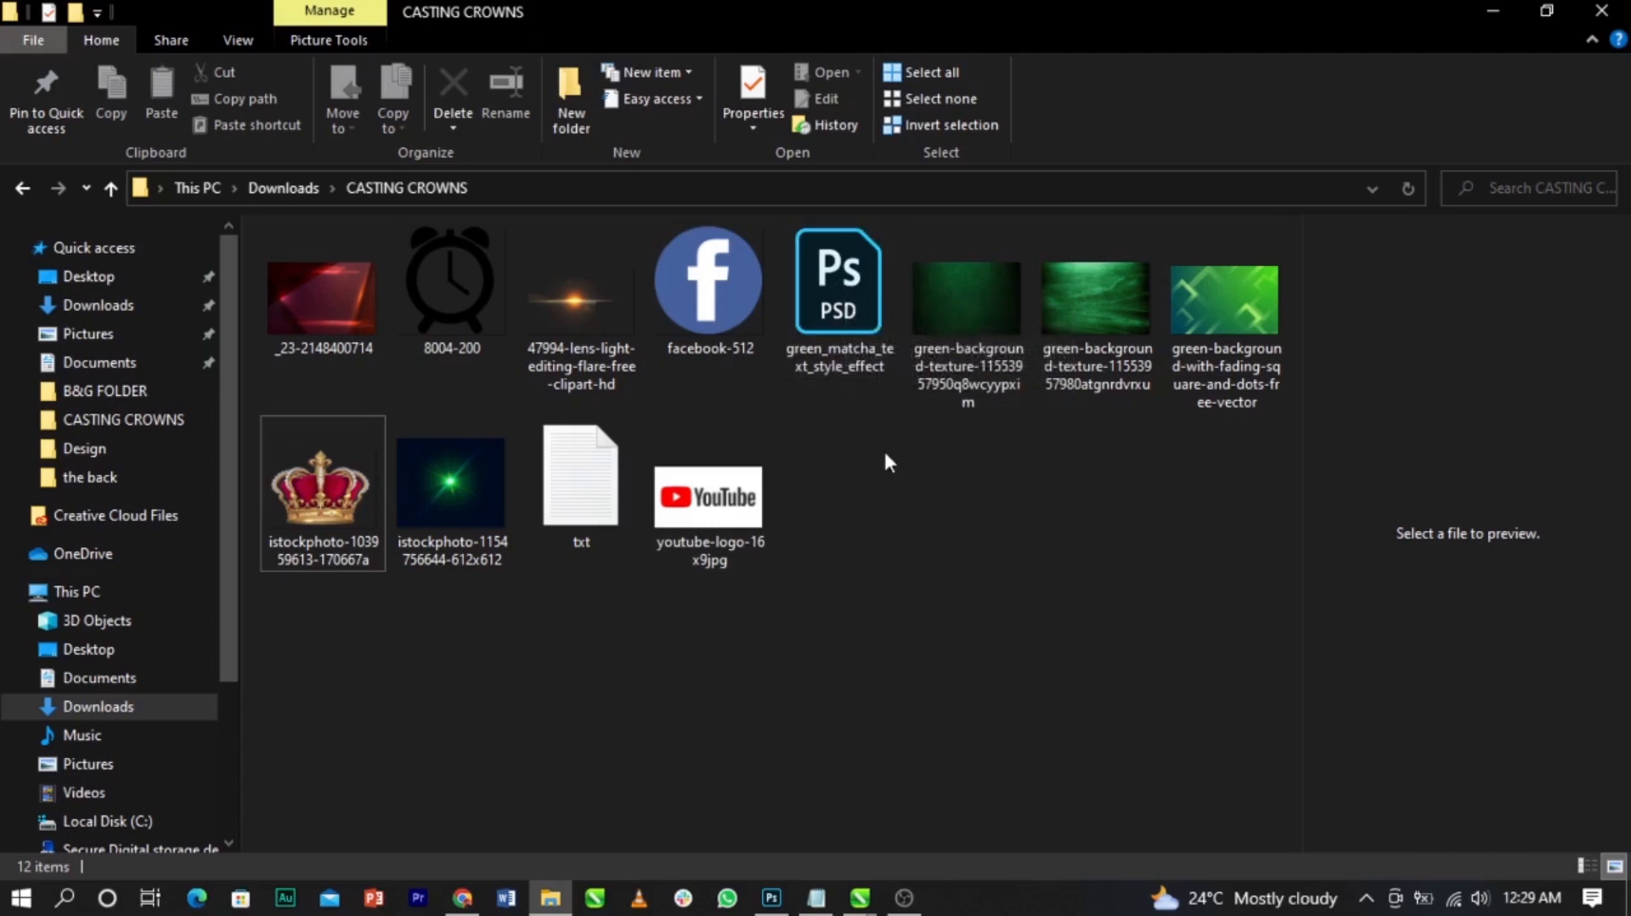
# Step: Switch to CorelDRAW and set the document's measurement units to inches
pyautogui.hotkey('alt', 'Tab')
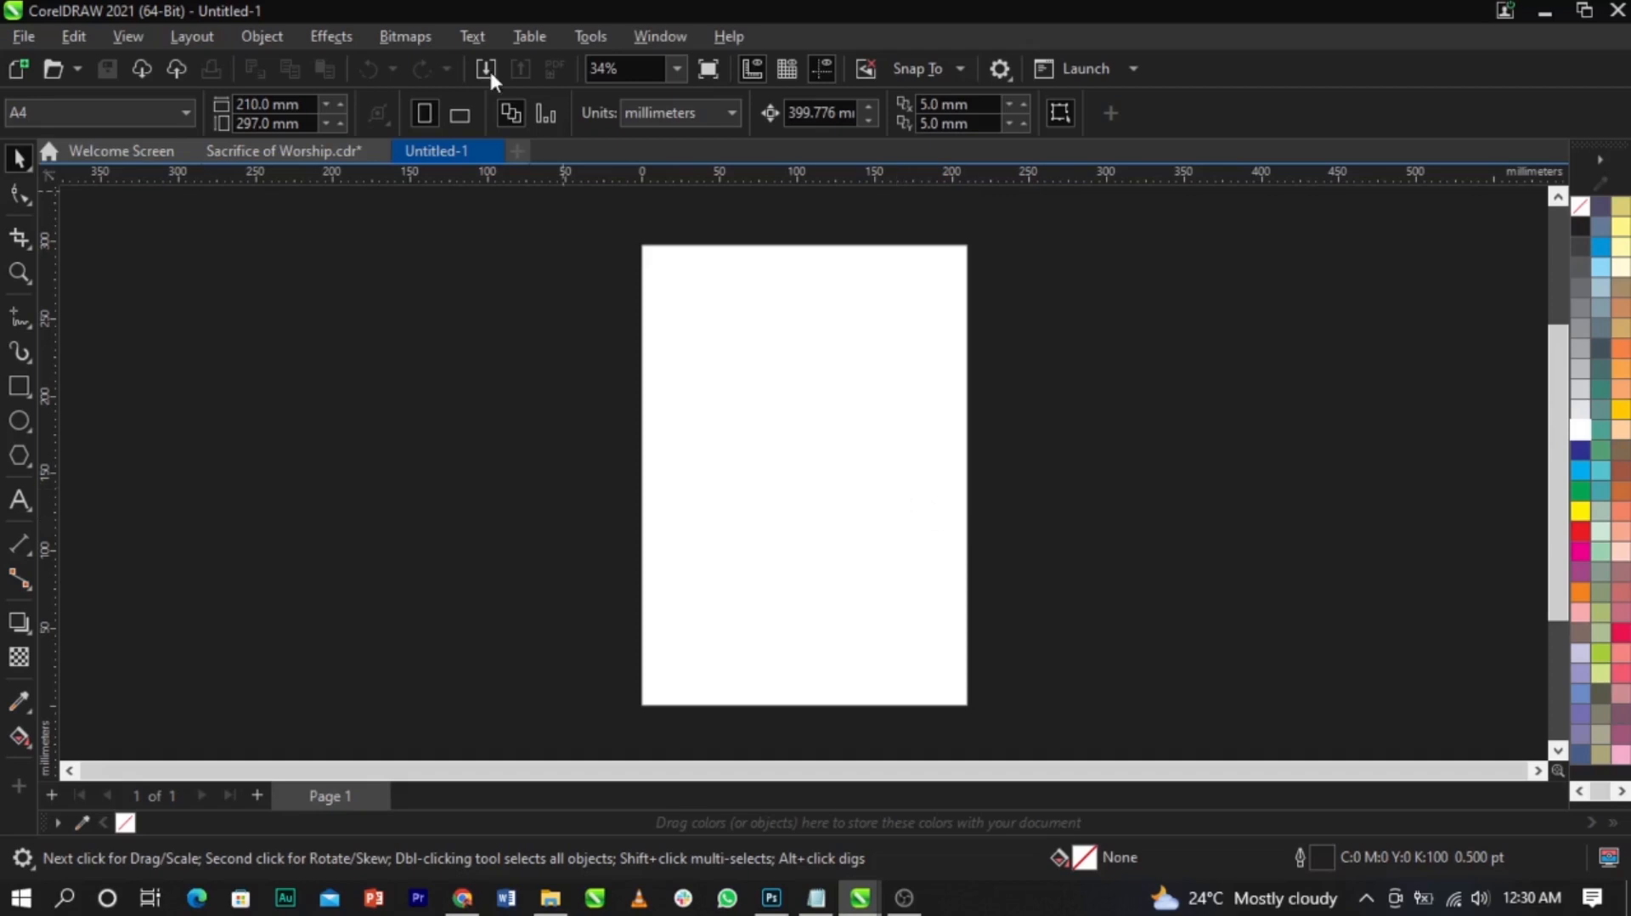
pyautogui.click(674, 124)
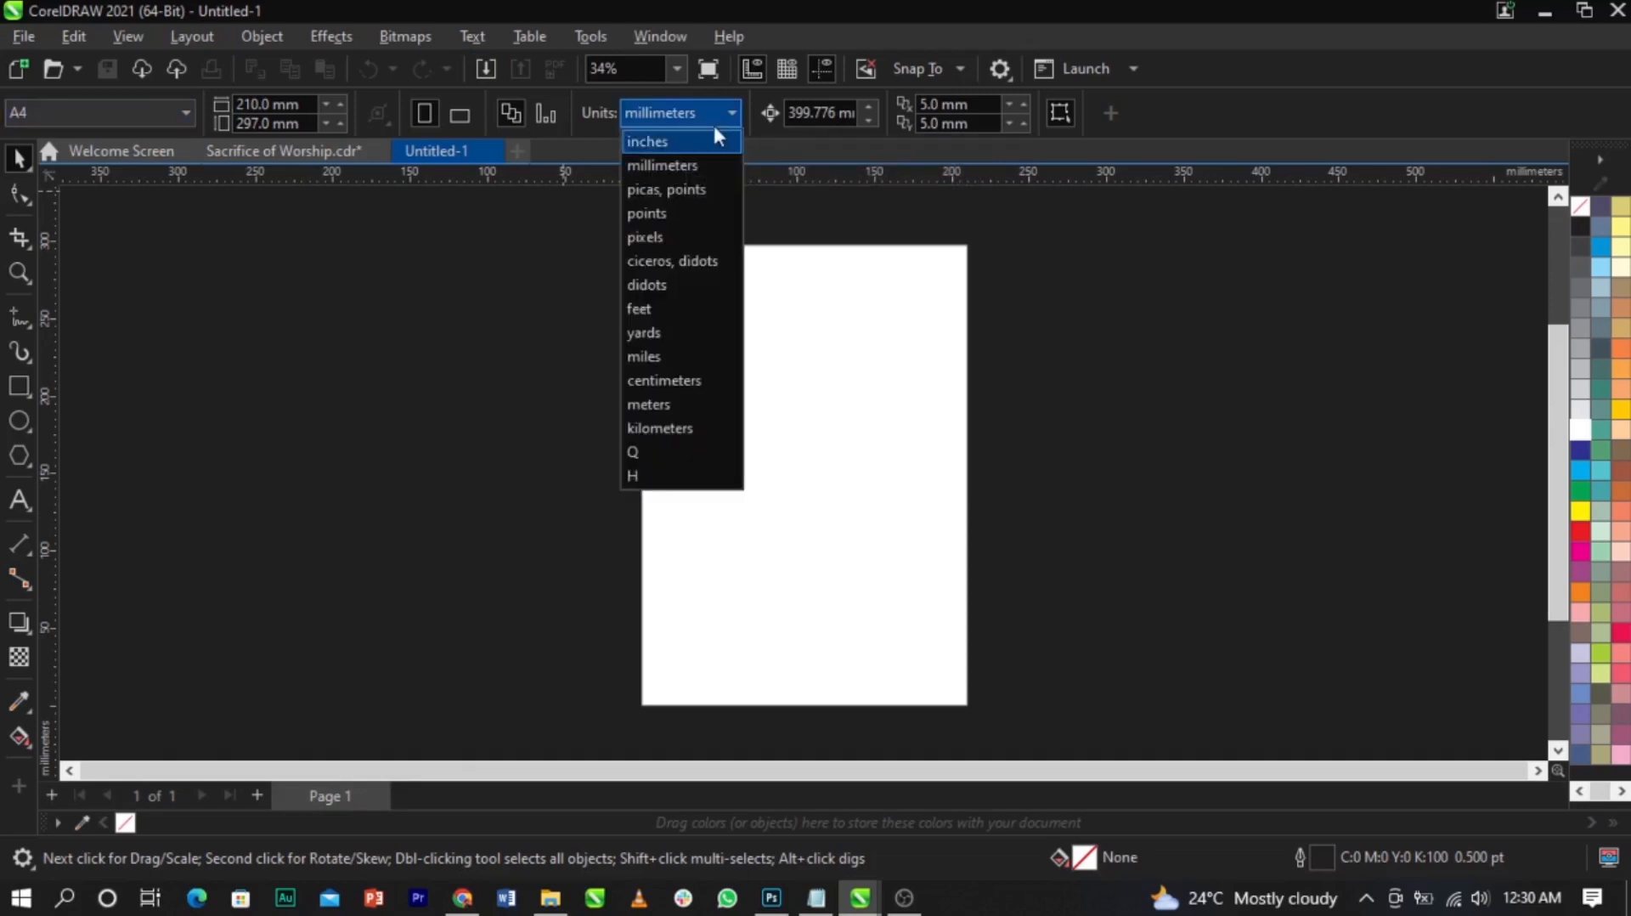
pyautogui.click(677, 142)
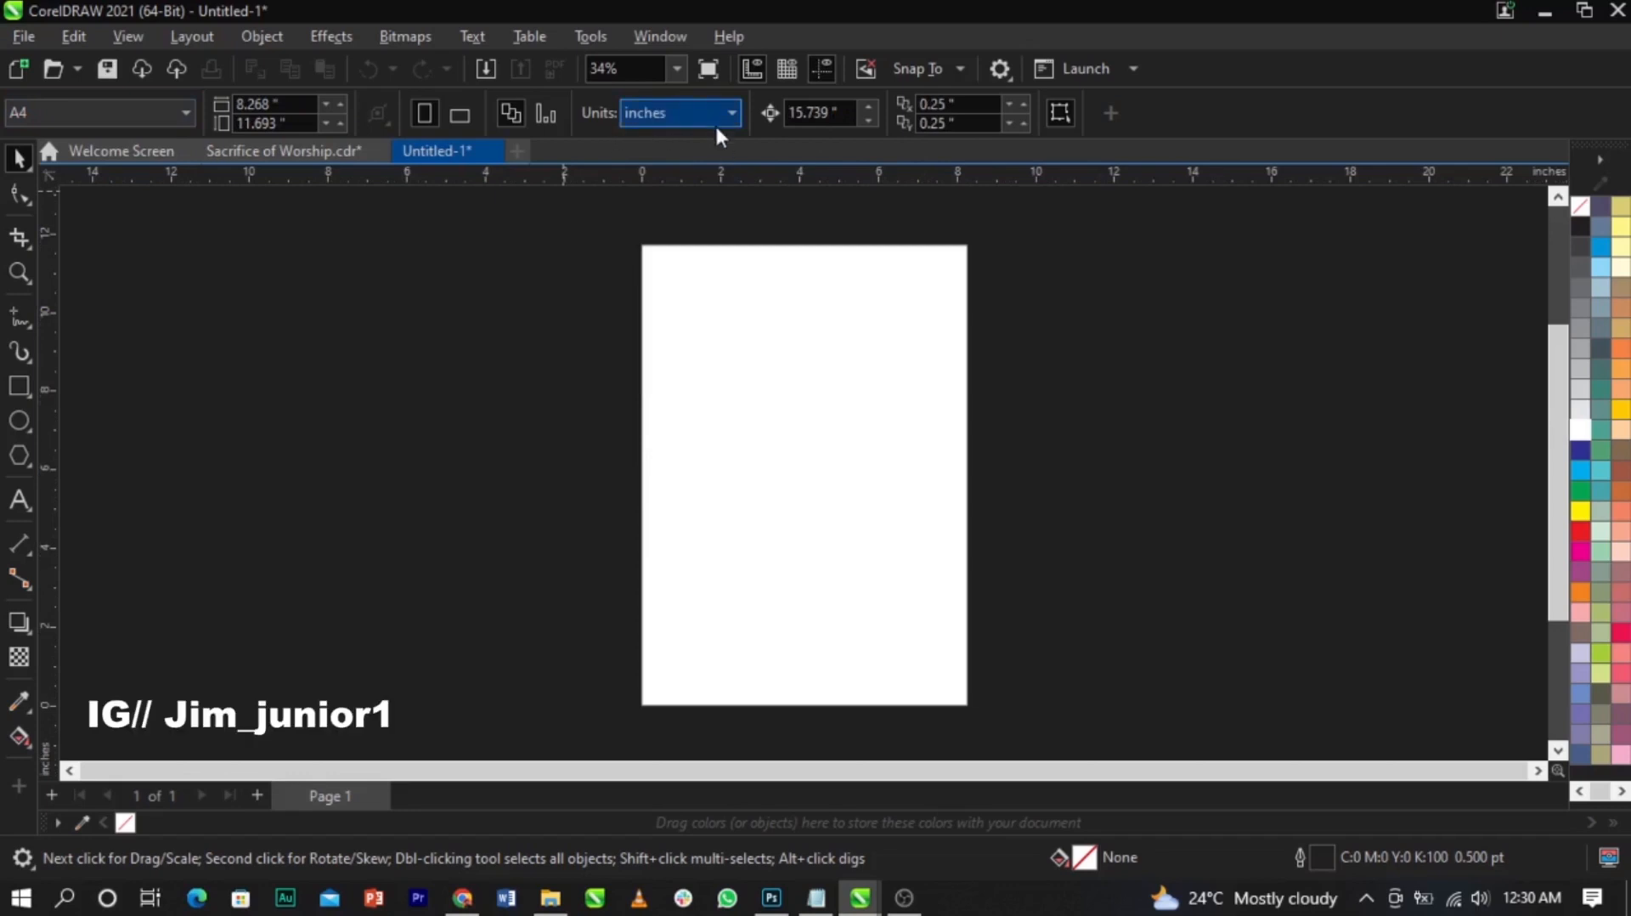
pyautogui.click(672, 119)
pyautogui.click(665, 126)
# Step: Set the page size to 7 inches wide by 7 inches high
pyautogui.click(259, 103)
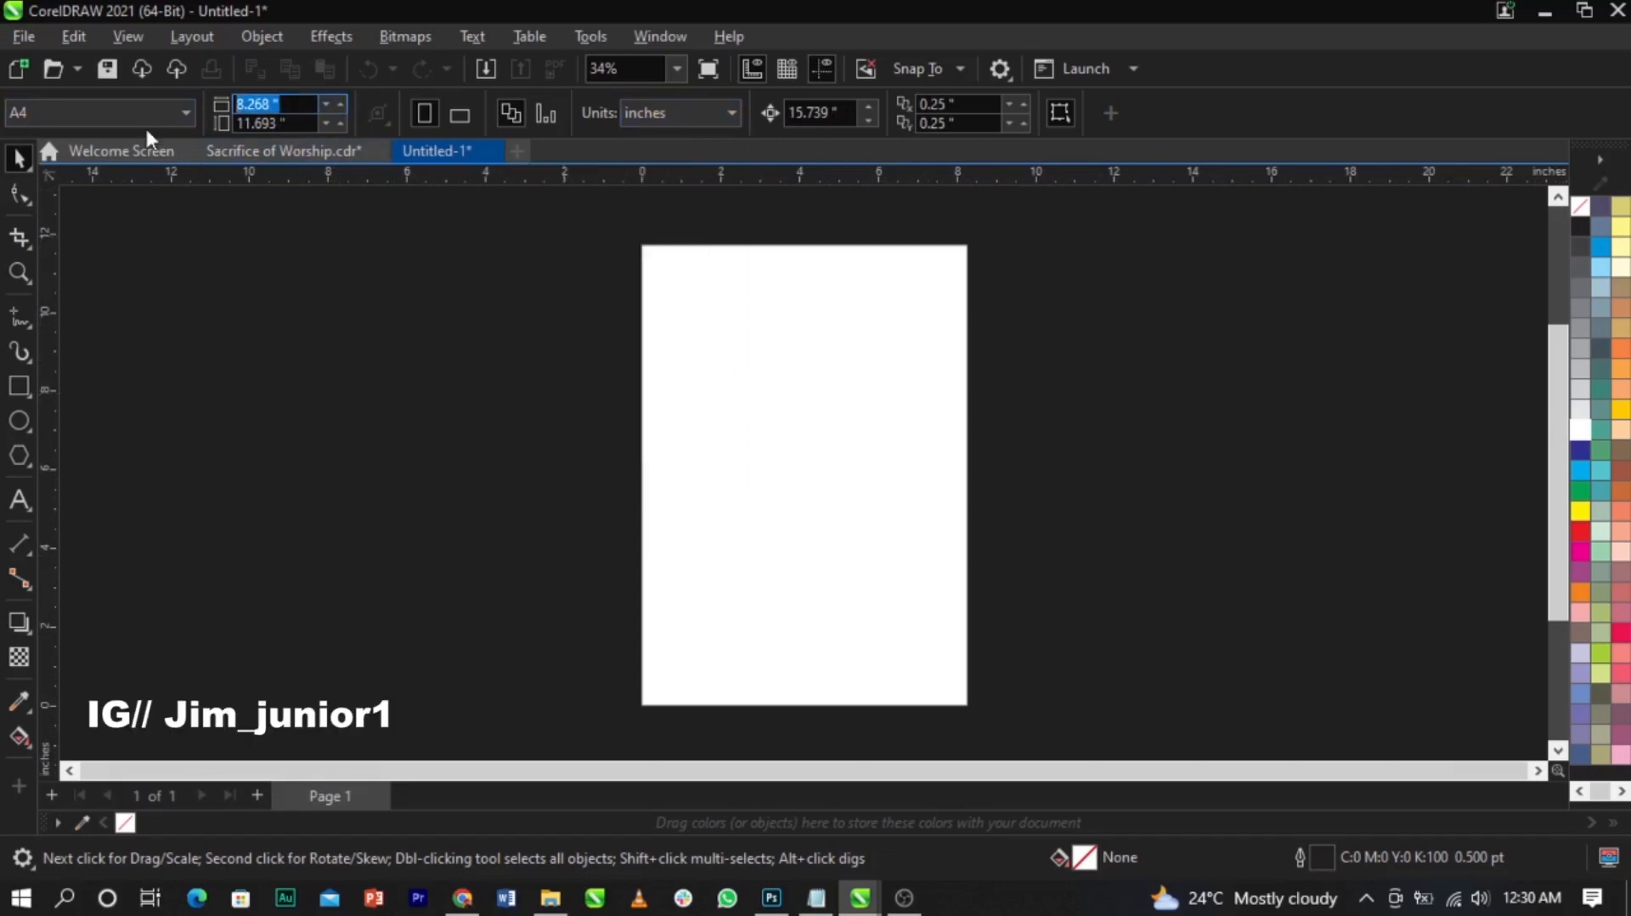
pyautogui.write('7')
pyautogui.press('Tab')
pyautogui.write('7')
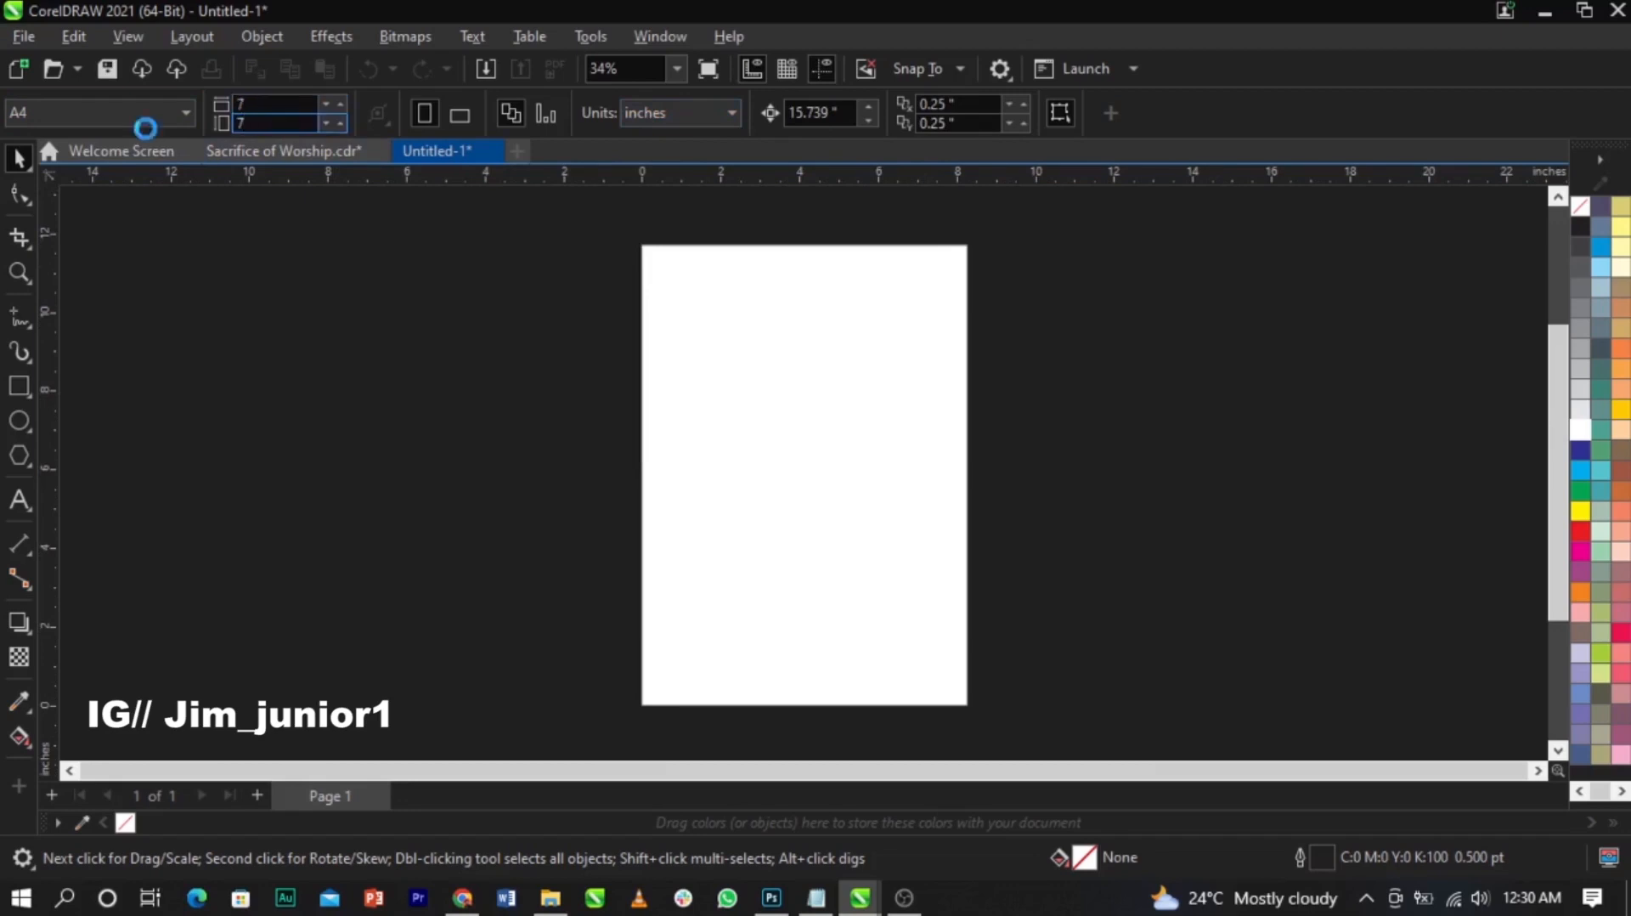
pyautogui.press('Return')
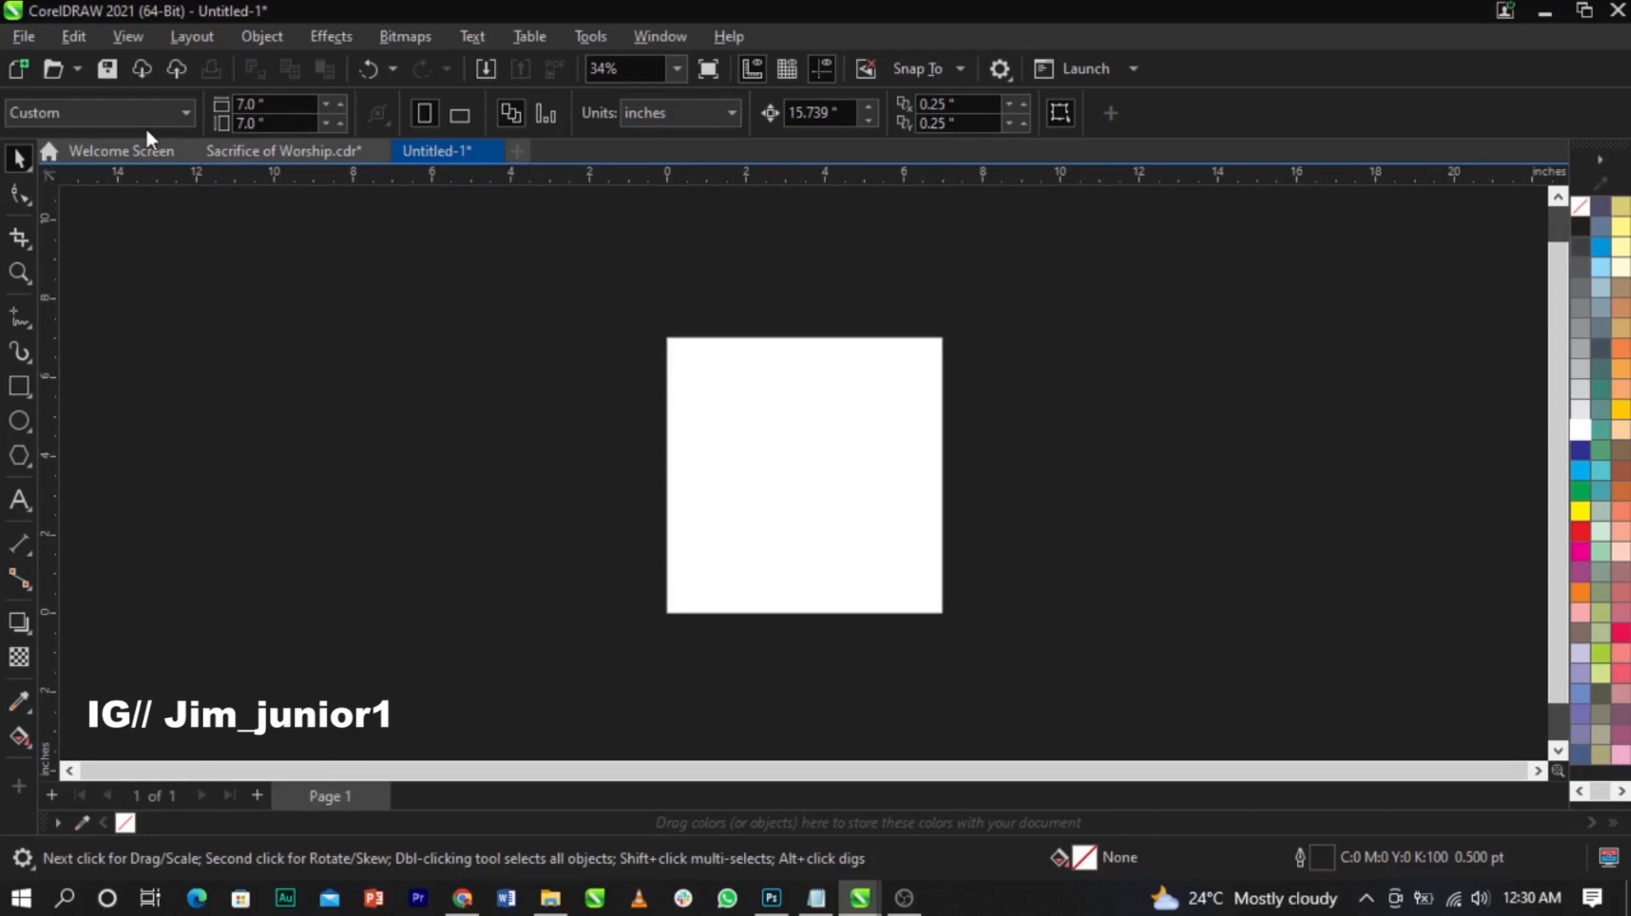
pyautogui.hotkey('shift', 'F4')
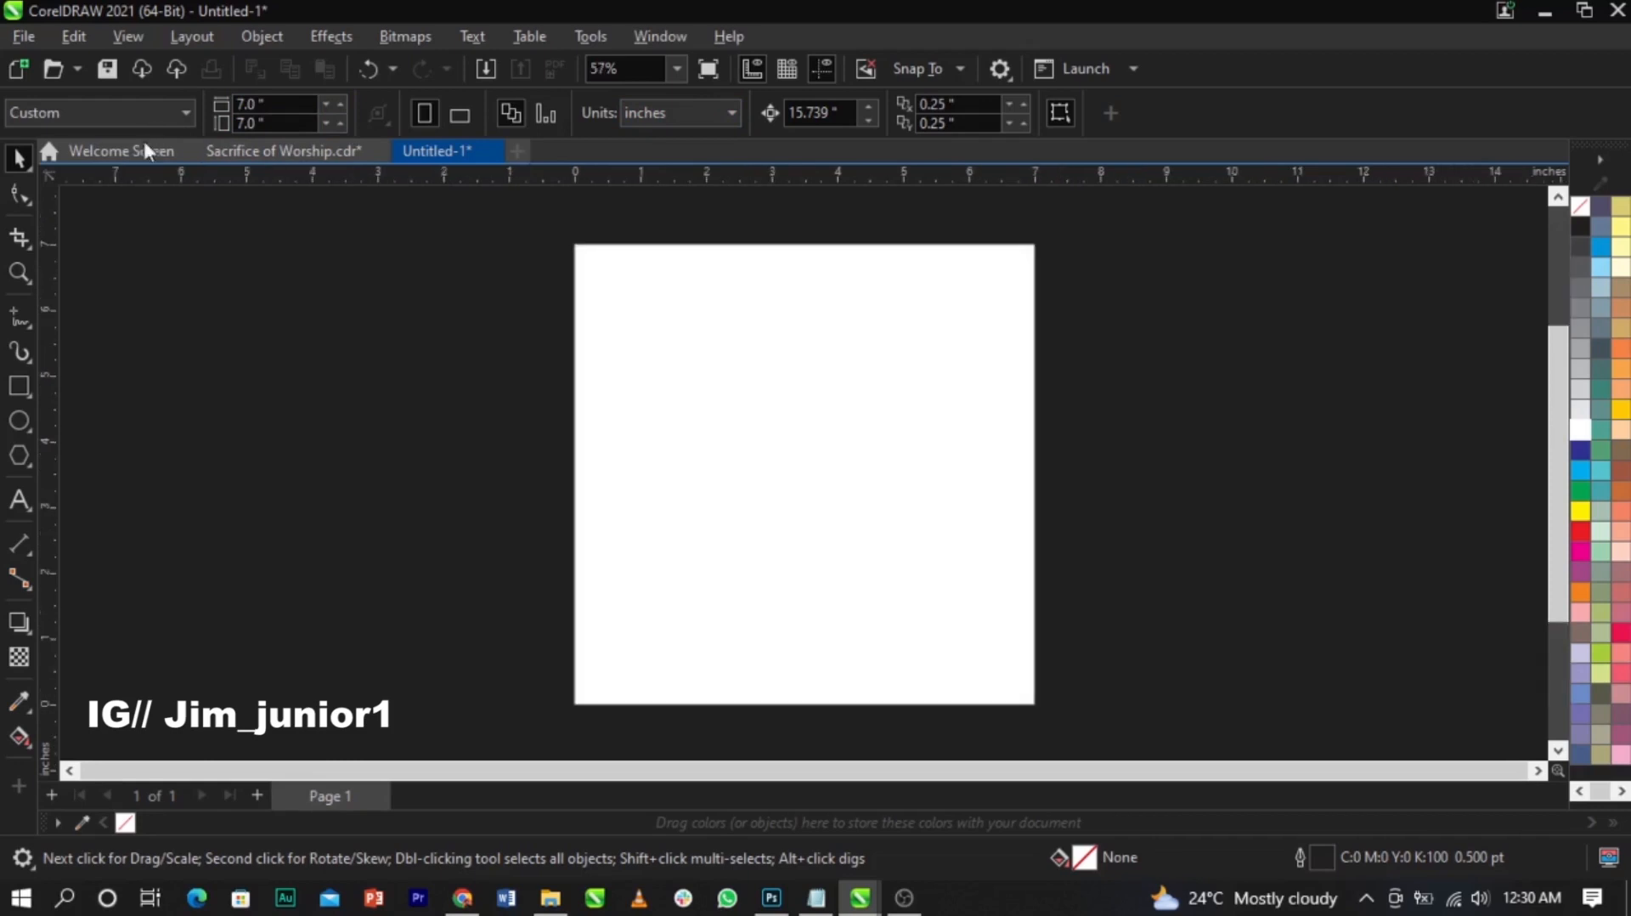
# Step: Draw a rectangle about 6.1 by 6.1 inches inside the page
pyautogui.click(19, 386)
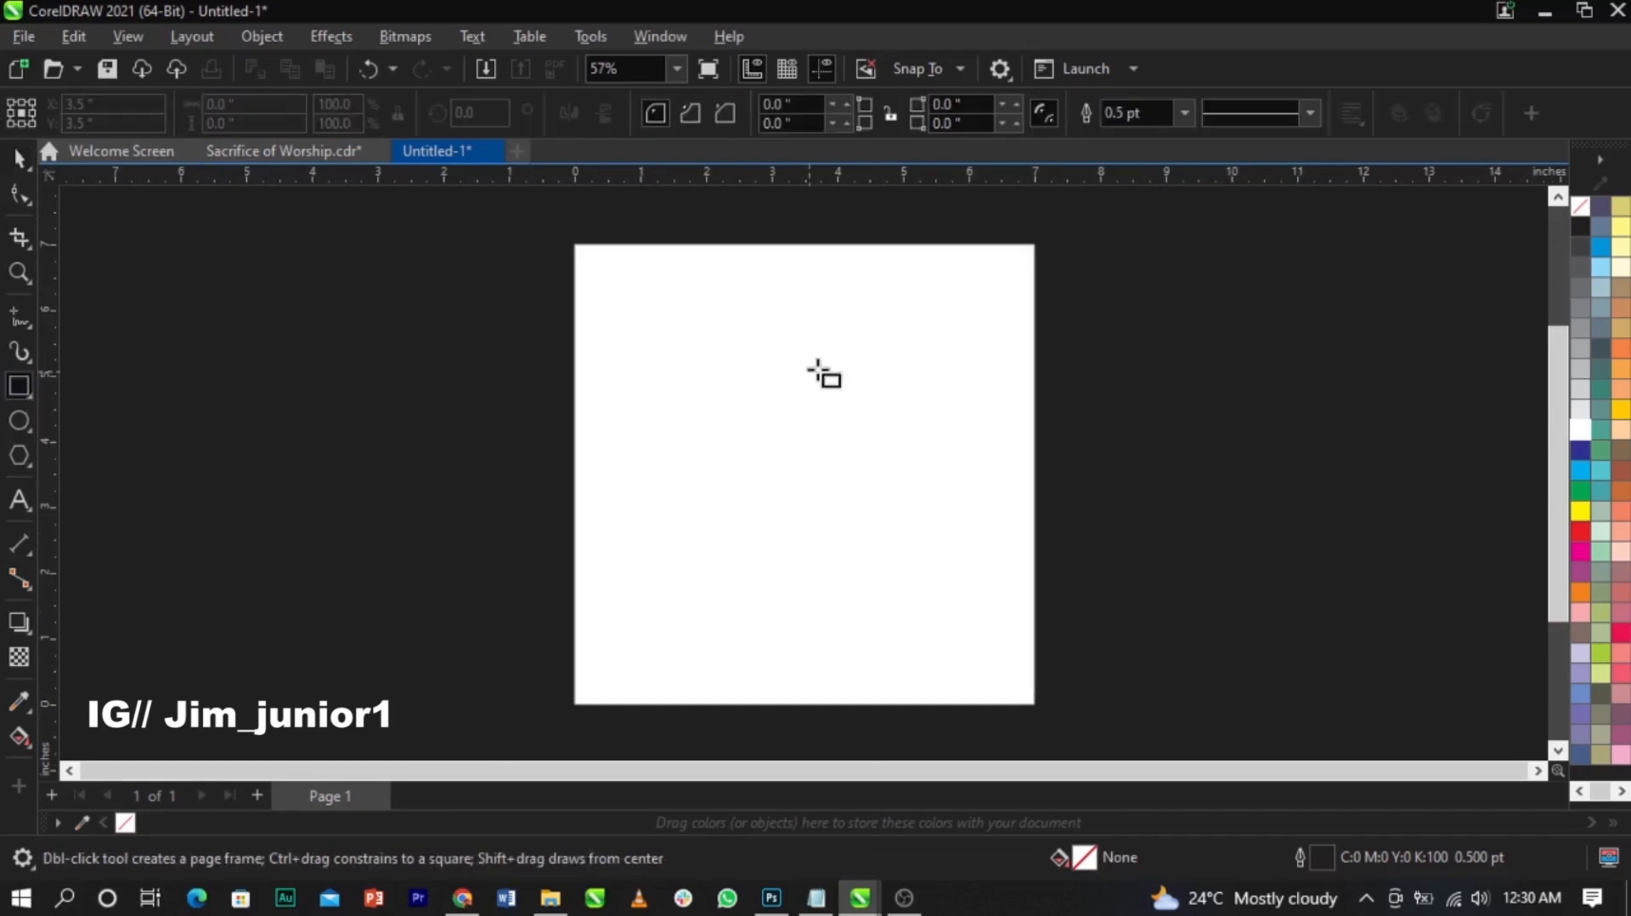
pyautogui.moveTo(592, 285); pyautogui.dragTo(993, 686)
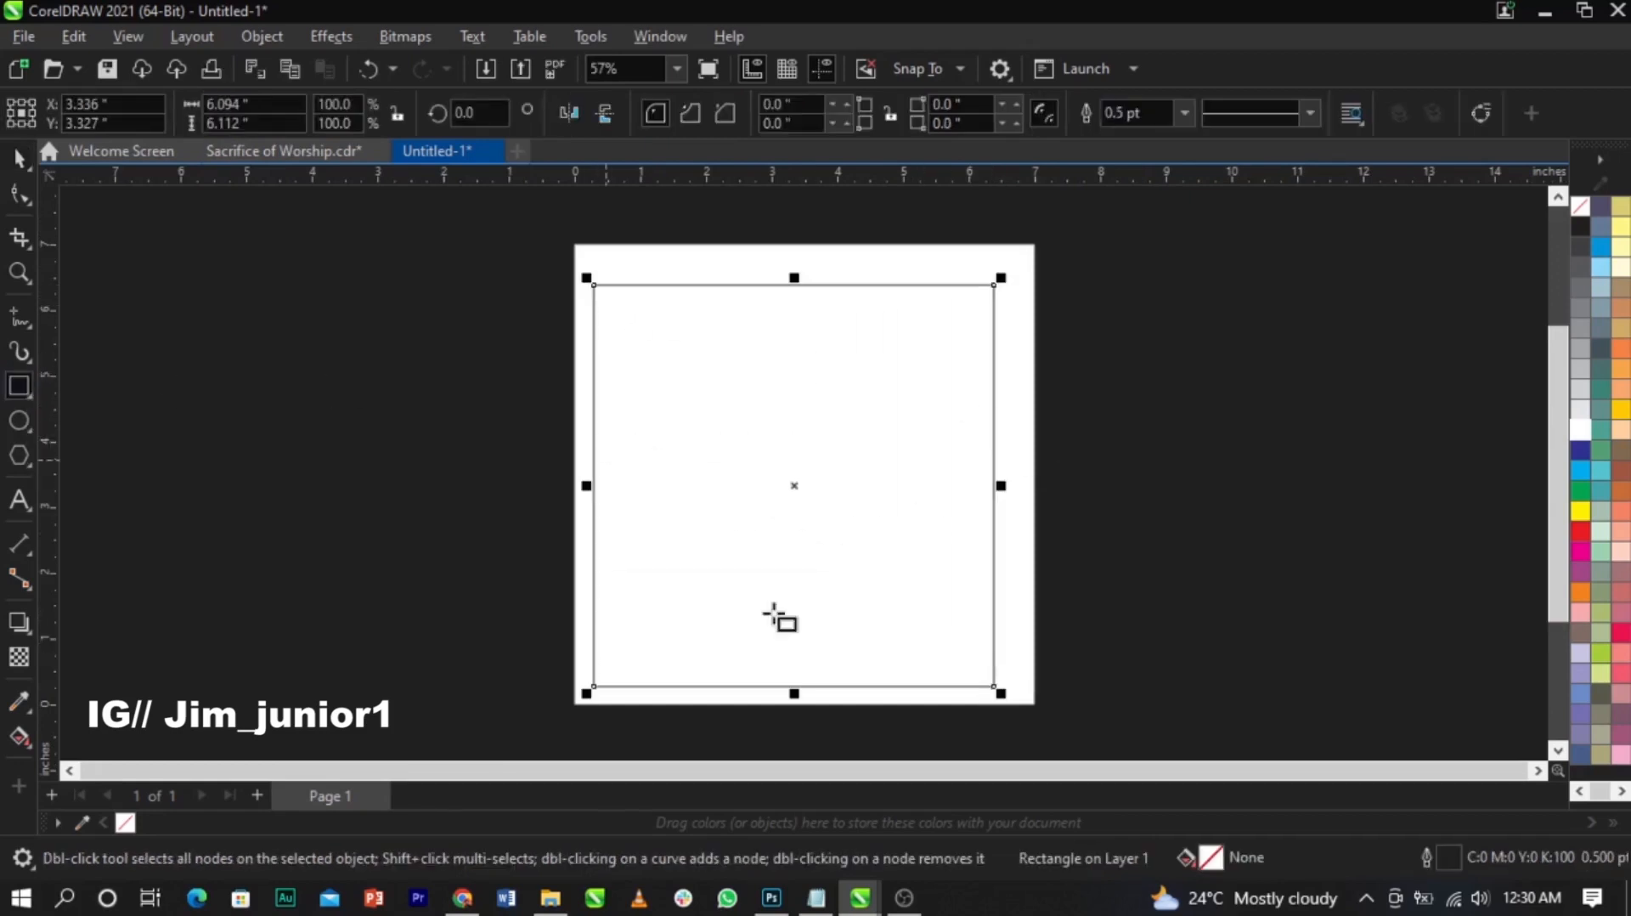
pyautogui.press('space')
# Step: Resize the rectangle to 7 by 7 inches and centre it on the page
pyautogui.click(206, 104)
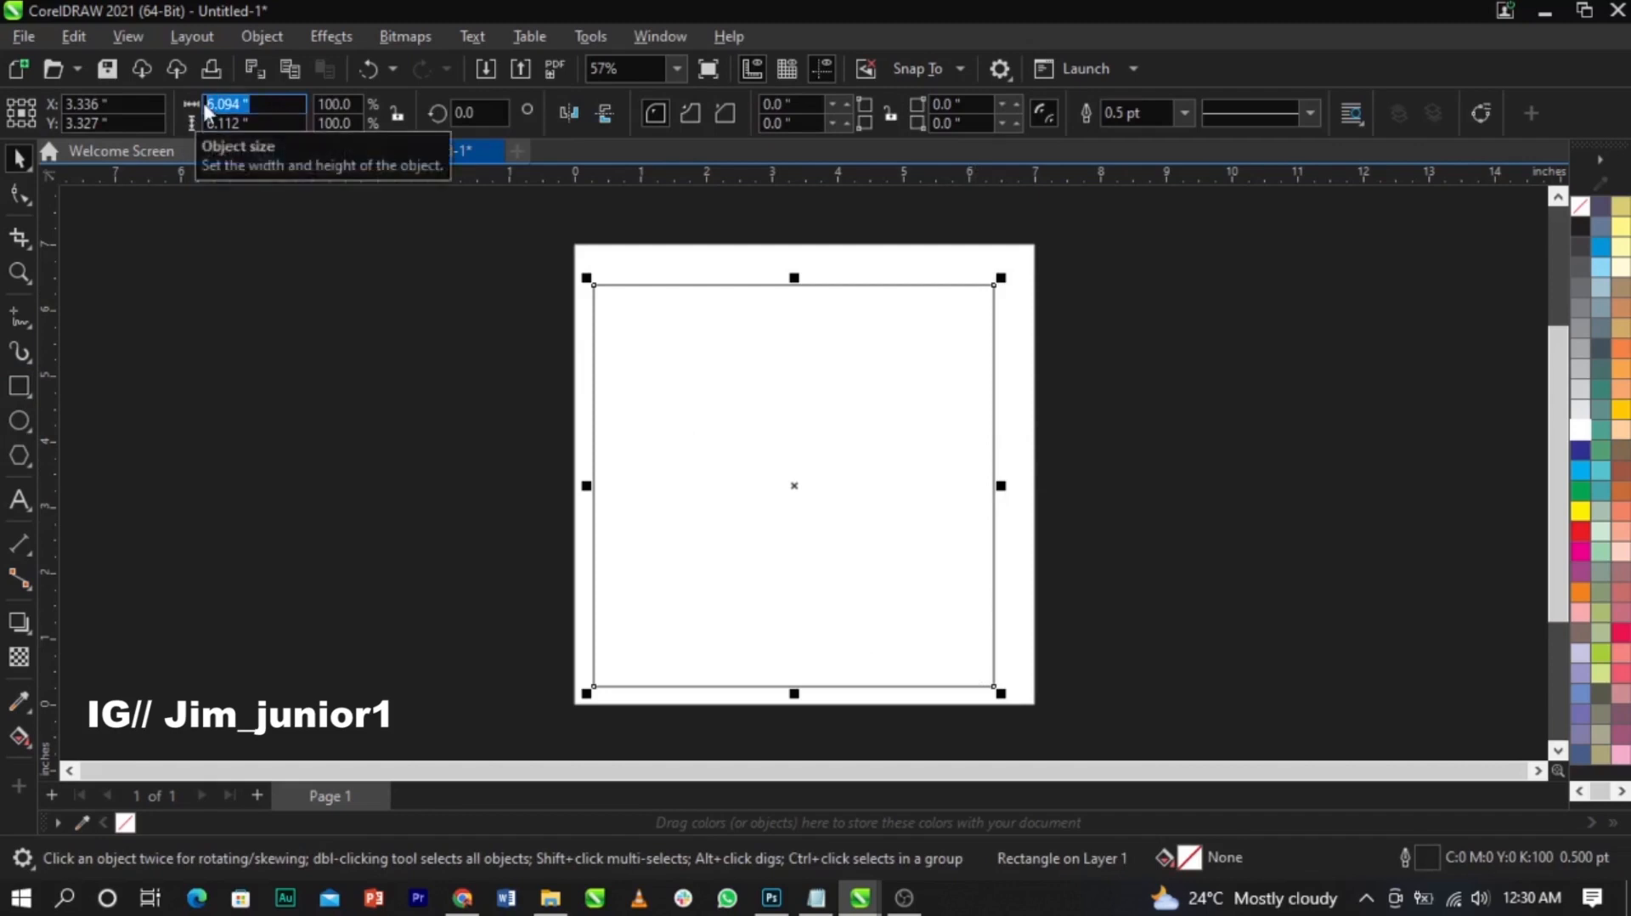
pyautogui.write('7')
pyautogui.press('Tab')
pyautogui.write('7')
pyautogui.press('Return')
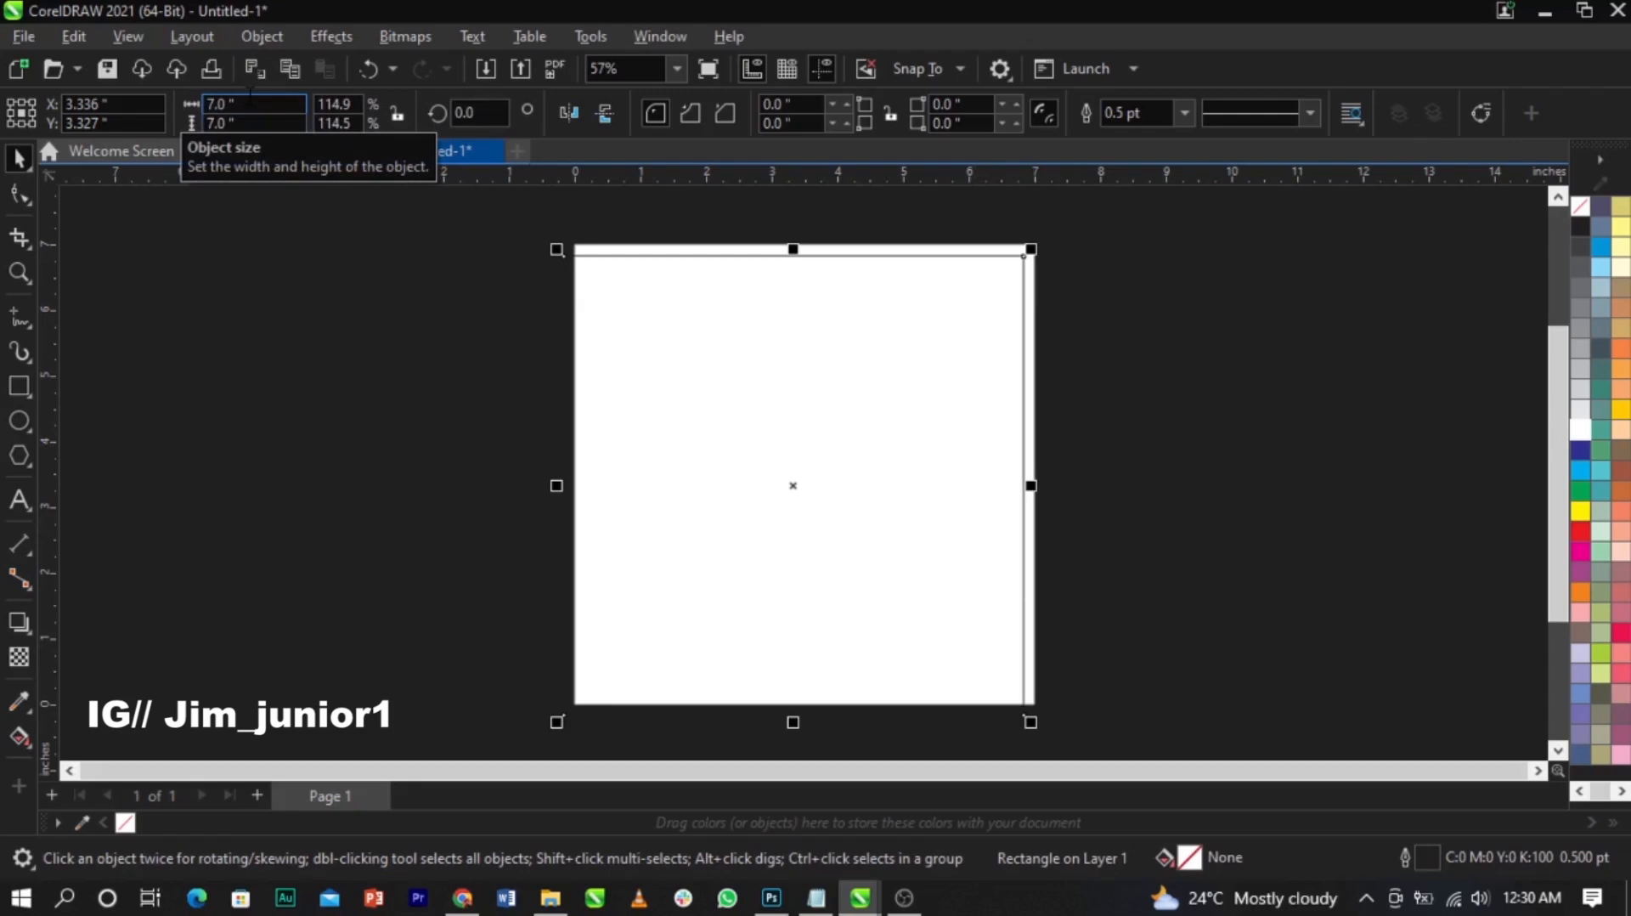
pyautogui.press('p')
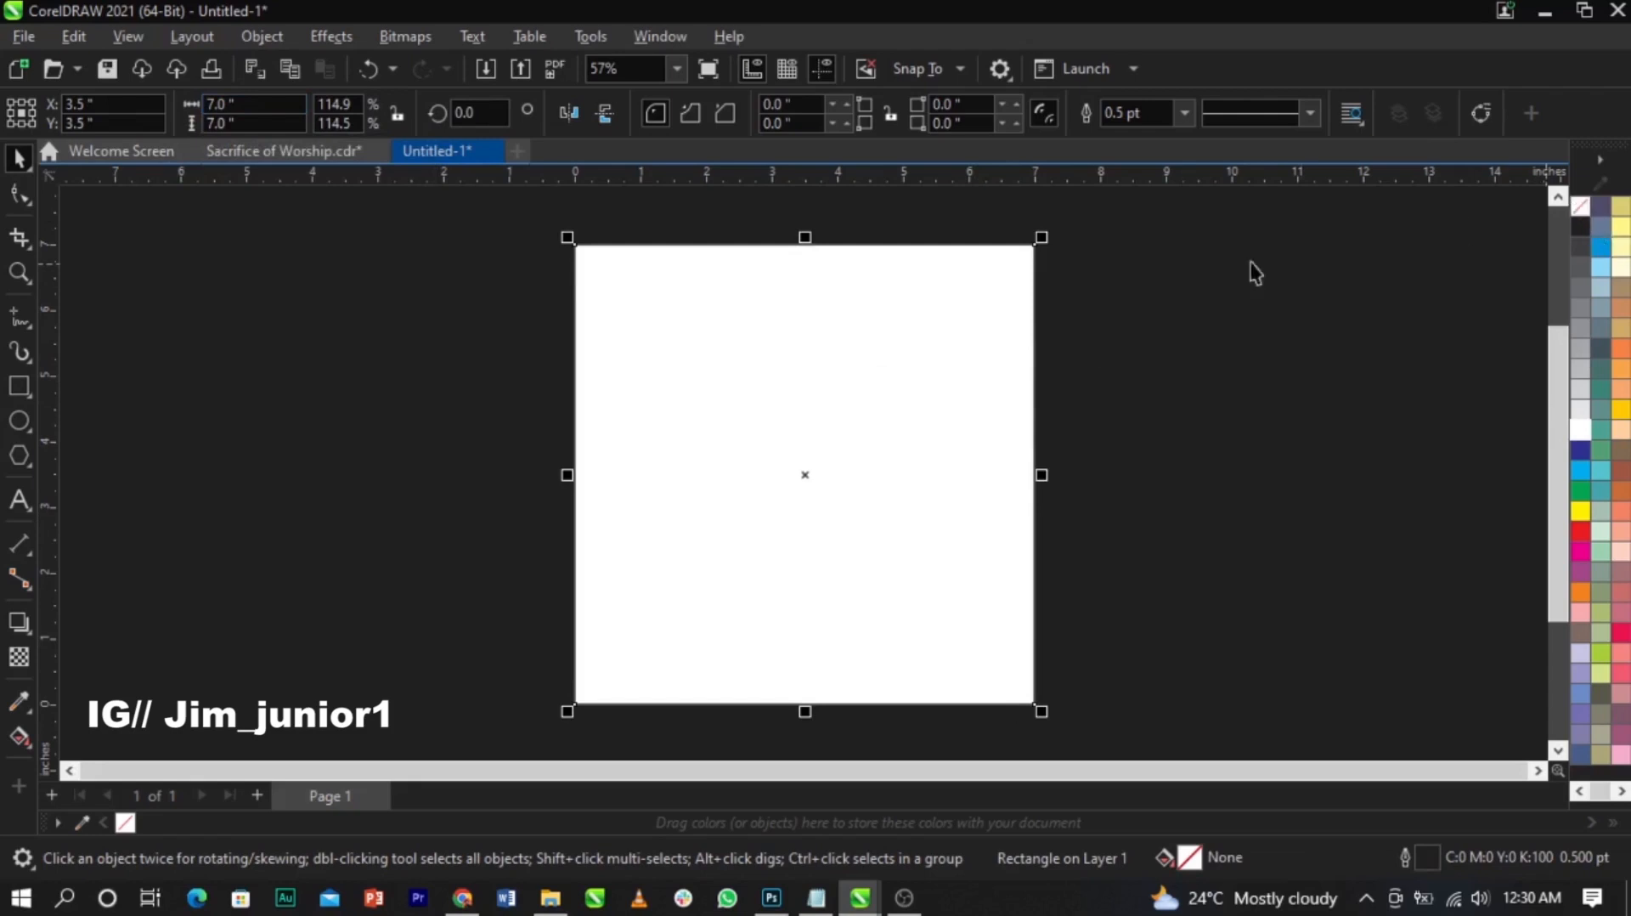
# Step: Move the square slightly off the page centre to inspect its outline
pyautogui.moveTo(900, 331); pyautogui.dragTo(881, 379)
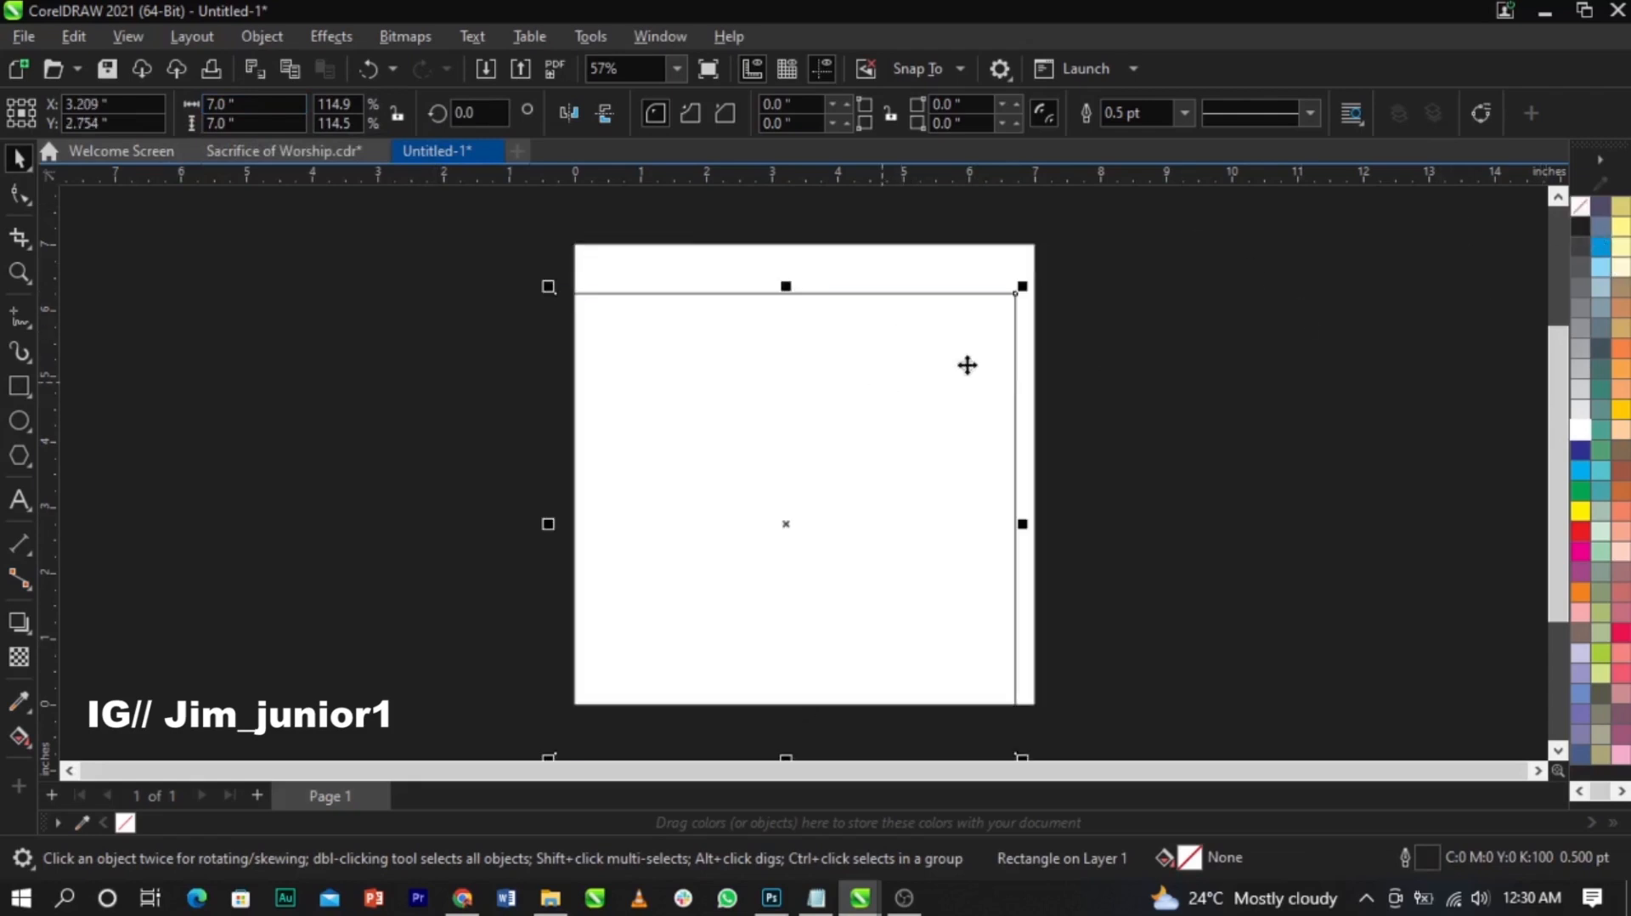
pyautogui.scroll(1, 1014, 394)
pyautogui.scroll(3, 1014, 394)
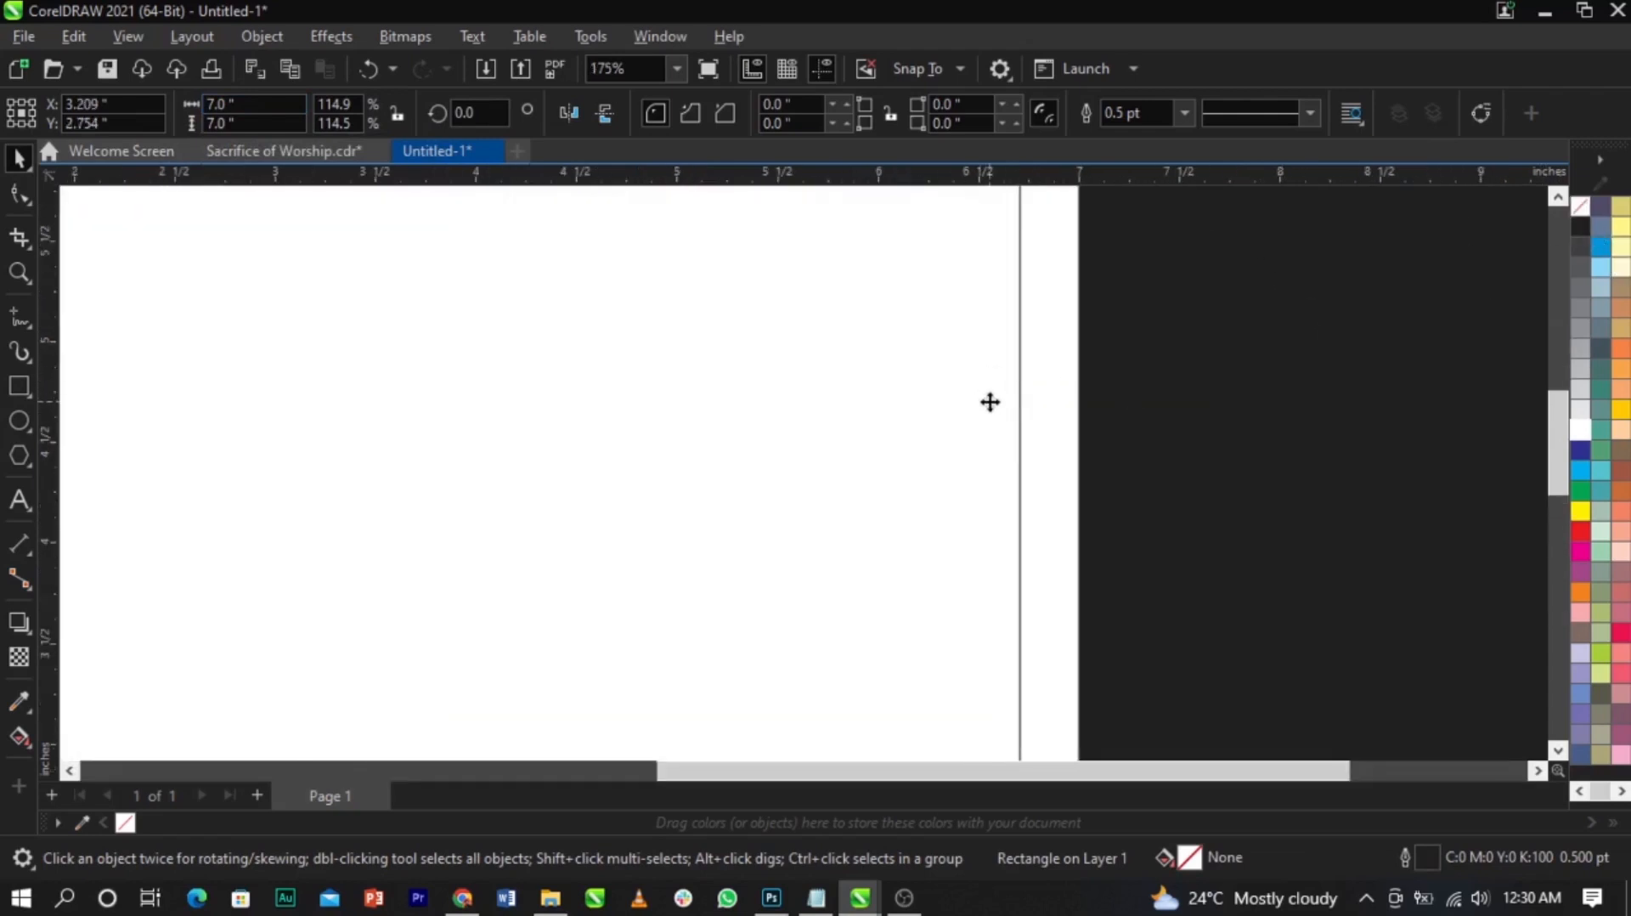
pyautogui.hotkey('shift', 'F2')
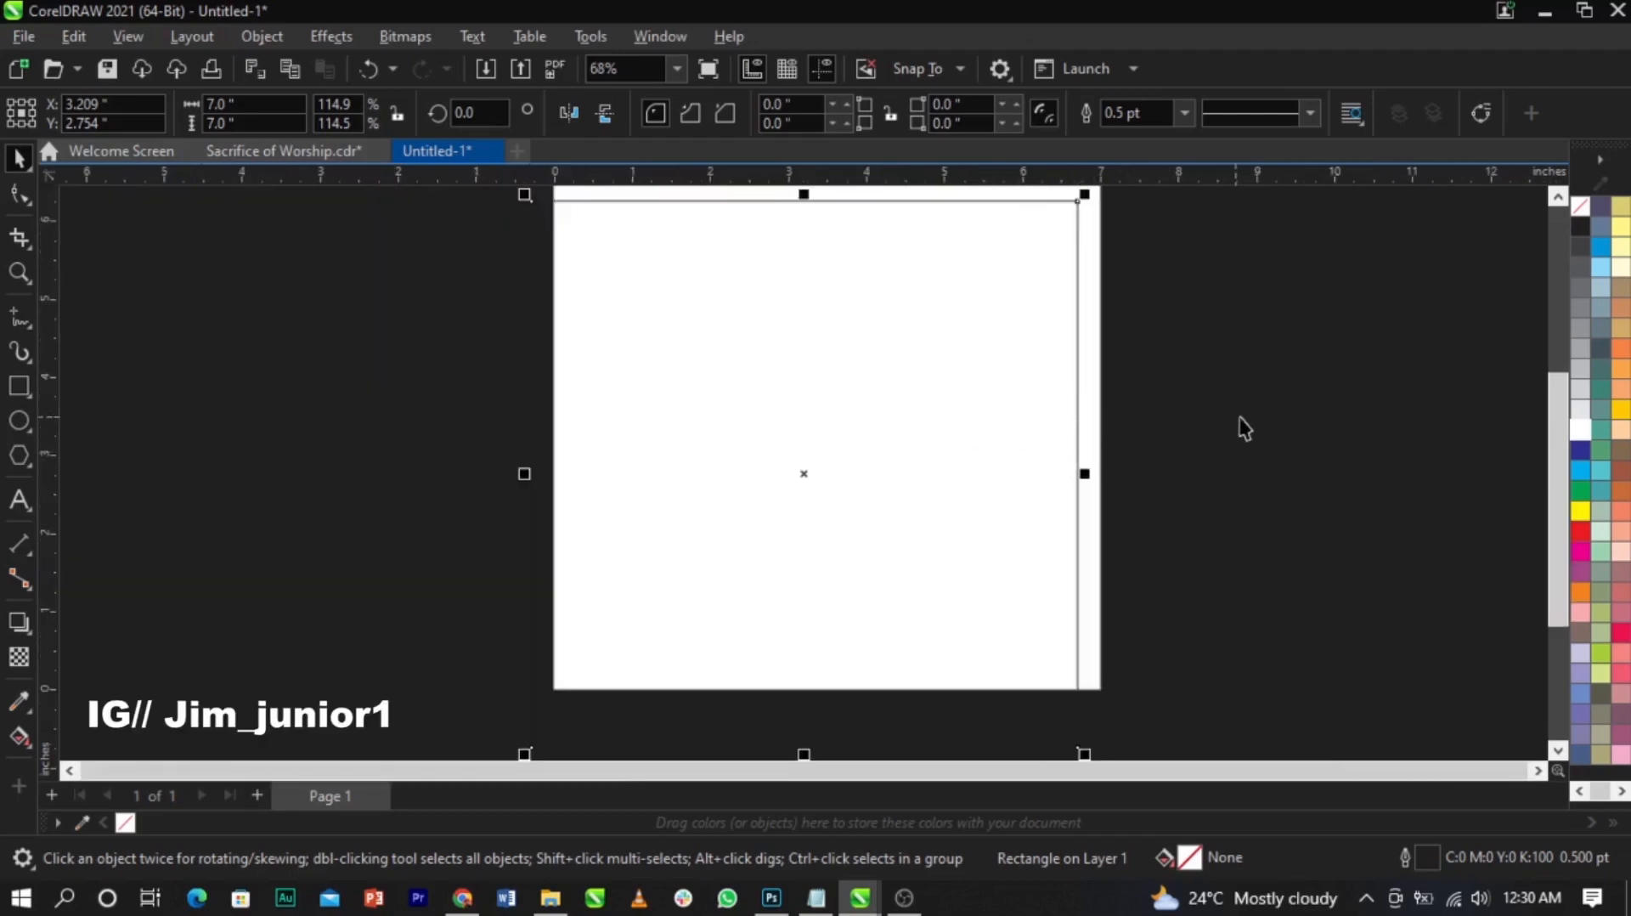
# Step: Remove the square's outline and centre the square on the page again
pyautogui.rightClick(1575, 206)
pyautogui.click(1557, 222)
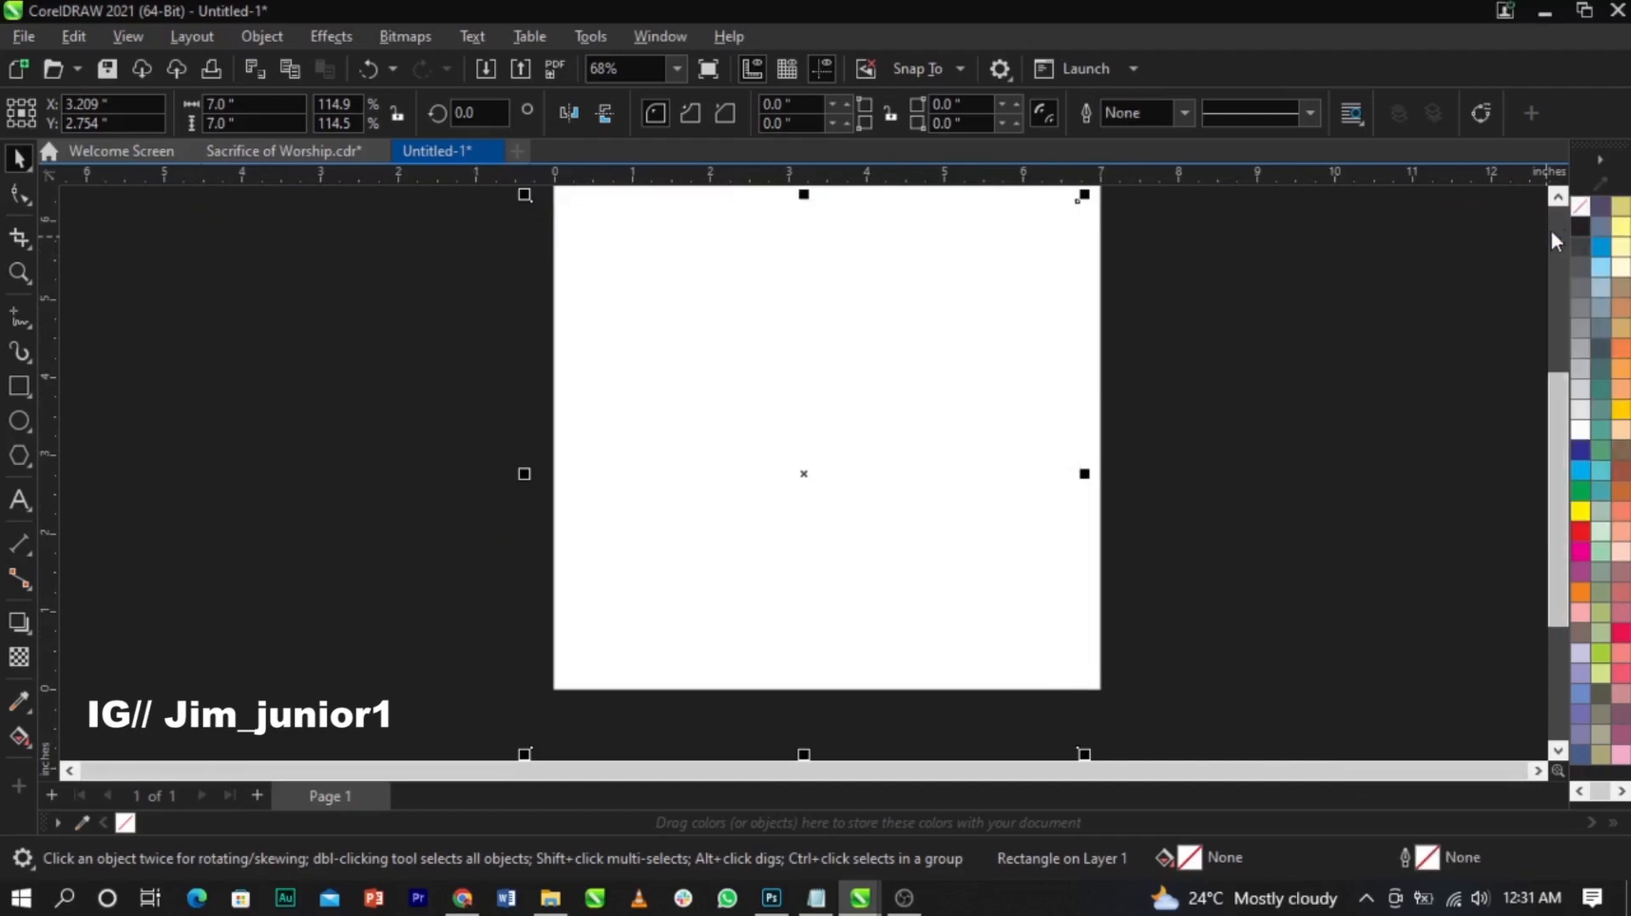
pyautogui.press('p')
pyautogui.press('F4')
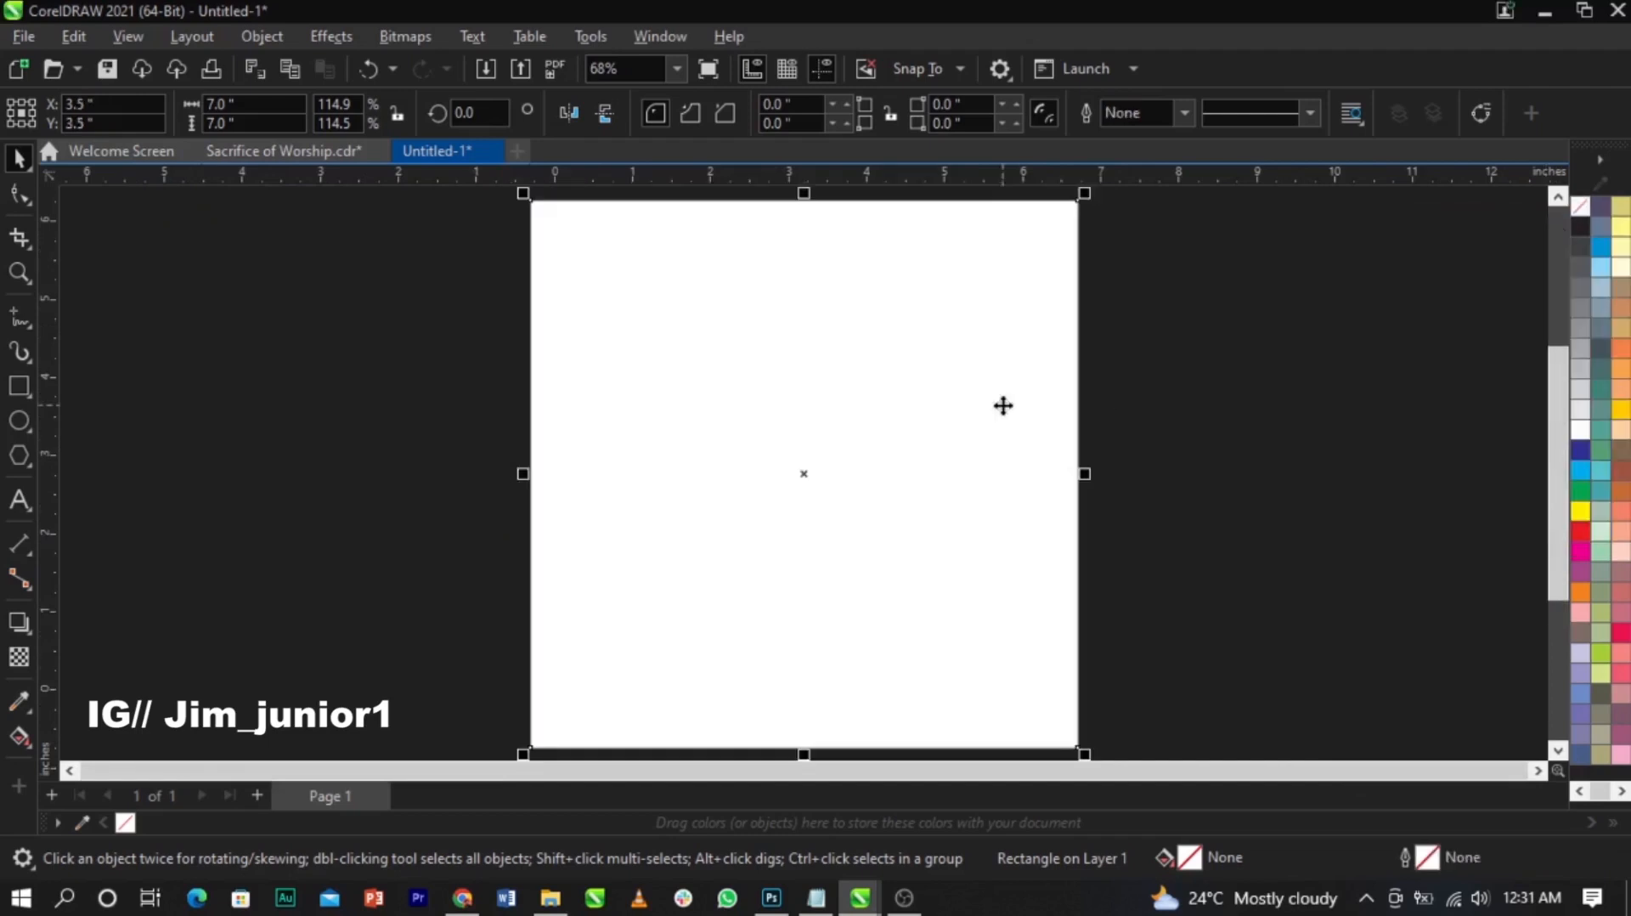
pyautogui.scroll(-1, 1003, 406)
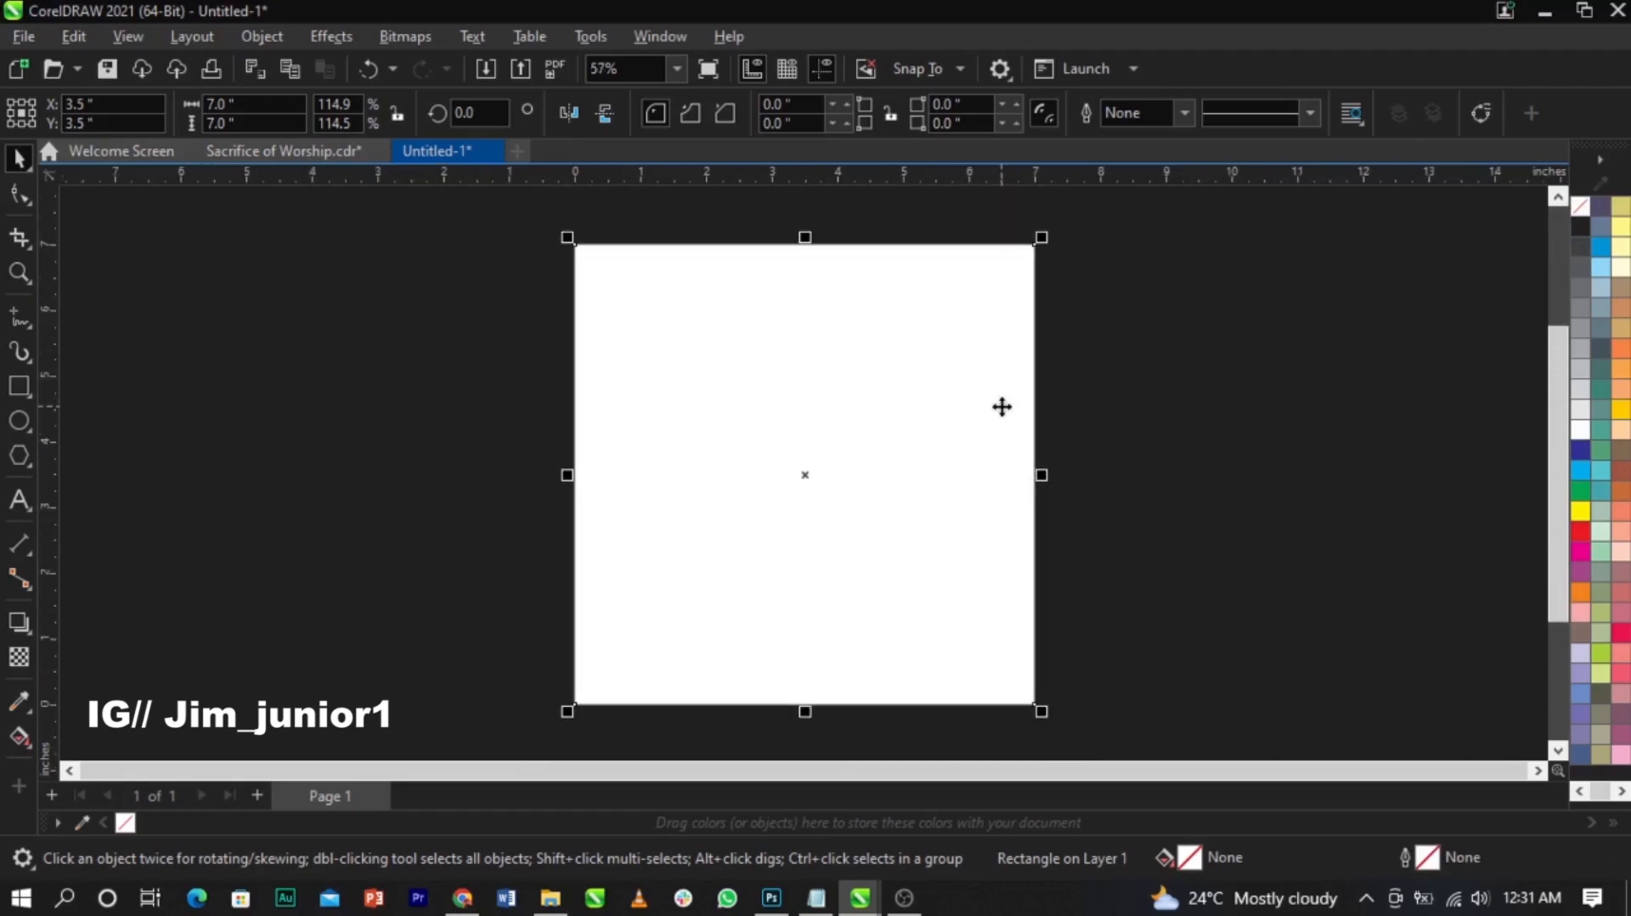
pyautogui.click(1172, 415)
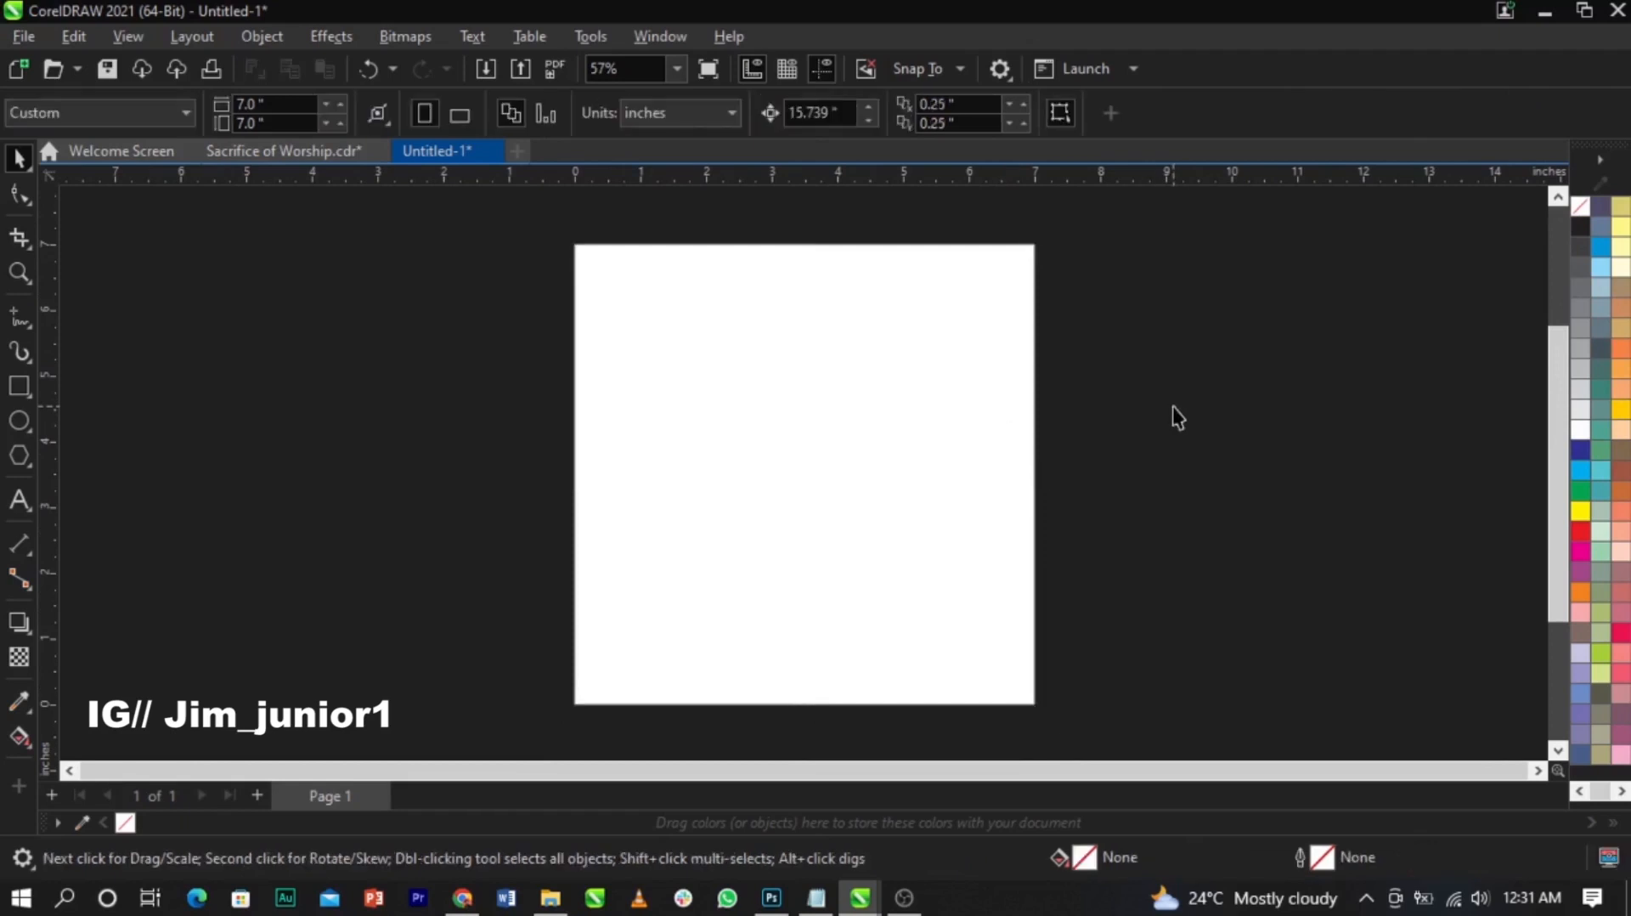
# Step: Start an import from Downloads > CASTING CROWNS and select the red background, alarm clock, lens flare and Facebook logo images
pyautogui.click(30, 47)
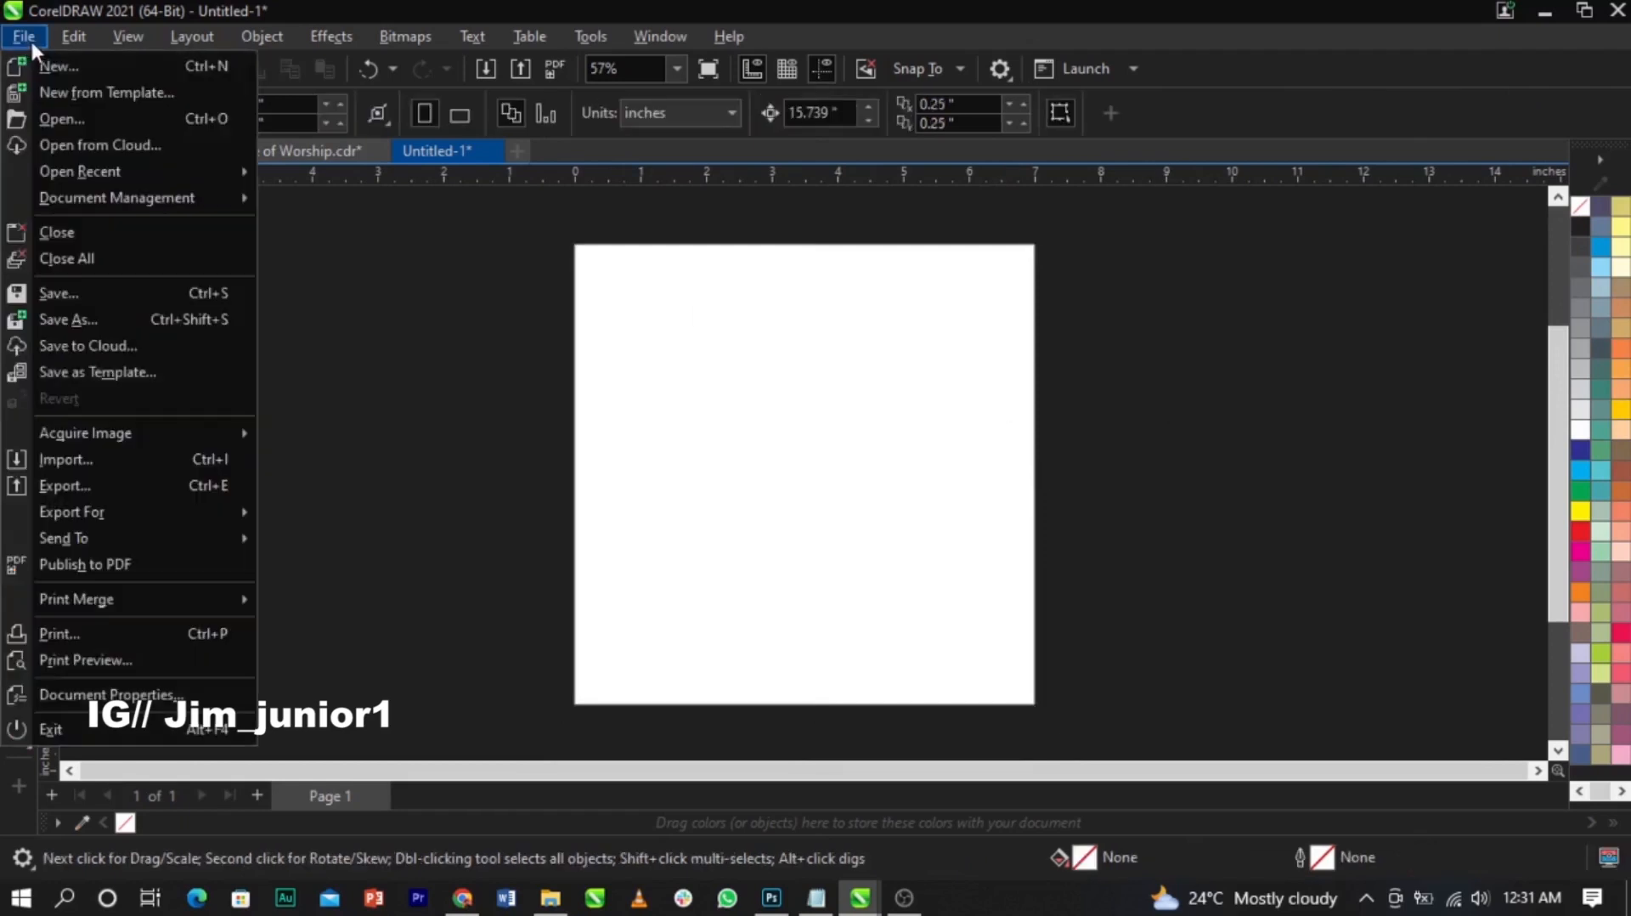
pyautogui.click(126, 462)
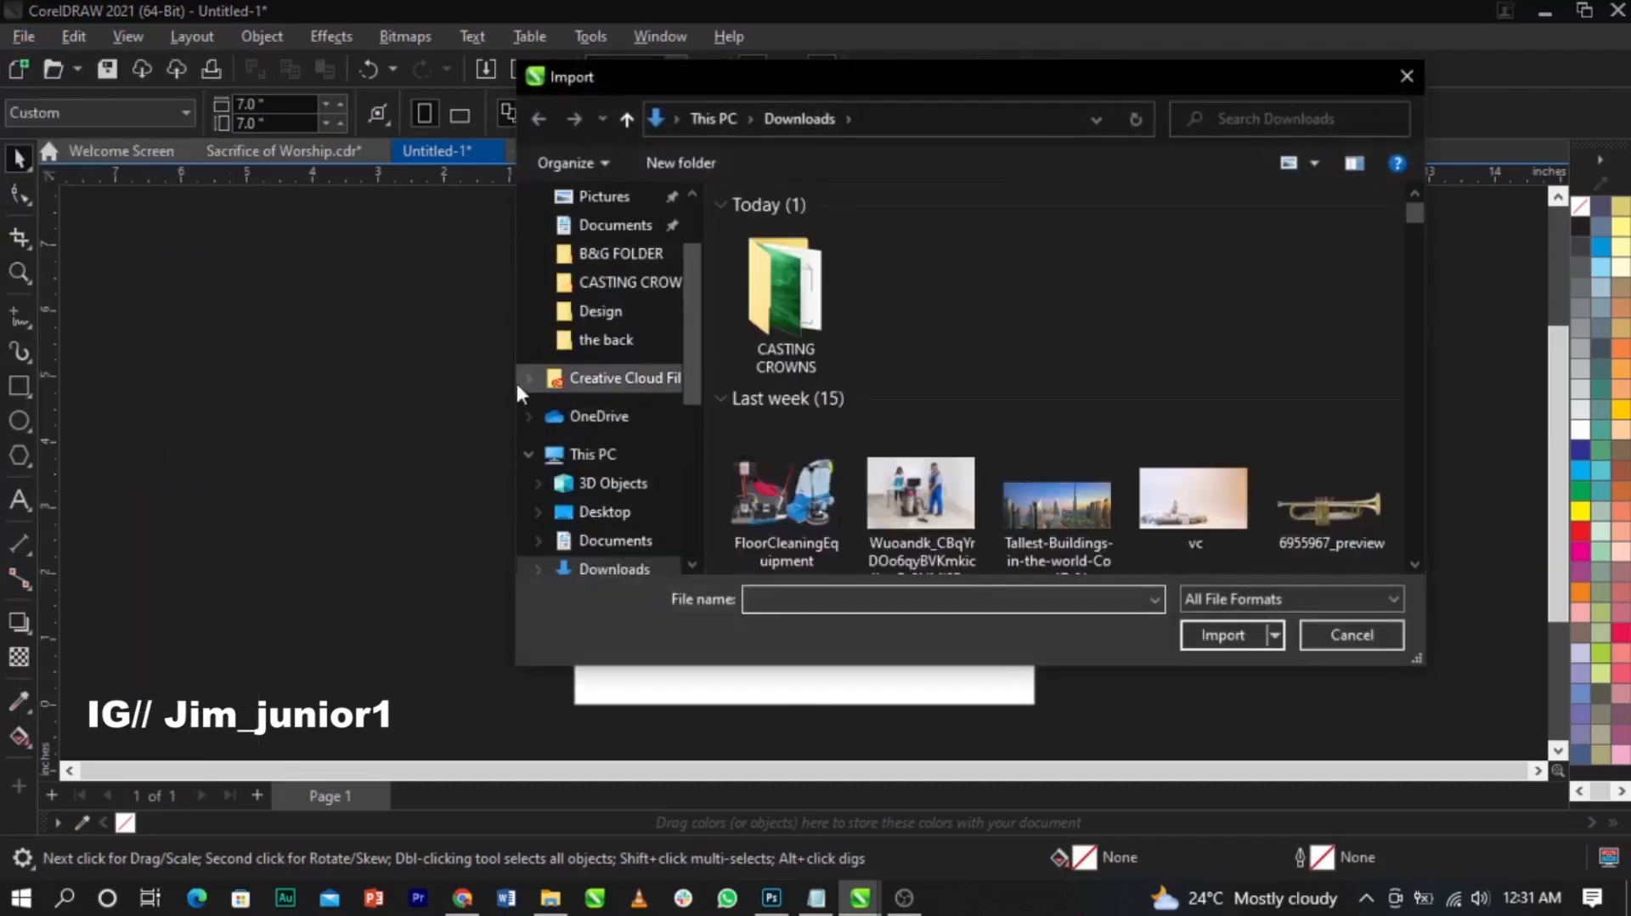
pyautogui.doubleClick(785, 304)
pyautogui.click(798, 283)
pyautogui.keyDown('ctrl'); pyautogui.click(925, 289); pyautogui.keyUp('ctrl')
pyautogui.keyDown('ctrl'); pyautogui.click(1062, 284); pyautogui.keyUp('ctrl')
pyautogui.keyDown('ctrl'); pyautogui.click(1169, 288); pyautogui.keyUp('ctrl')
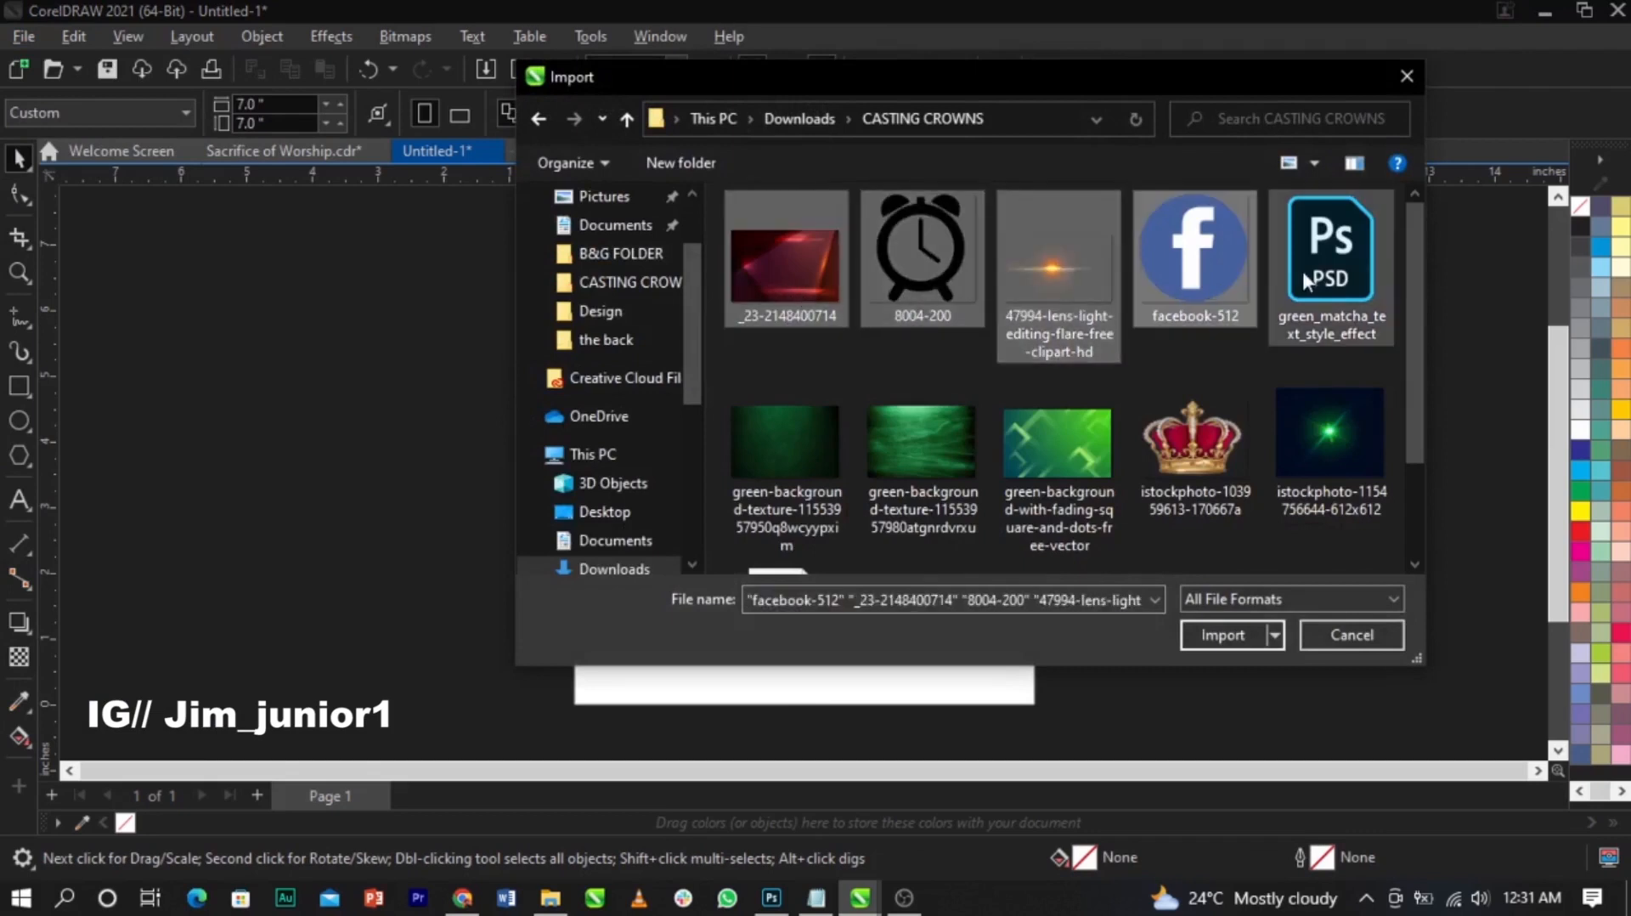
# Step: Add the three green backgrounds, the crown, the green light and the YouTube logo to the selection and import the files
pyautogui.keyDown('ctrl'); pyautogui.click(801, 445); pyautogui.keyUp('ctrl')
pyautogui.keyDown('ctrl'); pyautogui.click(956, 447); pyautogui.keyUp('ctrl')
pyautogui.keyDown('ctrl'); pyautogui.click(1060, 445); pyautogui.keyUp('ctrl')
pyautogui.keyDown('ctrl'); pyautogui.click(1163, 446); pyautogui.keyUp('ctrl')
pyautogui.keyDown('ctrl'); pyautogui.click(1281, 421); pyautogui.keyUp('ctrl')
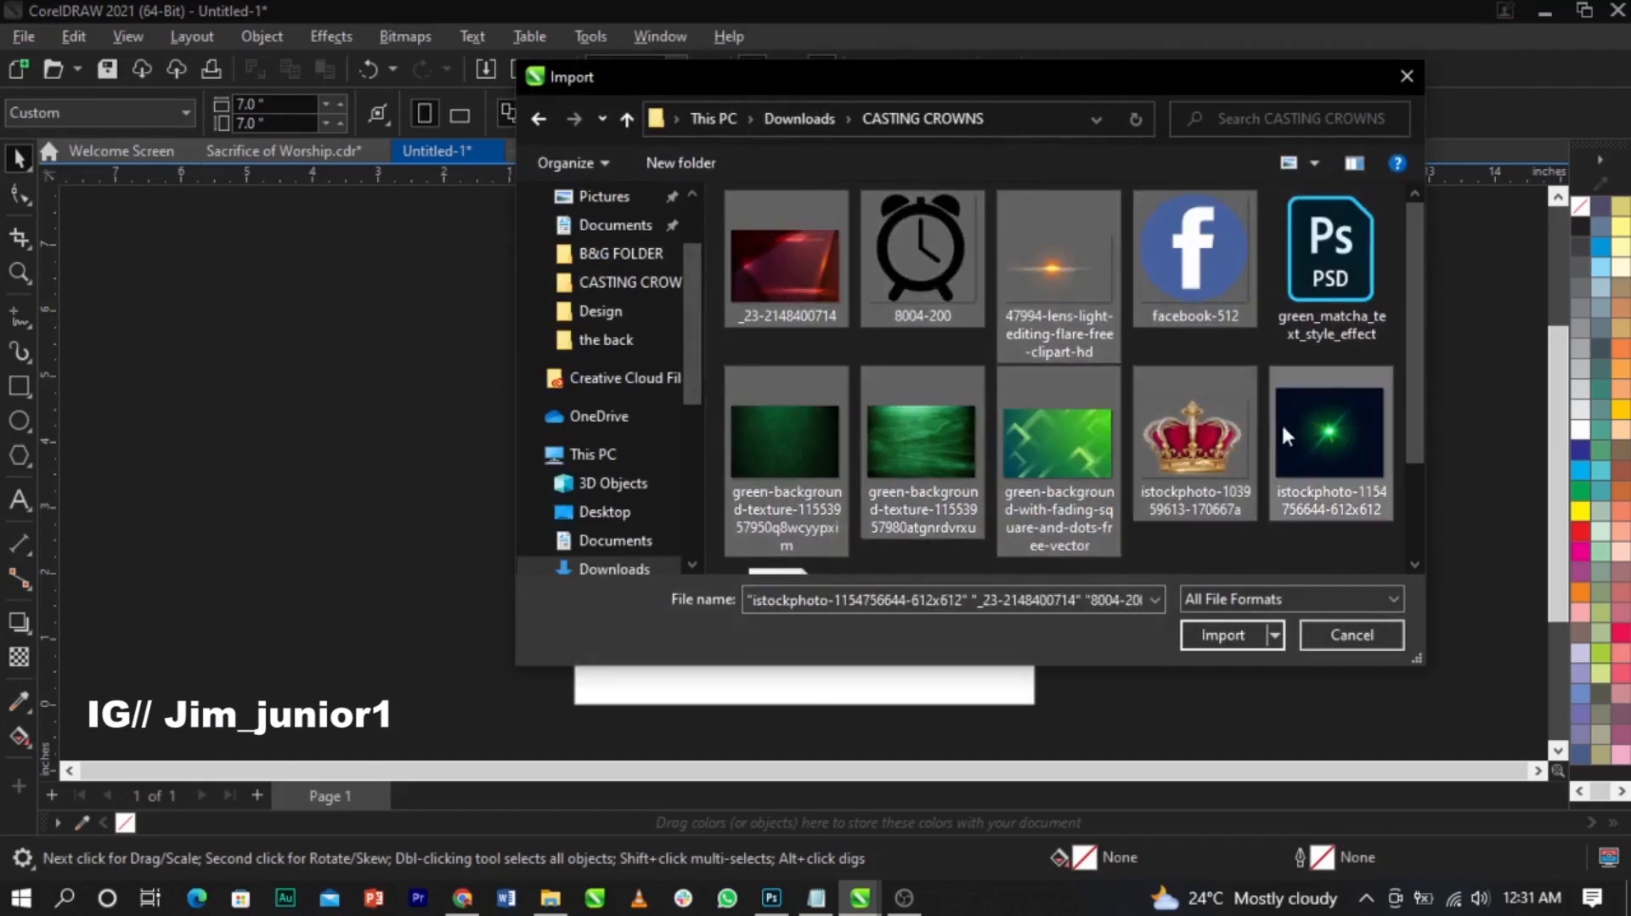
pyautogui.scroll(-2, 1257, 416)
pyautogui.keyDown('ctrl'); pyautogui.click(957, 505); pyautogui.keyUp('ctrl')
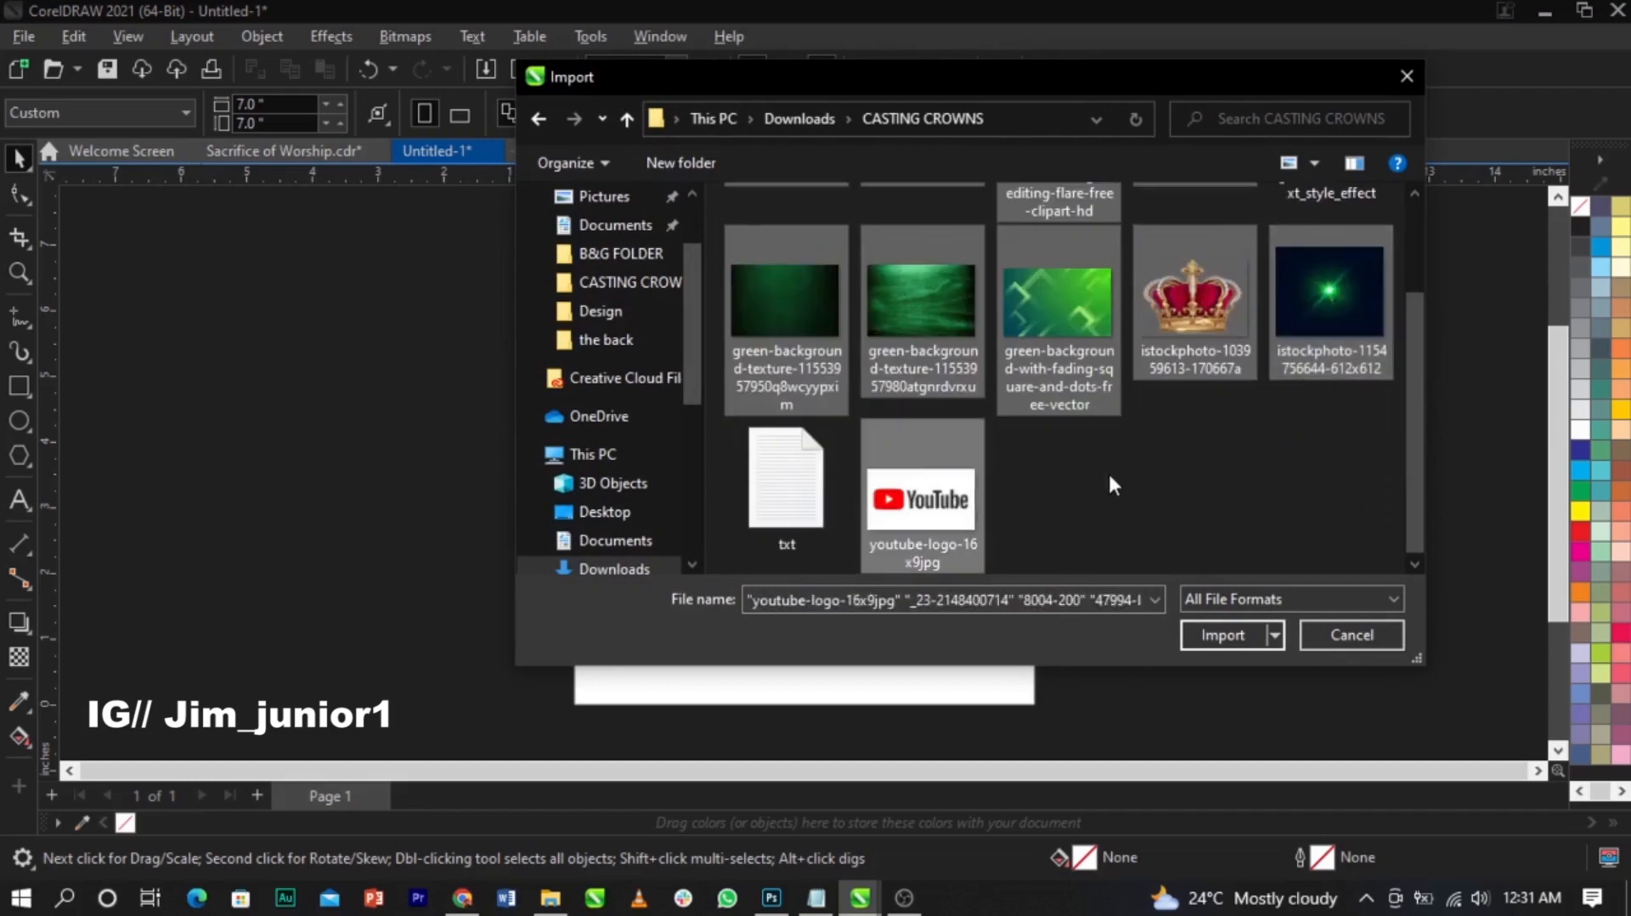
pyautogui.scroll(2, 1108, 472)
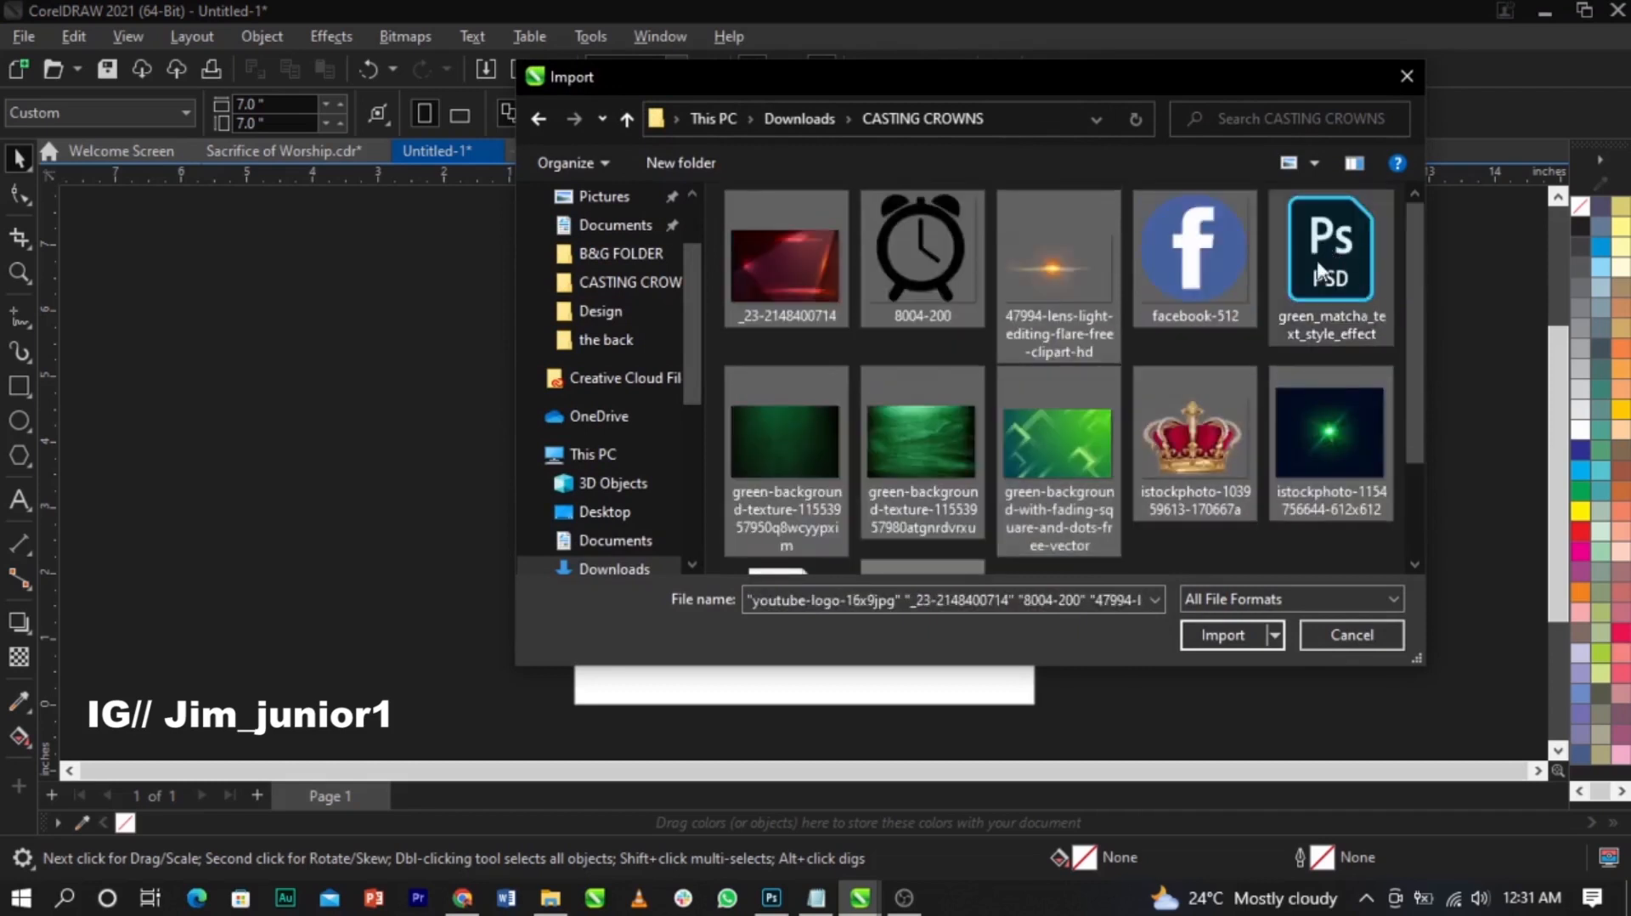
pyautogui.scroll(-2, 1318, 268)
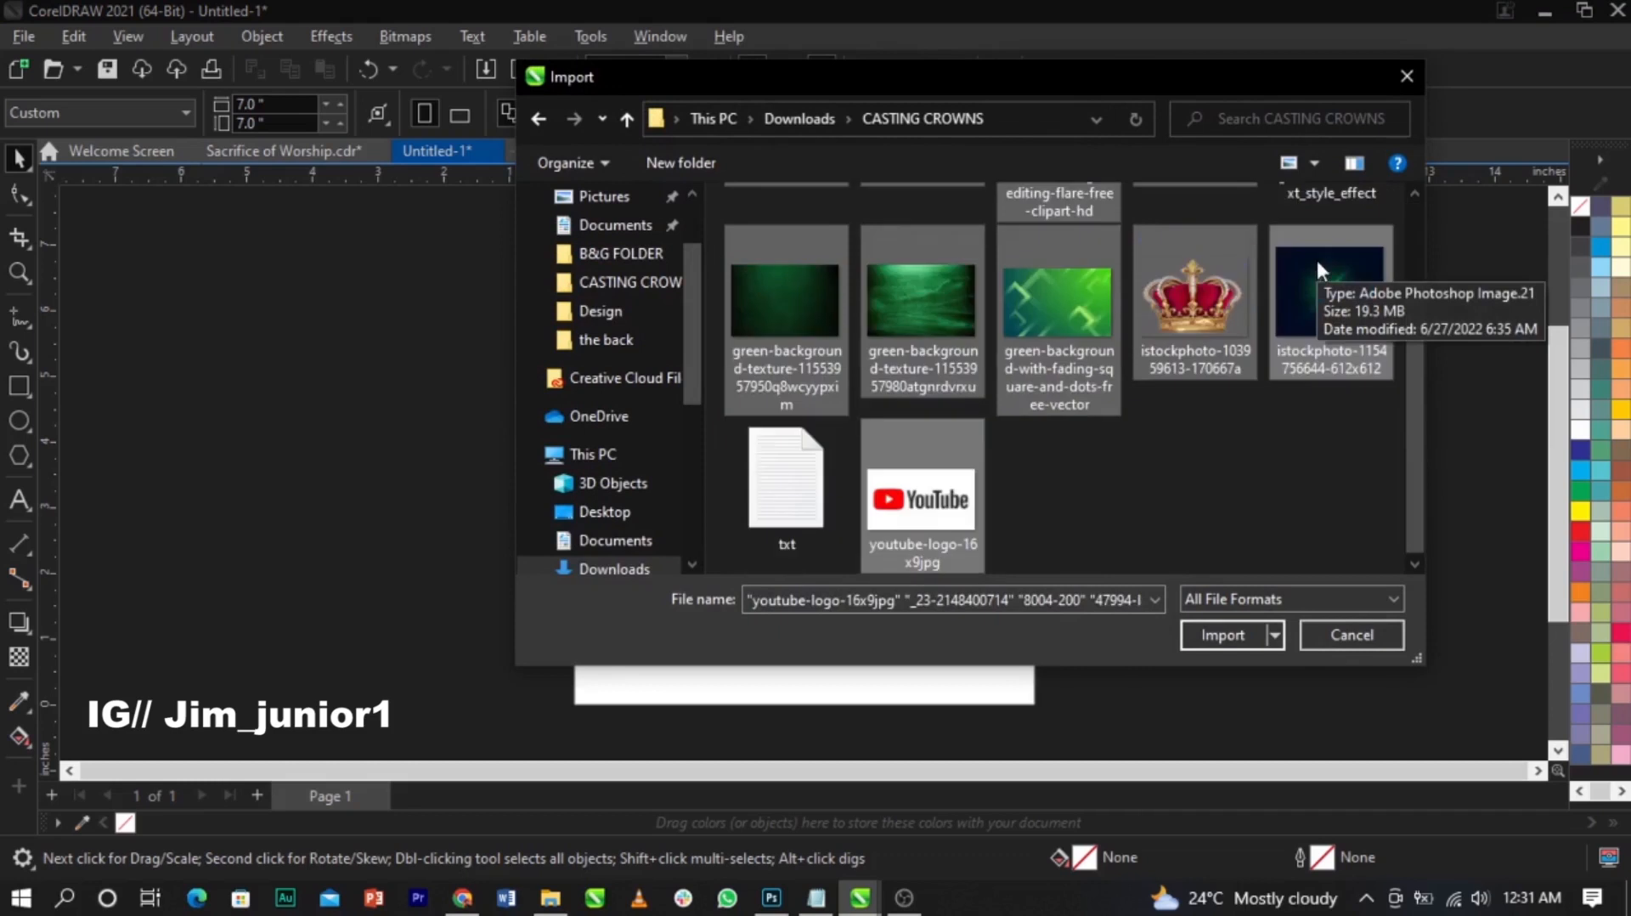
pyautogui.click(1216, 636)
# Step: Place the imported images one after another at small size on the empty area left of the page
pyautogui.click(140, 281)
pyautogui.click(260, 459)
pyautogui.moveTo(267, 393); pyautogui.dragTo(308, 419)
pyautogui.moveTo(317, 344); pyautogui.dragTo(384, 410)
pyautogui.moveTo(315, 280); pyautogui.dragTo(384, 326)
pyautogui.moveTo(314, 441); pyautogui.dragTo(351, 467)
pyautogui.moveTo(174, 469); pyautogui.dragTo(215, 495)
pyautogui.moveTo(214, 557); pyautogui.dragTo(268, 600)
pyautogui.moveTo(273, 550); pyautogui.dragTo(314, 590)
pyautogui.moveTo(276, 509); pyautogui.dragTo(373, 564)
# Step: Spread out the placed images beside the page so that they can be told apart
pyautogui.click(393, 505)
pyautogui.moveTo(330, 512); pyautogui.dragTo(423, 532)
pyautogui.click(355, 471)
pyautogui.click(345, 462)
pyautogui.moveTo(357, 506); pyautogui.dragTo(143, 574)
pyautogui.click(375, 507)
pyautogui.moveTo(347, 552); pyautogui.dragTo(344, 505)
pyautogui.click(351, 395)
pyautogui.moveTo(389, 414); pyautogui.dragTo(410, 435)
pyautogui.moveTo(369, 408); pyautogui.dragTo(392, 411)
pyautogui.click(797, 369)
pyautogui.scroll(-1, 853, 361)
pyautogui.press('z')
pyautogui.moveTo(207, 230); pyautogui.dragTo(1142, 717)
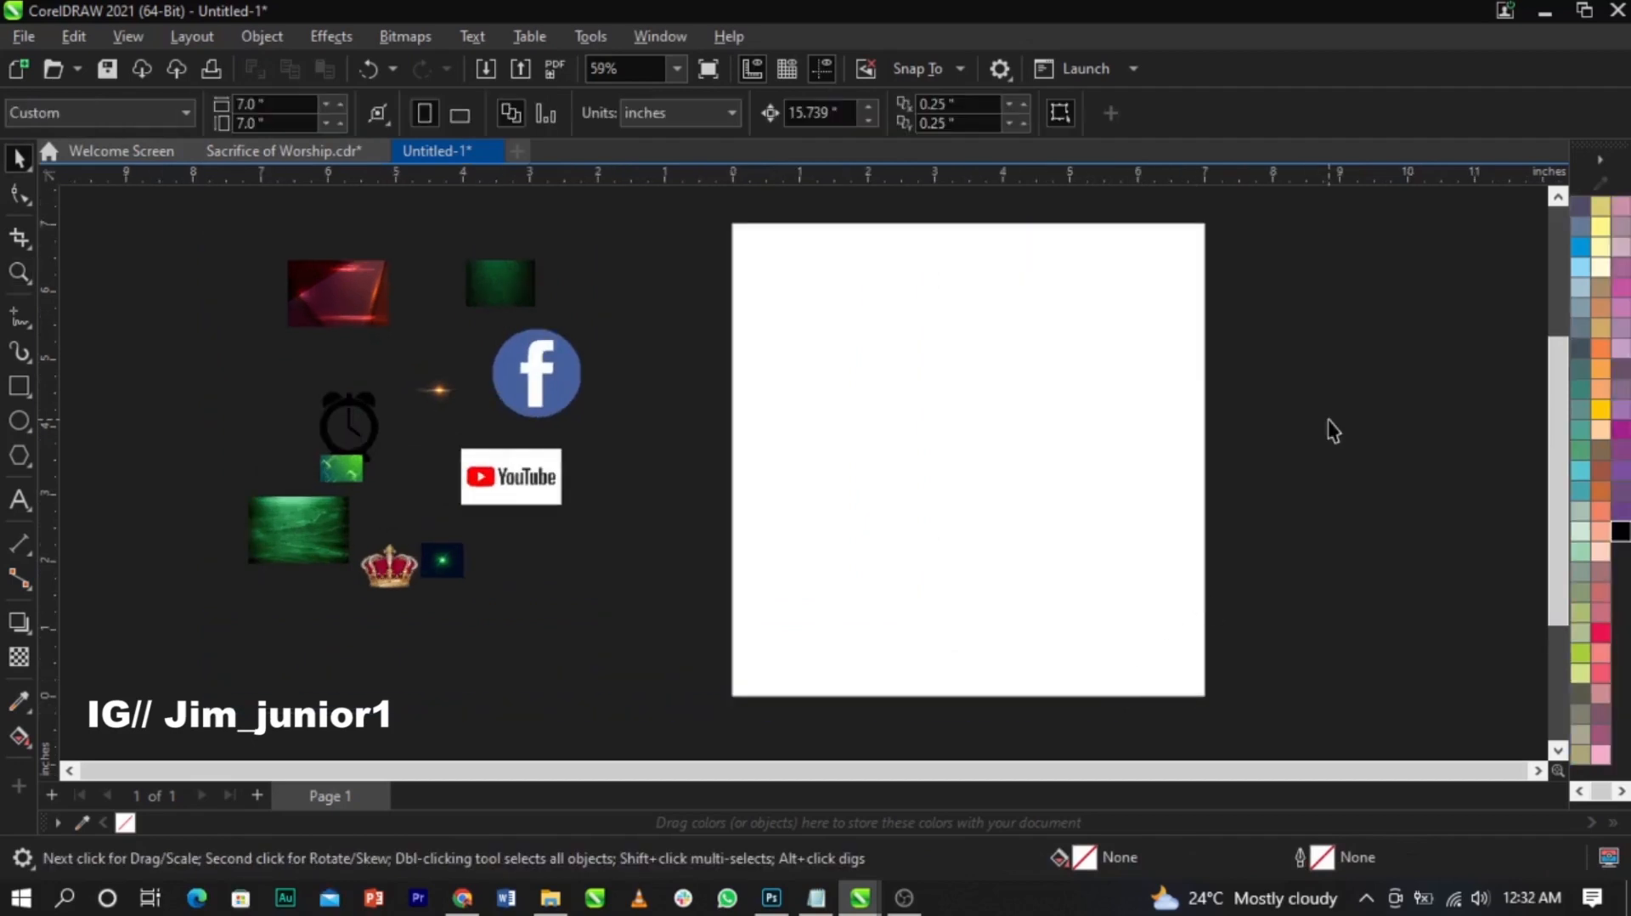
# Step: Import logo.jpg and place it about 1.5 inches wide to the left of the alarm clock
pyautogui.rightClick(1328, 419)
pyautogui.click(1379, 549)
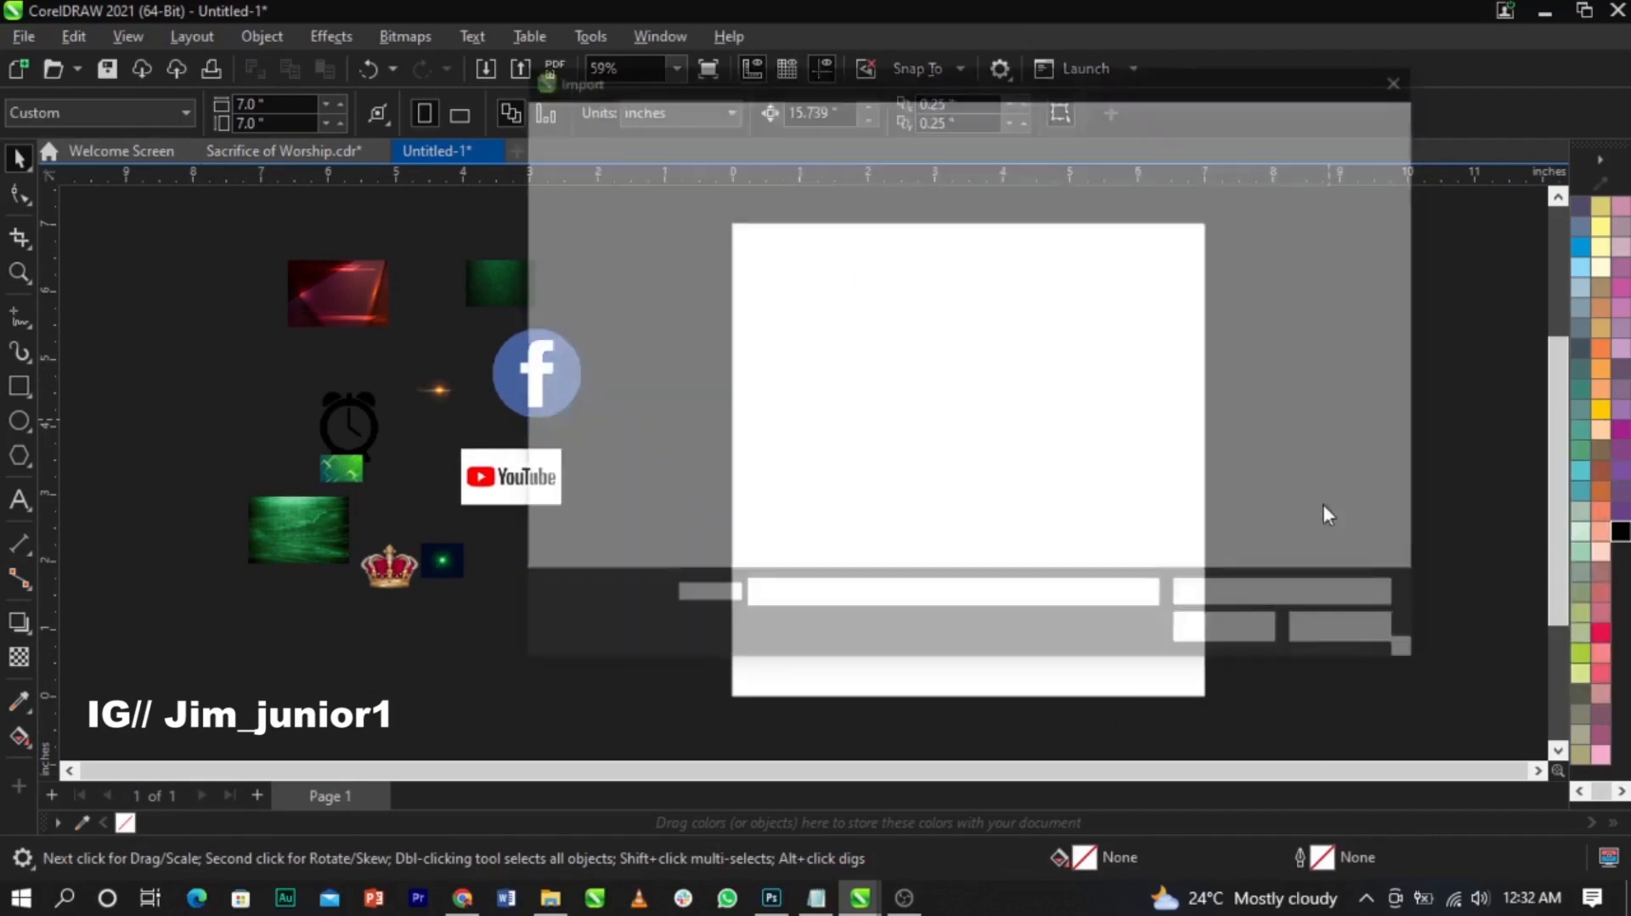
pyautogui.click(818, 524)
pyautogui.click(1218, 635)
pyautogui.moveTo(153, 379); pyautogui.dragTo(236, 412)
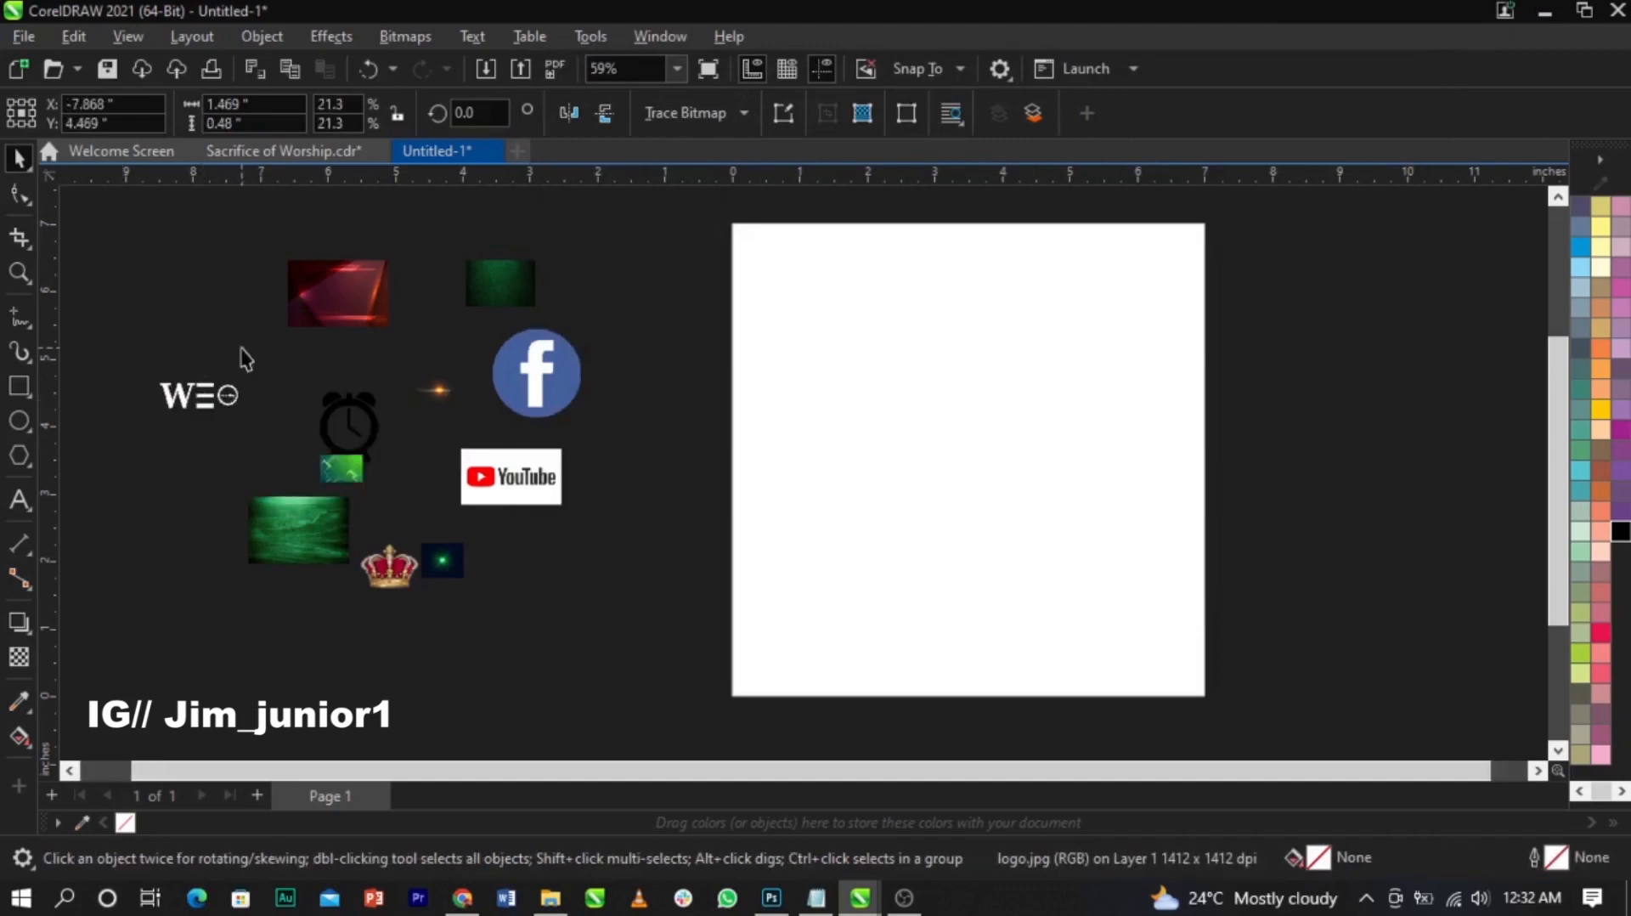
pyautogui.click(1305, 504)
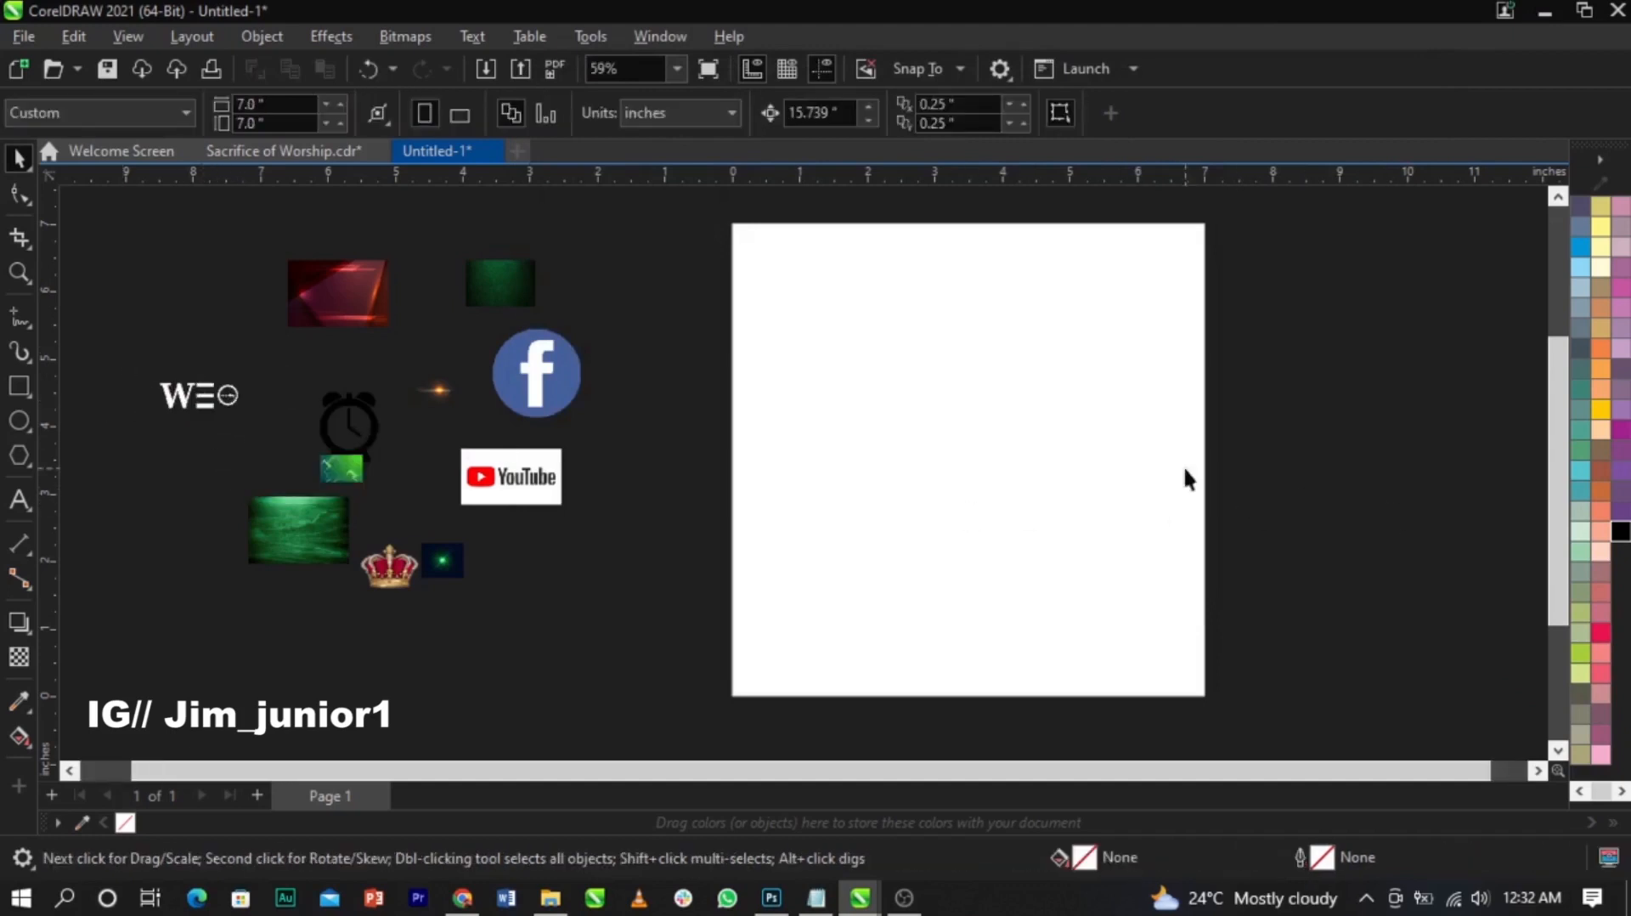
# Step: Move the dark green texture image onto the page and enlarge it to about 10 by 6.7 inches, shifted towards the page's right side
pyautogui.moveTo(526, 298); pyautogui.dragTo(1369, 690)
pyautogui.moveTo(1217, 562); pyautogui.dragTo(1082, 488)
pyautogui.moveTo(1179, 588); pyautogui.dragTo(1247, 635)
pyautogui.moveTo(1055, 518); pyautogui.dragTo(1127, 513)
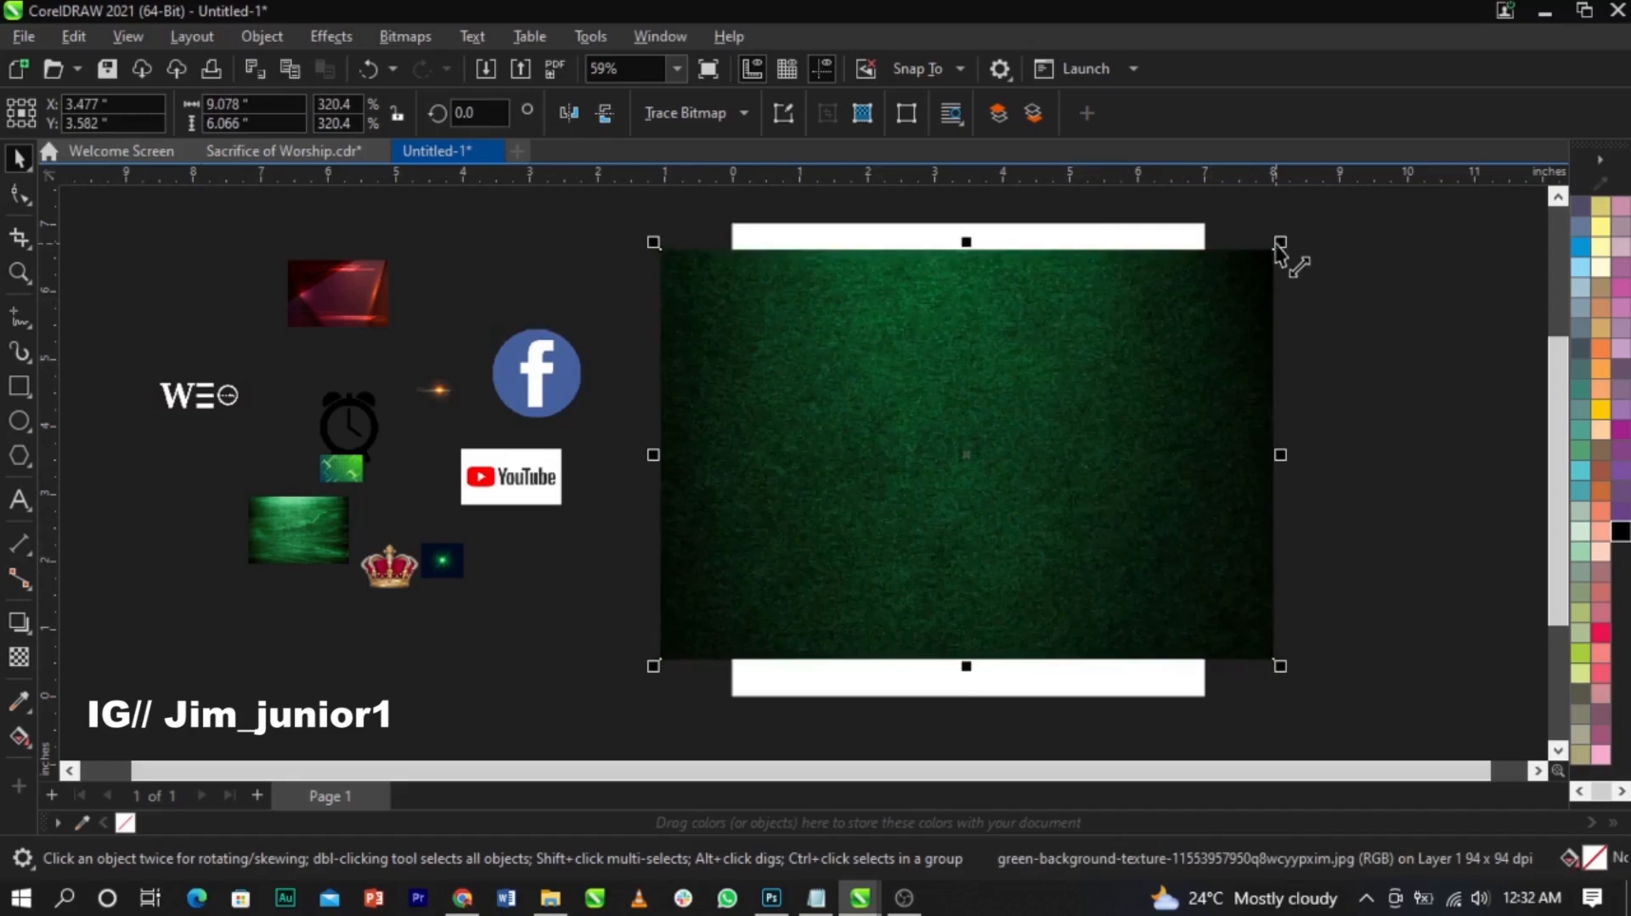
pyautogui.moveTo(1281, 242); pyautogui.dragTo(1313, 224)
pyautogui.moveTo(947, 386); pyautogui.dragTo(1139, 382)
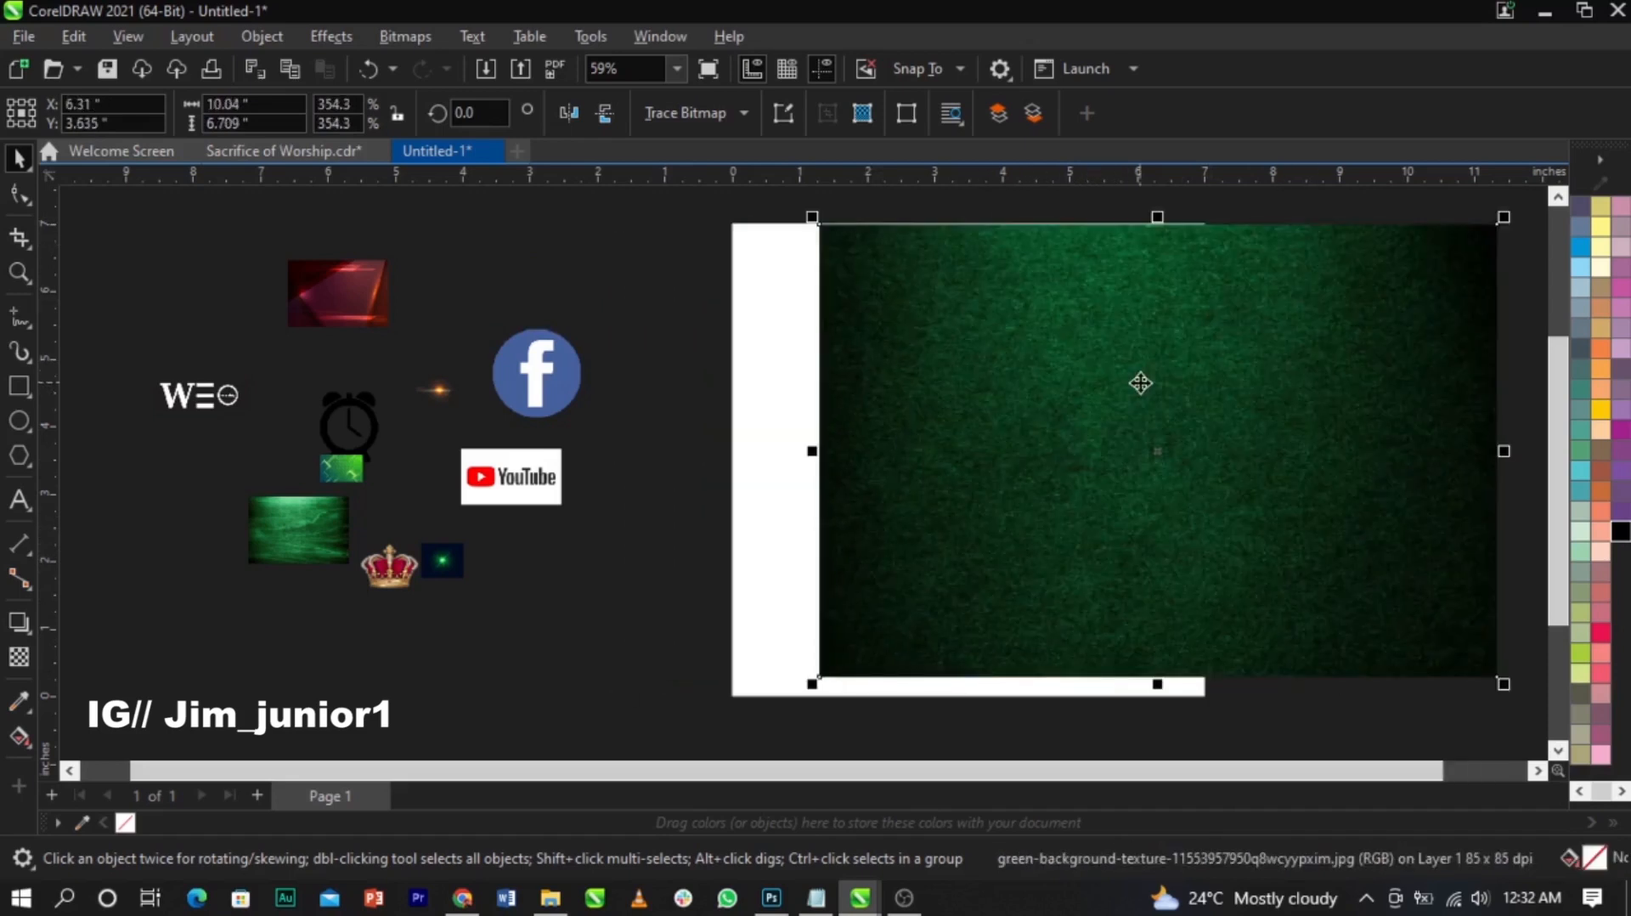
pyautogui.moveTo(1140, 381); pyautogui.dragTo(1205, 363)
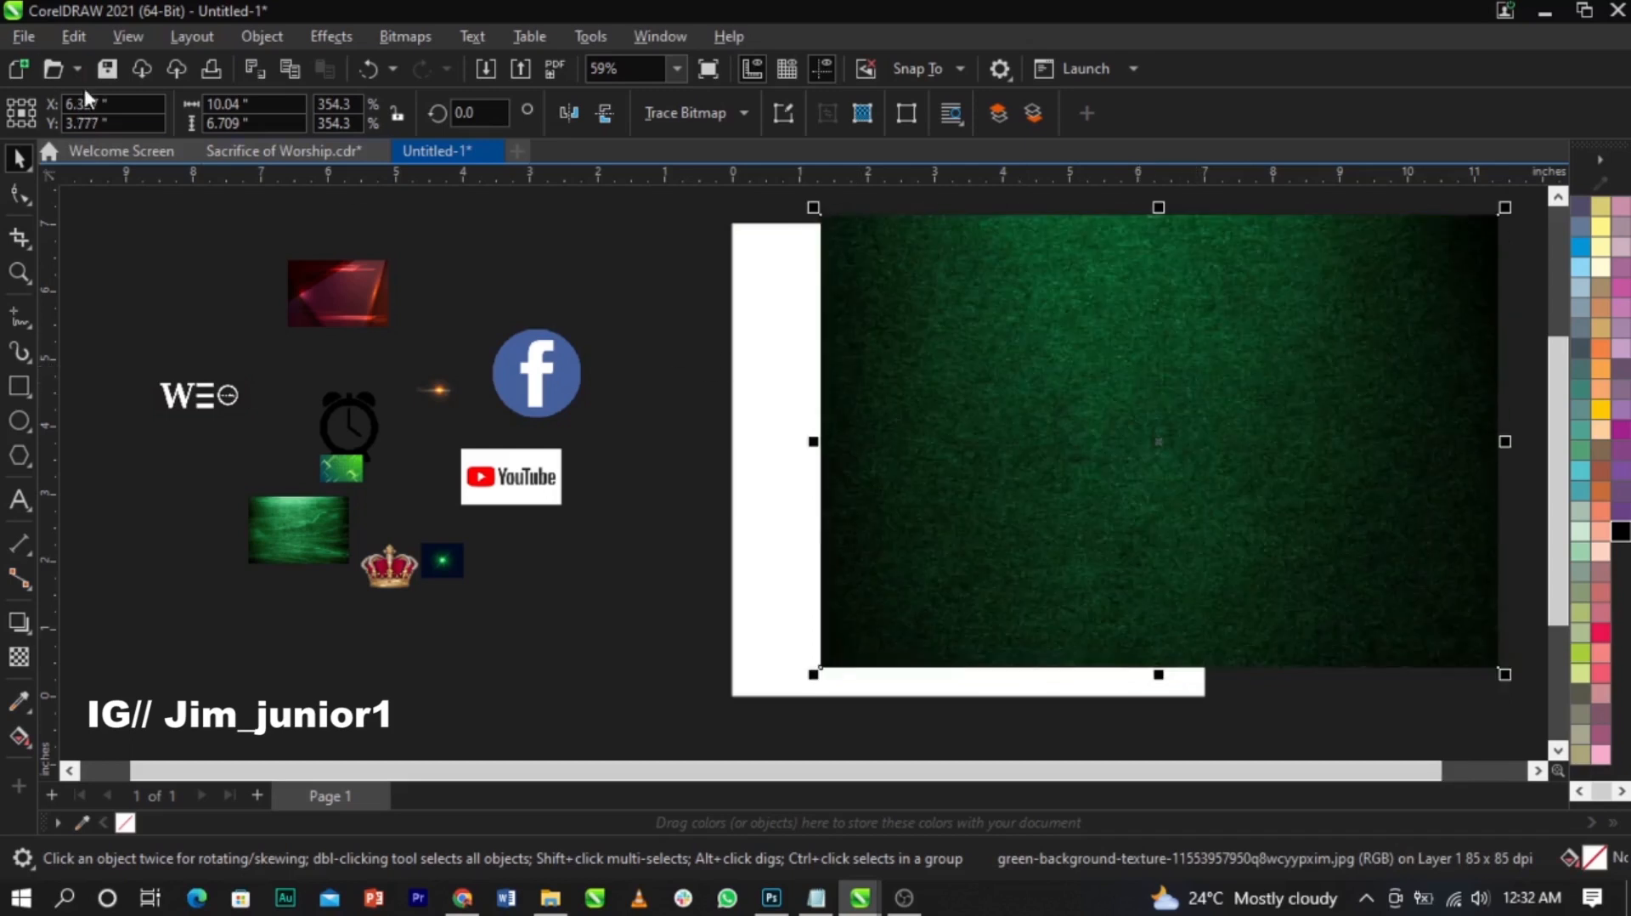
pyautogui.scroll(3, 1175, 371)
pyautogui.scroll(-5, 818, 371)
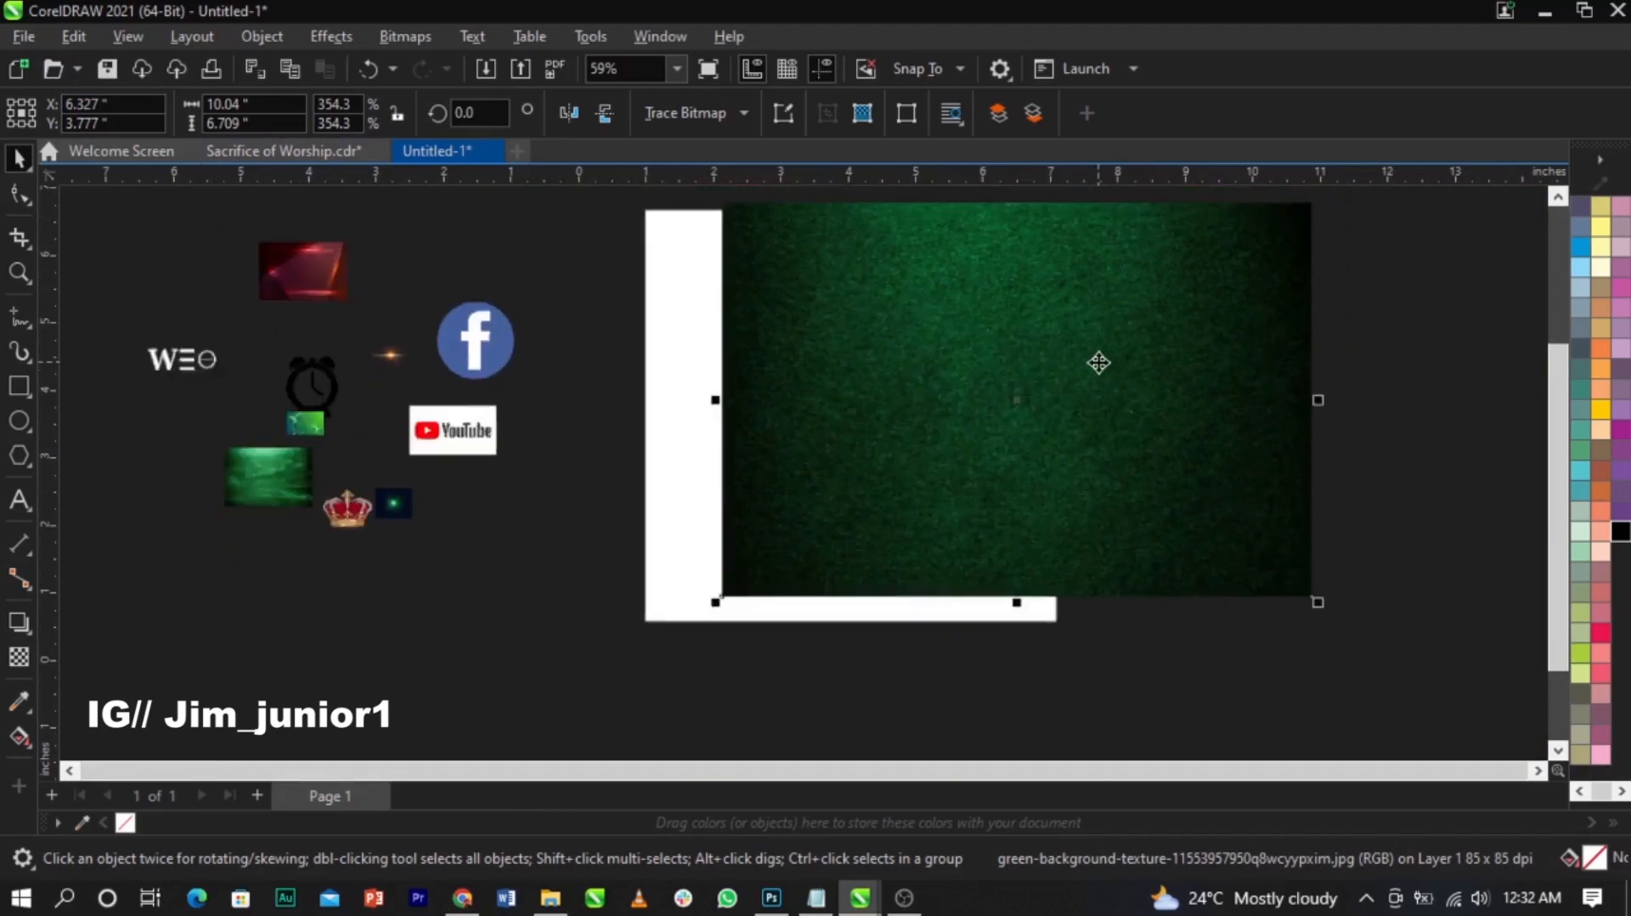
pyautogui.scroll(2, 1042, 280)
pyautogui.scroll(-2, 1002, 351)
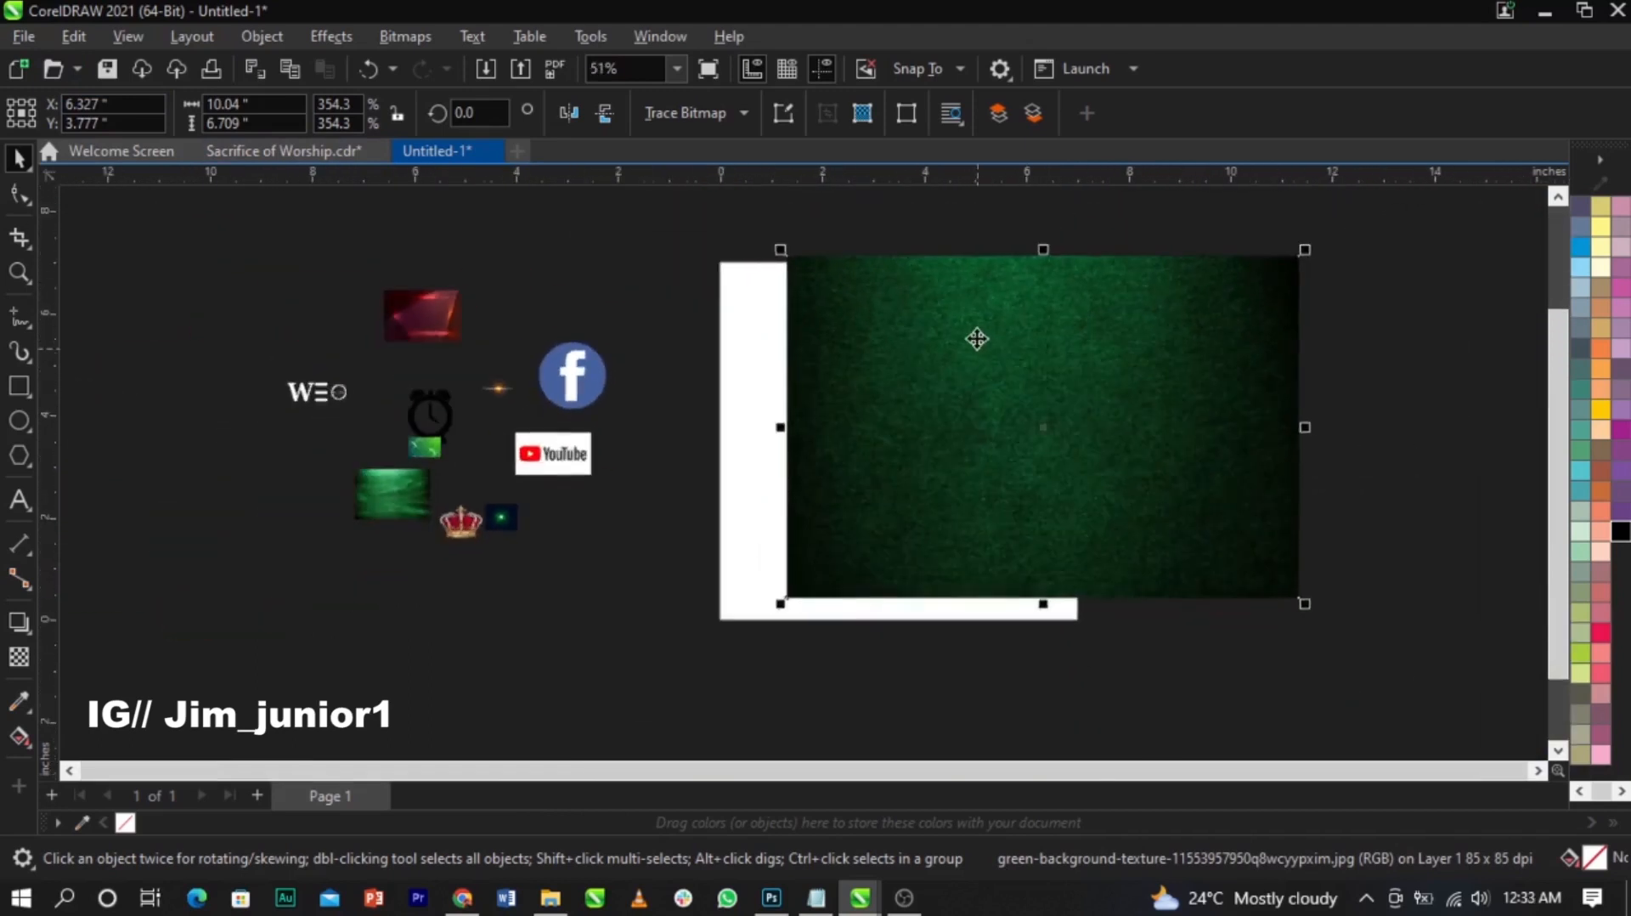
# Step: Examine the dark green texture image's grain up close and against the page as a whole
pyautogui.press('z')
pyautogui.moveTo(495, 208); pyautogui.dragTo(1352, 622)
pyautogui.press('space')
pyautogui.moveTo(970, 497); pyautogui.dragTo(984, 498)
pyautogui.scroll(4, 888, 488)
pyautogui.scroll(-5, 752, 431)
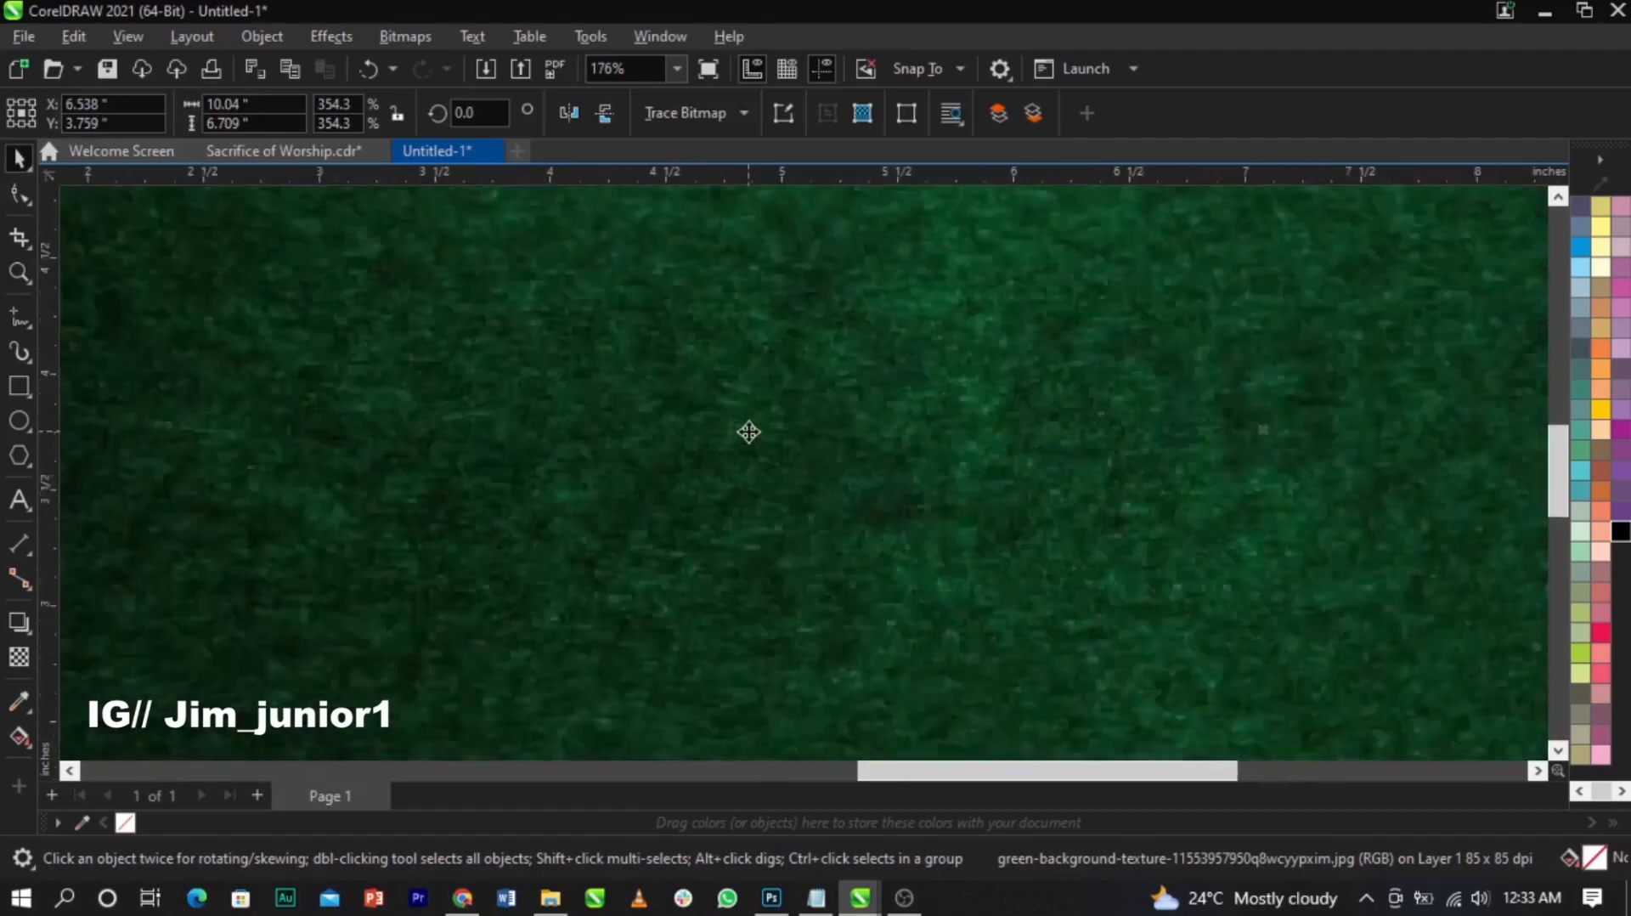
pyautogui.scroll(-1, 892, 357)
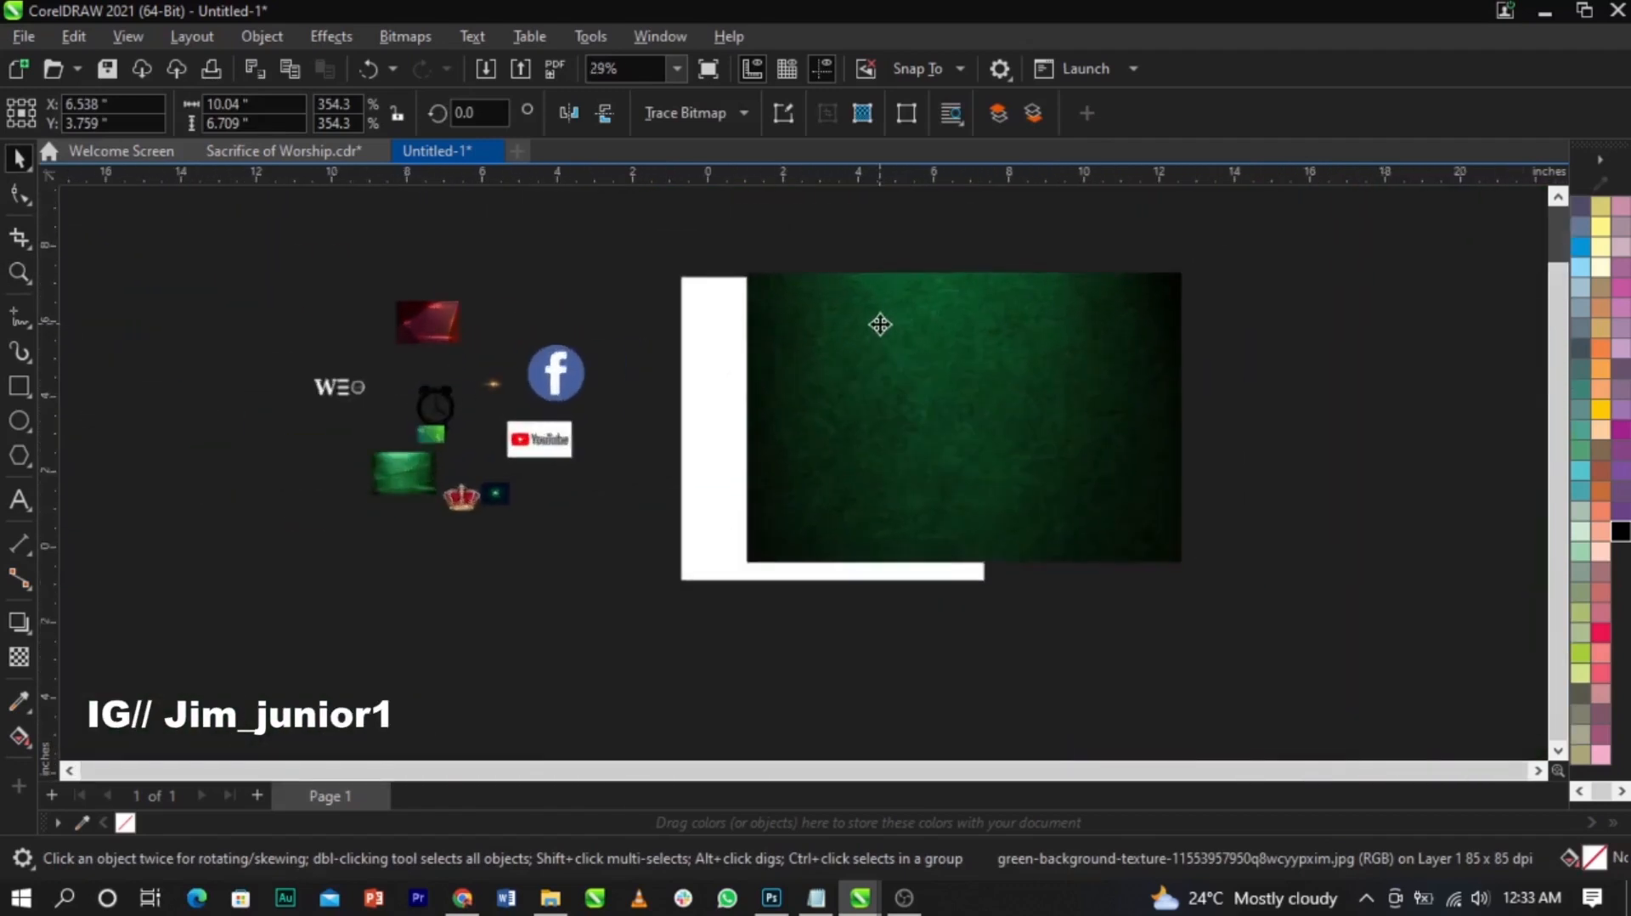
pyautogui.scroll(3, 879, 374)
pyautogui.scroll(-1, 845, 425)
pyautogui.scroll(1, 856, 499)
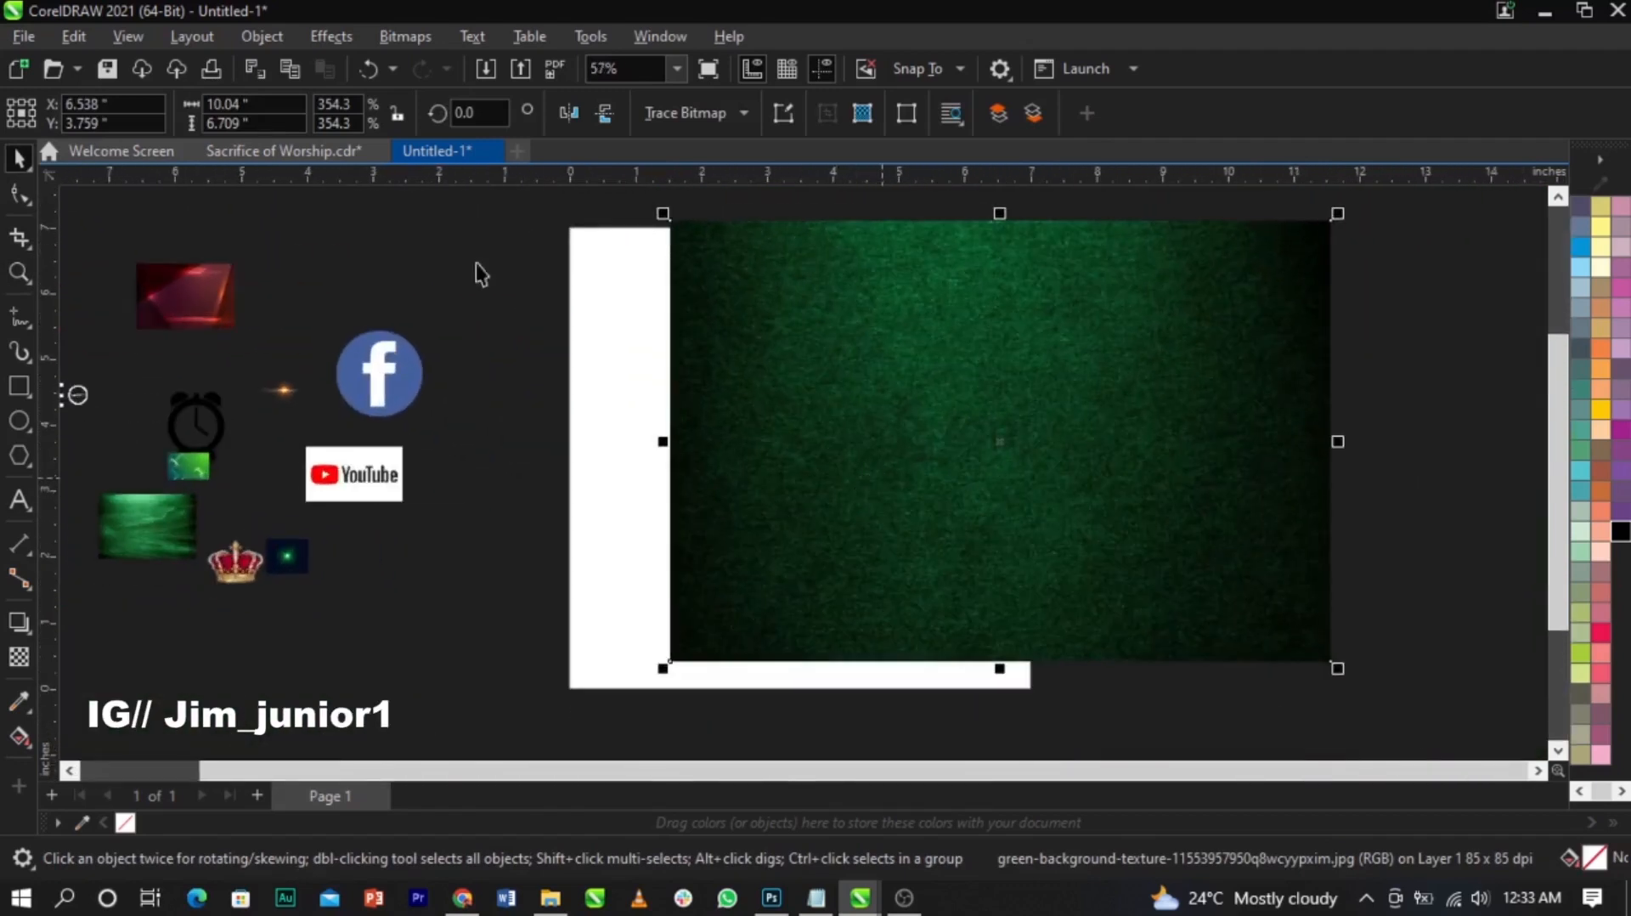
# Step: Apply a Gaussian Blur with a radius of 10.2 pixels to the dark green texture image
pyautogui.click(346, 36)
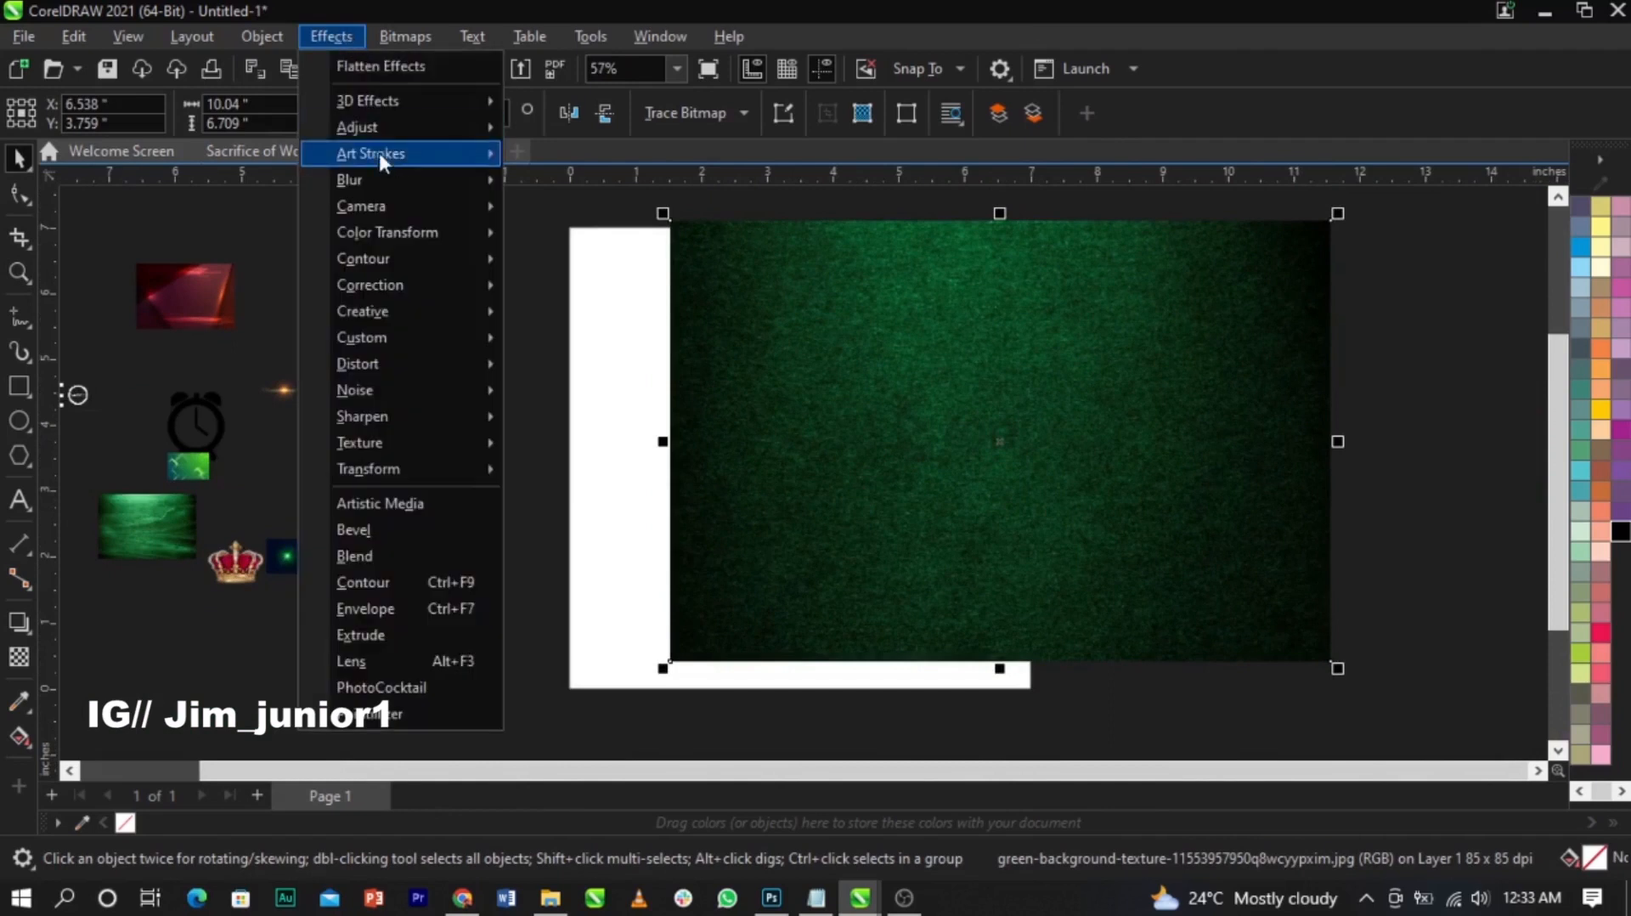
pyautogui.moveTo(451, 180)
pyautogui.click(657, 235)
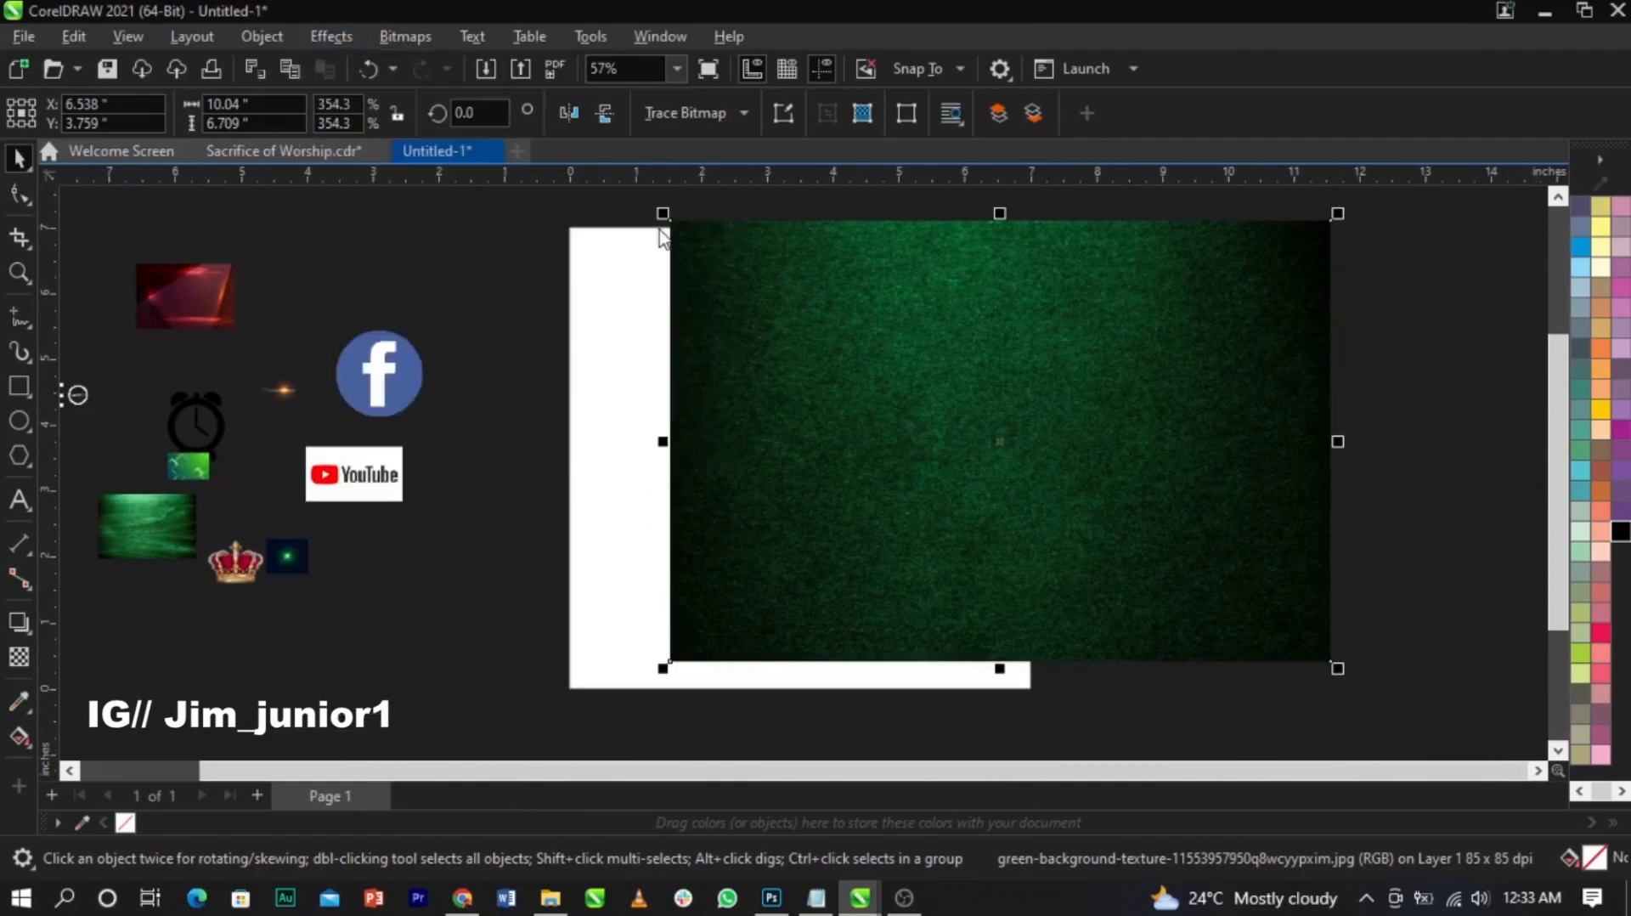
pyautogui.moveTo(854, 349); pyautogui.dragTo(528, 200)
pyautogui.click(357, 266)
pyautogui.moveTo(350, 264); pyautogui.dragTo(390, 267)
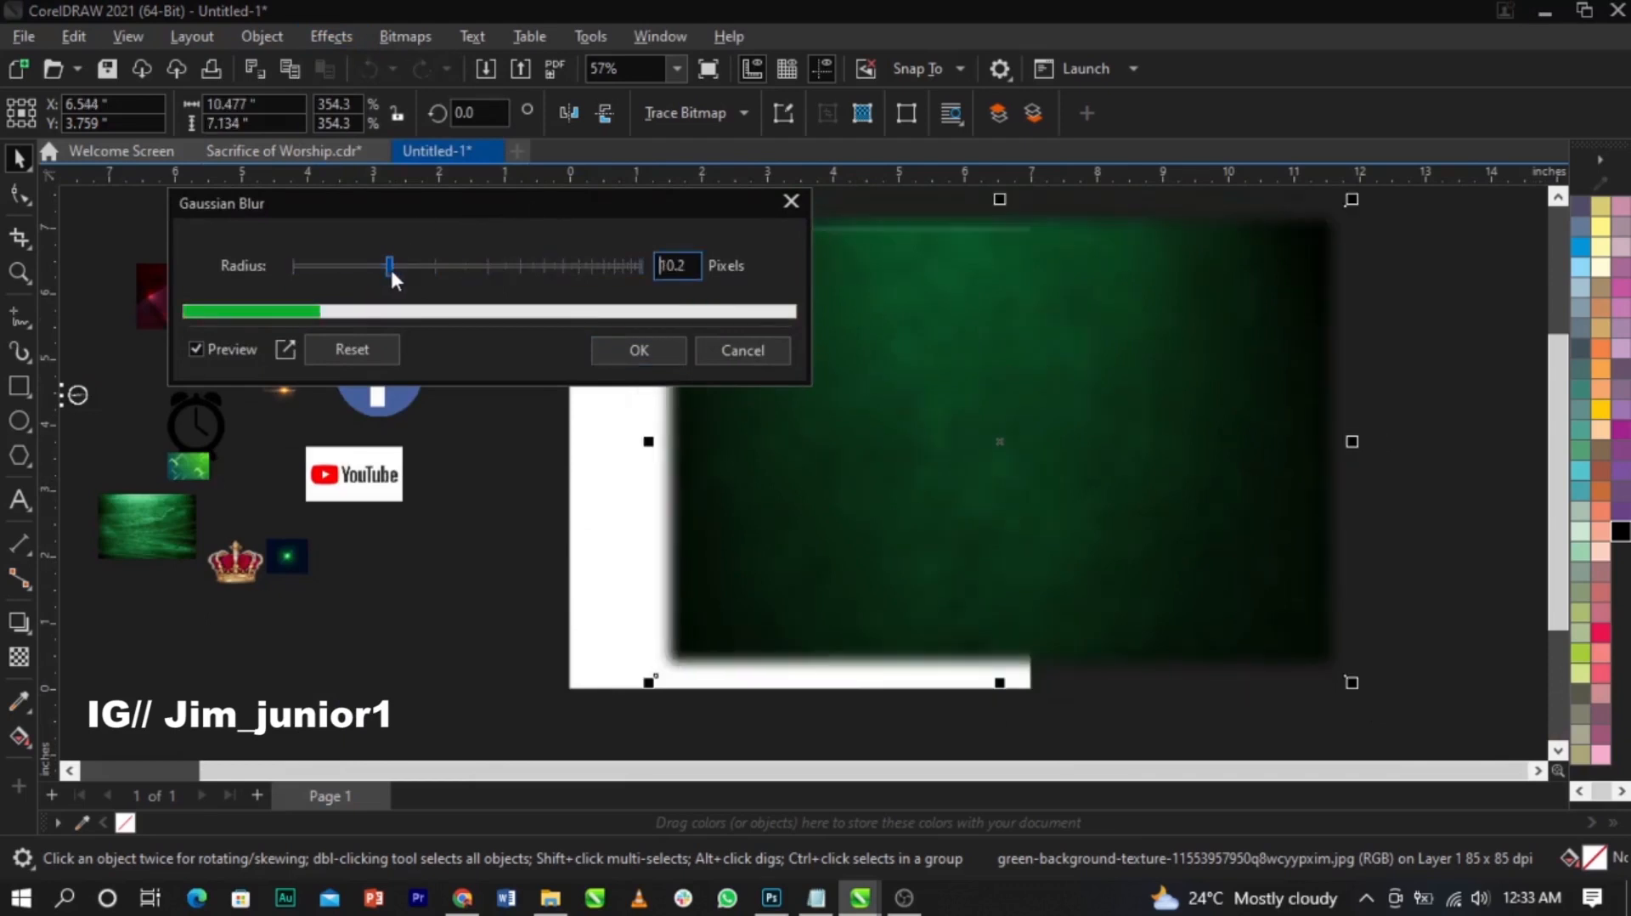
pyautogui.click(621, 364)
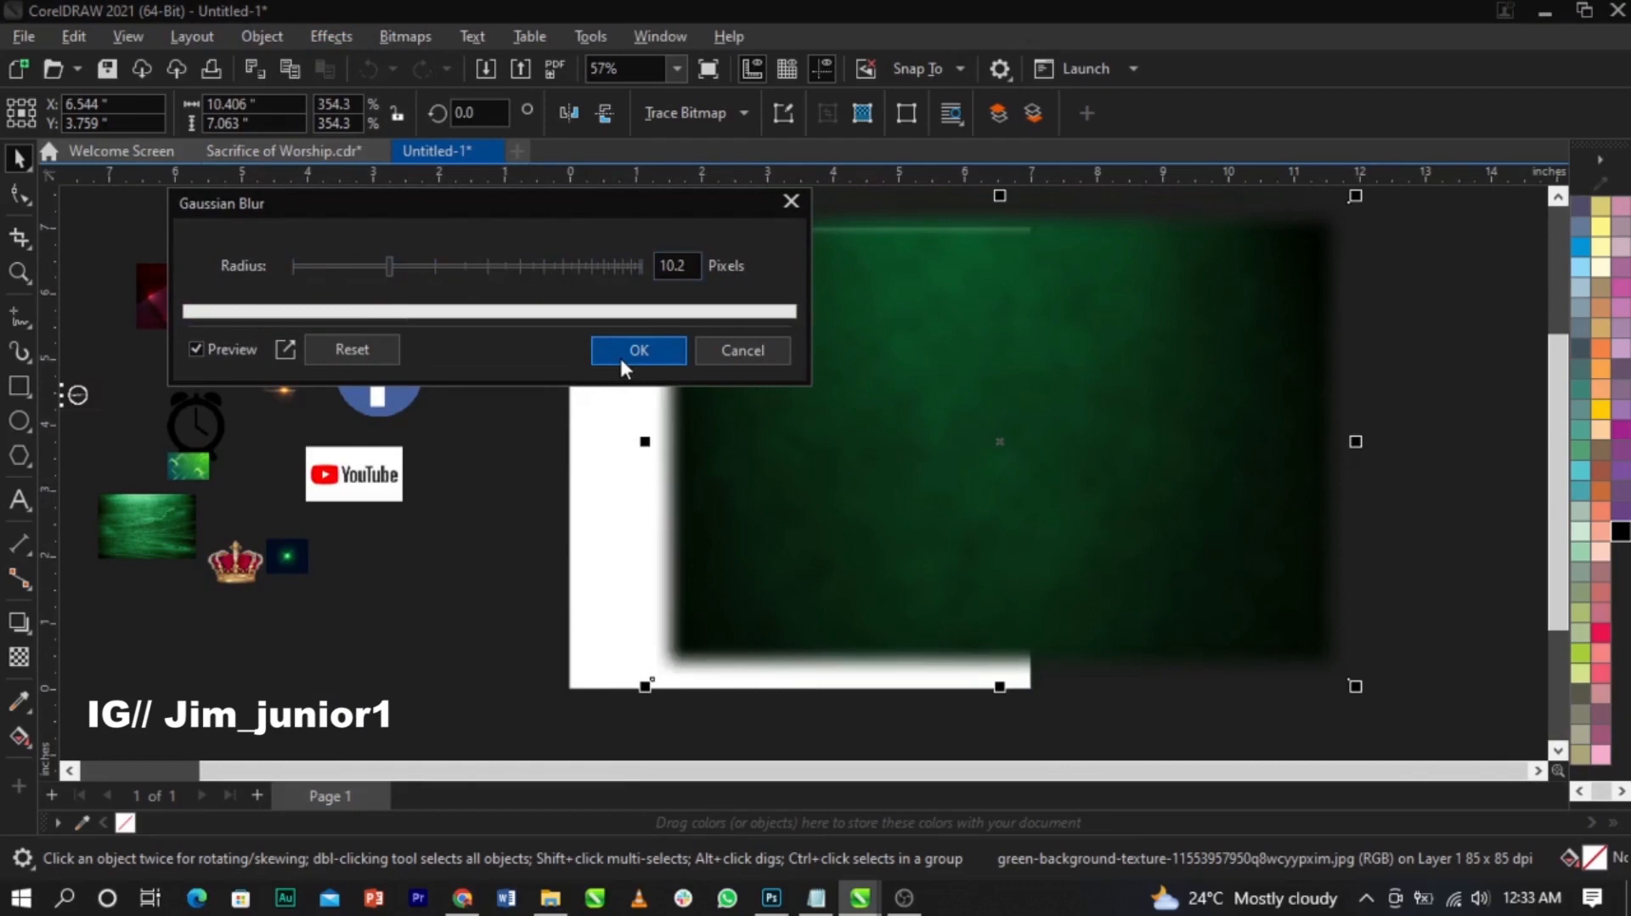
# Step: Shift the blurred green texture about an inch to the right and PowerClip it inside the page-sized rectangle
pyautogui.moveTo(751, 371); pyautogui.dragTo(813, 394)
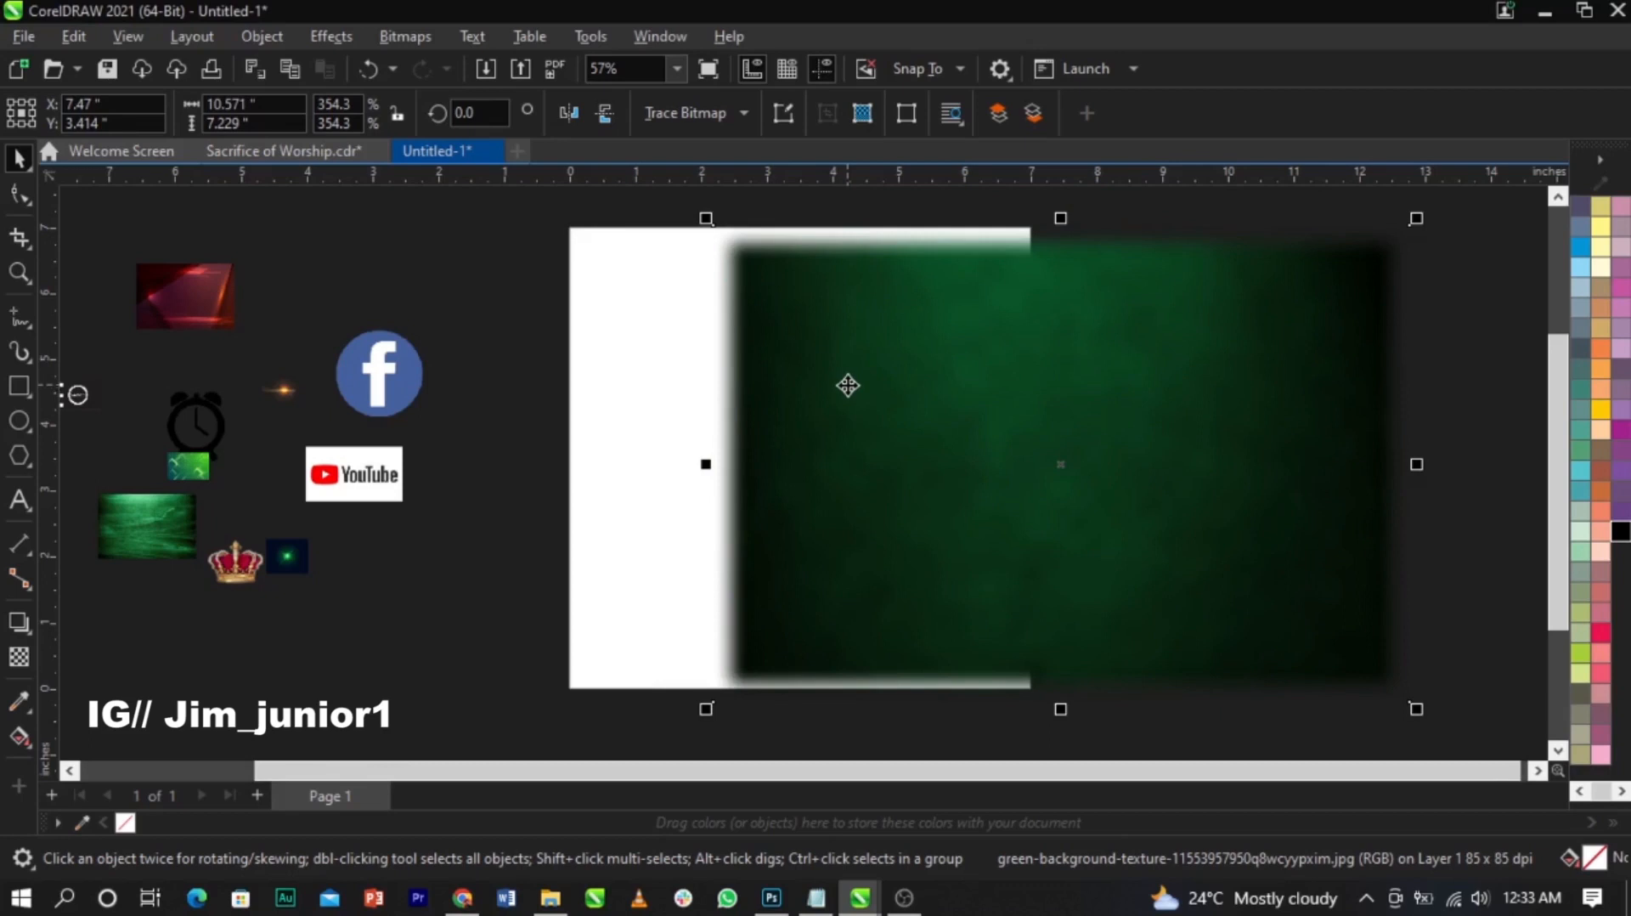
pyautogui.rightClick(848, 384)
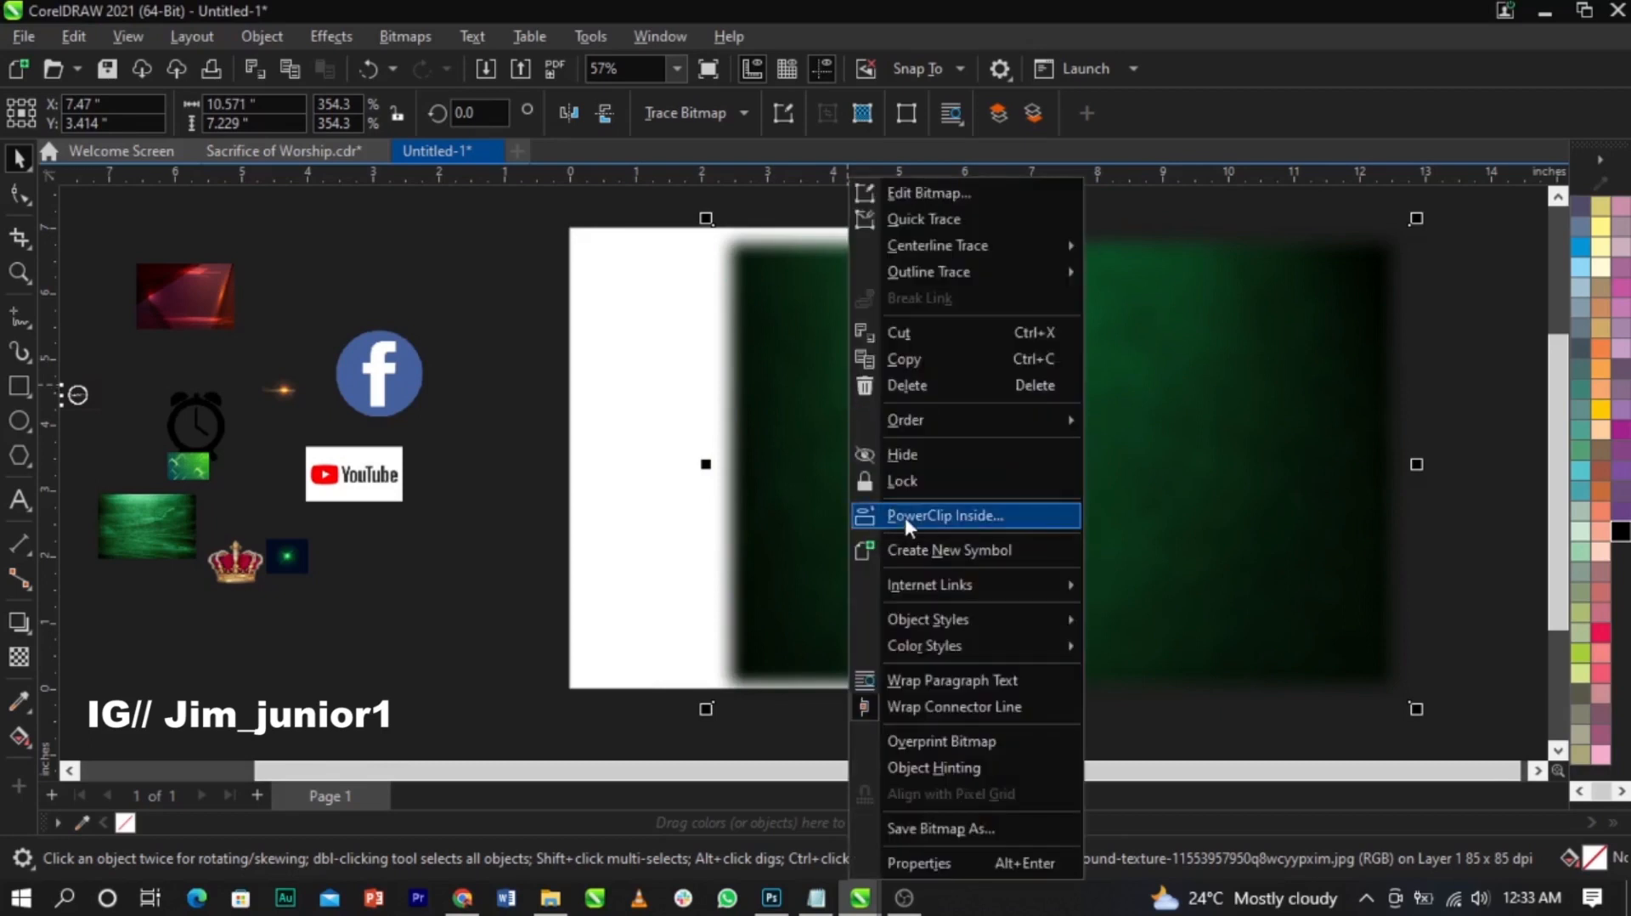
pyautogui.click(905, 516)
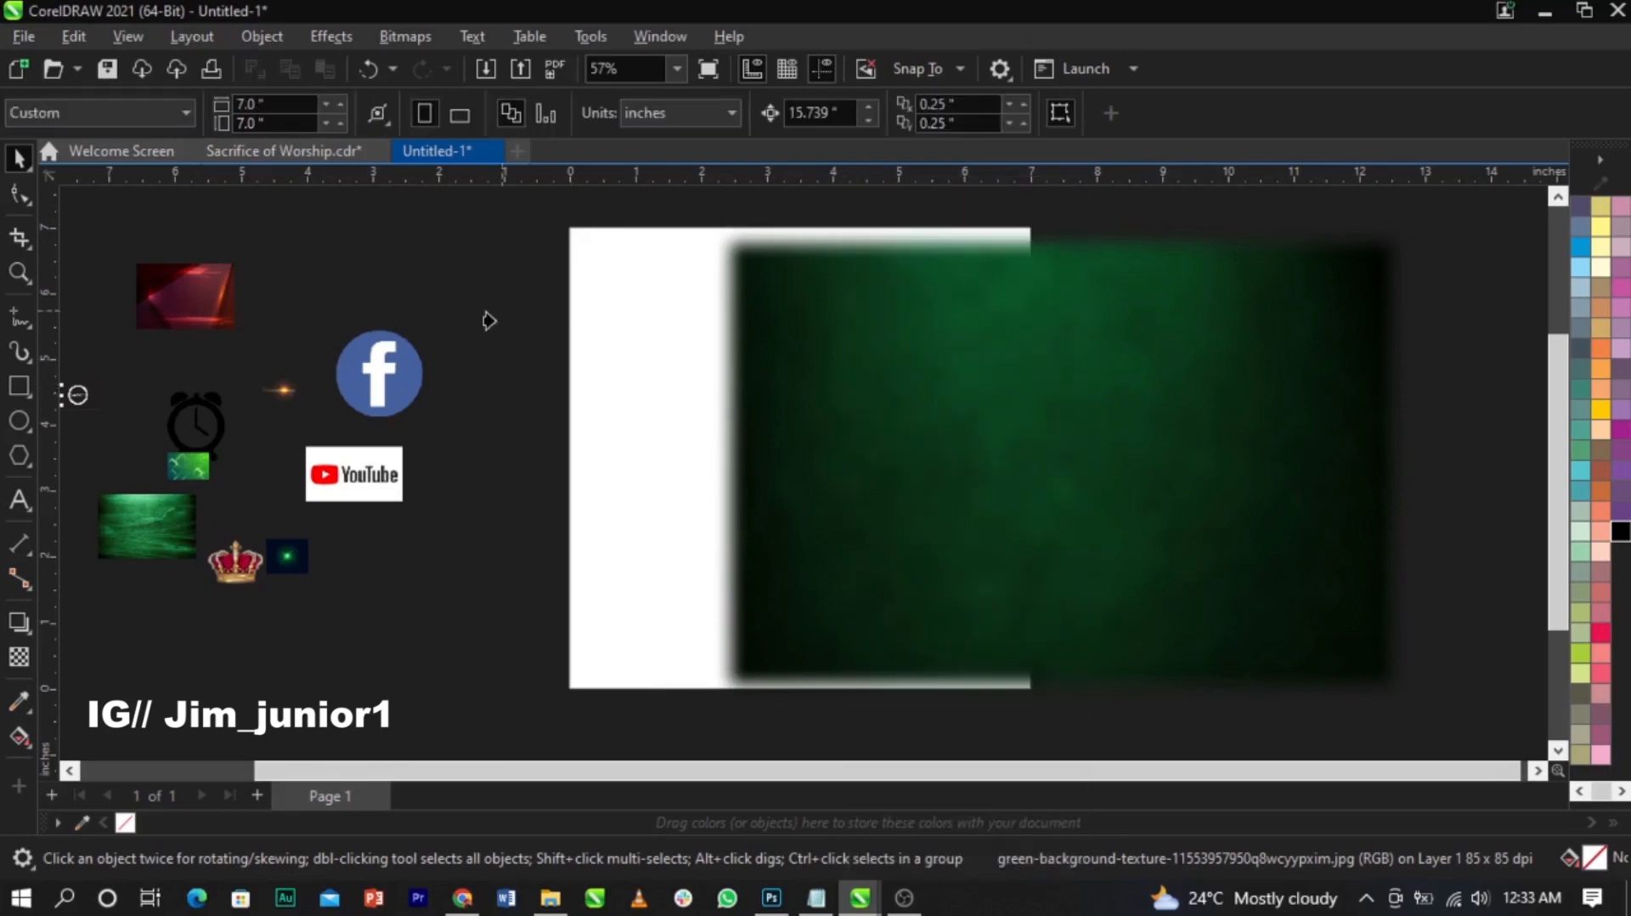
pyautogui.click(605, 384)
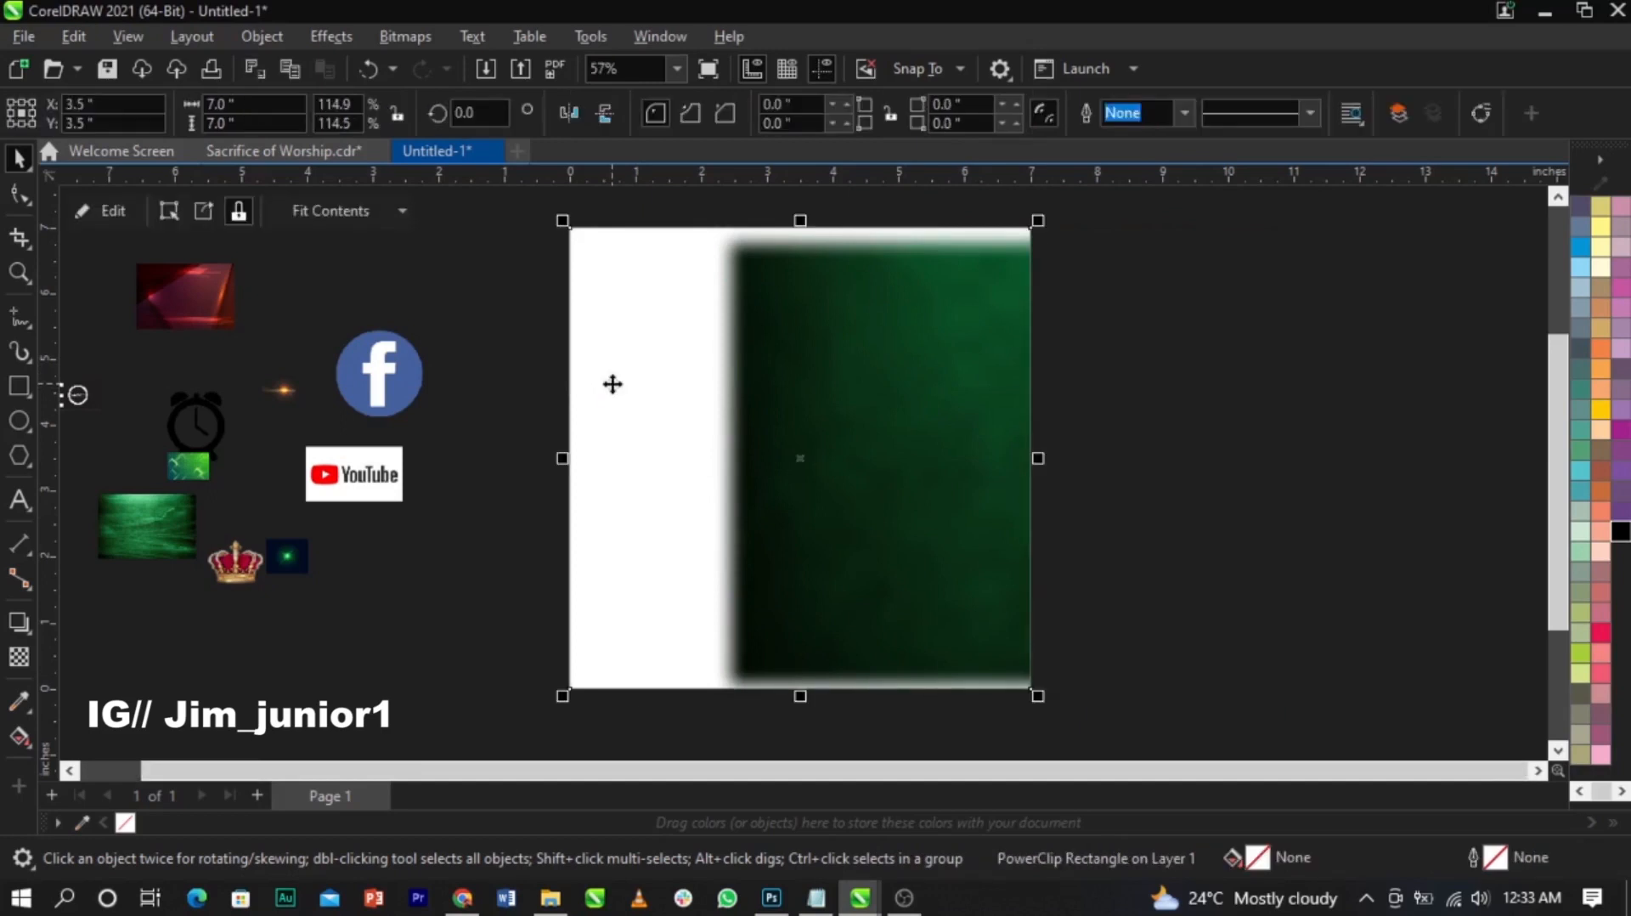
pyautogui.click(1282, 501)
# Step: Edit the PowerClip contents, repositioning and enlarging the blurred green texture until it covers the whole 7 by 7 inch frame
pyautogui.click(665, 443)
pyautogui.rightClick(665, 443)
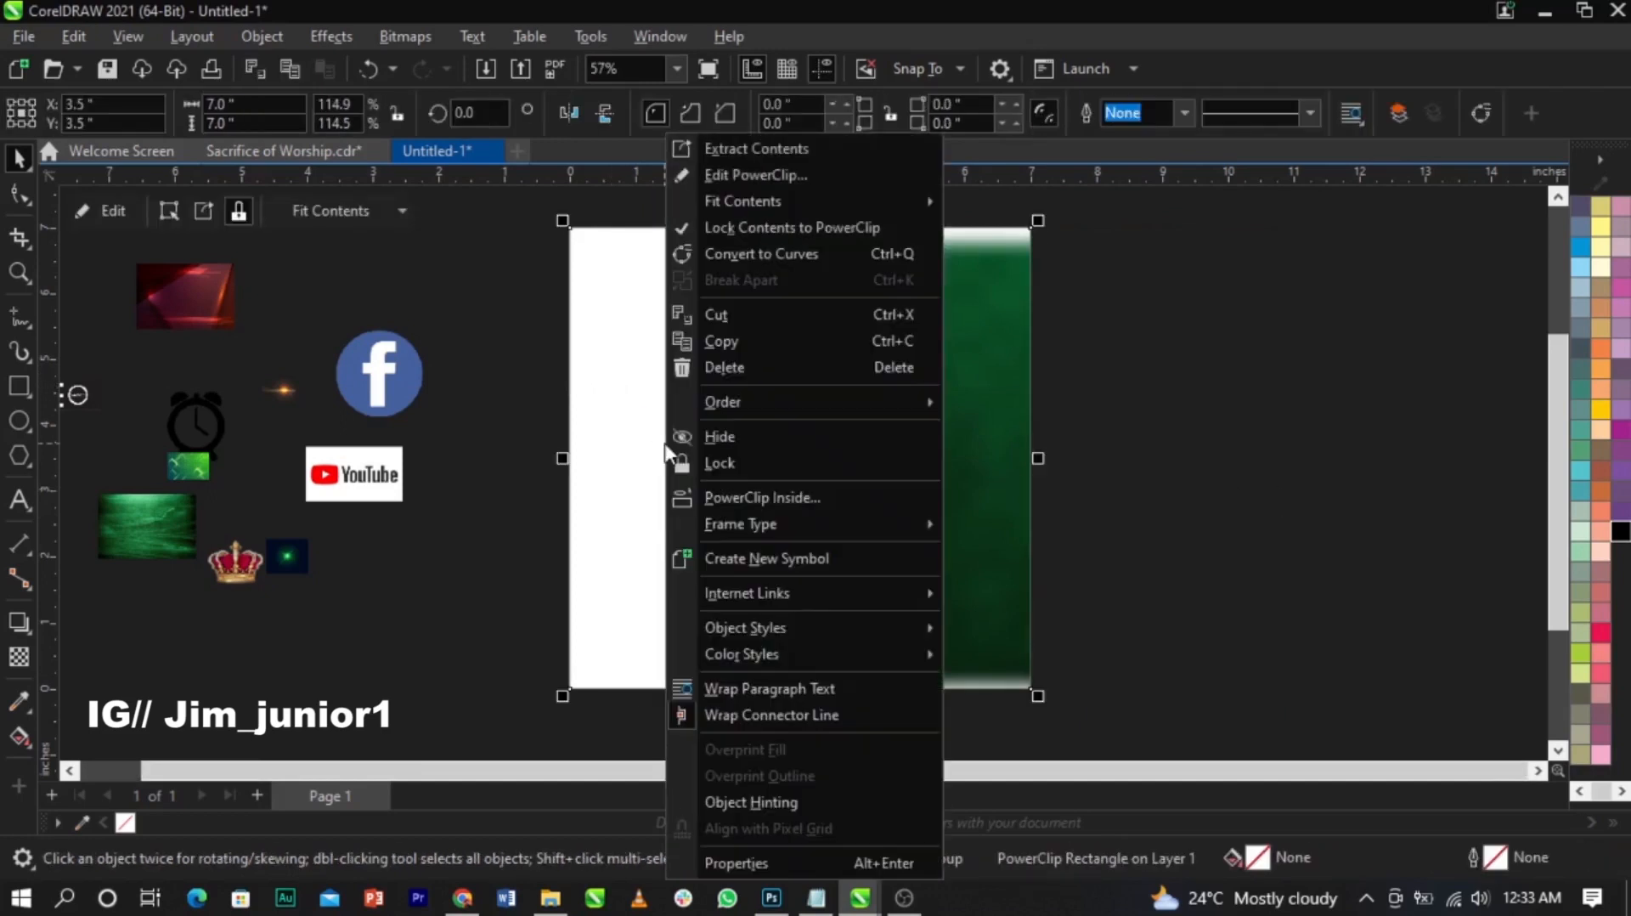
pyautogui.click(733, 181)
pyautogui.moveTo(1022, 399); pyautogui.dragTo(822, 379)
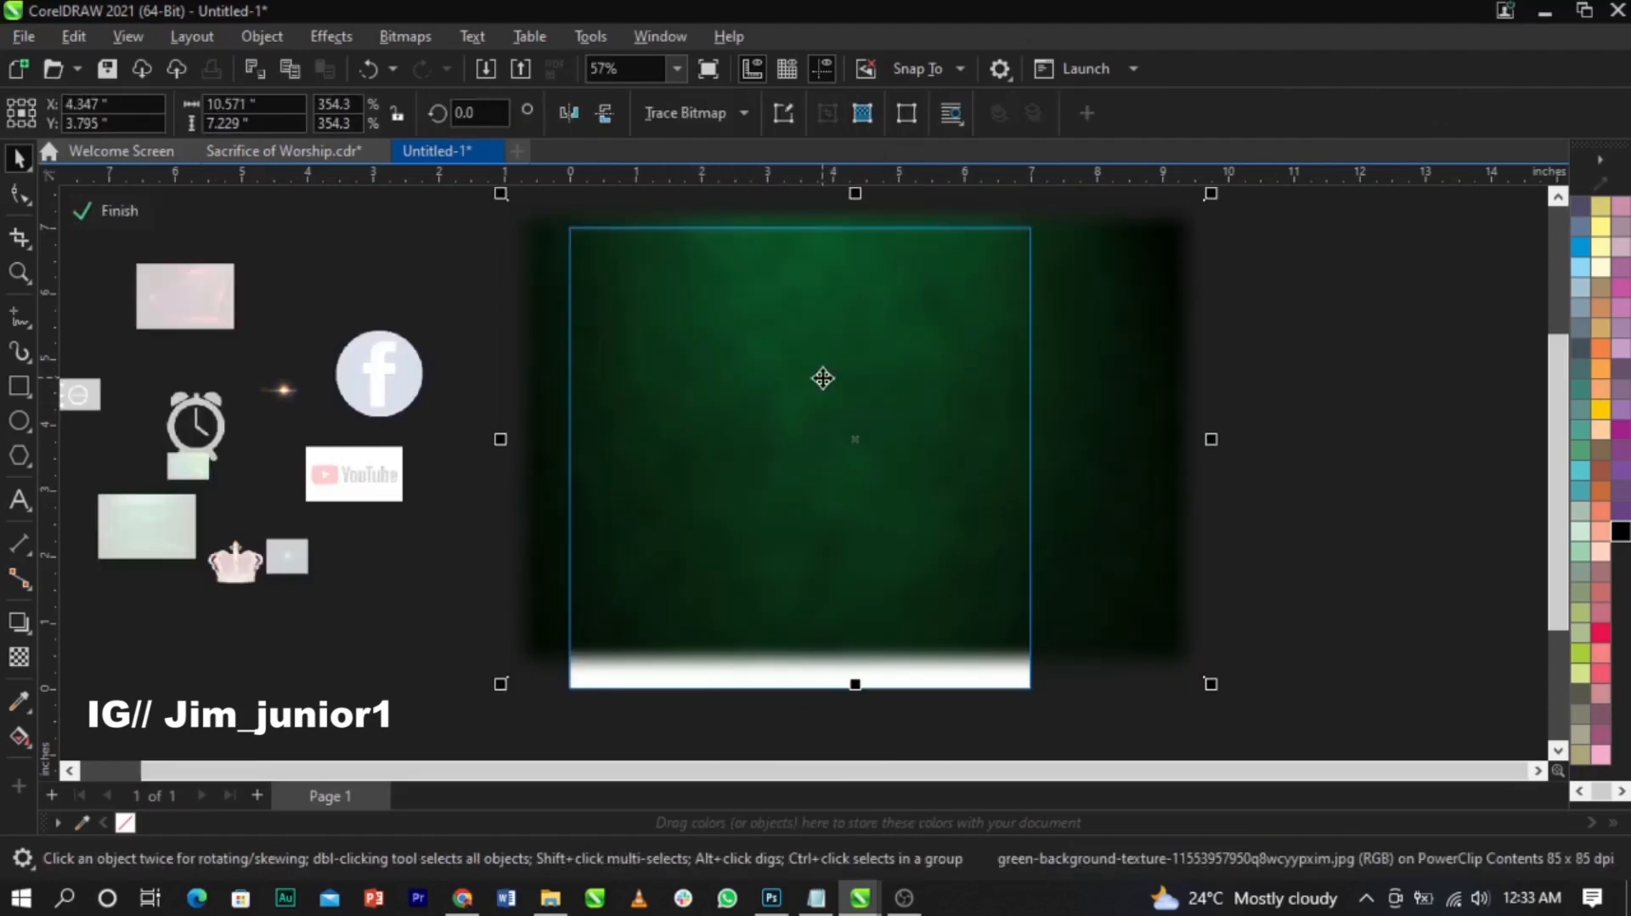
pyautogui.scroll(-2, 822, 379)
pyautogui.moveTo(1079, 581); pyautogui.dragTo(1118, 608)
pyautogui.moveTo(1048, 555); pyautogui.dragTo(1041, 555)
pyautogui.moveTo(1111, 609); pyautogui.dragTo(1147, 633)
pyautogui.moveTo(1068, 575); pyautogui.dragTo(1051, 565)
pyautogui.click(108, 211)
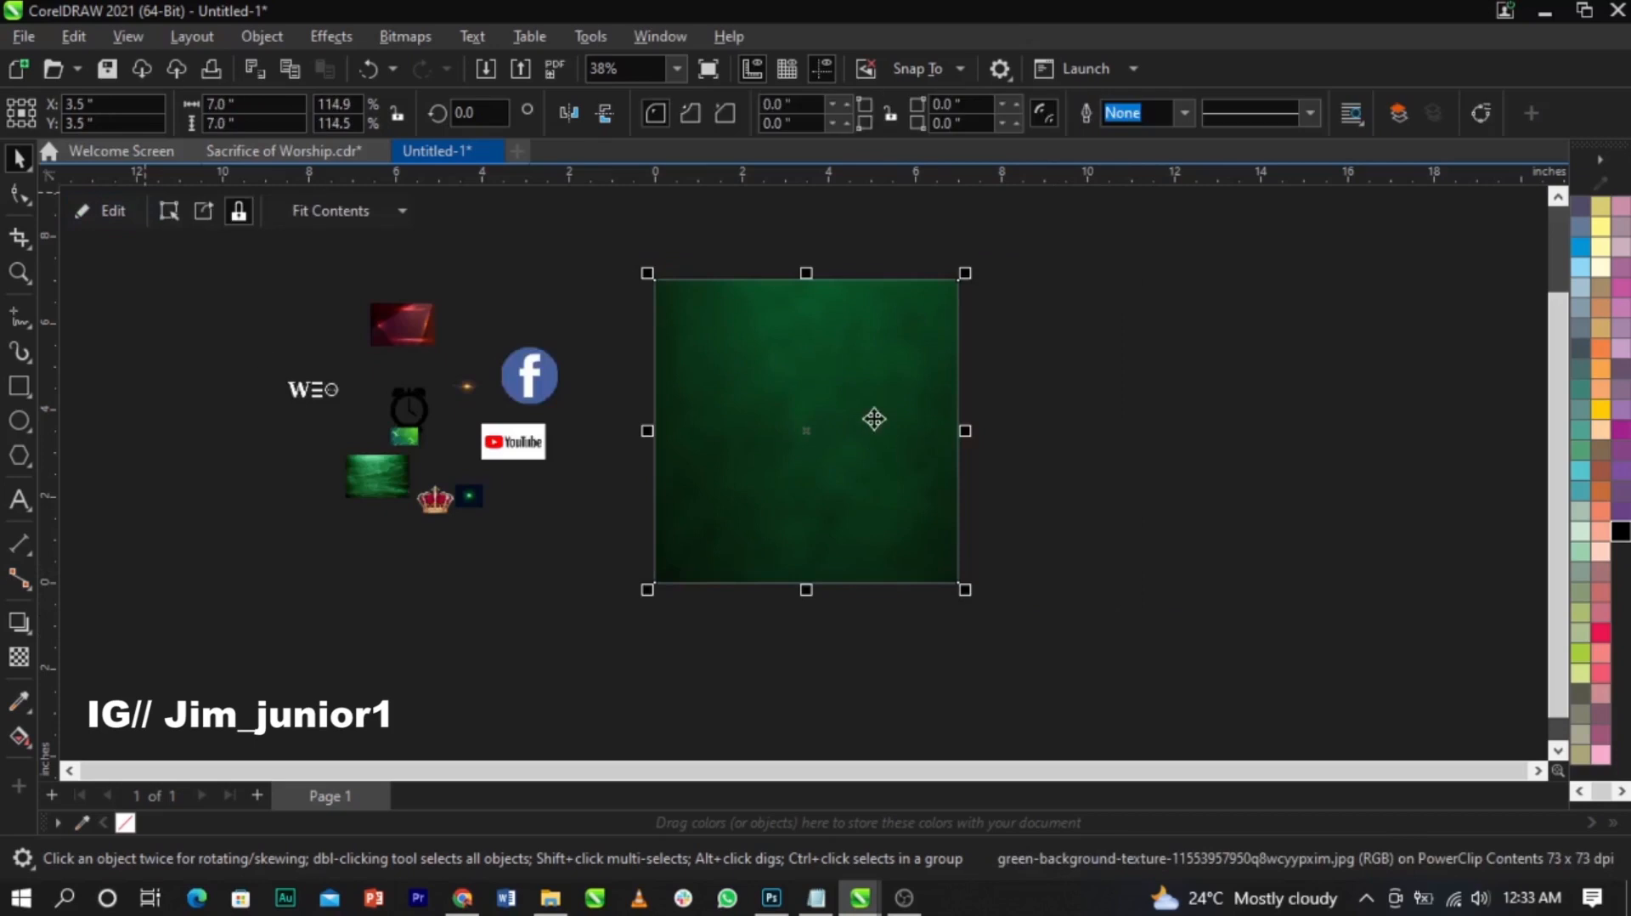
# Step: Set the green background frame's outline to none and deselect the frame
pyautogui.scroll(3, 874, 443)
pyautogui.scroll(-2, 877, 400)
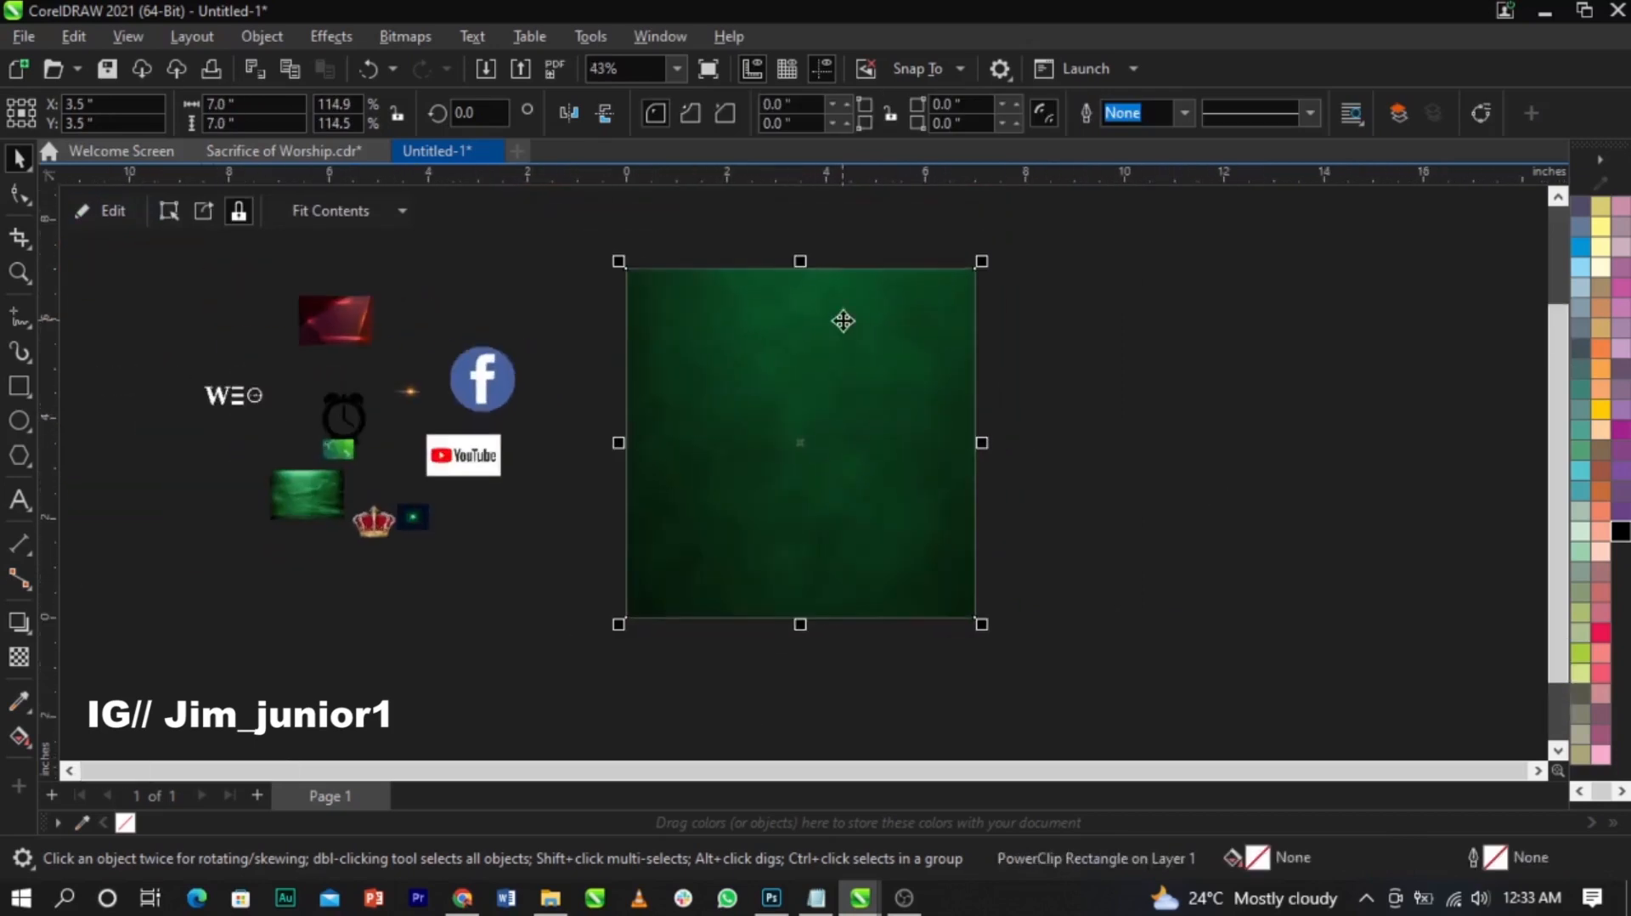
pyautogui.rightClick(1578, 208)
pyautogui.click(1470, 425)
pyautogui.click(1194, 390)
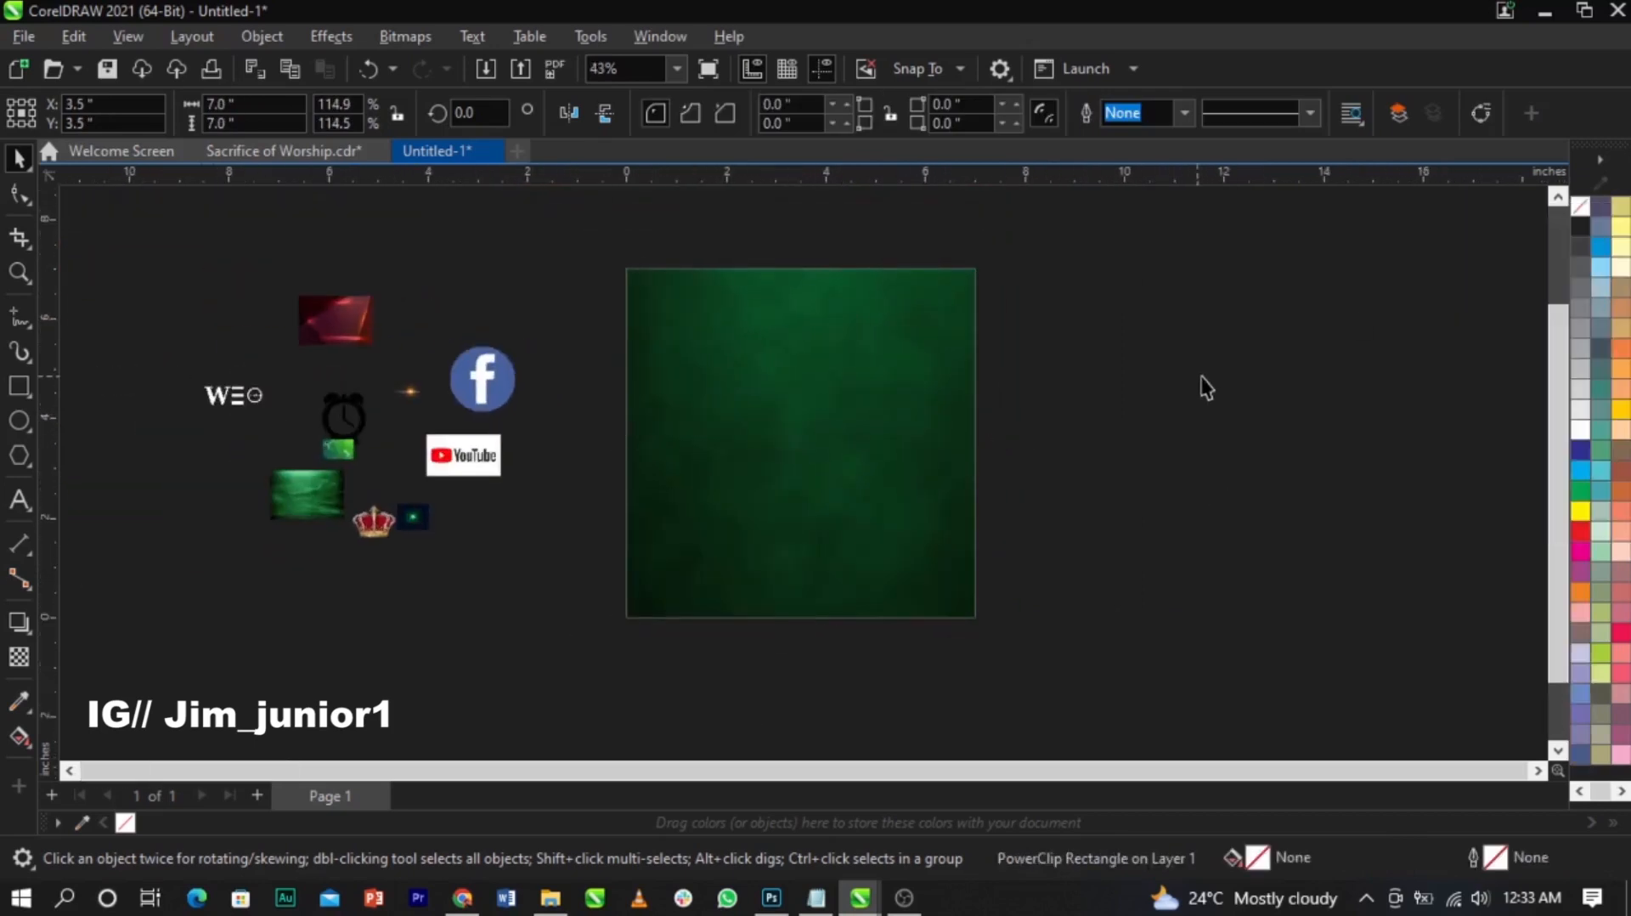
# Step: Move the red abstract image onto the page and enlarge it to about 7.9 by 5.2 inches, centred over the background
pyautogui.moveTo(335, 321); pyautogui.dragTo(1110, 594)
pyautogui.scroll(2, 841, 449)
pyautogui.moveTo(972, 498); pyautogui.dragTo(946, 553)
pyautogui.scroll(-1, 946, 553)
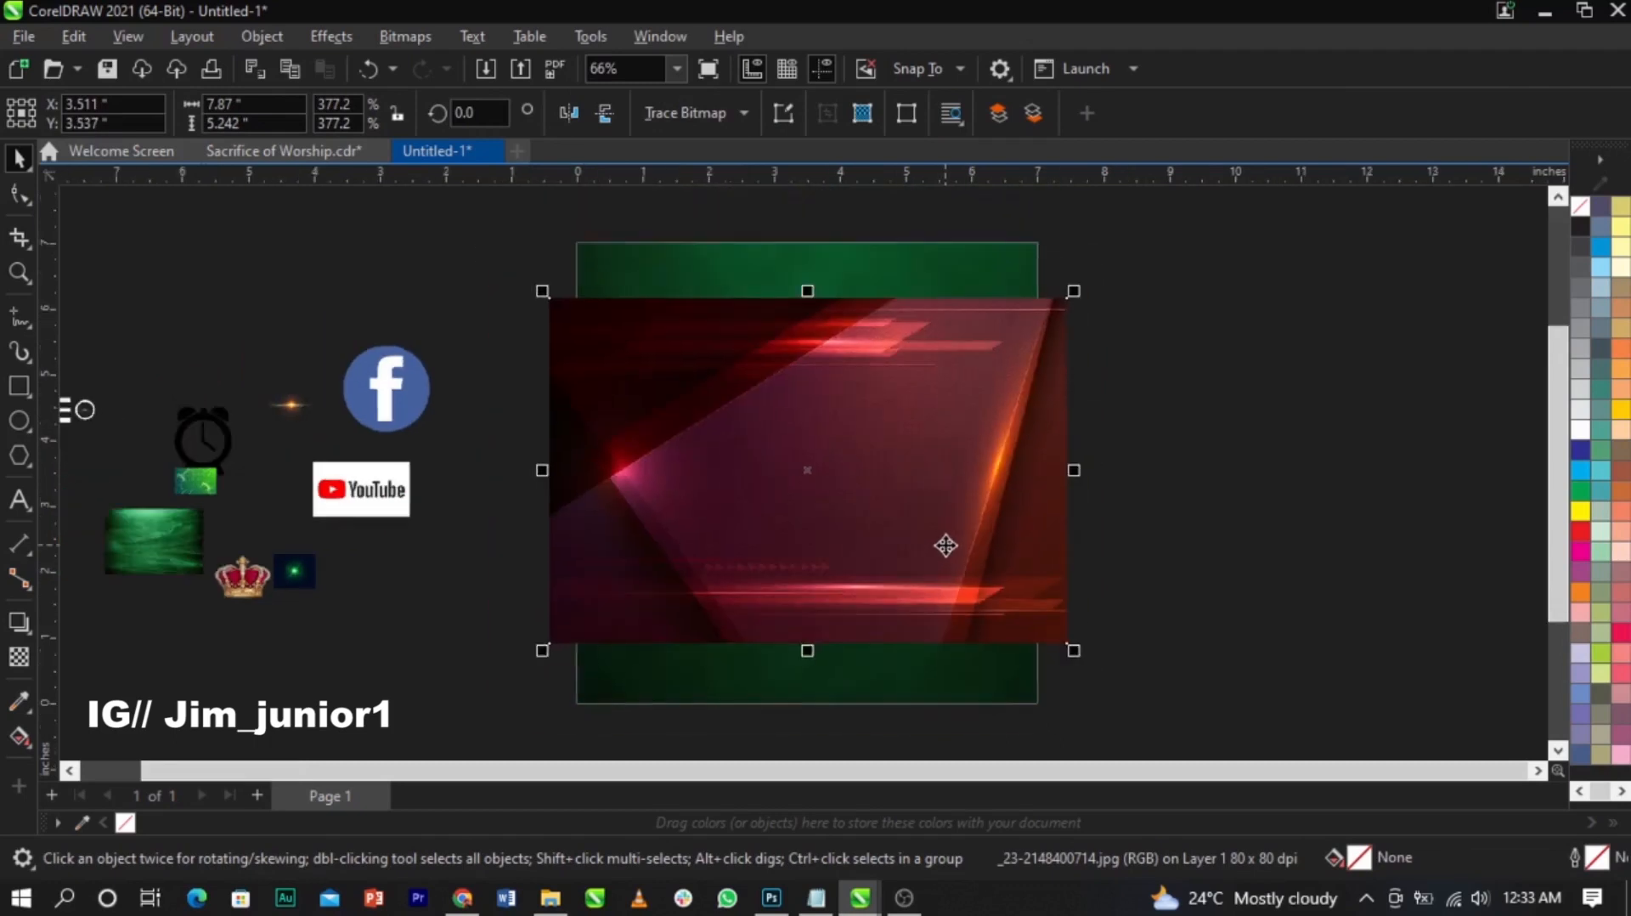
# Step: Convert the red abstract image to Grayscale (8-bit) and enlarge it to about 10.9 by 7.3 inches, covering the page
pyautogui.click(412, 41)
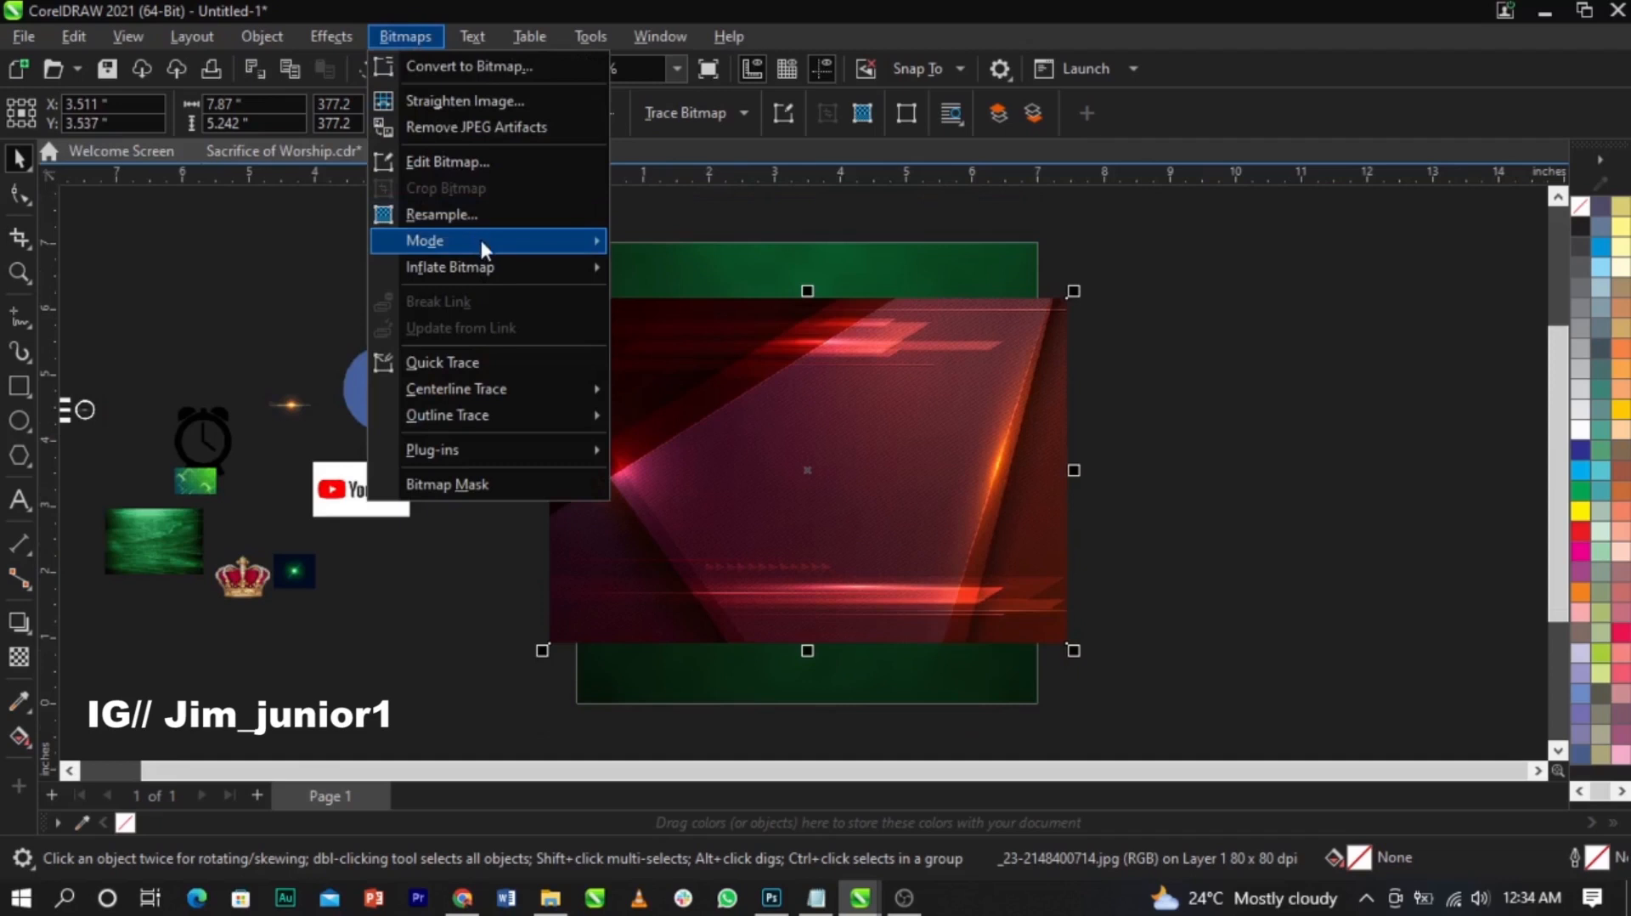
pyautogui.moveTo(480, 238)
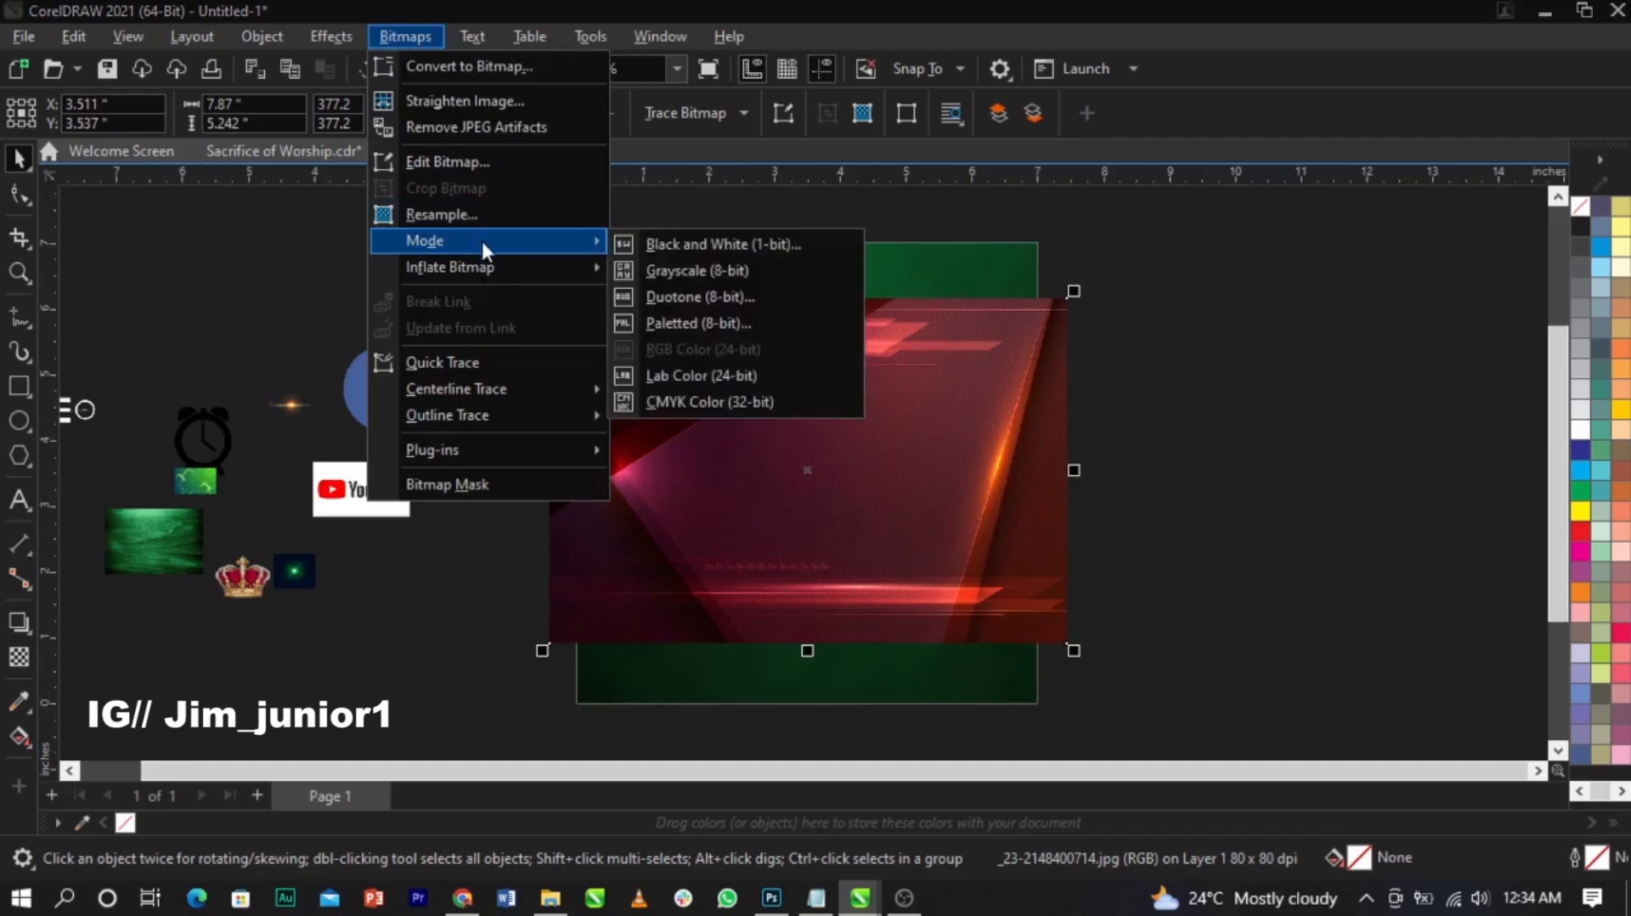
pyautogui.click(675, 269)
pyautogui.moveTo(1080, 653); pyautogui.dragTo(1182, 728)
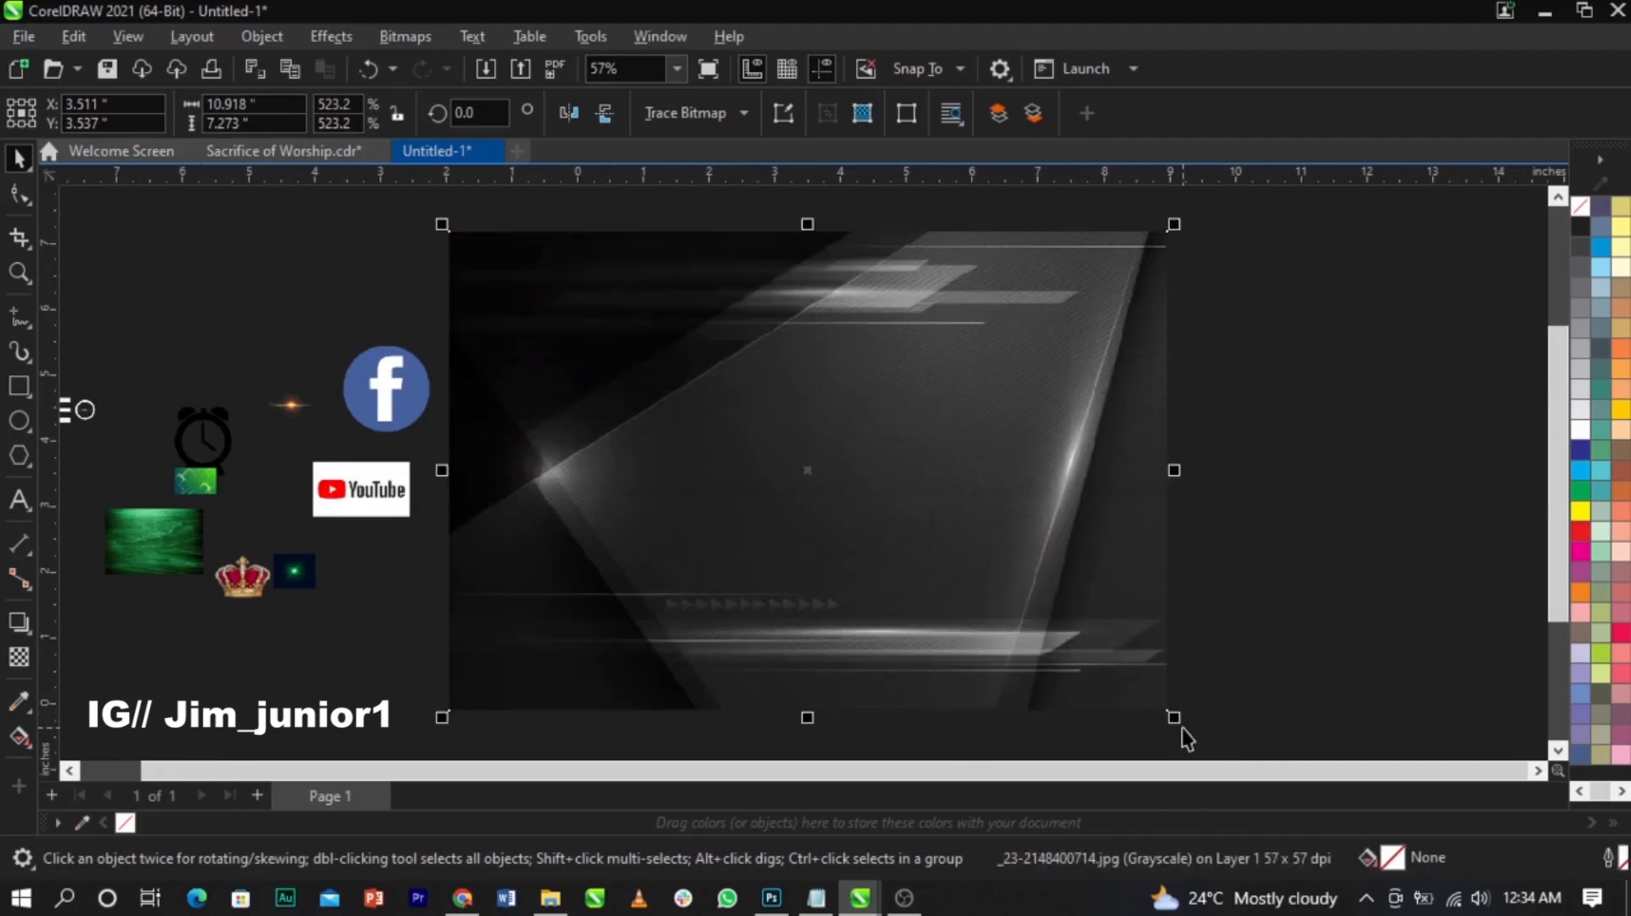
# Step: Cut the grayscale abstract image and paste it among the green background's PowerClip contents
pyautogui.click(834, 563)
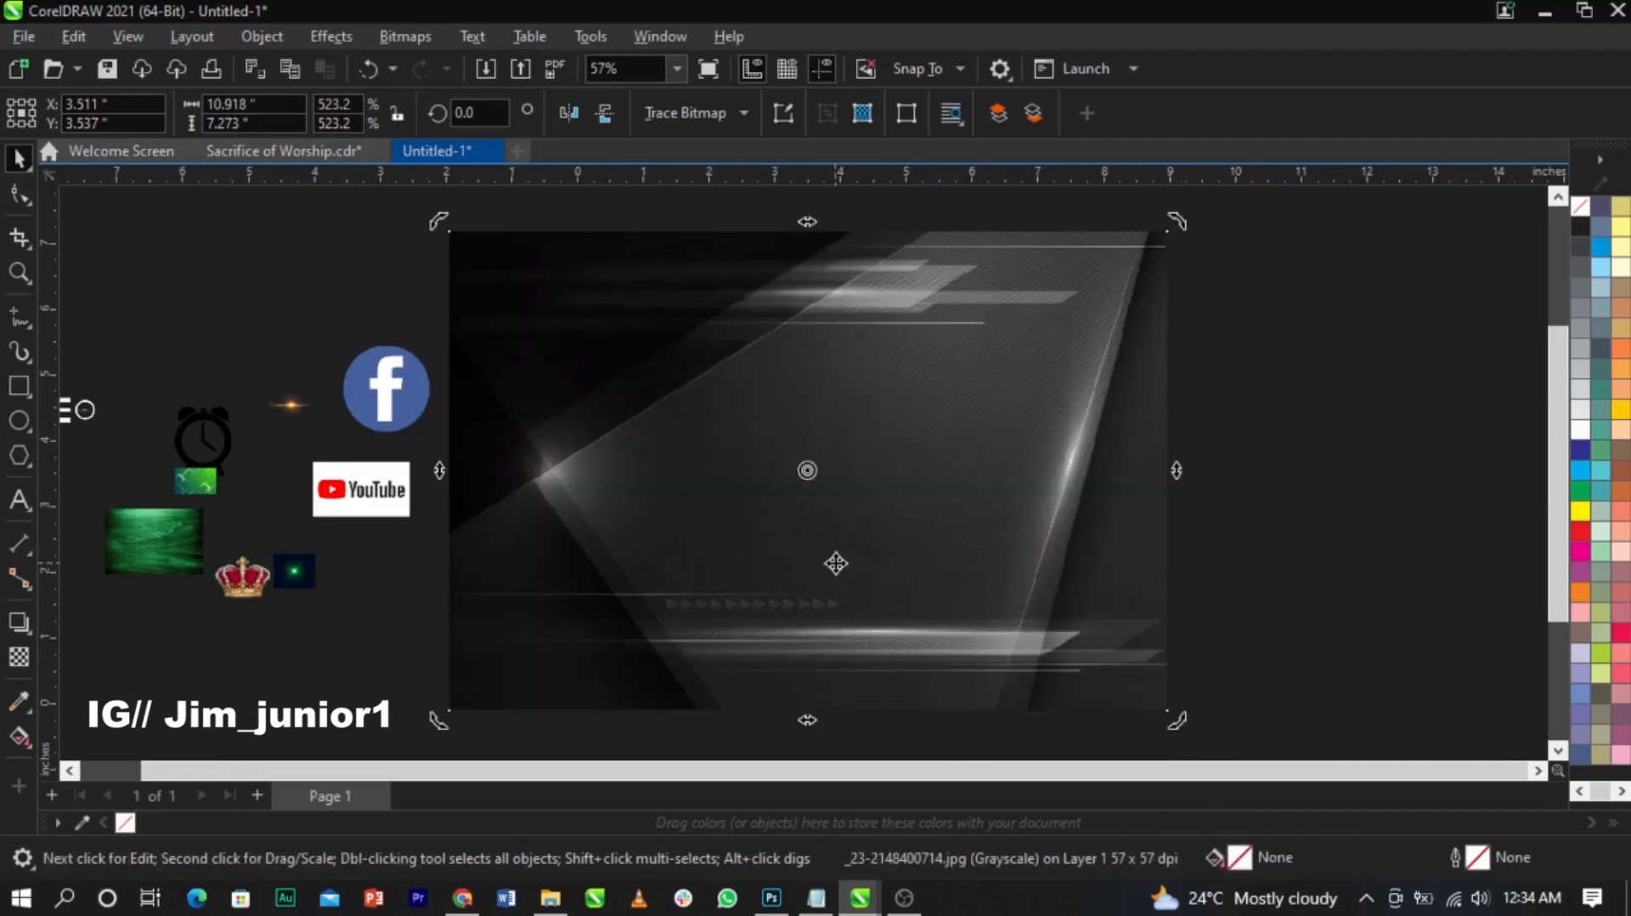
pyautogui.press('Delete')
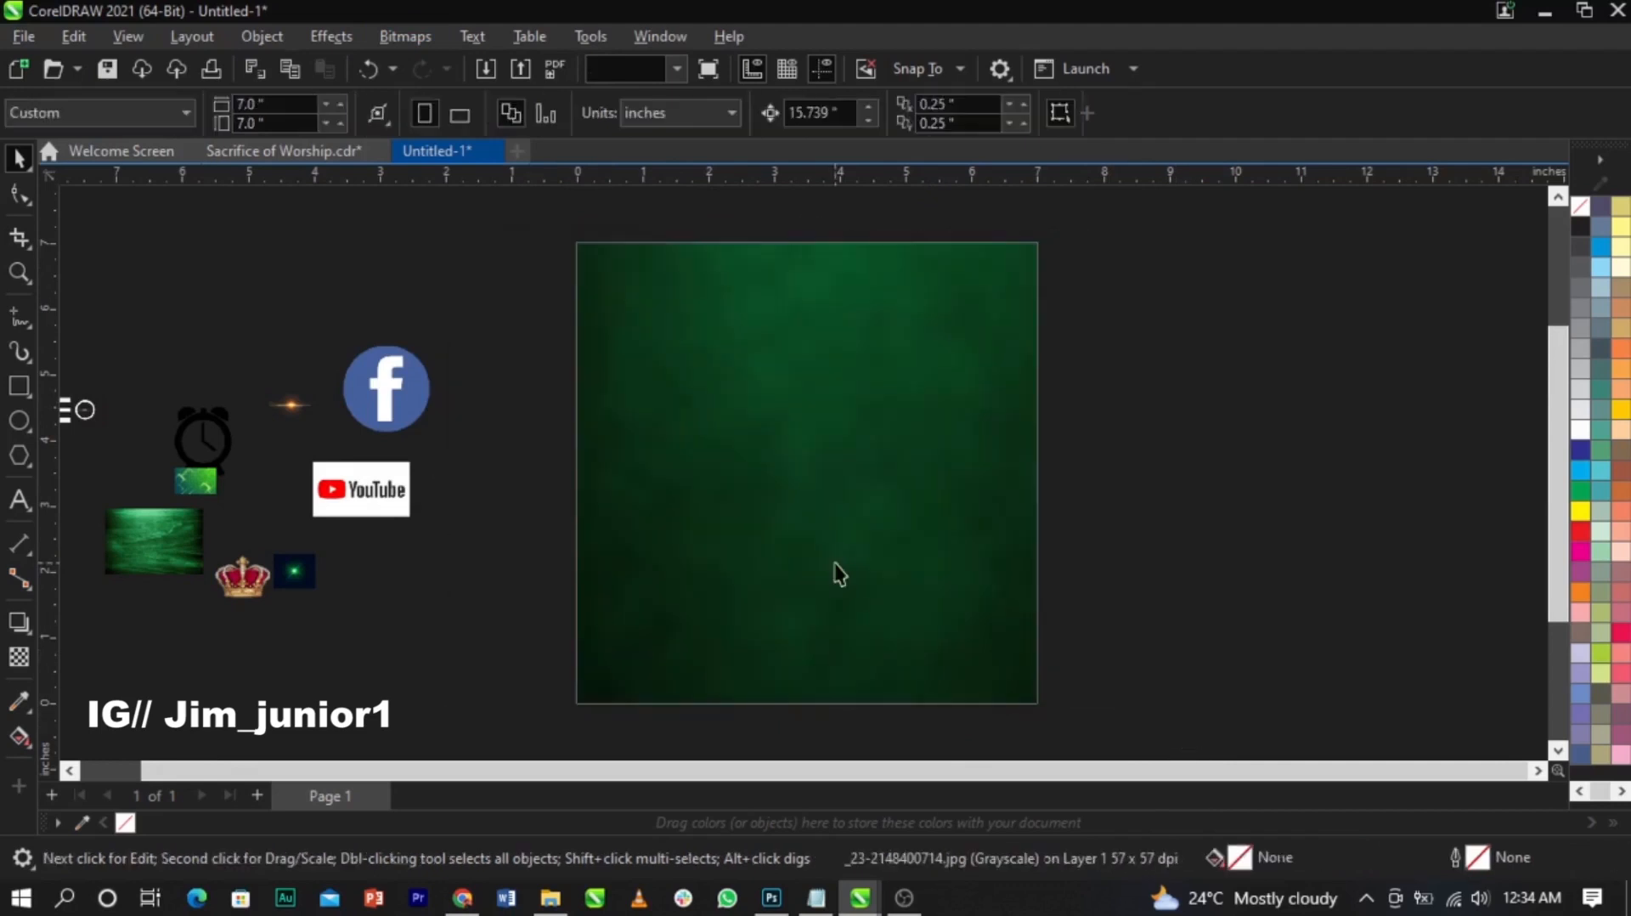
pyautogui.click(834, 562)
pyautogui.rightClick(837, 562)
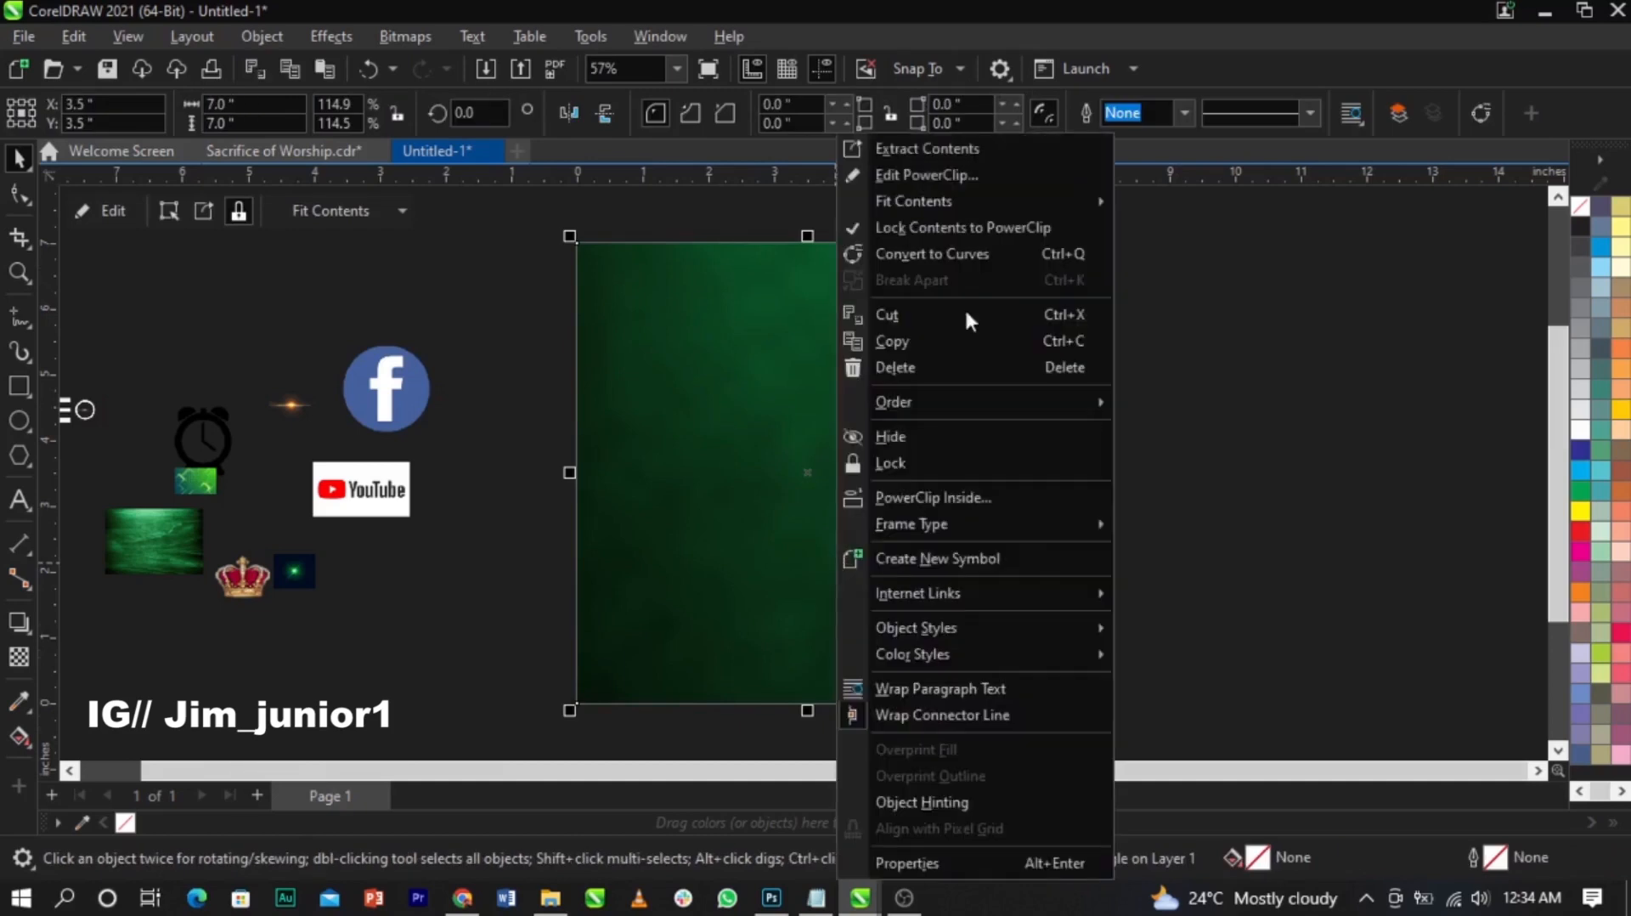
pyautogui.click(985, 165)
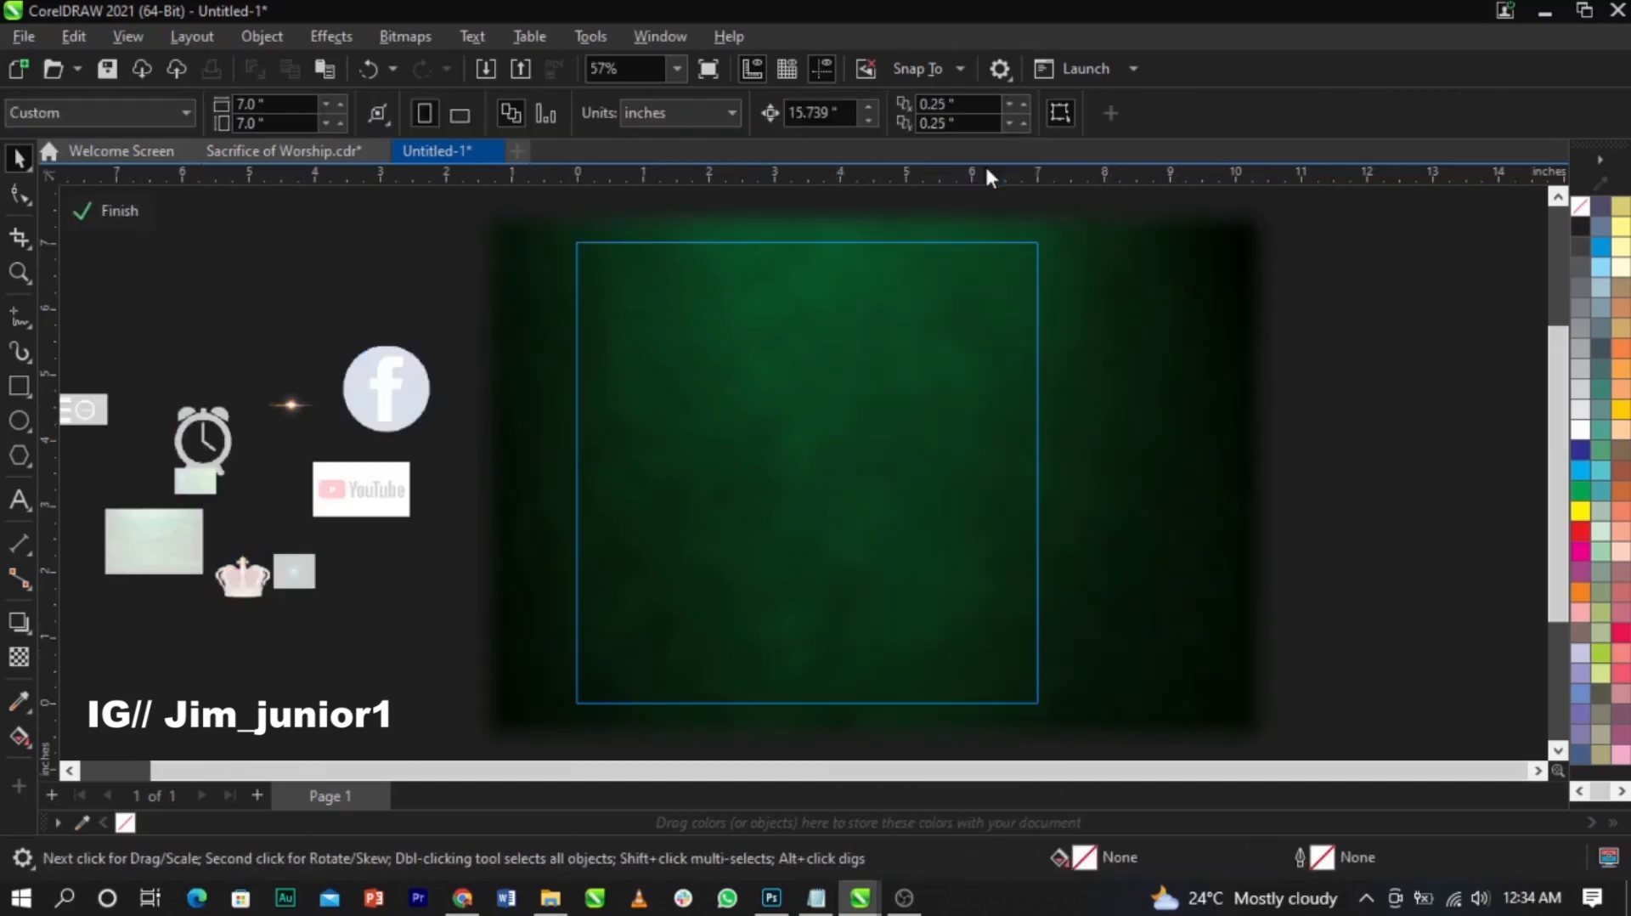
pyautogui.hotkey('ctrl', 'v')
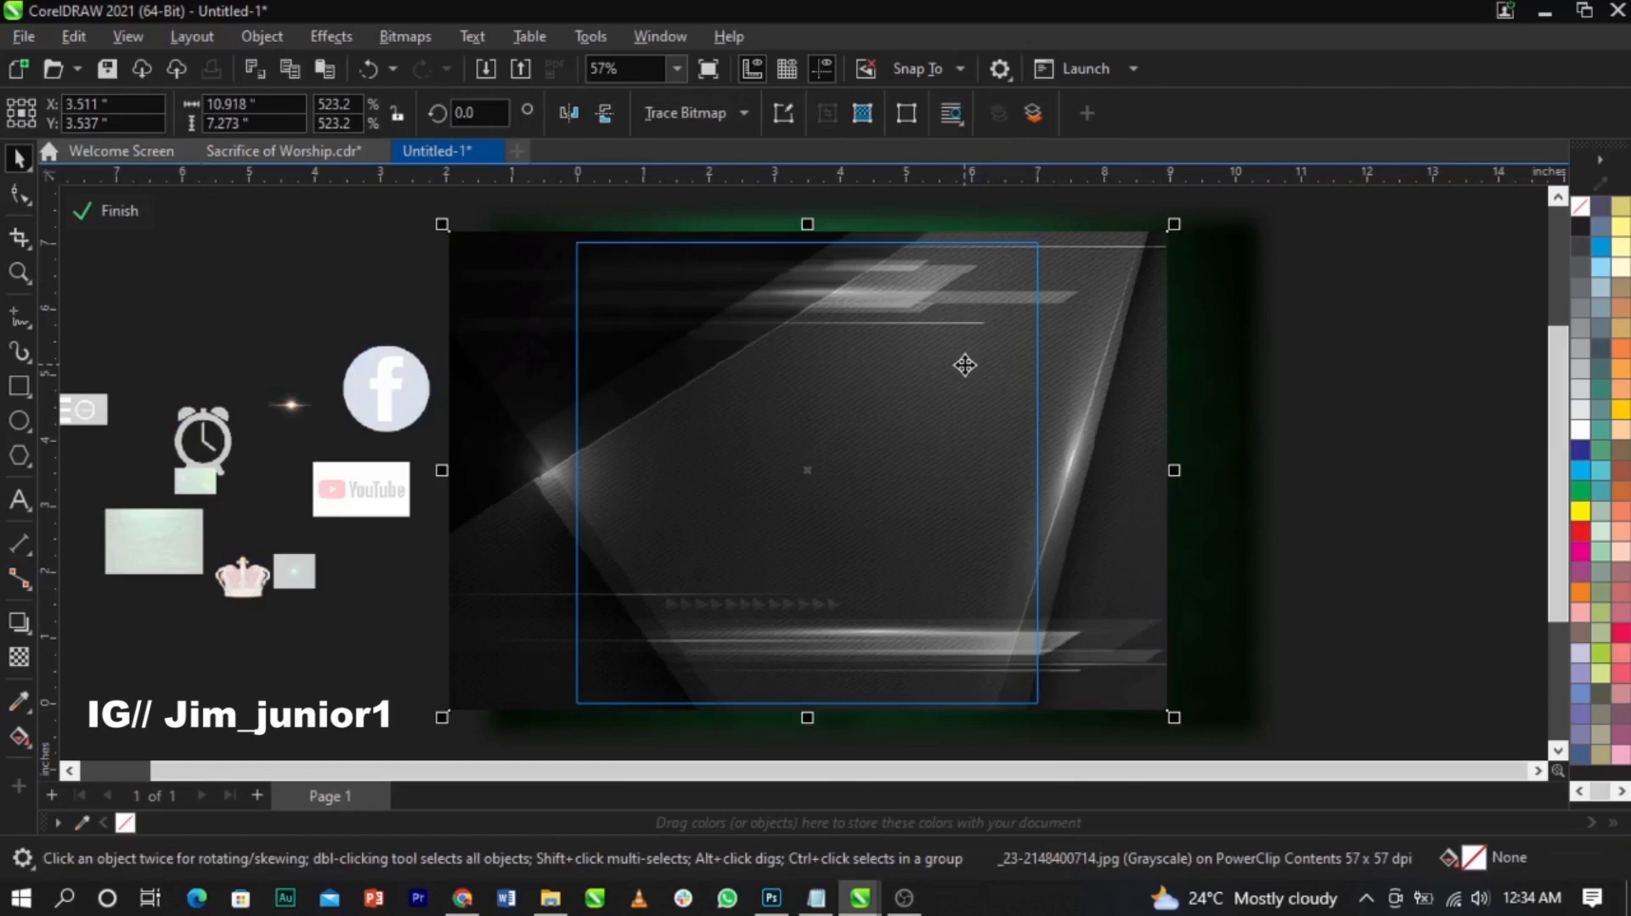
# Step: Blend the grayscale abstract image with the green texture, trying the Overlay merge mode and settling on Soft Light
pyautogui.click(21, 658)
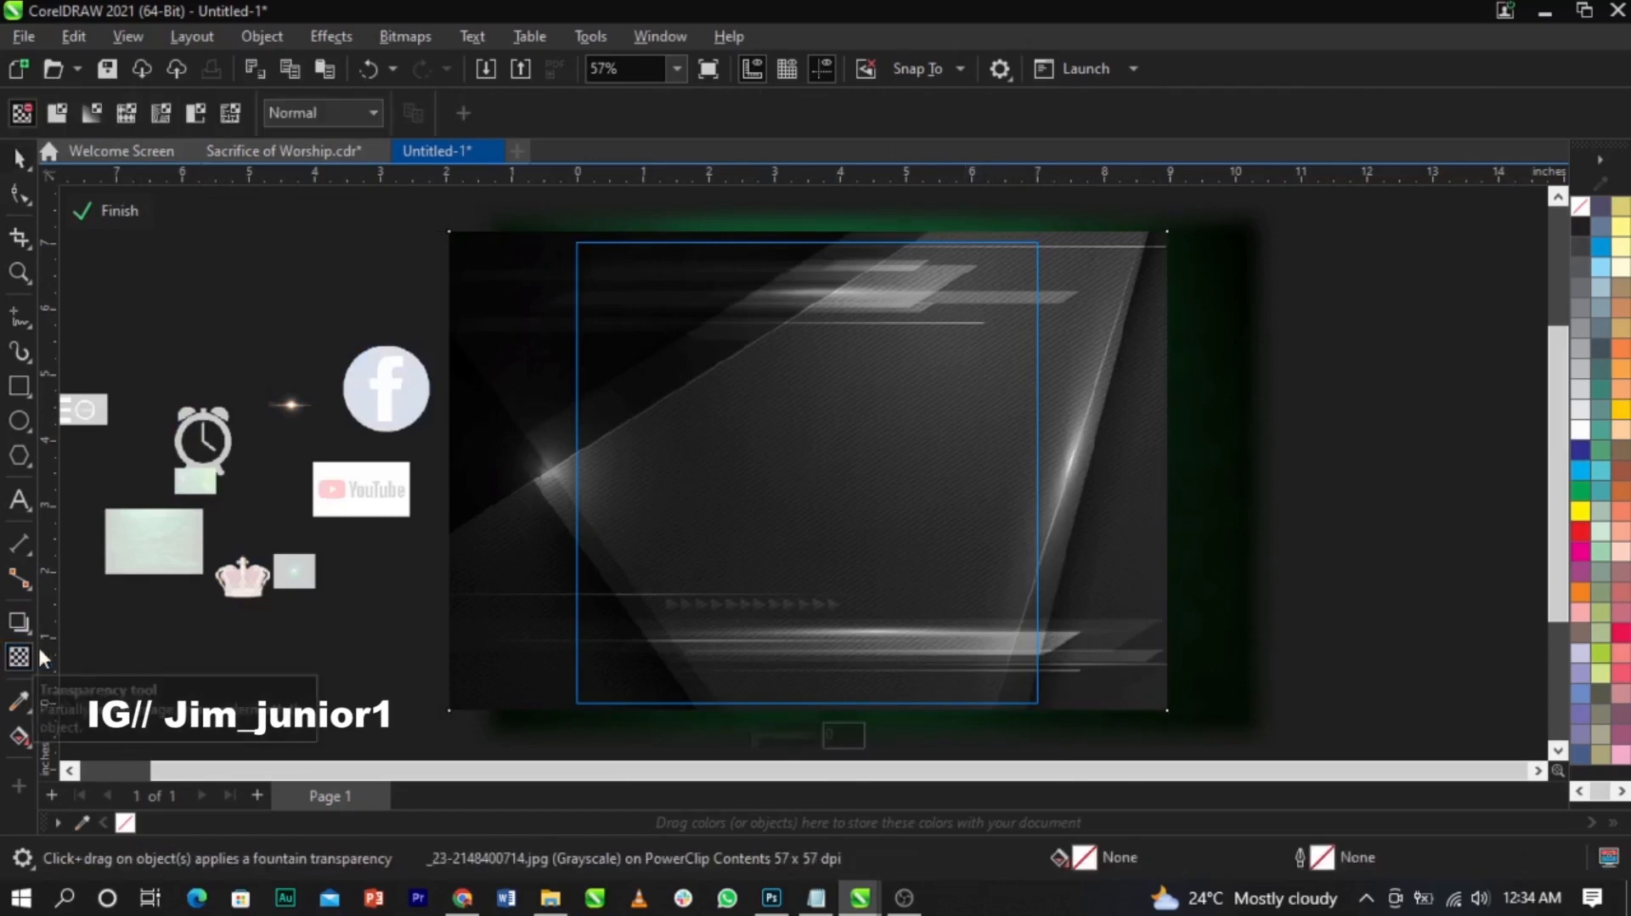
pyautogui.click(308, 114)
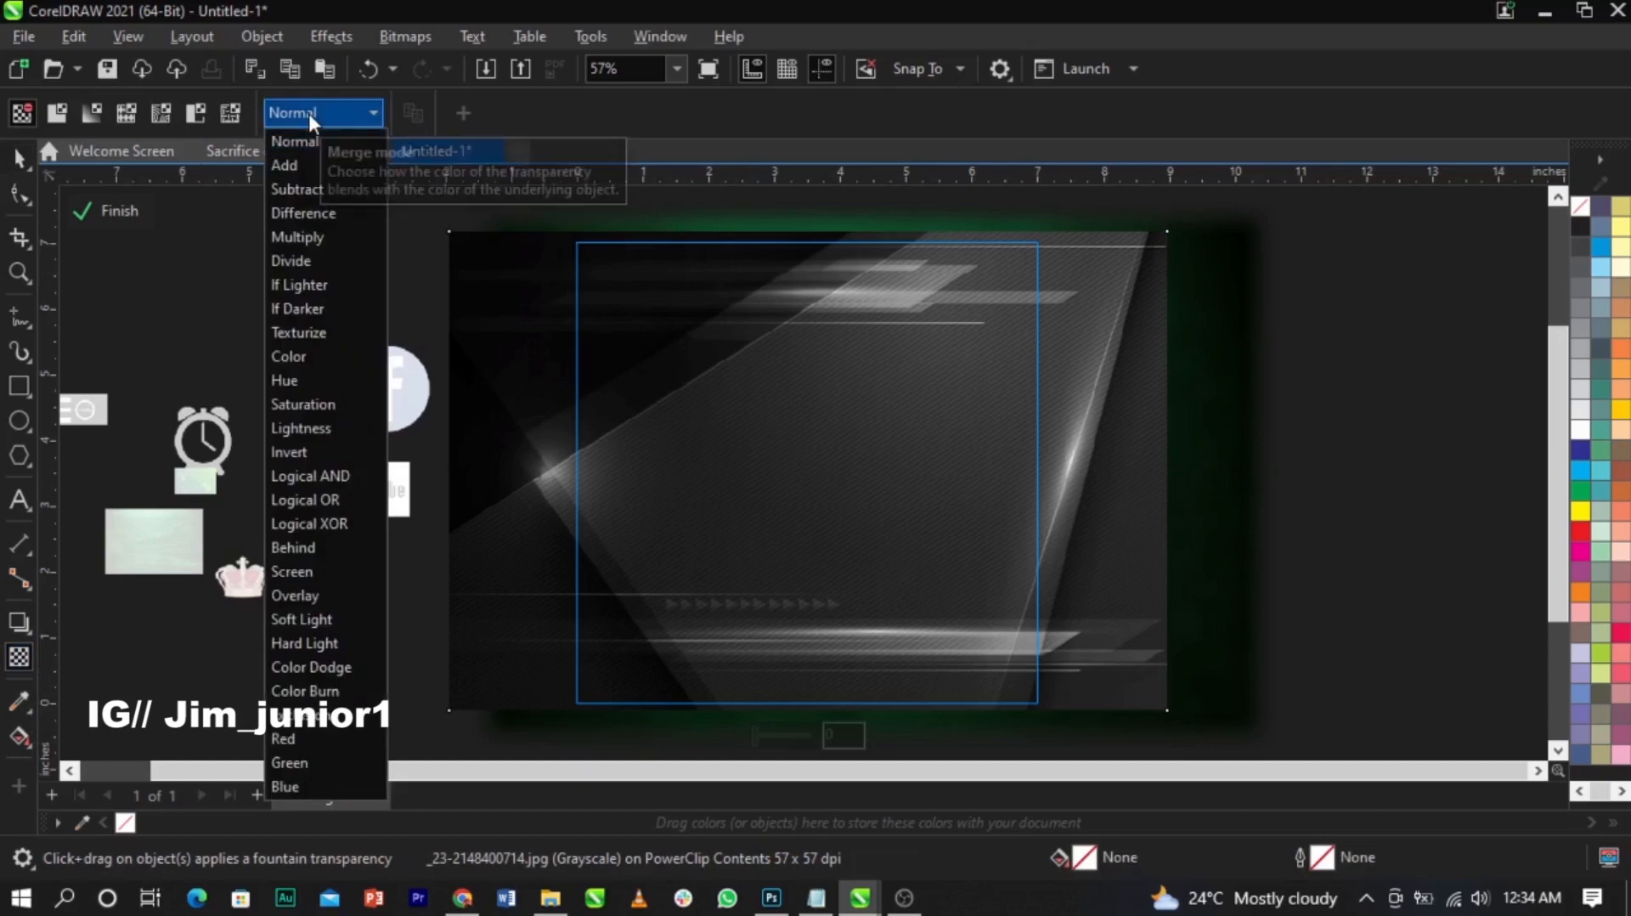
pyautogui.click(304, 593)
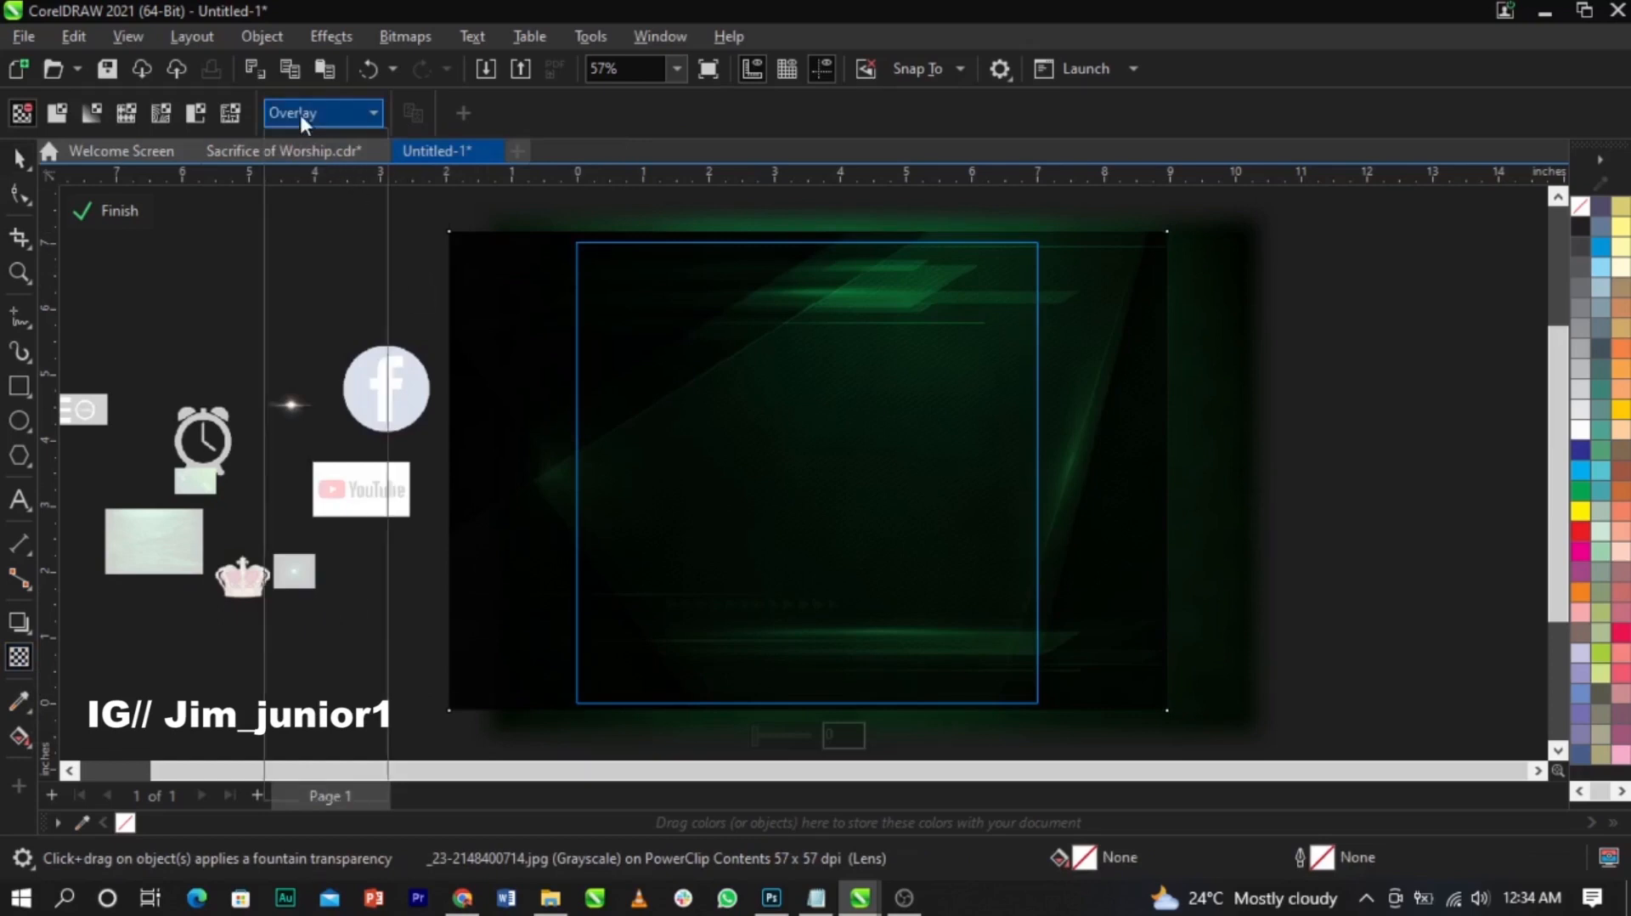
pyautogui.click(306, 114)
pyautogui.click(322, 622)
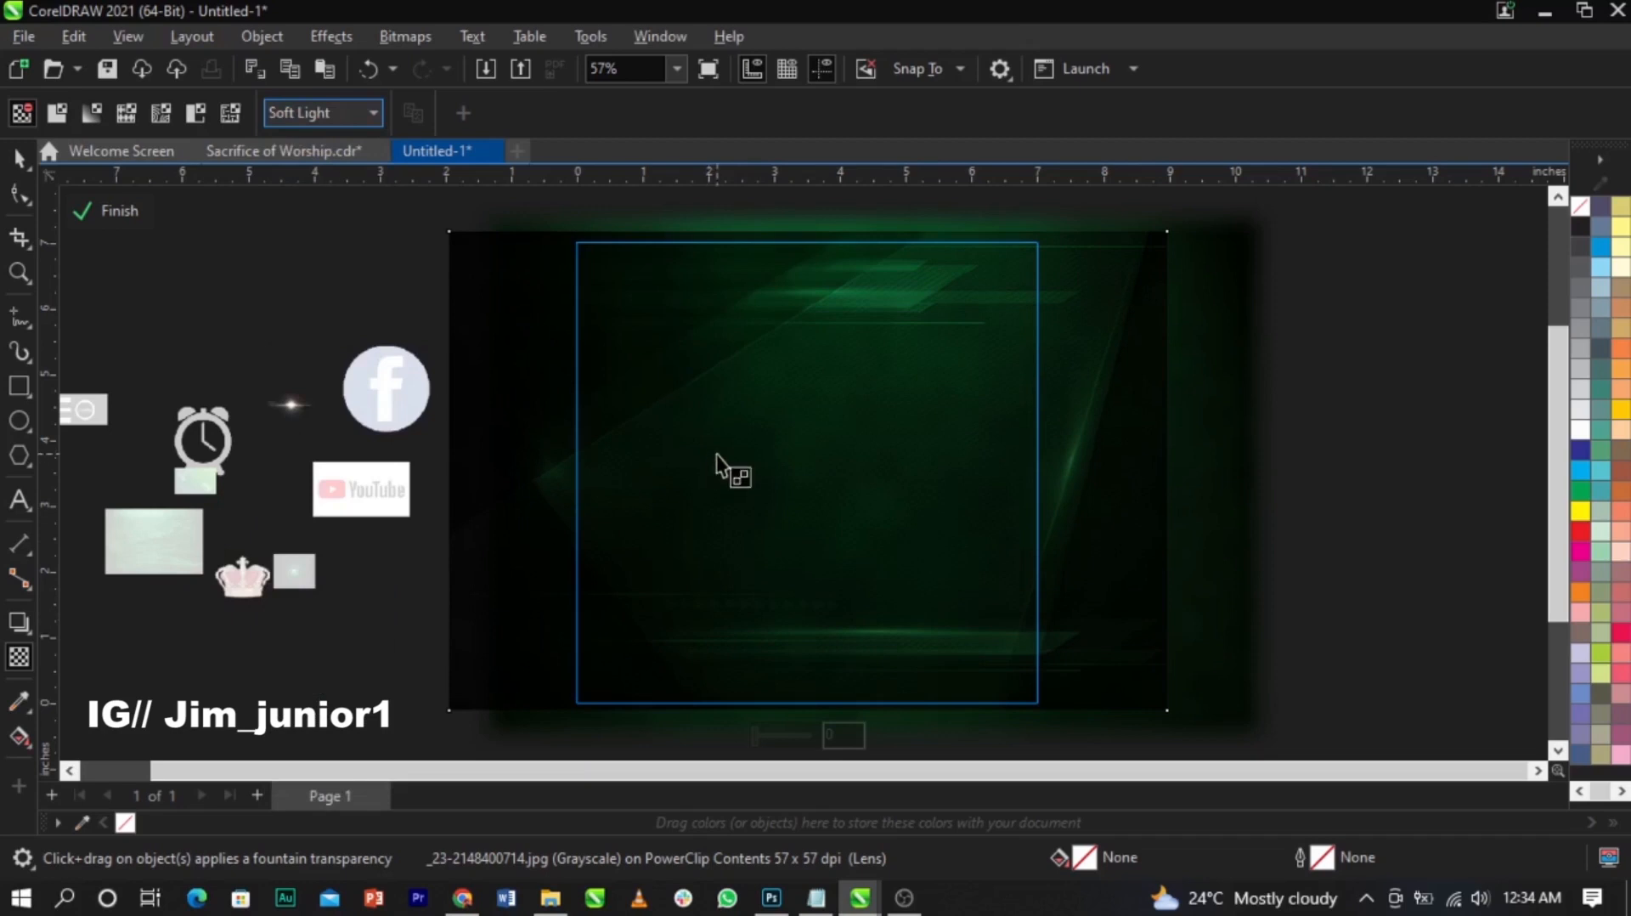
# Step: Apply a Gaussian Blur with a radius of 3.1 pixels to the Soft Light abstract image
pyautogui.press('space')
pyautogui.click(817, 418)
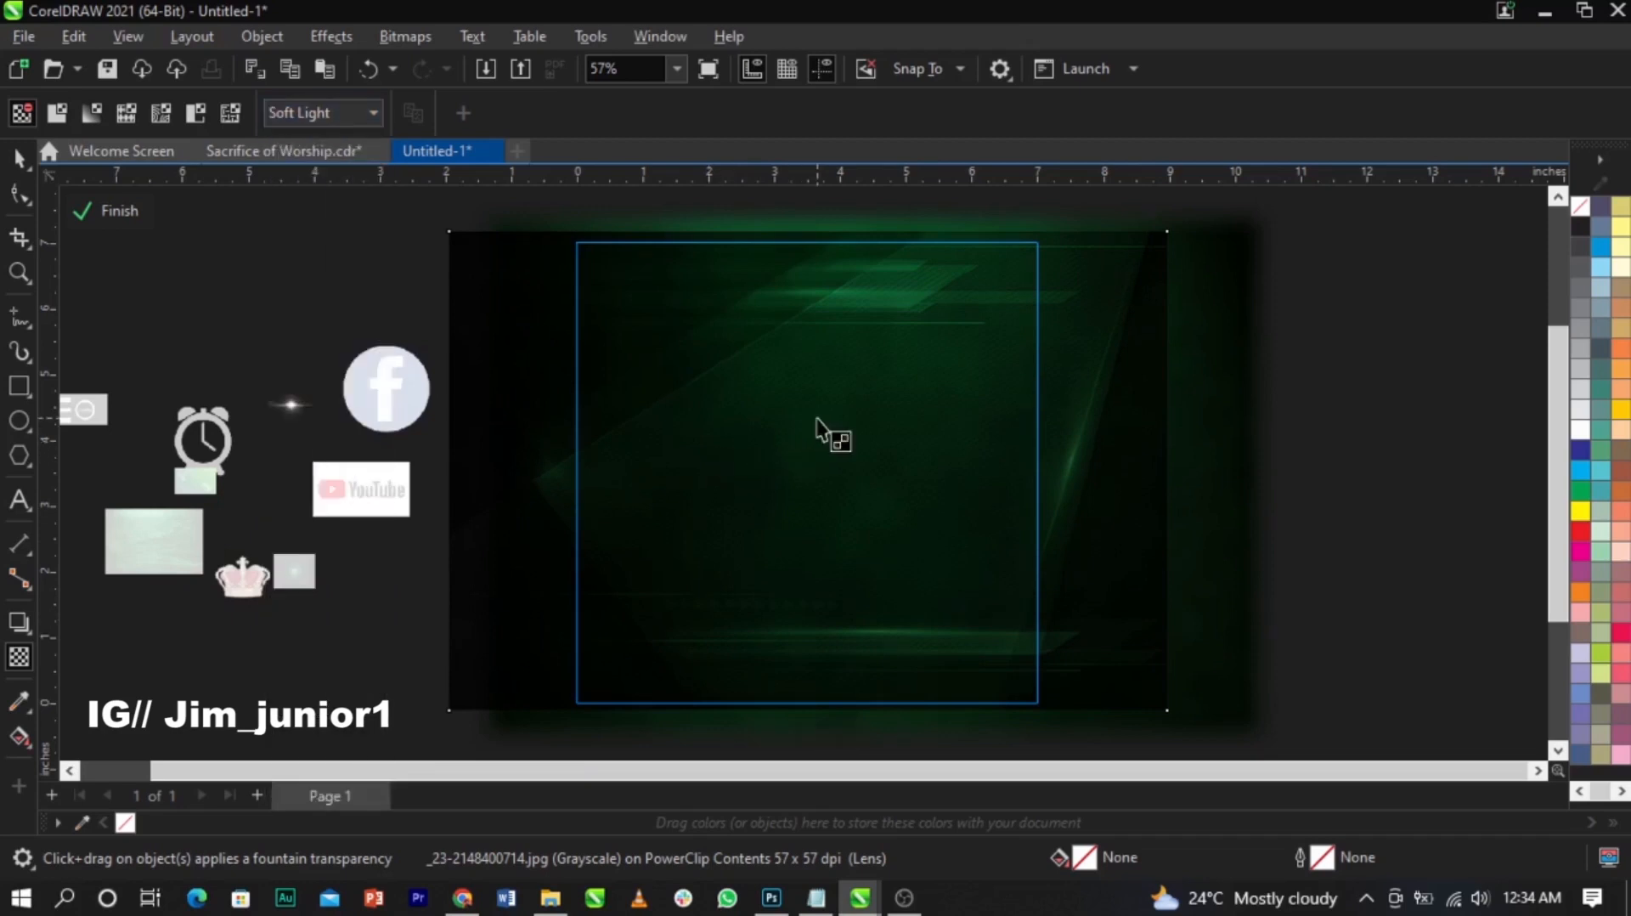
pyautogui.press('space')
pyautogui.click(333, 29)
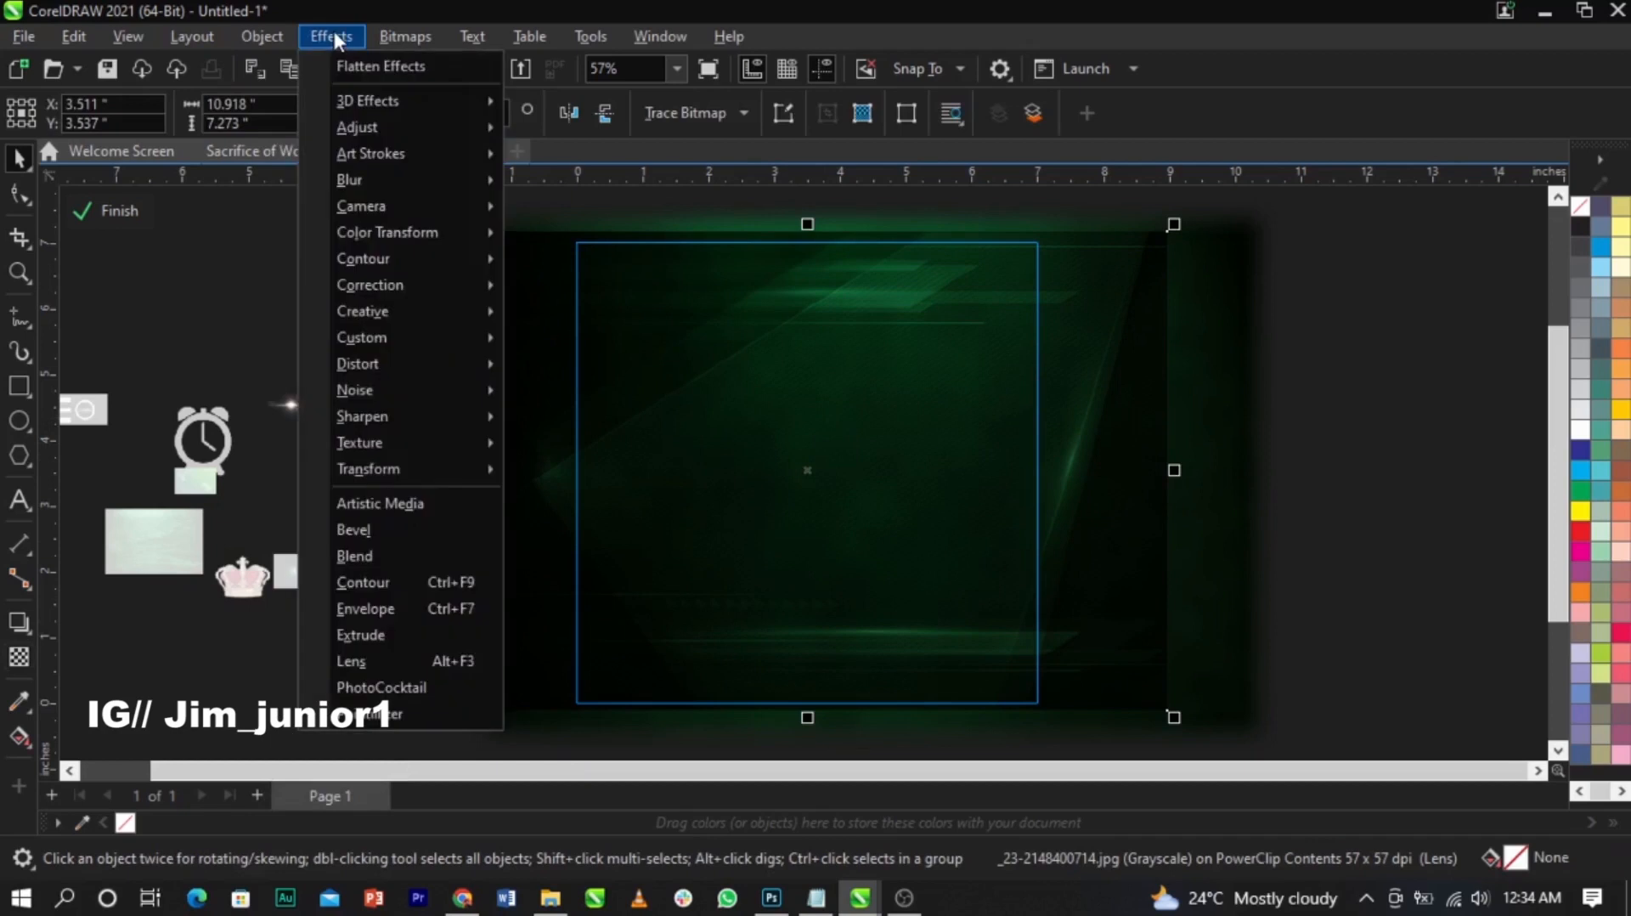
pyautogui.moveTo(349, 184)
pyautogui.click(556, 229)
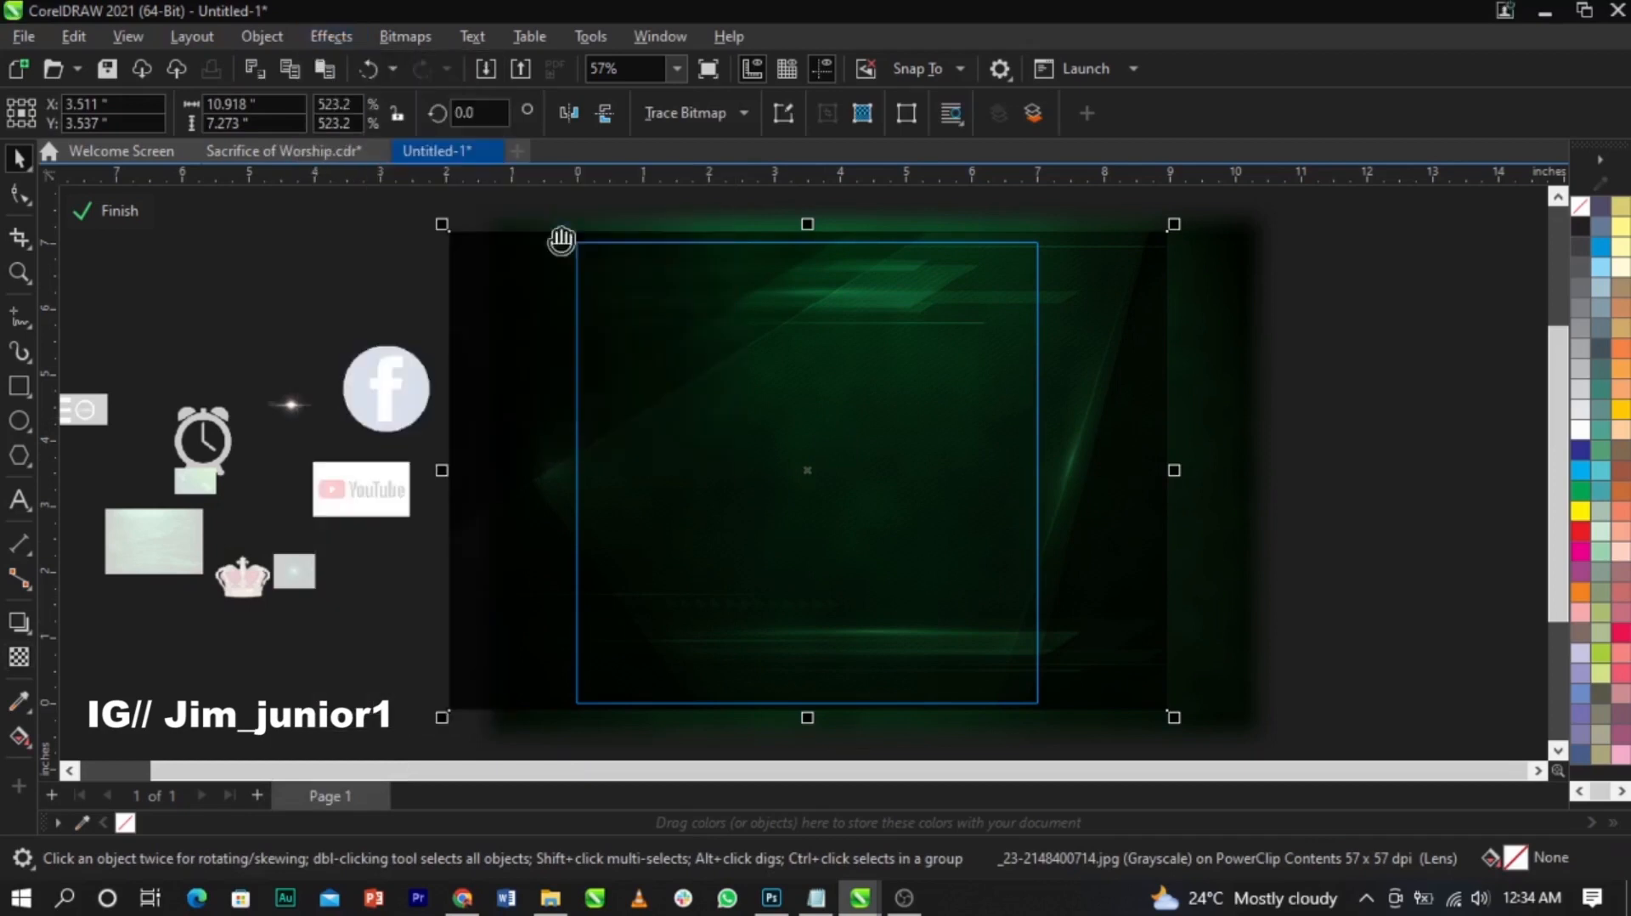
pyautogui.moveTo(627, 352); pyautogui.dragTo(345, 209)
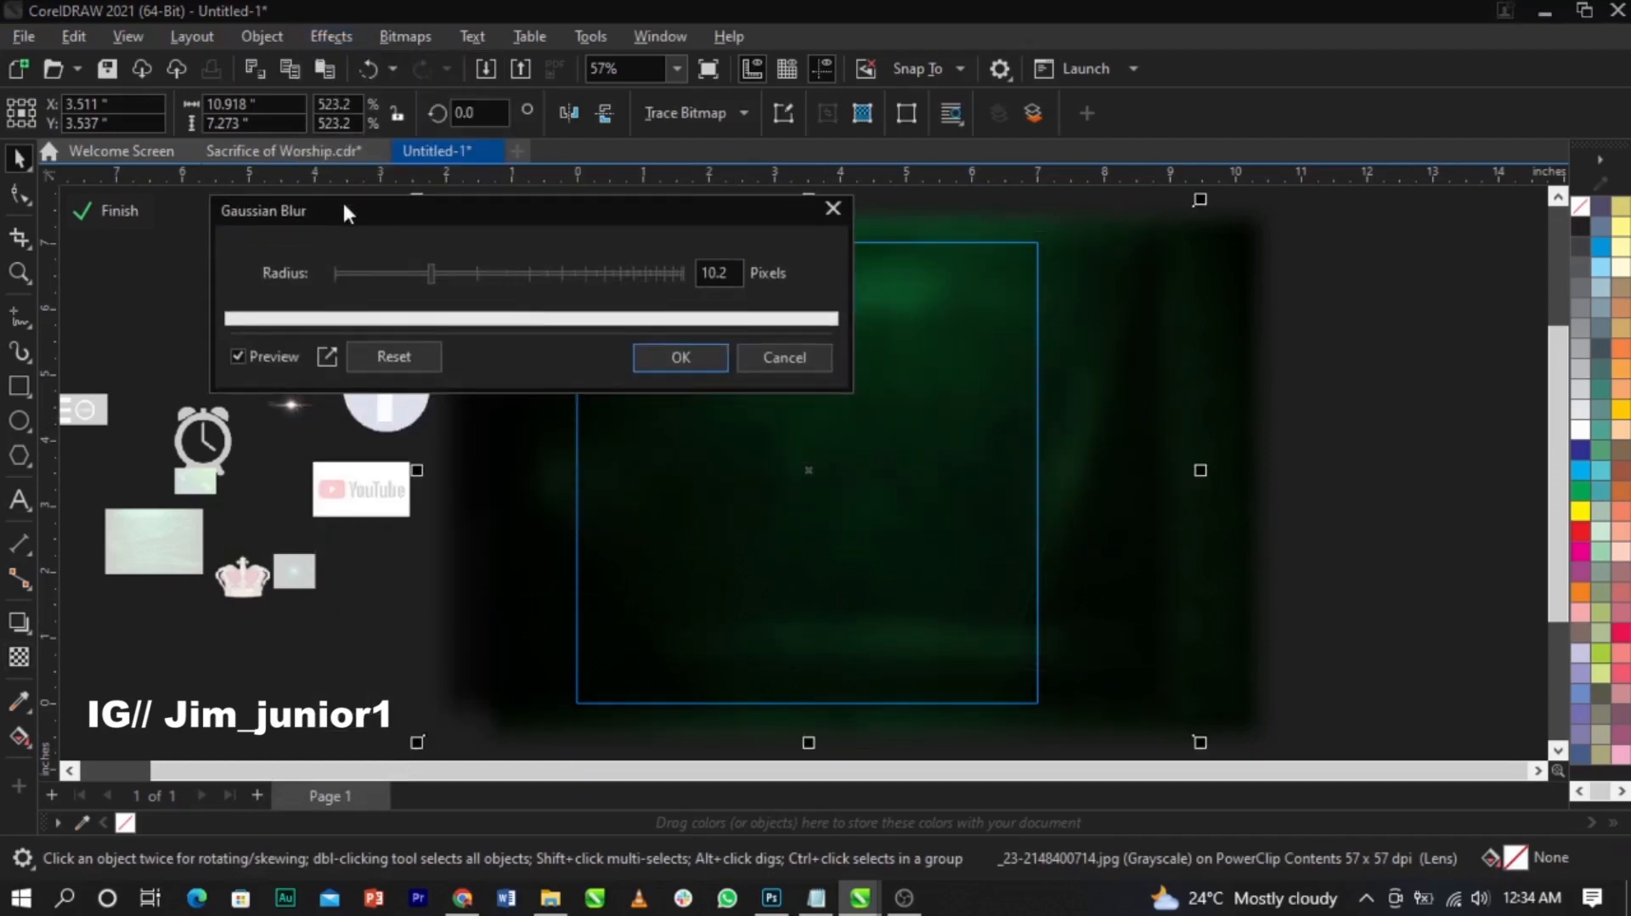
pyautogui.moveTo(352, 273); pyautogui.dragTo(376, 272)
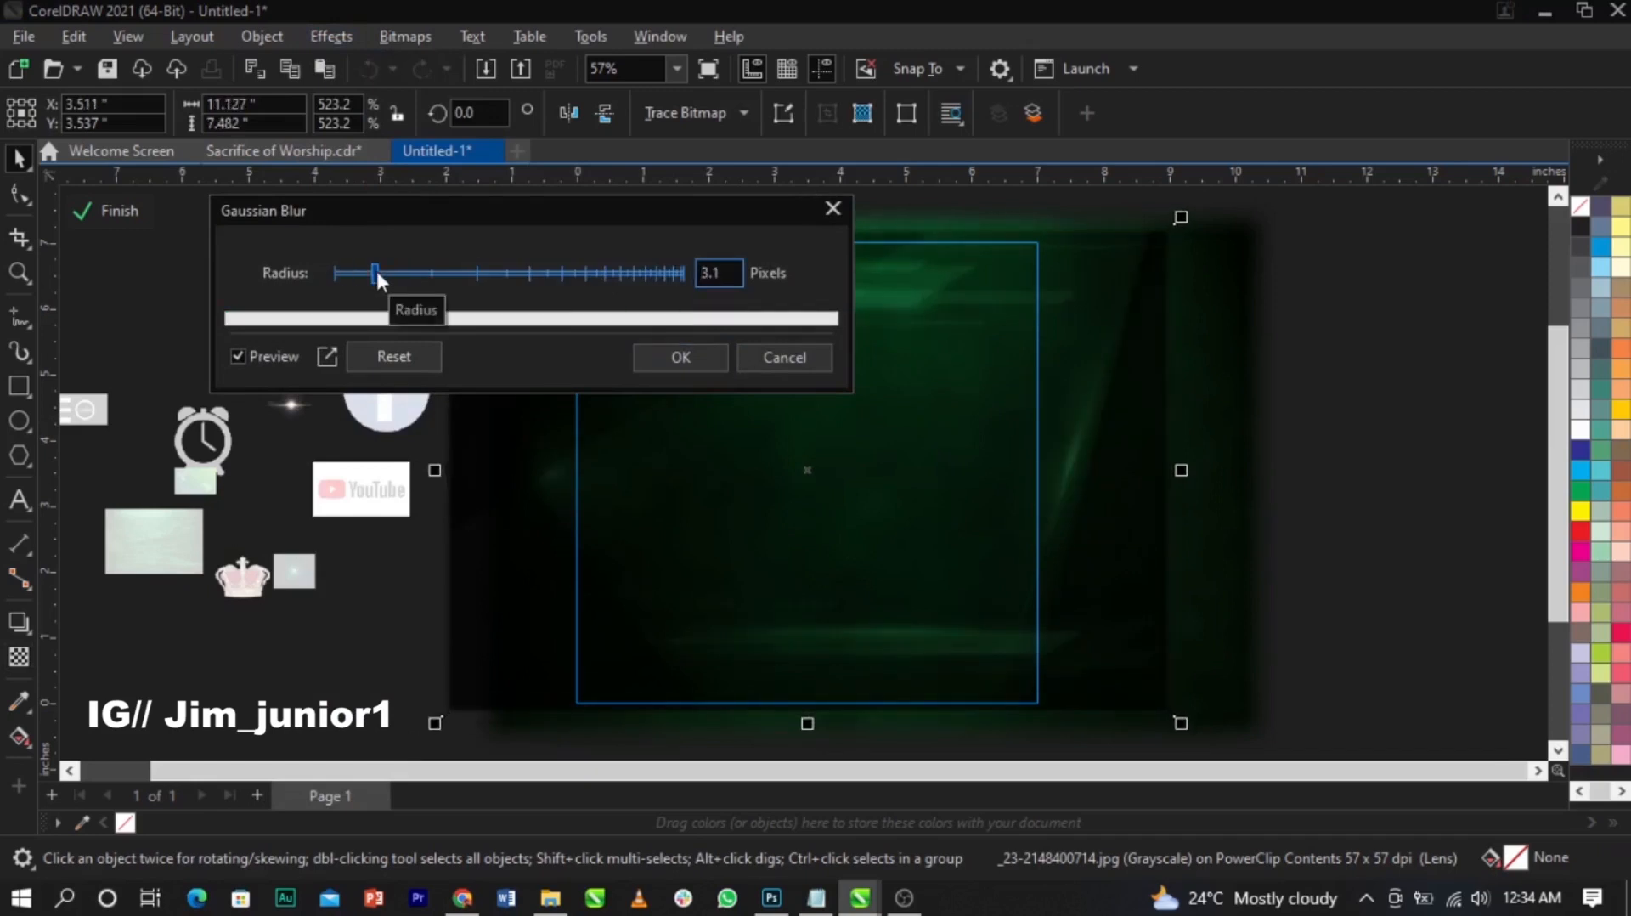
pyautogui.click(713, 363)
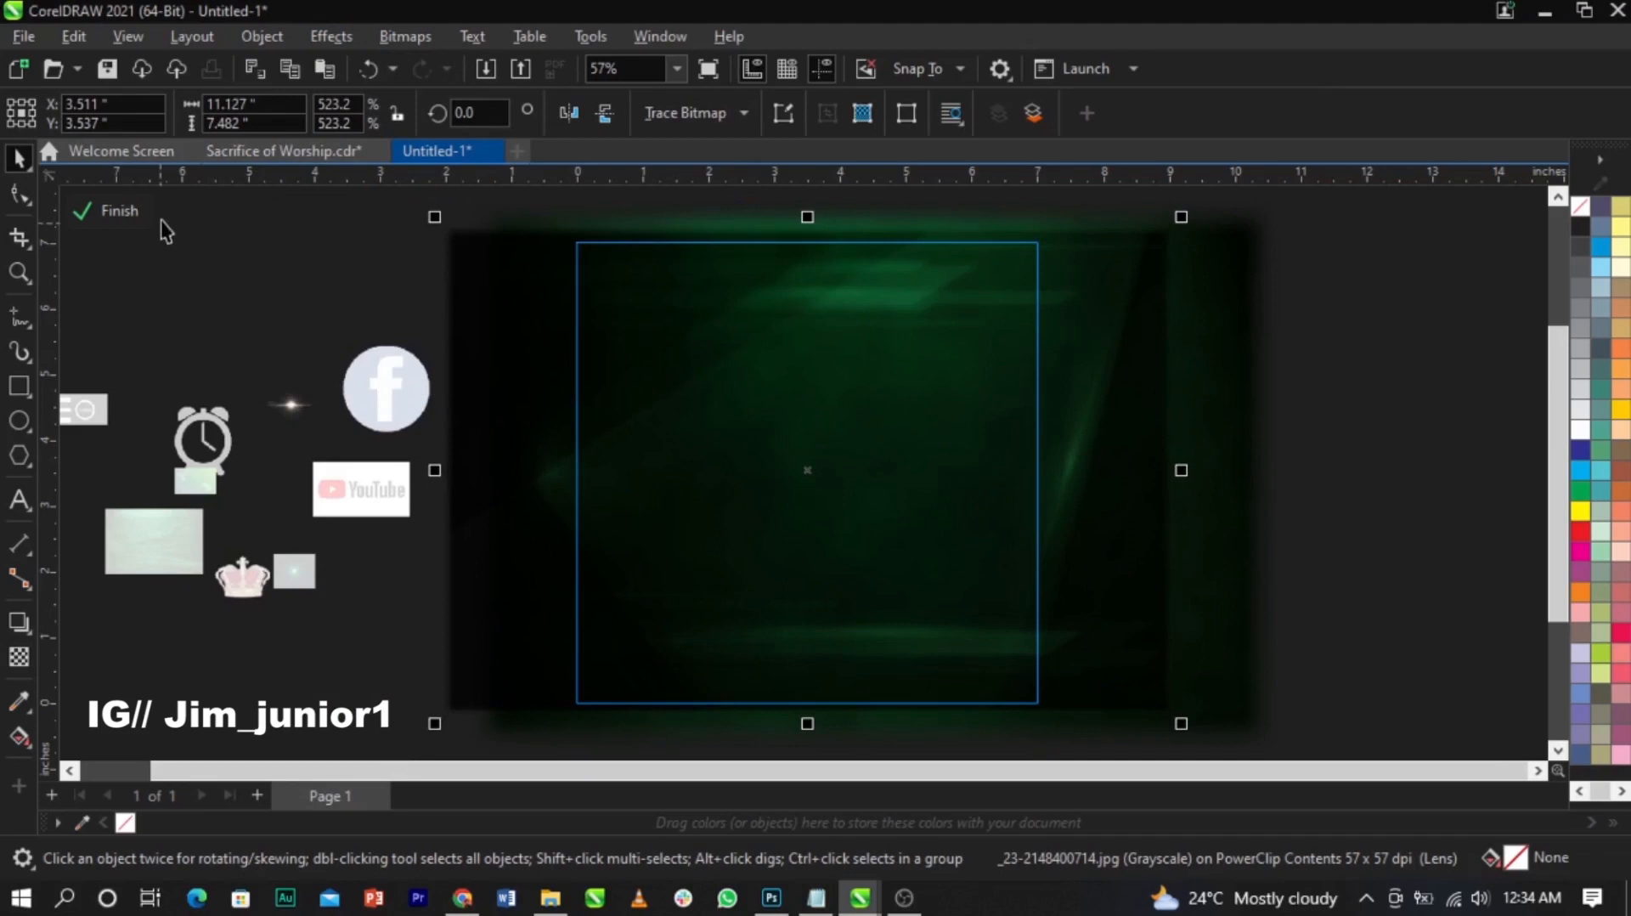
# Step: Finish editing the green background's PowerClip contents
pyautogui.click(95, 218)
pyautogui.click(1094, 412)
pyautogui.scroll(-1, 967, 366)
pyautogui.press('z')
pyautogui.moveTo(470, 269); pyautogui.dragTo(1143, 615)
pyautogui.press('space')
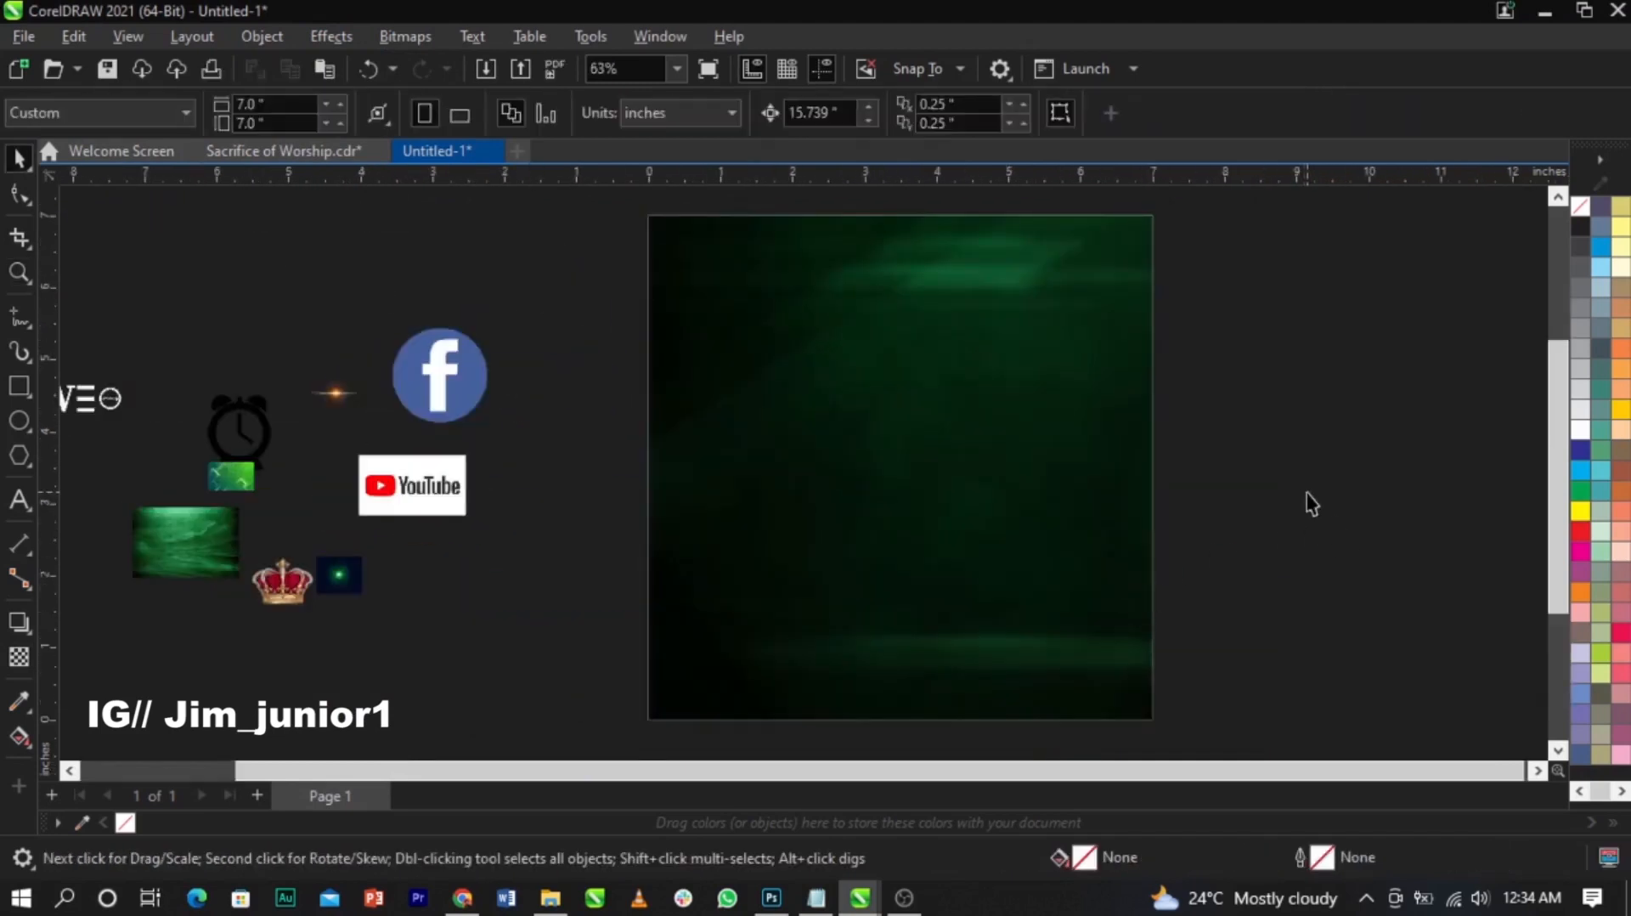
pyautogui.scroll(-1, 1200, 507)
pyautogui.scroll(1, 1171, 504)
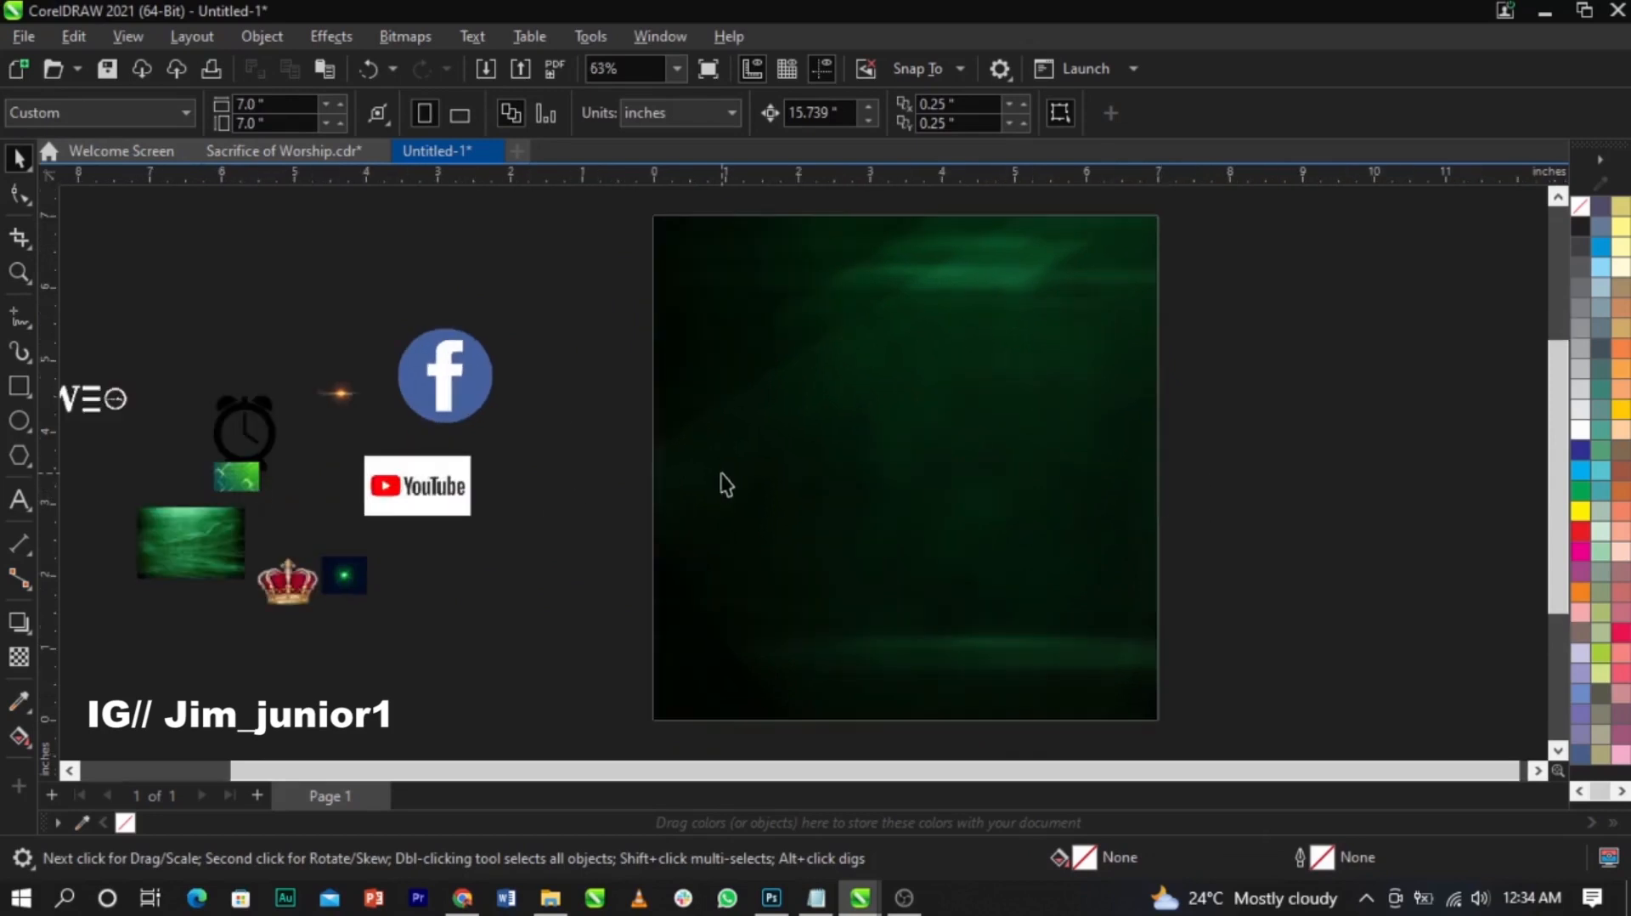
# Step: Enlarge the green squares-and-dots image to about 5.8 by 3.7 inches and PowerClip it inside the background frame
pyautogui.moveTo(238, 482); pyautogui.dragTo(820, 562)
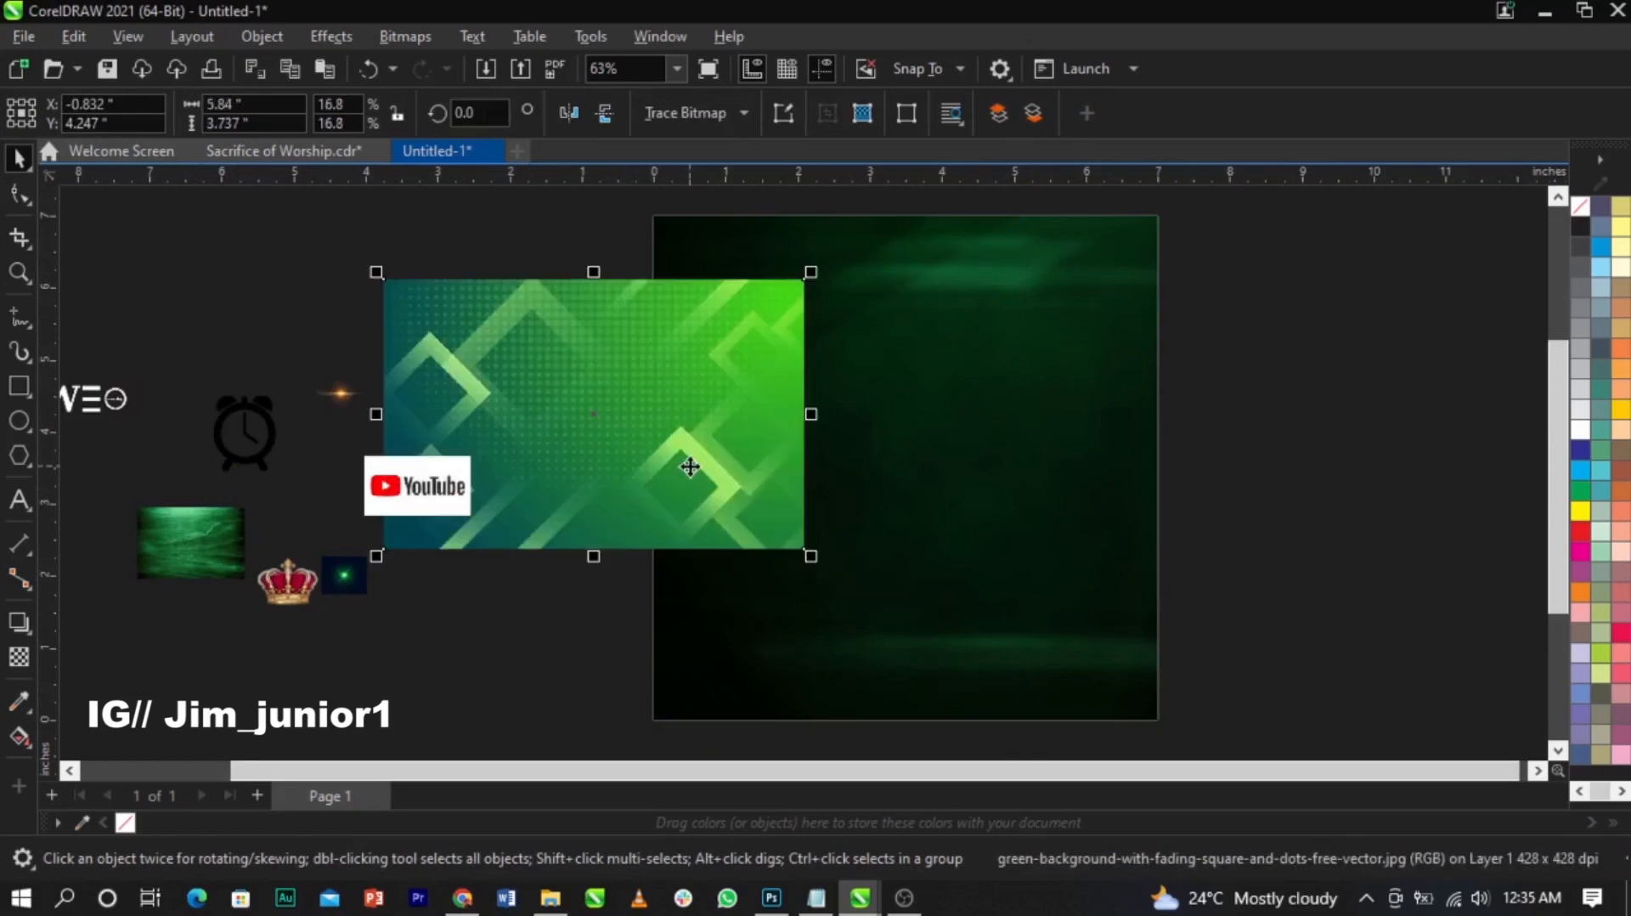
pyautogui.rightClick(688, 466)
pyautogui.click(763, 517)
pyautogui.click(909, 471)
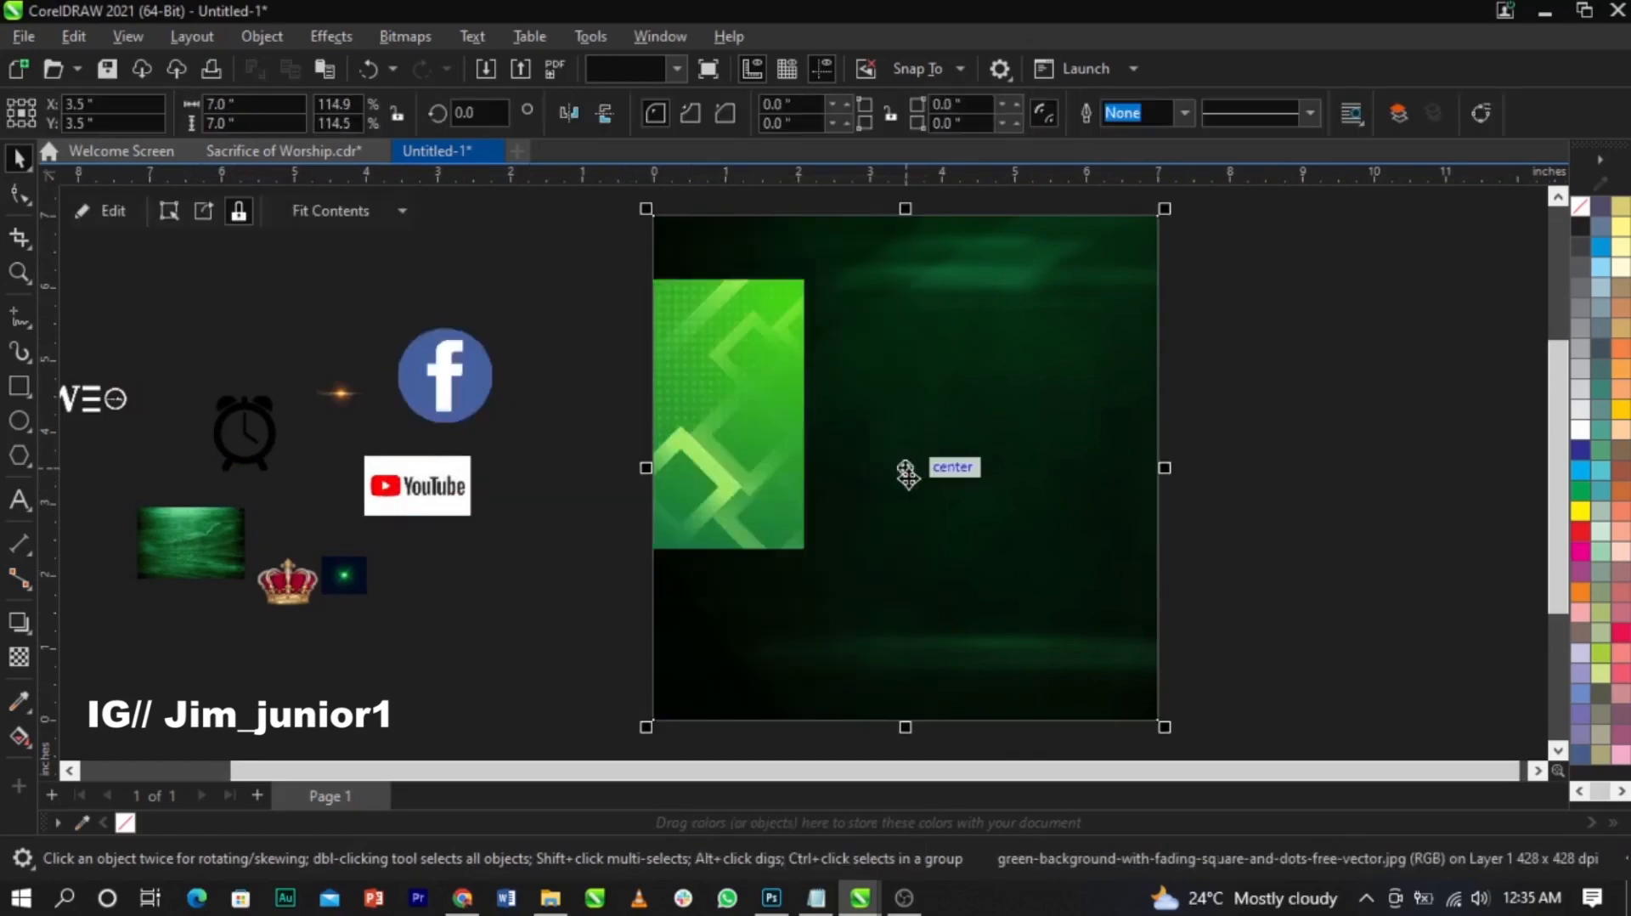
# Step: Edit the background's PowerClip contents and set the grayscale abstract image's merge mode to Overlay
pyautogui.rightClick(1001, 476)
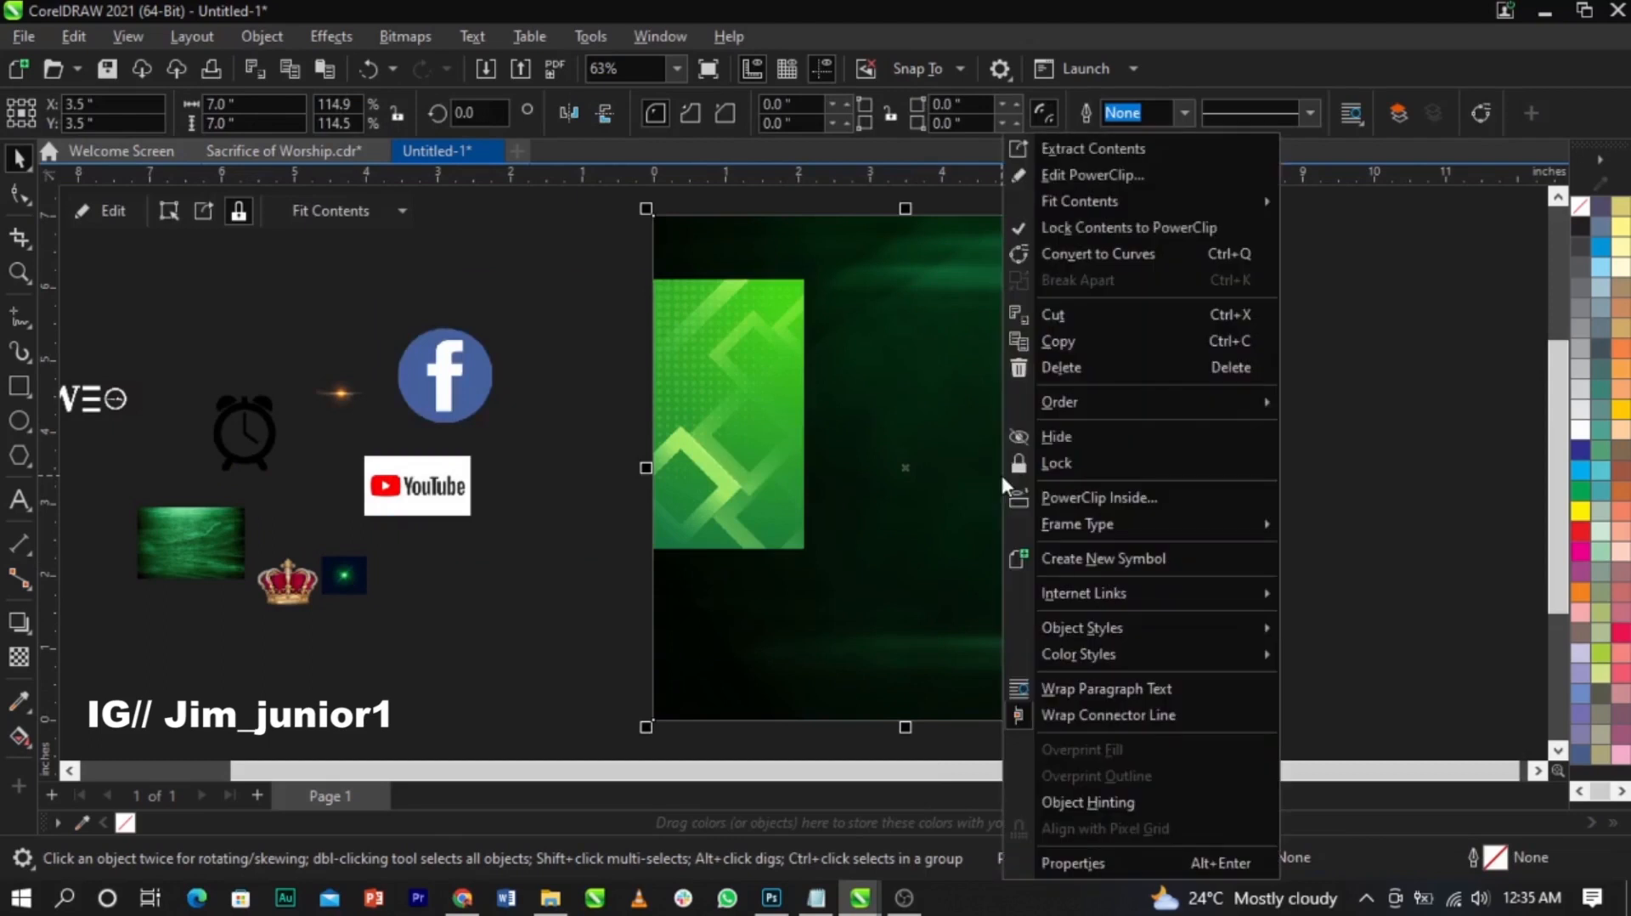
pyautogui.click(1072, 182)
pyautogui.click(1002, 406)
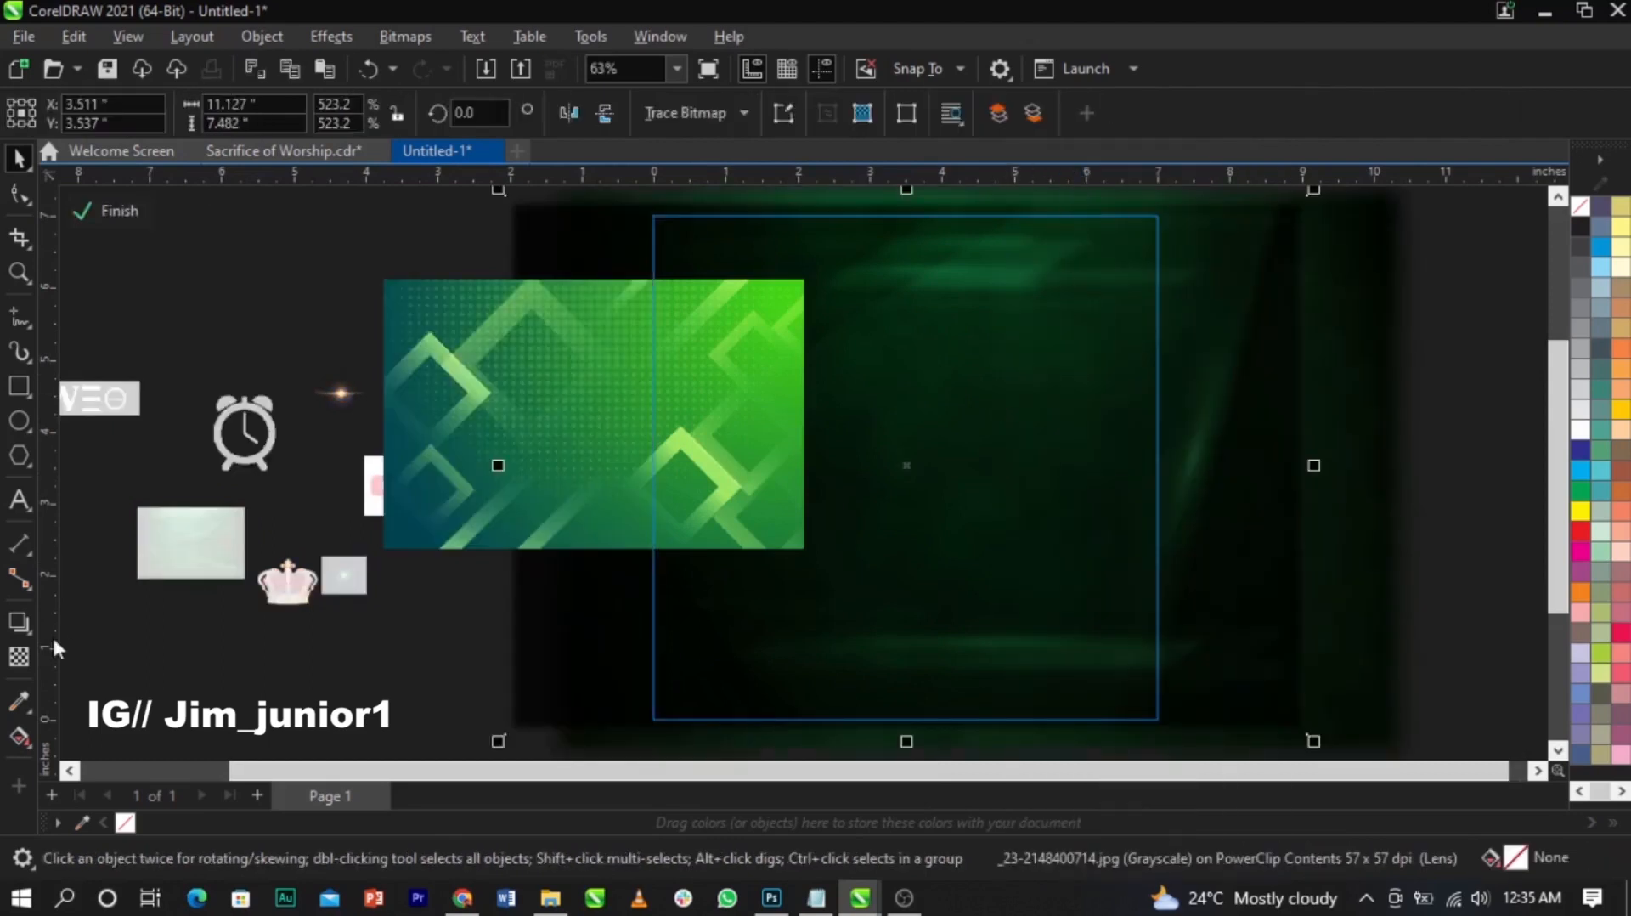
pyautogui.click(19, 656)
pyautogui.click(299, 119)
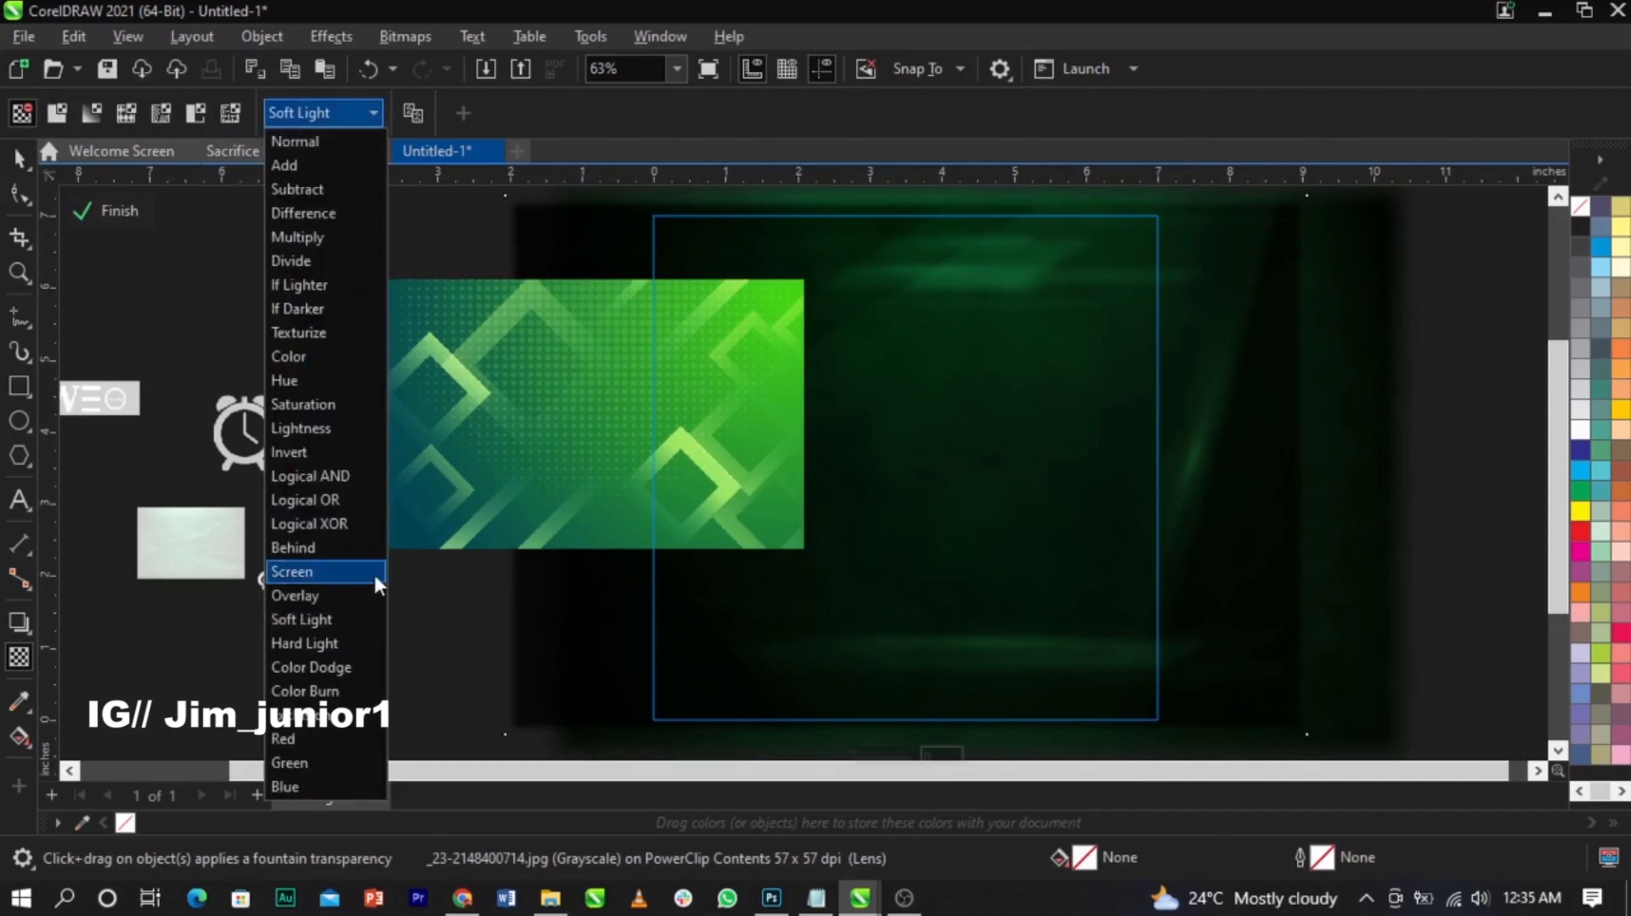
pyautogui.click(379, 602)
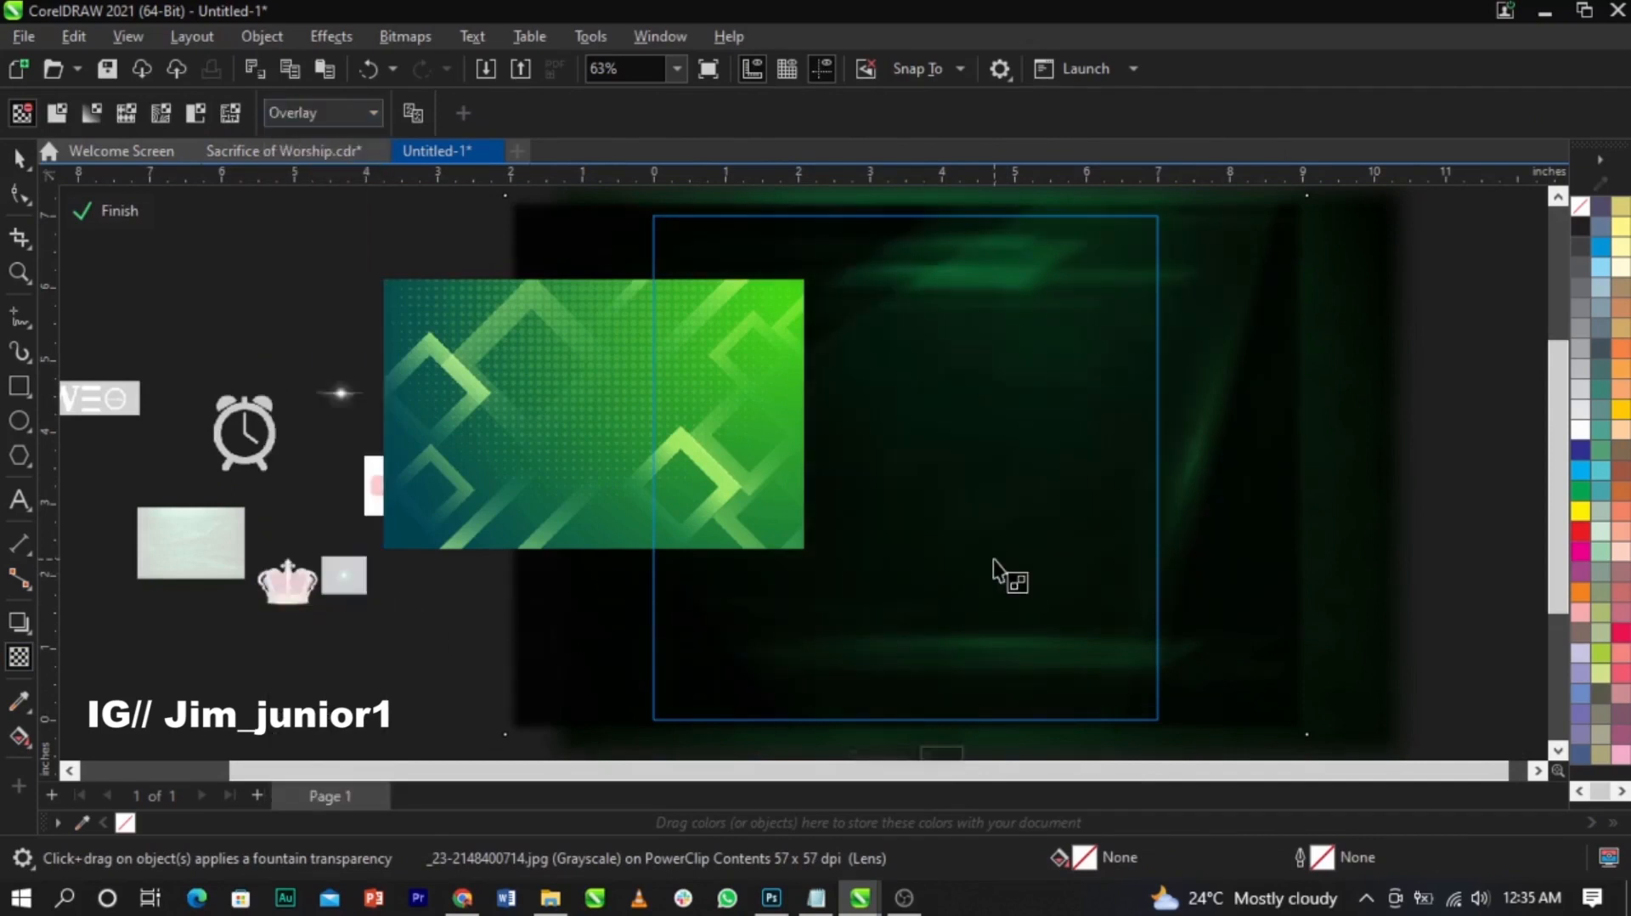
# Step: Shift the green texture slightly to the left and enlarge the grayscale abstract image within the PowerClip
pyautogui.press('space')
pyautogui.moveTo(1380, 539); pyautogui.dragTo(1334, 530)
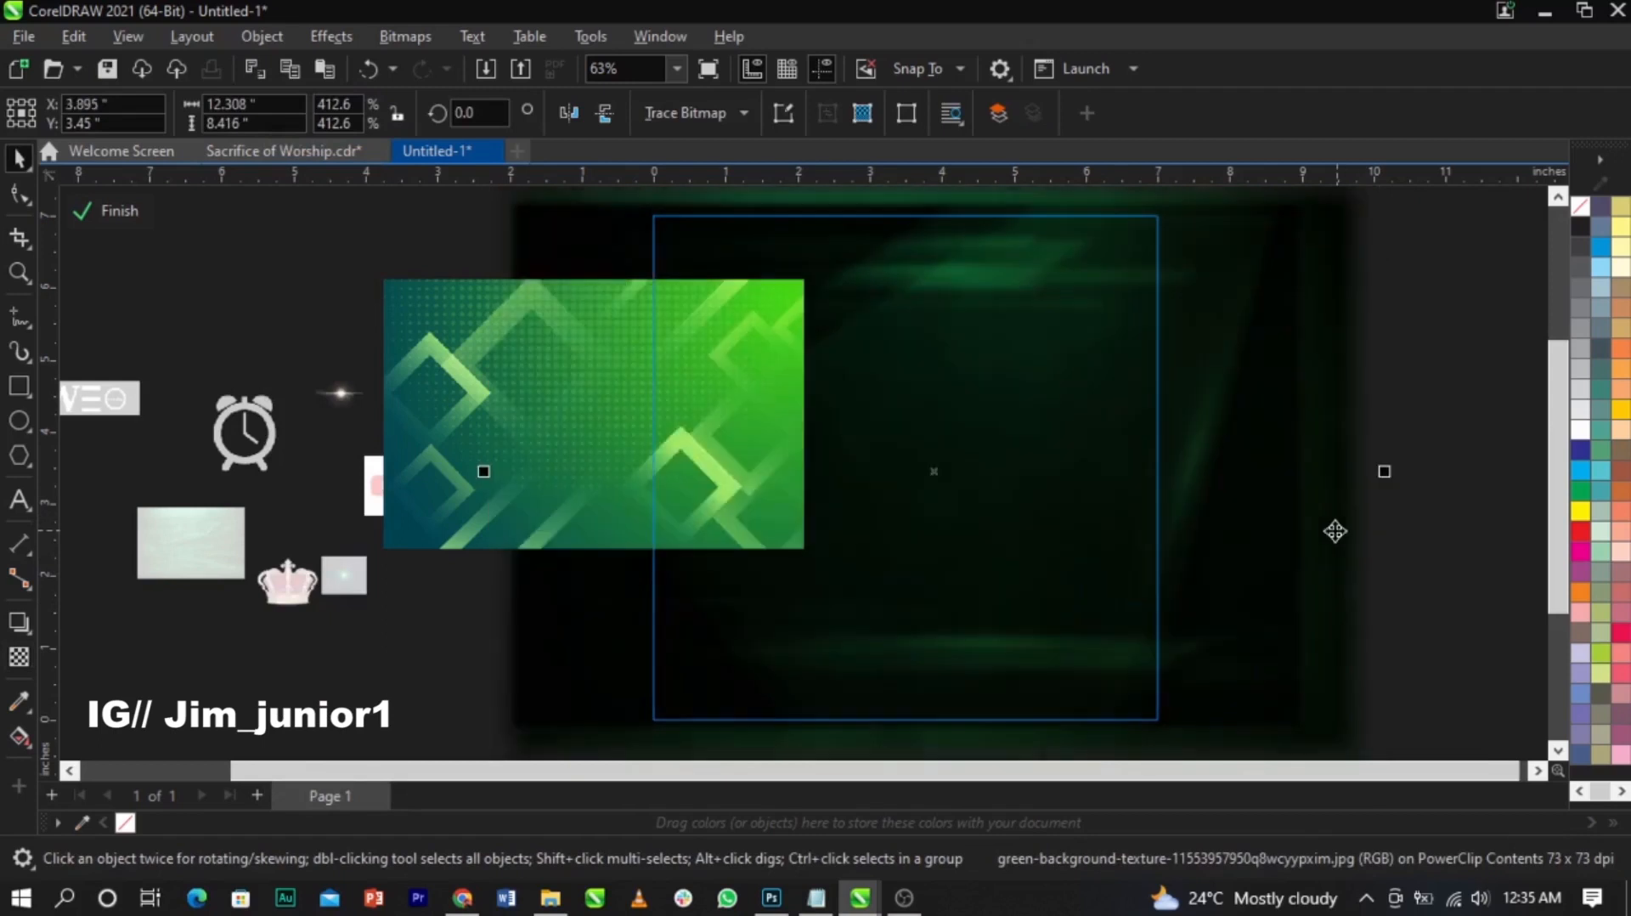
pyautogui.click(1153, 540)
pyautogui.click(1405, 550)
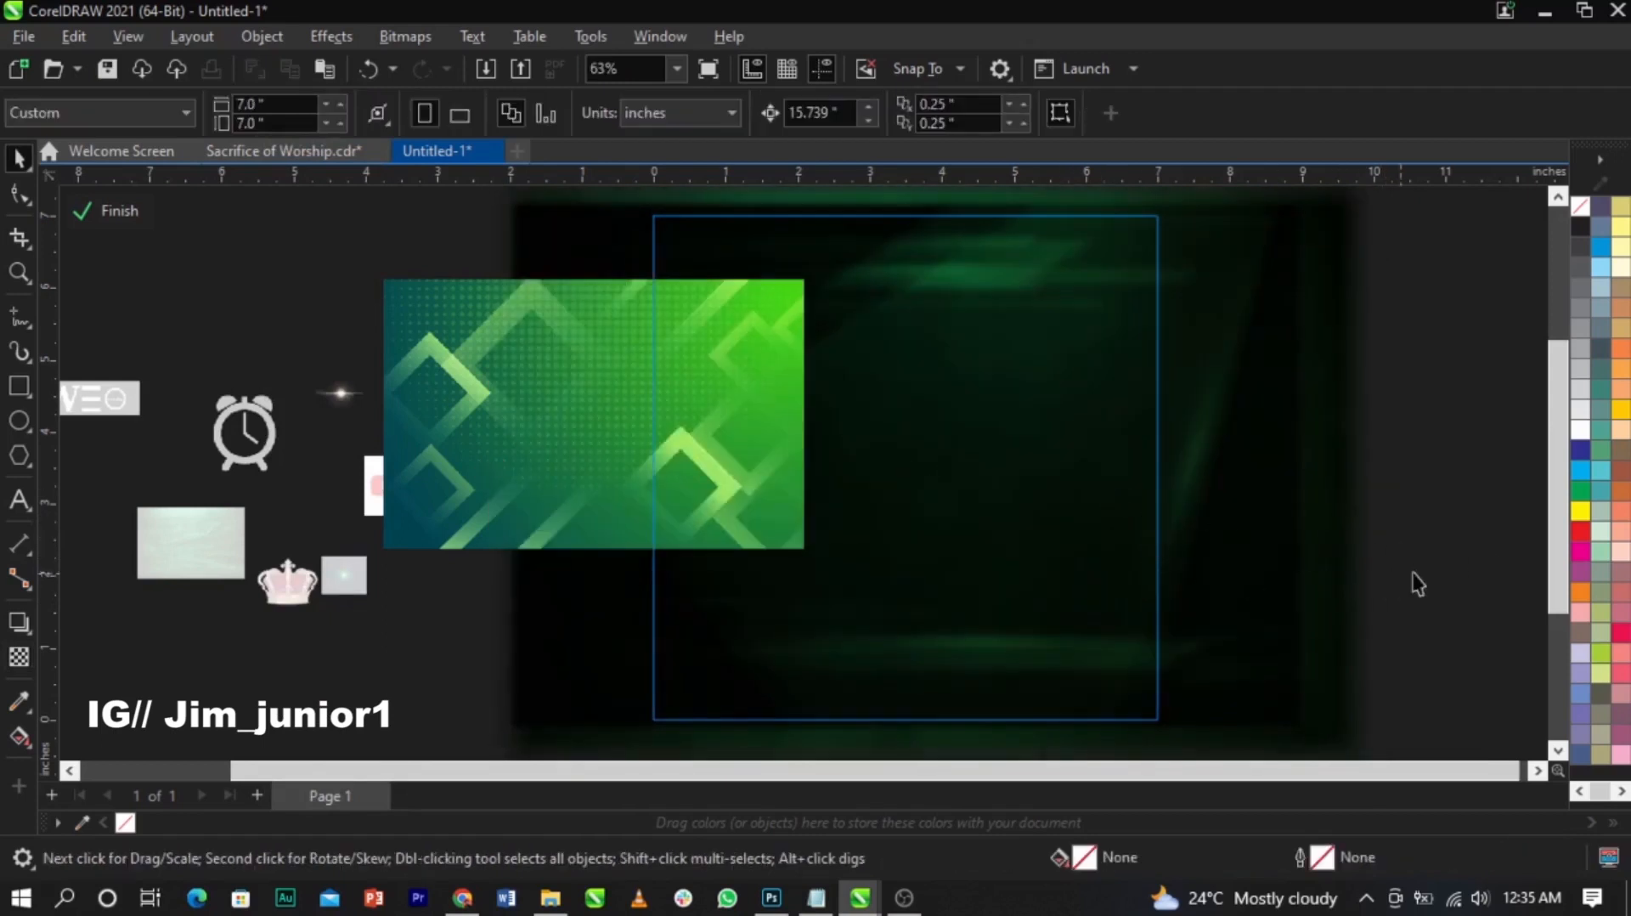
pyautogui.click(1241, 514)
pyautogui.scroll(-2, 1236, 510)
pyautogui.moveTo(1183, 344); pyautogui.dragTo(1218, 321)
pyautogui.moveTo(1174, 391); pyautogui.dragTo(1156, 433)
pyautogui.keyDown('ctrl'); pyautogui.click(1294, 437); pyautogui.keyUp('ctrl')
# Step: Move the green squares-and-dots image over the page's upper part inside the PowerClip and enlarge it to about 8.5 by 5.5 inches
pyautogui.press('z')
pyautogui.moveTo(748, 329); pyautogui.dragTo(1197, 720)
pyautogui.press('space')
pyautogui.keyDown('ctrl'); pyautogui.click(661, 498); pyautogui.keyUp('ctrl')
pyautogui.moveTo(596, 421); pyautogui.dragTo(819, 374)
pyautogui.moveTo(913, 465); pyautogui.dragTo(865, 448)
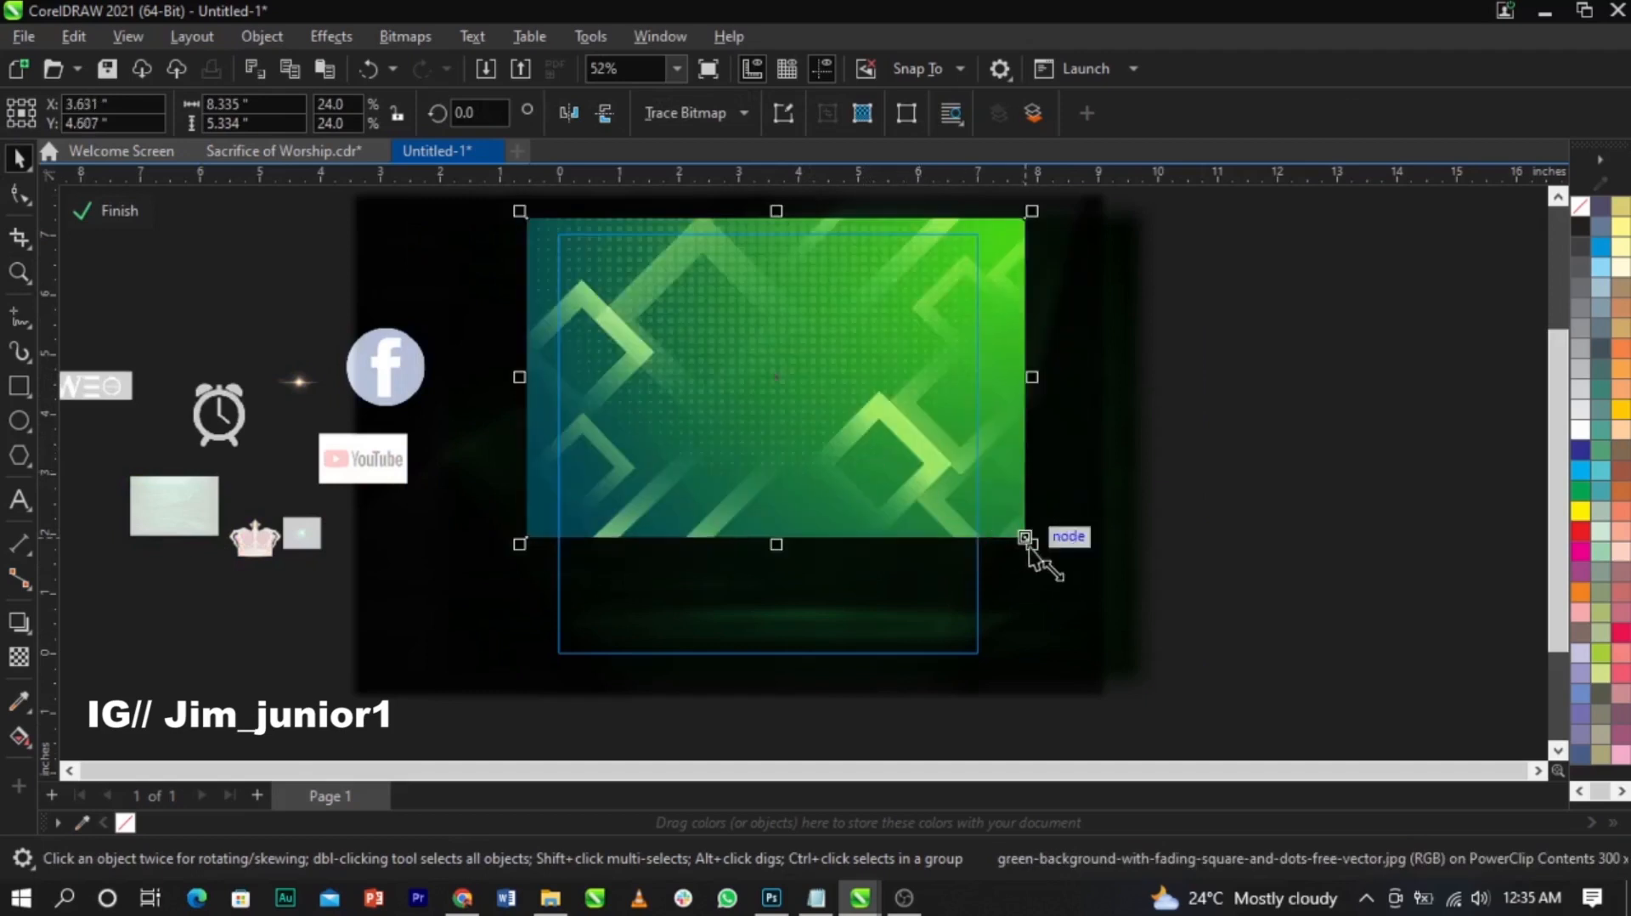
pyautogui.moveTo(1031, 545); pyautogui.dragTo(1058, 575)
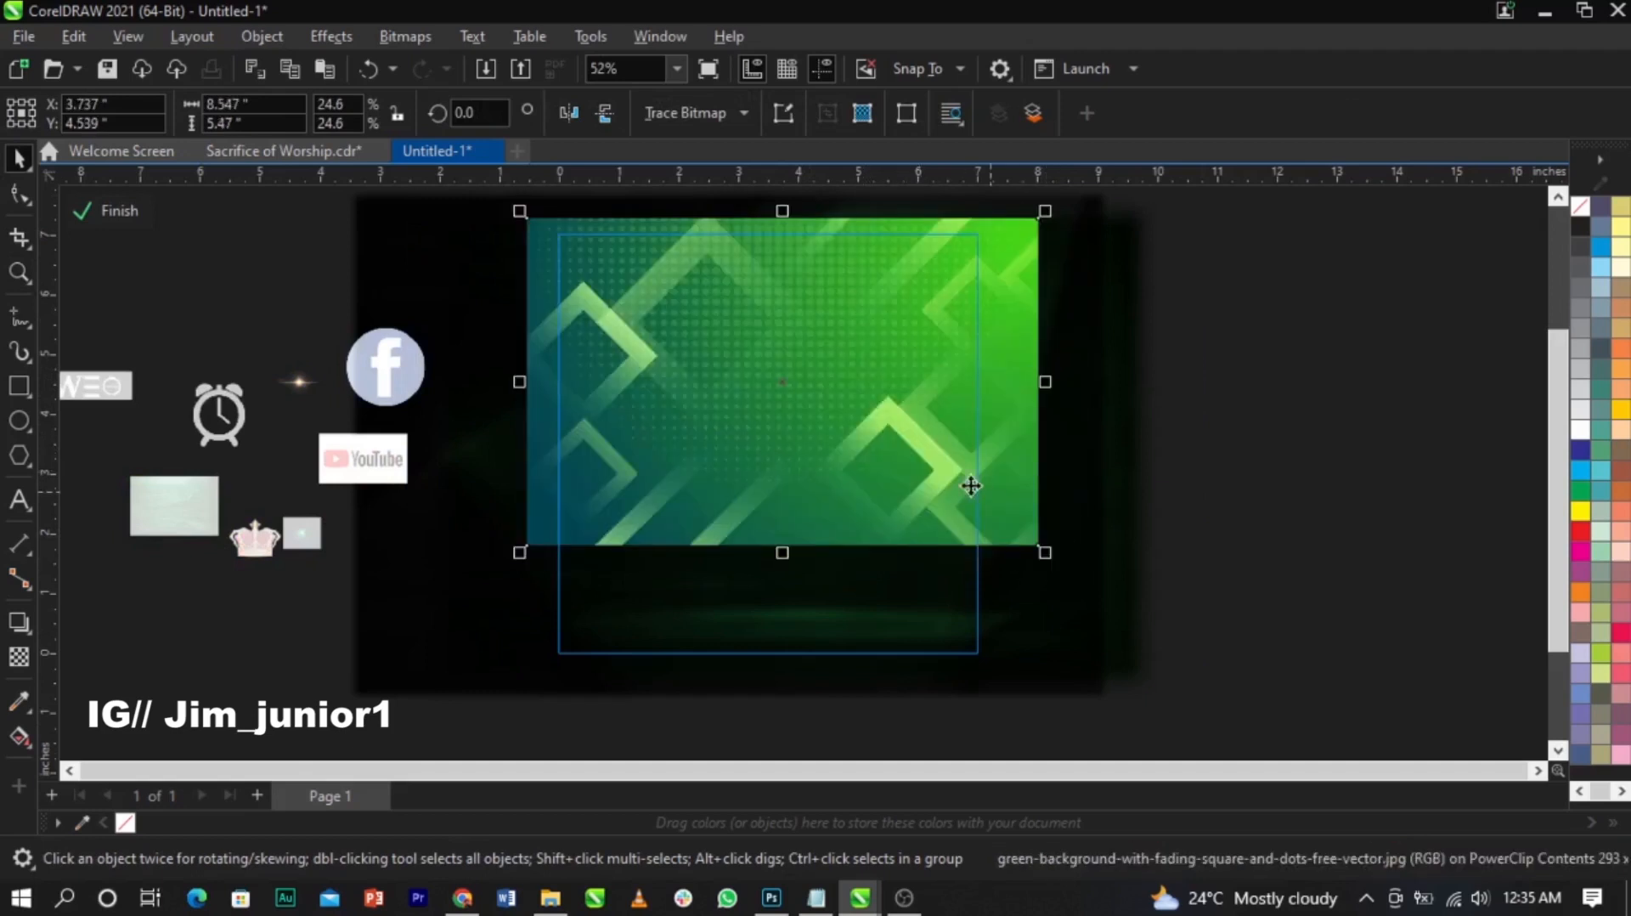
# Step: Fade the squares-and-dots image downward with a linear fountain transparency at -90° and set its merge mode to Soft Light
pyautogui.click(19, 656)
pyautogui.moveTo(809, 306); pyautogui.dragTo(808, 497)
pyautogui.moveTo(809, 307); pyautogui.dragTo(809, 244)
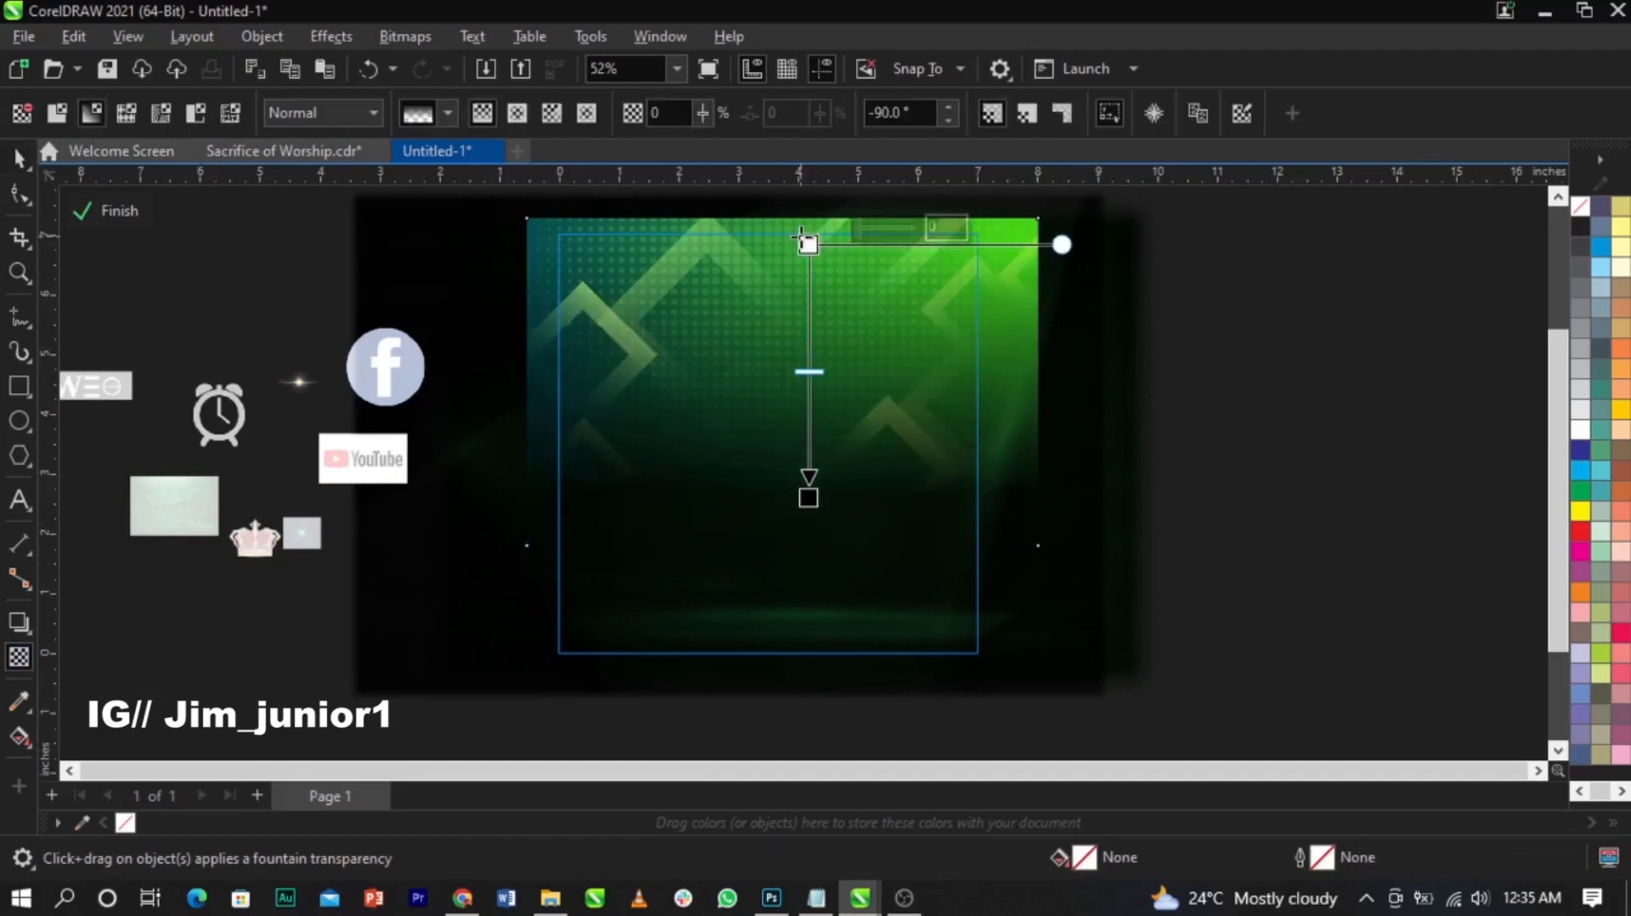
pyautogui.click(316, 113)
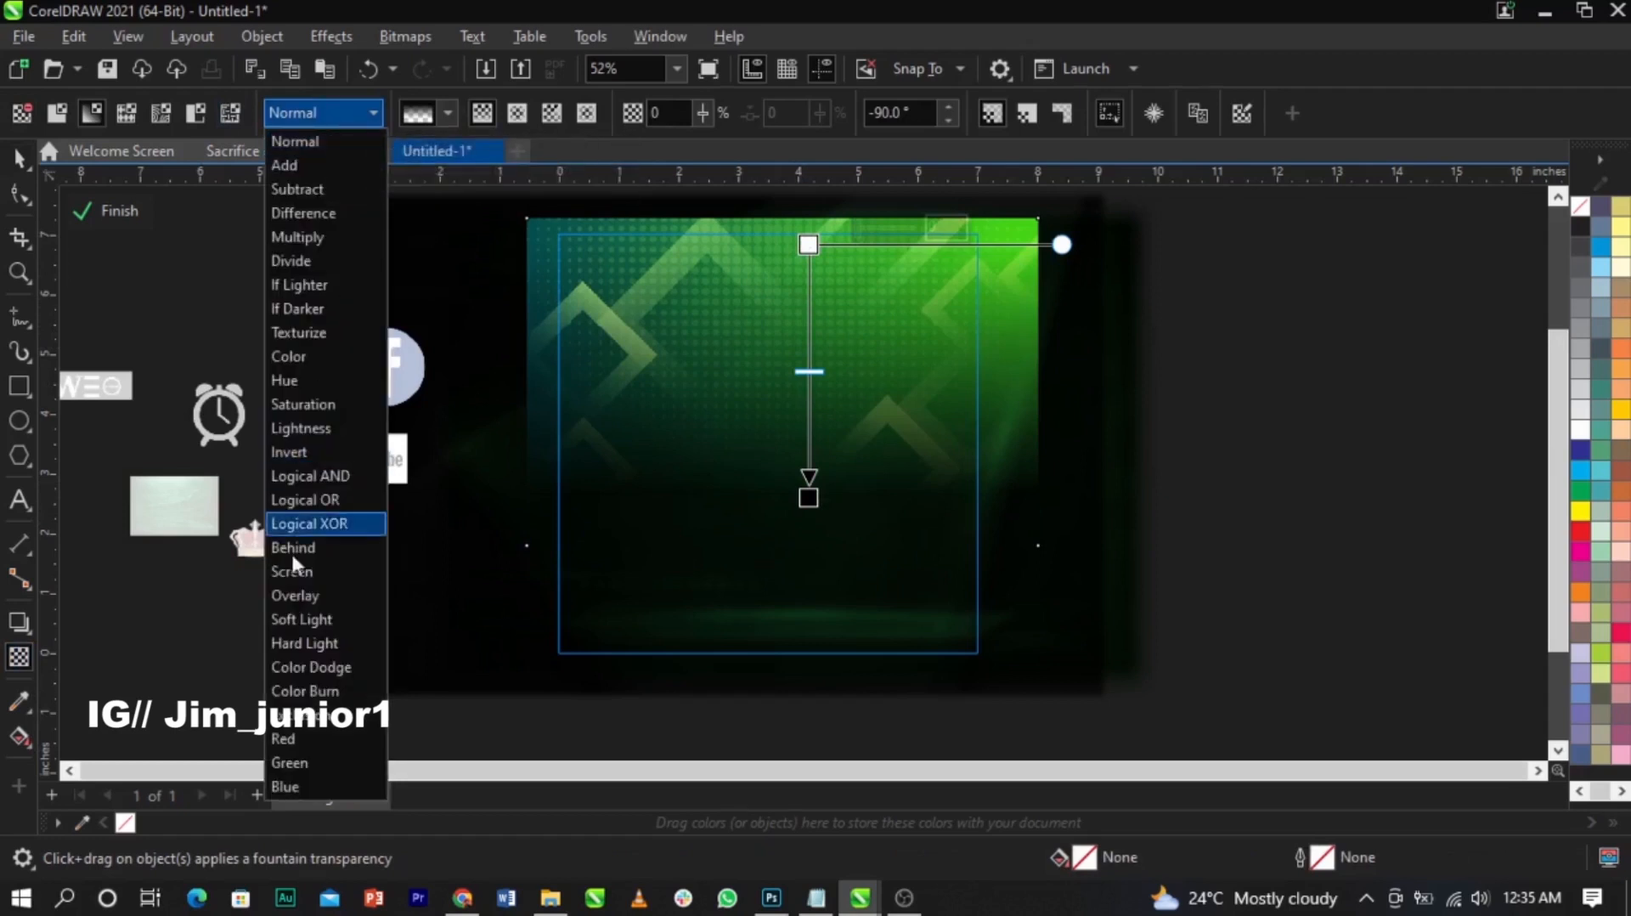
pyautogui.click(315, 619)
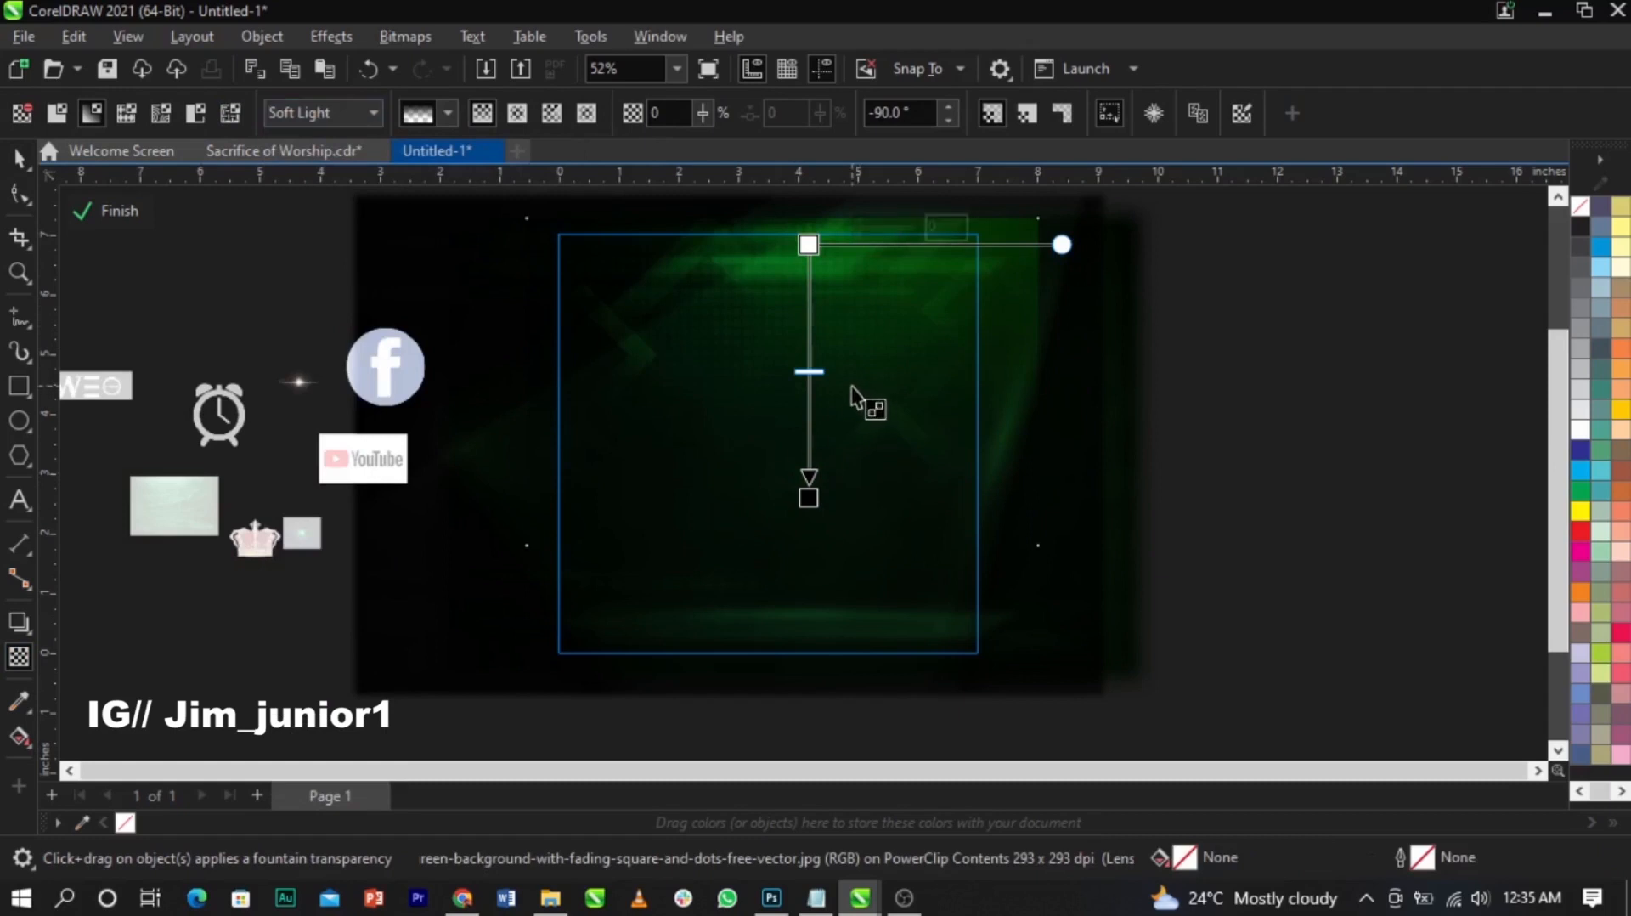
# Step: Scale the squares-and-dots image down to about 8.16 by 5.22 inches and center it at about X 3.27, Y 4.66 inches
pyautogui.press('space')
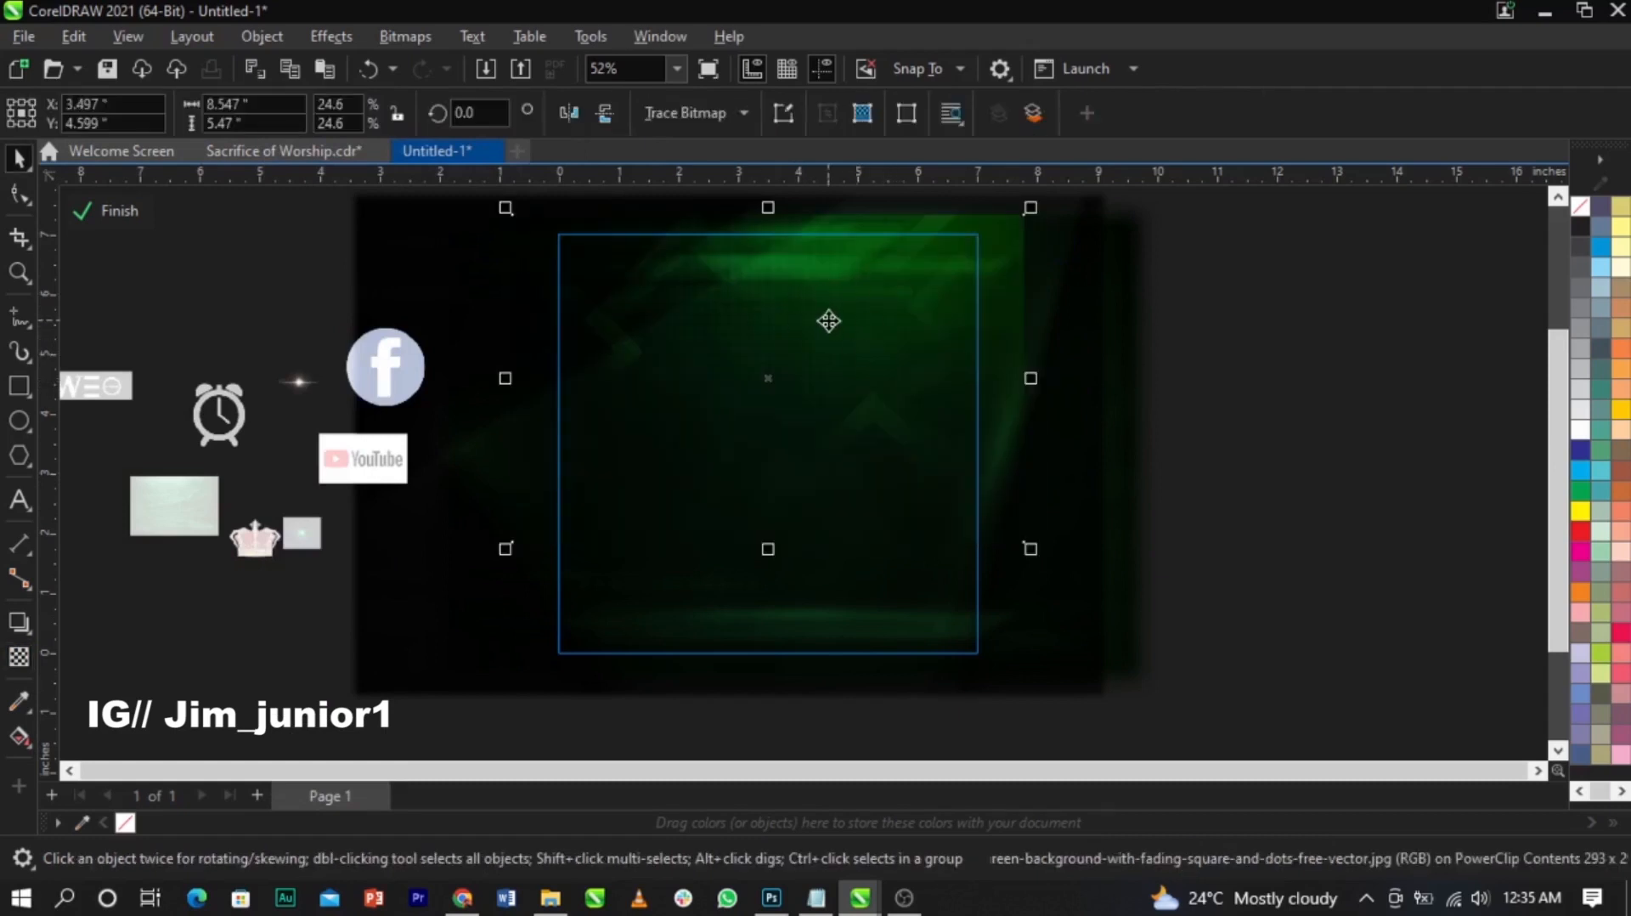
pyautogui.scroll(2, 830, 320)
pyautogui.scroll(-2, 671, 342)
pyautogui.moveTo(928, 535); pyautogui.dragTo(911, 522)
pyautogui.scroll(2, 492, 575)
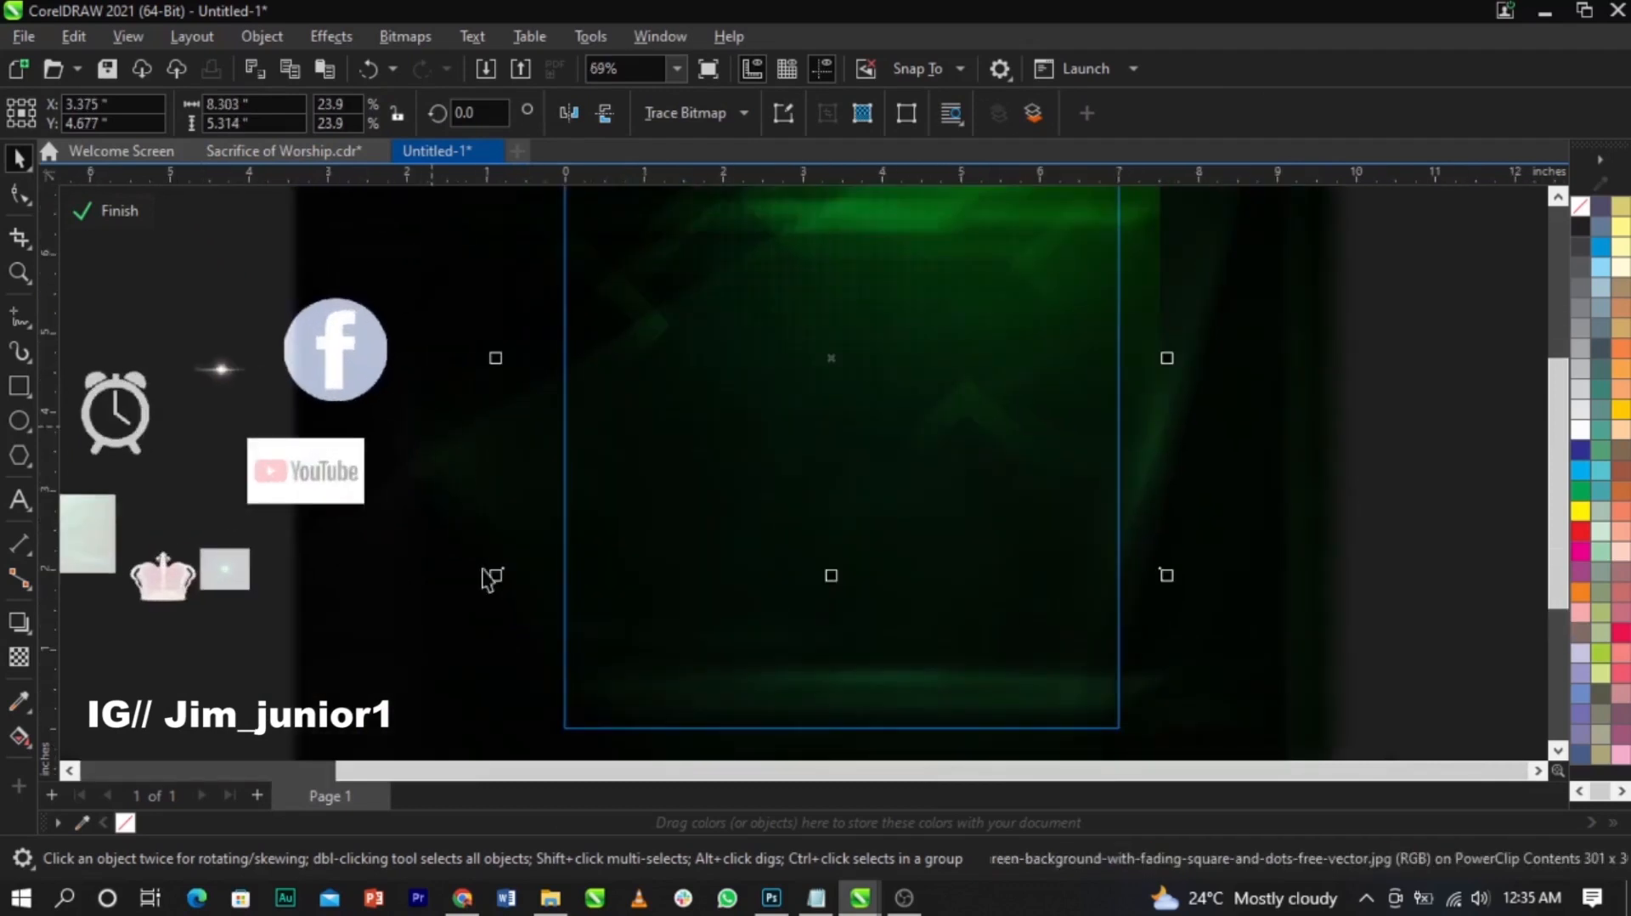
pyautogui.moveTo(499, 579); pyautogui.dragTo(513, 585)
pyautogui.scroll(-2, 739, 458)
pyautogui.scroll(3, 823, 379)
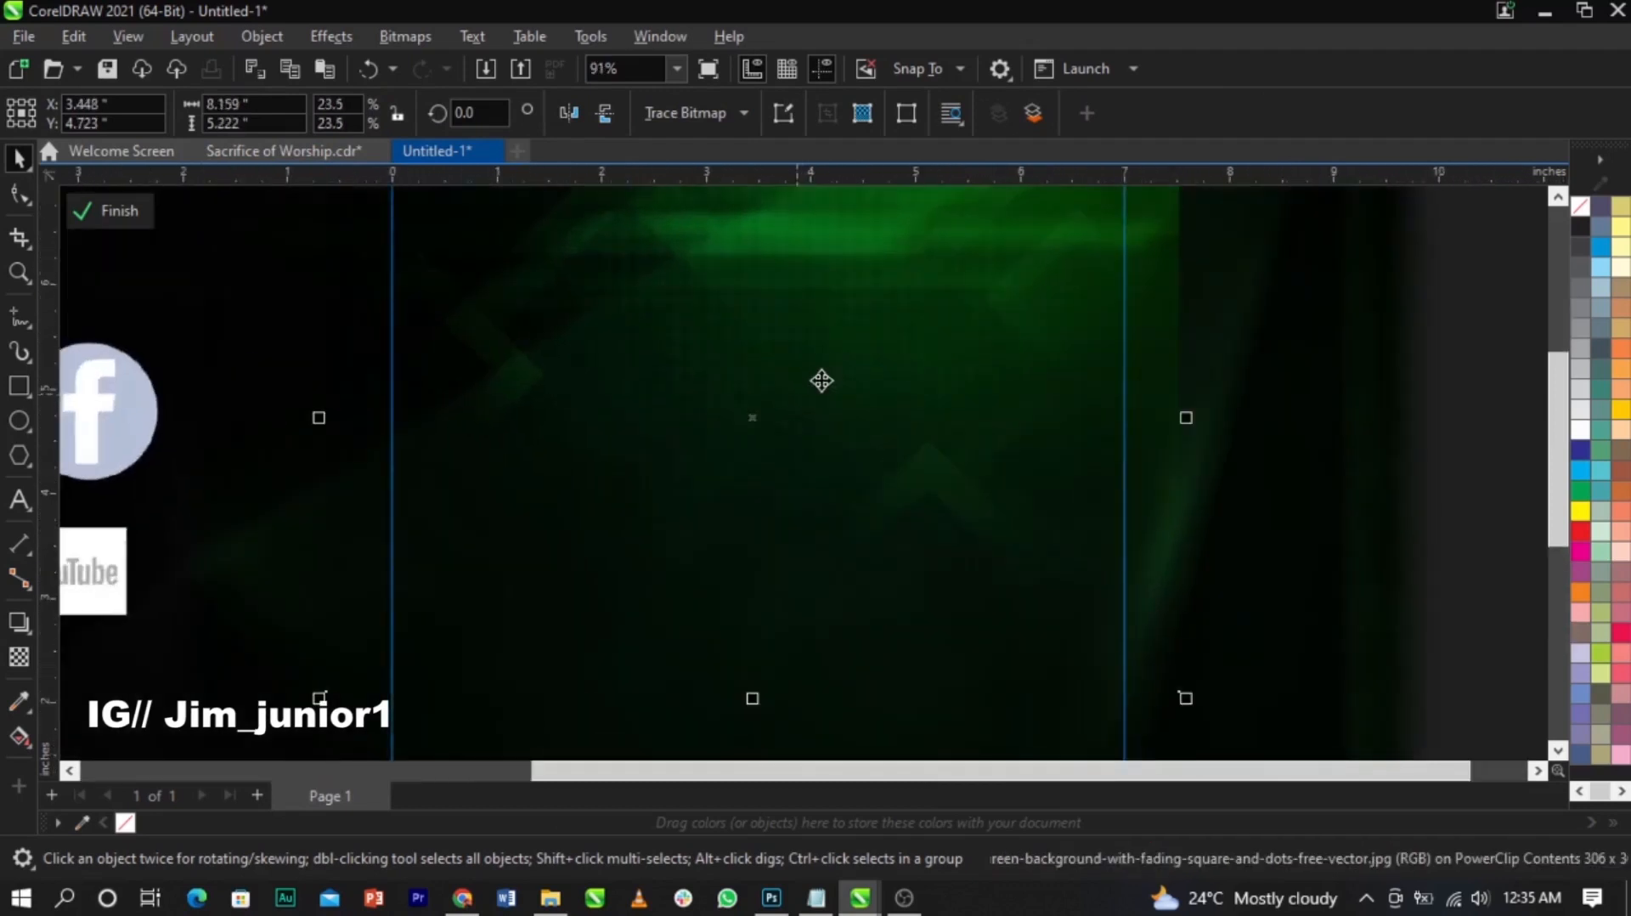
pyautogui.scroll(-2, 839, 389)
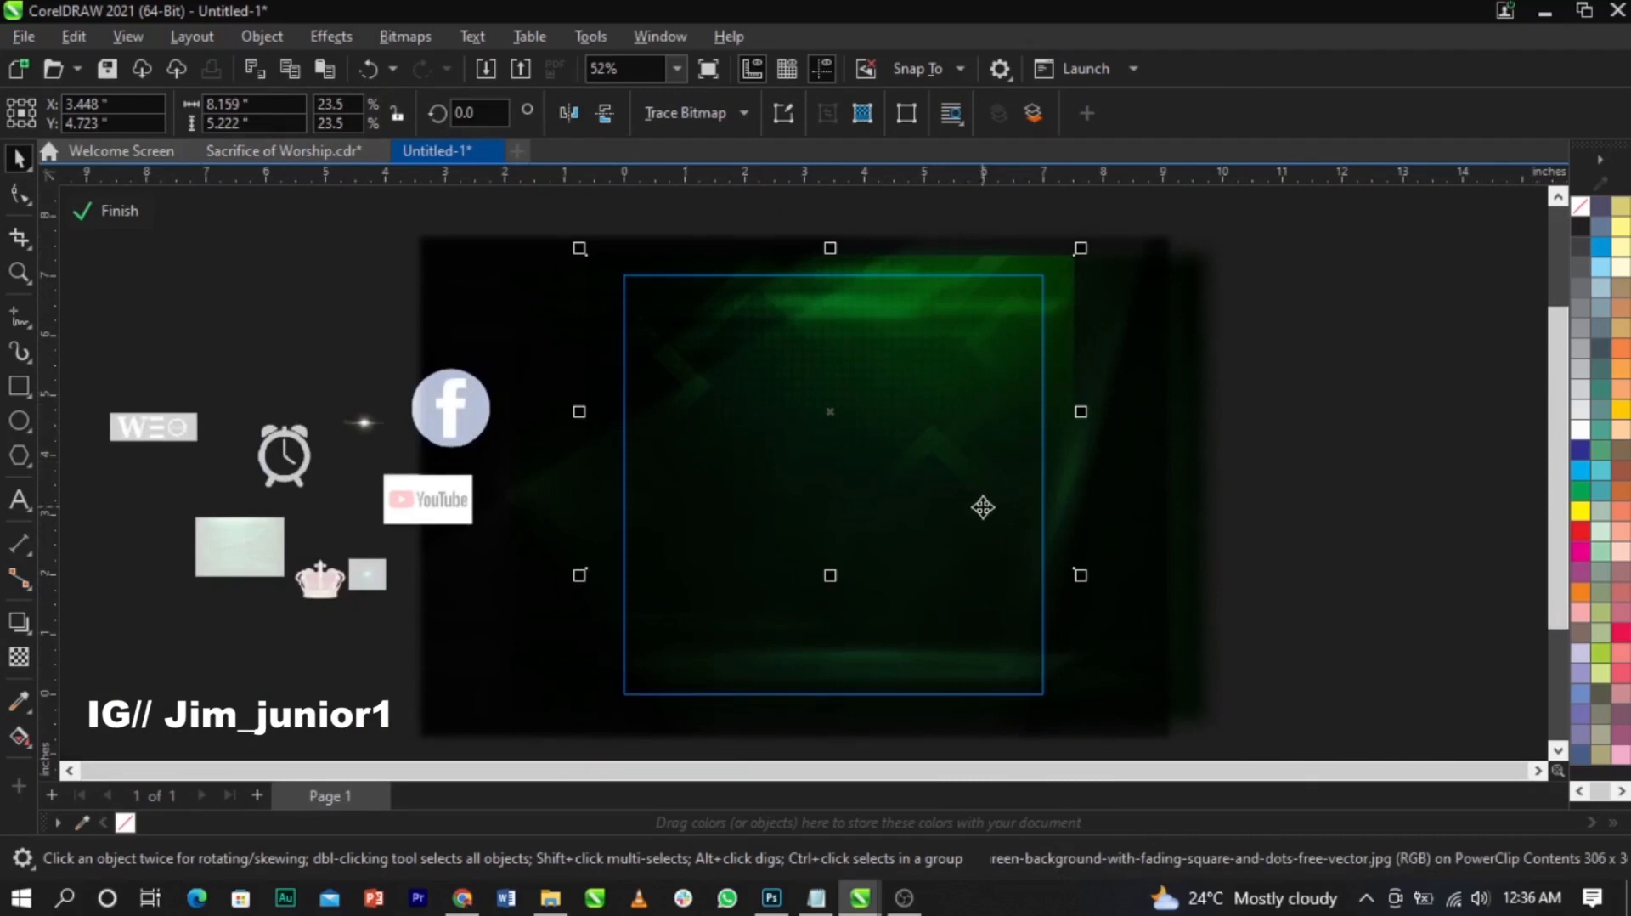
pyautogui.moveTo(974, 486); pyautogui.dragTo(965, 501)
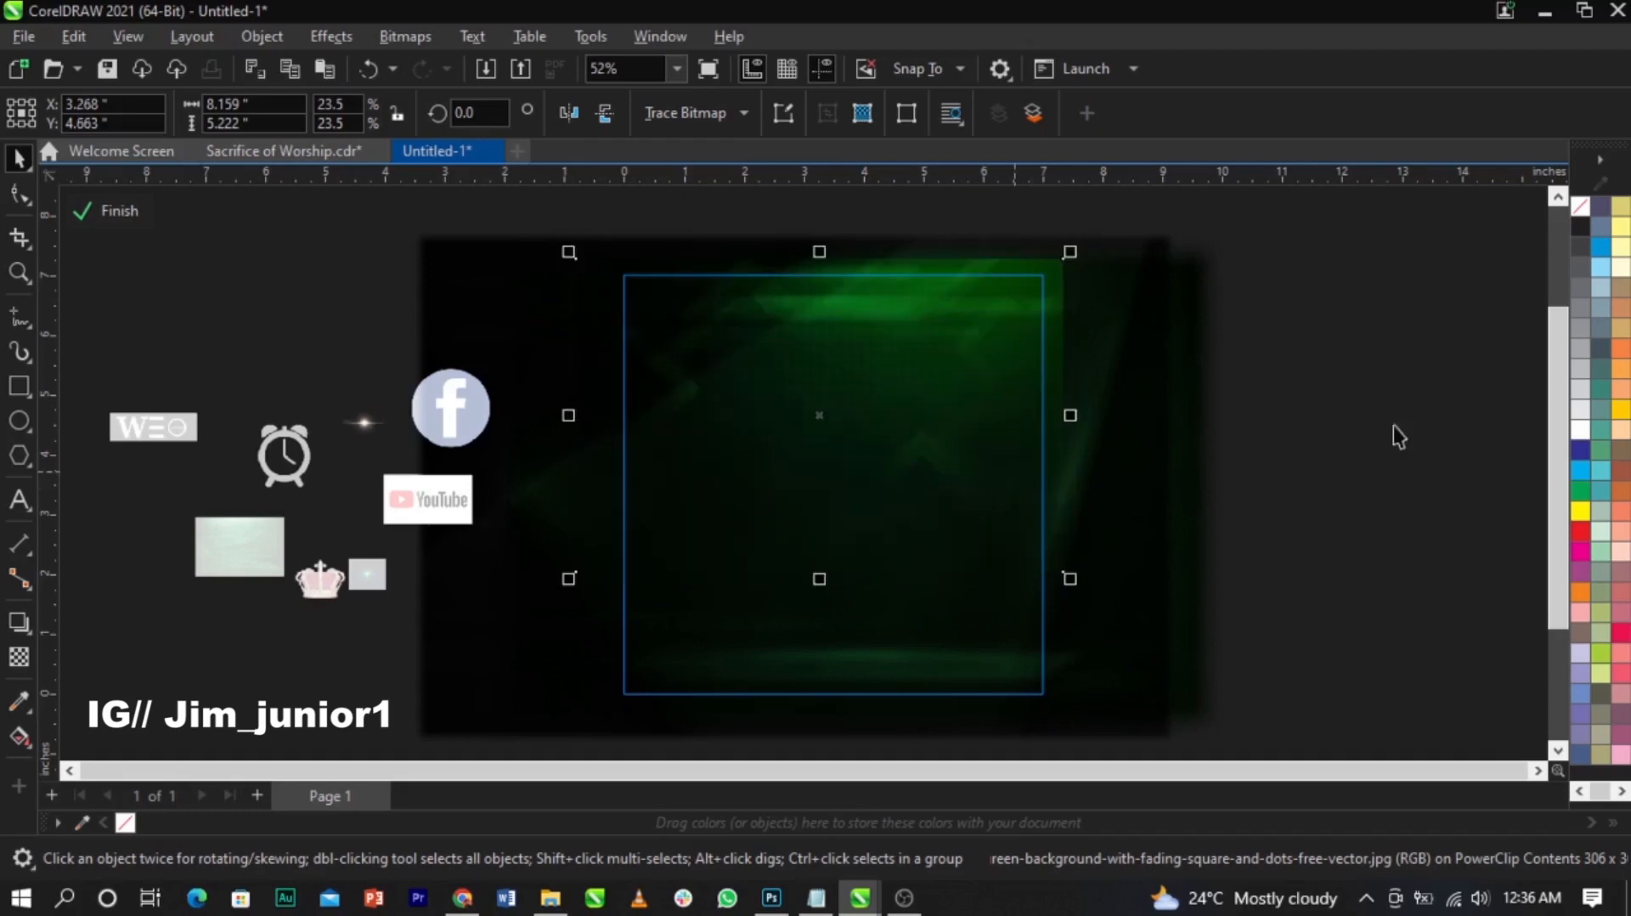
# Step: Finish editing the PowerClip and return to the page
pyautogui.click(131, 214)
pyautogui.press('z')
pyautogui.scroll(-1, 892, 352)
pyautogui.moveTo(552, 267); pyautogui.dragTo(1067, 626)
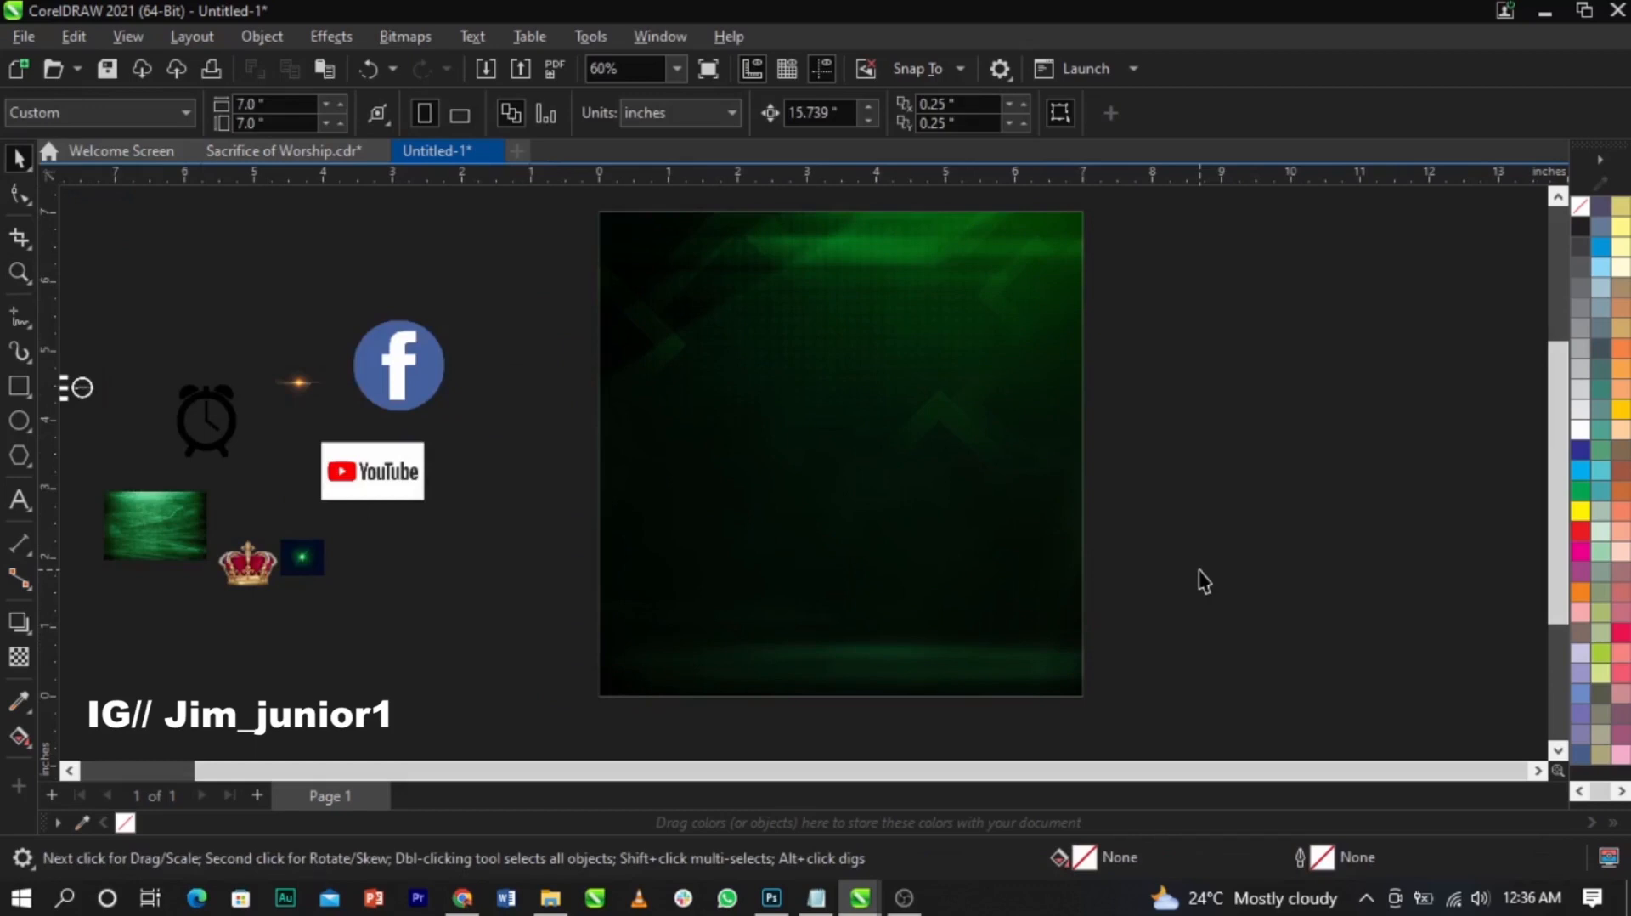
# Step: Switch to the txt file in Notepad and copy all the event details above the font list
pyautogui.click(816, 902)
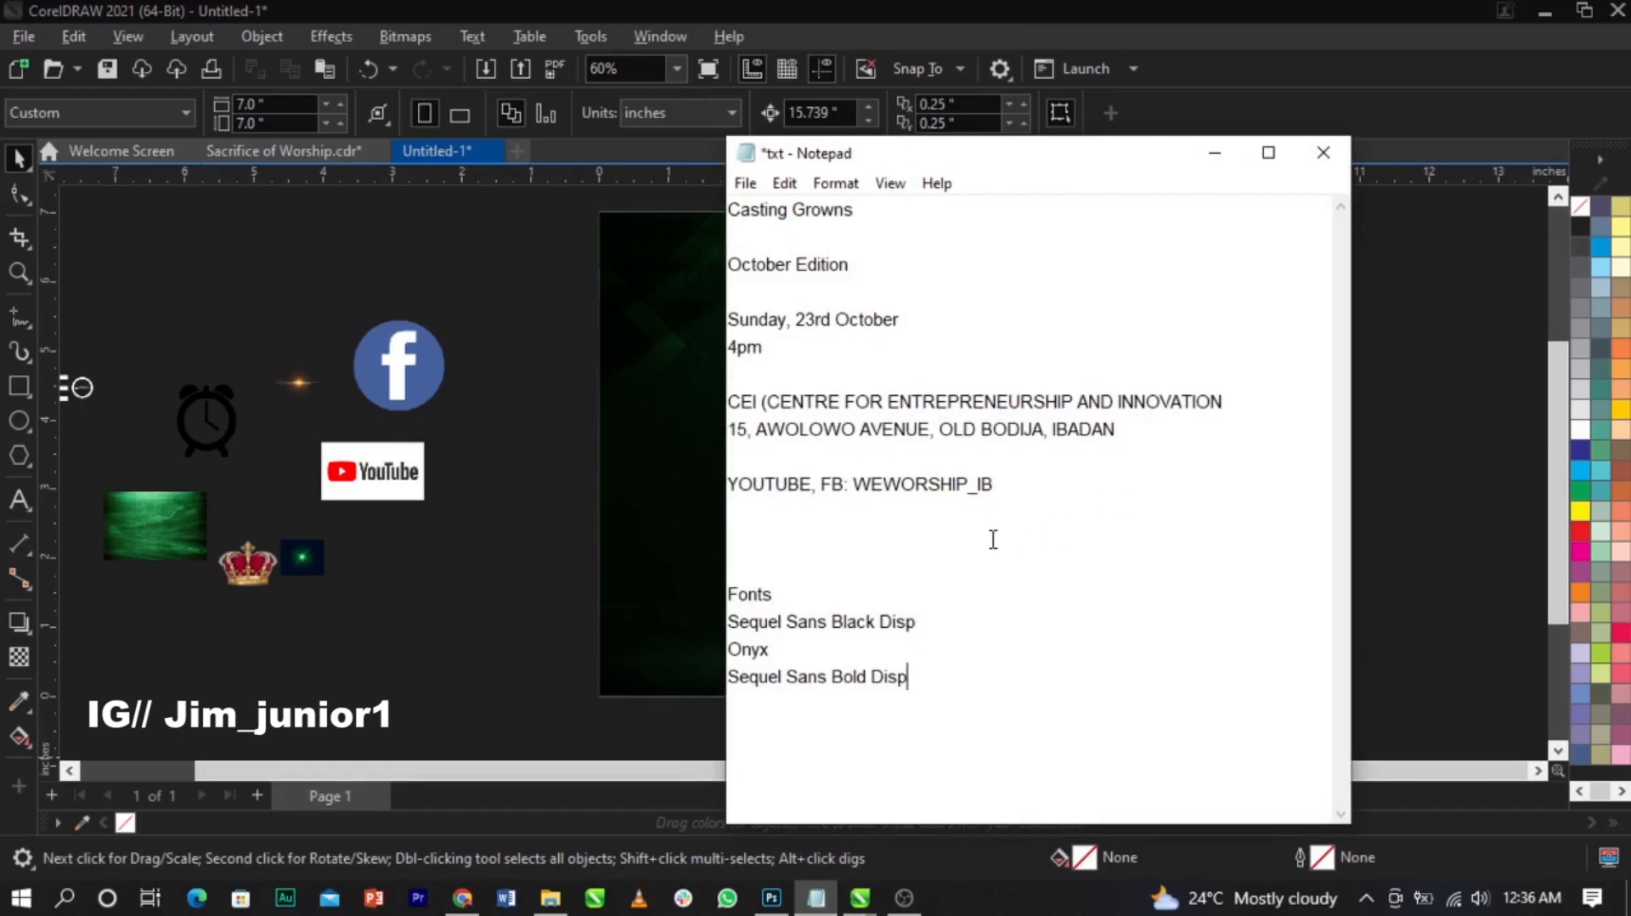
pyautogui.moveTo(732, 594); pyautogui.dragTo(917, 590)
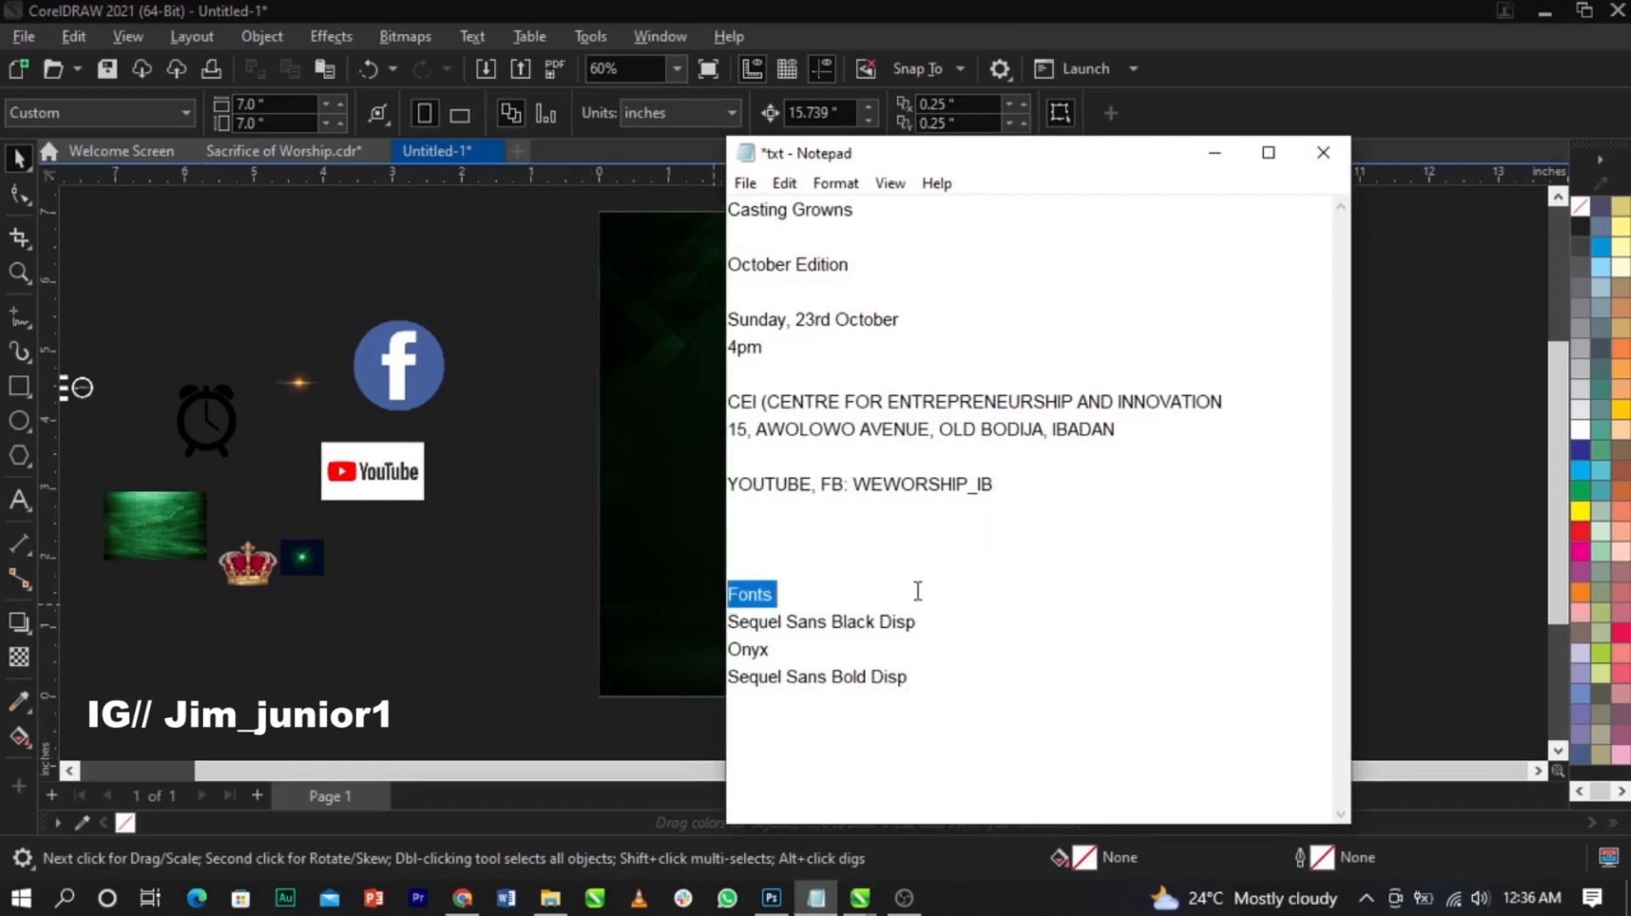
pyautogui.moveTo(732, 624)
pyautogui.mouseDown()
pyautogui.moveTo(964, 690)
pyautogui.moveTo(745, 615)
pyautogui.mouseUp()
pyautogui.click(964, 683)
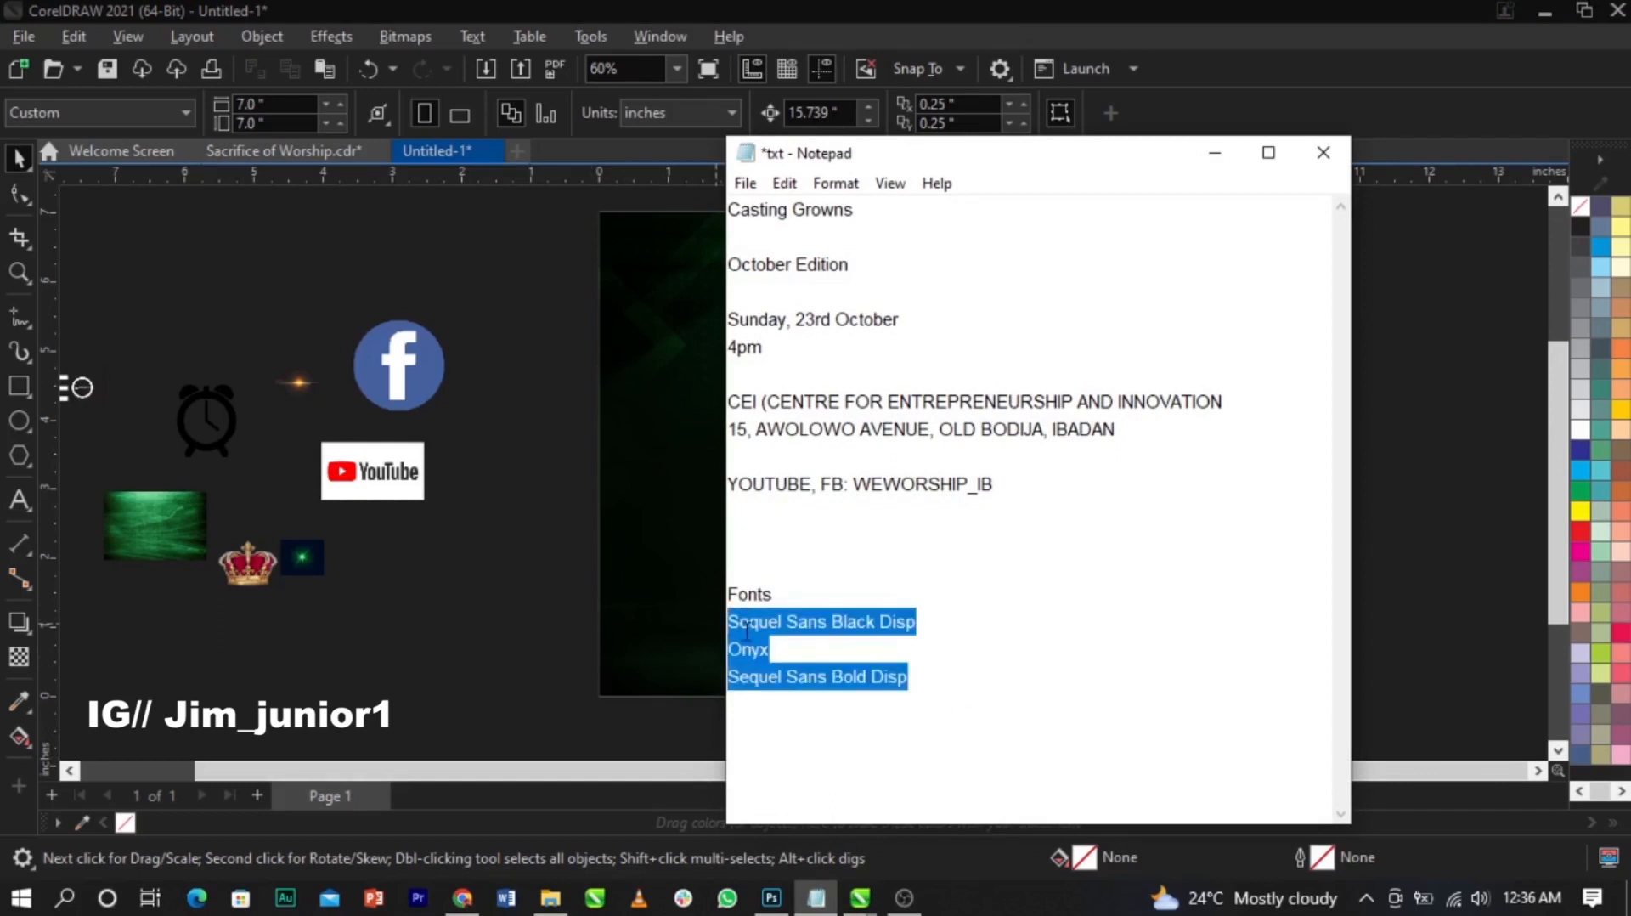
pyautogui.moveTo(1085, 513); pyautogui.dragTo(682, 202)
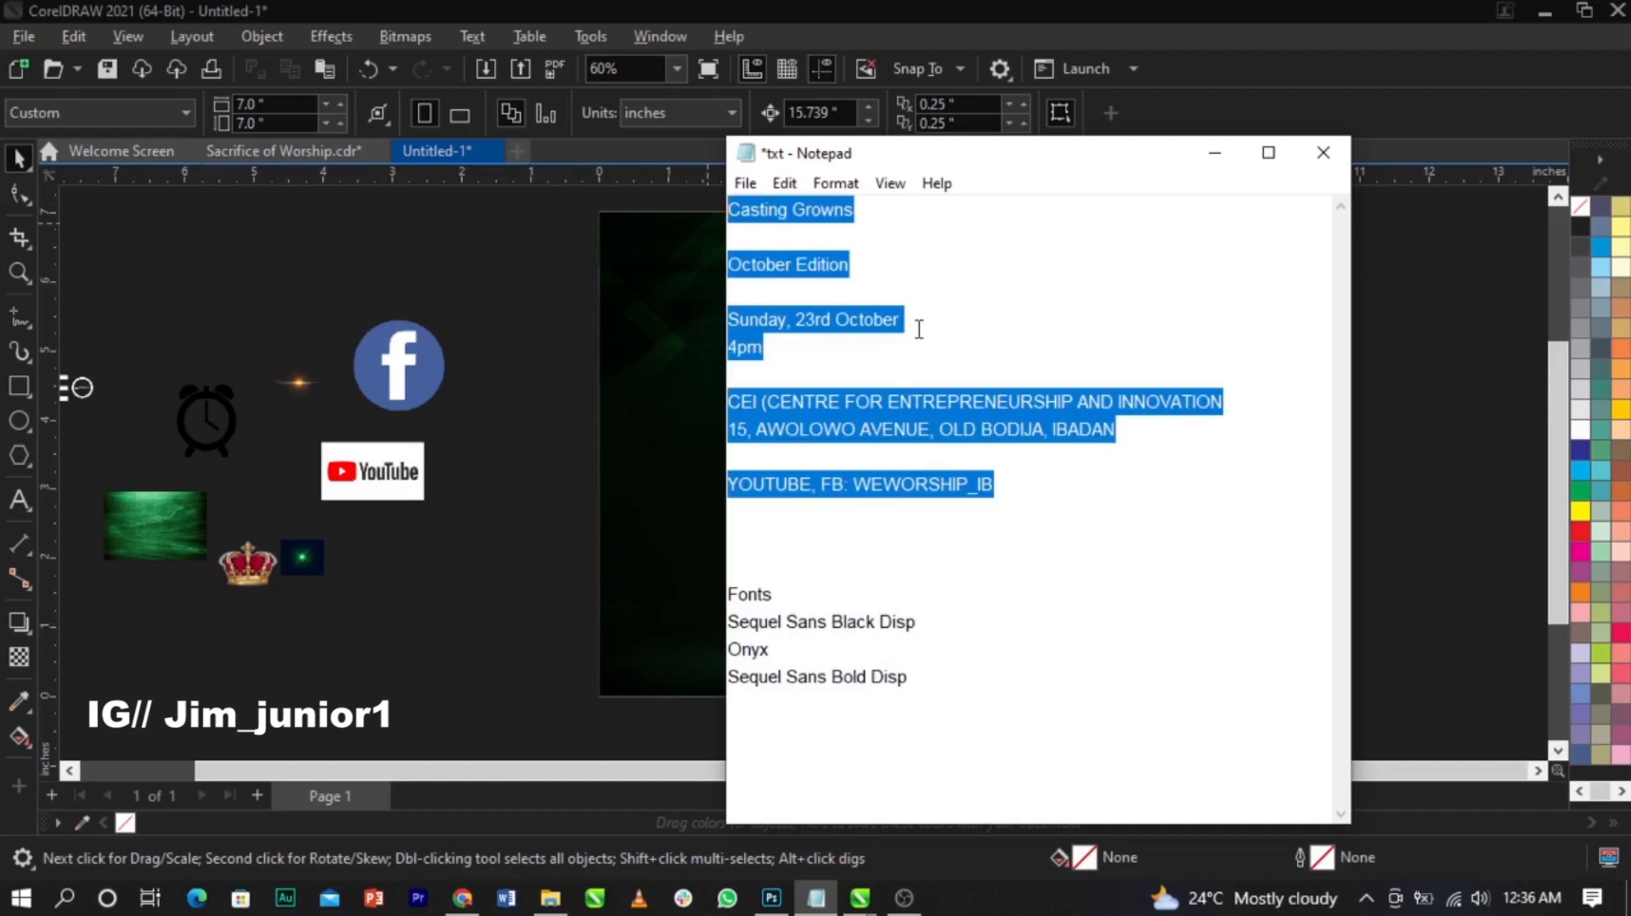
# Step: Switch back to CorelDRAW, paste the event details as artistic text beside the page and fill them white
pyautogui.click(441, 459)
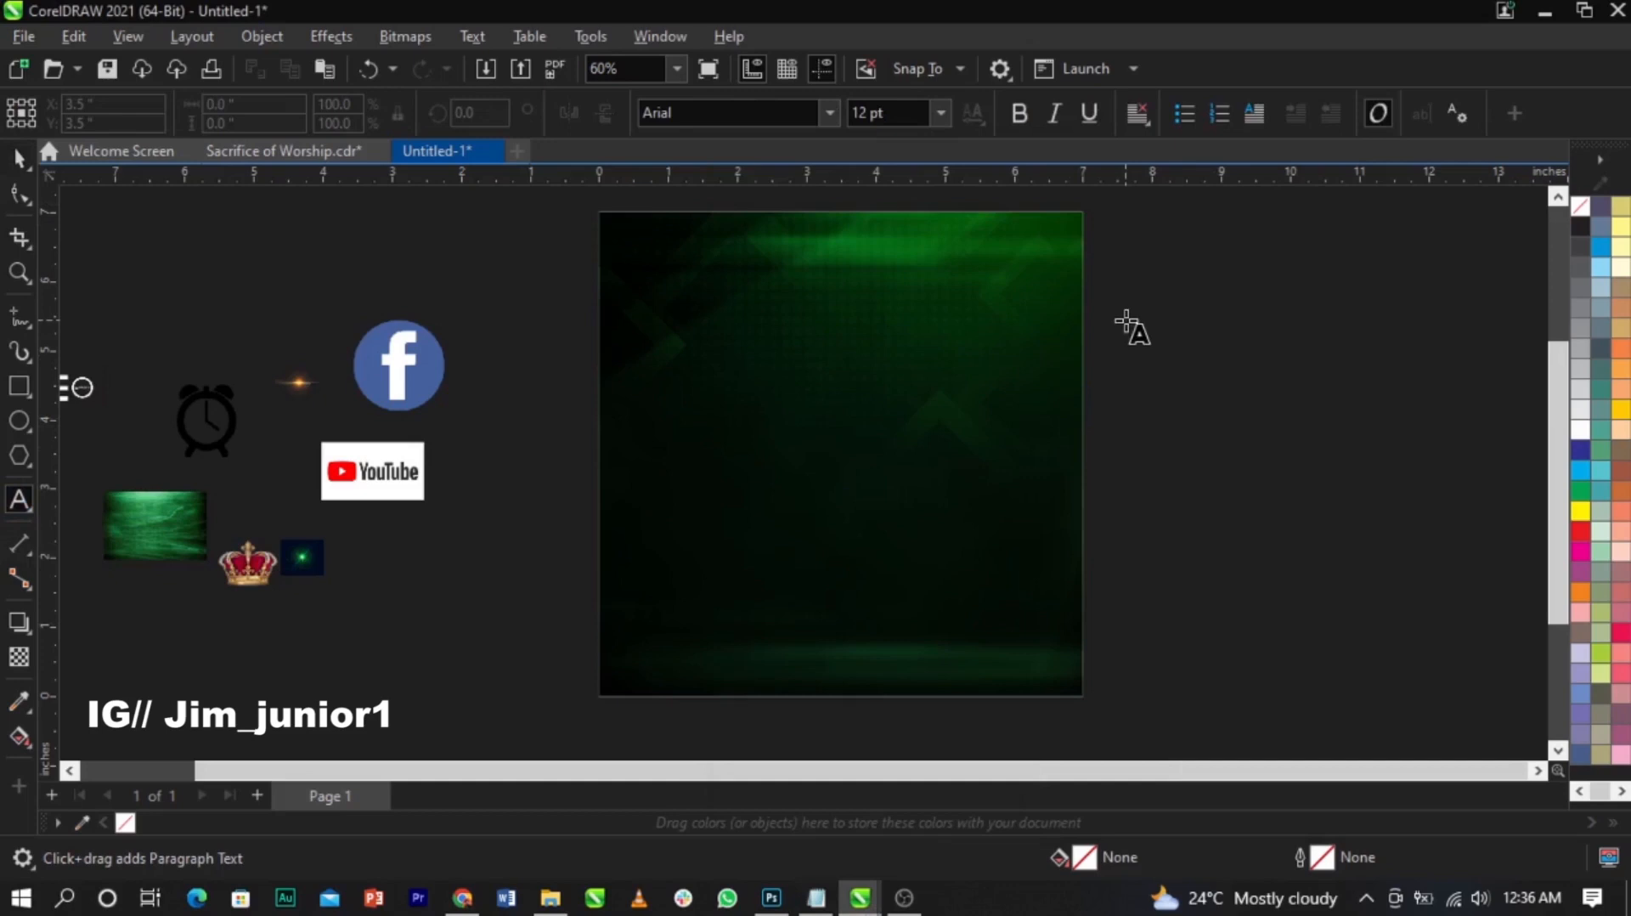
pyautogui.click(1125, 316)
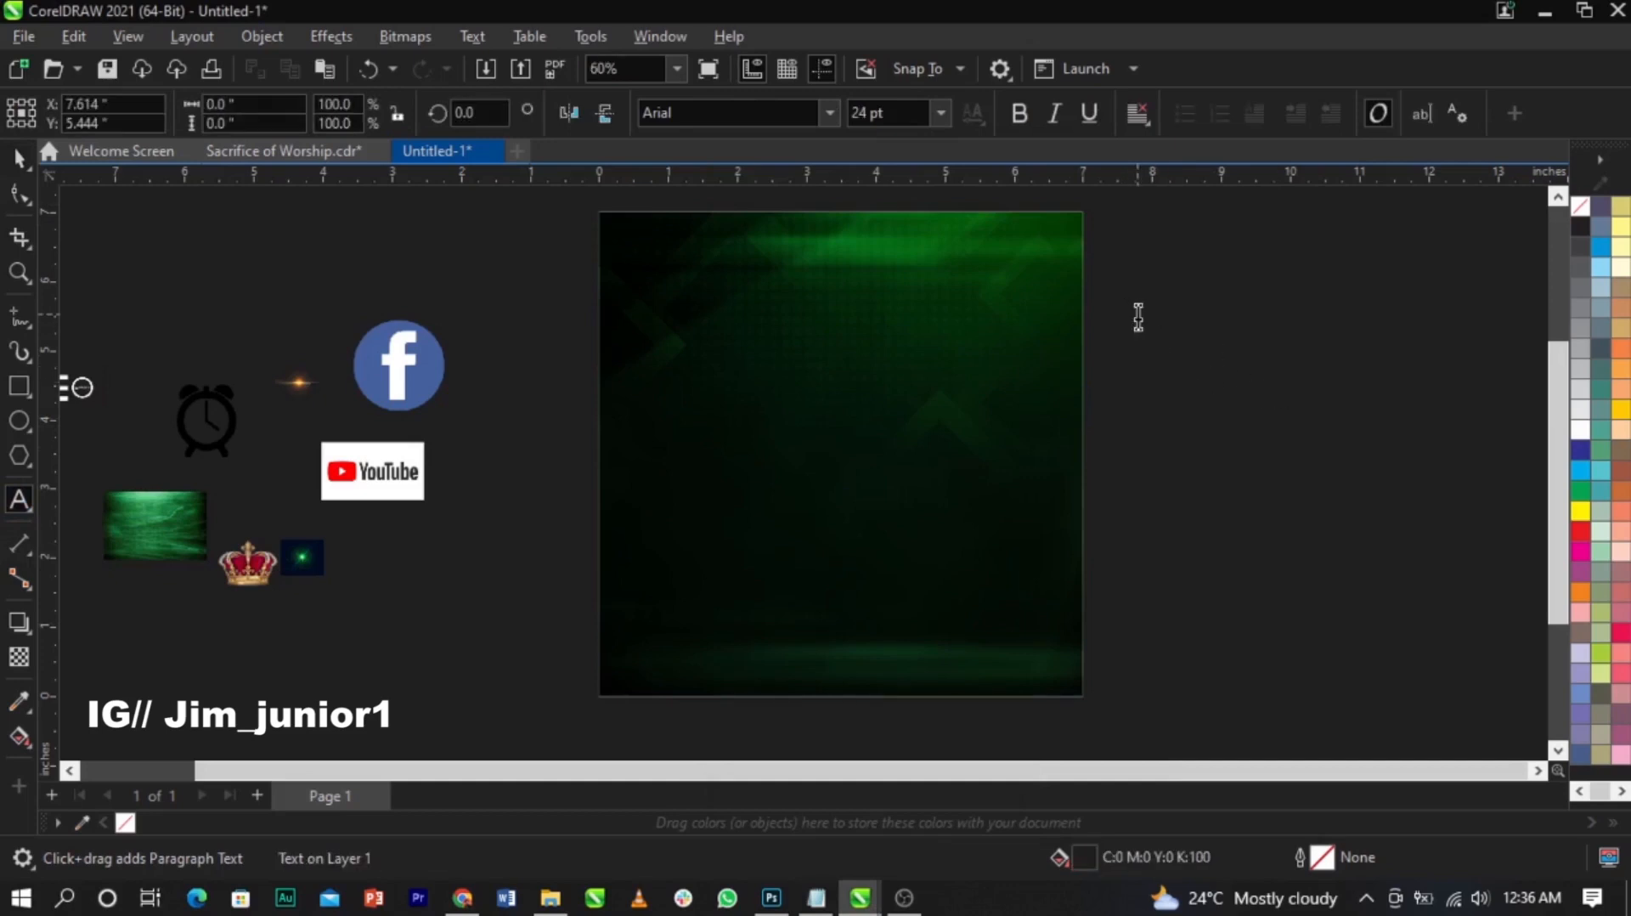
pyautogui.hotkey('ctrl', 'v')
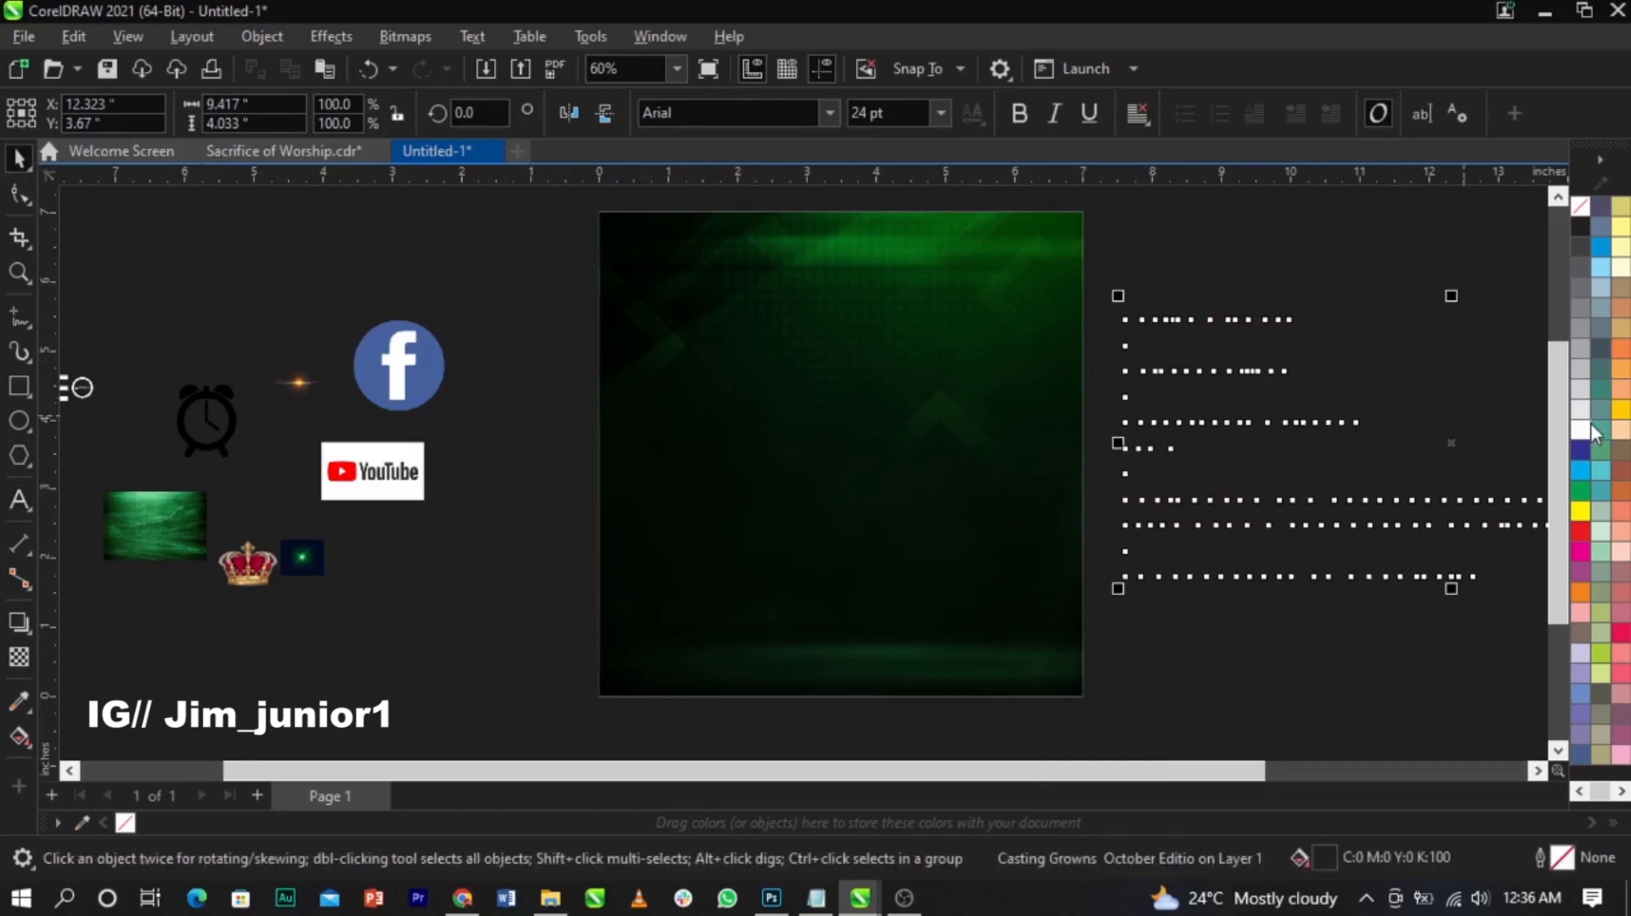
pyautogui.click(1581, 429)
# Step: Scale the event text down to about 15 pt and widen its line spacing
pyautogui.scroll(-2, 746, 484)
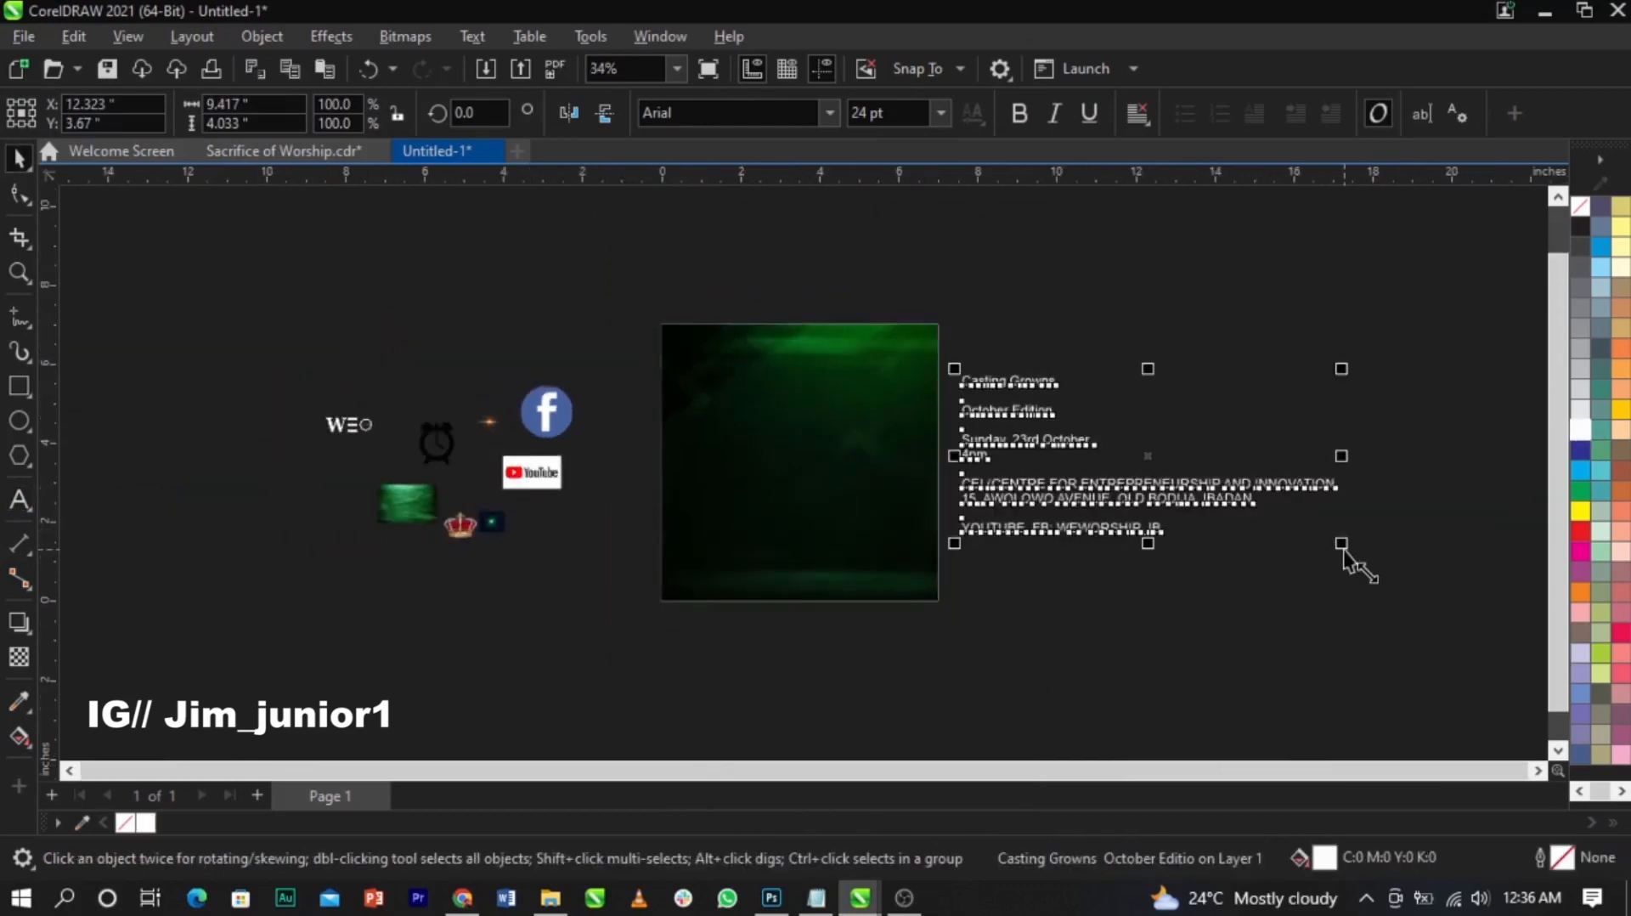
pyautogui.moveTo(1332, 548); pyautogui.dragTo(1207, 558)
pyautogui.scroll(2, 878, 477)
pyautogui.click(1360, 581)
pyautogui.click(1214, 472)
pyautogui.click(19, 193)
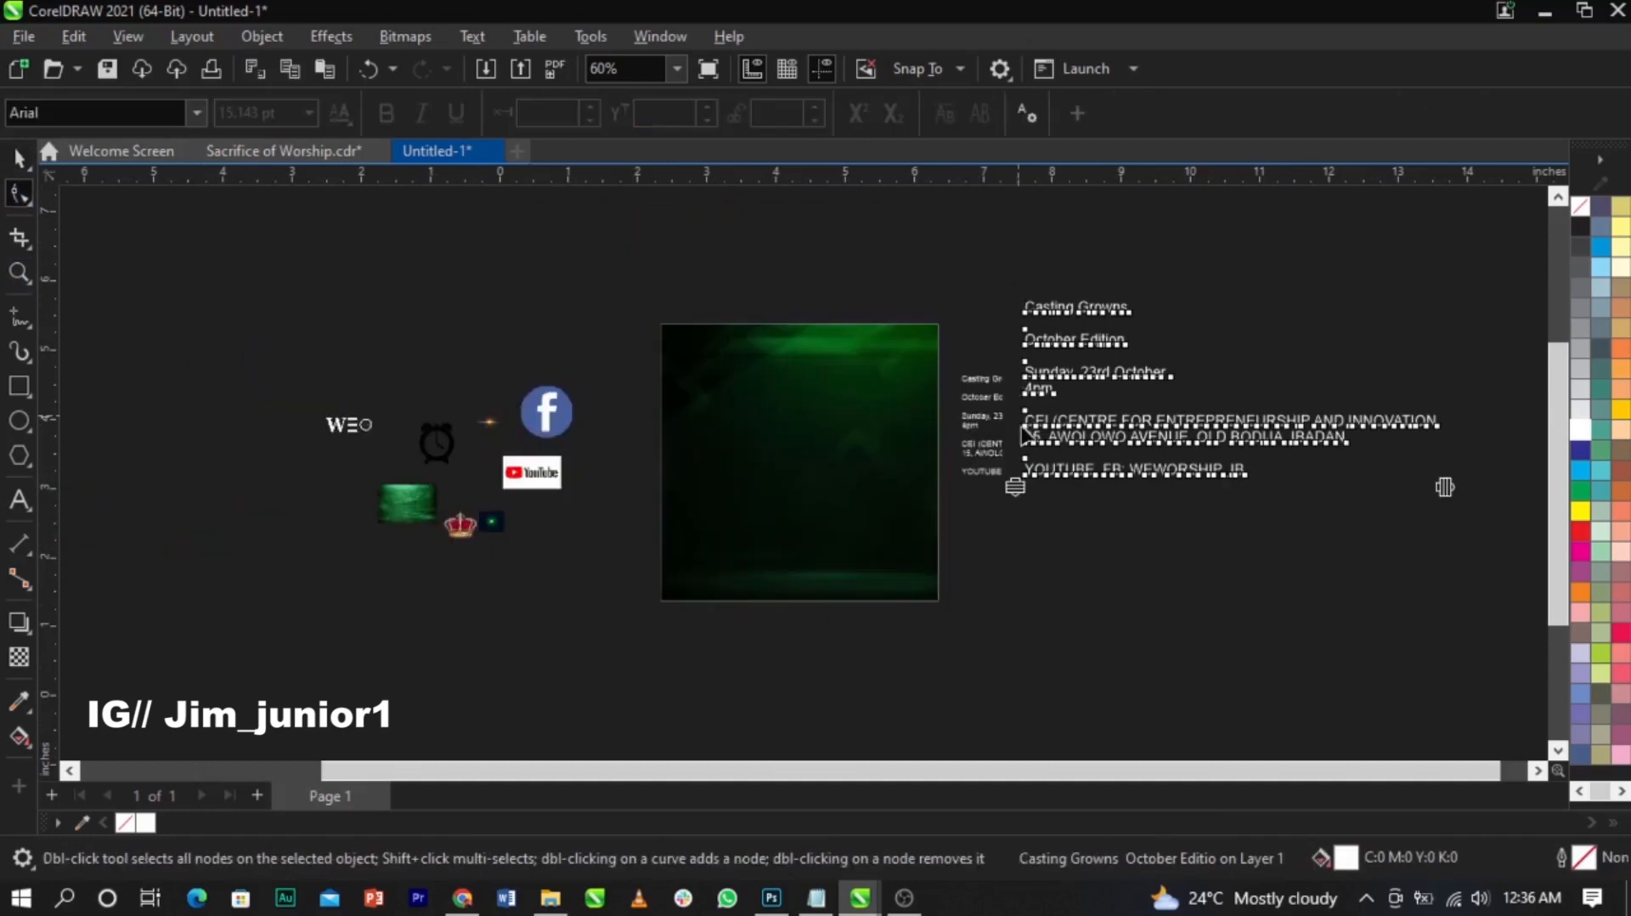
pyautogui.moveTo(1016, 488); pyautogui.dragTo(1019, 550)
pyautogui.press('space')
pyautogui.click(1107, 600)
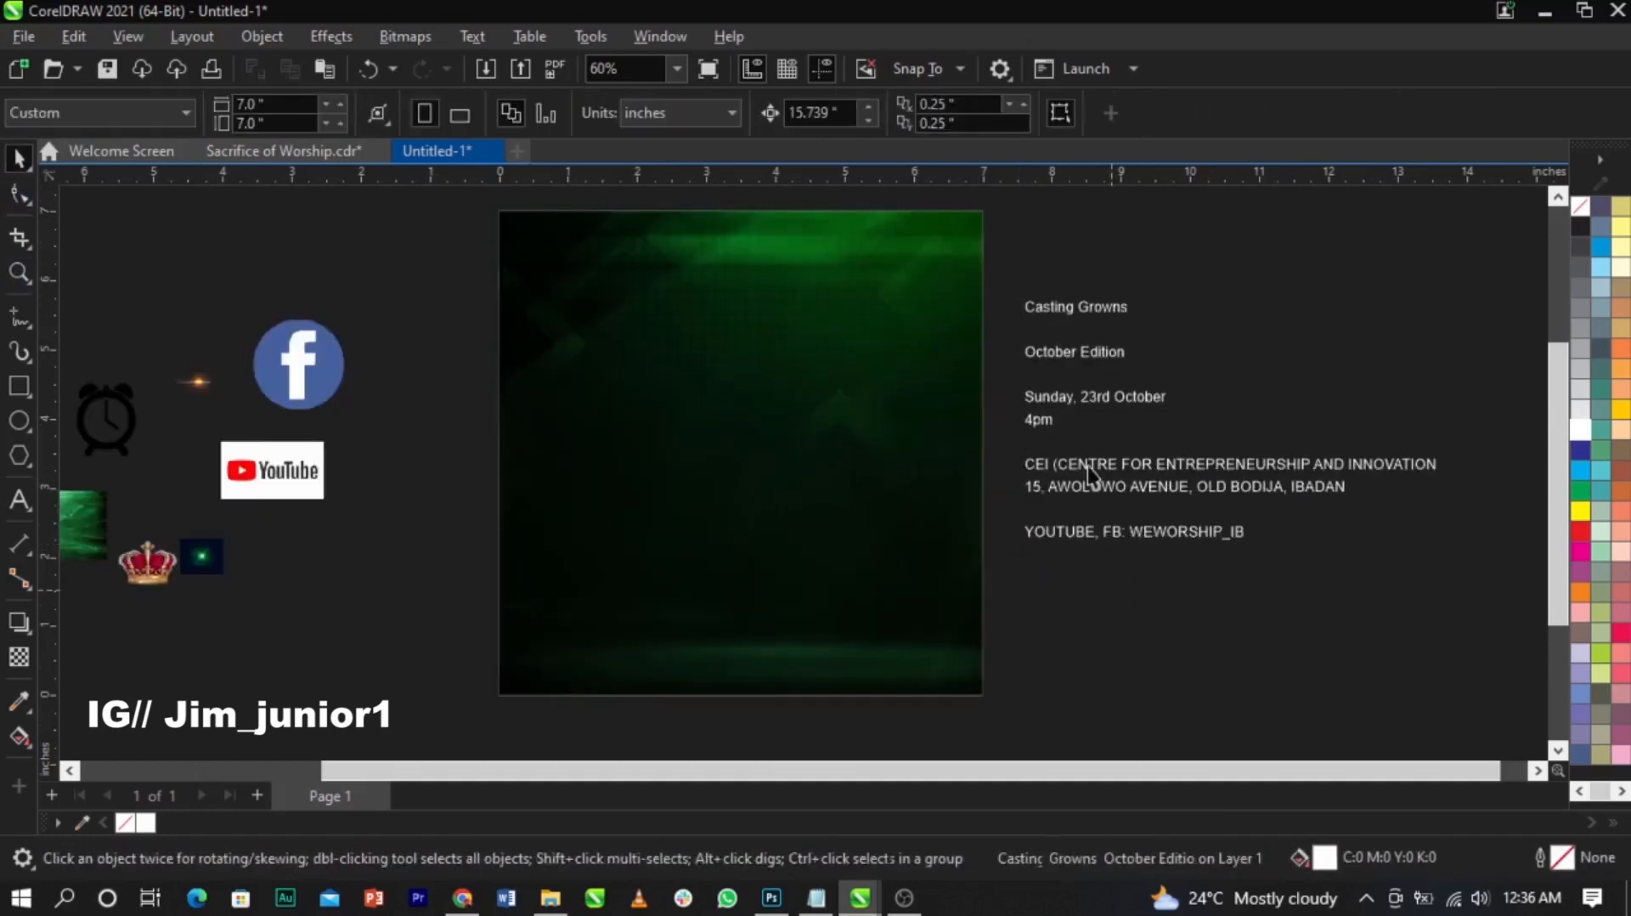
# Step: Place the WEO worship logo beneath the event text beside the page
pyautogui.scroll(-1, 1313, 368)
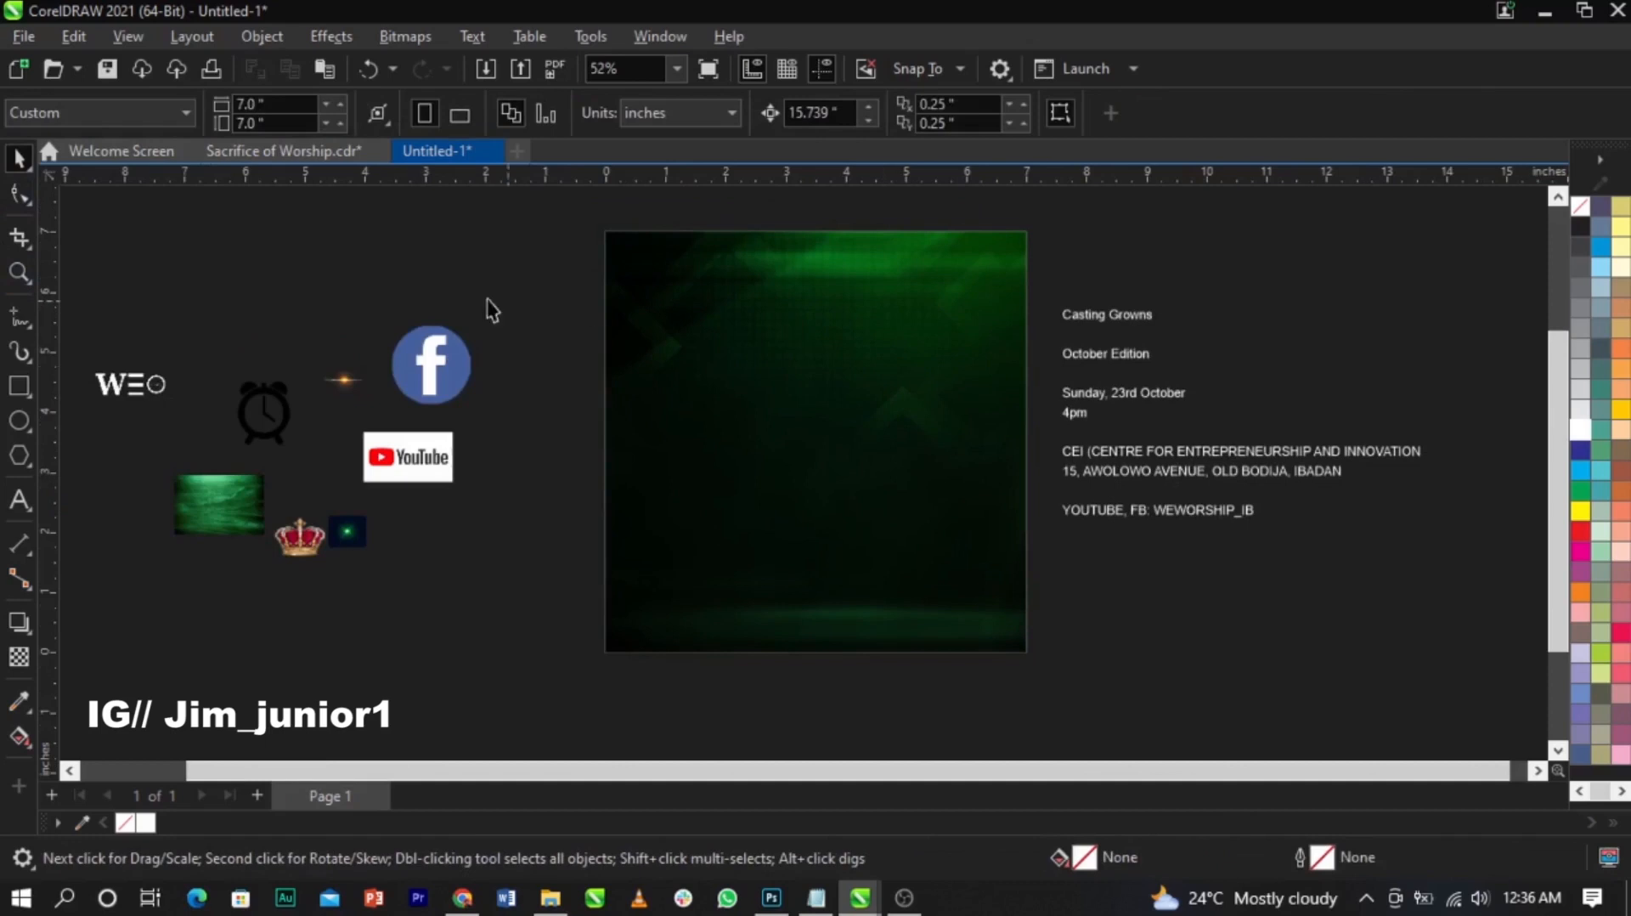
pyautogui.click(116, 386)
pyautogui.moveTo(116, 386); pyautogui.dragTo(1185, 555)
pyautogui.scroll(6, 865, 472)
pyautogui.scroll(-5, 860, 447)
pyautogui.press('F2')
pyautogui.moveTo(991, 507); pyautogui.dragTo(1362, 627)
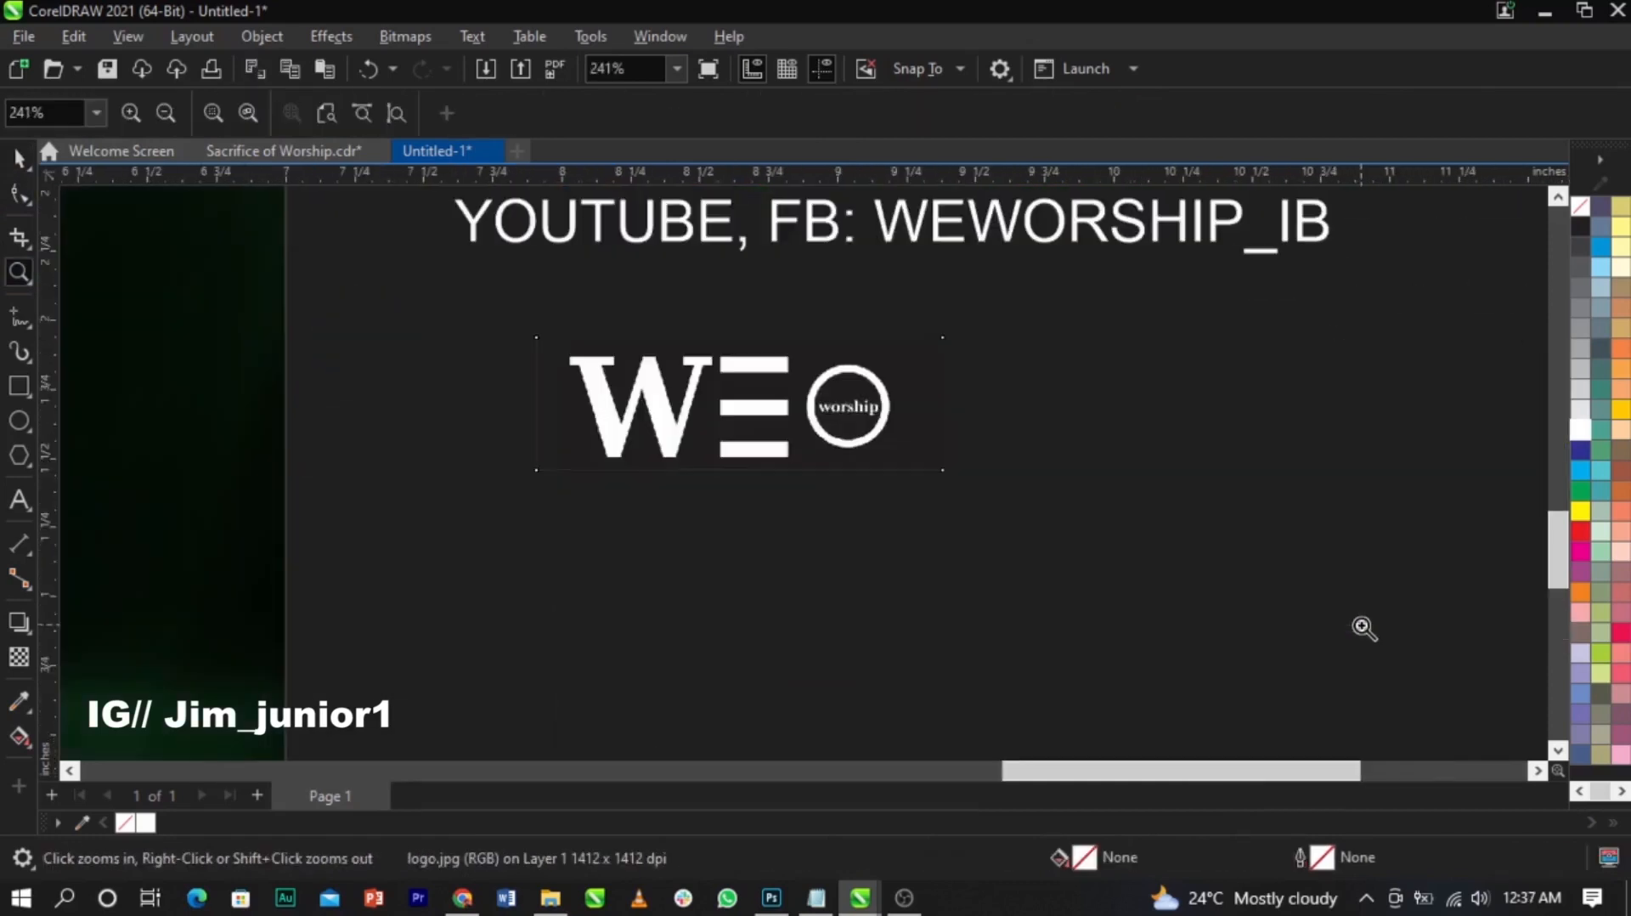
# Step: Enlarge the WEO worship logo to about 2.36 by 0.77 inches
pyautogui.moveTo(855, 454); pyautogui.dragTo(915, 480)
pyautogui.scroll(1, 896, 444)
pyautogui.moveTo(1025, 511); pyautogui.dragTo(1172, 619)
pyautogui.moveTo(971, 504); pyautogui.dragTo(1000, 501)
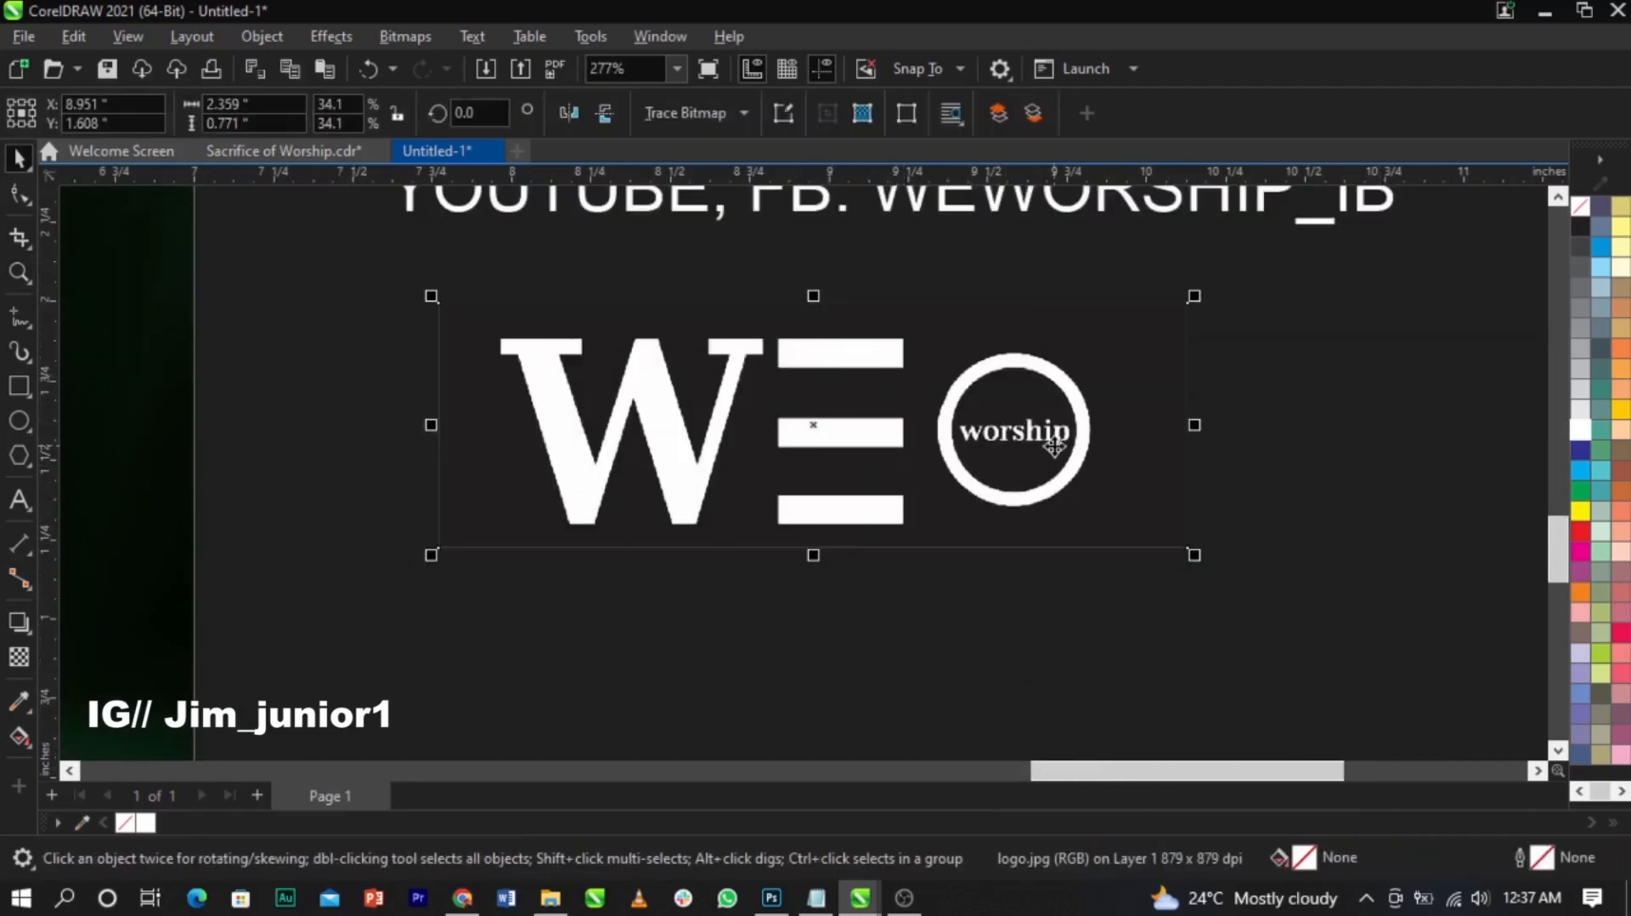
pyautogui.scroll(-5, 1055, 437)
pyautogui.scroll(3, 1058, 438)
pyautogui.scroll(7, 1057, 437)
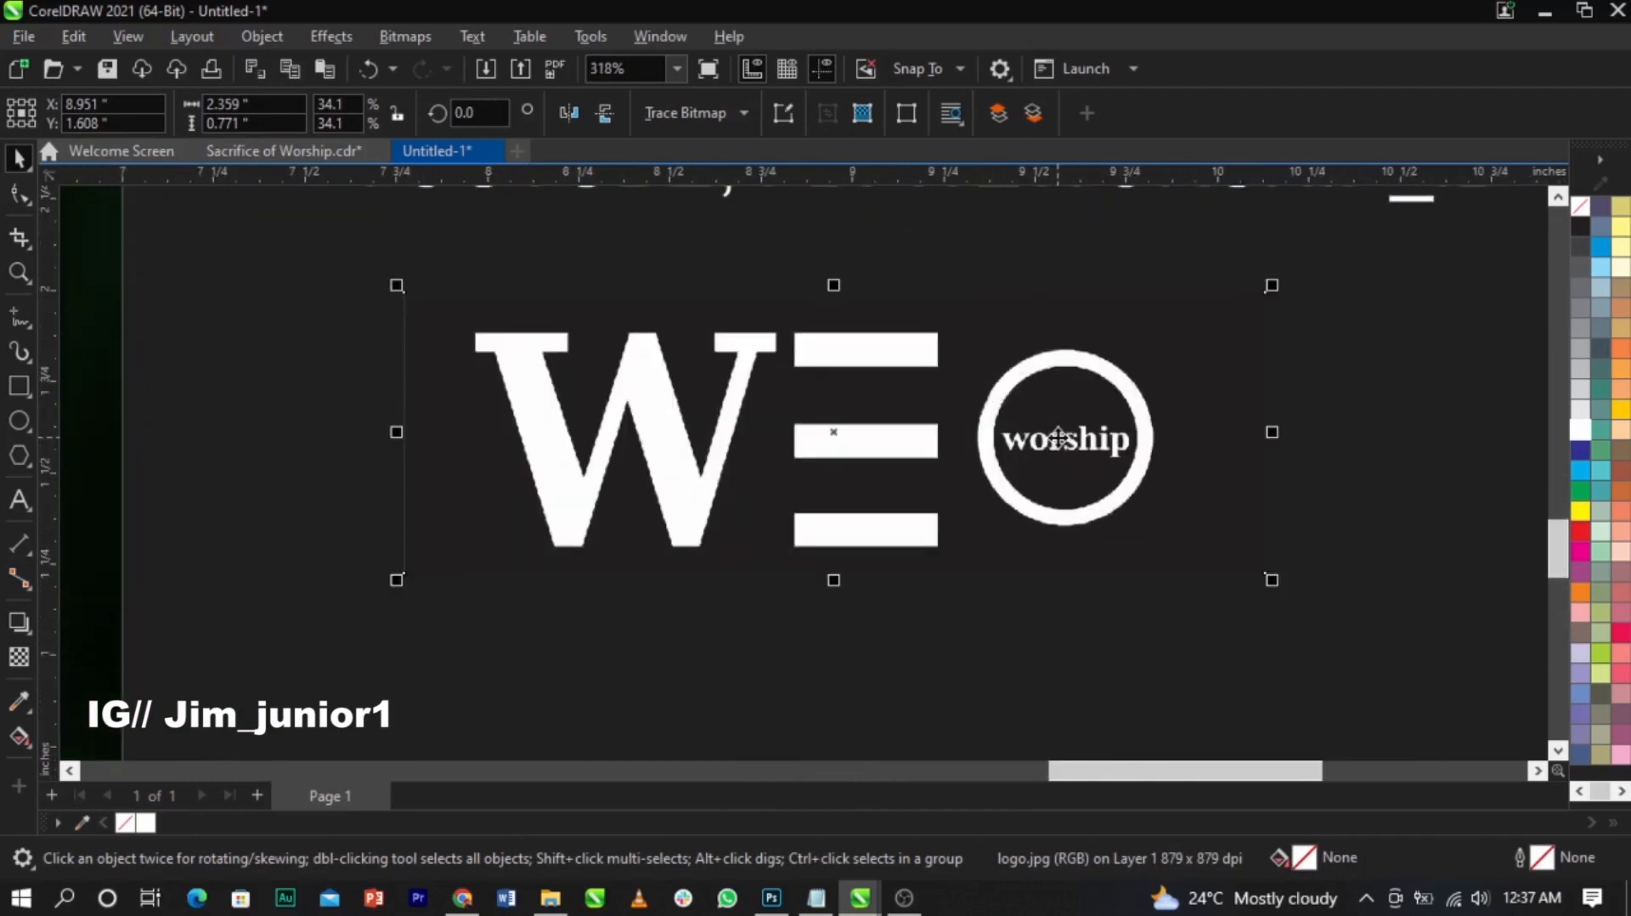
# Step: Enlarge the WEO worship logo beside the page to about 3.8 by 1.24 inches
pyautogui.scroll(-7, 1057, 438)
pyautogui.moveTo(1060, 439); pyautogui.dragTo(456, 361)
pyautogui.scroll(-1, 922, 413)
pyautogui.moveTo(703, 380)
pyautogui.mouseDown()
pyautogui.moveTo(1021, 458)
pyautogui.moveTo(1138, 563)
pyautogui.mouseUp()
pyautogui.scroll(10, 1023, 463)
pyautogui.moveTo(972, 471)
pyautogui.mouseDown()
pyautogui.moveTo(1113, 517)
pyautogui.moveTo(945, 460)
pyautogui.mouseUp()
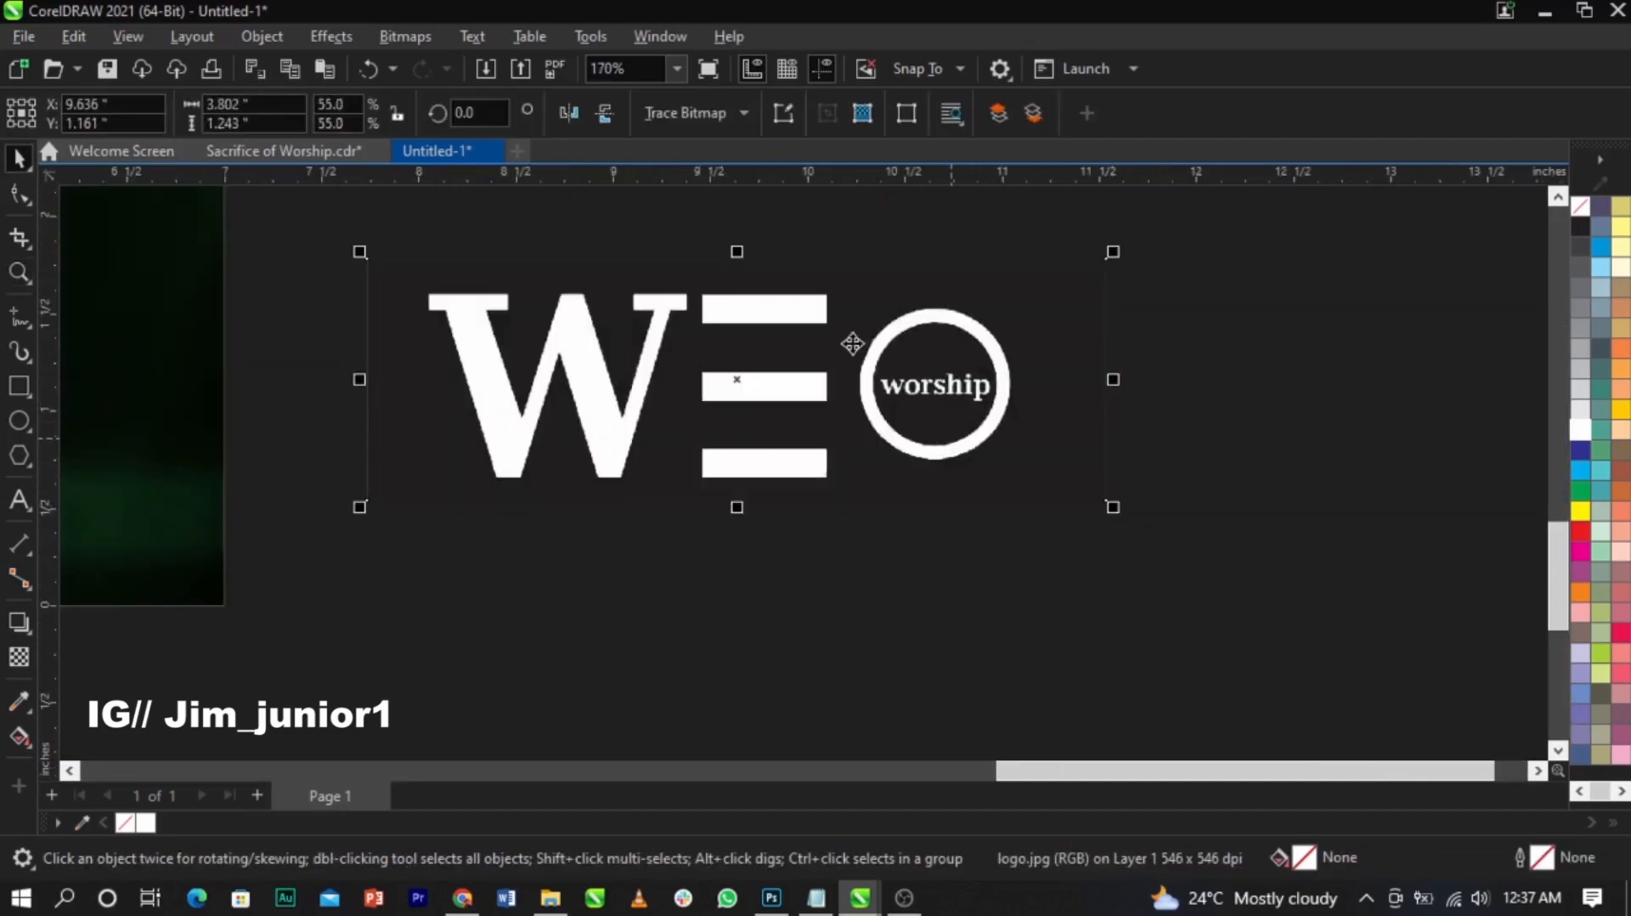
# Step: Start converting the logo bitmap to 1-bit black and white, compare the Ordered method and return to Line Art
pyautogui.click(395, 29)
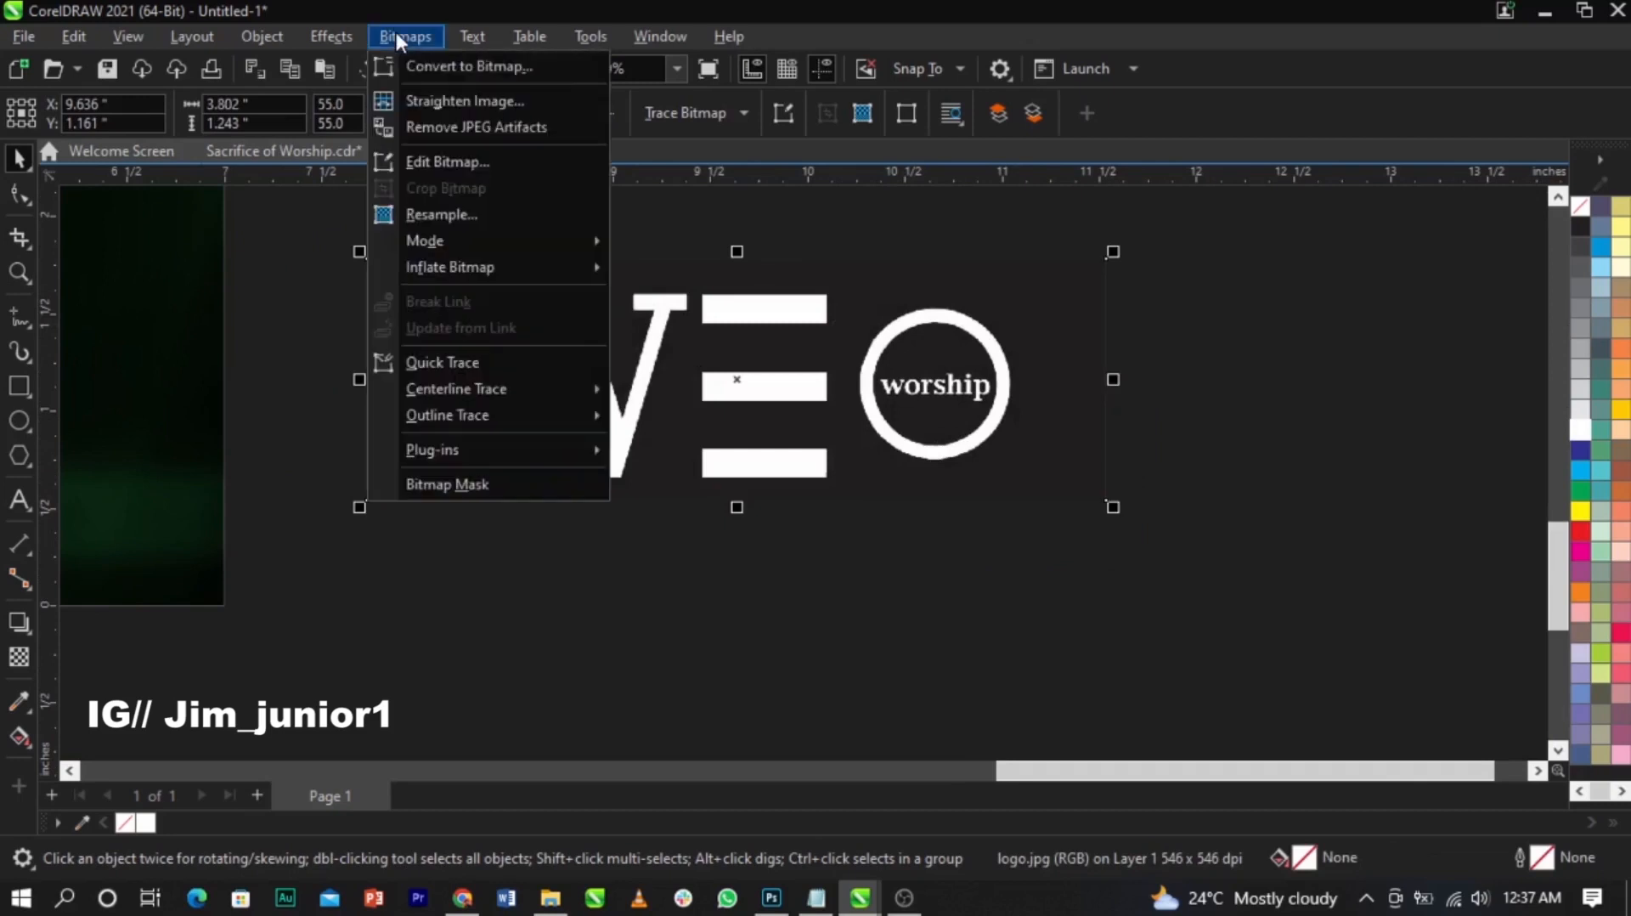
pyautogui.moveTo(460, 248)
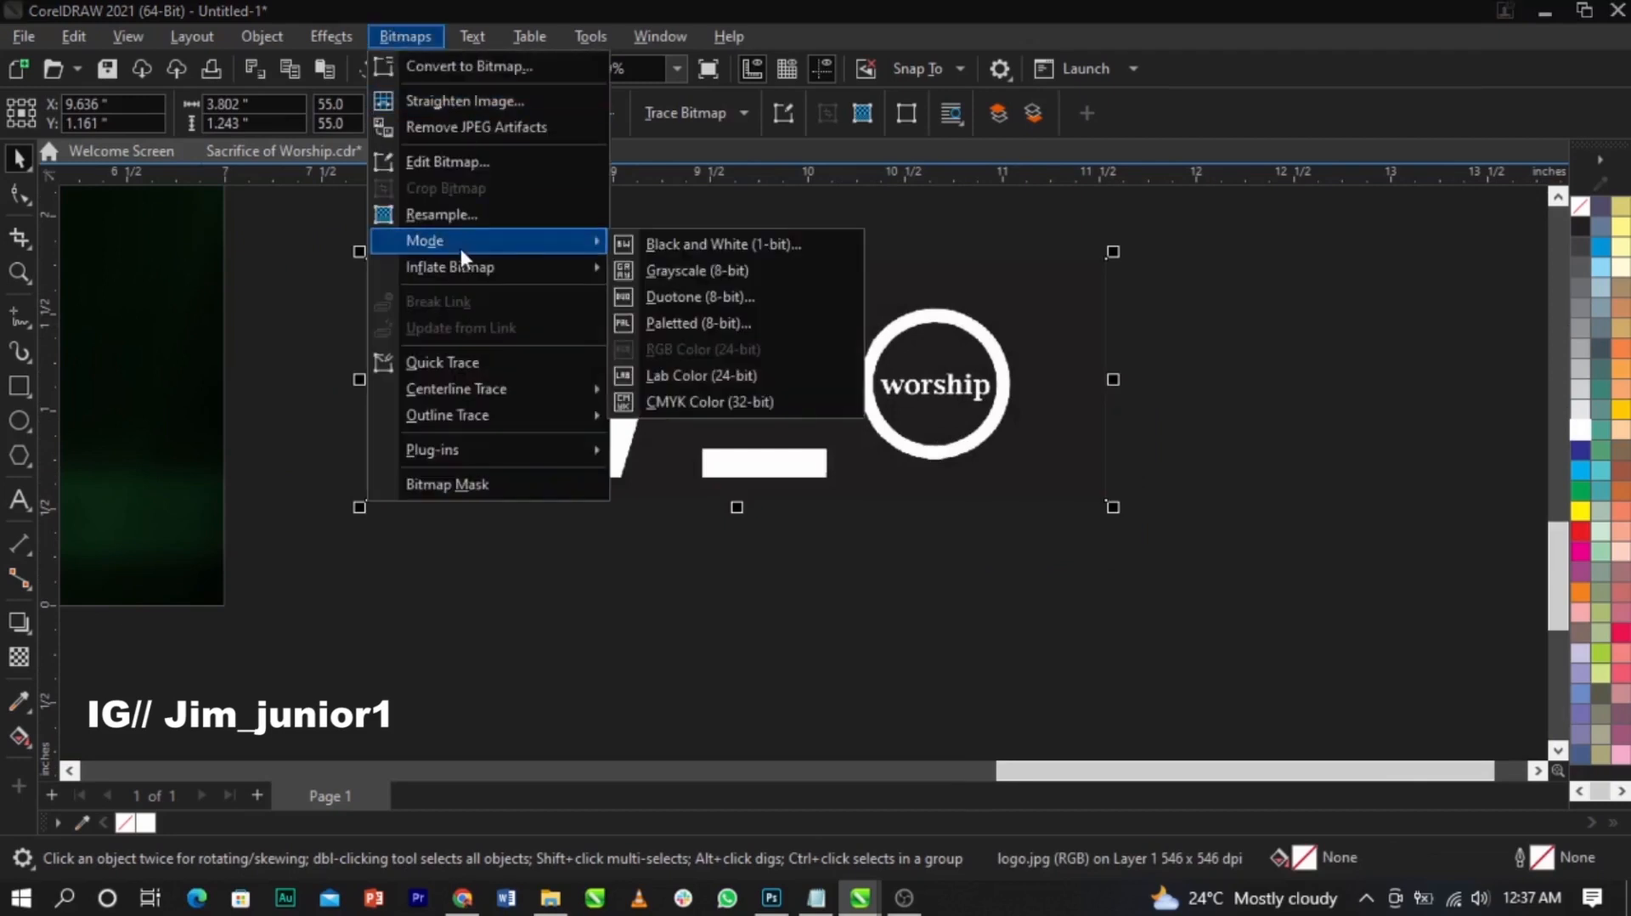
pyautogui.click(700, 245)
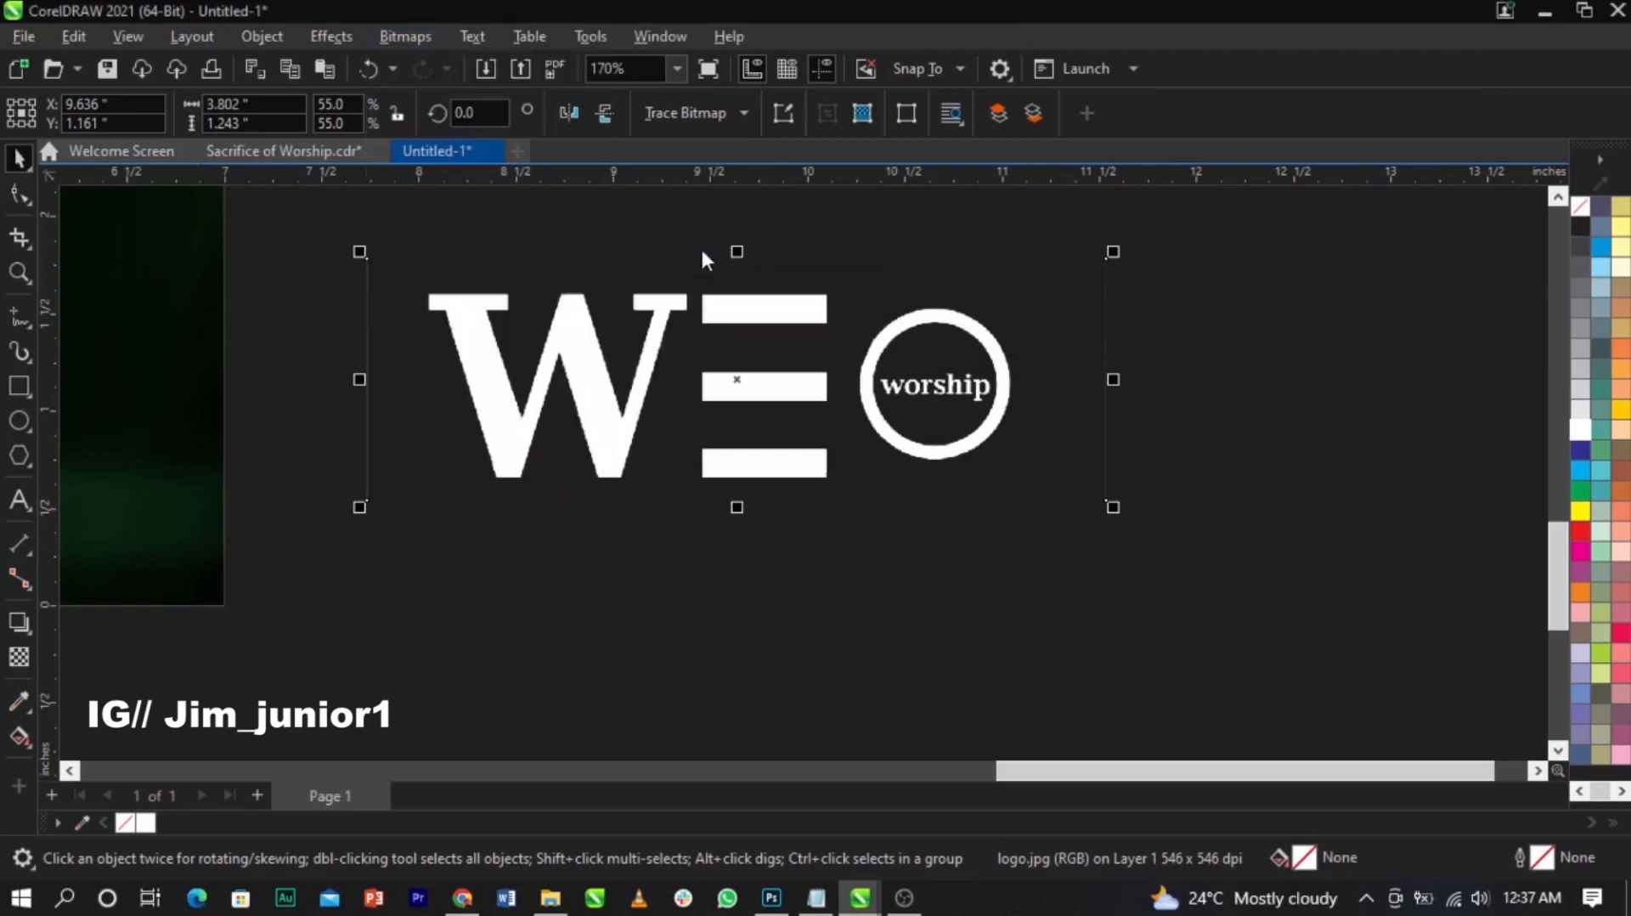
pyautogui.moveTo(707, 154); pyautogui.dragTo(929, 124)
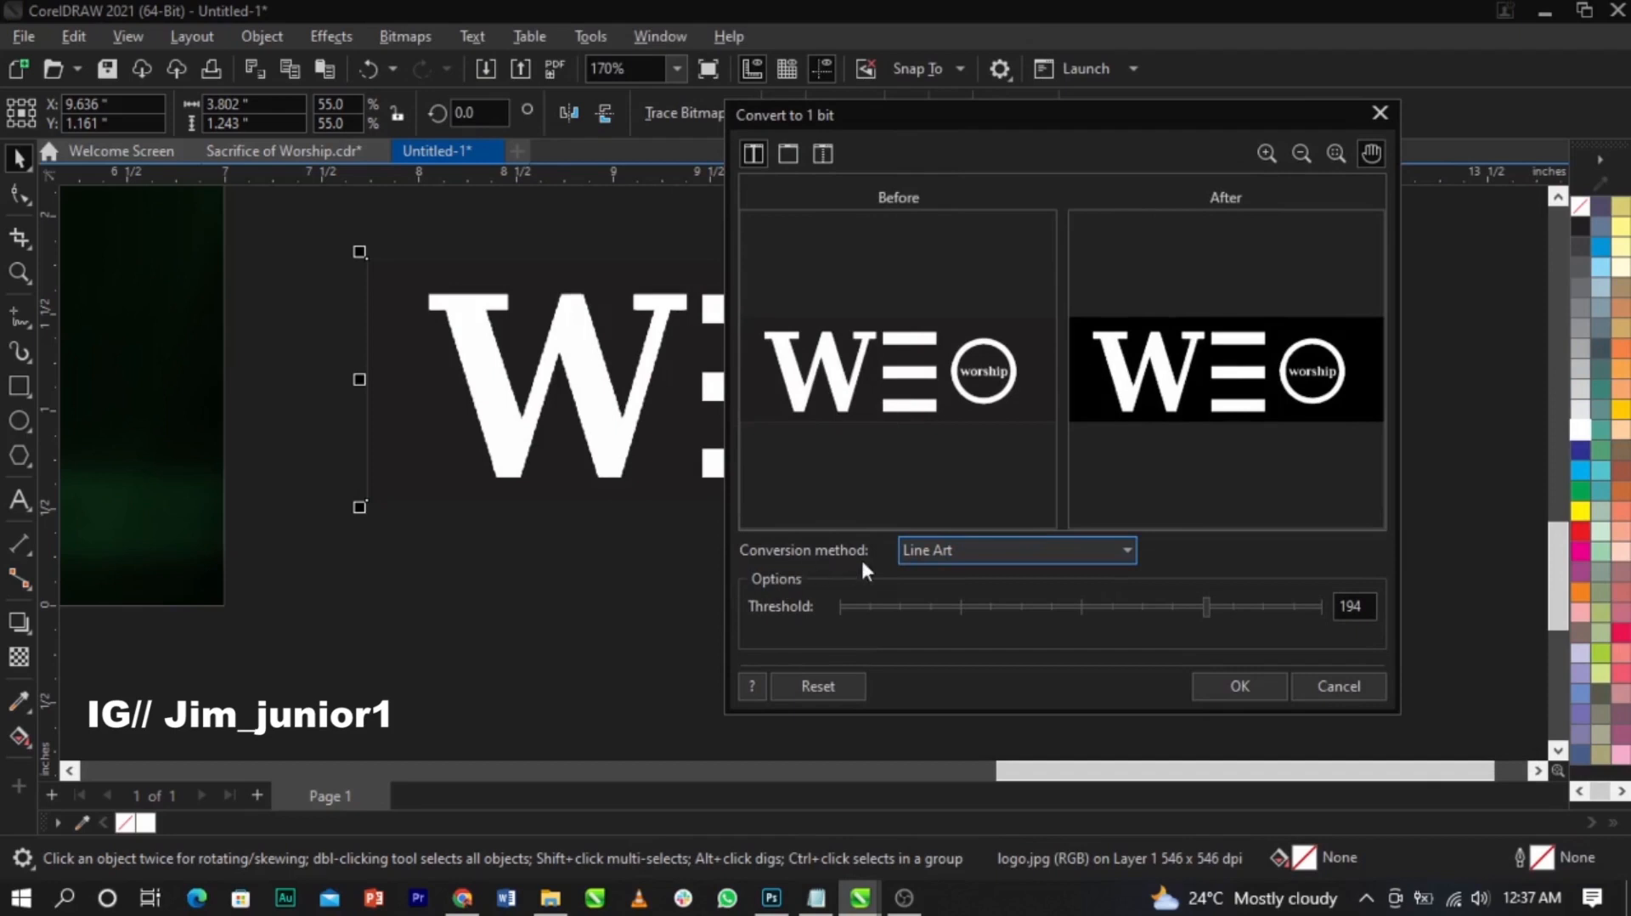
pyautogui.click(944, 571)
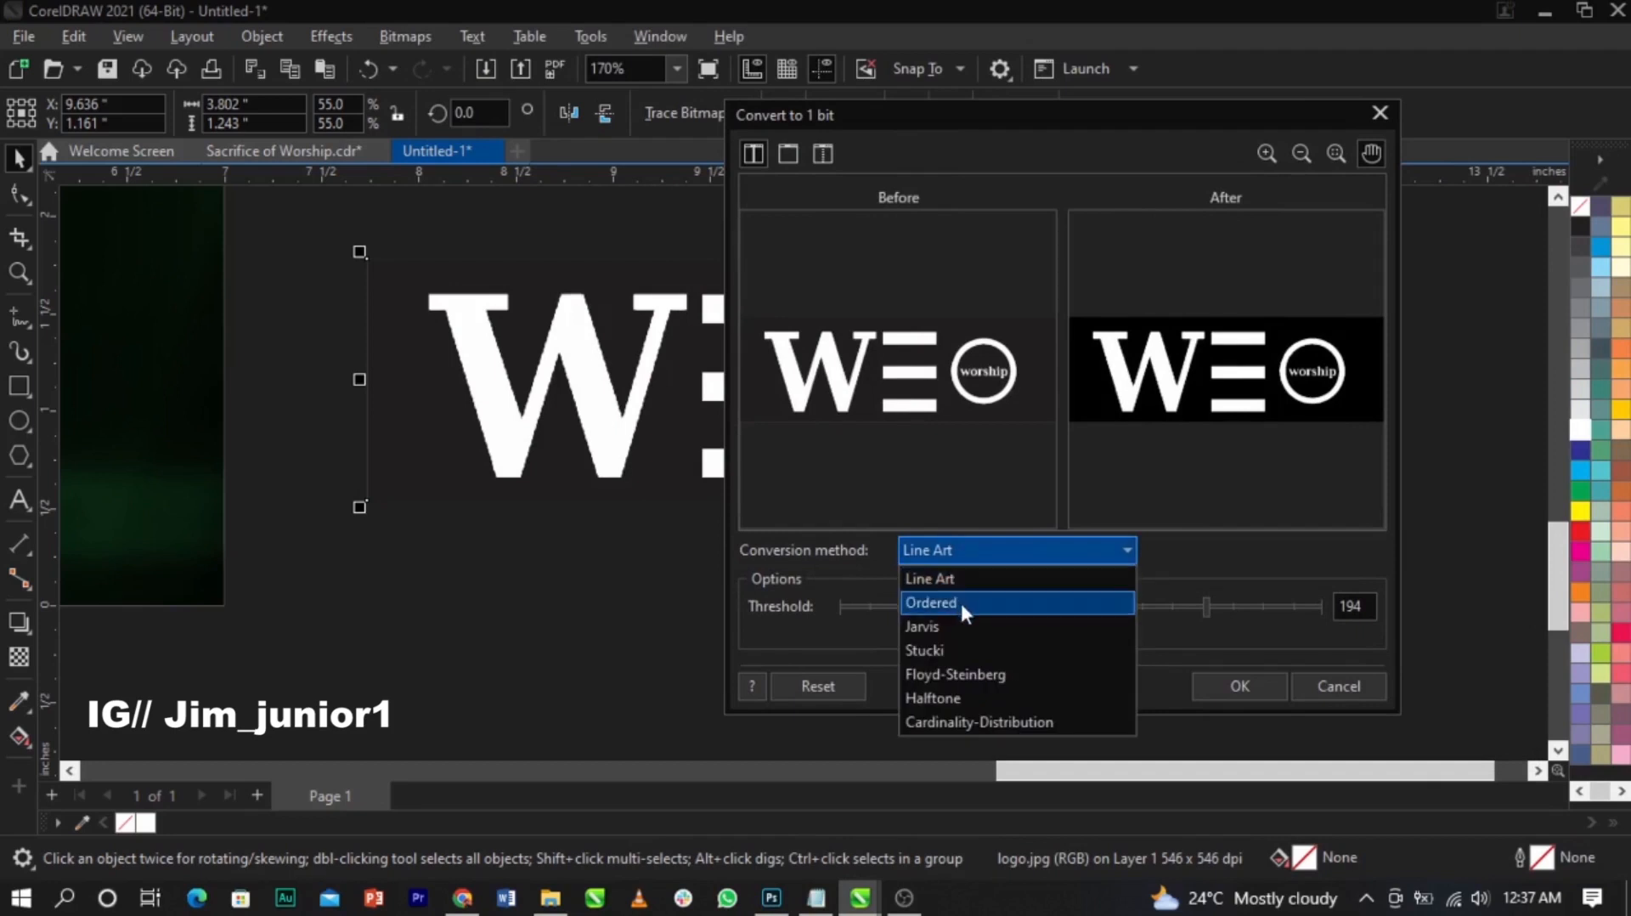
pyautogui.click(960, 601)
pyautogui.click(962, 560)
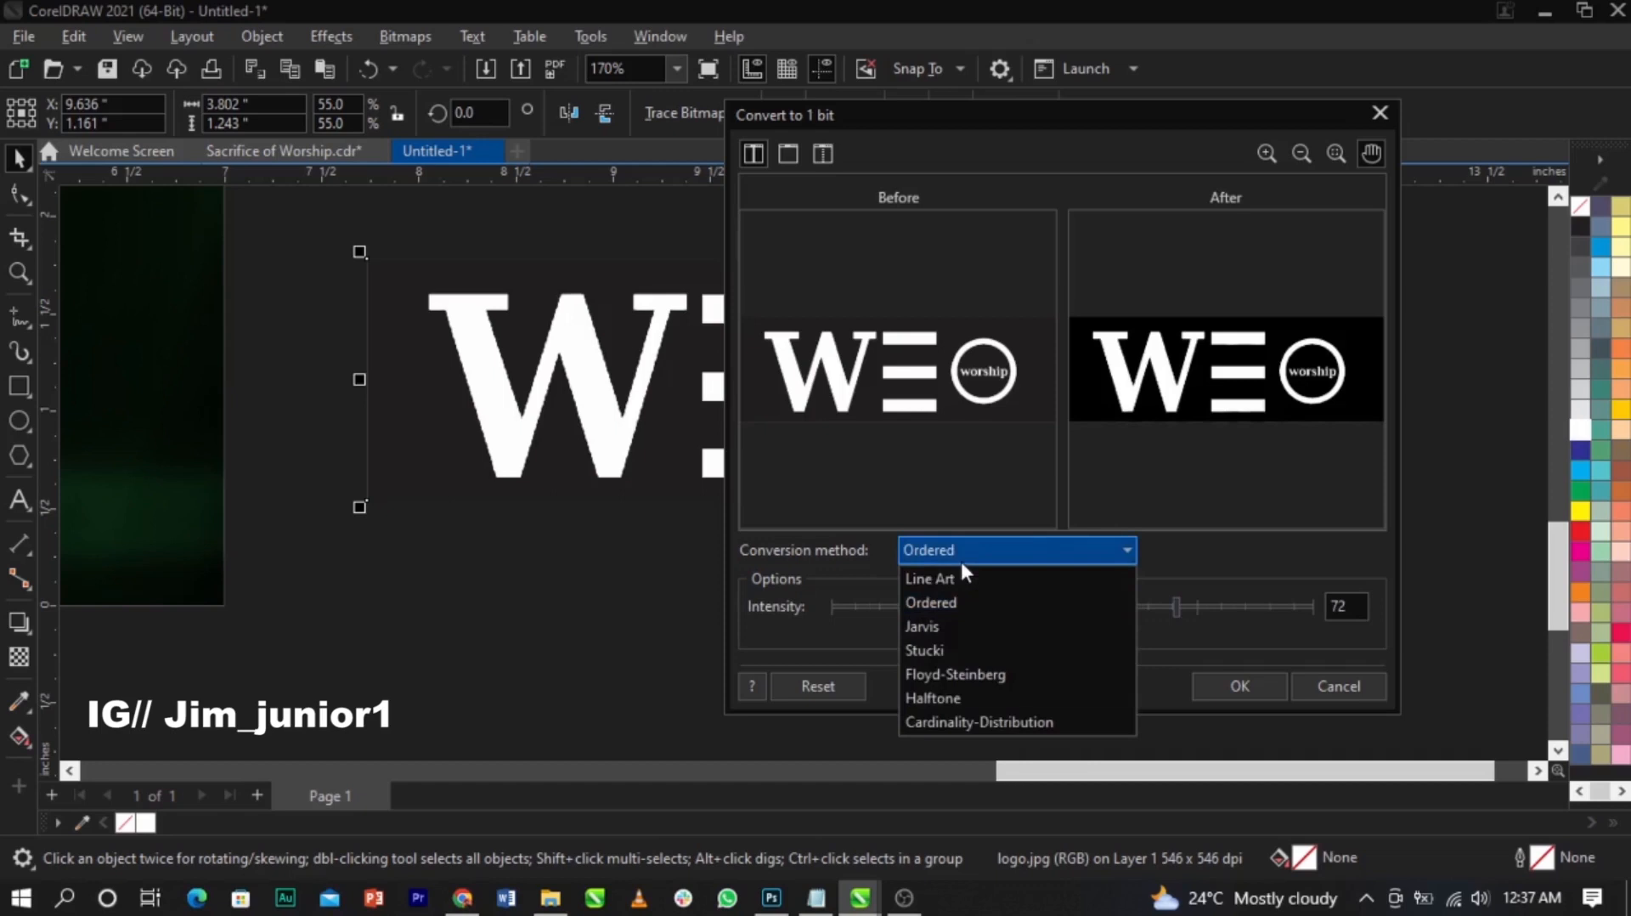
pyautogui.click(962, 578)
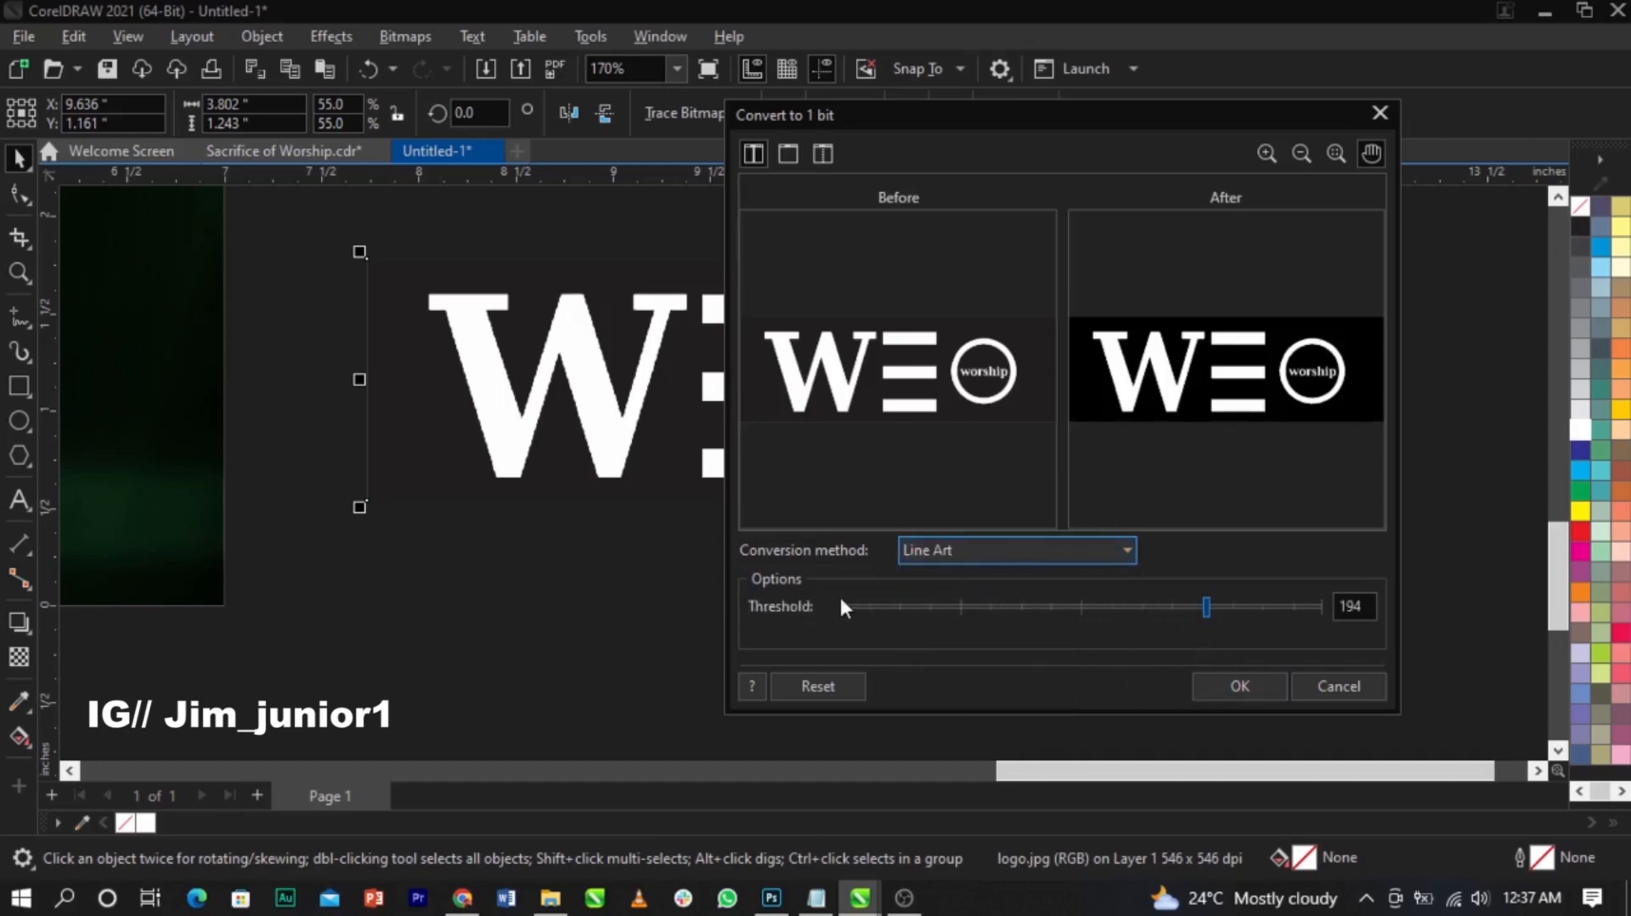
# Step: Set the line art threshold to 110 and apply the 1-bit conversion to the logo
pyautogui.click(868, 606)
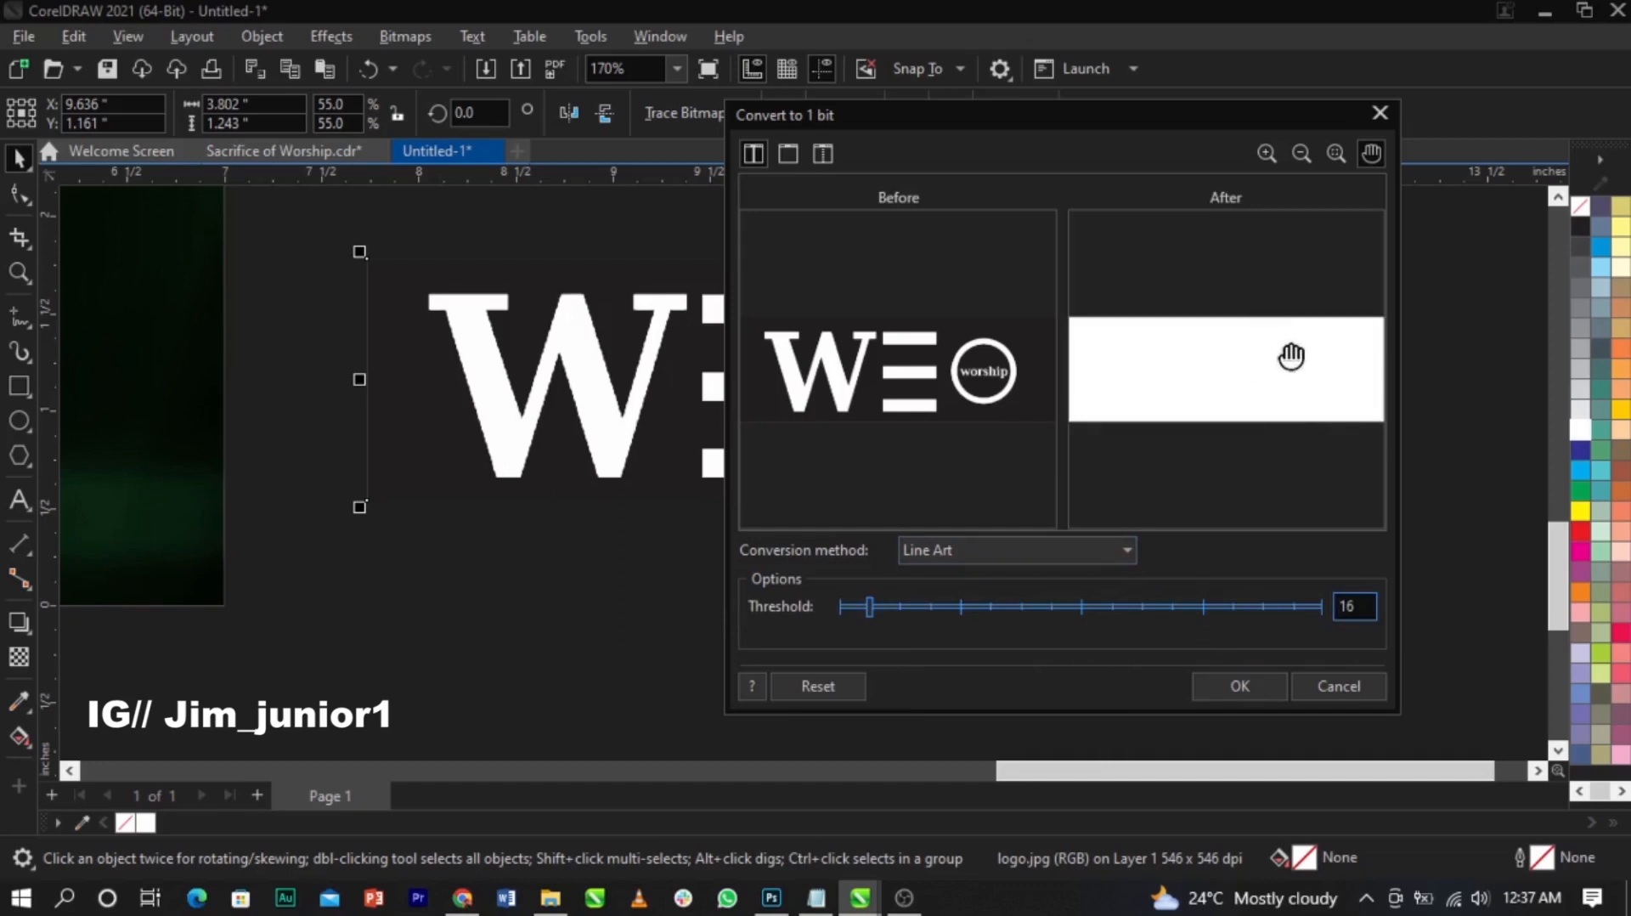
pyautogui.click(951, 608)
pyautogui.moveTo(953, 608)
pyautogui.mouseDown()
pyautogui.moveTo(1015, 610)
pyautogui.moveTo(937, 607)
pyautogui.mouseUp()
pyautogui.moveTo(1151, 610); pyautogui.dragTo(1064, 613)
pyautogui.click(1048, 606)
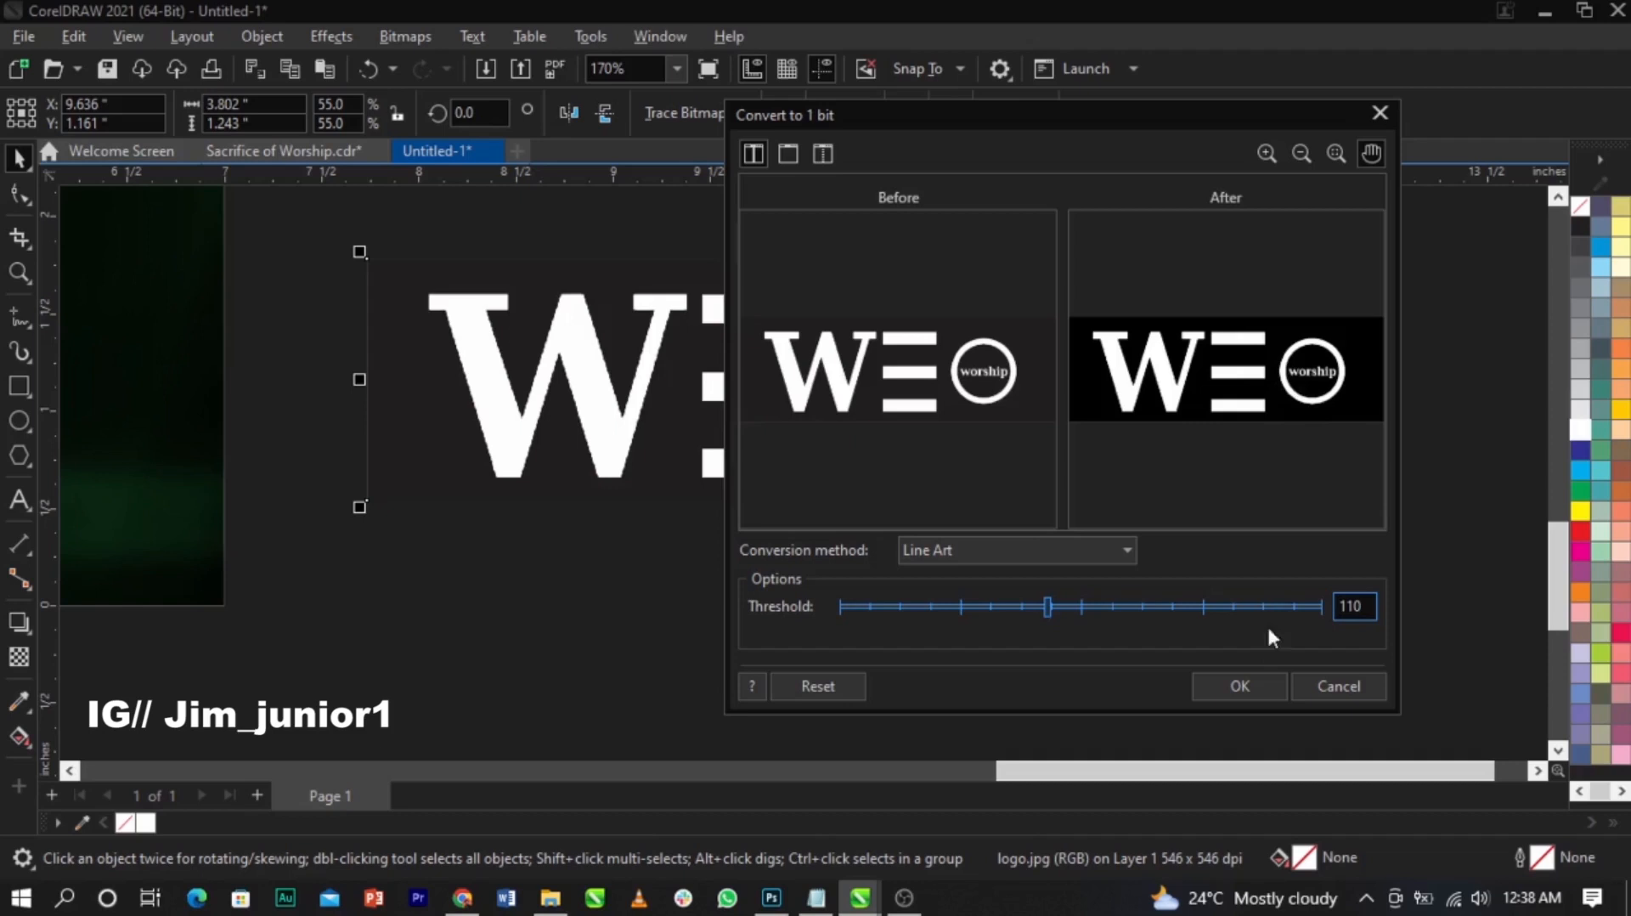
pyautogui.click(1259, 680)
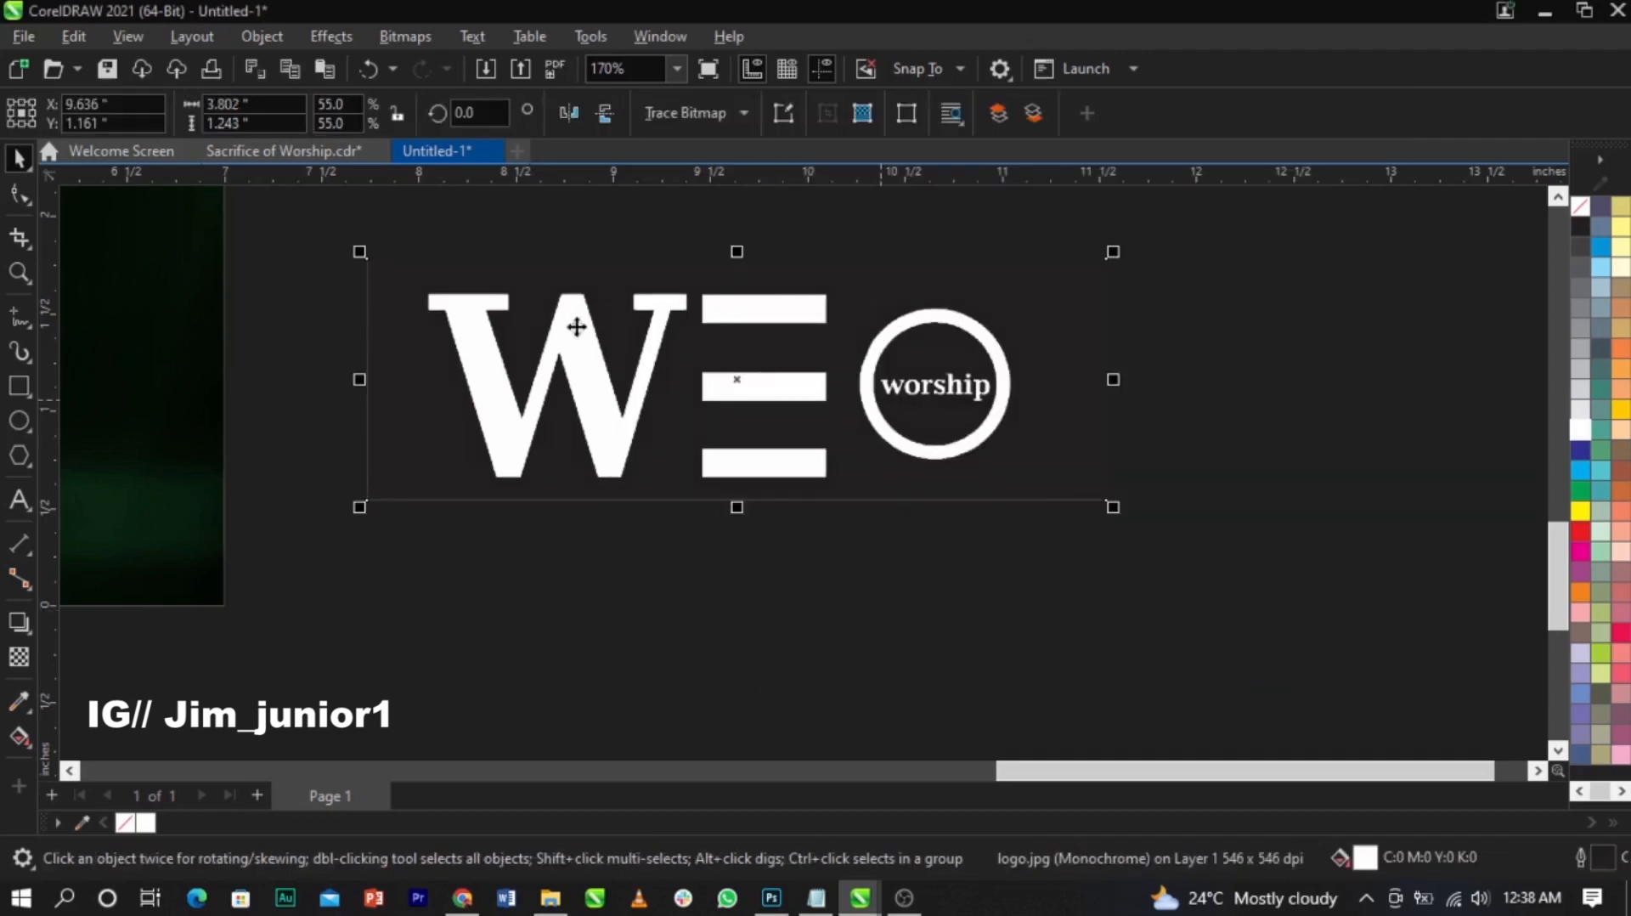
# Step: Trace the logo into vector curves with the Line Art outline trace, then delete the original bitmap
pyautogui.click(687, 112)
pyautogui.moveTo(713, 197)
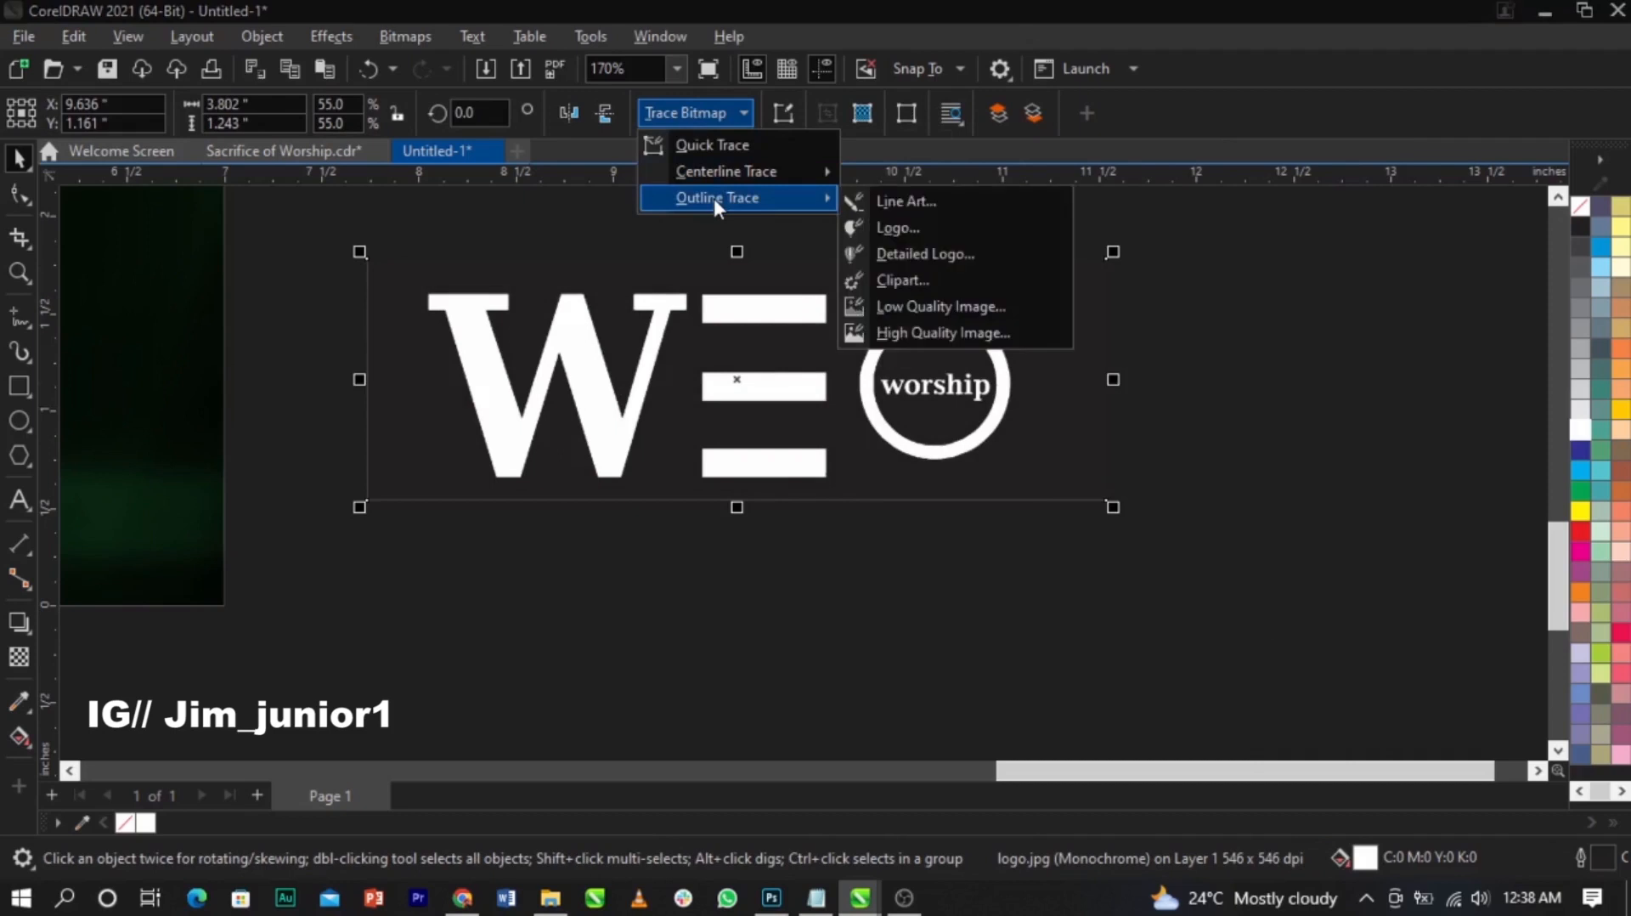
pyautogui.click(944, 201)
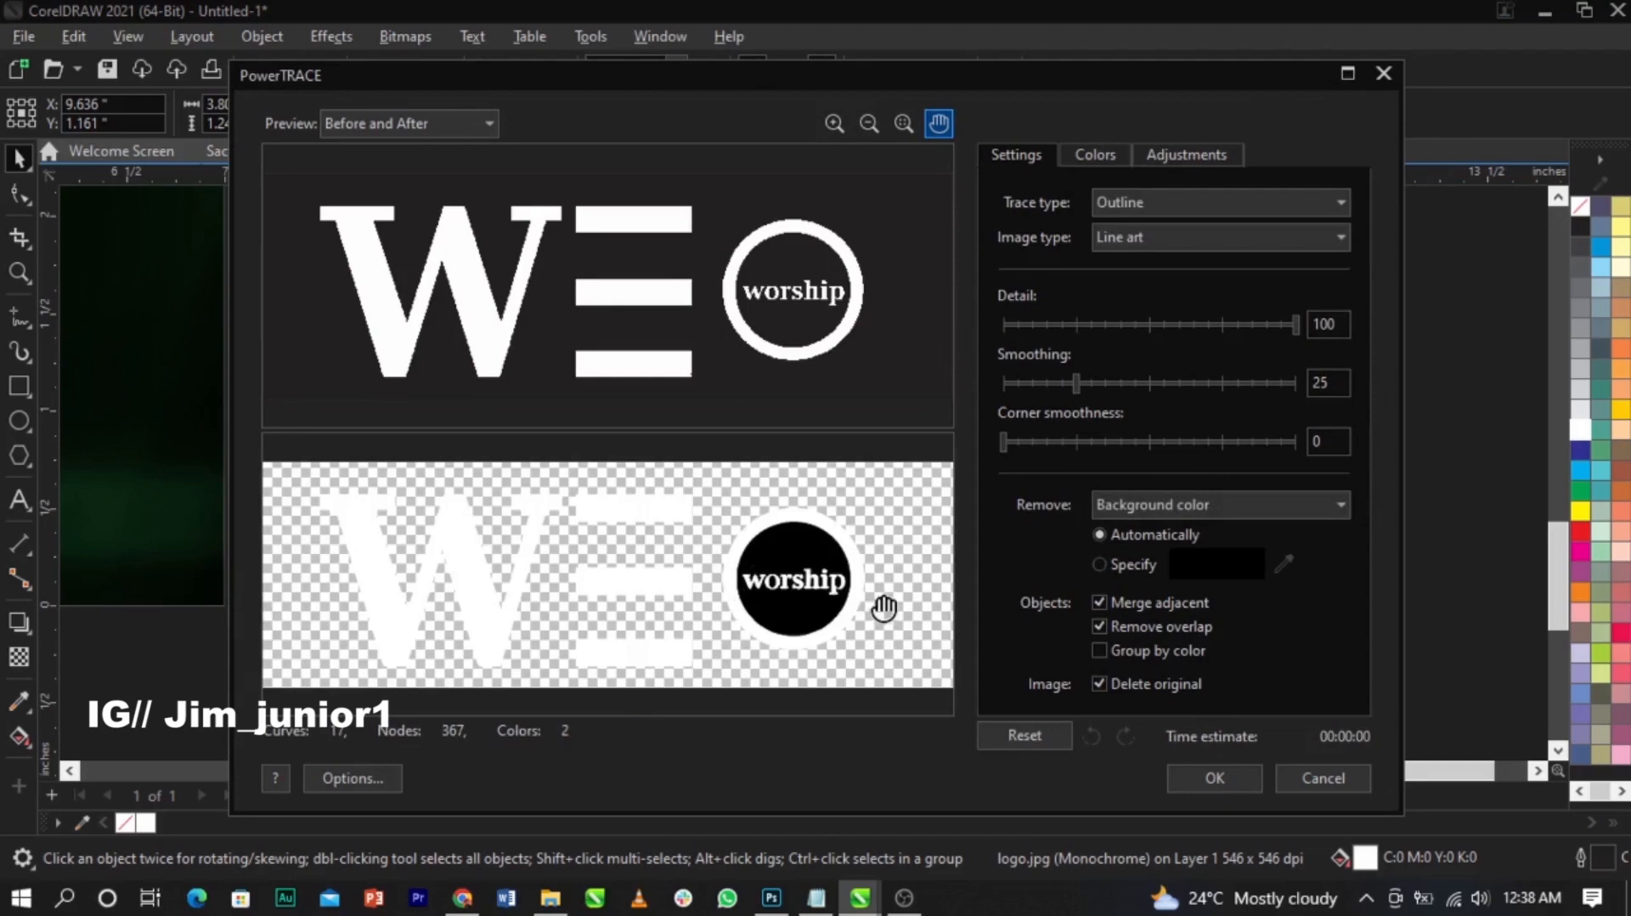
pyautogui.click(1222, 782)
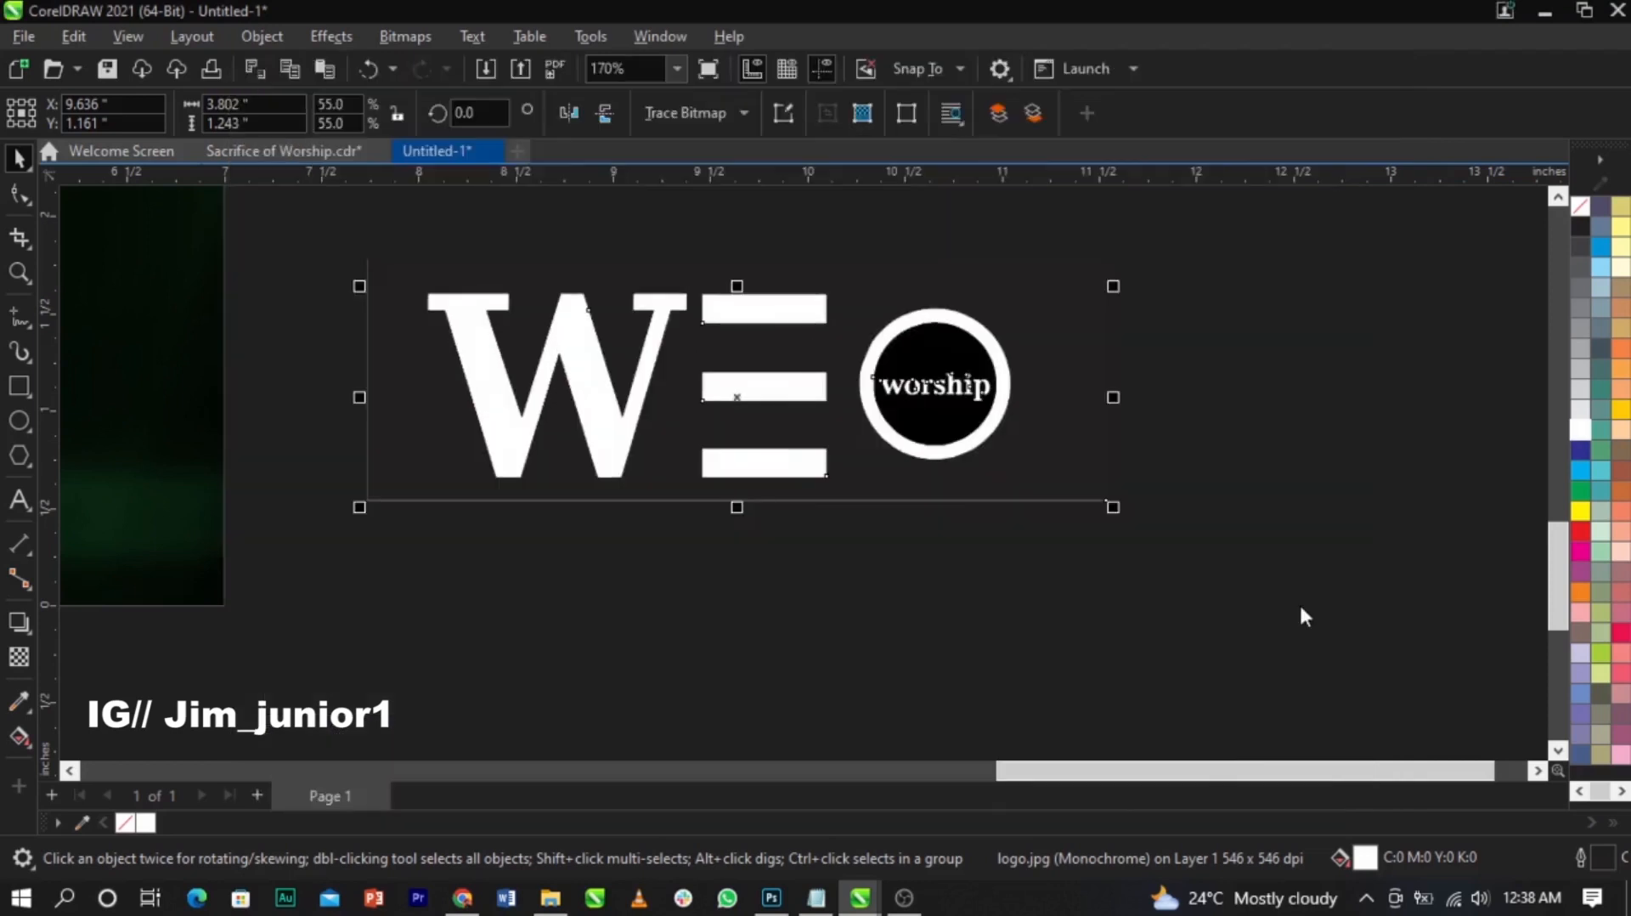
pyautogui.click(1201, 552)
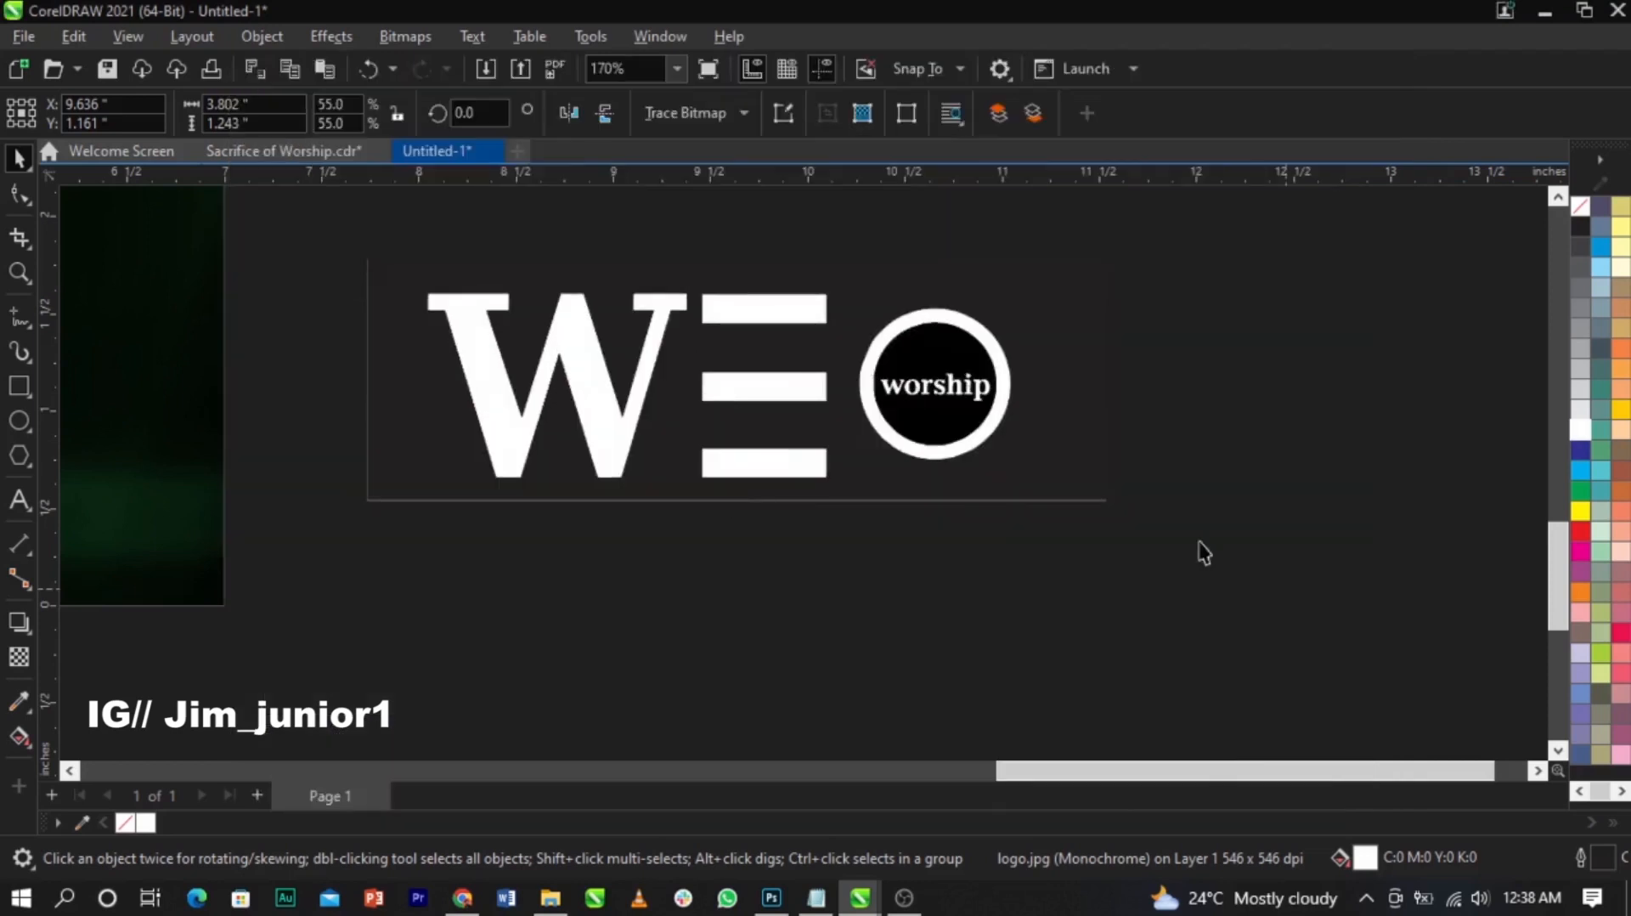
pyautogui.click(1070, 486)
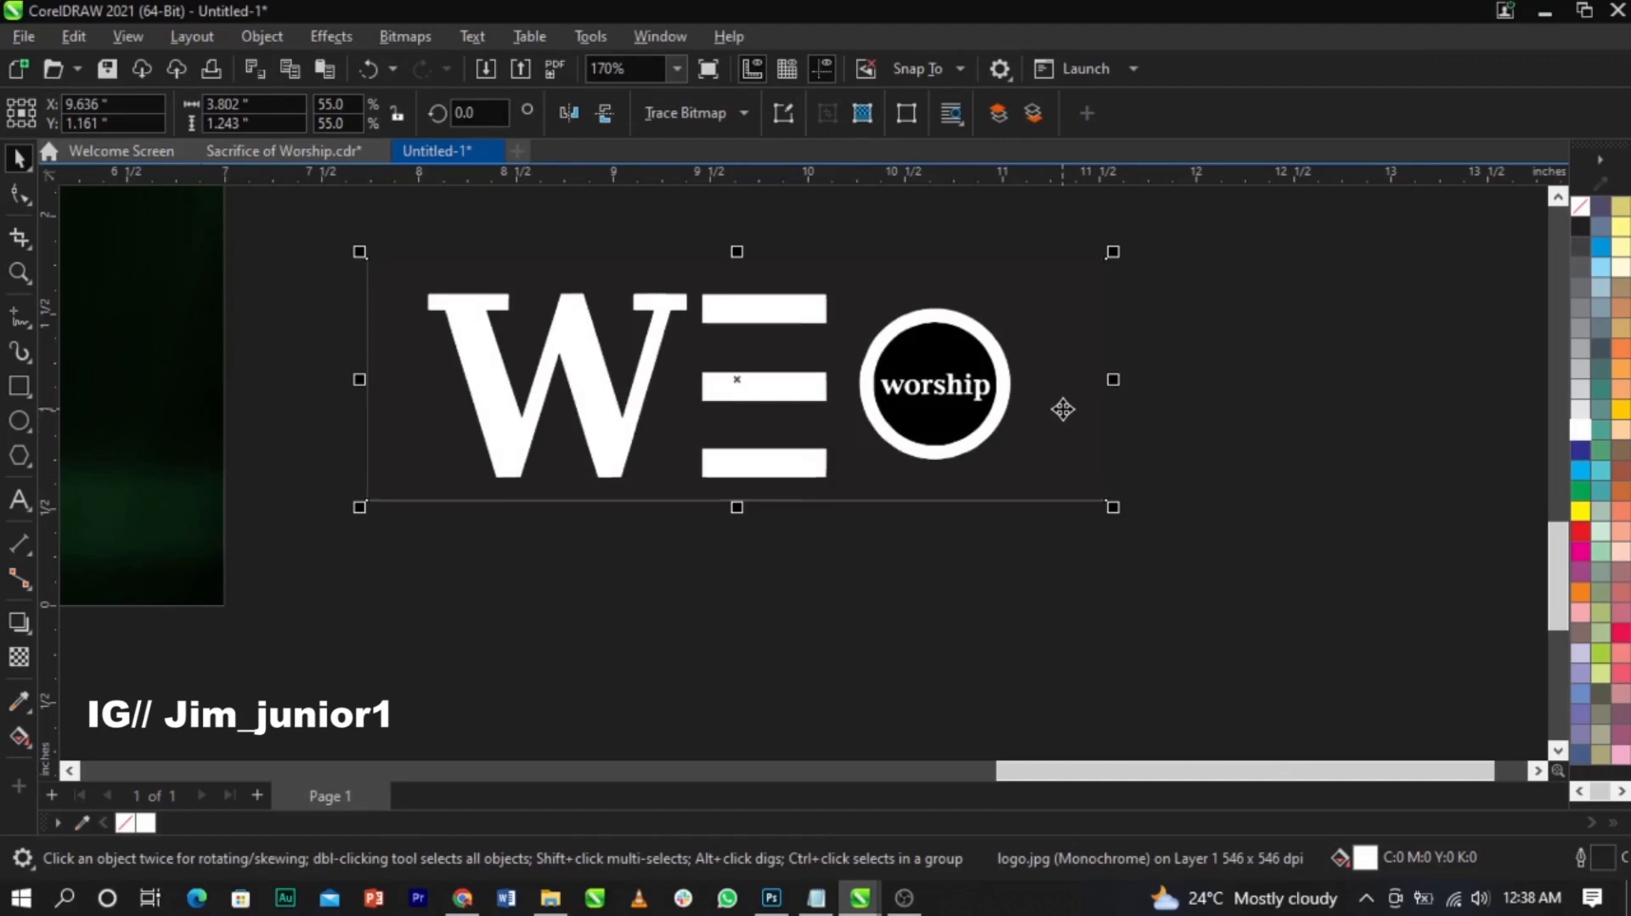
pyautogui.click(1121, 431)
# Step: Ungroup the traced logo and delete the stray background line beneath it
pyautogui.click(1071, 502)
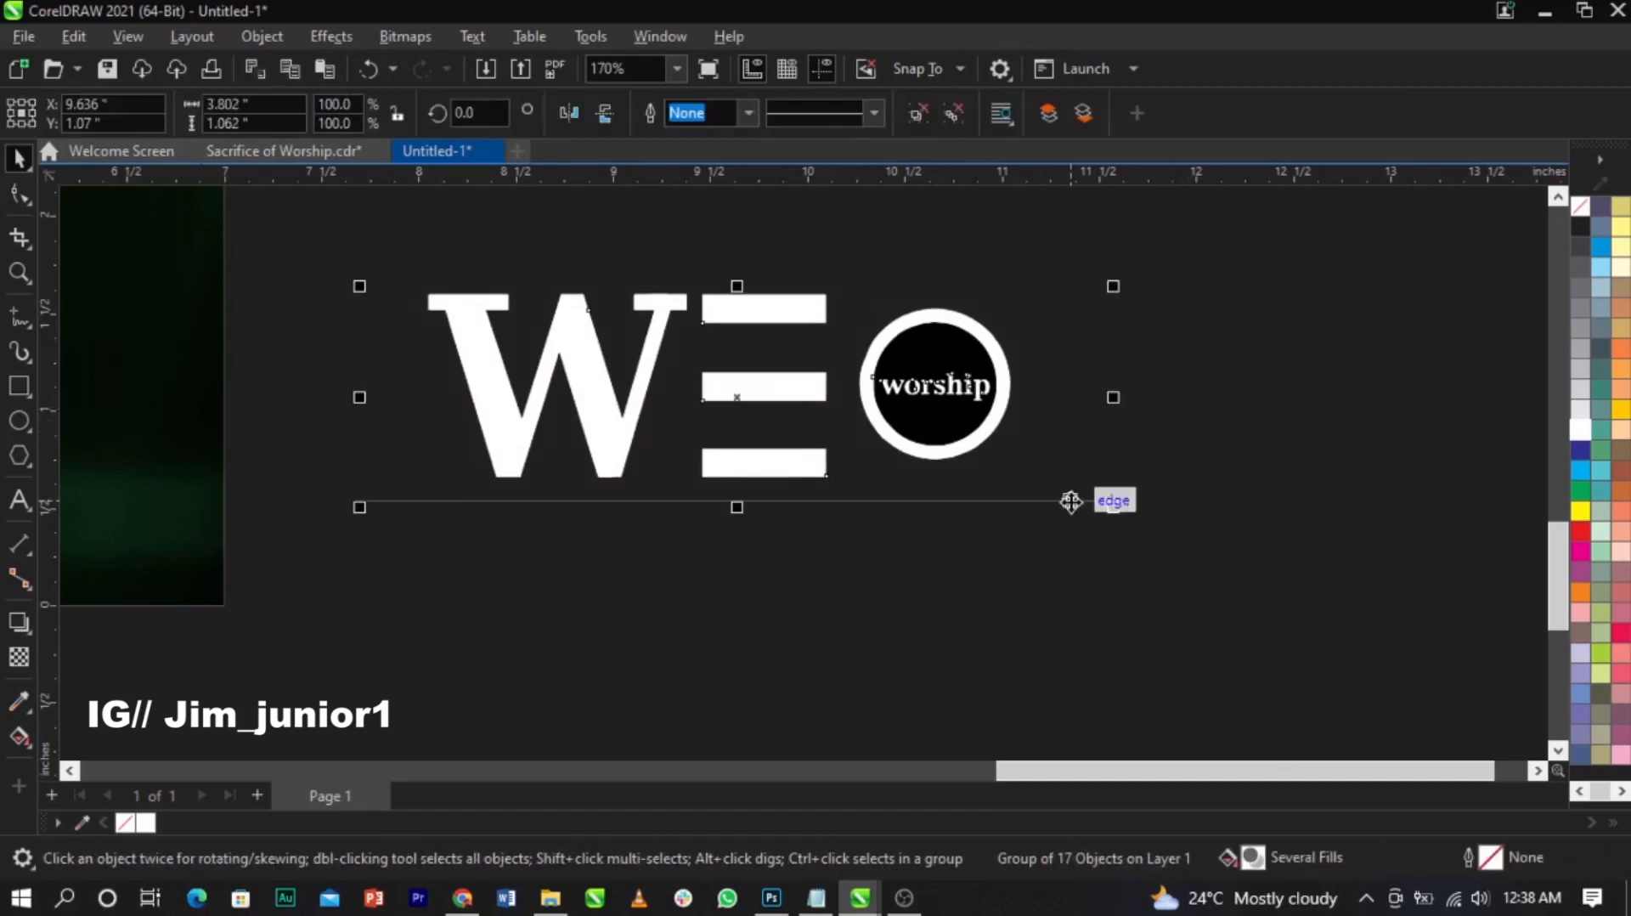
pyautogui.hotkey('ctrl', 'u')
pyautogui.moveTo(1162, 474); pyautogui.dragTo(252, 679)
pyautogui.press('Delete')
# Step: Delete the black fills inside the logo's ring and its worship lettering
pyautogui.click(940, 423)
pyautogui.press('Escape')
pyautogui.scroll(2, 948, 399)
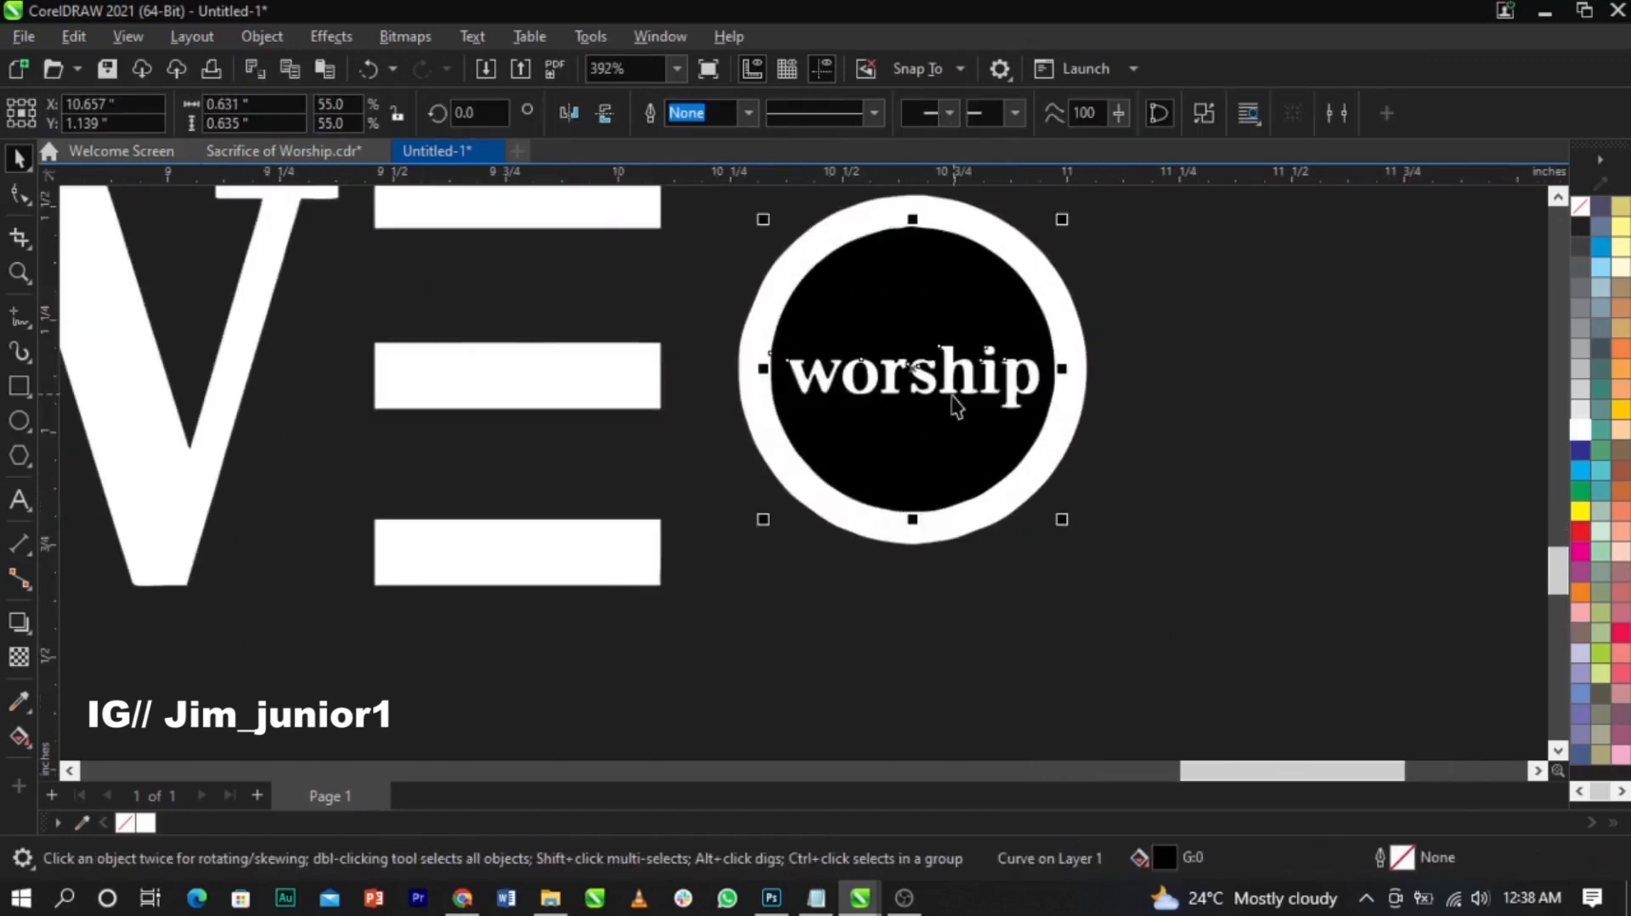
pyautogui.moveTo(1114, 356); pyautogui.dragTo(987, 400)
pyautogui.press('Delete')
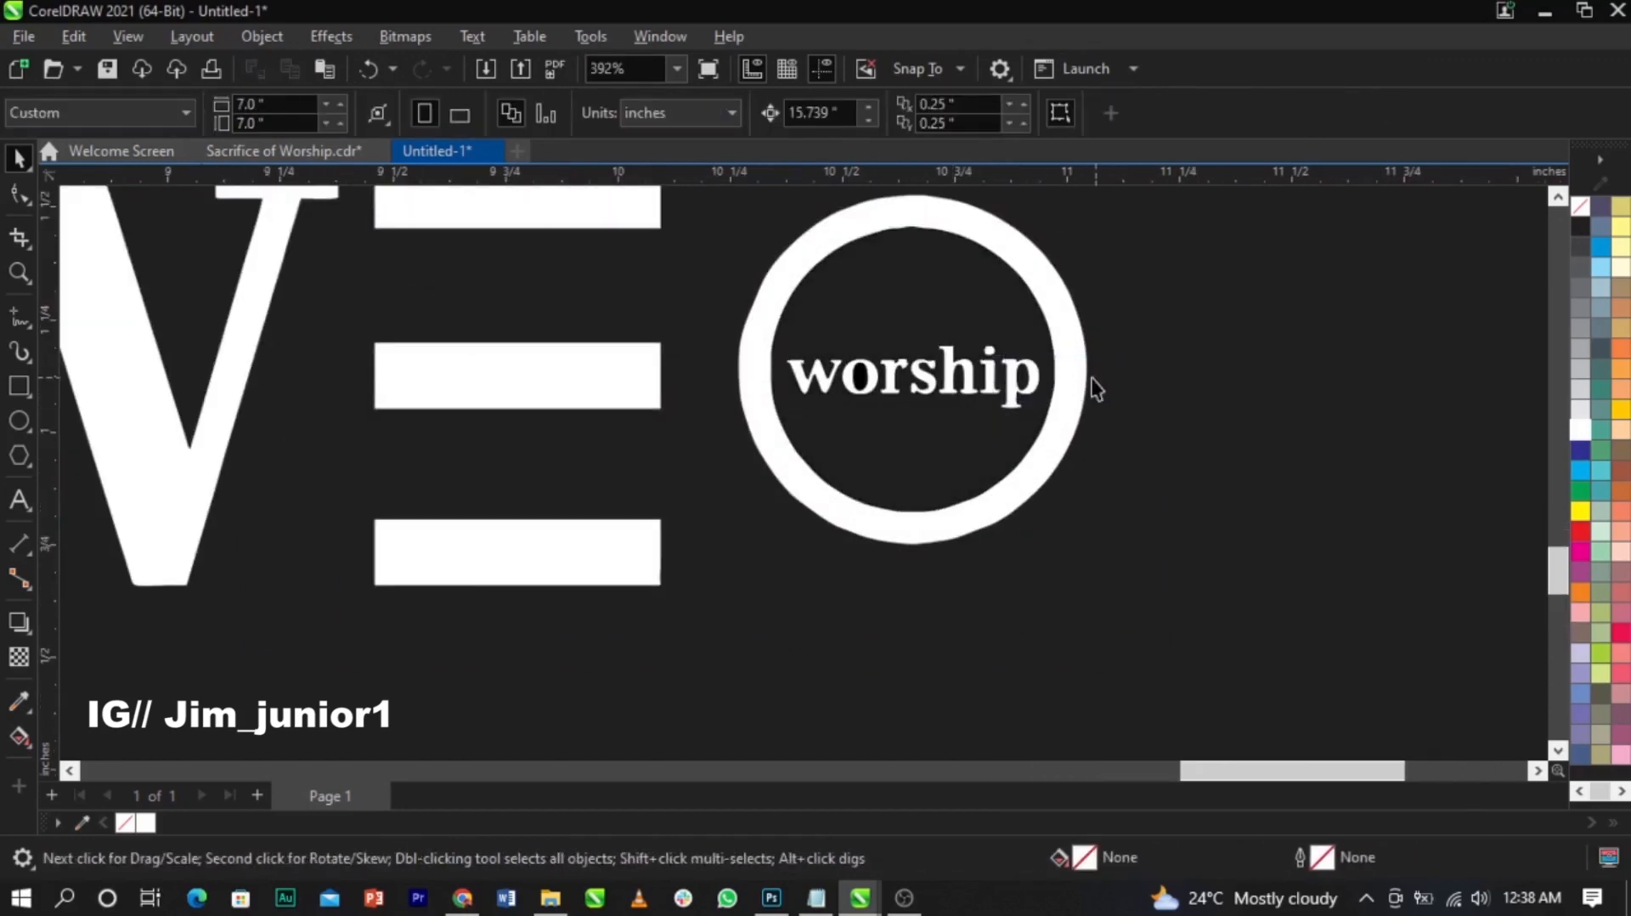
pyautogui.click(858, 381)
pyautogui.press('Delete')
# Step: Select all the white pieces of the traced logo and group them
pyautogui.scroll(-3, 1142, 465)
pyautogui.moveTo(1238, 569); pyautogui.dragTo(623, 348)
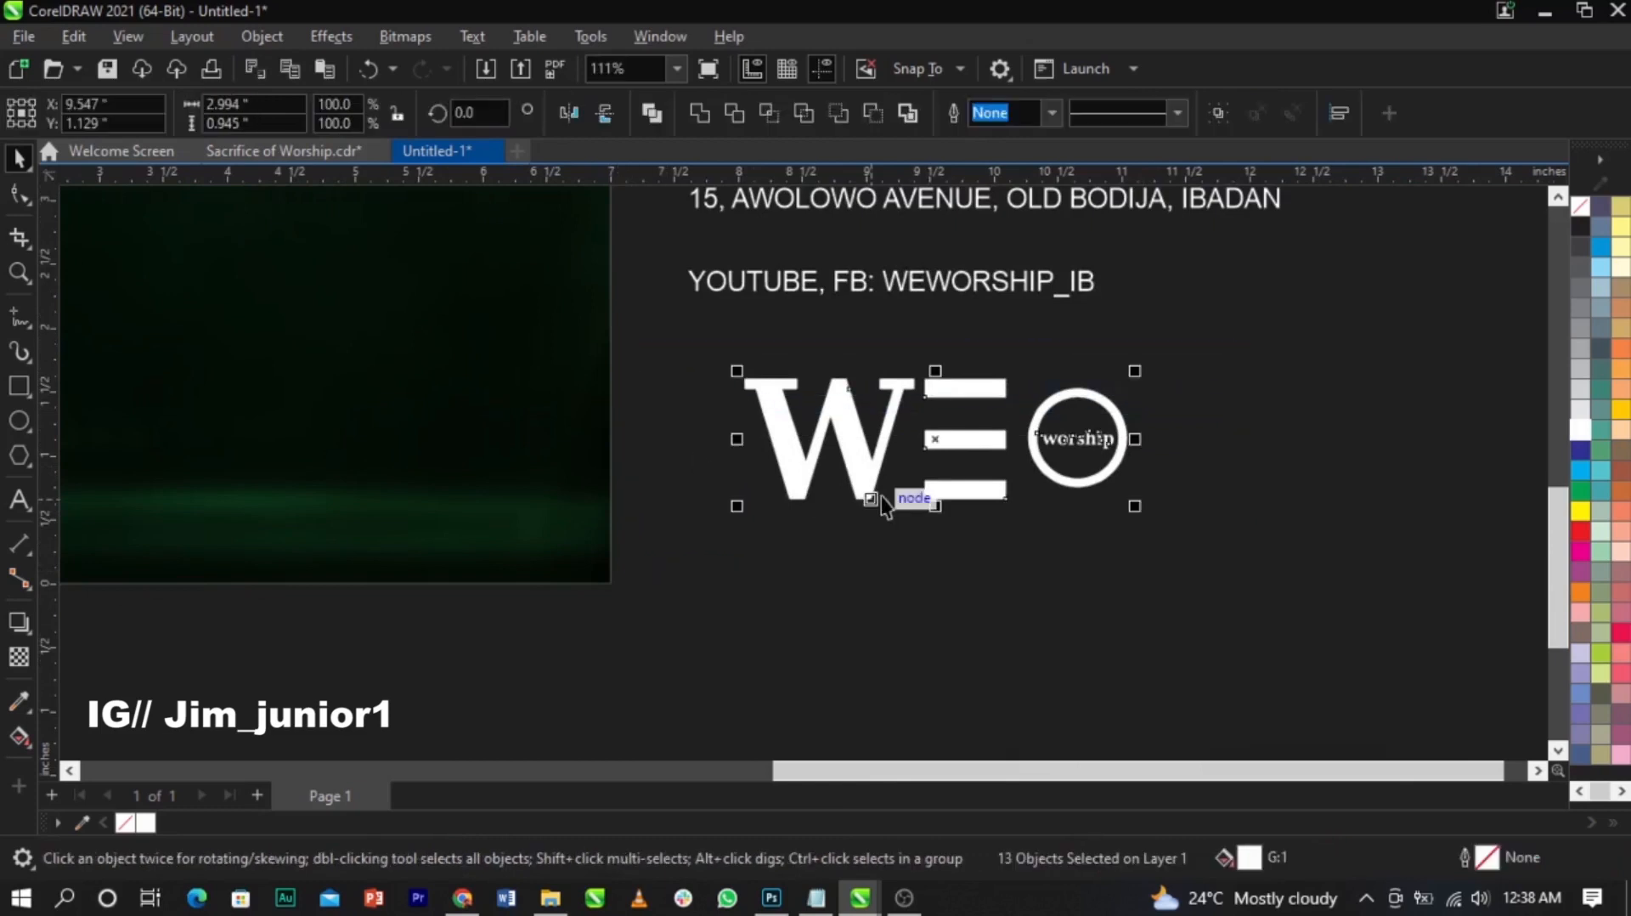
pyautogui.click(701, 604)
pyautogui.moveTo(685, 603); pyautogui.dragTo(1283, 338)
pyautogui.hotkey('ctrl', 'g')
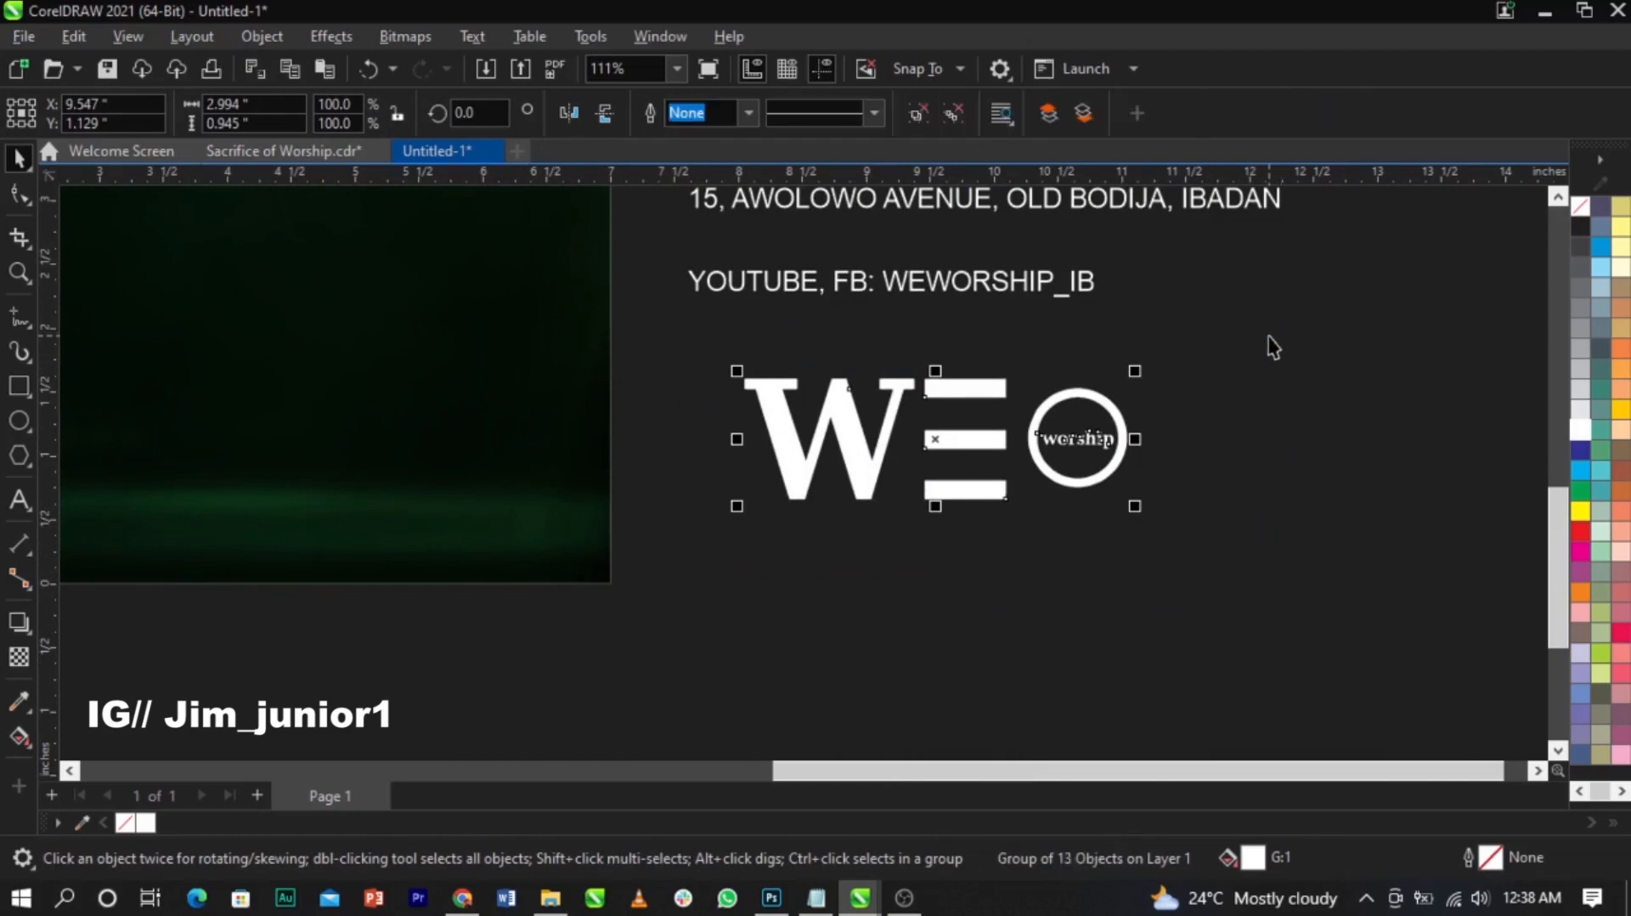
# Step: Move the grouped logo to the flyer's upper-left corner and shrink it to about 1 inch wide
pyautogui.scroll(-4, 1166, 365)
pyautogui.moveTo(1104, 435); pyautogui.dragTo(825, 268)
pyautogui.scroll(3, 826, 267)
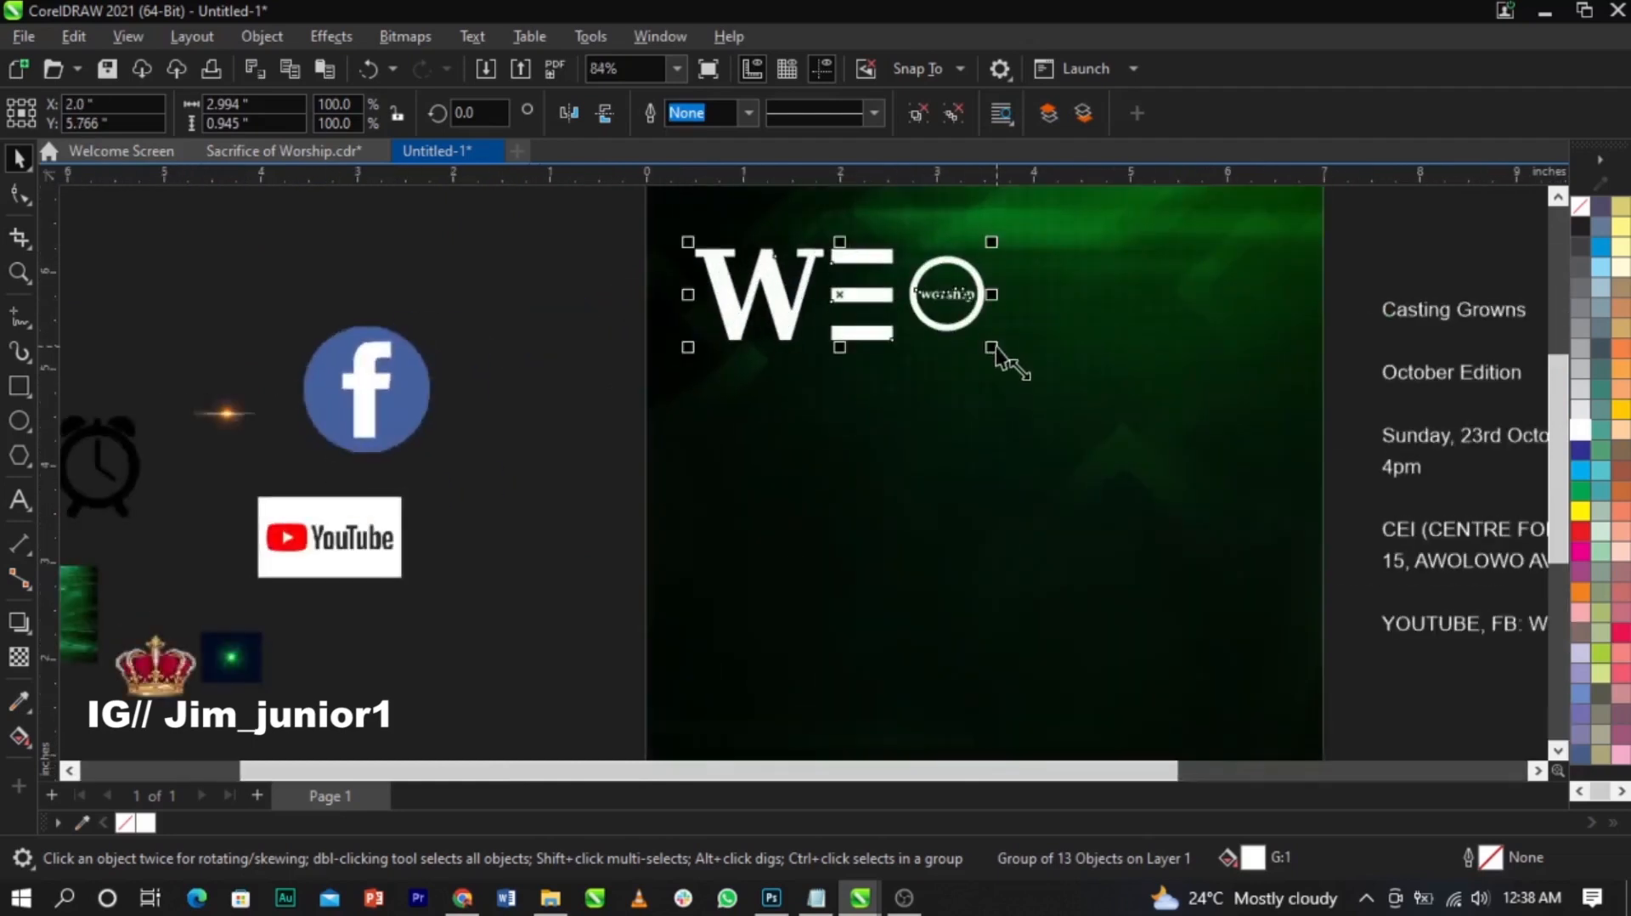
pyautogui.moveTo(996, 347); pyautogui.dragTo(830, 411)
pyautogui.scroll(-2, 755, 372)
pyautogui.scroll(4, 755, 372)
pyautogui.moveTo(731, 405); pyautogui.dragTo(739, 364)
pyautogui.moveTo(814, 433); pyautogui.dragTo(741, 342)
pyautogui.scroll(-9, 746, 337)
pyautogui.press('Escape')
pyautogui.press('z')
pyautogui.moveTo(616, 278); pyautogui.dragTo(1144, 714)
pyautogui.press('space')
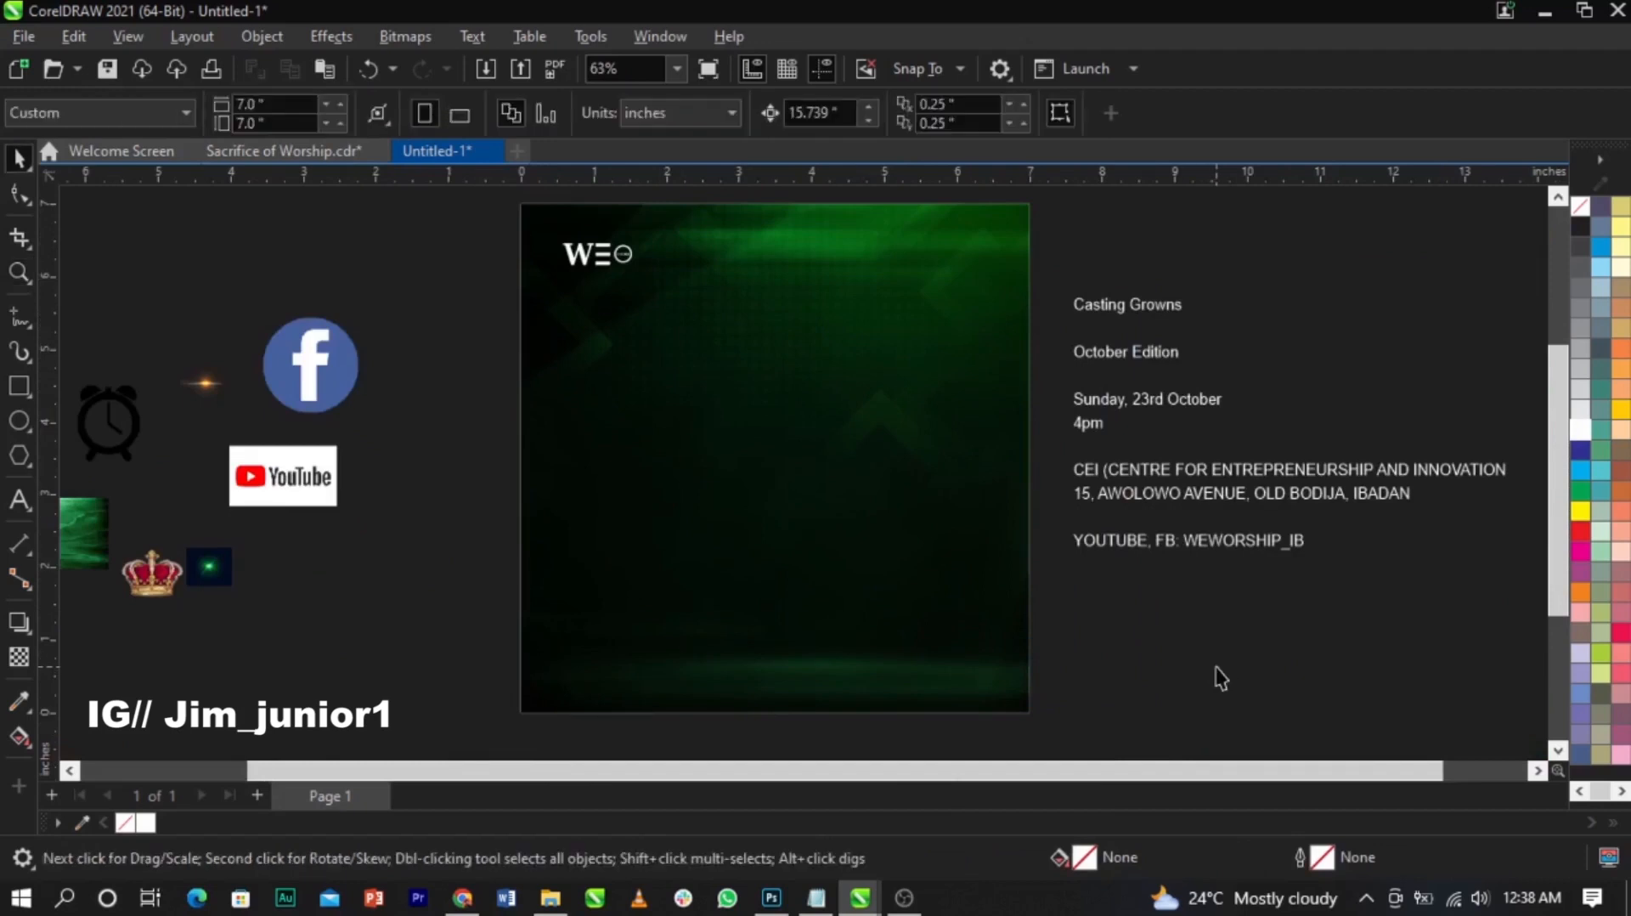
# Step: Cut the Casting Growns line out of the event text, paste it as separate text on the flyer and enlarge it to about 42 pt
pyautogui.doubleClick(1155, 307)
pyautogui.moveTo(1157, 308); pyautogui.dragTo(964, 297)
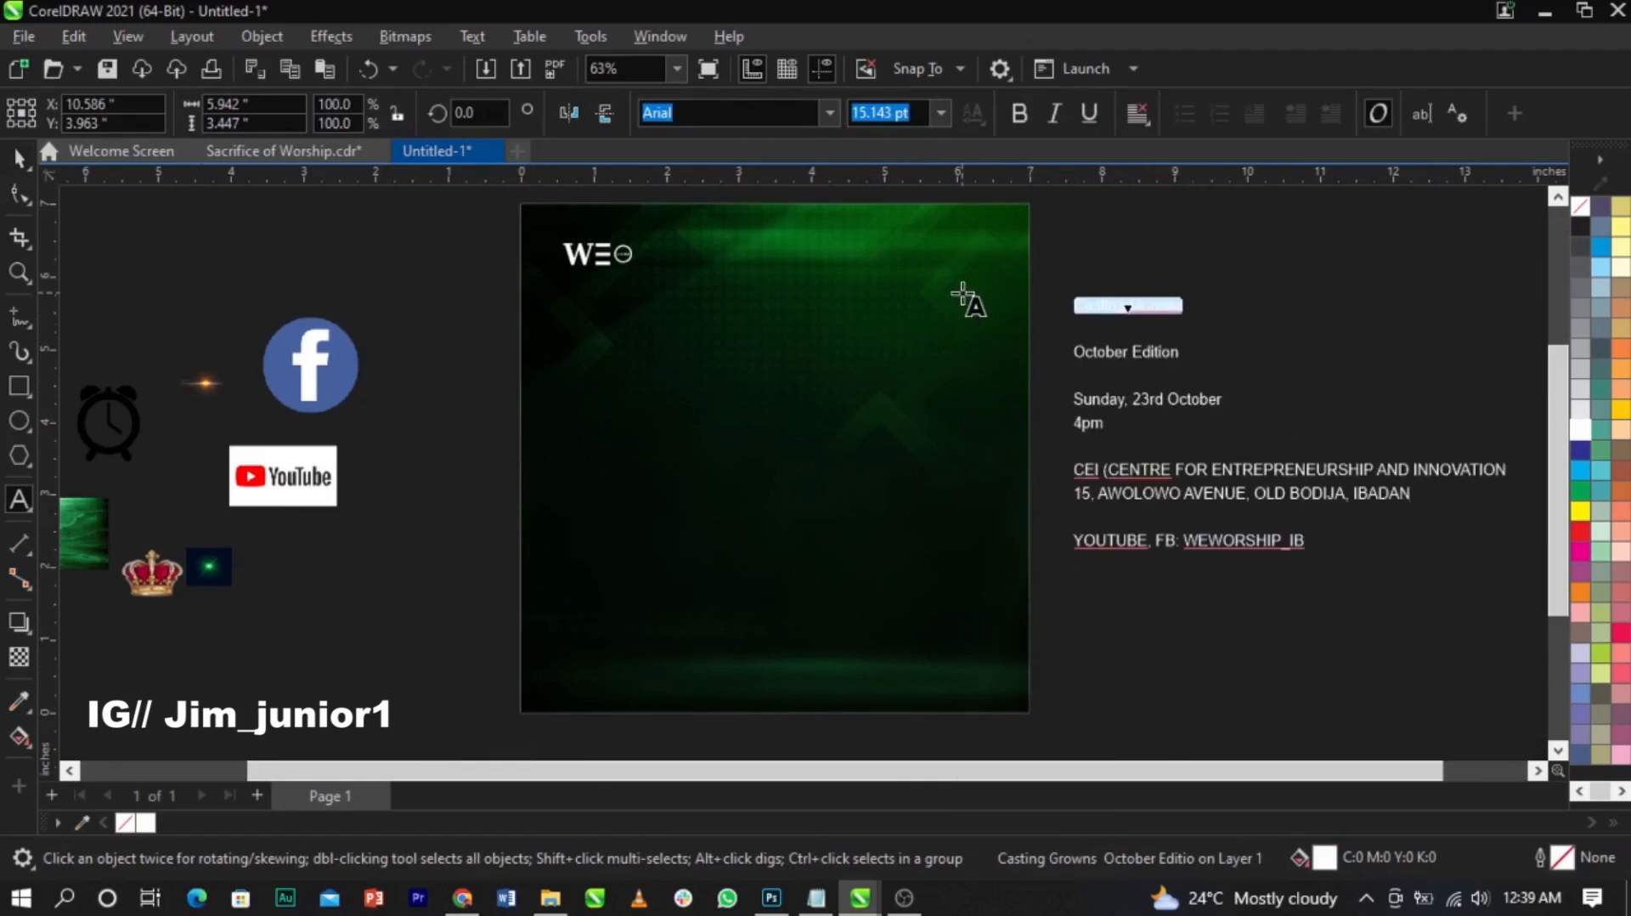
pyautogui.hotkey('ctrl', 'x')
pyautogui.click(705, 450)
pyautogui.hotkey('ctrl', 'v')
pyautogui.hotkey('ctrl', 'space')
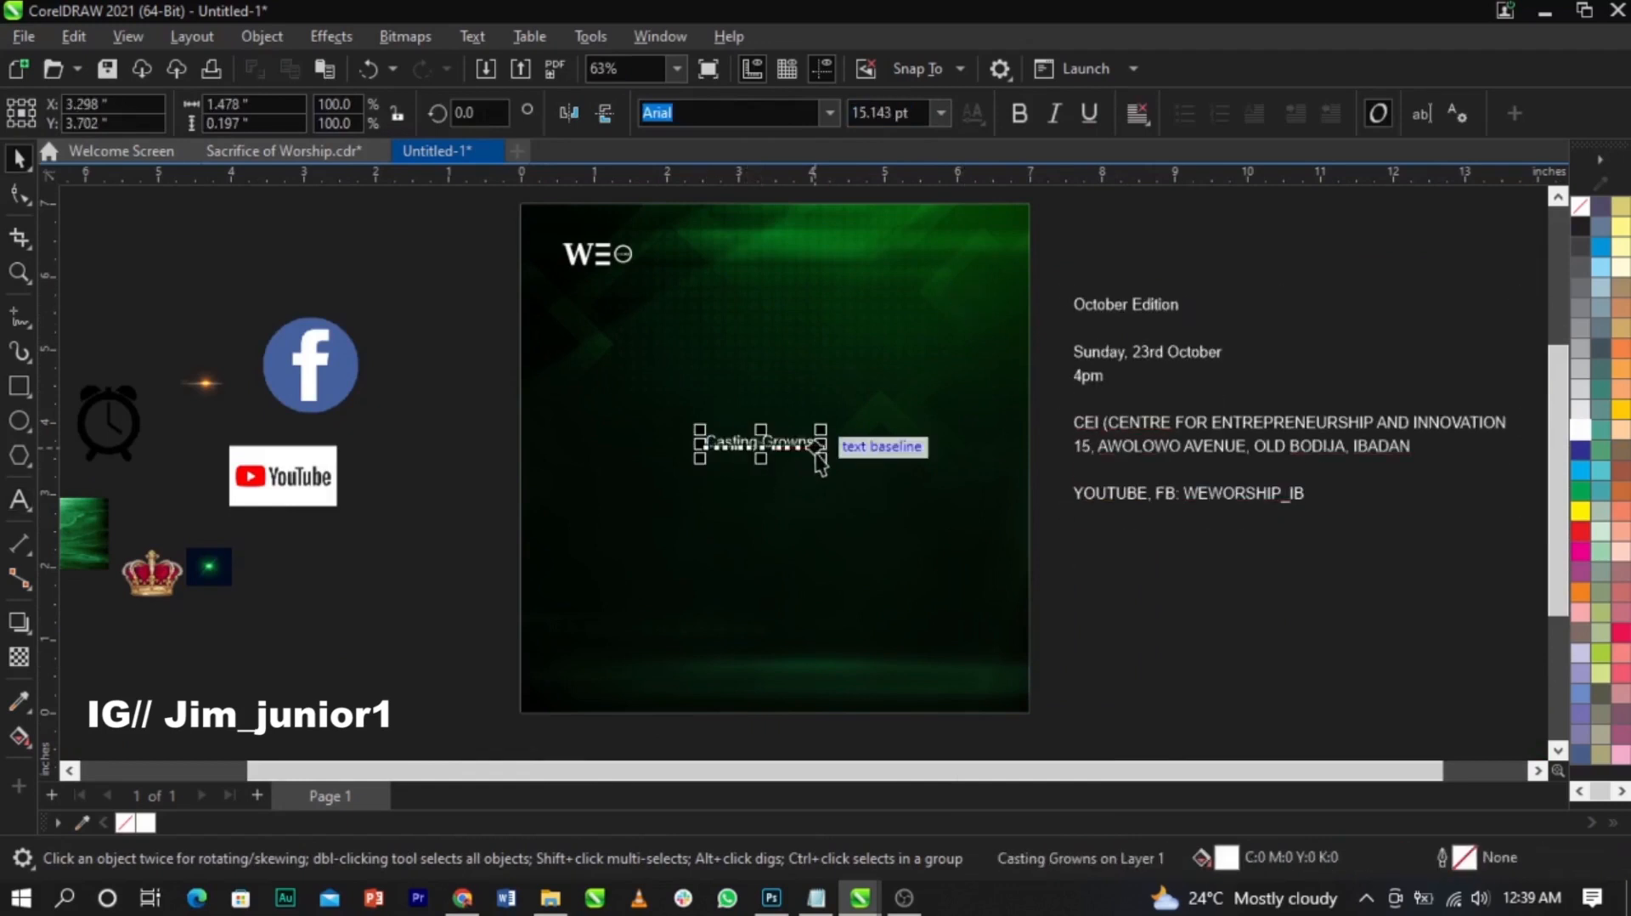
pyautogui.moveTo(824, 463); pyautogui.dragTo(919, 523)
# Step: Correct the title's spelling to Casting Crowns
pyautogui.scroll(2, 821, 450)
pyautogui.click(780, 457)
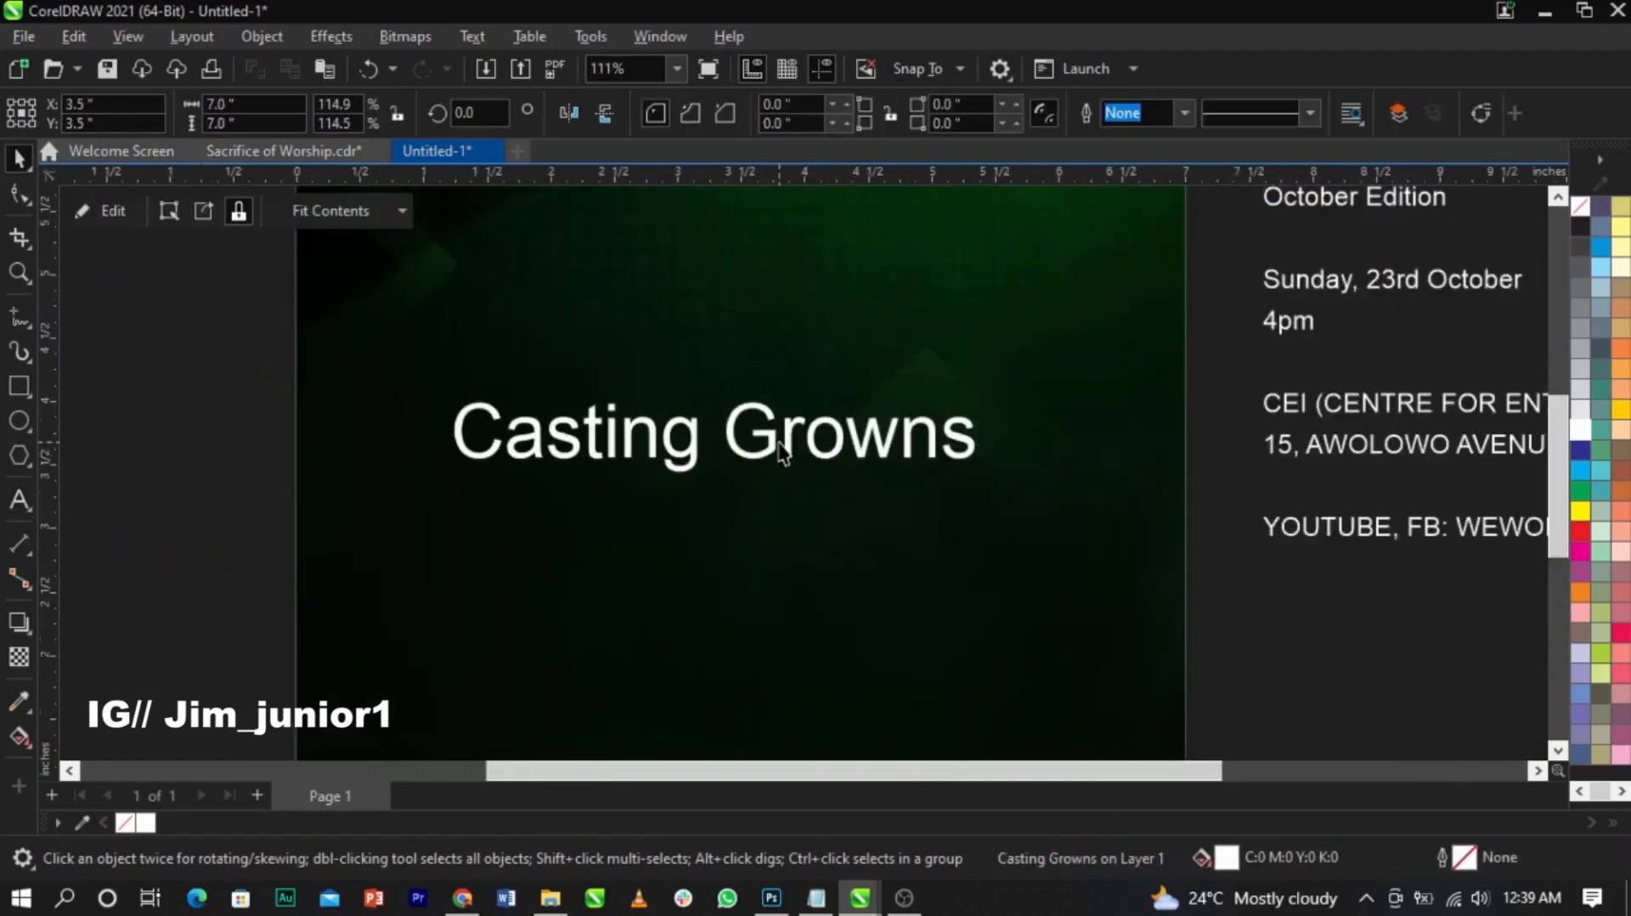
pyautogui.doubleClick(790, 459)
pyautogui.moveTo(722, 445); pyautogui.dragTo(779, 444)
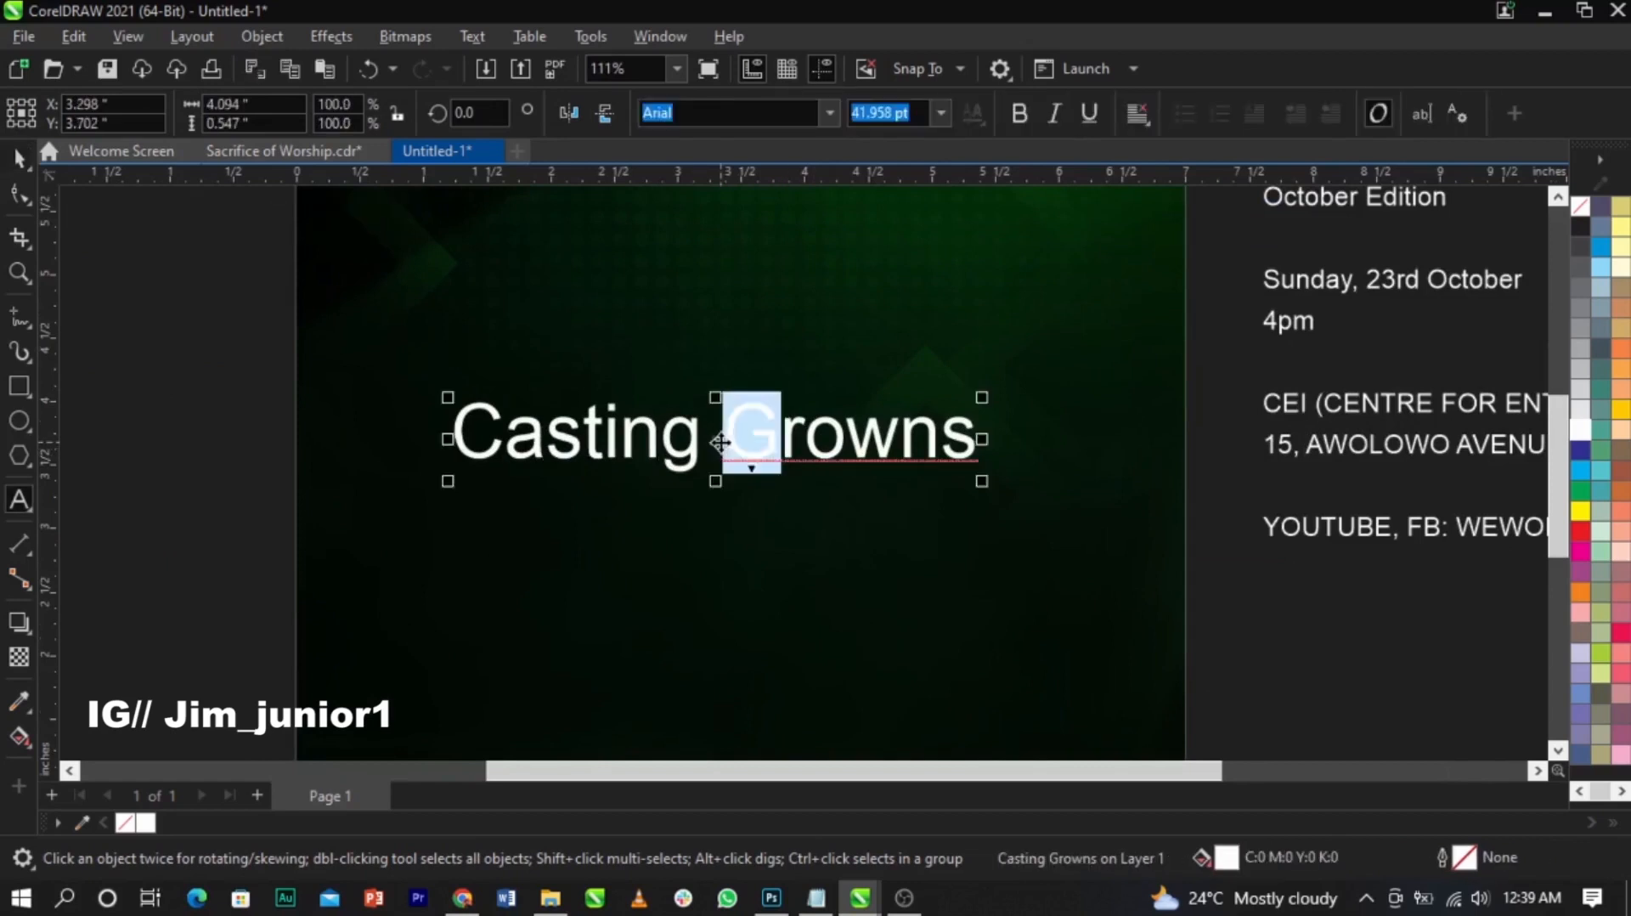
pyautogui.write('C')
pyautogui.press('Escape')
# Step: Switch to the Notepad text file, correct the first line to Casting Crowns and save the file
pyautogui.click(817, 892)
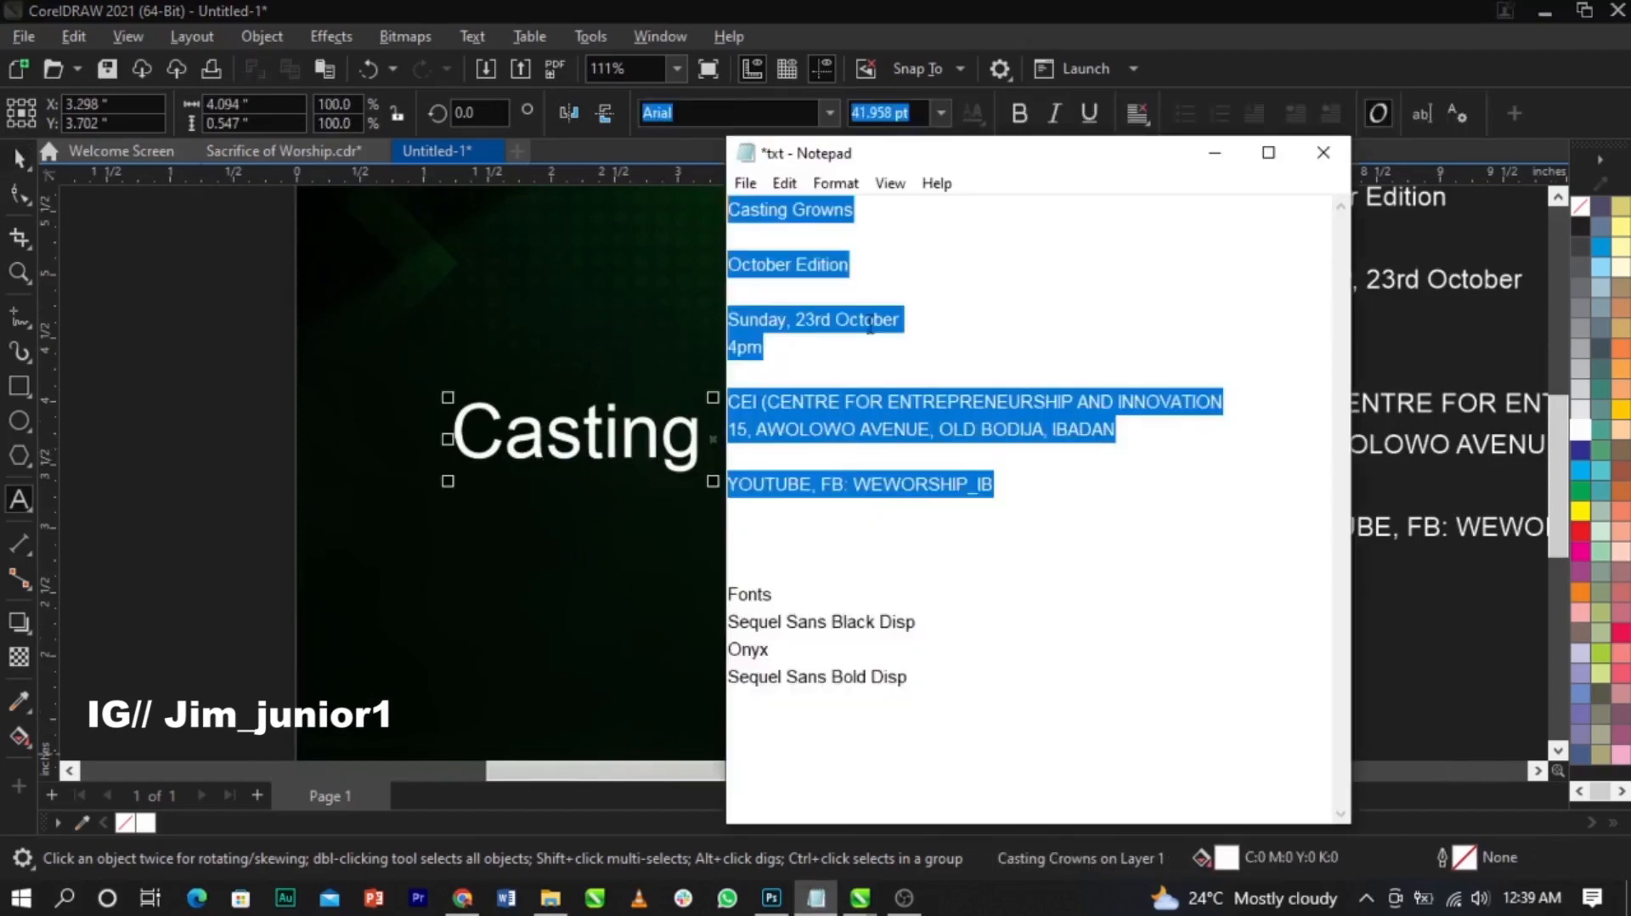
pyautogui.click(806, 212)
pyautogui.press('BackSpace')
pyautogui.write('C')
pyautogui.hotkey('ctrl', 's')
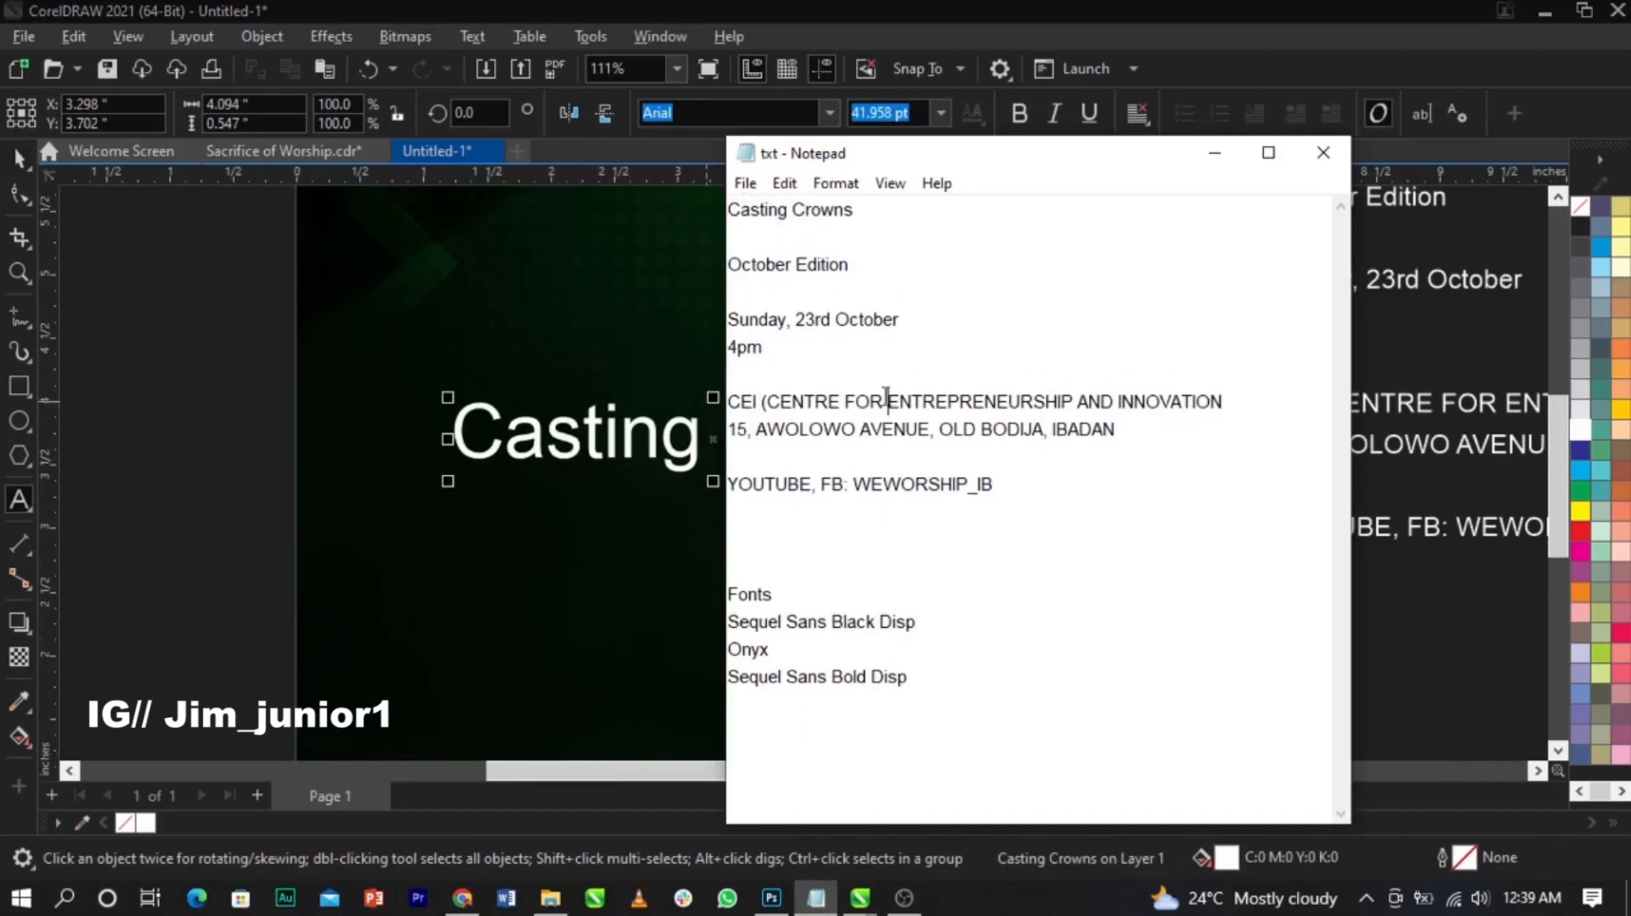
# Step: Return to CorelDRAW and move the Casting Crowns title to about the middle of the flyer
pyautogui.click(701, 450)
pyautogui.hotkey('ctrl', 'space')
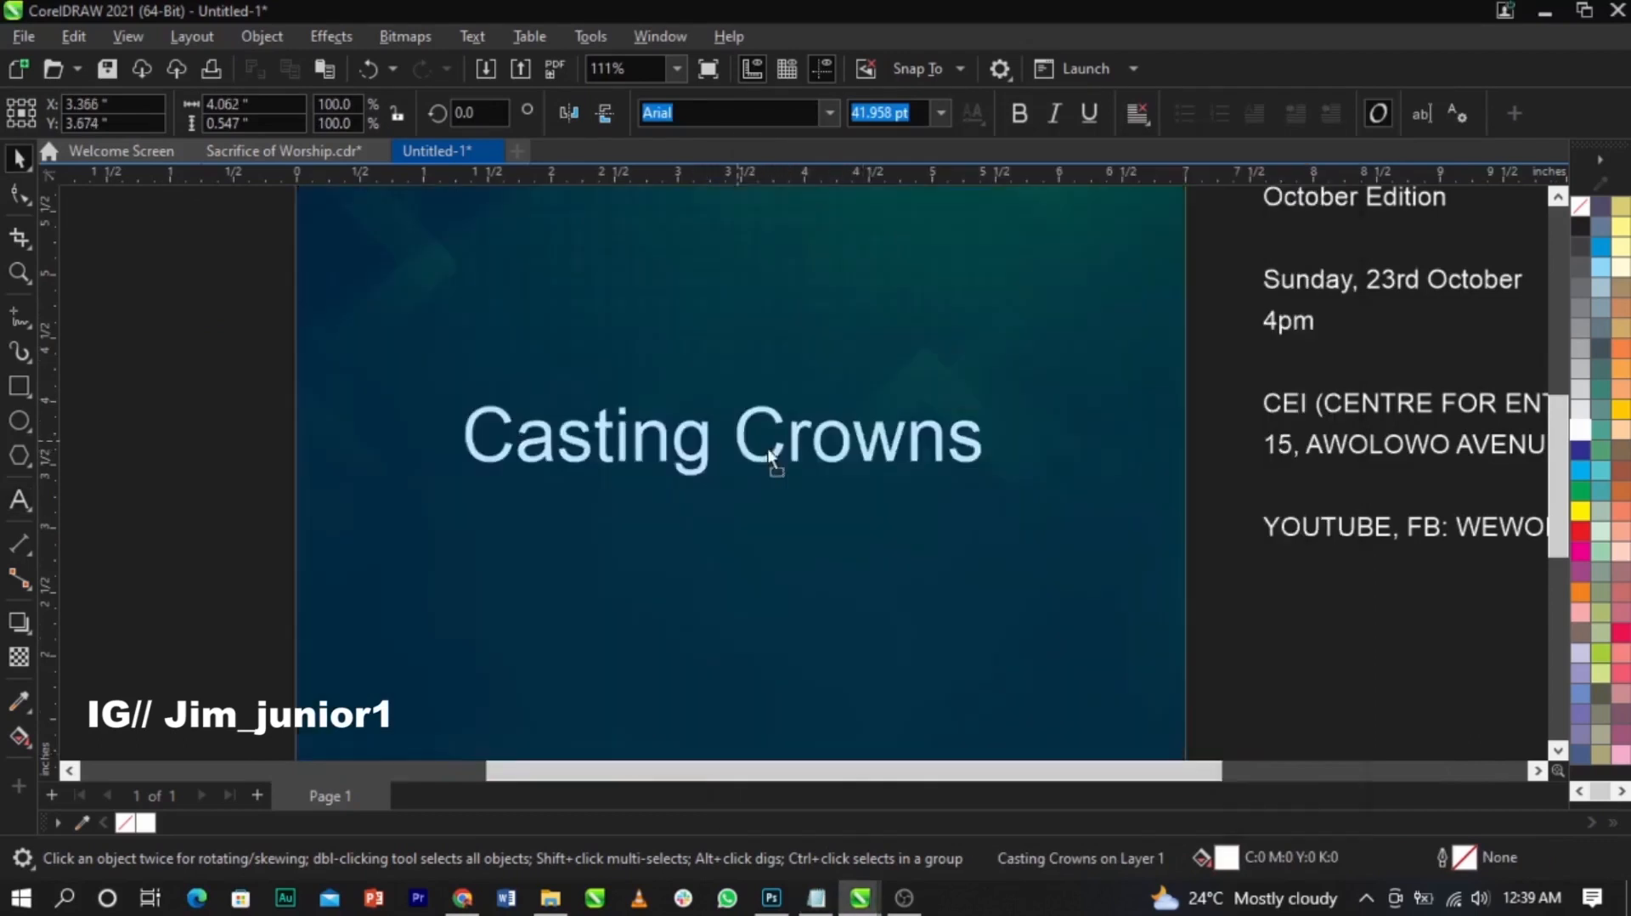
pyautogui.scroll(-1, 859, 424)
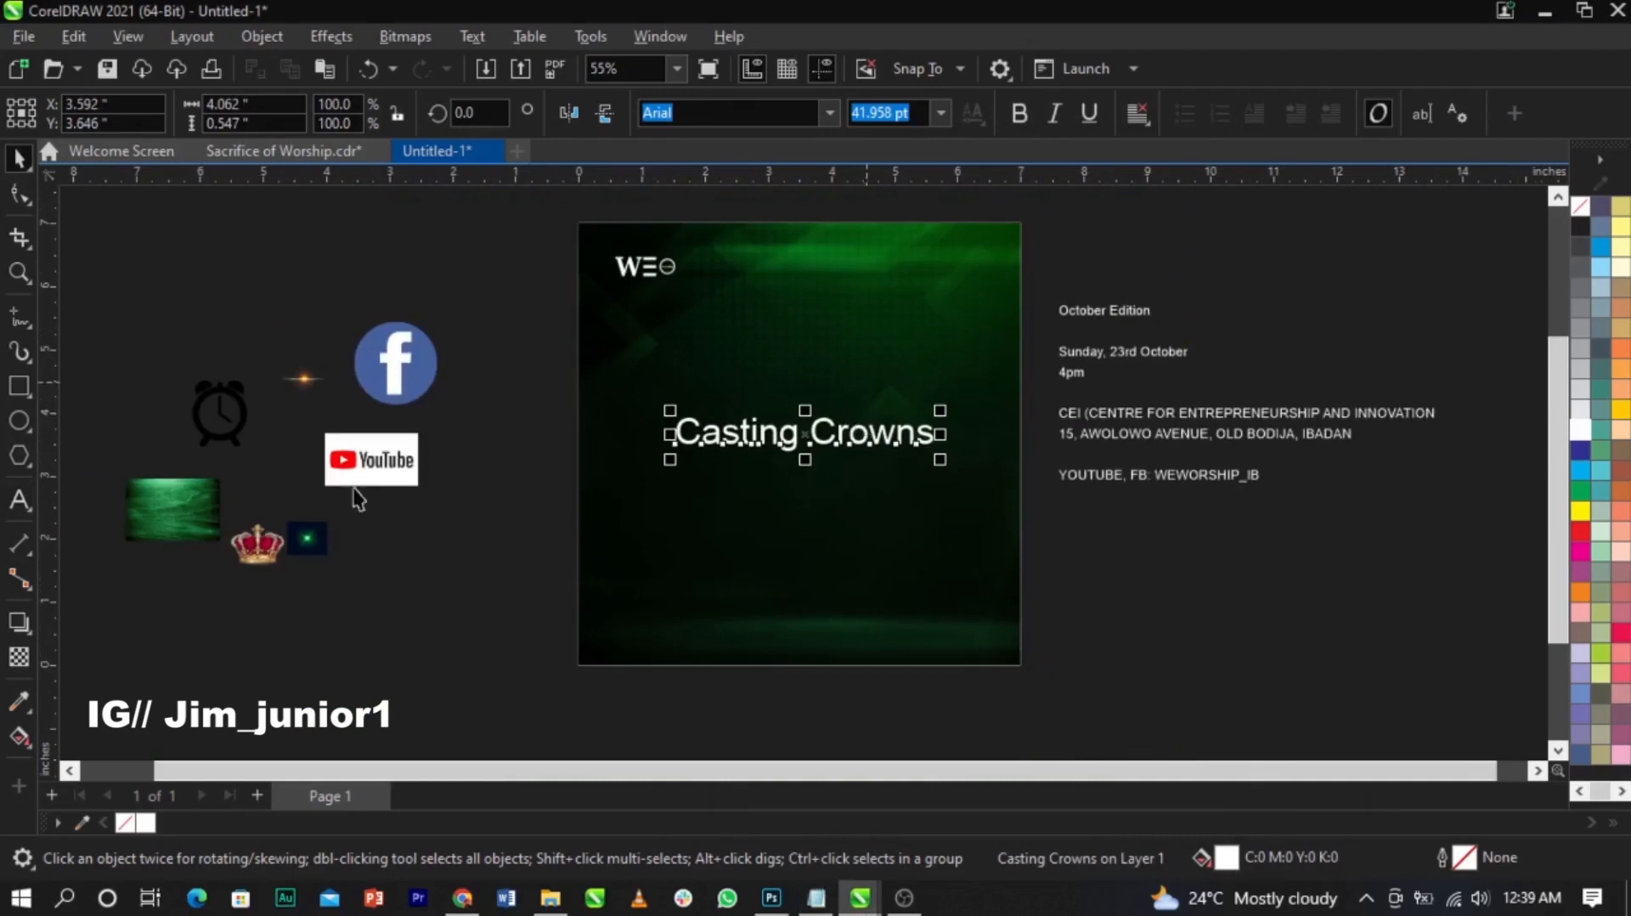
# Step: Place the crown image on the flyer below the title and enlarge it to about 2.93 by 2.2 inches
pyautogui.moveTo(260, 546); pyautogui.dragTo(711, 567)
pyautogui.scroll(1, 711, 567)
pyautogui.moveTo(779, 525); pyautogui.dragTo(1036, 330)
pyautogui.scroll(-1, 765, 477)
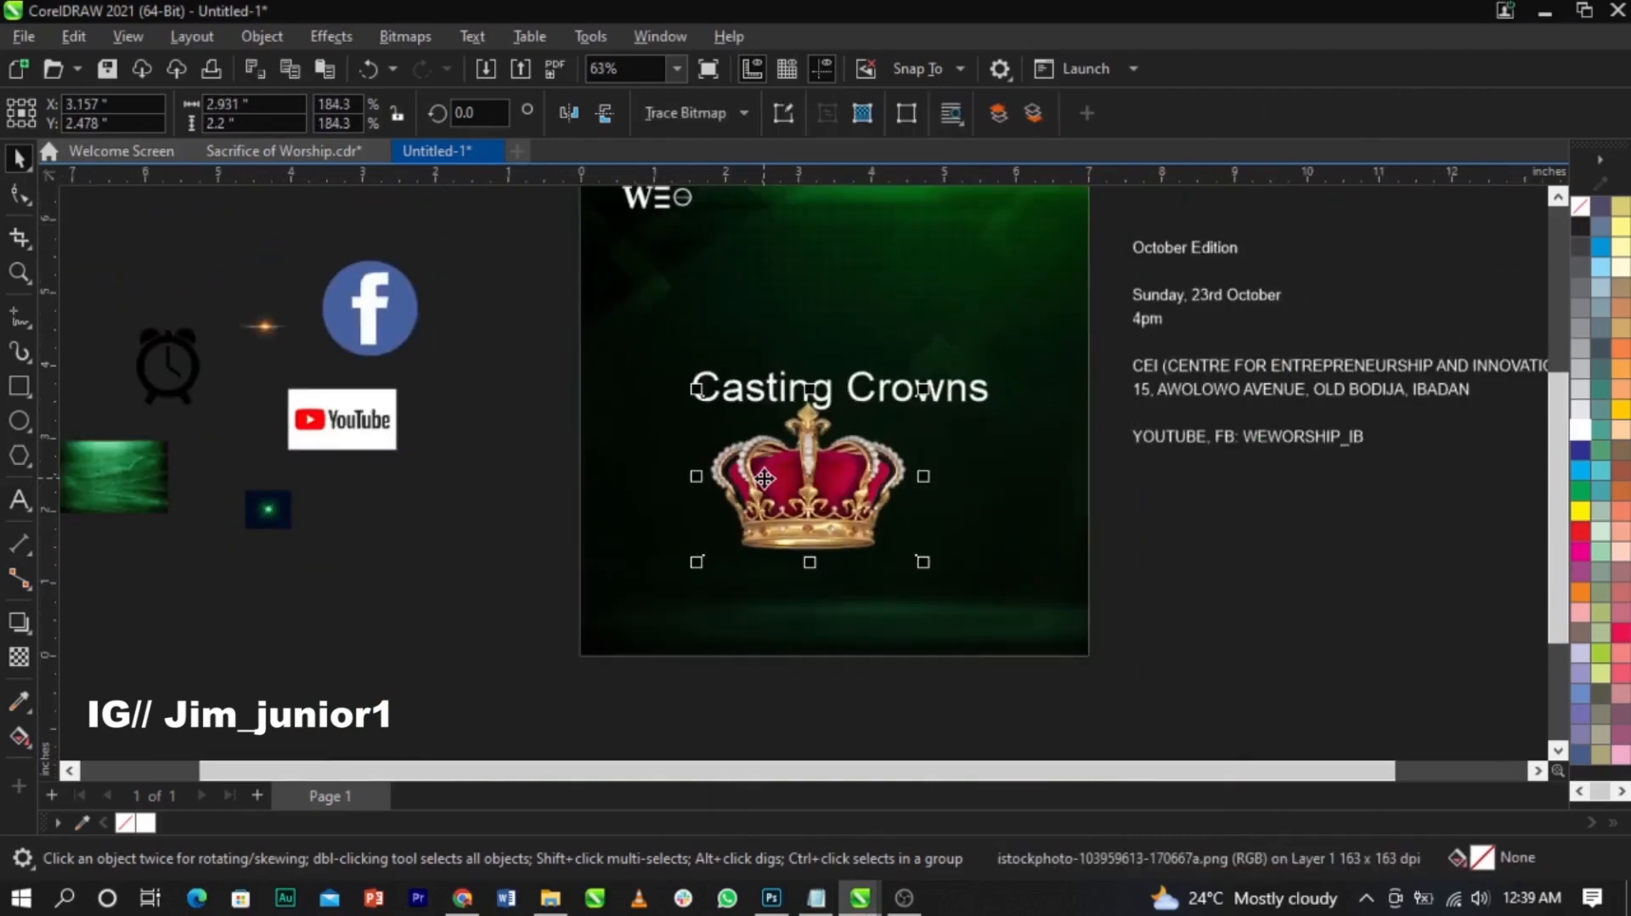
# Step: Shrink the crown image to about 2.22 by 1.66 inches beneath the title
pyautogui.scroll(1, 765, 476)
pyautogui.scroll(-2, 764, 467)
pyautogui.moveTo(945, 594); pyautogui.dragTo(889, 548)
pyautogui.scroll(1, 862, 458)
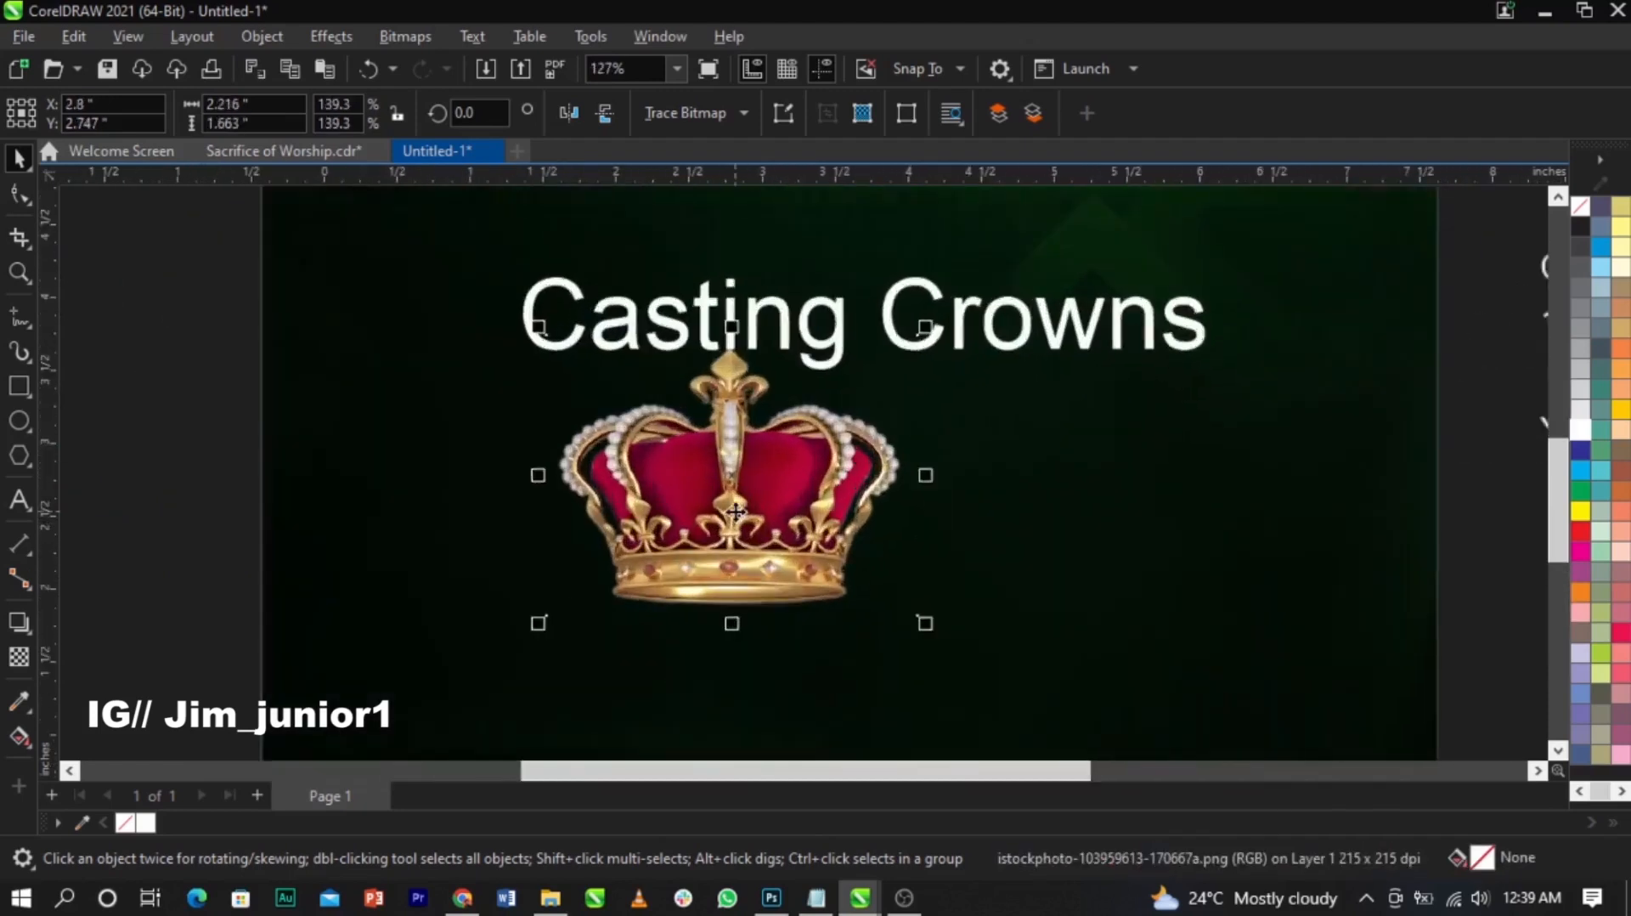
pyautogui.scroll(1, 736, 512)
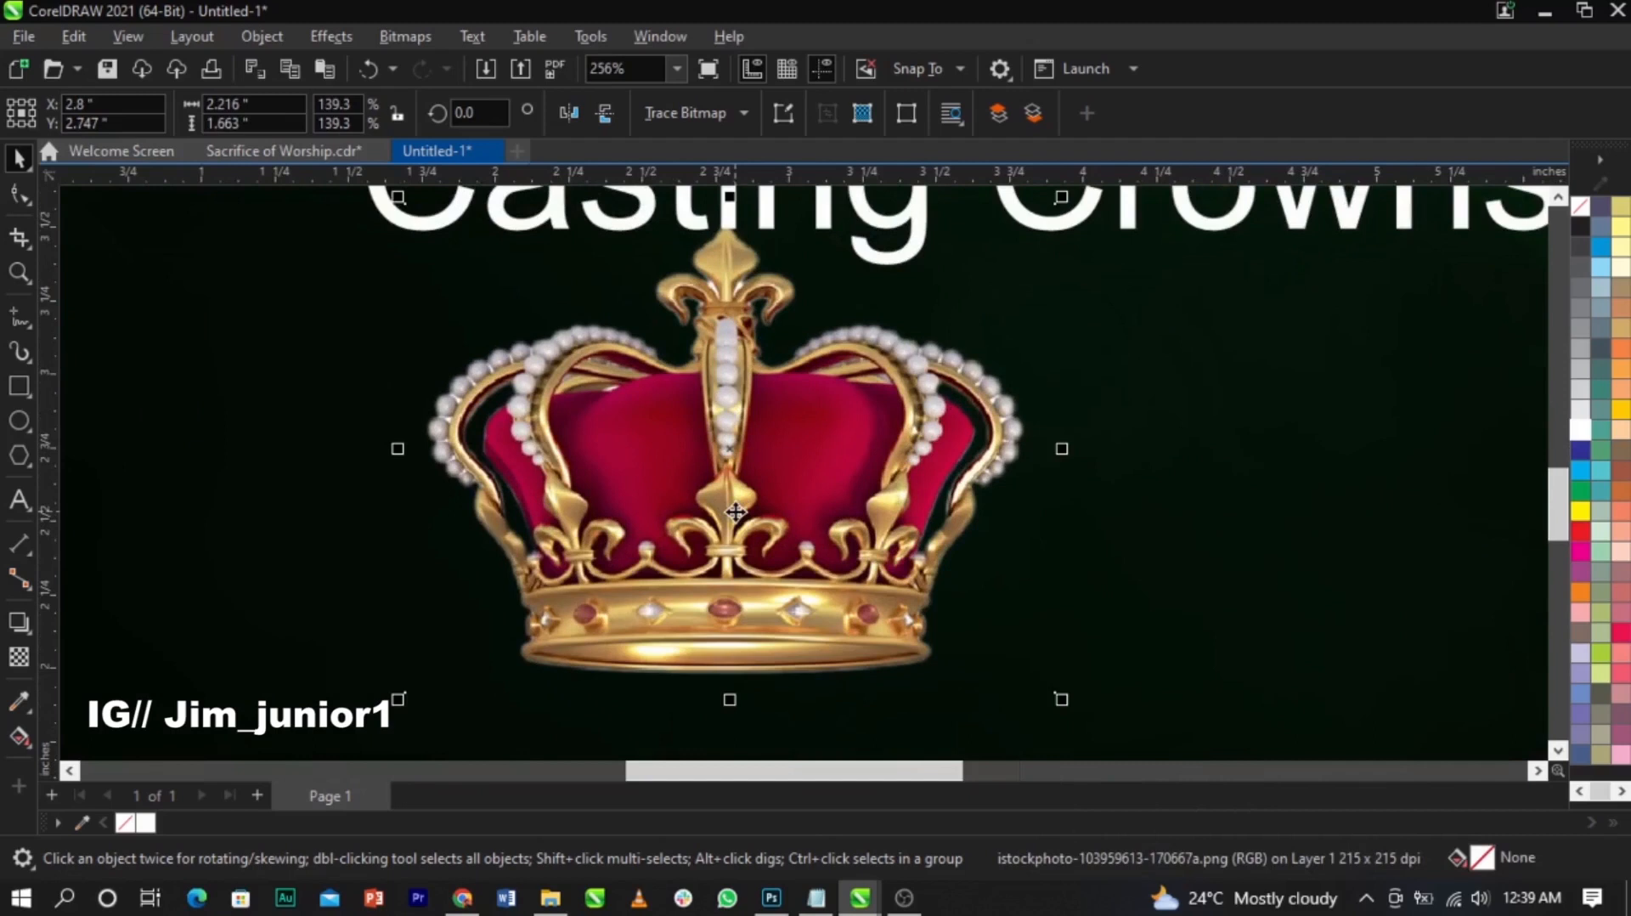
pyautogui.scroll(-2, 736, 512)
pyautogui.scroll(2, 781, 399)
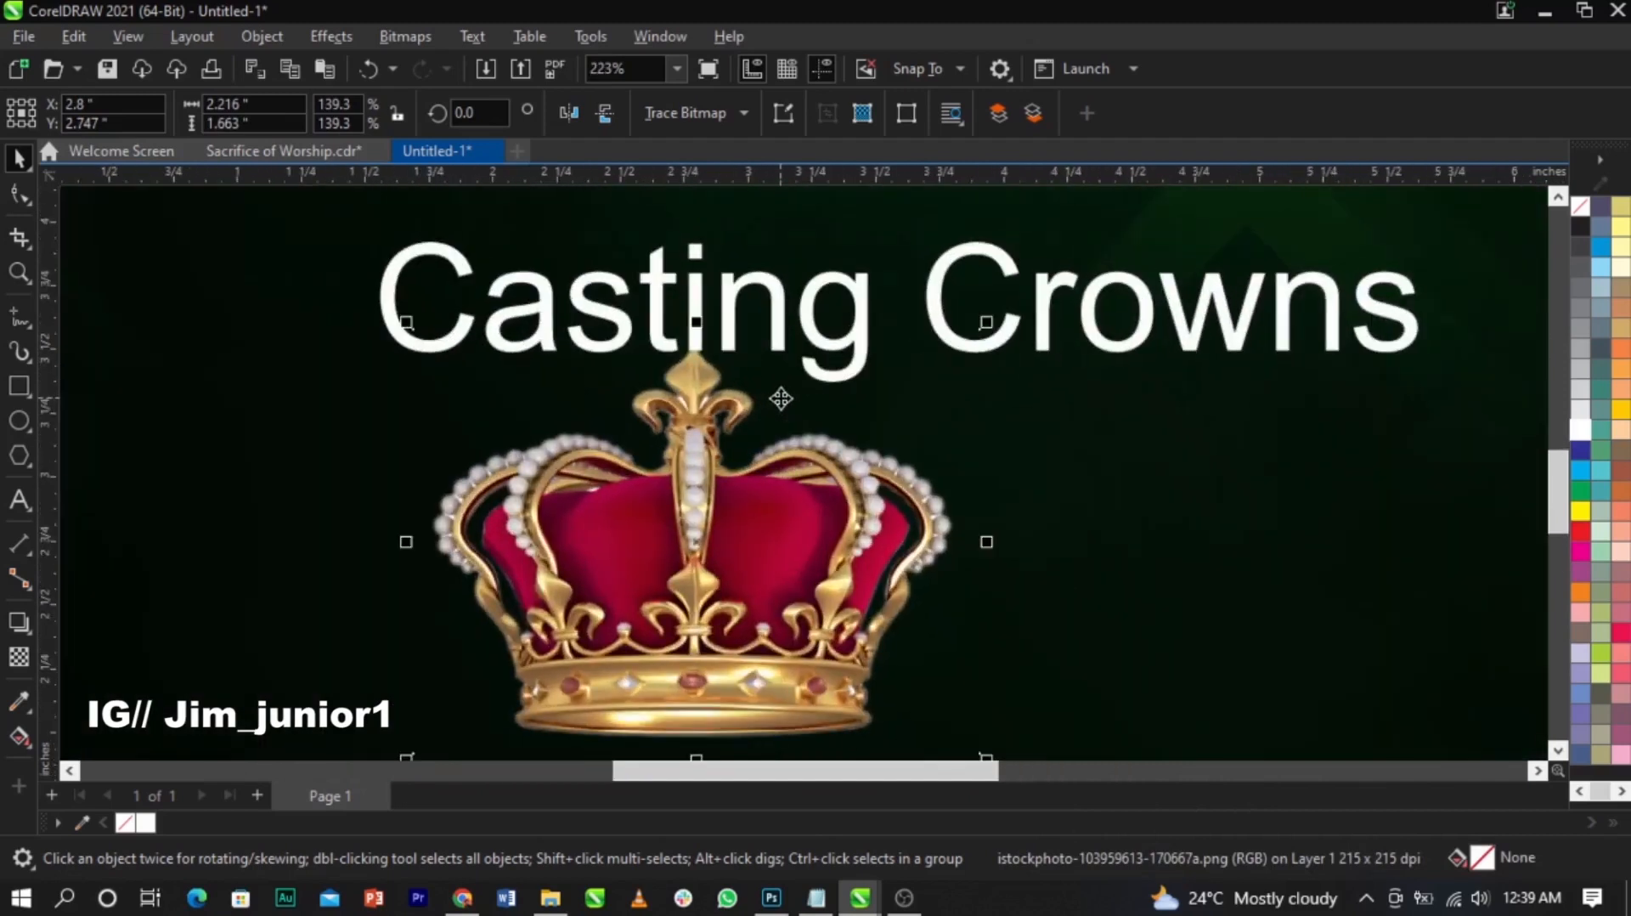
# Step: Shrink the crown image to about 2.09 by 1.57 inches
pyautogui.scroll(-2, 781, 398)
pyautogui.moveTo(905, 615); pyautogui.dragTo(888, 622)
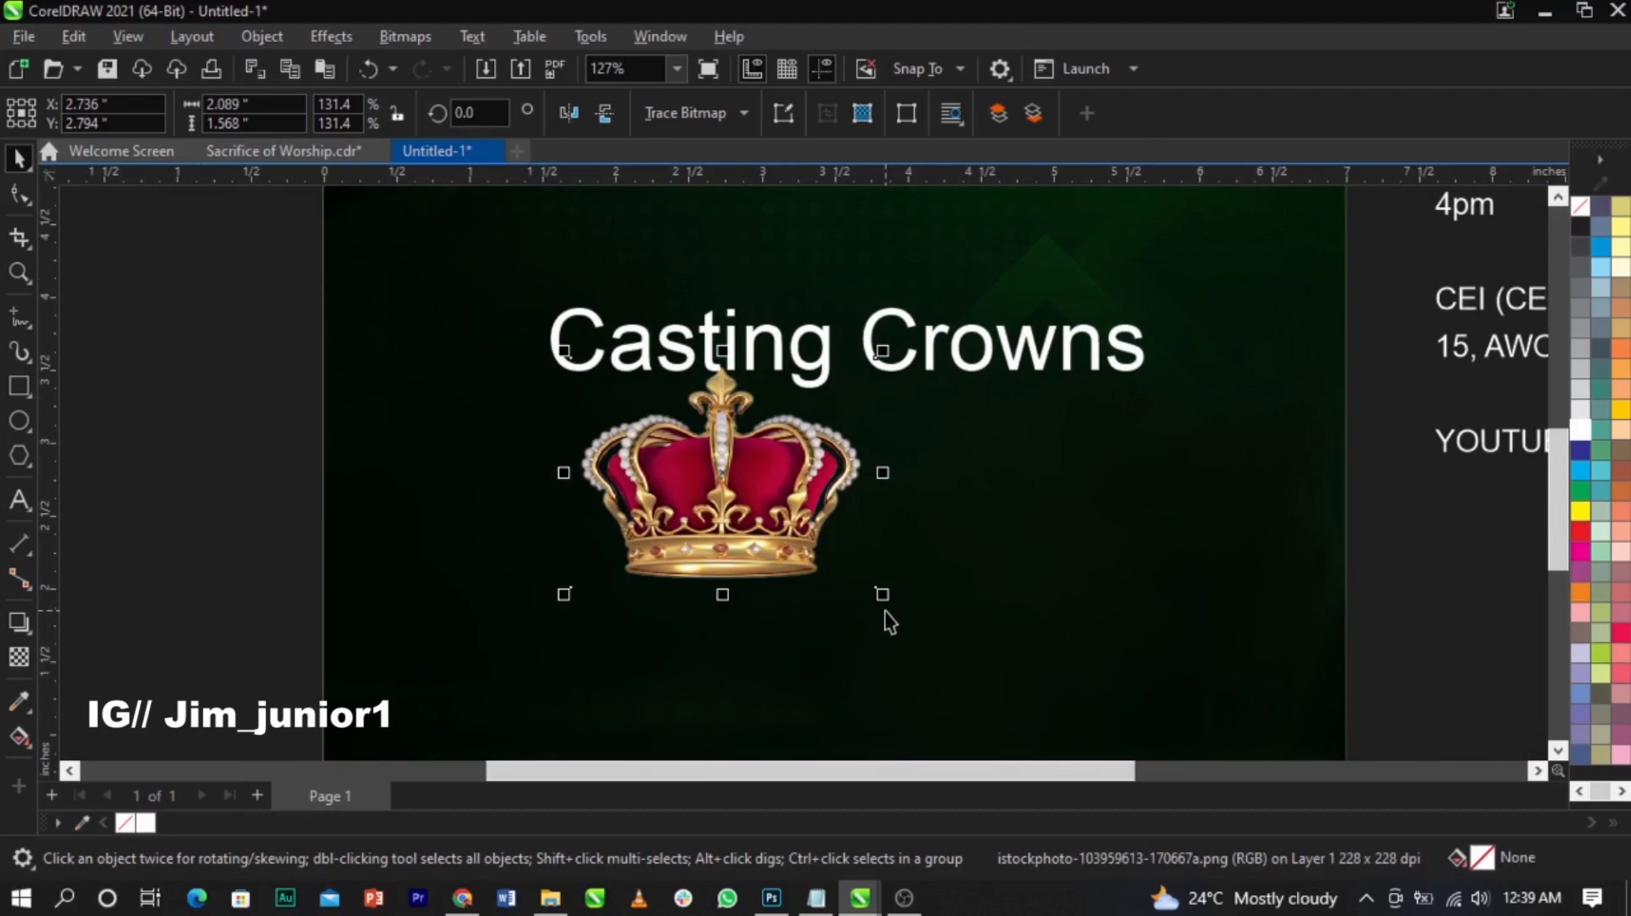
pyautogui.press('F4')
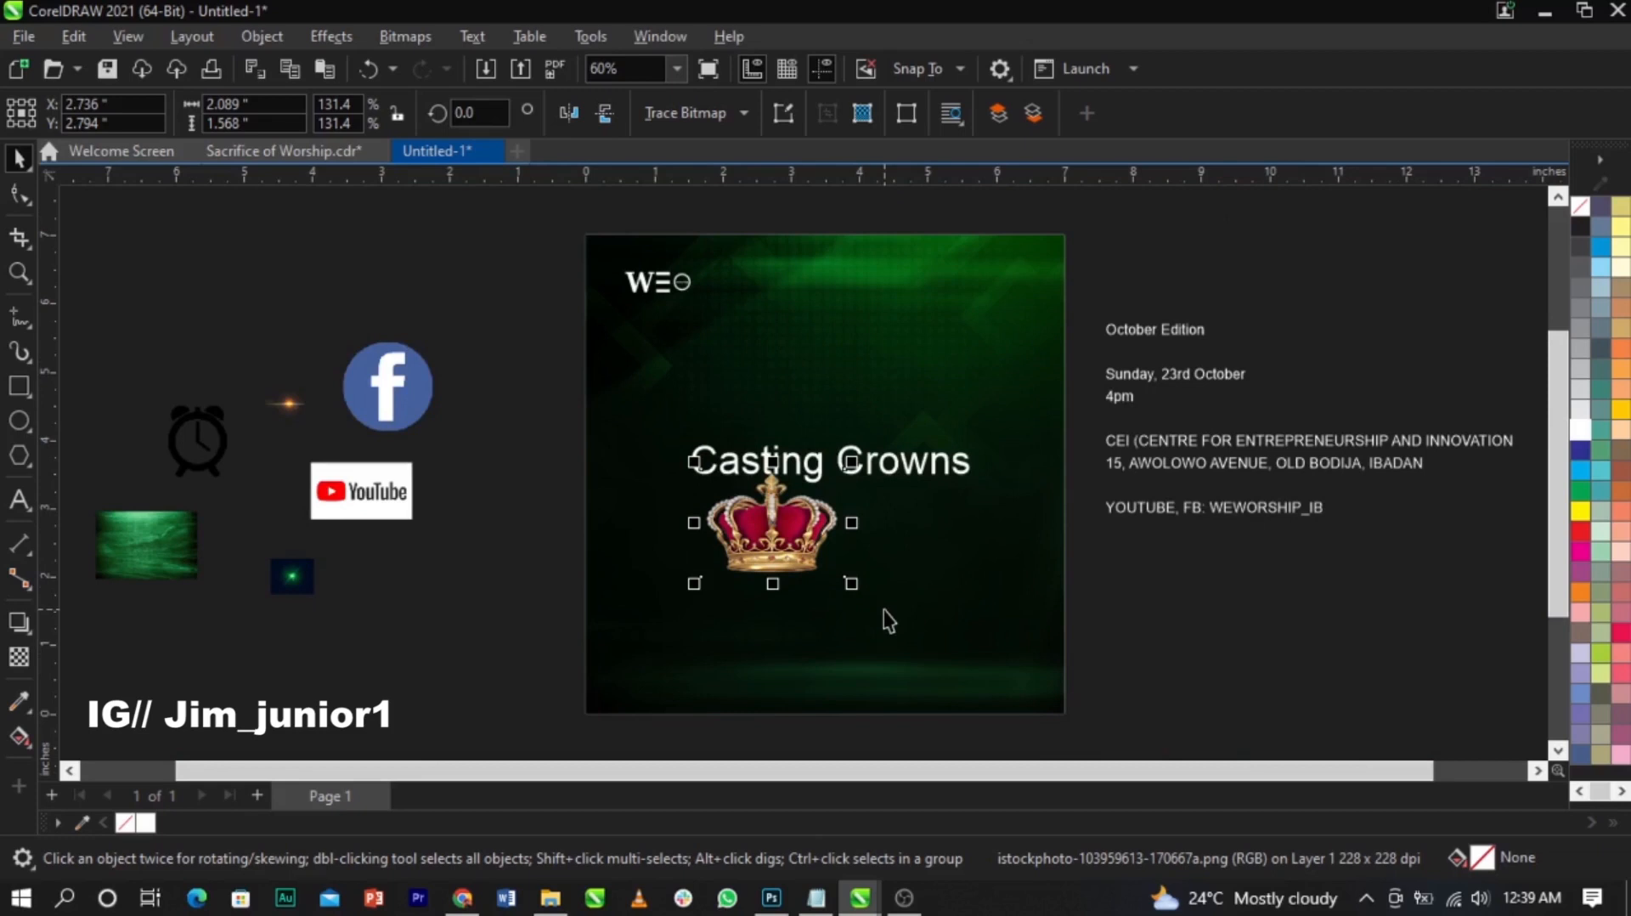
pyautogui.scroll(3, 859, 534)
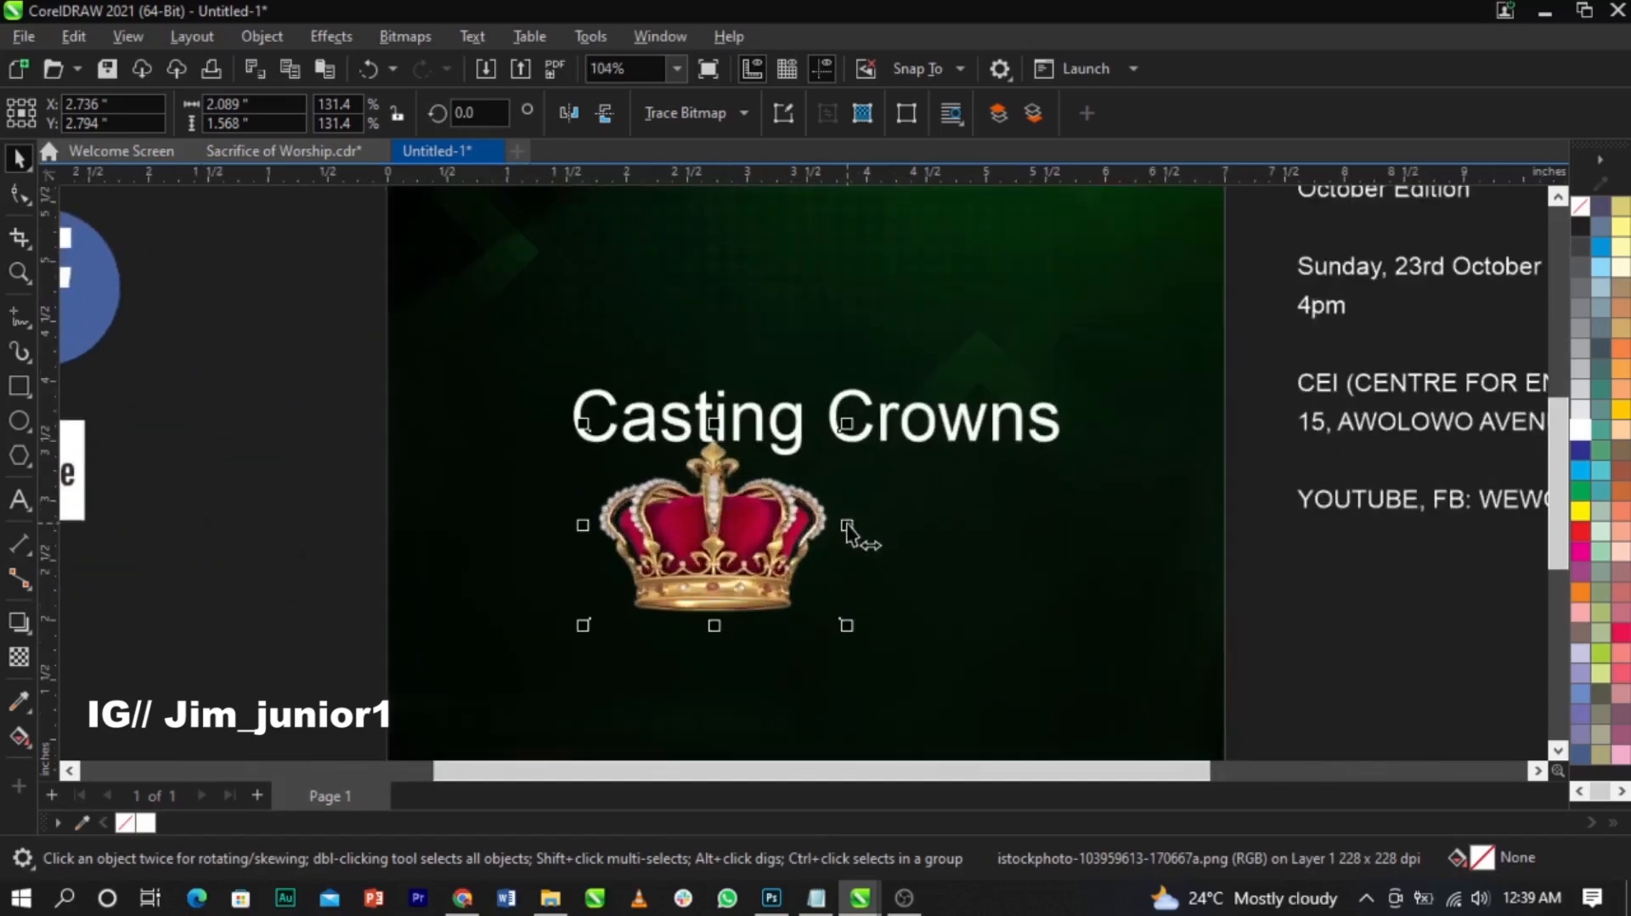
# Step: Move the crown image off the flyer into the empty area between the social media logos and the page edge
pyautogui.scroll(-2, 832, 535)
pyautogui.moveTo(808, 532); pyautogui.dragTo(449, 446)
pyautogui.scroll(4, 501, 457)
pyautogui.scroll(-4, 492, 438)
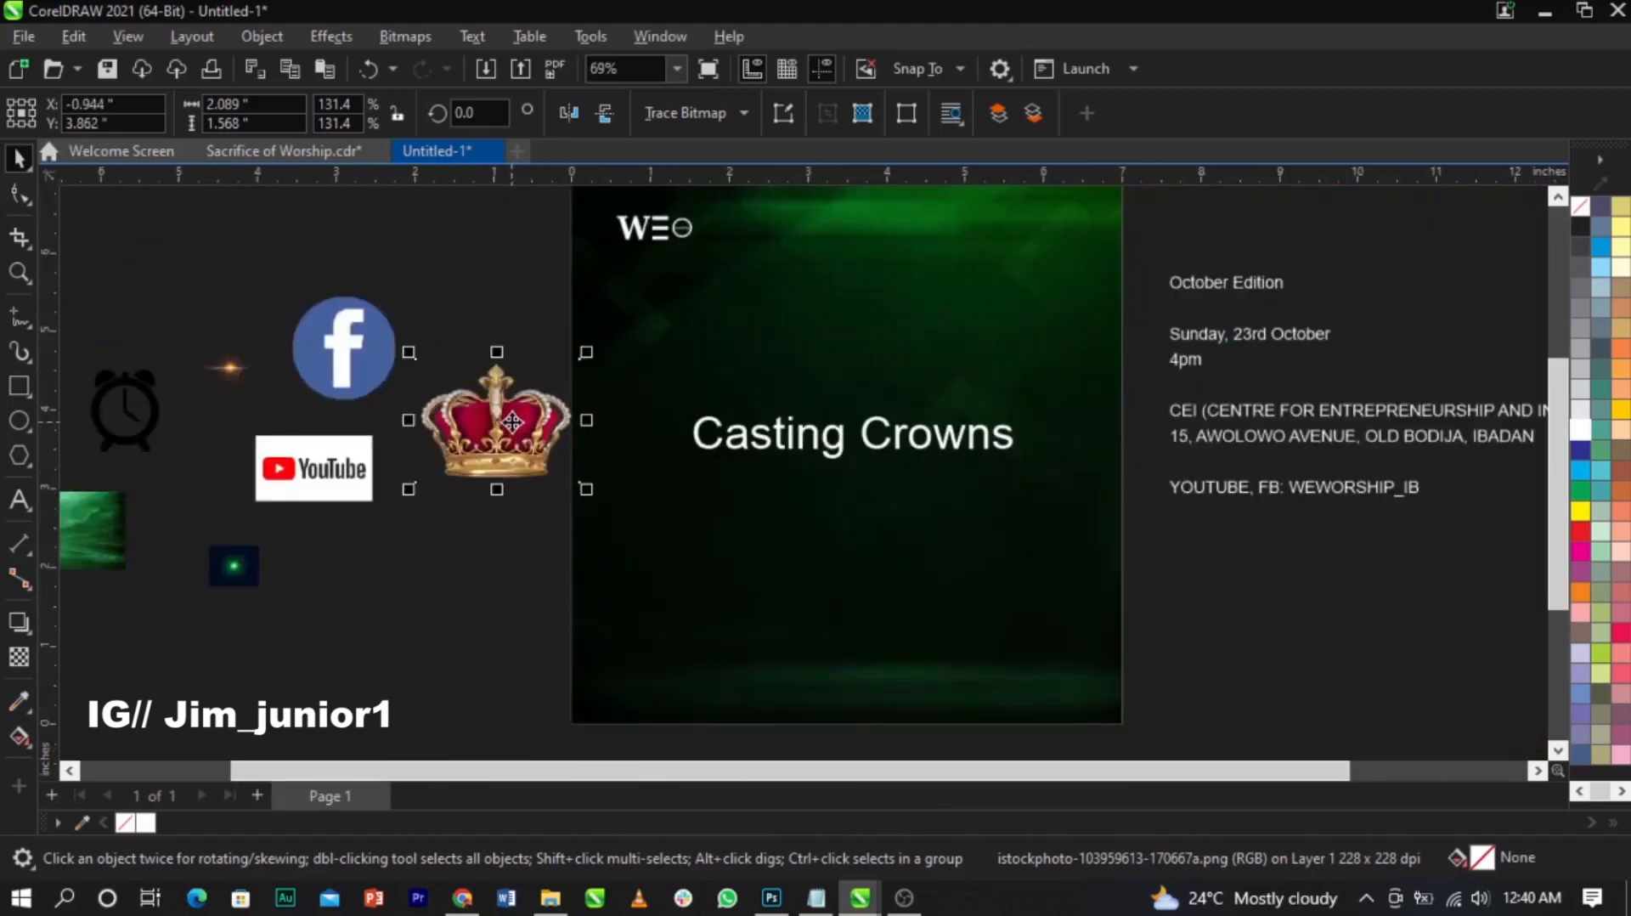
pyautogui.scroll(5, 510, 422)
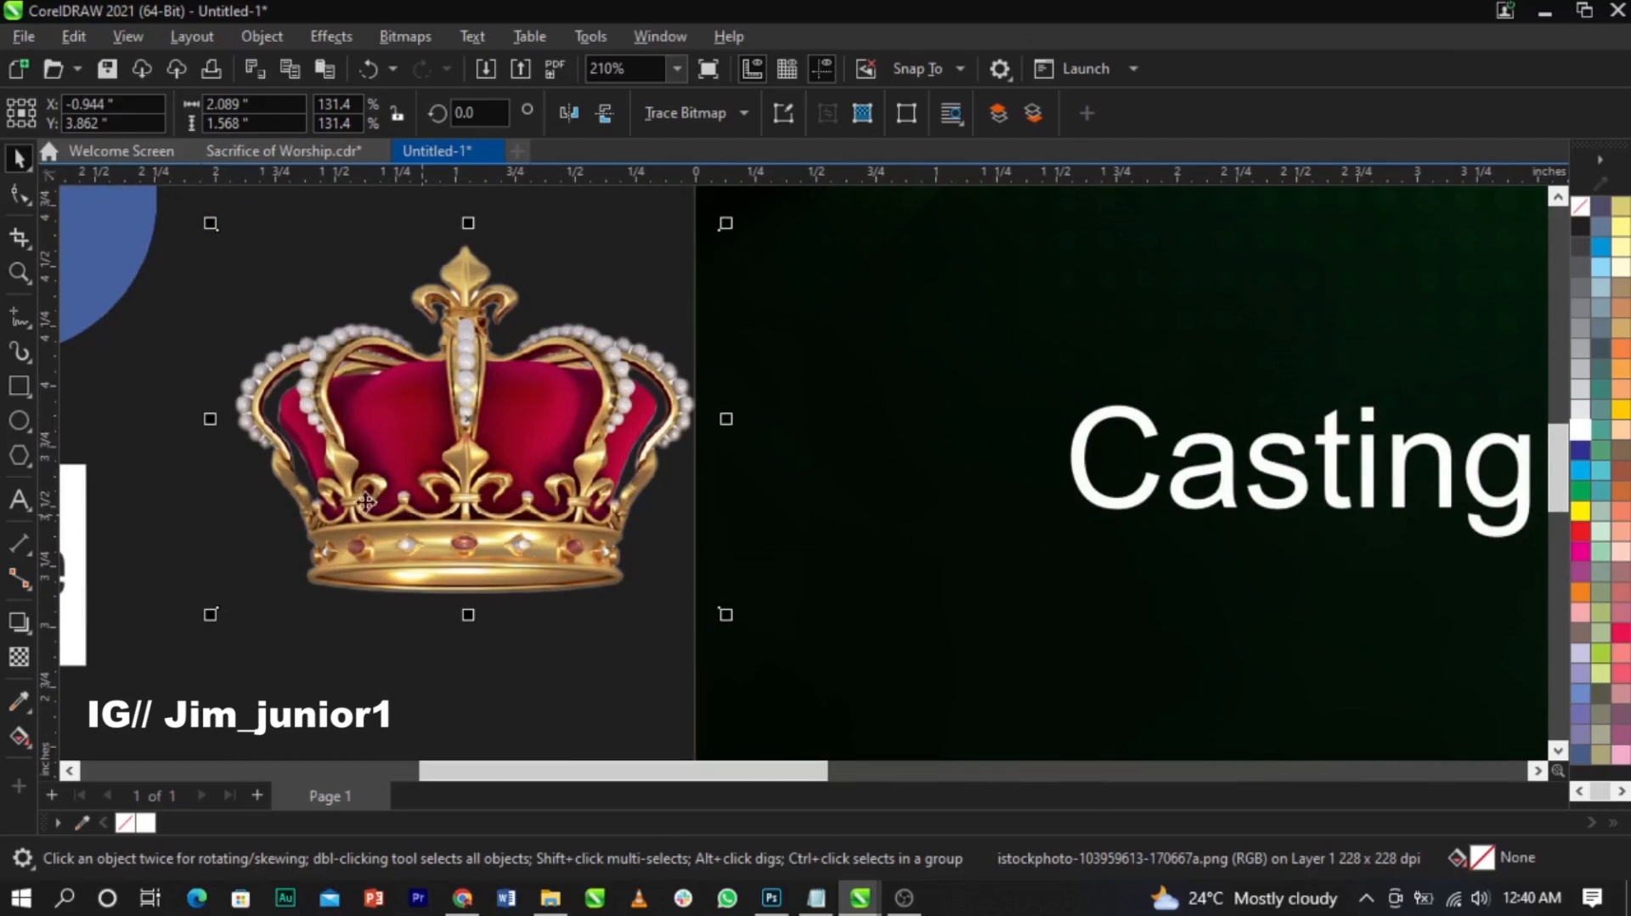
pyautogui.scroll(-4, 544, 490)
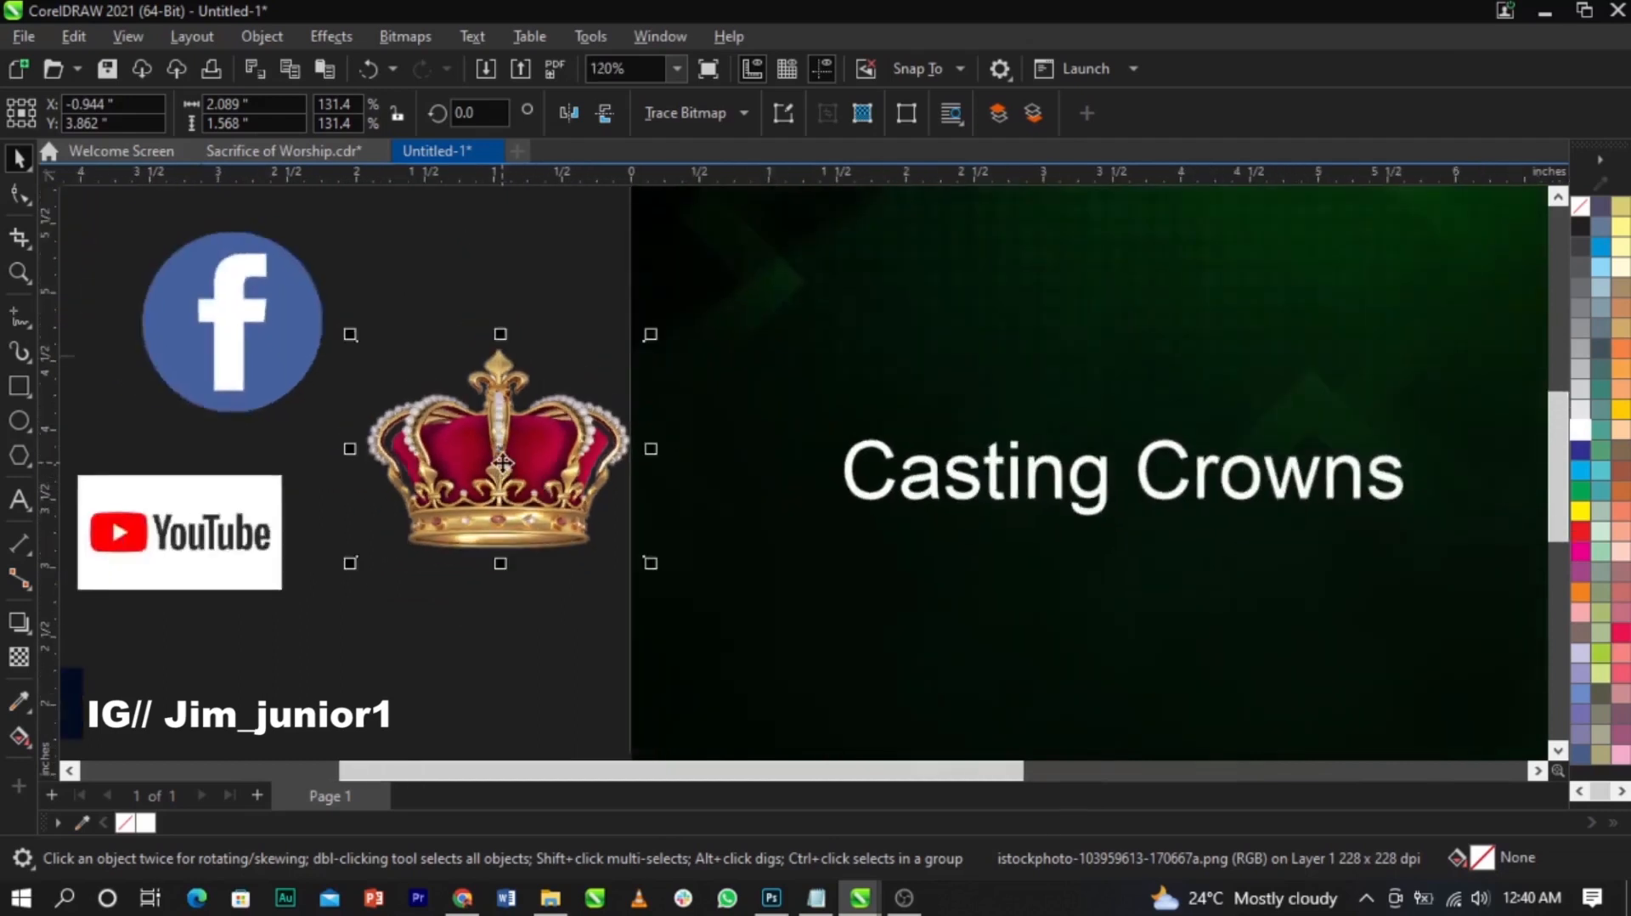
pyautogui.scroll(5, 503, 462)
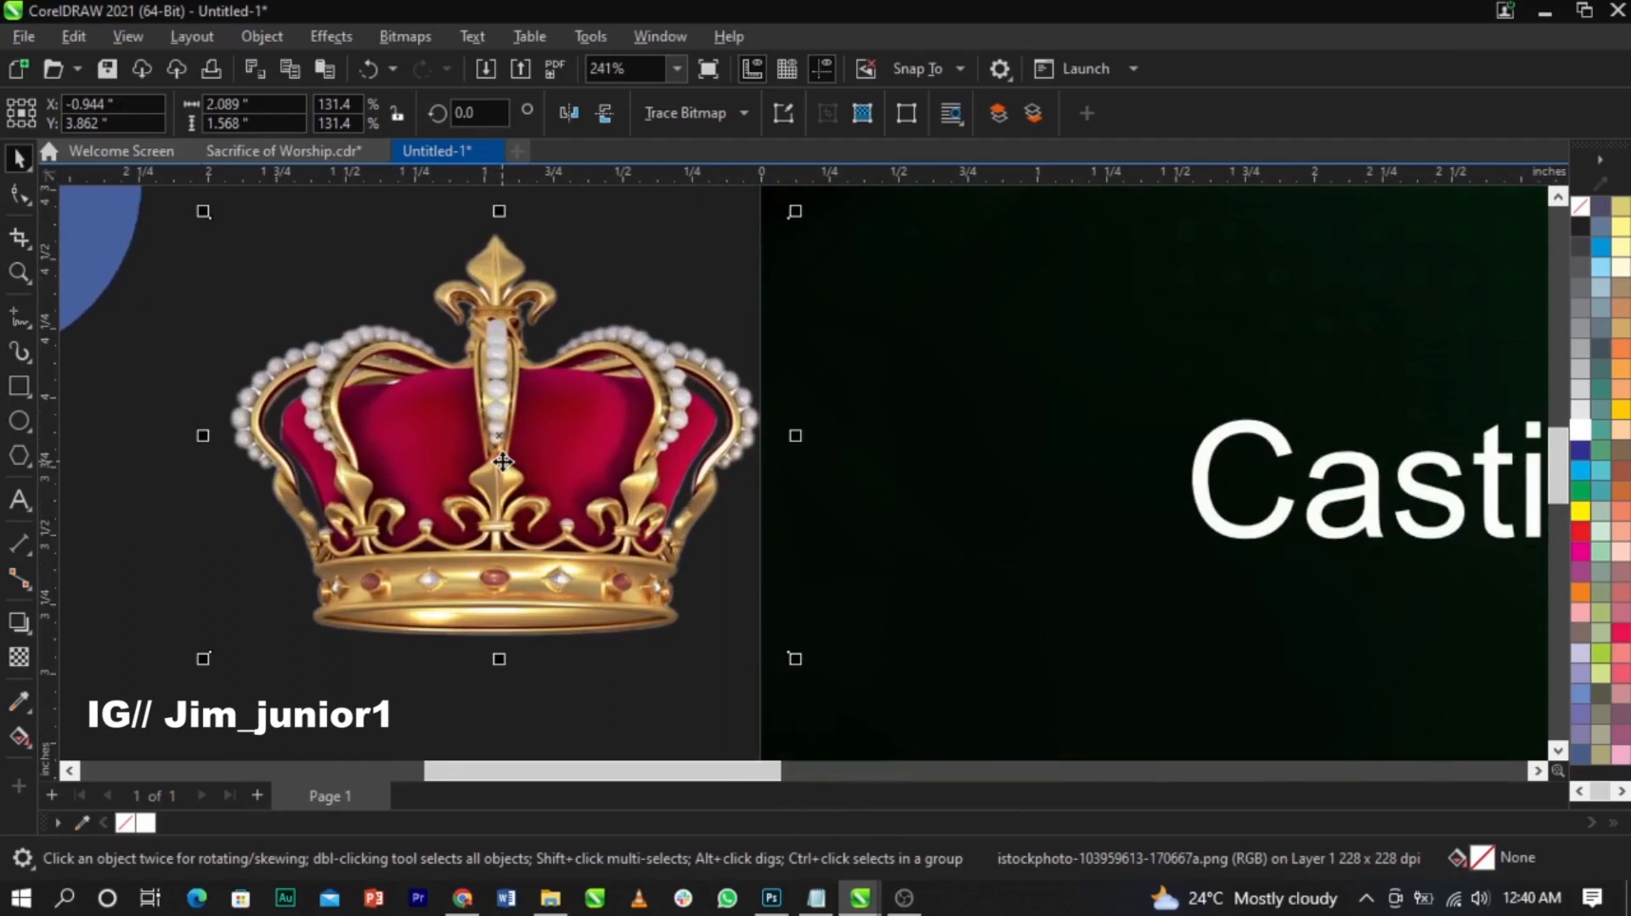
pyautogui.scroll(-4, 503, 462)
pyautogui.scroll(-2, 801, 484)
# Step: Put Crowns on a second line of the title and break the text apart into separate Casting and Crowns objects
pyautogui.scroll(2, 900, 450)
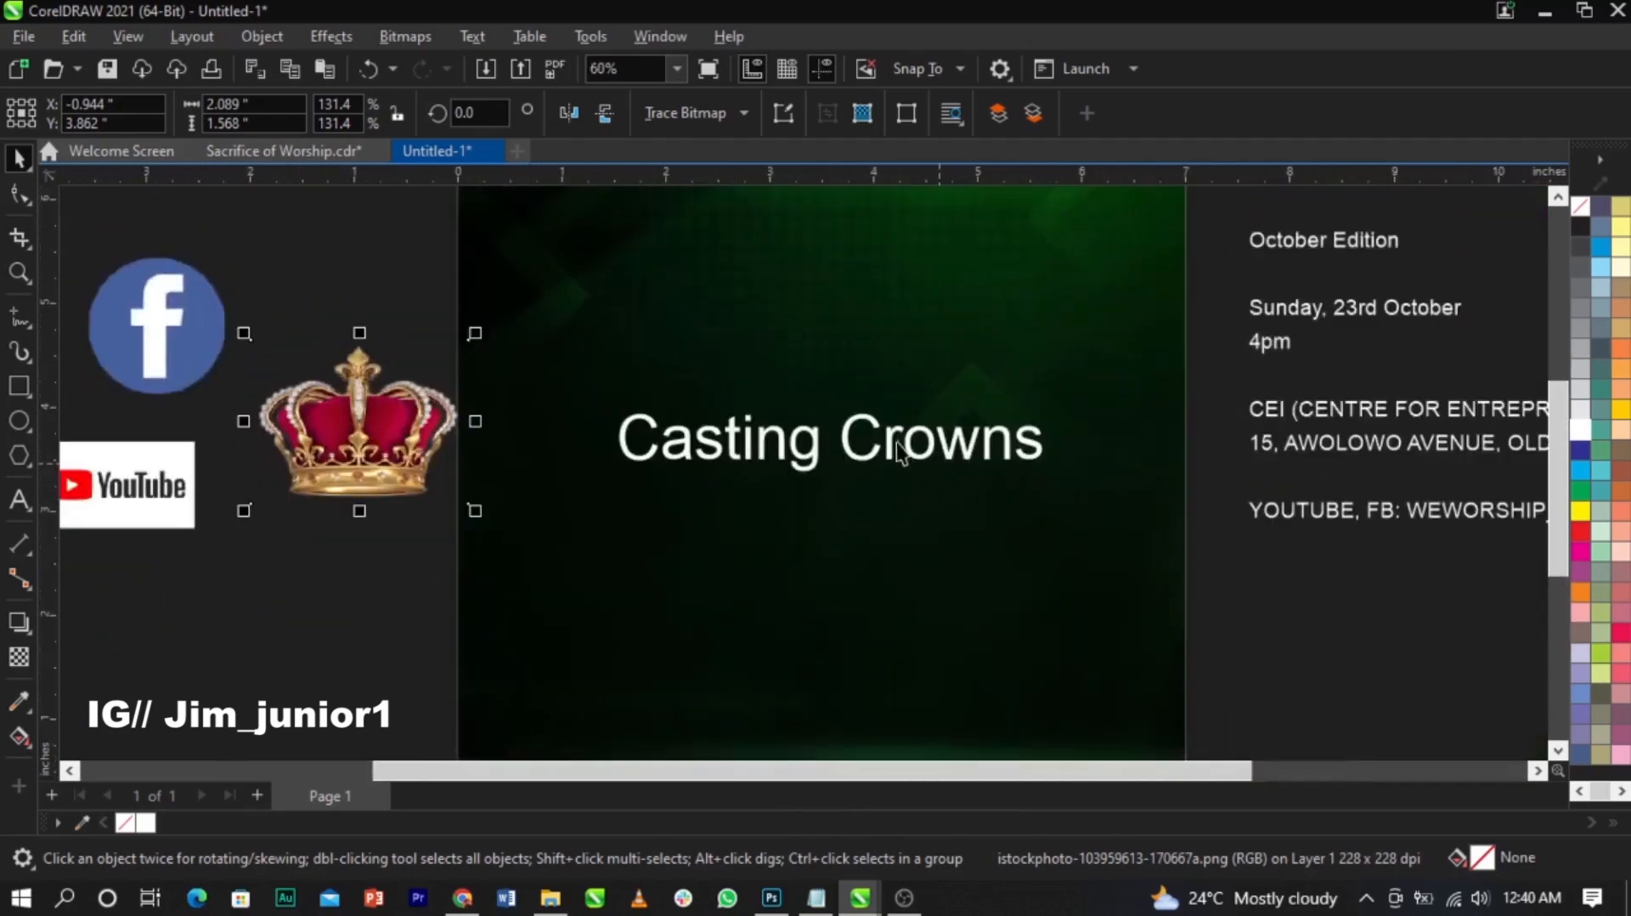
pyautogui.click(898, 448)
pyautogui.click(879, 445)
pyautogui.doubleClick(854, 445)
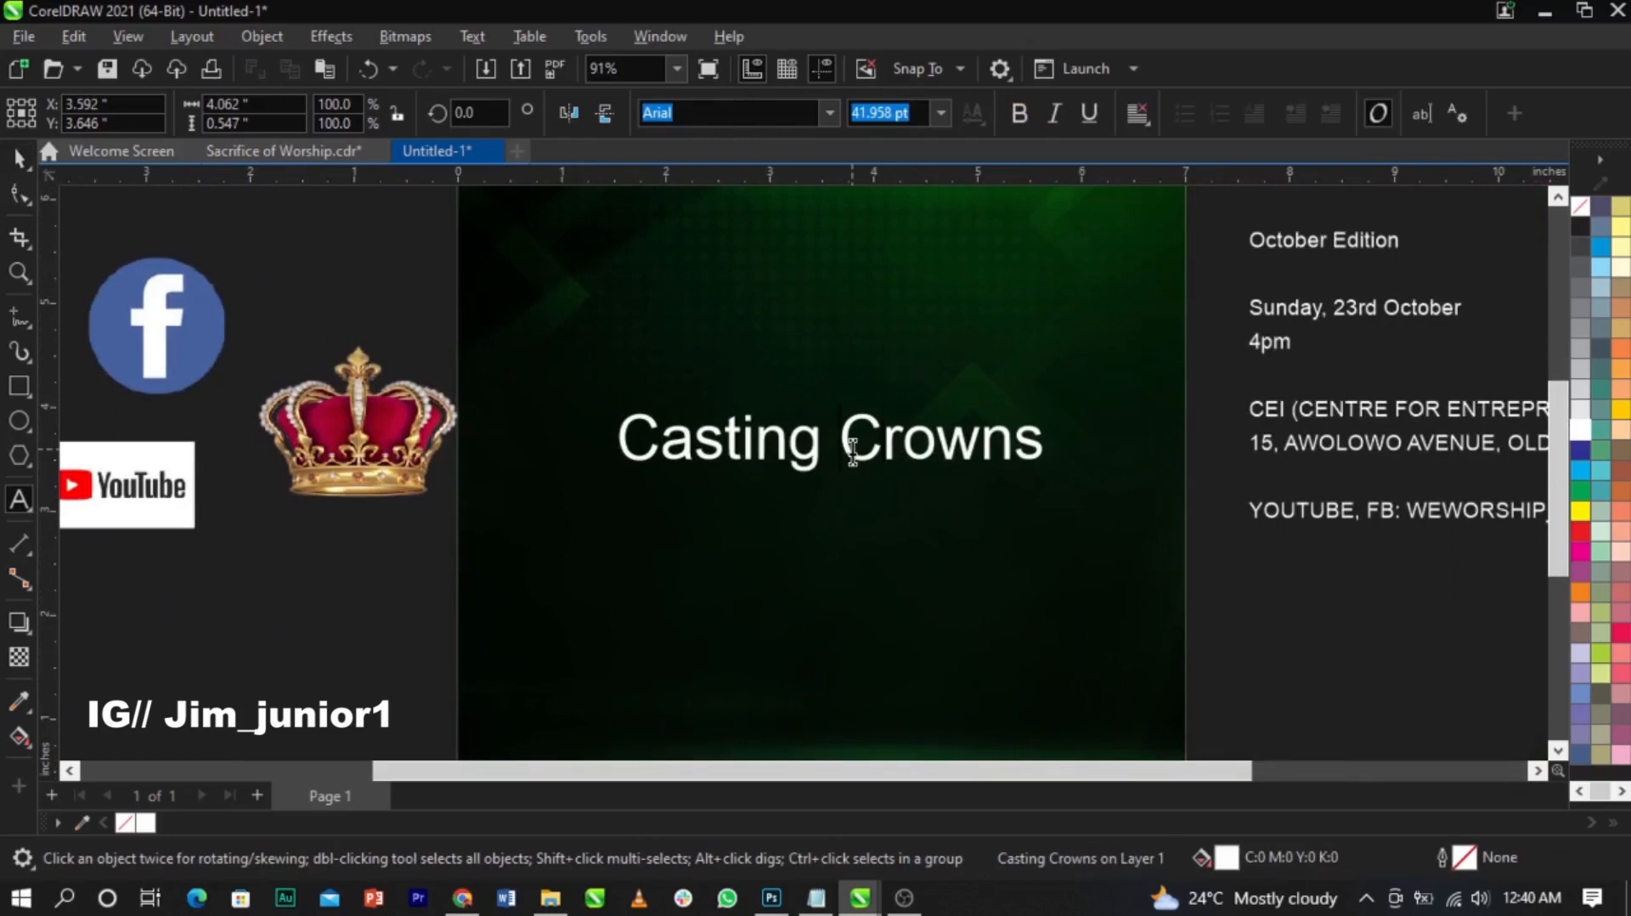
pyautogui.press('Return')
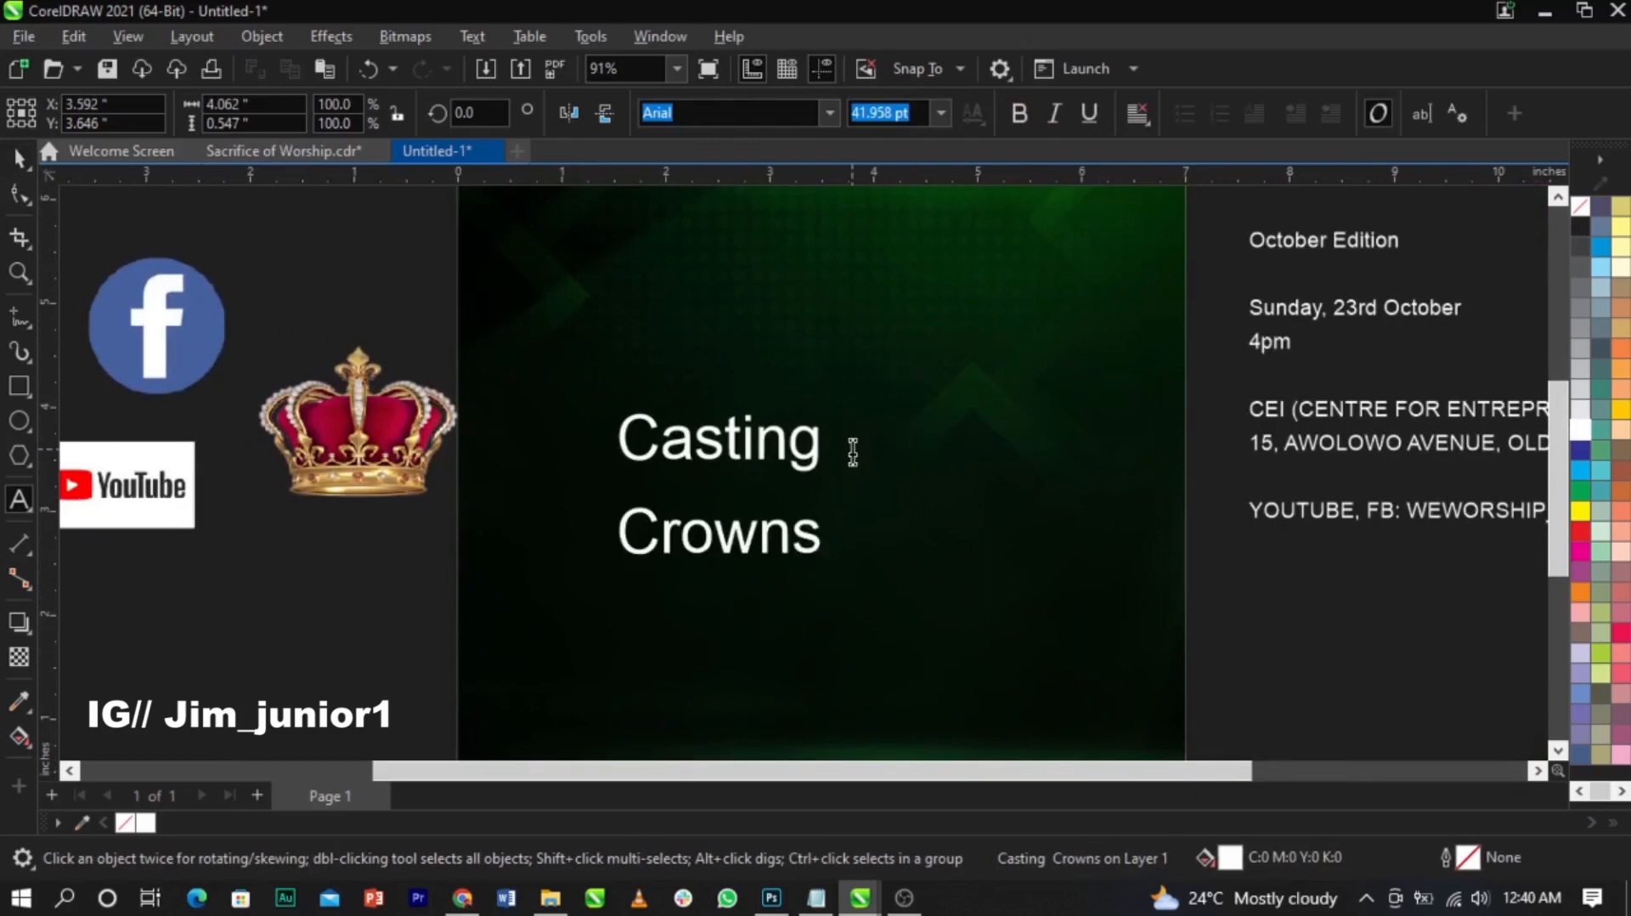
pyautogui.hotkey('ctrl', 'space')
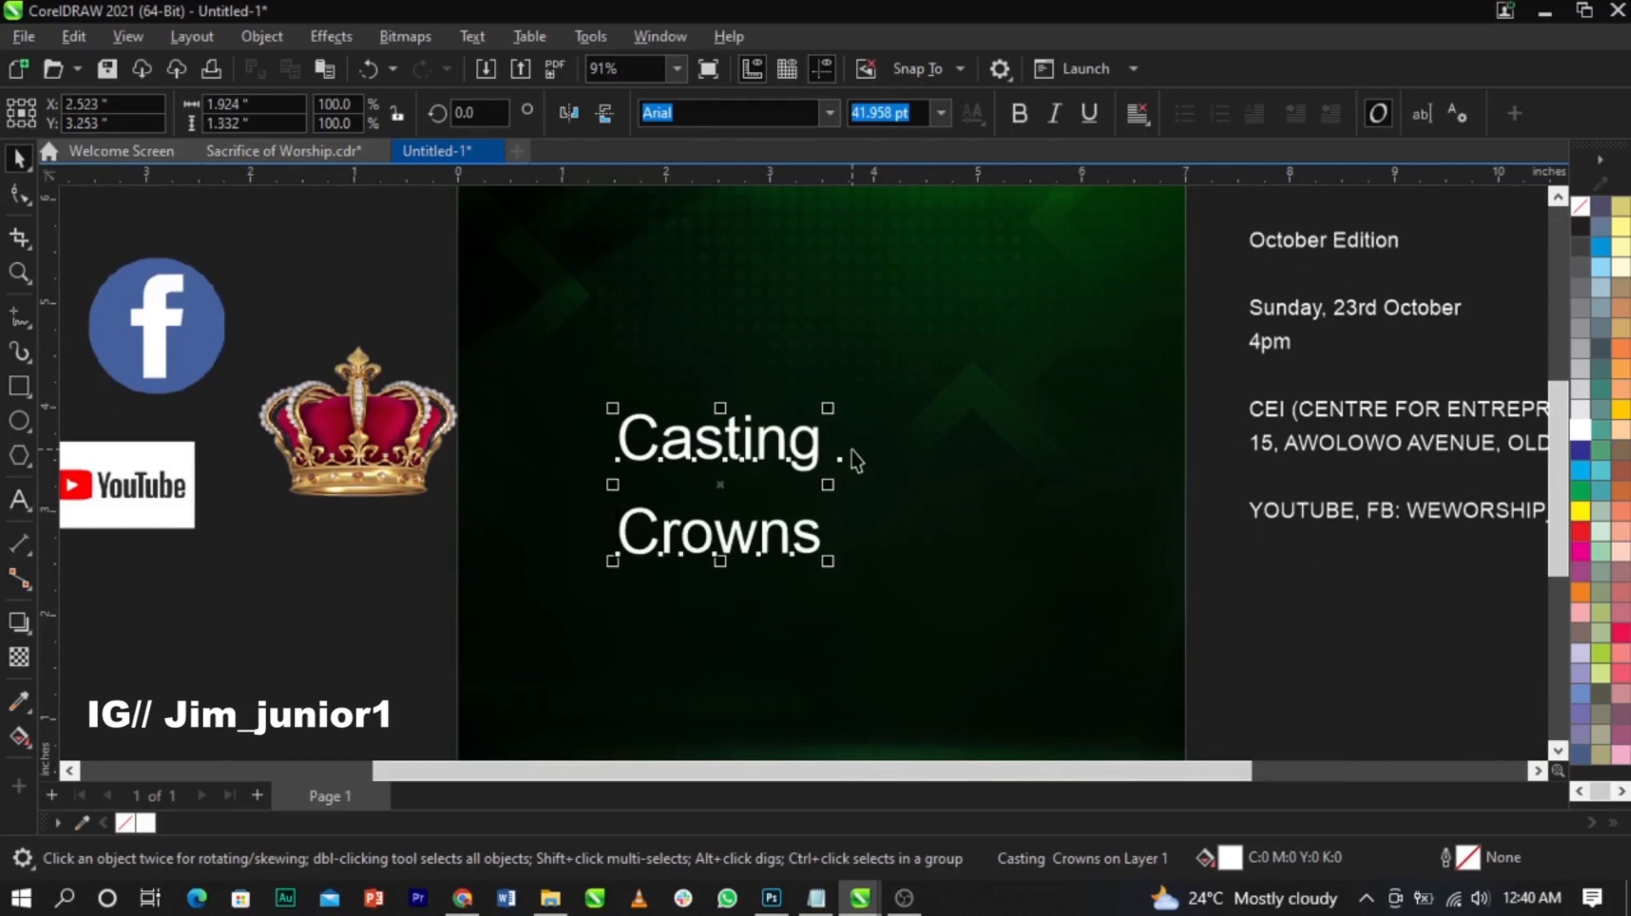
pyautogui.hotkey('ctrl', 'k')
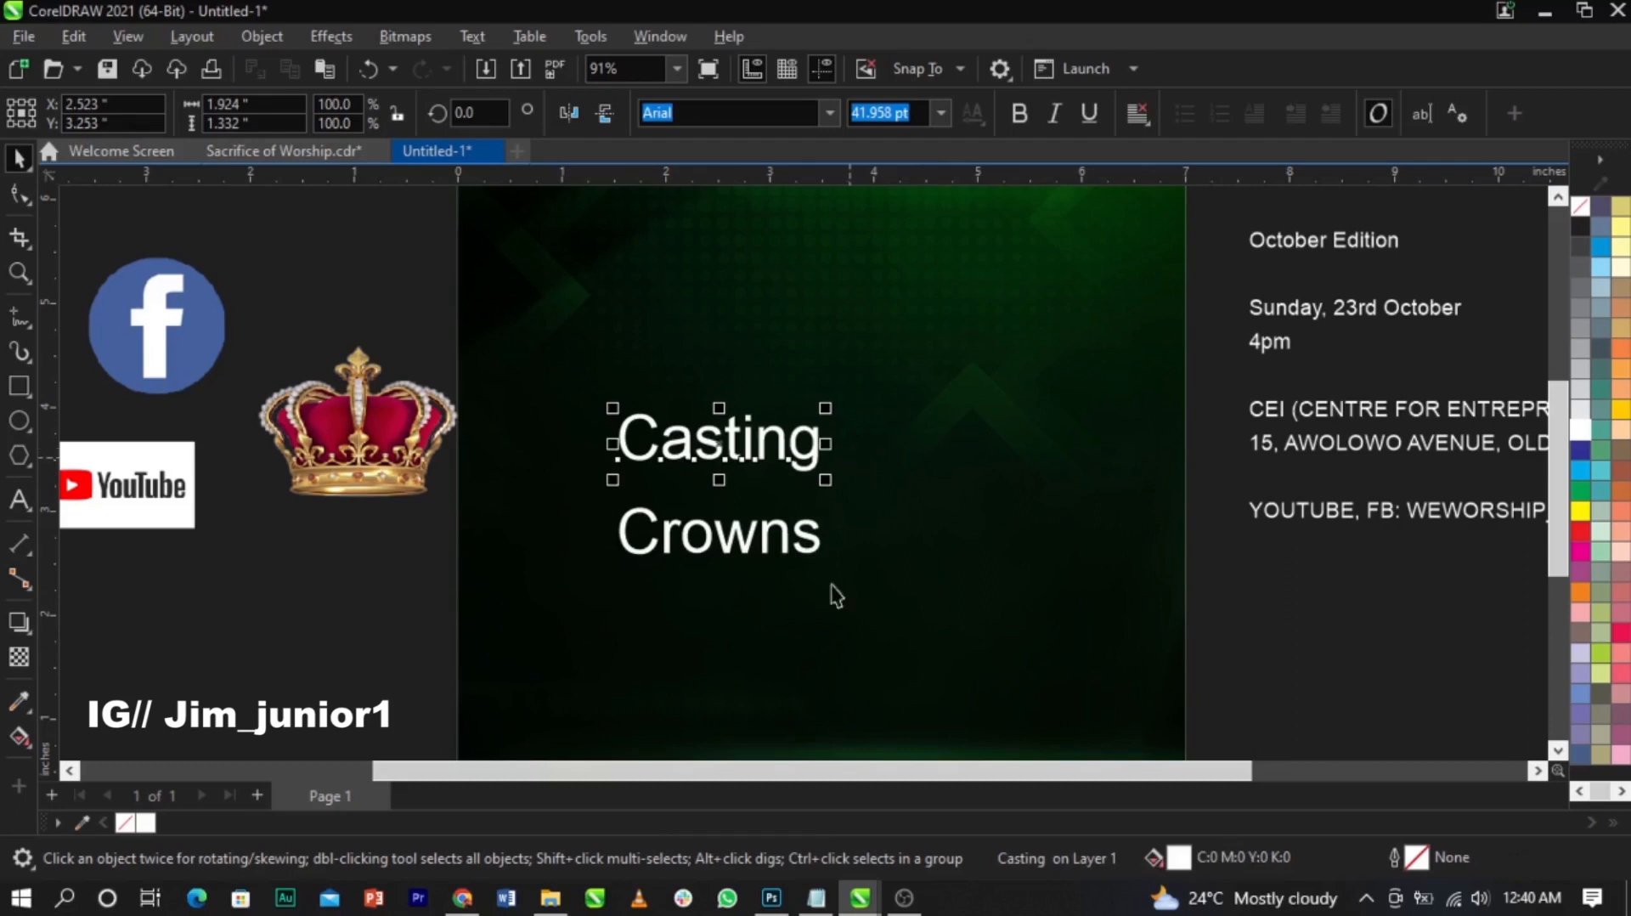
# Step: Switch to the Notepad text file to check the fonts listed there, and return to the Casting text in CorelDRAW
pyautogui.click(815, 897)
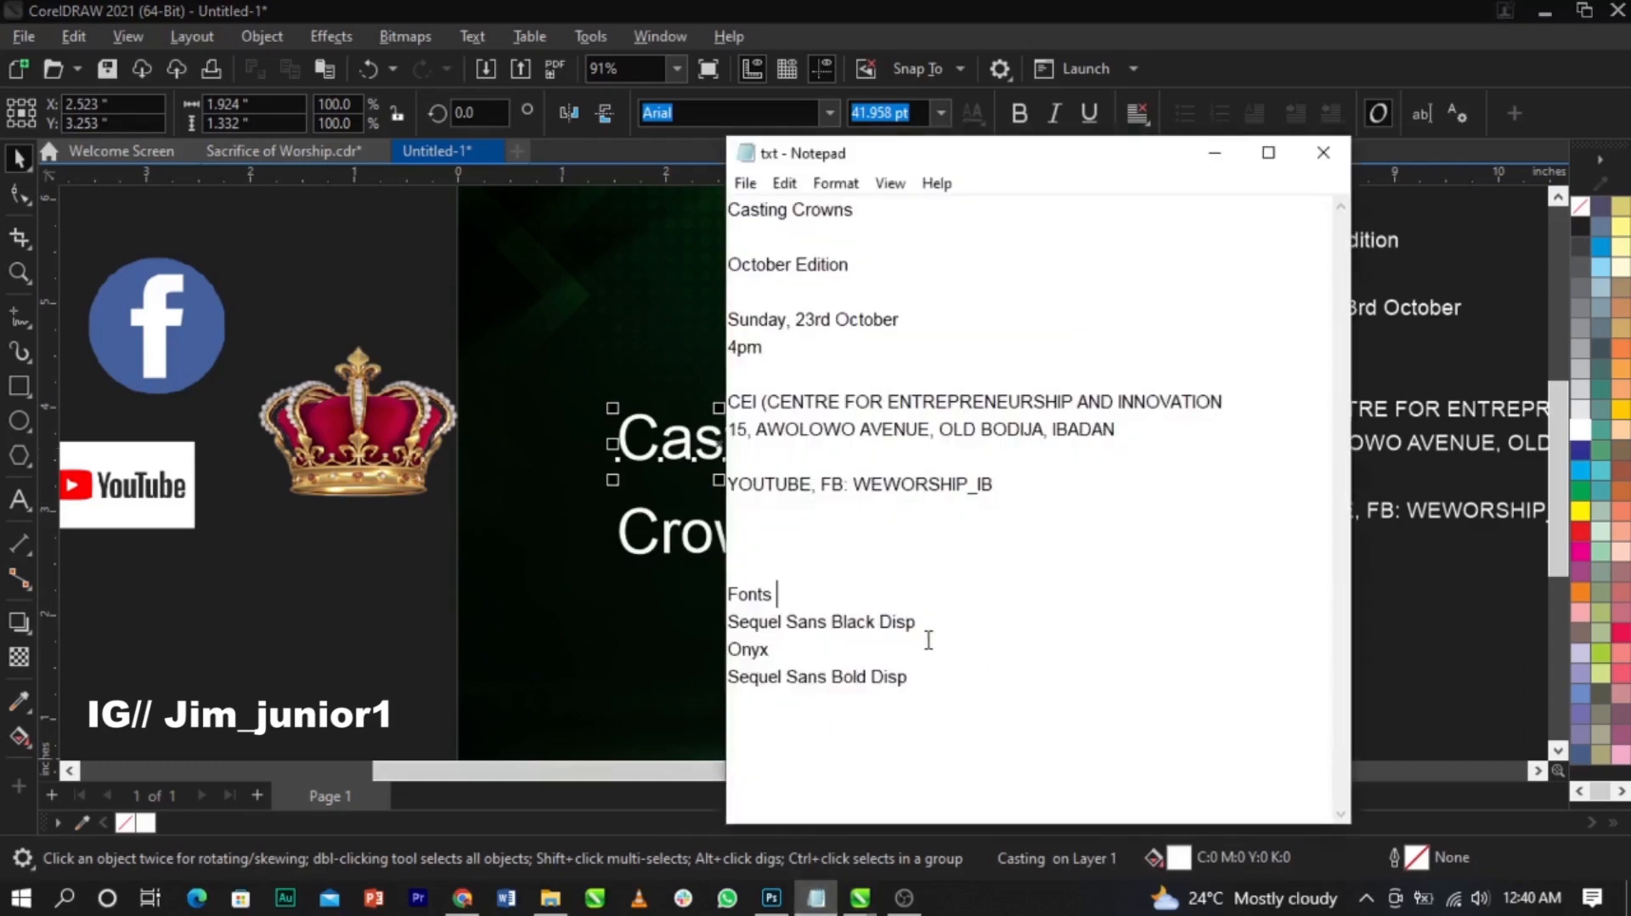
pyautogui.doubleClick(771, 644)
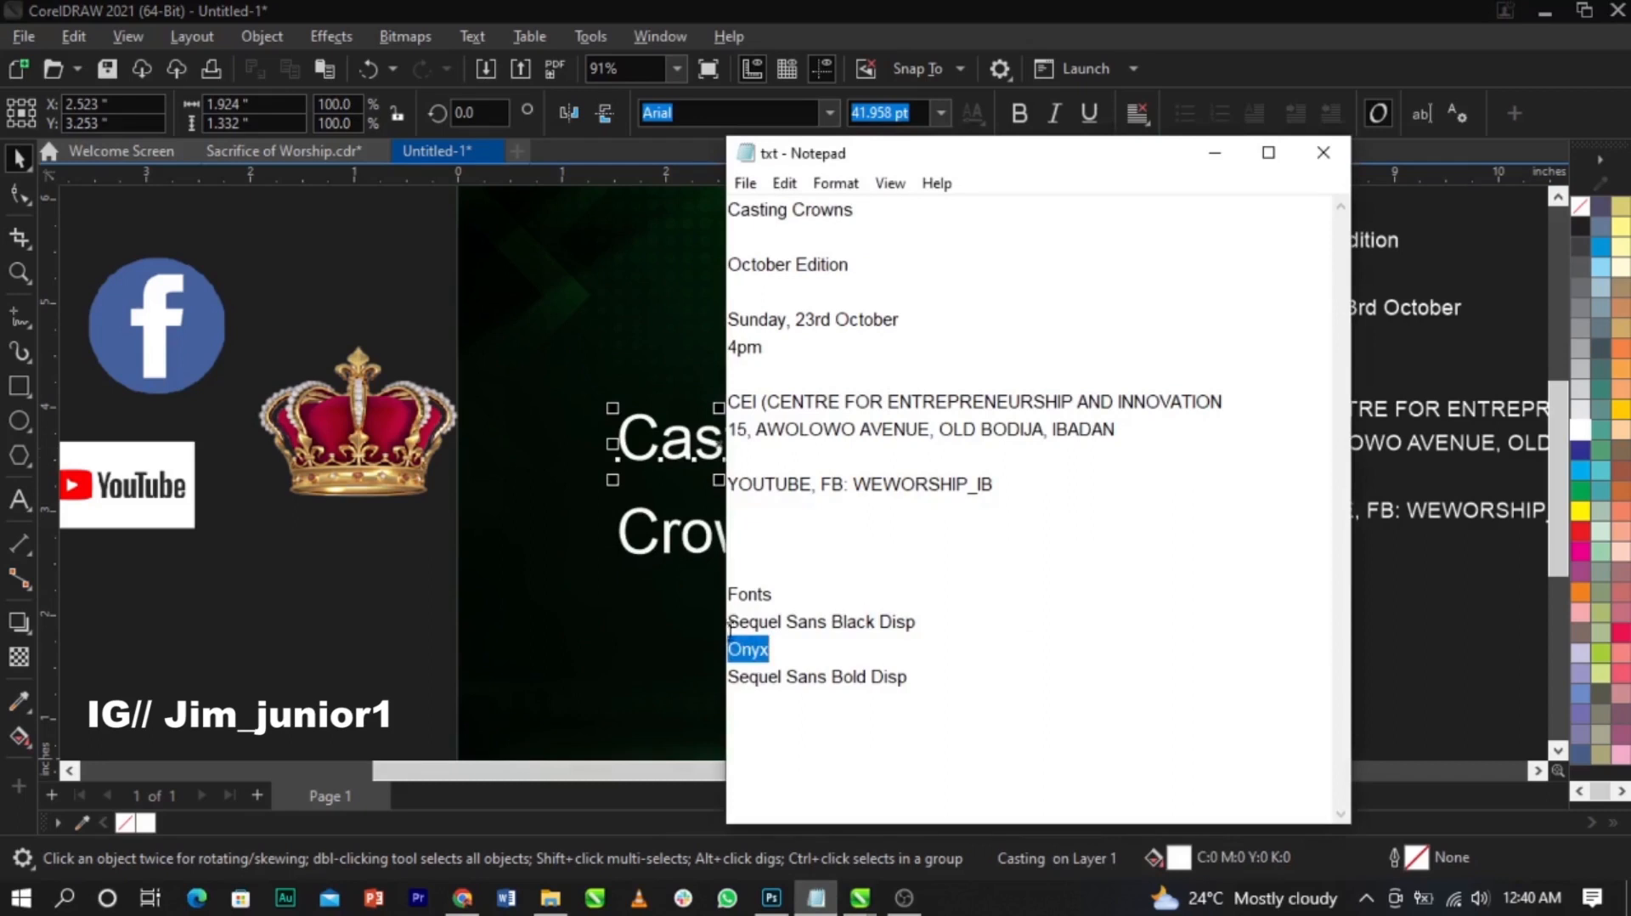
pyautogui.moveTo(728, 628); pyautogui.dragTo(942, 619)
pyautogui.click(713, 438)
pyautogui.click(714, 437)
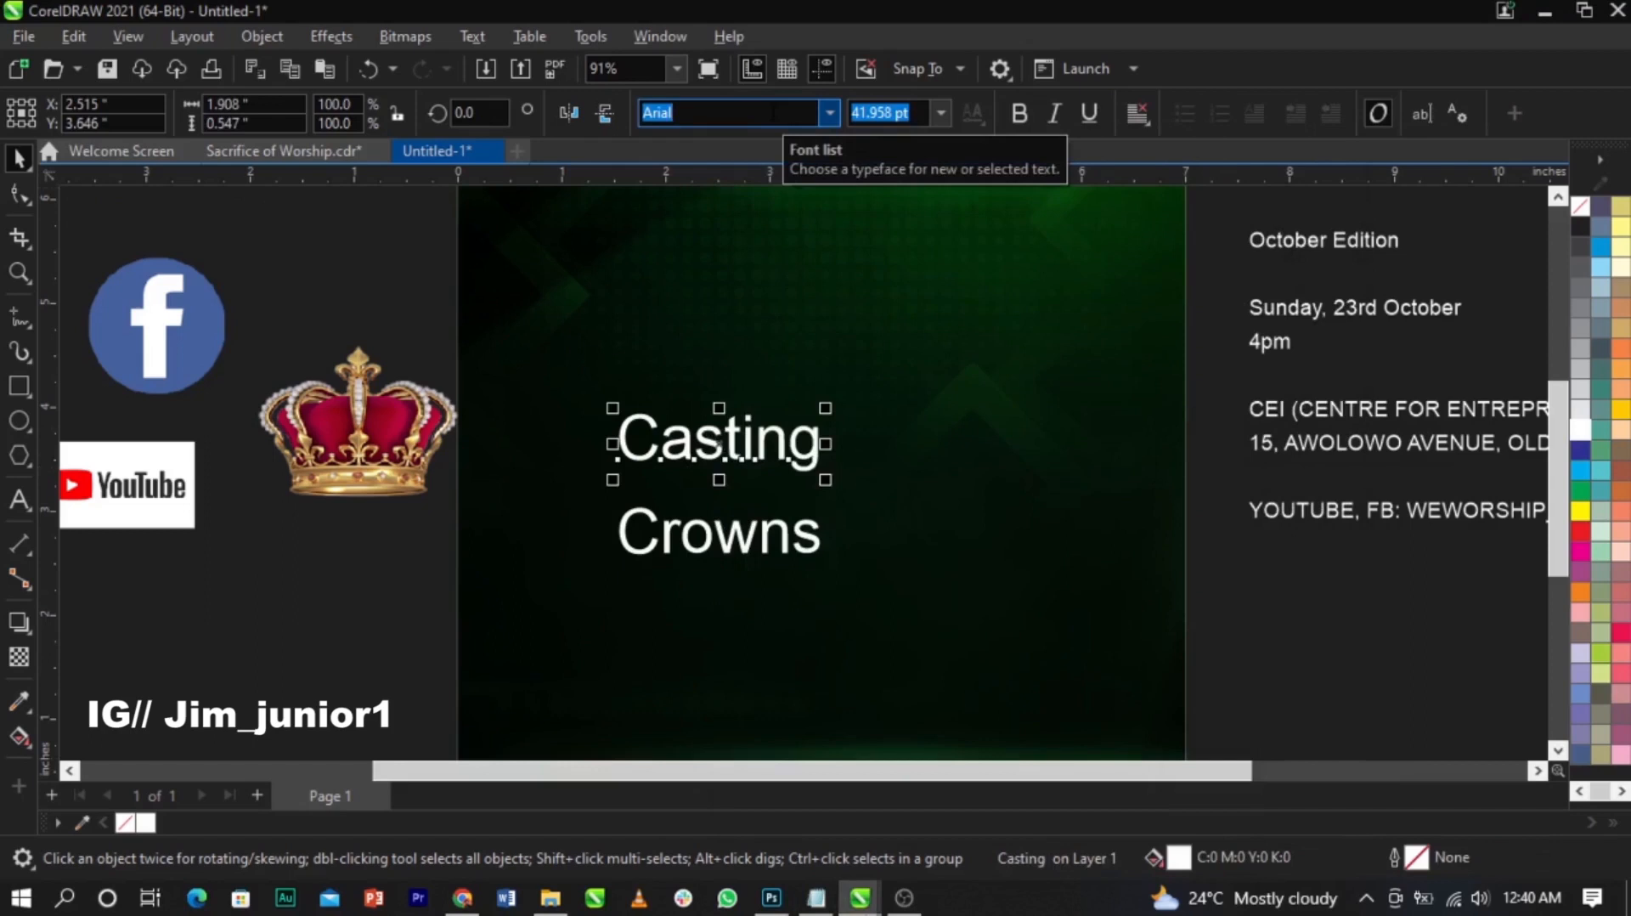
# Step: Set the font of the Casting text to Sequel Sans Black Body
pyautogui.write("son's Greetings")
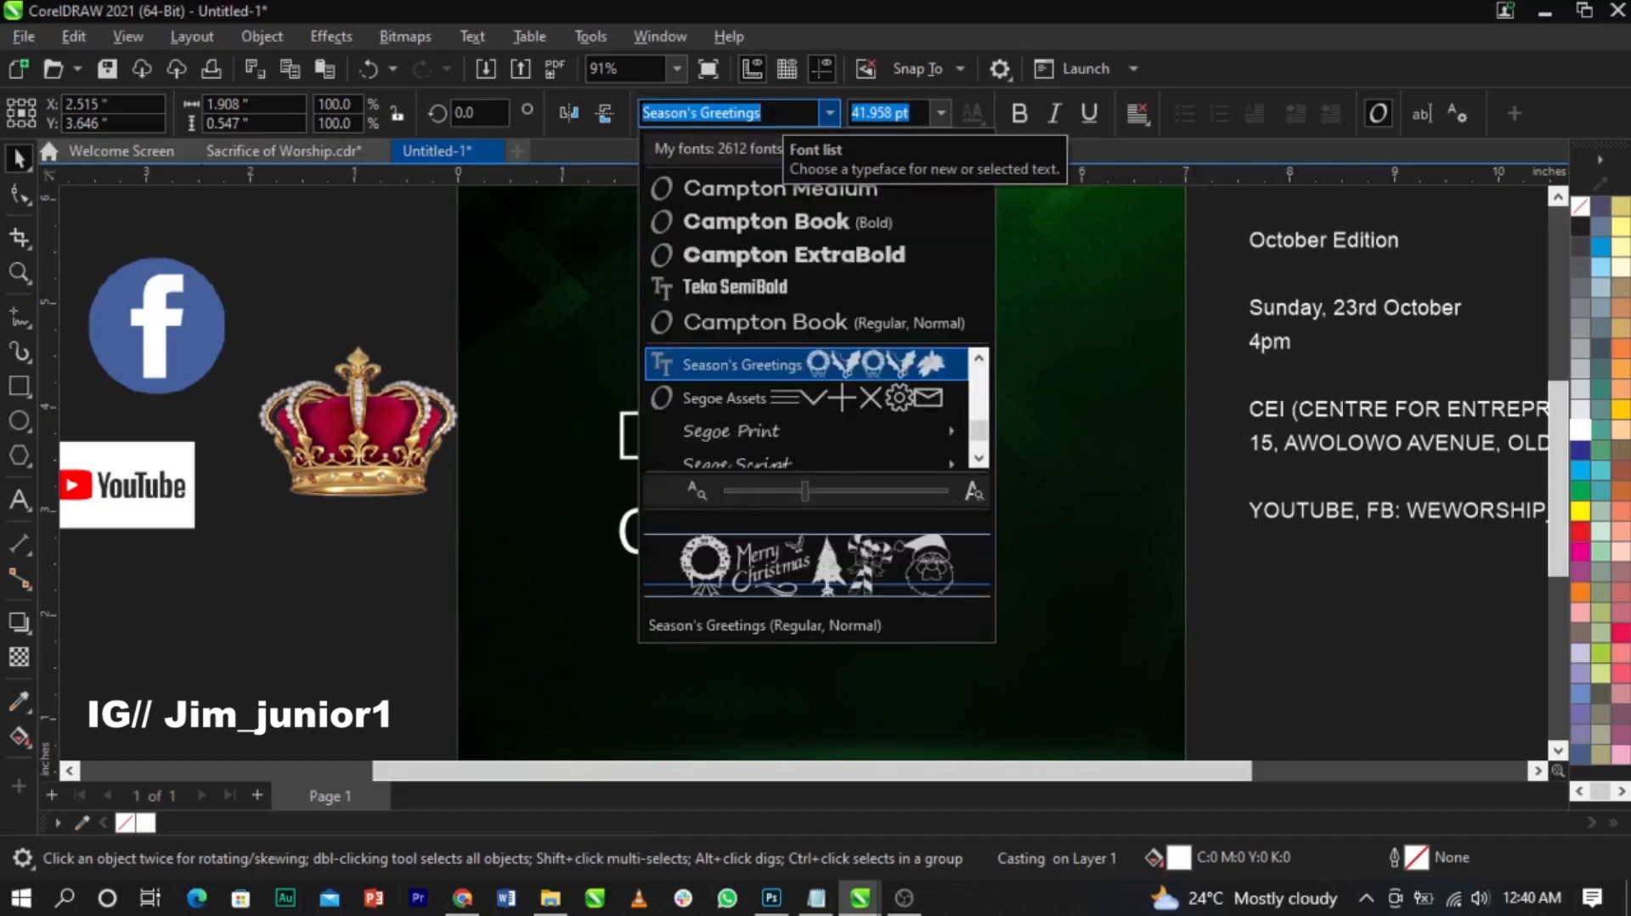
pyautogui.click(782, 114)
pyautogui.press('Down')
pyautogui.press('Down')
pyautogui.press('Down')
pyautogui.press('Down')
pyautogui.press('Down')
pyautogui.press('Down')
pyautogui.press('Down')
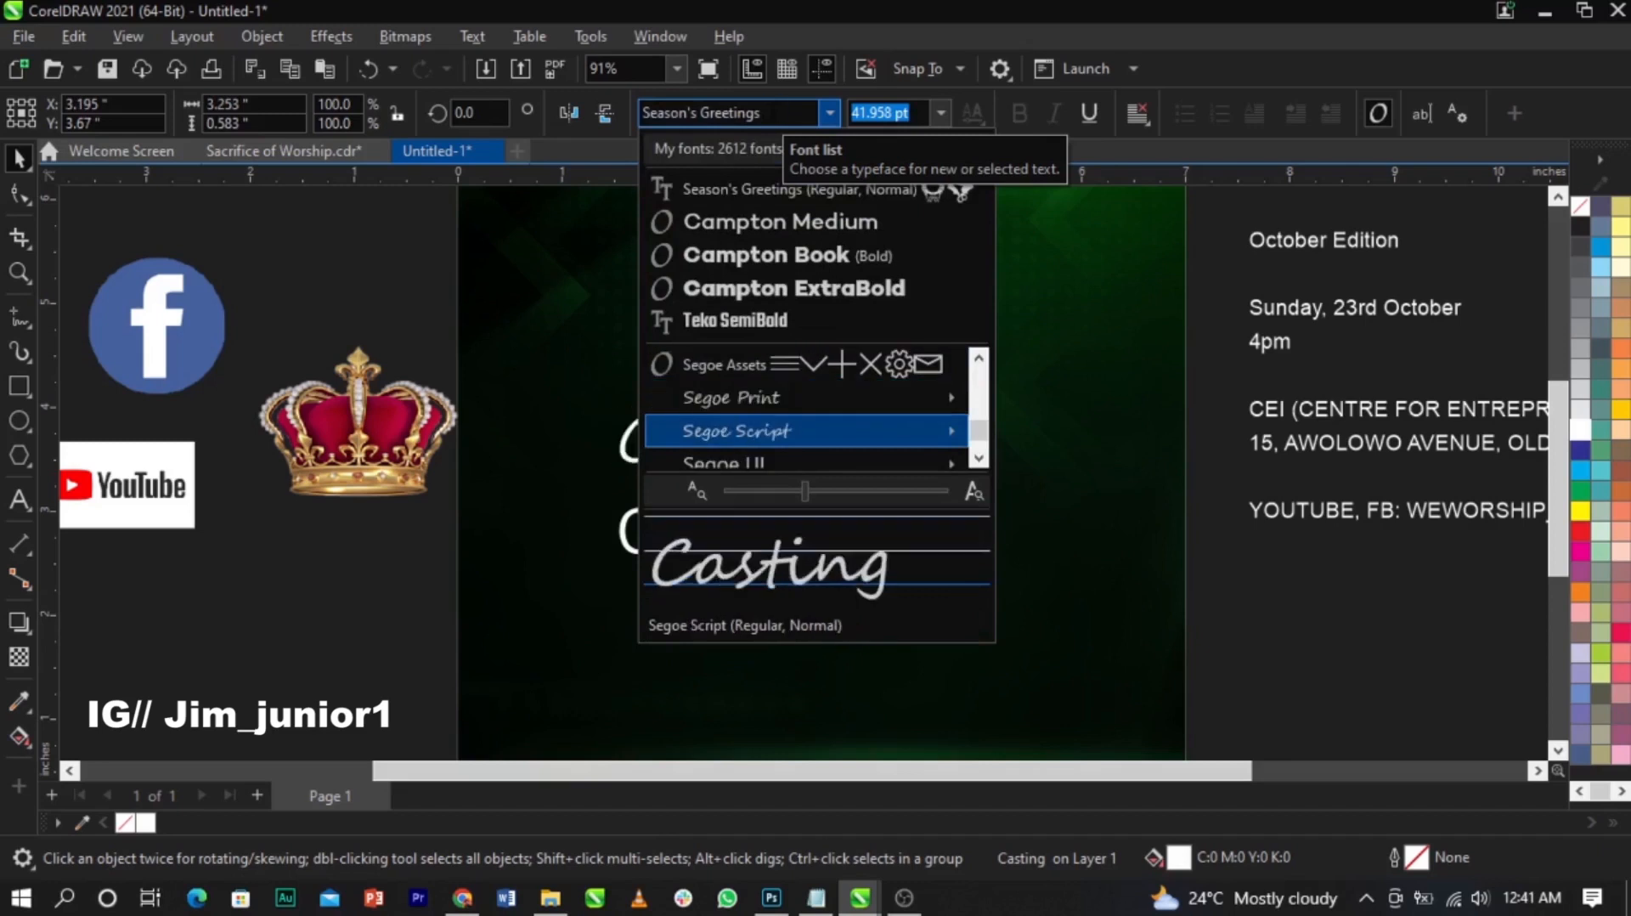
pyautogui.press('Down')
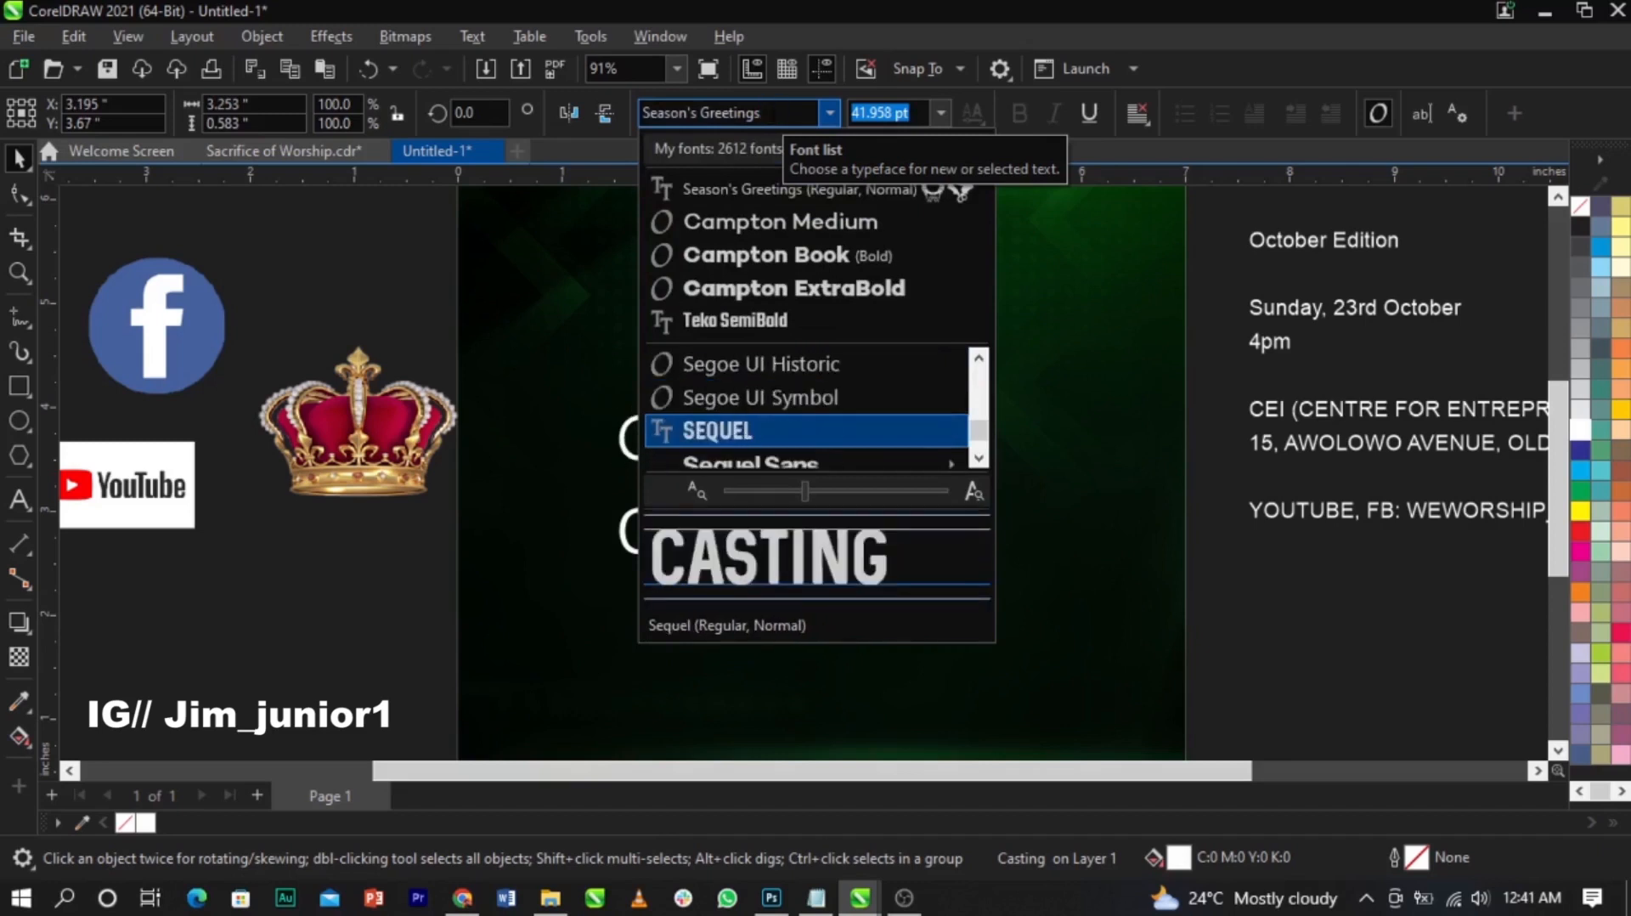
pyautogui.press('Down')
pyautogui.press('Down')
pyautogui.press('Up')
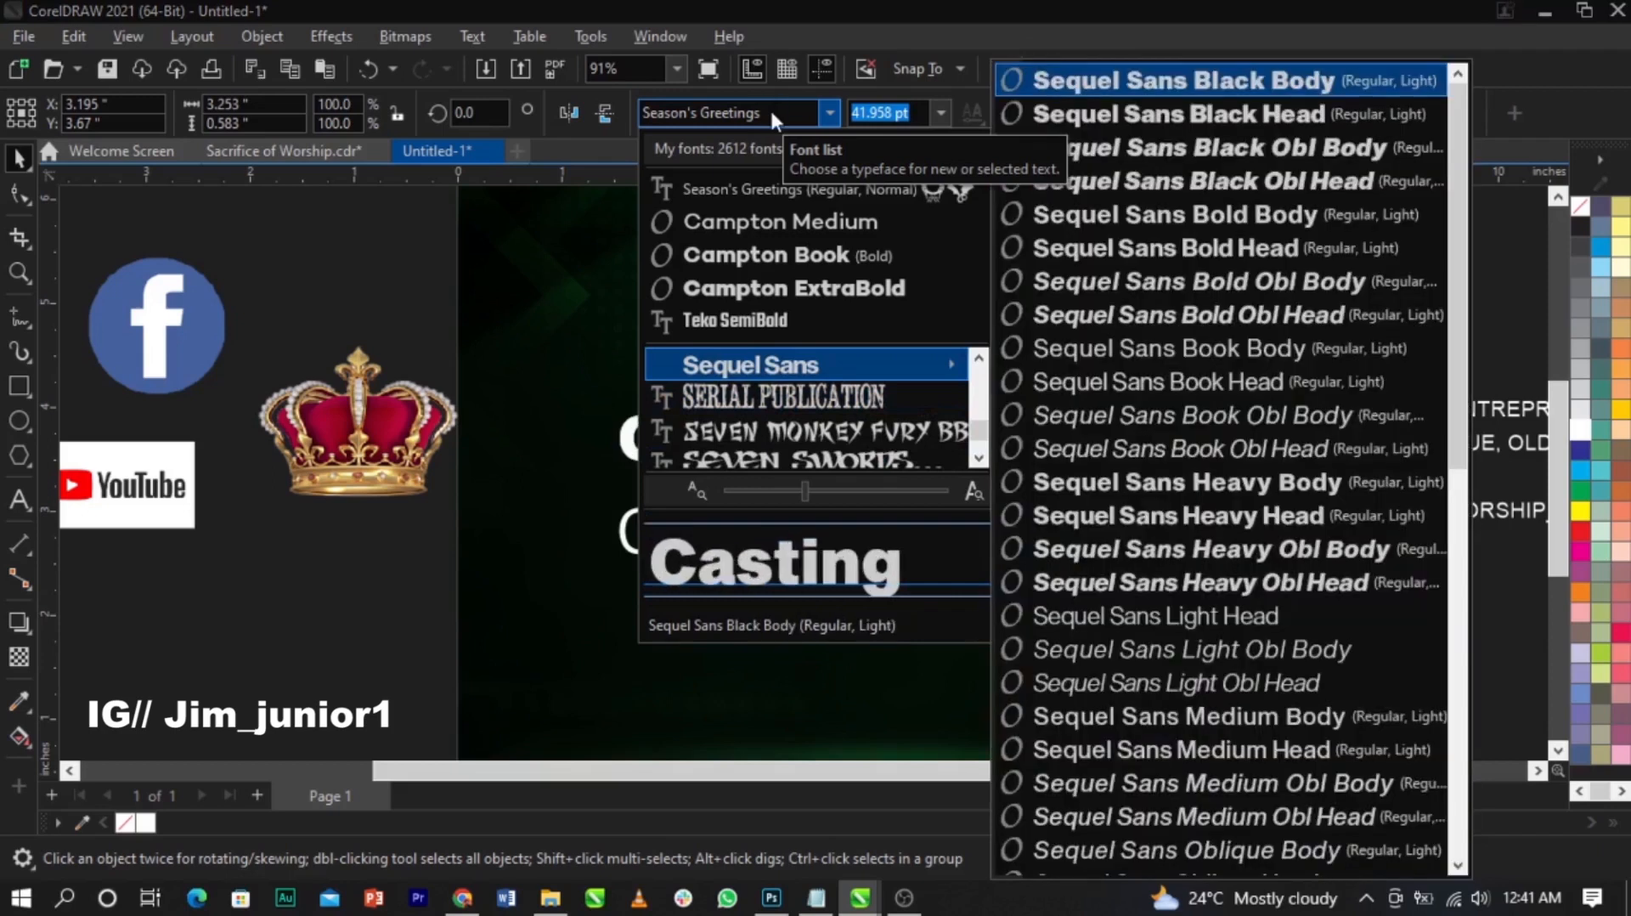
pyautogui.click(1247, 85)
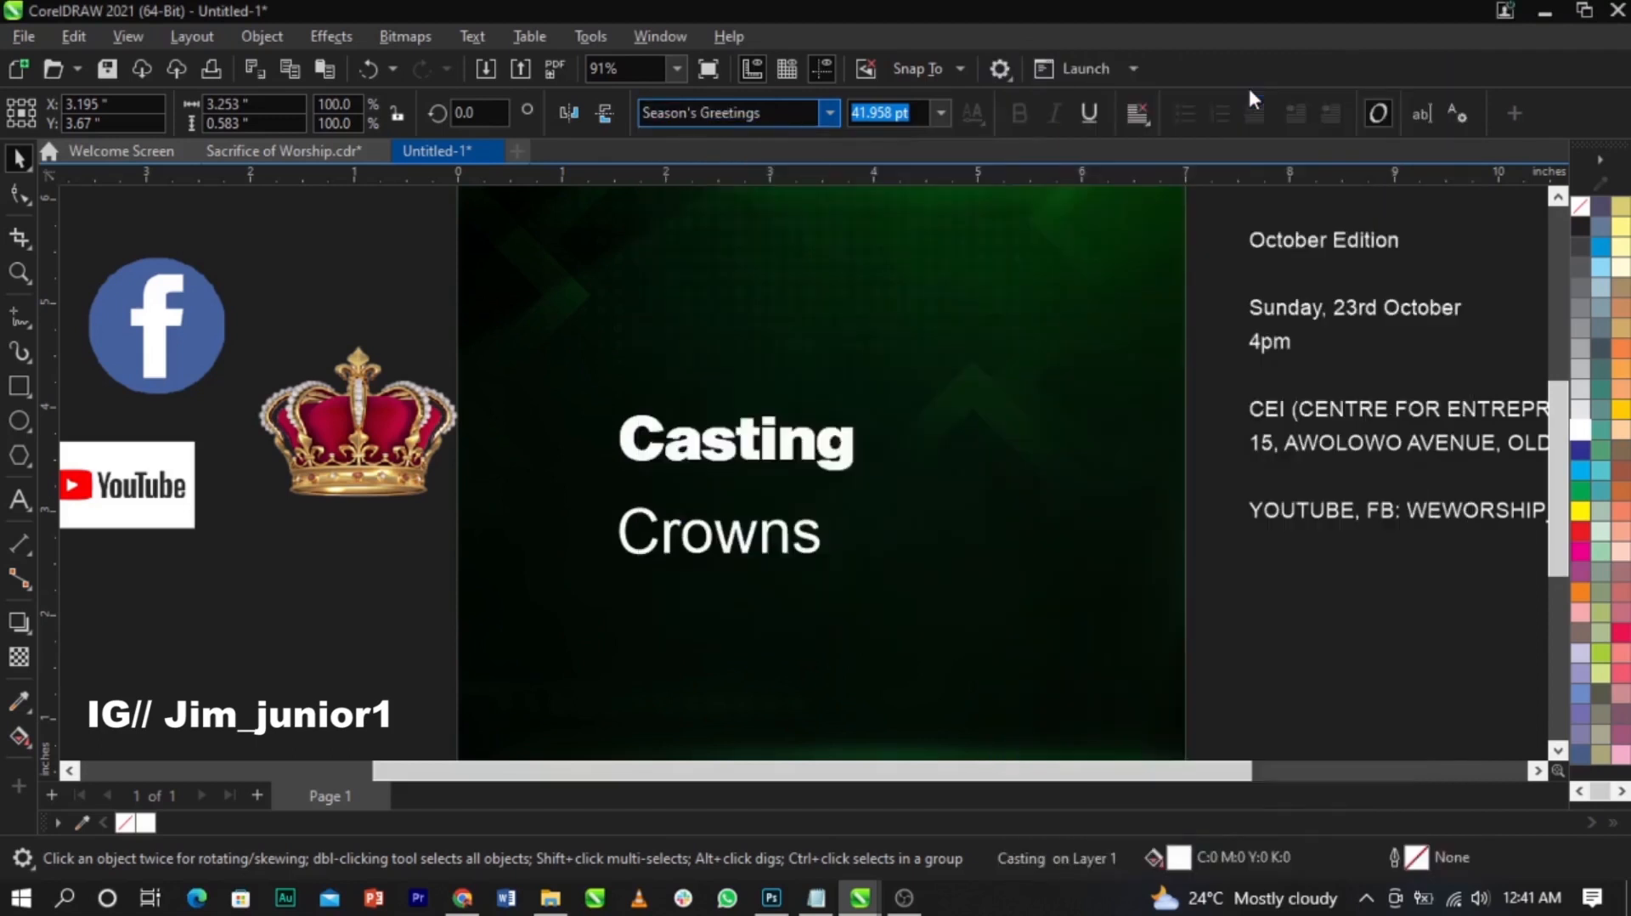
# Step: Enlarge the Casting text to about 4.02 by 0.93 inches and place it just above Crowns
pyautogui.click(1201, 477)
pyautogui.click(853, 450)
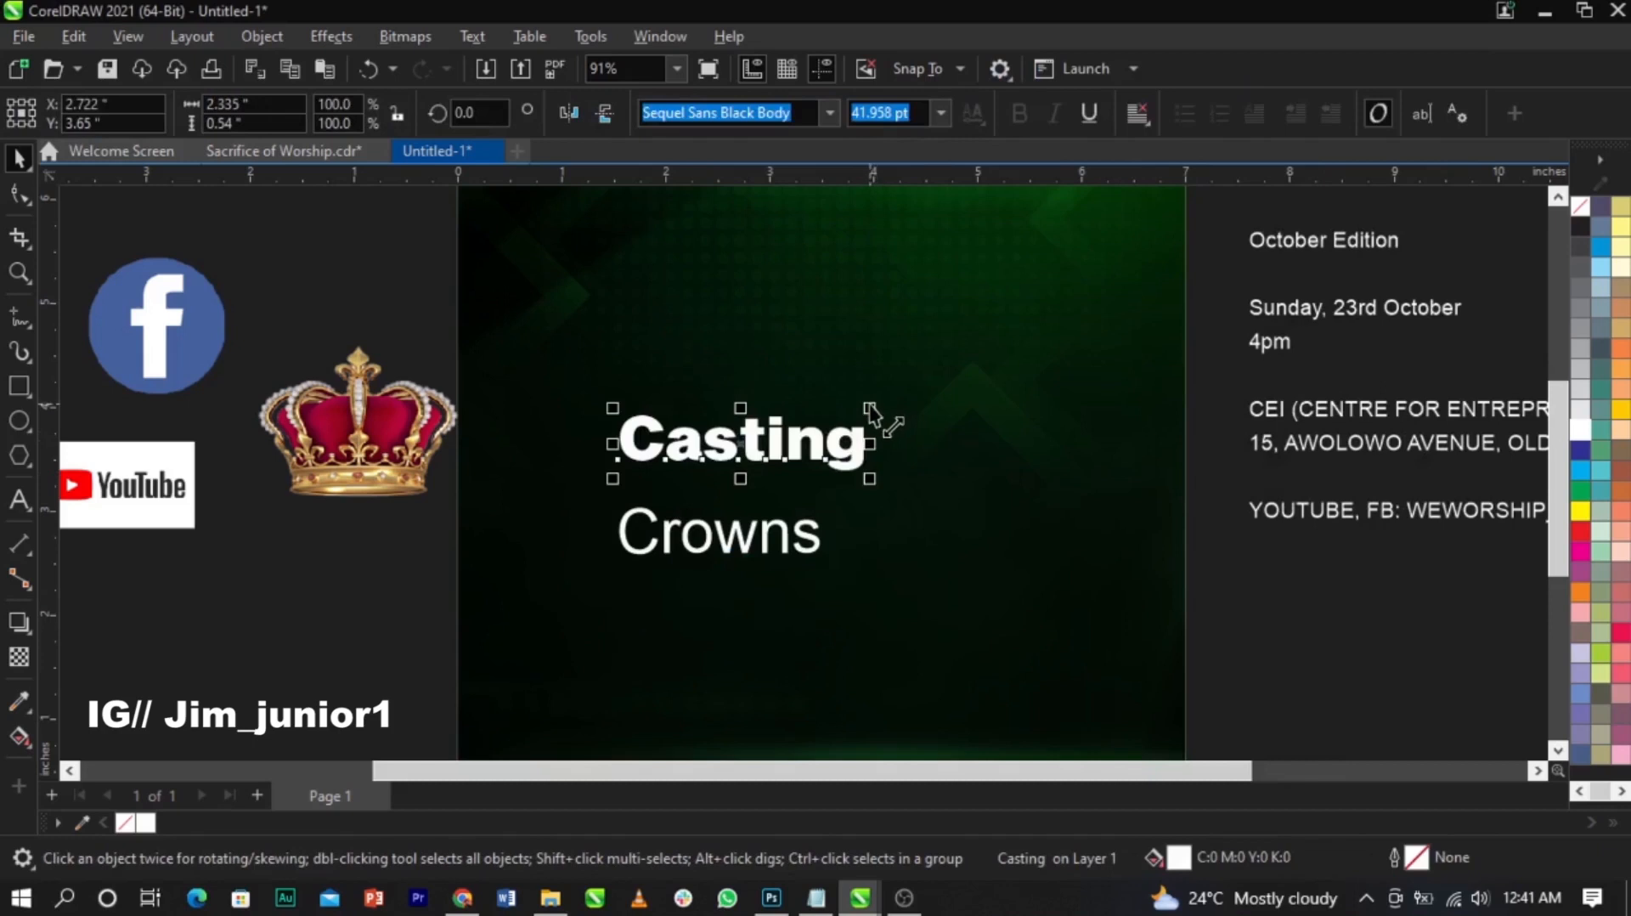
pyautogui.moveTo(871, 414); pyautogui.dragTo(1056, 349)
pyautogui.moveTo(996, 438); pyautogui.dragTo(963, 443)
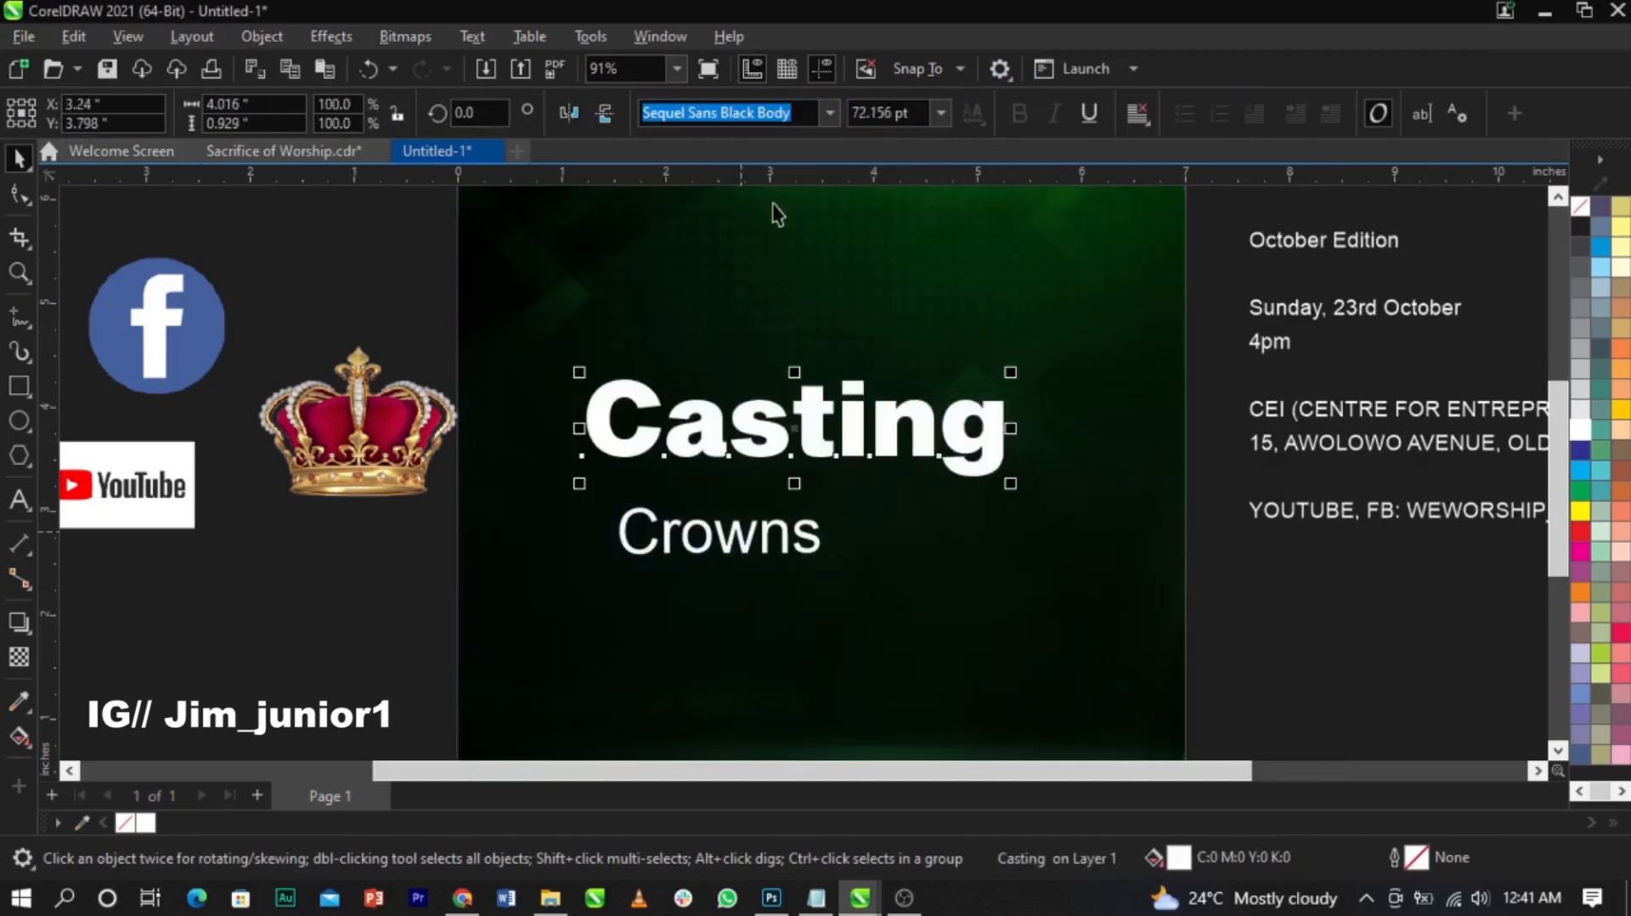
# Step: Set the font of the Crowns text to Sequel Sans Black Body
pyautogui.click(813, 560)
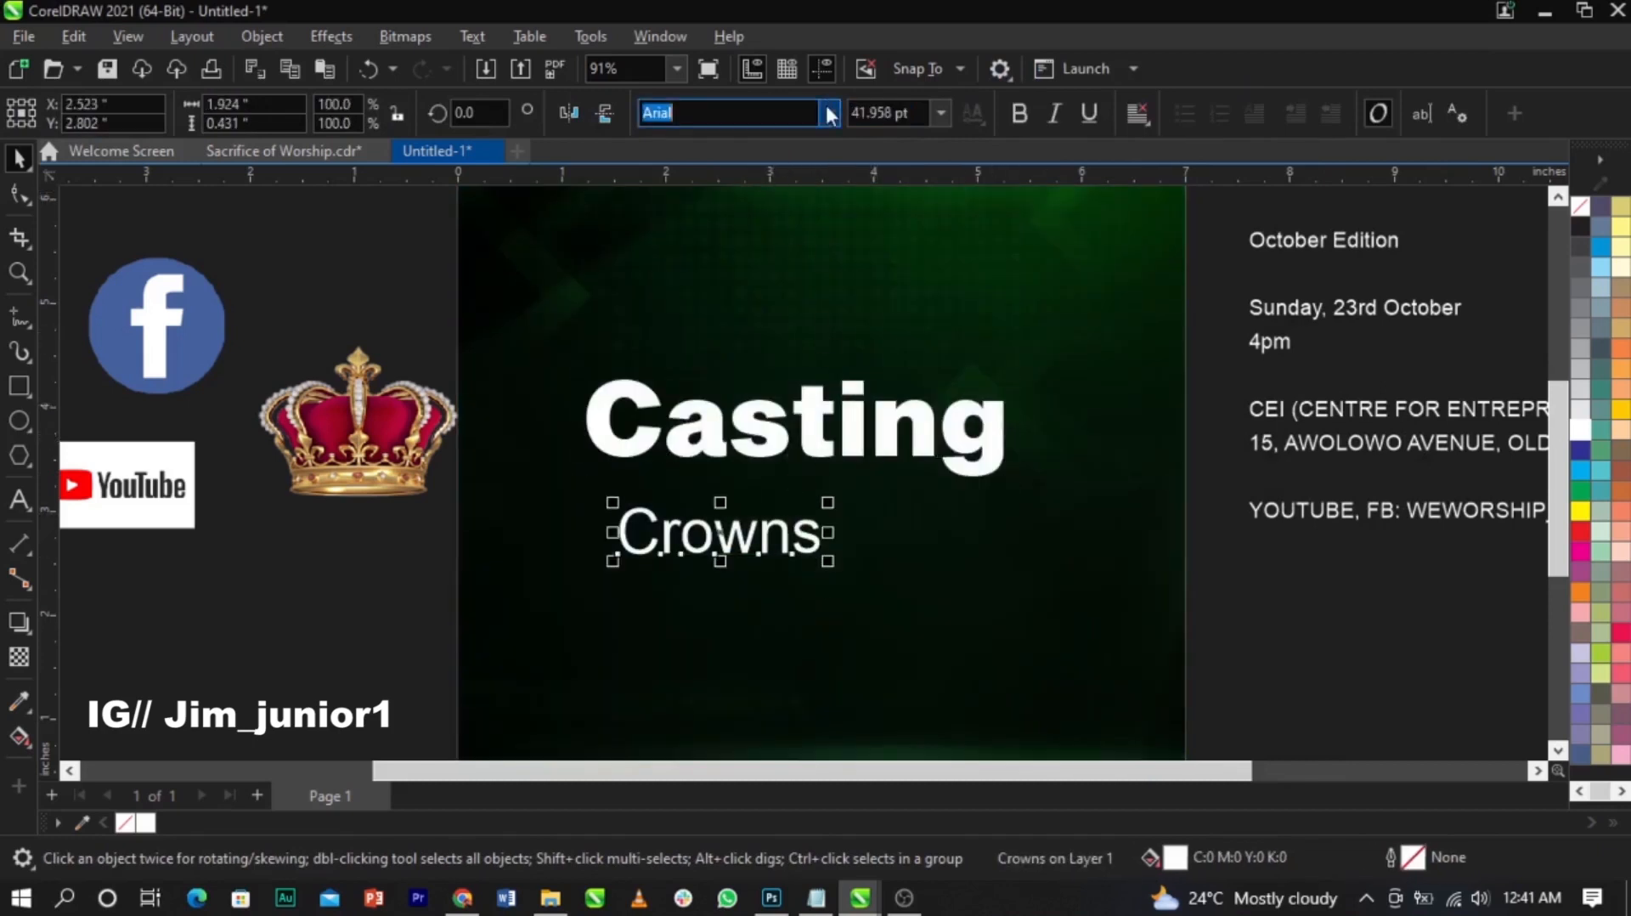
pyautogui.click(829, 112)
pyautogui.click(815, 178)
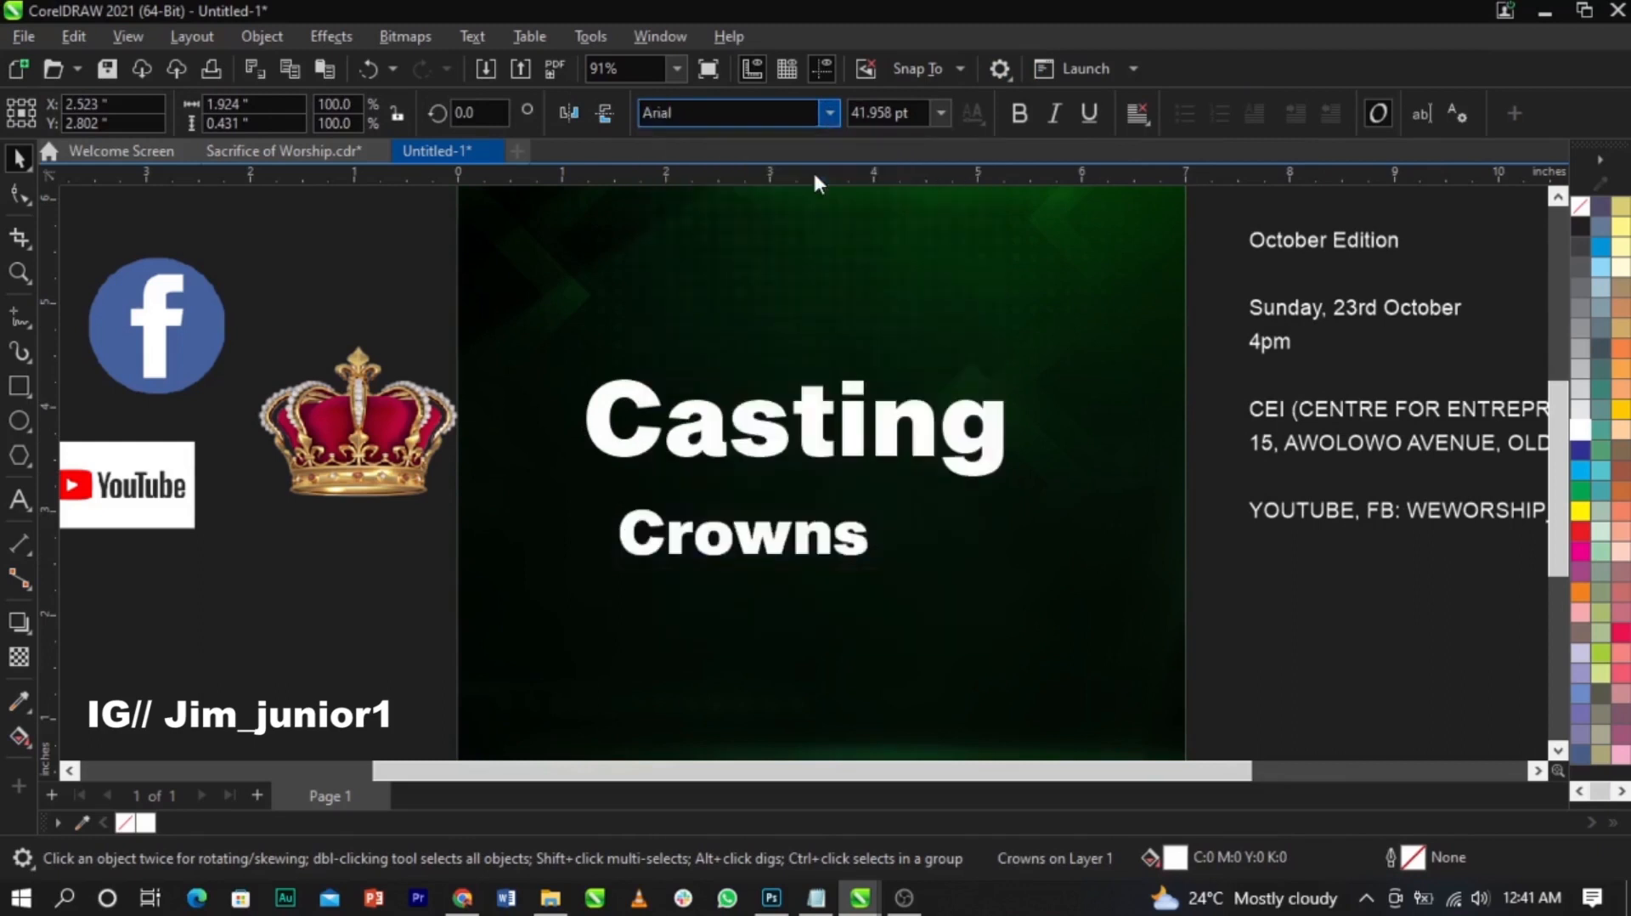
# Step: Change the case of the Casting text to UPPERCASE
pyautogui.doubleClick(923, 438)
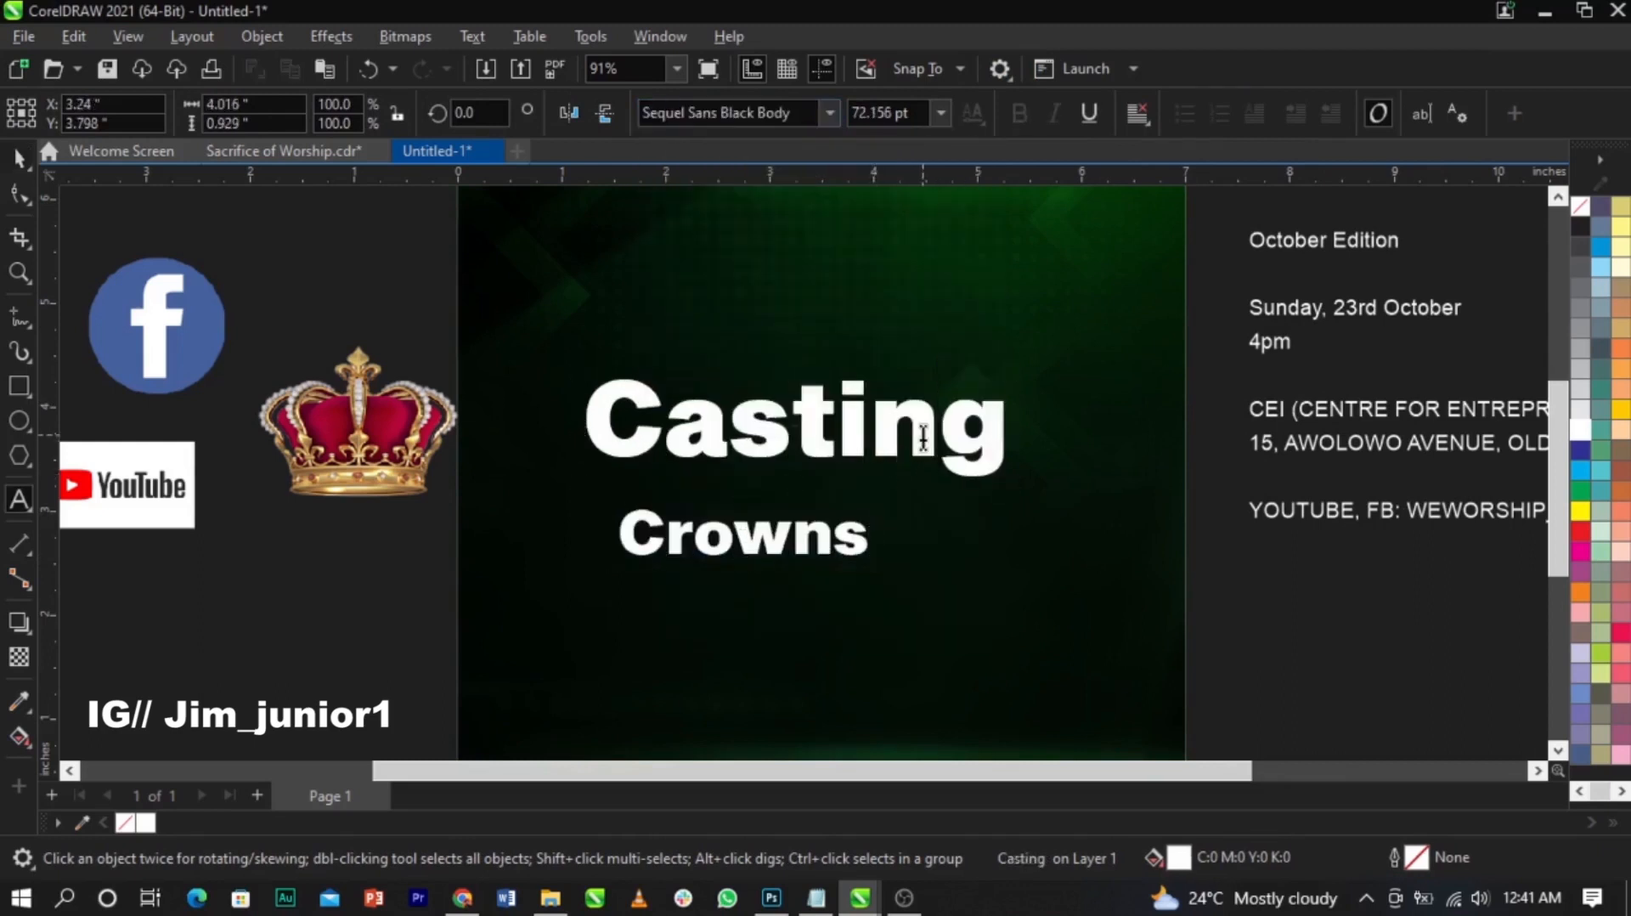
pyautogui.hotkey('ctrl', 'a')
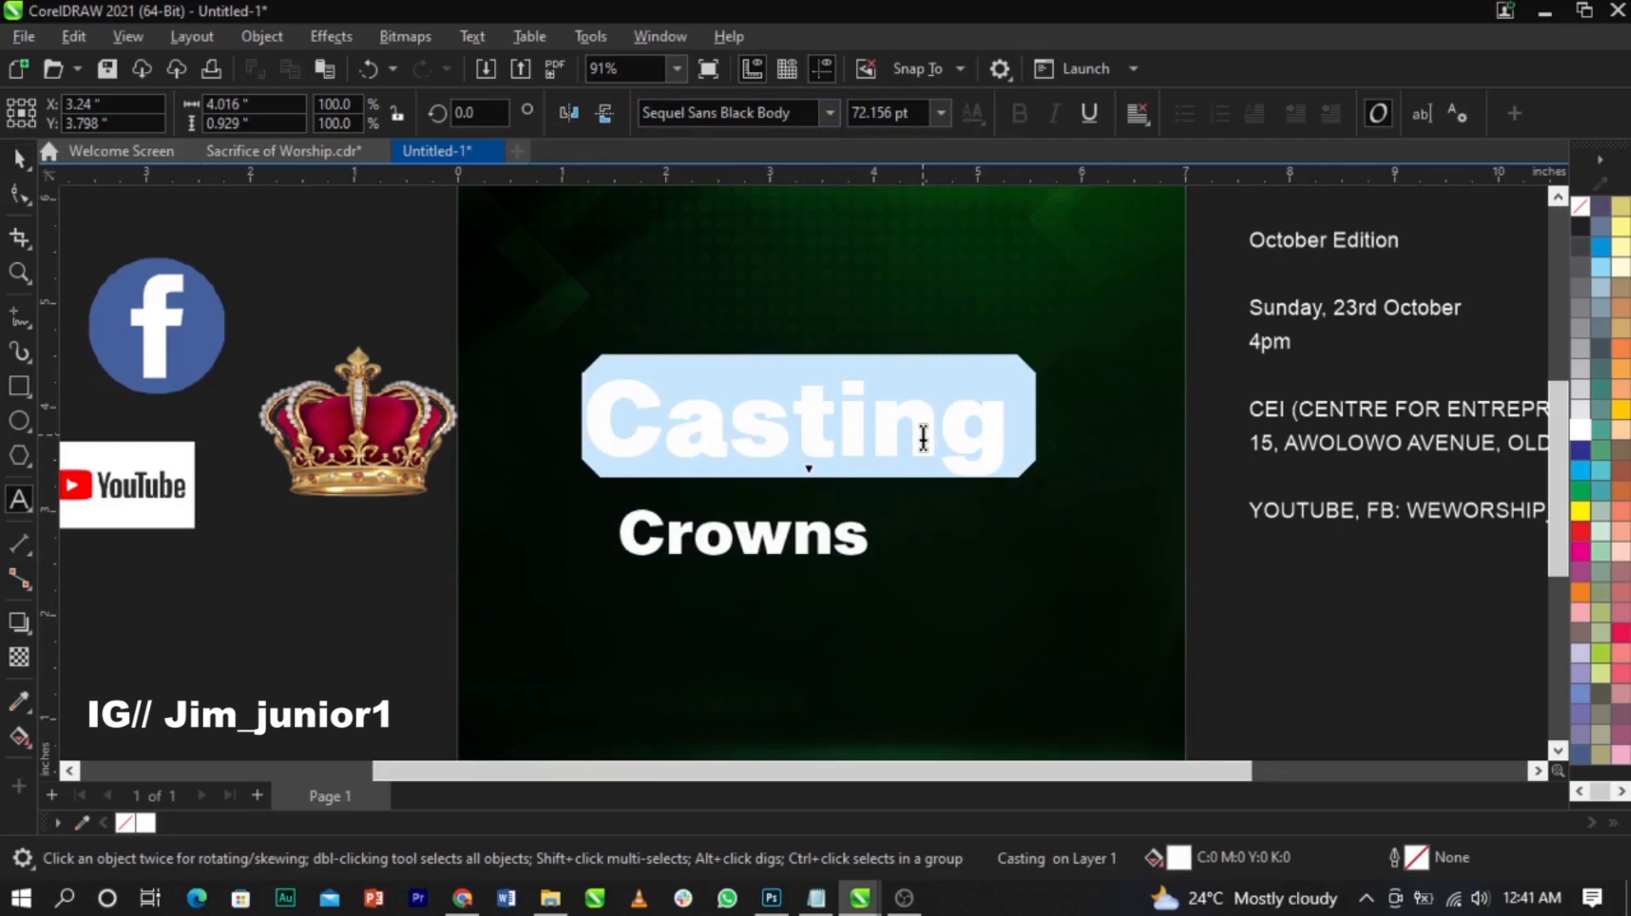
pyautogui.hotkey('shift', 'F3')
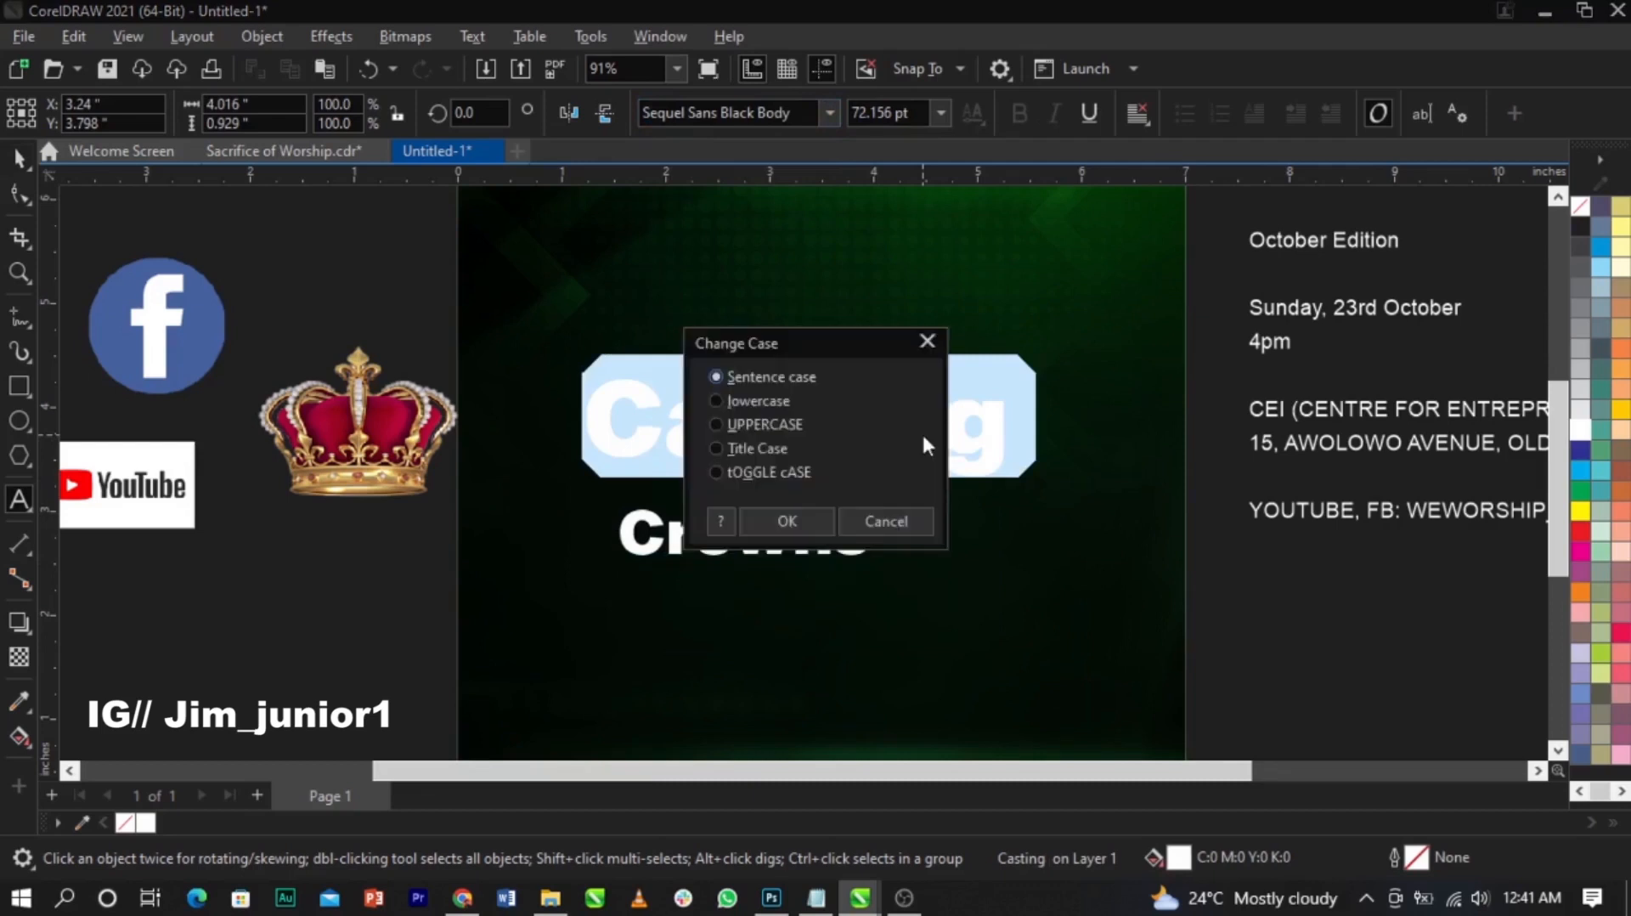
pyautogui.press('Return')
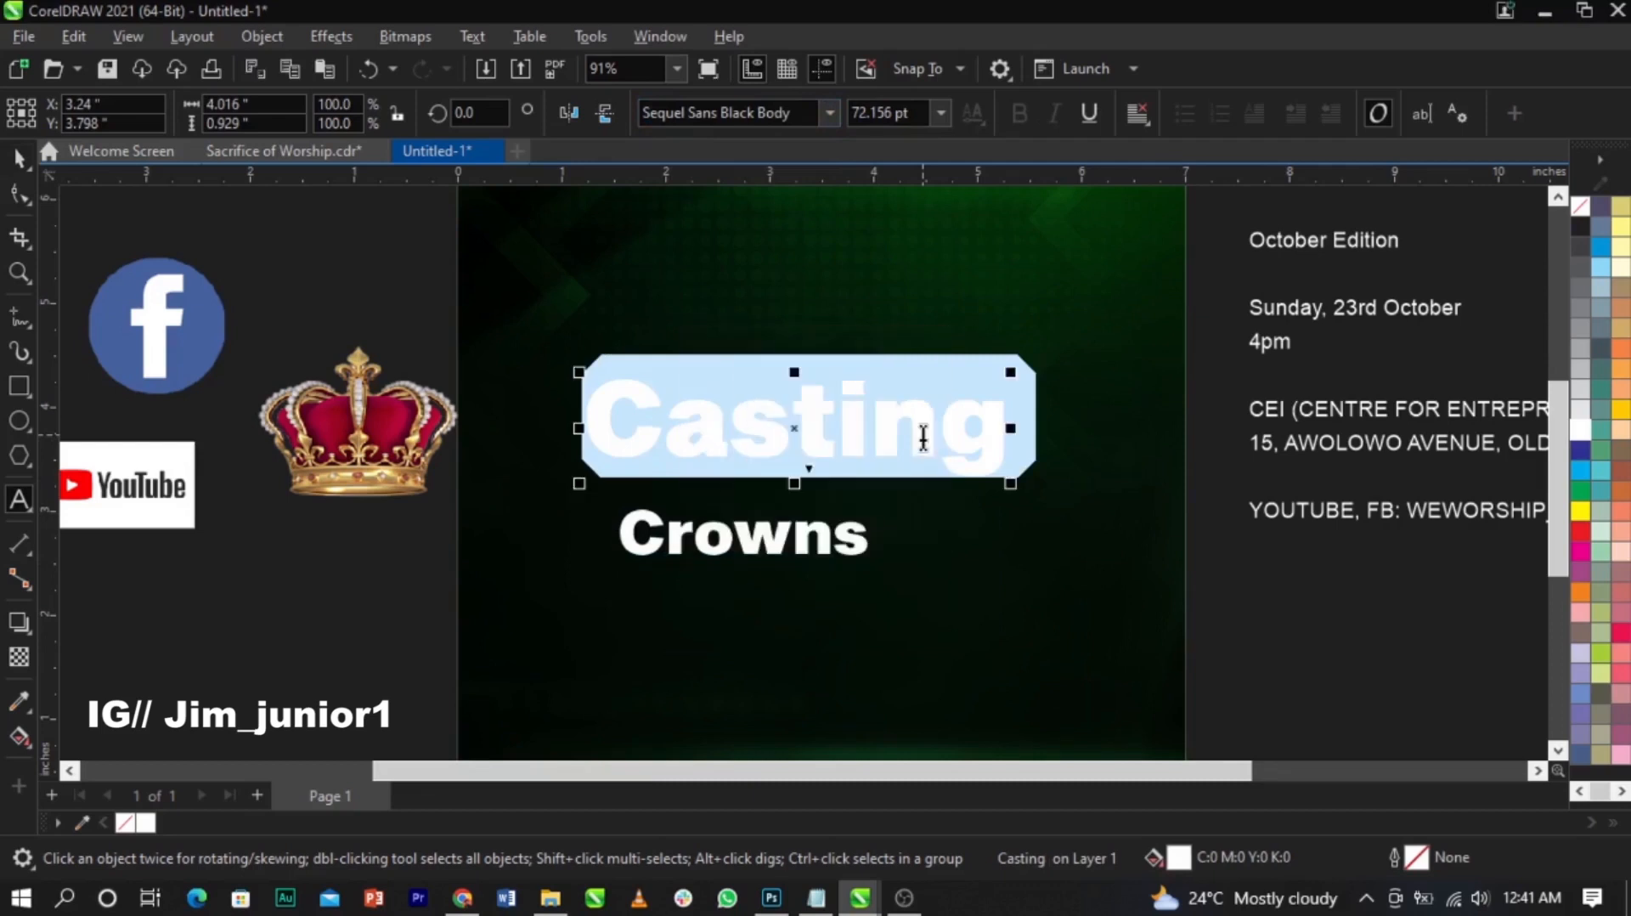
pyautogui.click(471, 37)
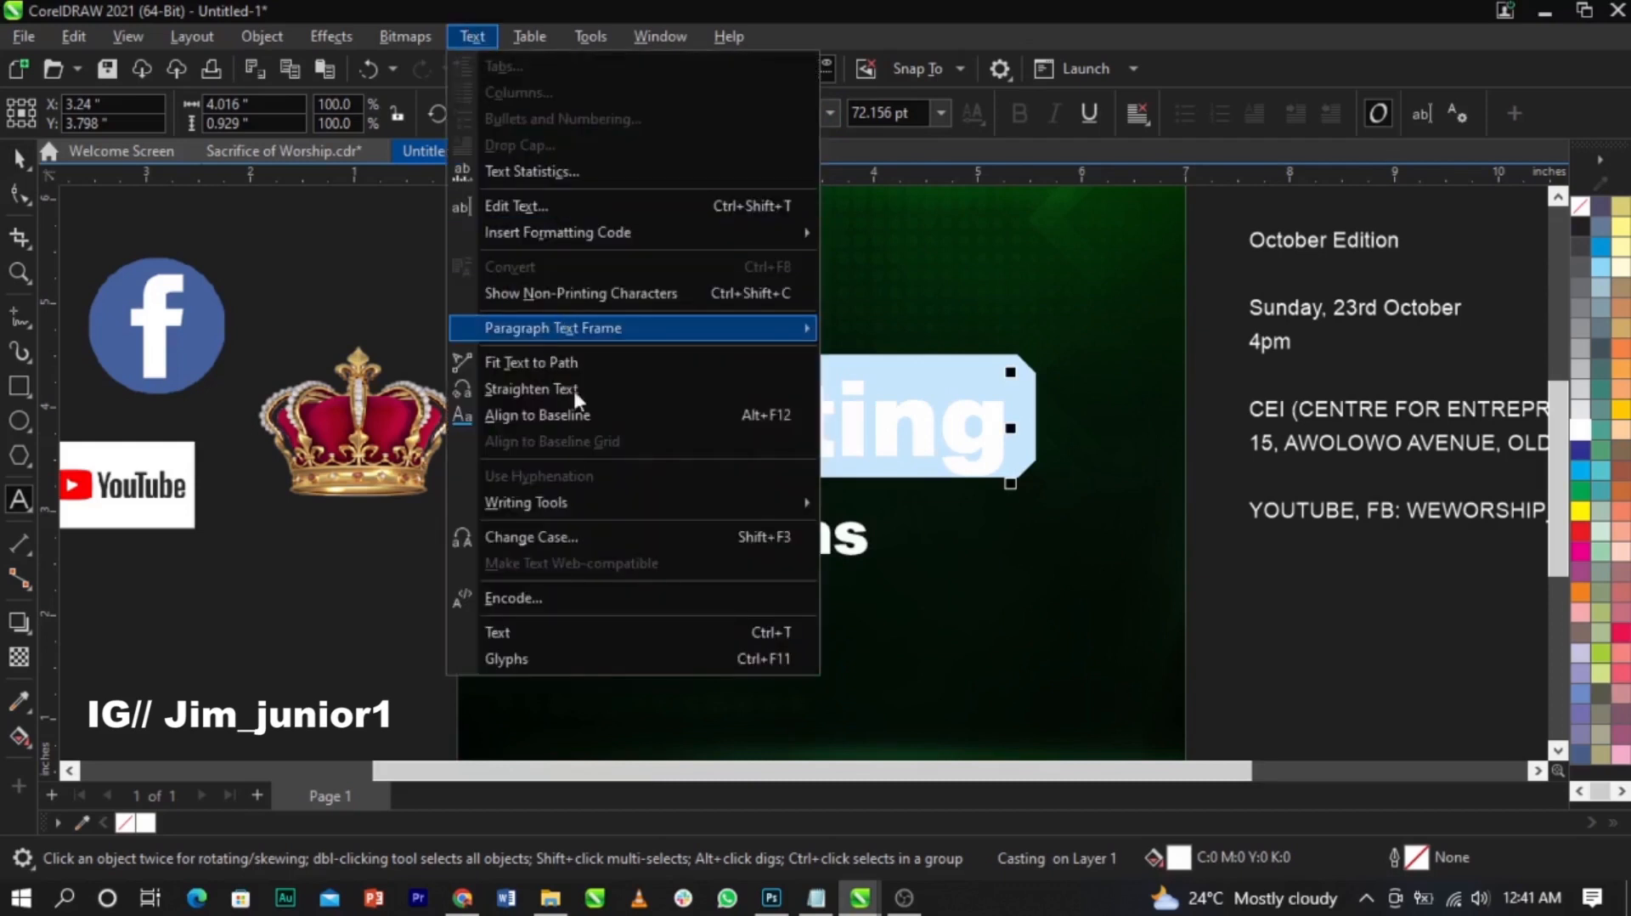
pyautogui.click(552, 535)
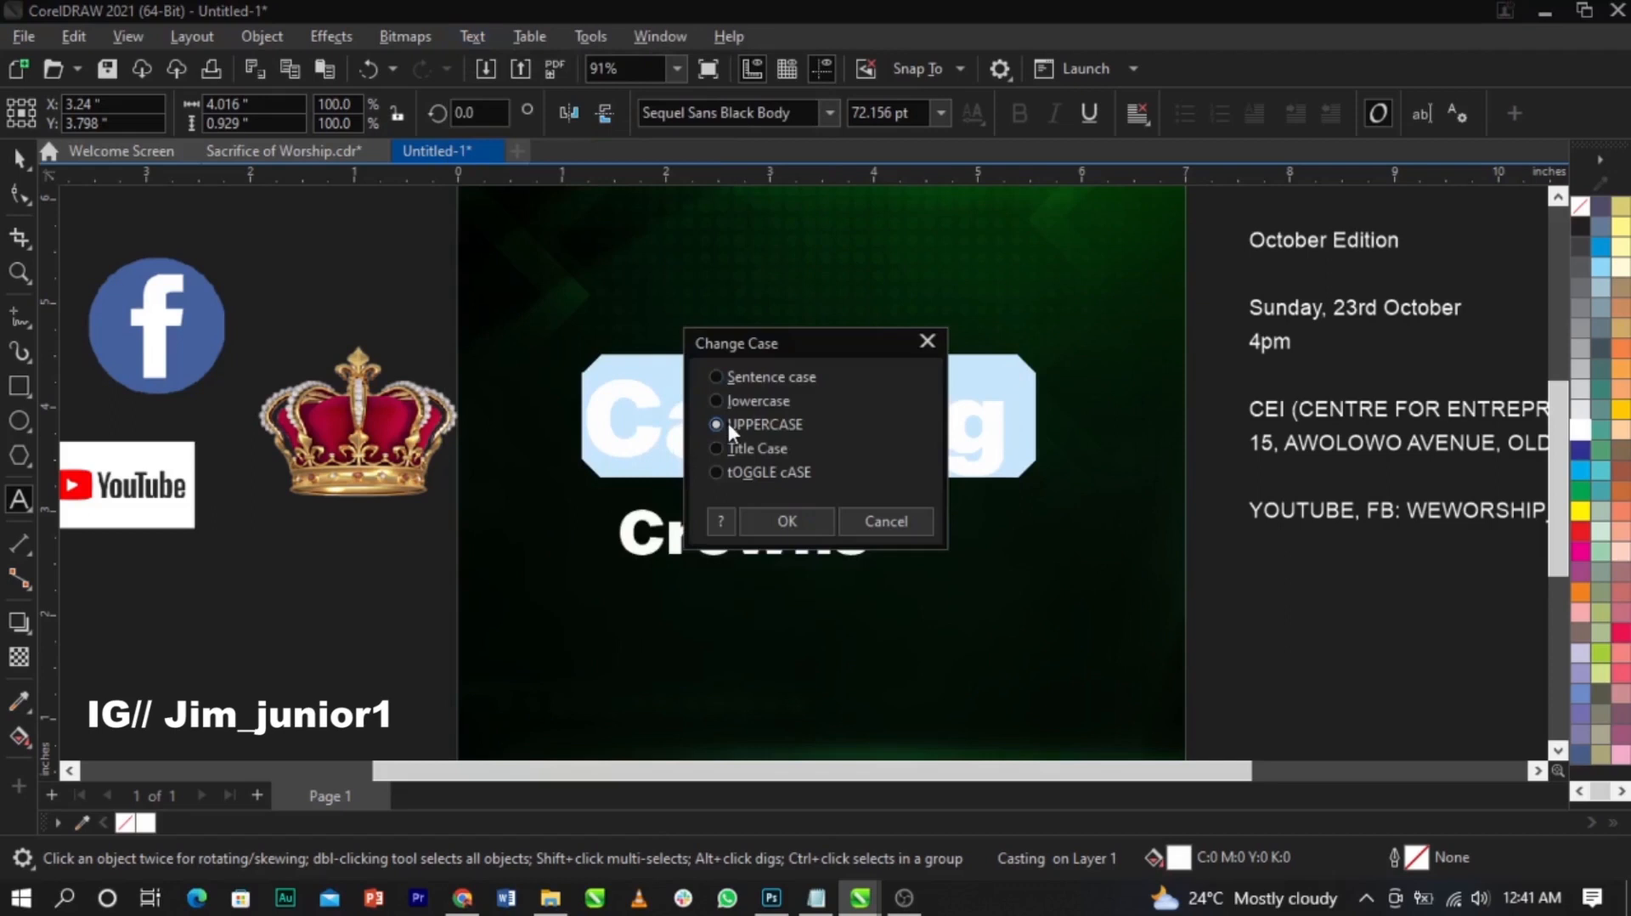
pyautogui.click(780, 520)
pyautogui.click(796, 527)
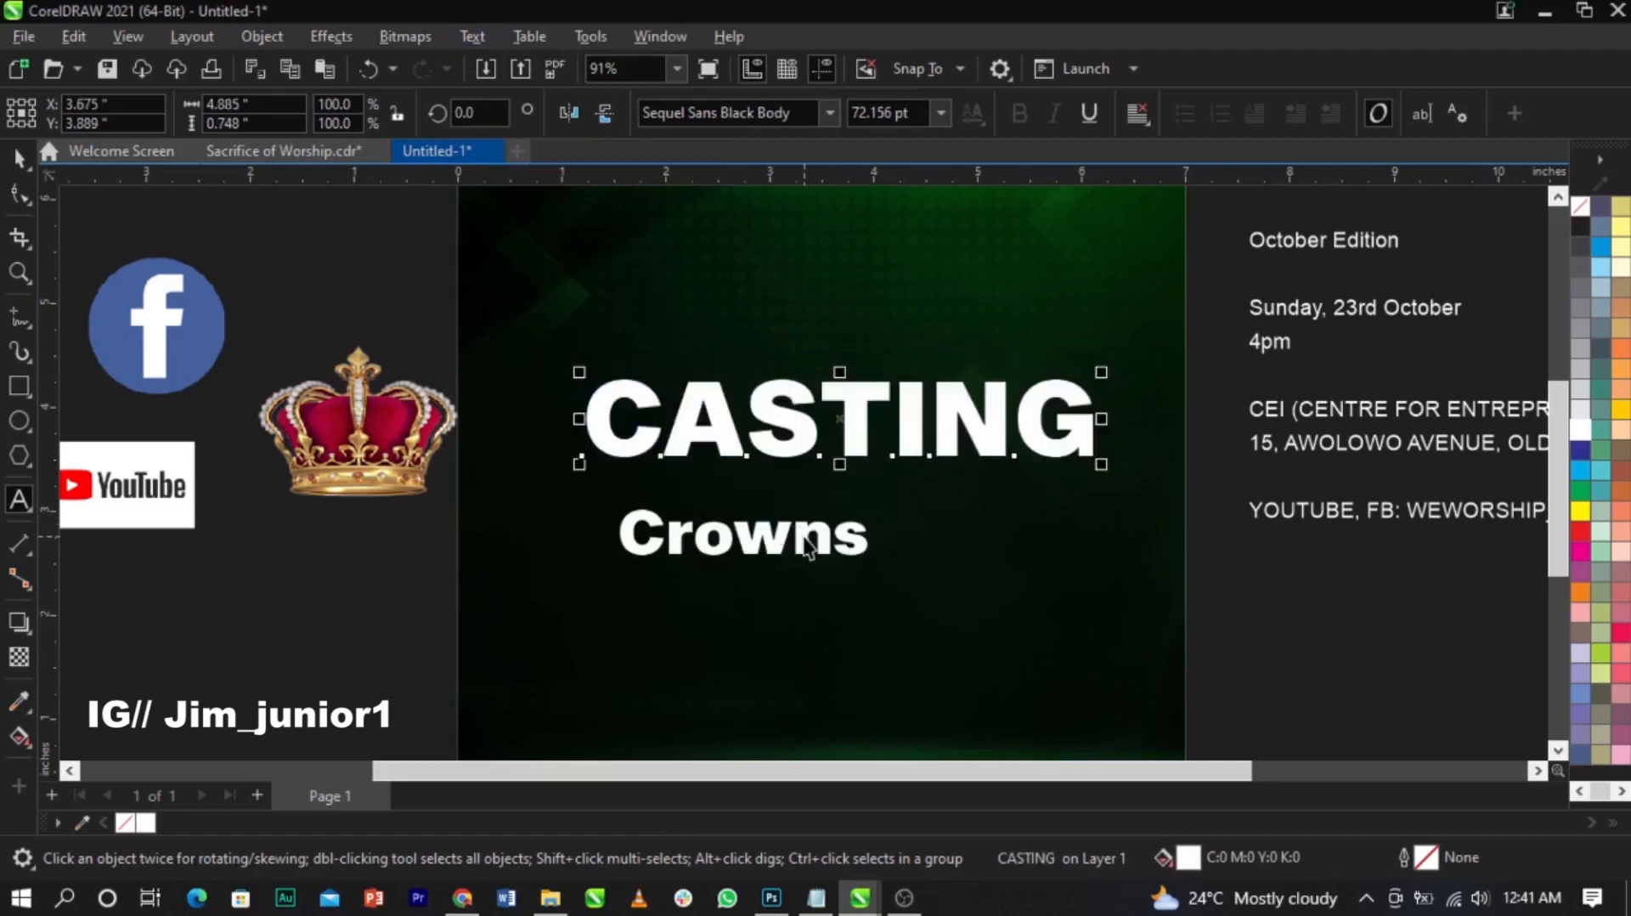
# Step: Change the case of the Crowns text to UPPERCASE
pyautogui.doubleClick(804, 540)
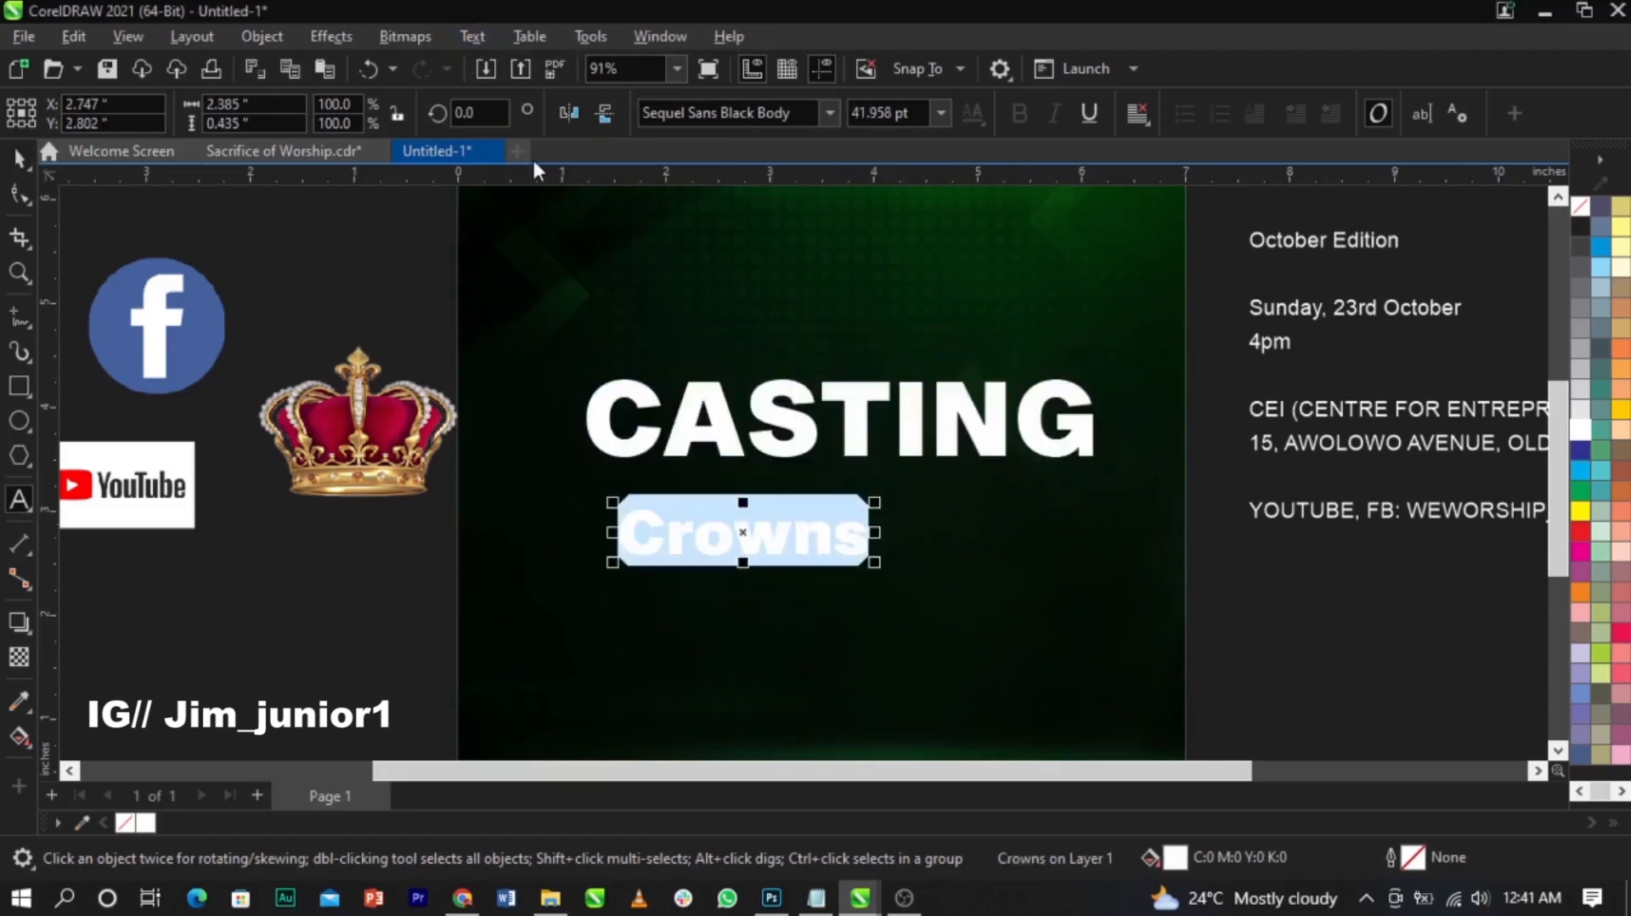
pyautogui.click(492, 34)
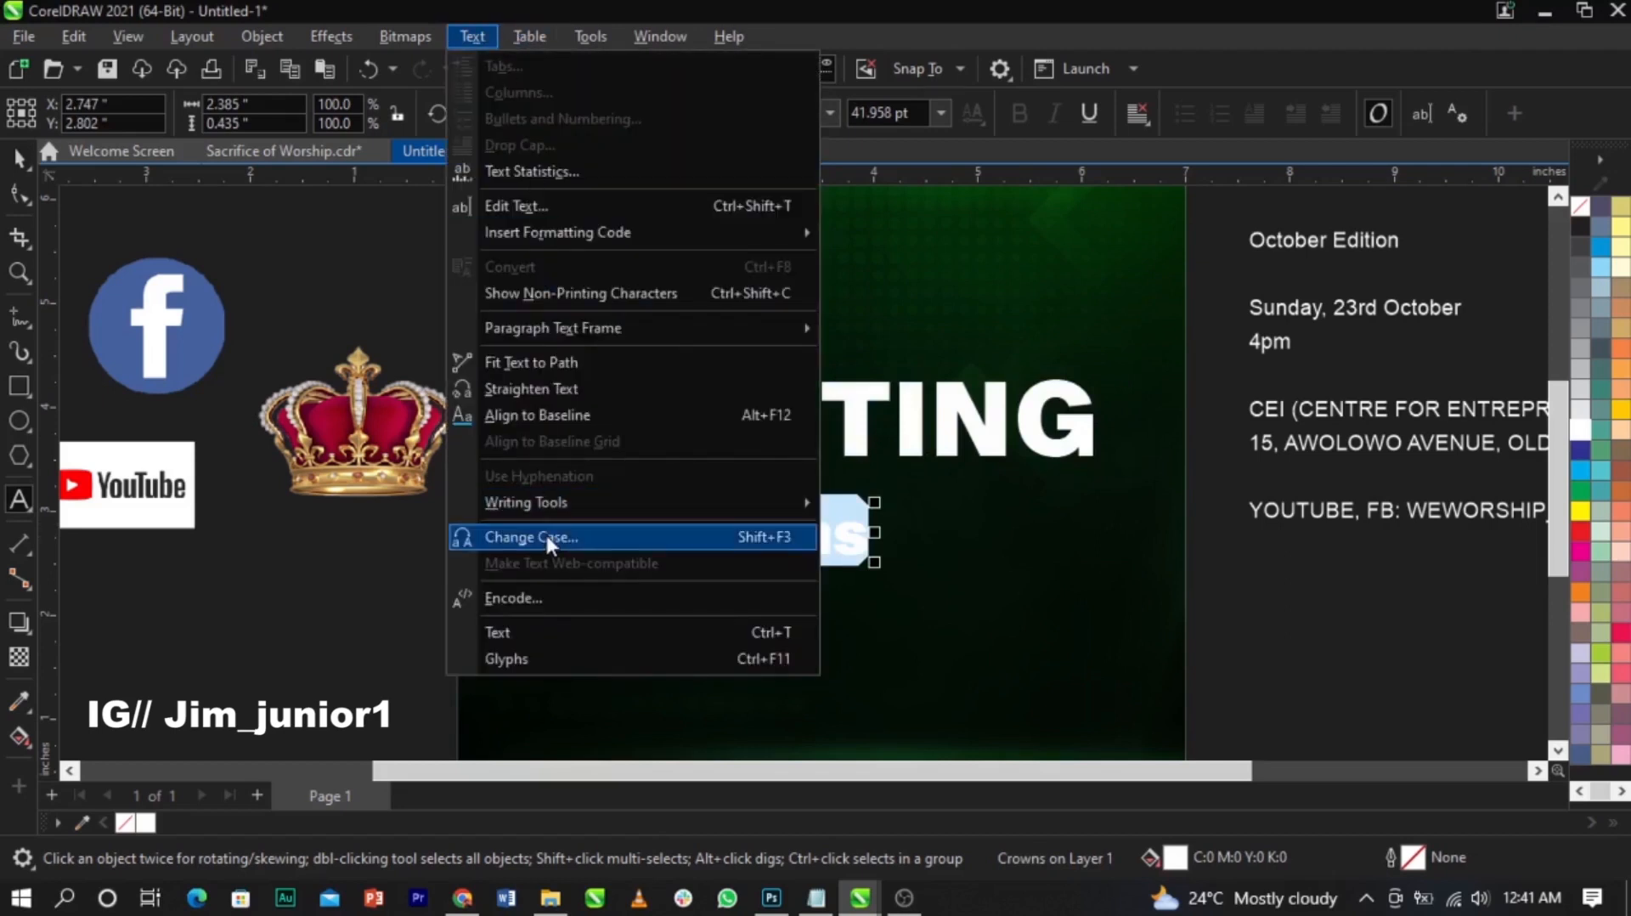
pyautogui.click(584, 533)
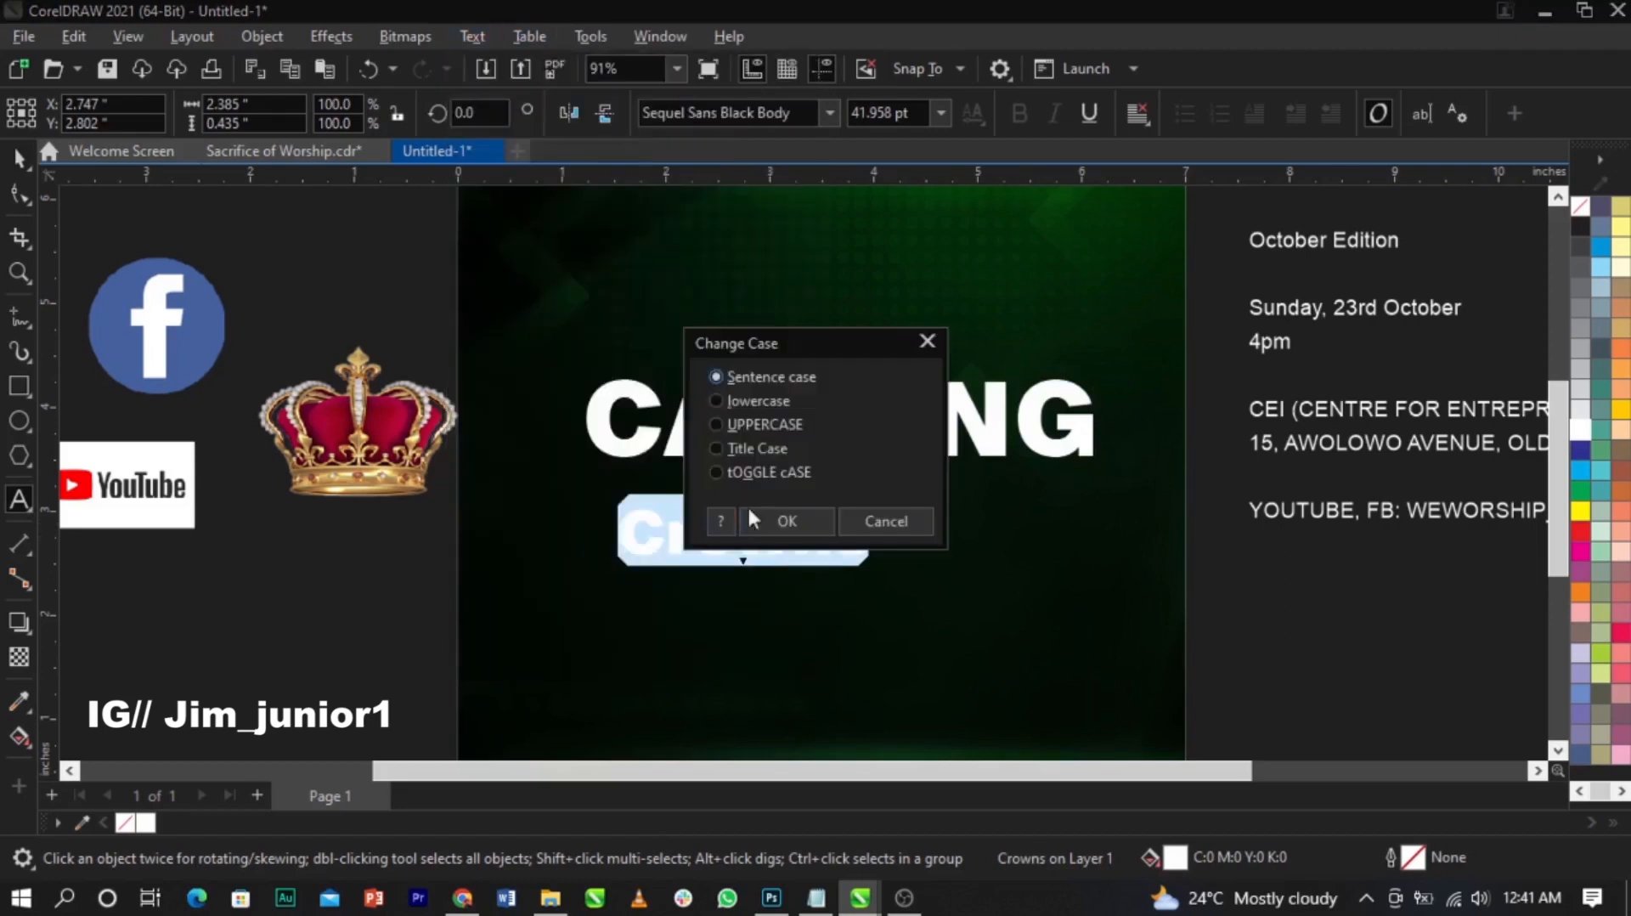
pyautogui.click(777, 518)
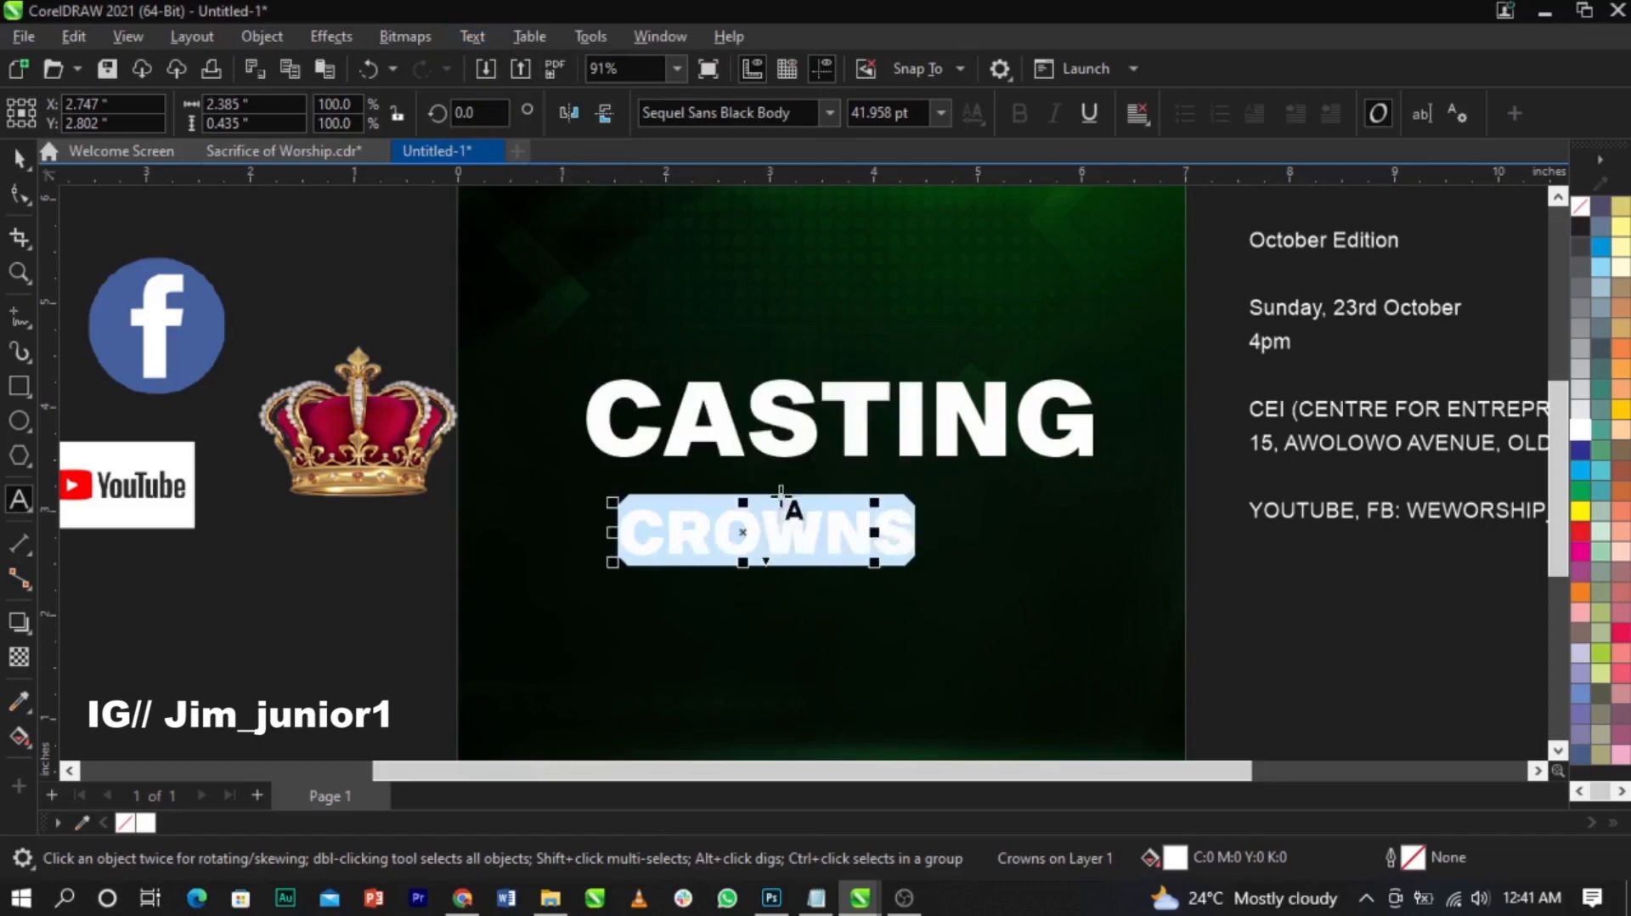
# Step: Shrink the CASTING text to about 3.27 by 0.5 inches and enlarge CROWNS beneath it to about 3.94 by 0.61 inches
pyautogui.hotkey('ctrl', 'space')
pyautogui.click(1056, 465)
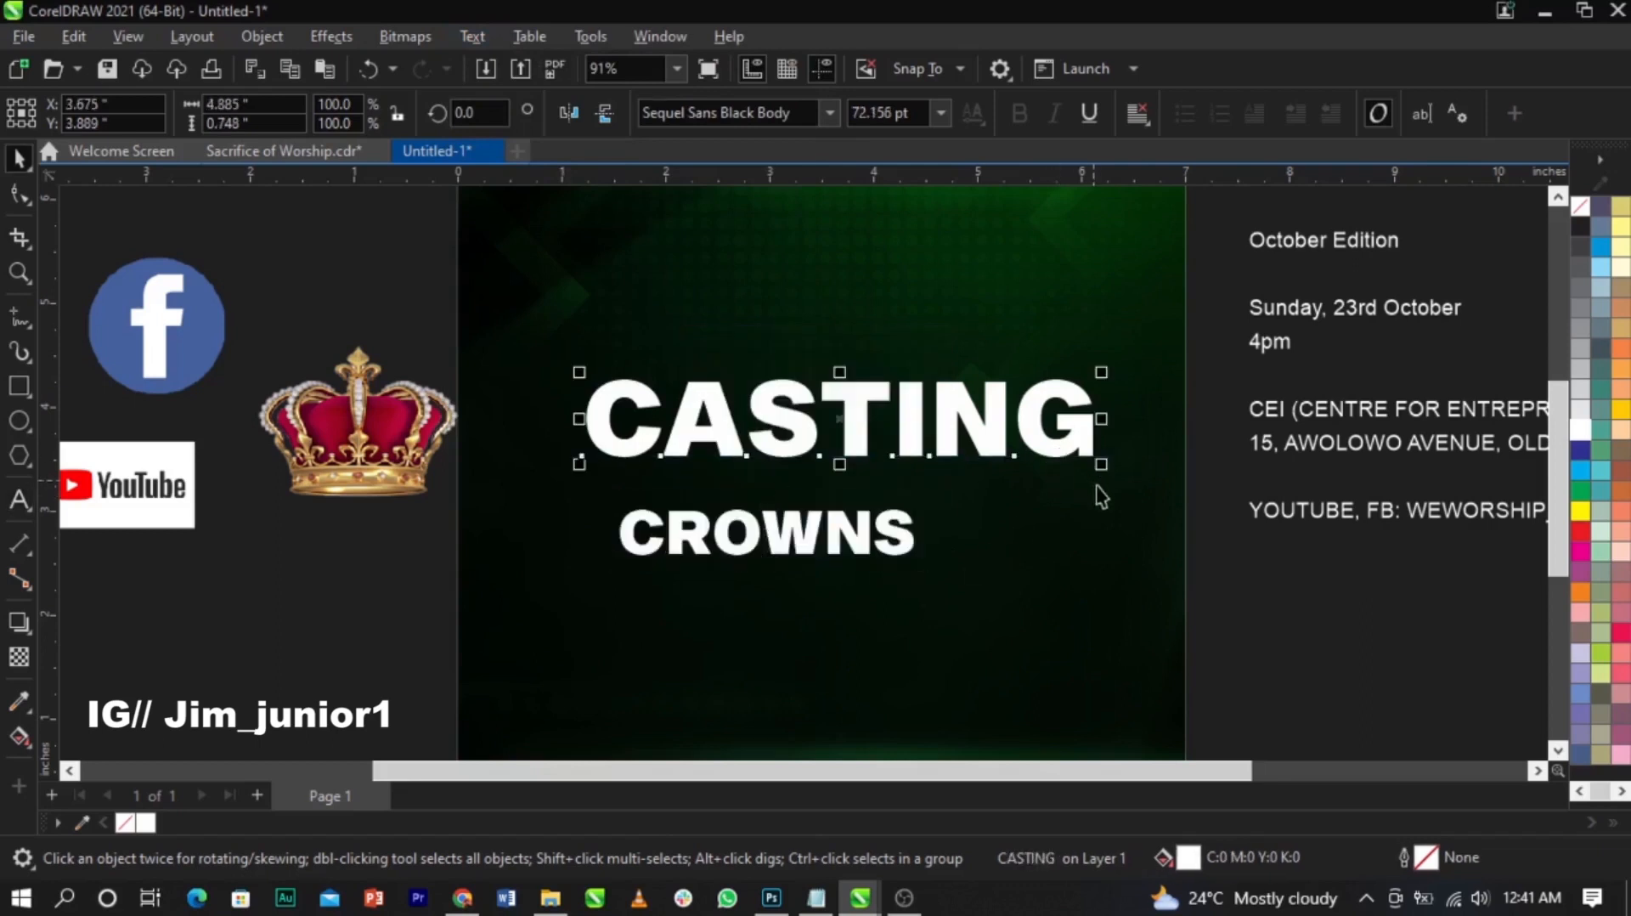
pyautogui.moveTo(1104, 471); pyautogui.dragTo(1028, 487)
pyautogui.moveTo(935, 535); pyautogui.dragTo(1062, 572)
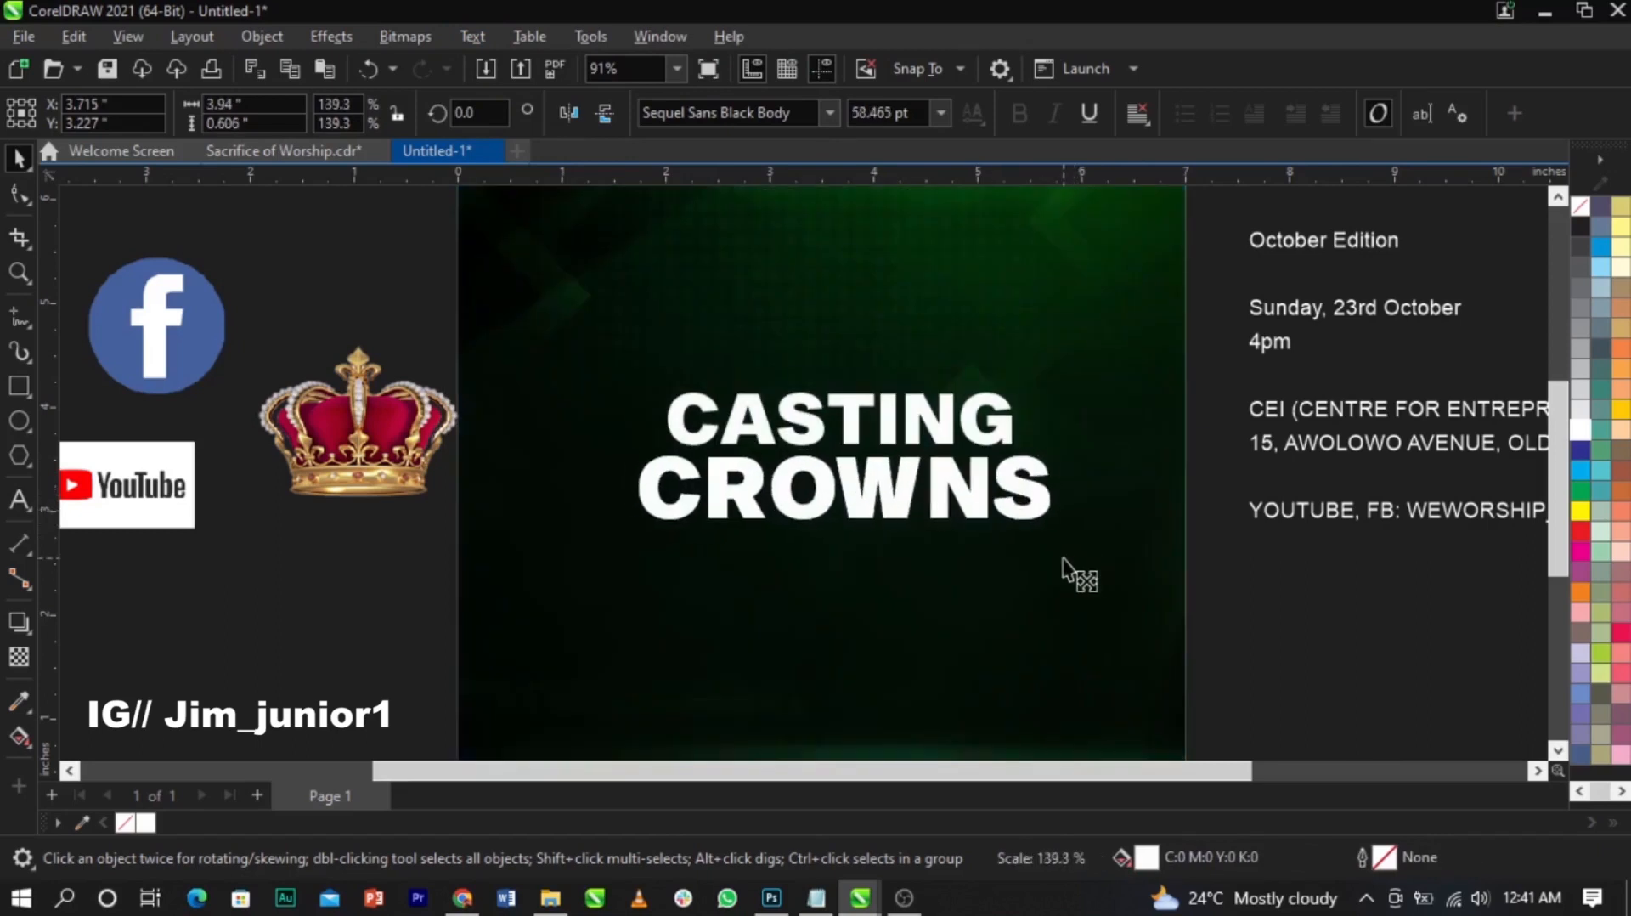
# Step: Center CASTING horizontally over CROWNS with a tight gap between the two words
pyautogui.keyDown('shift'); pyautogui.click(998, 444); pyautogui.keyUp('shift')
pyautogui.moveTo(998, 443)
pyautogui.mouseDown()
pyautogui.moveTo(967, 462)
pyautogui.moveTo(1015, 480)
pyautogui.moveTo(979, 447)
pyautogui.moveTo(975, 462)
pyautogui.mouseUp()
pyautogui.scroll(4, 967, 462)
pyautogui.click(1016, 437)
pyautogui.click(992, 442)
pyautogui.scroll(1, 978, 455)
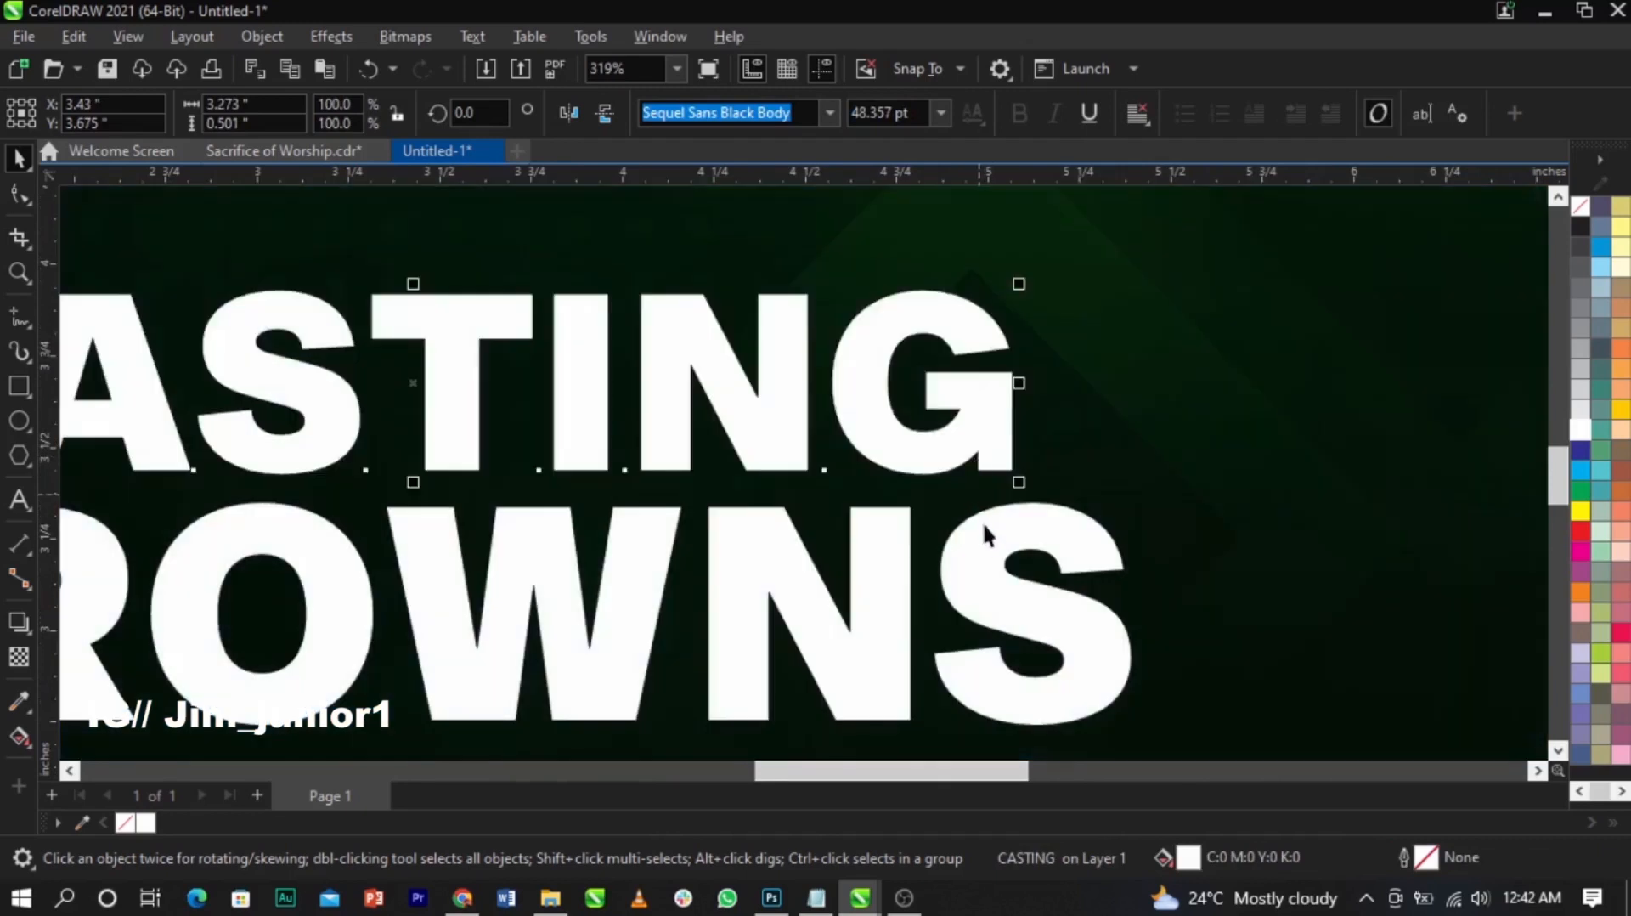
pyautogui.keyDown('shift'); pyautogui.click(977, 513); pyautogui.keyUp('shift')
pyautogui.scroll(-2, 1009, 438)
pyautogui.scroll(-1, 1009, 438)
pyautogui.scroll(1, 931, 436)
pyautogui.scroll(-1, 931, 437)
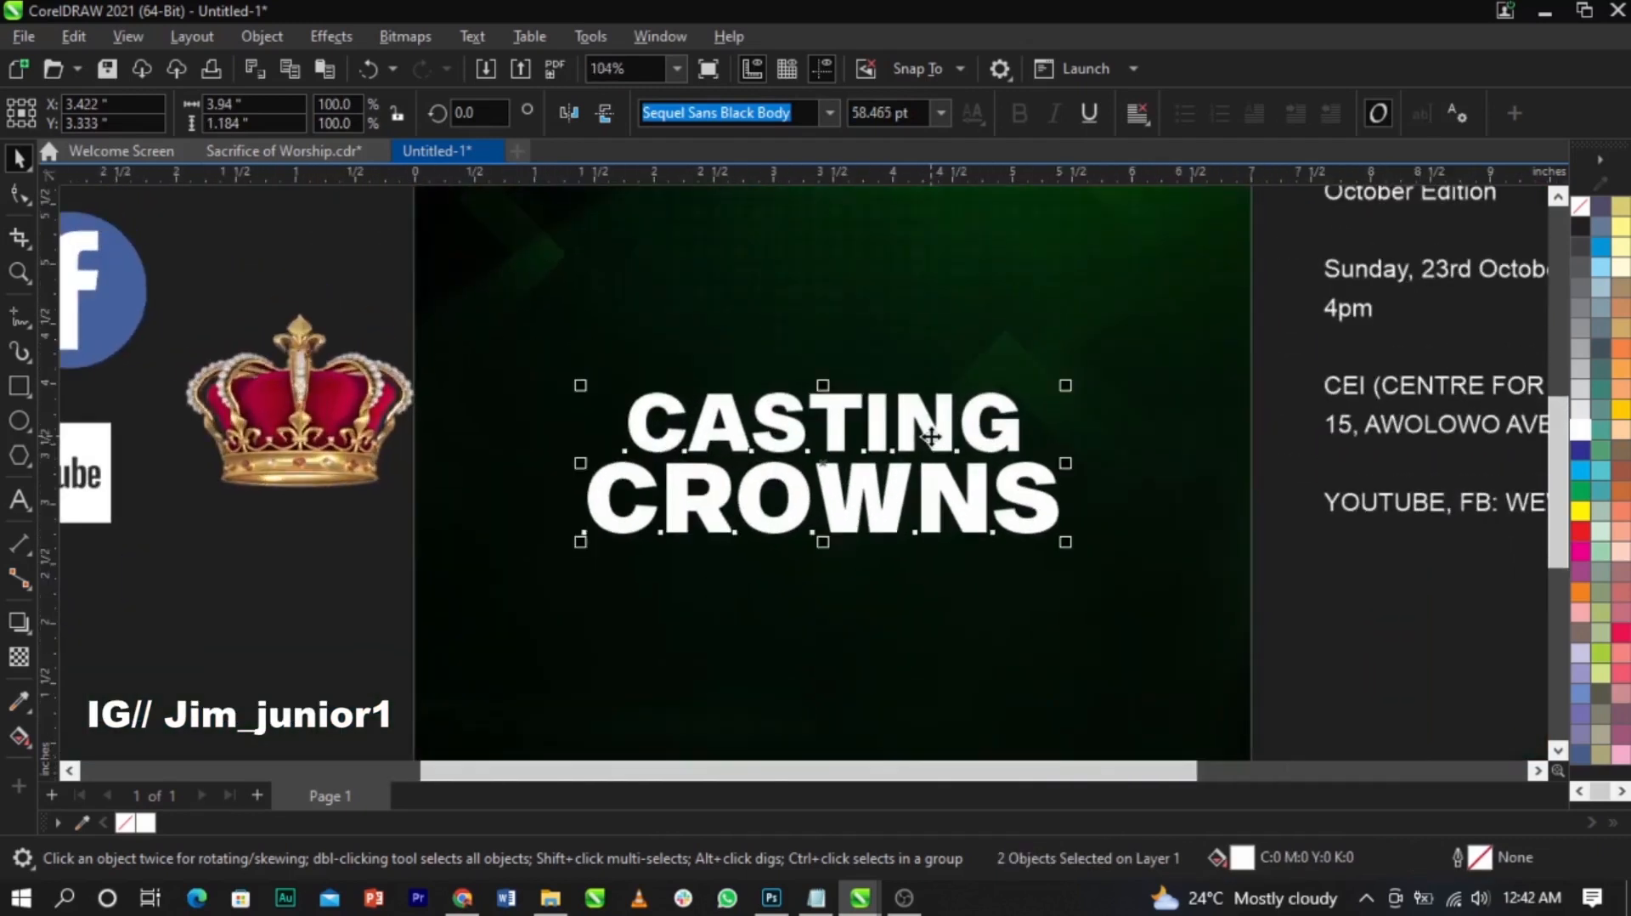
# Step: Skew the CASTING and CROWNS texts together so they slant upward to the right by about 5.91 degrees
pyautogui.click(876, 444)
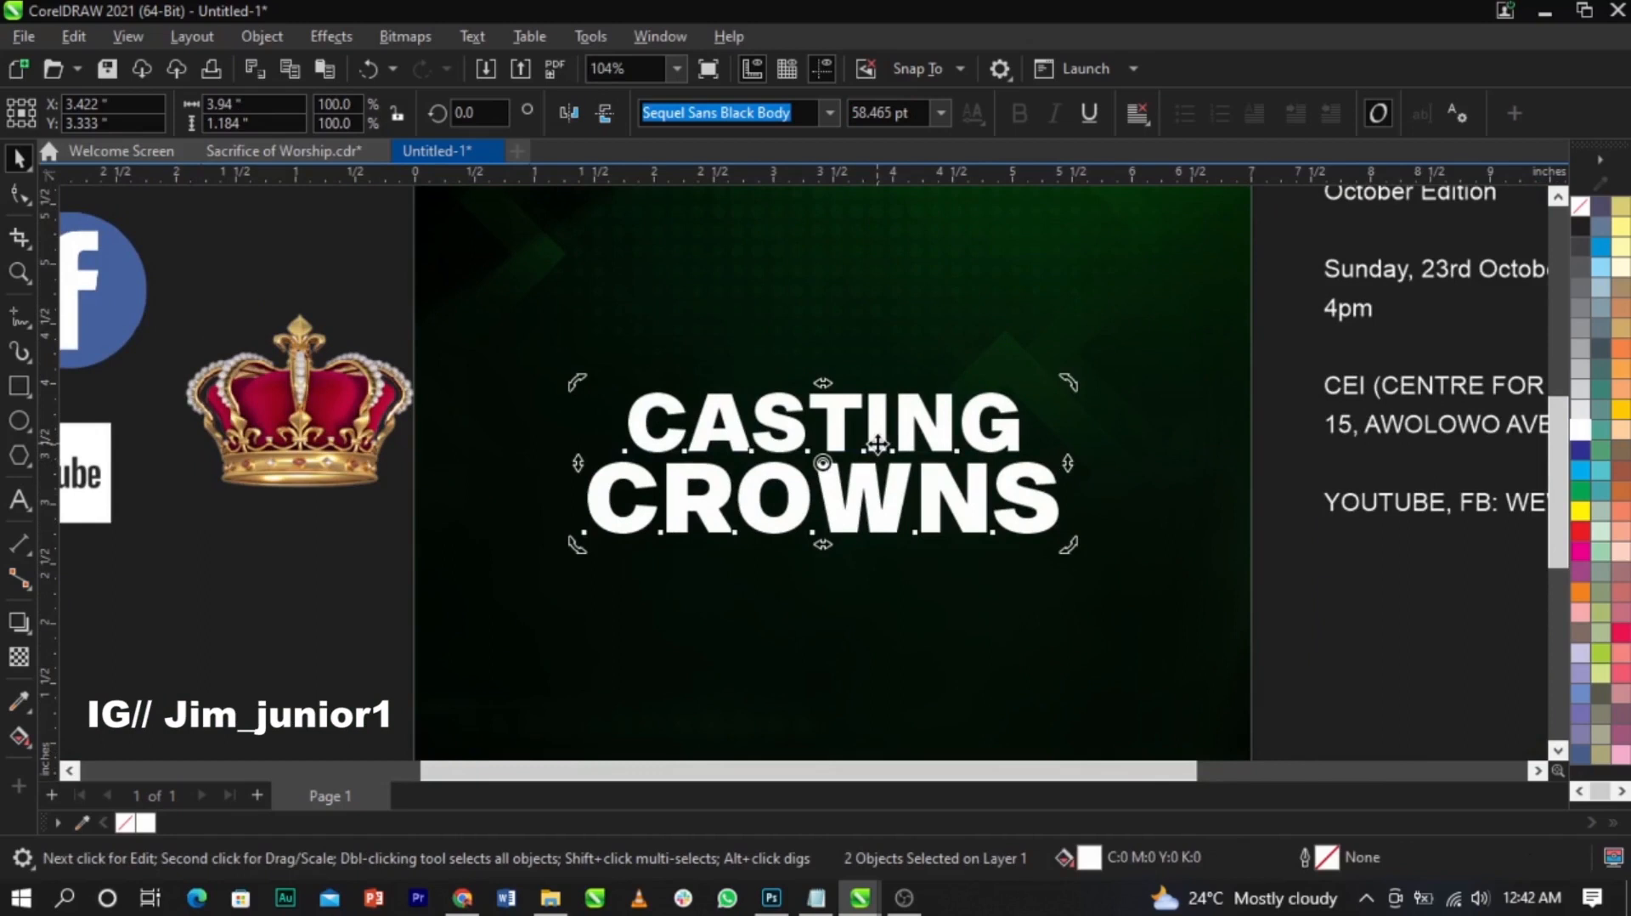
pyautogui.click(1365, 651)
pyautogui.click(963, 446)
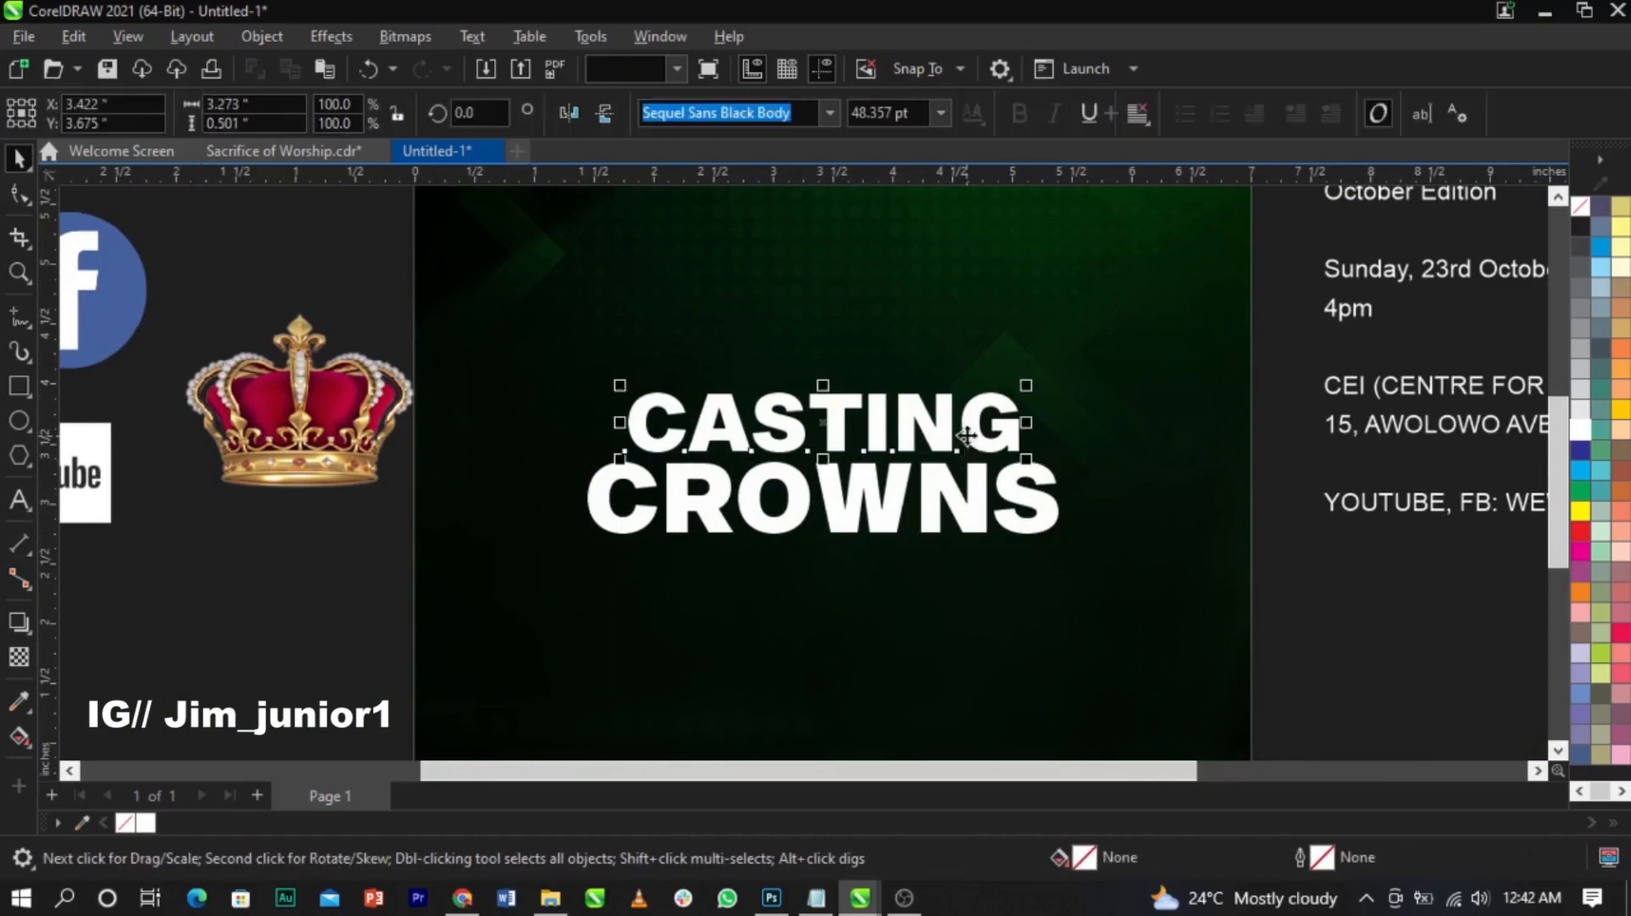
pyautogui.keyDown('shift'); pyautogui.click(977, 503); pyautogui.keyUp('shift')
pyautogui.click(975, 500)
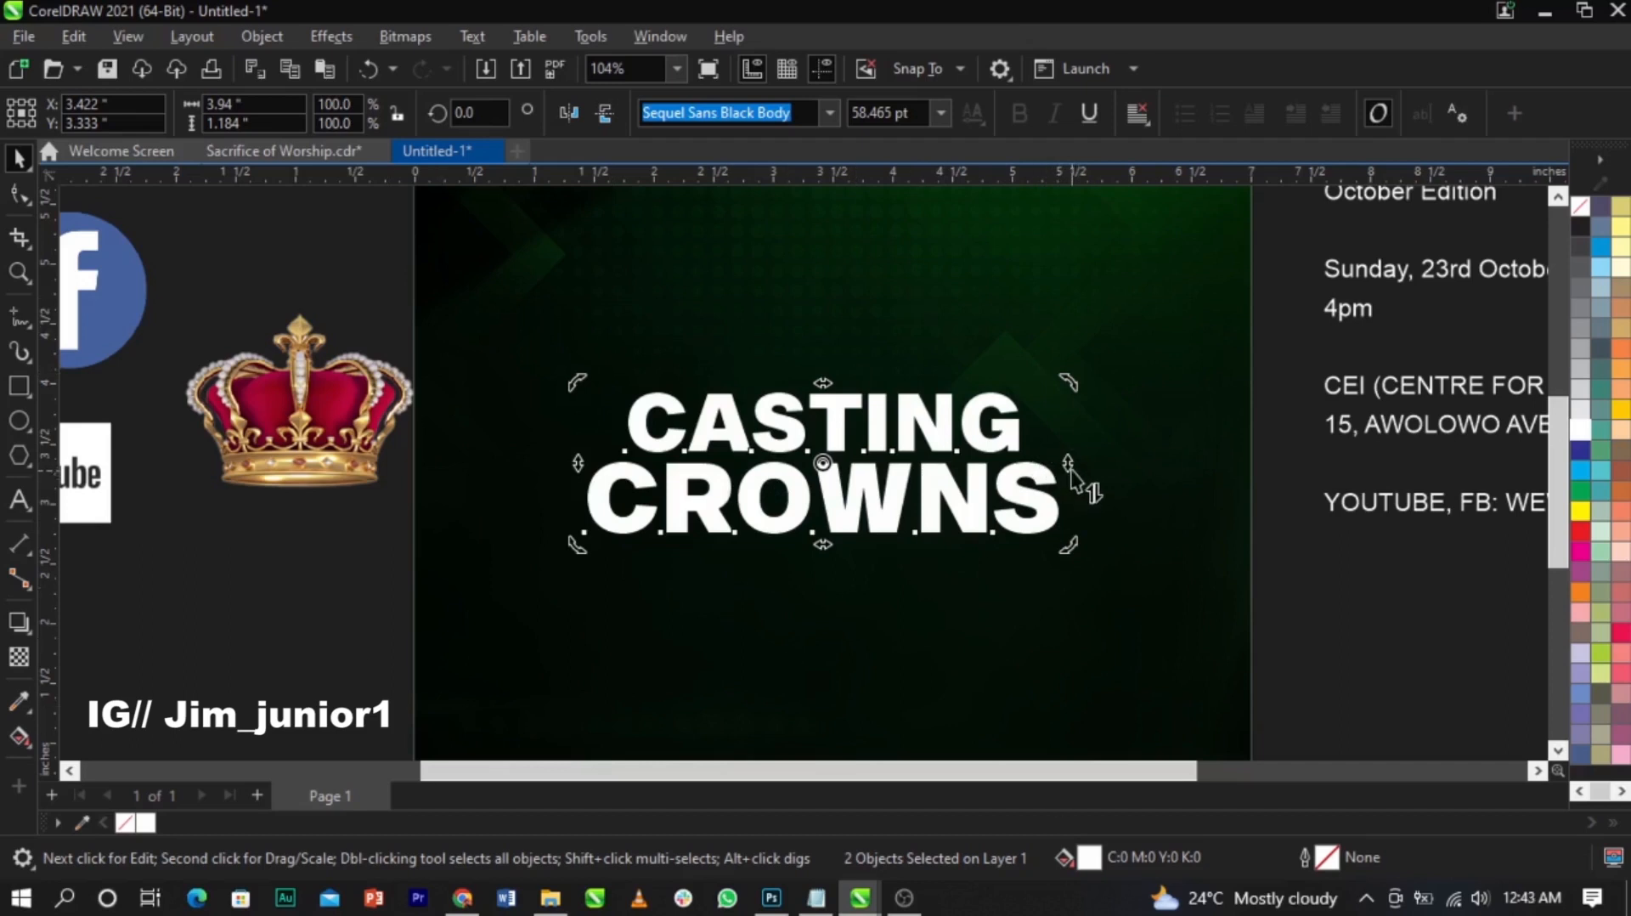
pyautogui.moveTo(1071, 473); pyautogui.dragTo(1073, 398)
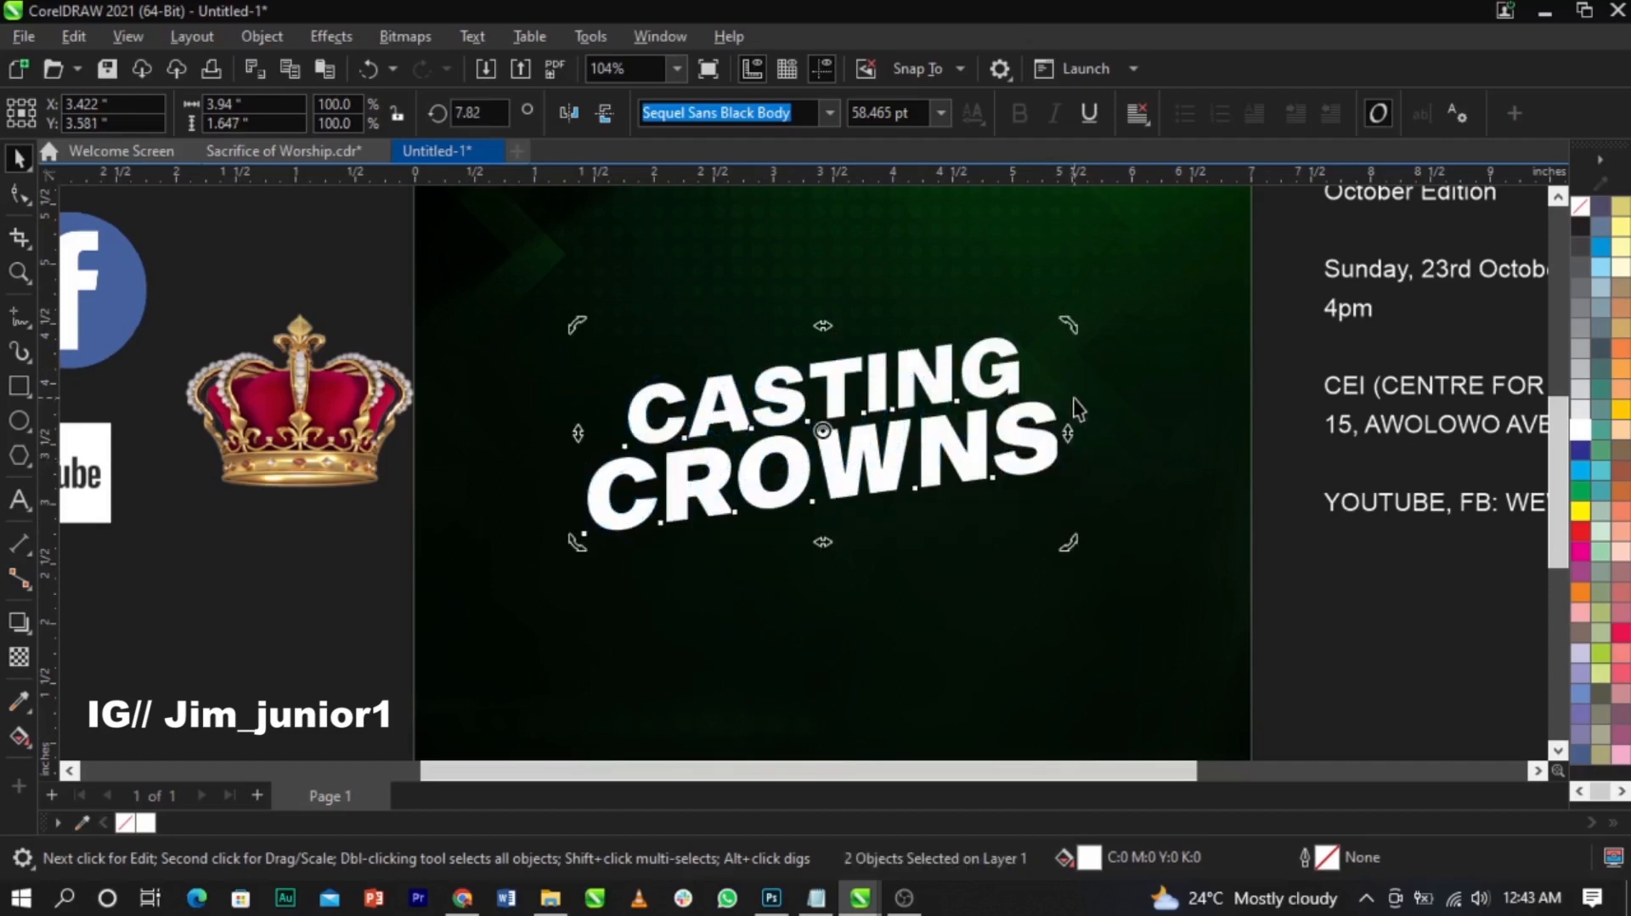
pyautogui.moveTo(1065, 436); pyautogui.dragTo(1063, 452)
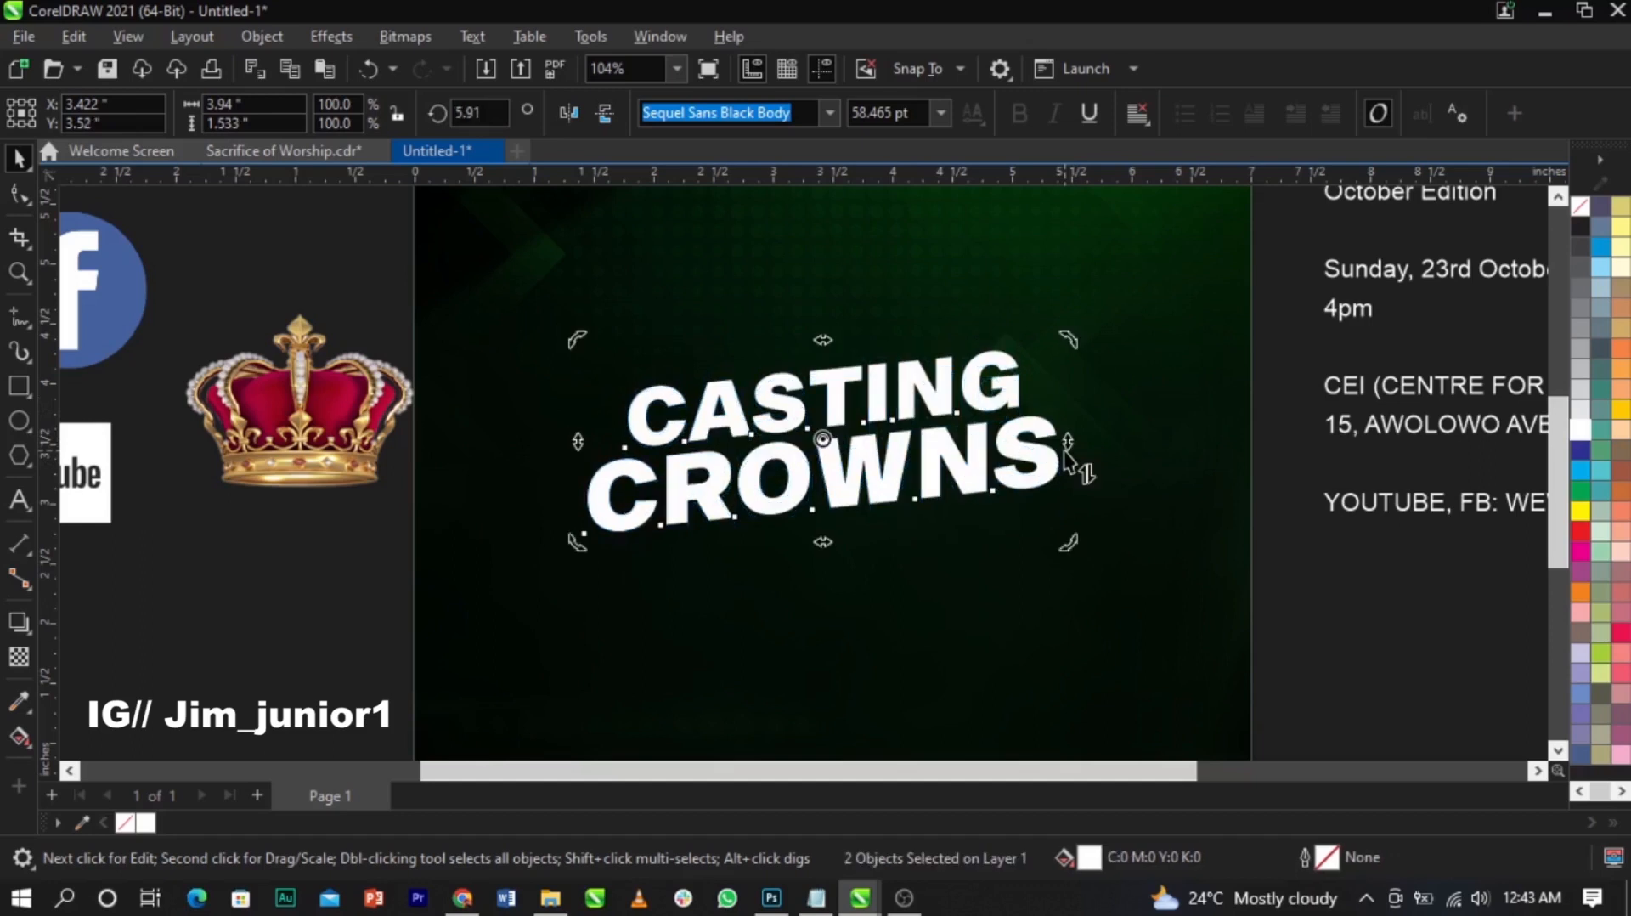
pyautogui.scroll(-3, 1068, 463)
pyautogui.scroll(3, 985, 457)
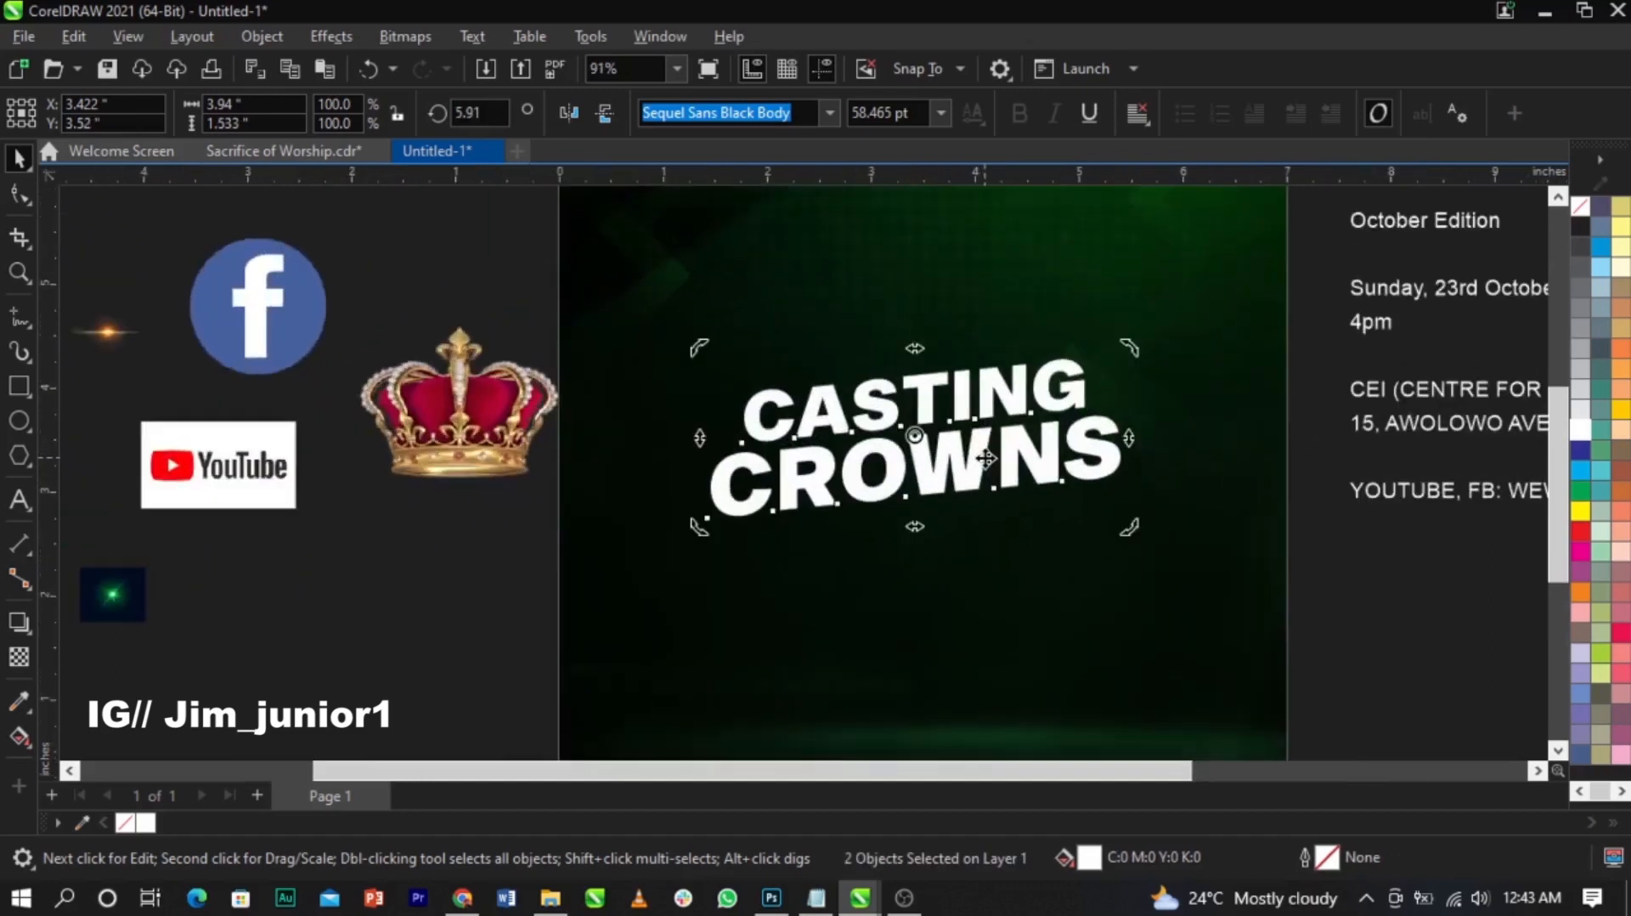
# Step: Fill both slanted title words with black, C100 M100 Y100 K100
pyautogui.click(985, 457)
pyautogui.scroll(-1, 1609, 540)
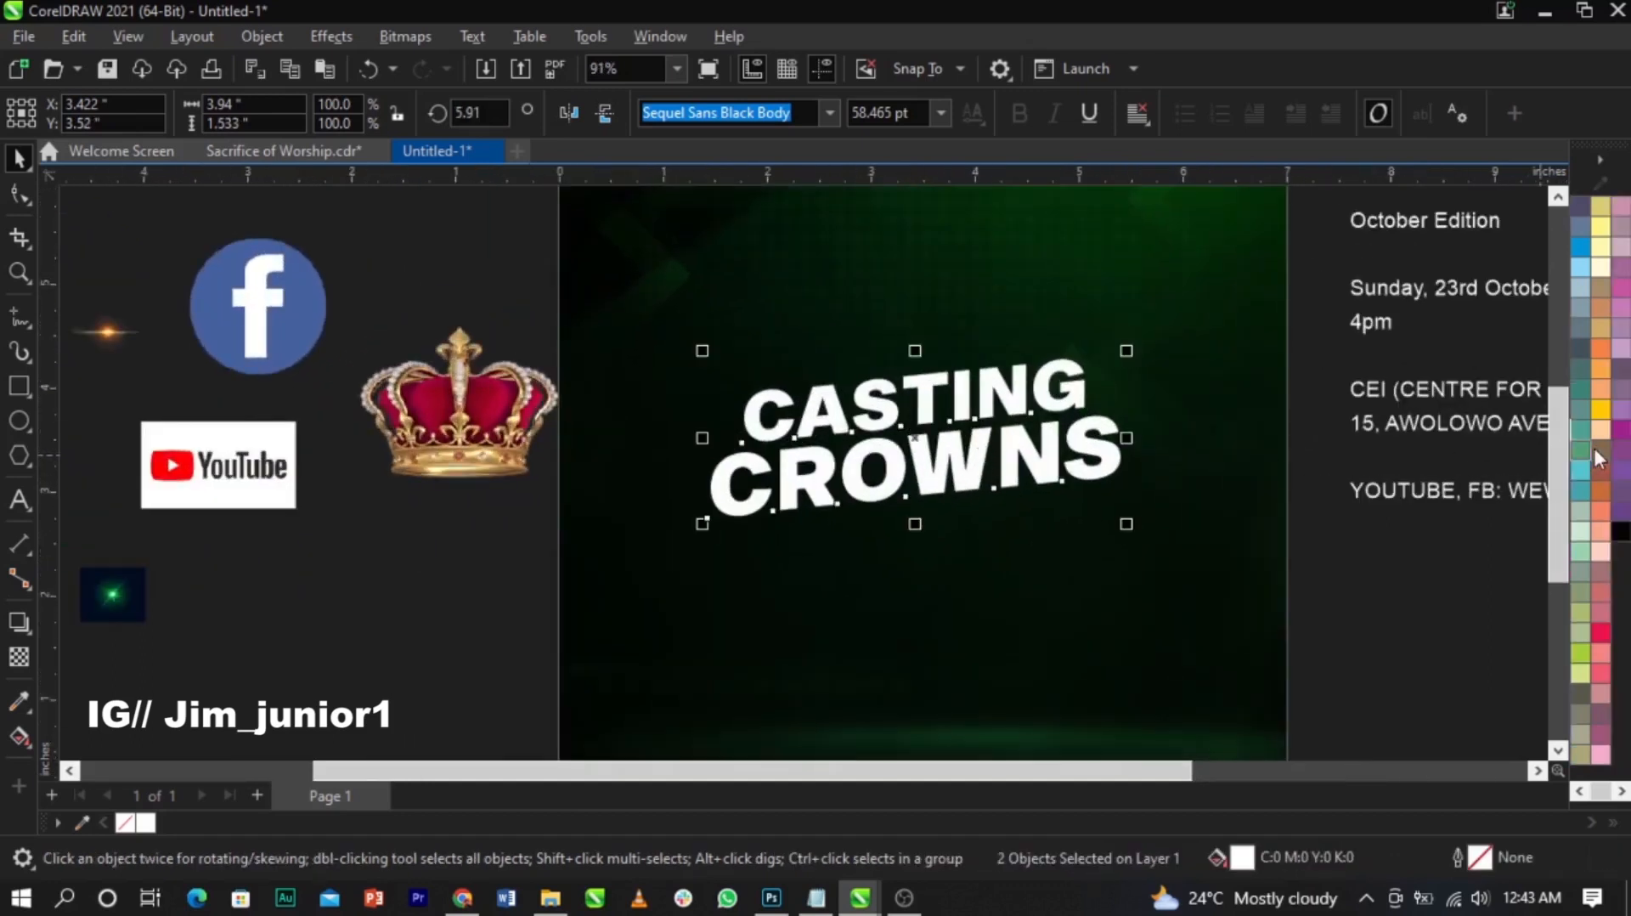
pyautogui.click(1616, 533)
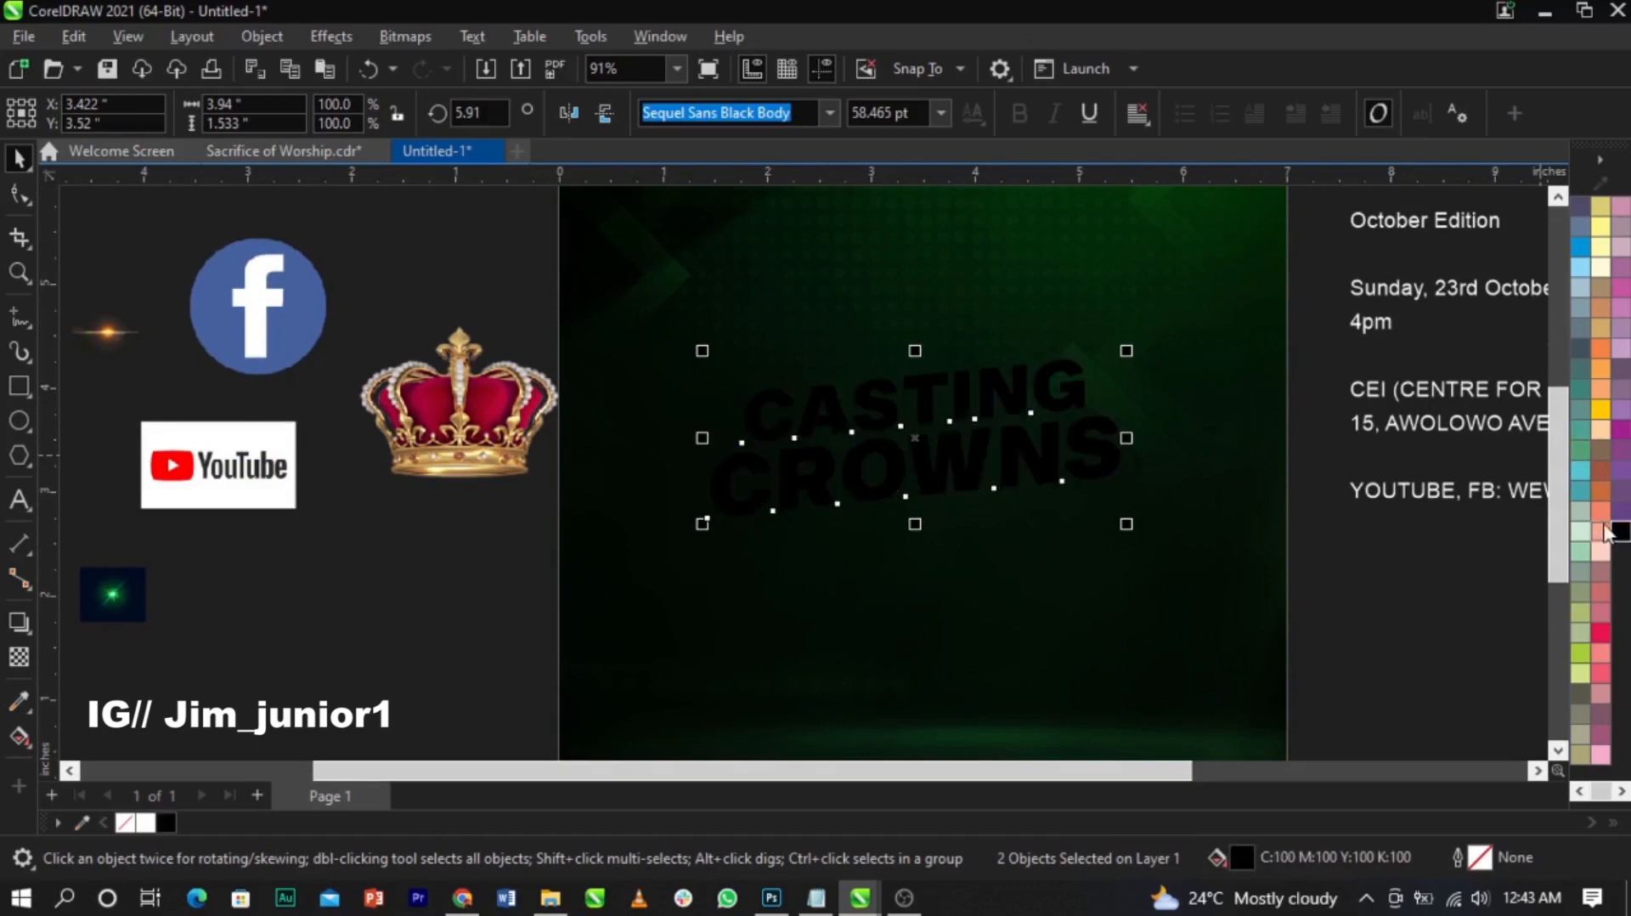
pyautogui.scroll(1, 1027, 452)
pyautogui.moveTo(1028, 453); pyautogui.dragTo(1034, 452)
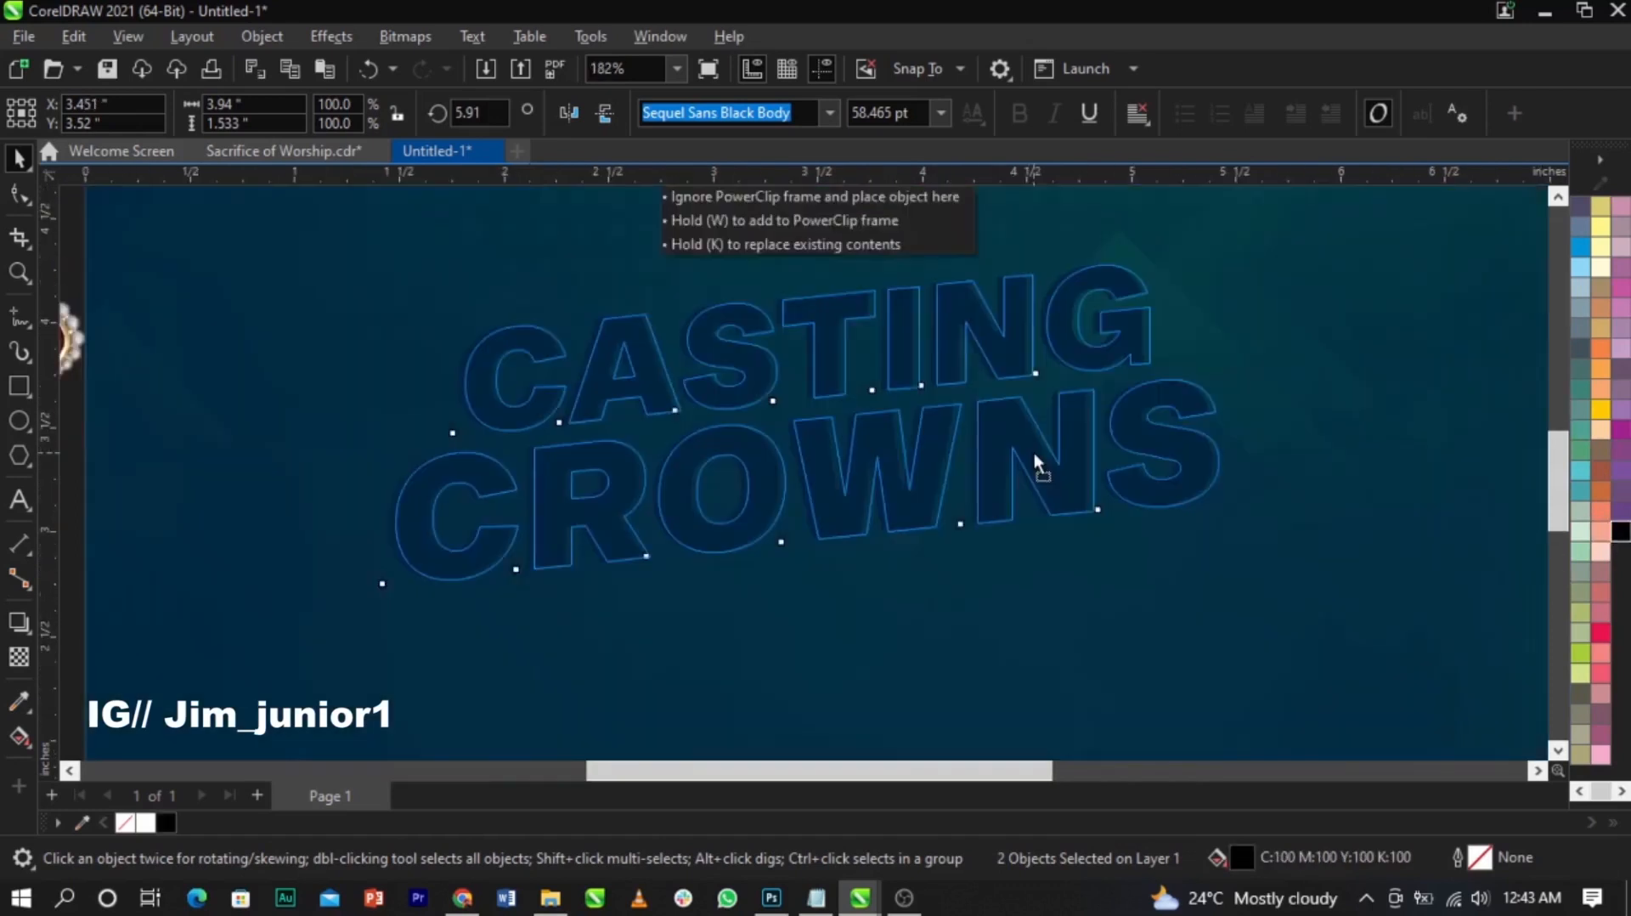
# Step: Start an export of only the selected title text with PNG - Portable Network Graphics as the file type
pyautogui.scroll(-2, 811, 414)
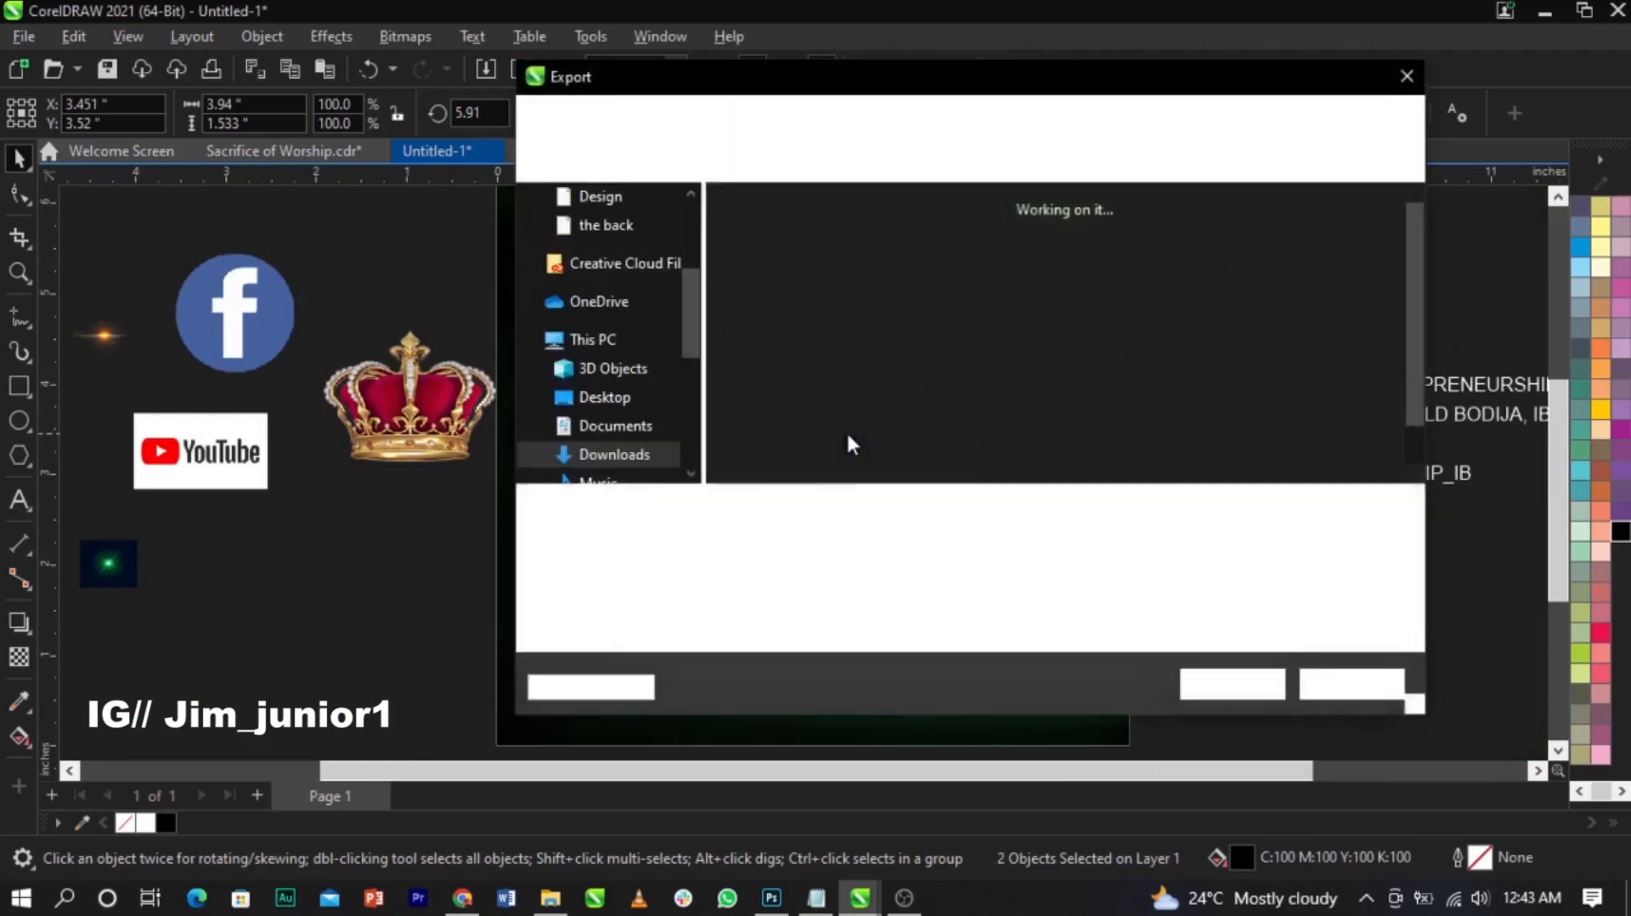
pyautogui.press('Escape')
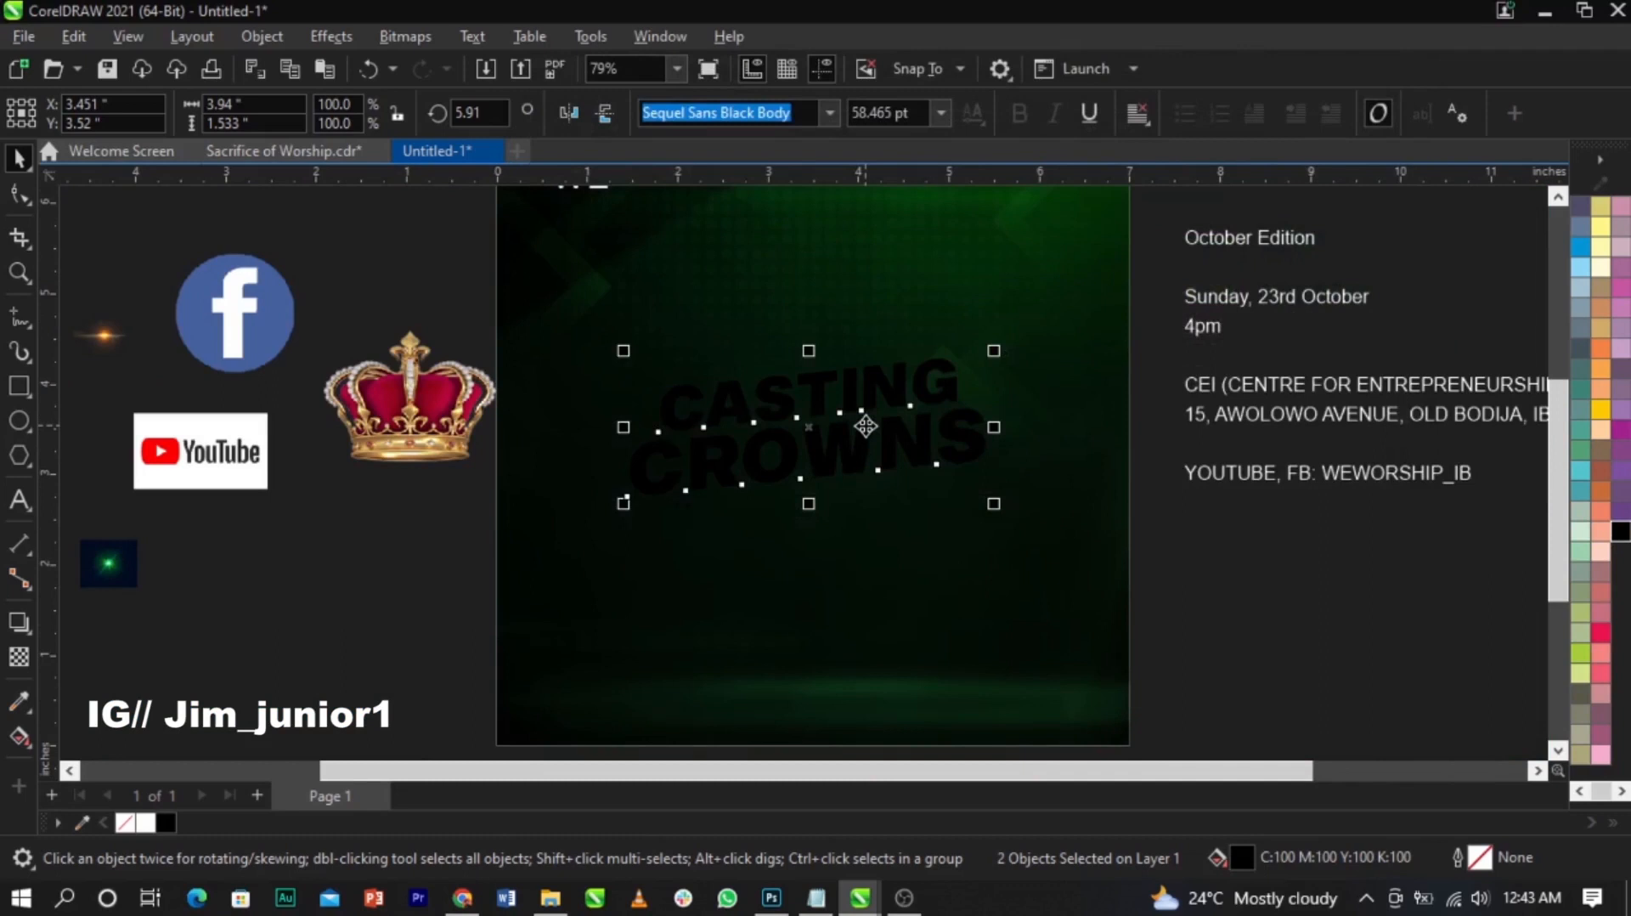
pyautogui.click(26, 39)
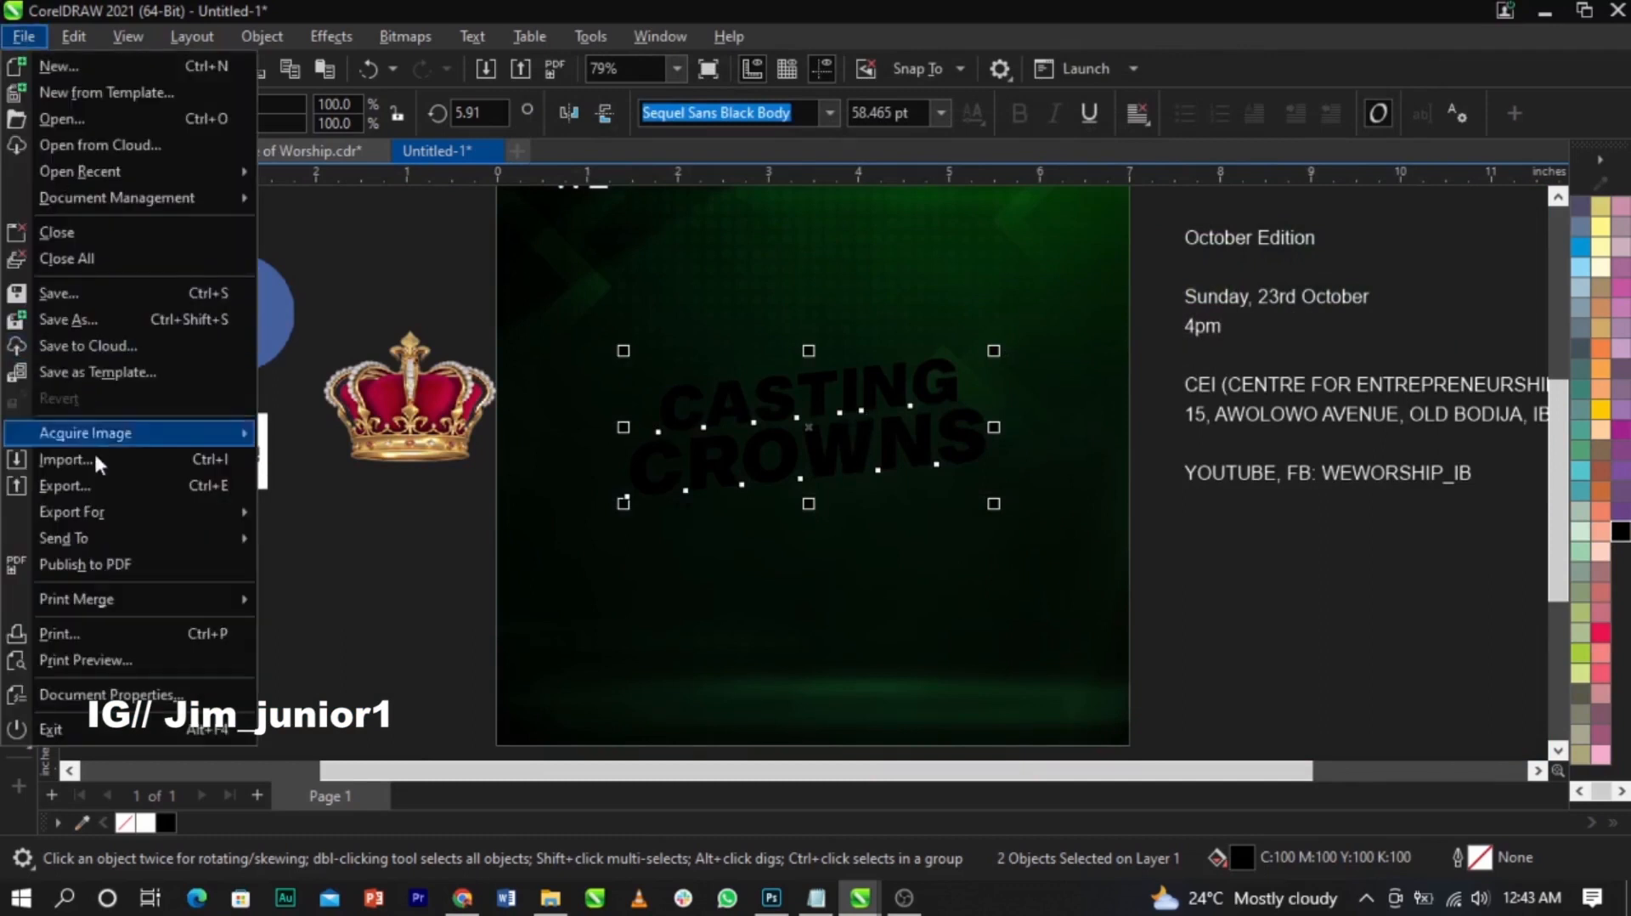
pyautogui.click(105, 491)
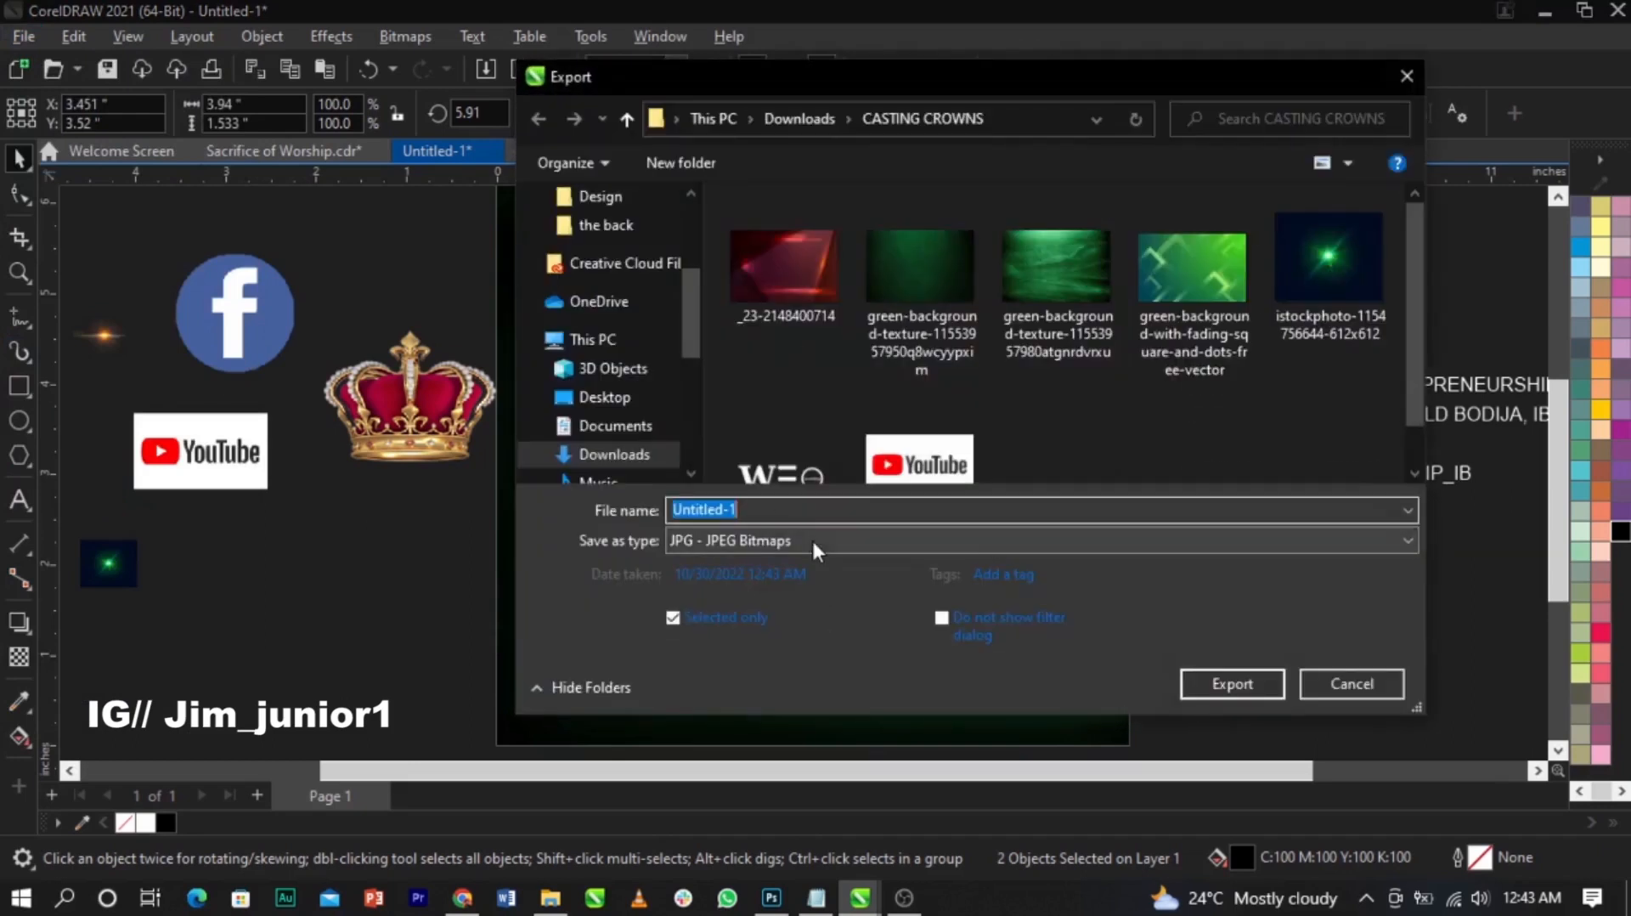
pyautogui.click(812, 540)
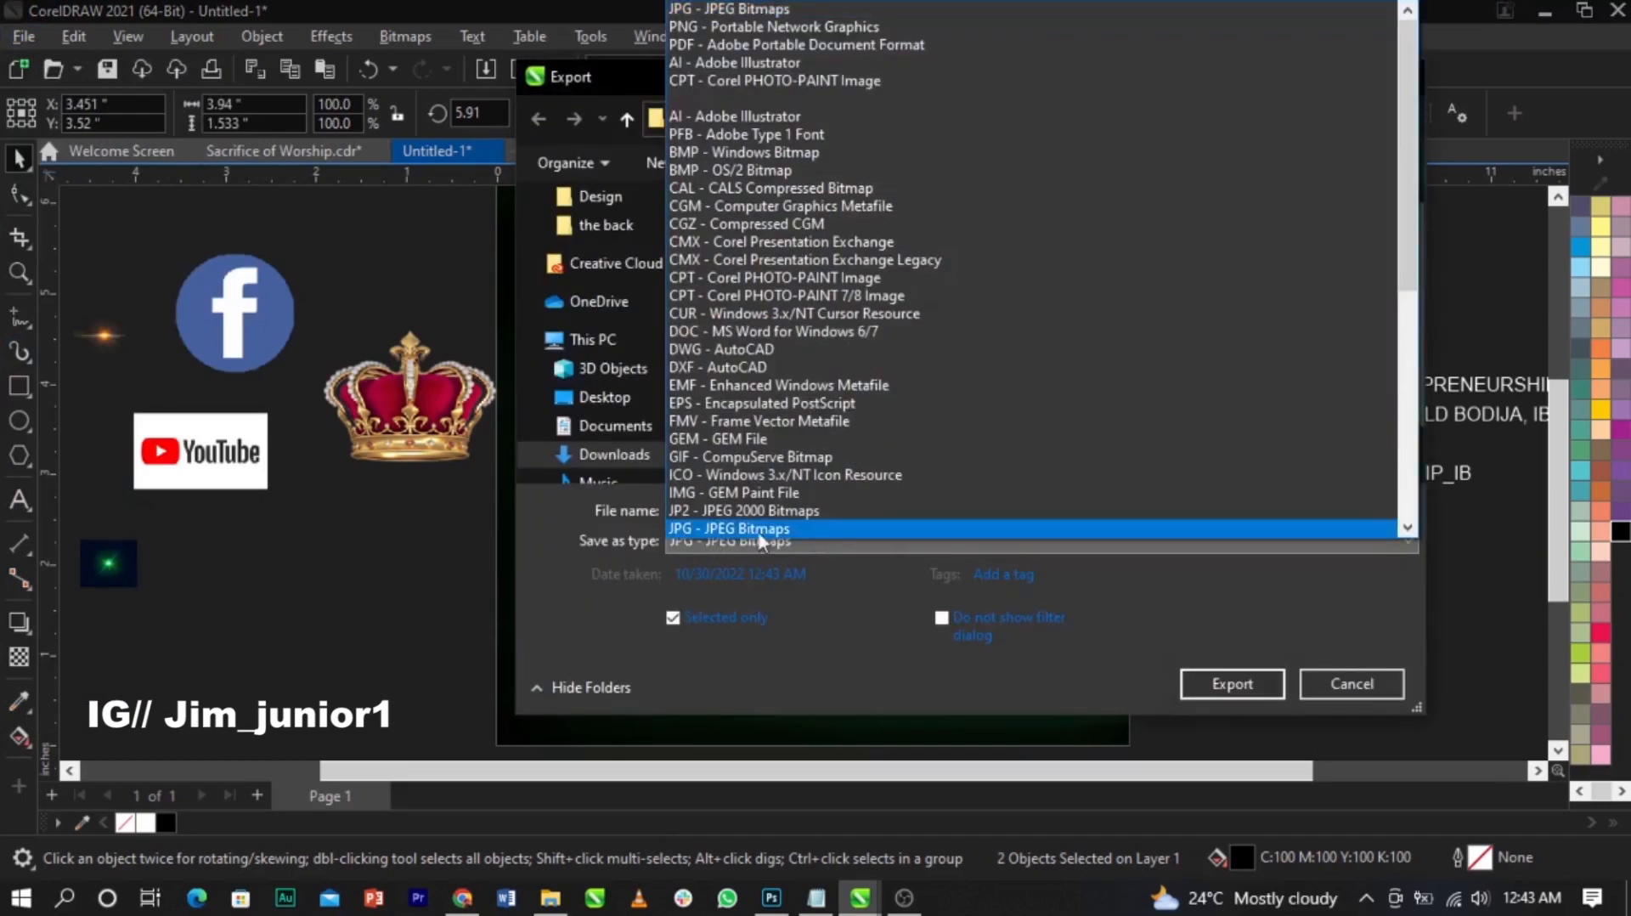
pyautogui.click(765, 26)
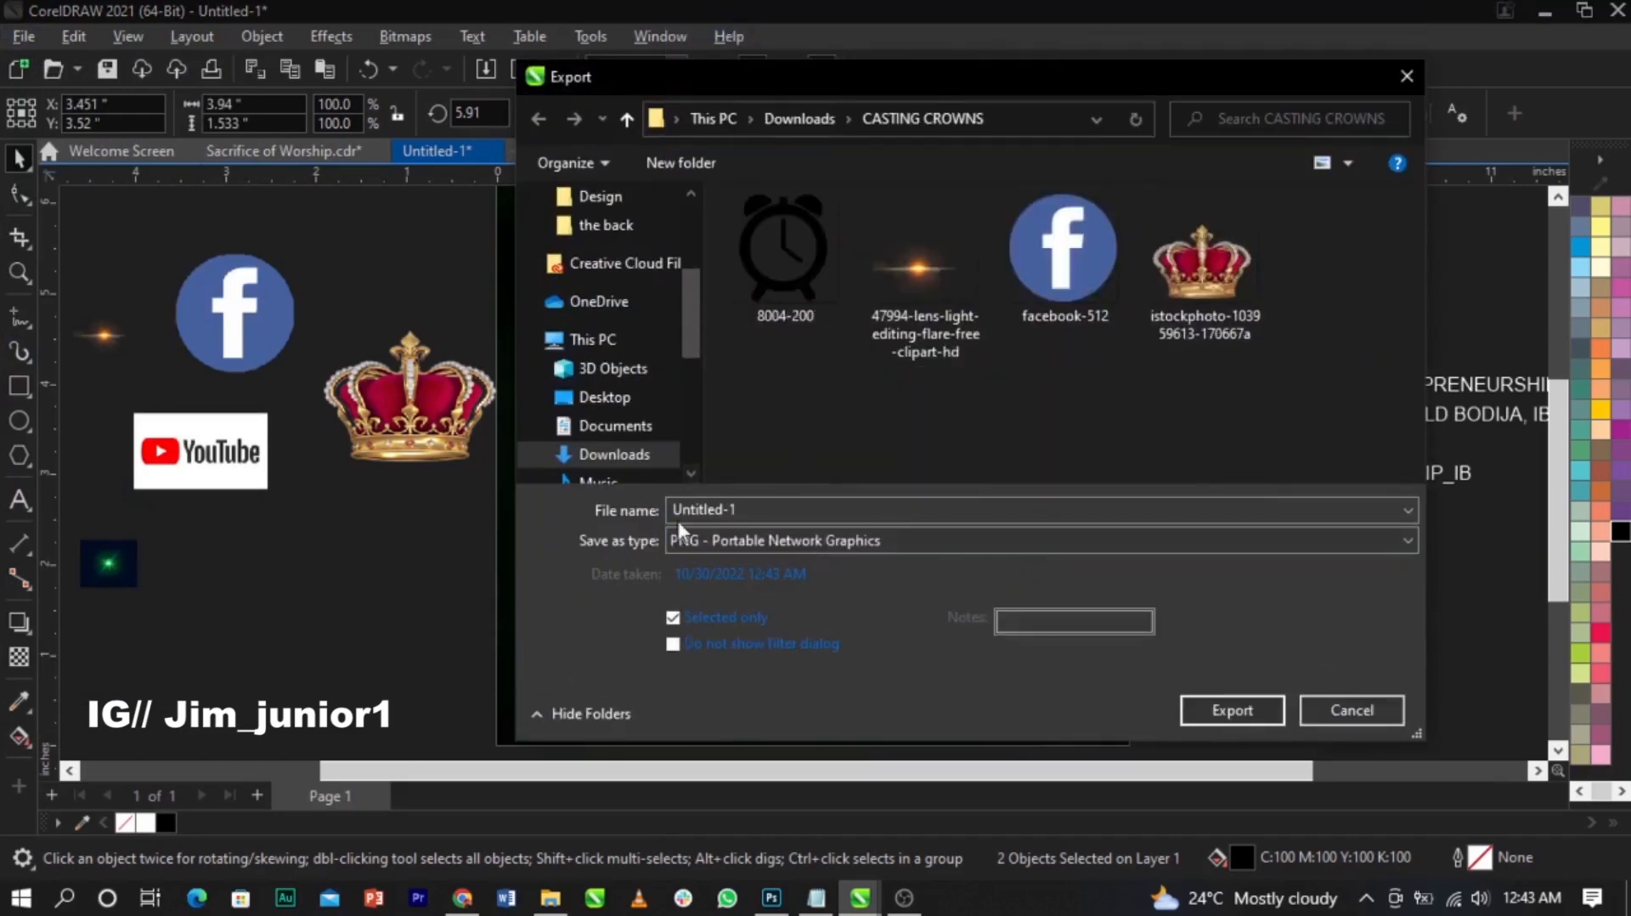
# Step: Export the title to the Desktop as Casting Crown text, in RGB Color (24-bit) with transparency
pyautogui.scroll(3, 633, 365)
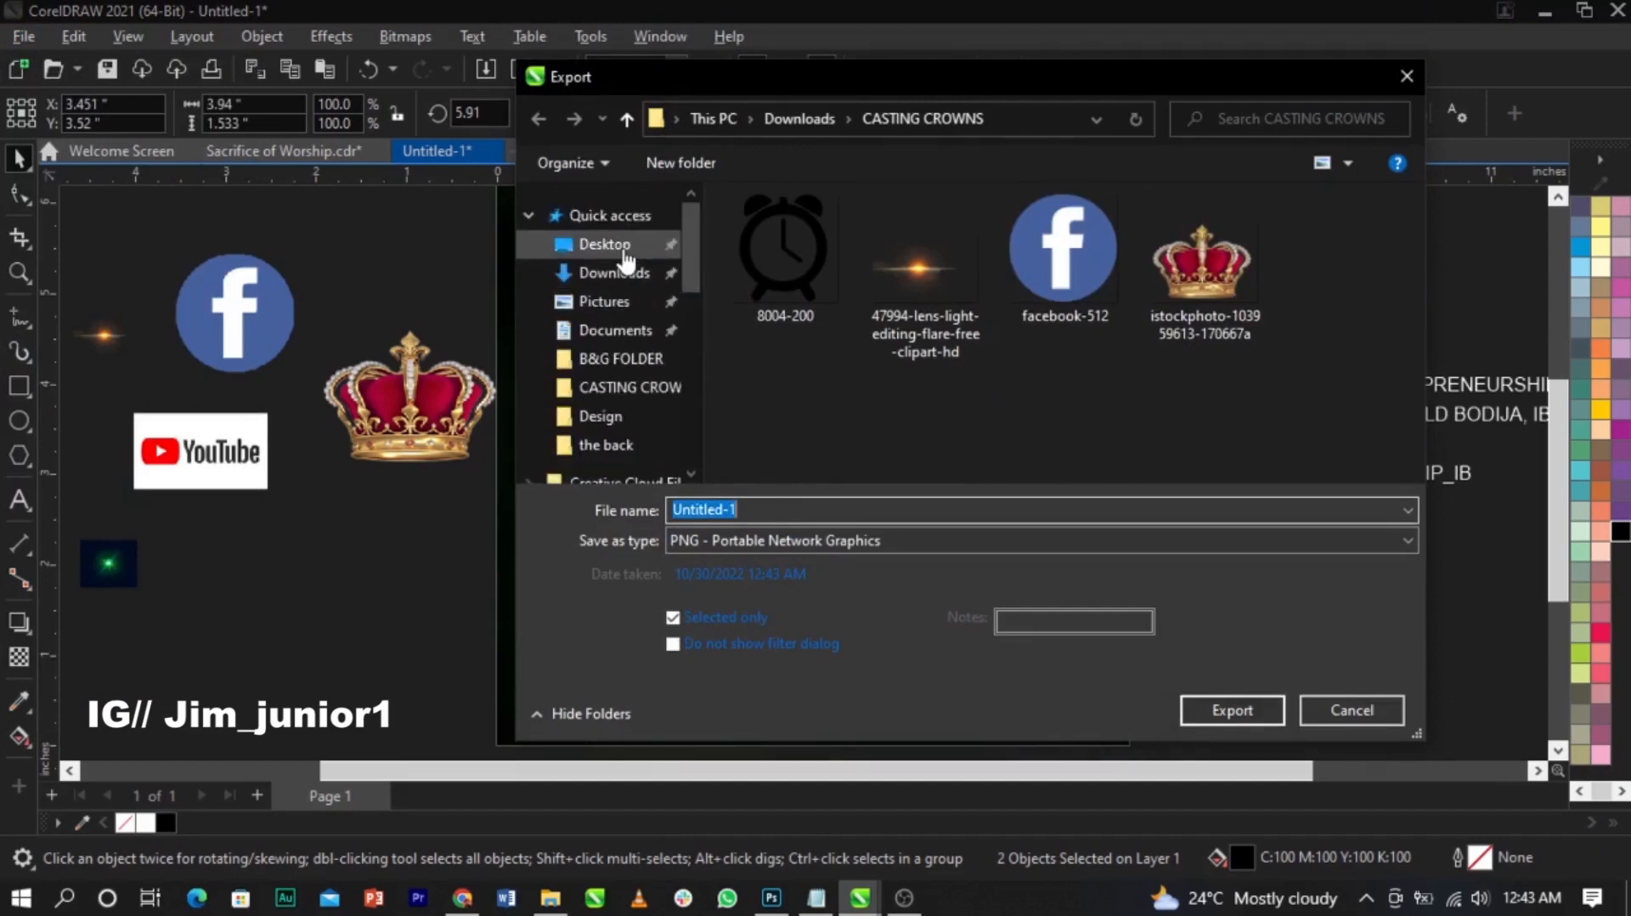
pyautogui.click(625, 248)
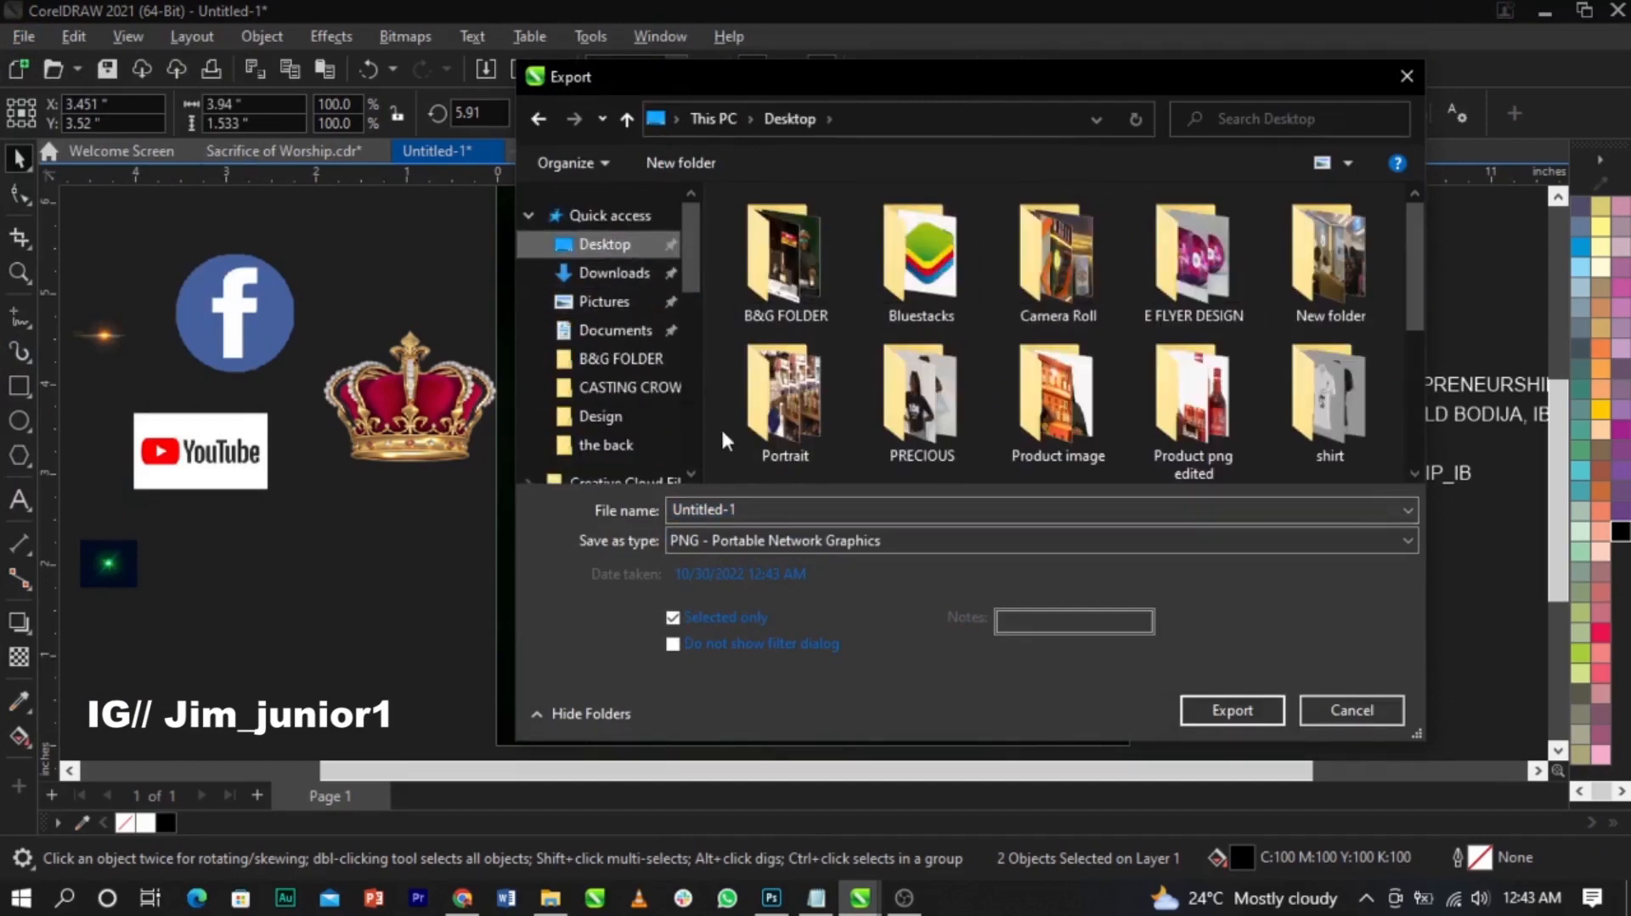
pyautogui.click(791, 510)
pyautogui.write('Casting Crown text')
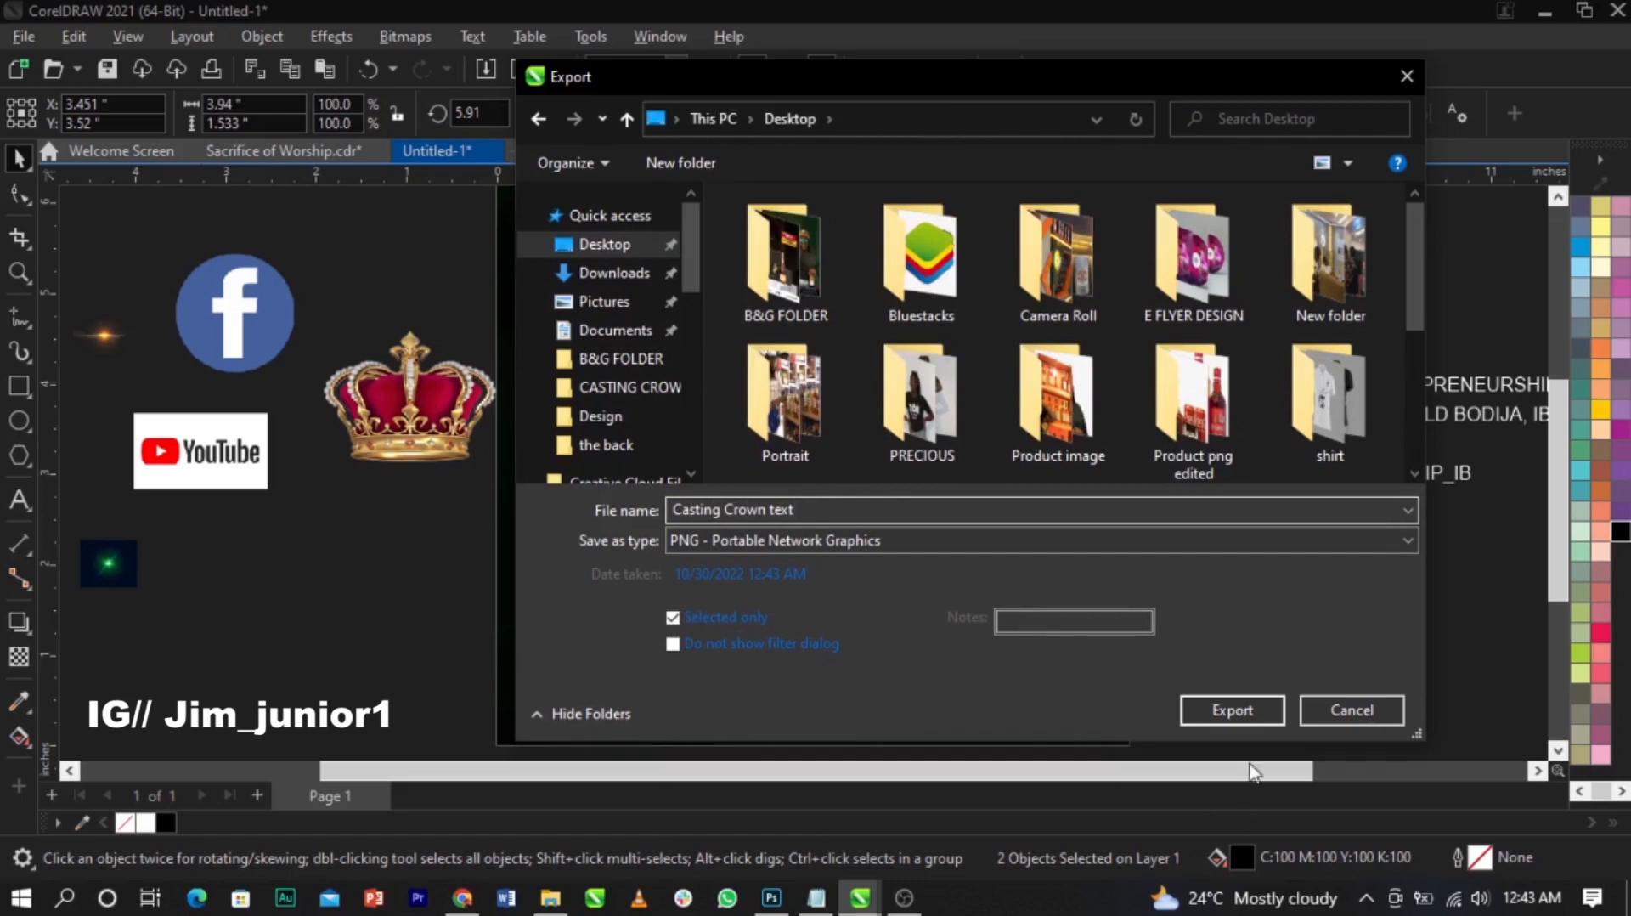
pyautogui.click(1241, 715)
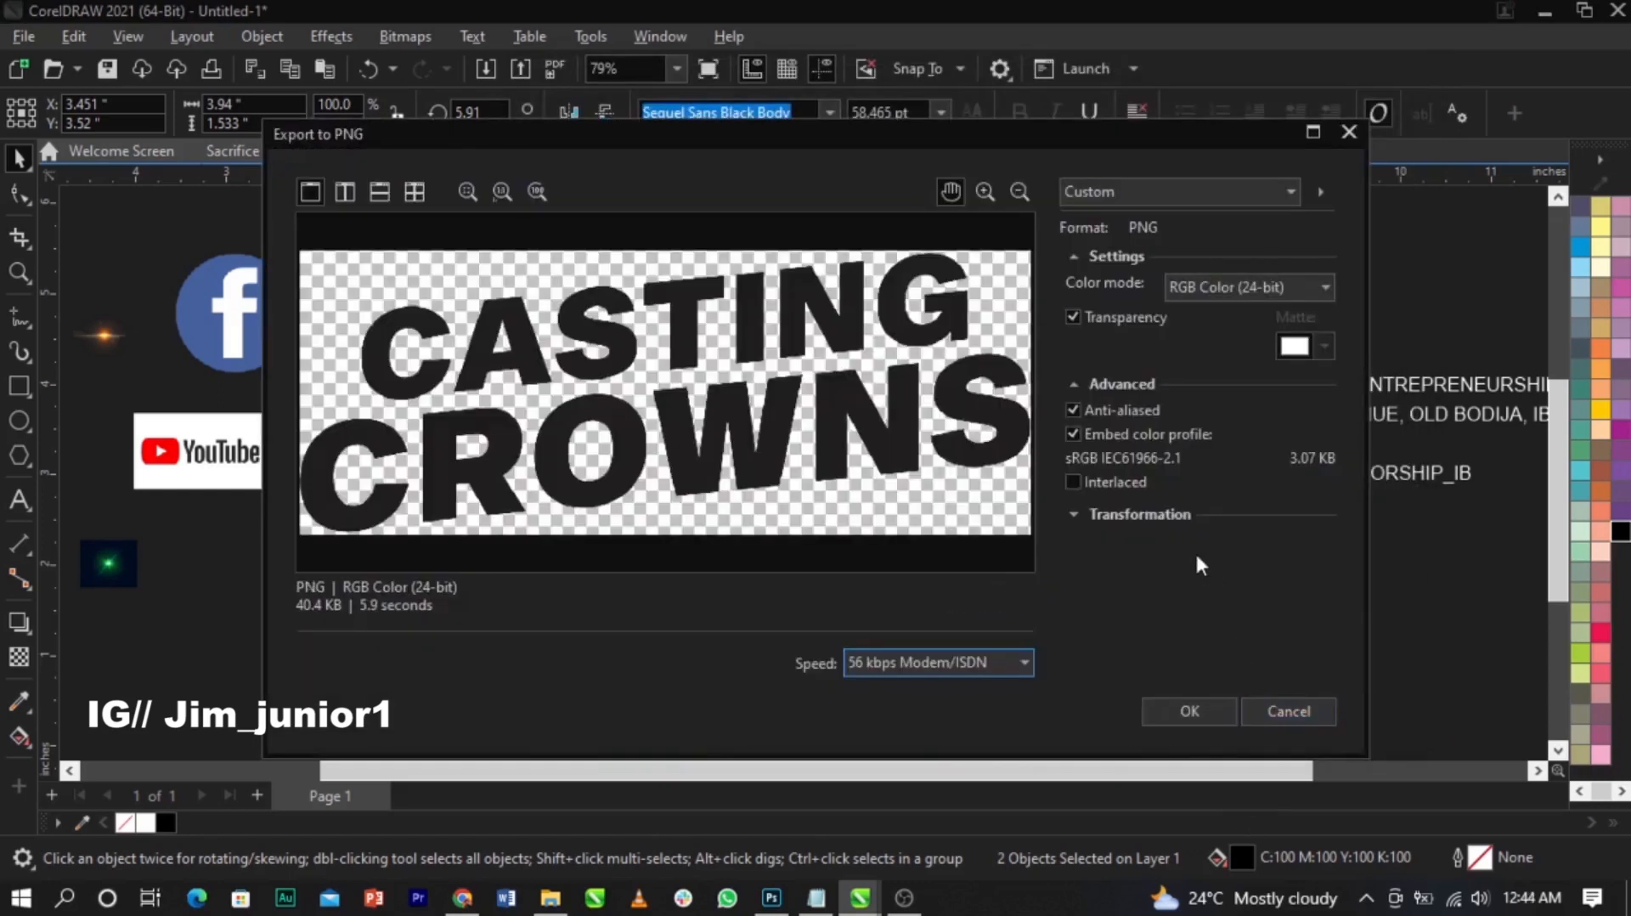
pyautogui.click(1170, 723)
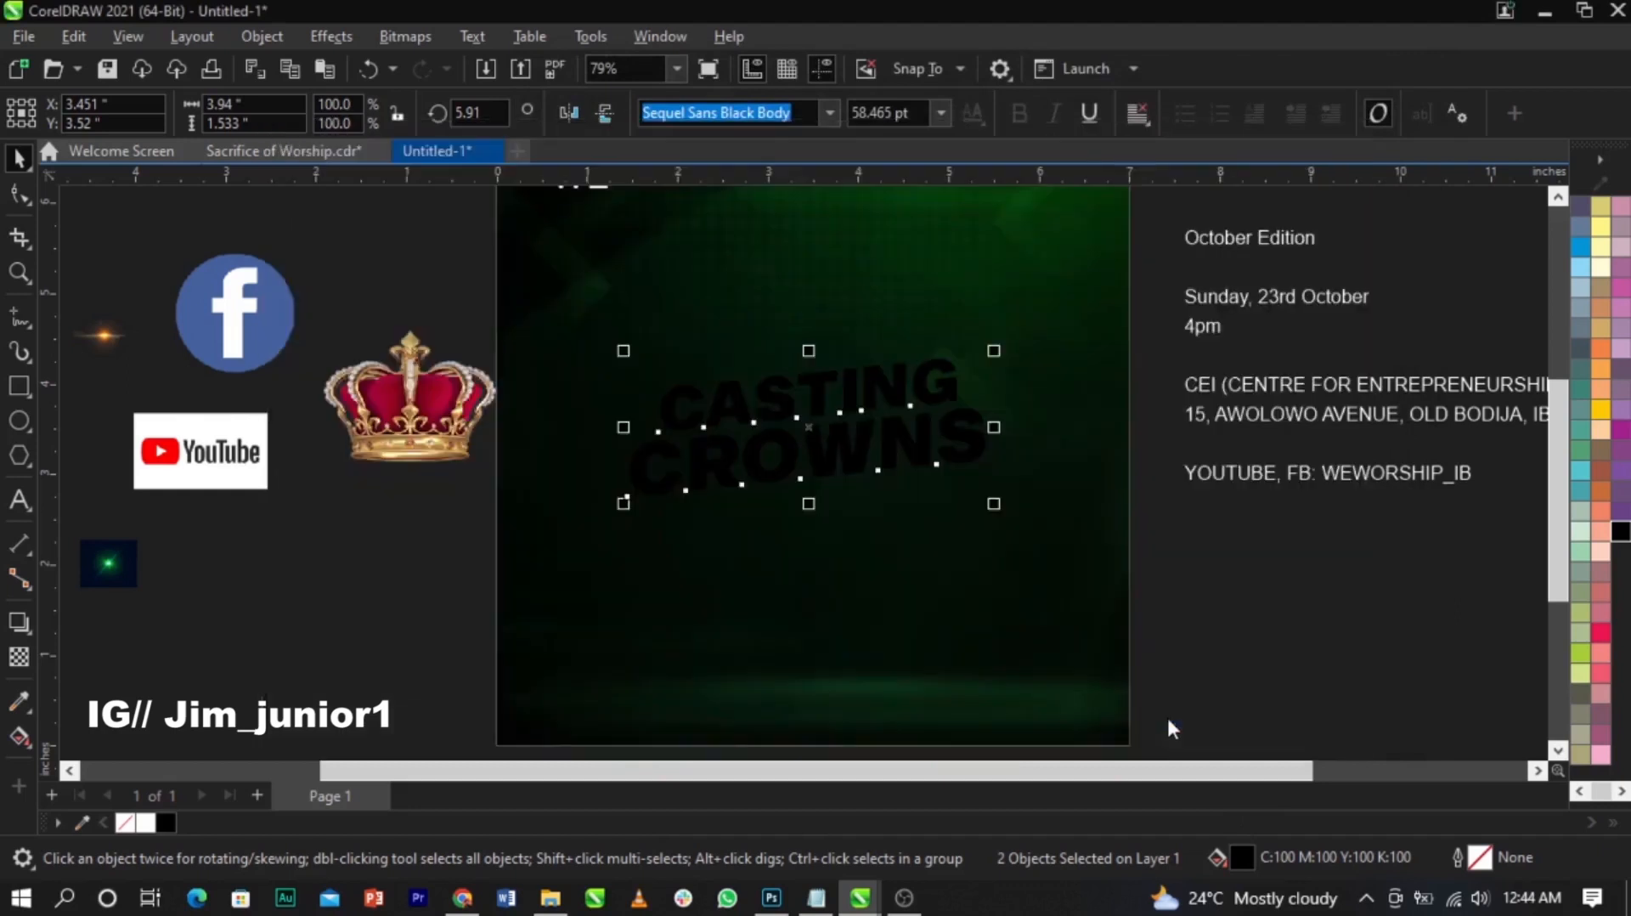
pyautogui.click(1254, 655)
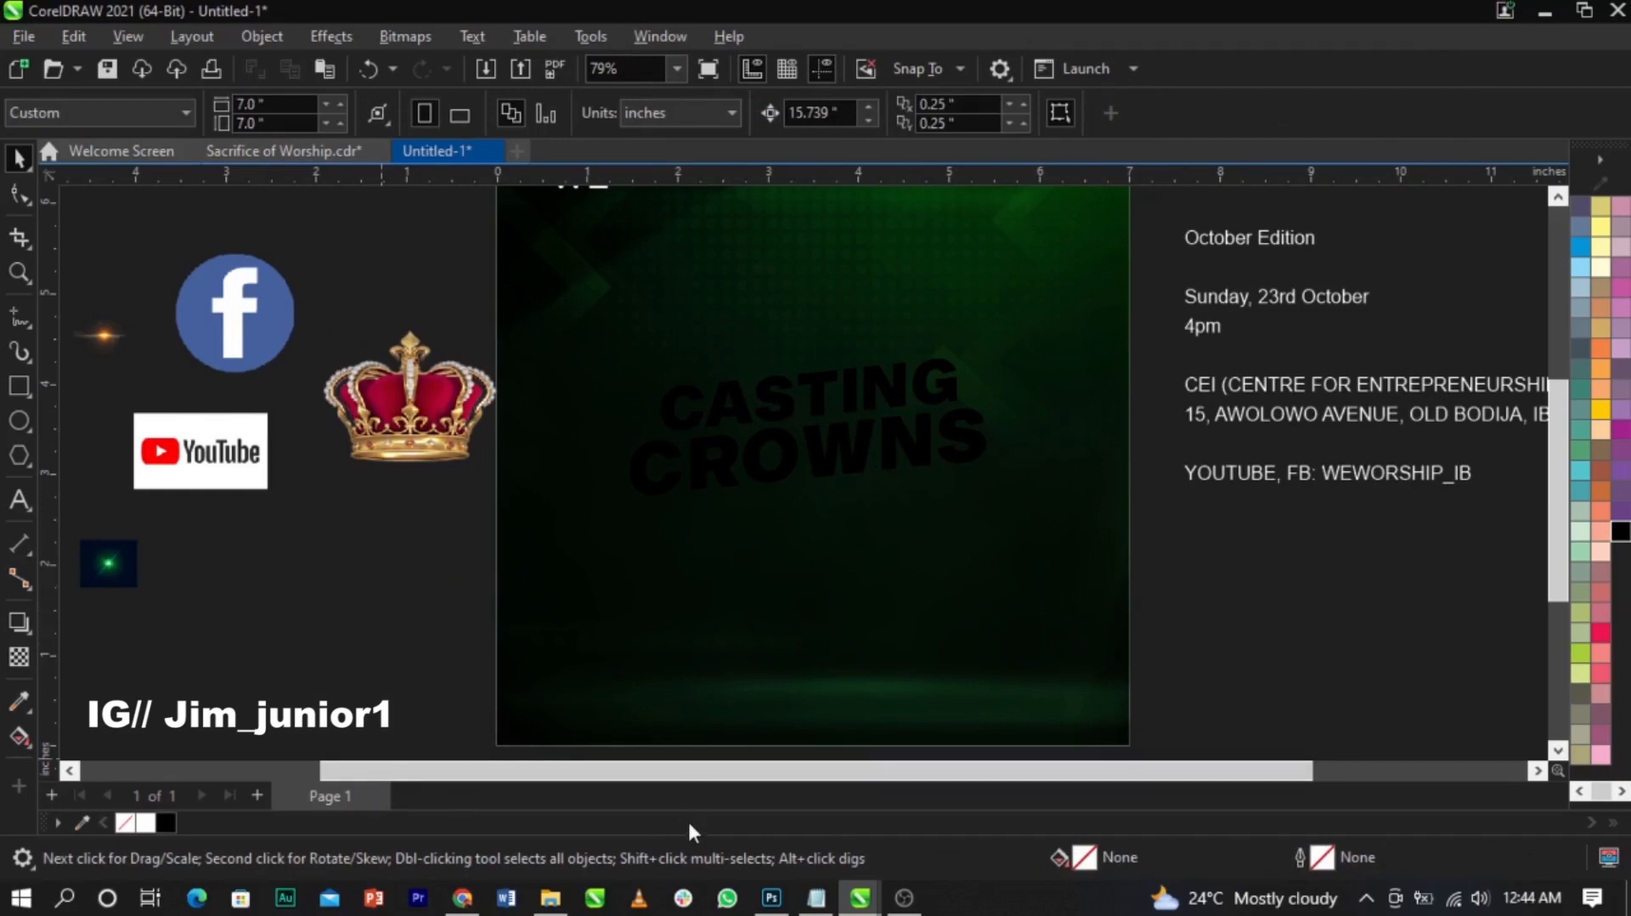
# Step: Open green_matcha_text_style_effect from the CASTING CROWNS folder in Photoshop and hide its Title group, Background group and Matcha text layer
pyautogui.click(550, 898)
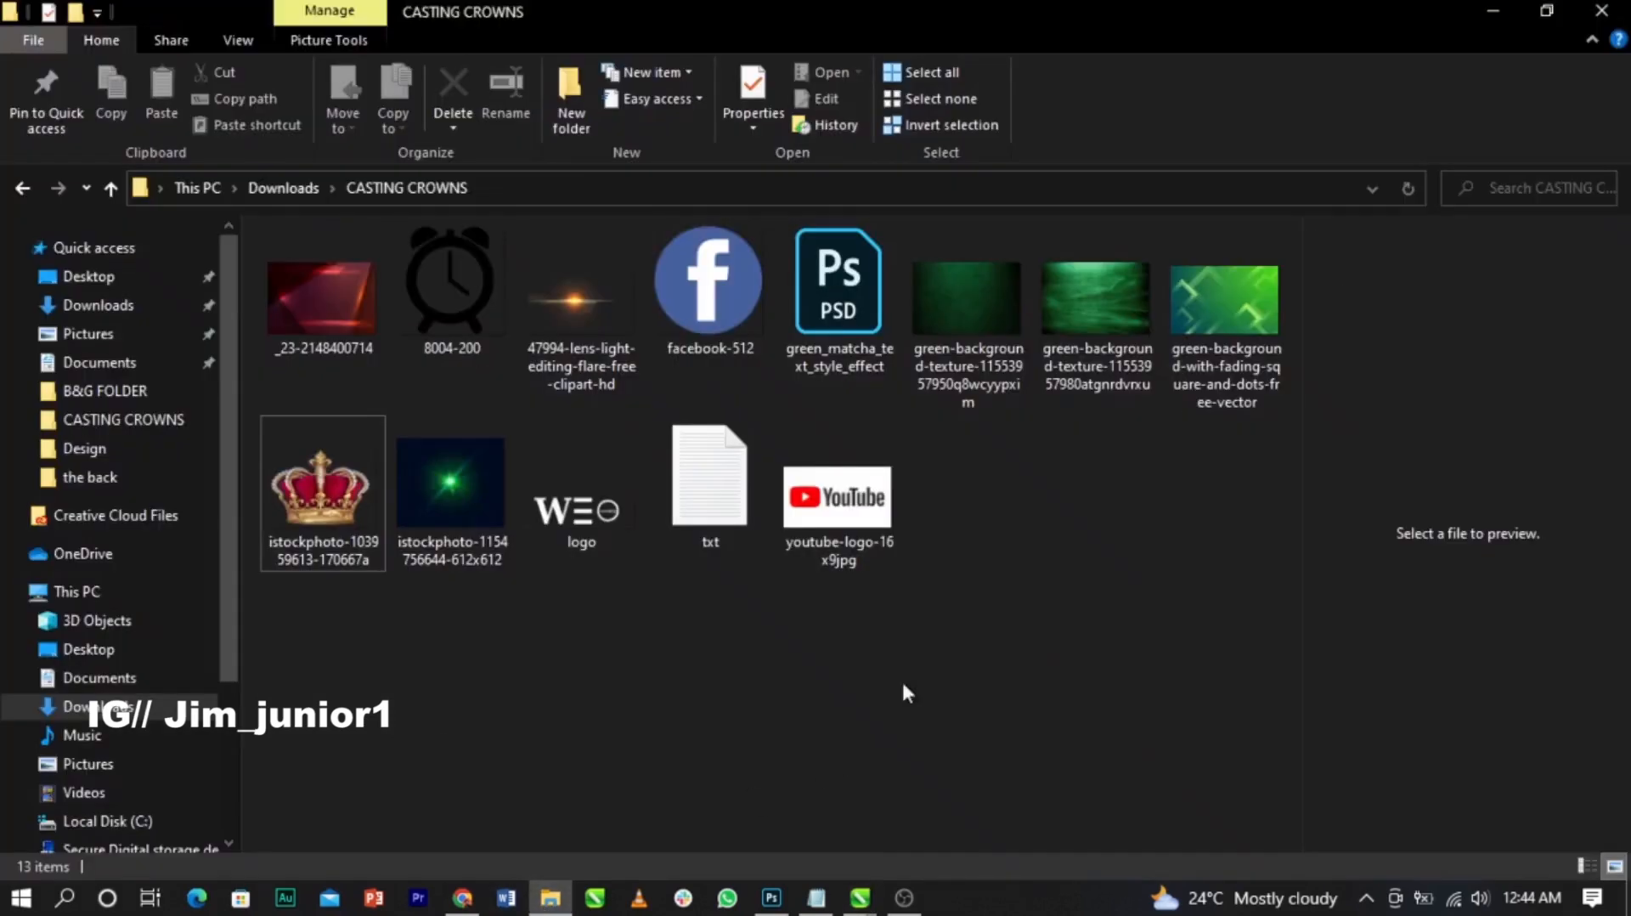
pyautogui.doubleClick(805, 311)
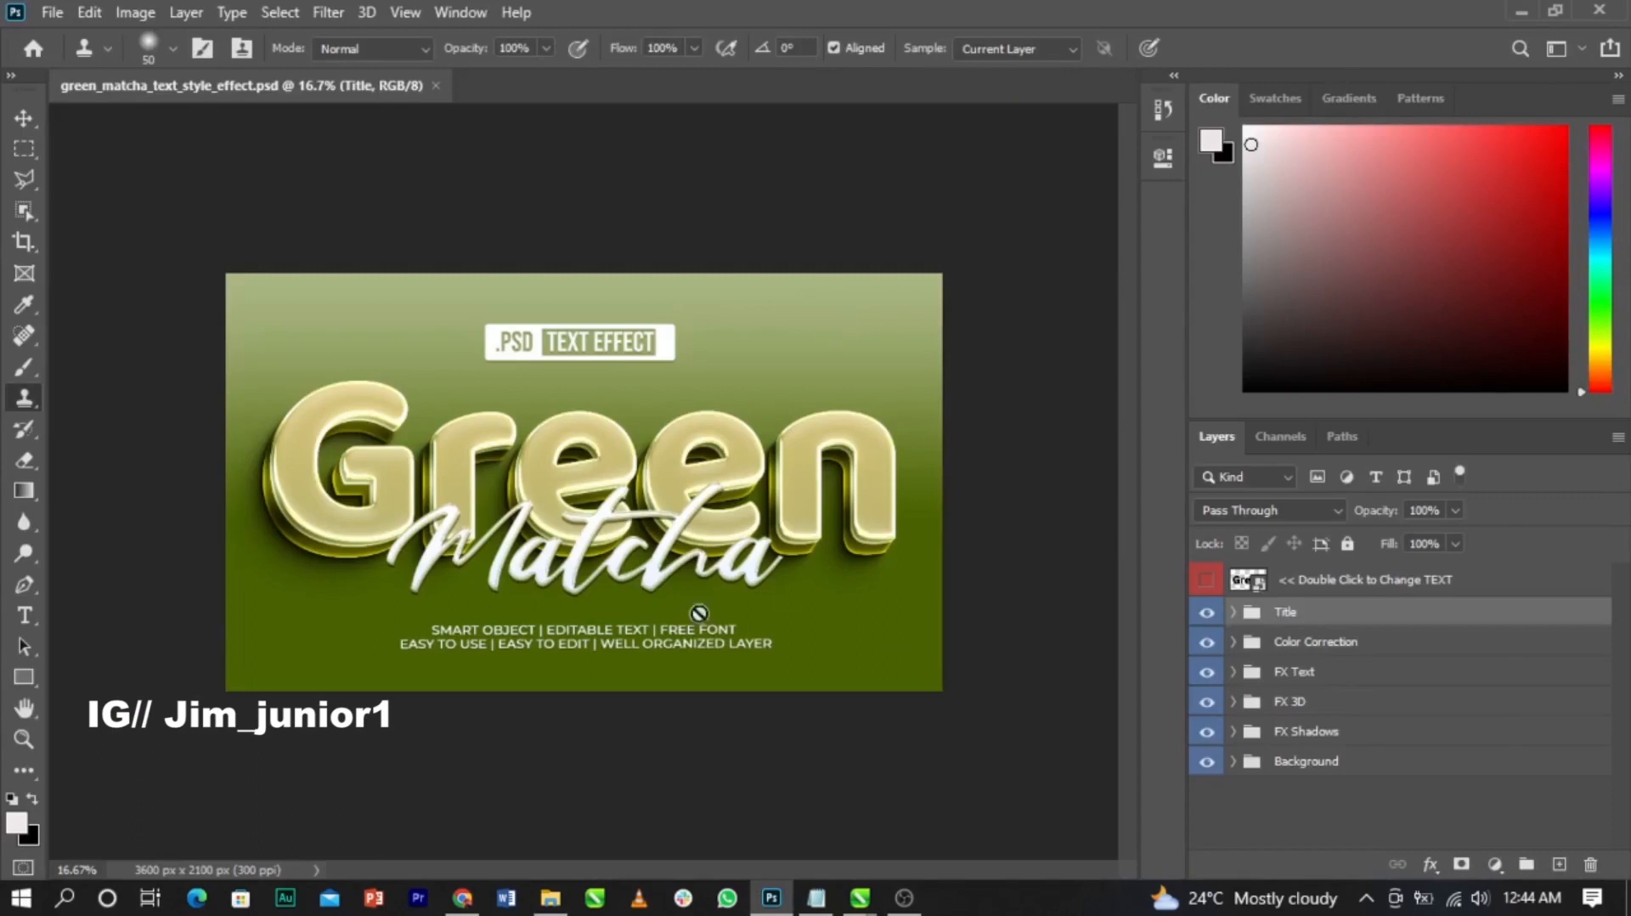
pyautogui.click(1206, 614)
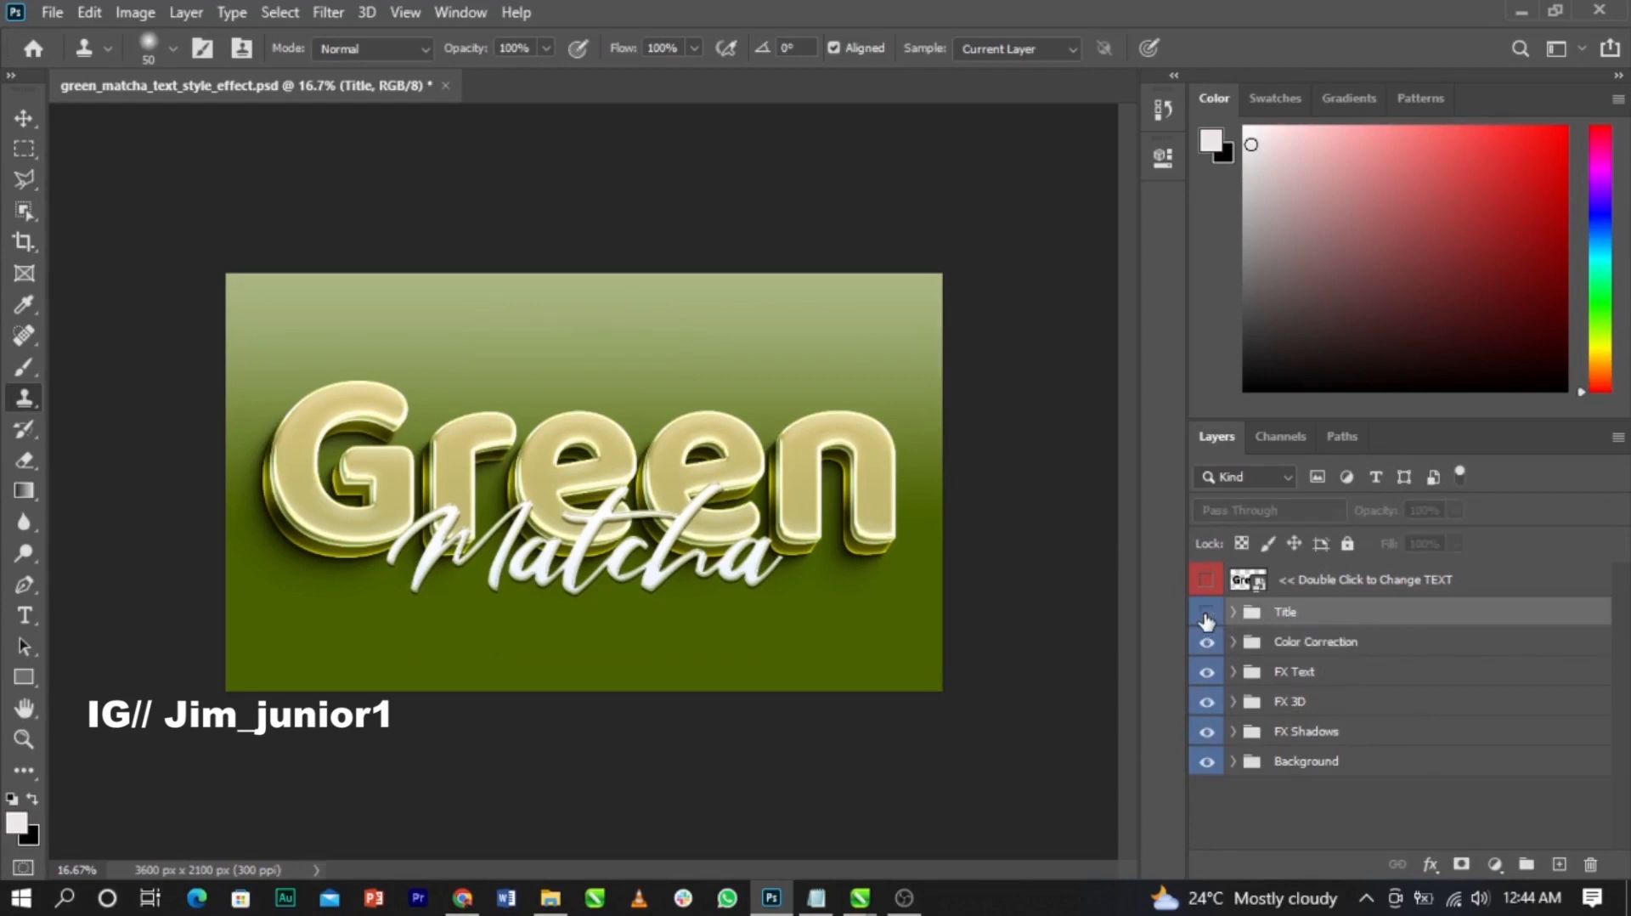
pyautogui.click(1206, 762)
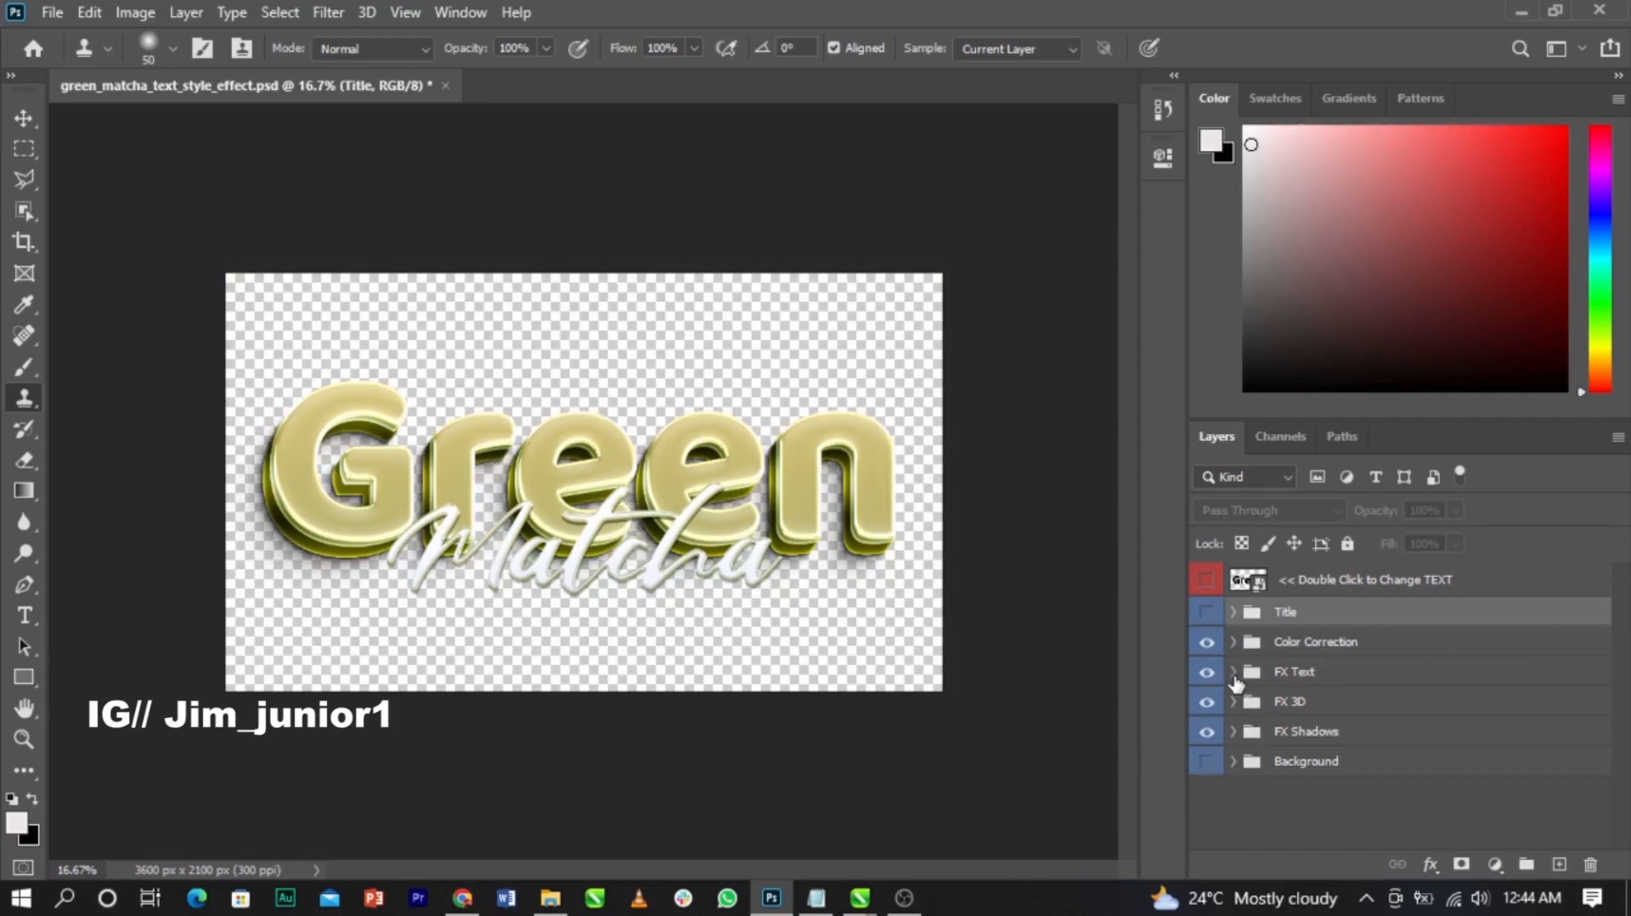
pyautogui.click(1232, 671)
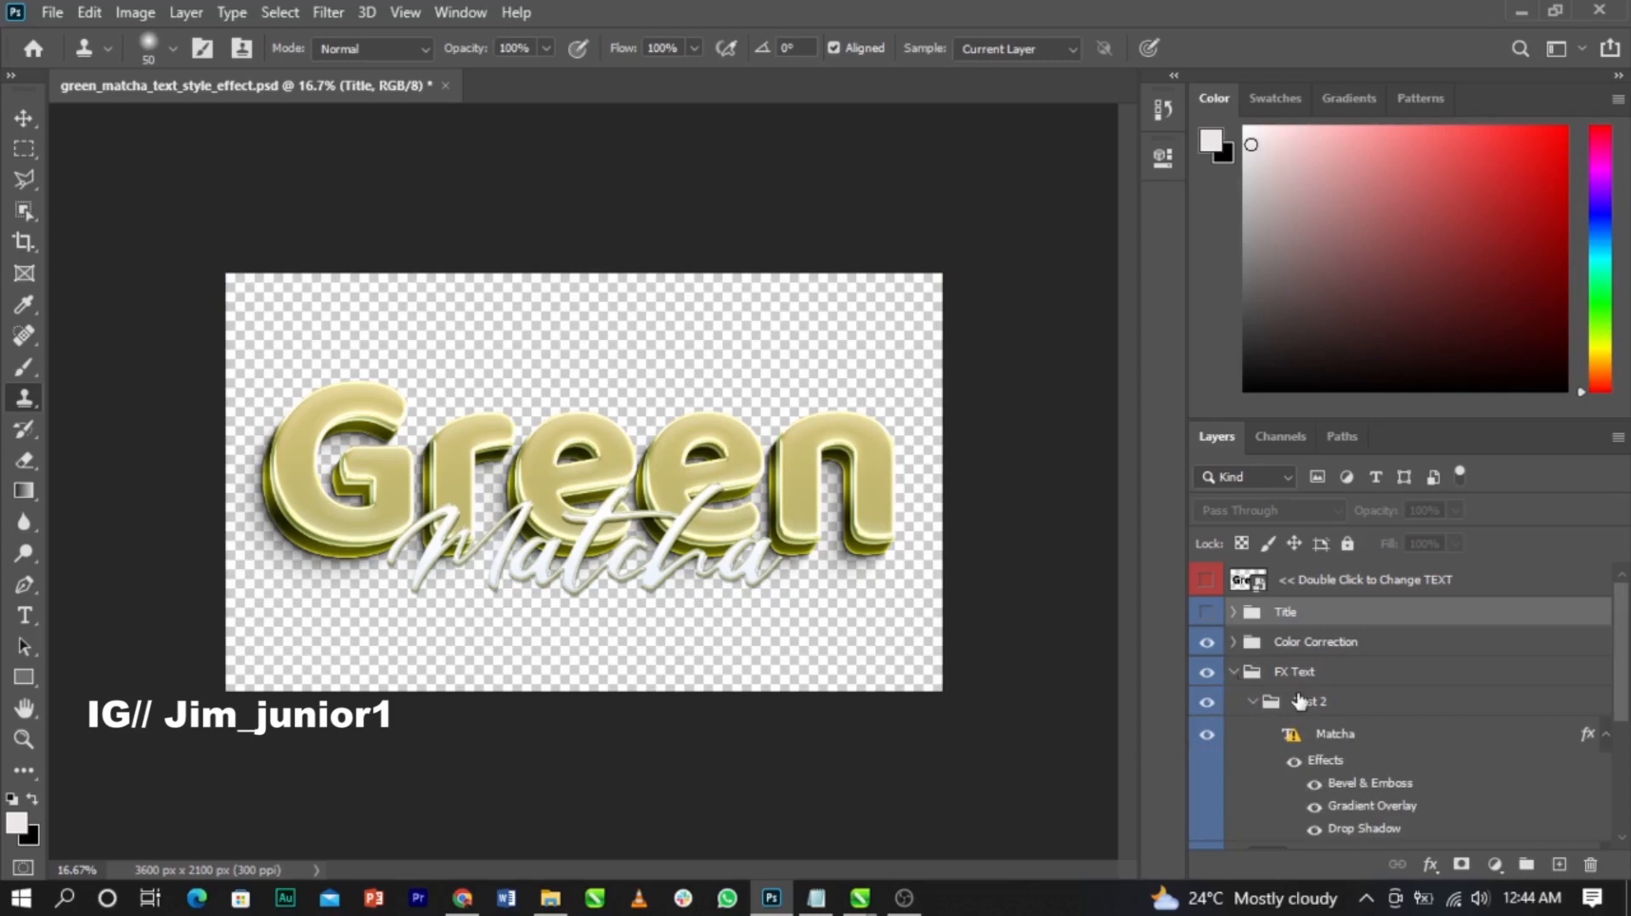
pyautogui.click(1206, 735)
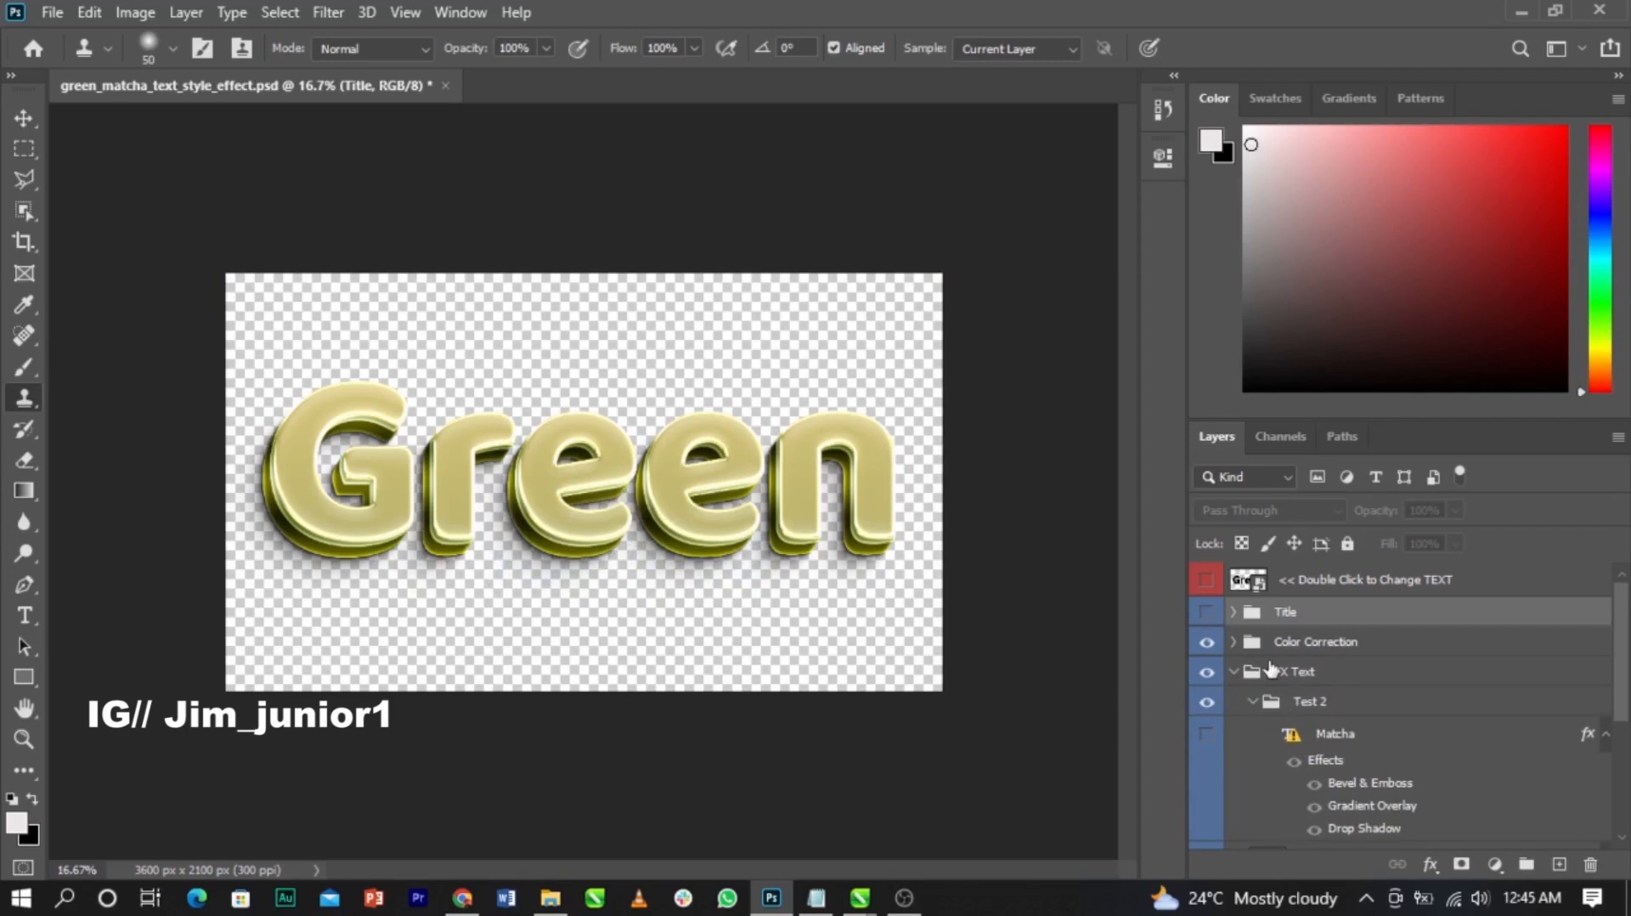
# Step: Open the Double Click to Change TEXT smart object without resolving its missing fonts and hide the Green text layer
pyautogui.doubleClick(1258, 586)
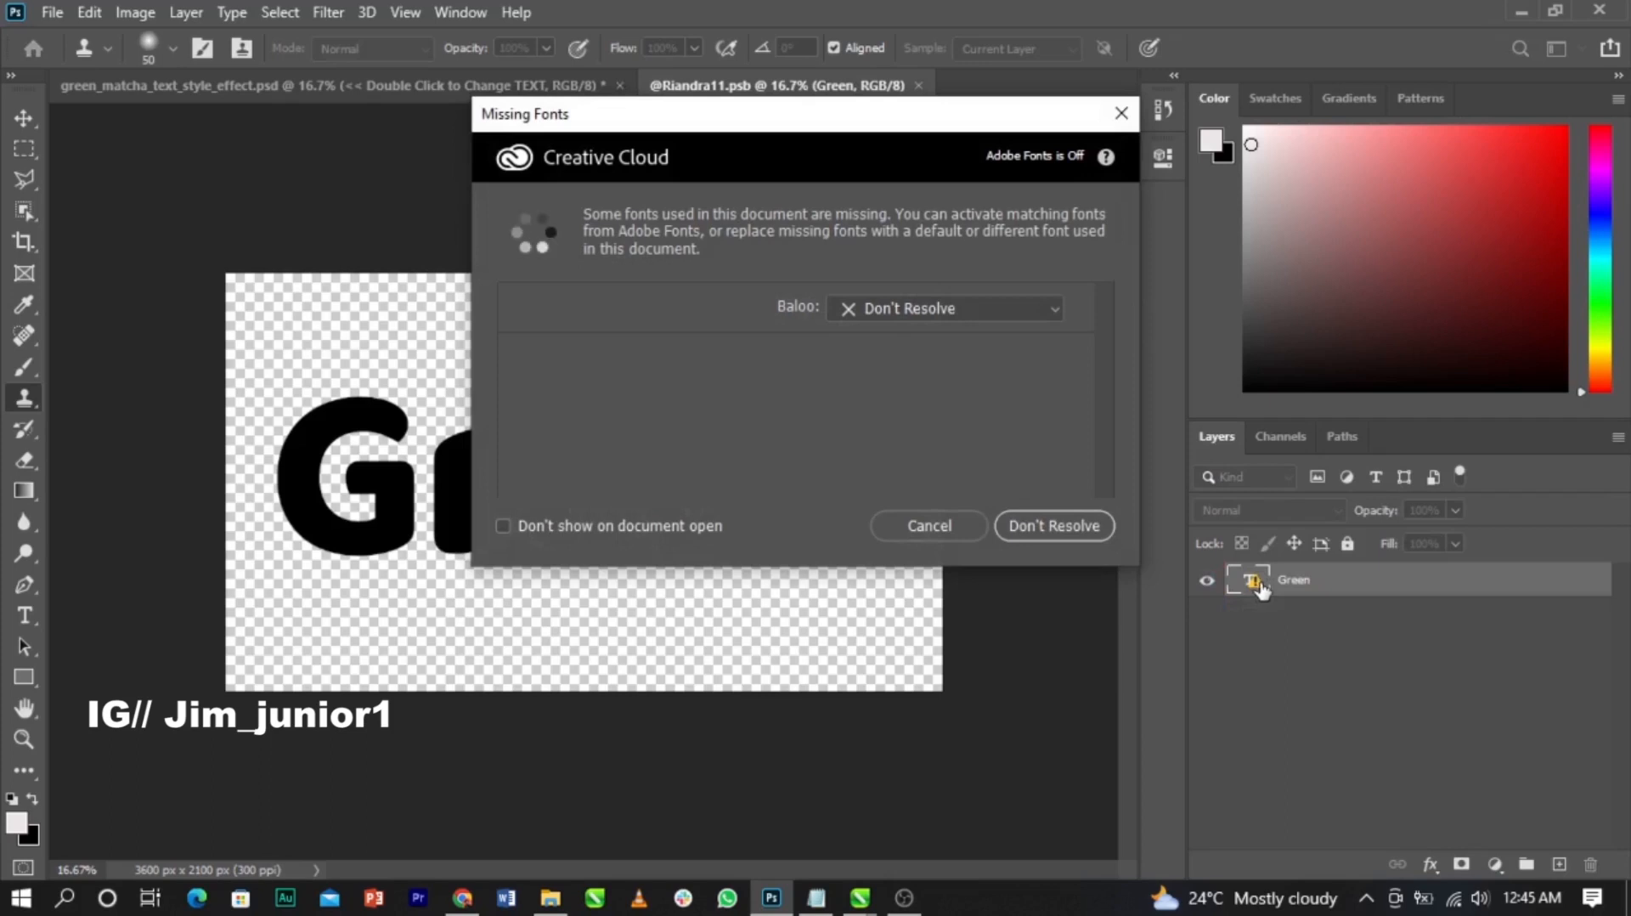
pyautogui.click(1062, 524)
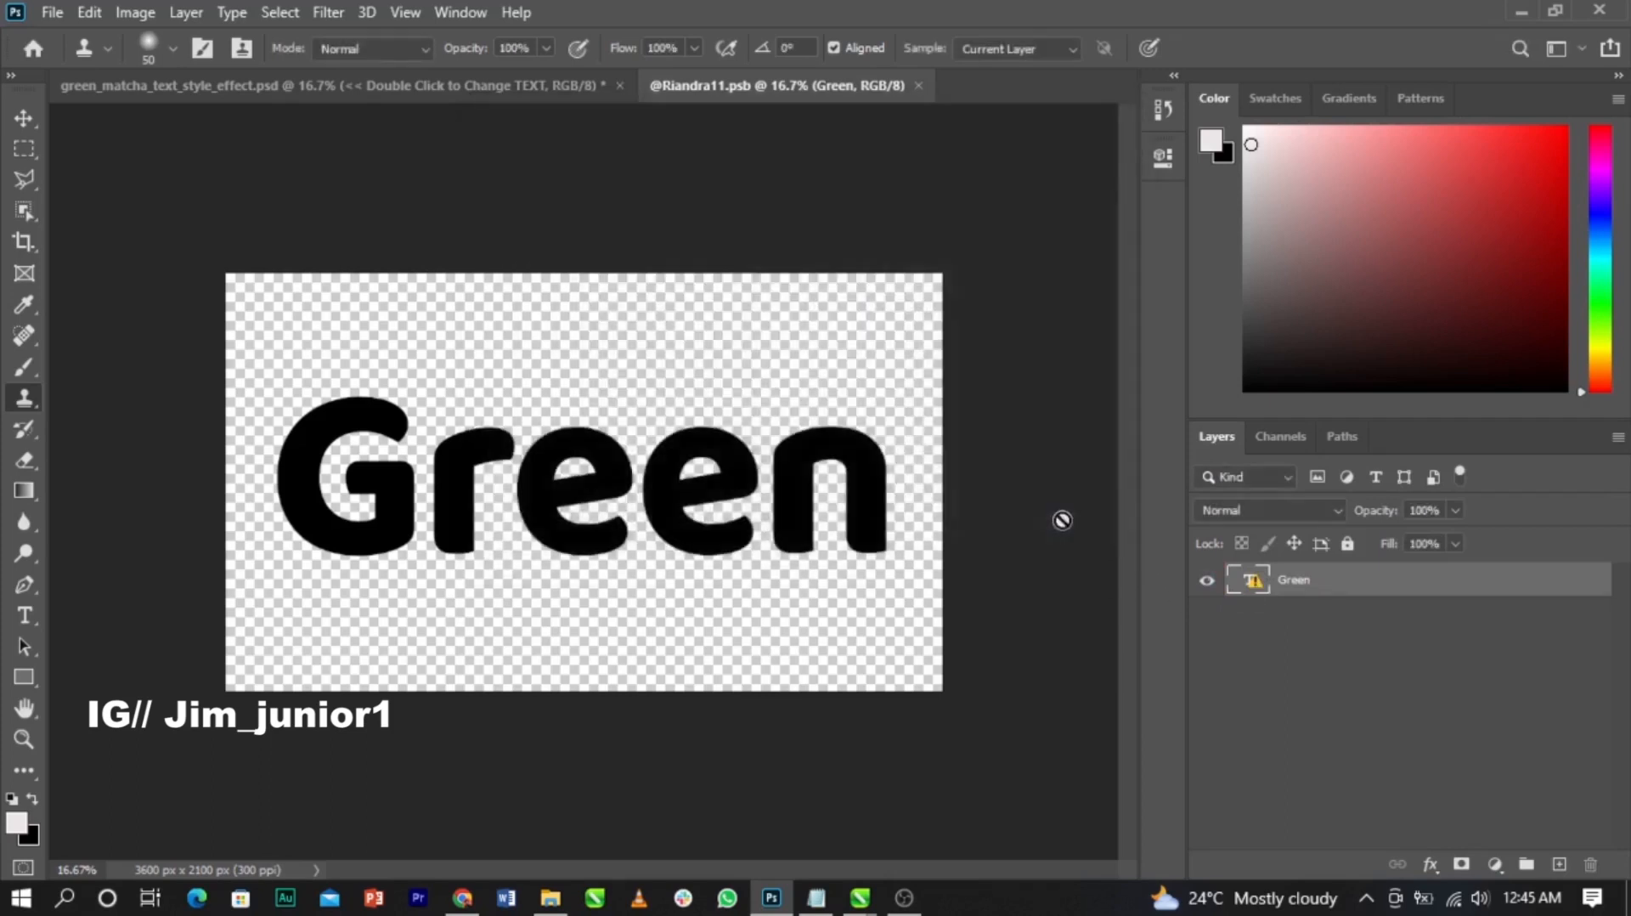
pyautogui.click(1206, 581)
# Step: Place the Casting Crown text image from the desktop into the smart object, scaled to about 243% and roughly centred on the canvas
pyautogui.click(1628, 900)
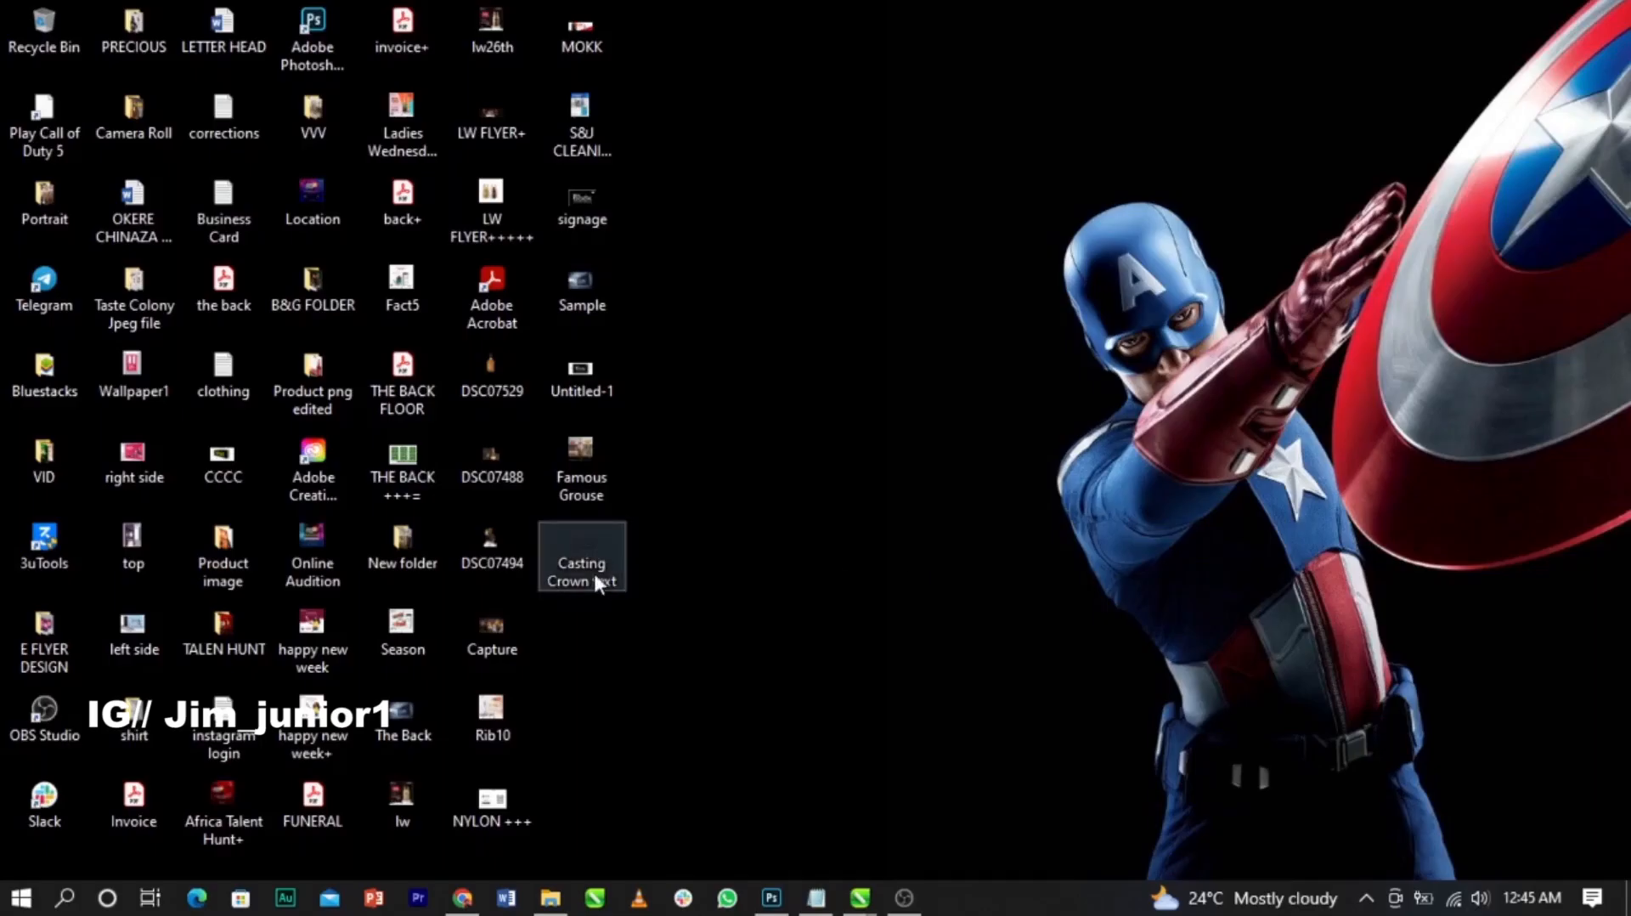
pyautogui.click(574, 577)
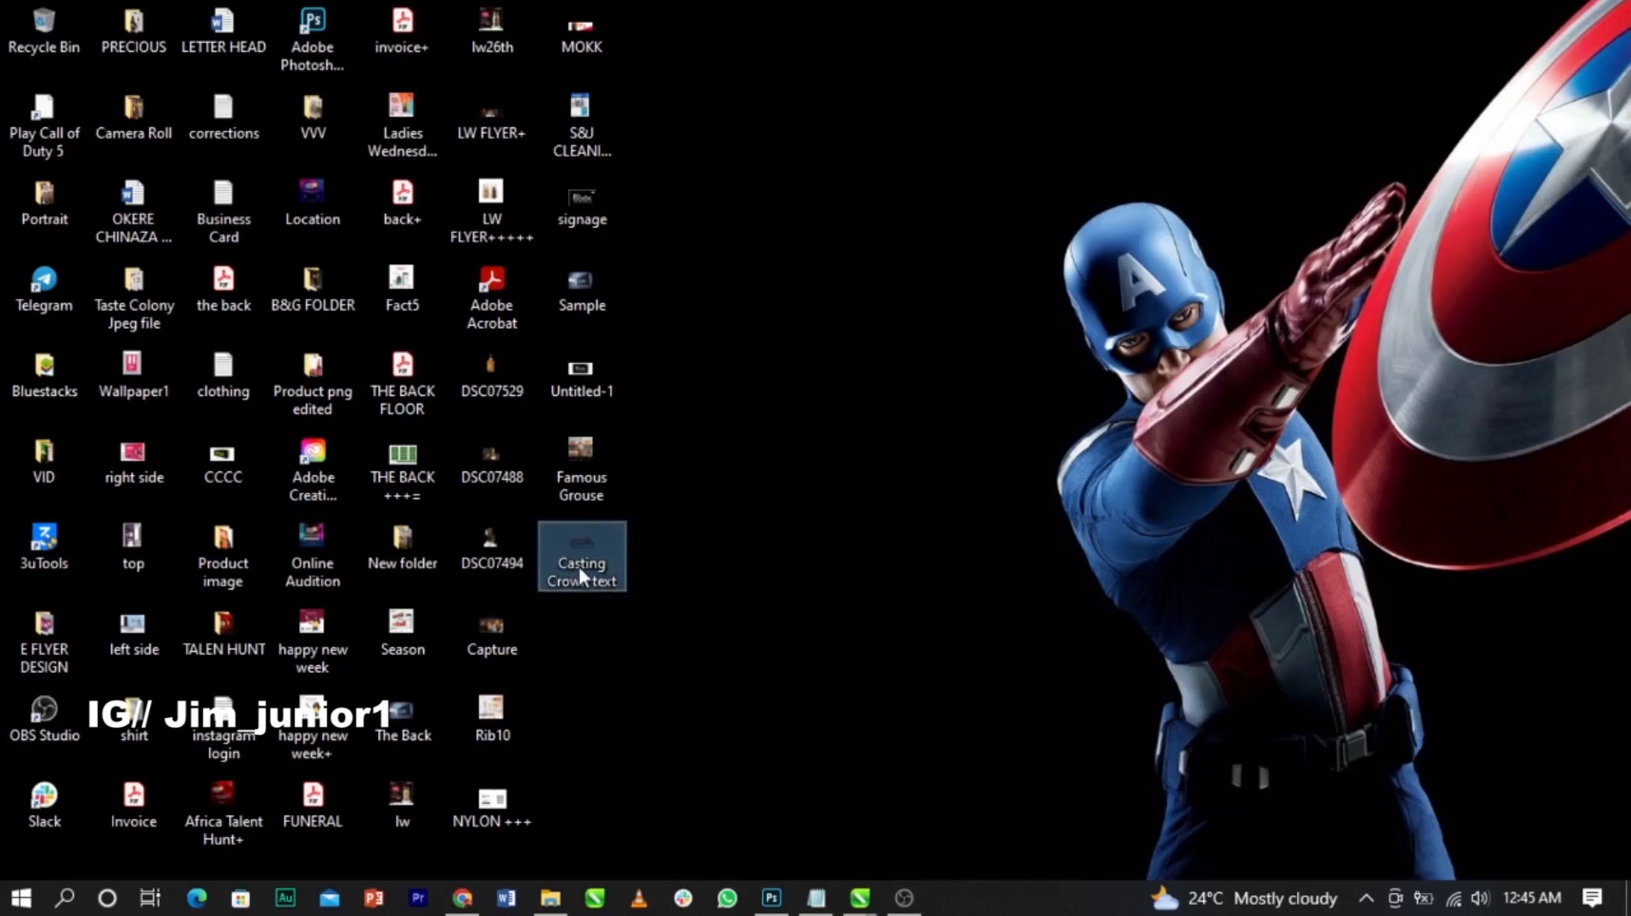
pyautogui.moveTo(578, 552); pyautogui.dragTo(637, 498)
pyautogui.moveTo(700, 436); pyautogui.dragTo(945, 342)
pyautogui.moveTo(828, 428); pyautogui.dragTo(706, 462)
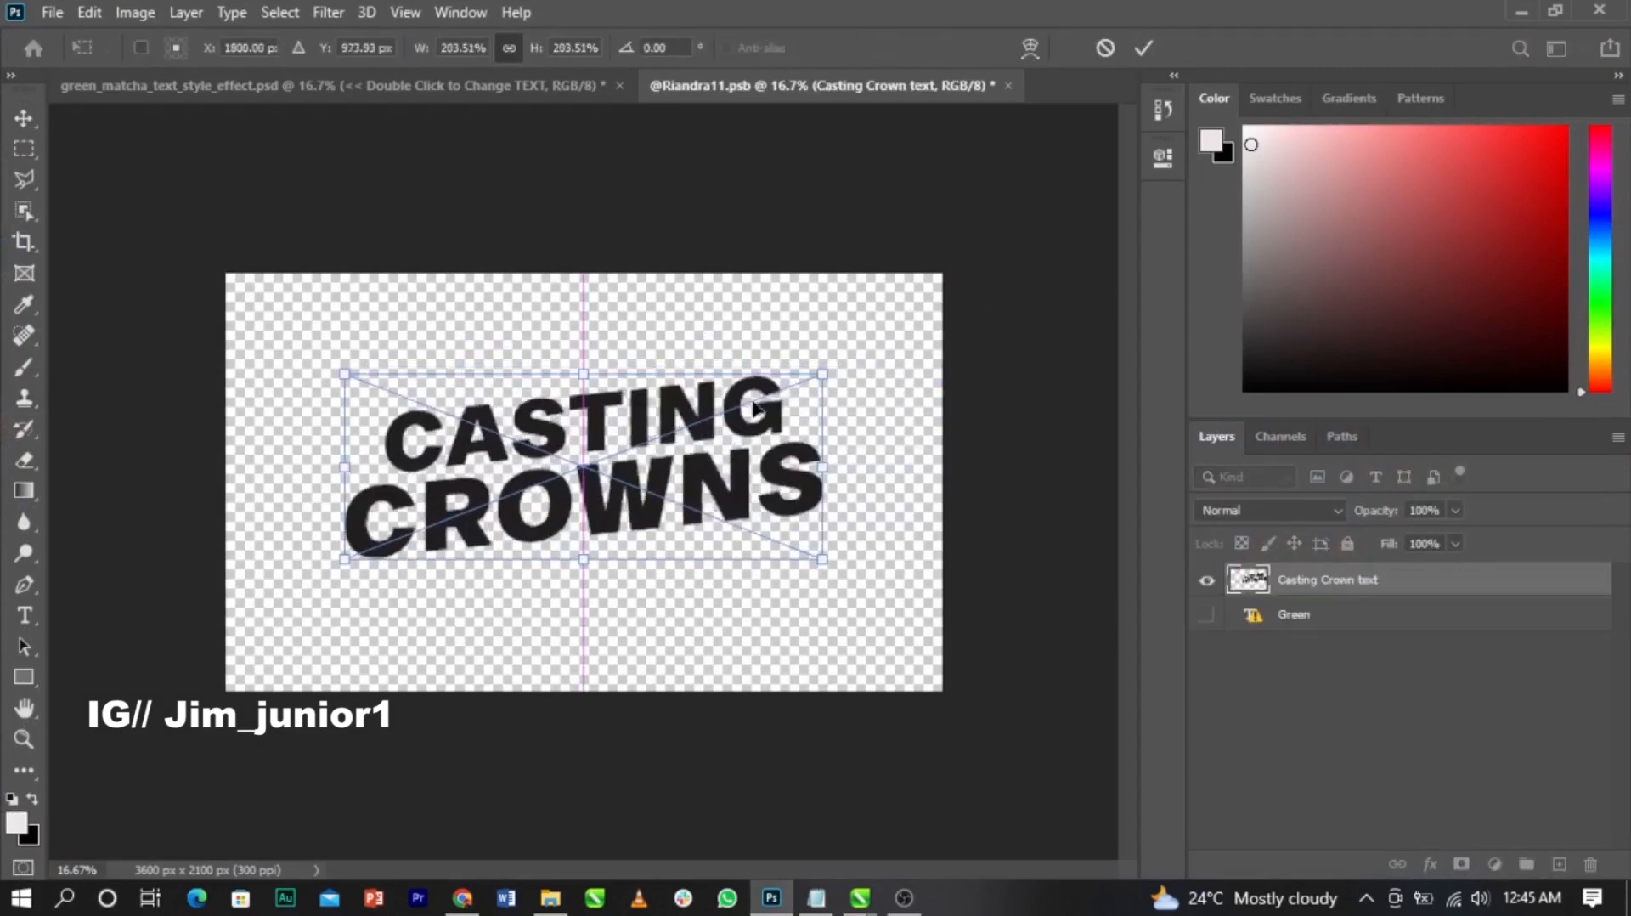
pyautogui.moveTo(823, 374); pyautogui.dragTo(919, 327)
pyautogui.moveTo(779, 440); pyautogui.dragTo(743, 476)
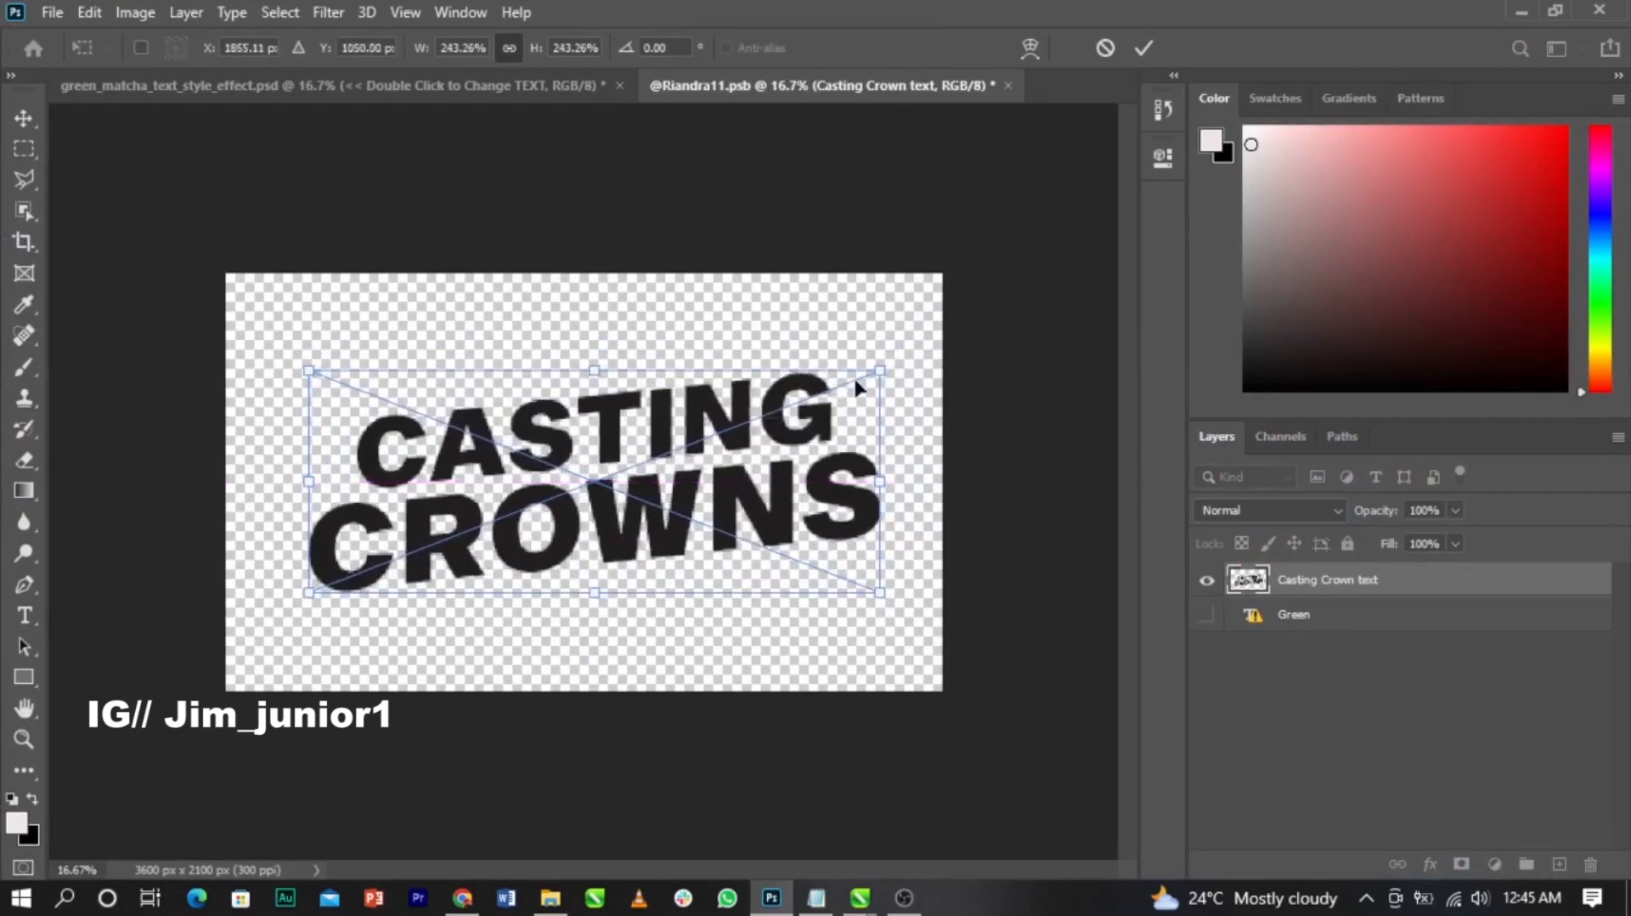
pyautogui.click(1144, 49)
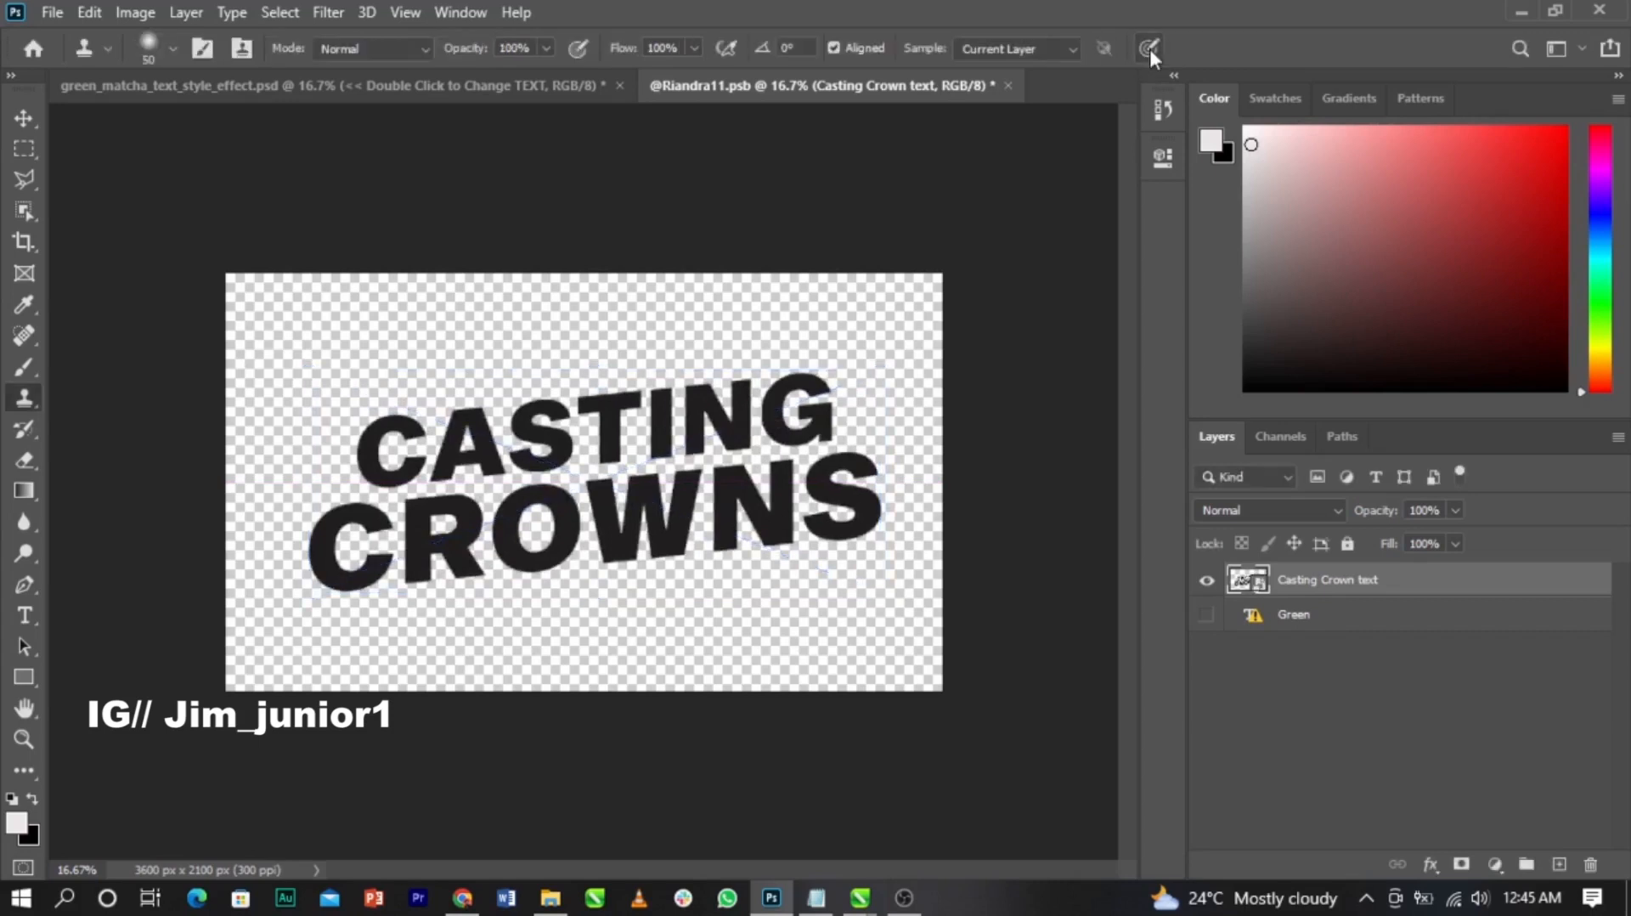
# Step: Close the smart object and save its changes so the styled document takes up the new title
pyautogui.click(1007, 87)
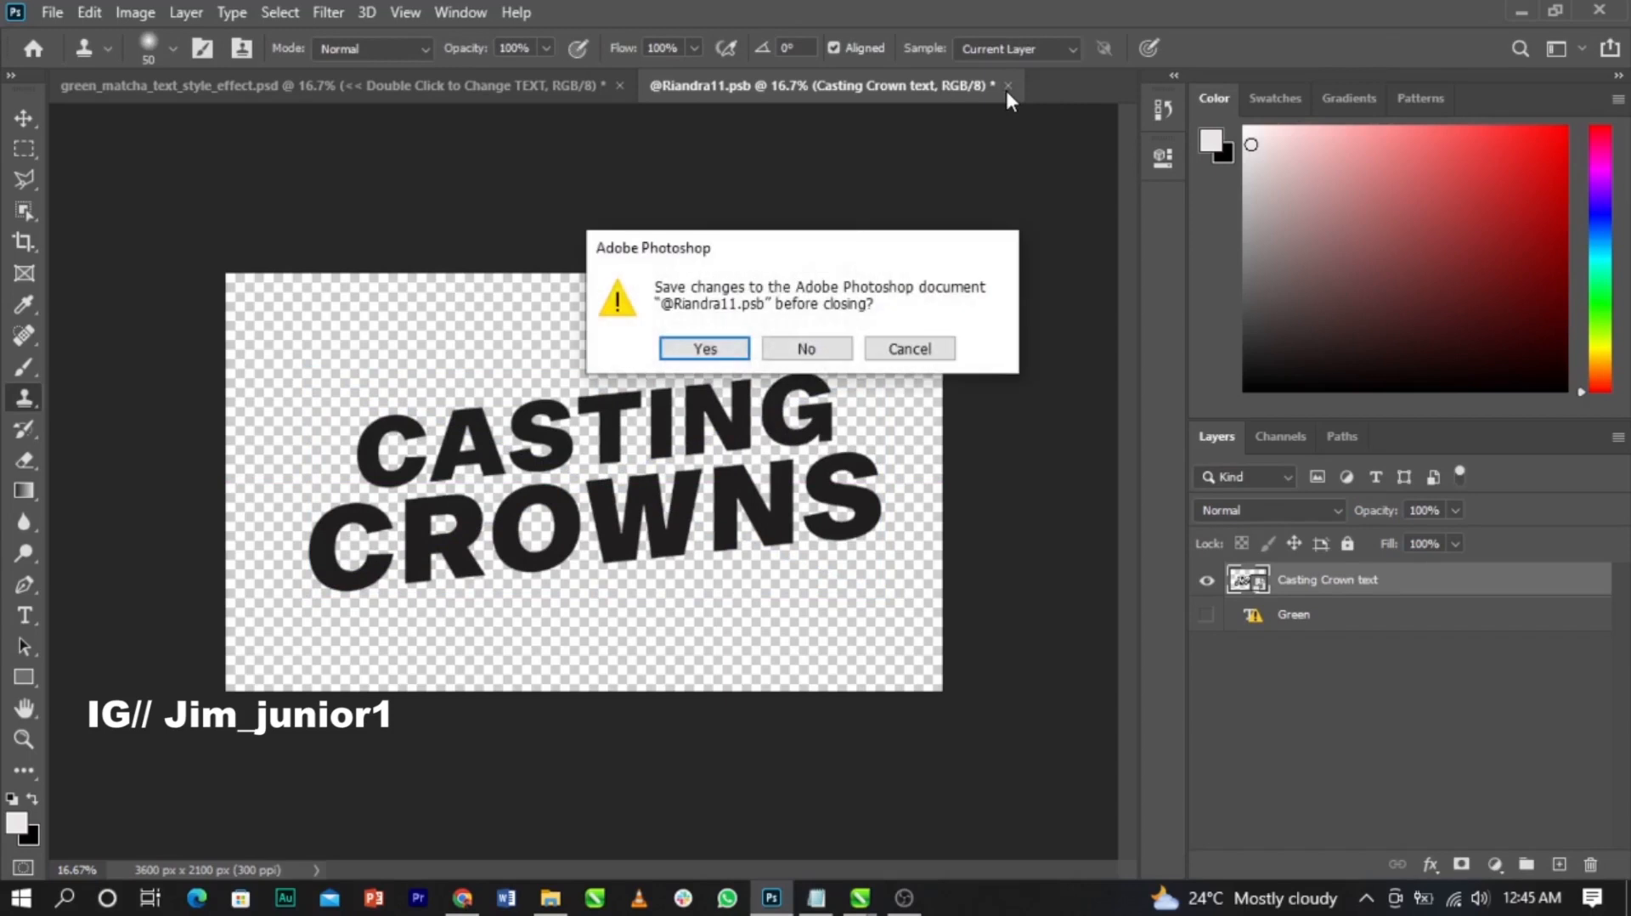
pyautogui.click(706, 351)
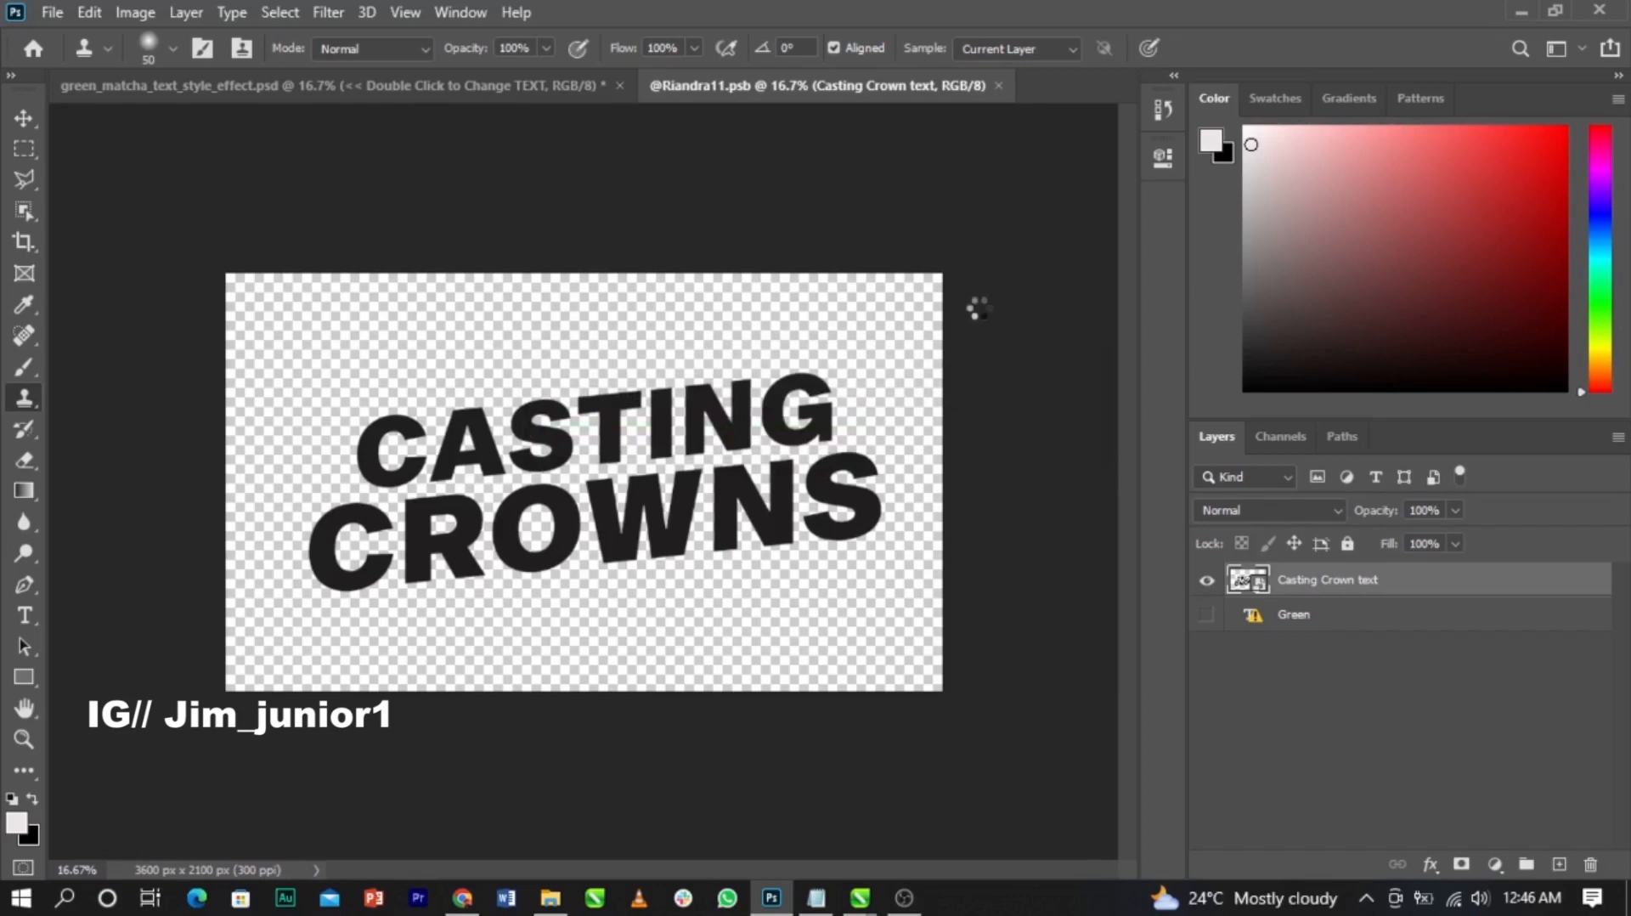
pyautogui.hotkey('ctrl', 'w')
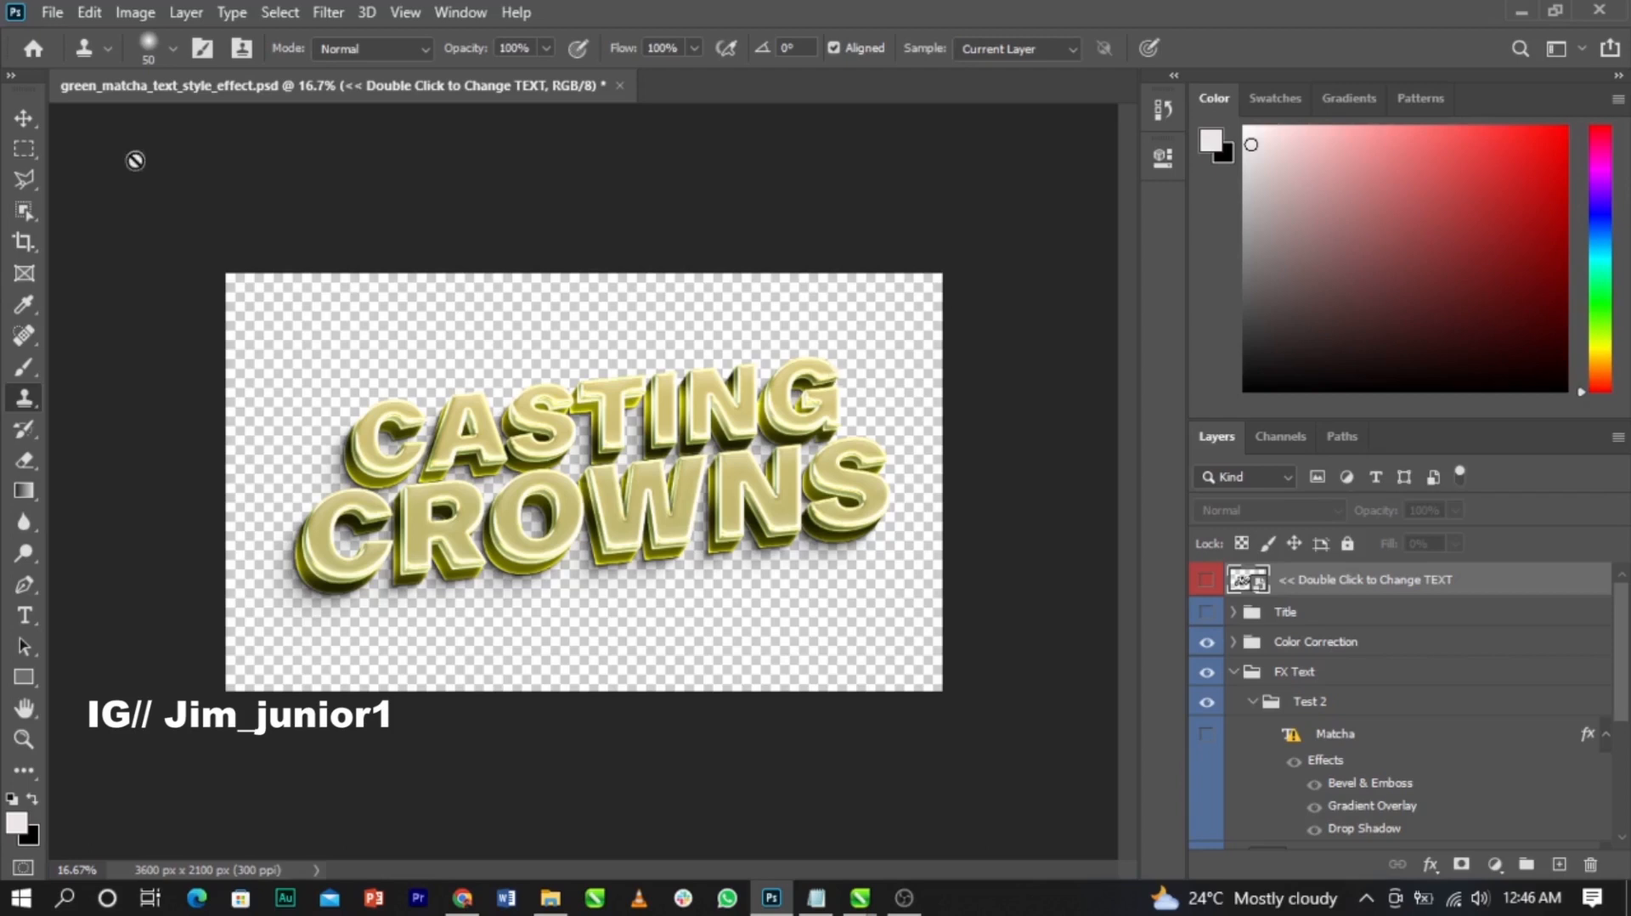
# Step: Save the styled title to the Desktop as a PNG named green_matcha_text_style_effect, using the large file size (fastest saving) option
pyautogui.click(56, 12)
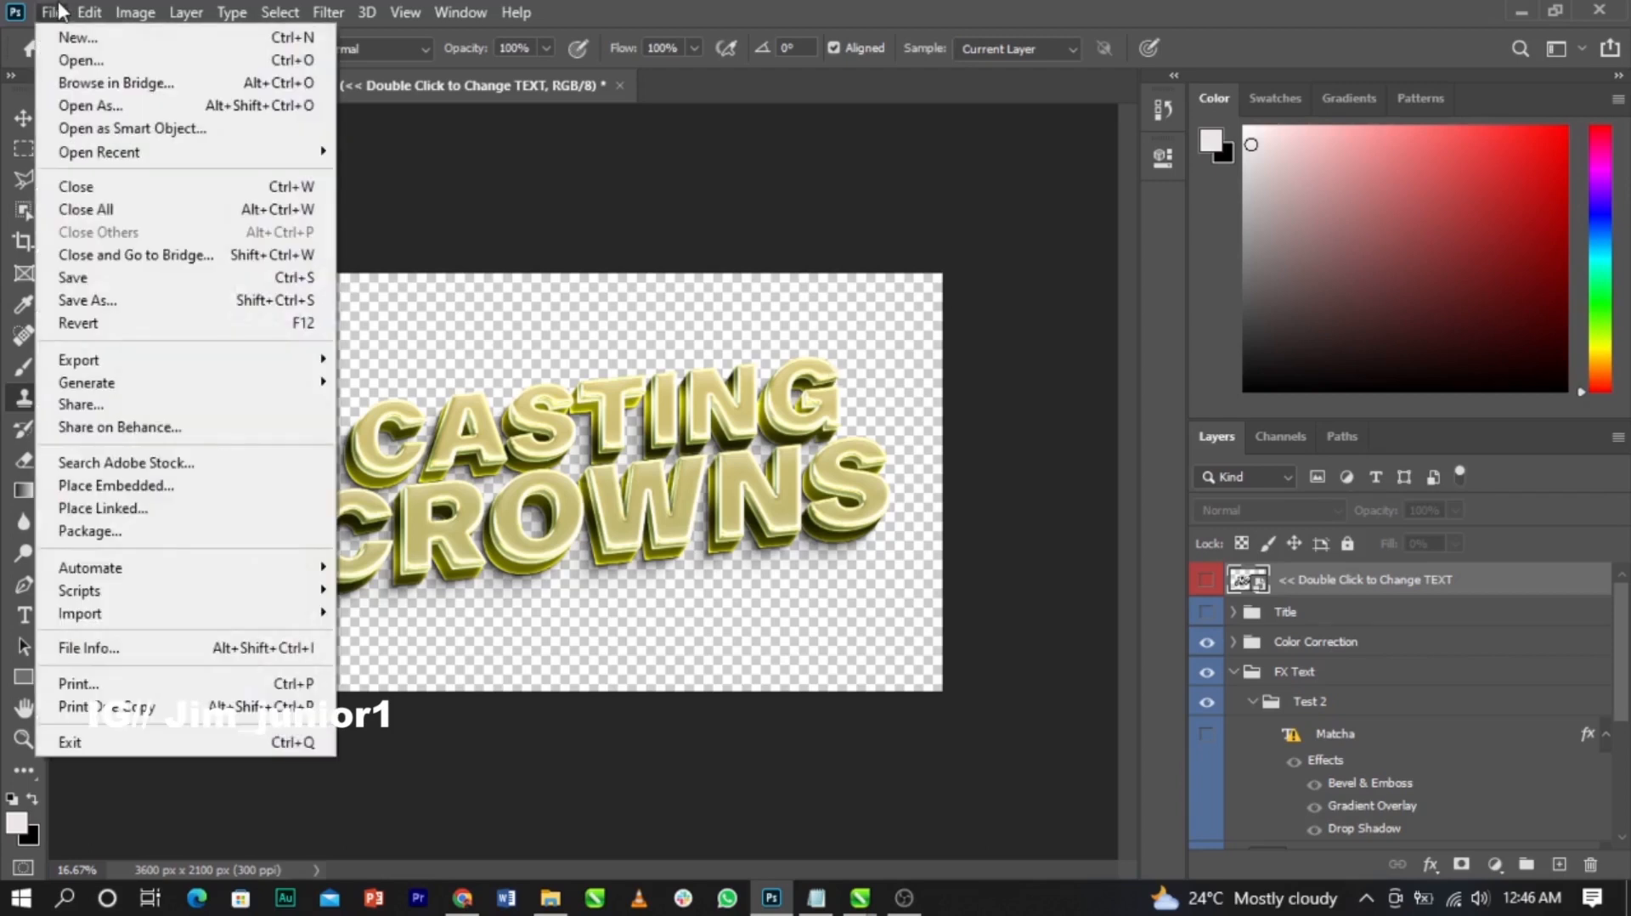
pyautogui.click(709, 349)
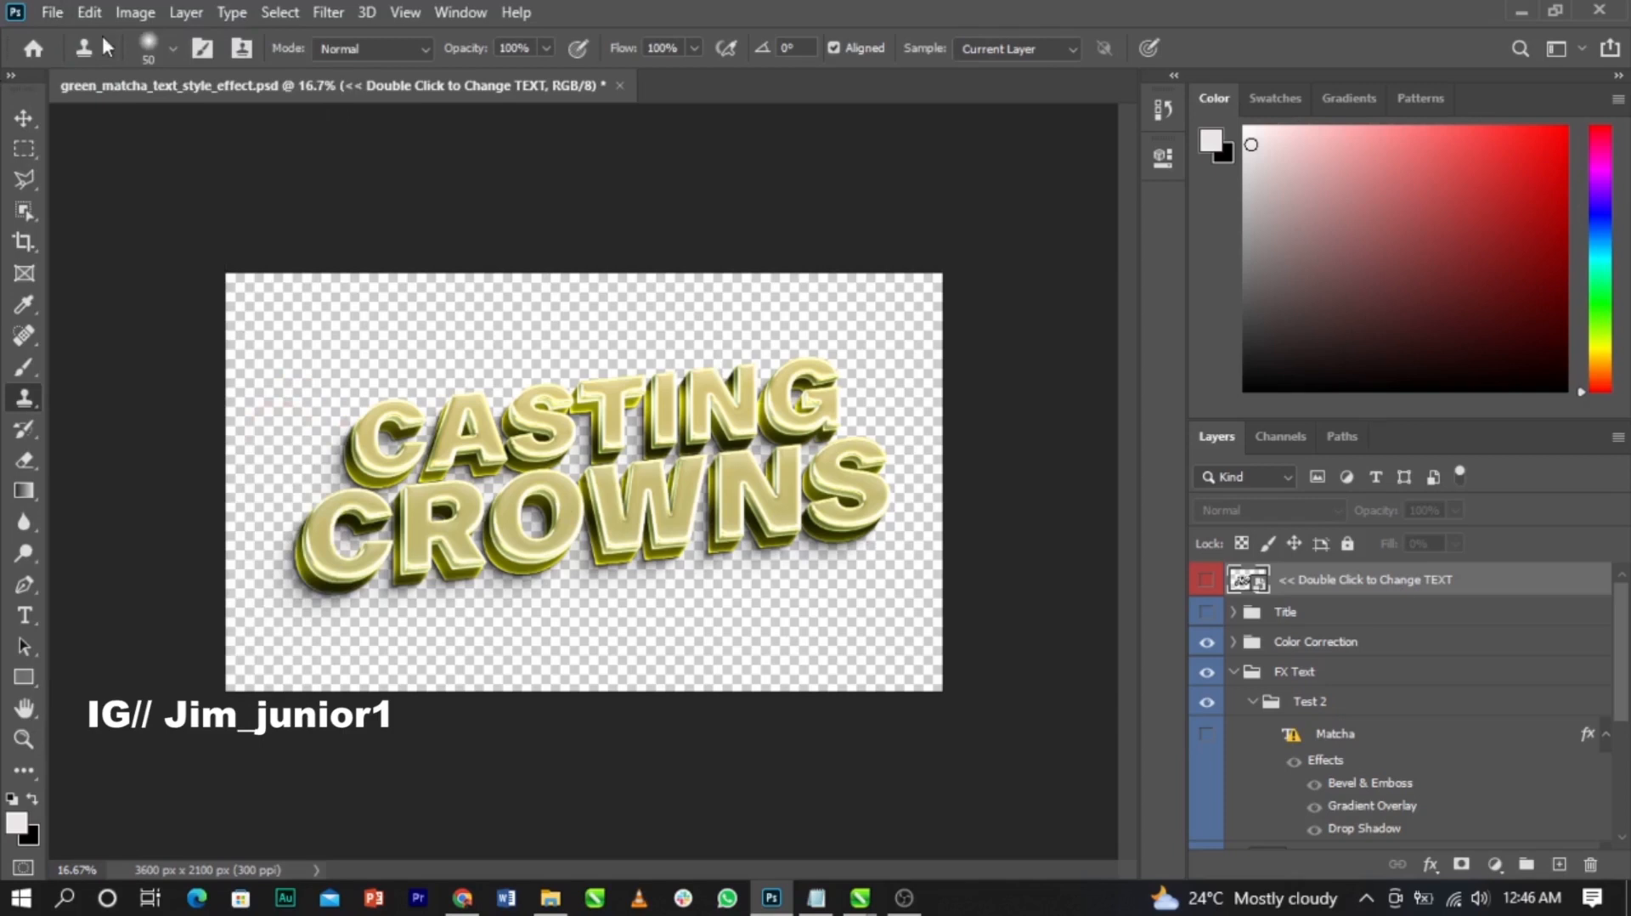
pyautogui.click(53, 14)
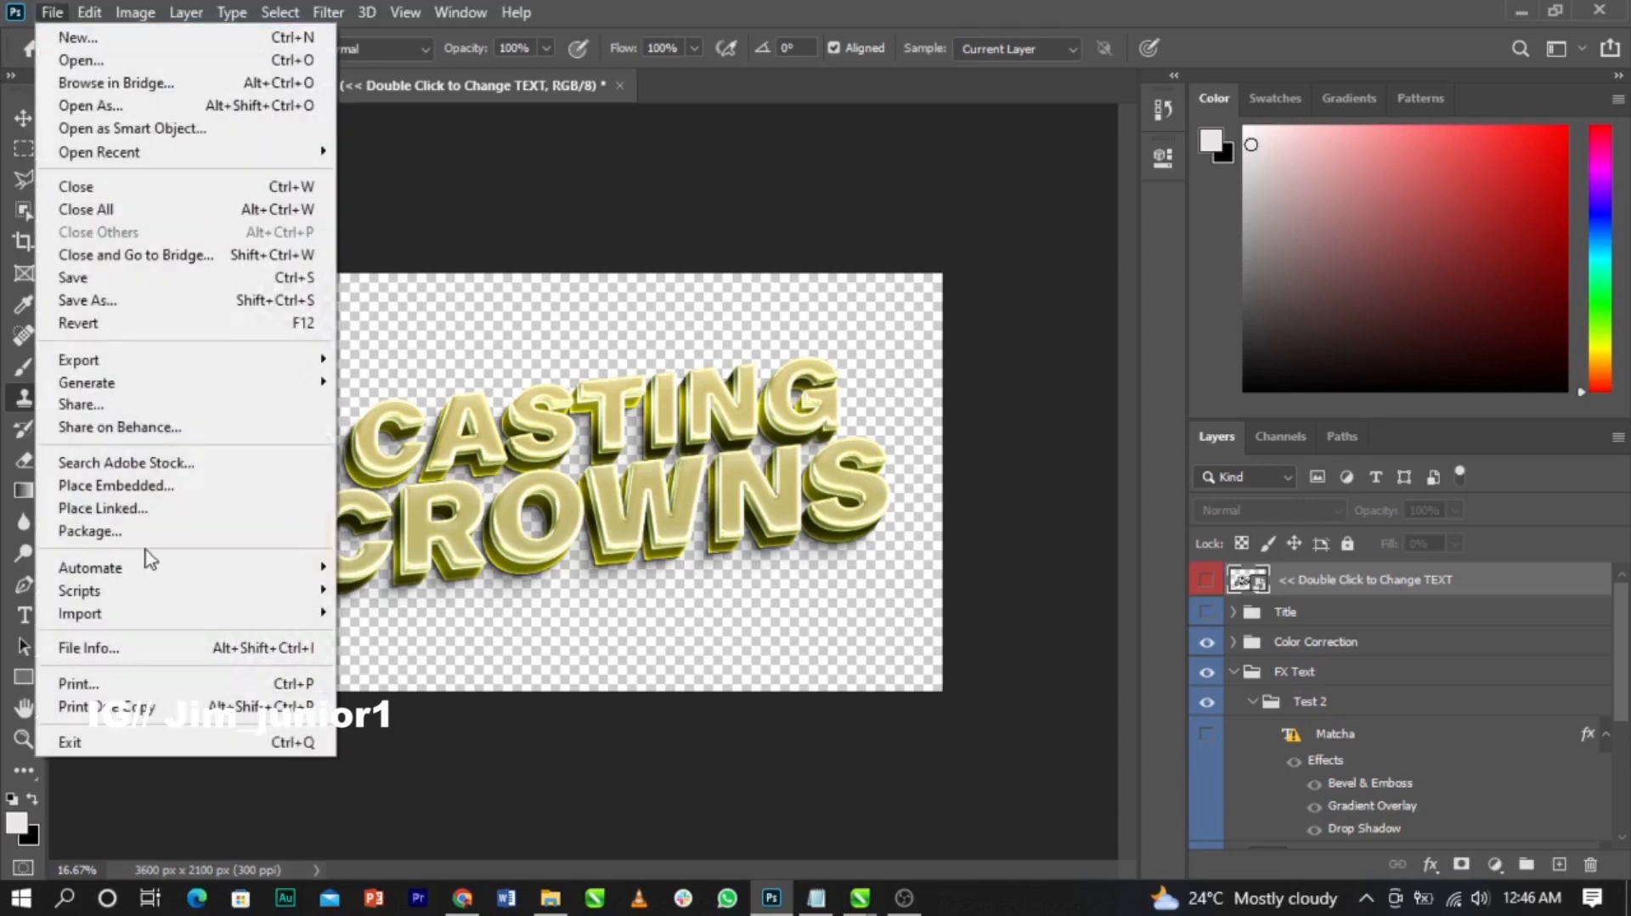
pyautogui.click(131, 302)
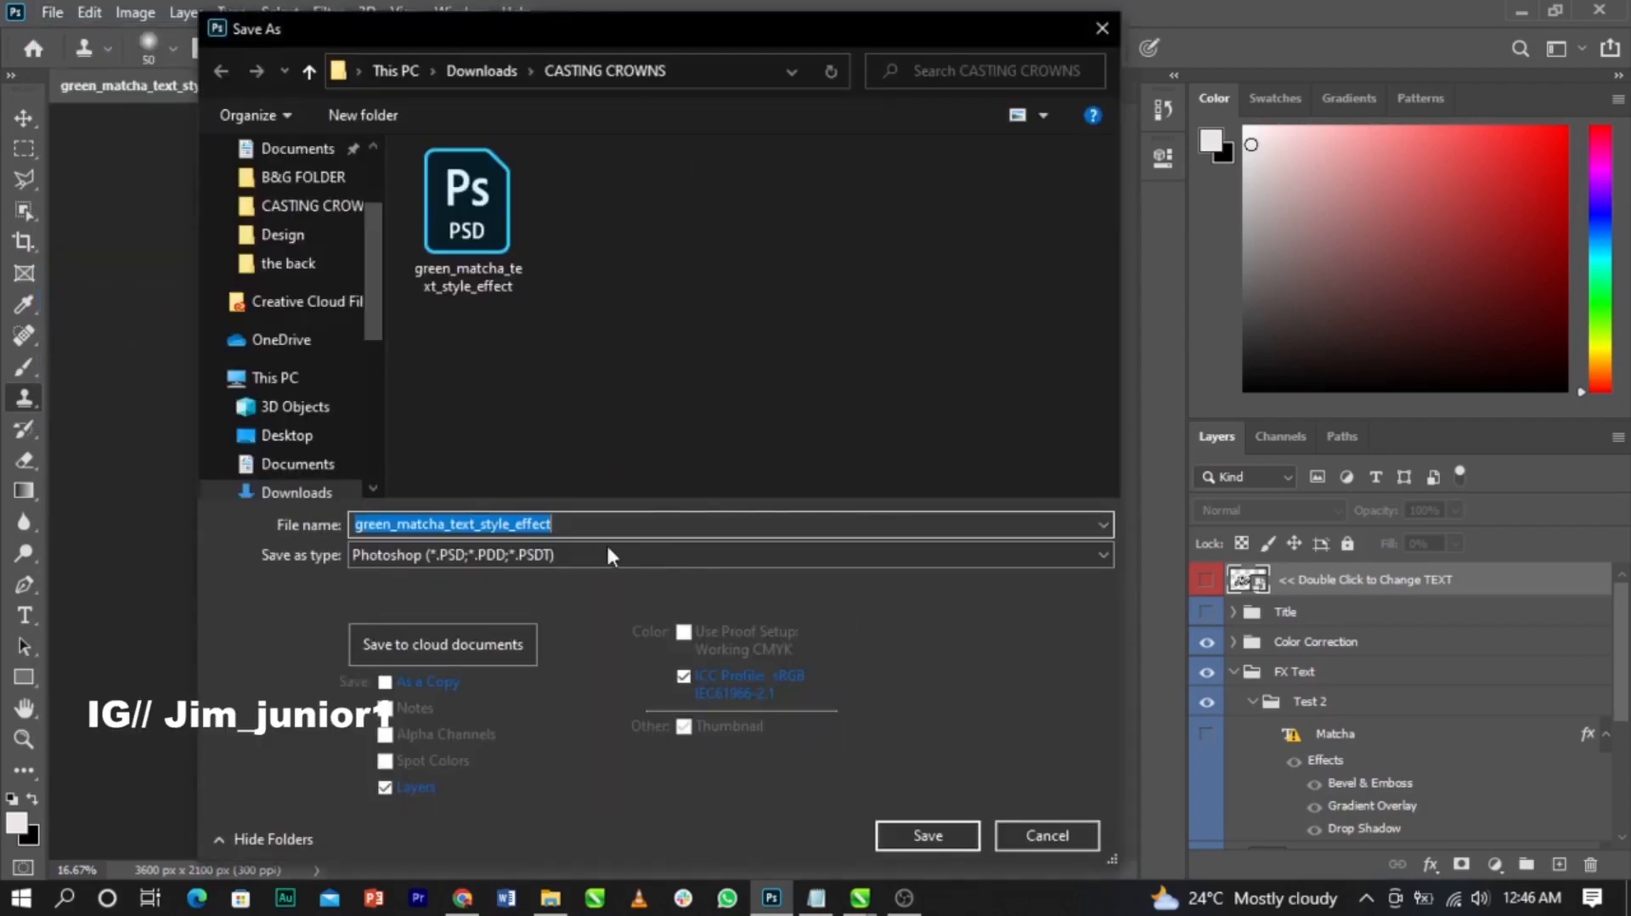
pyautogui.click(501, 555)
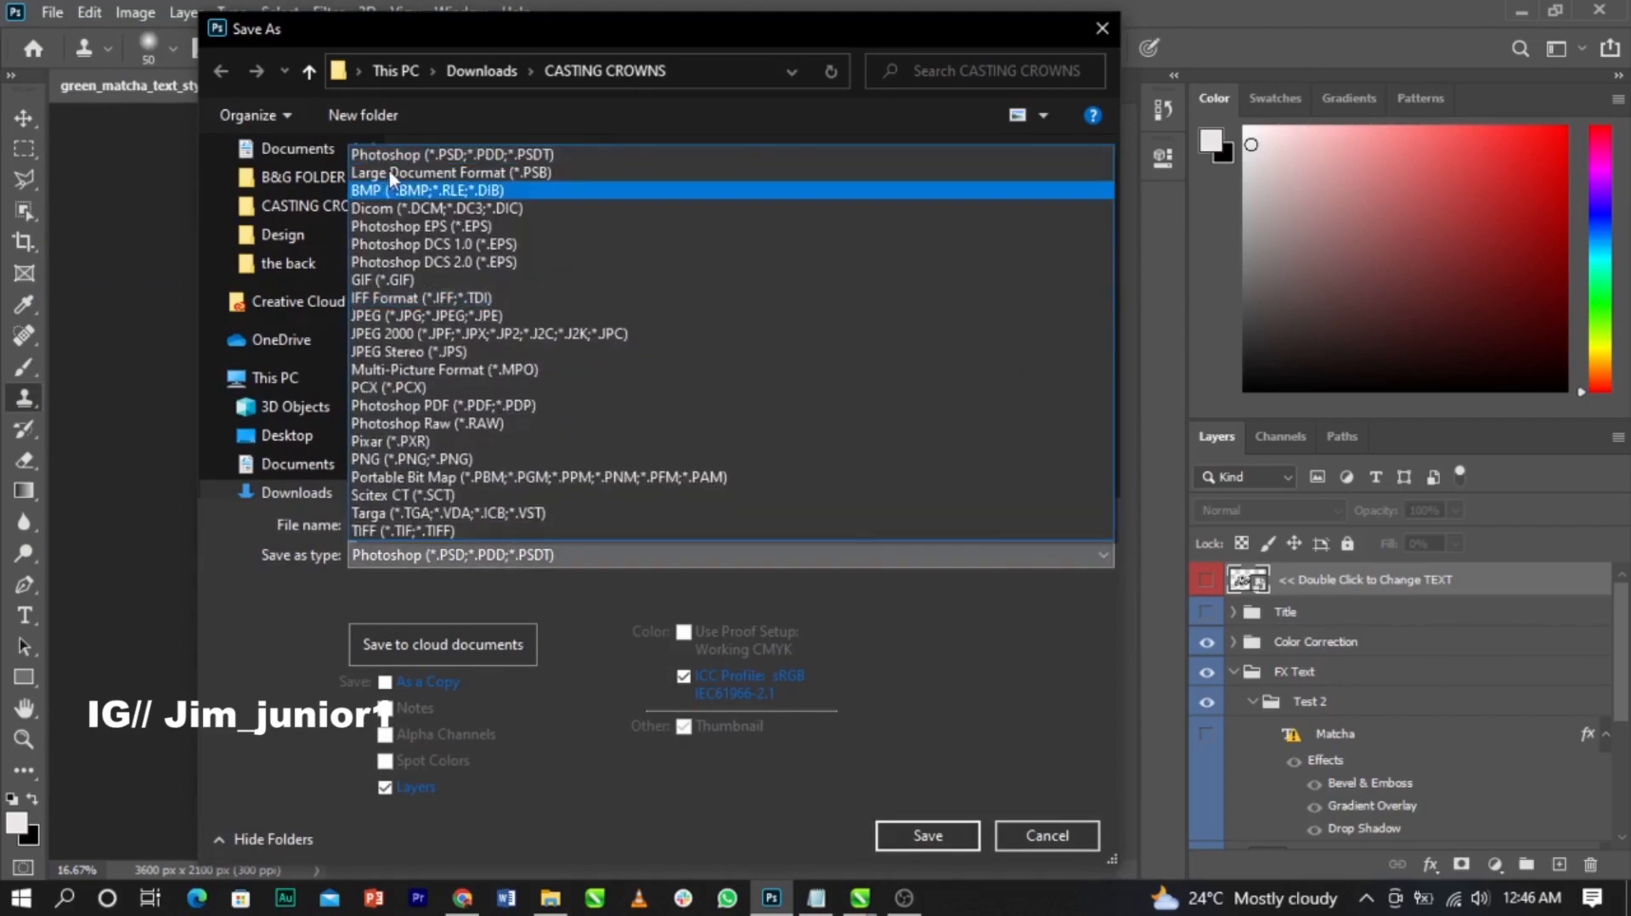
pyautogui.click(401, 462)
pyautogui.scroll(3, 340, 357)
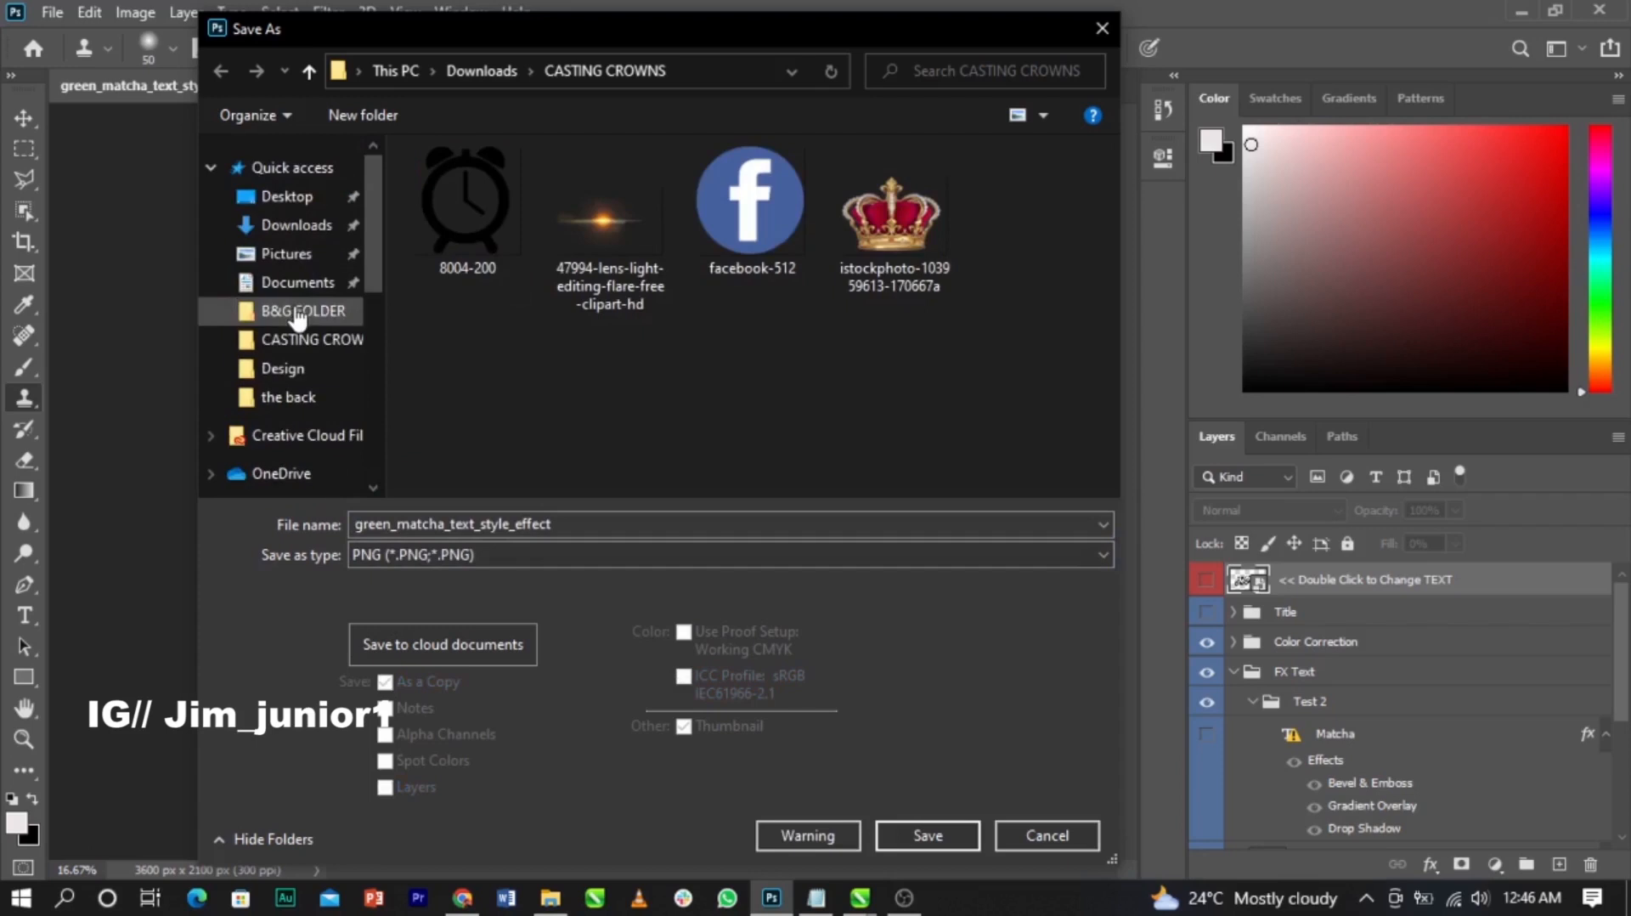
pyautogui.click(293, 199)
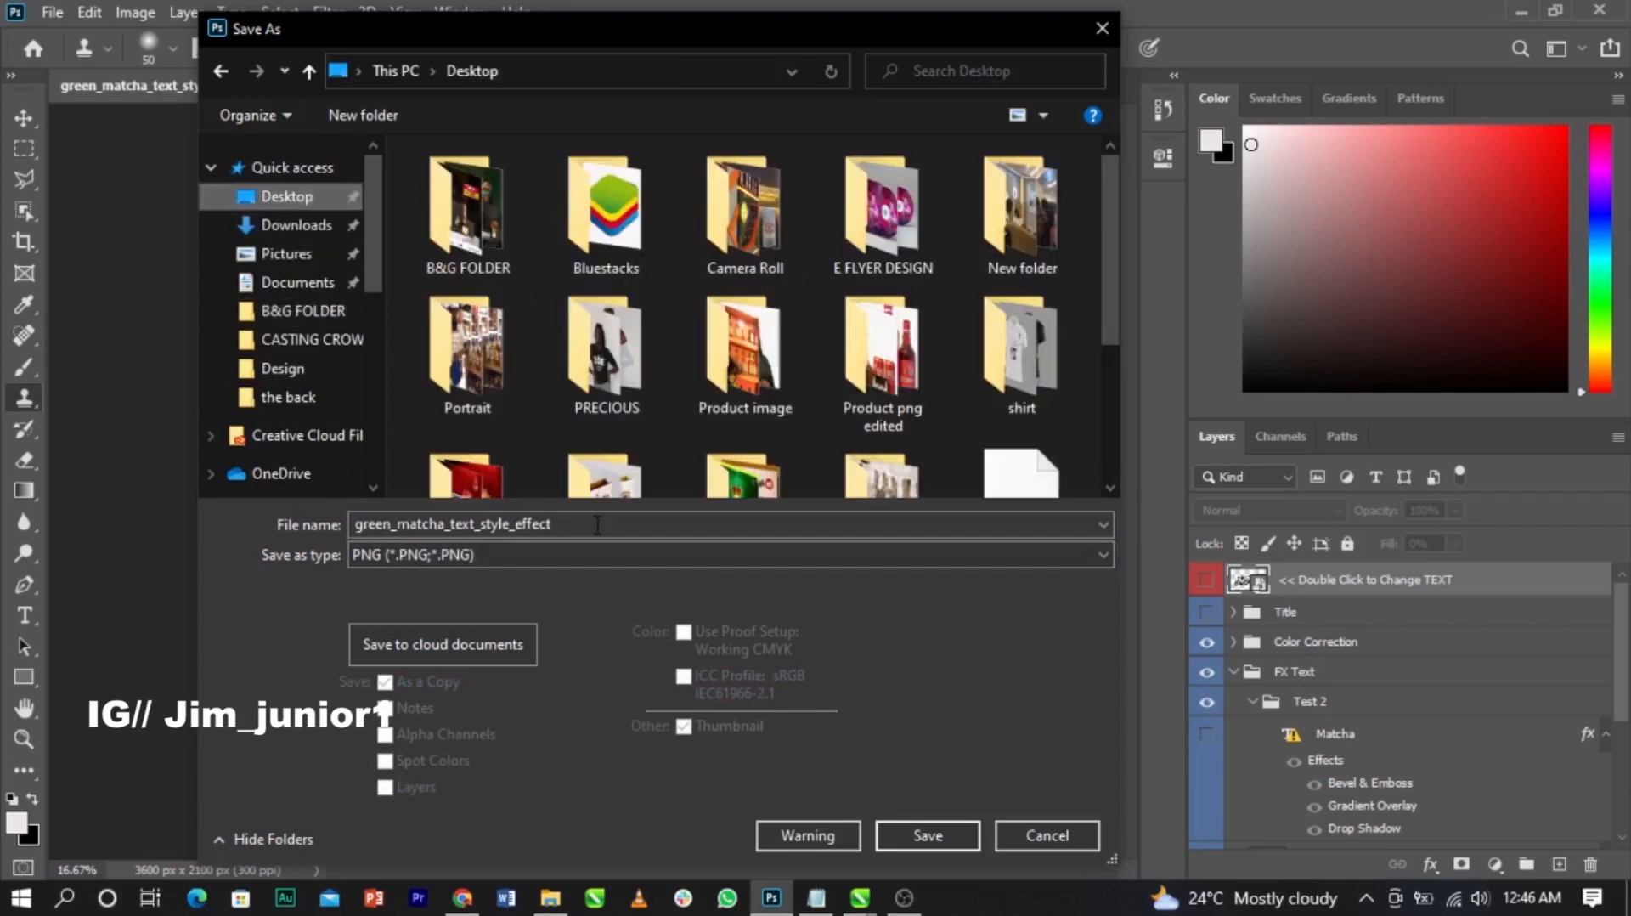
pyautogui.click(929, 832)
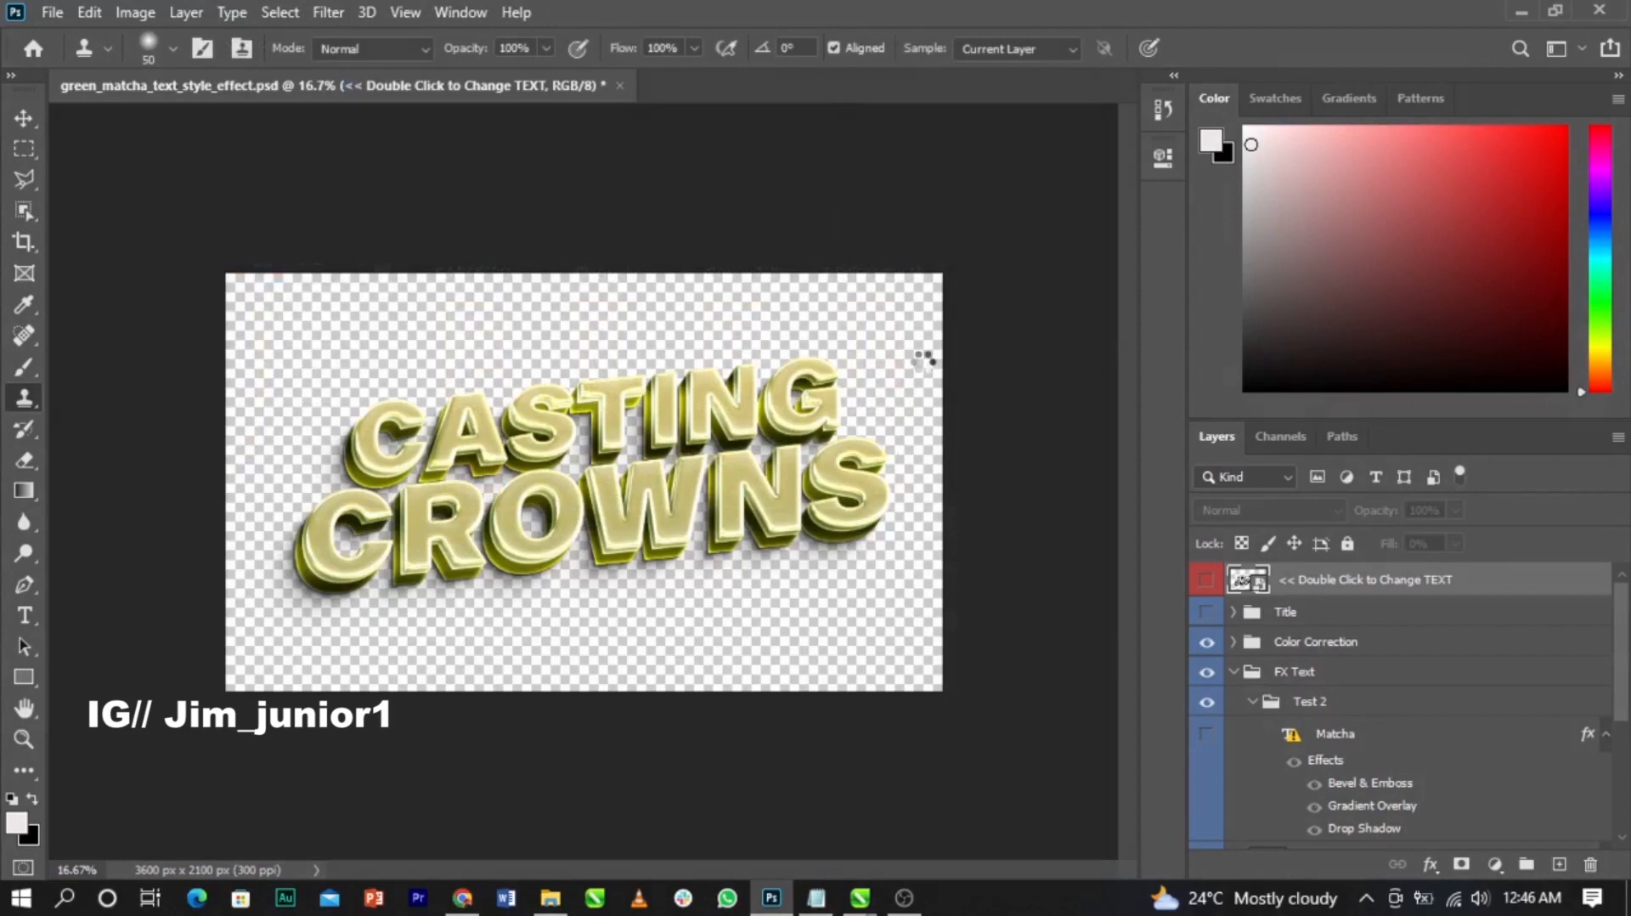
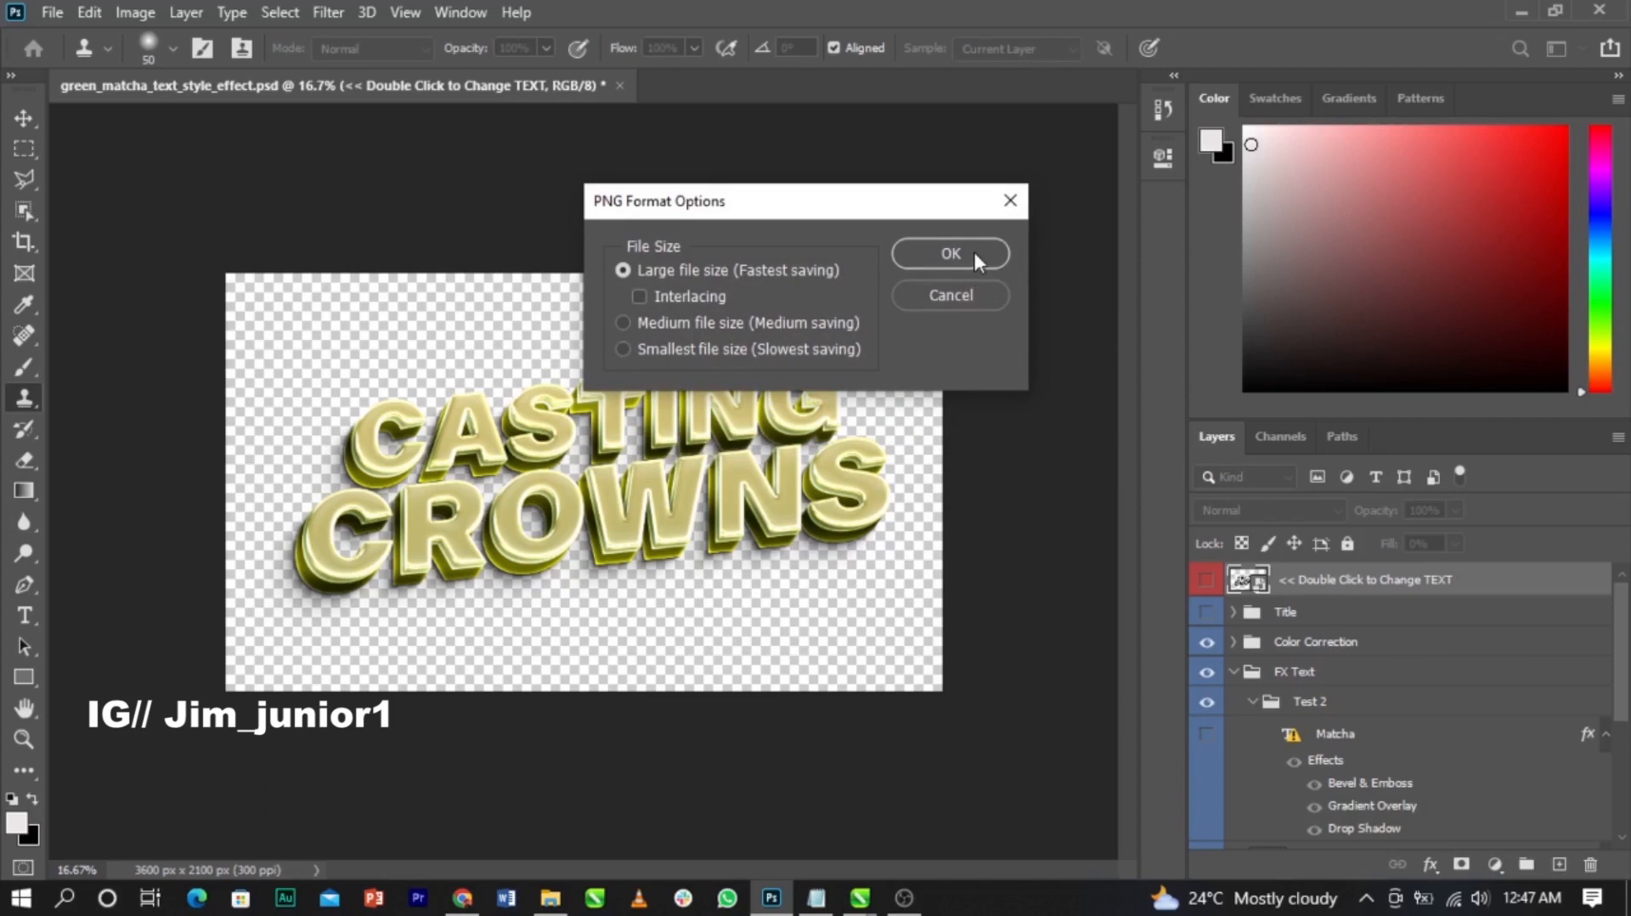
pyautogui.click(950, 253)
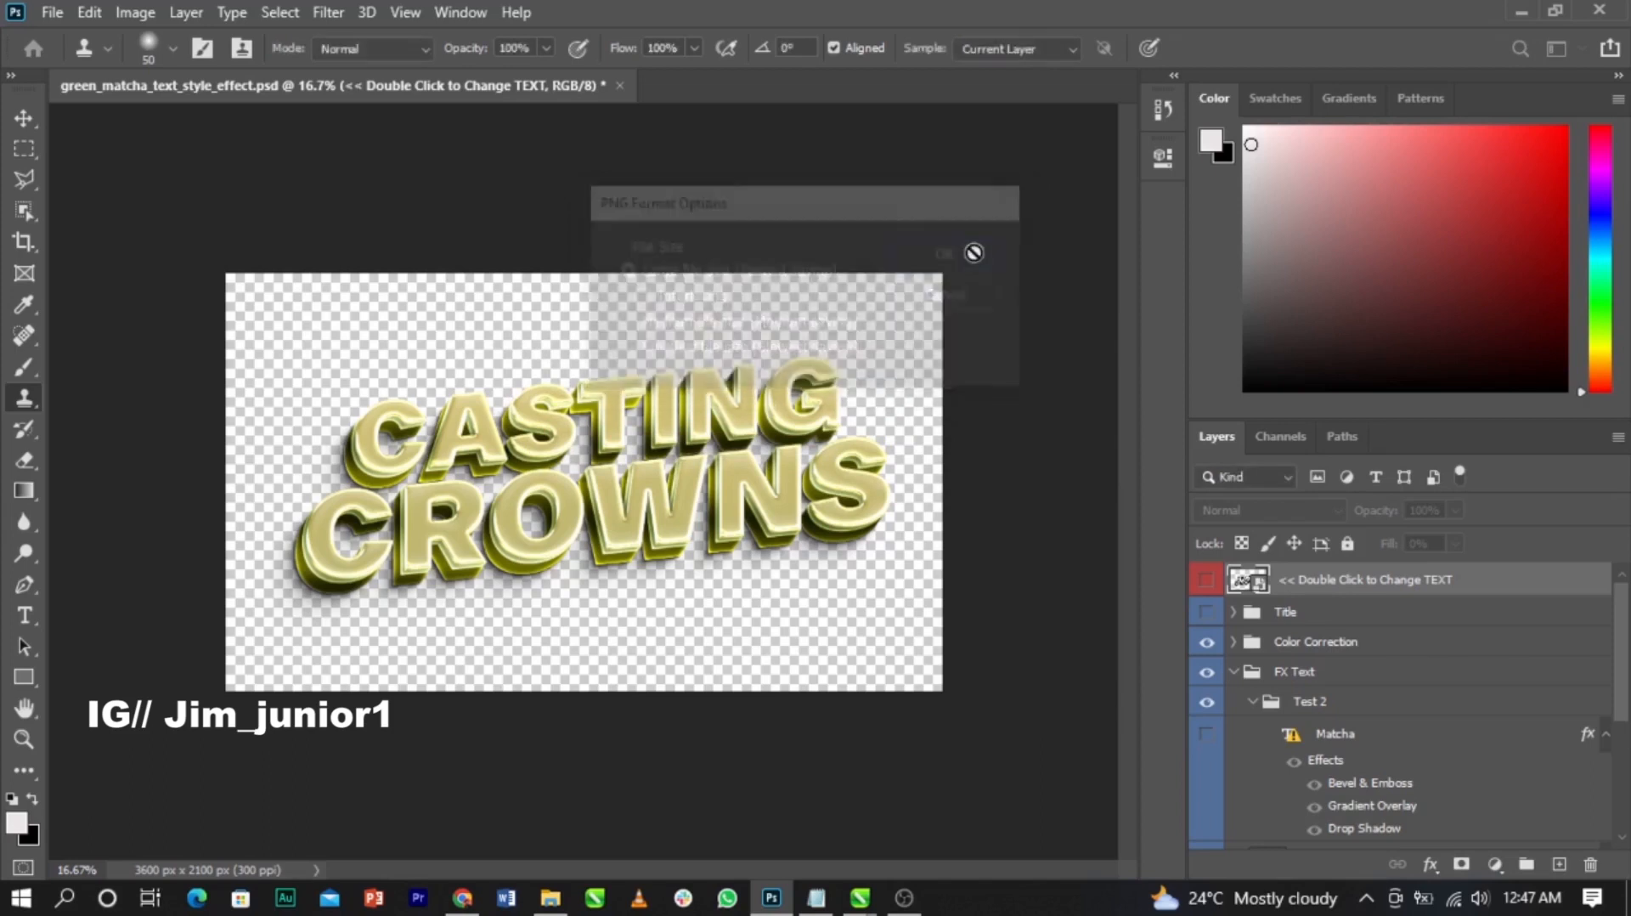
# Step: Bring the styled title PNG from the desktop into the Untitled-1 flyer document in CorelDRAW
pyautogui.click(17, 119)
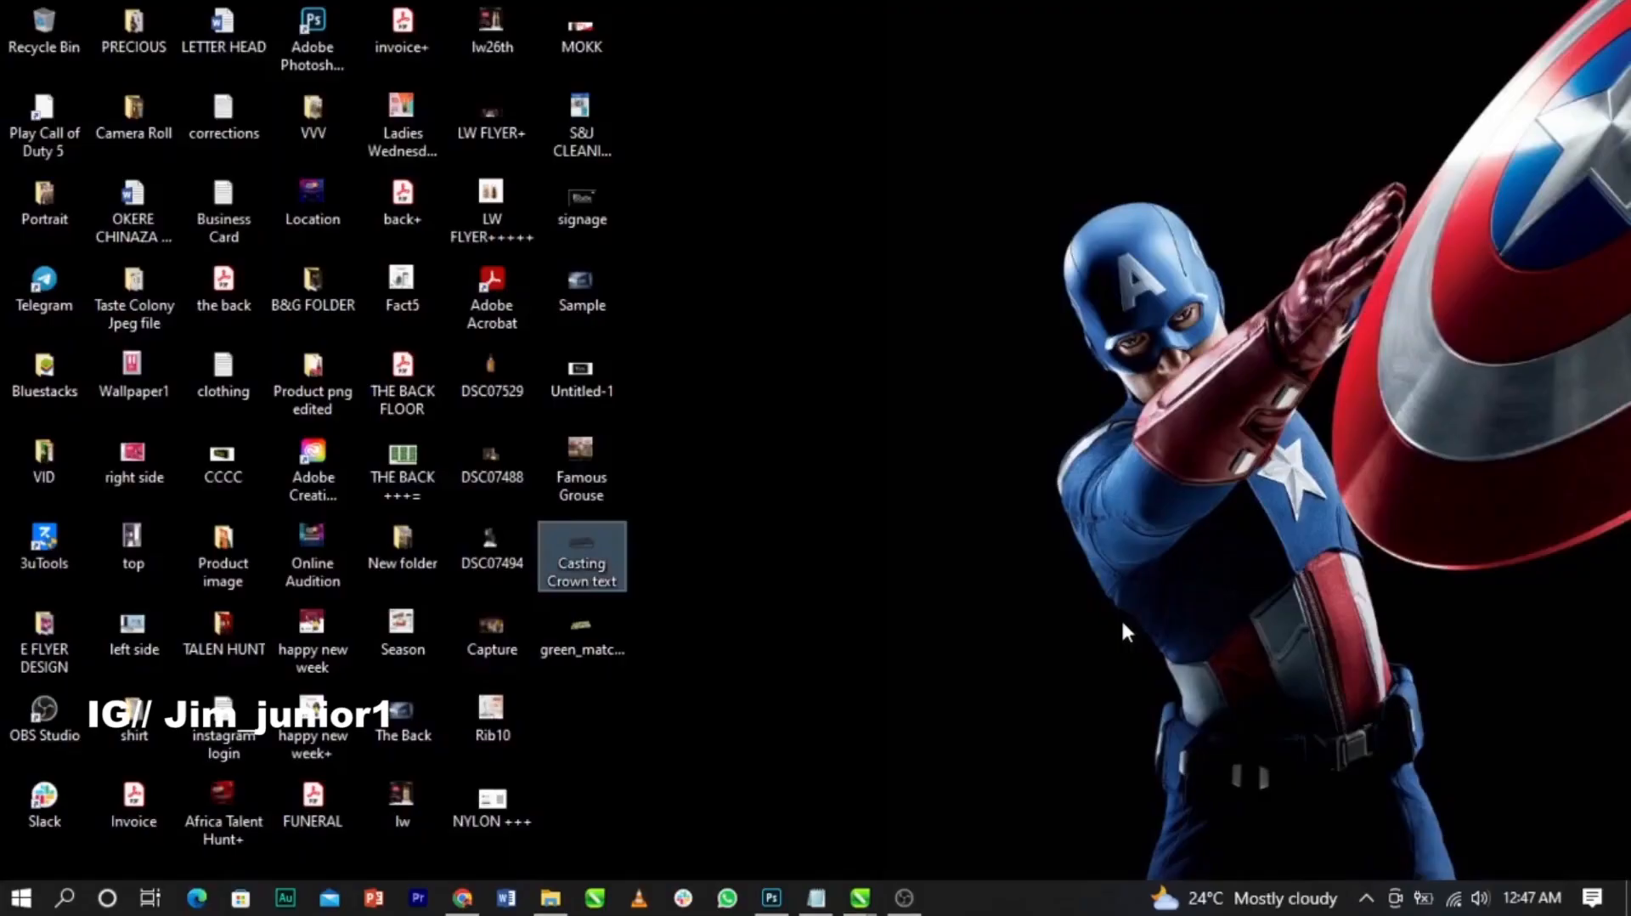
pyautogui.moveTo(586, 630); pyautogui.dragTo(408, 601)
pyautogui.hotkey('ctrl', 'v')
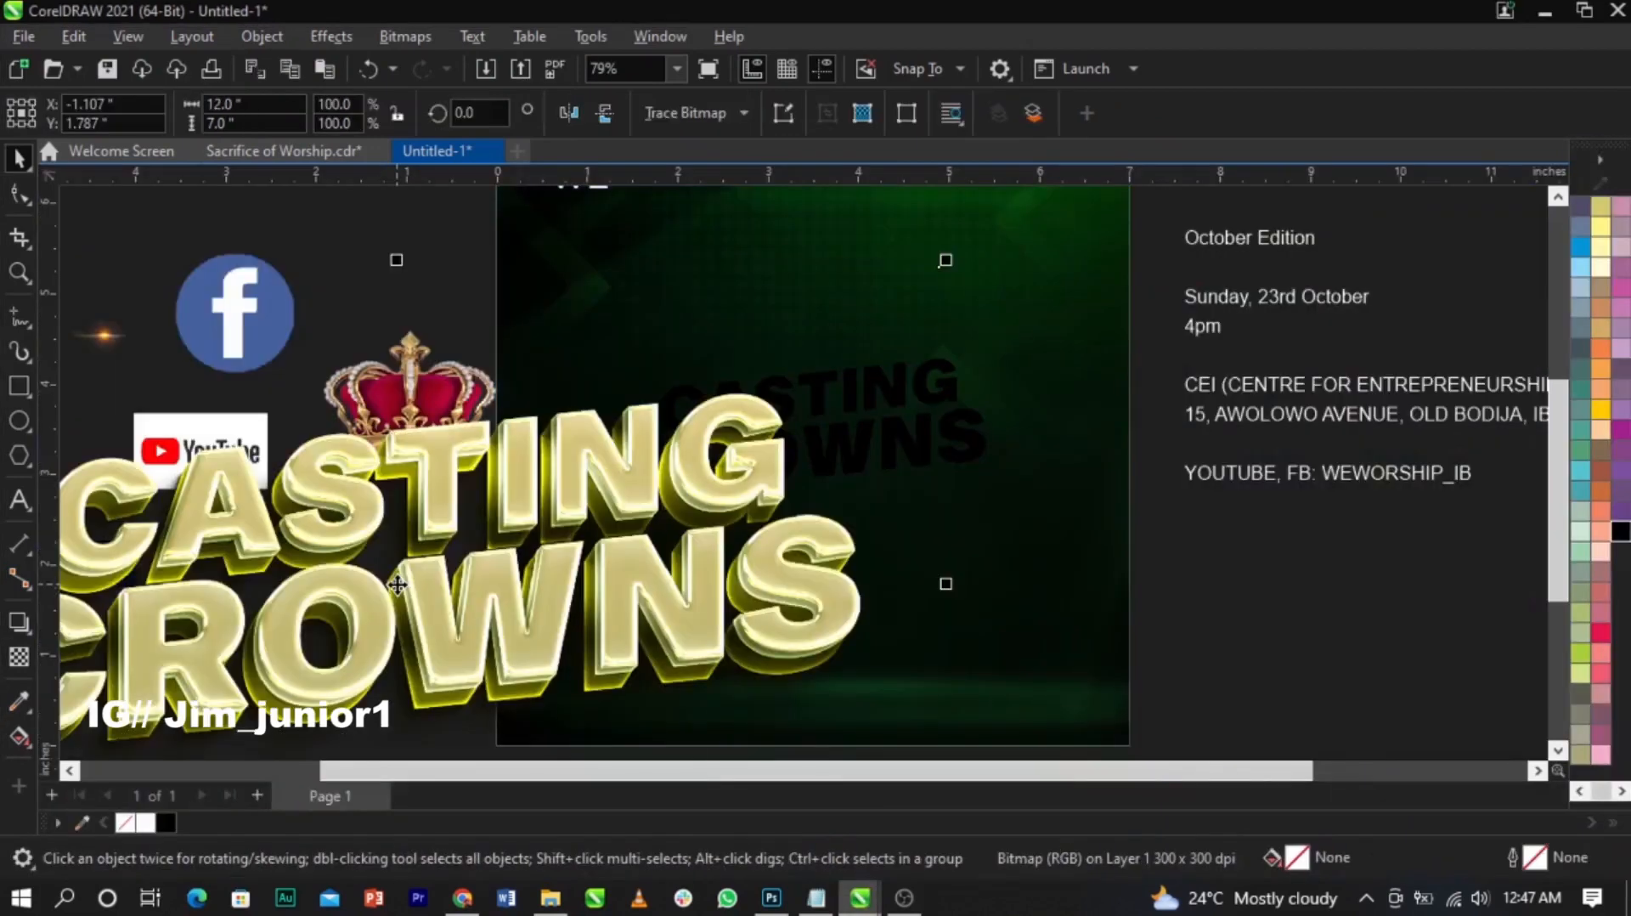
pyautogui.scroll(-2, 847, 401)
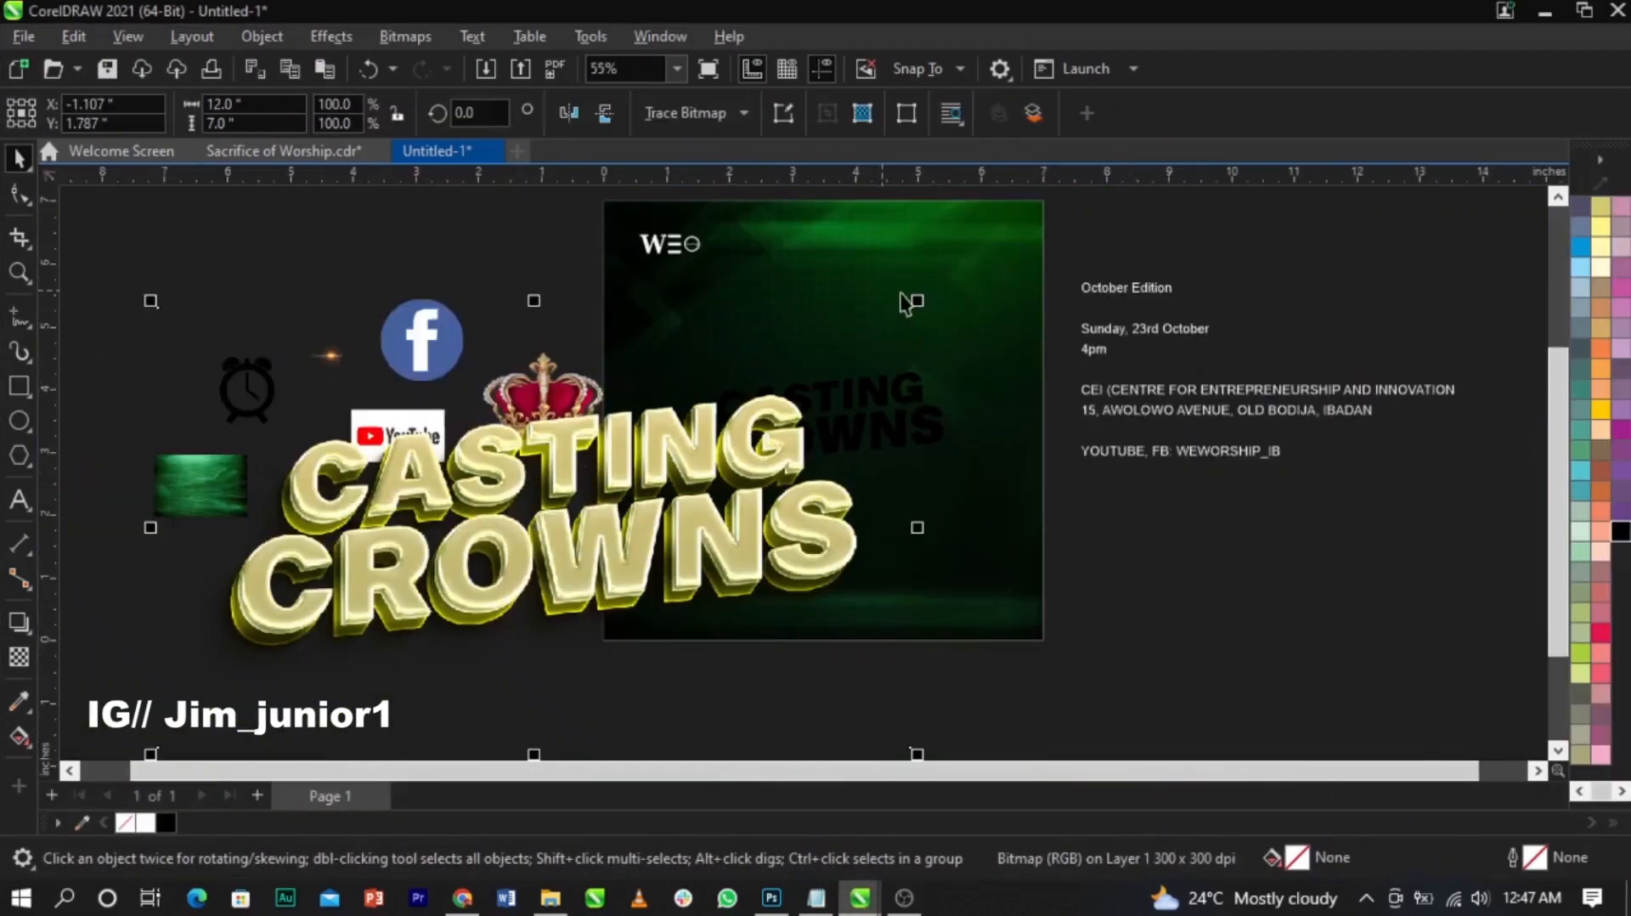
# Step: Scale the styled title image down to about 5.1 inches wide on the flyer and delete the flat black title
pyautogui.moveTo(917, 304); pyautogui.dragTo(925, 425)
pyautogui.moveTo(990, 321); pyautogui.dragTo(884, 449)
pyautogui.press('Delete')
pyautogui.click(586, 541)
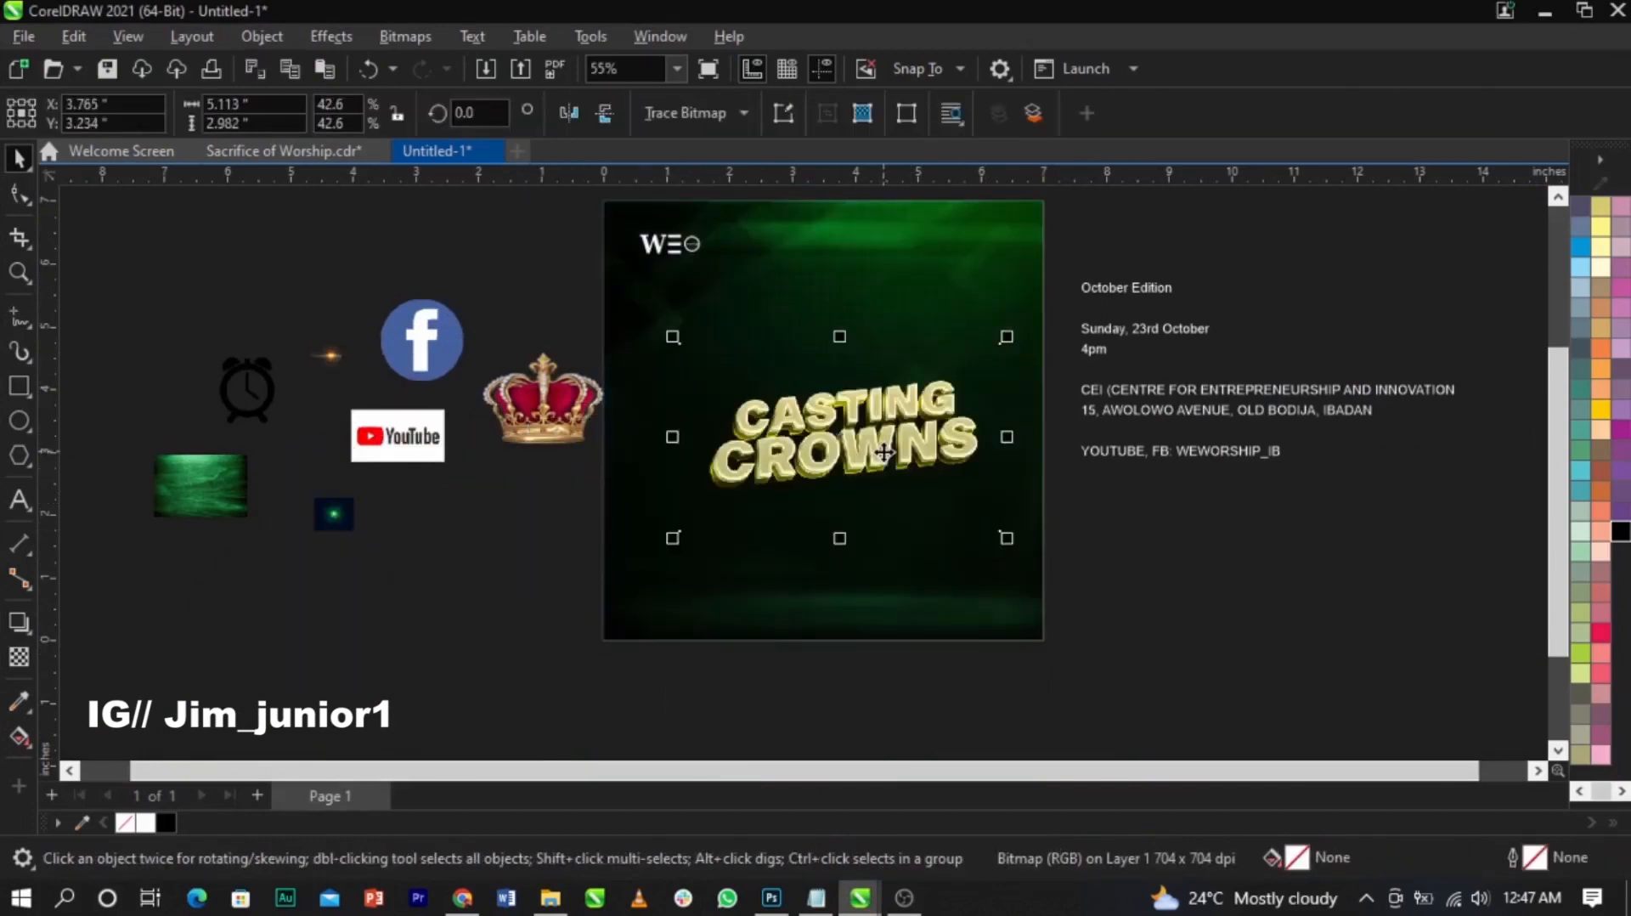
# Step: Trim the empty margins around the styled title by reshaping the bitmap's corner nodes, leaving it about 4.5 by 2 inches
pyautogui.scroll(4, 880, 449)
pyautogui.scroll(-4, 878, 448)
pyautogui.scroll(3, 800, 371)
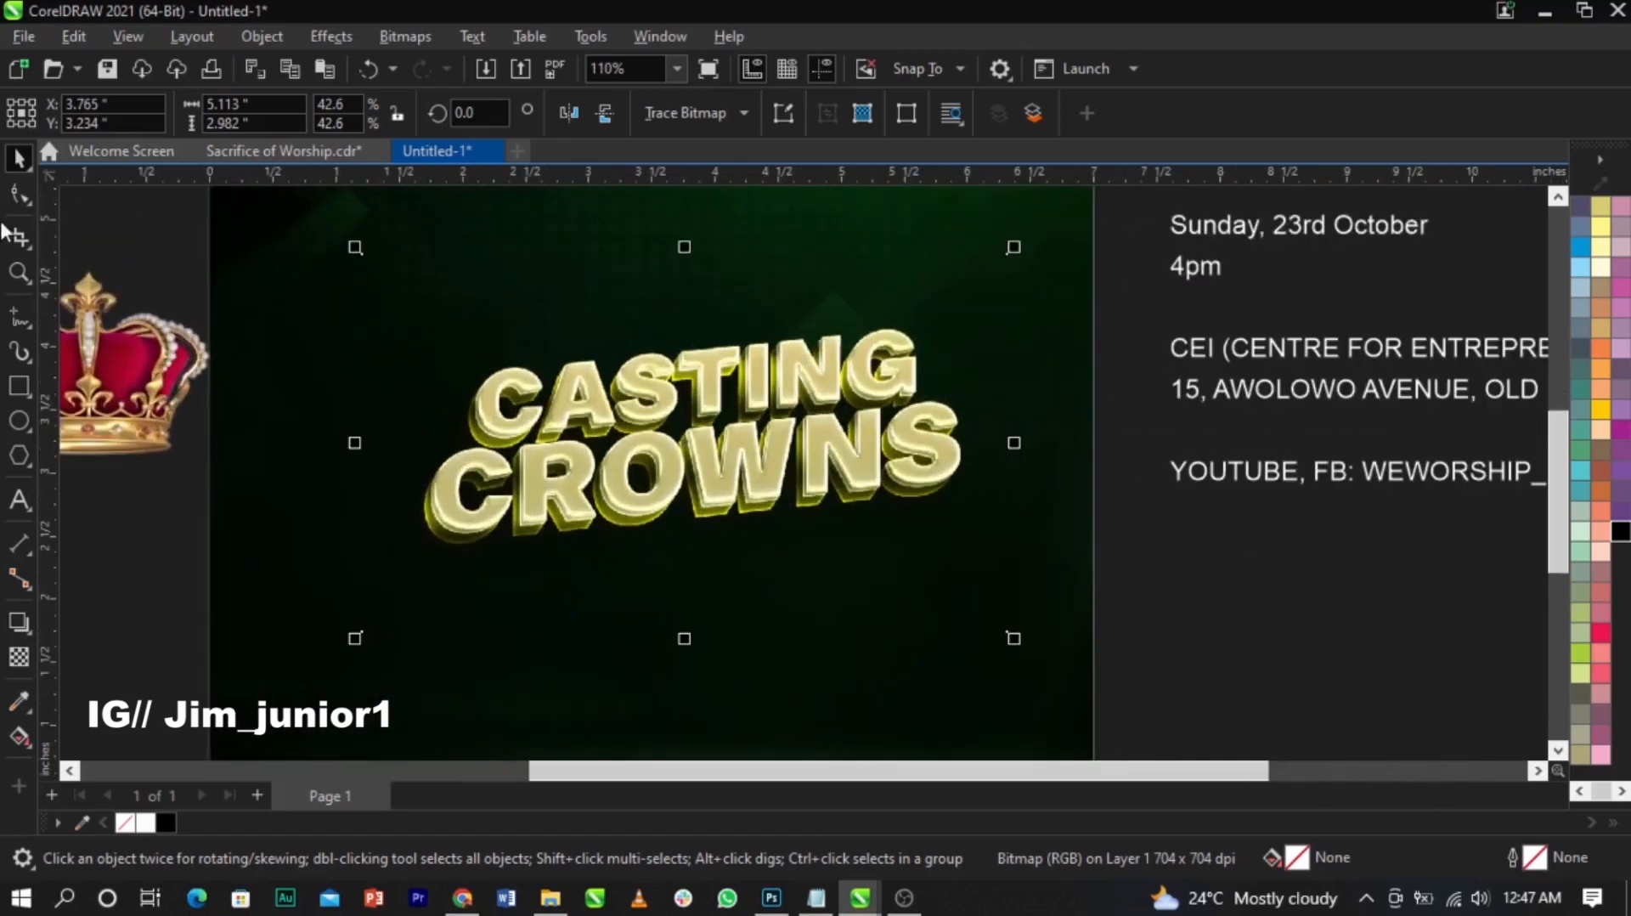
pyautogui.click(14, 192)
pyautogui.moveTo(348, 231); pyautogui.dragTo(1163, 389)
pyautogui.press('space')
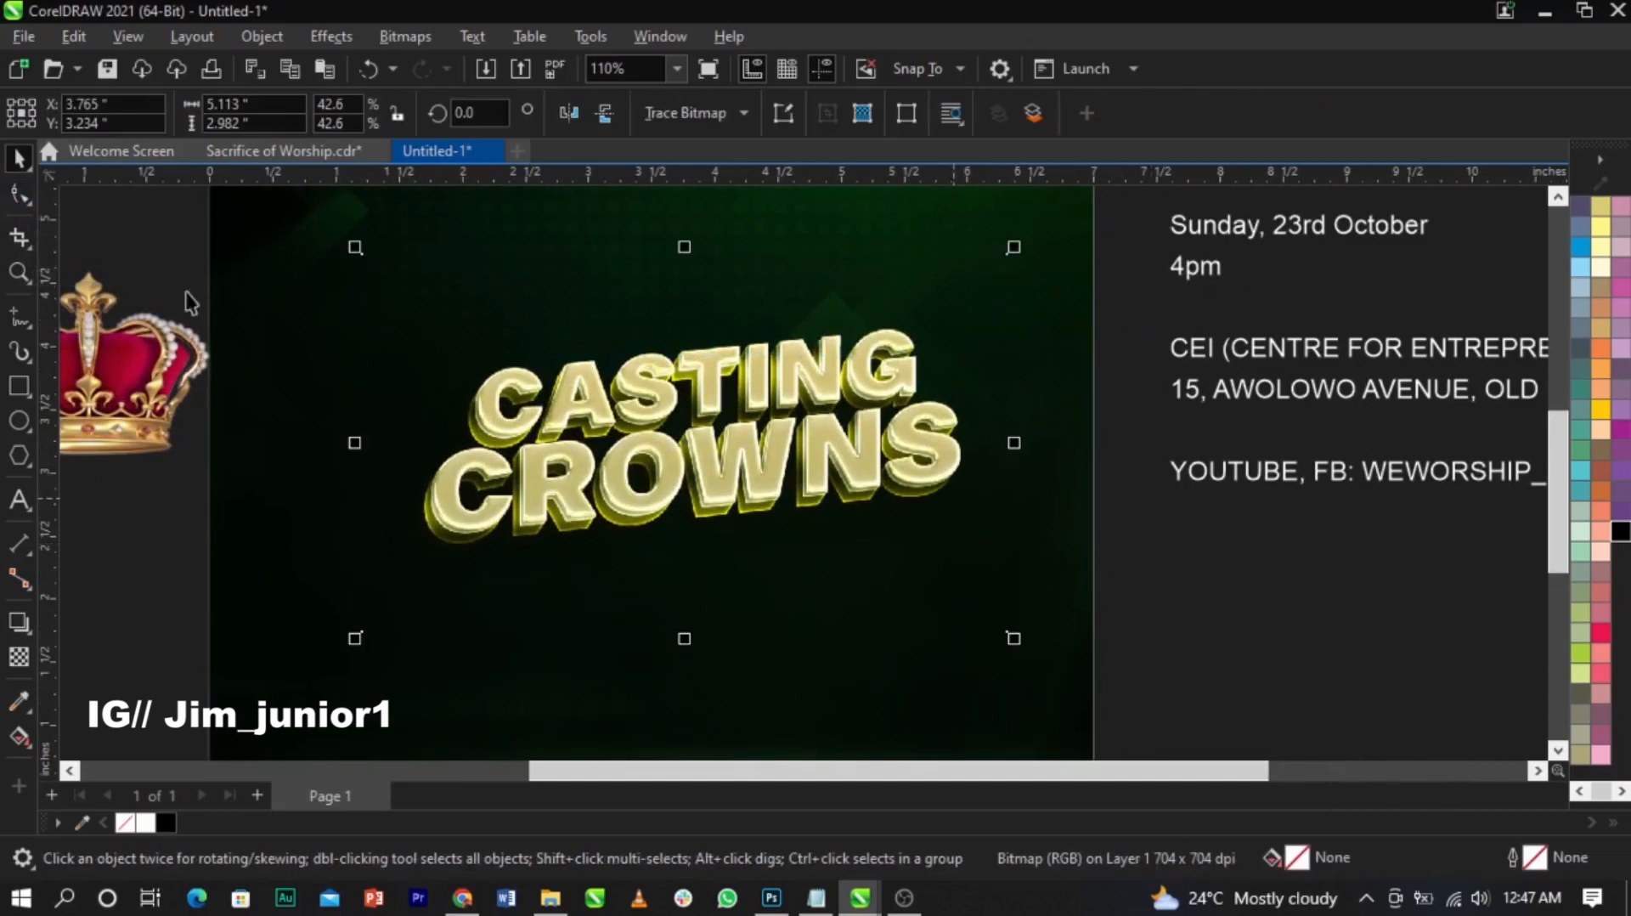
pyautogui.click(18, 204)
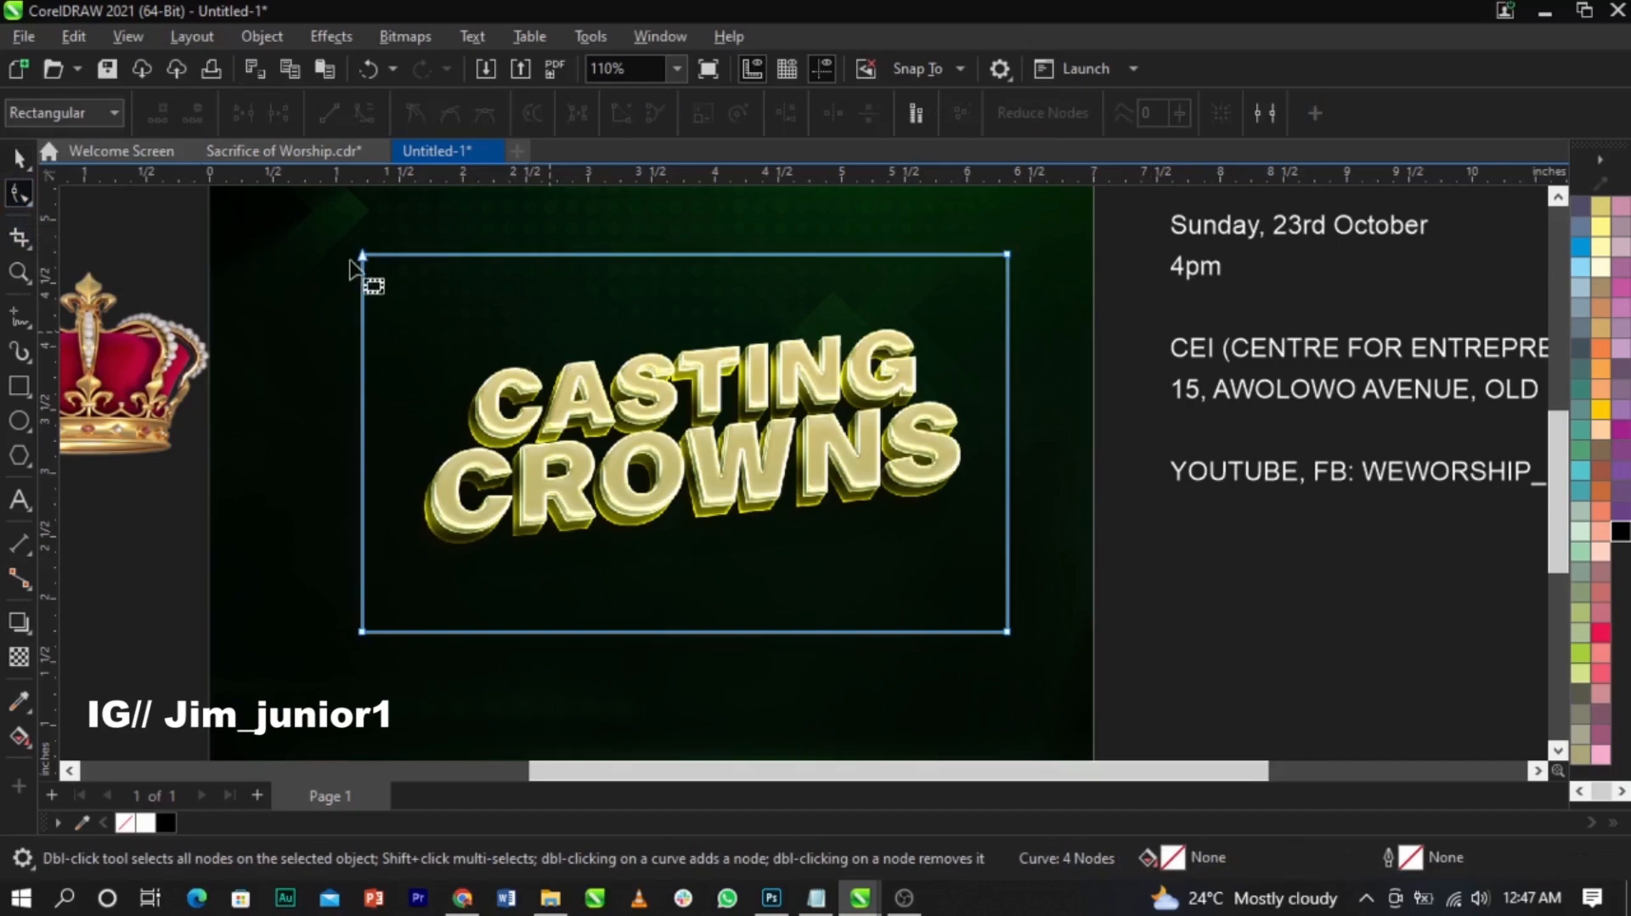
pyautogui.moveTo(323, 226); pyautogui.dragTo(1003, 322)
pyautogui.moveTo(1007, 254); pyautogui.dragTo(1015, 321)
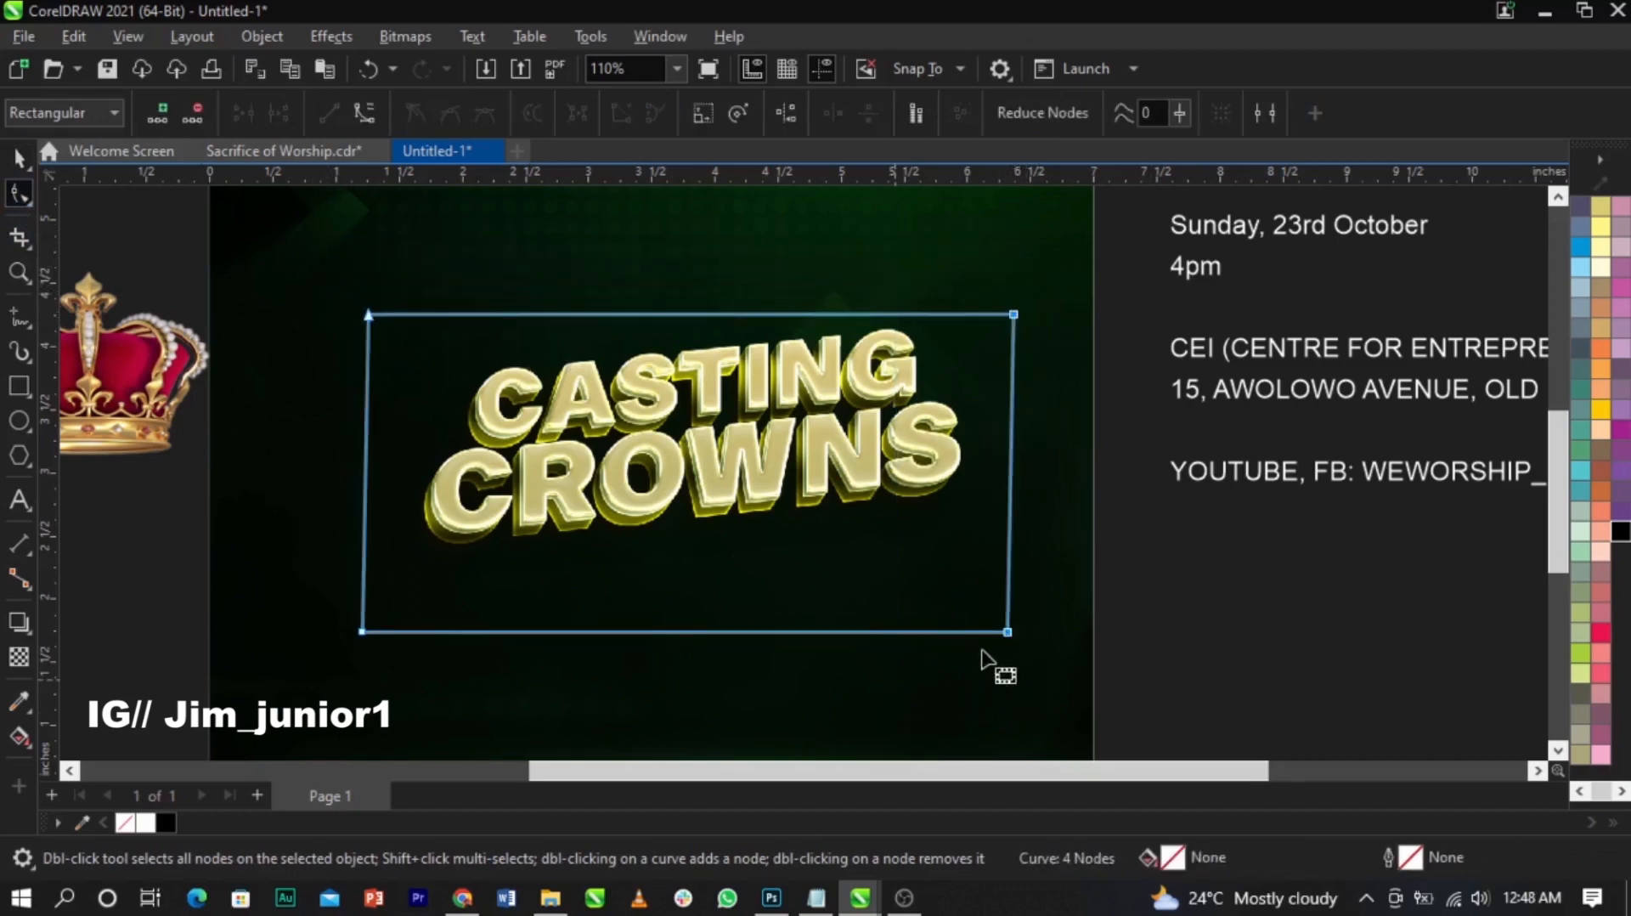
pyautogui.moveTo(1007, 632); pyautogui.dragTo(365, 574)
pyautogui.moveTo(329, 269); pyautogui.dragTo(460, 620)
pyautogui.moveTo(362, 574); pyautogui.dragTo(403, 575)
pyautogui.press('space')
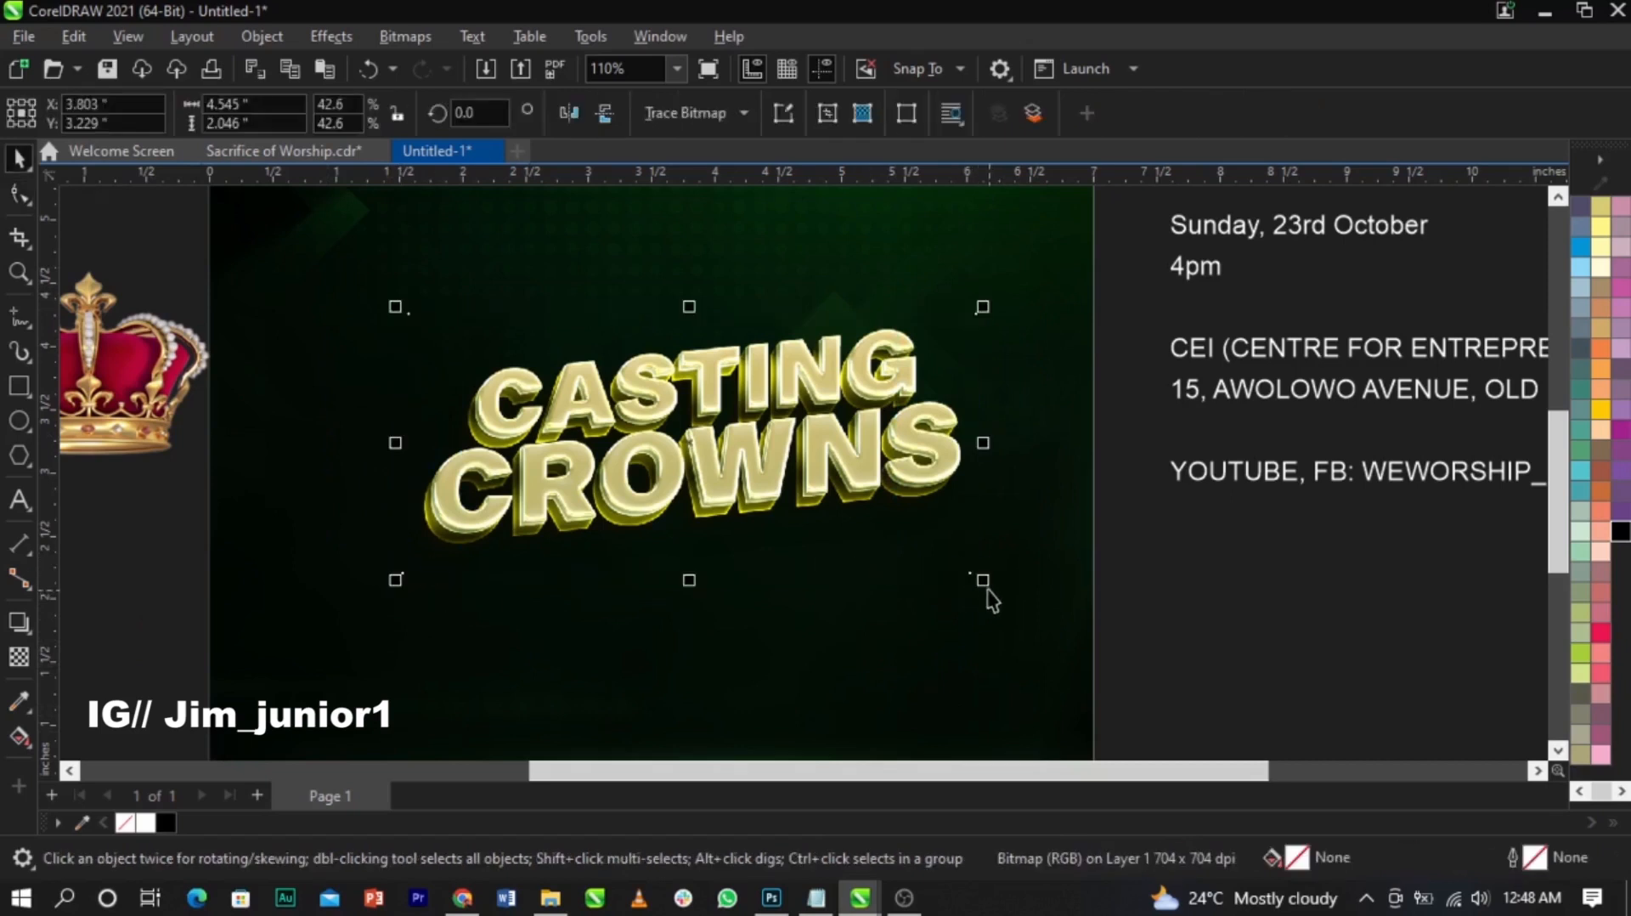
# Step: Enlarge the trimmed title to about 4.9 inches wide and position it around the middle of the flyer
pyautogui.moveTo(987, 592); pyautogui.dragTo(970, 592)
pyautogui.hotkey('ctrl', 'z')
pyautogui.scroll(-1, 738, 507)
pyautogui.click(742, 454)
pyautogui.moveTo(742, 454); pyautogui.dragTo(726, 428)
pyautogui.moveTo(877, 526); pyautogui.dragTo(908, 550)
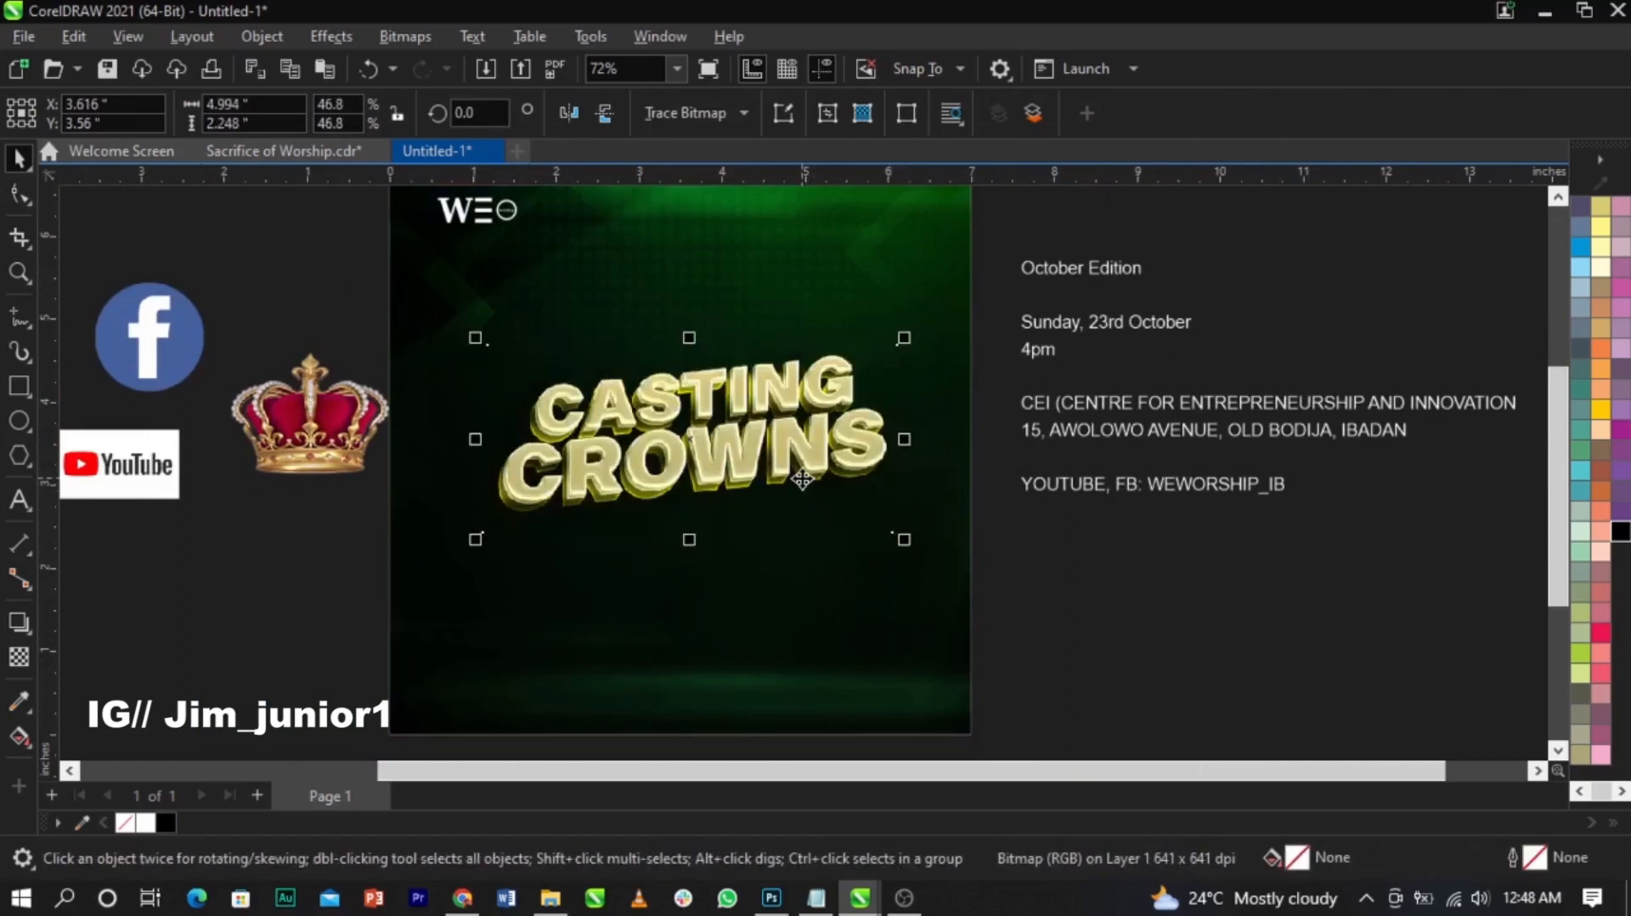
pyautogui.moveTo(907, 550); pyautogui.dragTo(899, 550)
pyautogui.click(1140, 626)
pyautogui.scroll(-1, 855, 473)
pyautogui.scroll(1, 795, 447)
pyautogui.click(788, 478)
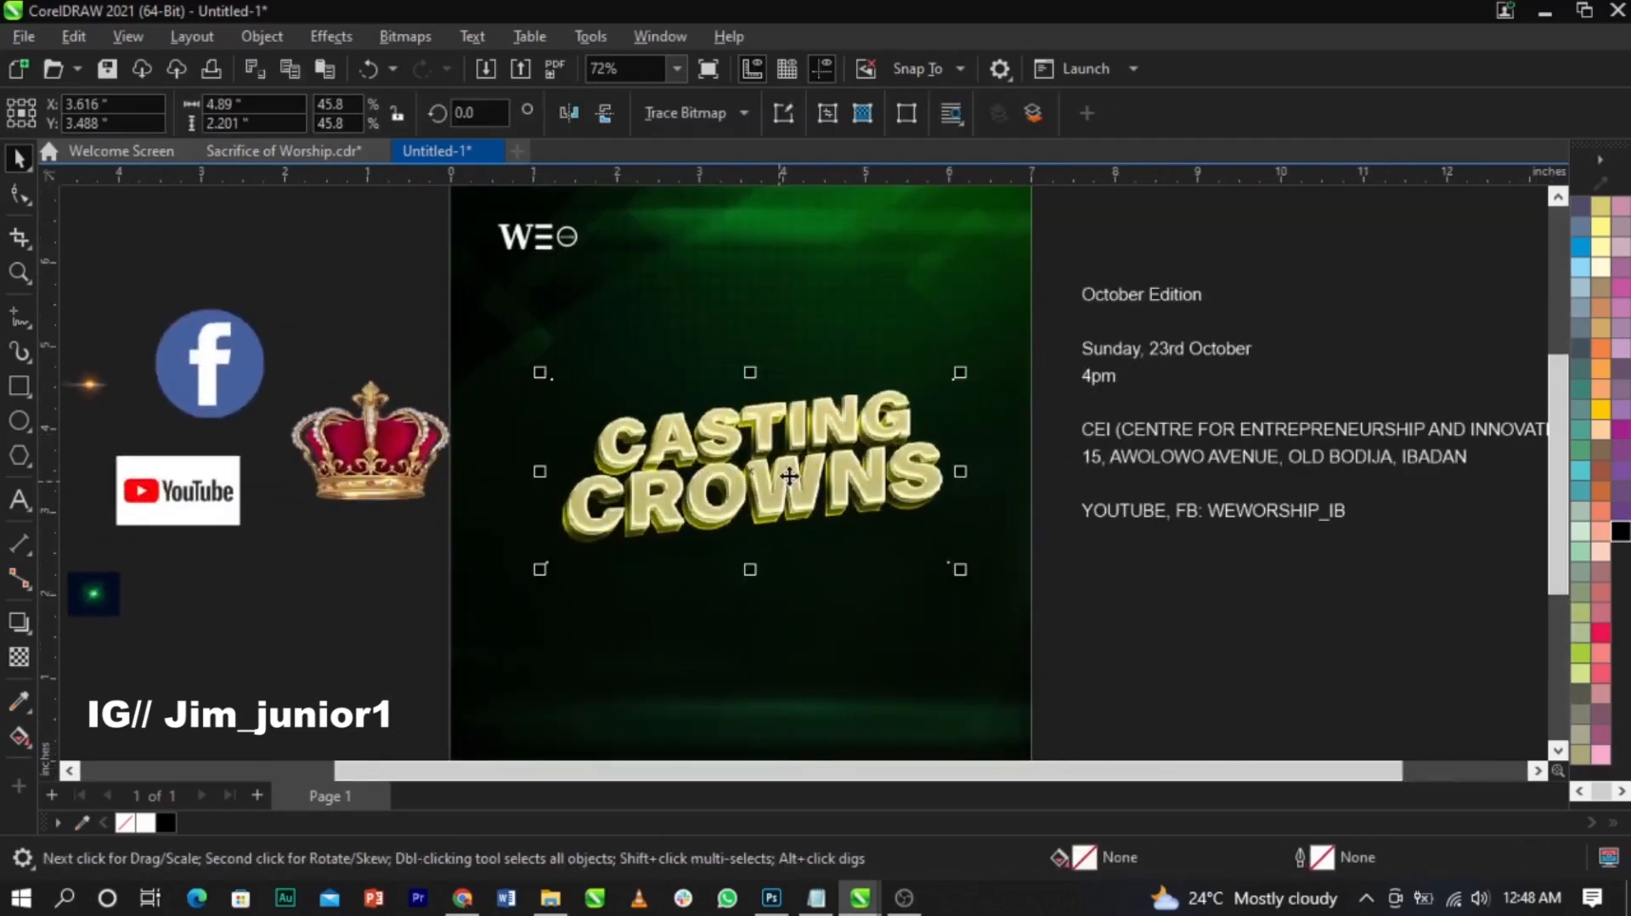
pyautogui.scroll(1, 789, 476)
pyautogui.moveTo(789, 477); pyautogui.dragTo(785, 473)
pyautogui.scroll(-1, 840, 478)
pyautogui.click(1192, 577)
# Step: Move the crown image onto the flyer above the title, in front of it, with its base overlapping the top of CASTING
pyautogui.moveTo(409, 438); pyautogui.dragTo(789, 374)
pyautogui.scroll(4, 756, 424)
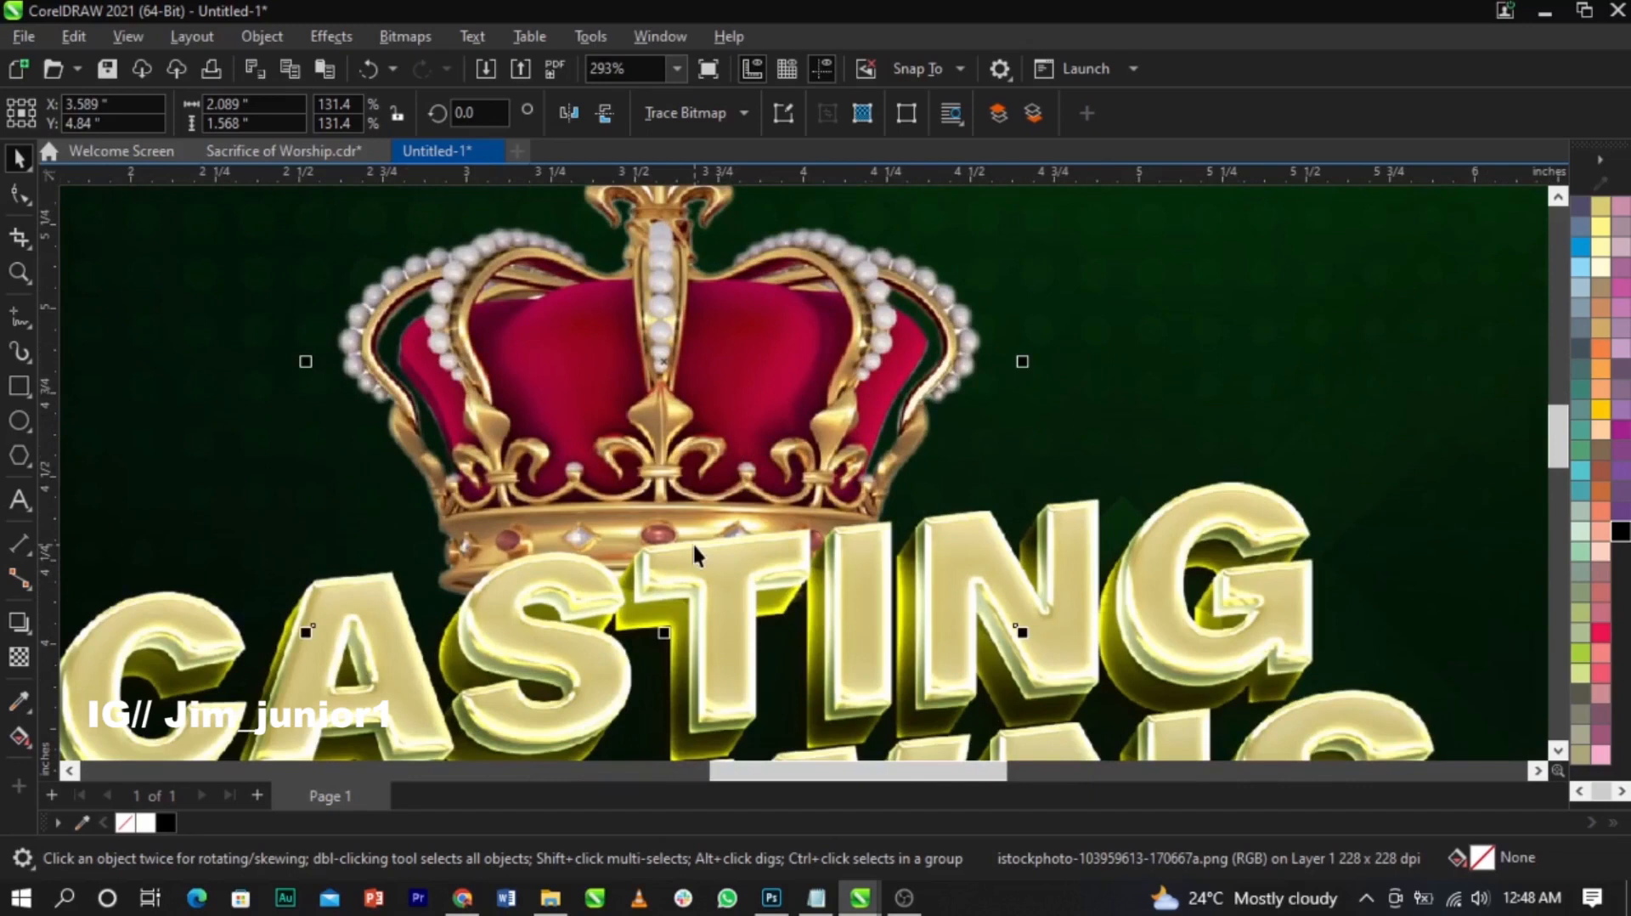
pyautogui.hotkey('shift', 'pageup')
pyautogui.scroll(-4, 695, 545)
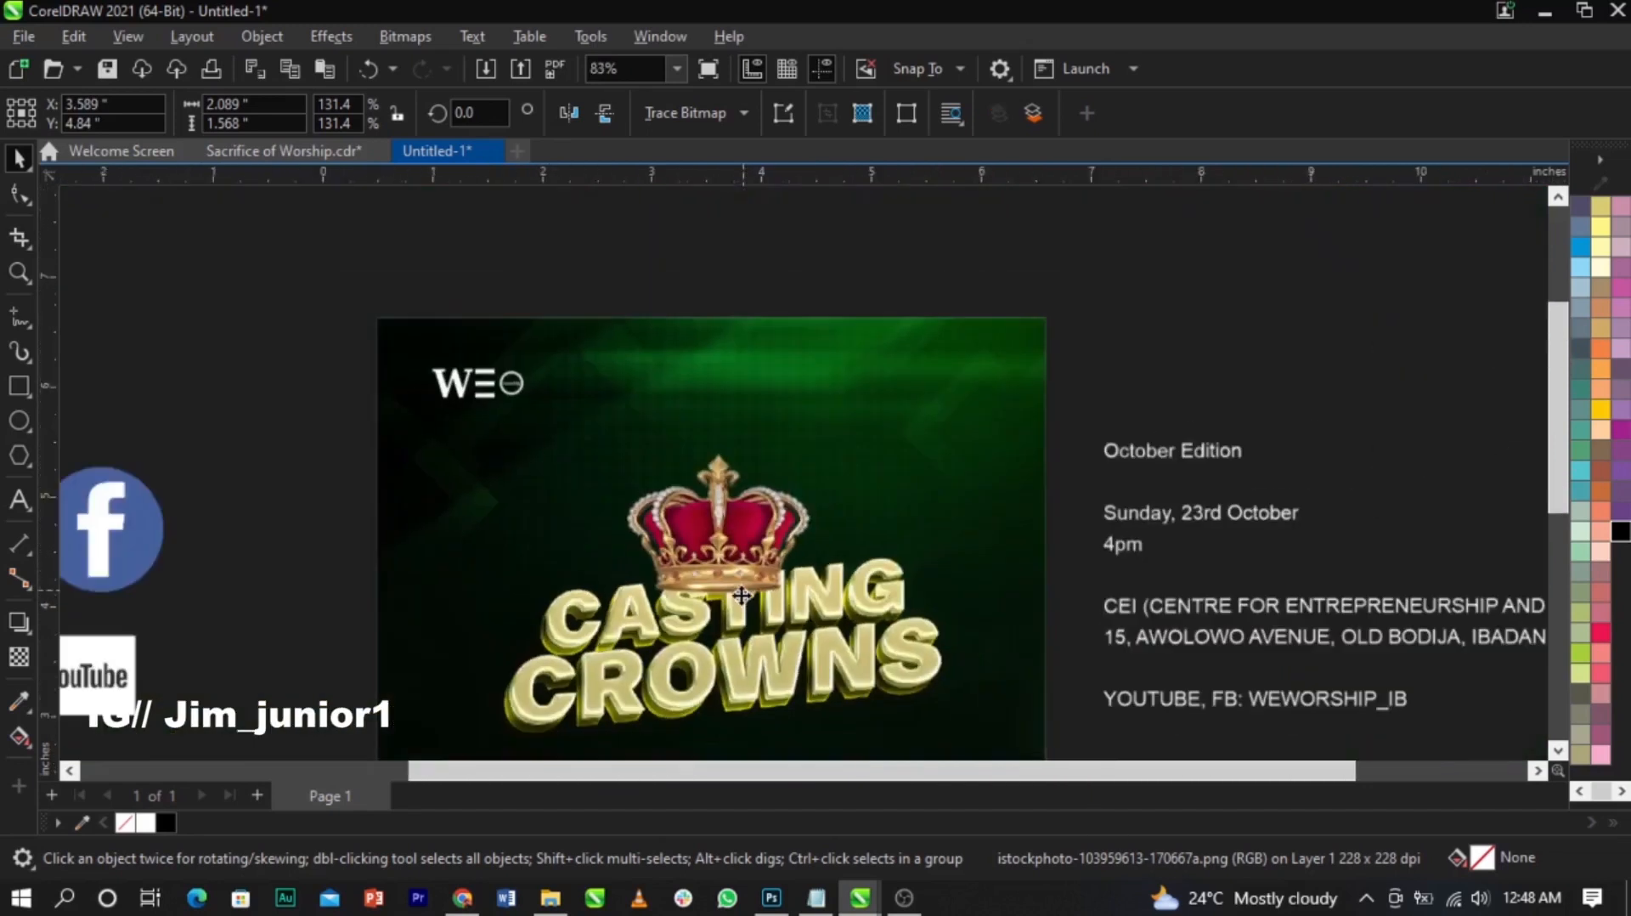
pyautogui.scroll(2, 703, 599)
pyautogui.moveTo(745, 539); pyautogui.dragTo(778, 521)
pyautogui.scroll(2, 774, 514)
pyautogui.scroll(-3, 778, 522)
pyautogui.scroll(-3, 784, 511)
pyautogui.press('z')
pyautogui.moveTo(394, 375); pyautogui.dragTo(1183, 710)
pyautogui.press('space')
pyautogui.scroll(-1, 879, 477)
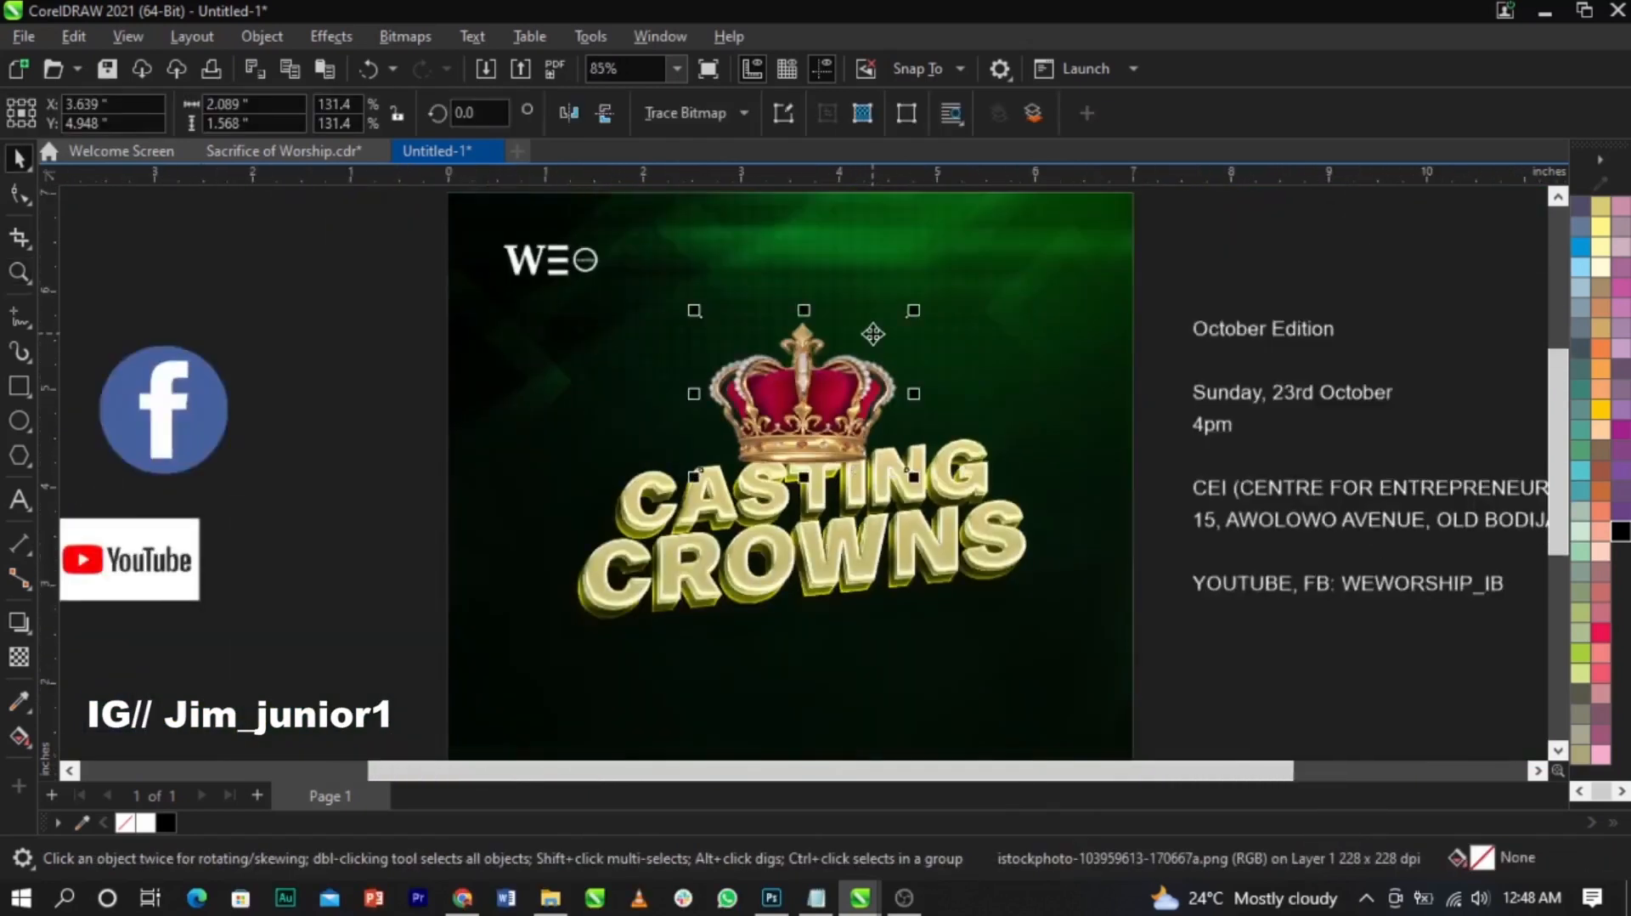
# Step: Enlarge the crown to about 2.3 inches wide and set it back over the top of the CASTING line
pyautogui.scroll(1, 879, 323)
pyautogui.moveTo(940, 301); pyautogui.dragTo(968, 272)
pyautogui.moveTo(831, 485); pyautogui.dragTo(806, 490)
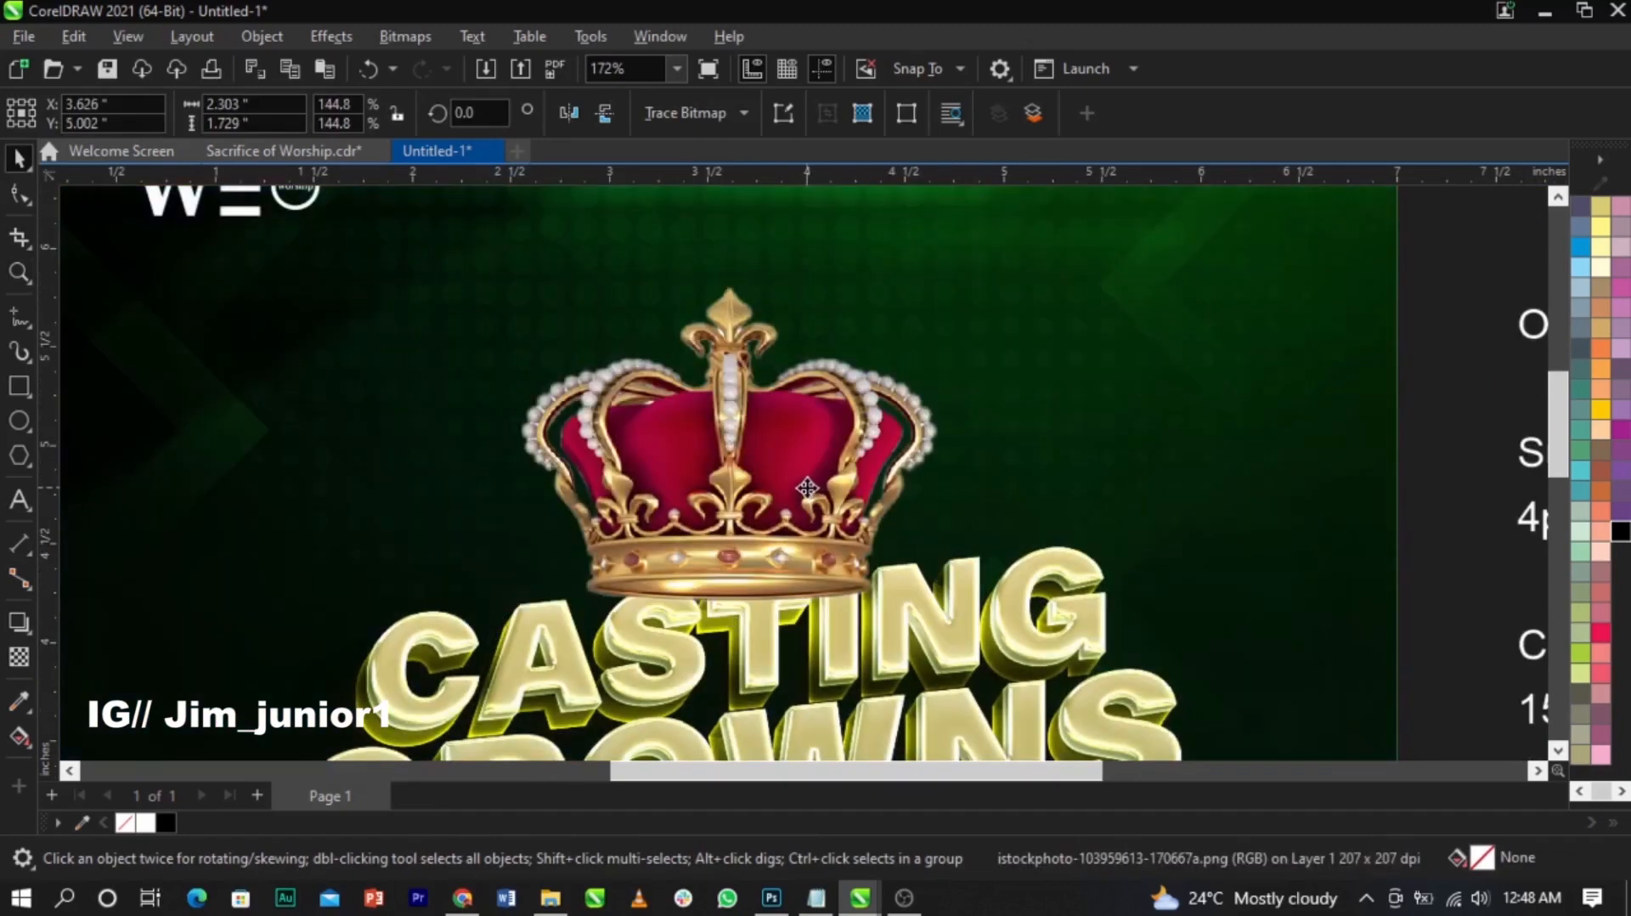
pyautogui.scroll(-2, 806, 490)
pyautogui.press('z')
pyautogui.moveTo(473, 353); pyautogui.dragTo(1068, 698)
pyautogui.press('space')
pyautogui.scroll(-2, 805, 528)
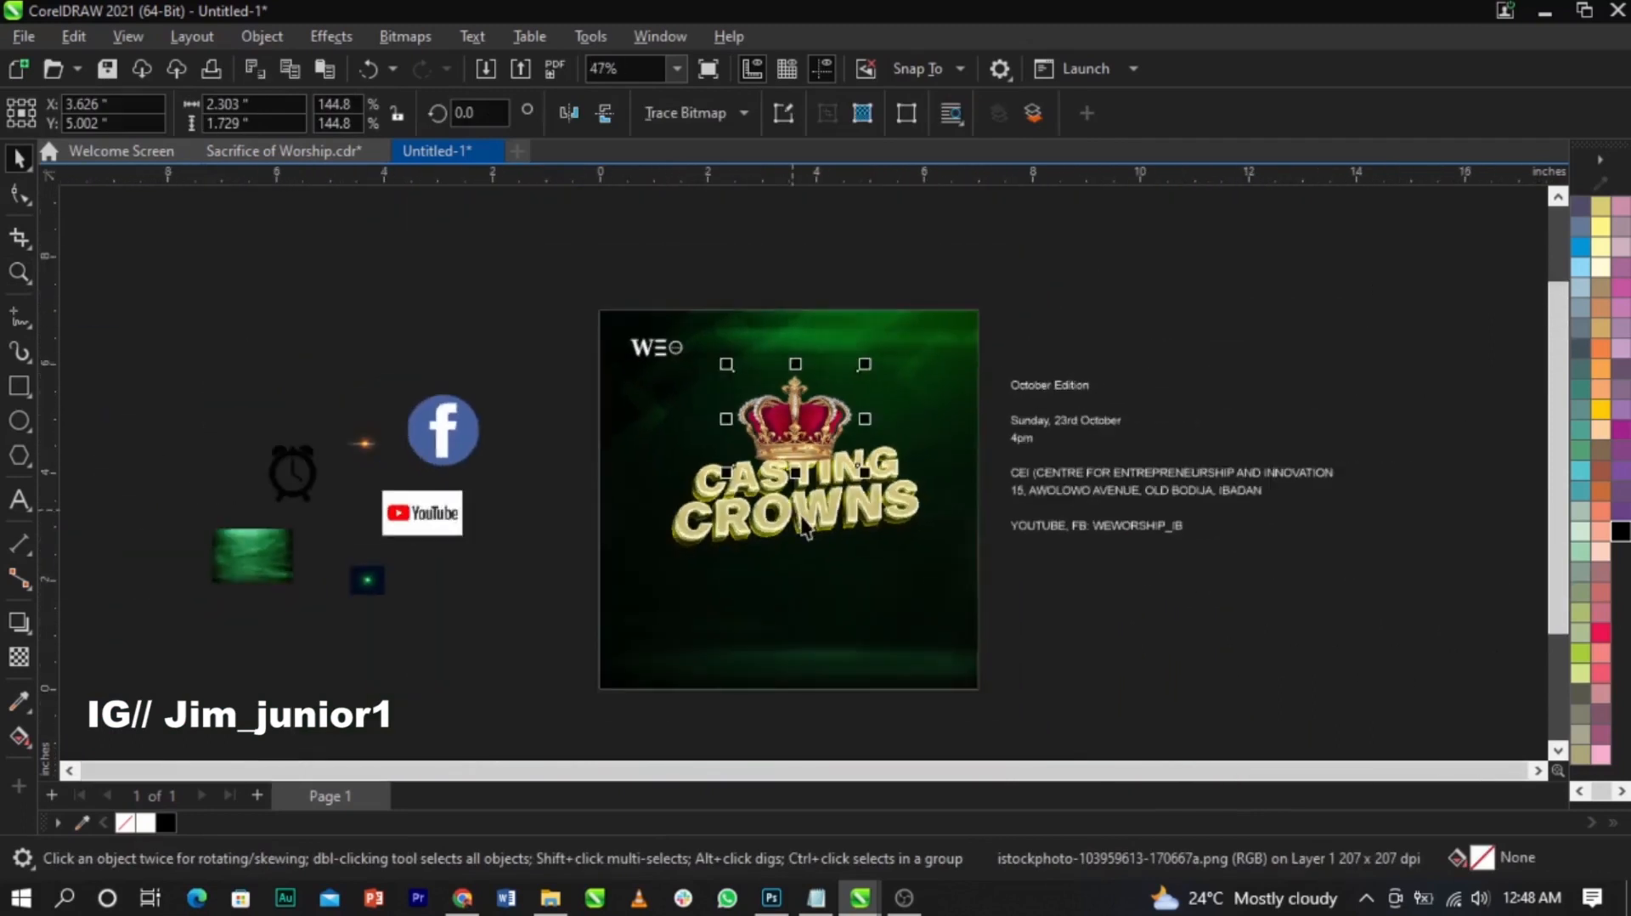
# Step: Select the crown and title together and shift both slightly down and to the left, then reselect only the crown
pyautogui.scroll(3, 802, 513)
pyautogui.keyDown('shift'); pyautogui.click(801, 415); pyautogui.keyUp('shift')
pyautogui.moveTo(802, 415); pyautogui.dragTo(798, 428)
pyautogui.click(1122, 431)
pyautogui.click(822, 345)
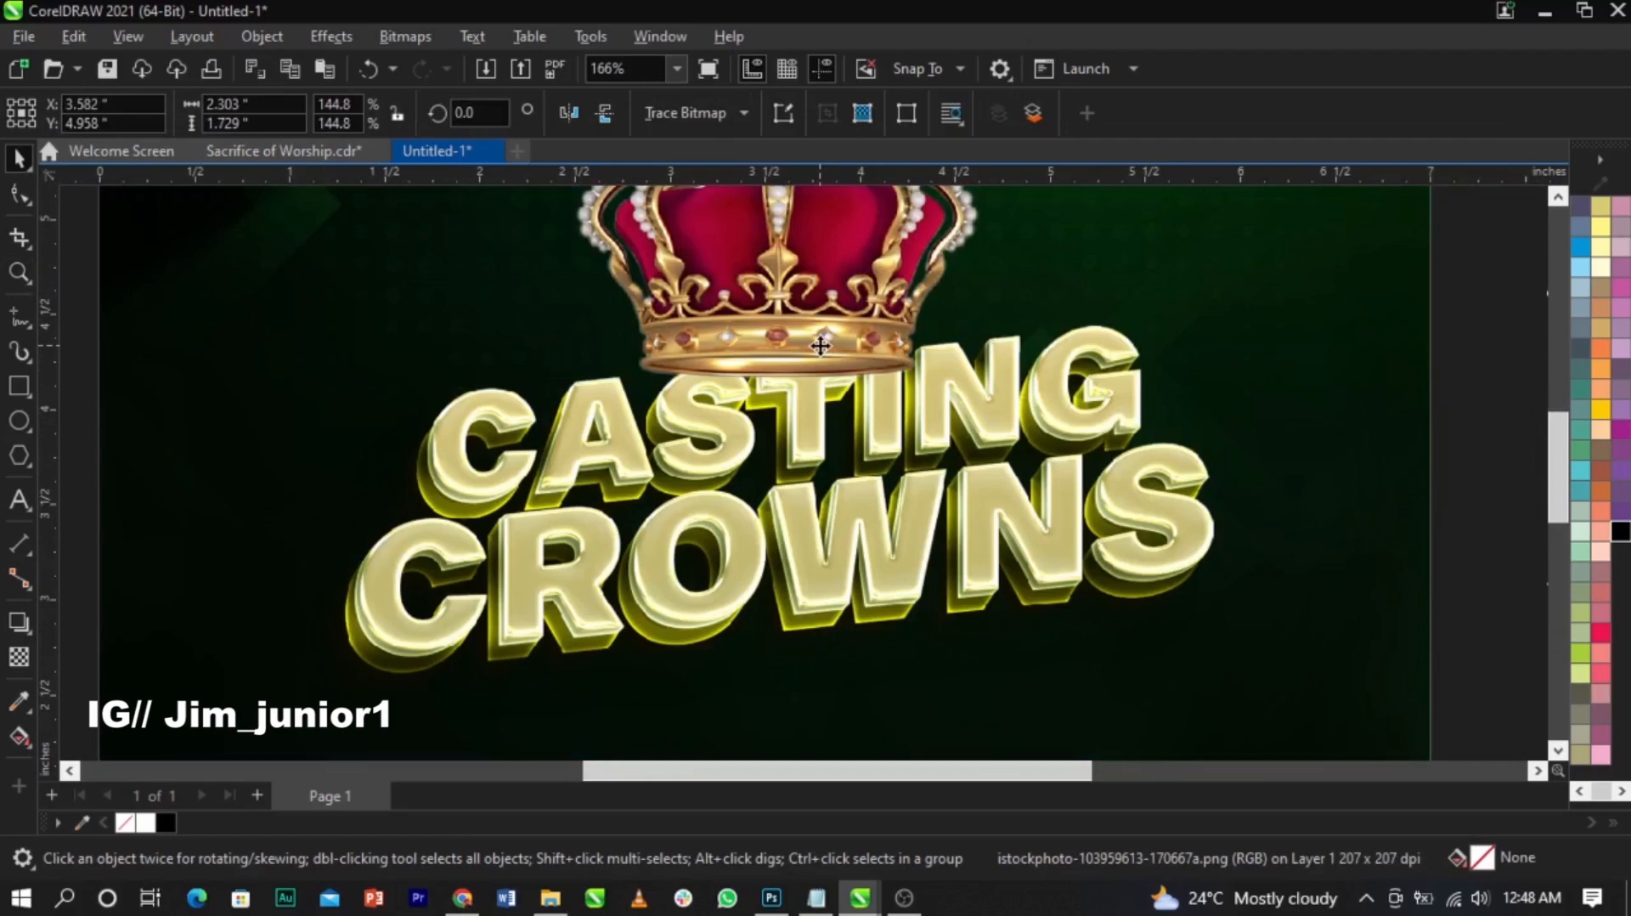
# Step: Examine the crown's placement over the title and the 3D lettering, both close up and against the whole flyer
pyautogui.scroll(-3, 815, 349)
pyautogui.scroll(4, 811, 351)
pyautogui.click(811, 351)
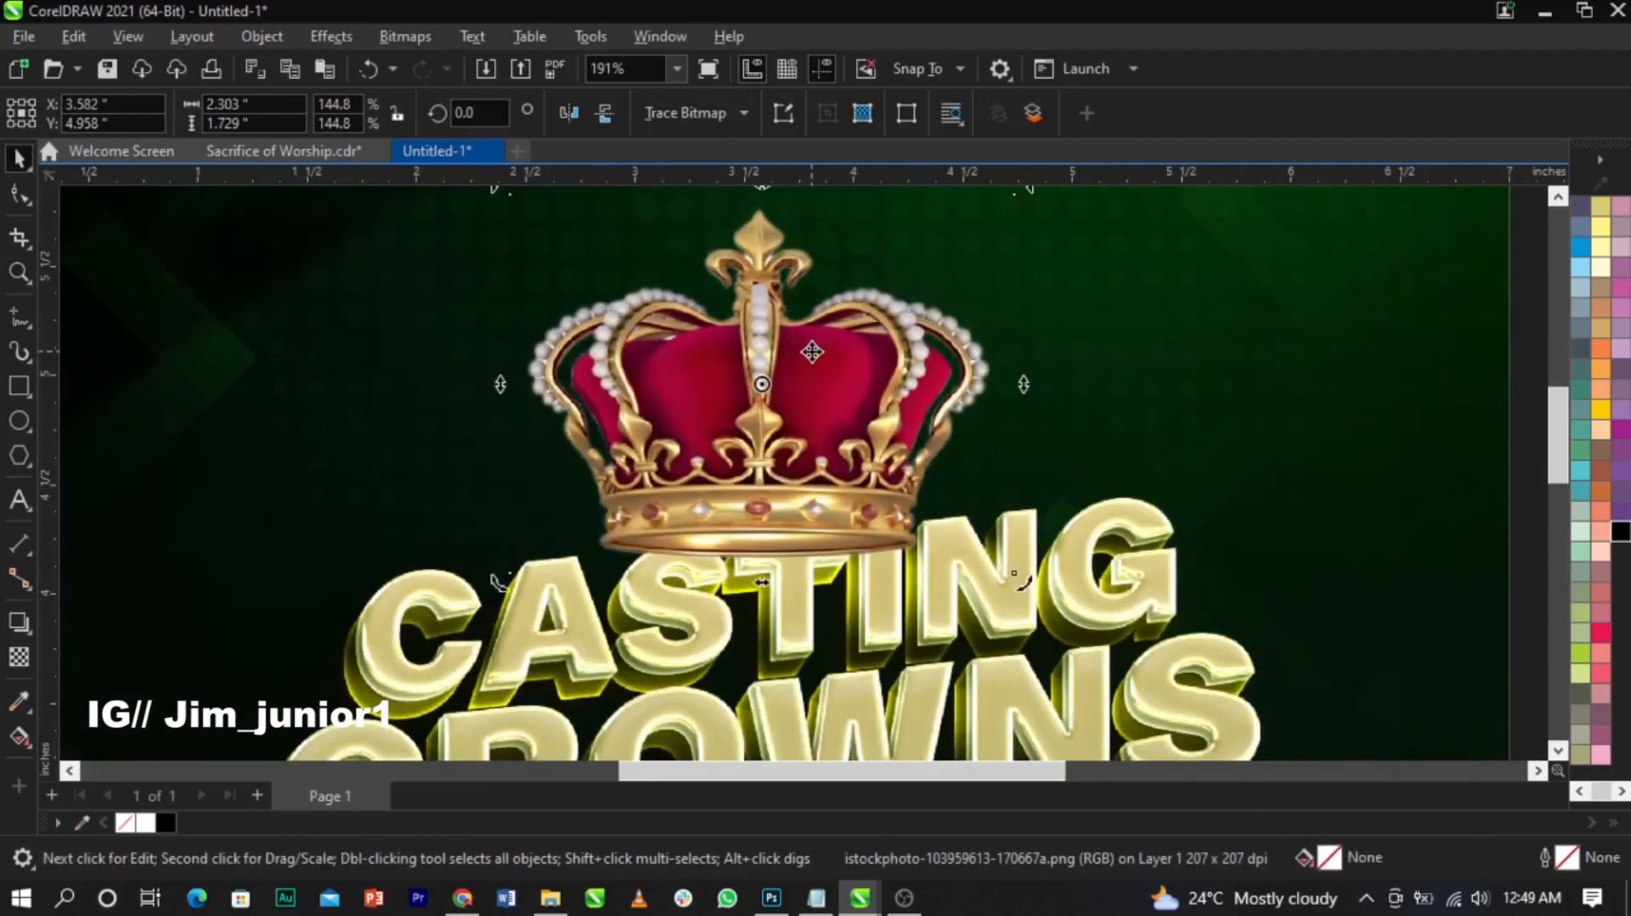
pyautogui.scroll(-3, 811, 351)
pyautogui.scroll(-1, 892, 348)
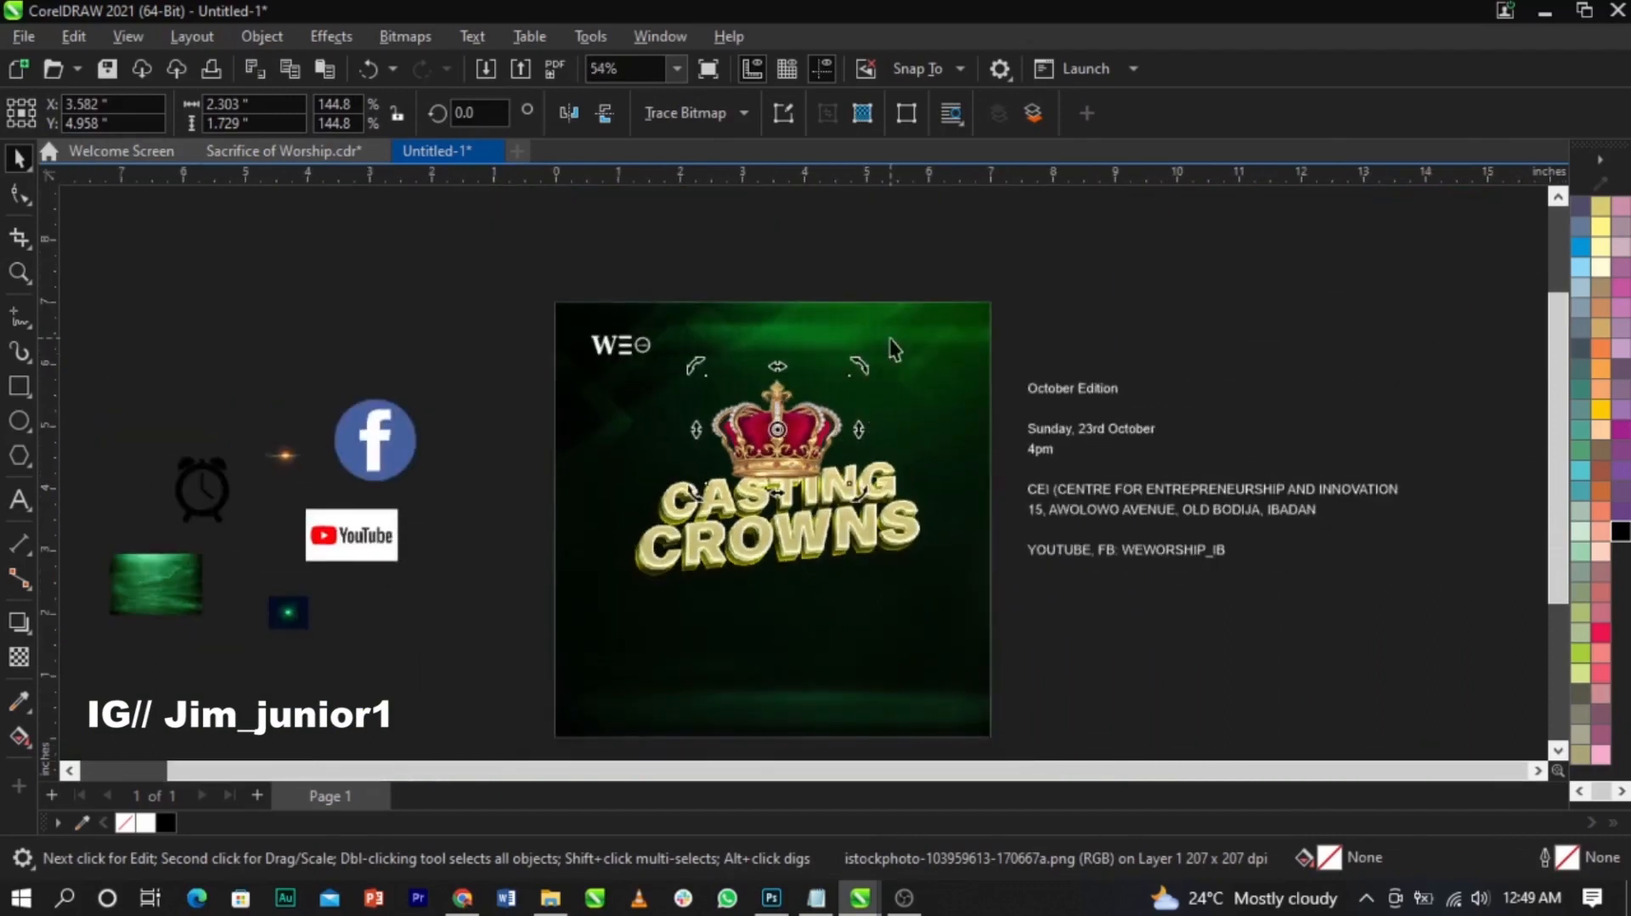
pyautogui.scroll(6, 778, 535)
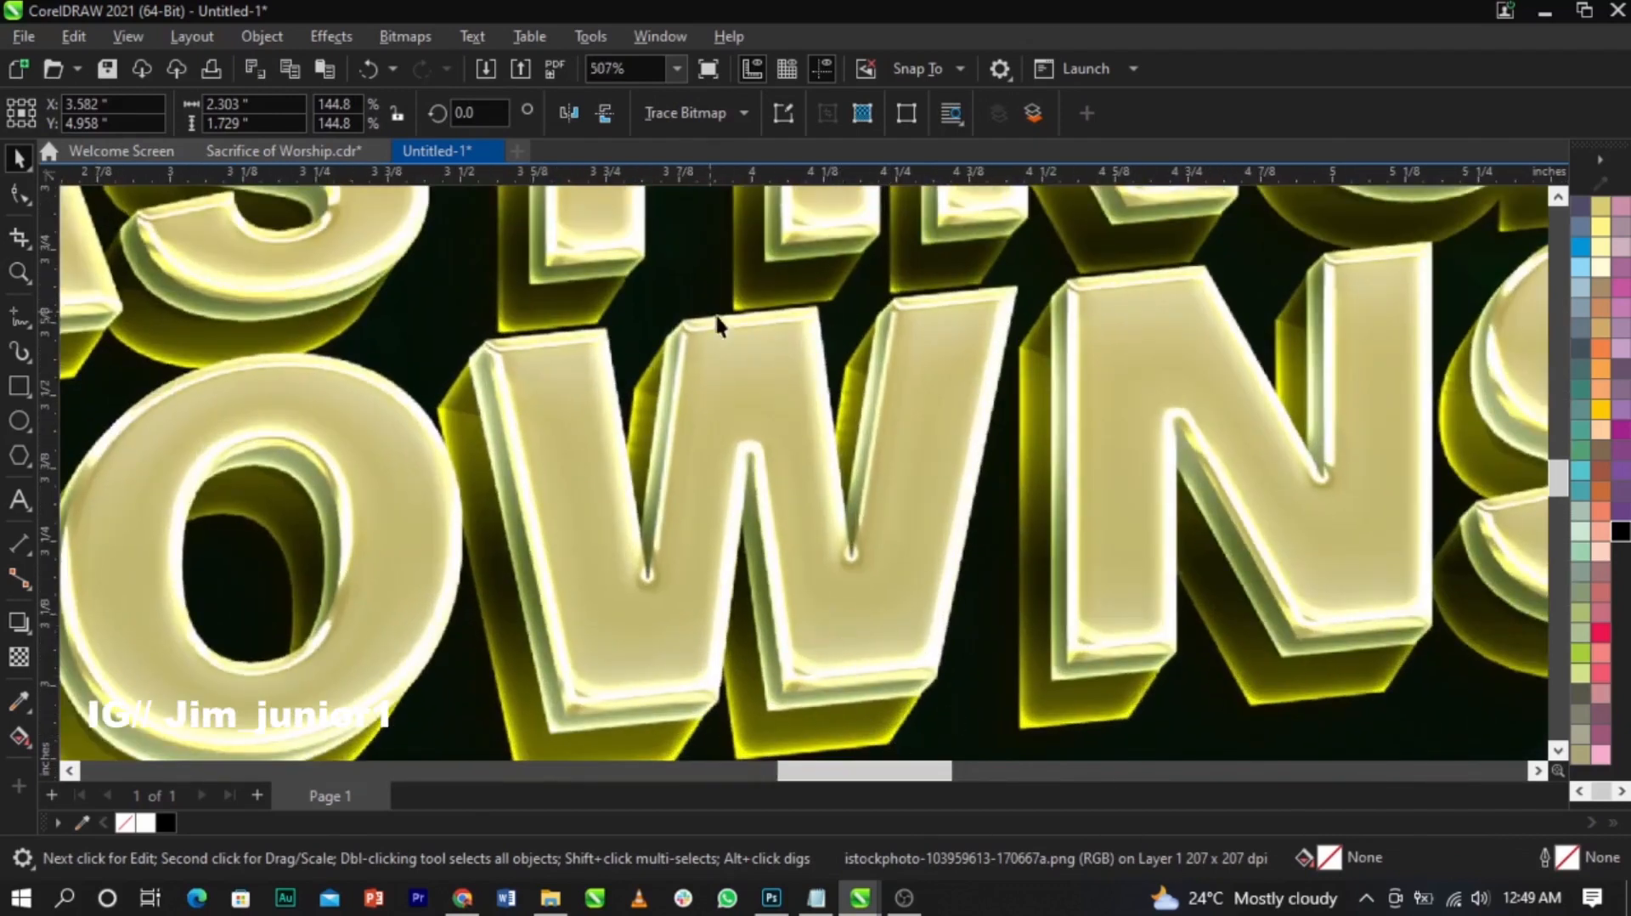
pyautogui.scroll(-4, 667, 427)
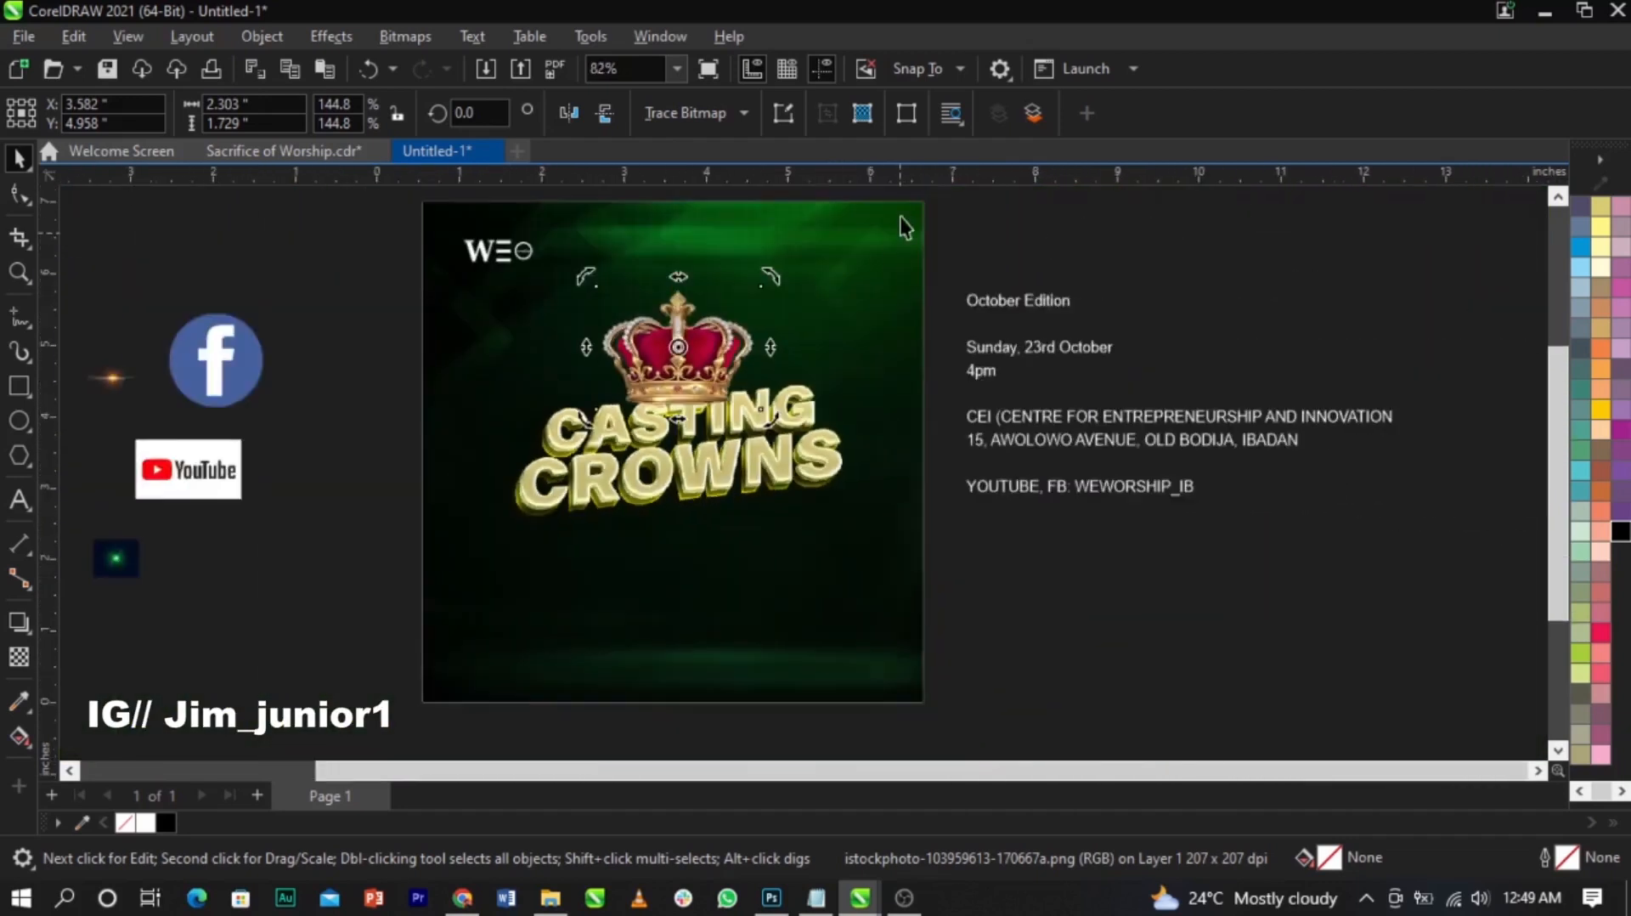
pyautogui.scroll(-5, 732, 317)
pyautogui.scroll(6, 647, 388)
pyautogui.scroll(3, 647, 388)
pyautogui.scroll(-3, 648, 388)
pyautogui.scroll(3, 732, 408)
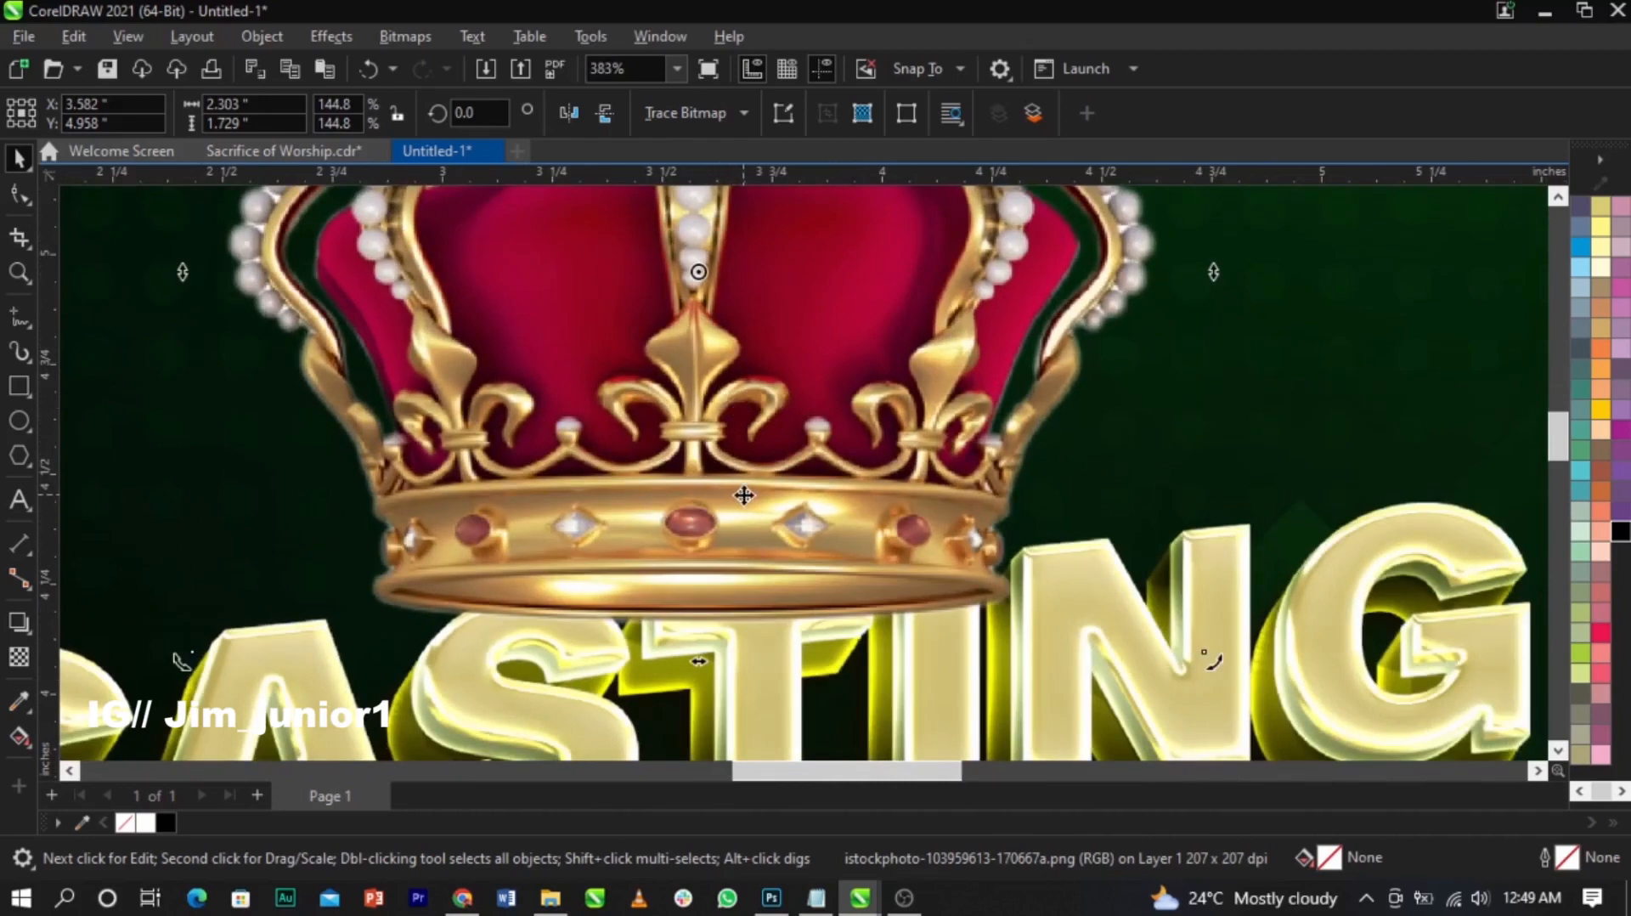
pyautogui.scroll(-3, 718, 449)
pyautogui.scroll(2, 739, 334)
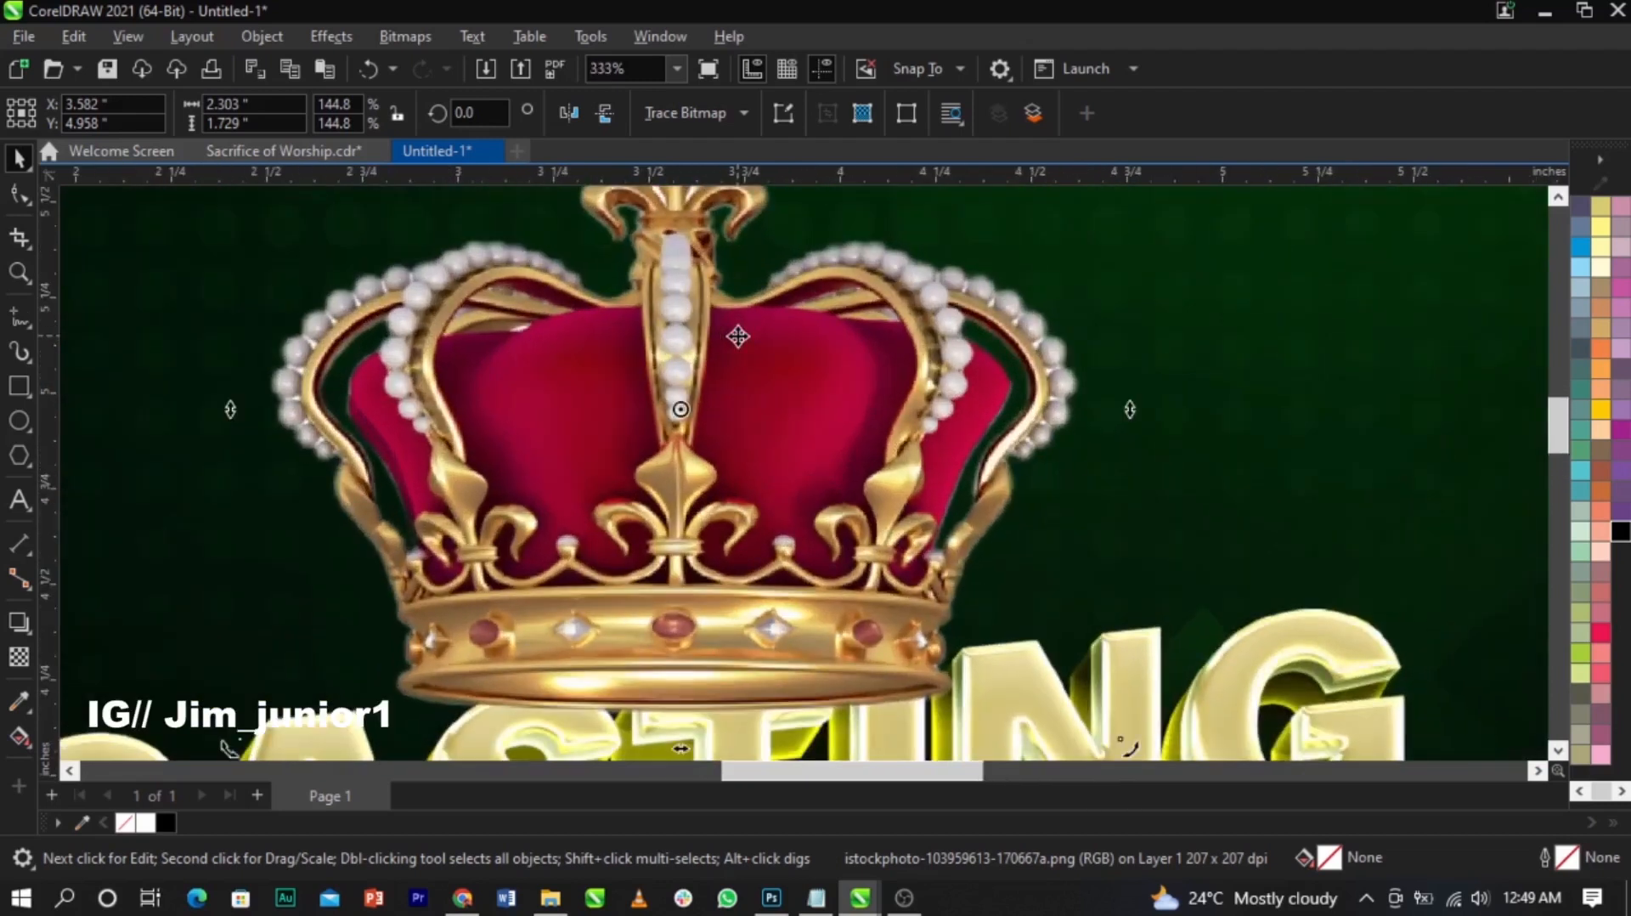
pyautogui.scroll(-2, 660, 388)
pyautogui.scroll(1, 659, 389)
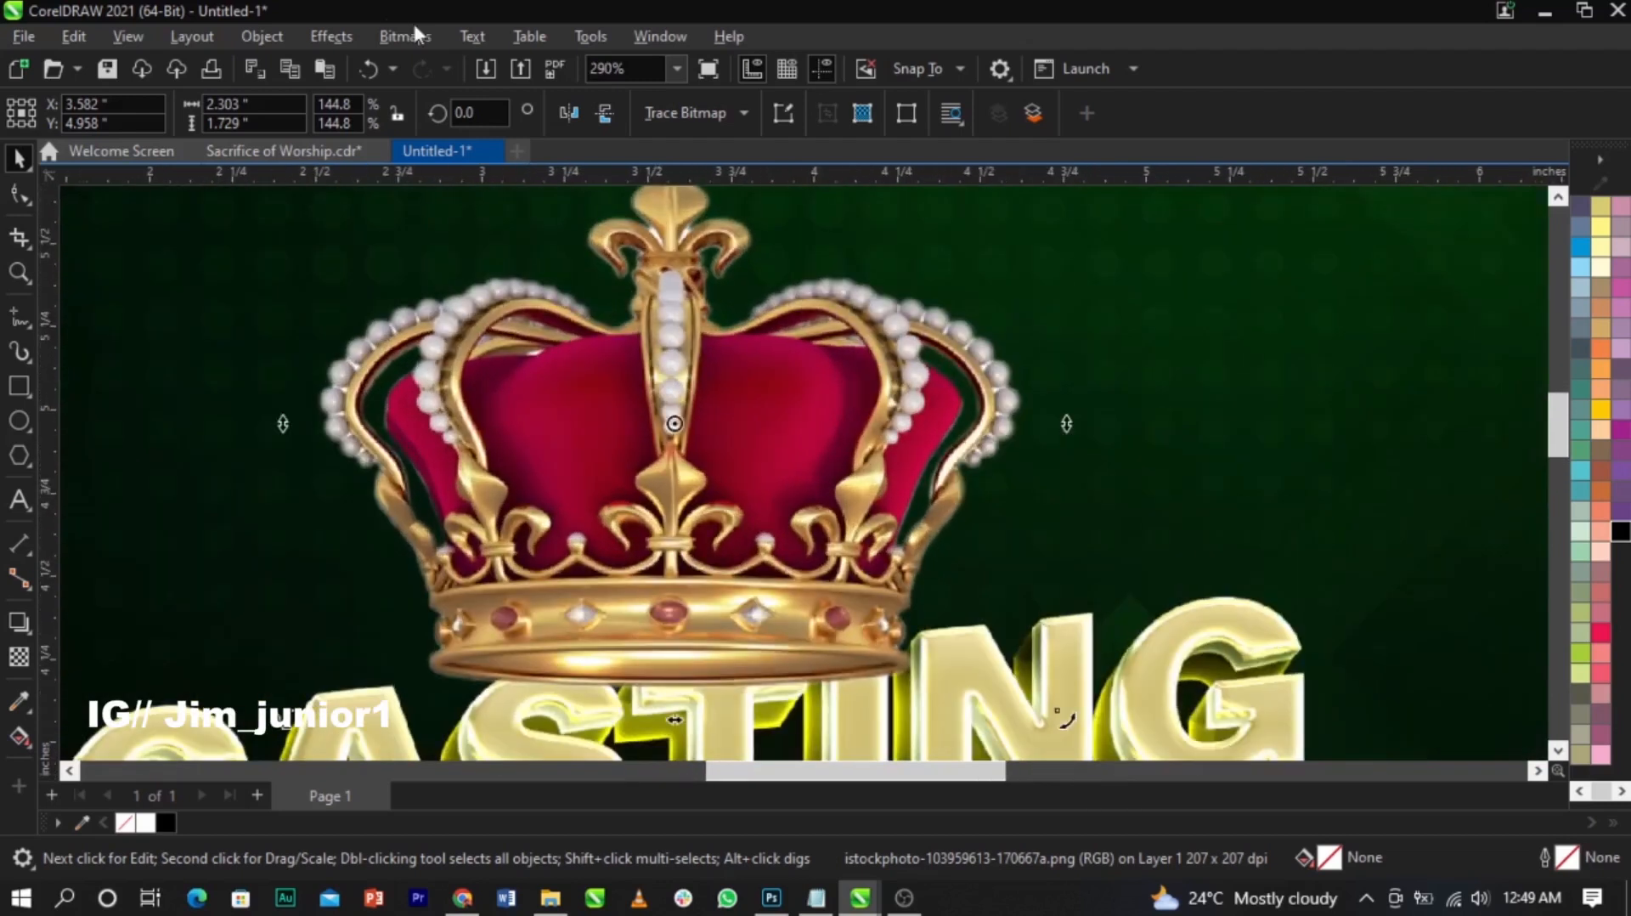
pyautogui.click(333, 38)
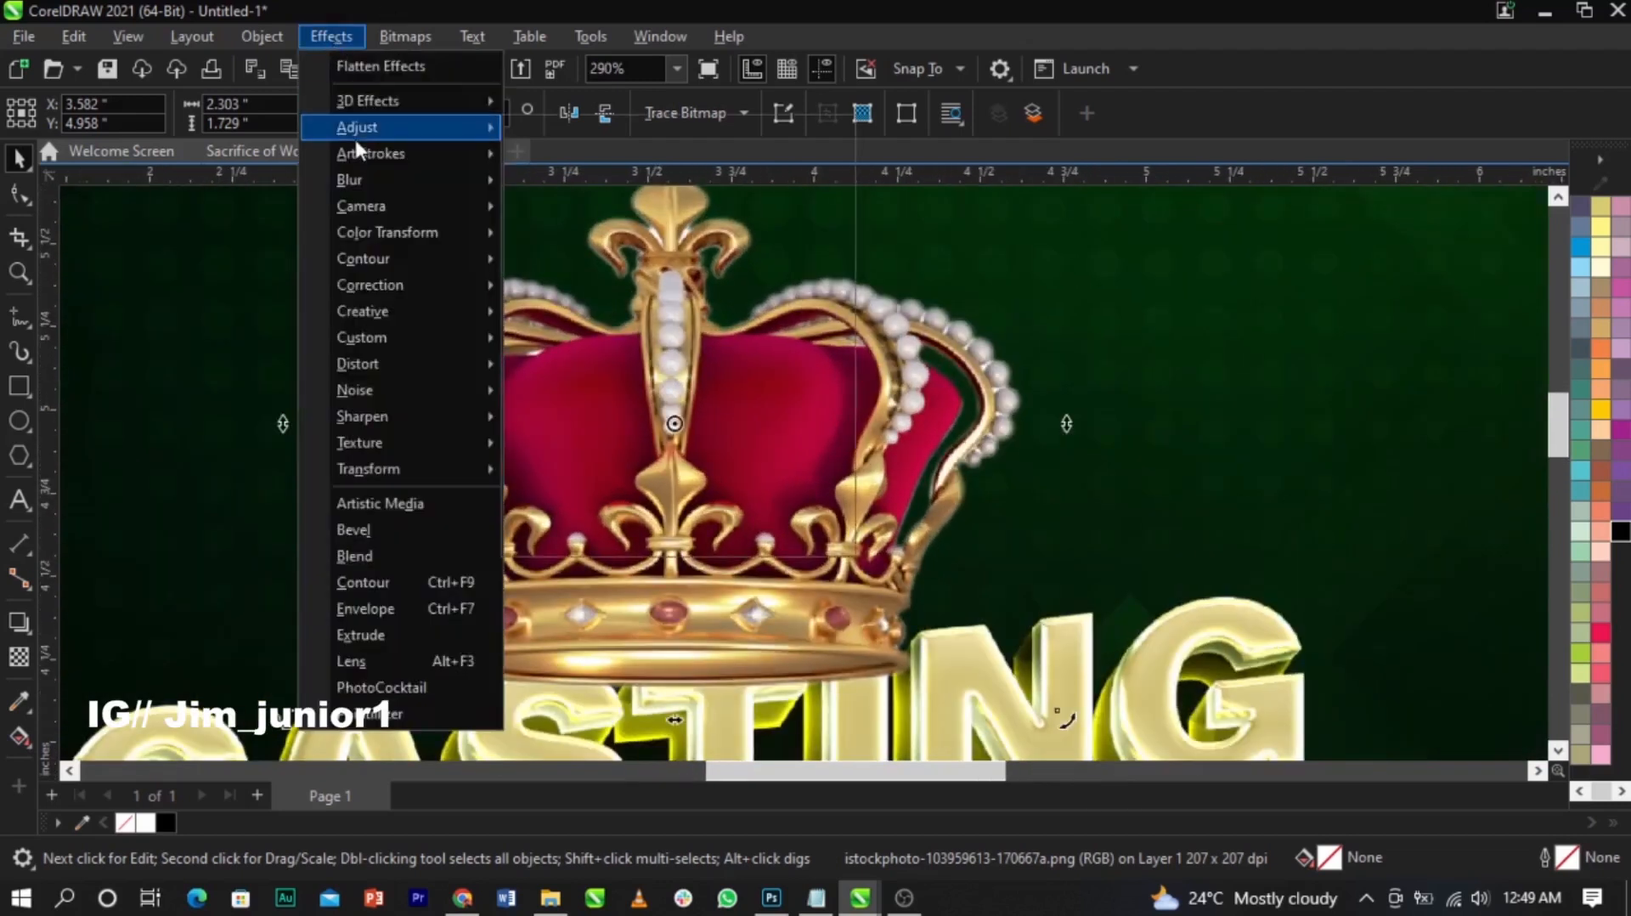
pyautogui.moveTo(355, 138)
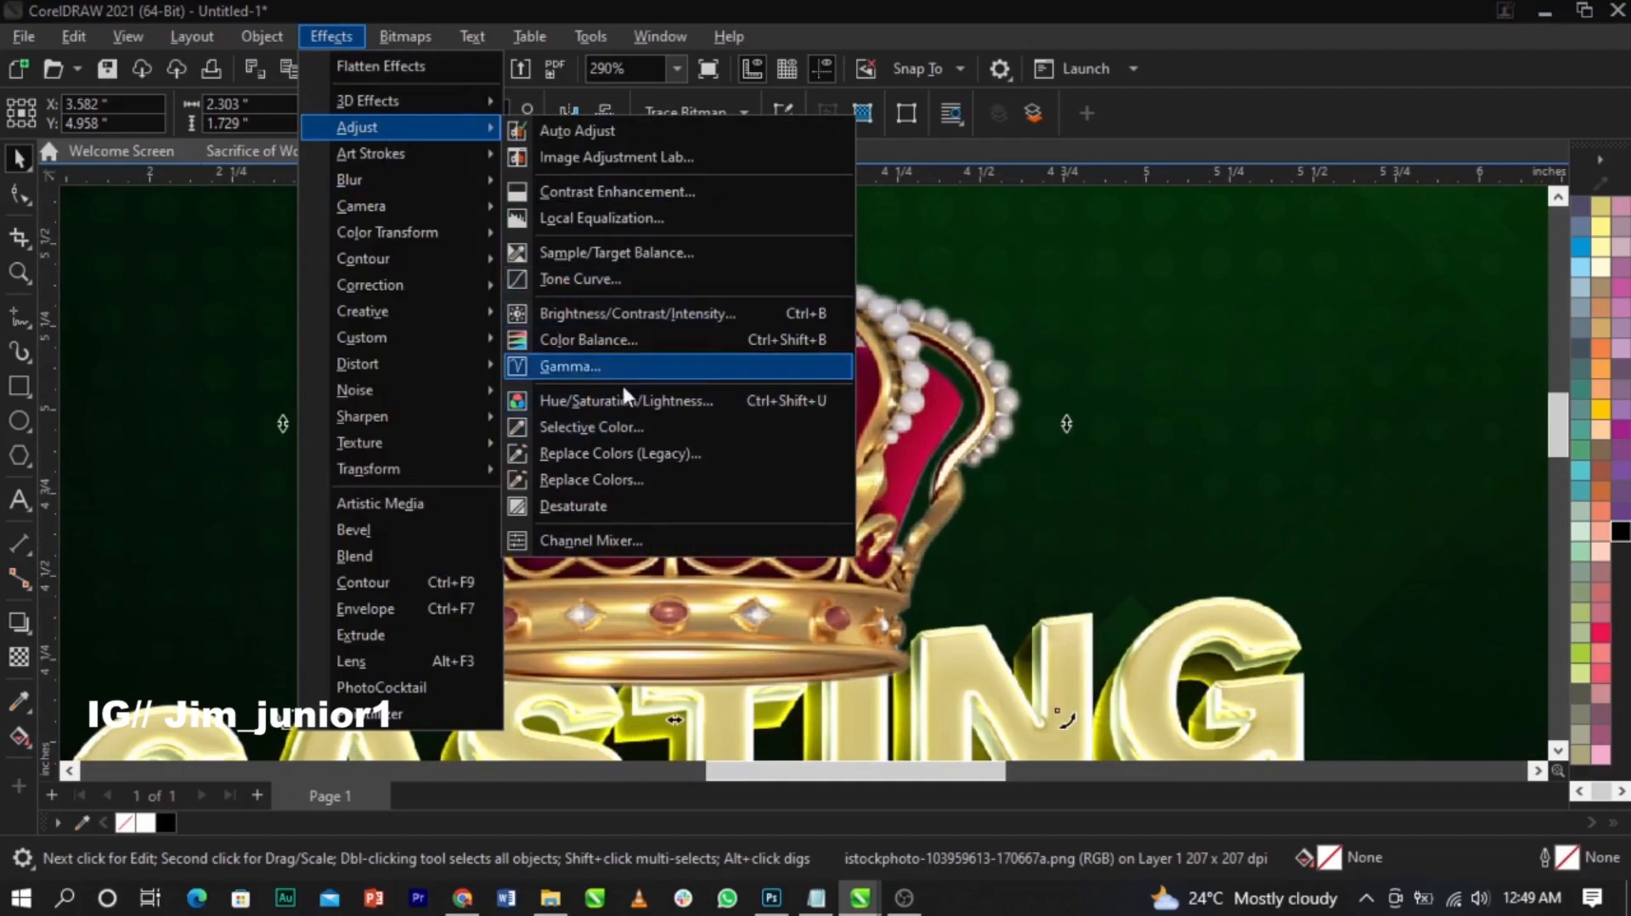
pyautogui.click(615, 340)
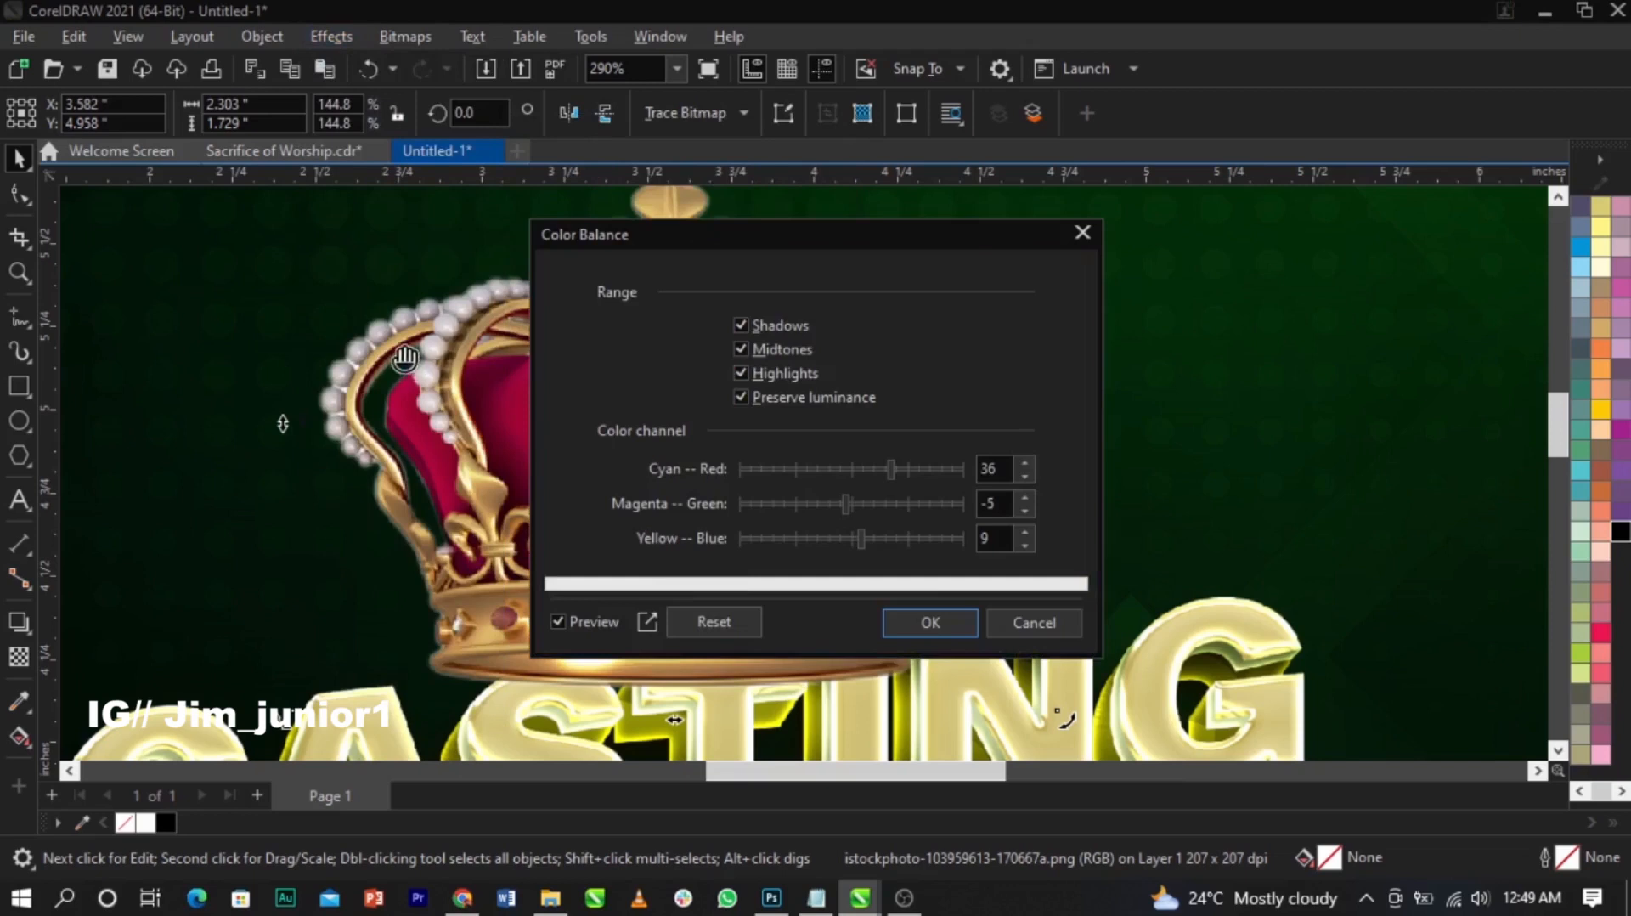
pyautogui.scroll(-8, 357, 359)
pyautogui.scroll(1, 349, 359)
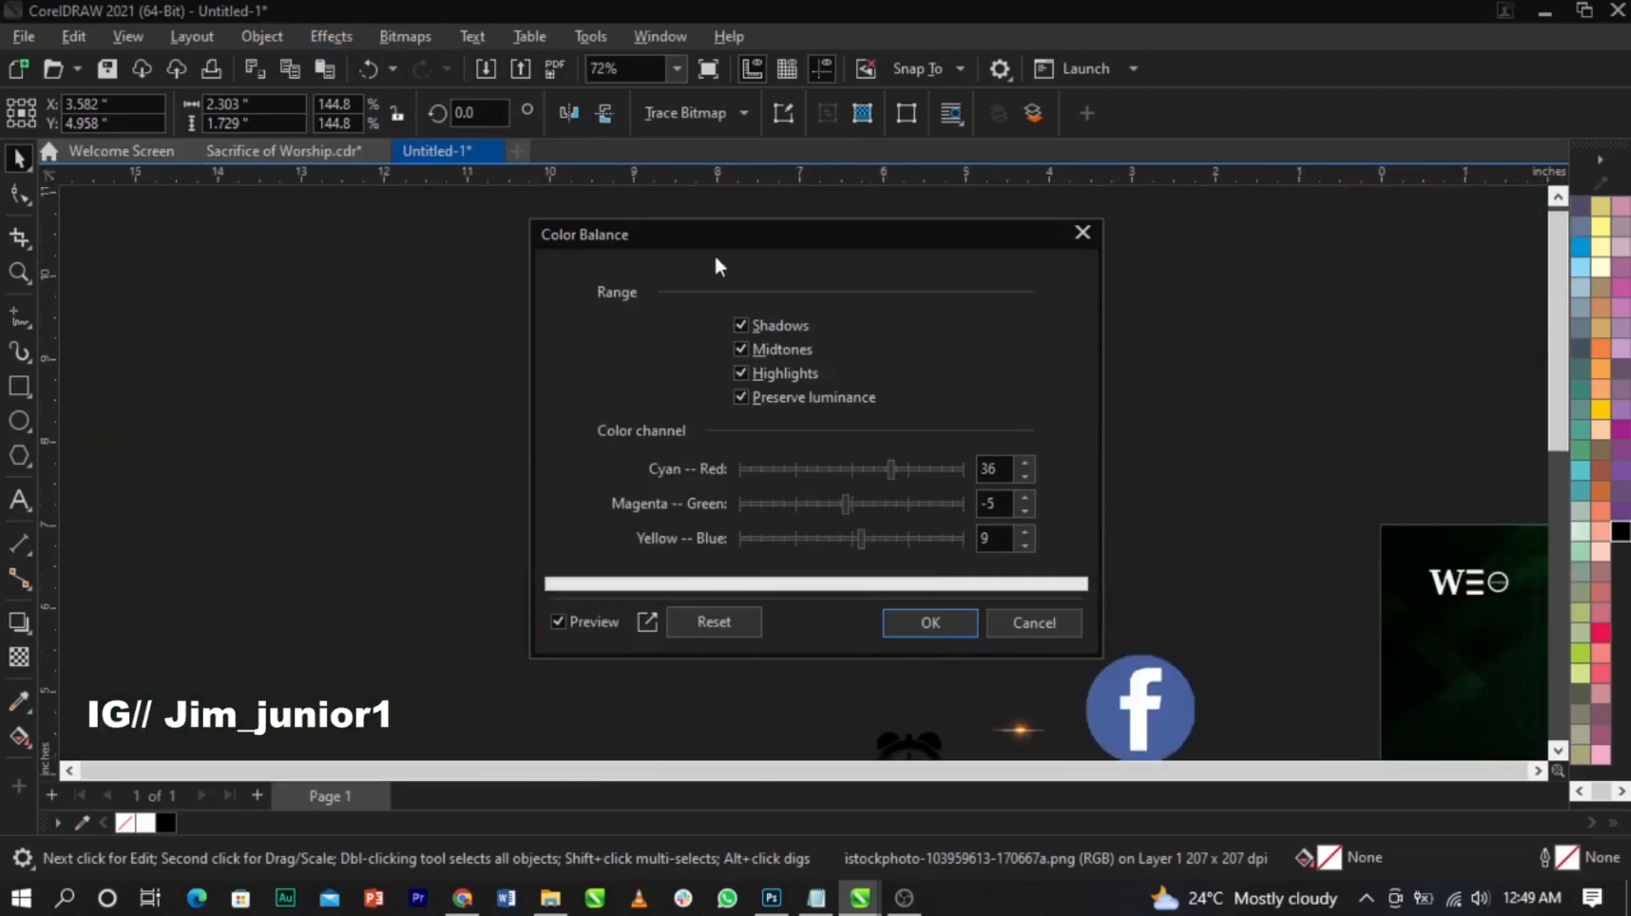
pyautogui.moveTo(716, 259); pyautogui.dragTo(513, 277)
pyautogui.scroll(-2, 1067, 331)
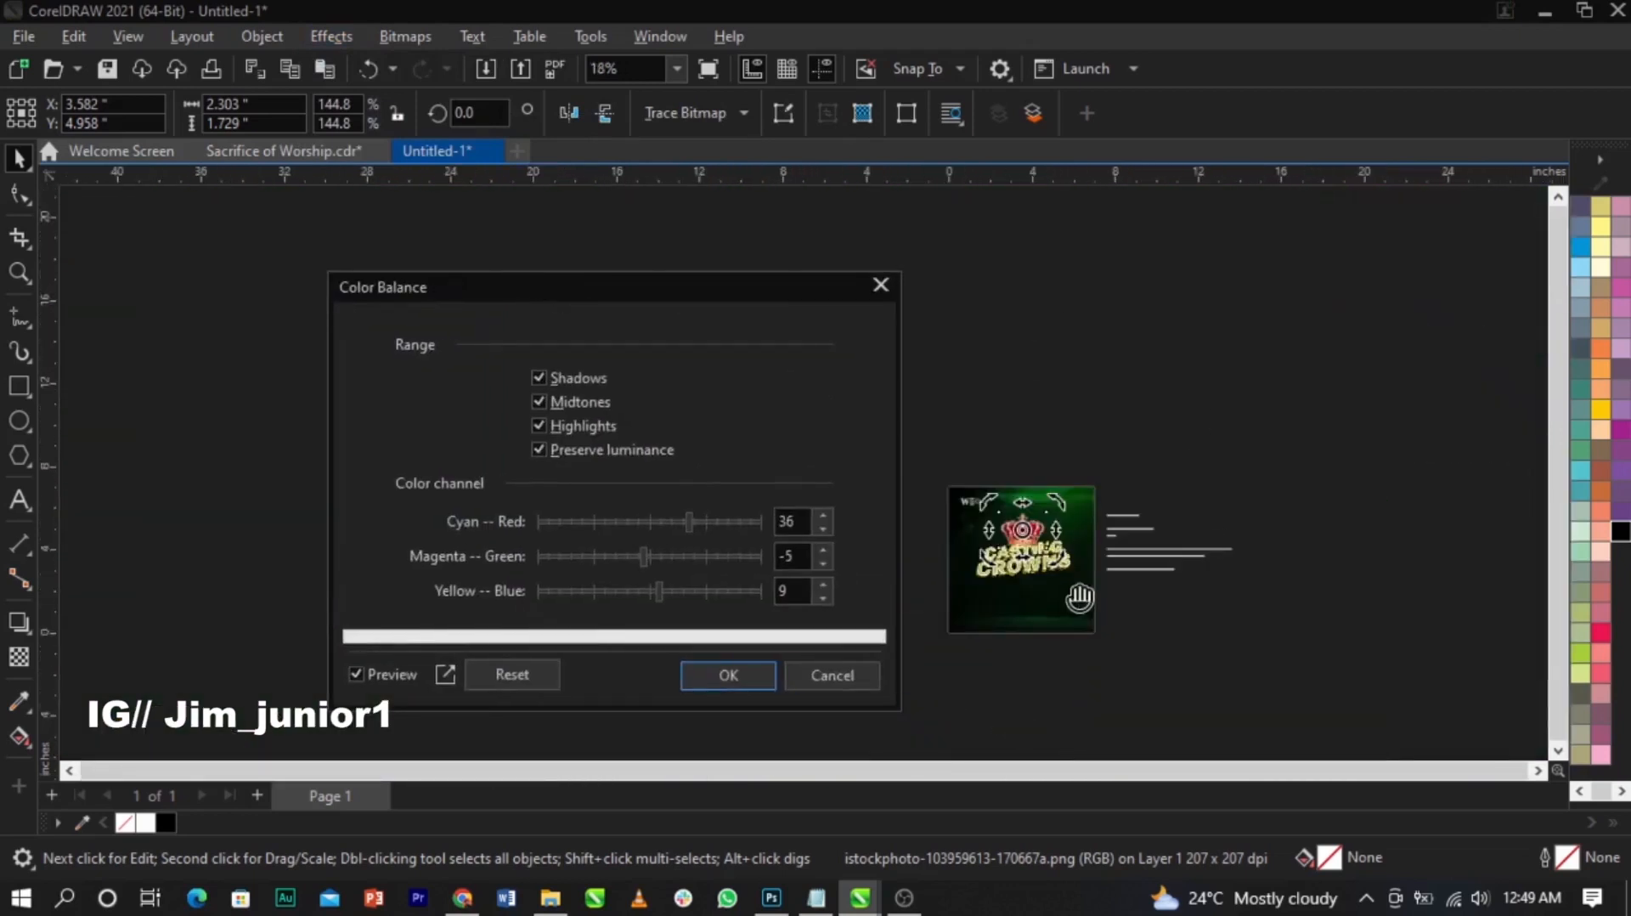
pyautogui.scroll(1, 1070, 567)
pyautogui.scroll(-3, 991, 499)
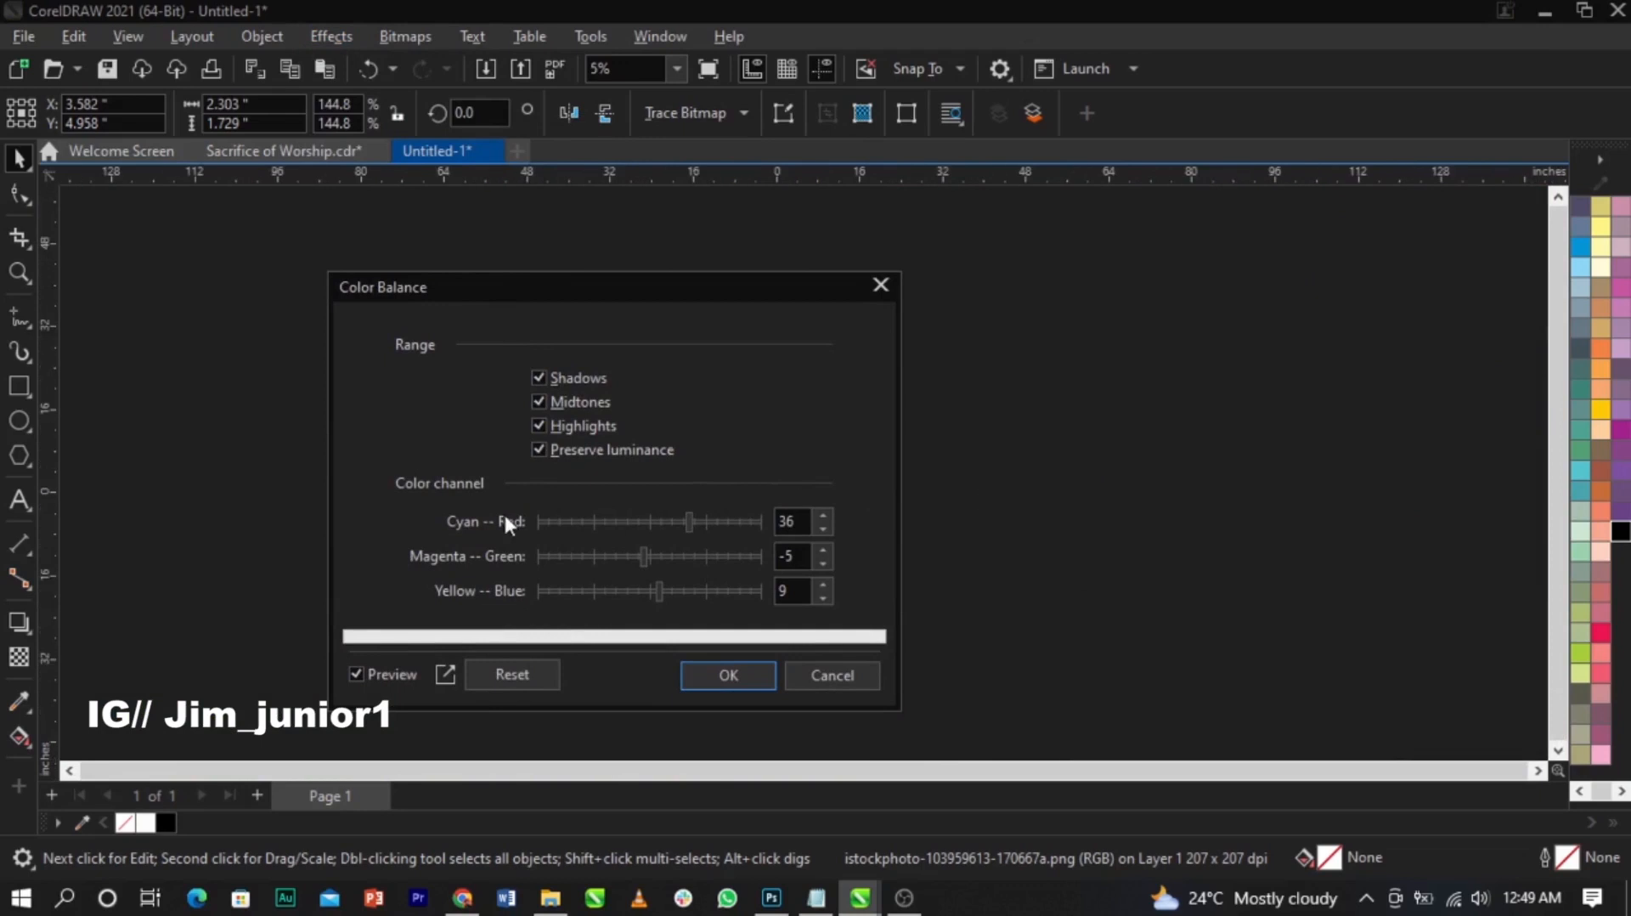
pyautogui.scroll(3, 193, 506)
pyautogui.scroll(2, 193, 506)
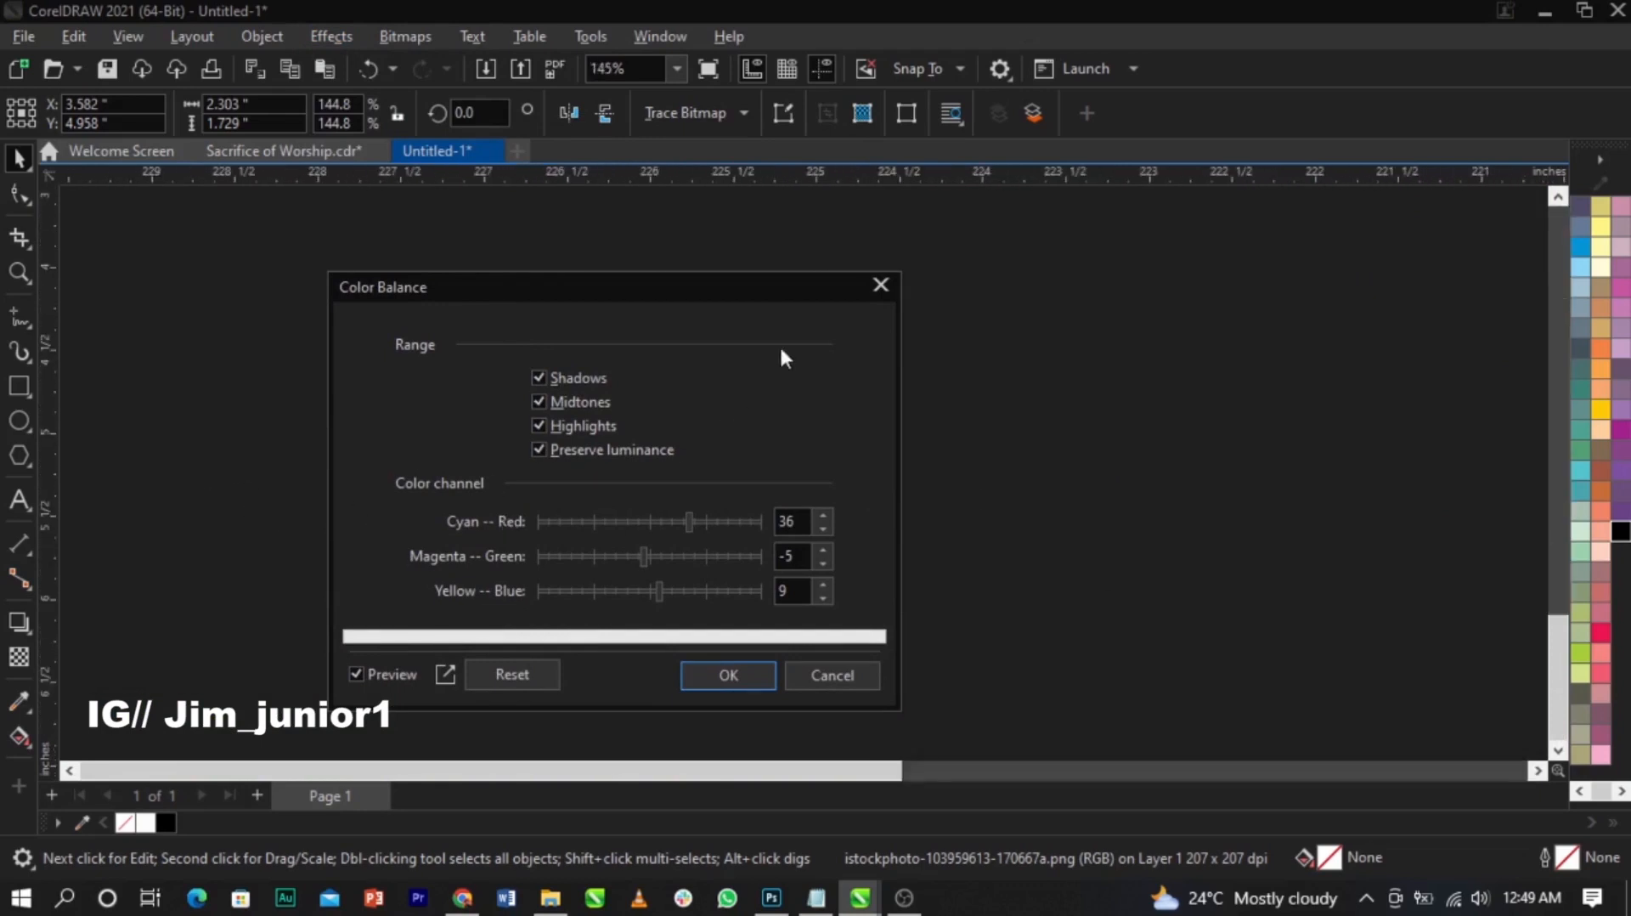
pyautogui.click(877, 286)
pyautogui.press('F4')
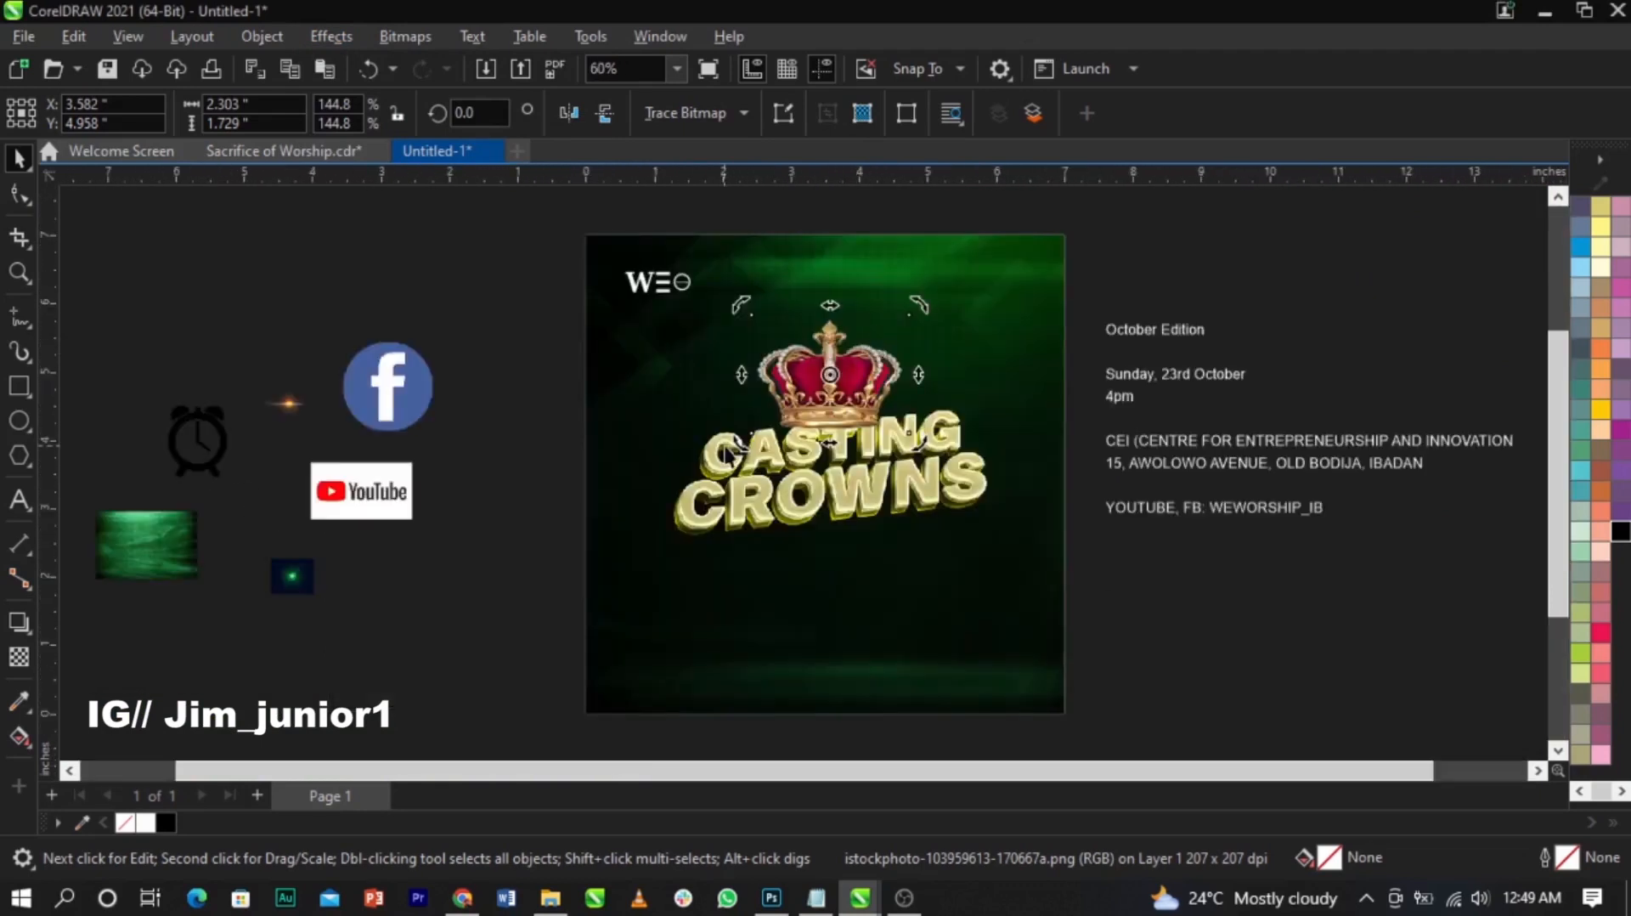
pyautogui.scroll(-2, 725, 445)
pyautogui.scroll(3, 626, 401)
pyautogui.click(583, 401)
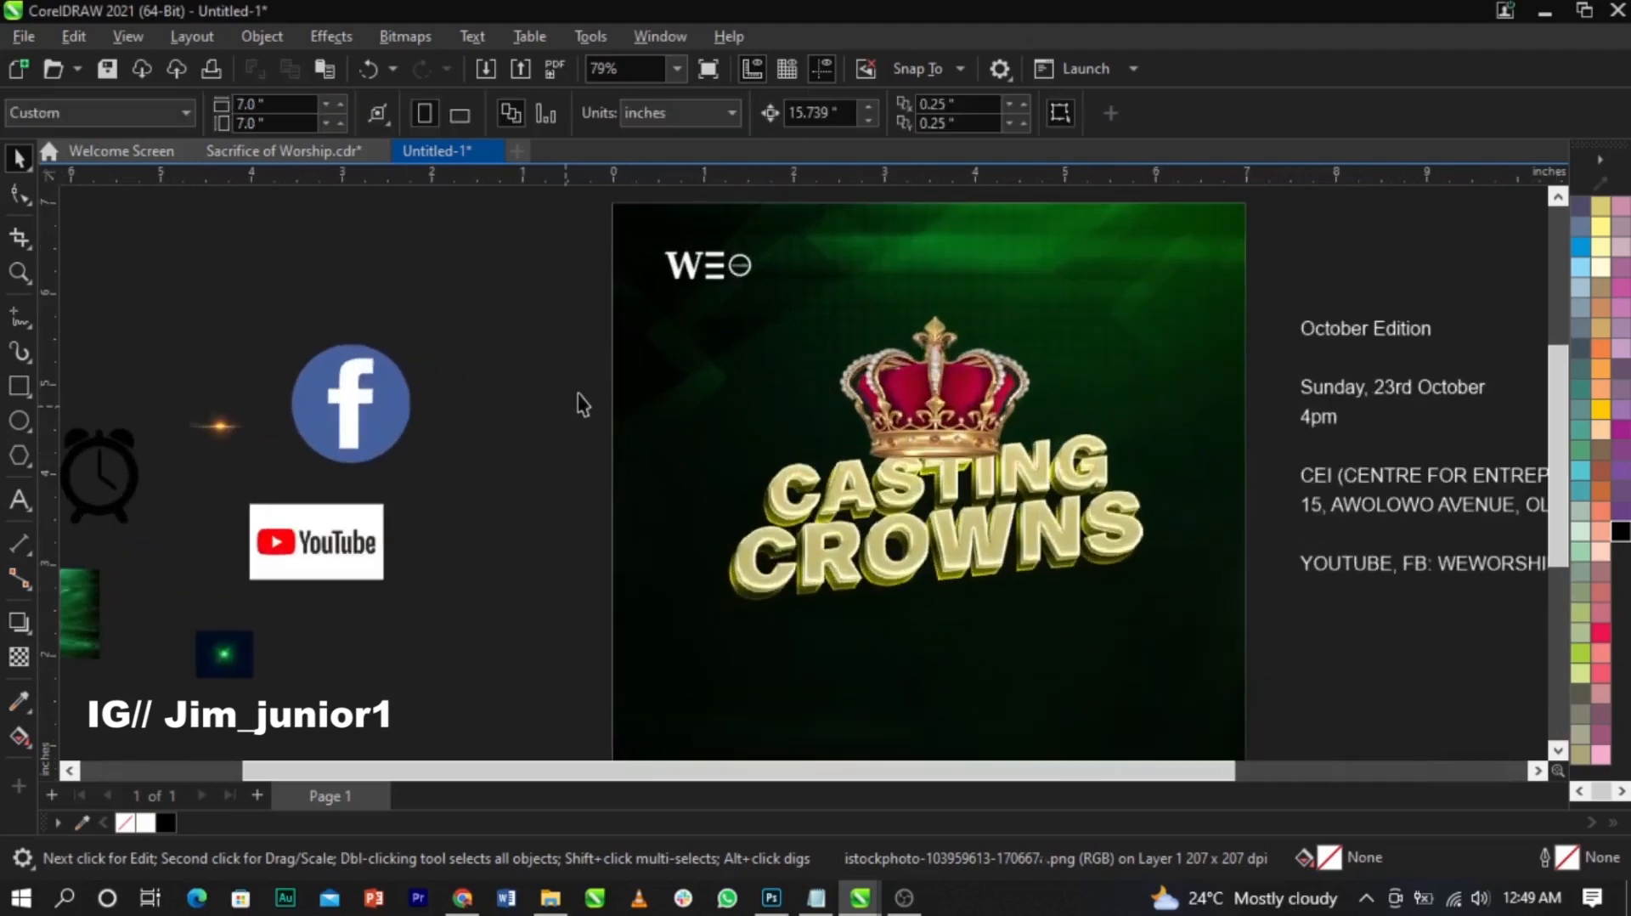
pyautogui.click(319, 45)
pyautogui.moveTo(371, 129)
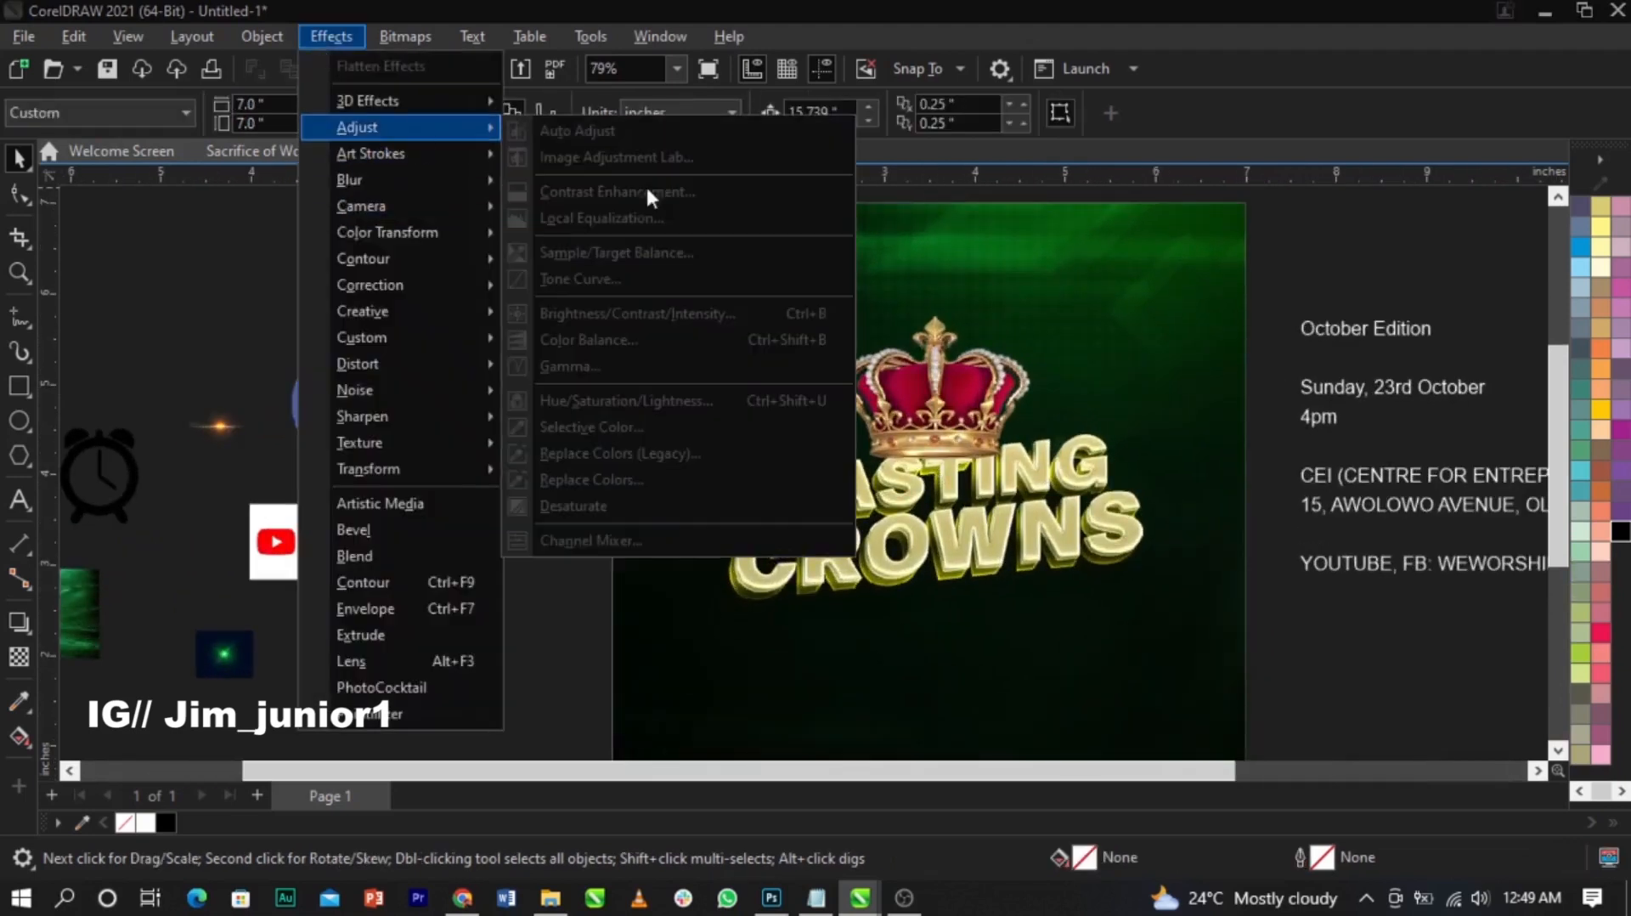
# Step: Open the Color Balance adjustment for the crown image and place its dialog clear of the crown
pyautogui.click(961, 407)
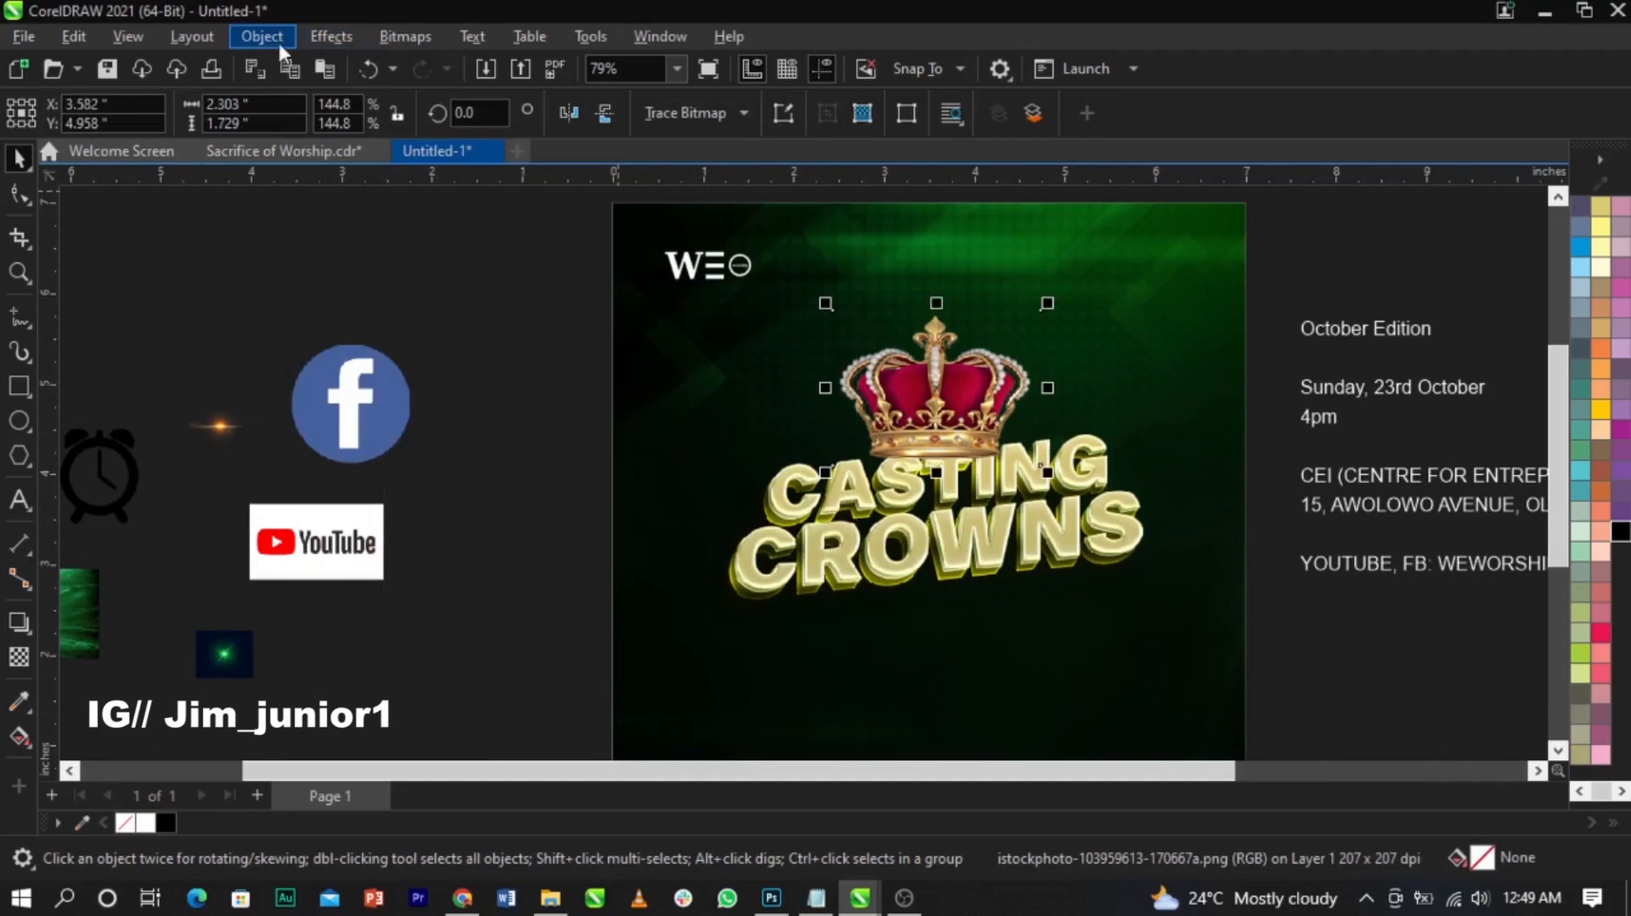
pyautogui.click(348, 39)
pyautogui.moveTo(389, 129)
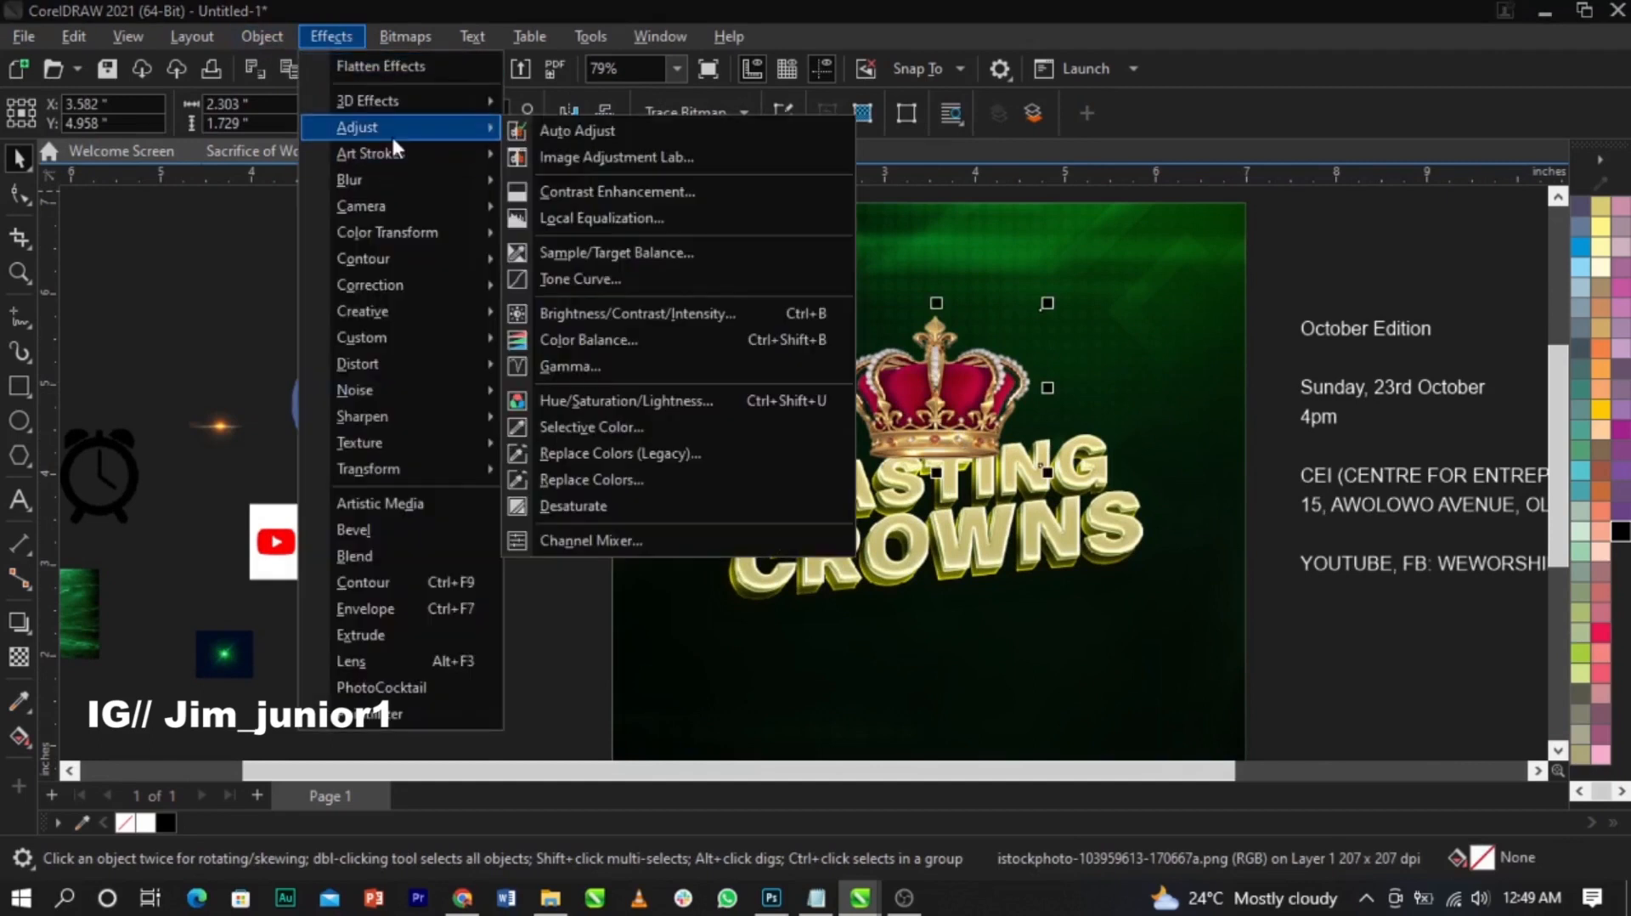
pyautogui.click(705, 341)
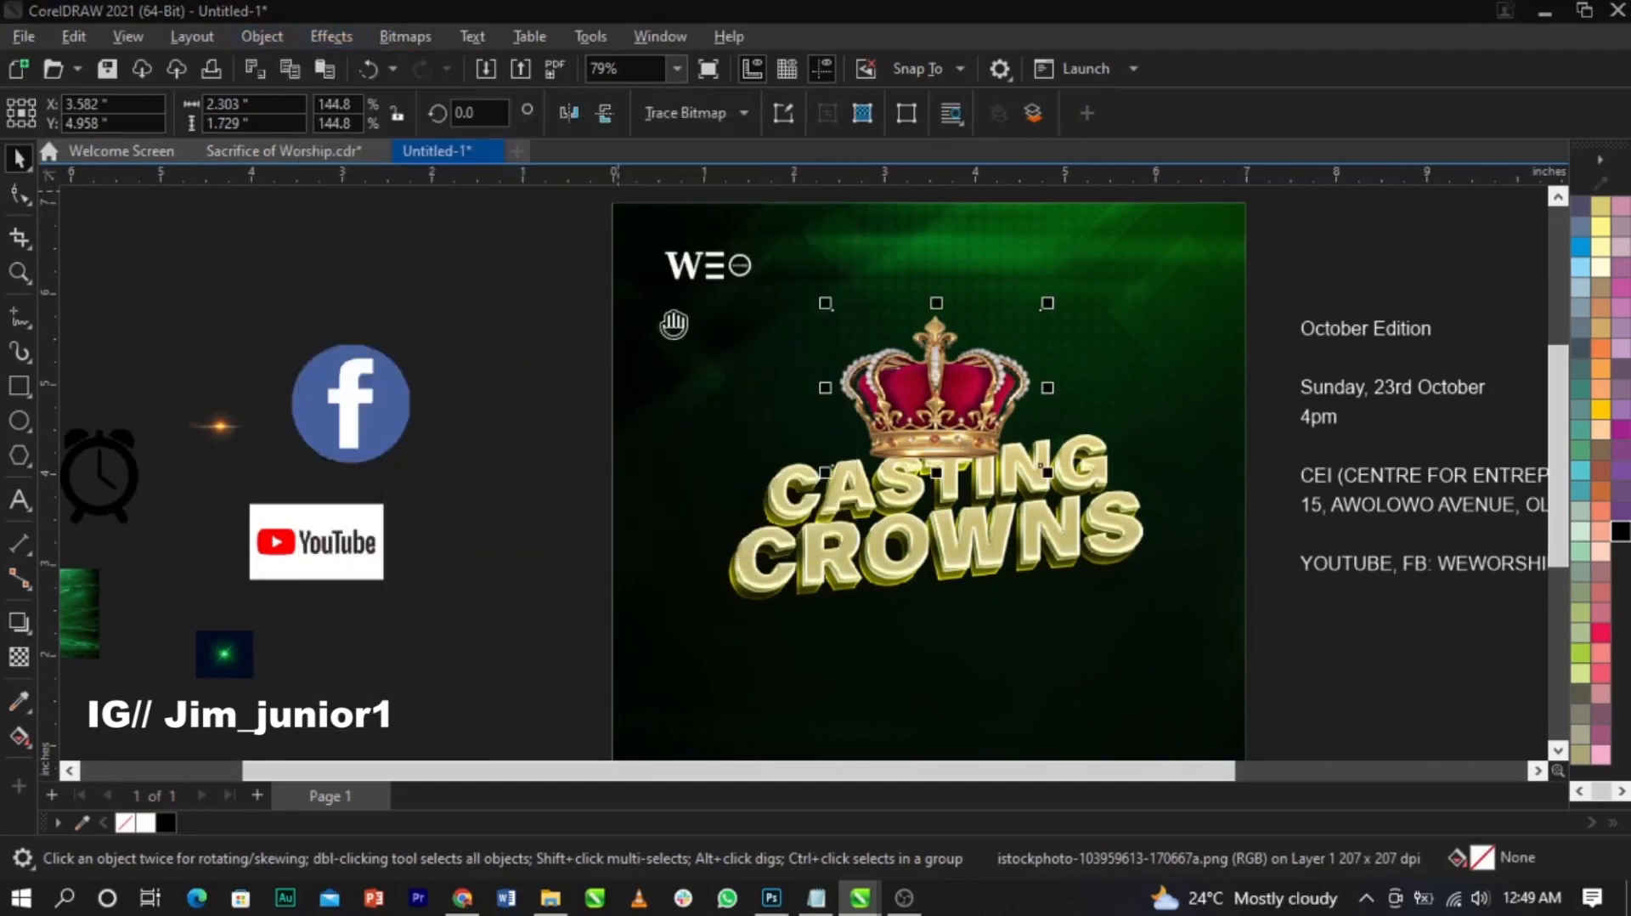
pyautogui.moveTo(832, 230); pyautogui.dragTo(430, 204)
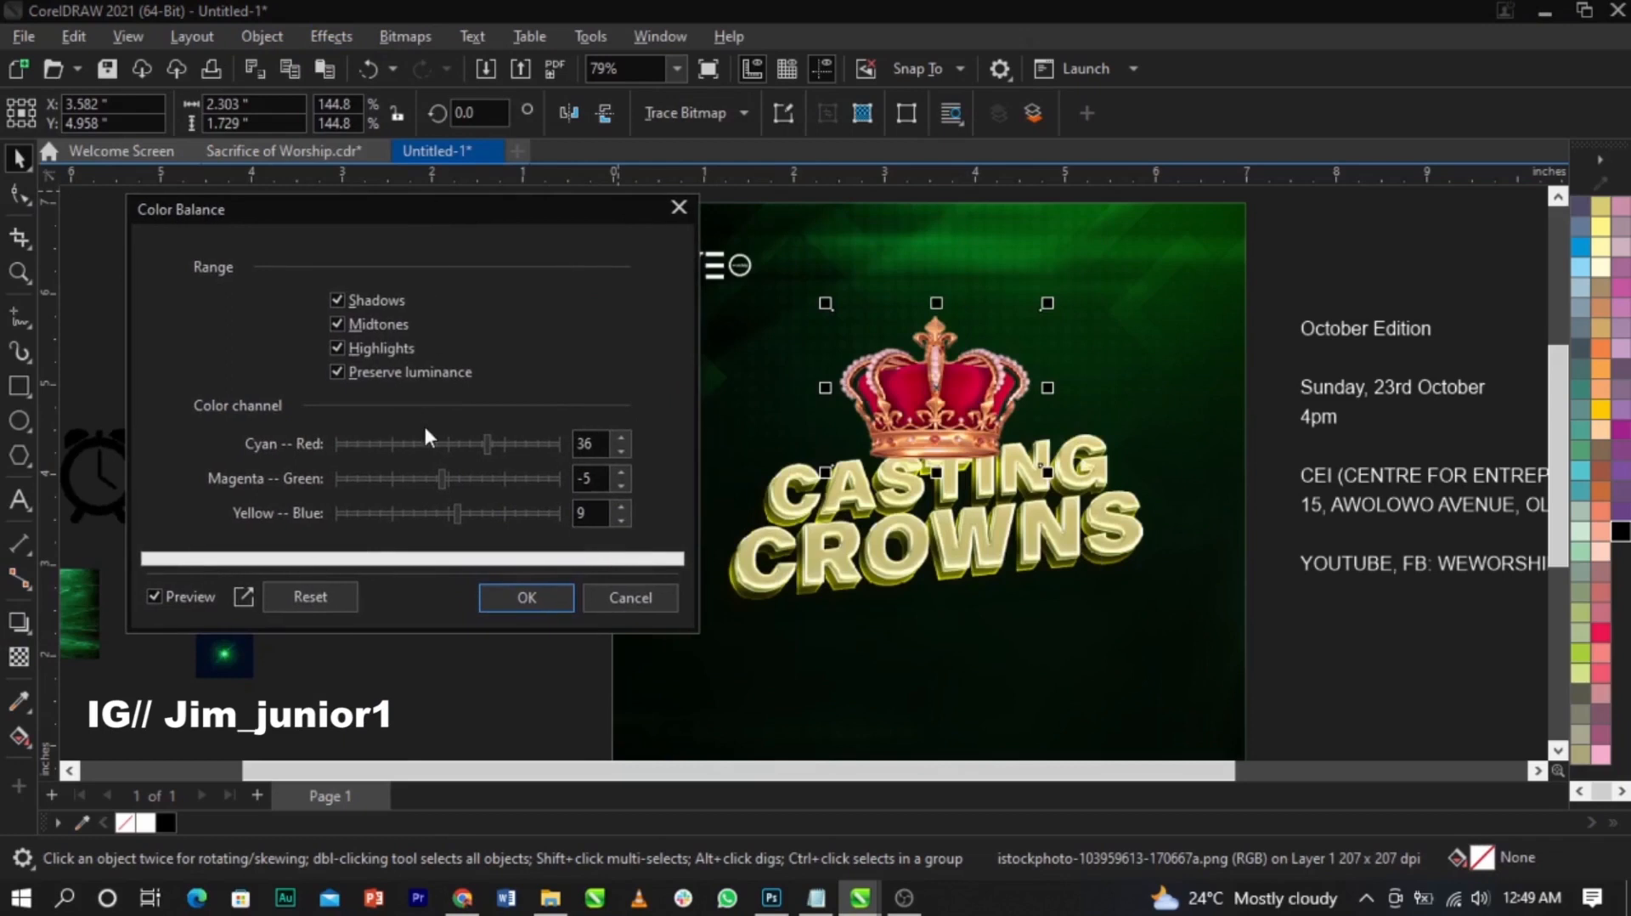
# Step: Adjust the crown's Color Balance by shifting the Magenta–Green channel strongly toward green for a golden look, and apply it
pyautogui.click(490, 477)
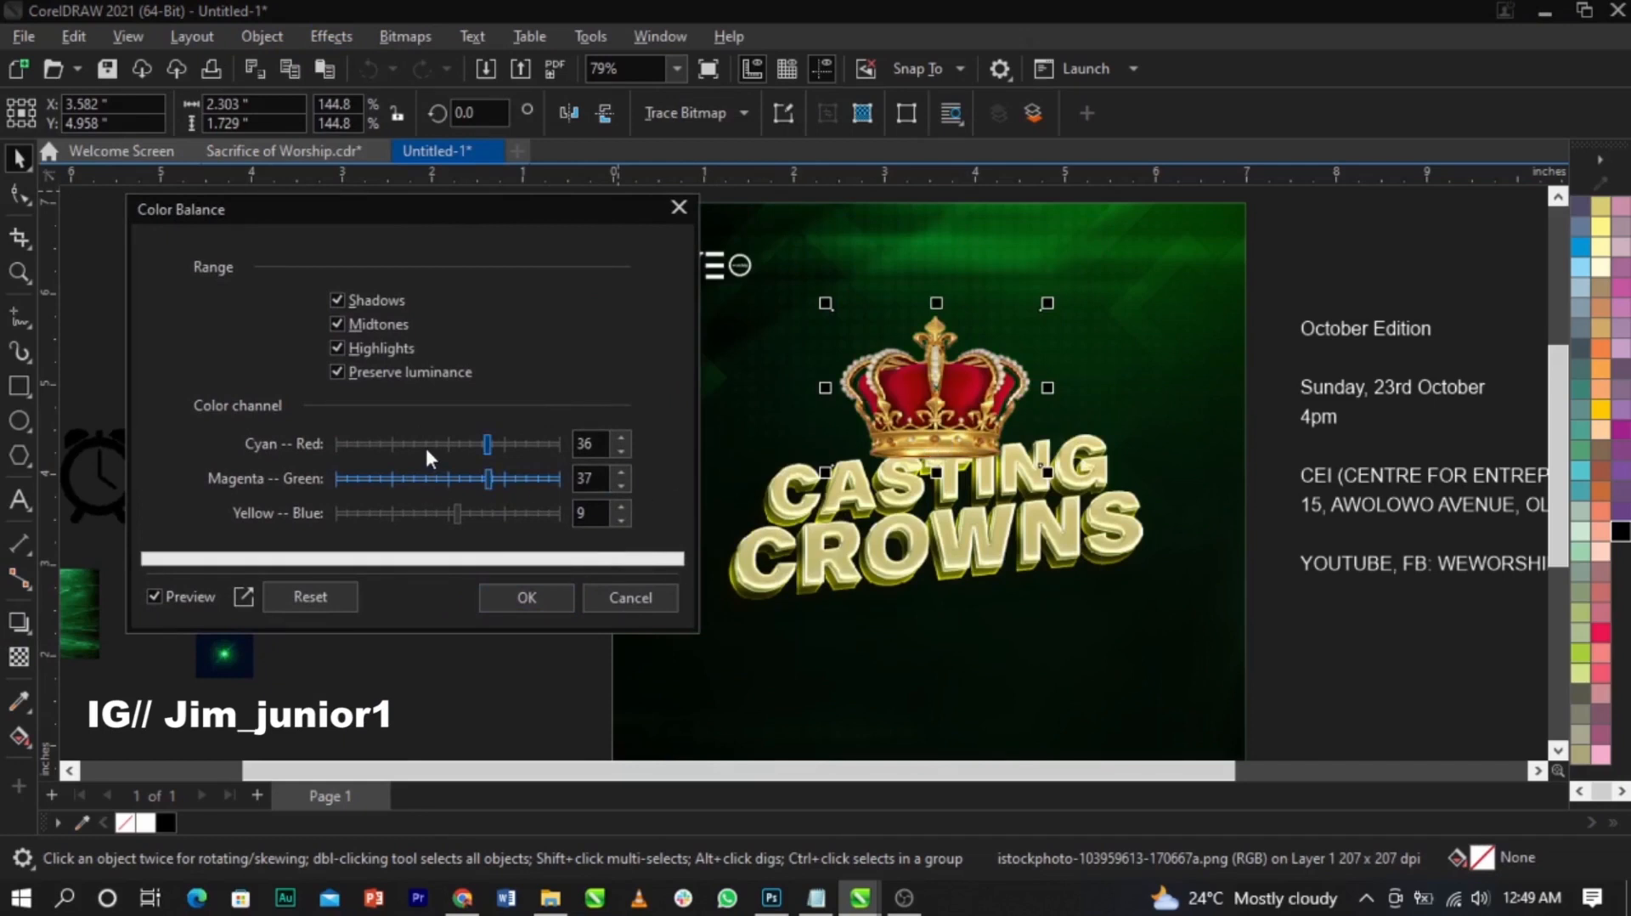
pyautogui.click(507, 477)
pyautogui.click(528, 478)
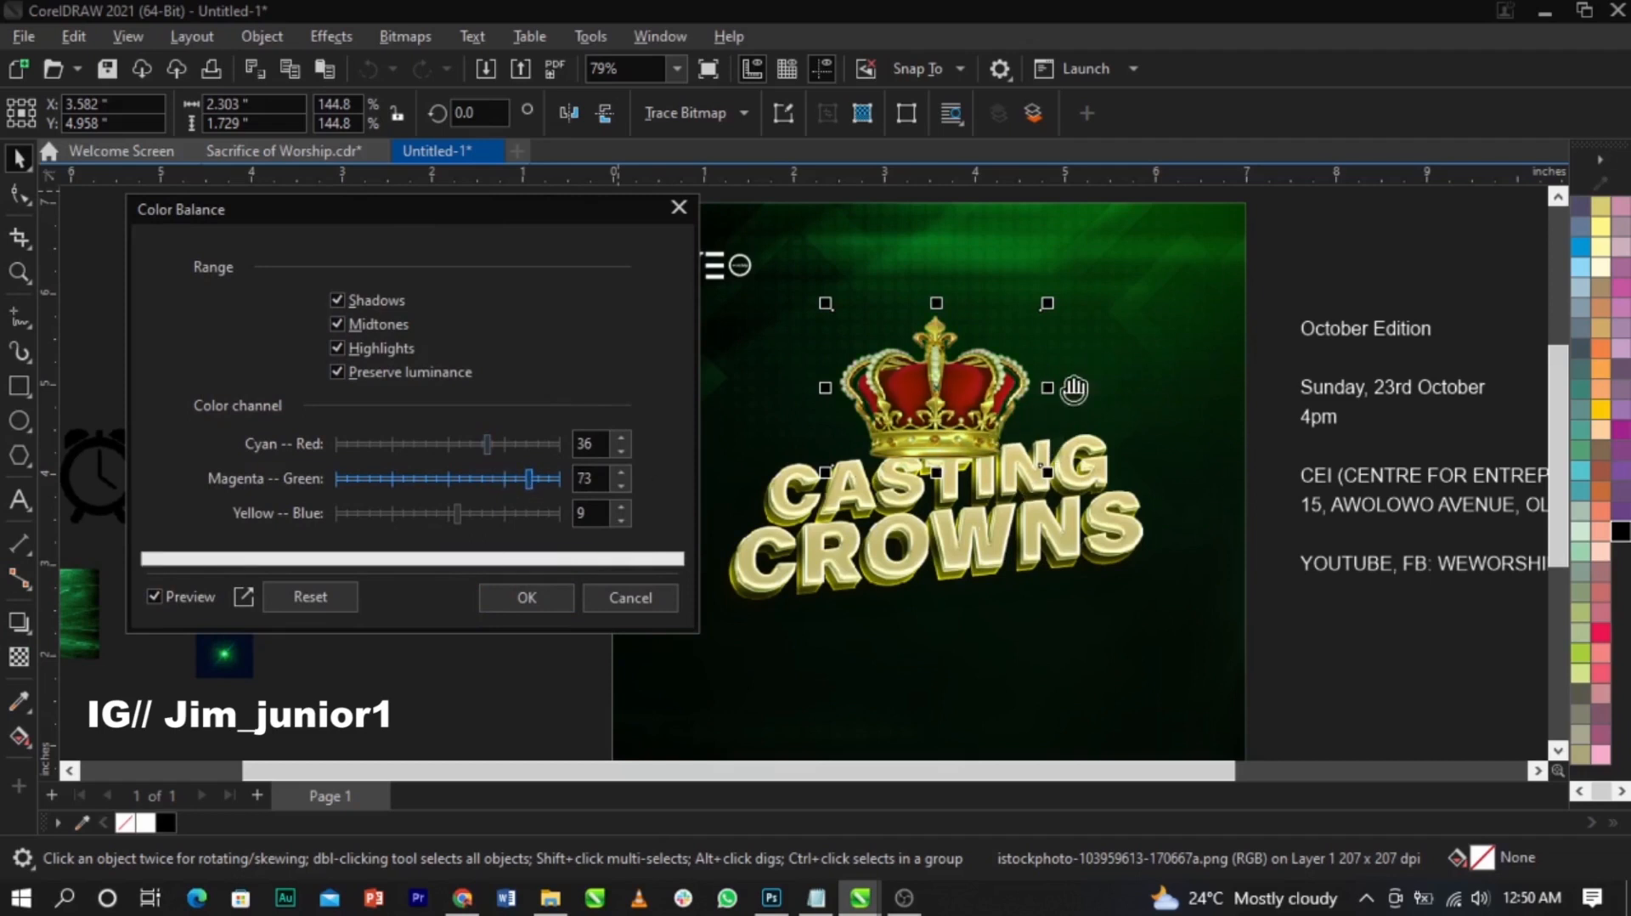
pyautogui.scroll(3, 946, 485)
pyautogui.scroll(-3, 948, 486)
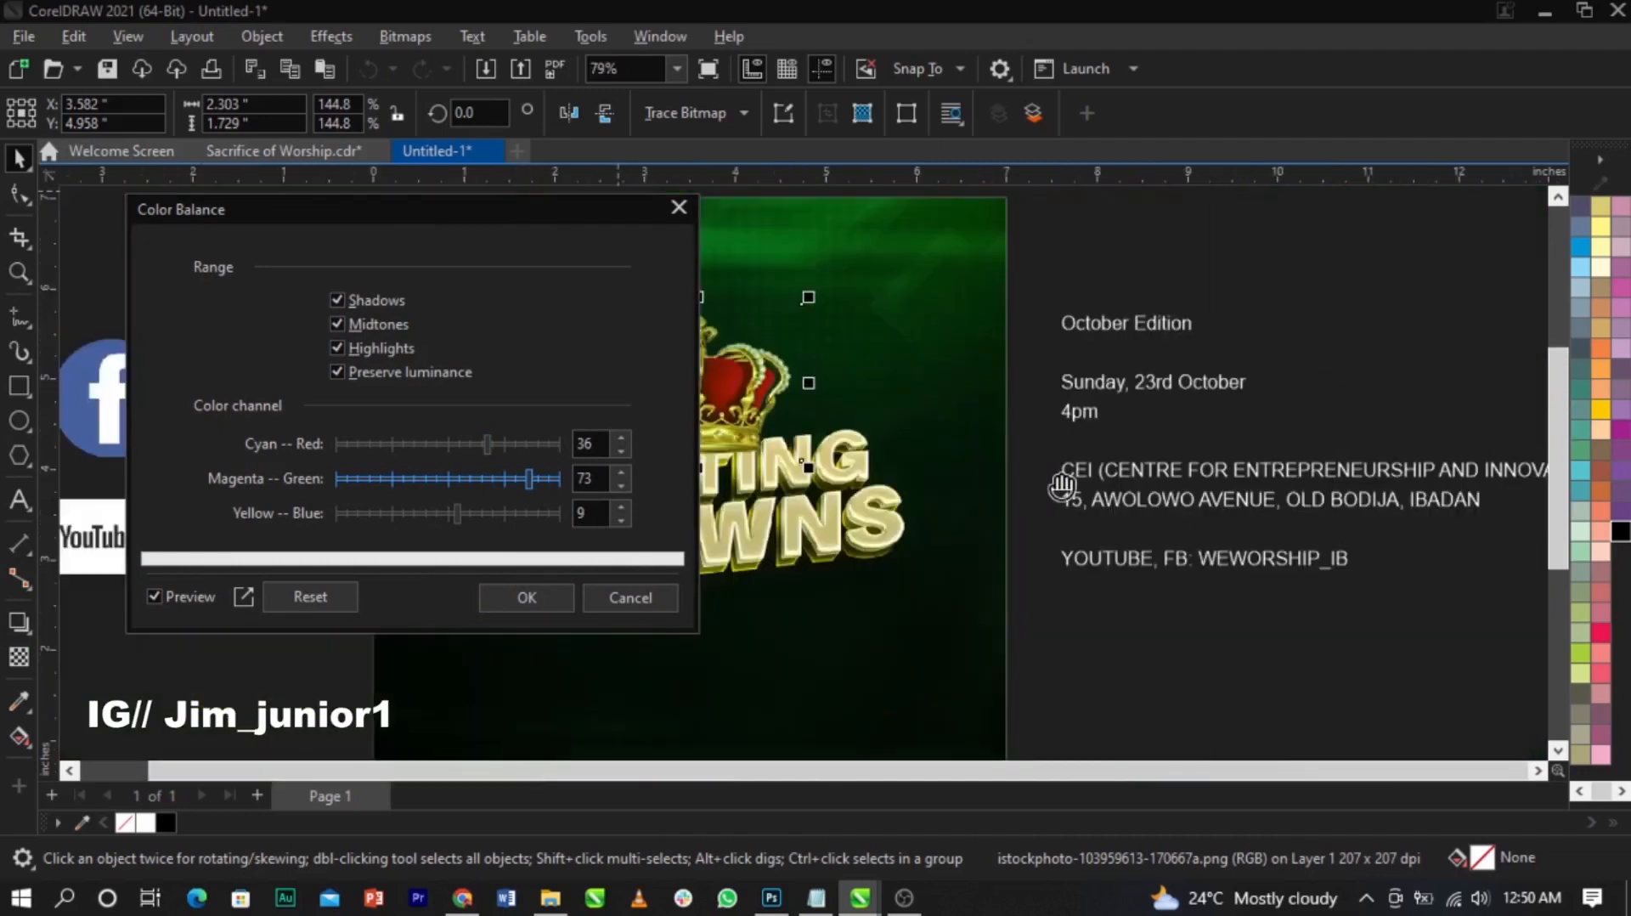
pyautogui.scroll(2, 743, 467)
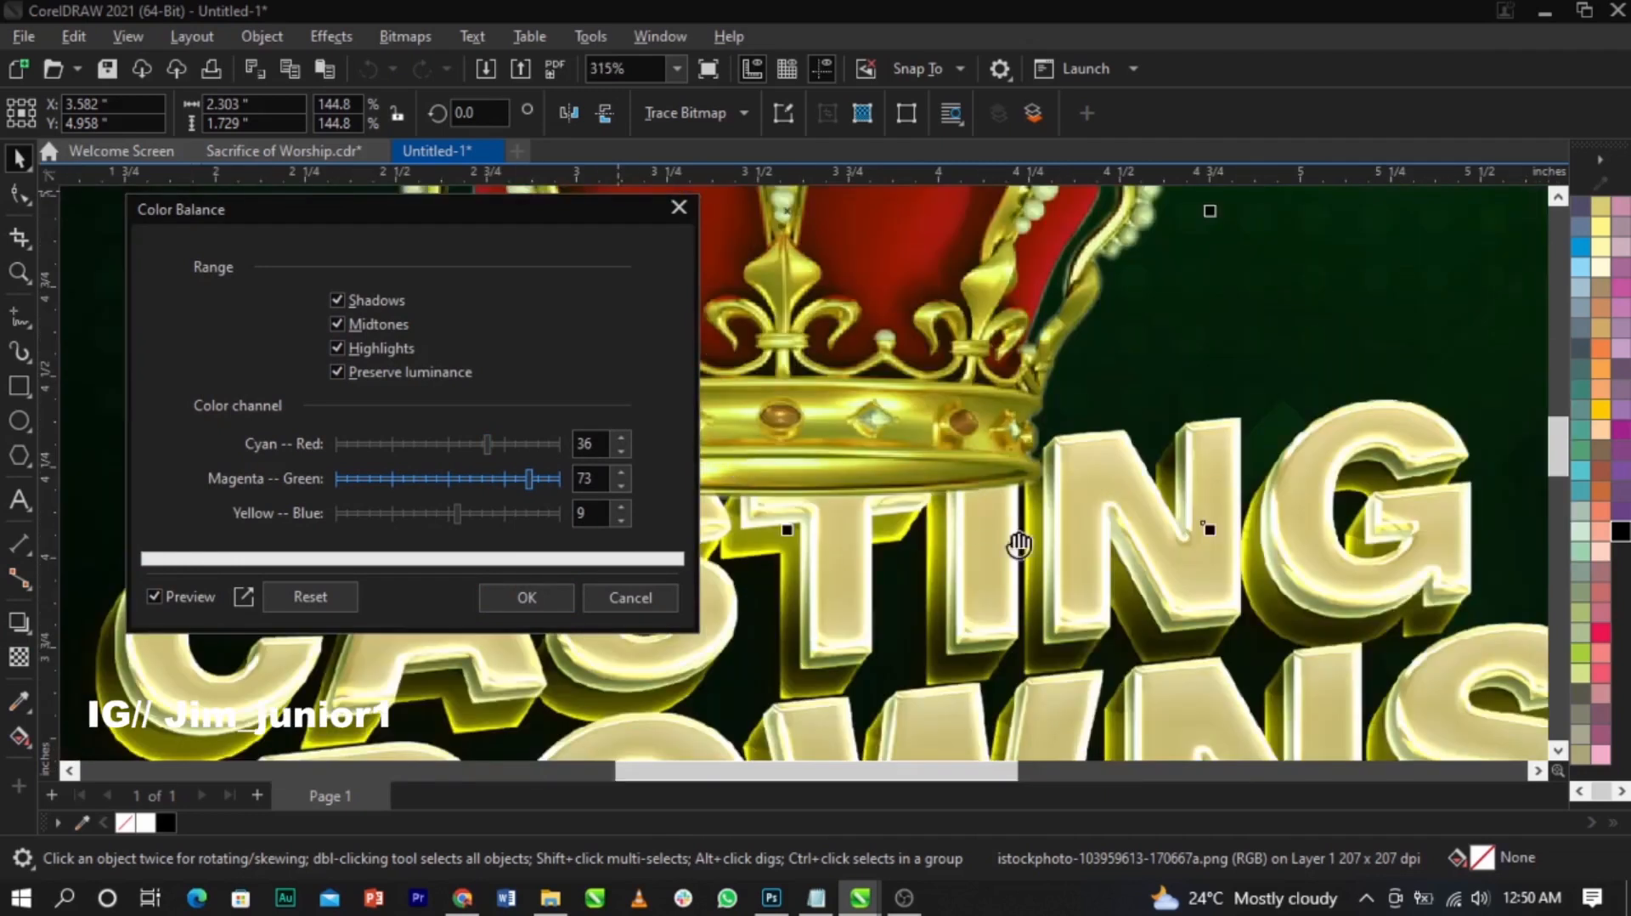
pyautogui.click(380, 478)
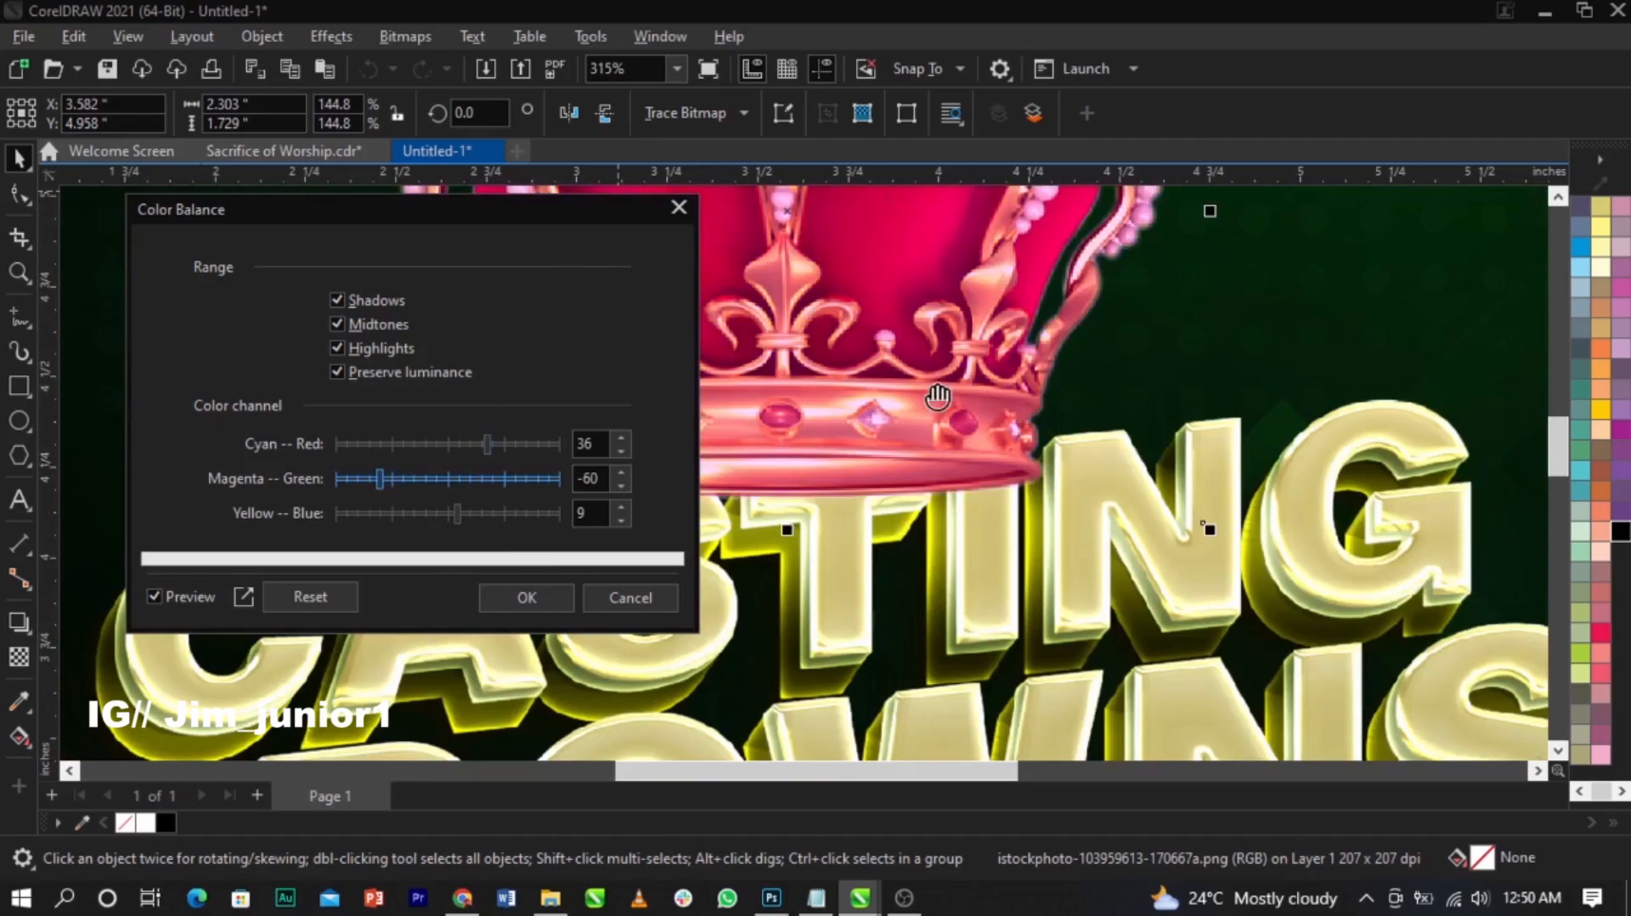
pyautogui.moveTo(520, 480); pyautogui.dragTo(529, 481)
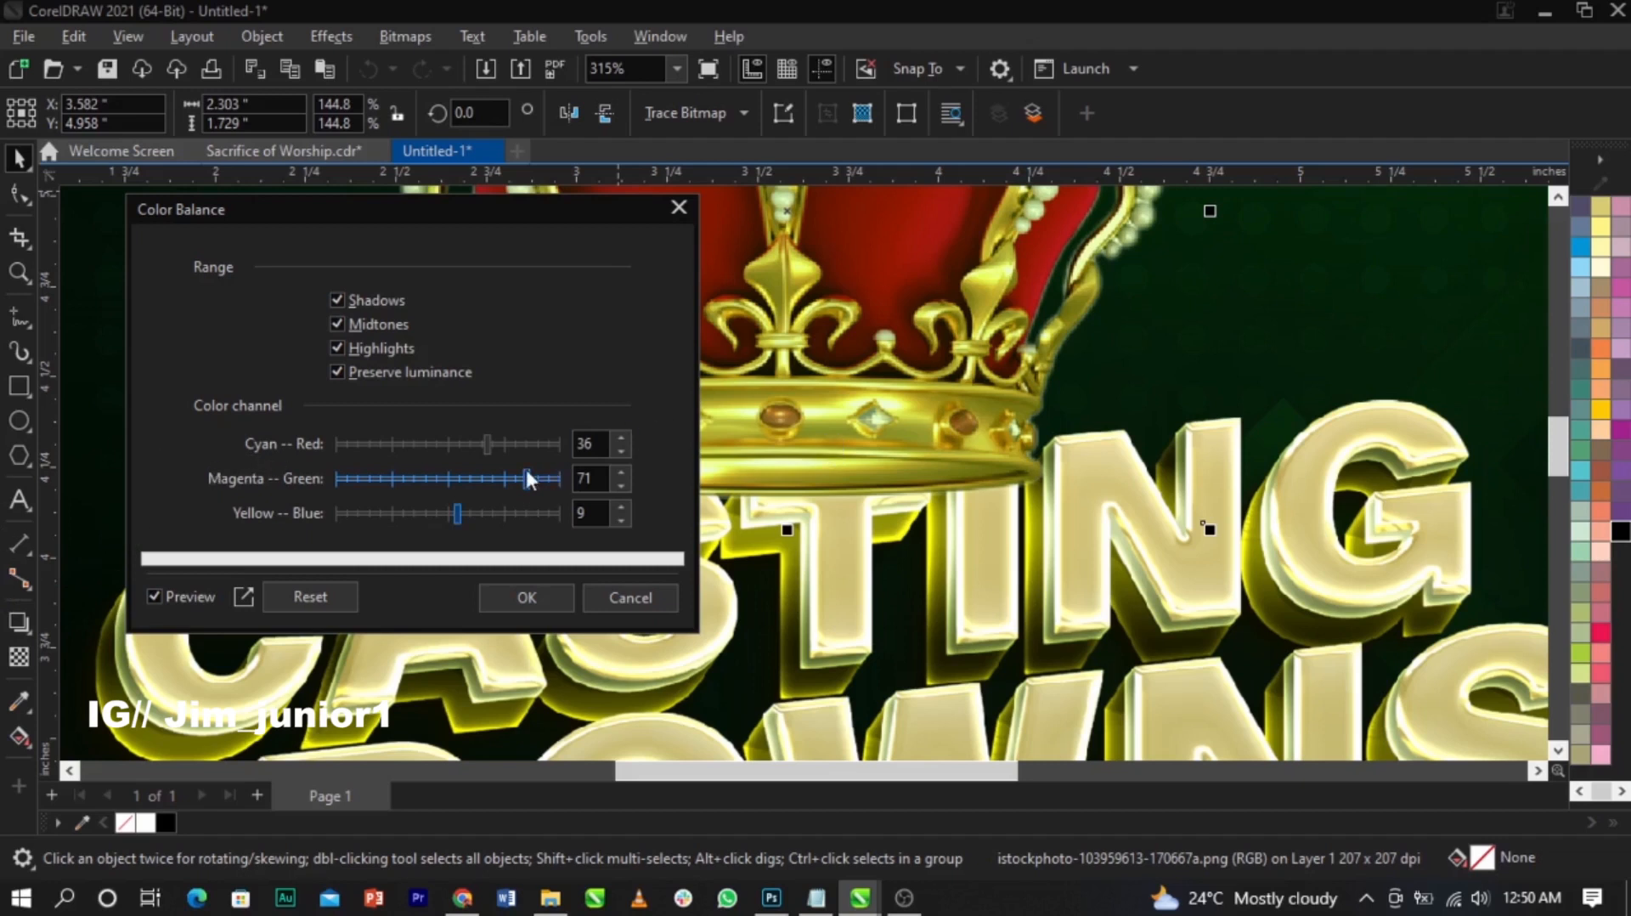
pyautogui.moveTo(509, 476); pyautogui.dragTo(521, 476)
pyautogui.click(516, 579)
# Step: Scale the crown down about its centre to about 2.2 inches wide and deselect it
pyautogui.scroll(-5, 776, 454)
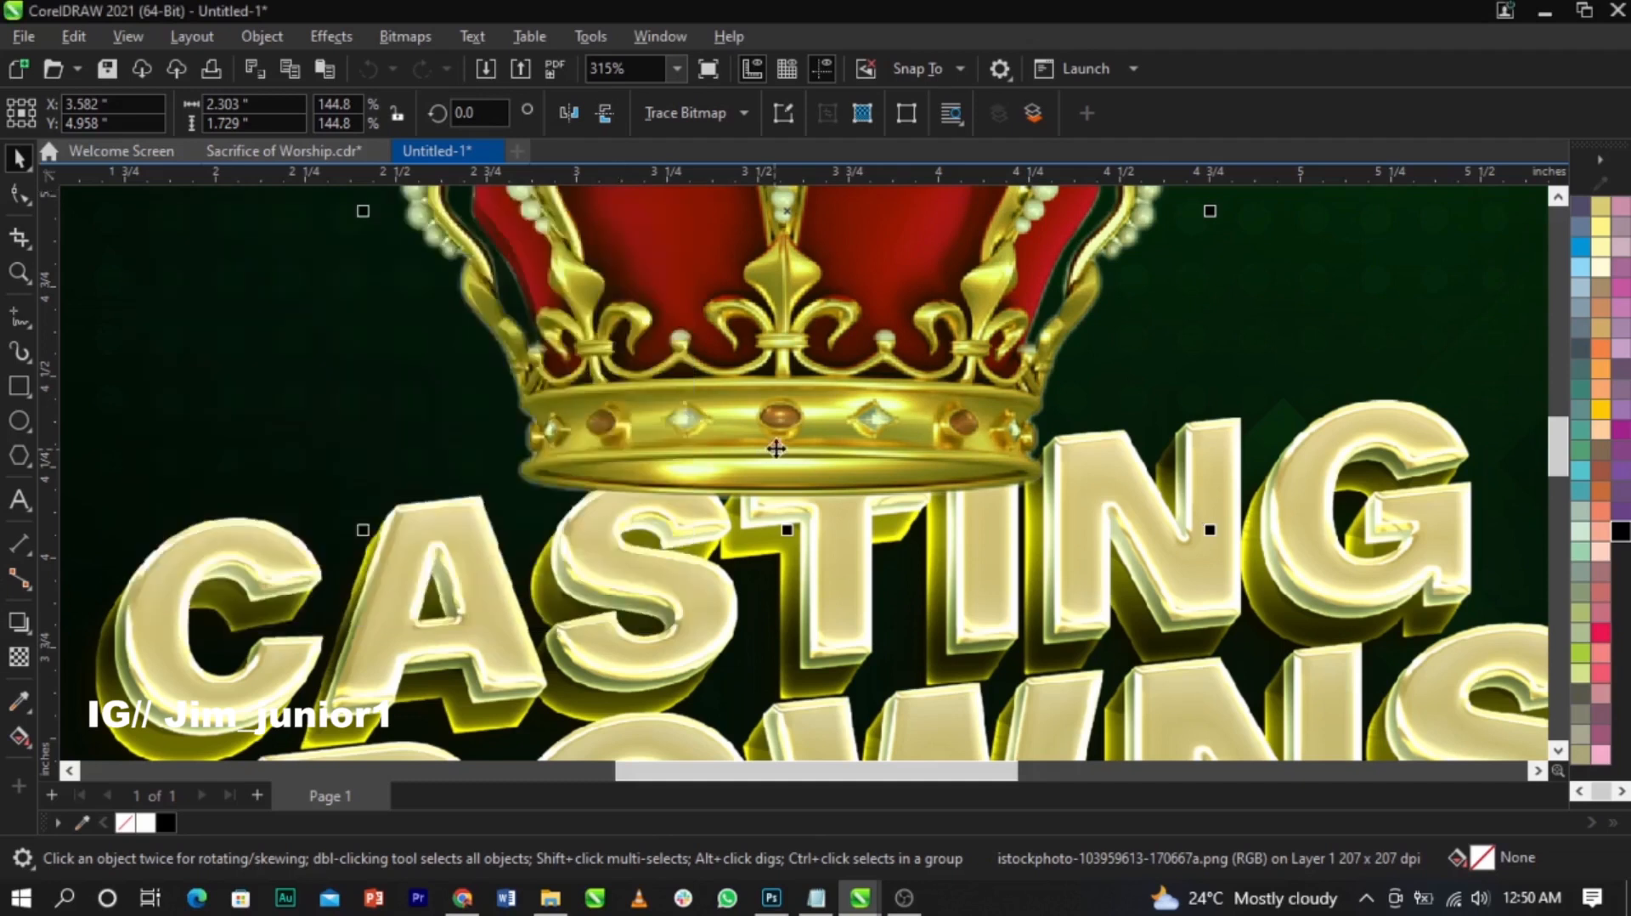
pyautogui.scroll(3, 820, 414)
pyautogui.moveTo(994, 245)
pyautogui.mouseDown()
pyautogui.moveTo(1024, 255)
pyautogui.moveTo(988, 250)
pyautogui.mouseUp()
pyautogui.scroll(3, 918, 427)
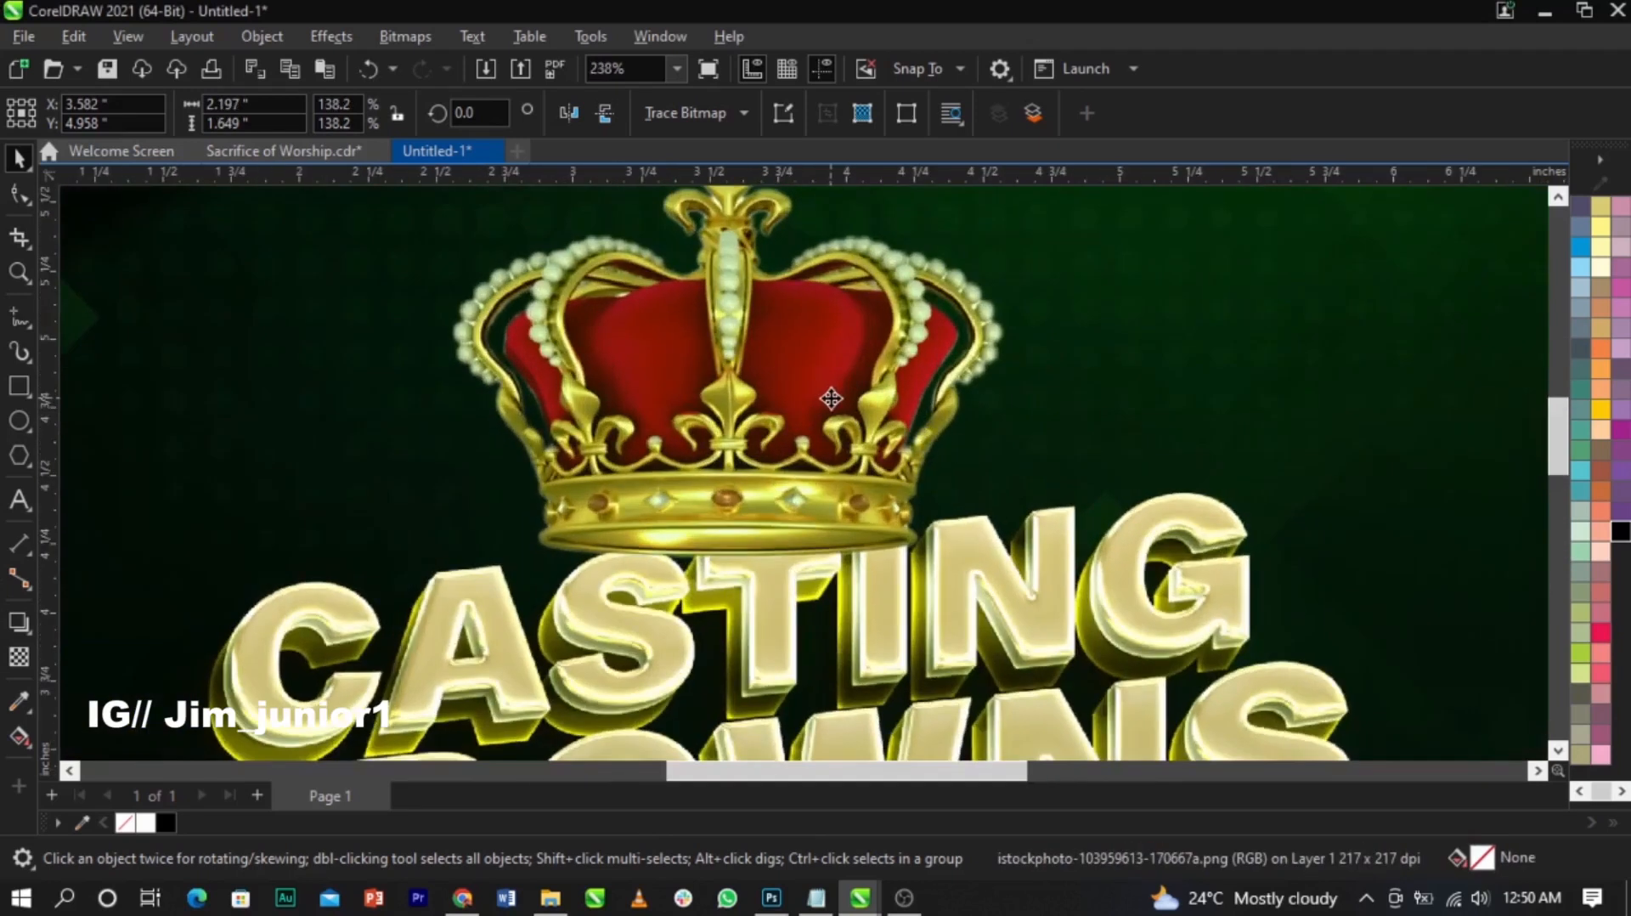
pyautogui.click(830, 399)
pyautogui.scroll(-3, 831, 399)
pyautogui.click(1179, 459)
# Step: Draw a circle about 0.78 inches across over the G of CASTING and move it up beside the letter
pyautogui.scroll(3, 833, 436)
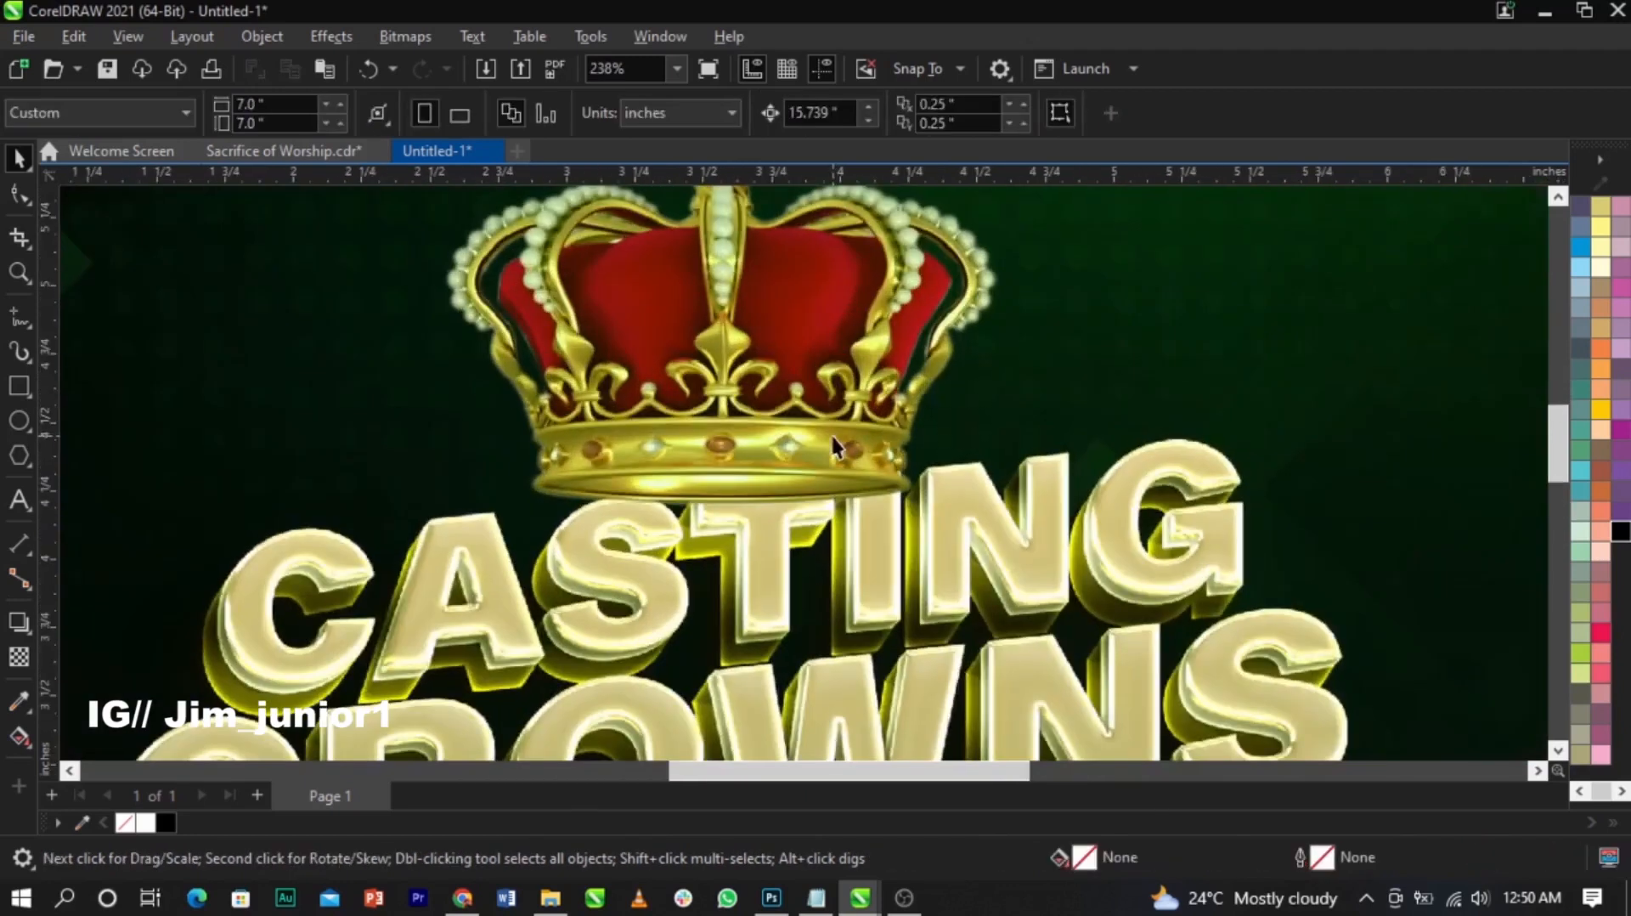
pyautogui.scroll(3, 840, 513)
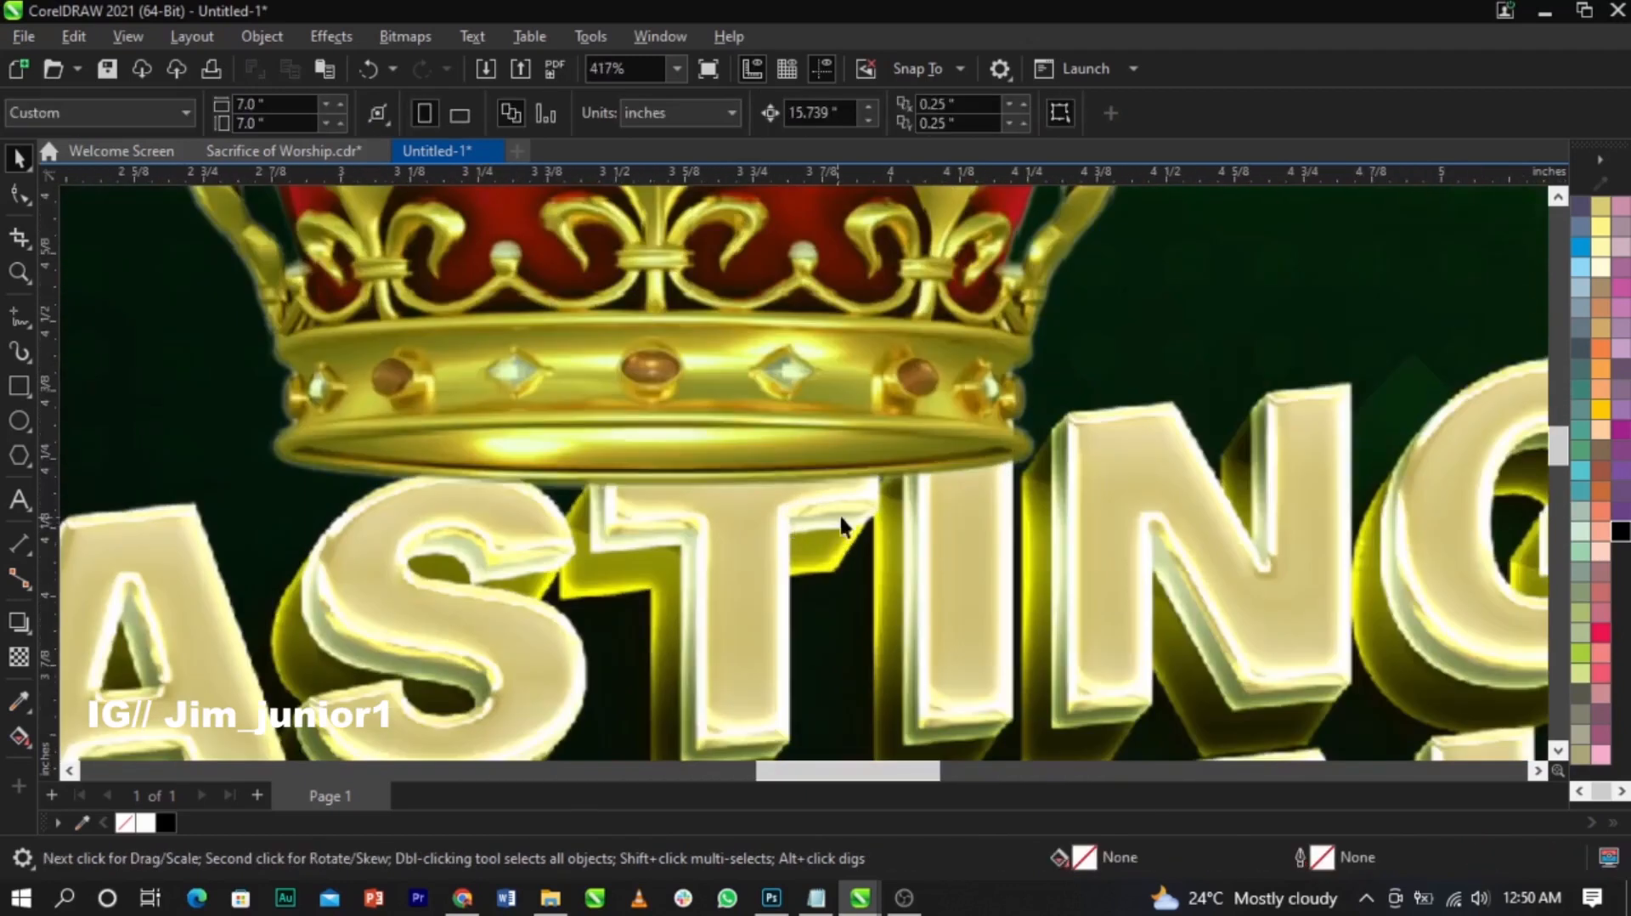
pyautogui.click(18, 419)
pyautogui.scroll(-2, 564, 476)
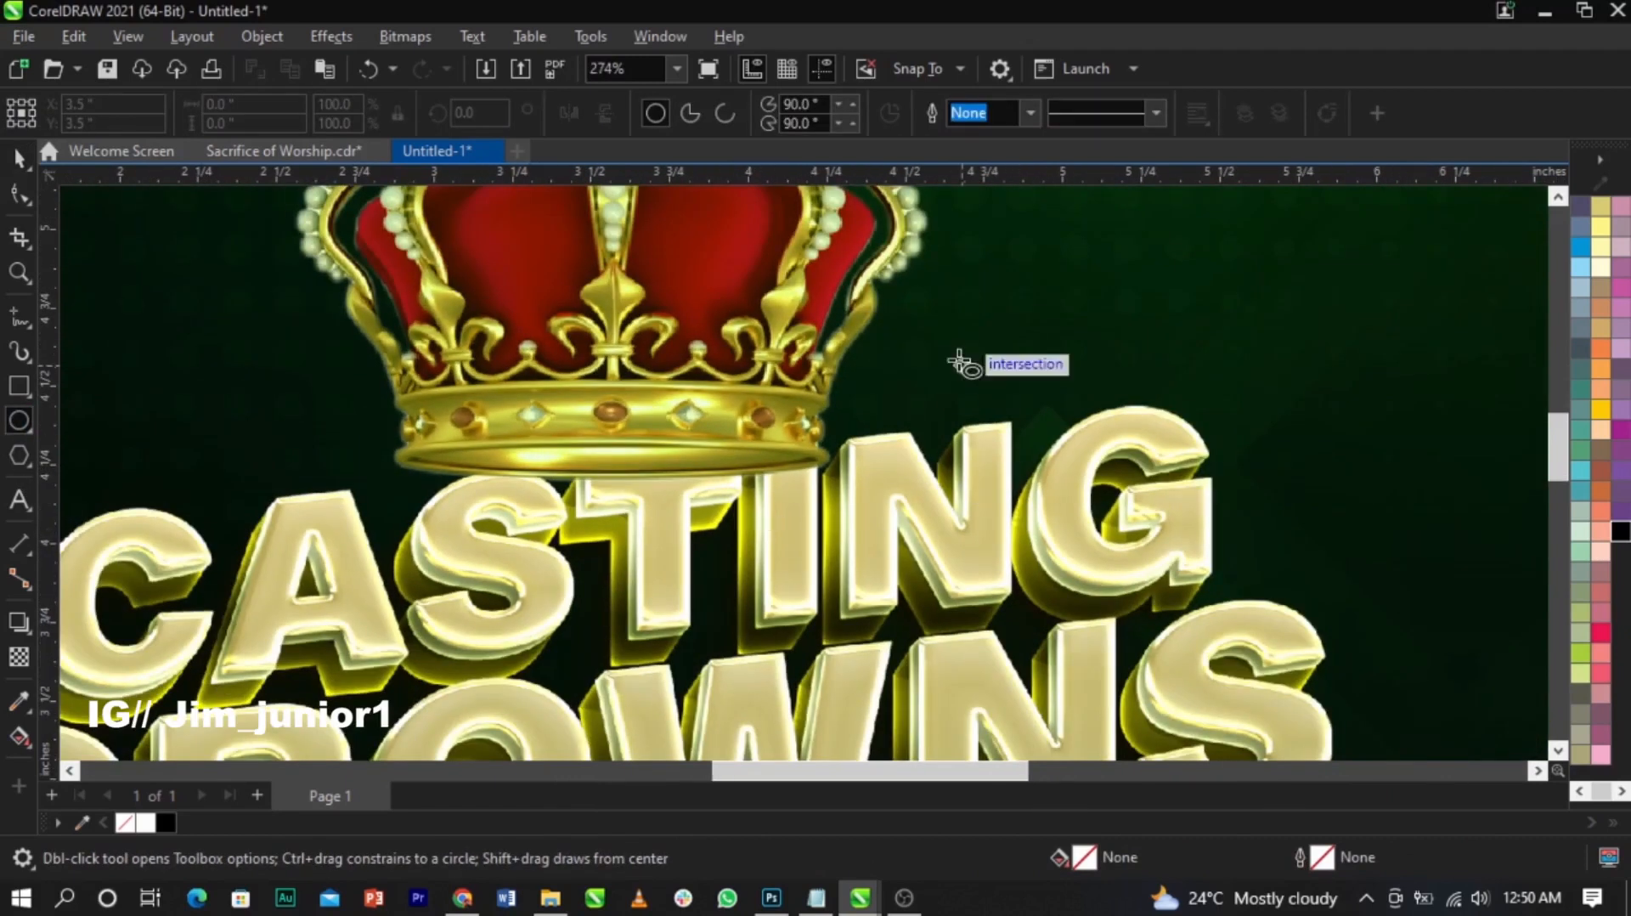
pyautogui.moveTo(1185, 590); pyautogui.dragTo(1206, 610)
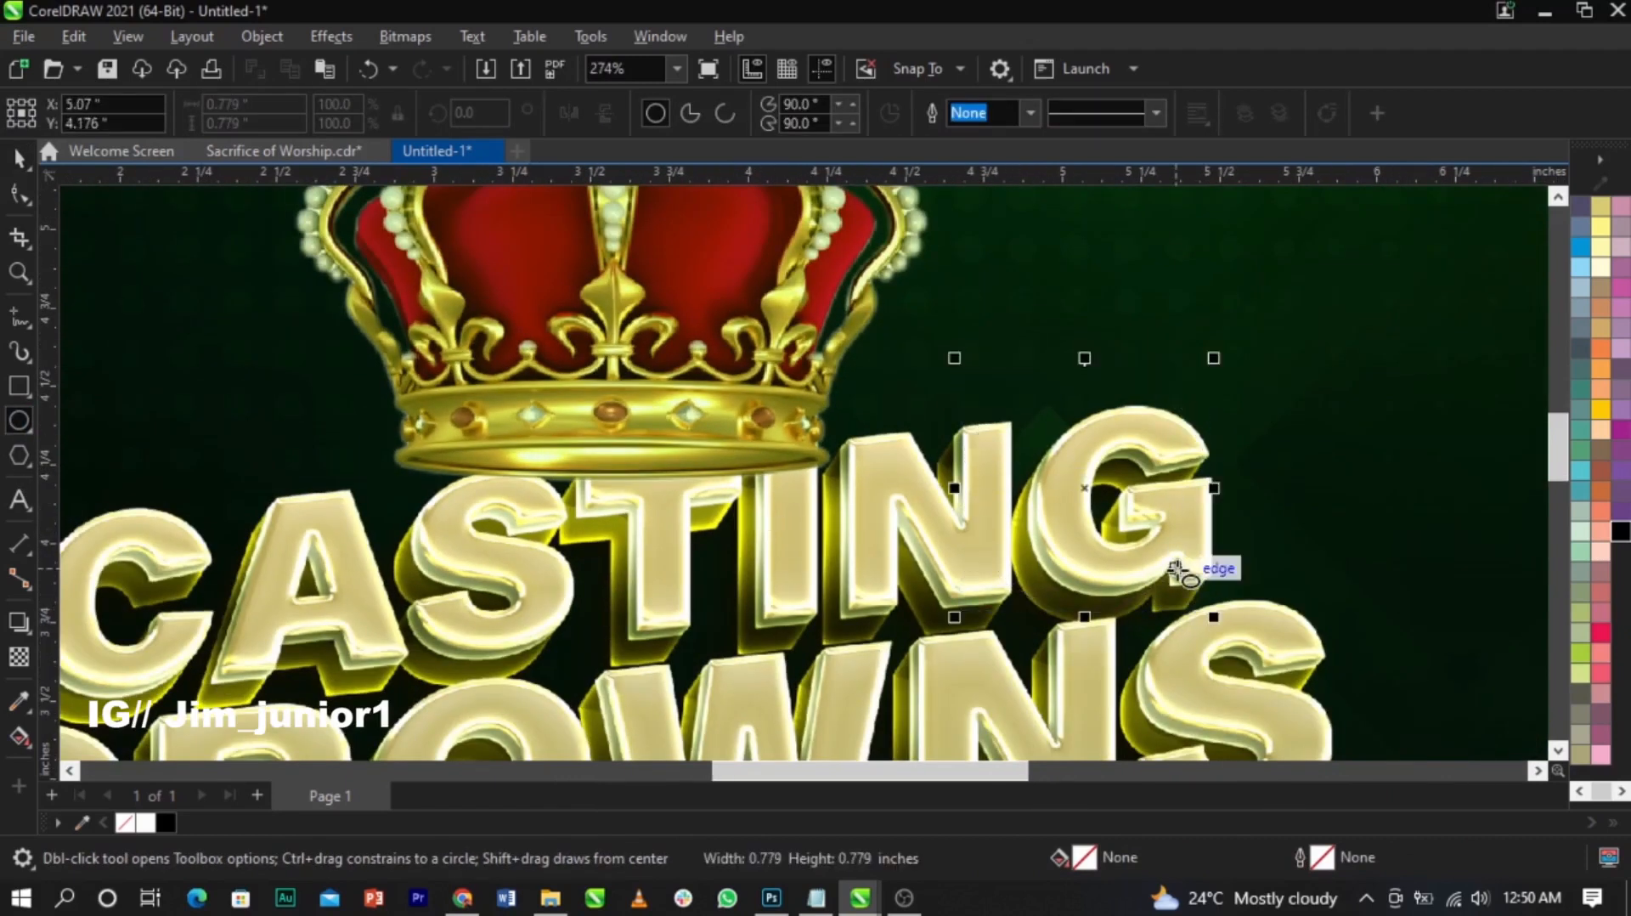
pyautogui.press('space')
pyautogui.moveTo(1093, 518); pyautogui.dragTo(1303, 402)
# Step: Fill the circle with pure black using the RGB color model (#000000) and no outline
pyautogui.click(1620, 531)
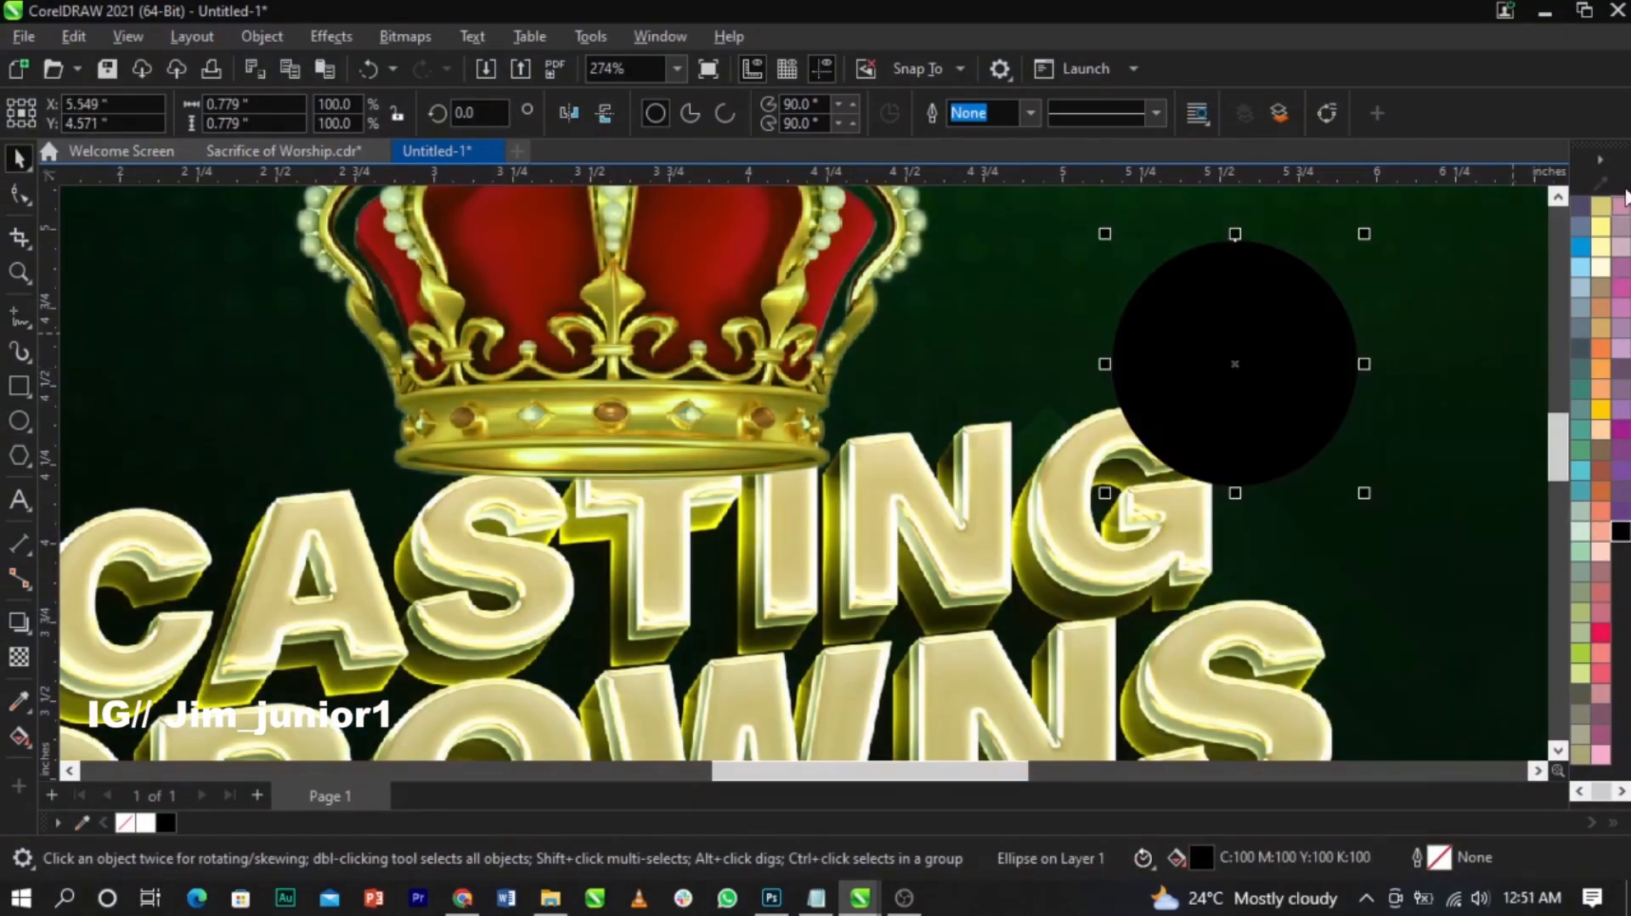
pyautogui.scroll(1, 1585, 210)
pyautogui.rightClick(1578, 209)
pyautogui.click(1578, 218)
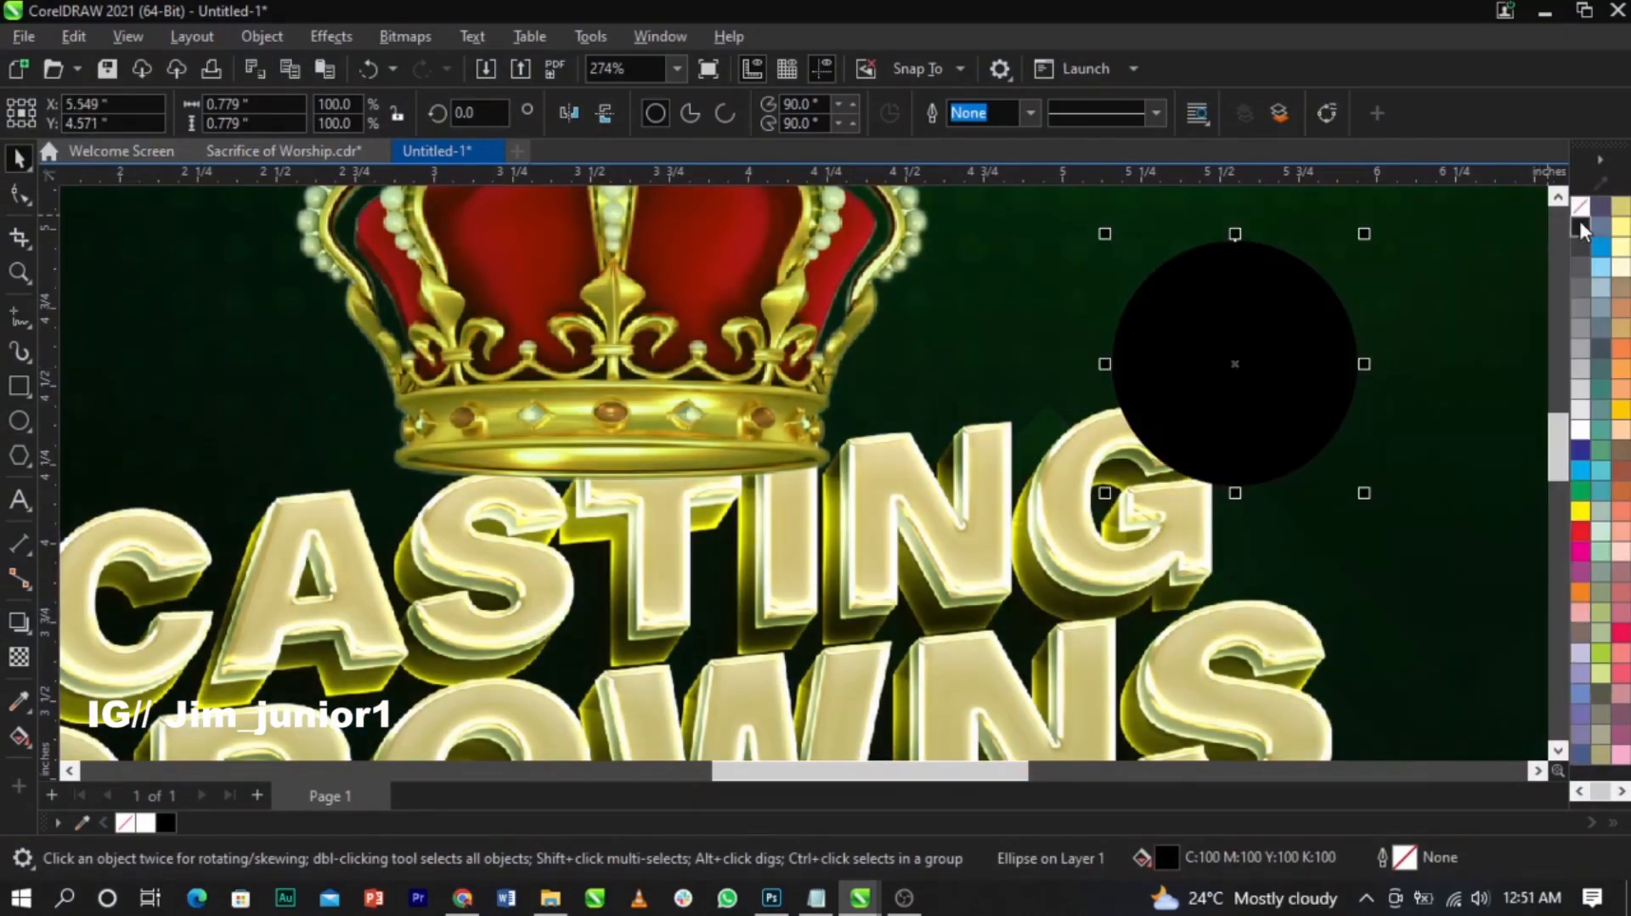
pyautogui.doubleClick(1169, 853)
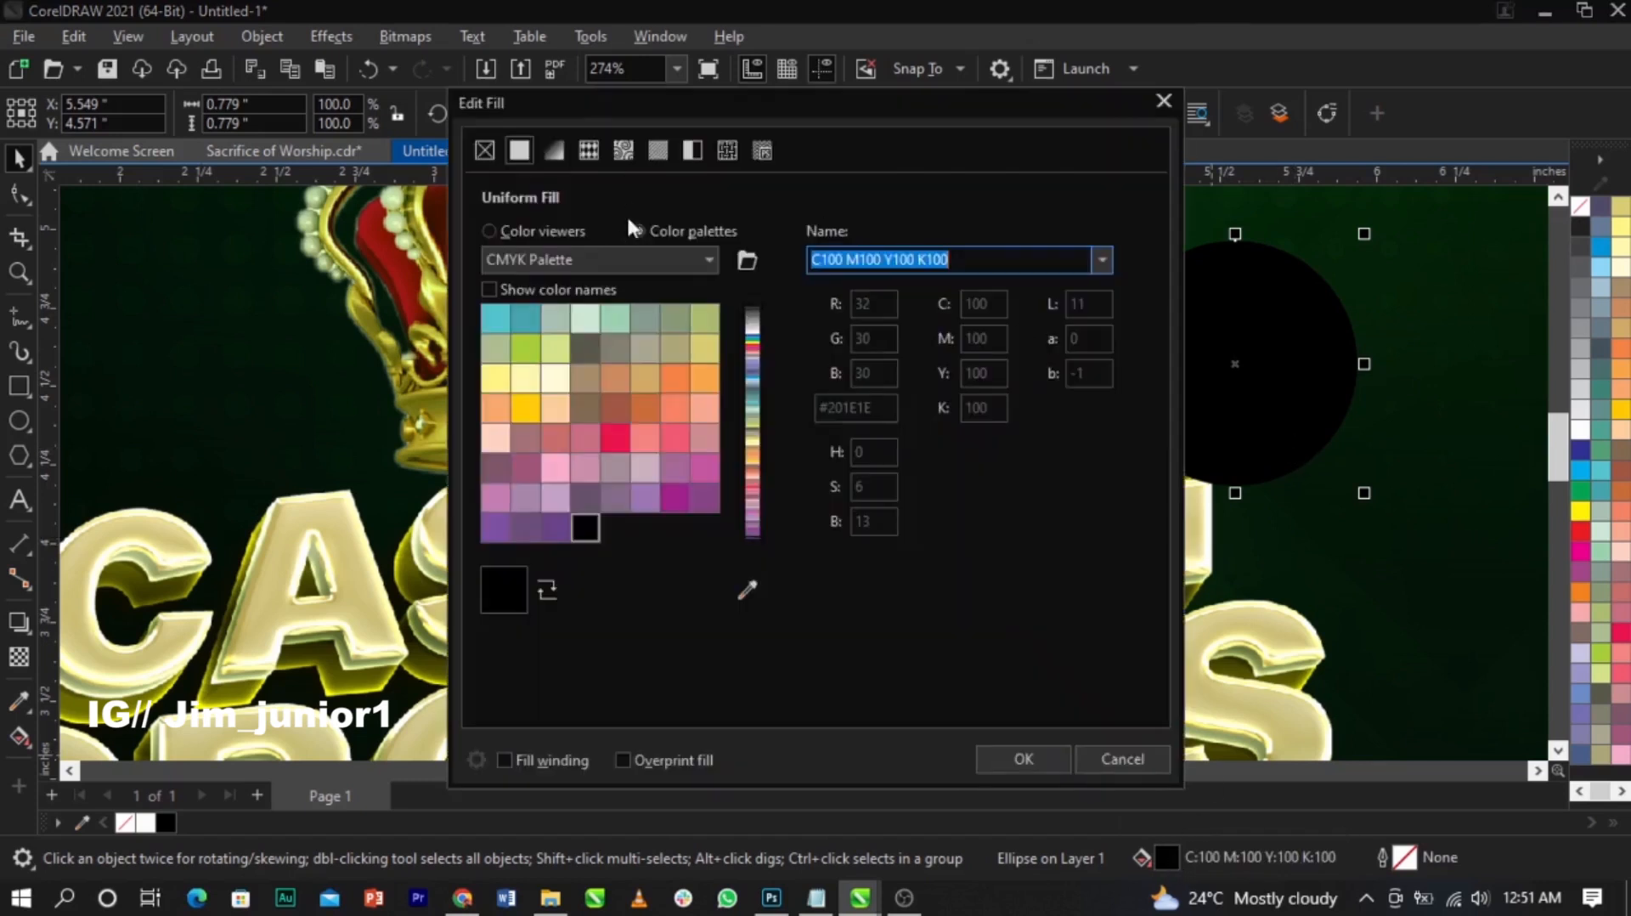
pyautogui.click(583, 226)
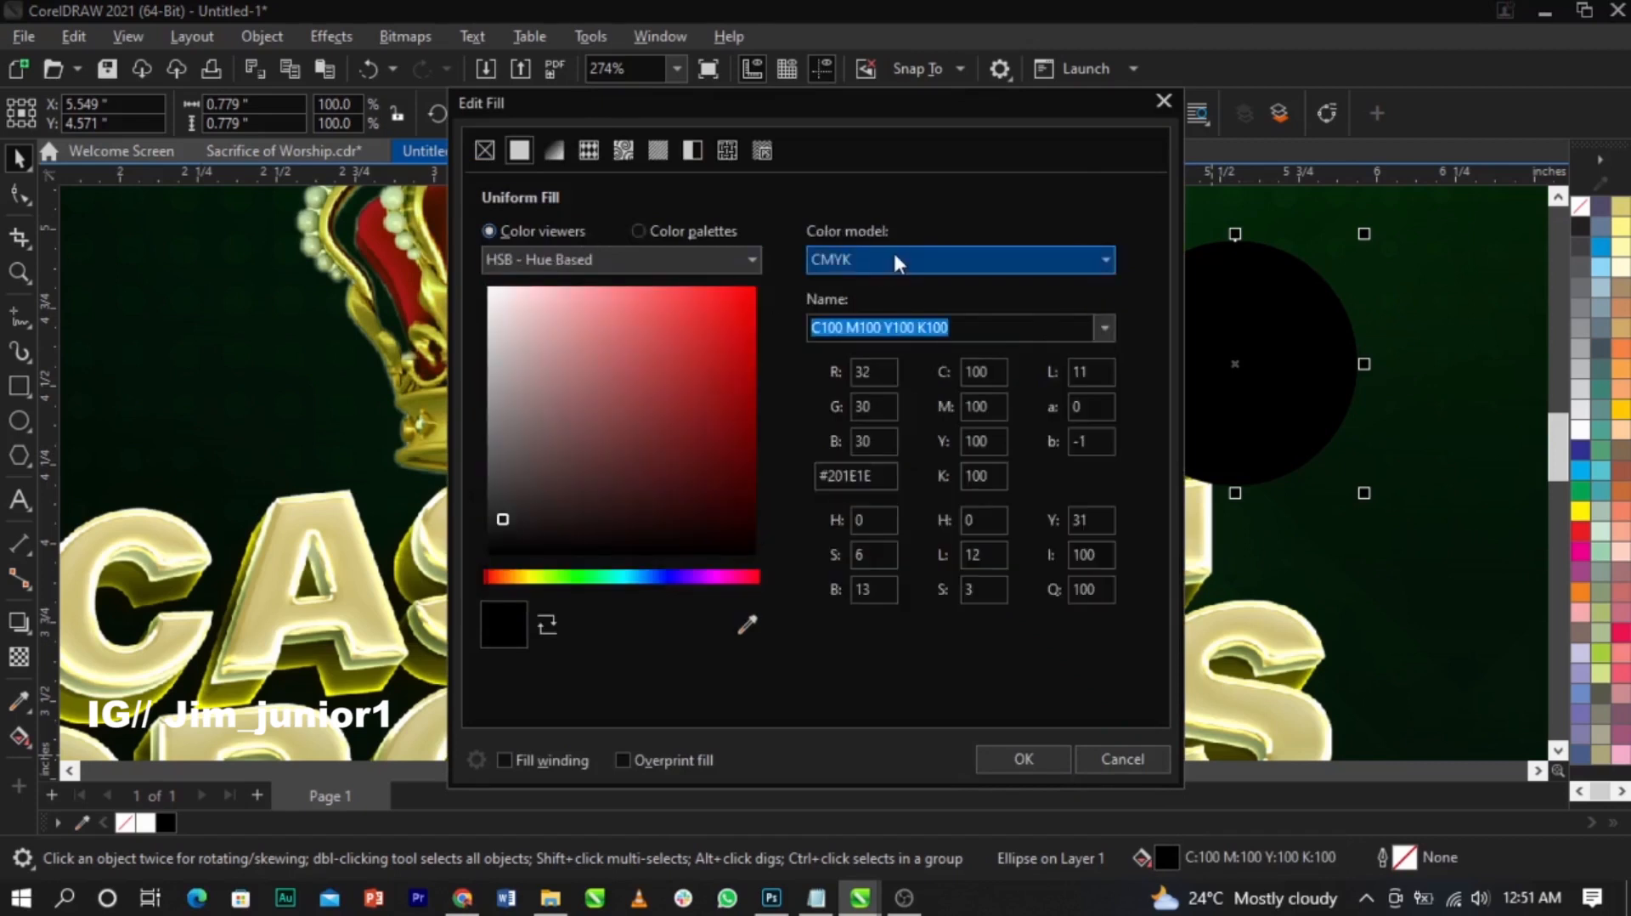
pyautogui.click(894, 255)
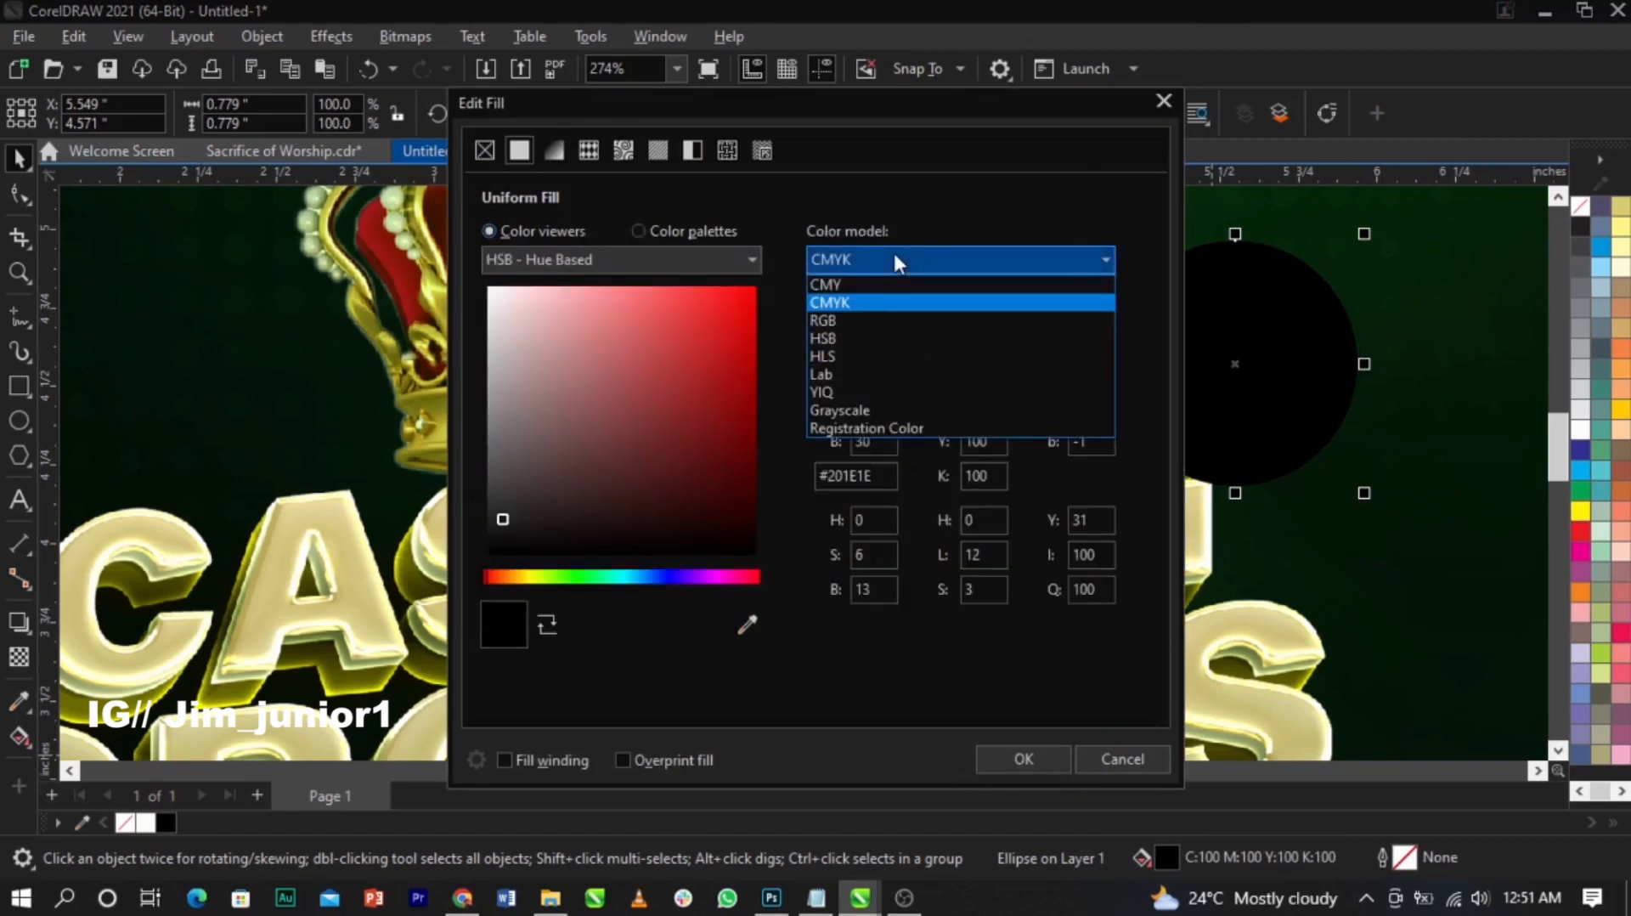
pyautogui.click(888, 320)
pyautogui.click(520, 525)
pyautogui.moveTo(520, 525); pyautogui.dragTo(451, 583)
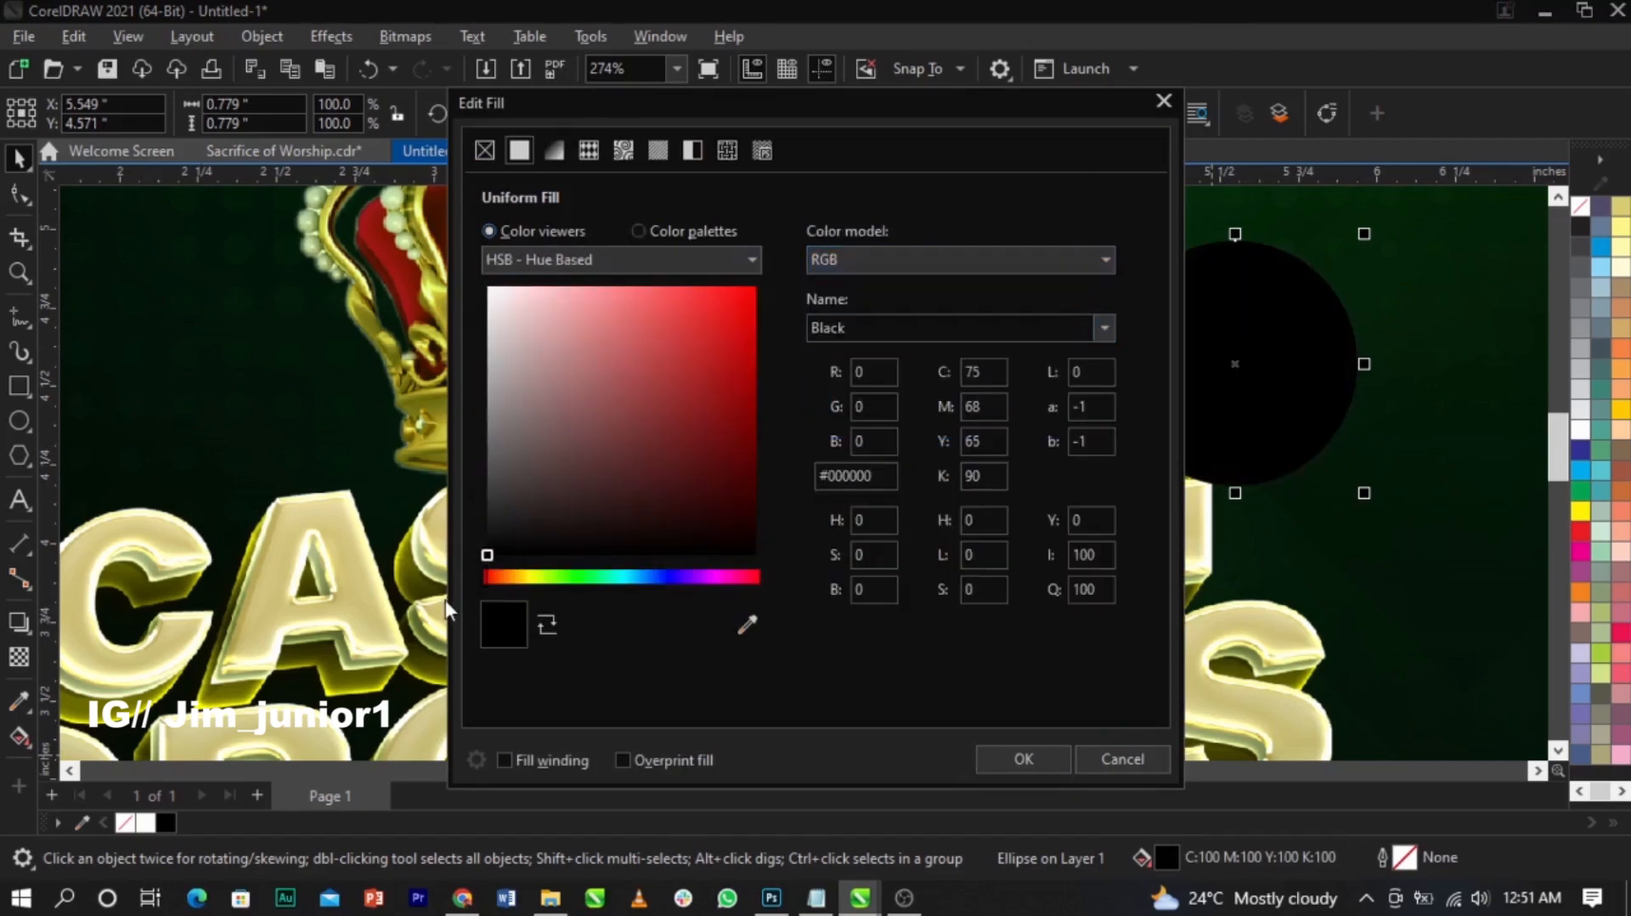
pyautogui.click(1010, 761)
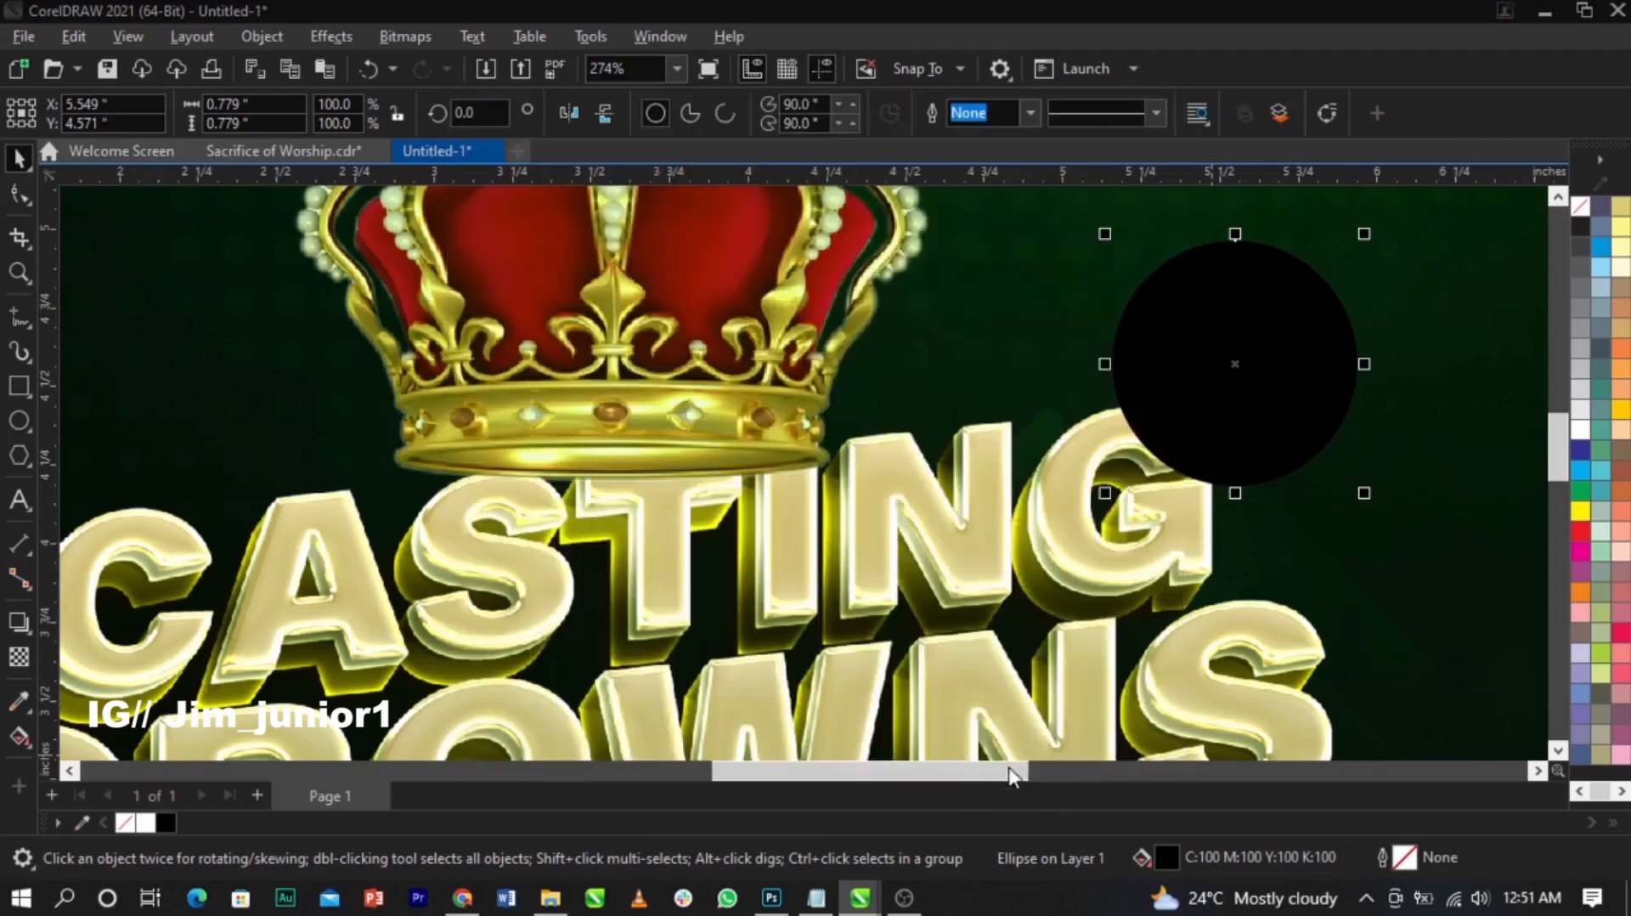
# Step: Apply a Gaussian Blur with a 58.6-pixel radius to the black circle and move it over the crown's base
pyautogui.moveTo(1274, 425); pyautogui.dragTo(1288, 448)
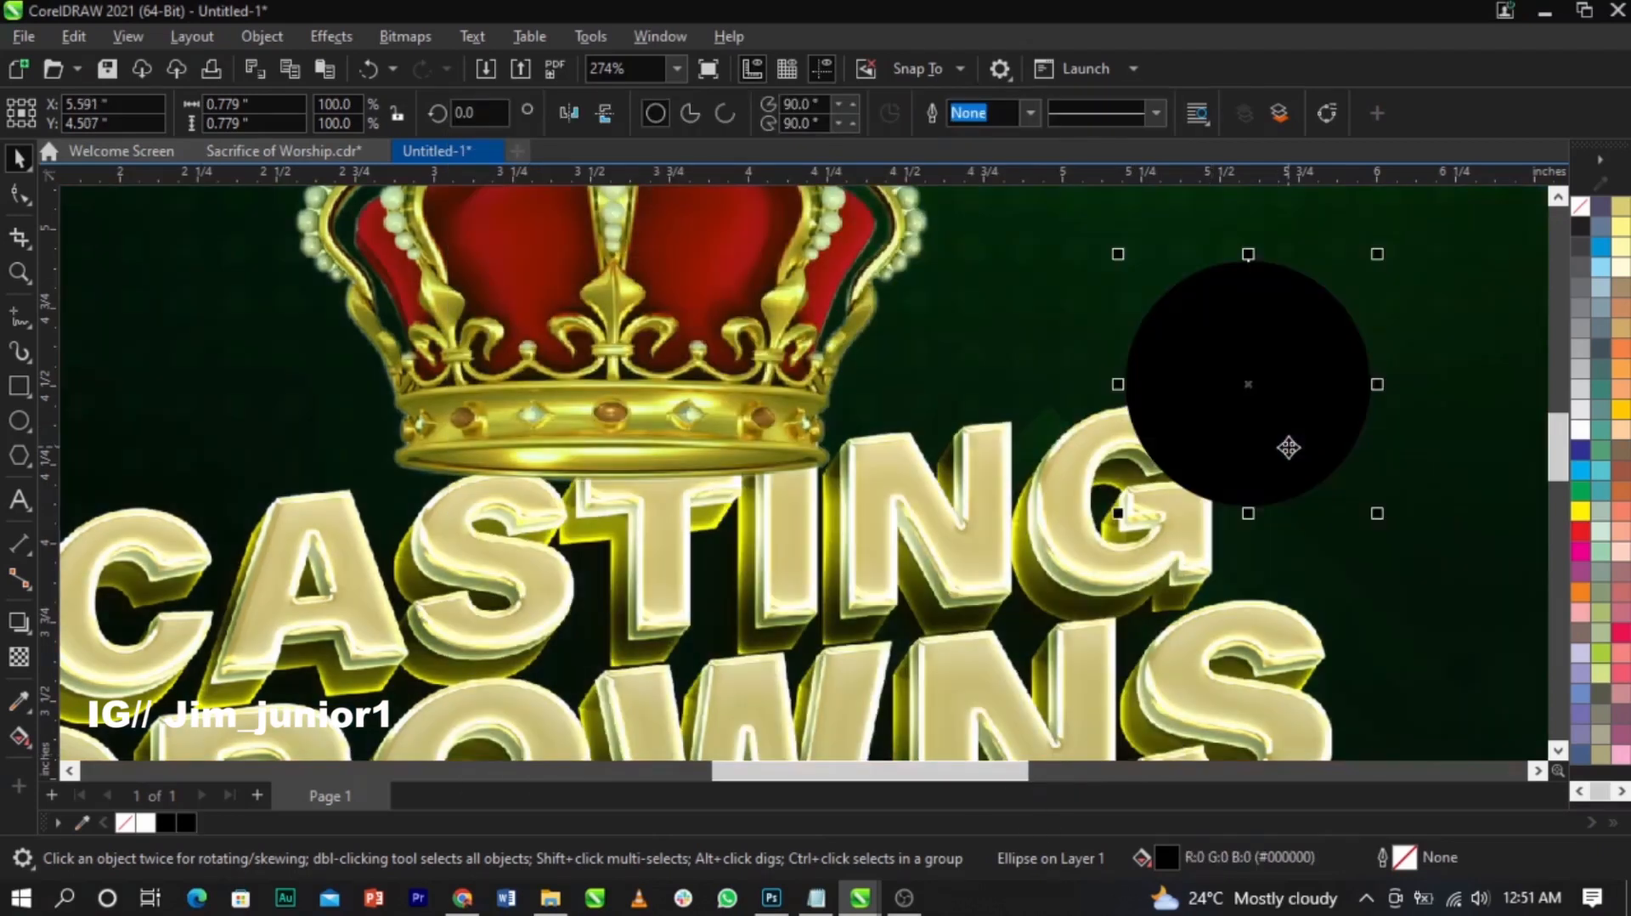
pyautogui.click(331, 39)
pyautogui.moveTo(374, 183)
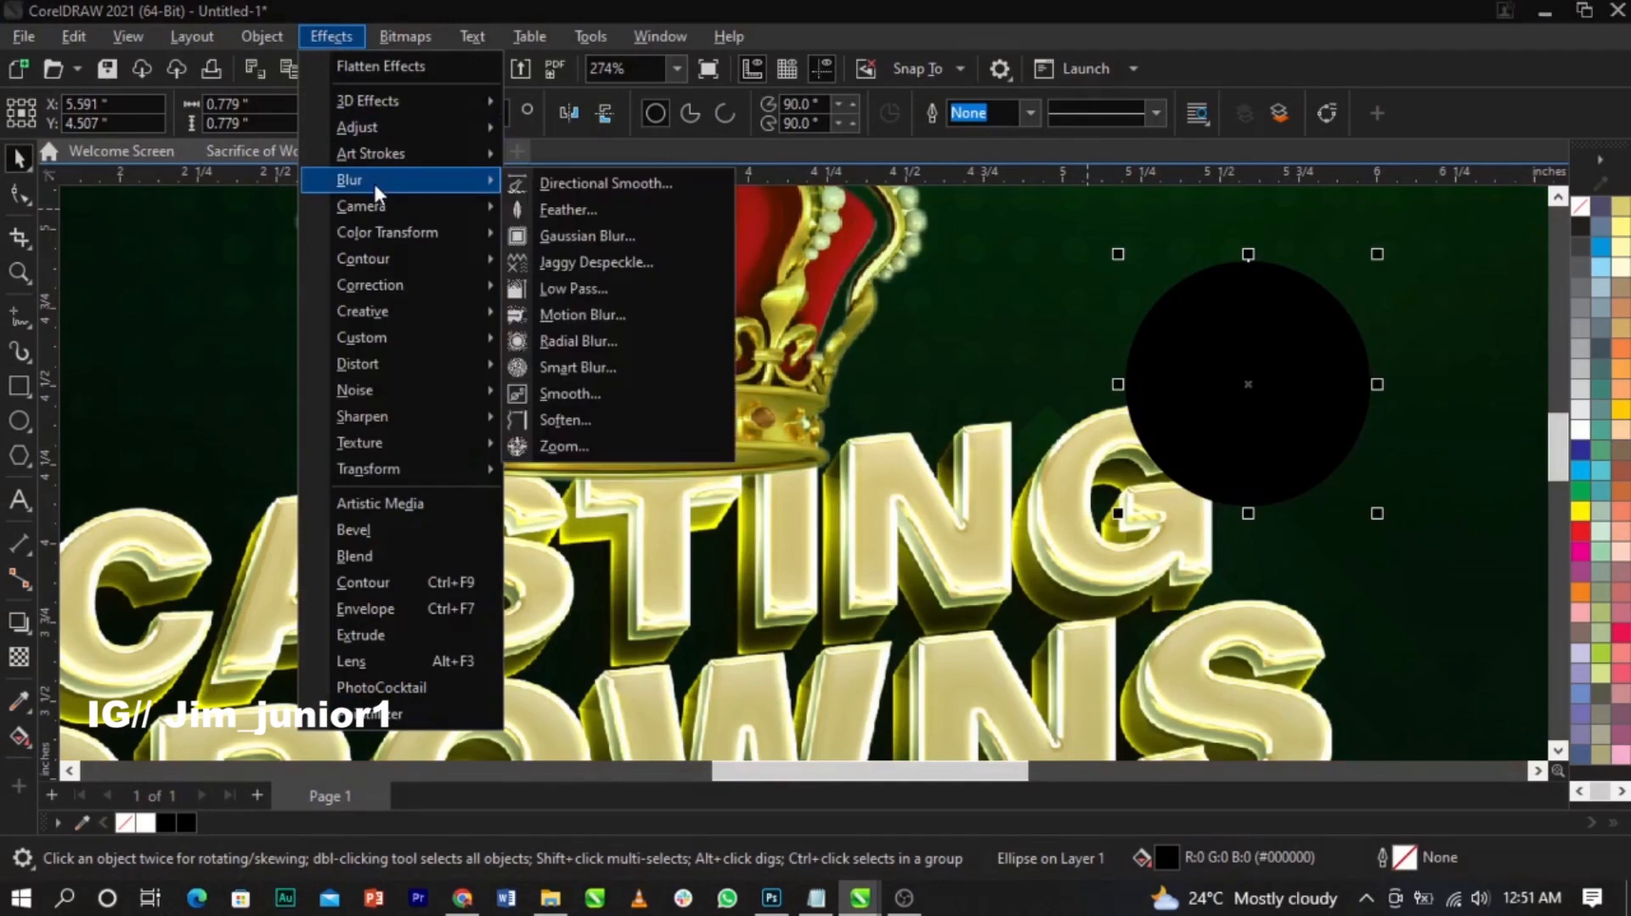
pyautogui.click(631, 238)
pyautogui.moveTo(916, 343); pyautogui.dragTo(722, 298)
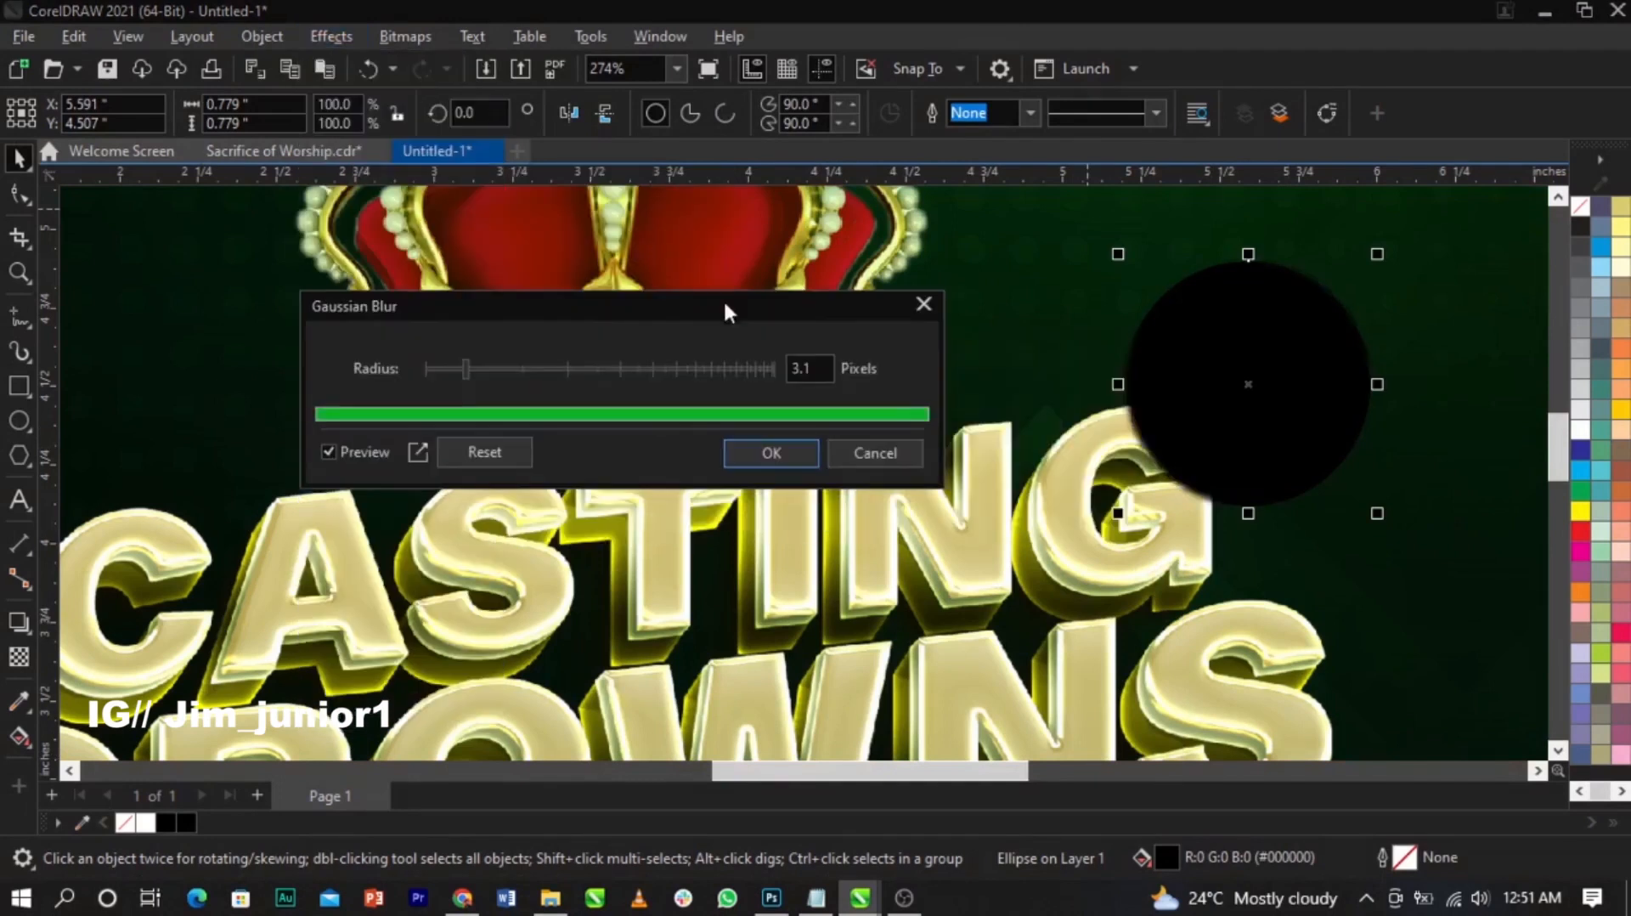
pyautogui.click(602, 368)
pyautogui.moveTo(602, 368); pyautogui.dragTo(625, 367)
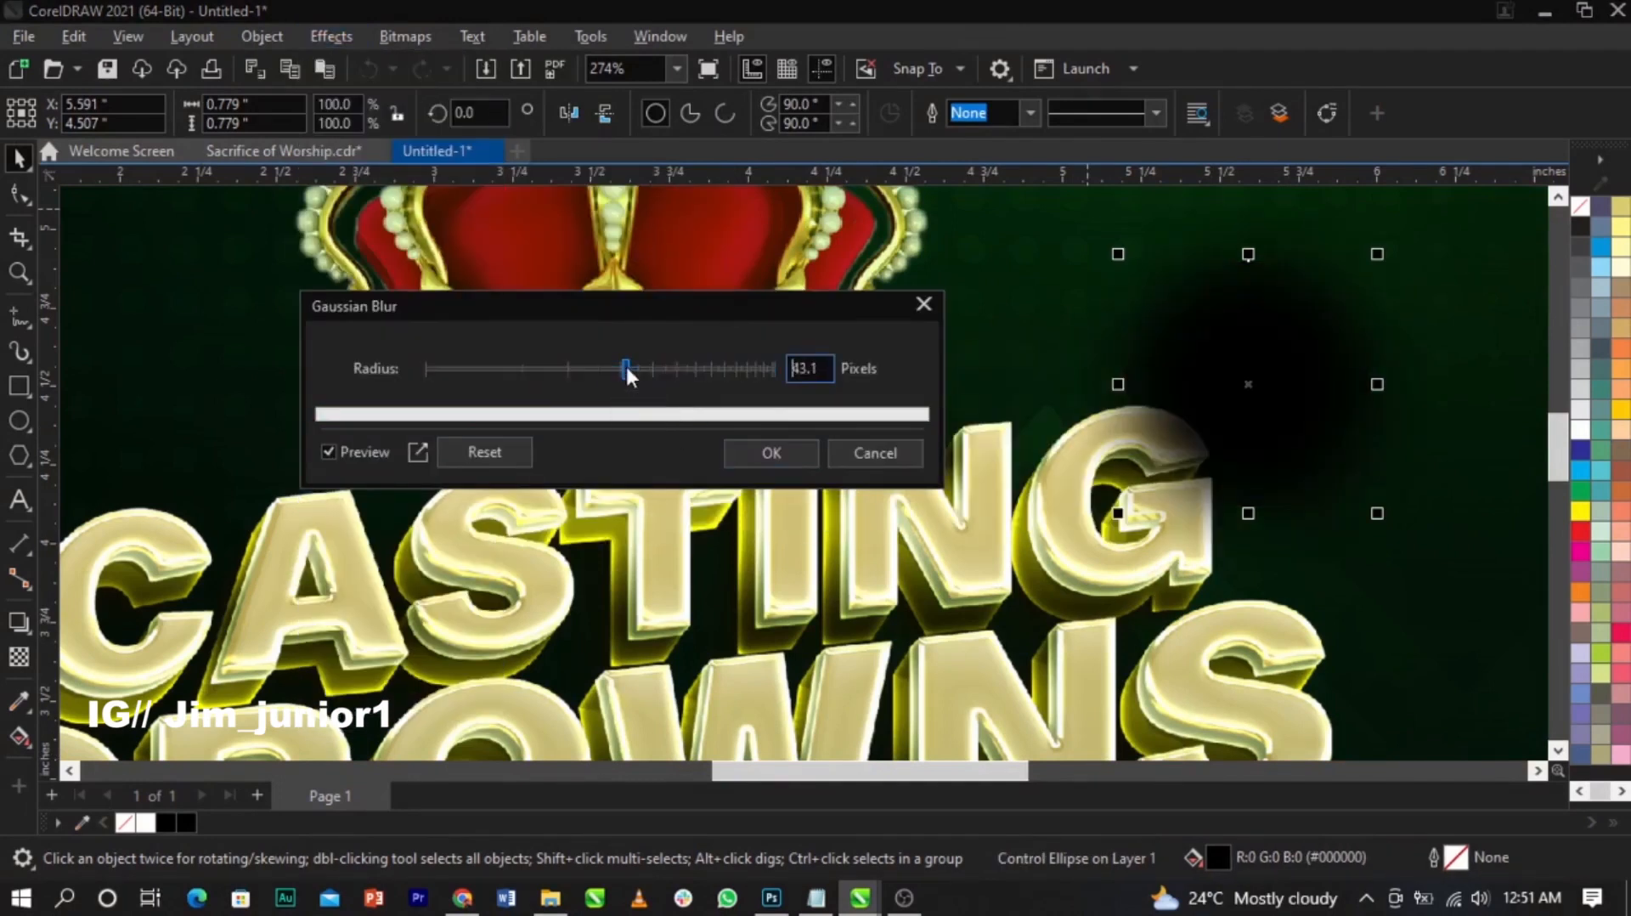
pyautogui.click(651, 358)
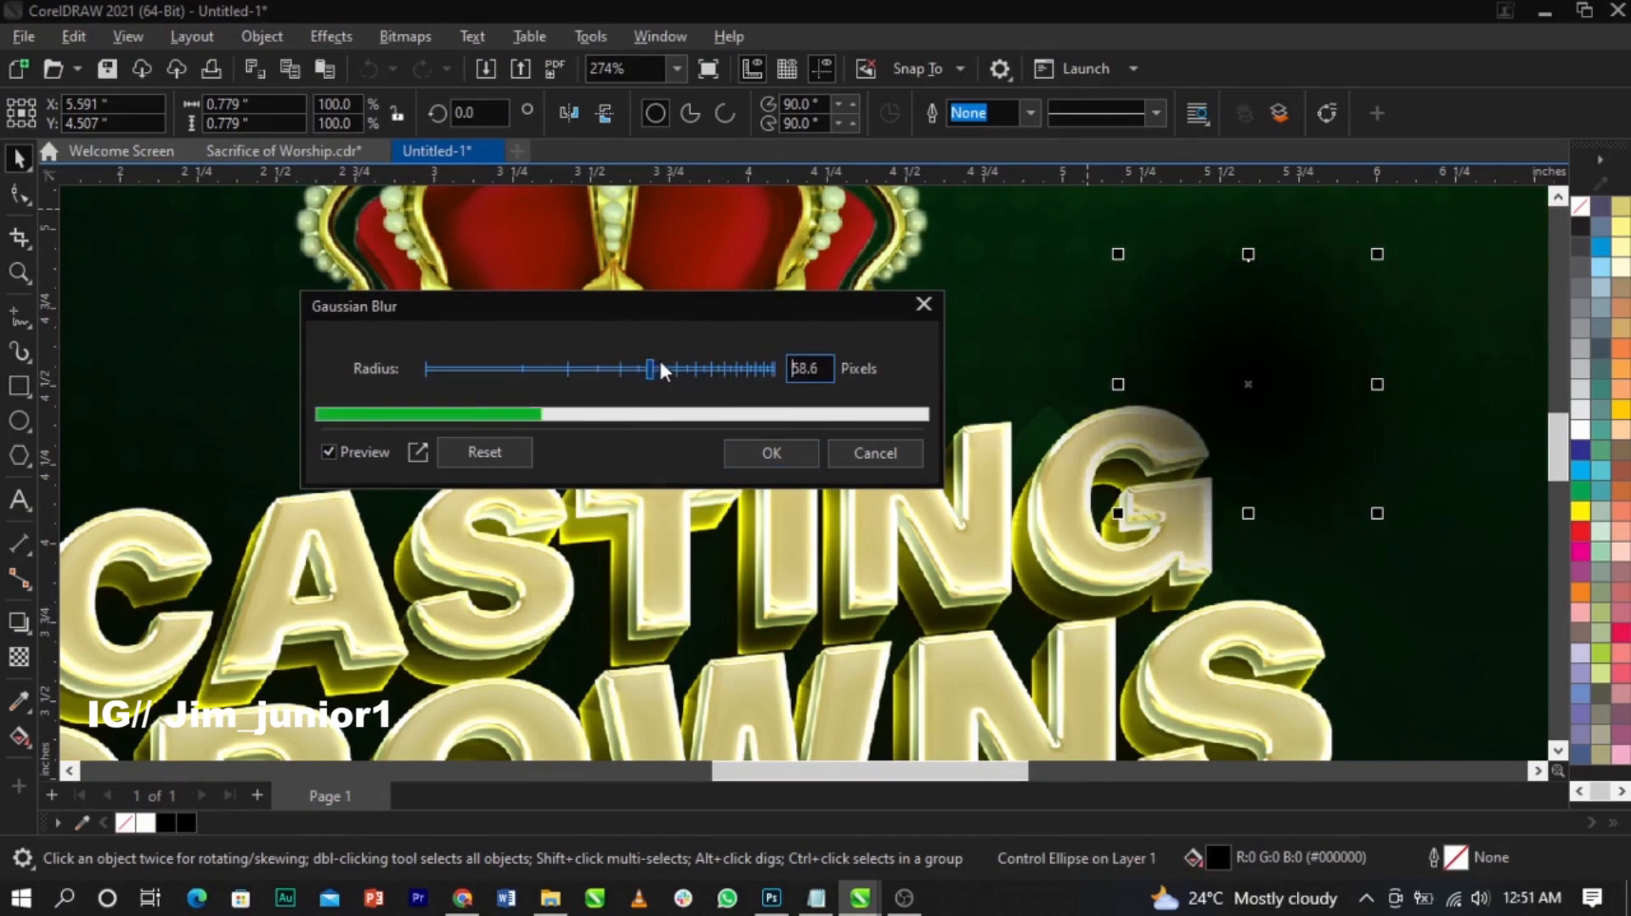
pyautogui.click(787, 459)
pyautogui.moveTo(1271, 373); pyautogui.dragTo(628, 443)
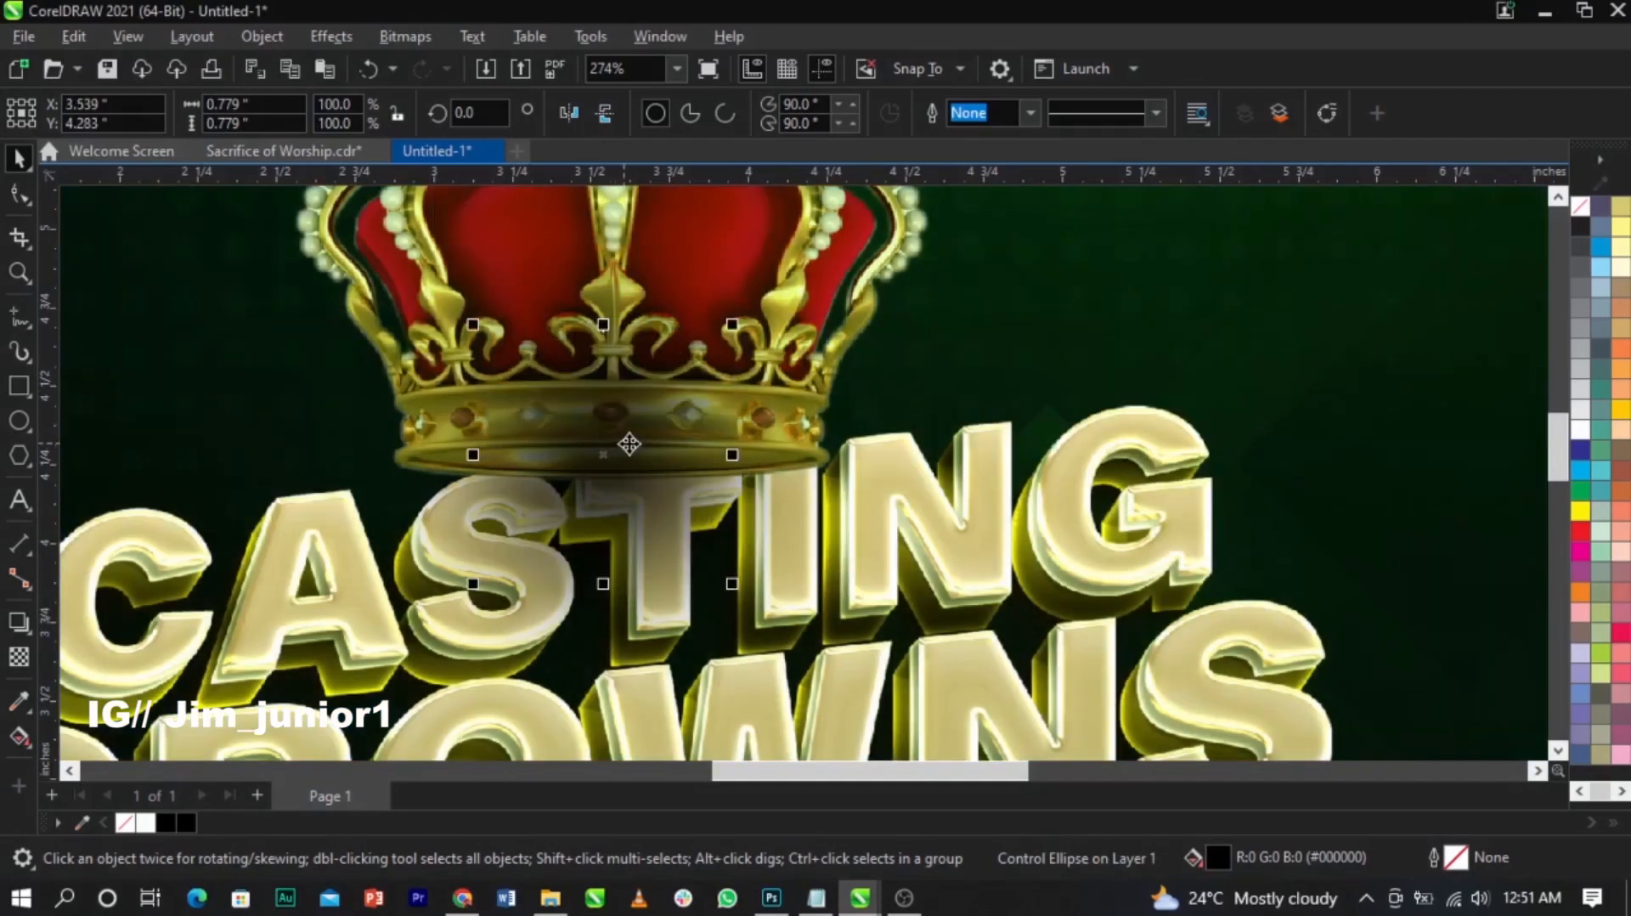
# Step: Convert the blurred circle to an RGB Color (24-bit) bitmap at 300 dpi with anti-aliasing and transparent background
pyautogui.click(414, 32)
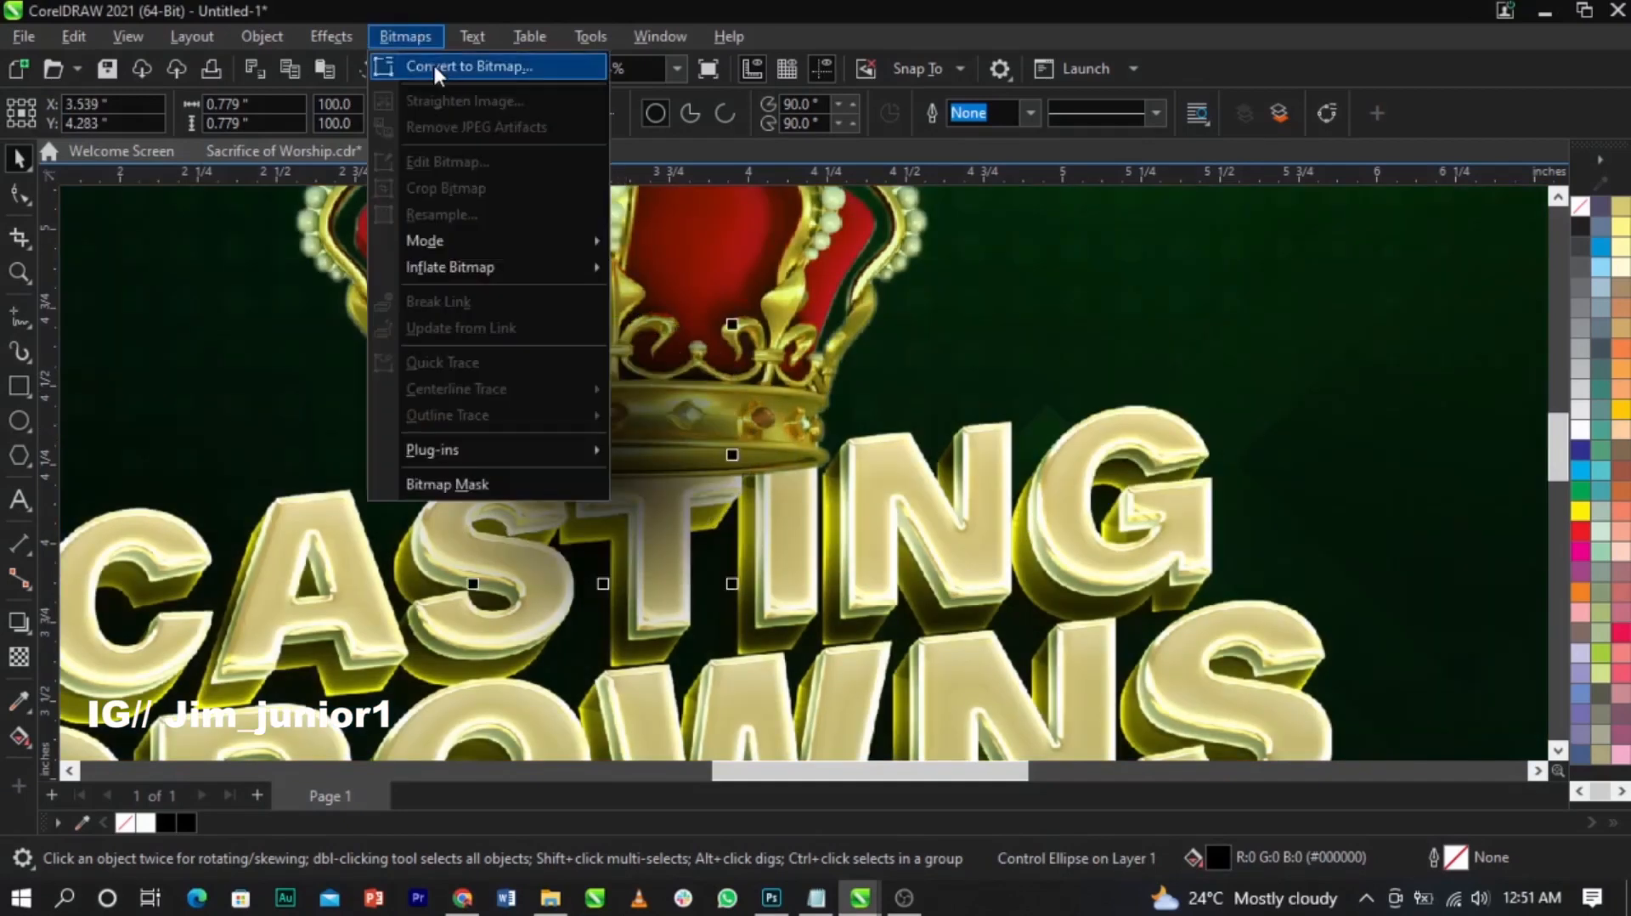
pyautogui.click(434, 64)
pyautogui.click(807, 378)
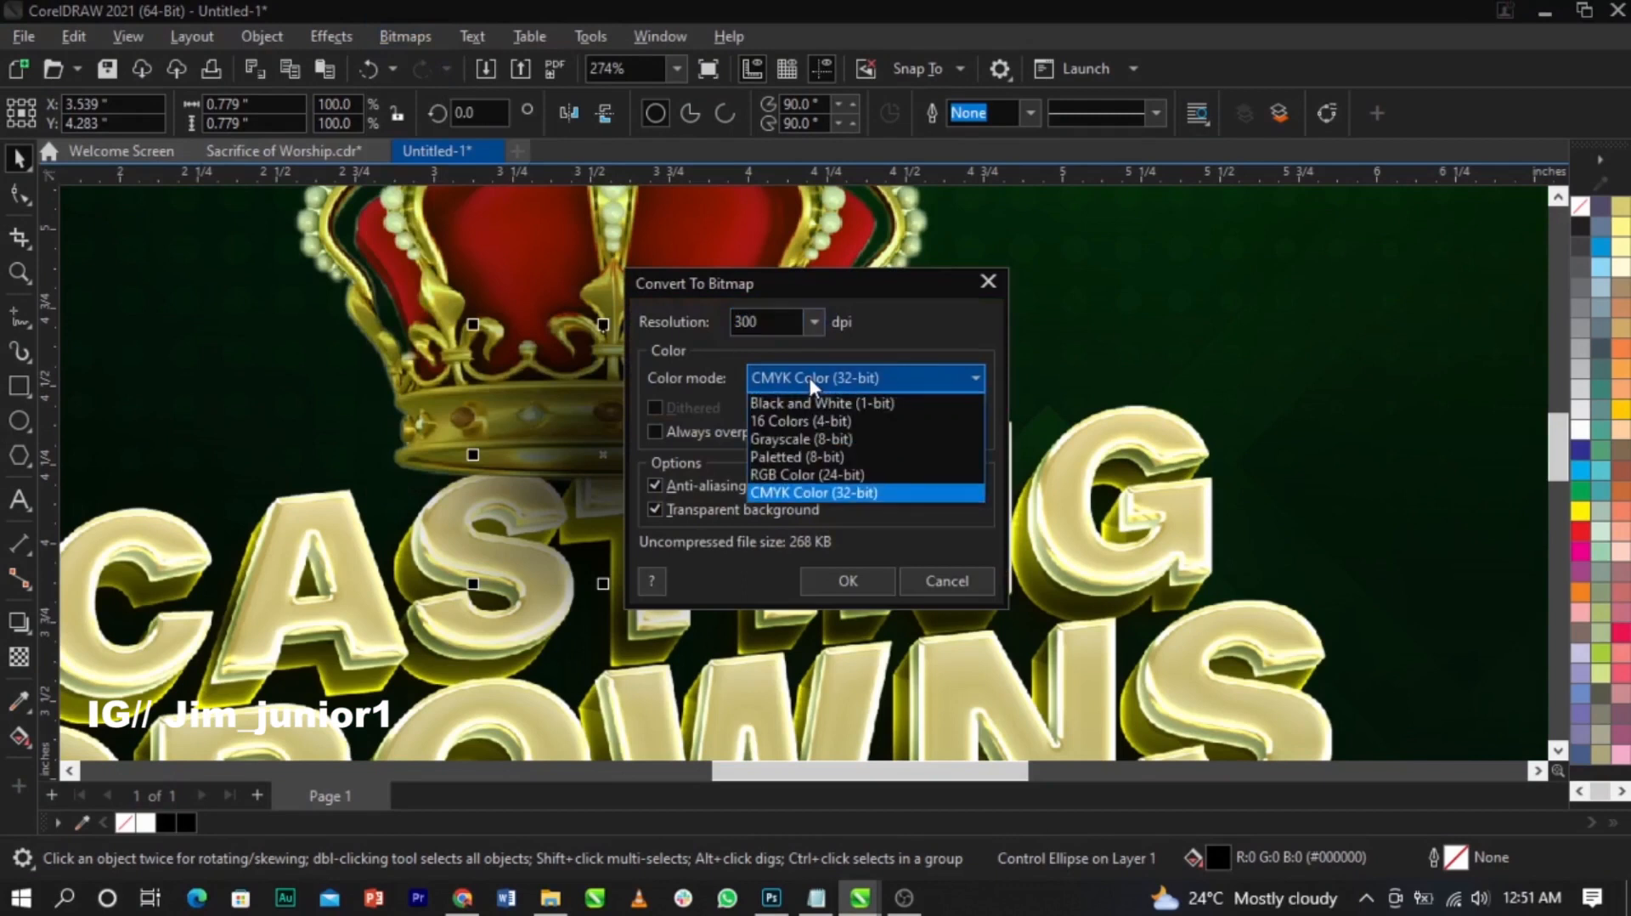
pyautogui.click(814, 475)
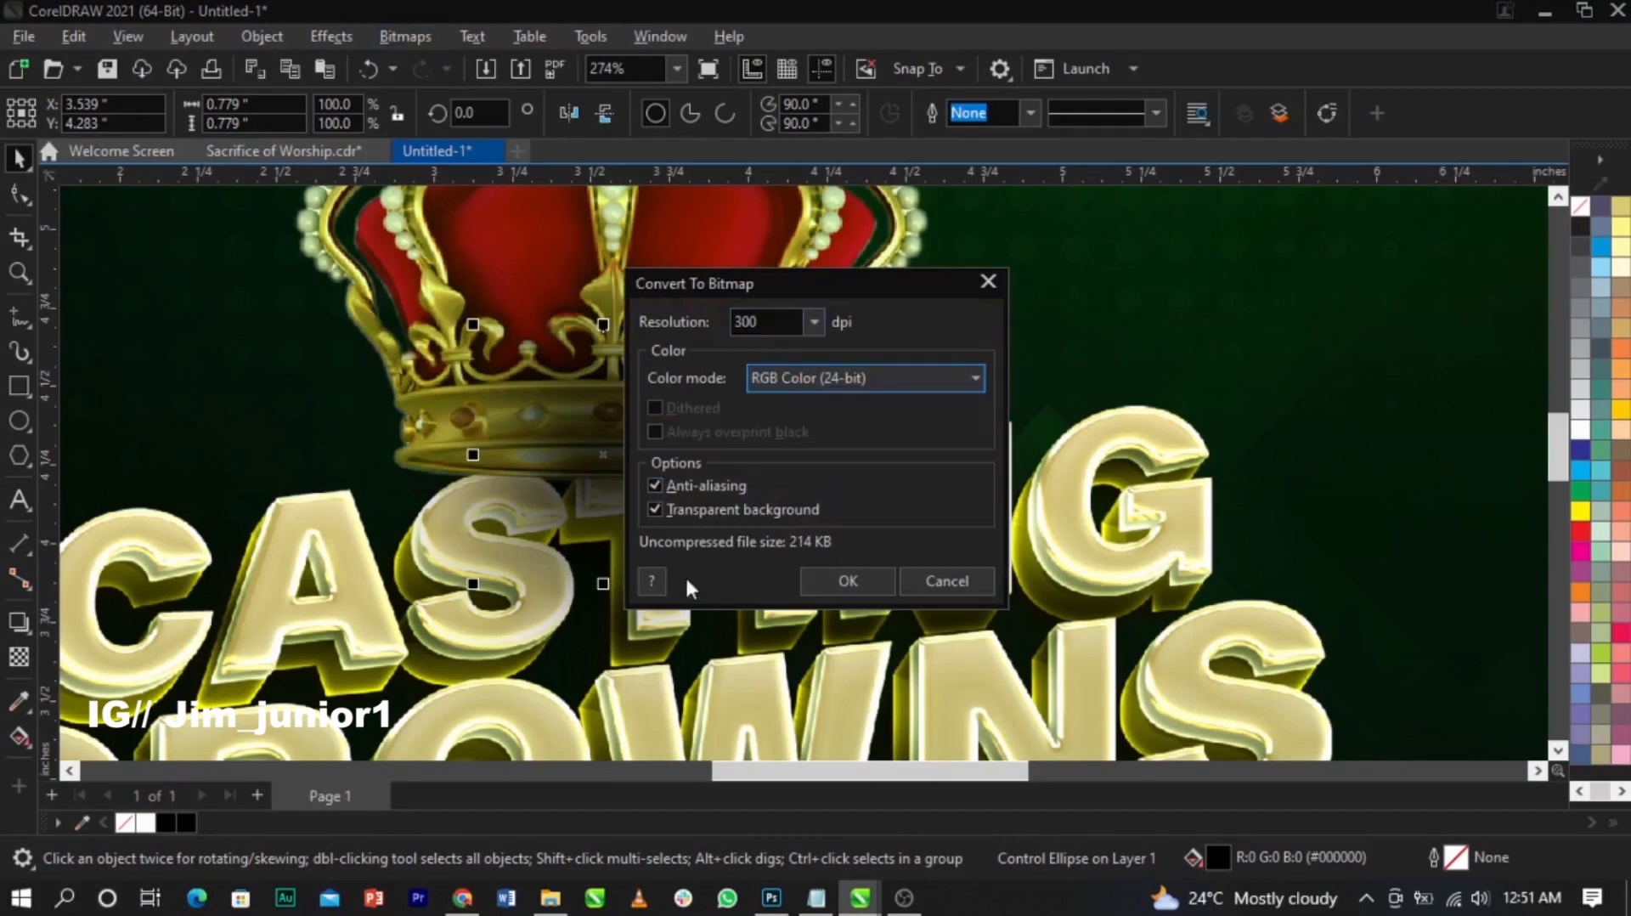
pyautogui.click(792, 324)
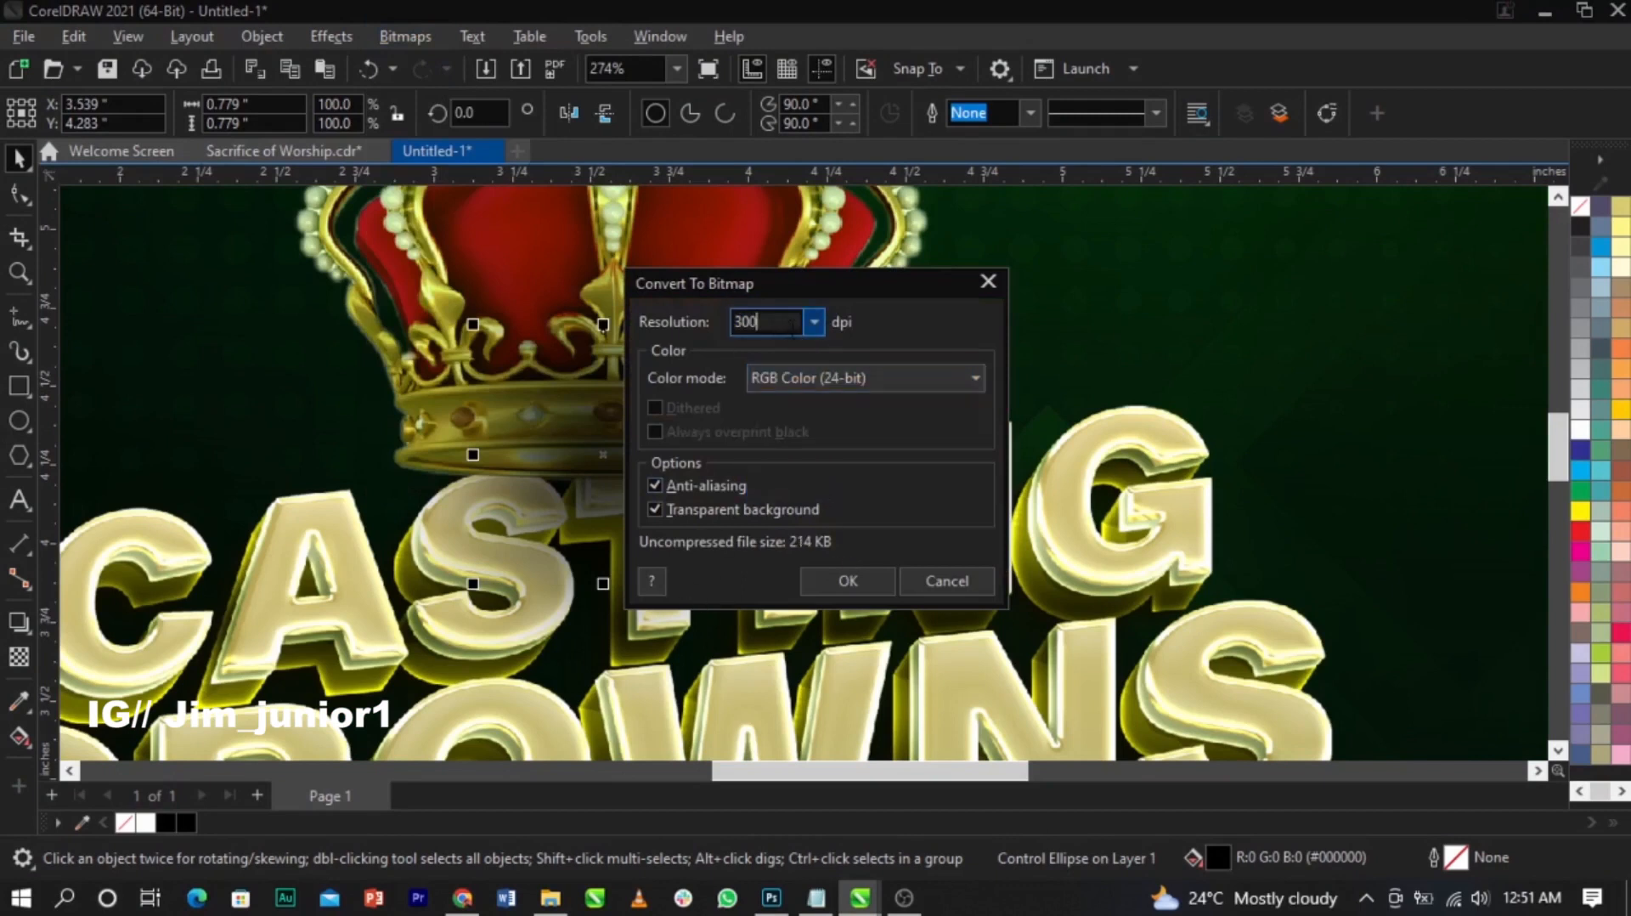
pyautogui.click(822, 578)
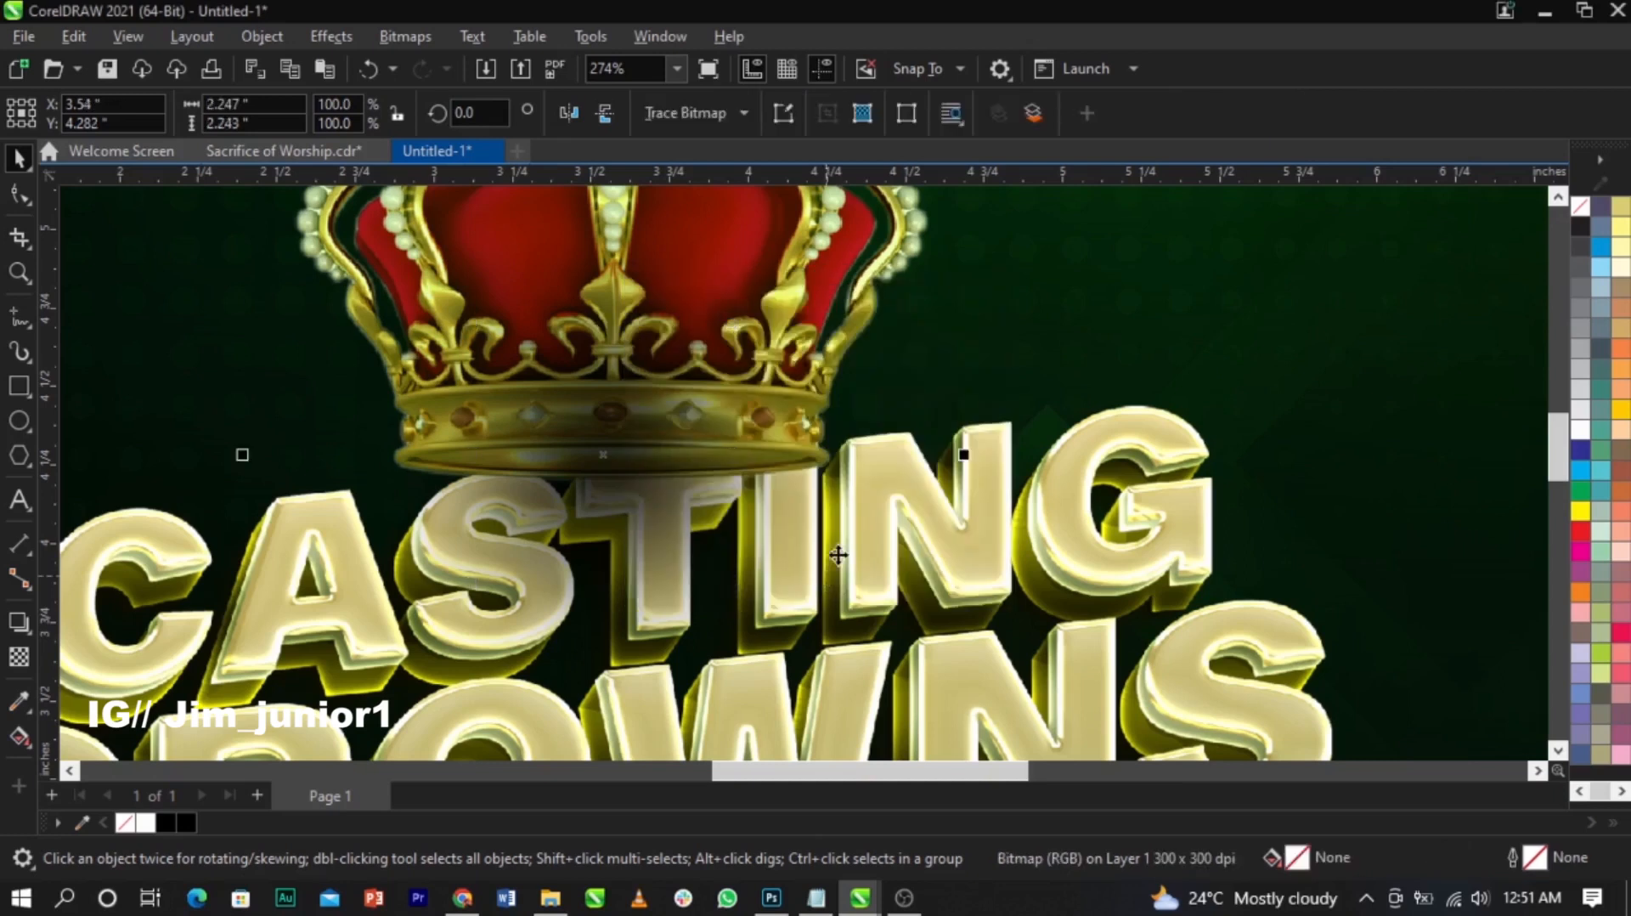
# Step: Flatten the blurred bitmap to about 0.31 inches high beneath the crown and widen it to about 2.48 inches
pyautogui.scroll(-2, 837, 556)
pyautogui.moveTo(721, 325); pyautogui.dragTo(761, 537)
pyautogui.scroll(4, 756, 537)
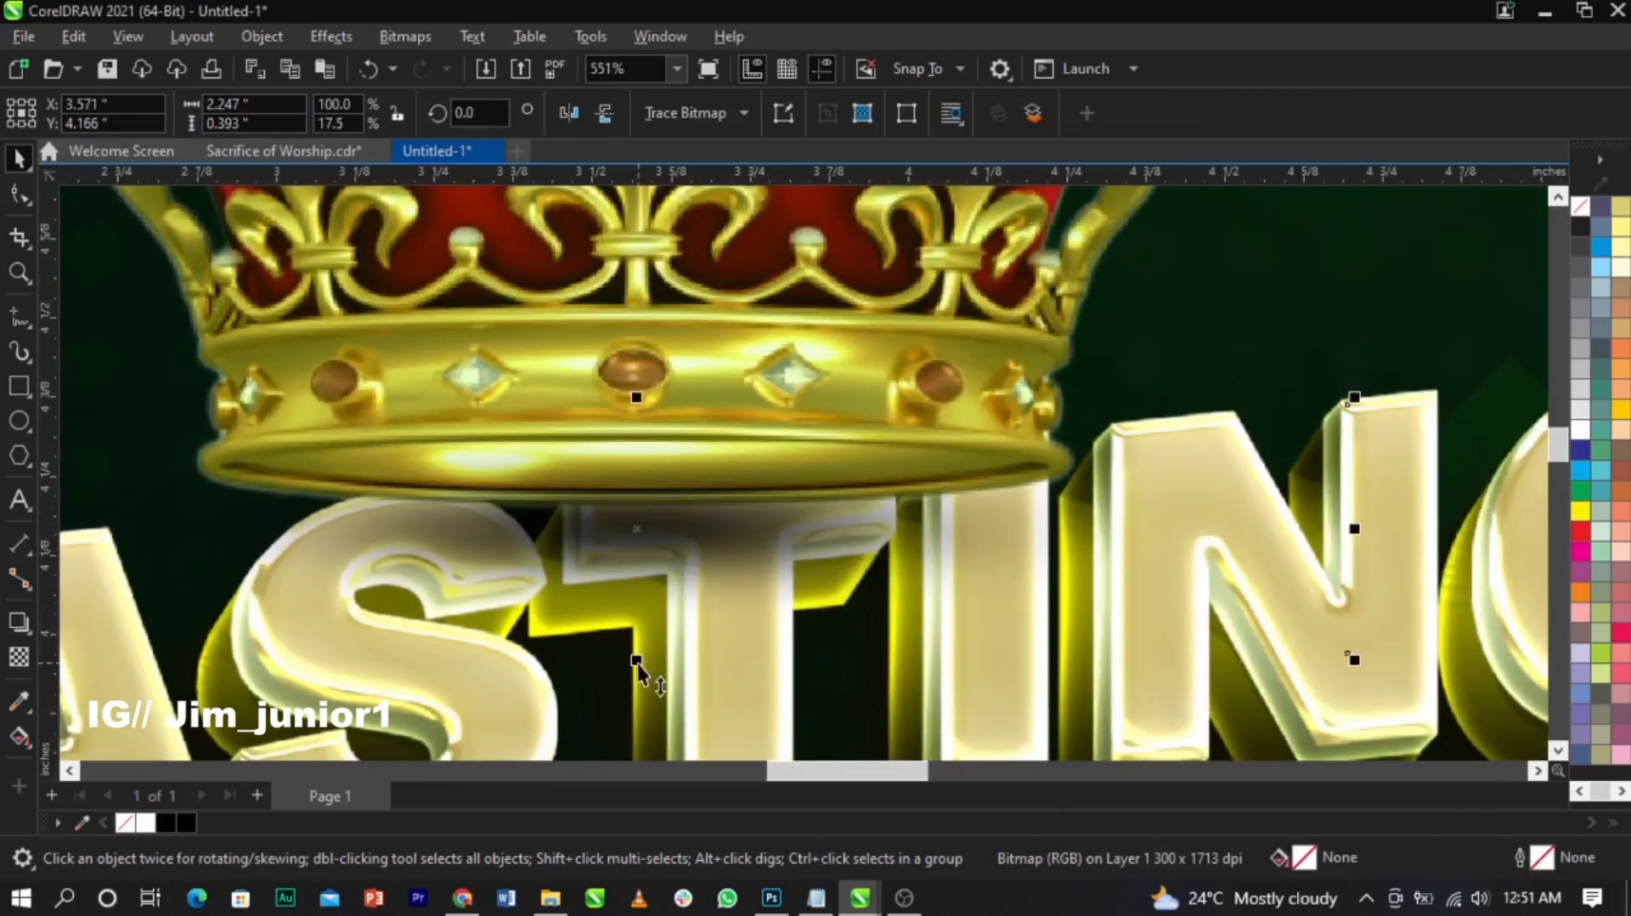
pyautogui.moveTo(637, 664); pyautogui.dragTo(672, 524)
pyautogui.scroll(-3, 672, 524)
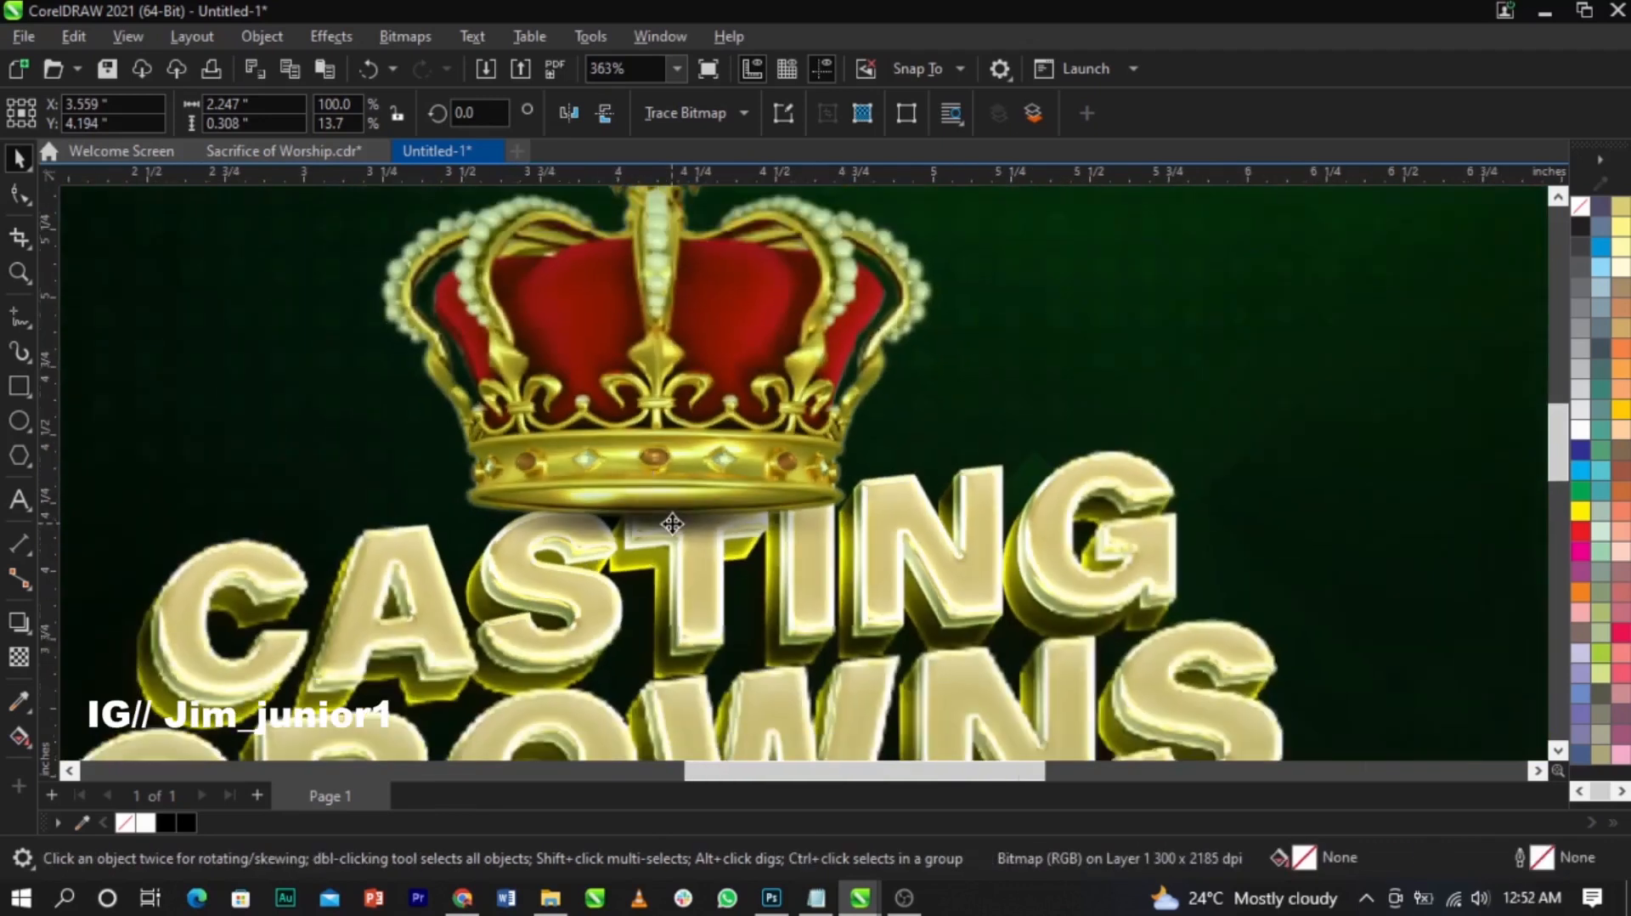
pyautogui.moveTo(967, 531); pyautogui.dragTo(1032, 531)
pyautogui.moveTo(702, 539); pyautogui.dragTo(782, 536)
pyautogui.hotkey('ctrl', 'z')
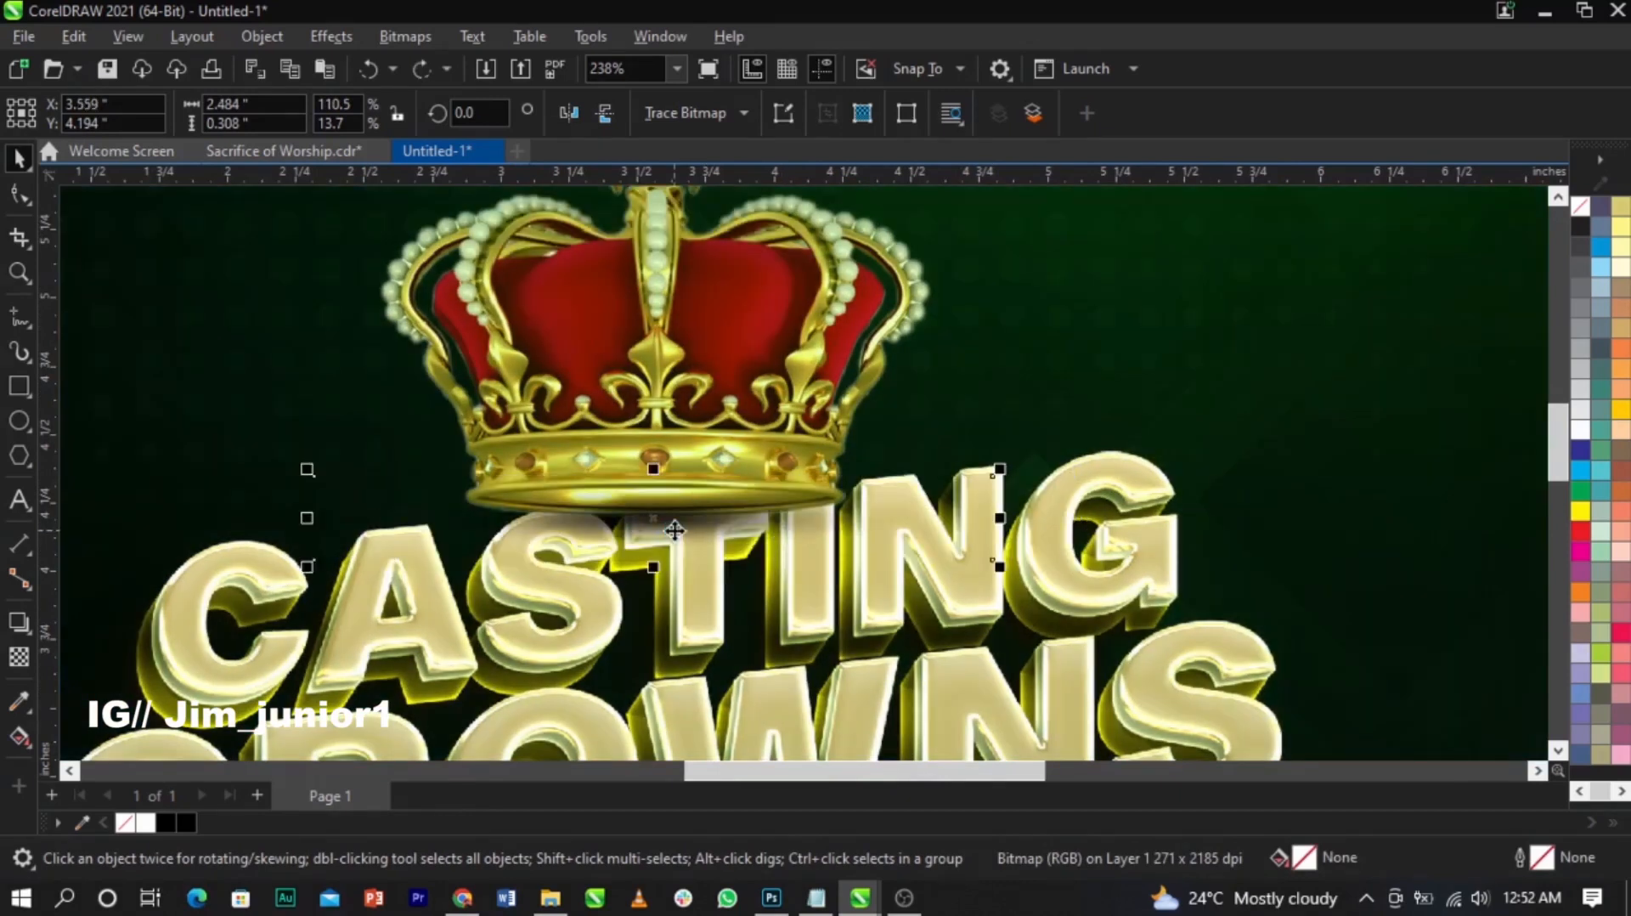
# Step: Paste a copy of the shadow, shift it slightly beneath the crown's base, and apply a uniform transparency of 40
pyautogui.hotkey('ctrl', 'v')
pyautogui.scroll(4, 674, 530)
pyautogui.moveTo(675, 530); pyautogui.dragTo(707, 522)
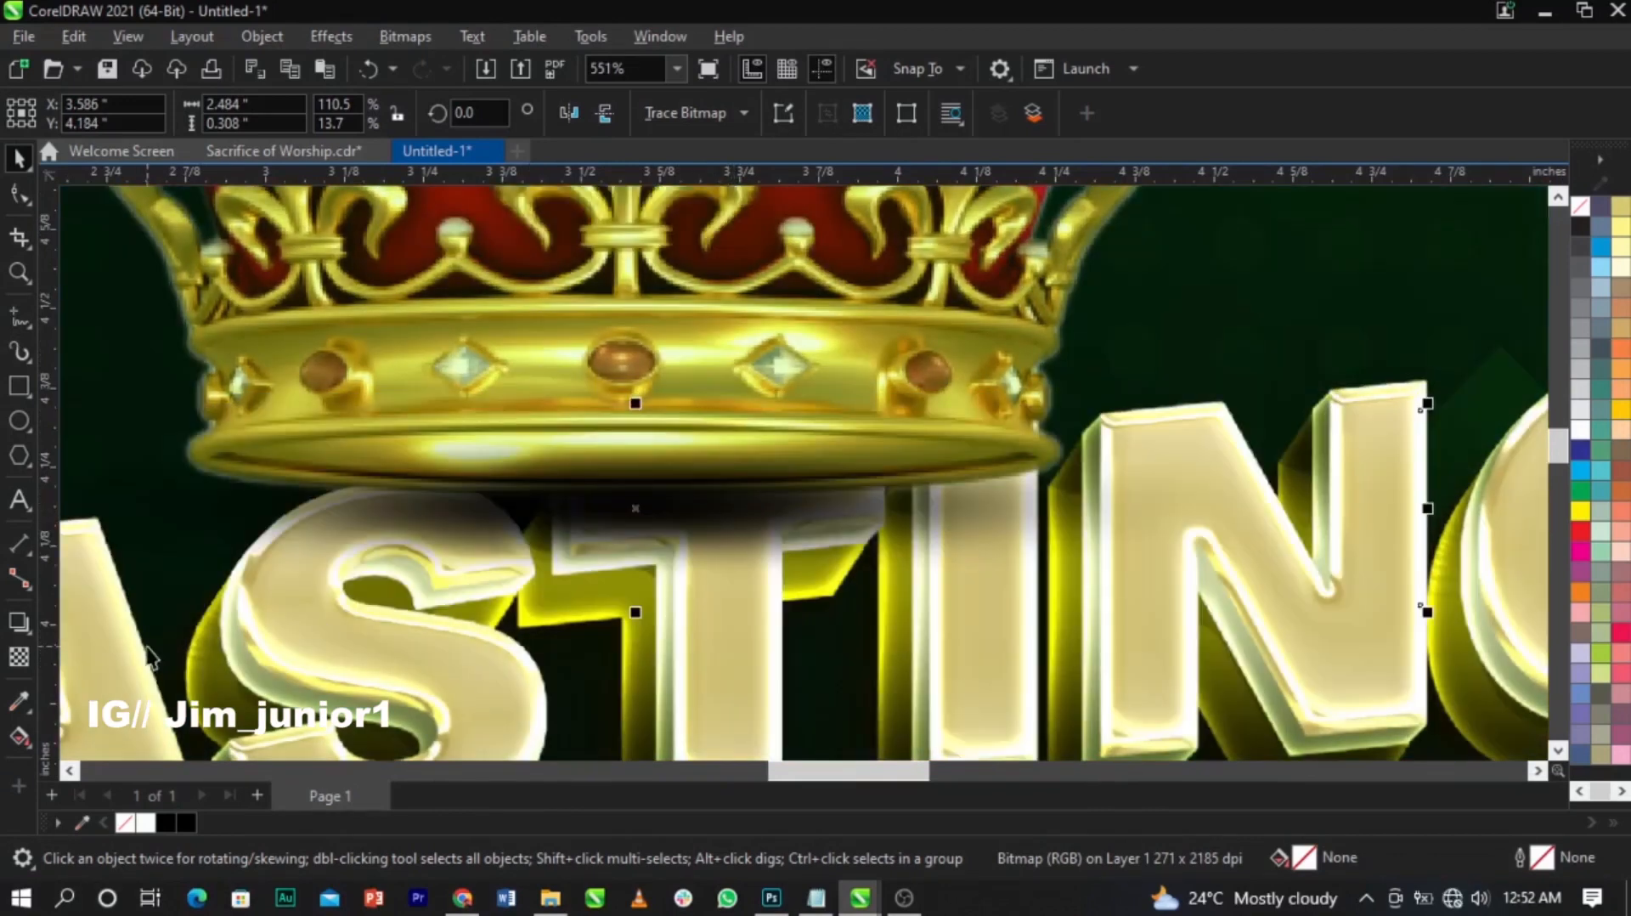
pyautogui.click(20, 657)
pyautogui.moveTo(594, 628); pyautogui.dragTo(603, 626)
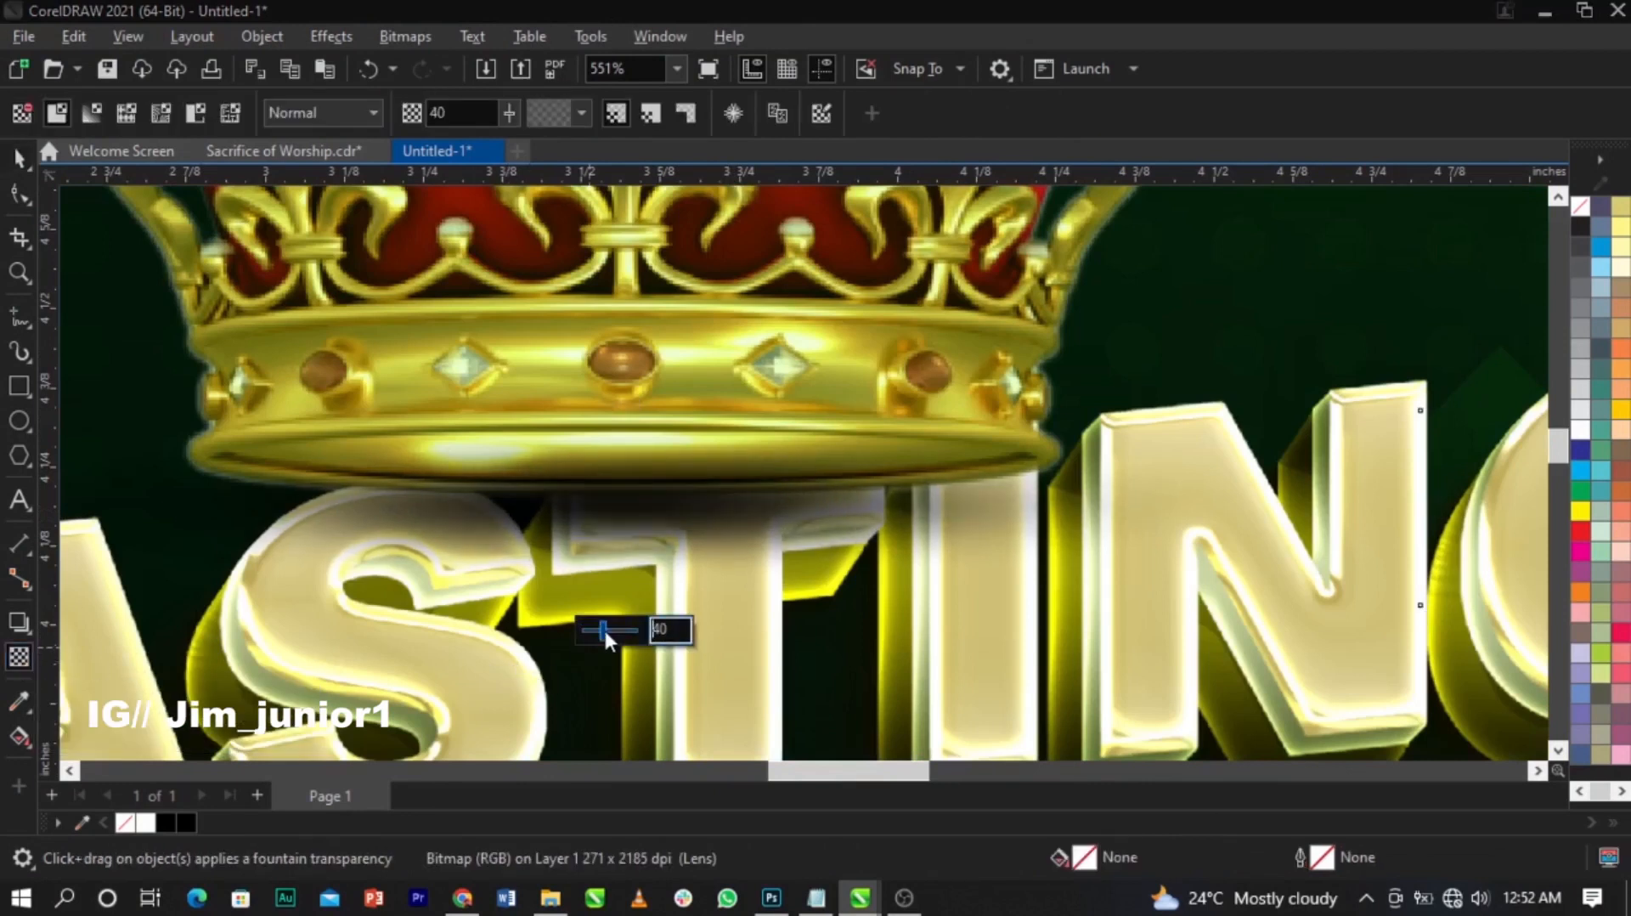
# Step: Examine the crown's shadow over the CASTING CROWNS title up close and within the whole flyer
pyautogui.press('space')
pyautogui.scroll(-5, 684, 560)
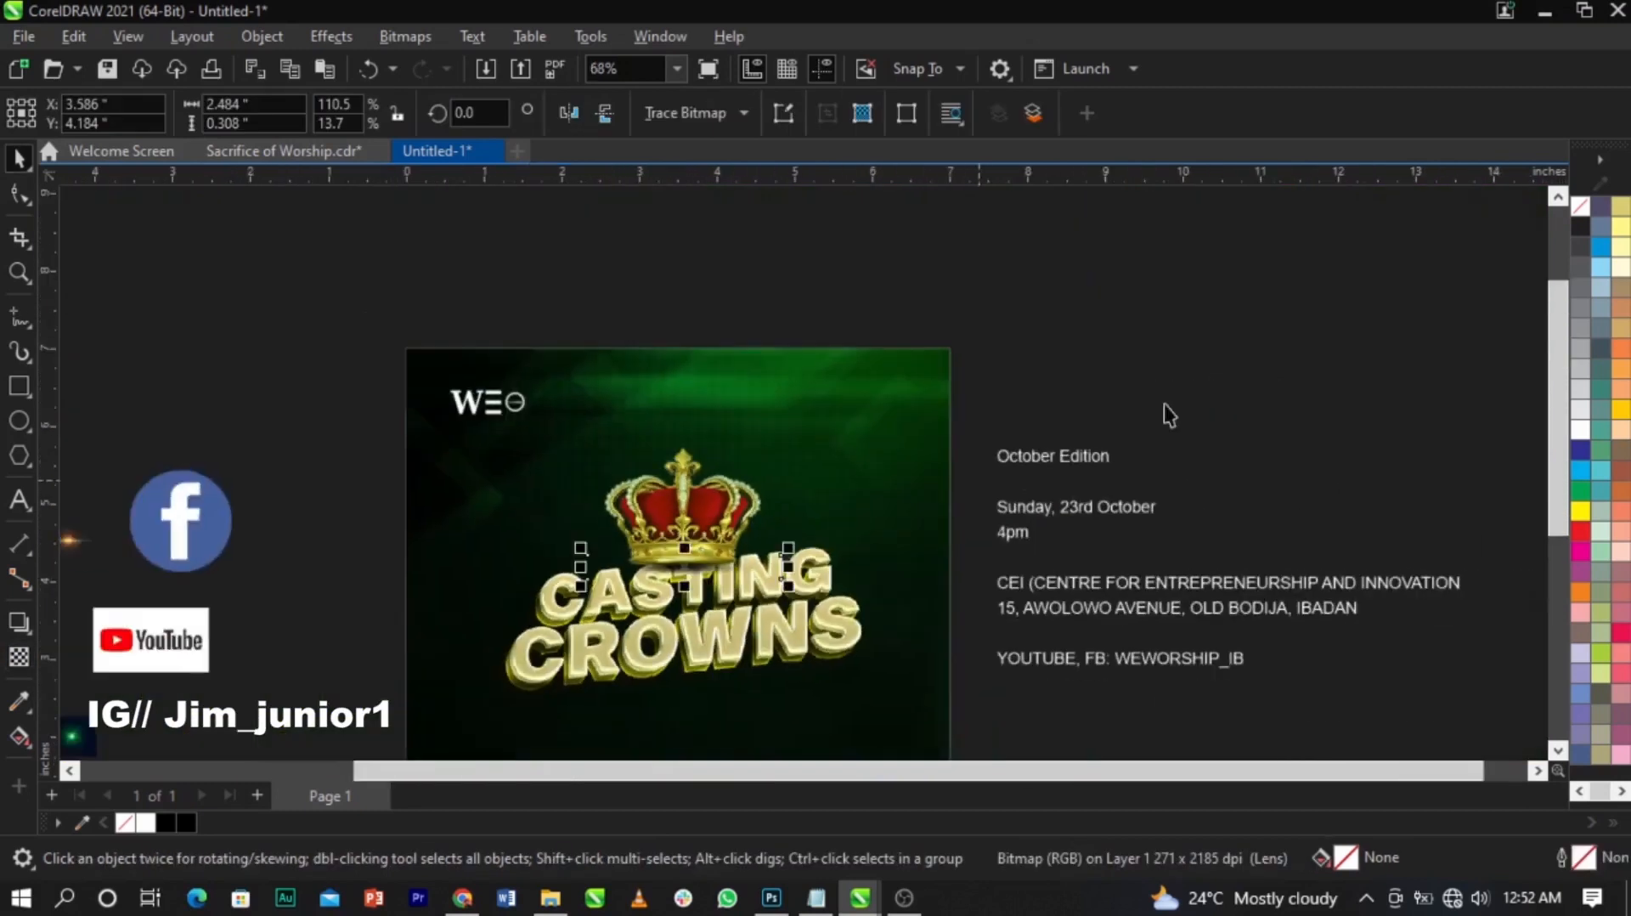
pyautogui.click(1164, 405)
pyautogui.scroll(-1, 764, 372)
pyautogui.press('z')
pyautogui.moveTo(440, 427); pyautogui.dragTo(876, 620)
pyautogui.press('space')
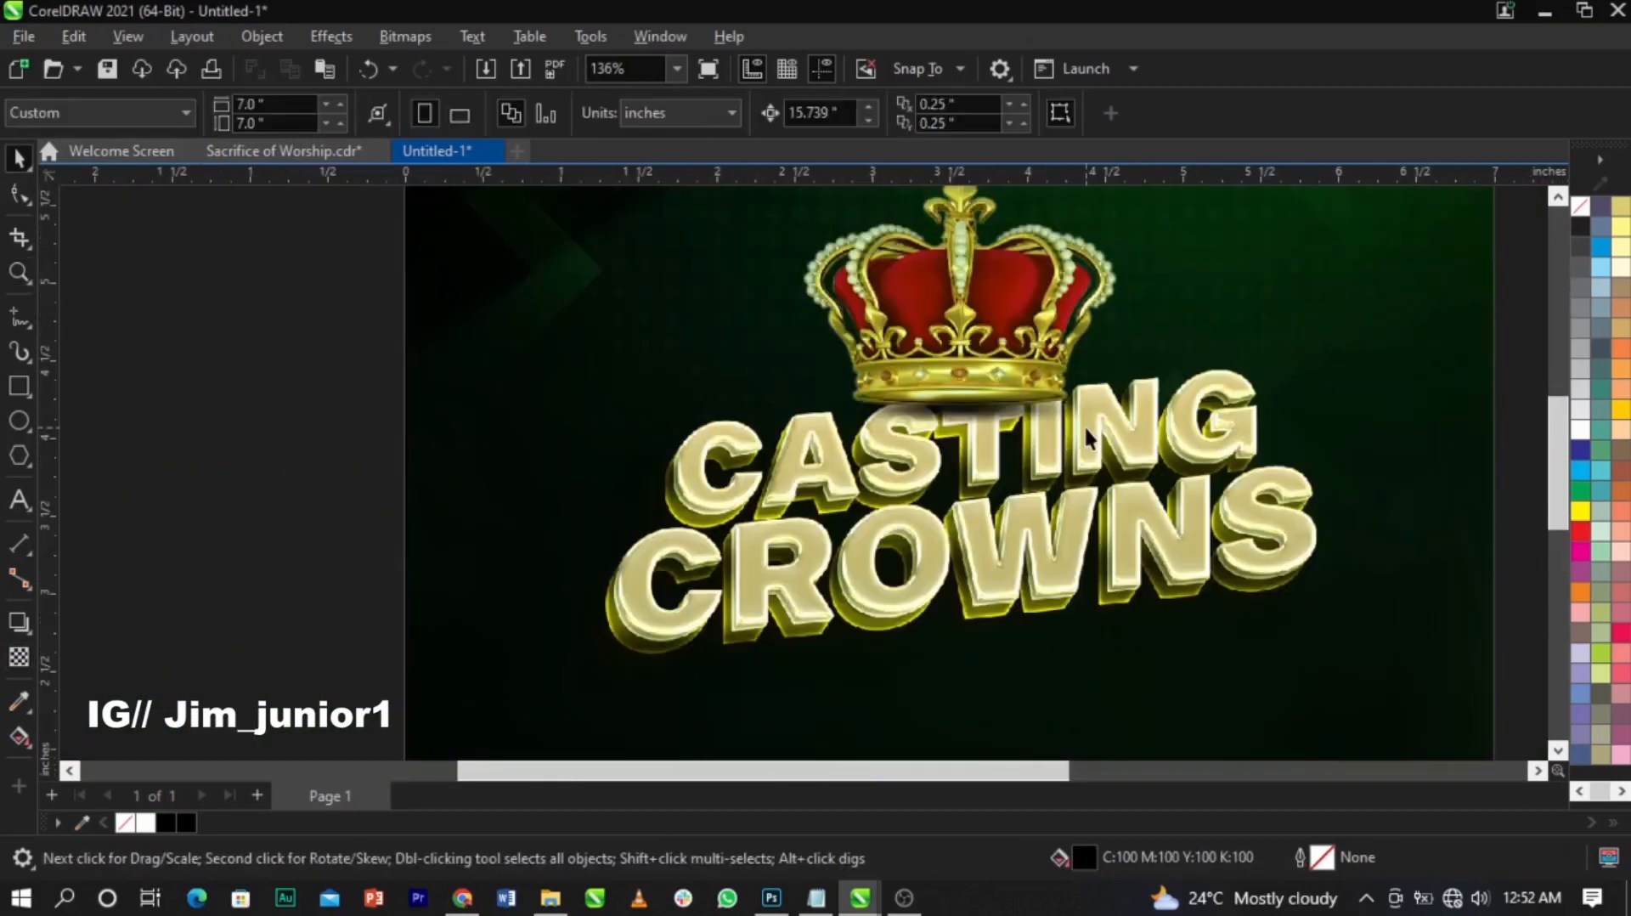
pyautogui.scroll(3, 978, 420)
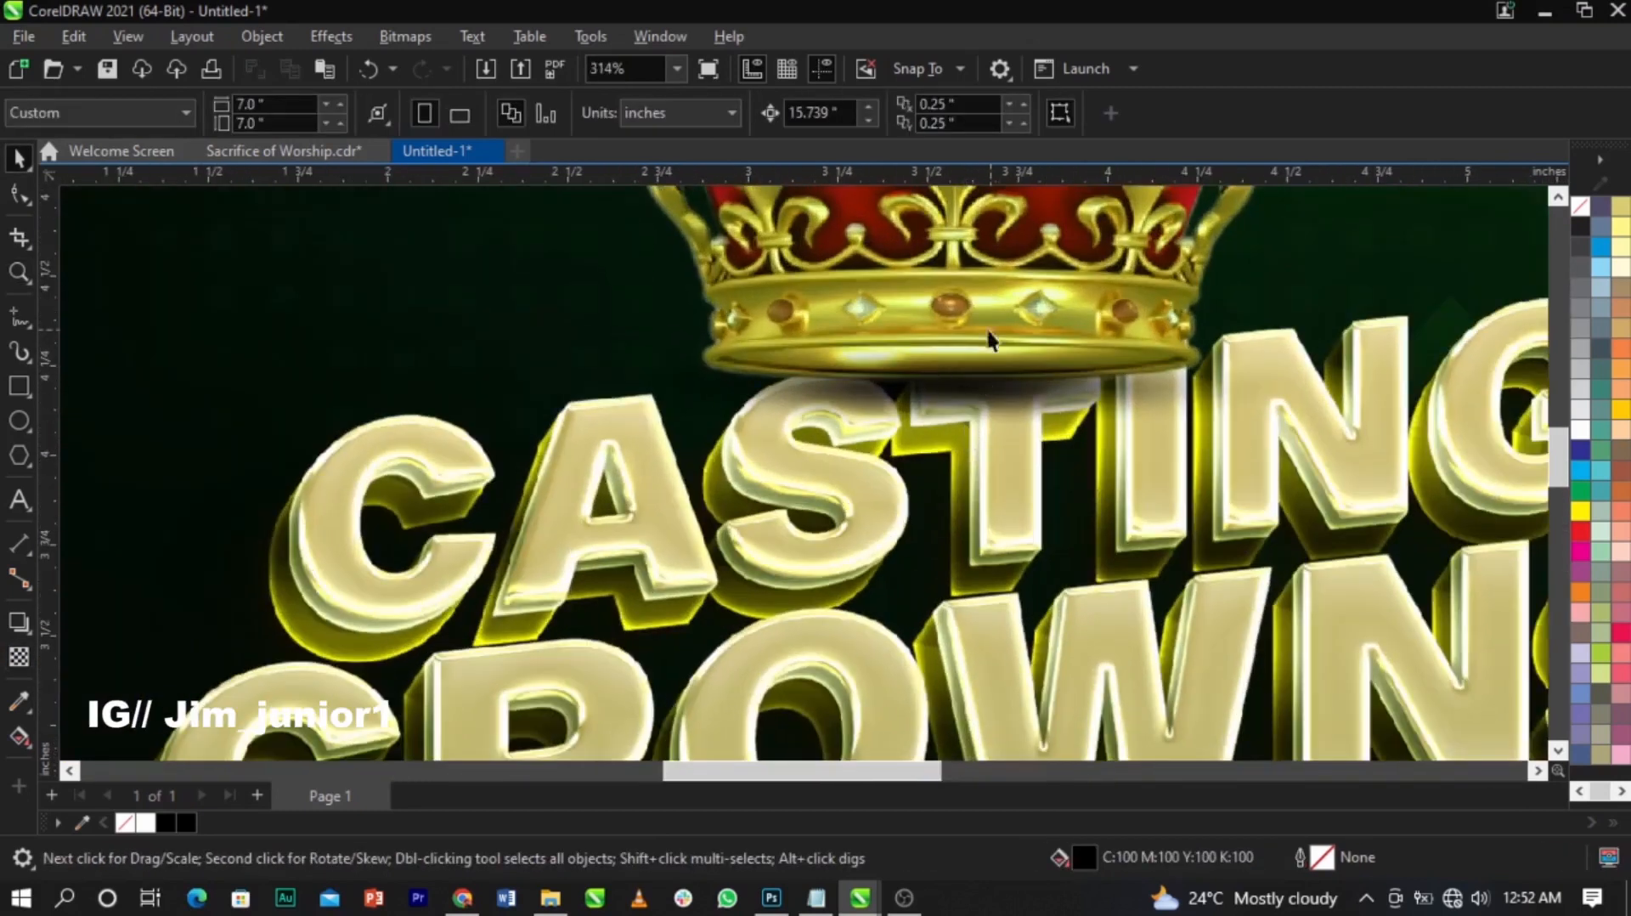
pyautogui.scroll(-5, 1236, 412)
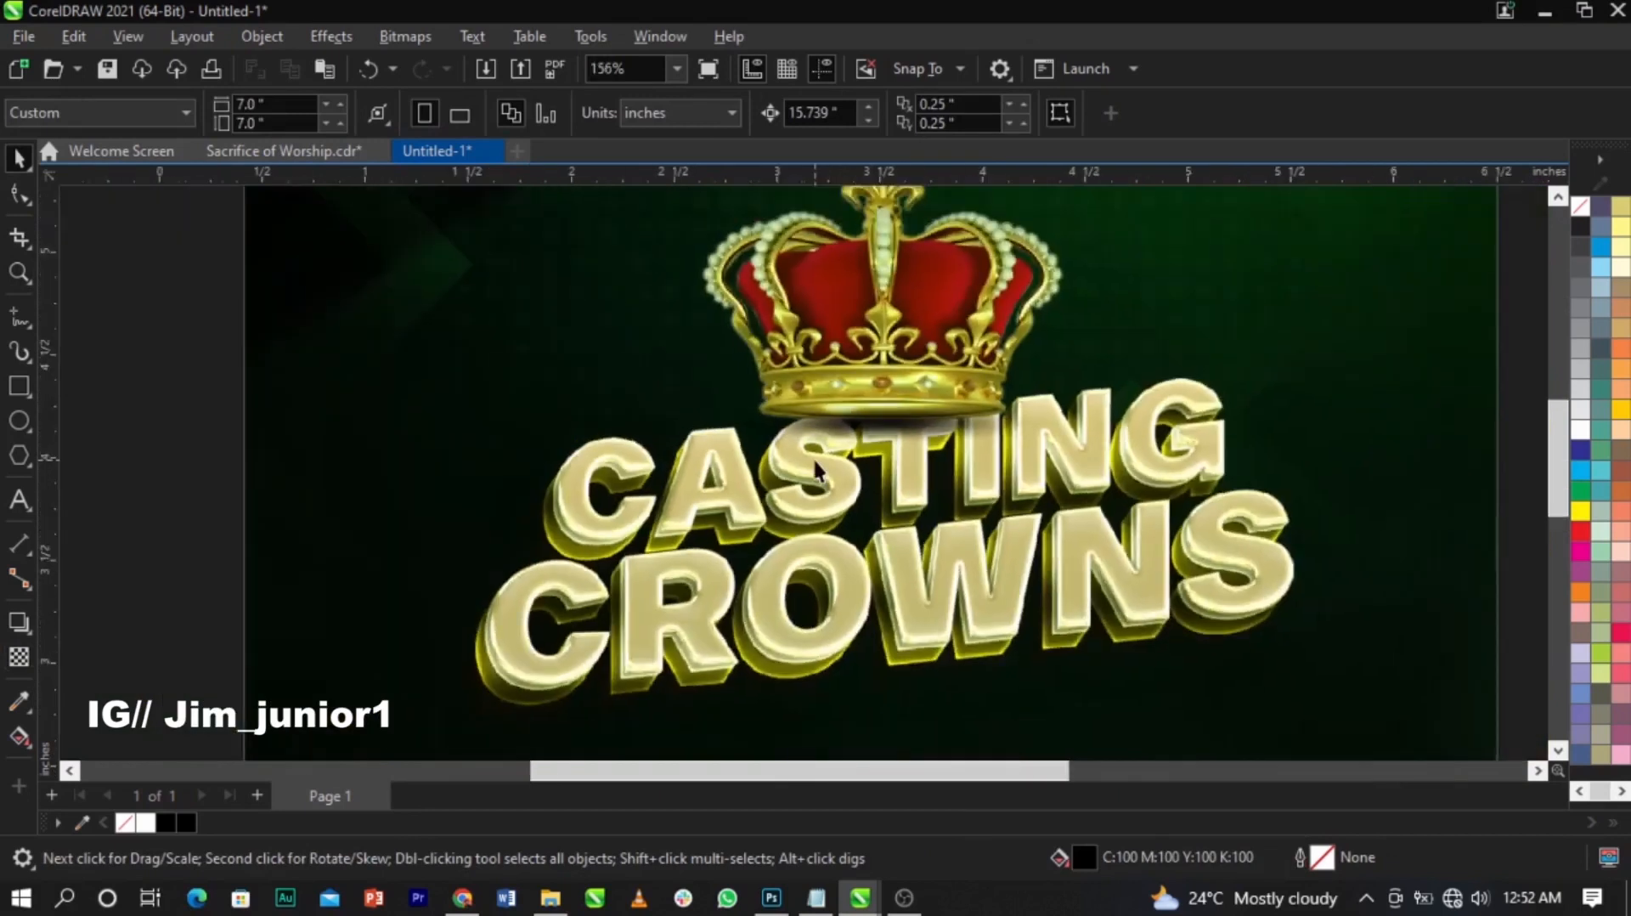
pyautogui.scroll(-2, 739, 348)
pyautogui.press('z')
pyautogui.moveTo(510, 248); pyautogui.dragTo(1074, 654)
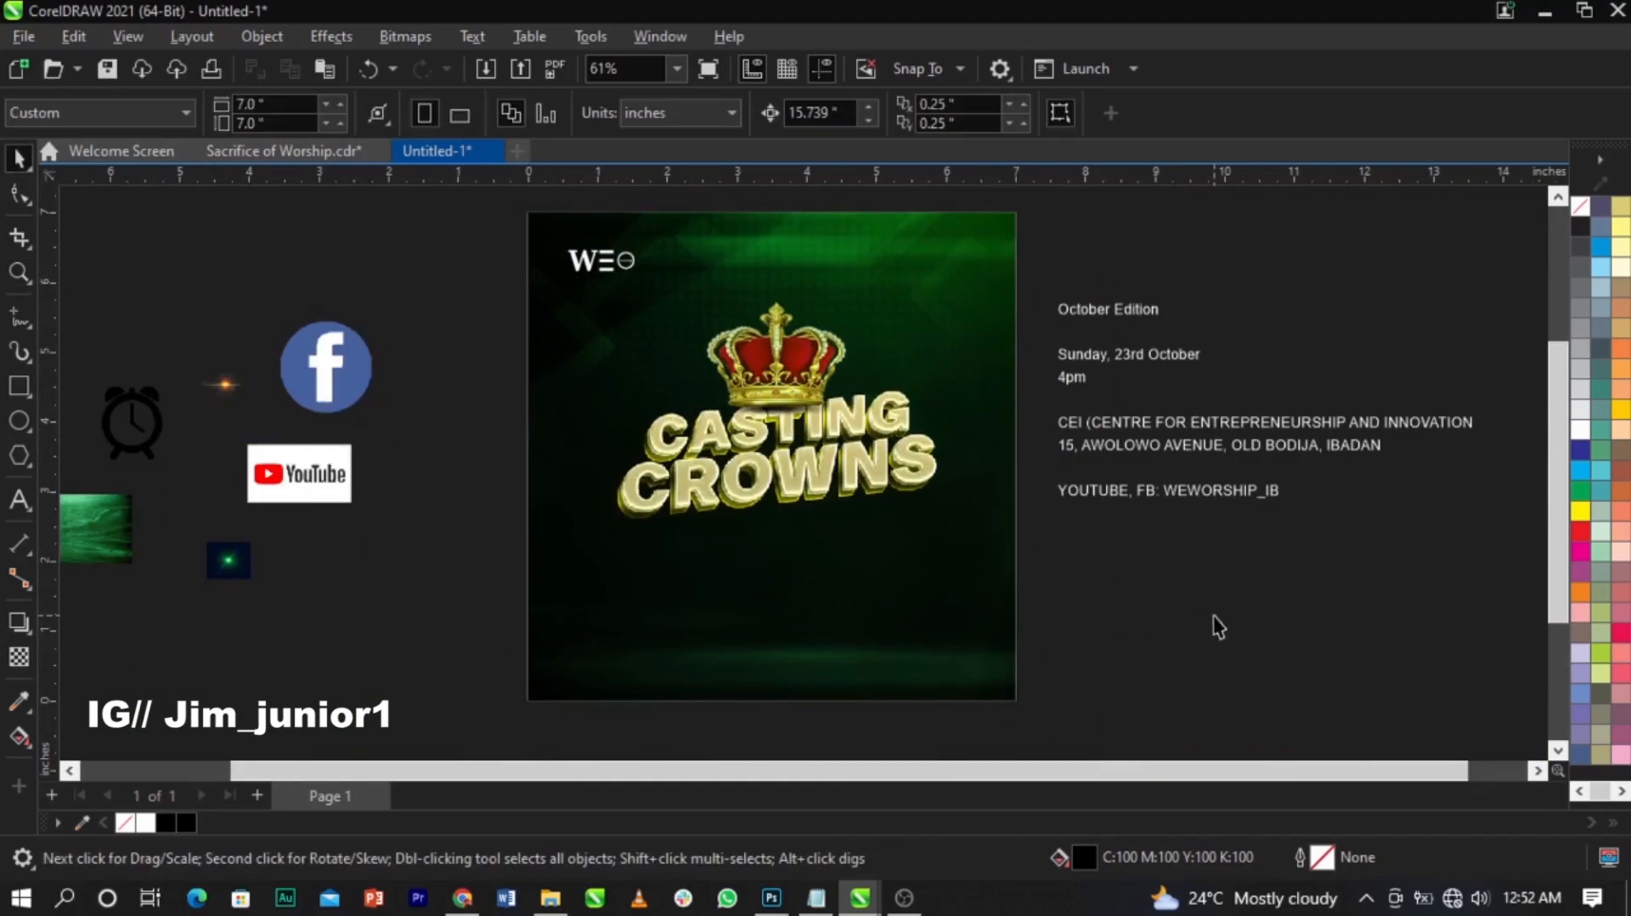
# Step: Copy the "October Edition" line from the event details text and delete it from that block
pyautogui.doubleClick(1141, 313)
pyautogui.scroll(2, 1138, 314)
pyautogui.moveTo(1165, 312); pyautogui.dragTo(1018, 313)
pyautogui.hotkey('ctrl', 'c')
pyautogui.press('BackSpace')
pyautogui.scroll(-3, 926, 433)
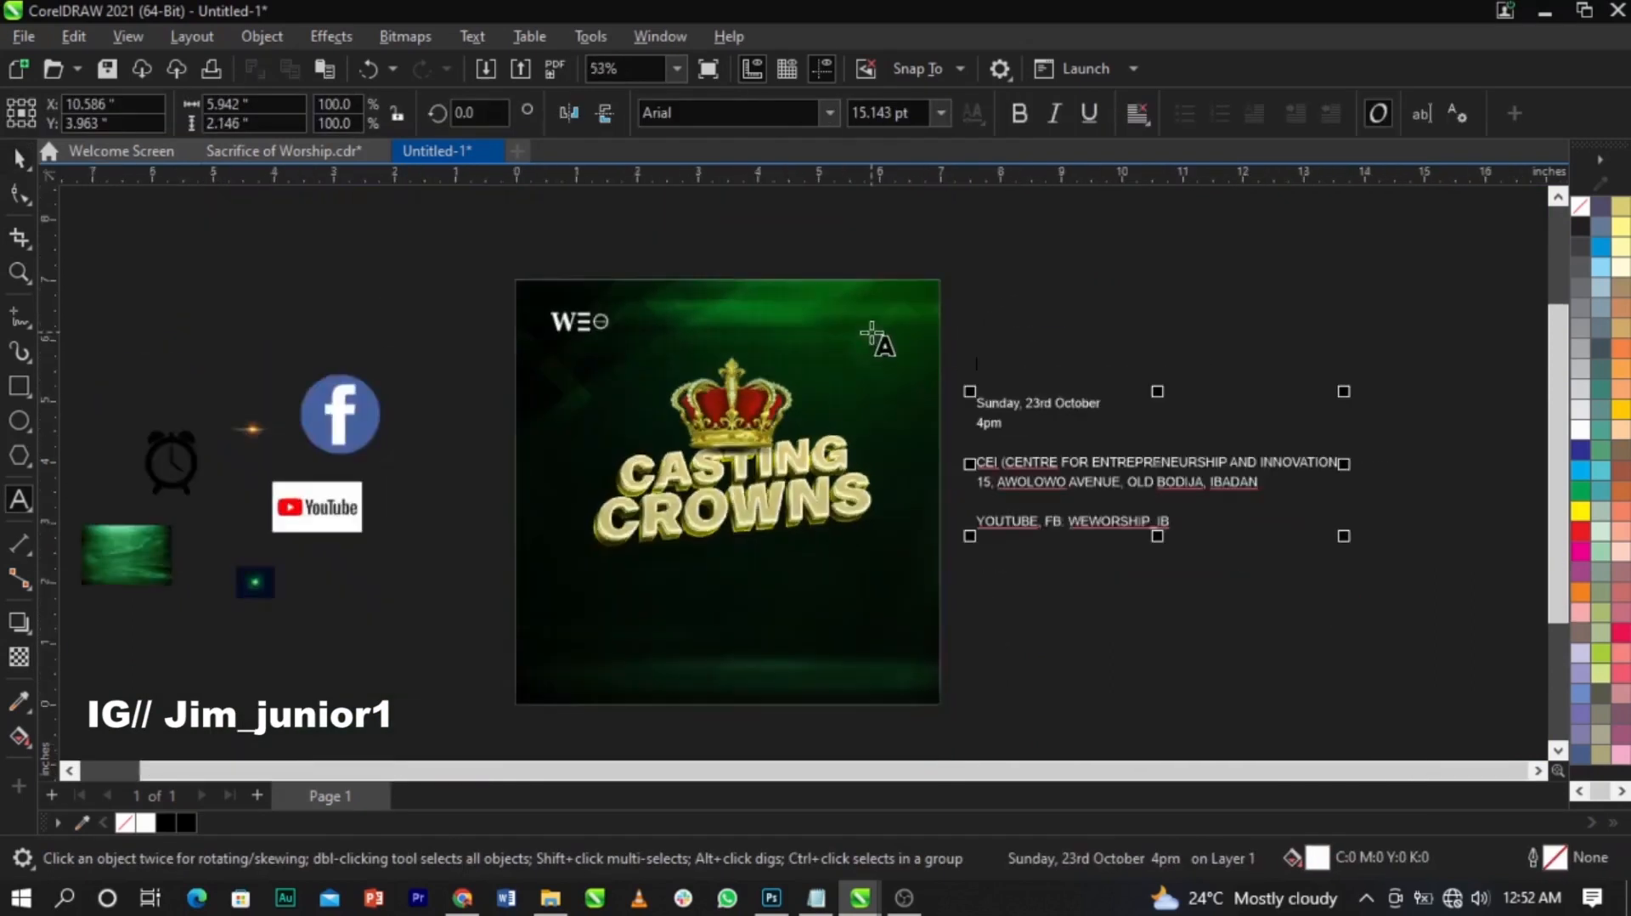
# Step: Paste "October Edition" as separate text in the flyer's upper-right area and break it onto two lines
pyautogui.scroll(2, 871, 333)
pyautogui.click(847, 307)
pyautogui.hotkey('ctrl', 'v')
pyautogui.hotkey('ctrl', 'space')
pyautogui.doubleClick(962, 305)
pyautogui.doubleClick(962, 304)
pyautogui.press('Return')
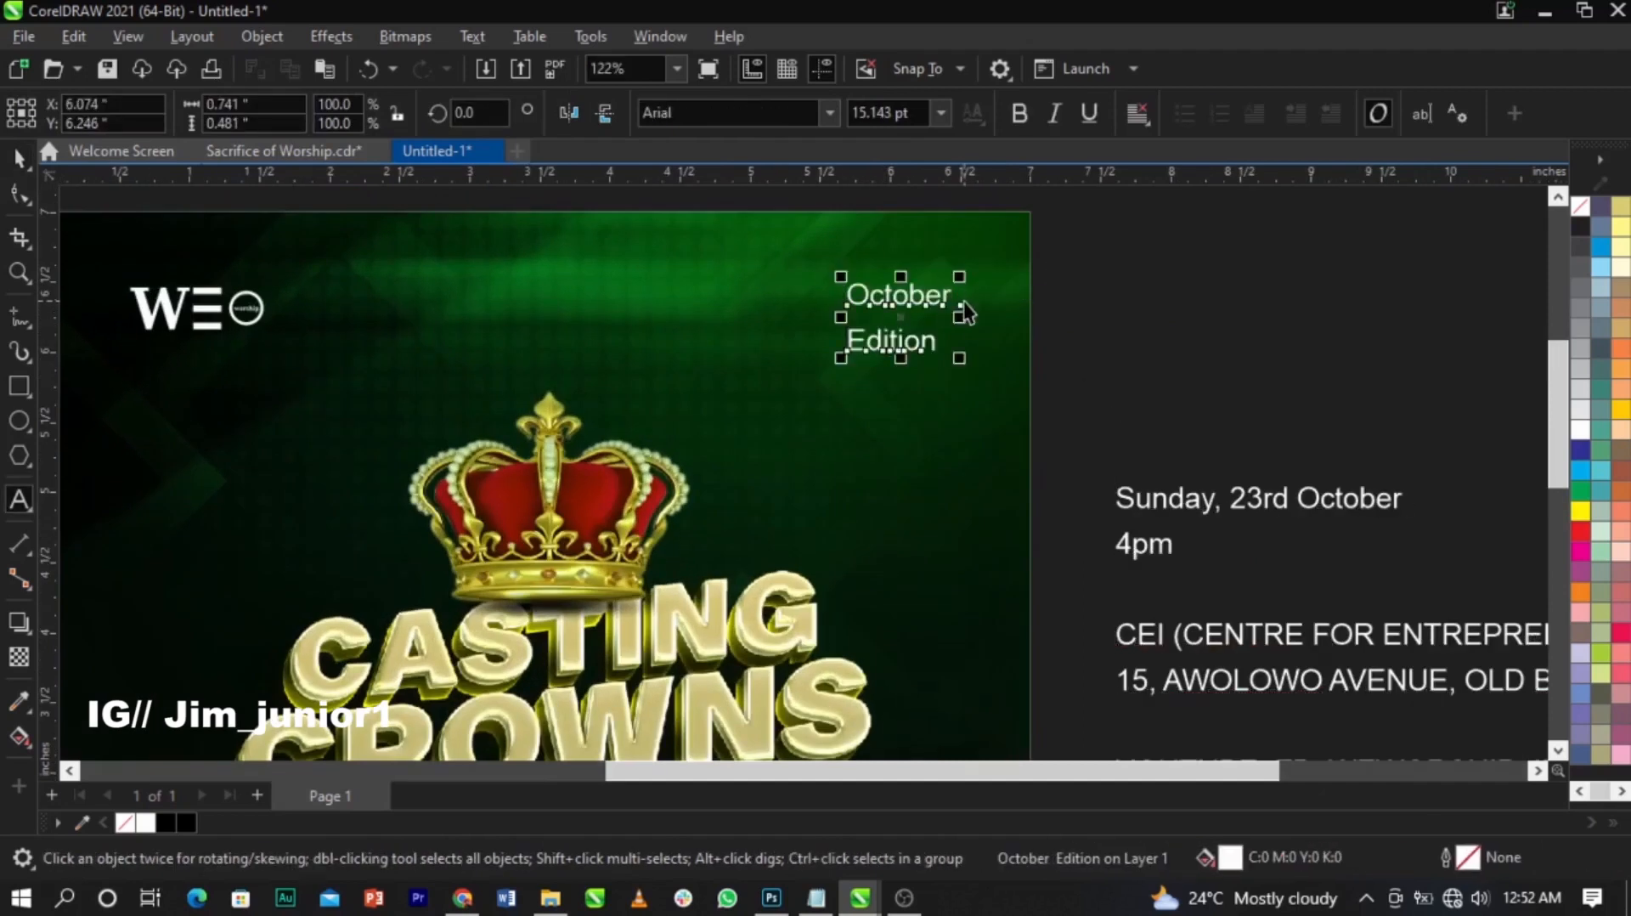
# Step: Break the two lines into separate text objects, set "October" in Onyx and enlarge it to about 28 pt
pyautogui.hotkey('ctrl', 'space')
pyautogui.scroll(2, 964, 301)
pyautogui.hotkey('ctrl', 'k')
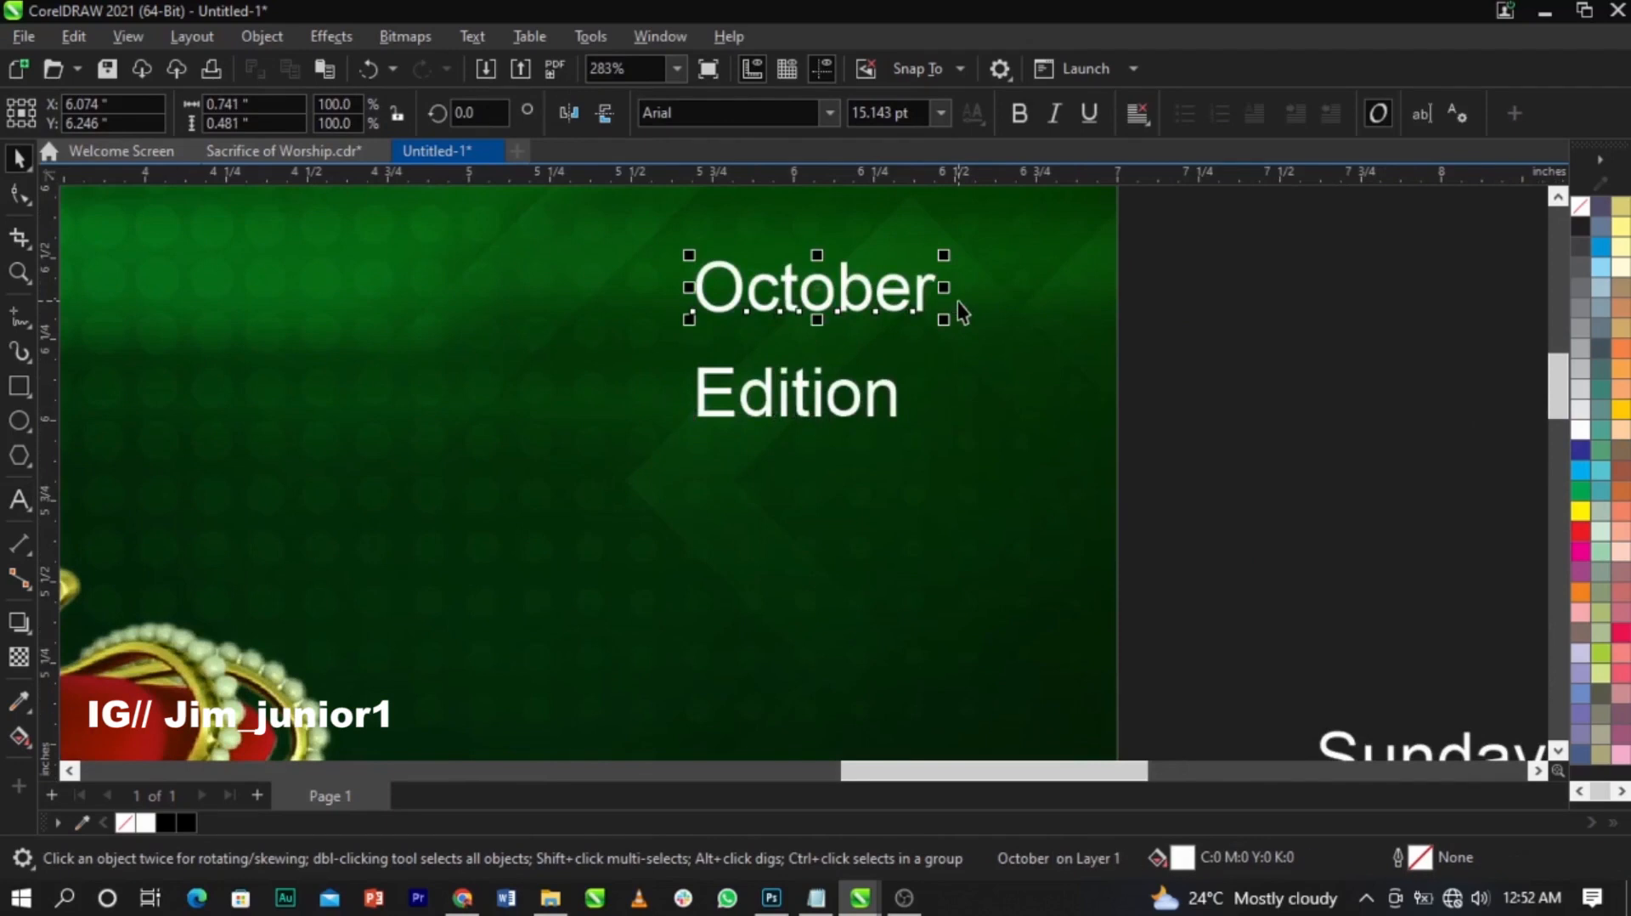
pyautogui.write('Onyx')
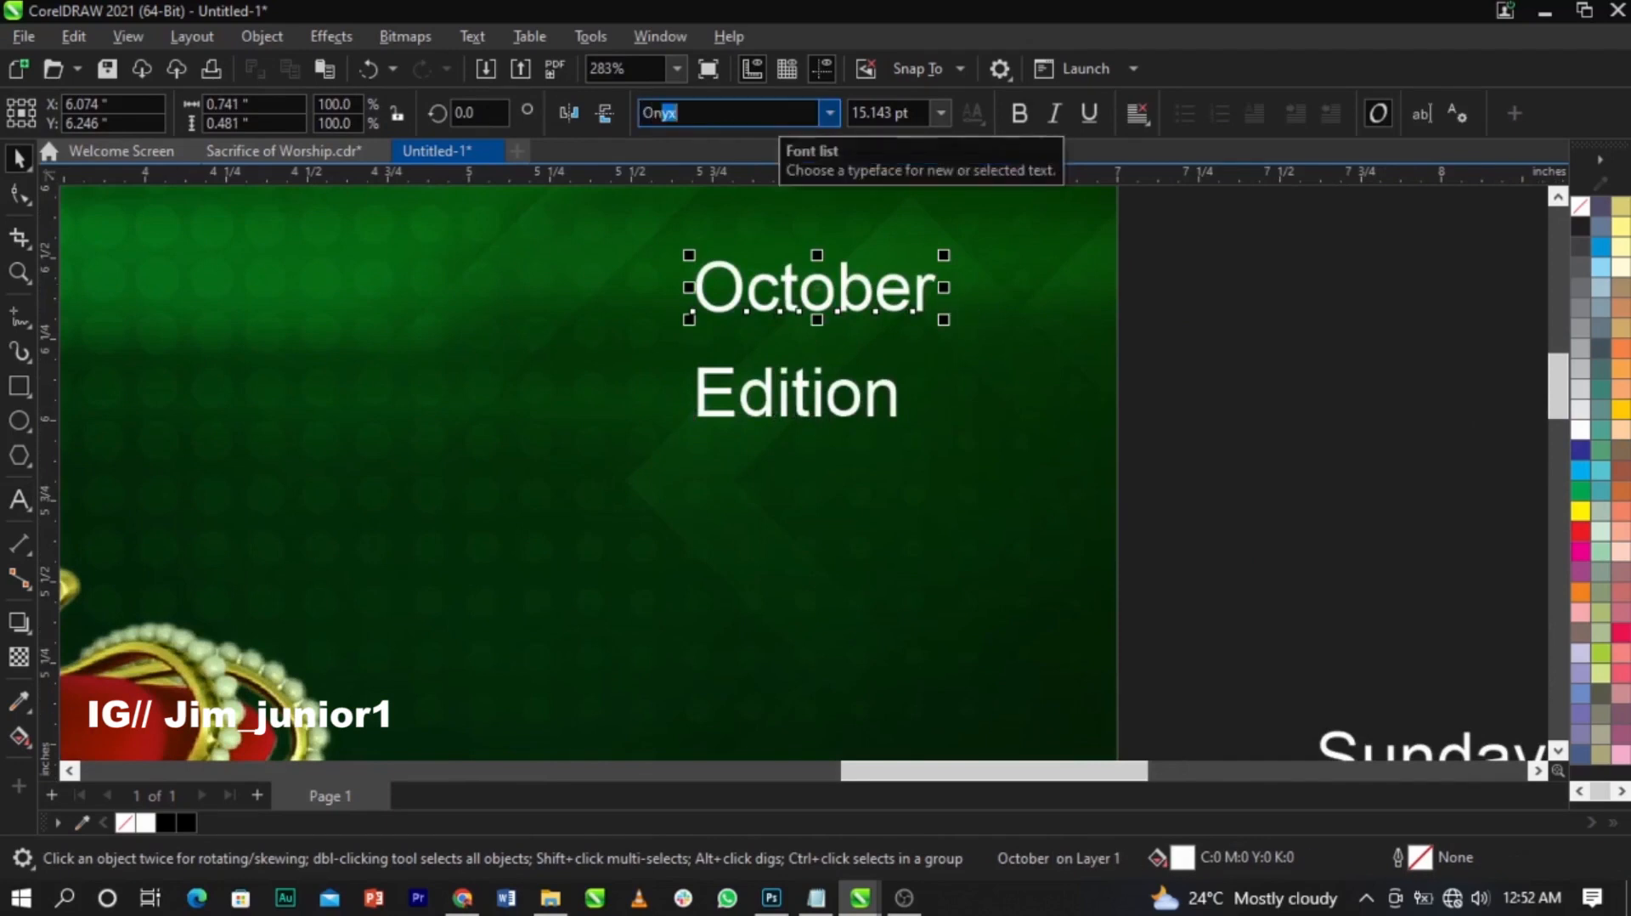
pyautogui.press('Return')
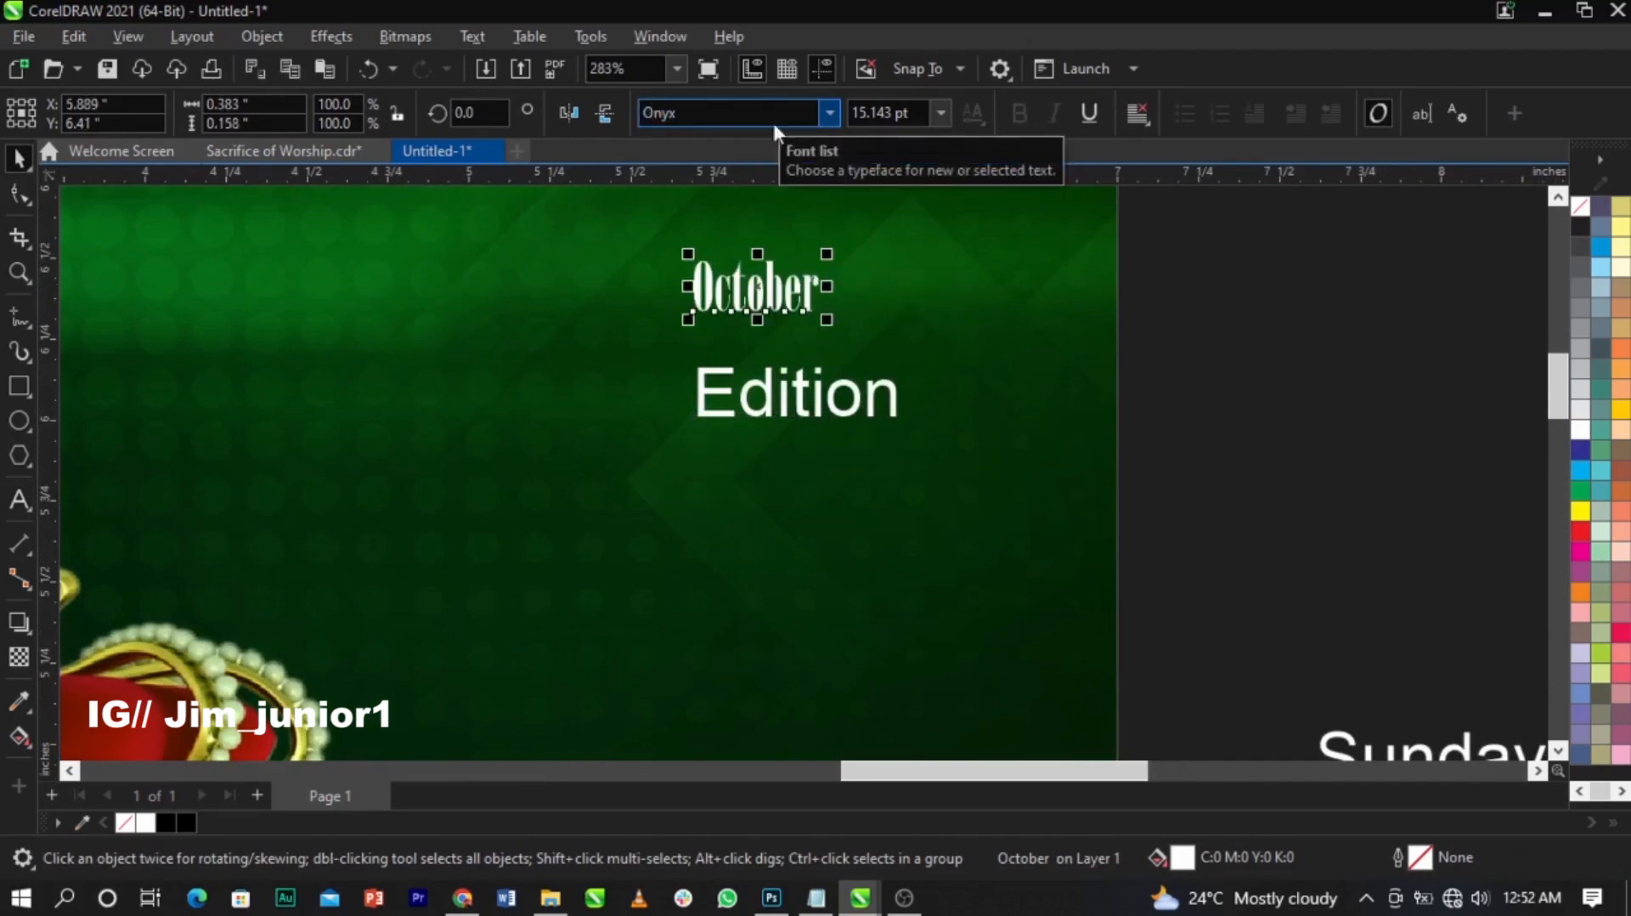
pyautogui.scroll(2, 818, 335)
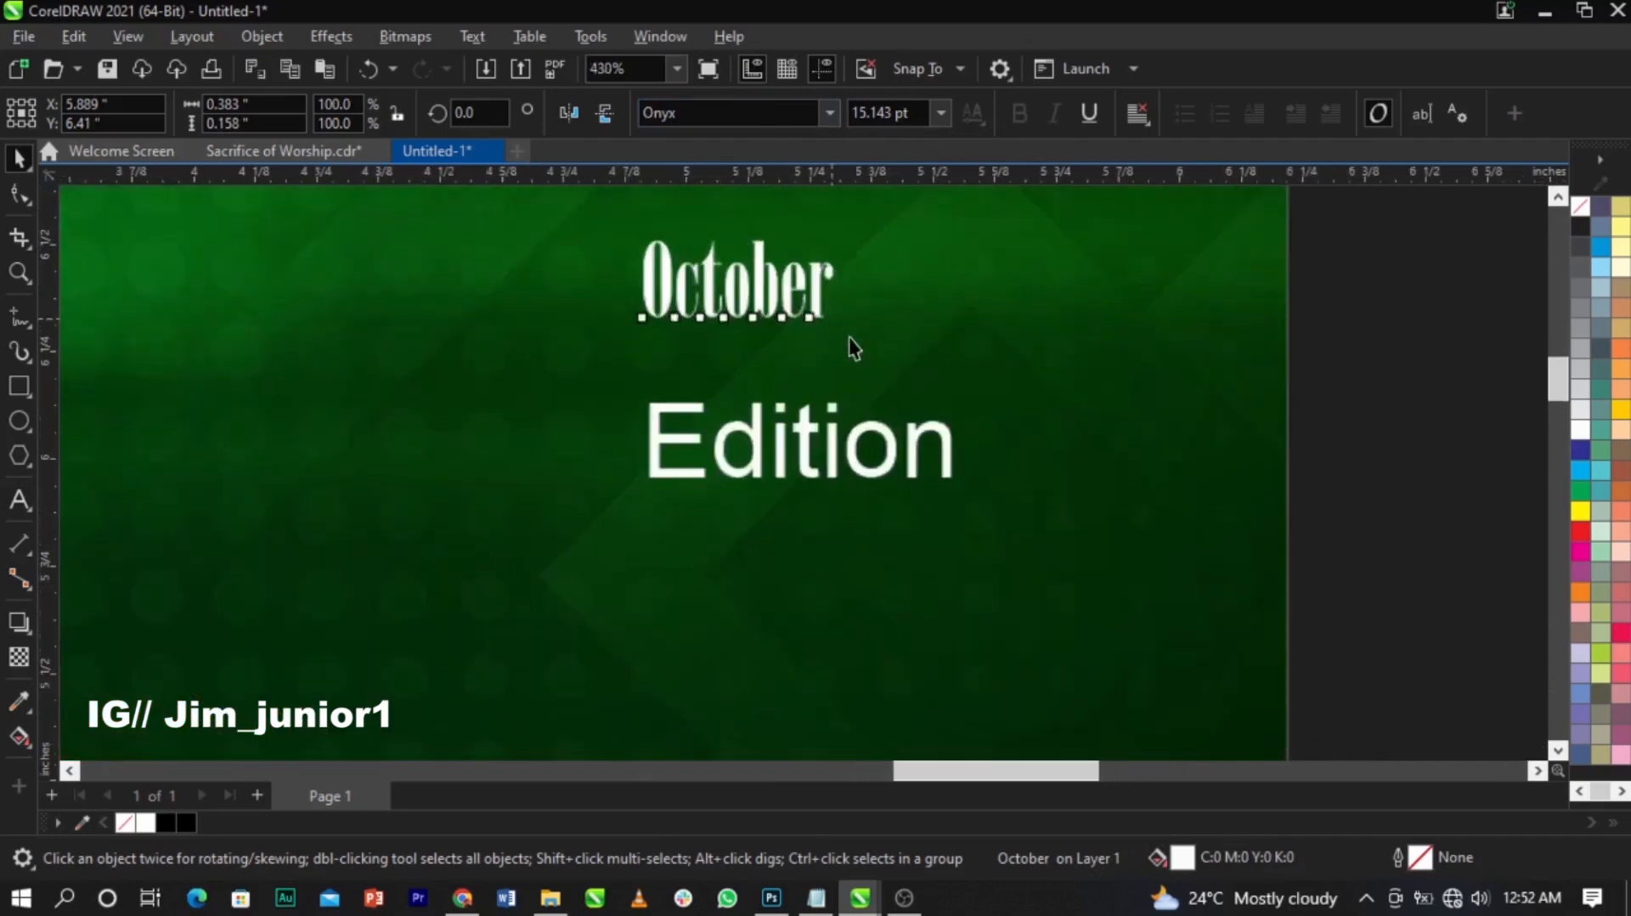
pyautogui.moveTo(845, 344); pyautogui.dragTo(1002, 392)
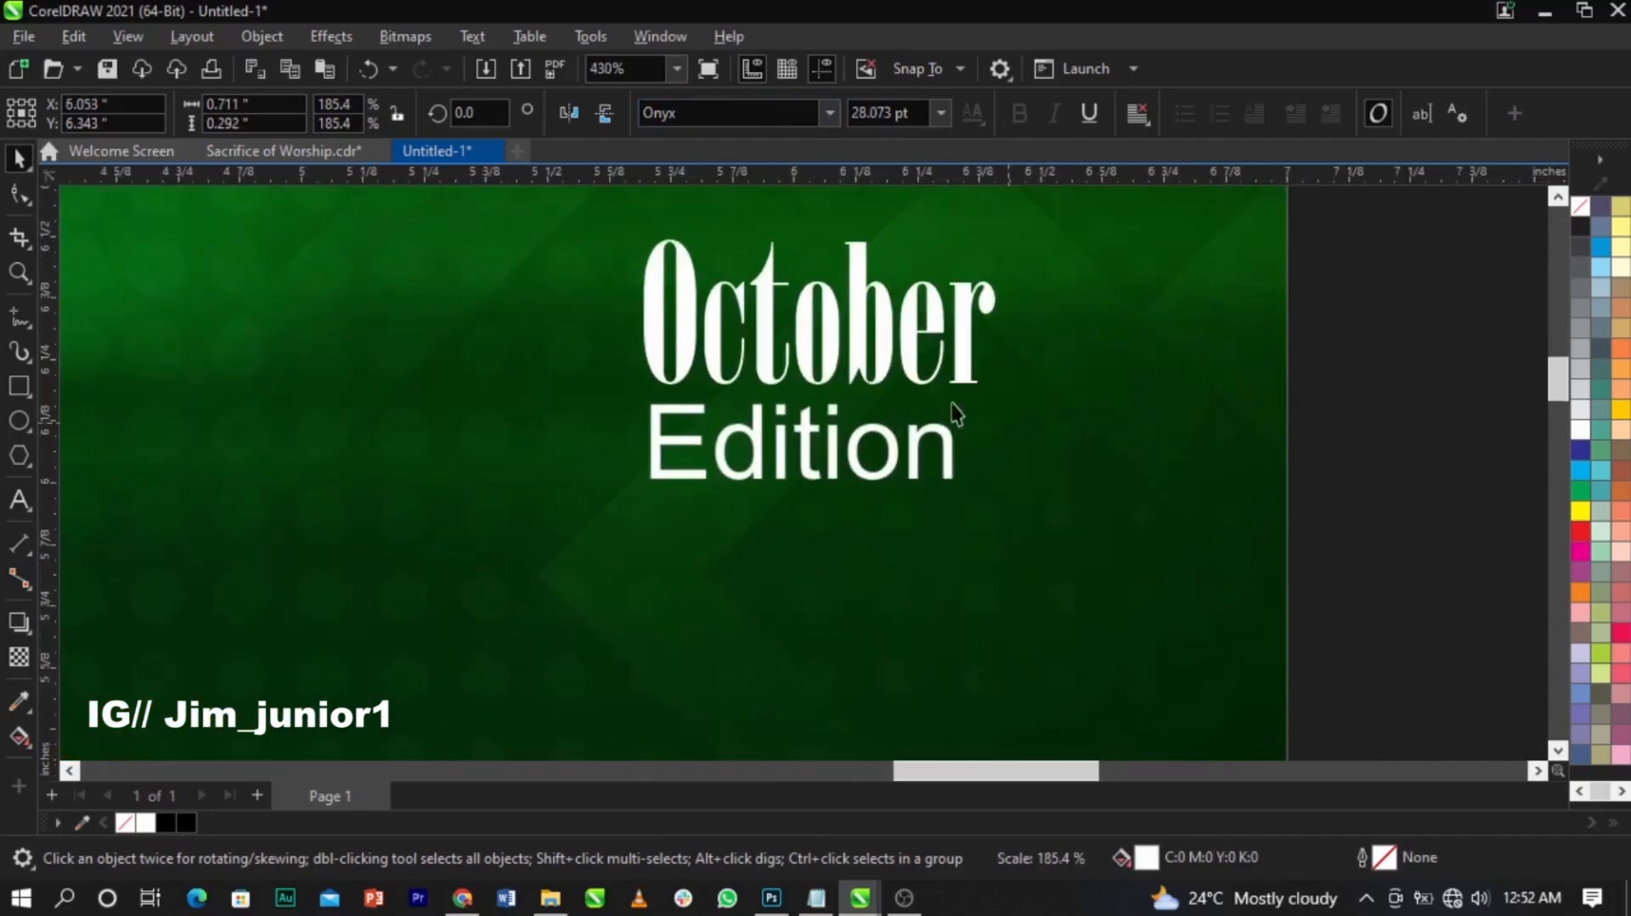
# Step: Shorten "October" to "Oct" and change its case to UPPERCASE
pyautogui.doubleClick(805, 335)
pyautogui.moveTo(797, 338); pyautogui.dragTo(1055, 342)
pyautogui.press('Delete')
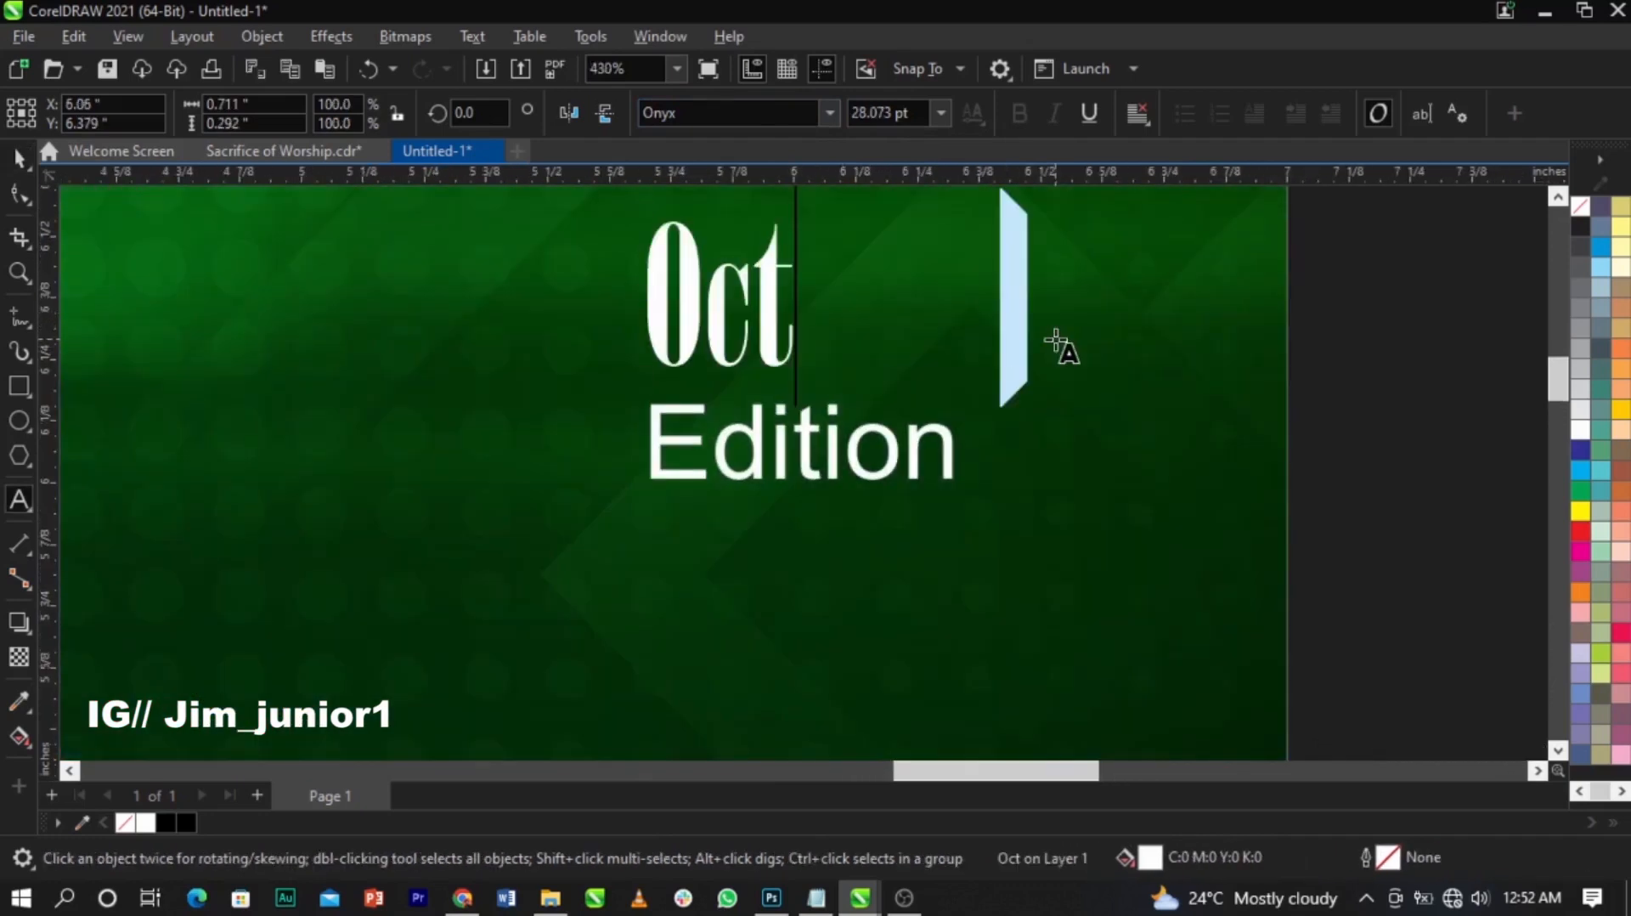
pyautogui.doubleClick(817, 320)
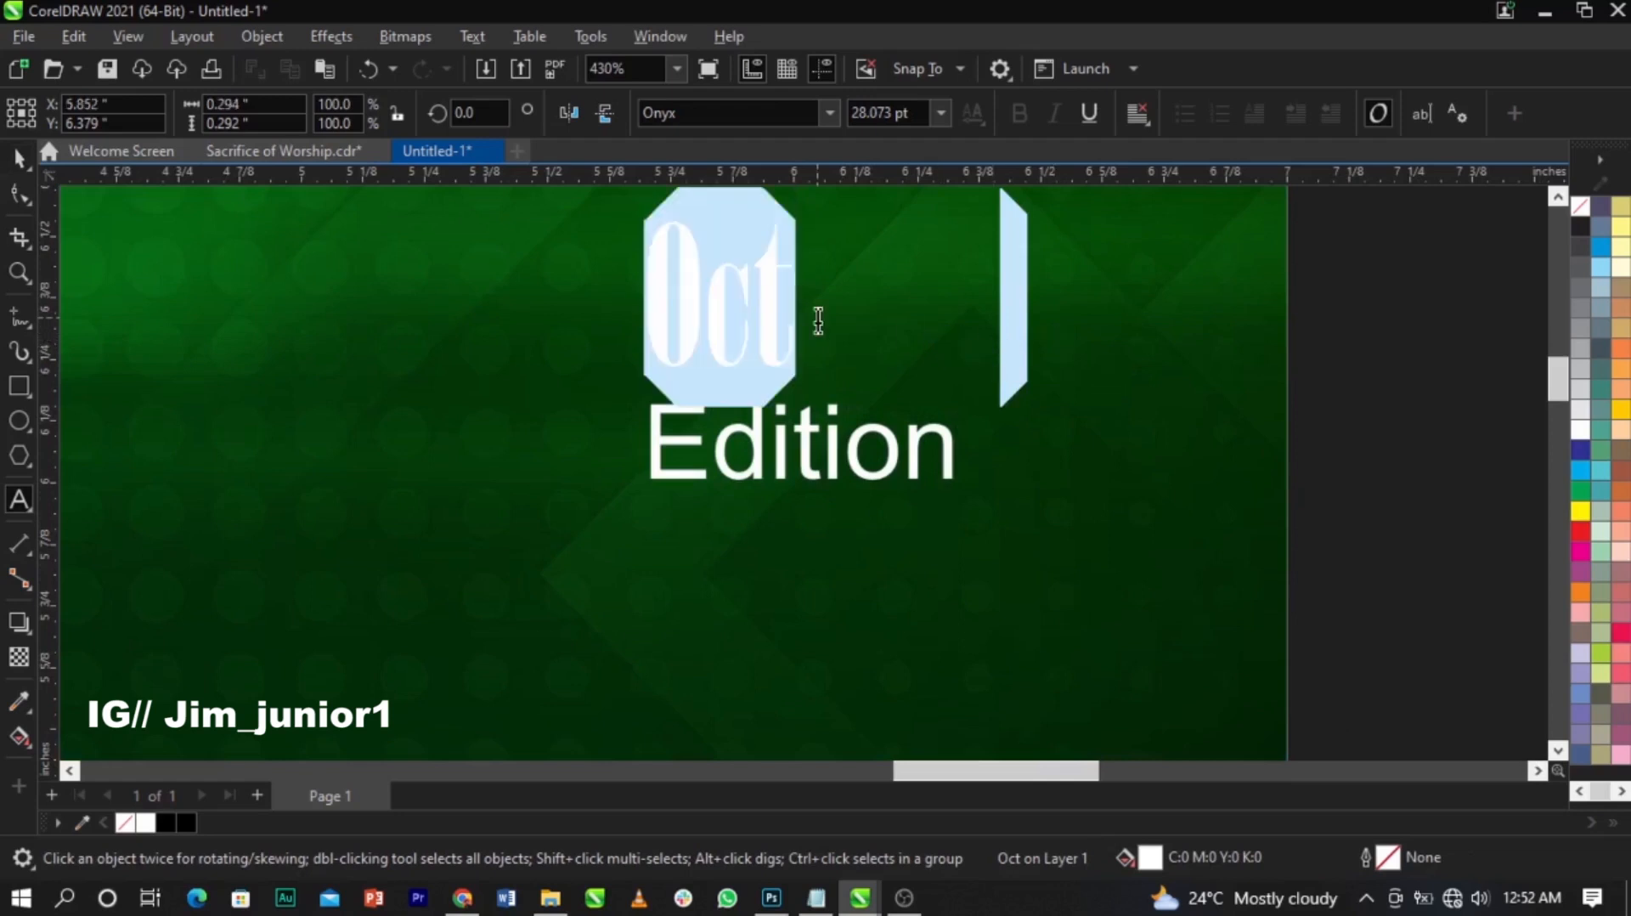
pyautogui.hotkey('shift', 'F3')
pyautogui.press('Down')
pyautogui.press('Down')
pyautogui.press('Return')
pyautogui.hotkey('ctrl', 'space')
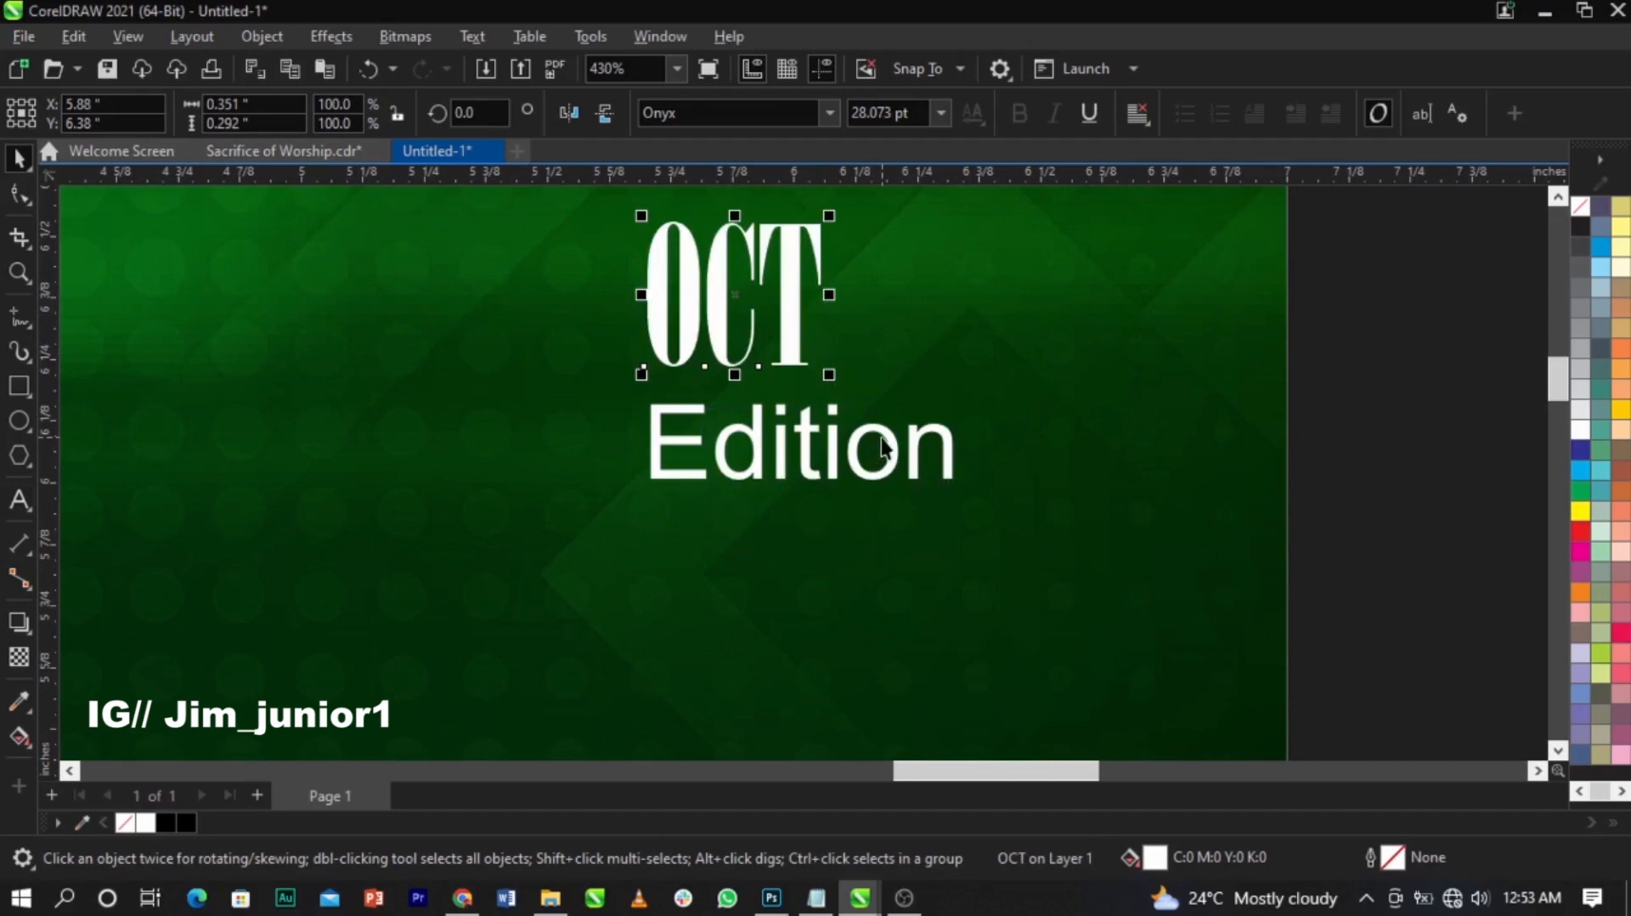
# Step: Change the case of the "Edition" text to UPPERCASE
pyautogui.doubleClick(883, 446)
pyautogui.hotkey('ctrl', 'a')
pyautogui.hotkey('shift', 'F3')
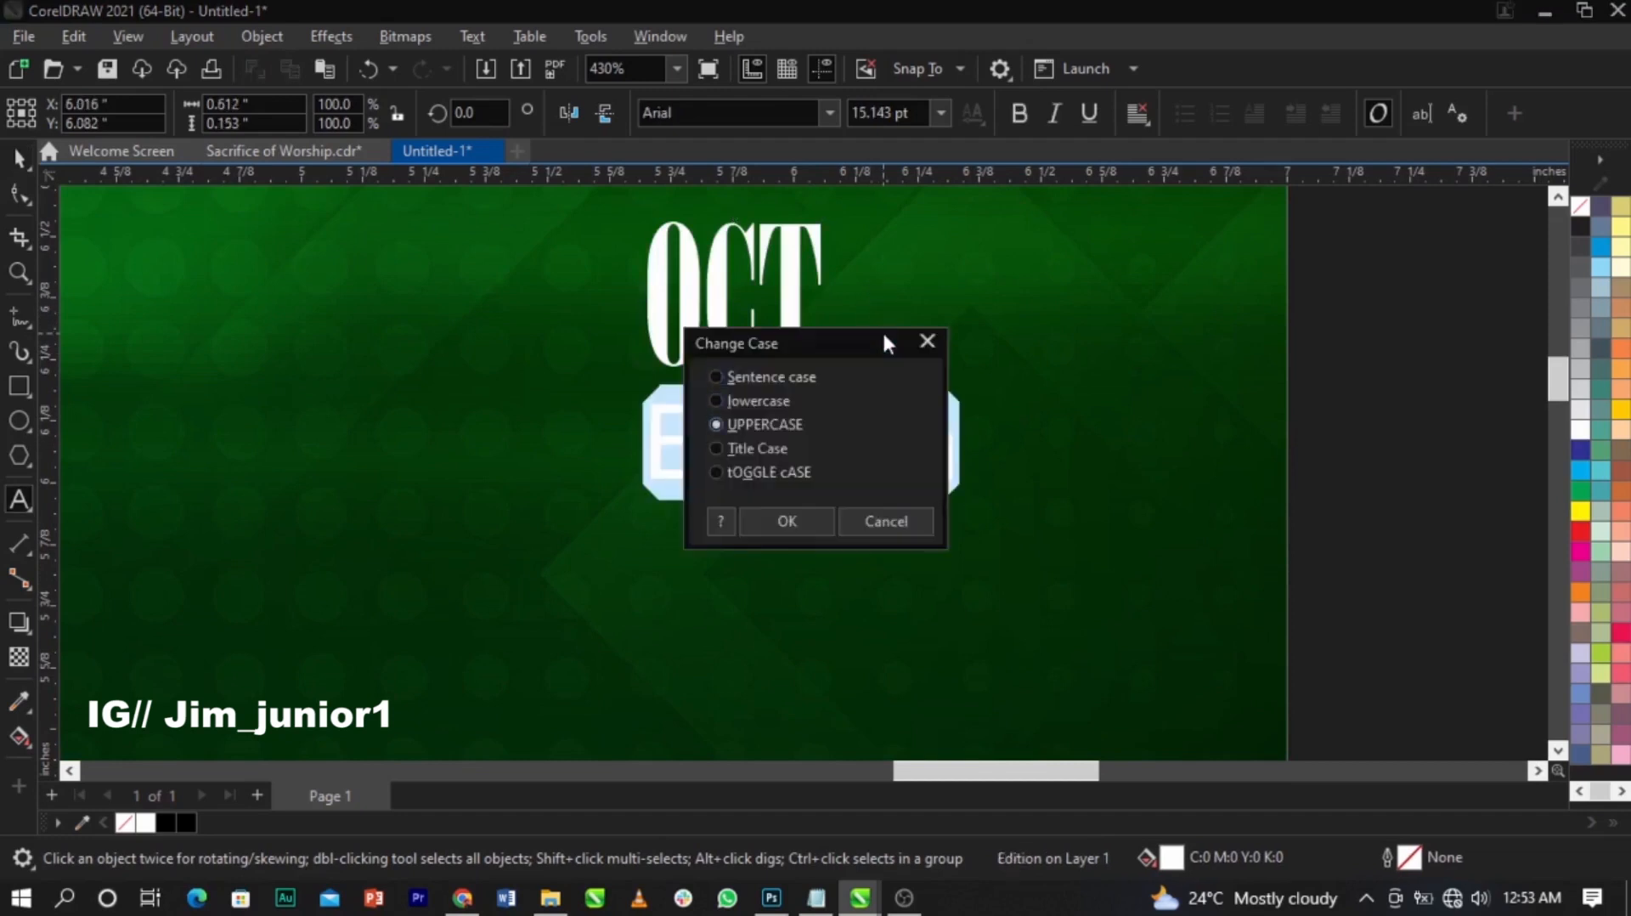
pyautogui.press('Return')
pyautogui.hotkey('ctrl', 'space')
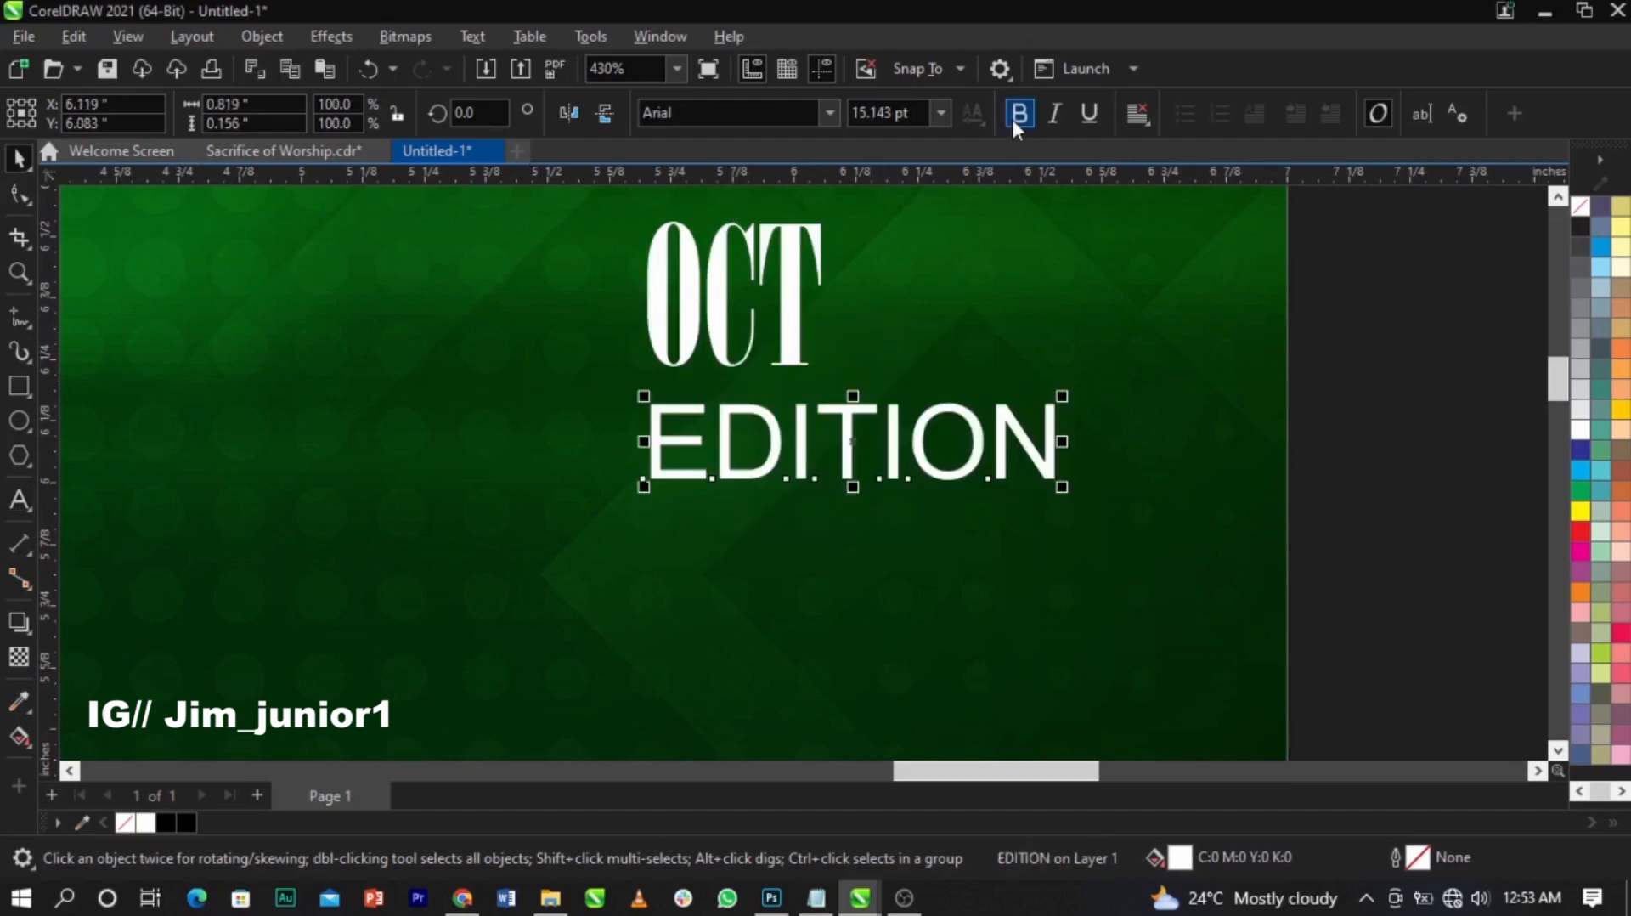
# Step: Shrink a bold EDITION to fit beneath OCT and group the two texts in the flyer's upper-right corner
pyautogui.moveTo(1062, 486); pyautogui.dragTo(893, 321)
pyautogui.keyDown('shift'); pyautogui.click(784, 362); pyautogui.keyUp('shift')
pyautogui.scroll(-3, 783, 362)
pyautogui.scroll(-2, 951, 367)
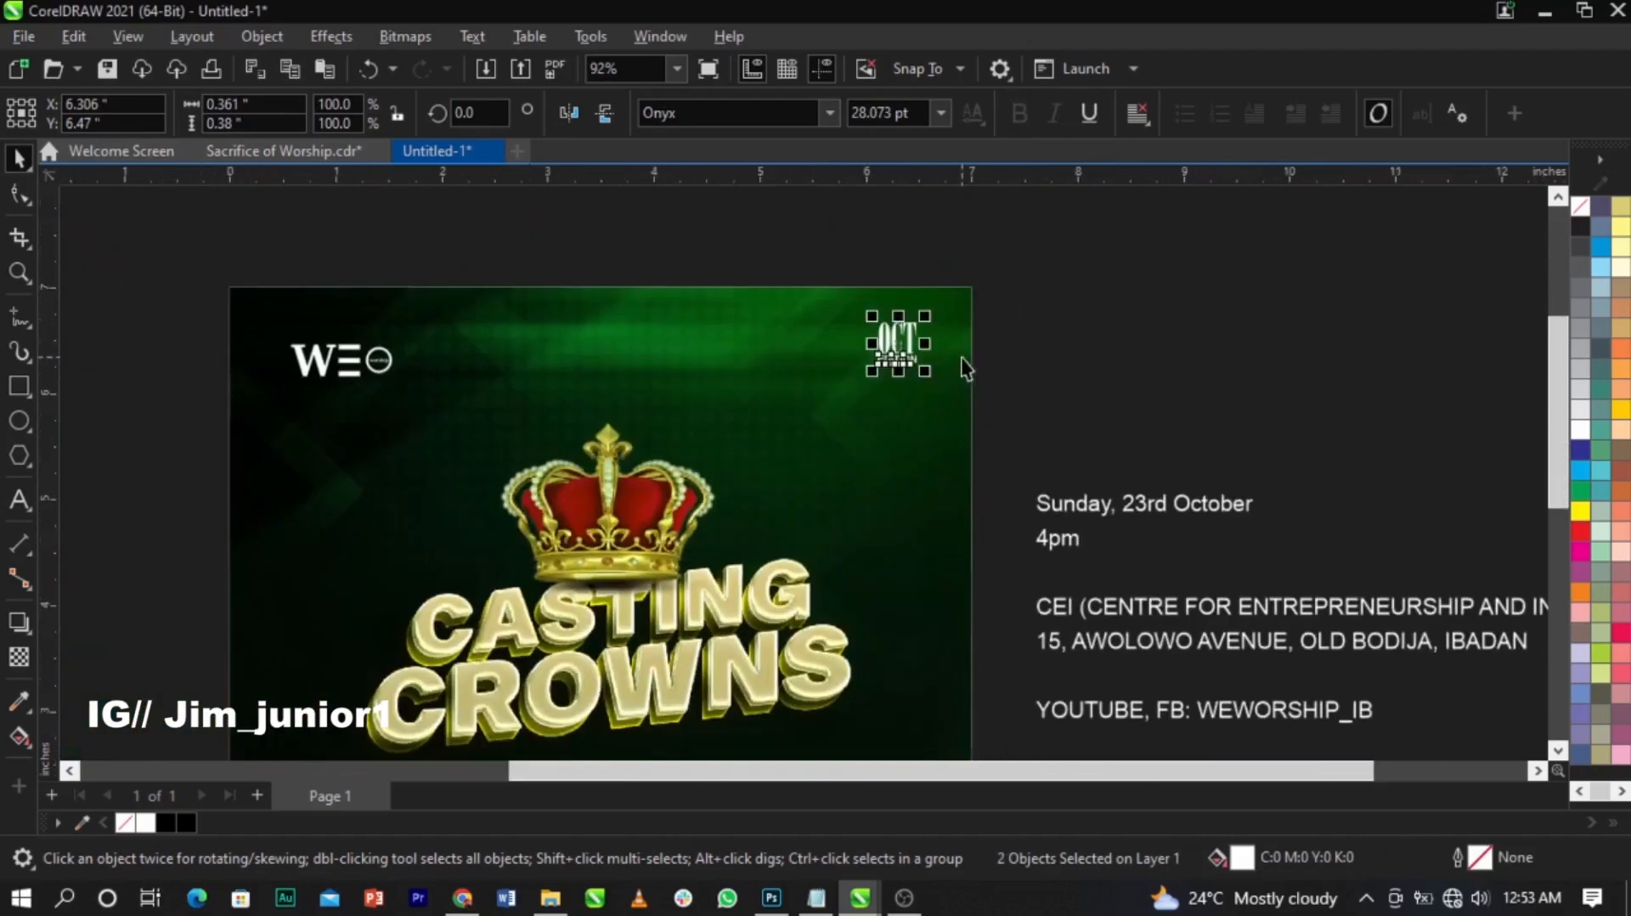
pyautogui.hotkey('ctrl', 'g')
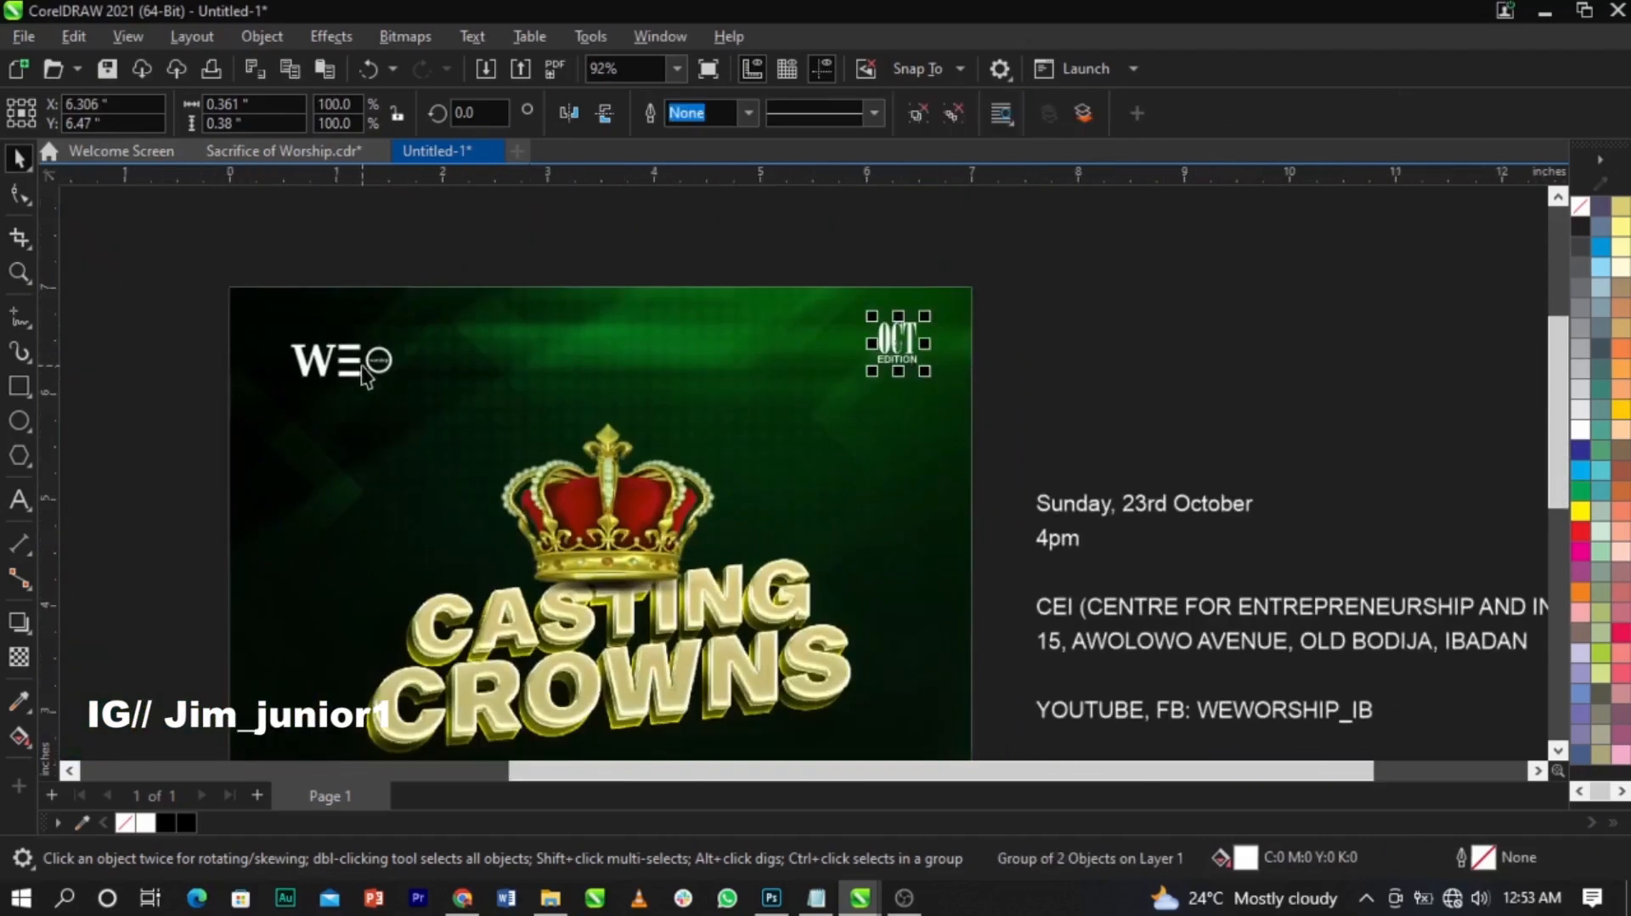
# Step: Align the OCT EDITION group to the same height as the WEO logo
pyautogui.keyDown('shift'); pyautogui.click(352, 360); pyautogui.keyUp('shift')
pyautogui.click(1045, 313)
pyautogui.moveTo(1104, 287); pyautogui.dragTo(116, 429)
pyautogui.scroll(-3, 934, 352)
pyautogui.press('z')
pyautogui.moveTo(521, 273); pyautogui.dragTo(1083, 532)
# Step: Group the logo with the OCT EDITION text, center them horizontally on the flyer background, and ungroup them
pyautogui.moveTo(1213, 263); pyautogui.dragTo(274, 425)
pyautogui.hotkey('ctrl', 'g')
pyautogui.keyDown('shift'); pyautogui.click(337, 461); pyautogui.keyUp('shift')
pyautogui.press('c')
pyautogui.click(1239, 422)
pyautogui.click(1050, 348)
pyautogui.click(911, 117)
pyautogui.click(1230, 318)
pyautogui.scroll(3, 1028, 382)
pyautogui.scroll(-4, 1044, 260)
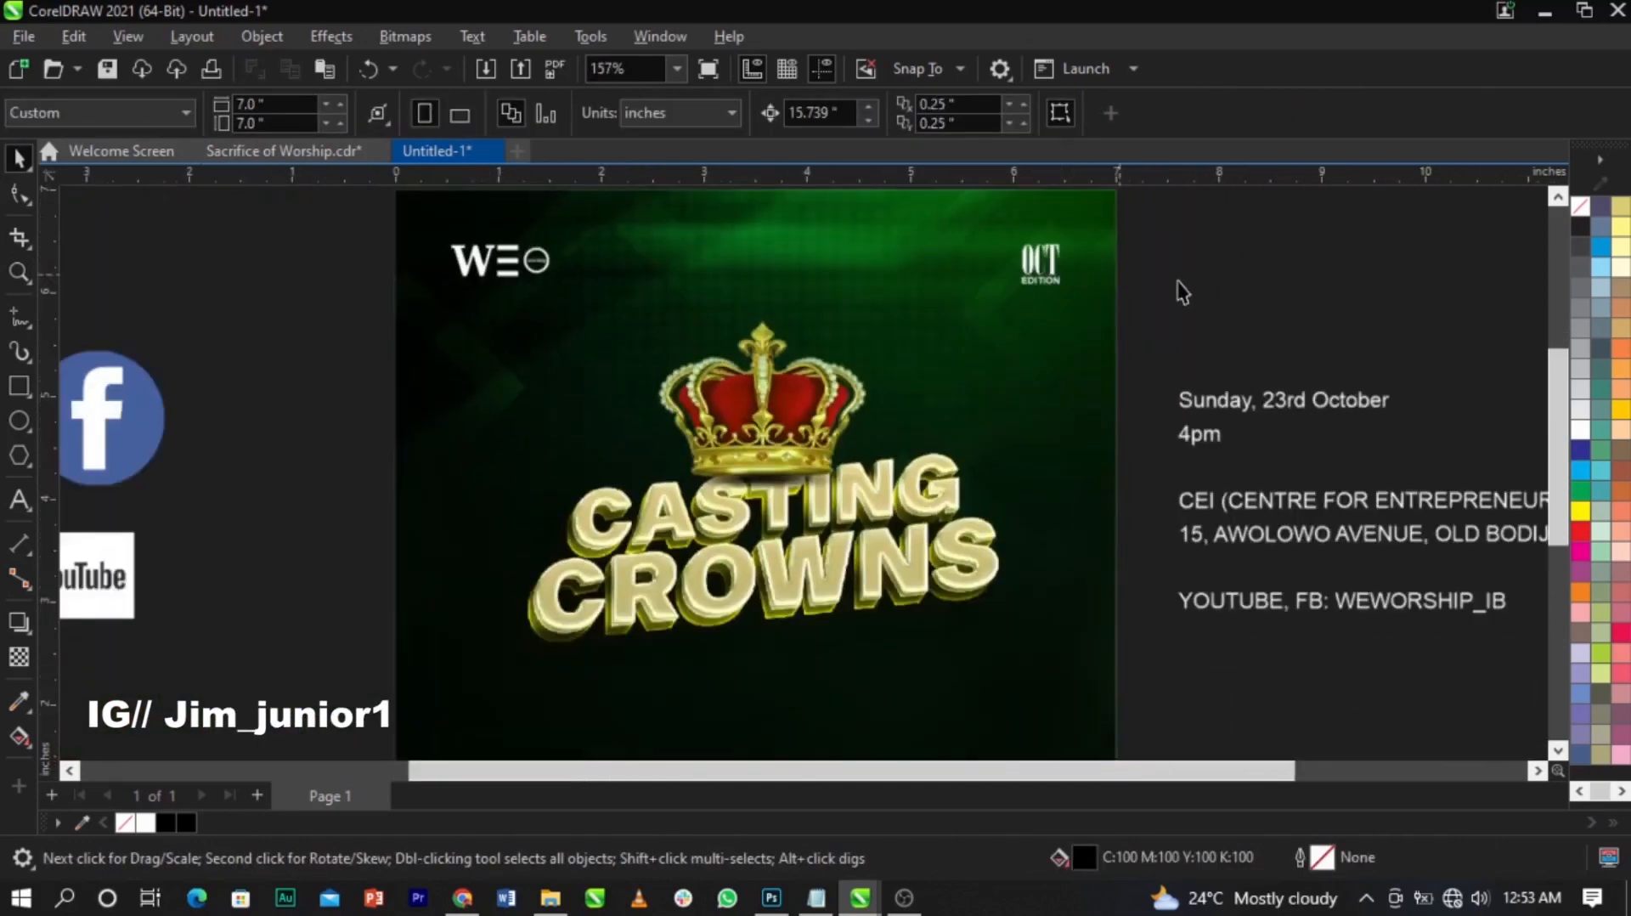
# Step: Apply a linear fountain fill to the background PowerClip rectangle, running diagonally across the OCT text area
pyautogui.scroll(5, 1085, 255)
pyautogui.click(1018, 317)
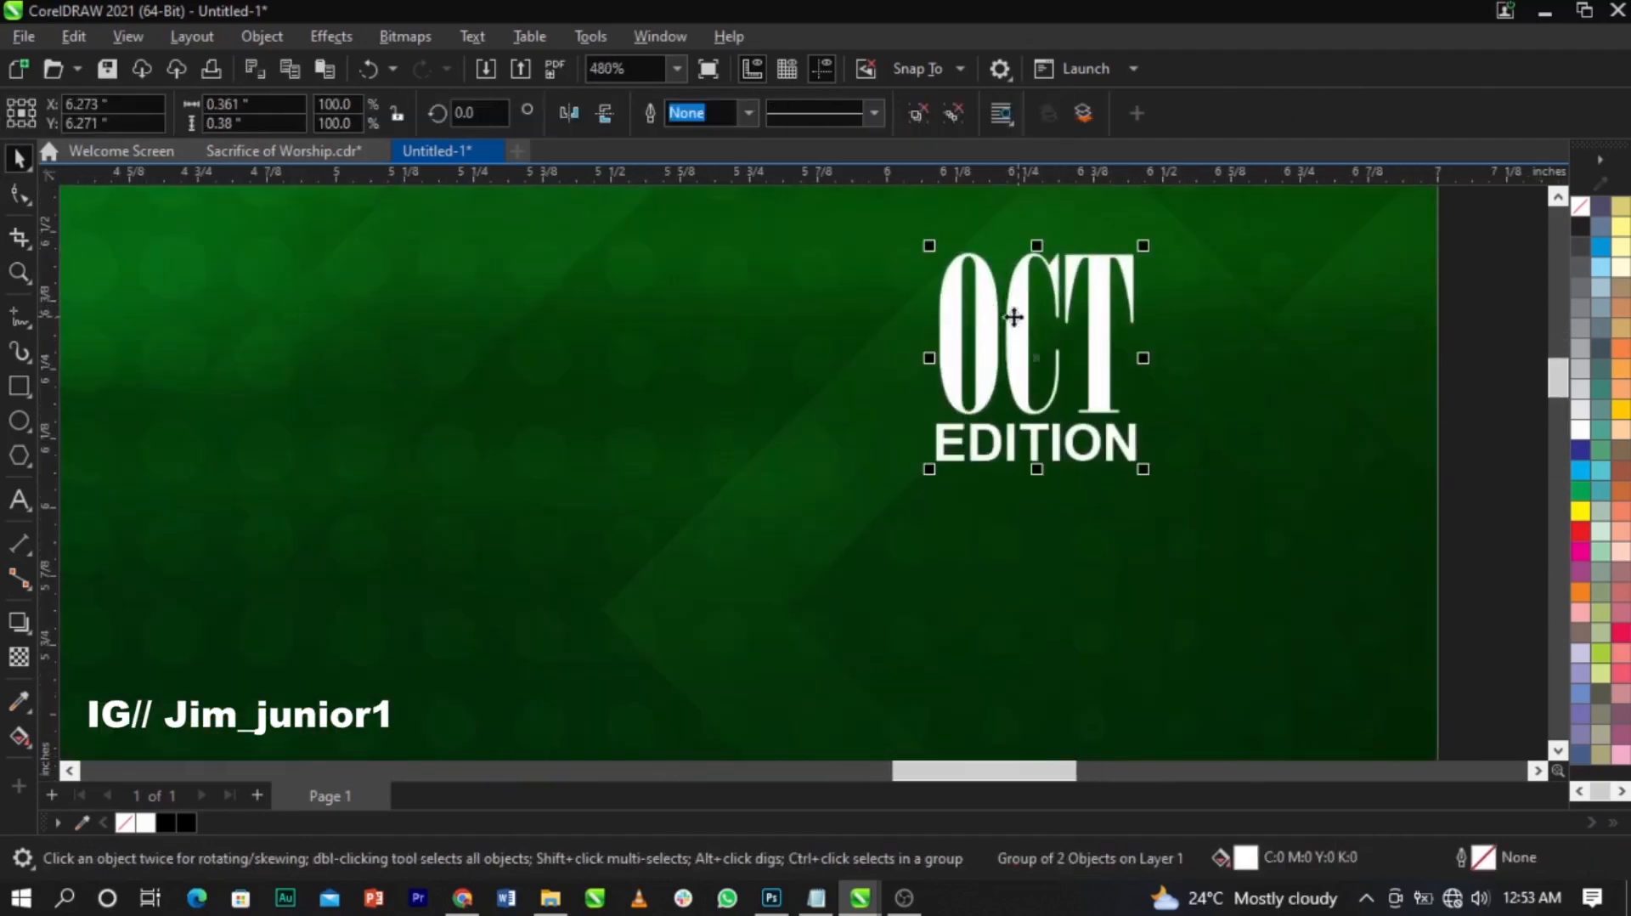
pyautogui.click(778, 256)
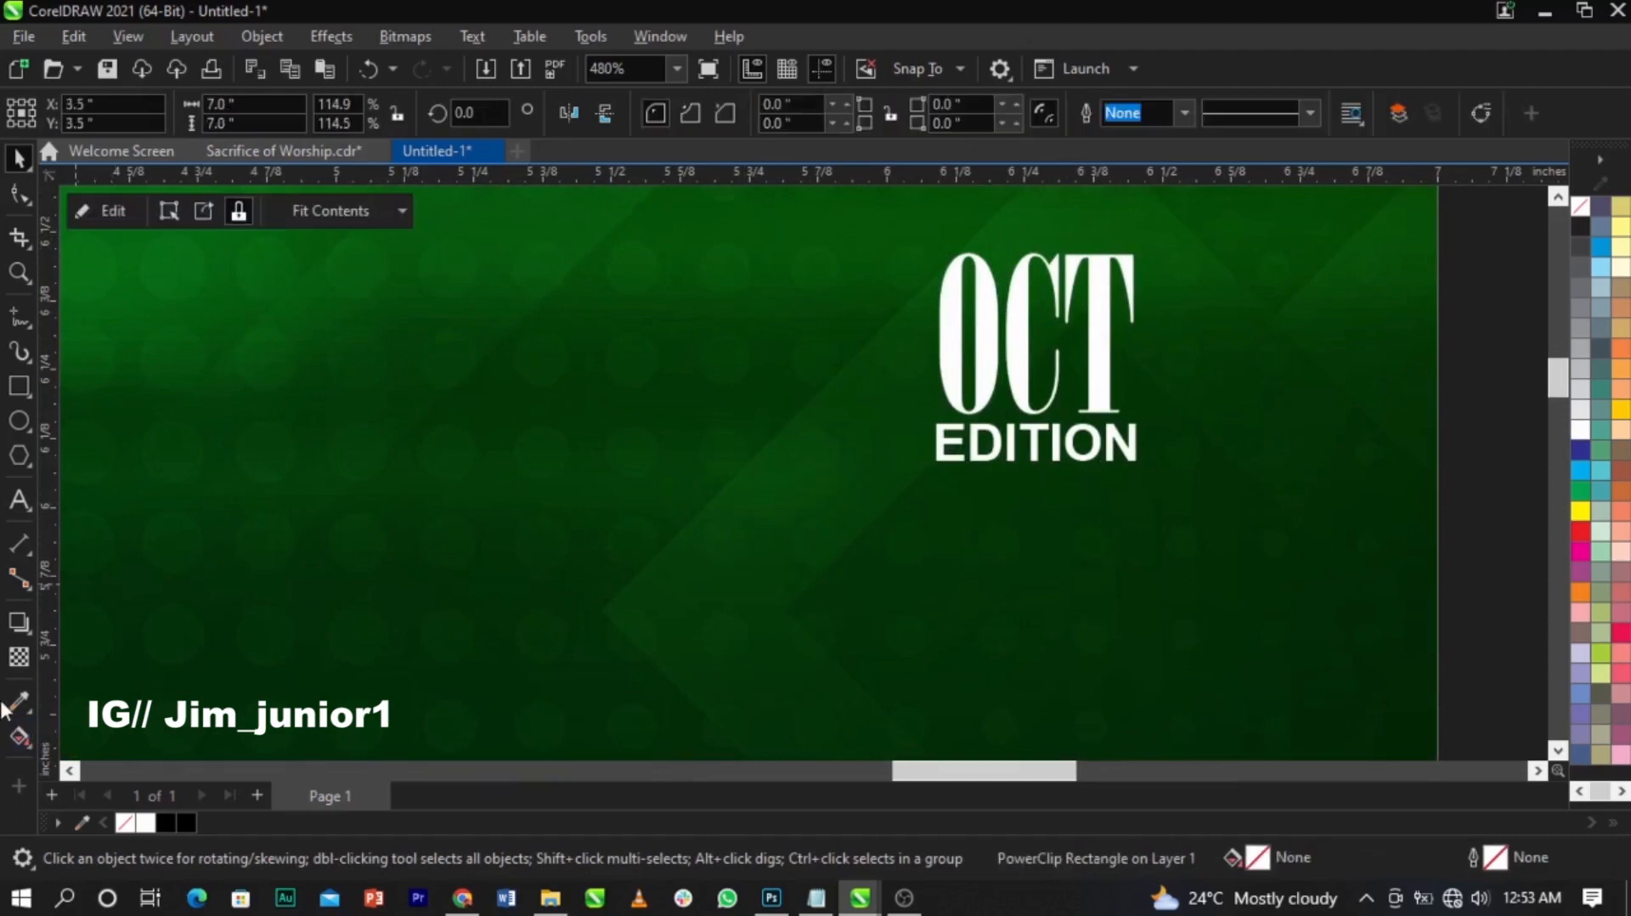
pyautogui.click(19, 735)
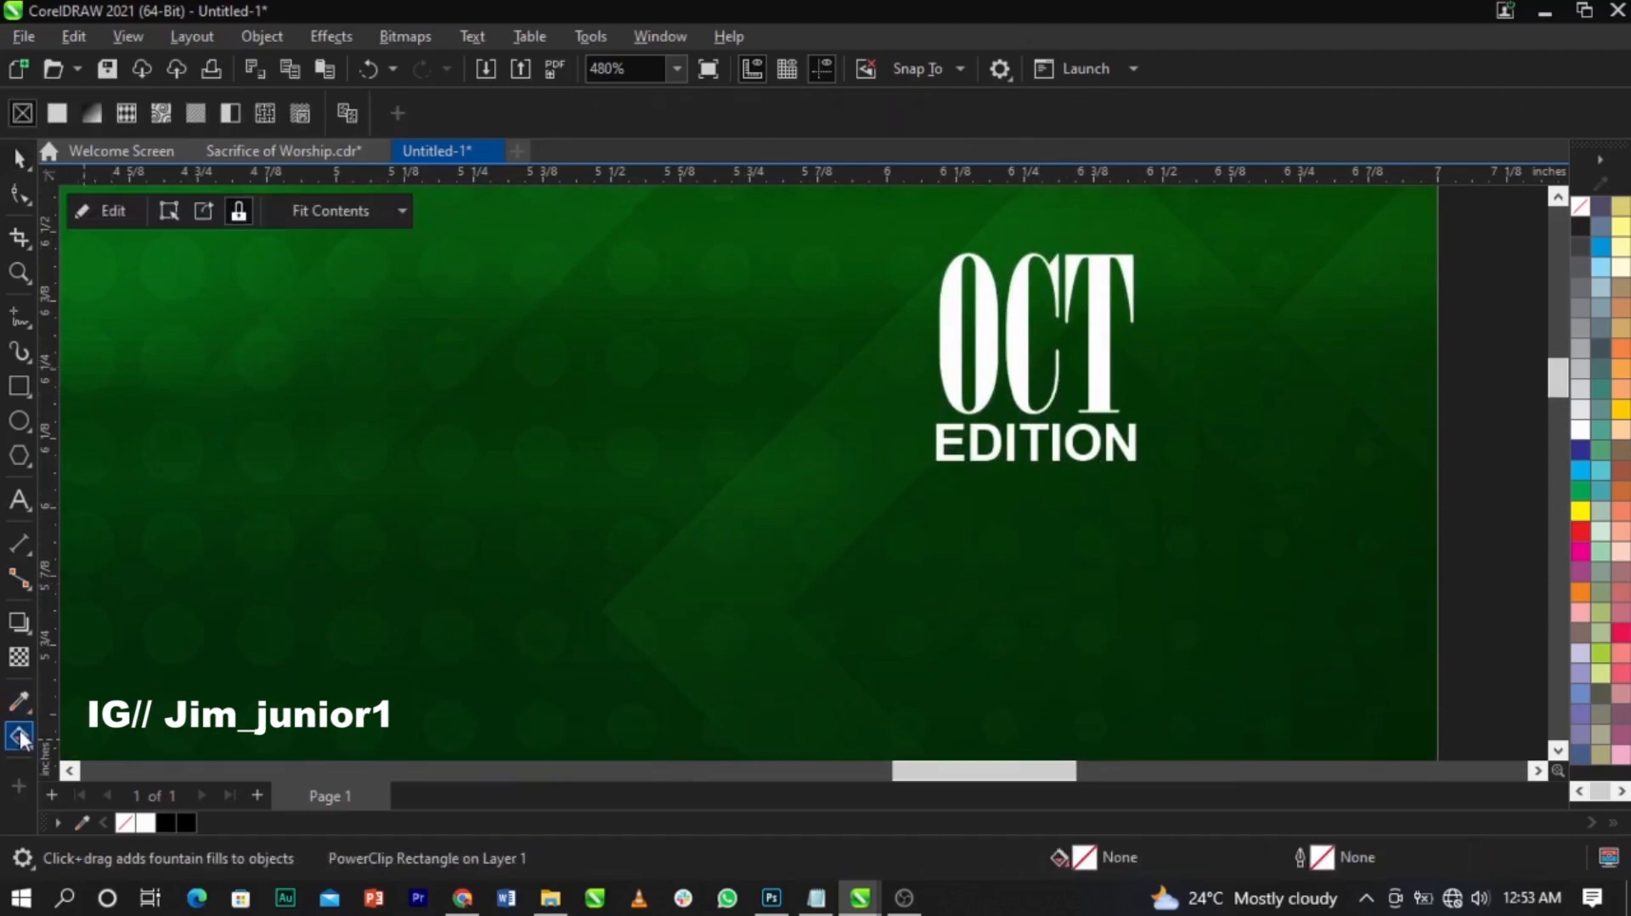
pyautogui.scroll(2, 1149, 267)
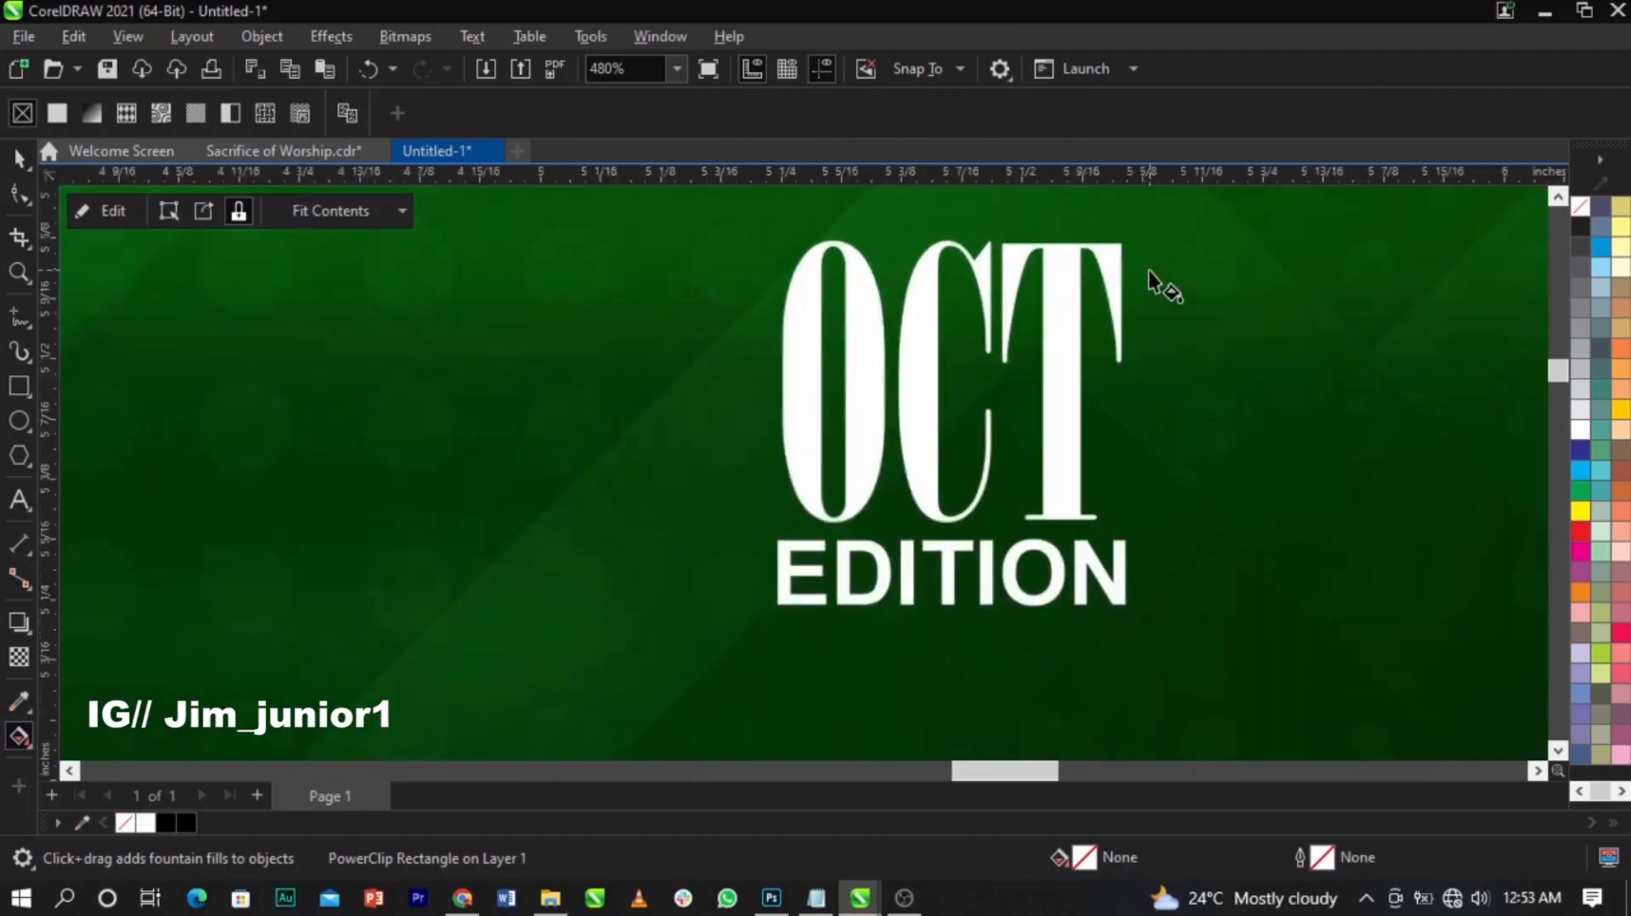
pyautogui.moveTo(795, 453); pyautogui.dragTo(1183, 354)
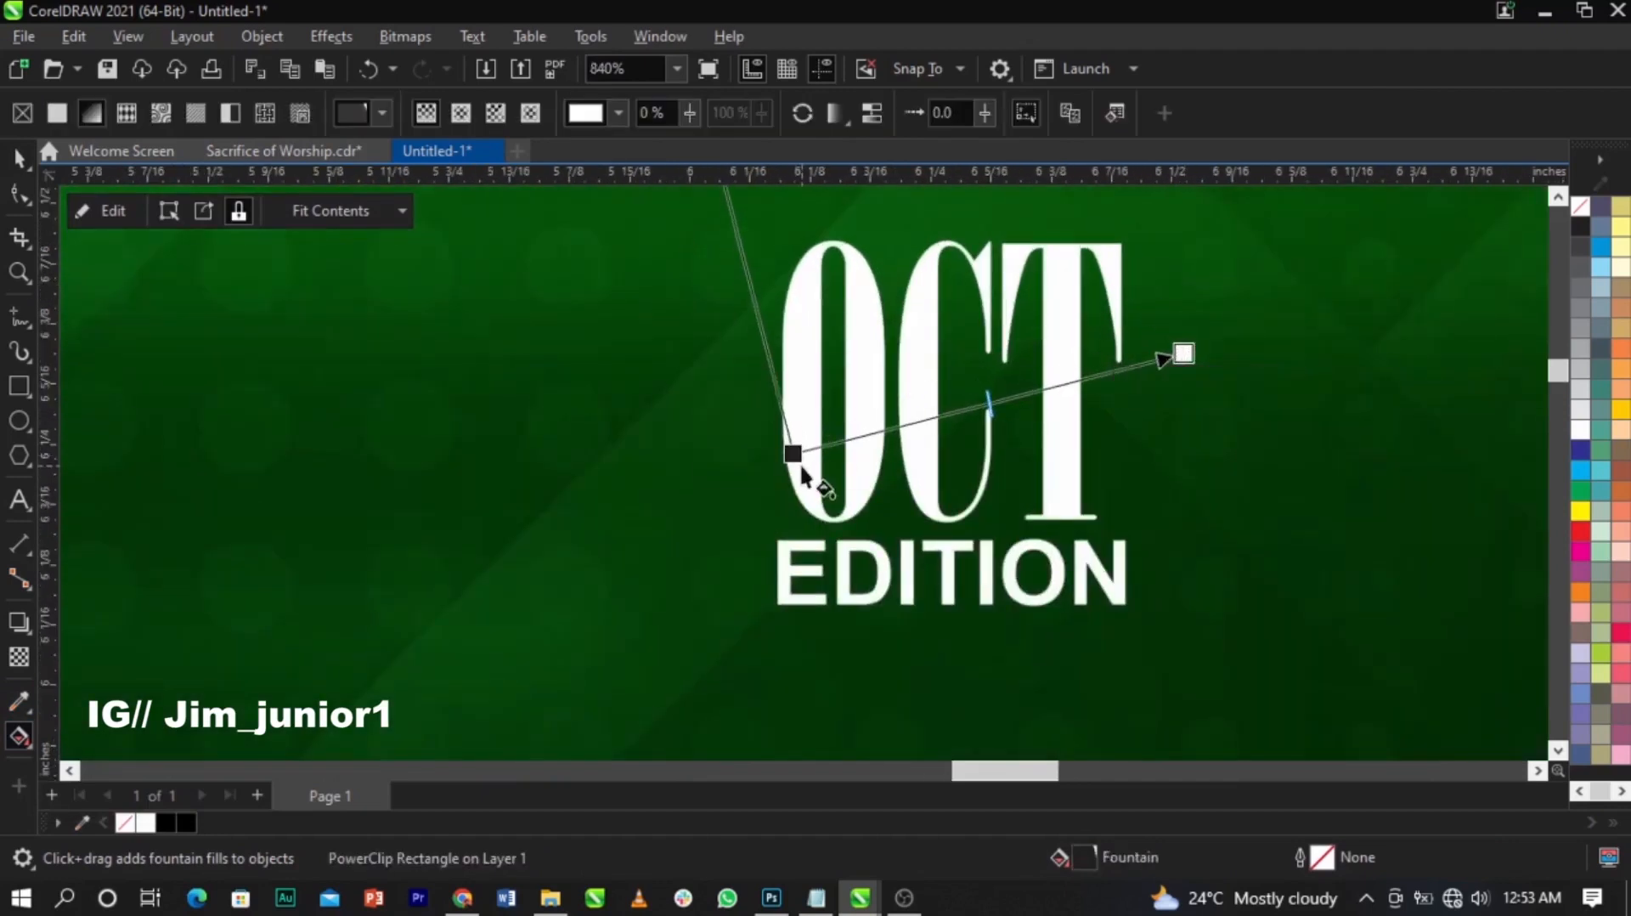
# Step: Set the start color of the background rectangle's fountain fill to orange using the RGB color model
pyautogui.click(793, 454)
pyautogui.click(776, 479)
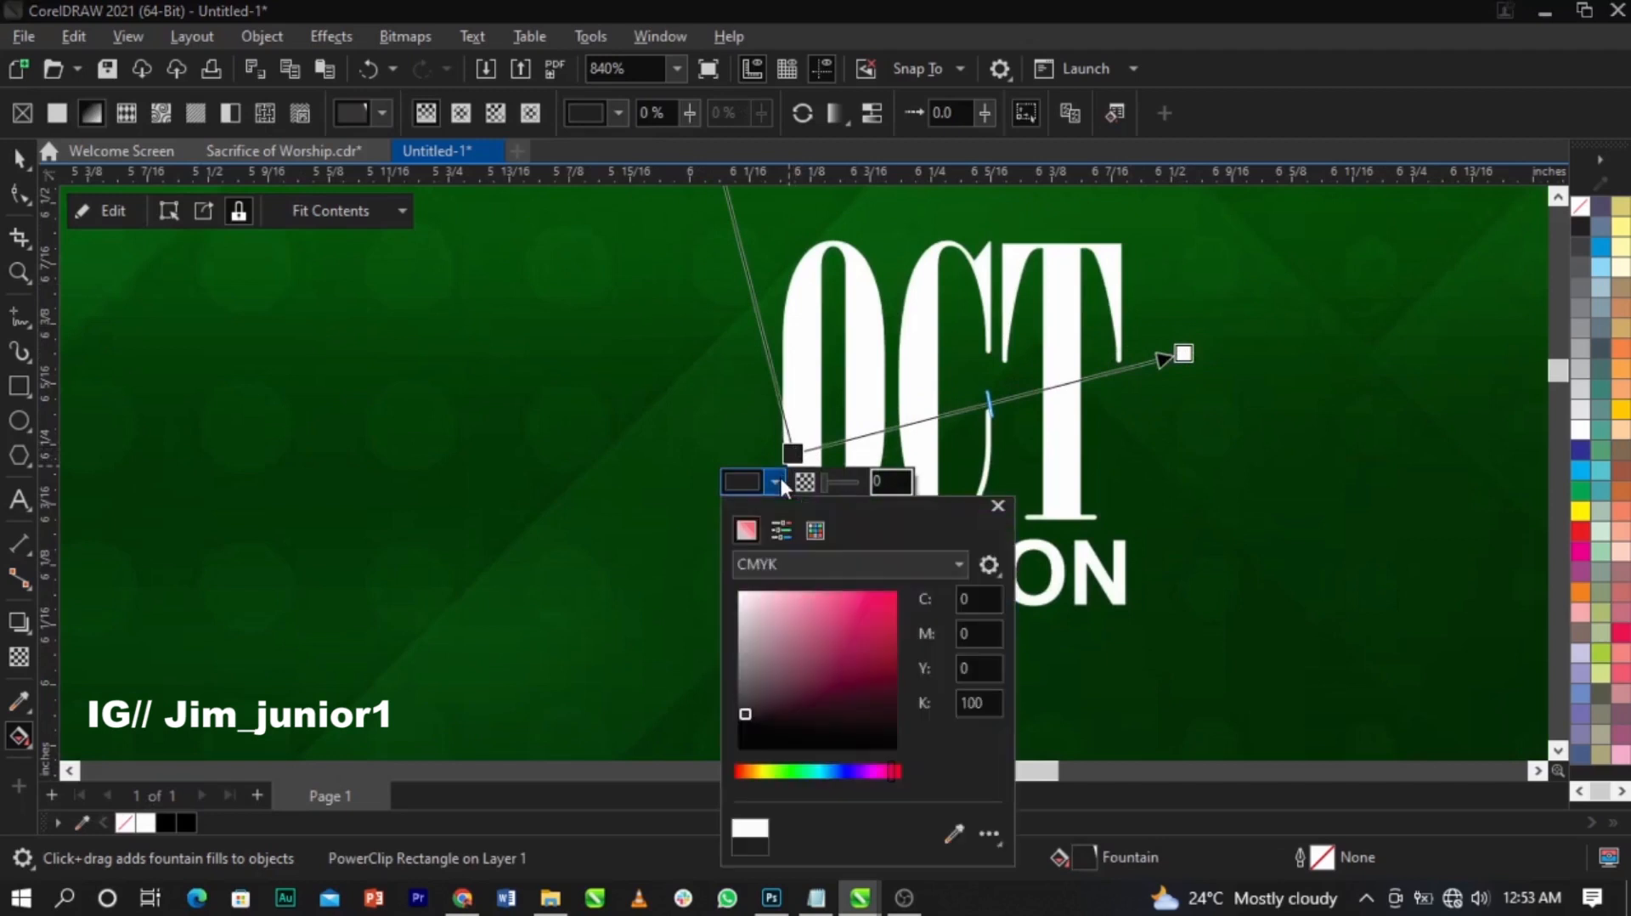
pyautogui.moveTo(763, 520); pyautogui.dragTo(474, 318)
pyautogui.click(491, 362)
pyautogui.click(486, 428)
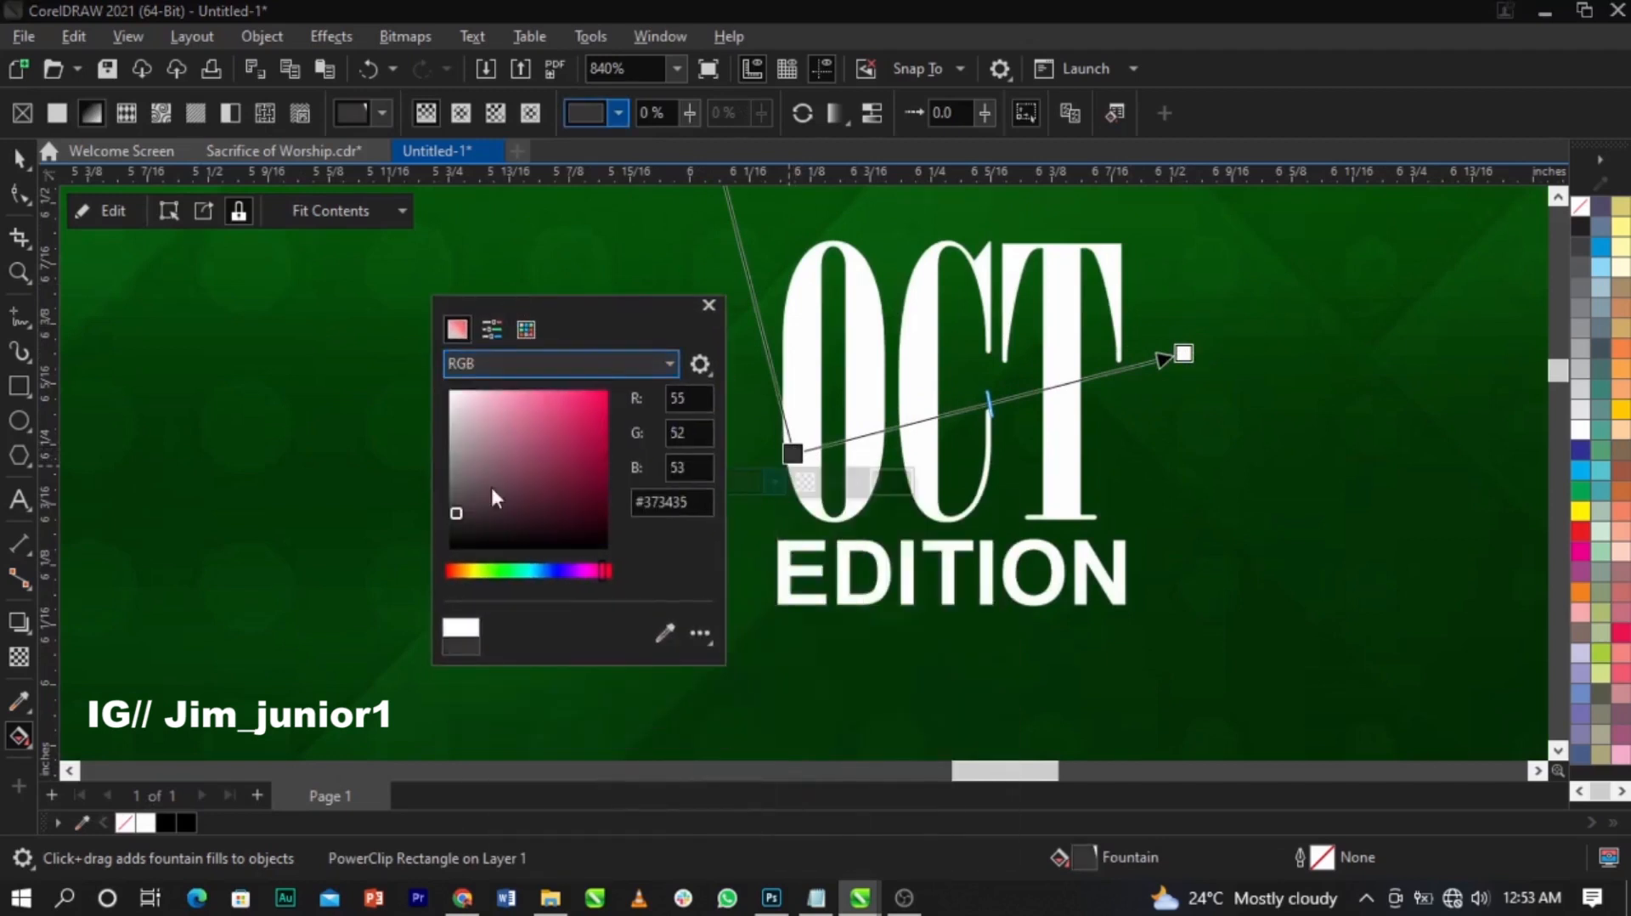
pyautogui.moveTo(604, 576); pyautogui.dragTo(463, 582)
pyautogui.moveTo(596, 413); pyautogui.dragTo(605, 413)
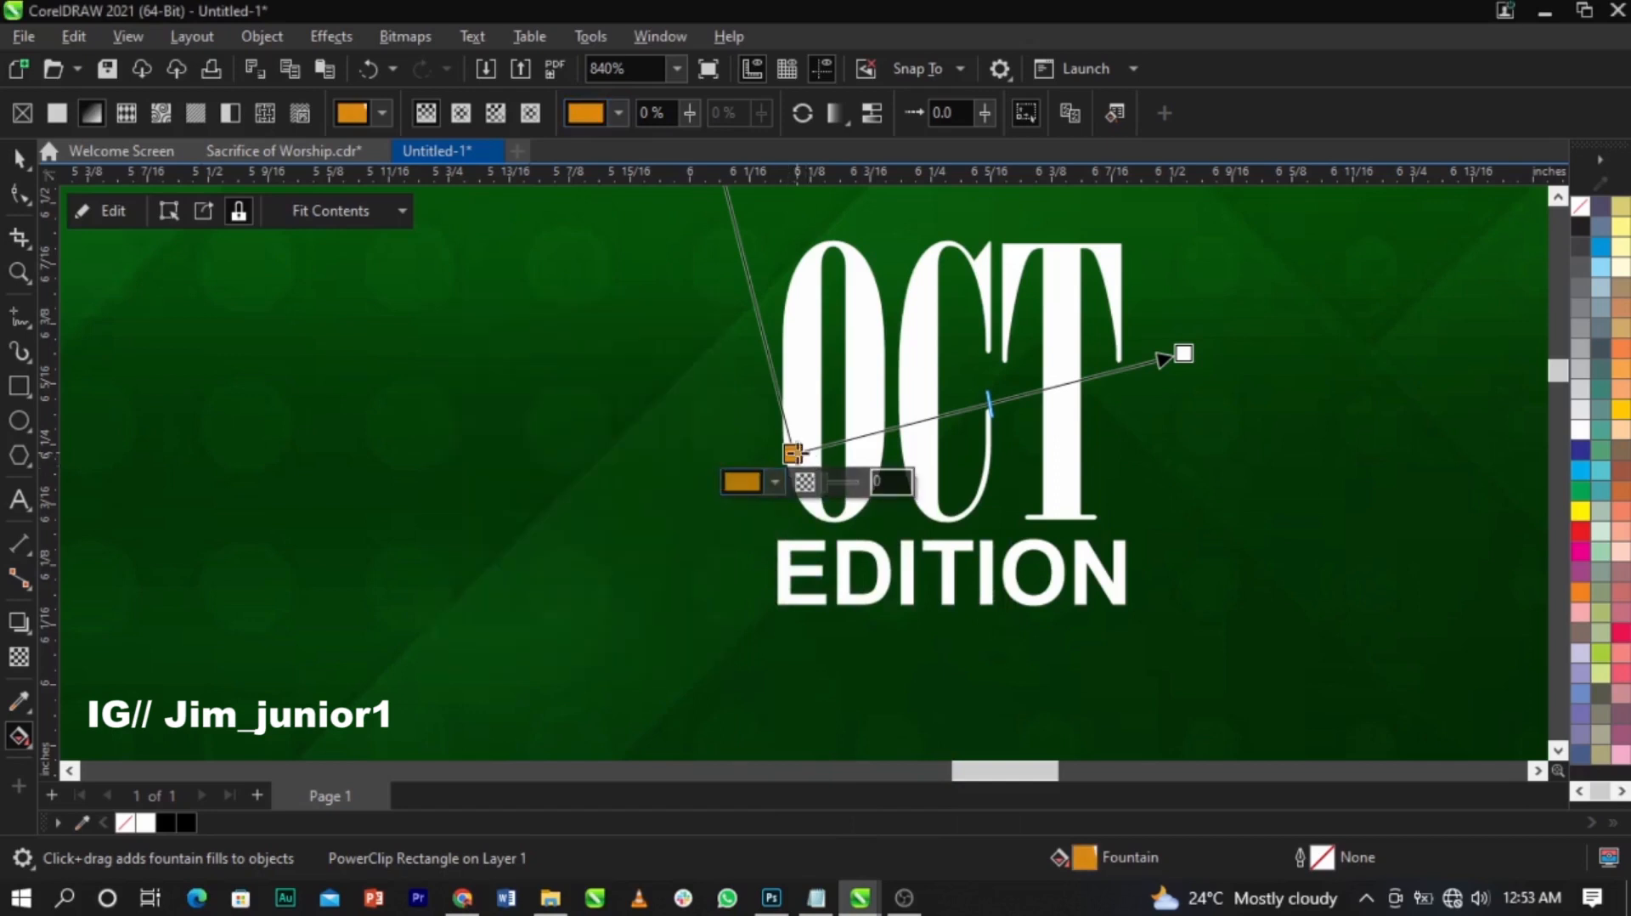
pyautogui.press('space')
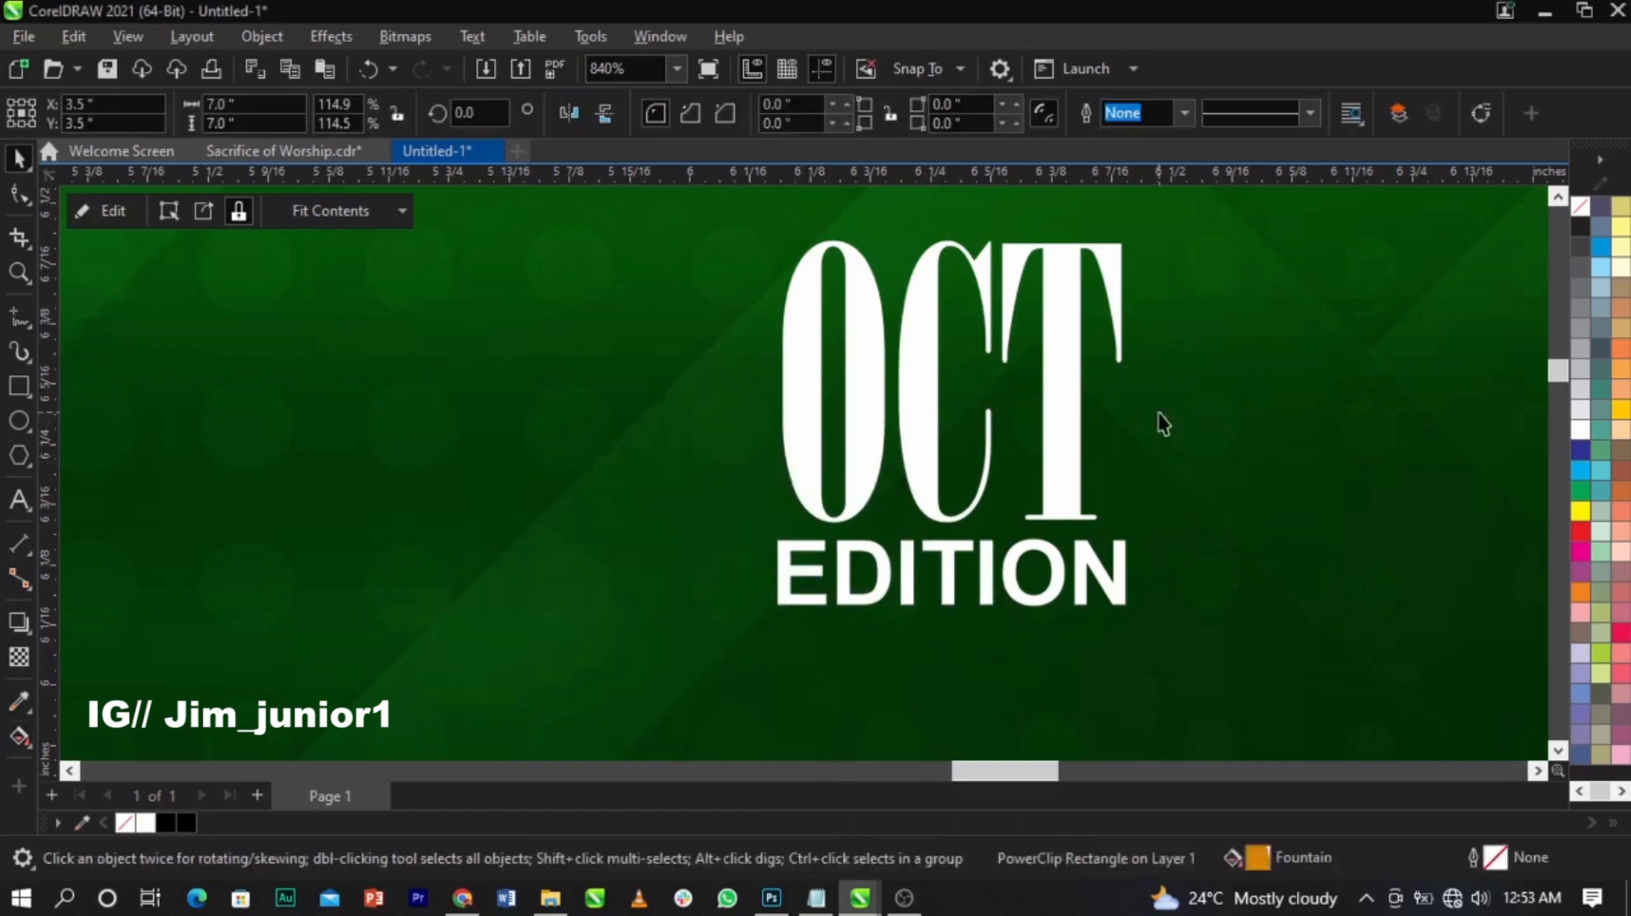
# Step: Apply a linear fountain fill to the OCT text, rising from the O's left edge to the T's right edge
pyautogui.click(1058, 394)
pyautogui.click(28, 731)
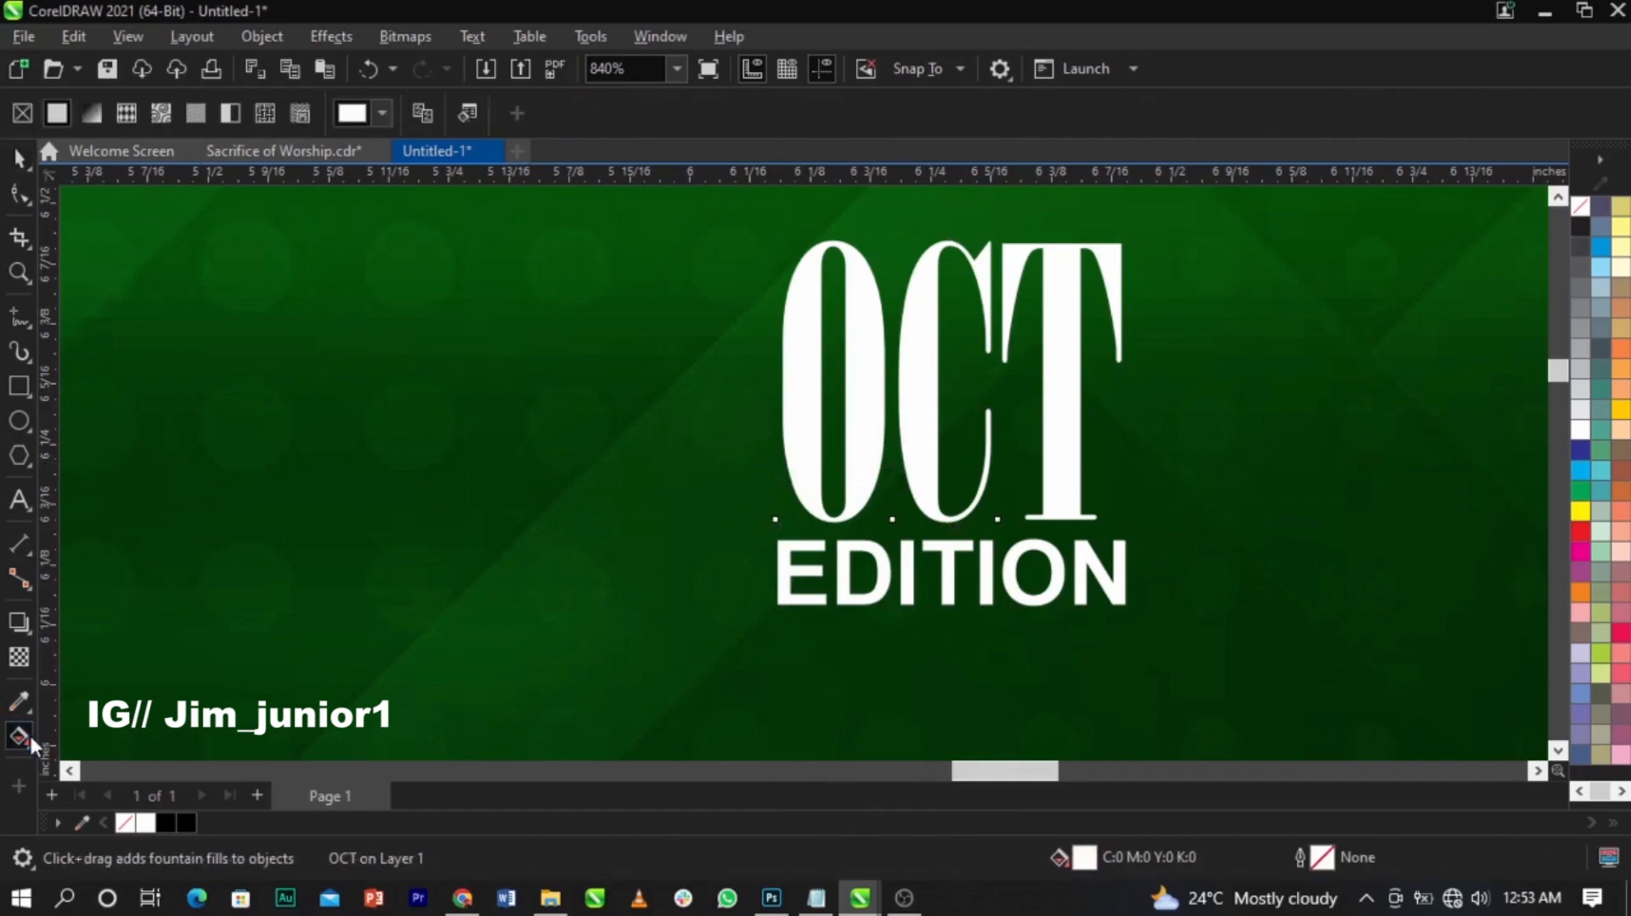
pyautogui.moveTo(790, 414); pyautogui.dragTo(1129, 312)
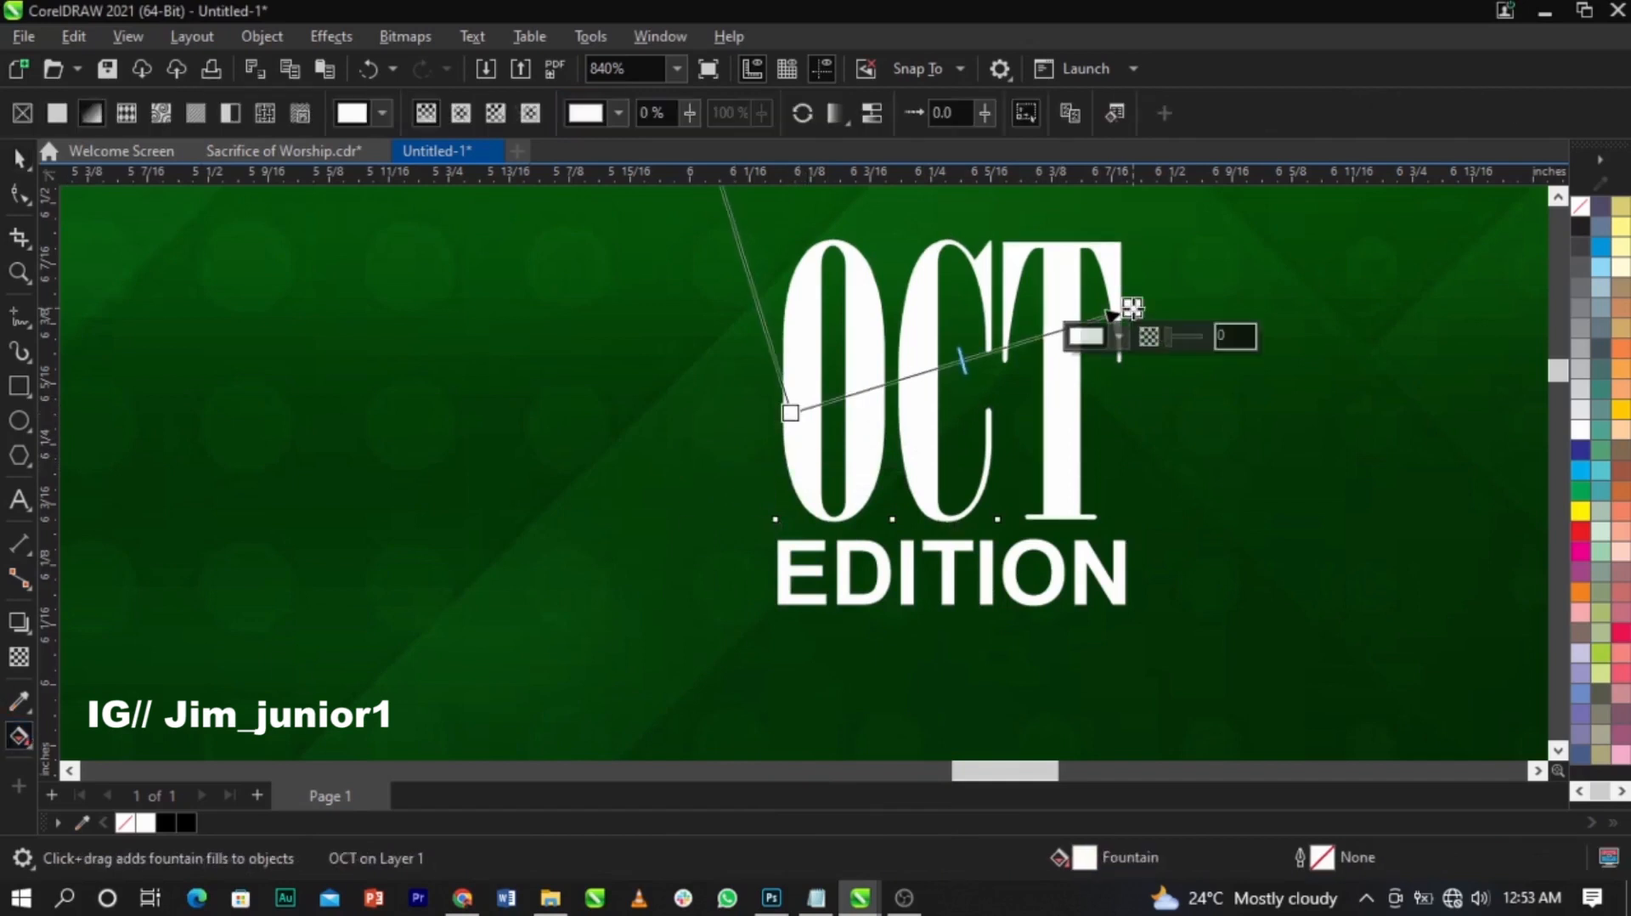
# Step: Set the start color of the OCT text's fountain fill to orange RGB 222, 85, 0 (#DE5500)
pyautogui.click(789, 411)
pyautogui.click(777, 441)
pyautogui.click(779, 486)
pyautogui.moveTo(785, 463); pyautogui.dragTo(506, 280)
pyautogui.click(471, 312)
pyautogui.click(492, 345)
pyautogui.click(520, 406)
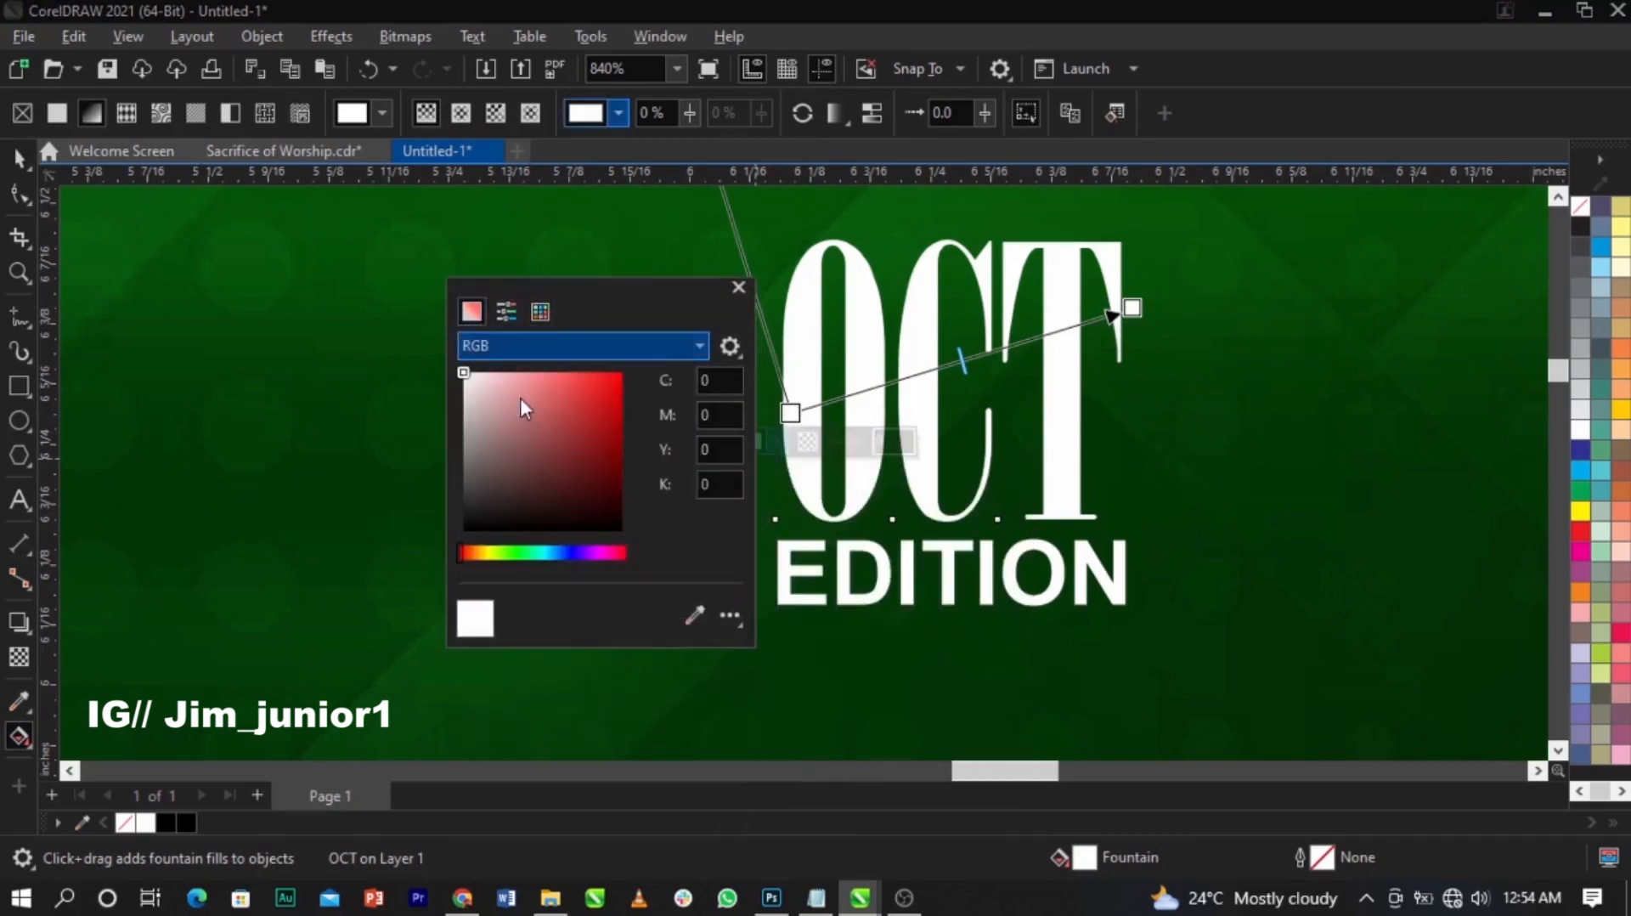
pyautogui.click(471, 552)
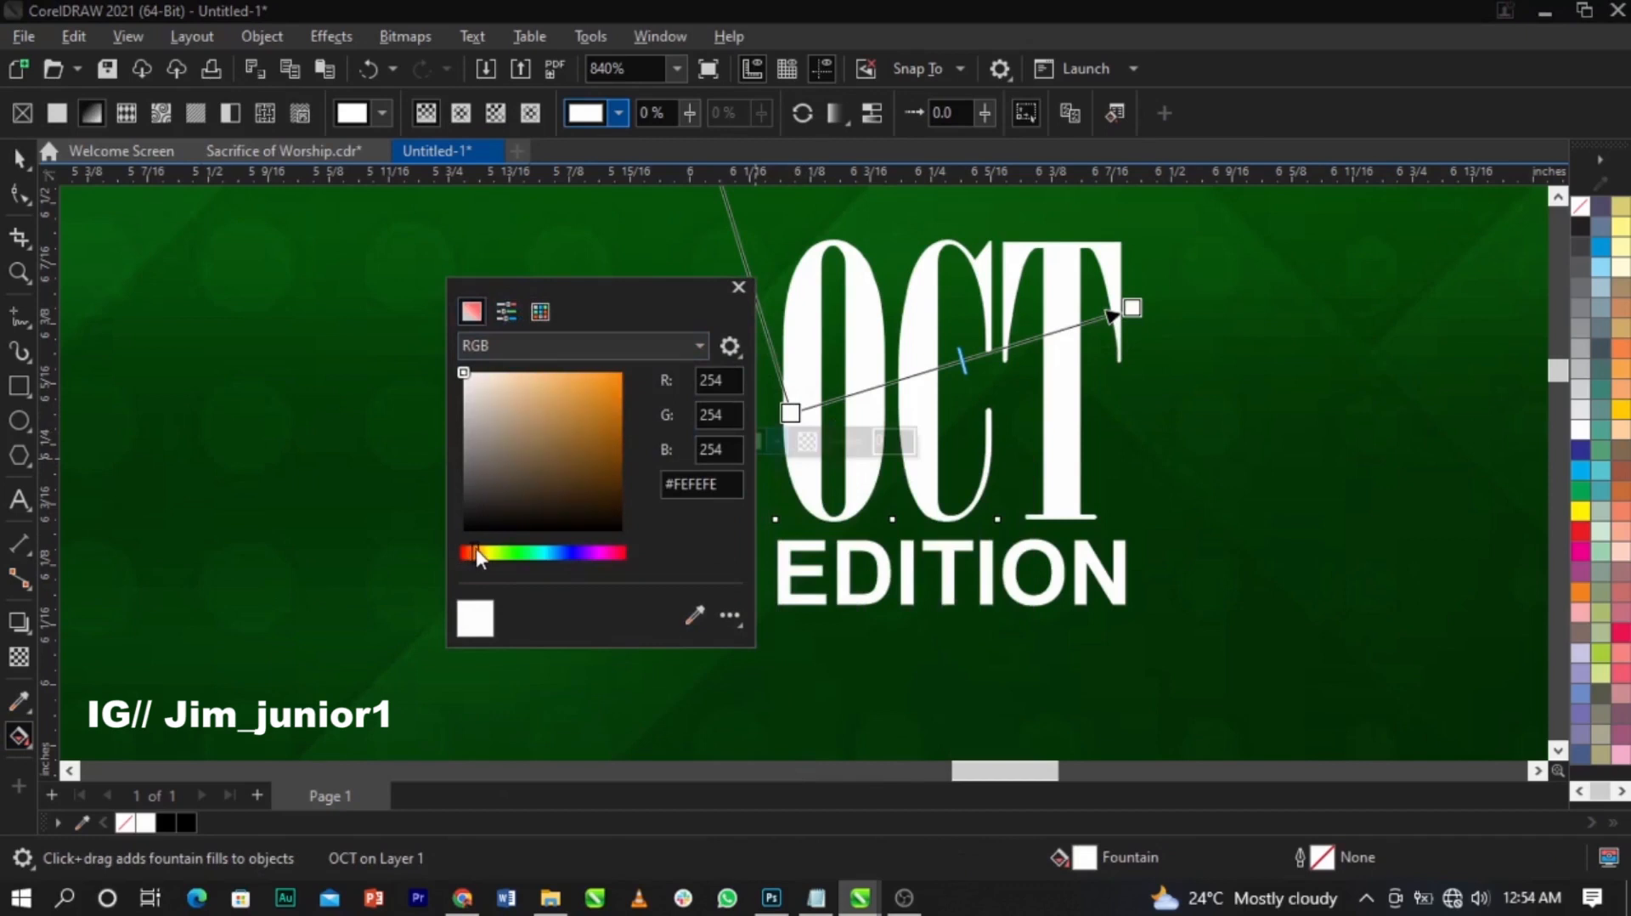
pyautogui.moveTo(609, 409); pyautogui.dragTo(639, 380)
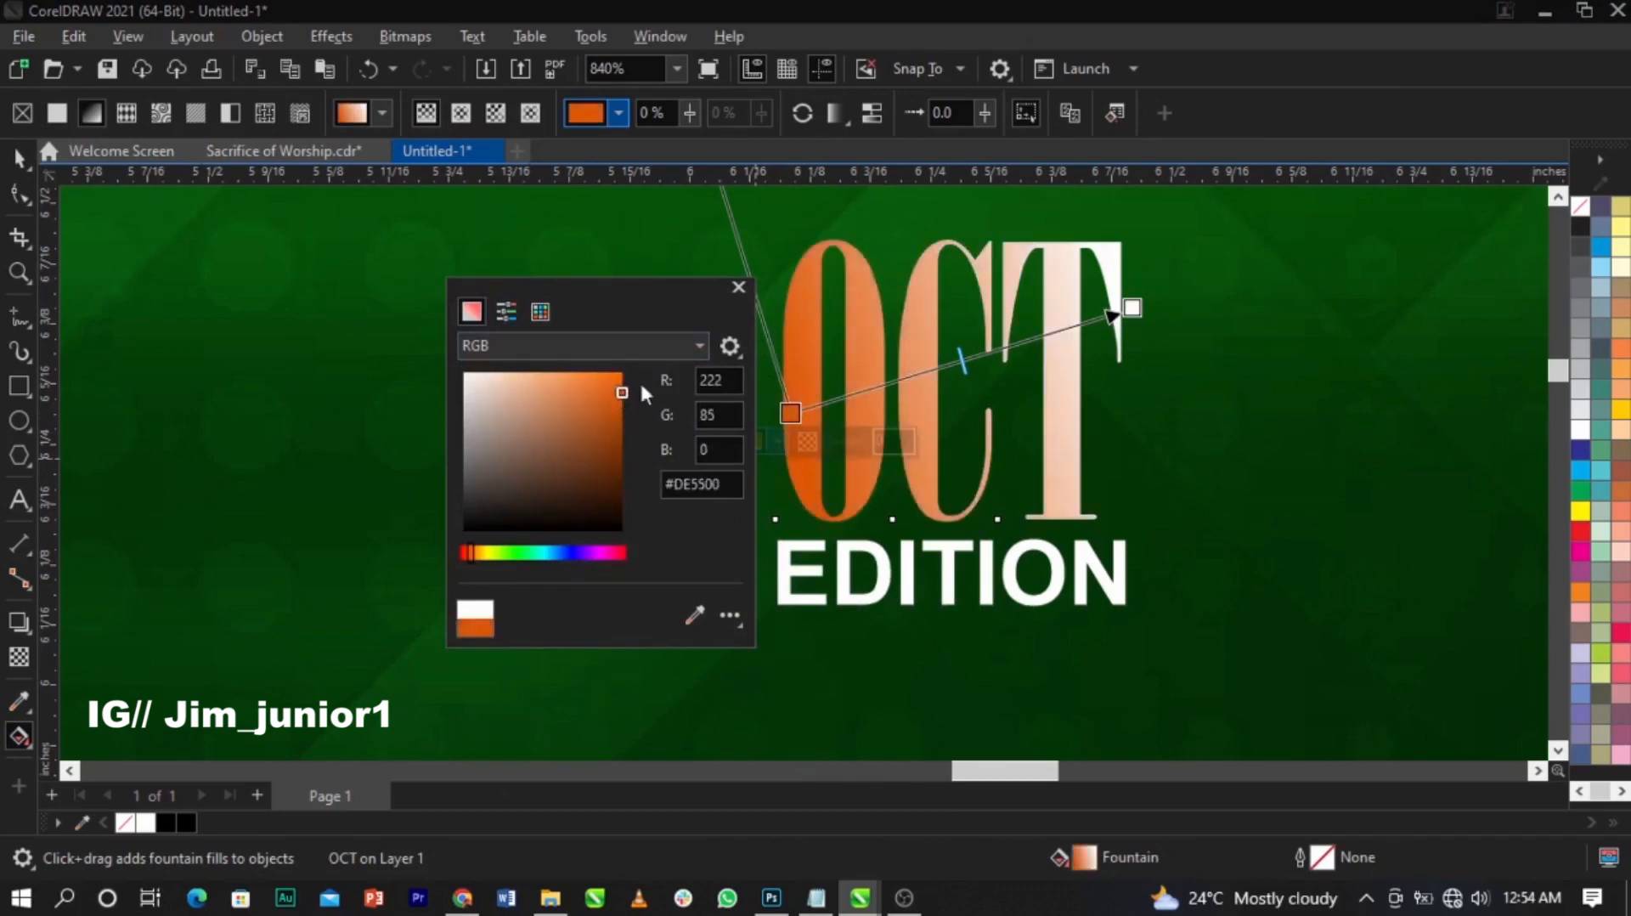
# Step: Set the end color of the OCT text's fountain fill to a light golden yellow using the RGB color model
pyautogui.click(1132, 313)
pyautogui.click(1132, 308)
pyautogui.click(1119, 336)
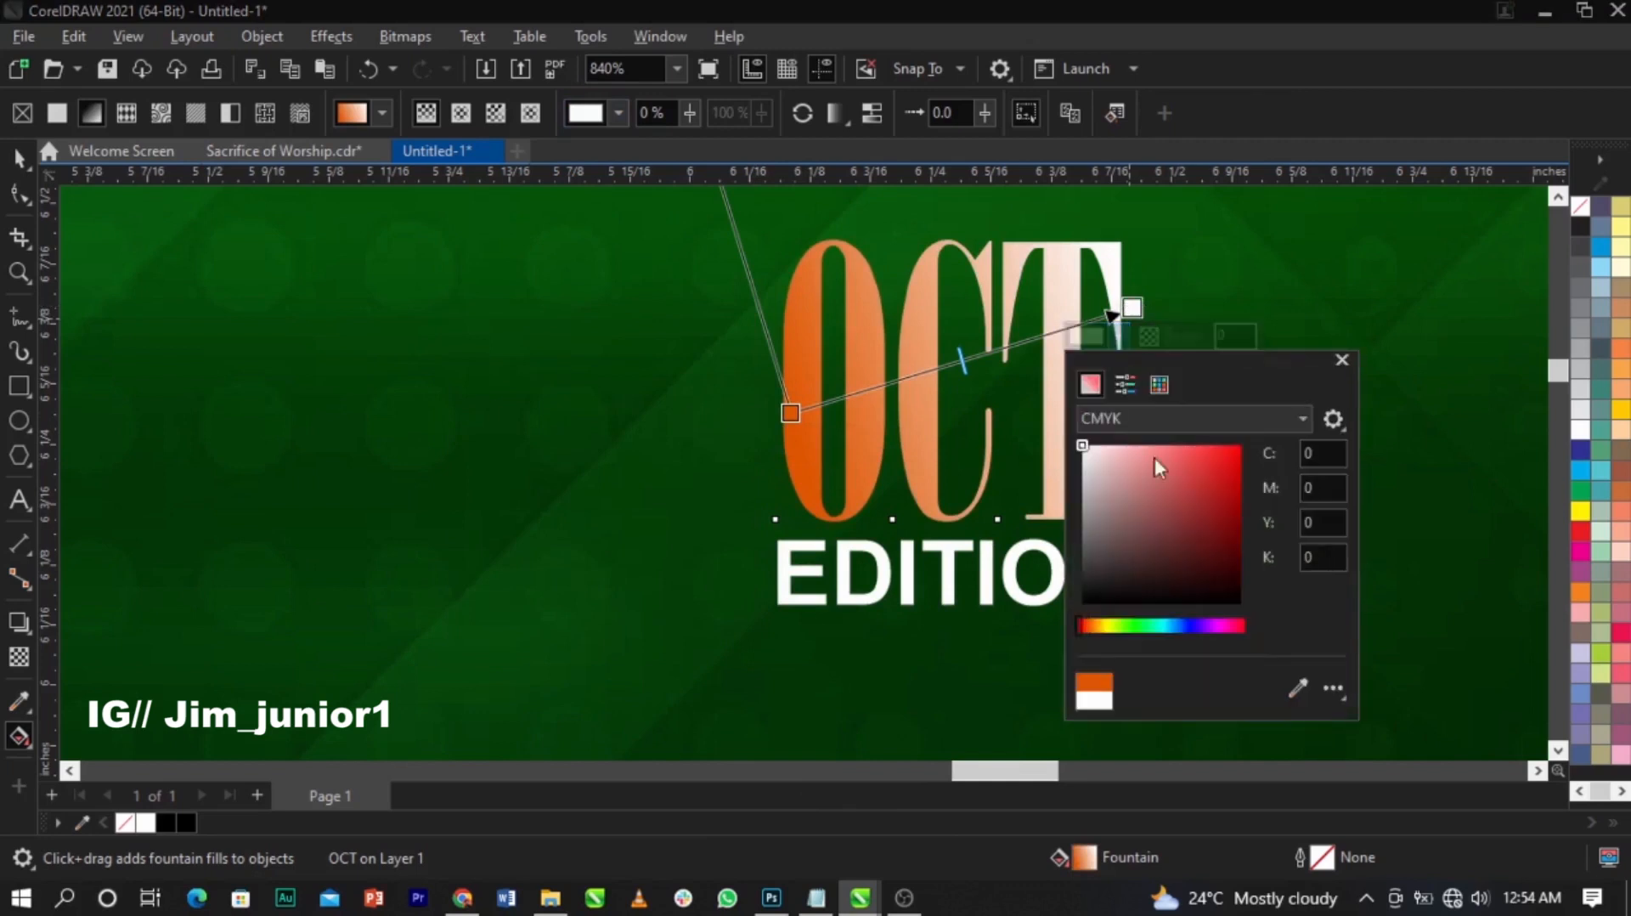
pyautogui.click(1206, 416)
pyautogui.click(1112, 481)
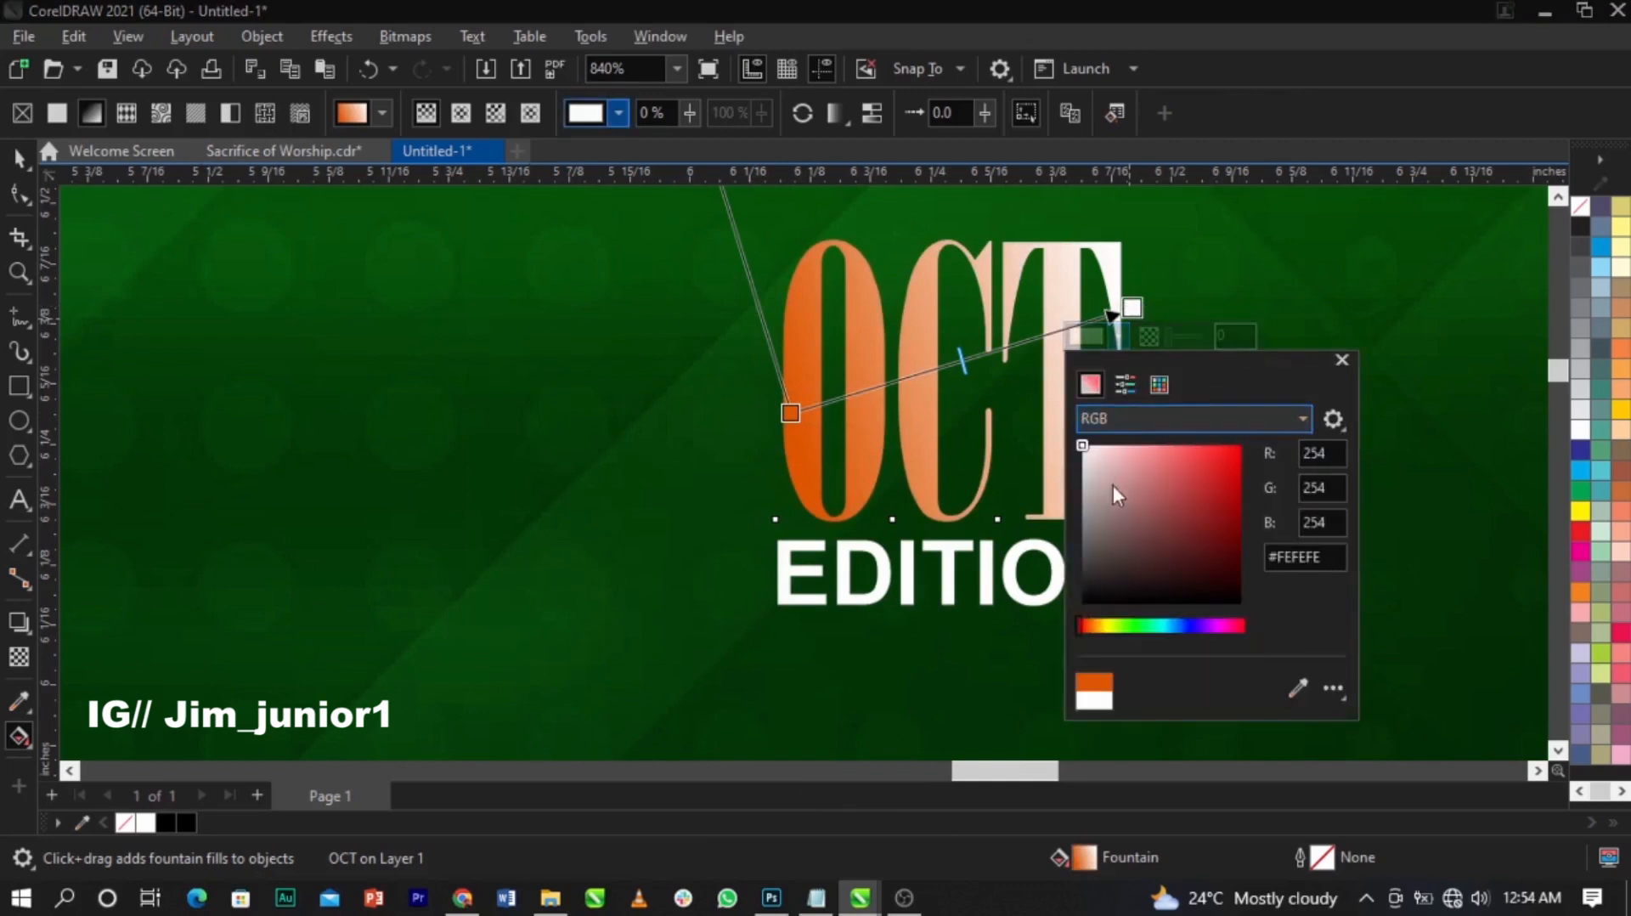
pyautogui.moveTo(1084, 626); pyautogui.dragTo(1097, 626)
pyautogui.moveTo(1210, 445); pyautogui.dragTo(1189, 445)
pyautogui.moveTo(1100, 630); pyautogui.dragTo(1113, 621)
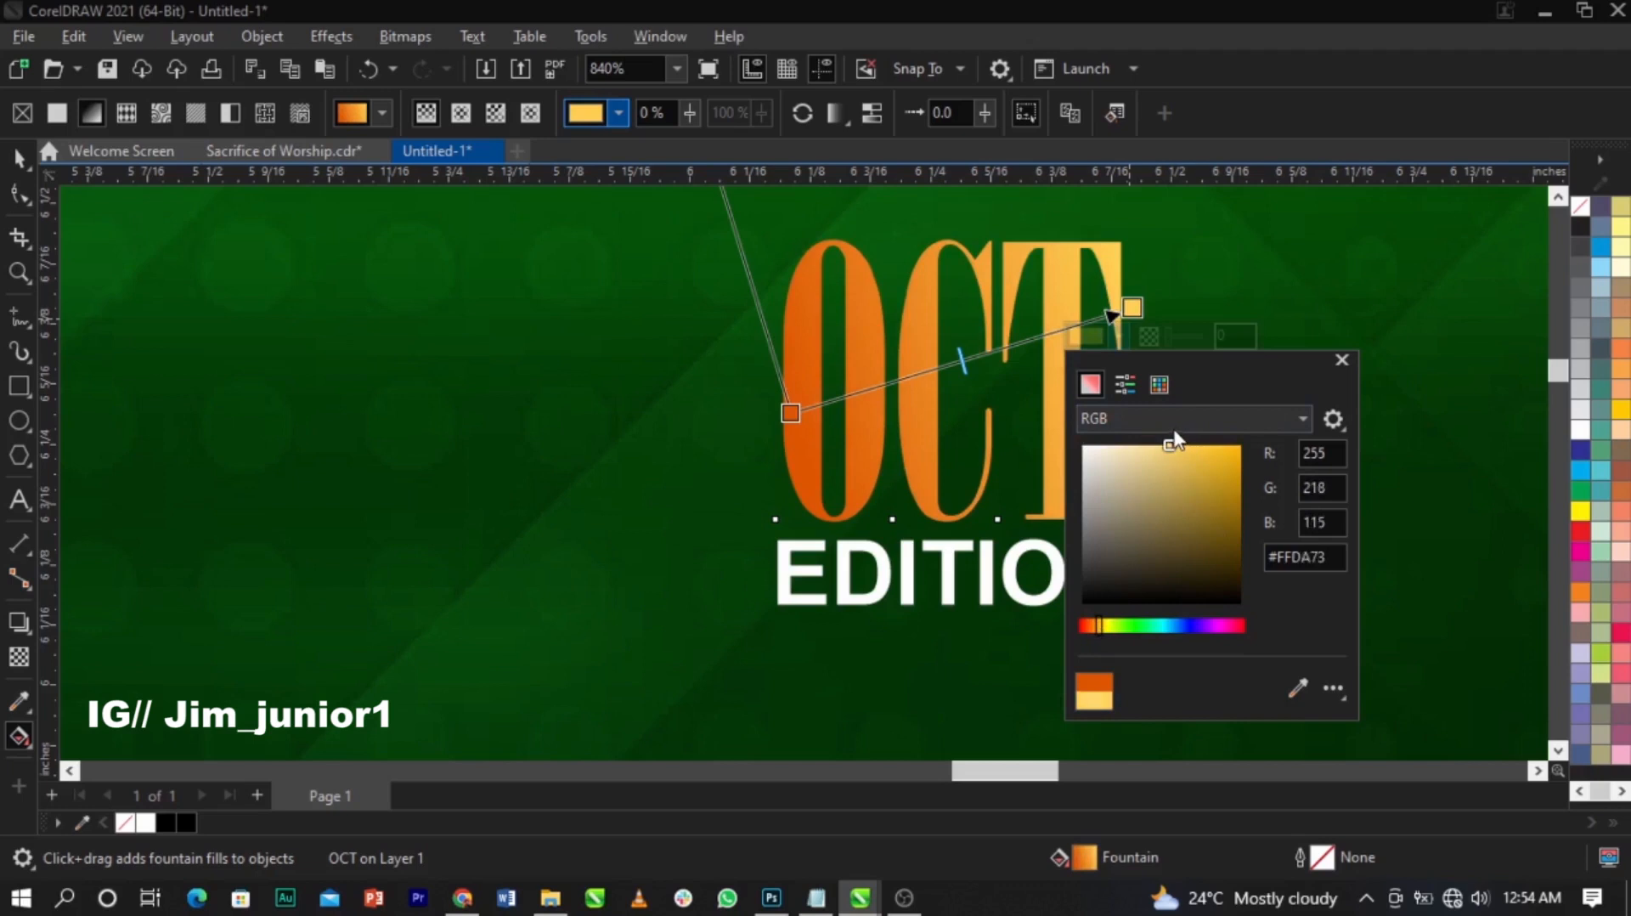
pyautogui.click(1023, 406)
# Step: Extend the OCT text's fountain fill beyond both sides of the letters and set its start color to RGB 222, 115, 0 (#DE7300)
pyautogui.moveTo(1134, 307); pyautogui.dragTo(1180, 319)
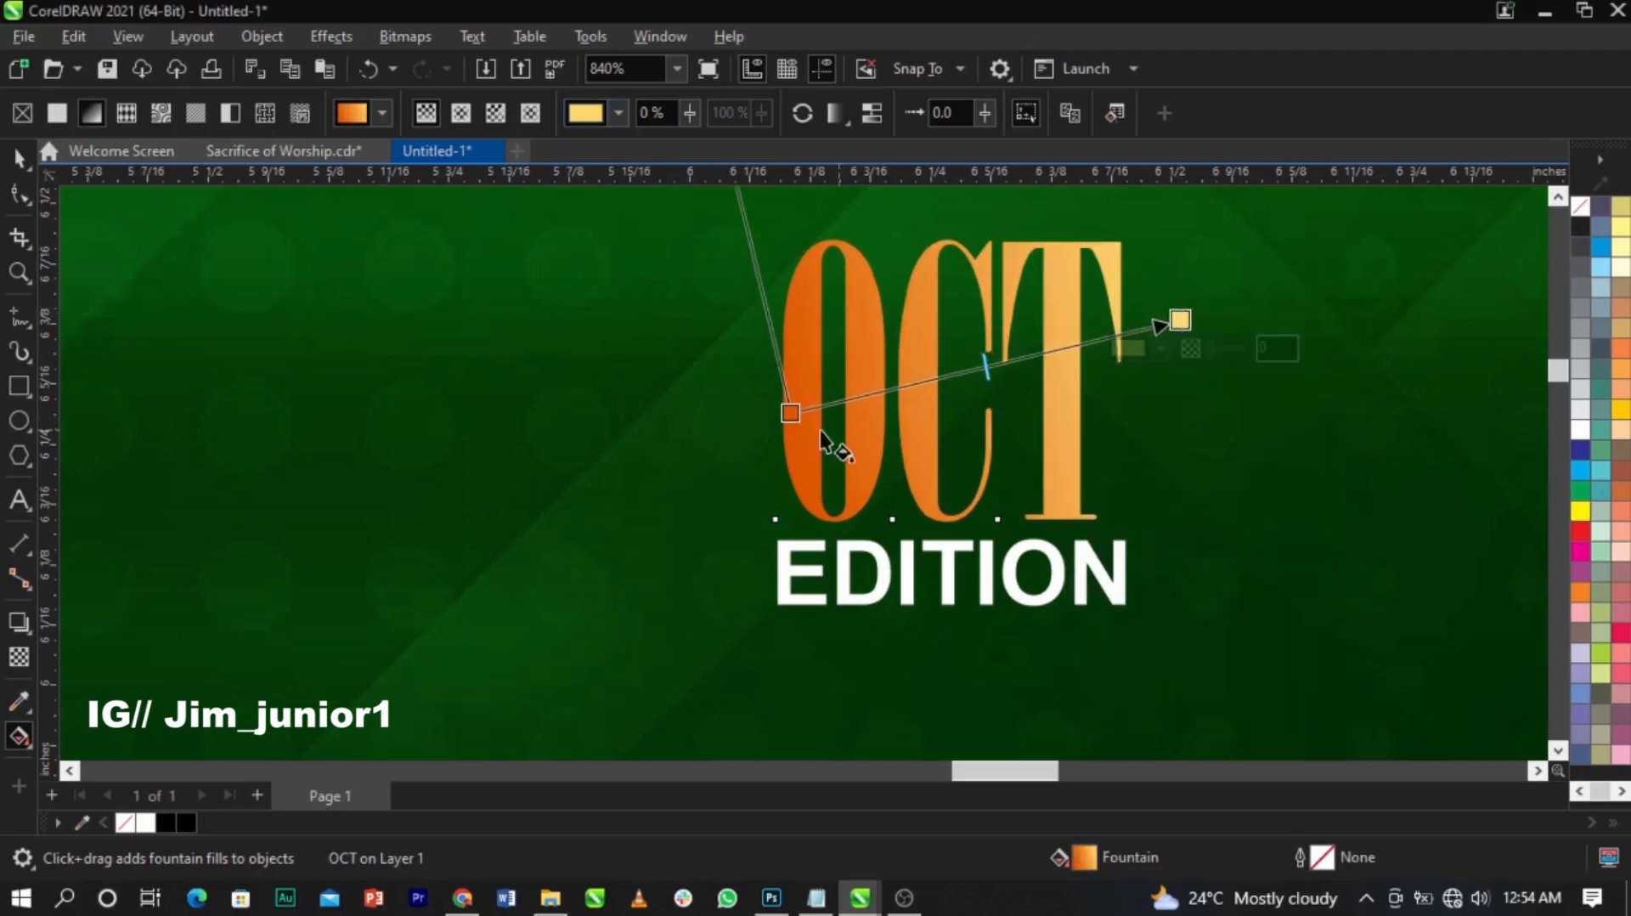
pyautogui.moveTo(790, 411); pyautogui.dragTo(736, 436)
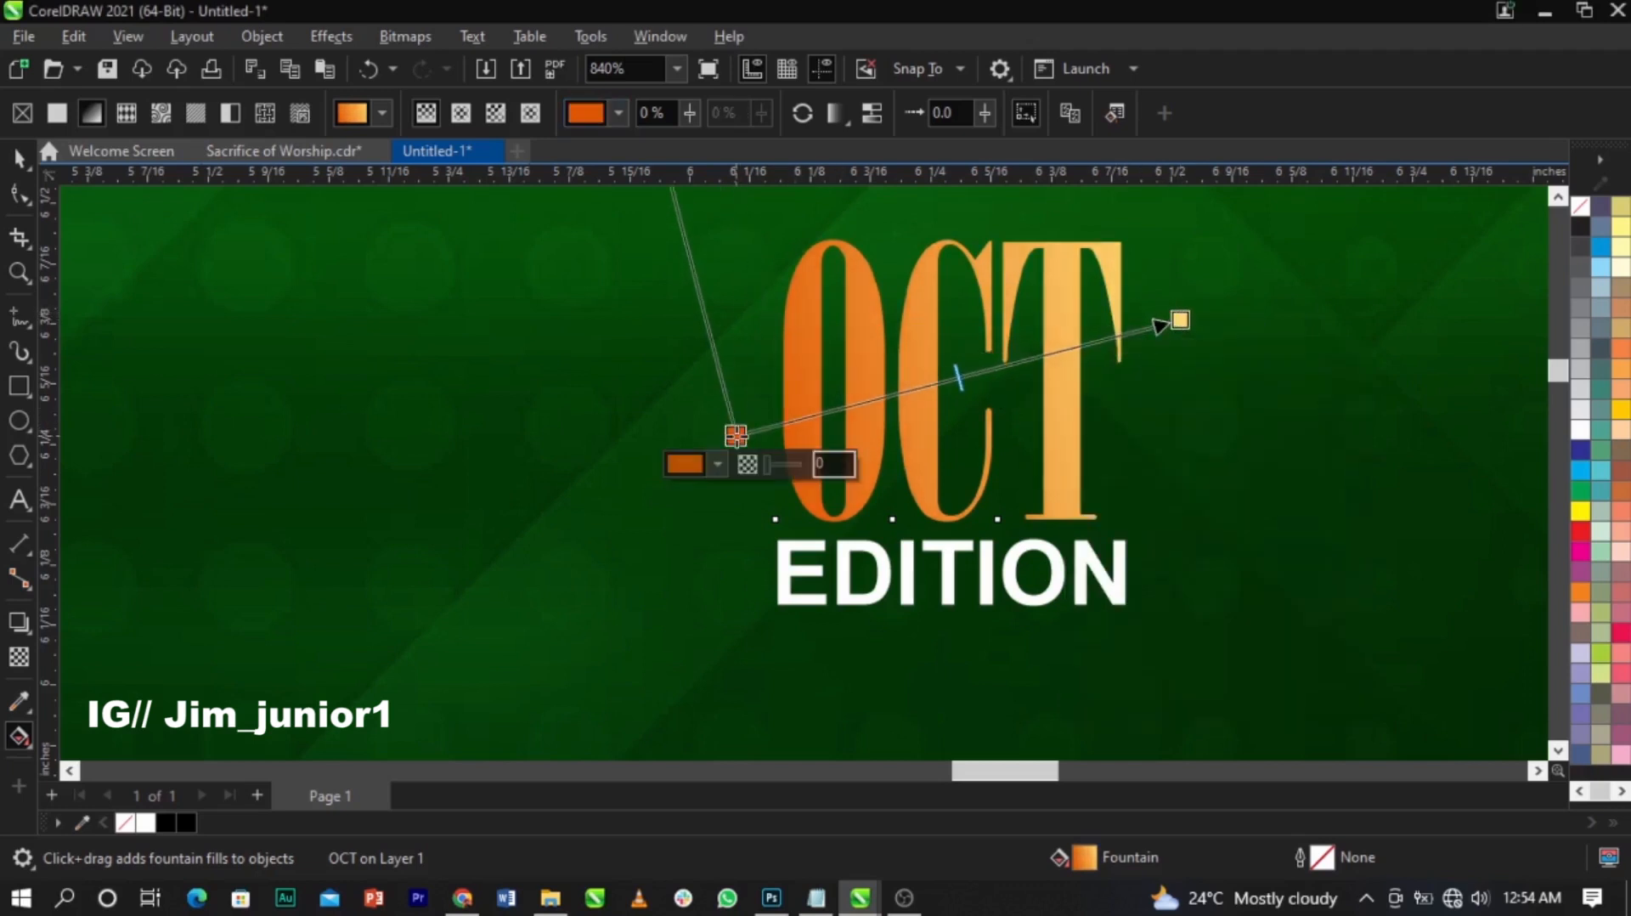
pyautogui.click(718, 464)
pyautogui.moveTo(686, 752); pyautogui.dragTo(691, 756)
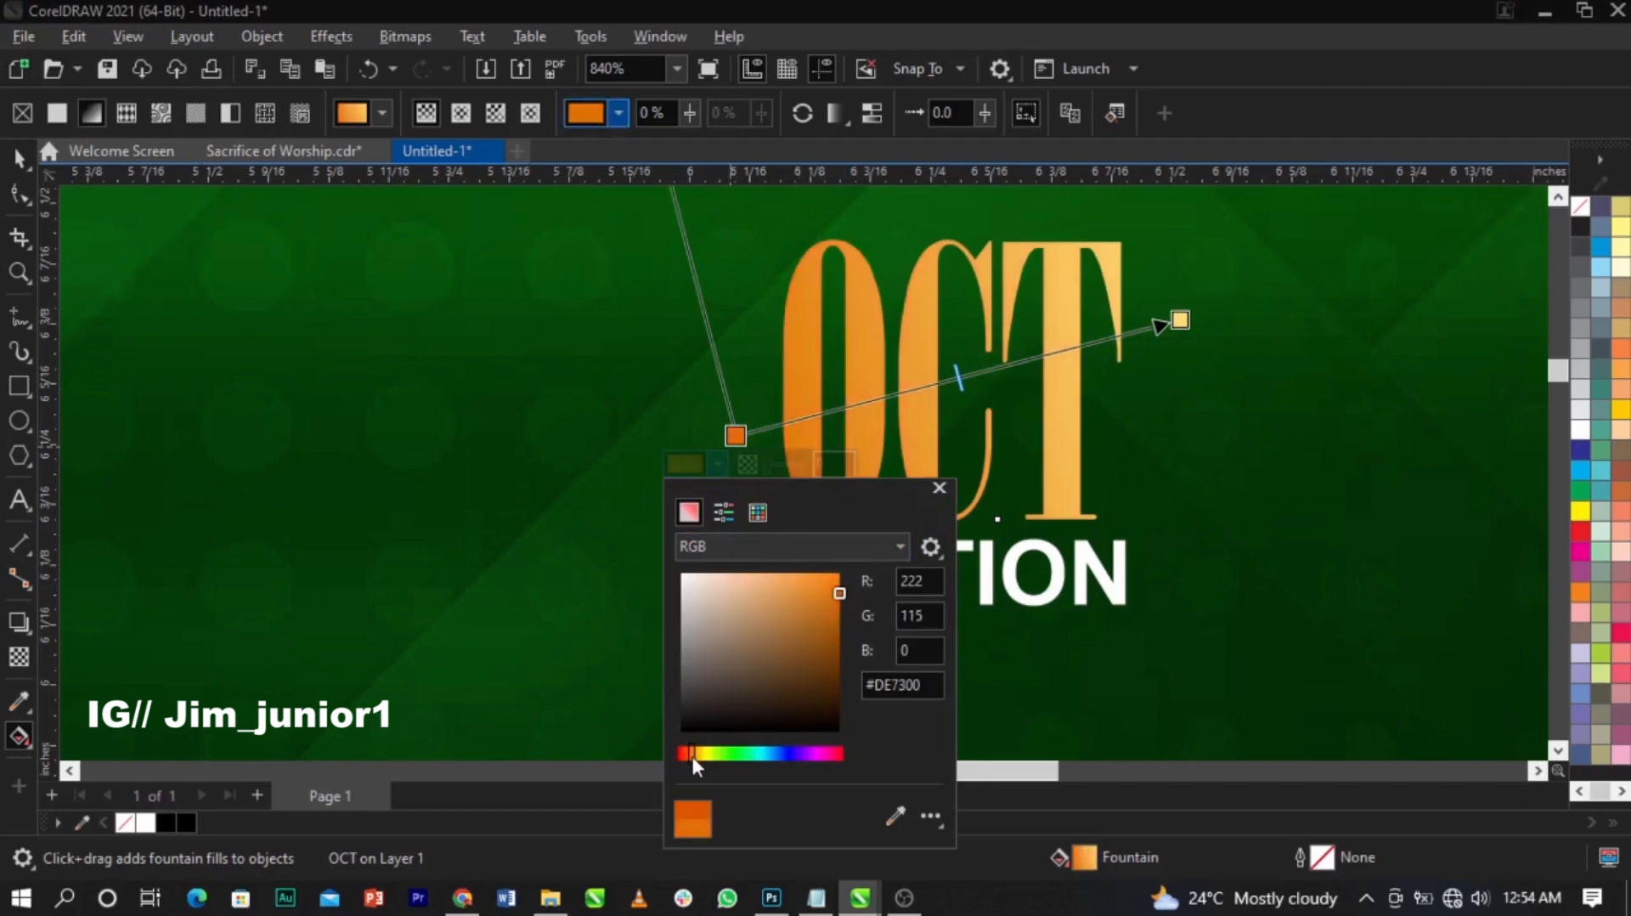
pyautogui.click(1179, 321)
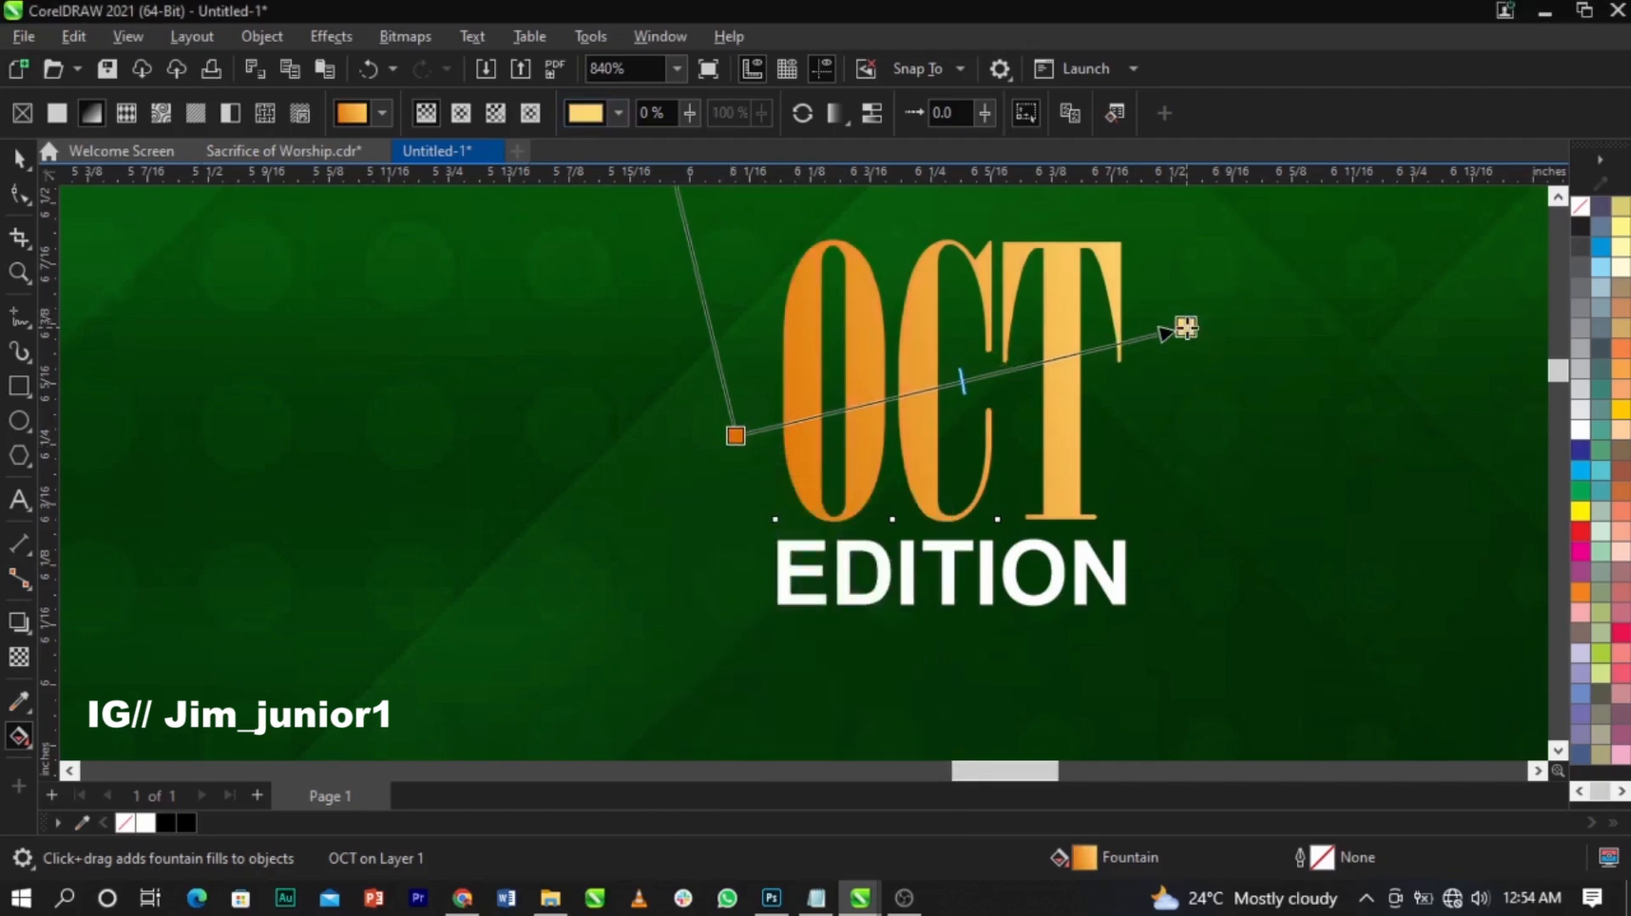
pyautogui.scroll(-2, 1042, 368)
pyautogui.click(1339, 456)
pyautogui.press('space')
pyautogui.click(1361, 423)
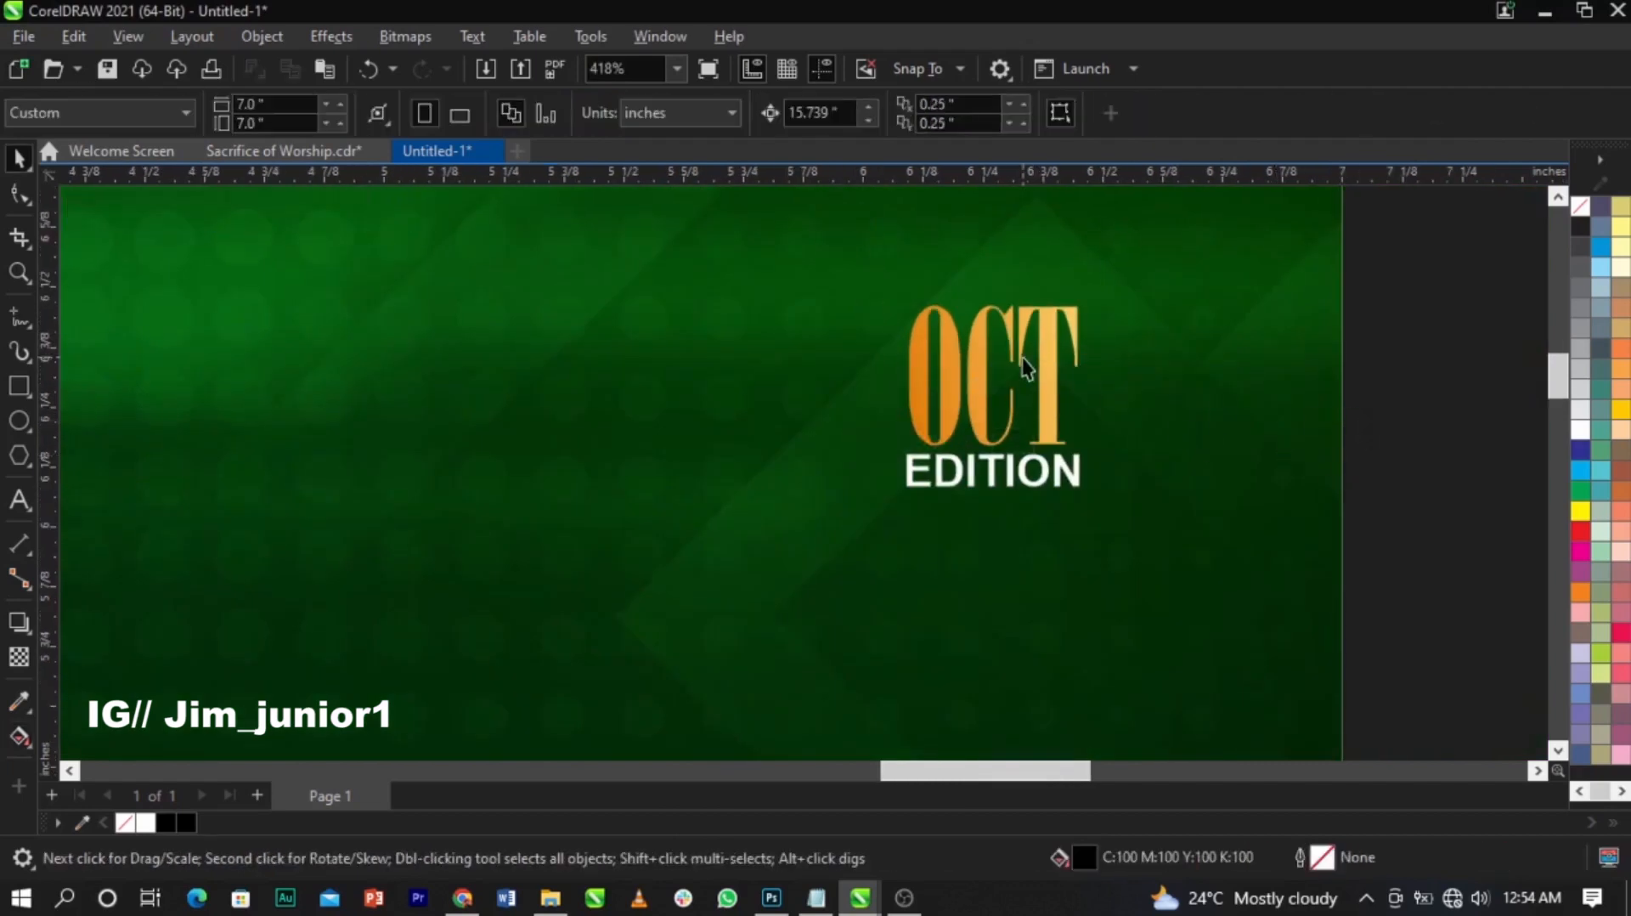
pyautogui.scroll(-2, 1023, 395)
pyautogui.scroll(-4, 1017, 303)
pyautogui.press('z')
pyautogui.moveTo(553, 272); pyautogui.dragTo(990, 666)
pyautogui.press('space')
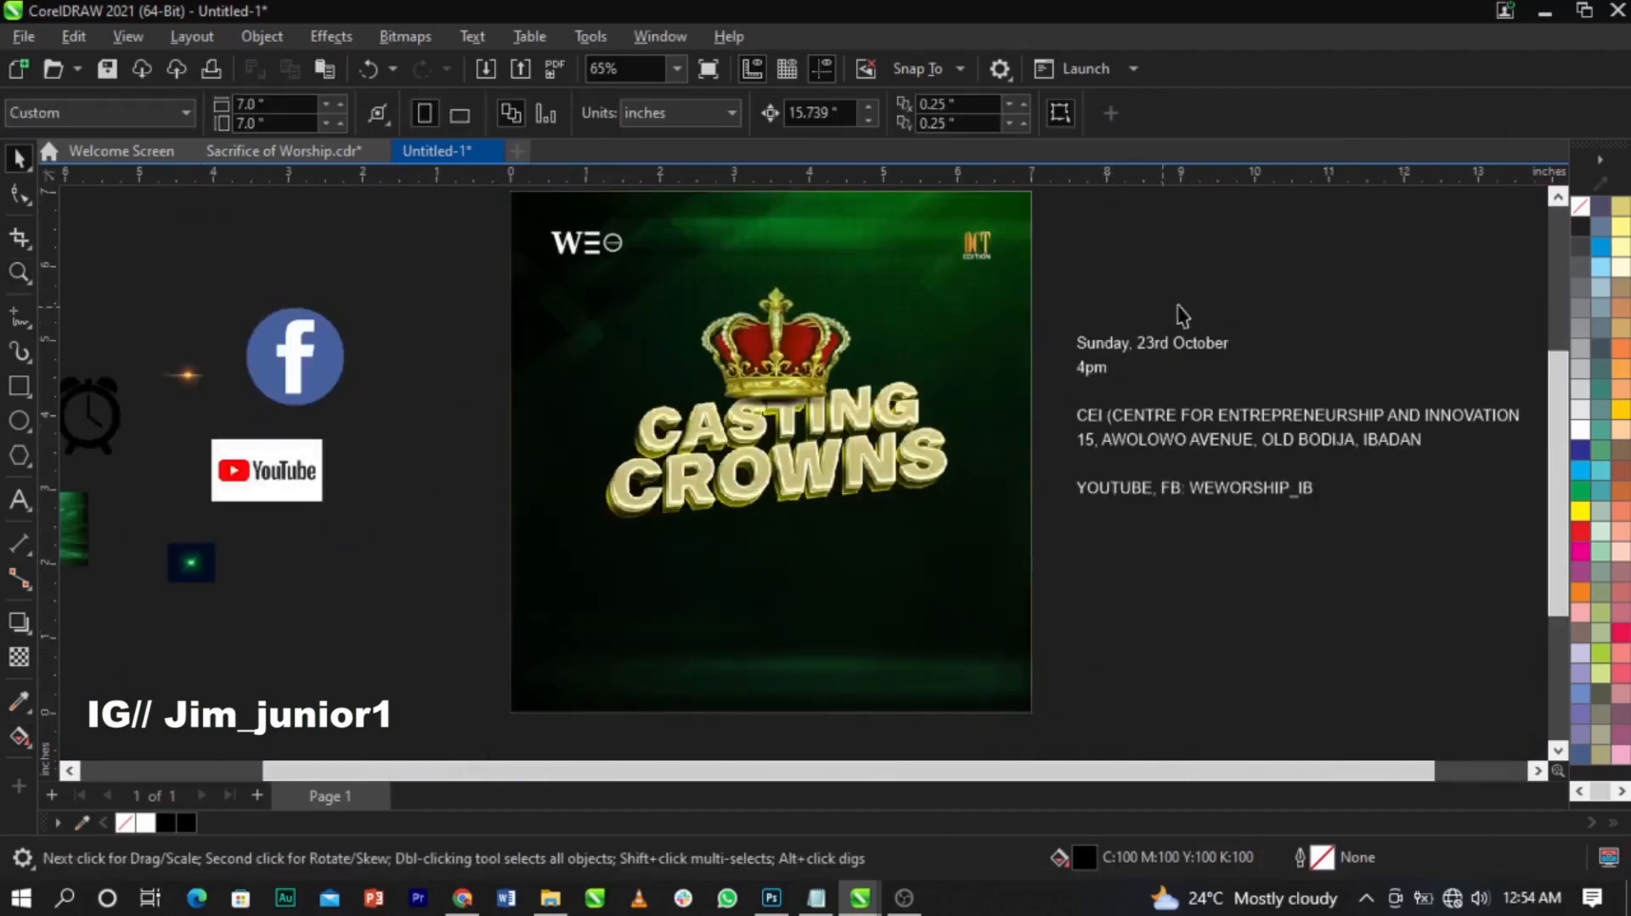
pyautogui.hotkey('ctrl', 's')
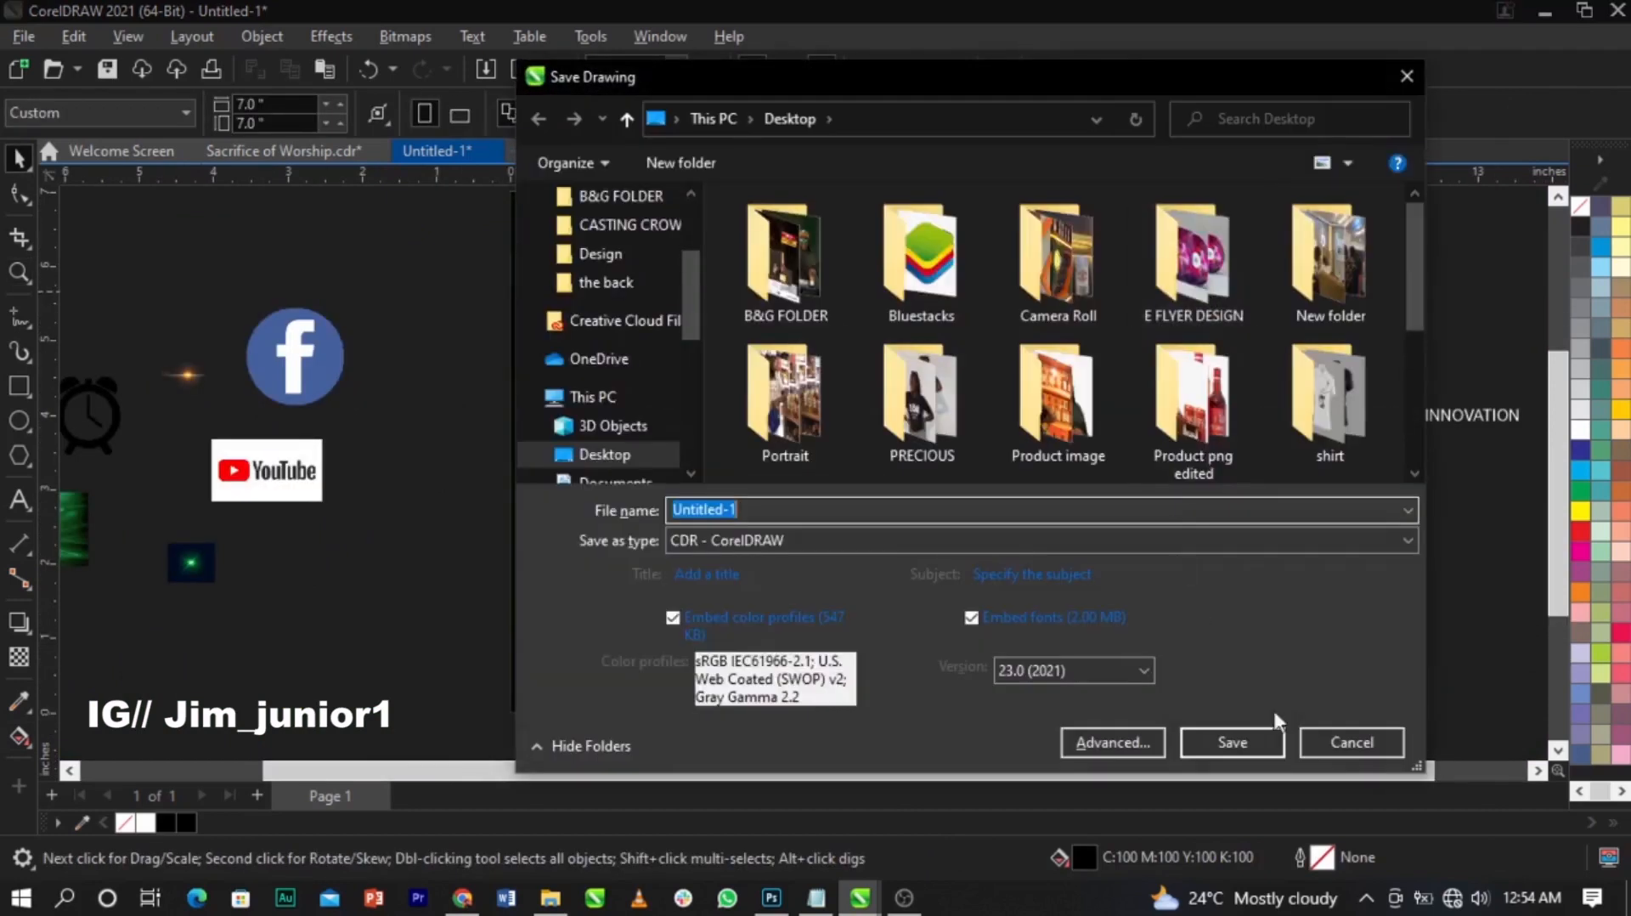
pyautogui.click(1315, 748)
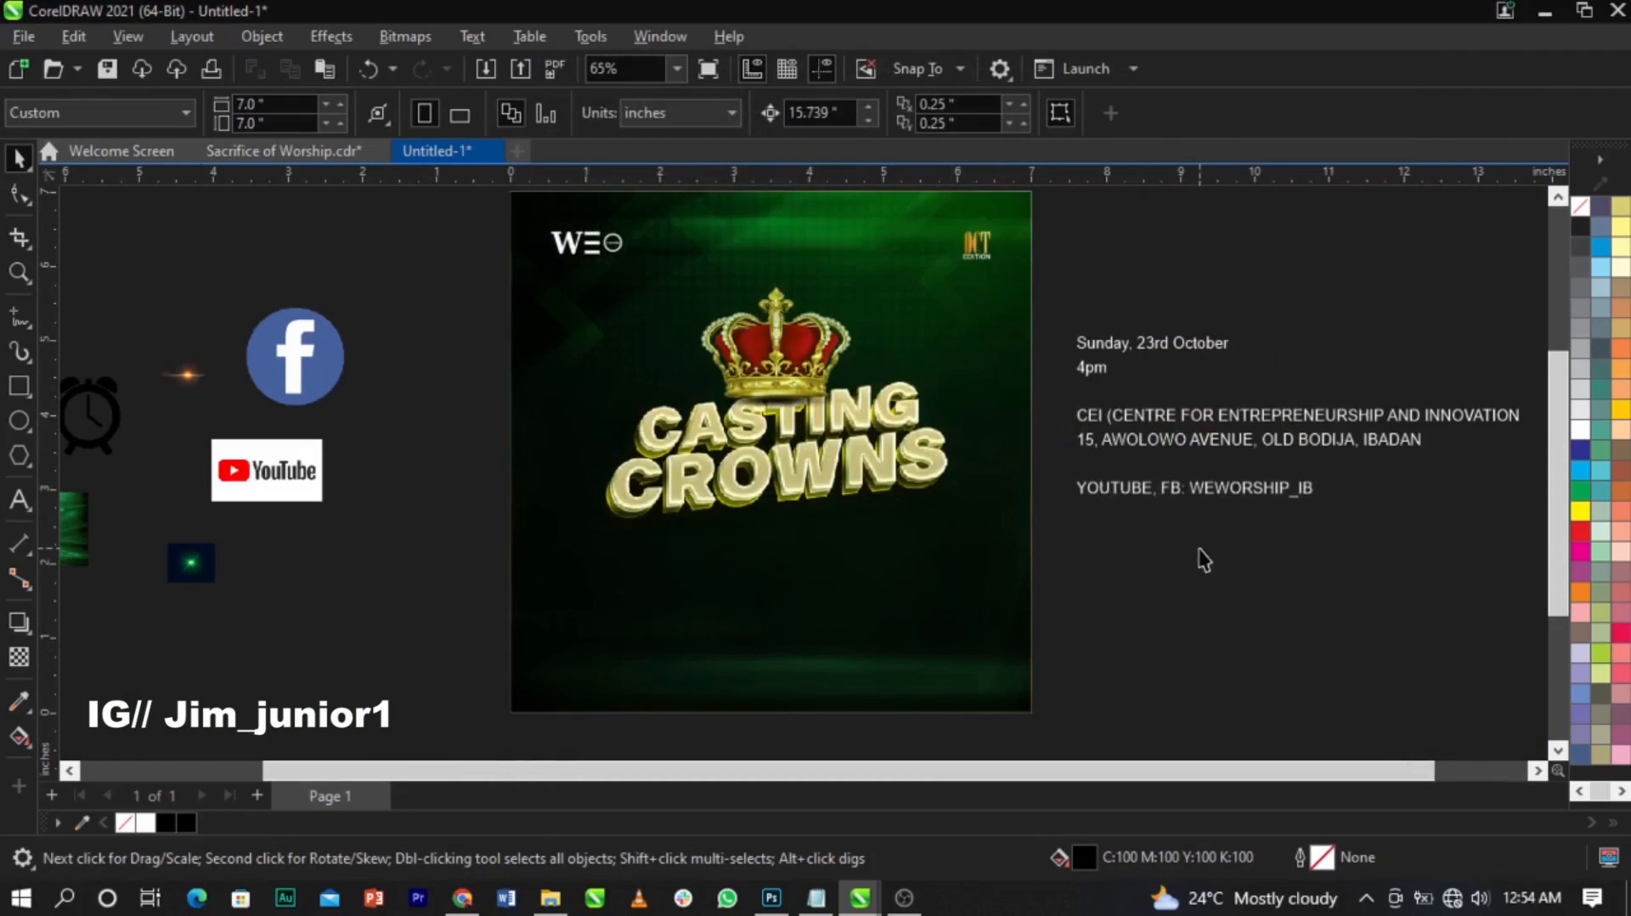
# Step: Cut the "Sunday, 23rd October" line from the event details and paste it as separate text below the Casting Crowns title
pyautogui.click(1206, 349)
pyautogui.click(1261, 340)
pyautogui.click(1191, 346)
pyautogui.doubleClick(1190, 348)
pyautogui.moveTo(1257, 347); pyautogui.dragTo(1030, 336)
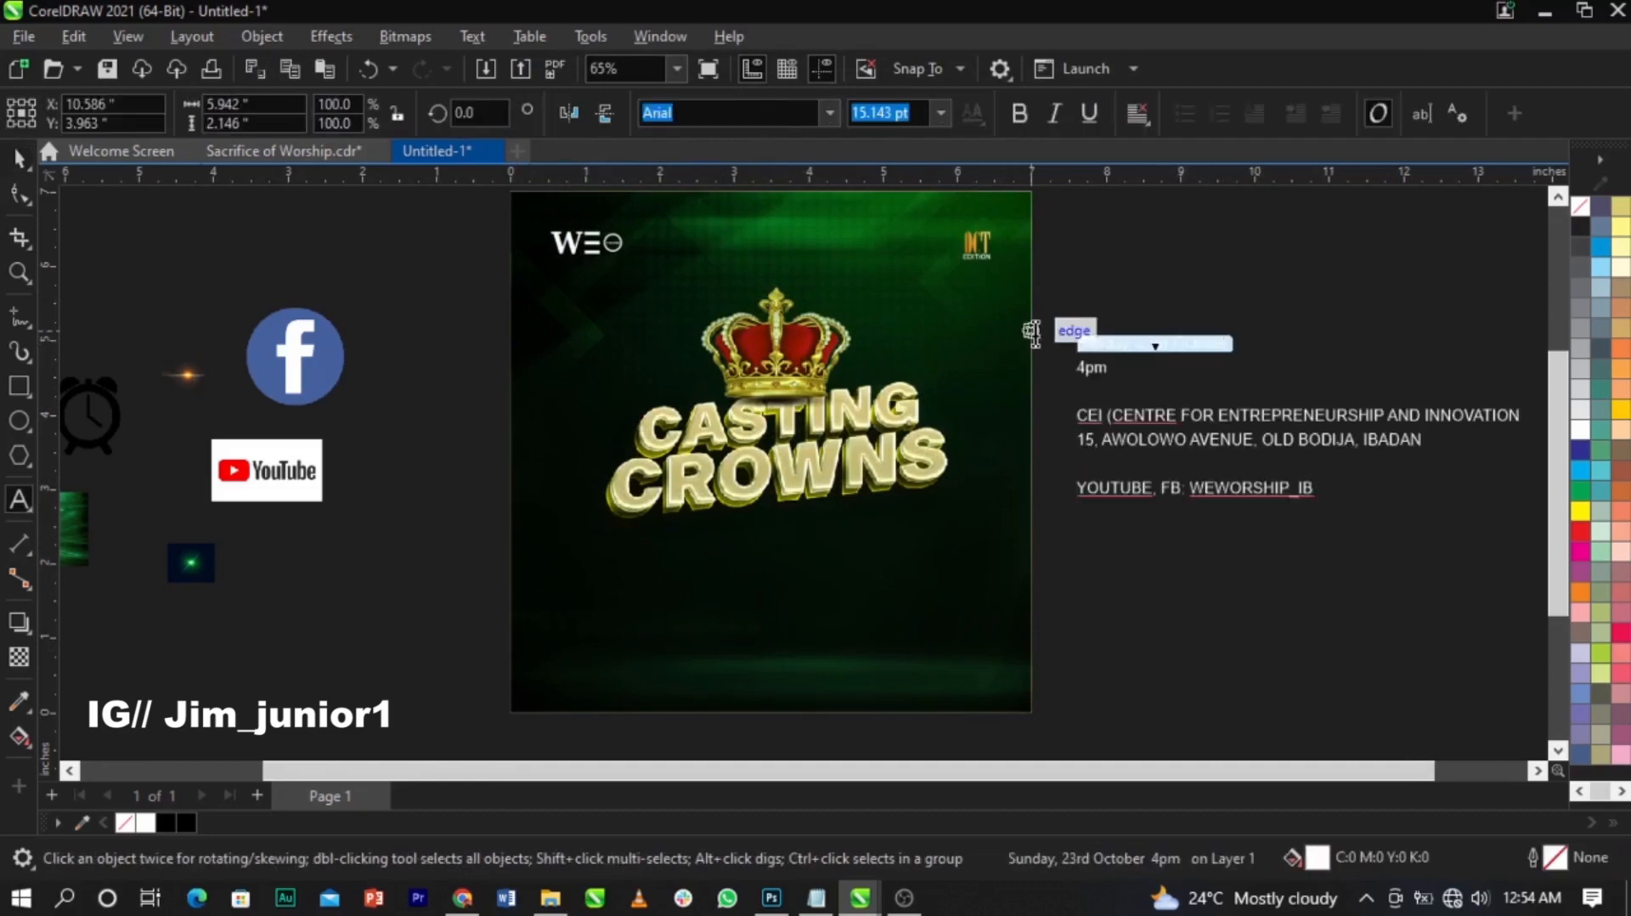
pyautogui.hotkey('ctrl', 'x')
pyautogui.click(734, 562)
pyautogui.hotkey('ctrl', 'v')
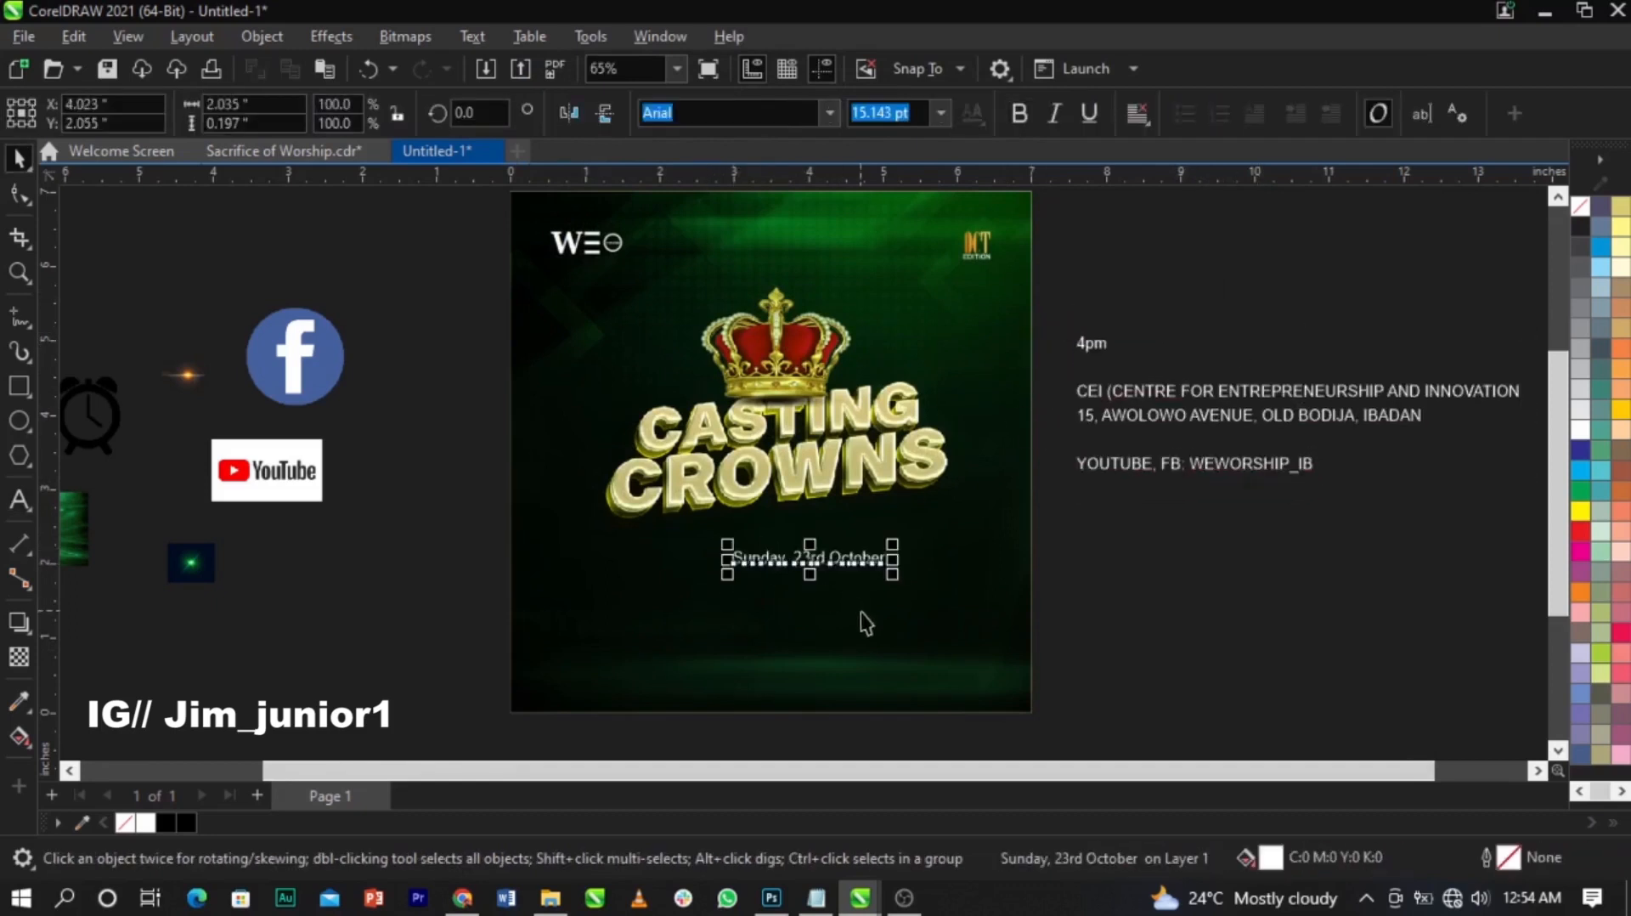
# Step: Center the date text horizontally on the flyer background and set its font to Onyx
pyautogui.keyDown('shift'); pyautogui.click(860, 612); pyautogui.keyUp('shift')
pyautogui.press('c')
pyautogui.click(1110, 615)
pyautogui.press('z')
pyautogui.moveTo(313, 448); pyautogui.dragTo(1122, 651)
pyautogui.press('space')
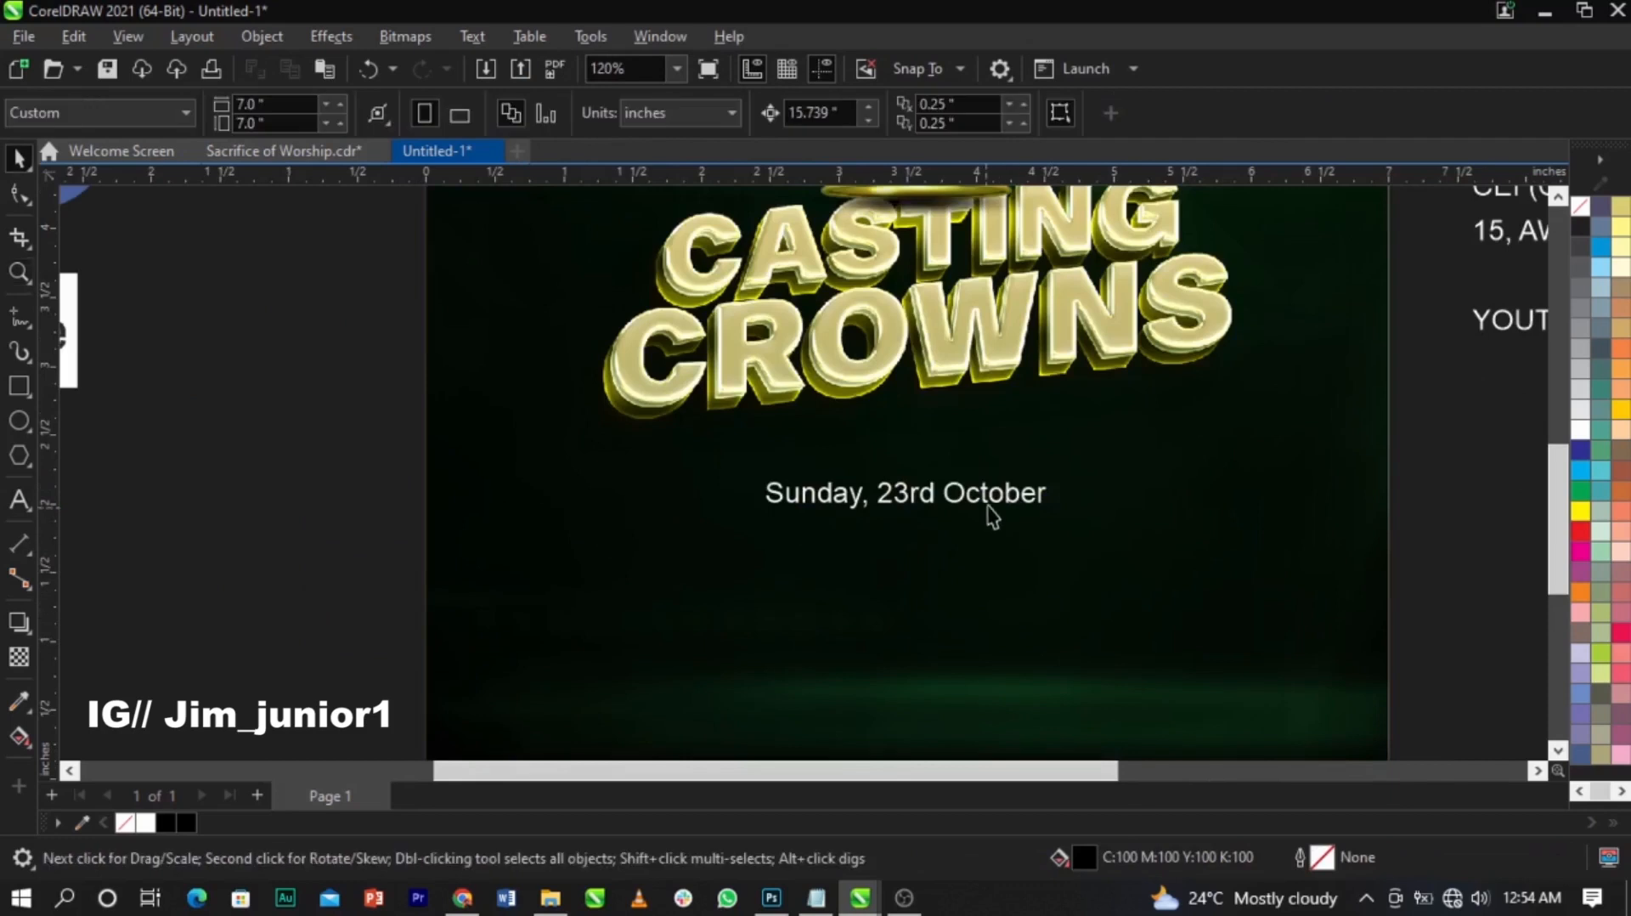
pyautogui.click(991, 497)
pyautogui.write('Onyx')
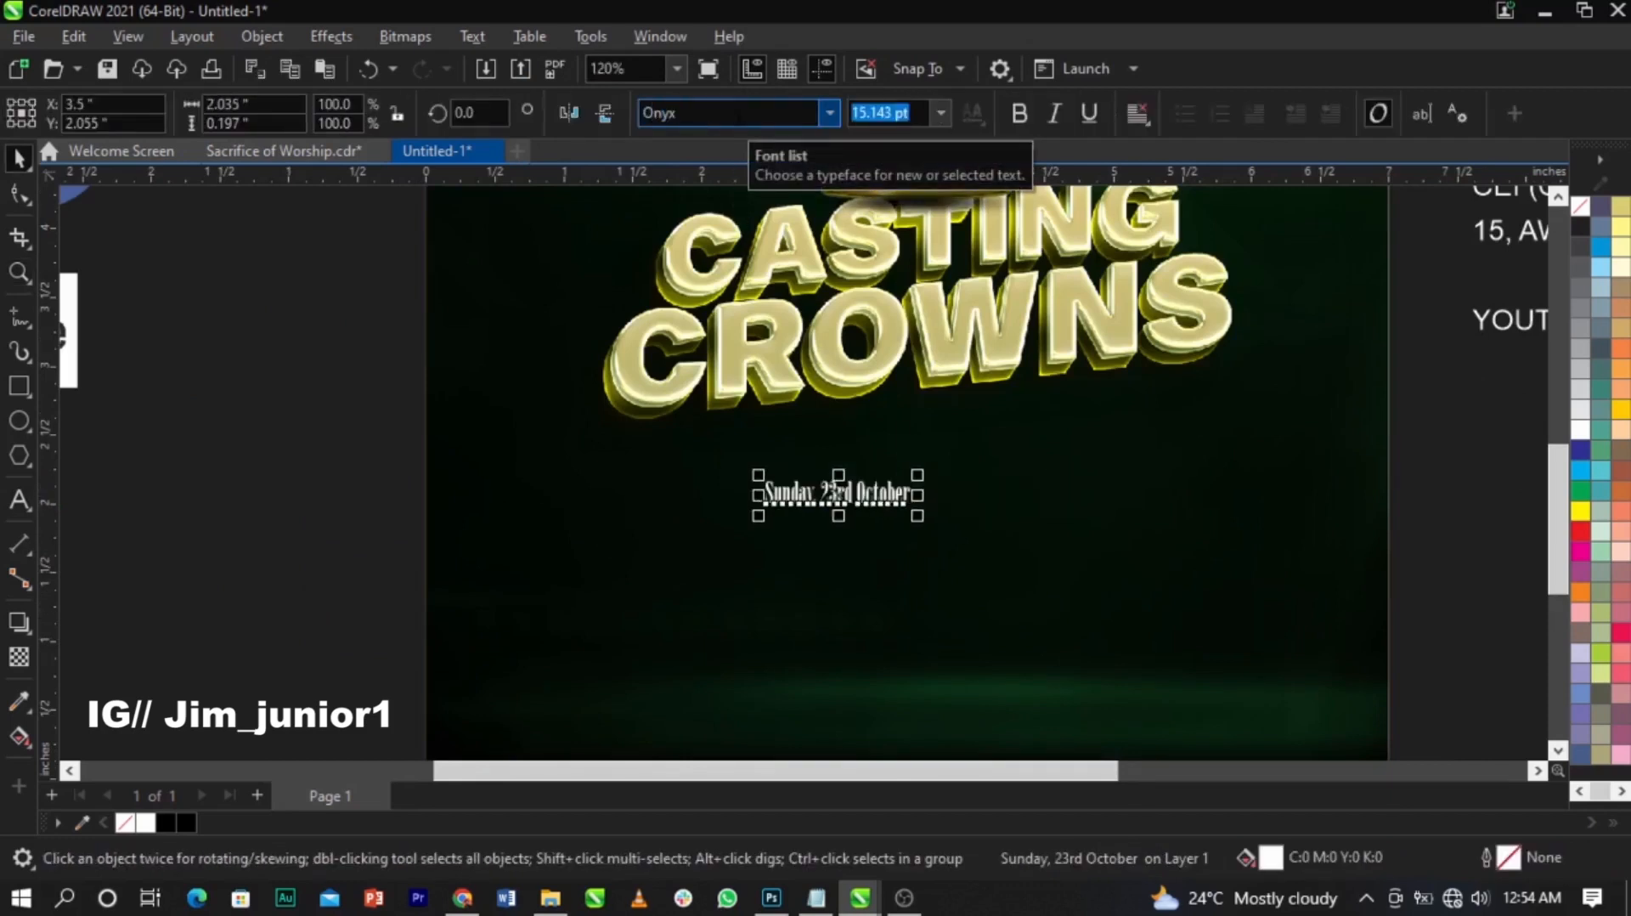
# Step: Enlarge the date text to about 33.5 pt and center it horizontally on the flyer background again
pyautogui.scroll(2, 949, 501)
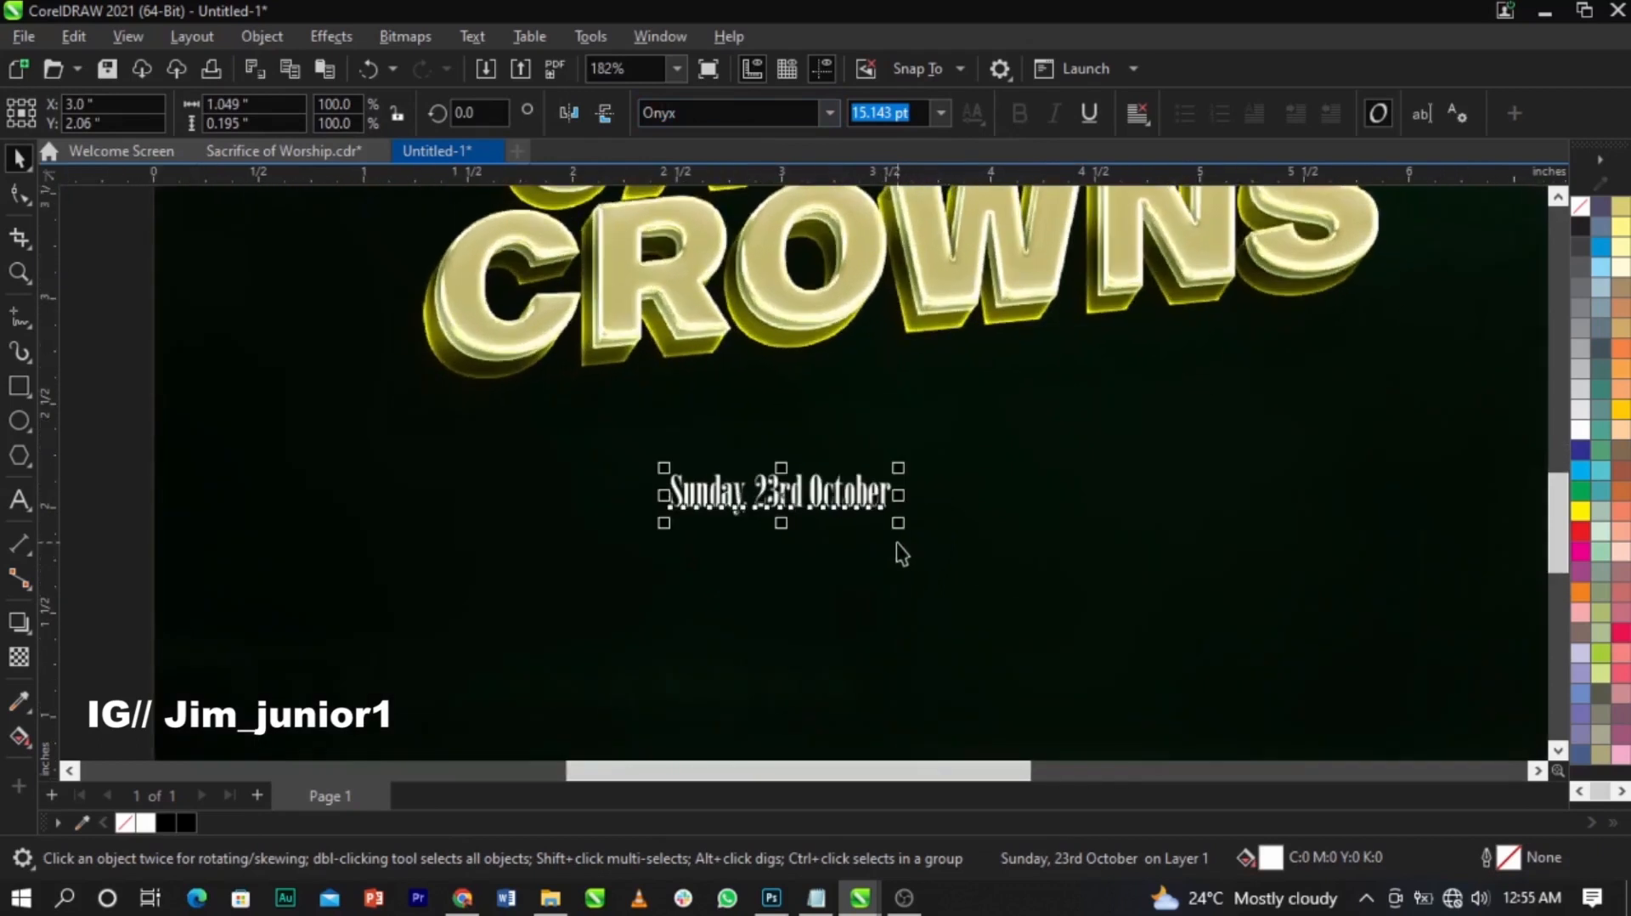
pyautogui.moveTo(921, 544); pyautogui.dragTo(967, 569)
pyautogui.scroll(-1, 898, 522)
pyautogui.keyDown('shift'); pyautogui.click(1102, 579); pyautogui.keyUp('shift')
pyautogui.press('c')
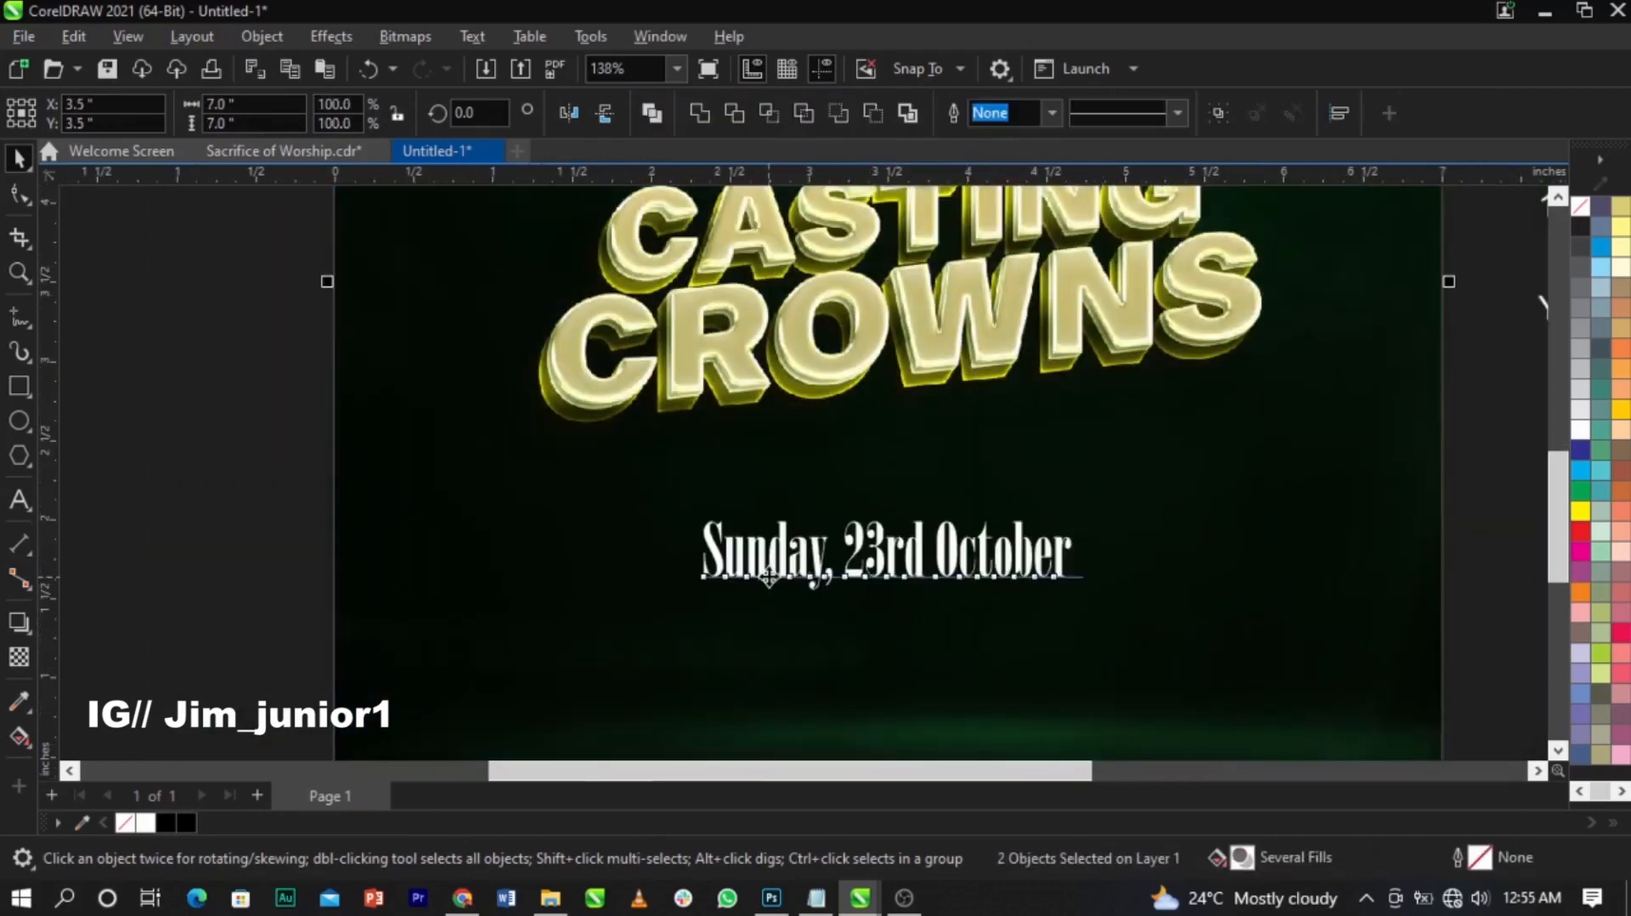
# Step: Place a duplicate of the gradient-filled OCT text beside the end of the date line
pyautogui.scroll(-3, 769, 577)
pyautogui.click(1300, 586)
pyautogui.moveTo(1005, 272); pyautogui.dragTo(997, 567)
pyautogui.press('F2')
pyautogui.moveTo(663, 500); pyautogui.dragTo(1056, 626)
# Step: Copy the duplicate OCT text's fountain fill onto the date text and delete the duplicate
pyautogui.moveTo(986, 463)
pyautogui.mouseDown()
pyautogui.moveTo(932, 470)
pyautogui.moveTo(964, 467)
pyautogui.mouseUp()
pyautogui.click(1109, 439)
pyautogui.moveTo(1094, 416); pyautogui.dragTo(934, 460)
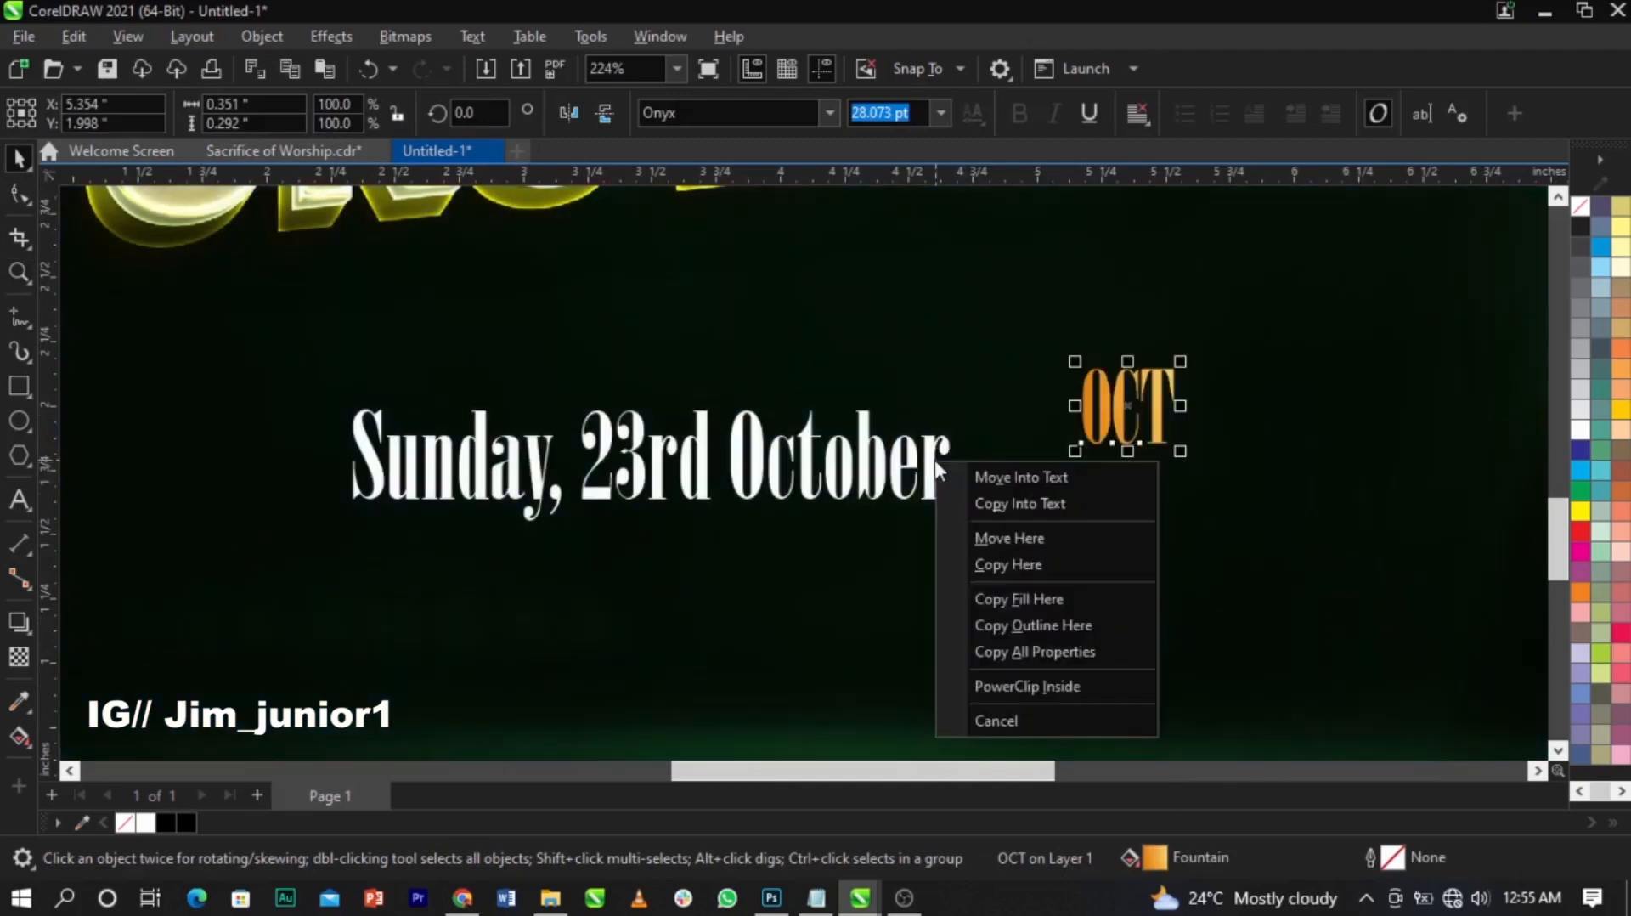
pyautogui.click(1037, 598)
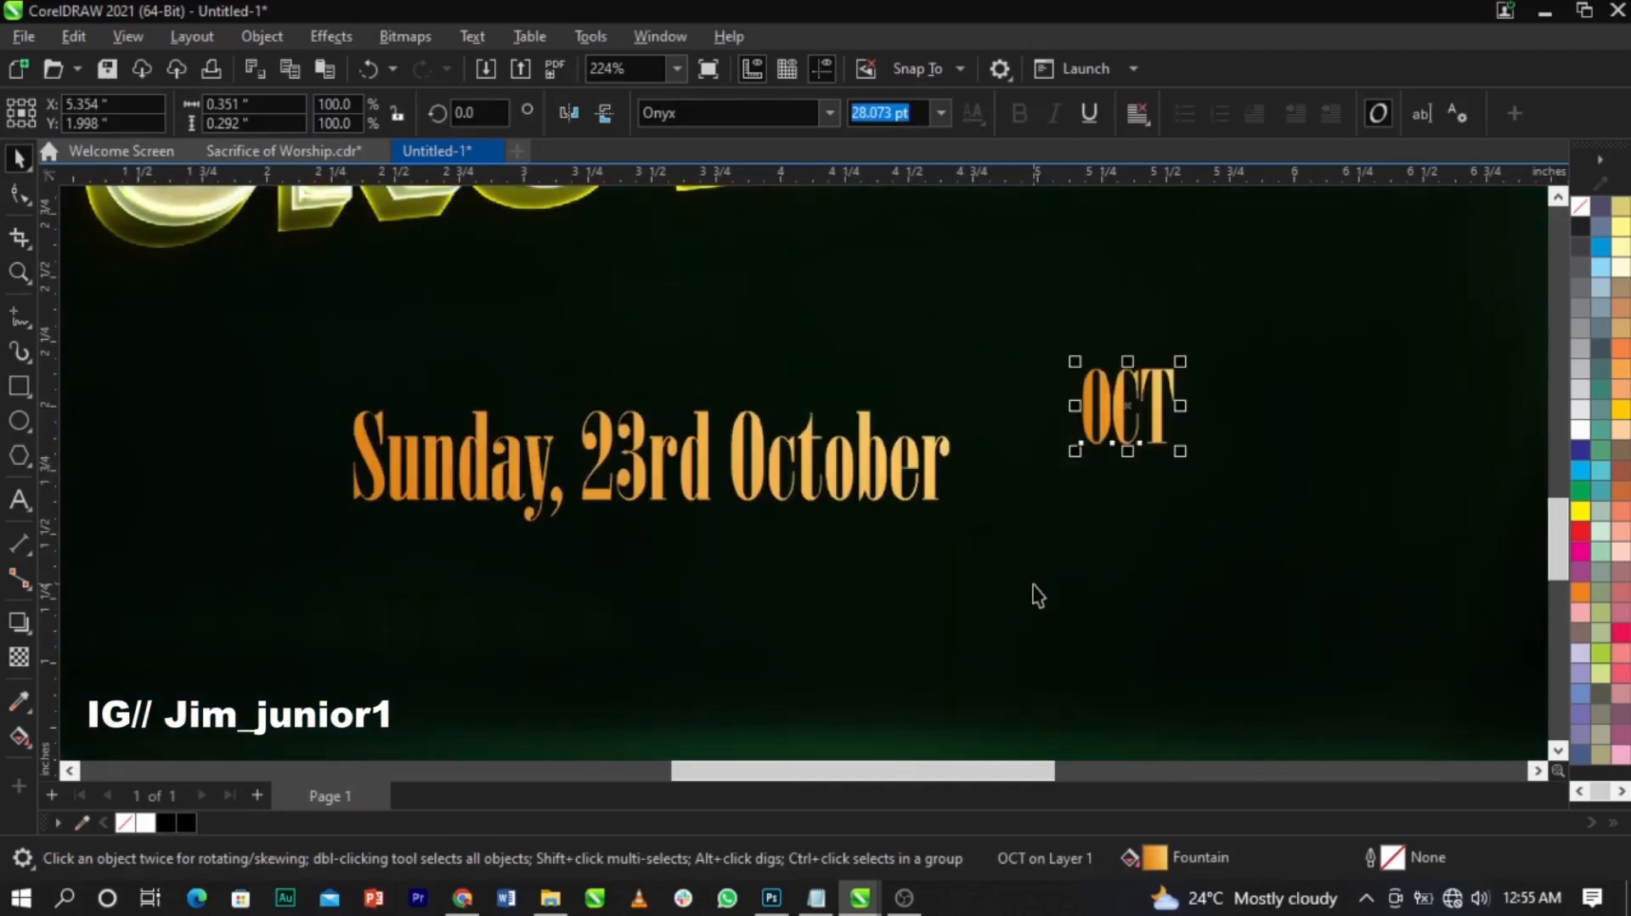
pyautogui.click(1088, 437)
pyautogui.press('Delete')
# Step: Scale the date text up slightly, to about 2.7 inches wide, keeping it below the title
pyautogui.scroll(-3, 954, 497)
pyautogui.click(948, 511)
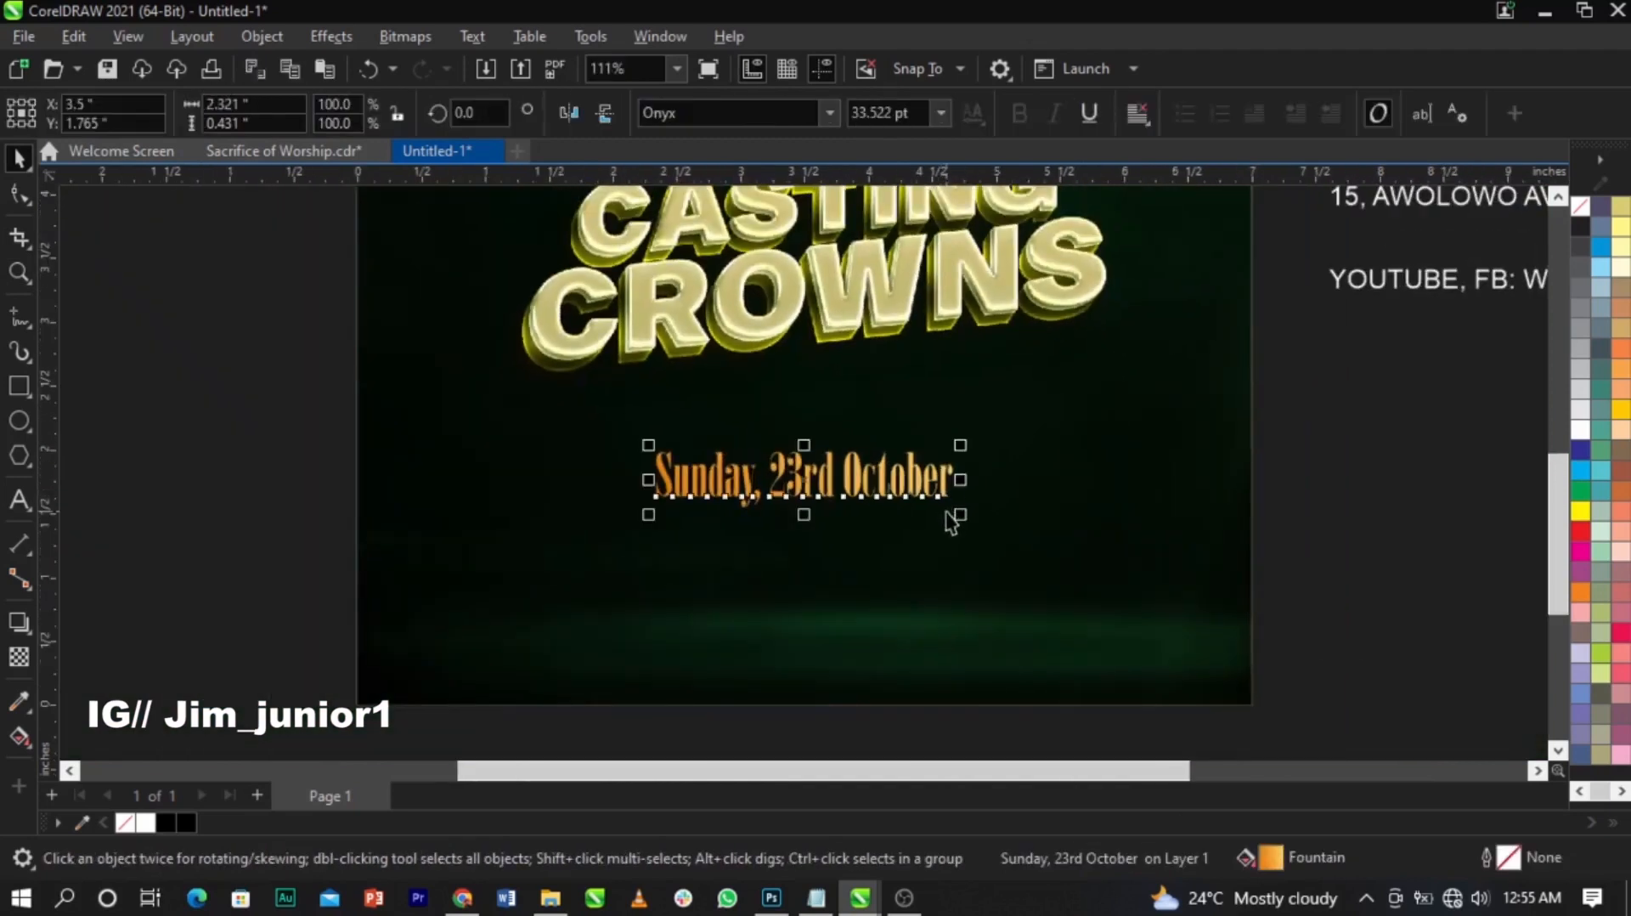
pyautogui.moveTo(966, 515); pyautogui.dragTo(1005, 553)
pyautogui.click(1123, 525)
pyautogui.press('Escape')
pyautogui.scroll(-3, 899, 499)
pyautogui.scroll(3, 911, 479)
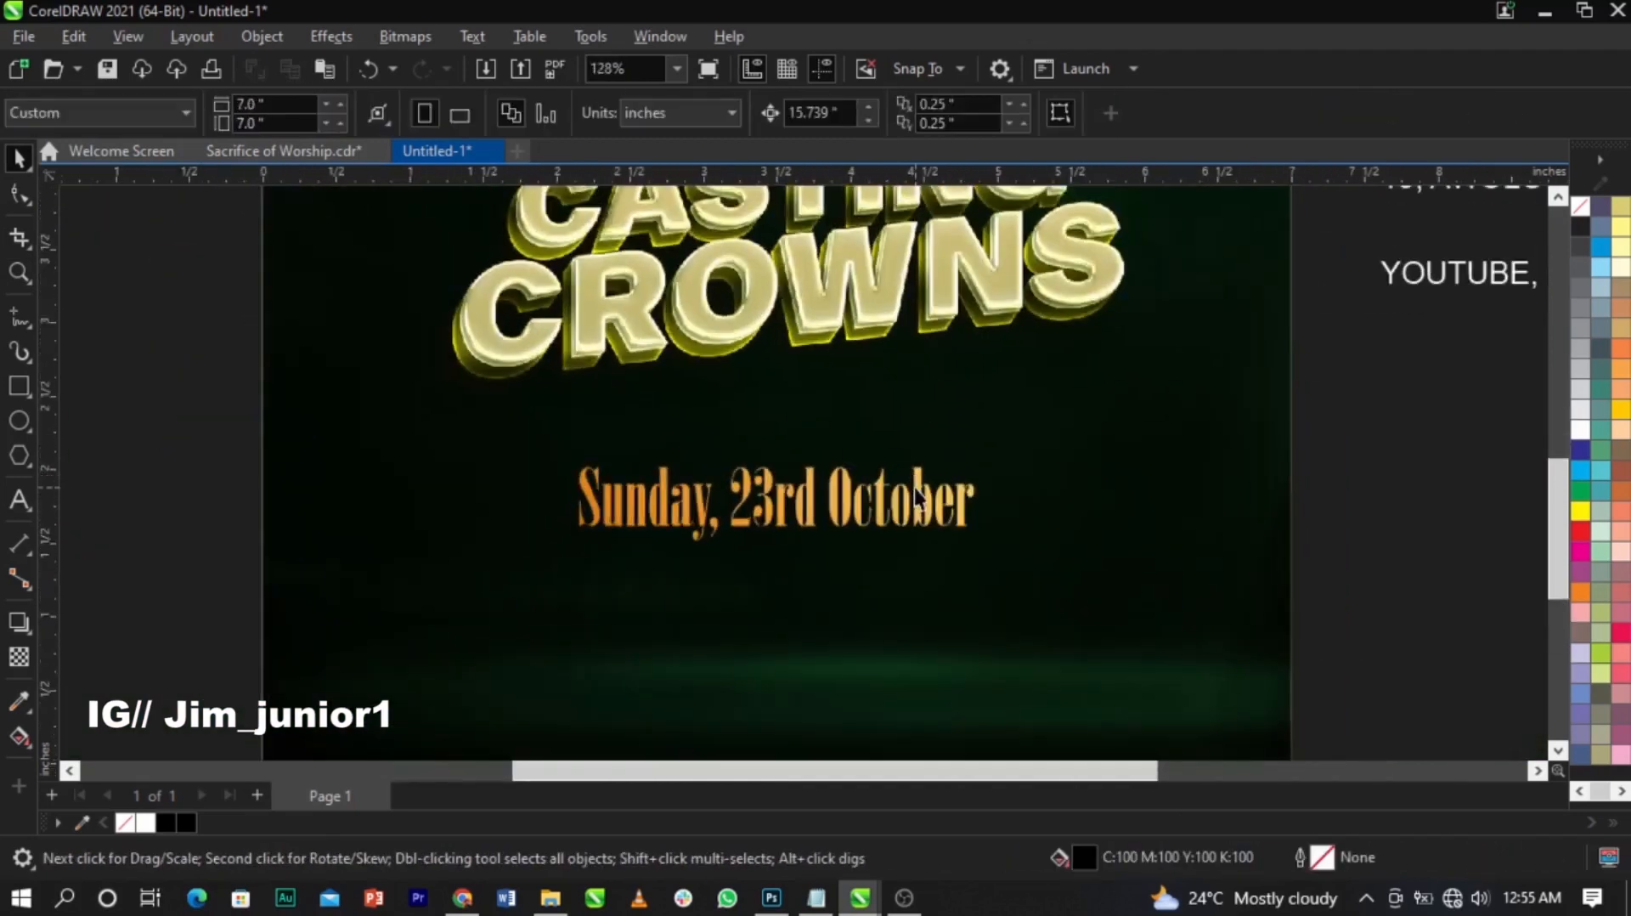
# Step: Move the date text slightly upward and center it horizontally on the flyer background
pyautogui.click(920, 509)
pyautogui.moveTo(921, 510); pyautogui.dragTo(921, 501)
pyautogui.keyDown('shift'); pyautogui.click(1029, 517); pyautogui.keyUp('shift')
pyautogui.scroll(-2, 1231, 581)
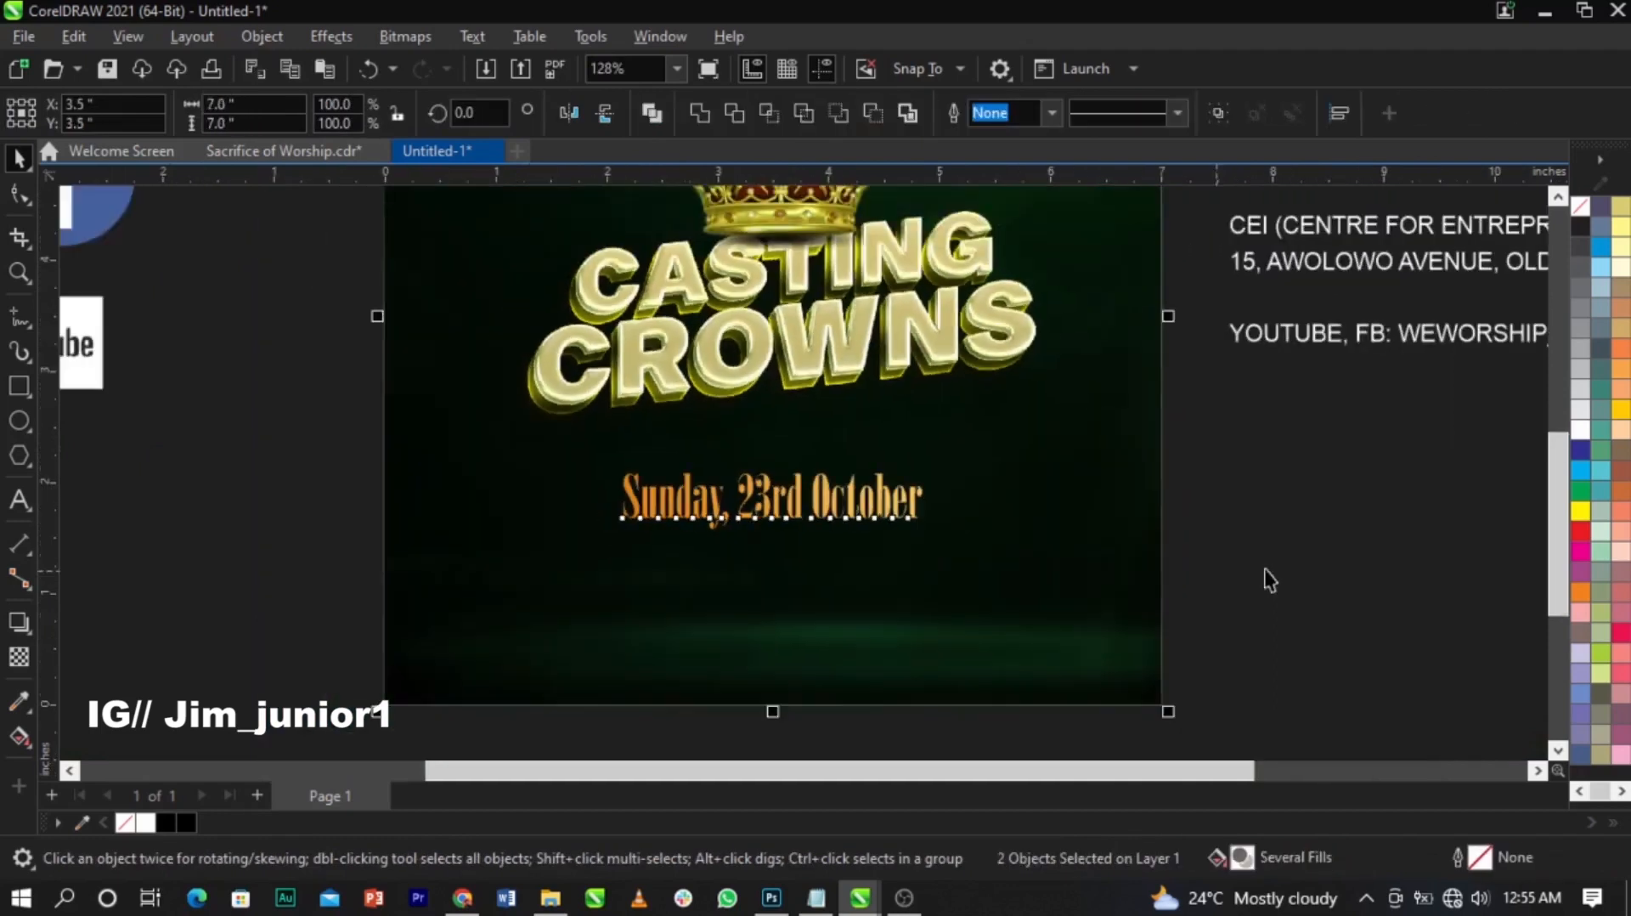
pyautogui.press('Escape')
# Step: Cut the two venue address lines from the event details and paste them as separate text directly below the date
pyautogui.scroll(-1, 1184, 372)
pyautogui.doubleClick(1492, 310)
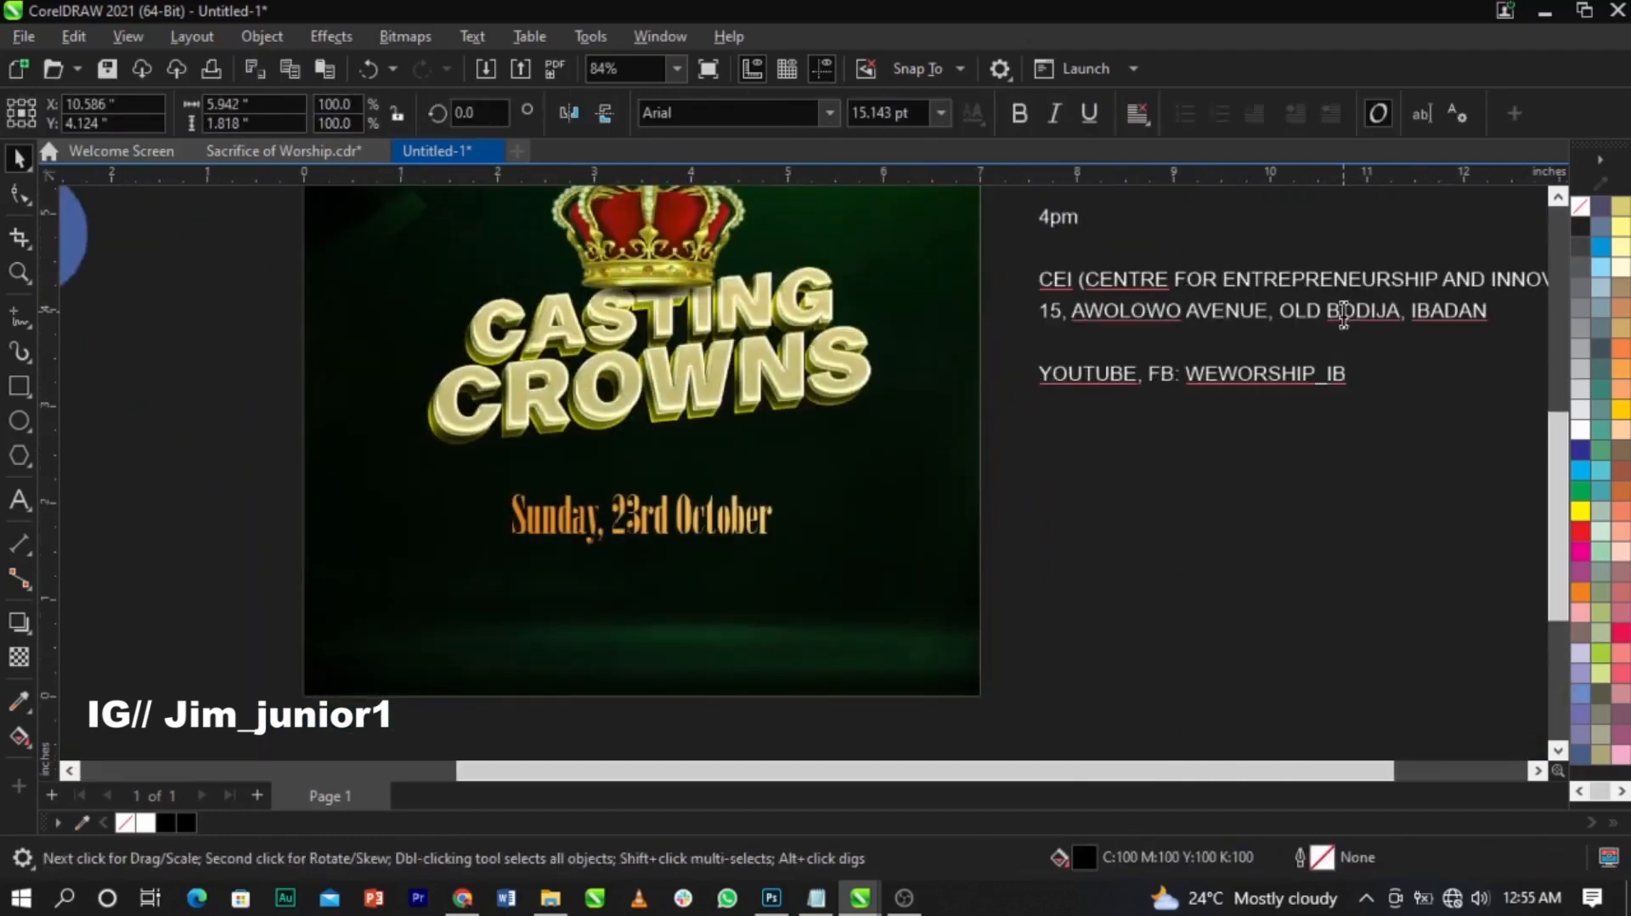
pyautogui.moveTo(1492, 310); pyautogui.dragTo(1088, 276)
pyautogui.hotkey('ctrl', 'x')
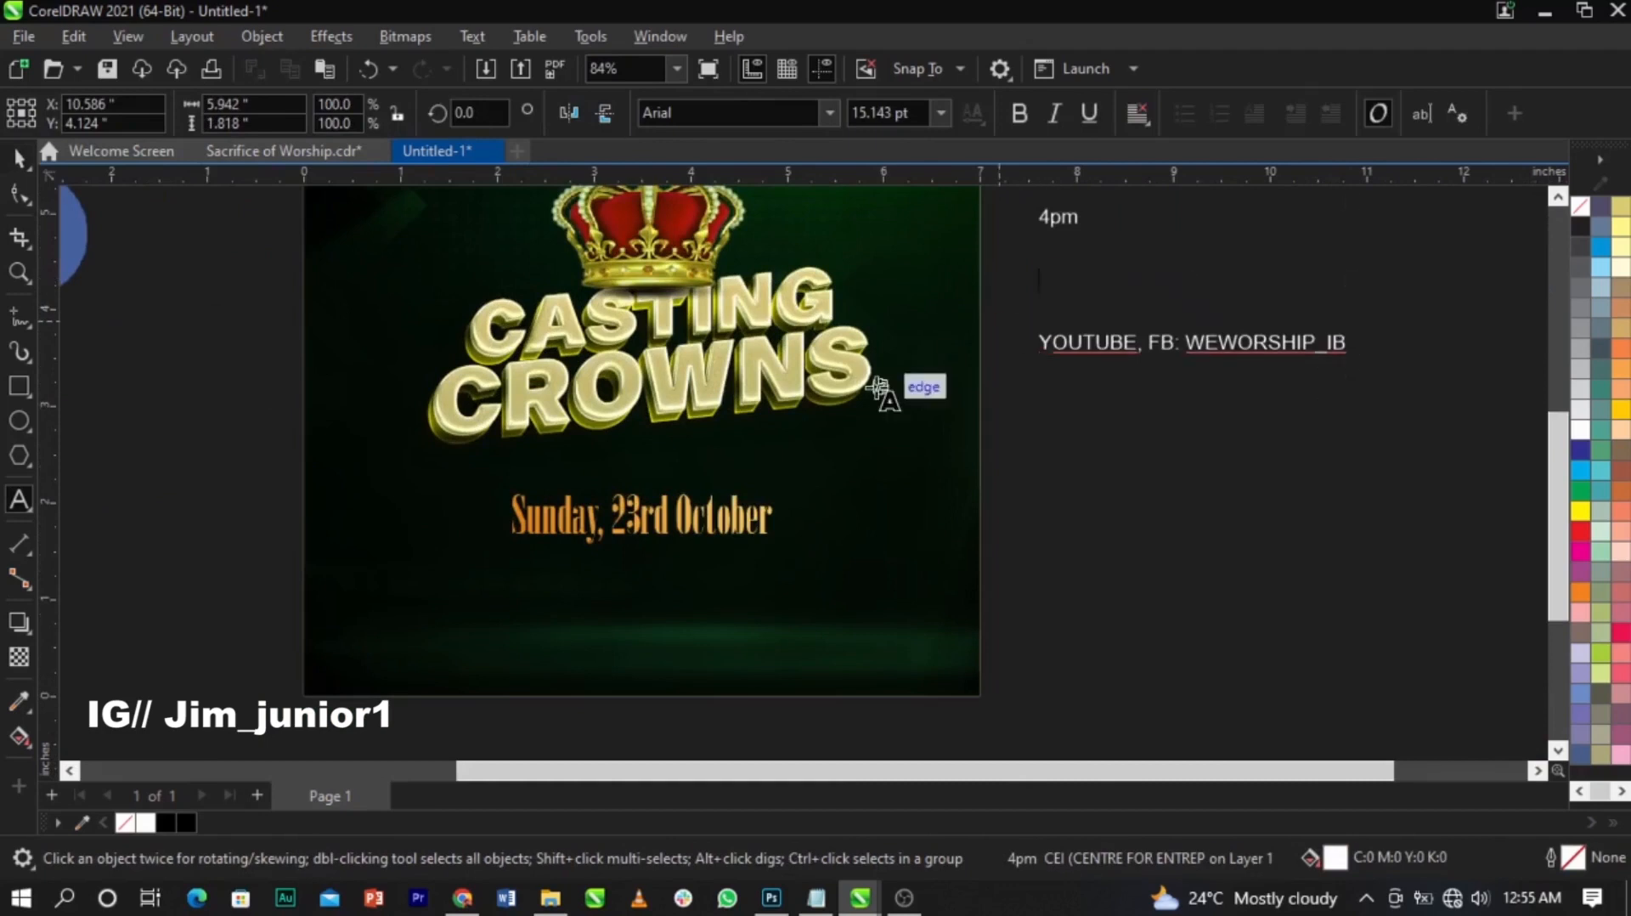
pyautogui.click(608, 600)
pyautogui.hotkey('ctrl', 'v')
pyautogui.hotkey('ctrl', 'space')
pyautogui.moveTo(657, 606); pyautogui.dragTo(487, 588)
# Step: Preview the Sequel Sans typefaces on the venue text and set its font to Sequel Sans Book Head
pyautogui.click(826, 113)
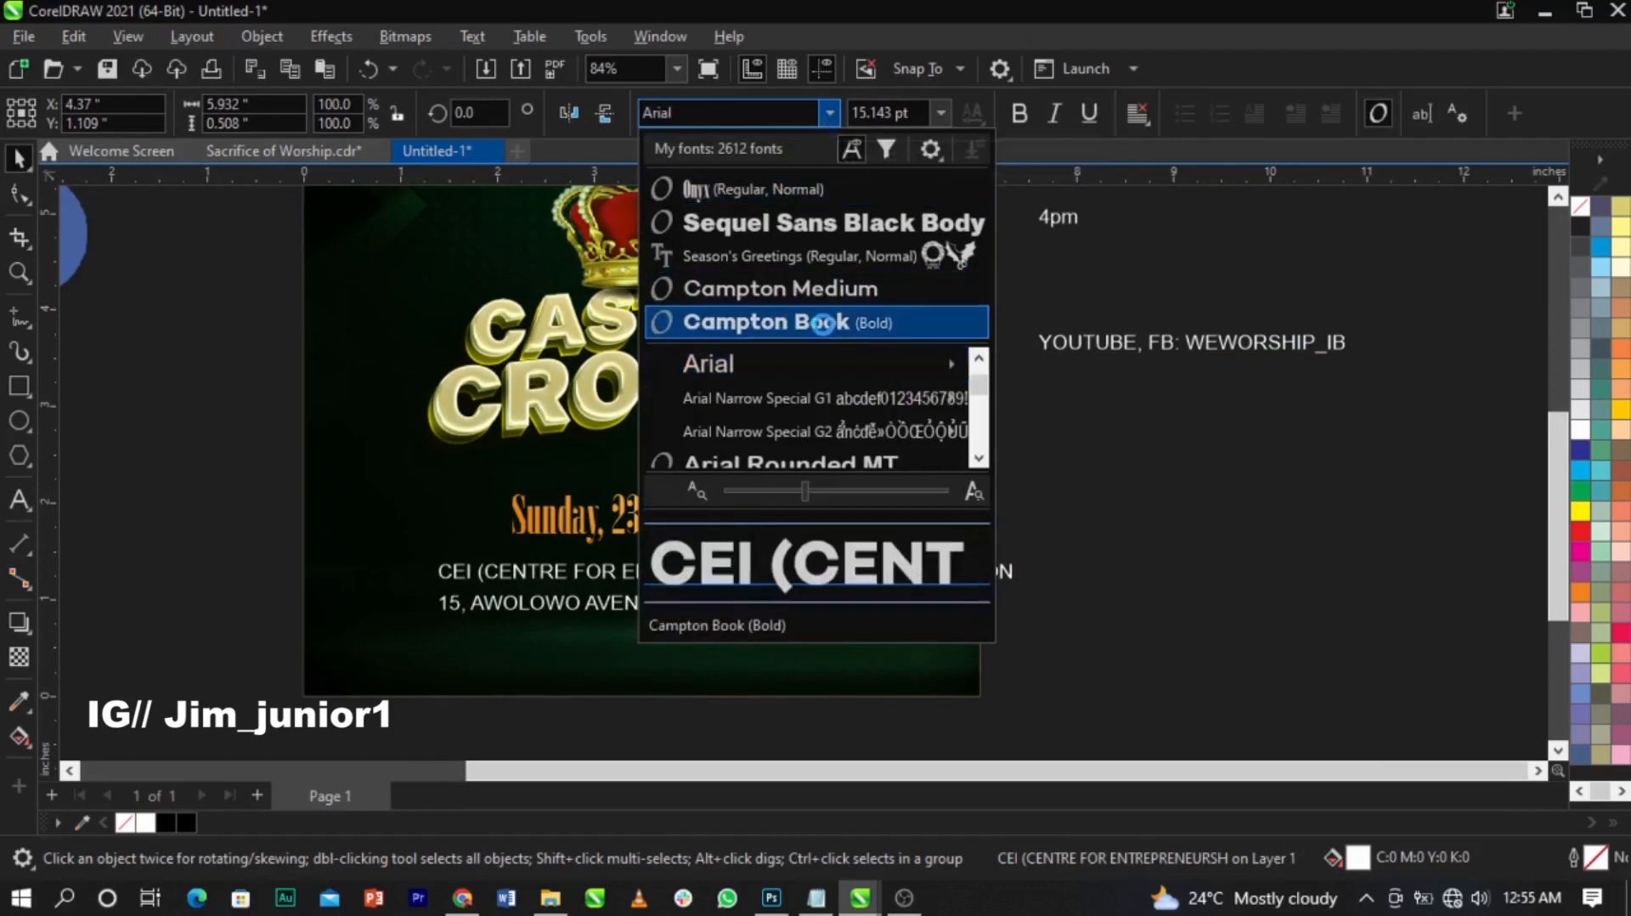
pyautogui.write('s')
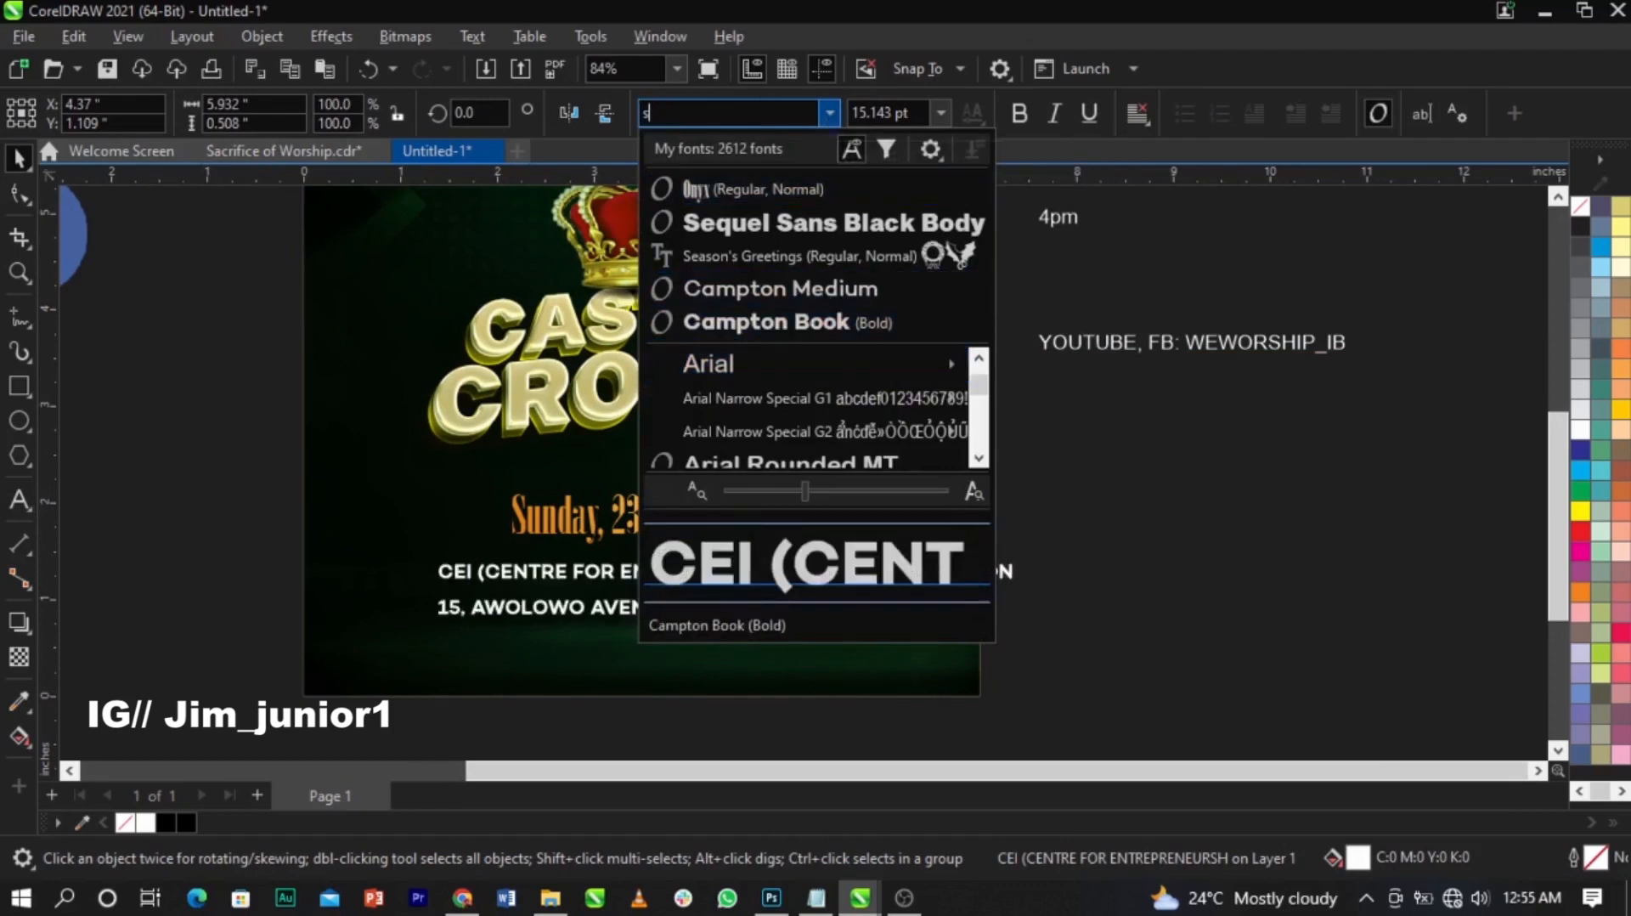
pyautogui.write('eq')
pyautogui.press('Down')
pyautogui.press('Down')
pyautogui.press('Down')
pyautogui.press('Down')
pyautogui.press('Down')
pyautogui.press('Down')
pyautogui.press('Down')
pyautogui.press('Down')
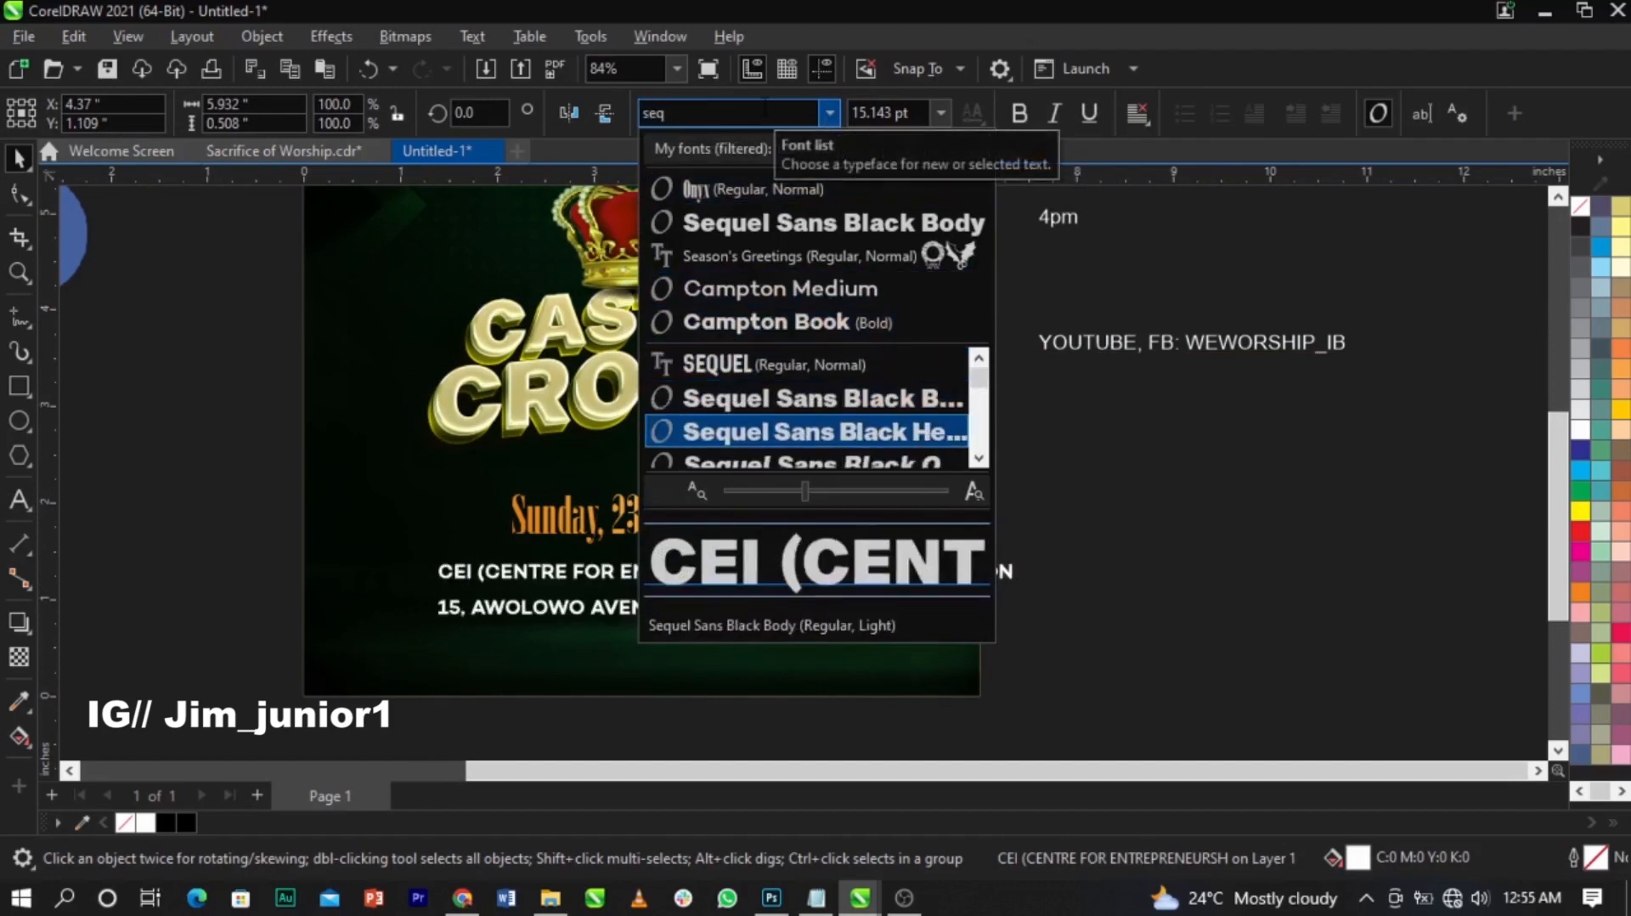
pyautogui.press('Down')
pyautogui.press('Down')
pyautogui.press('Down')
pyautogui.press('Down')
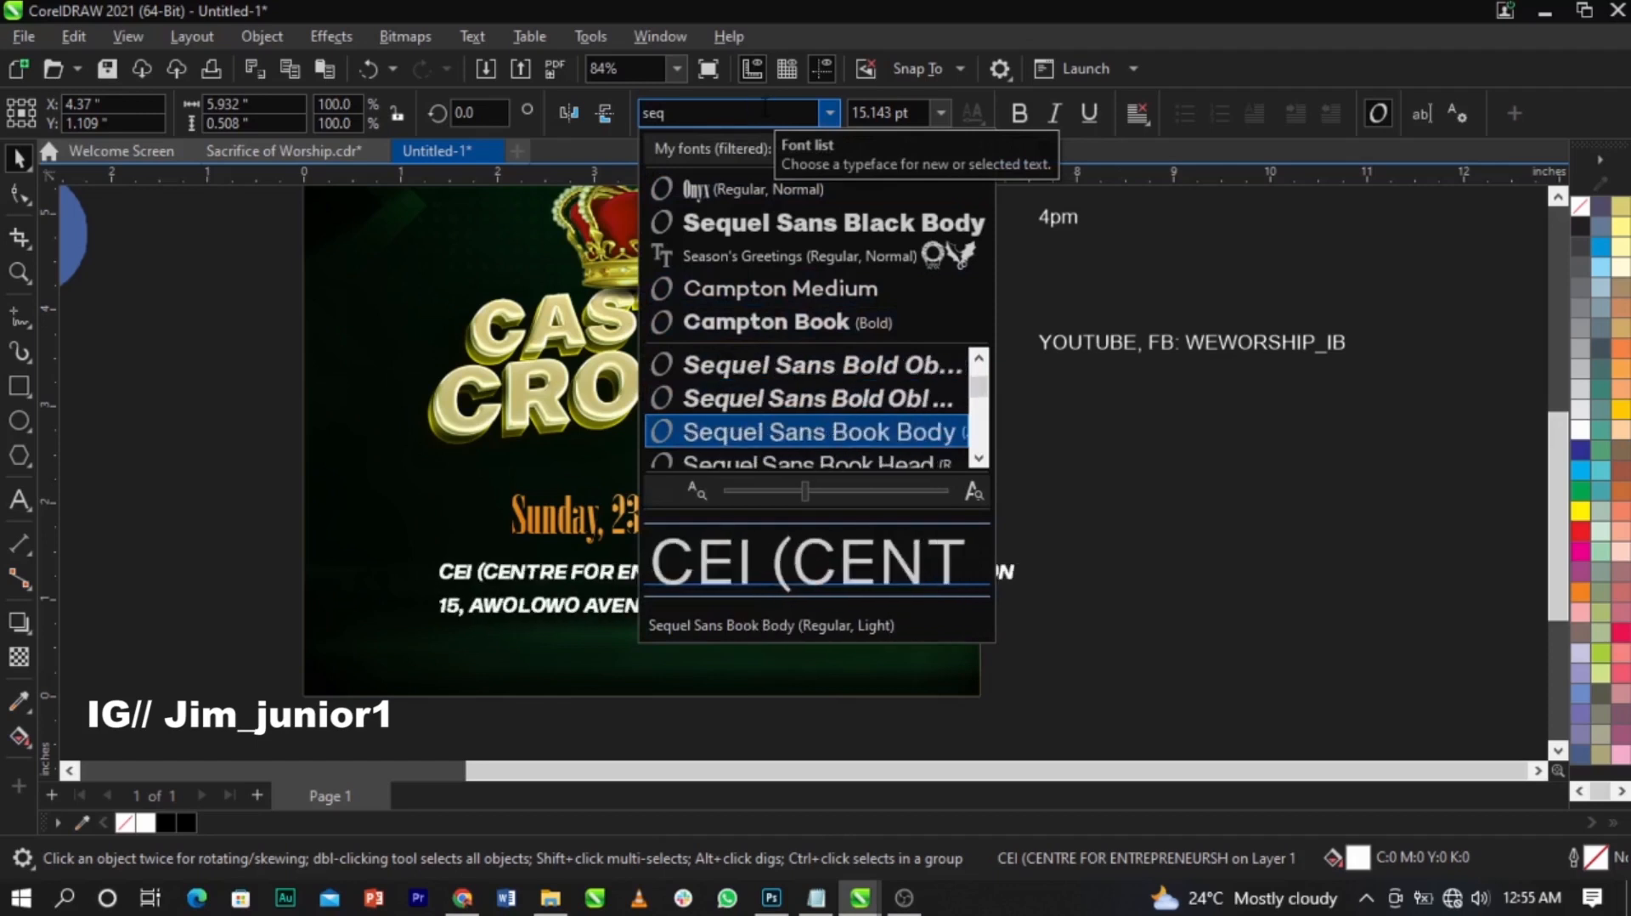
pyautogui.press('Down')
pyautogui.press('Down')
pyautogui.press('Down')
pyautogui.press('Down')
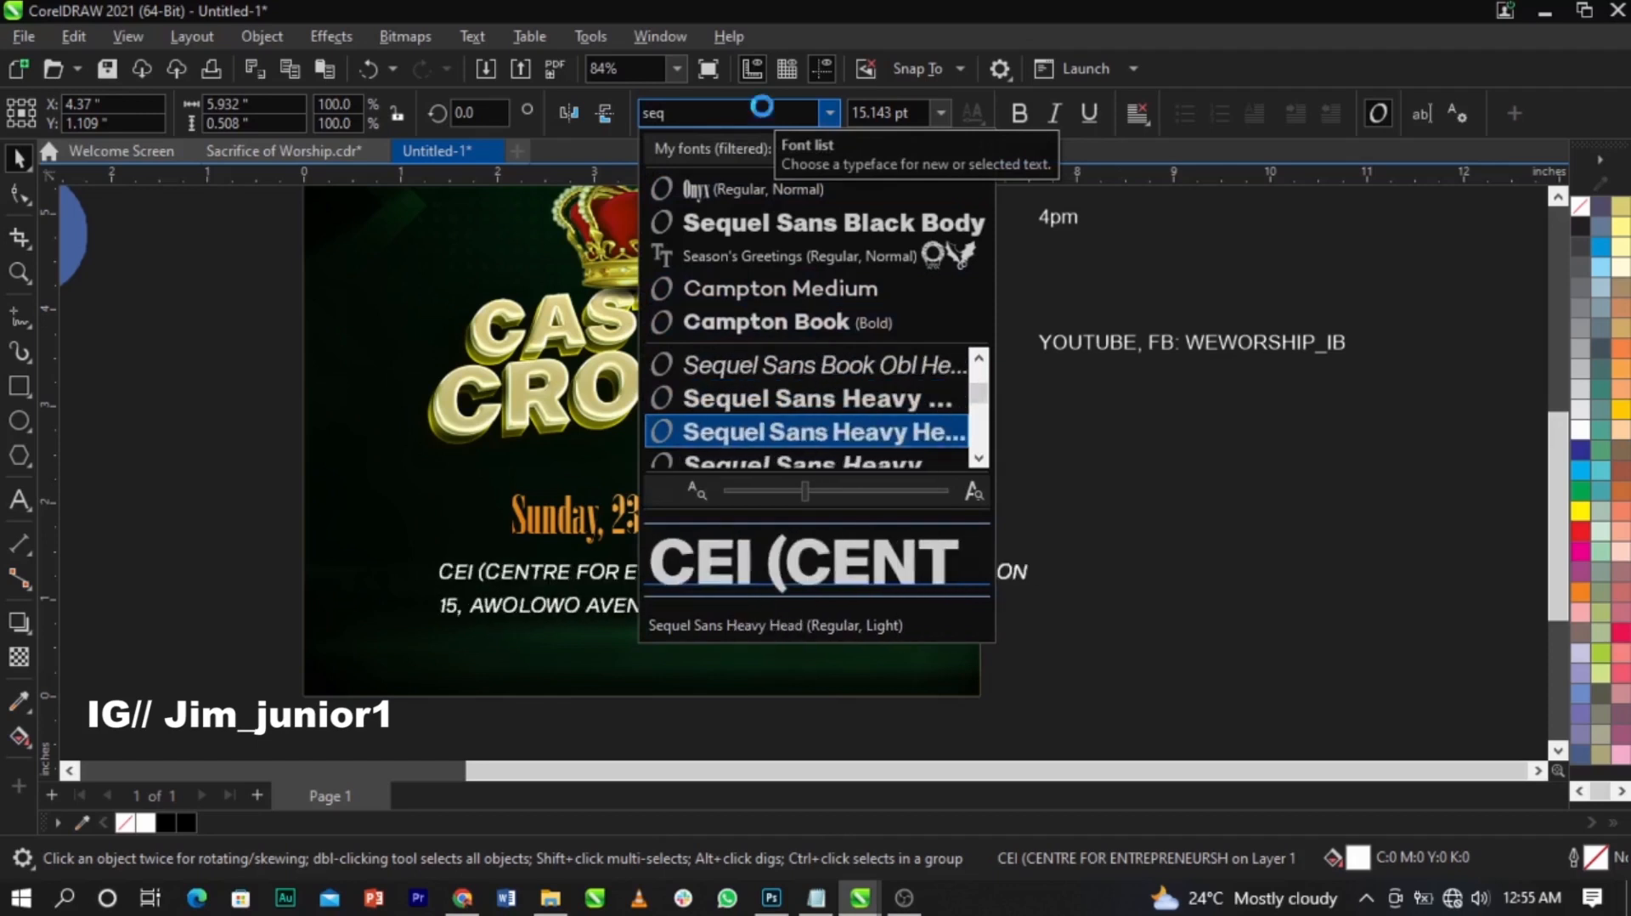
pyautogui.press('Up')
pyautogui.press('Up')
pyautogui.press('Up')
pyautogui.press('Up')
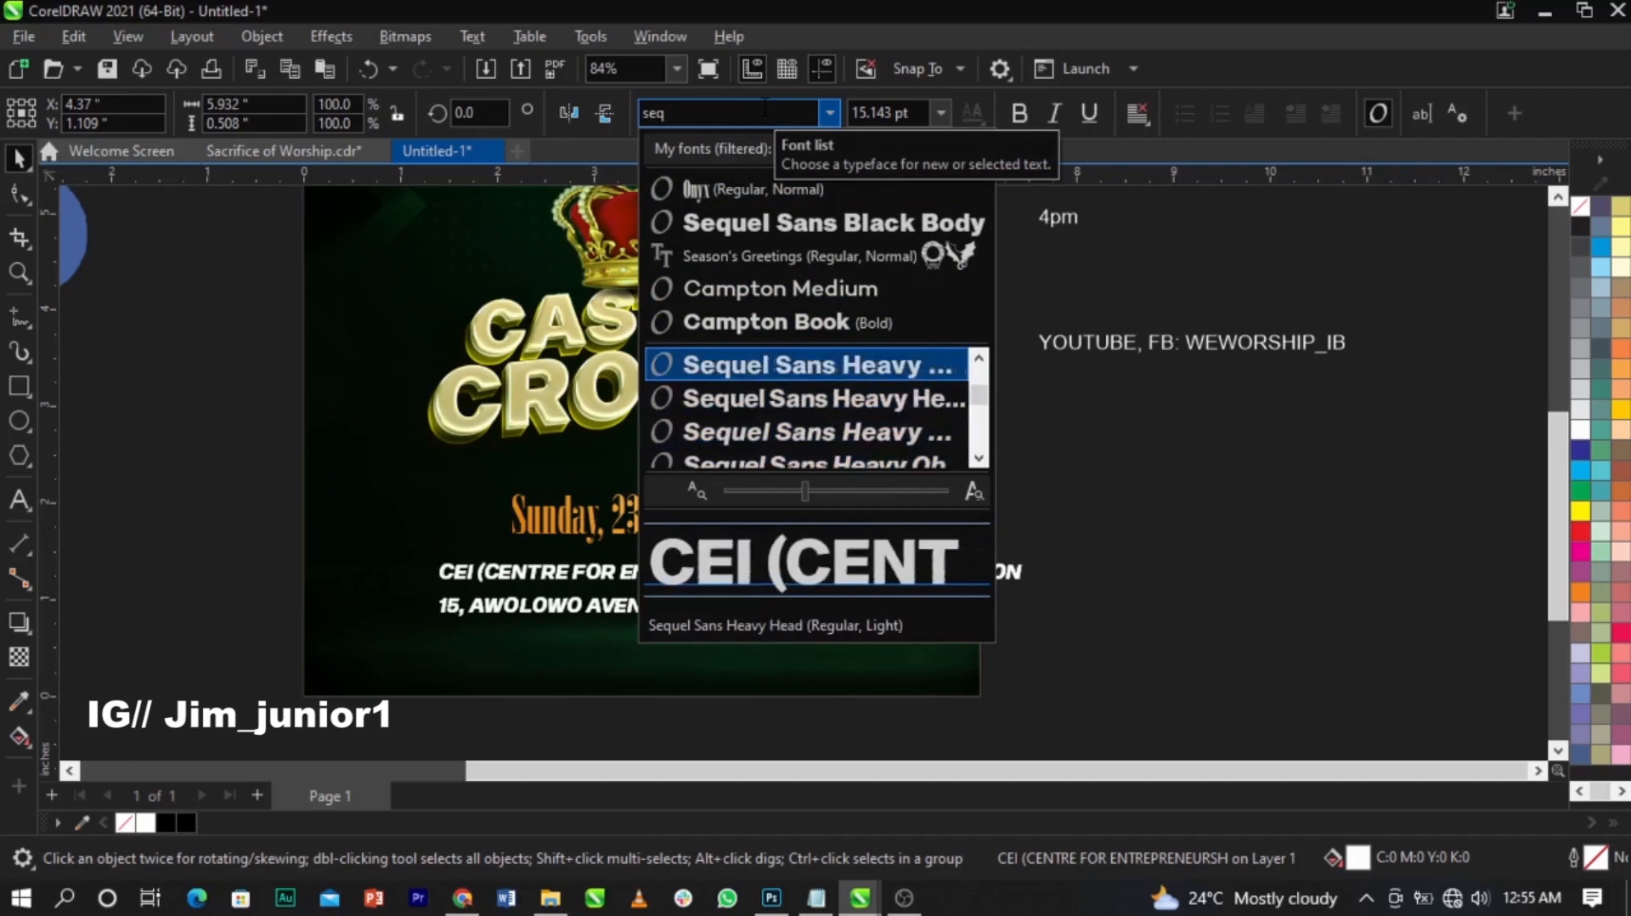
pyautogui.press('Down')
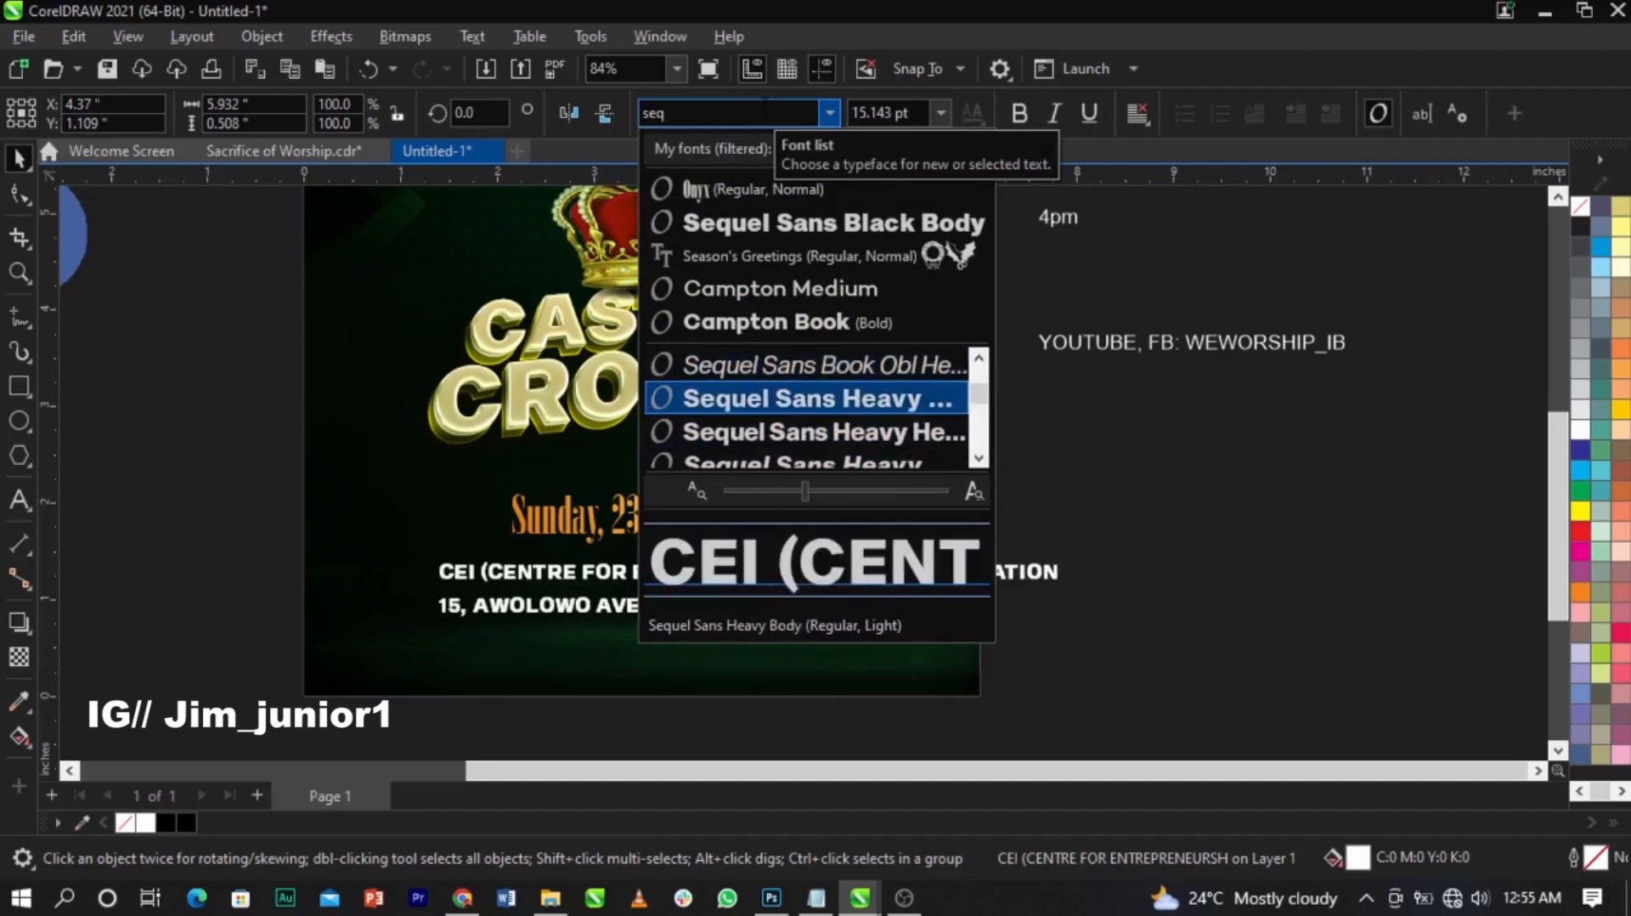
pyautogui.press('Up')
pyautogui.press('Up')
pyautogui.press('Up')
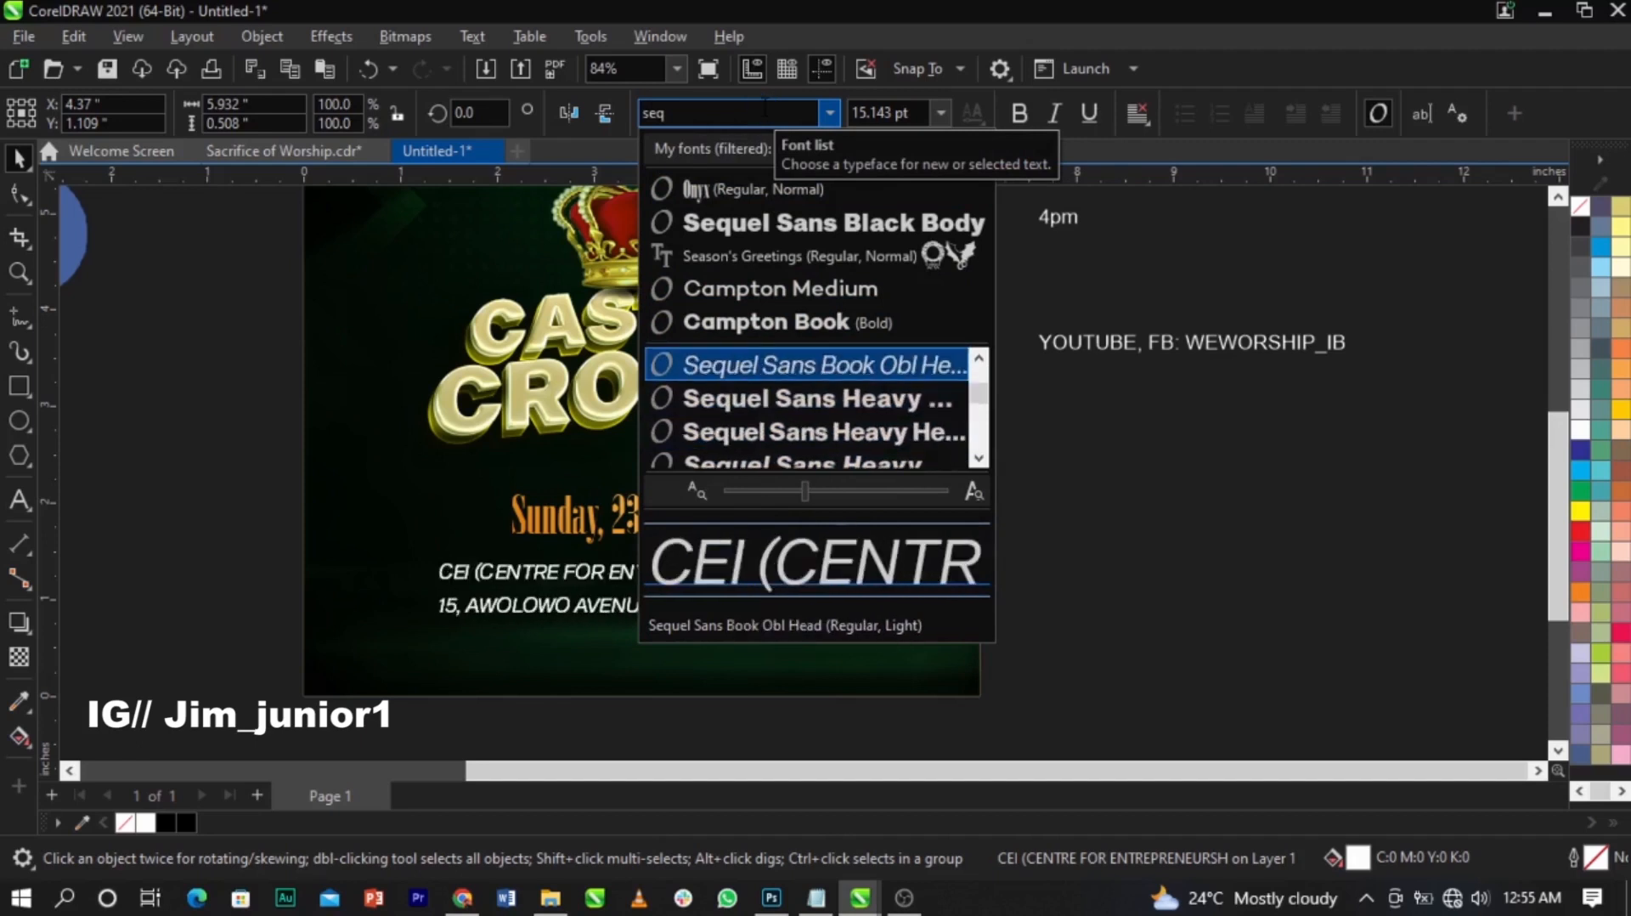
pyautogui.press('Return')
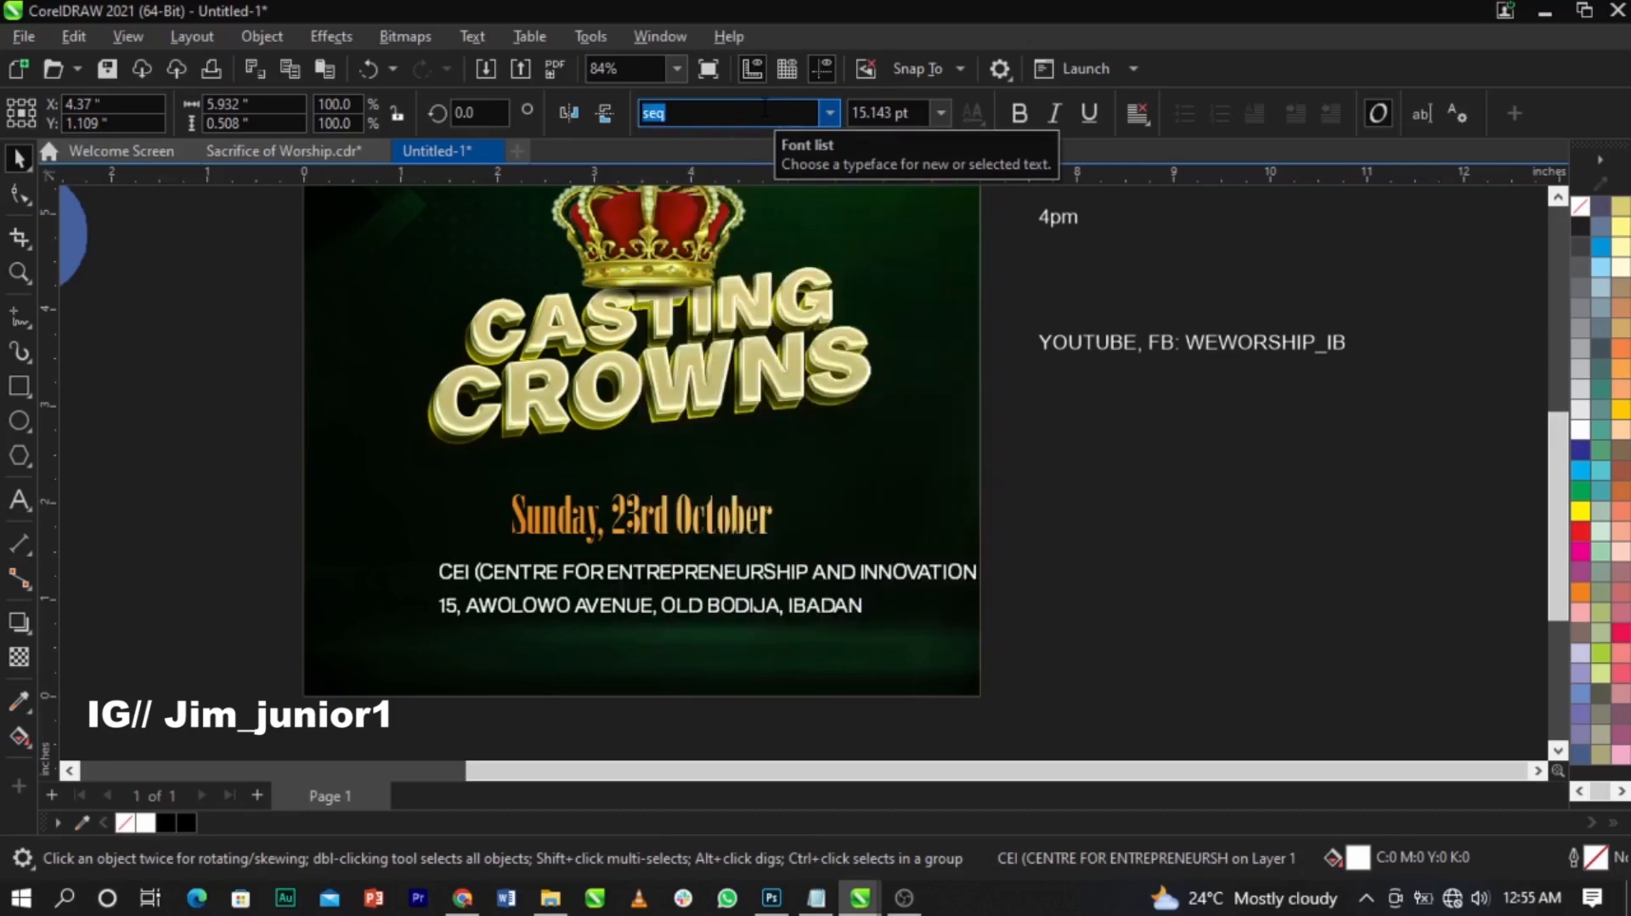
# Step: Center-align the two lines of the venue text
pyautogui.scroll(3, 726, 573)
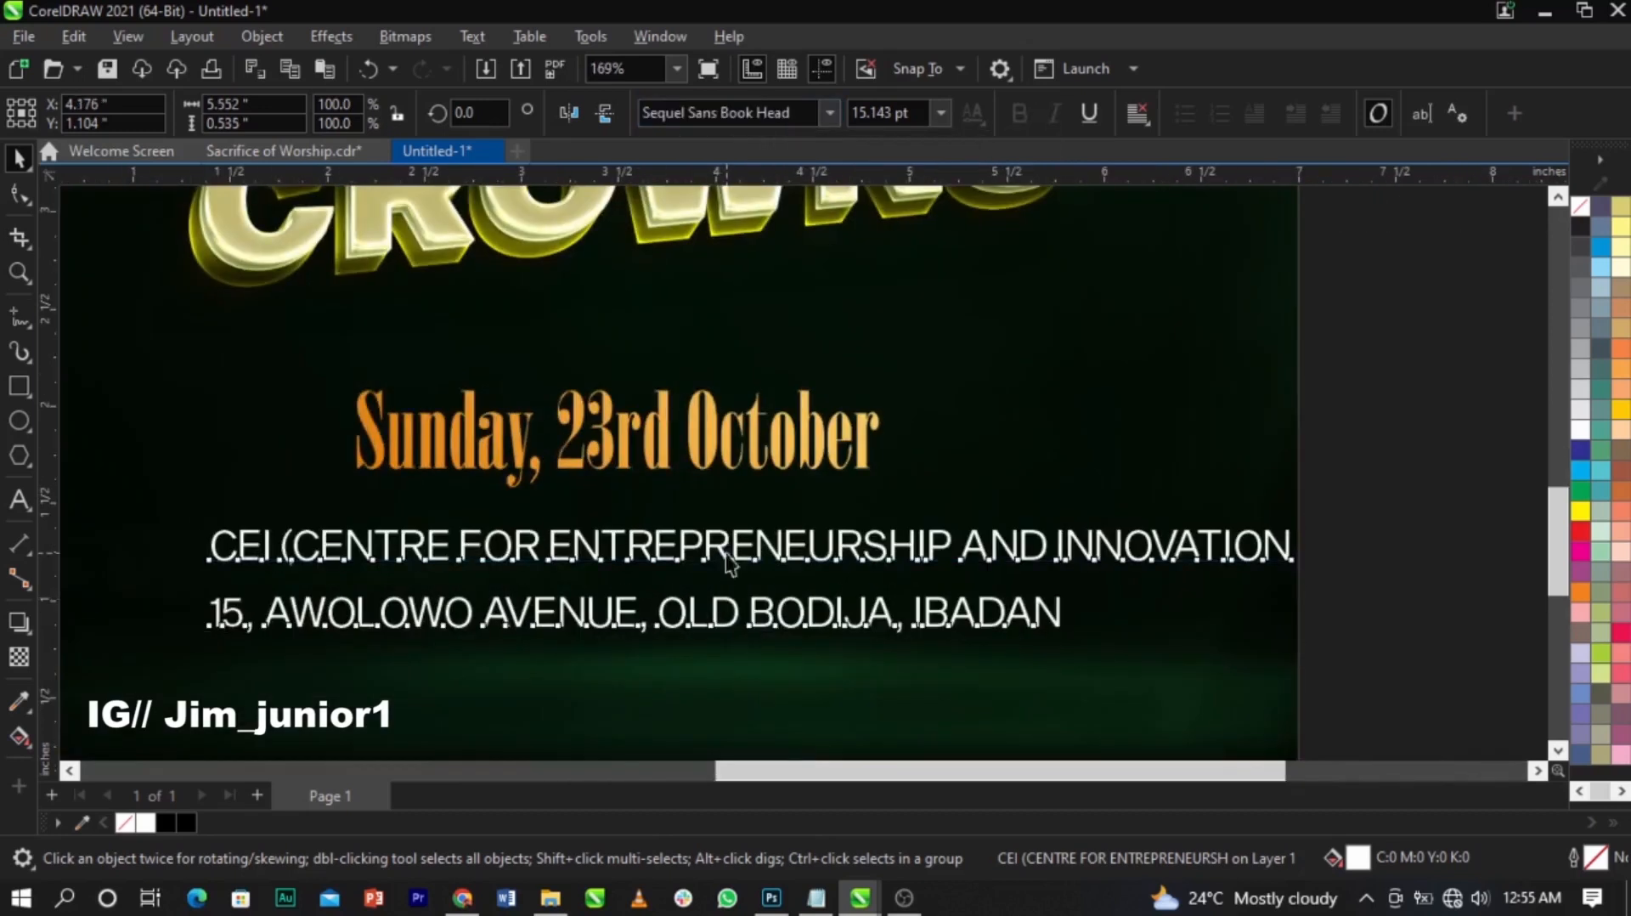
pyautogui.doubleClick(727, 561)
pyautogui.hotkey('ctrl', 'a')
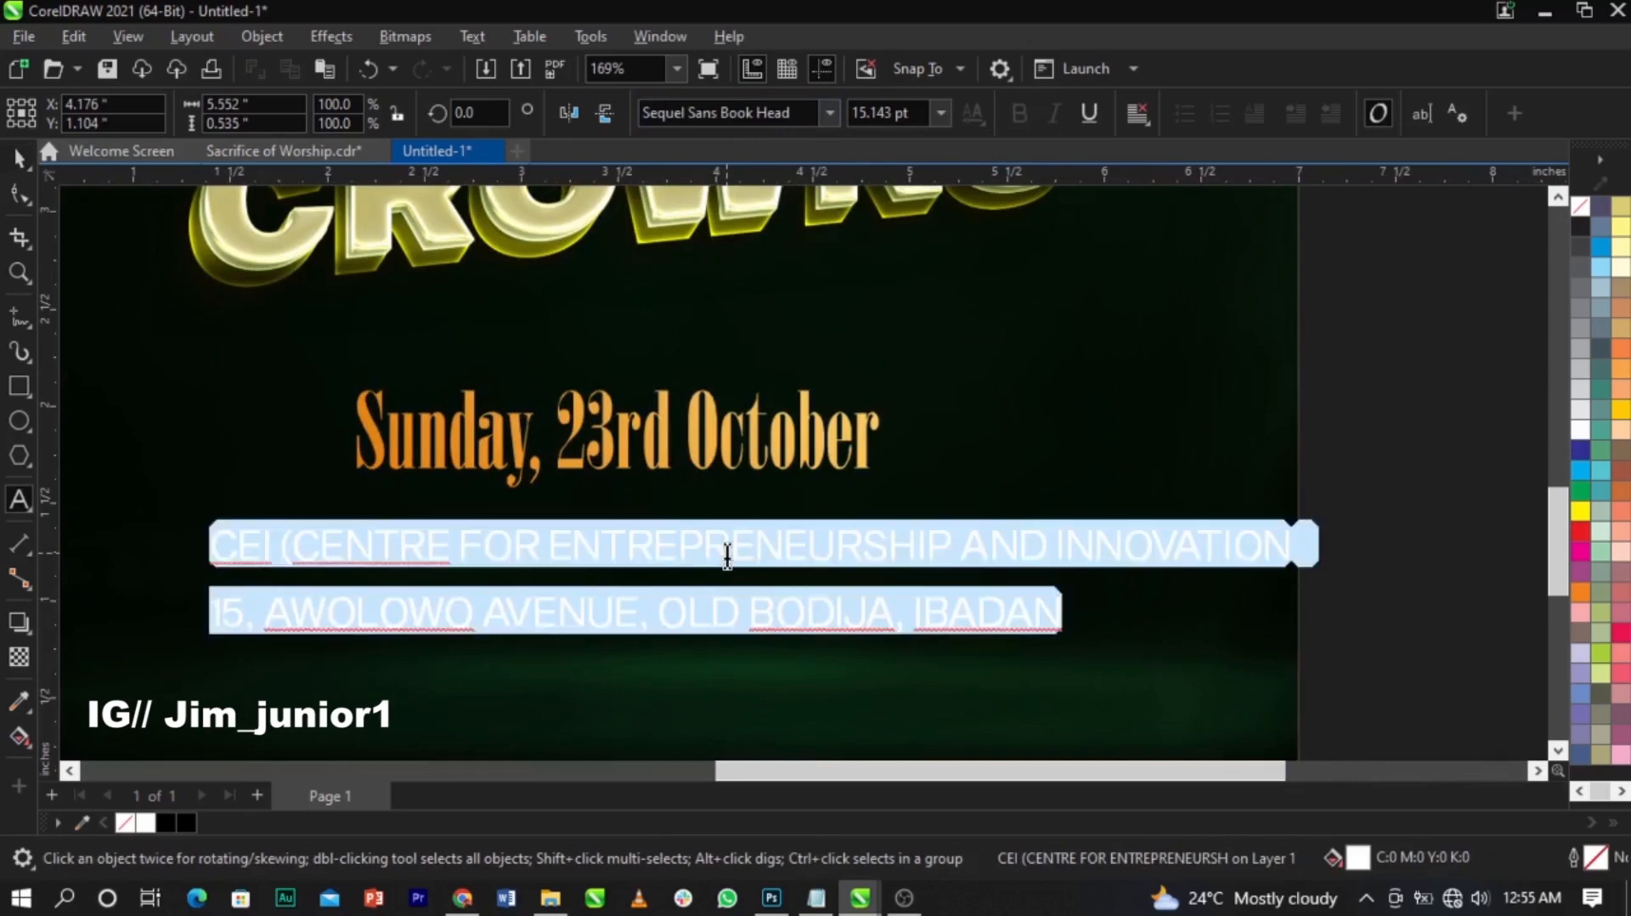
pyautogui.click(1127, 115)
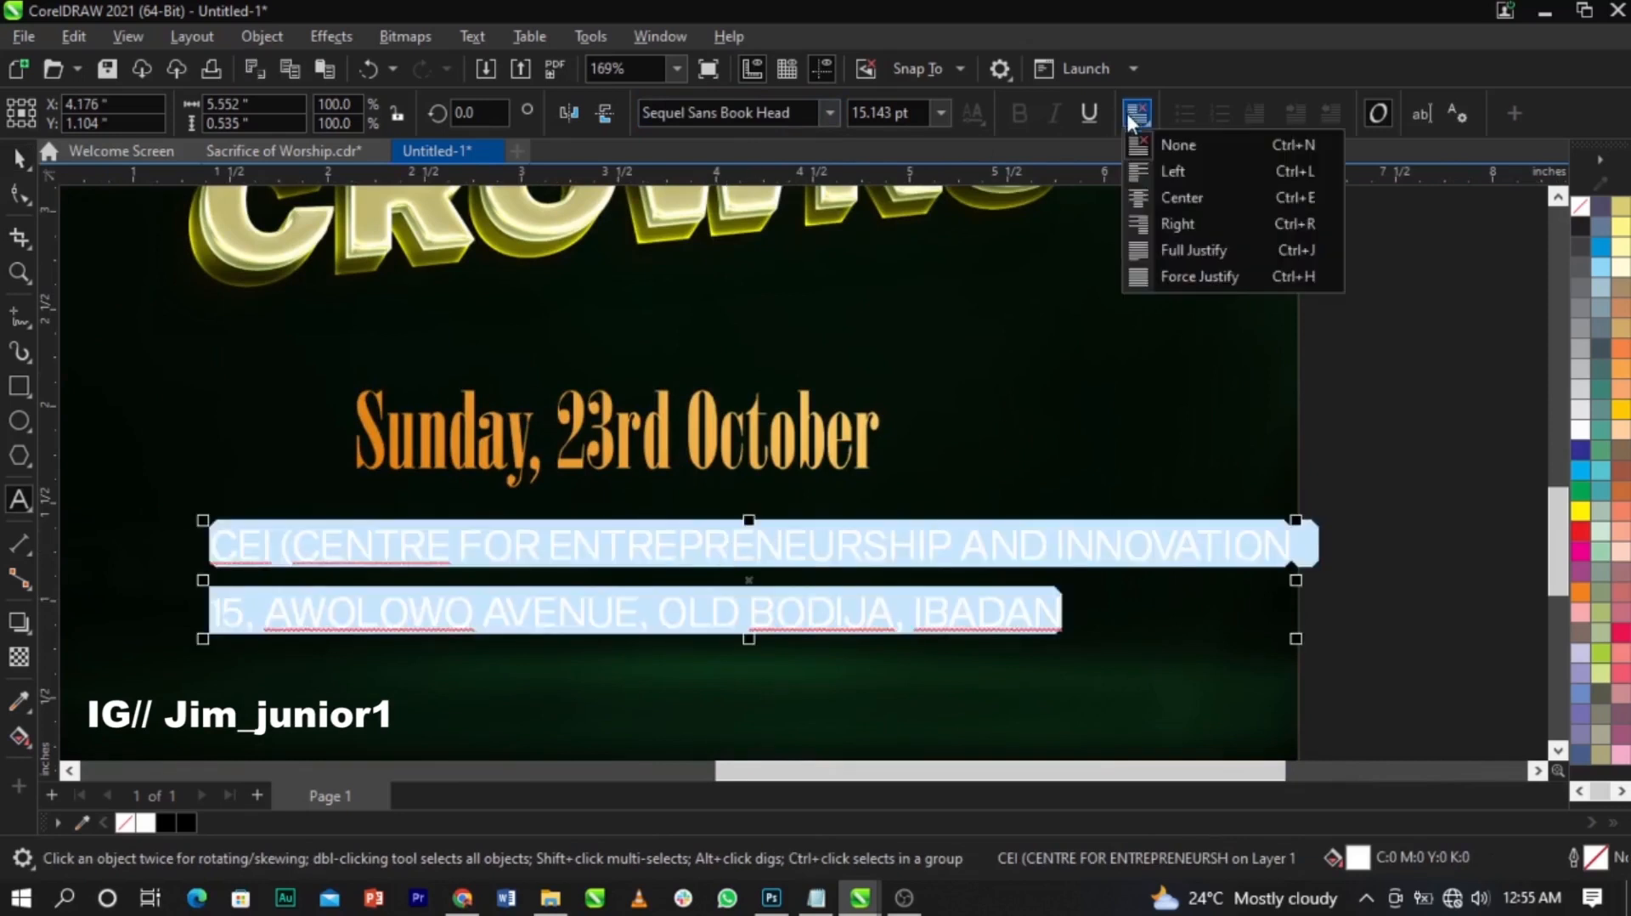
pyautogui.click(1151, 194)
# Step: Scale the venue text down to about 3.6 inches wide and tighten the spacing between its two lines
pyautogui.click(1294, 640)
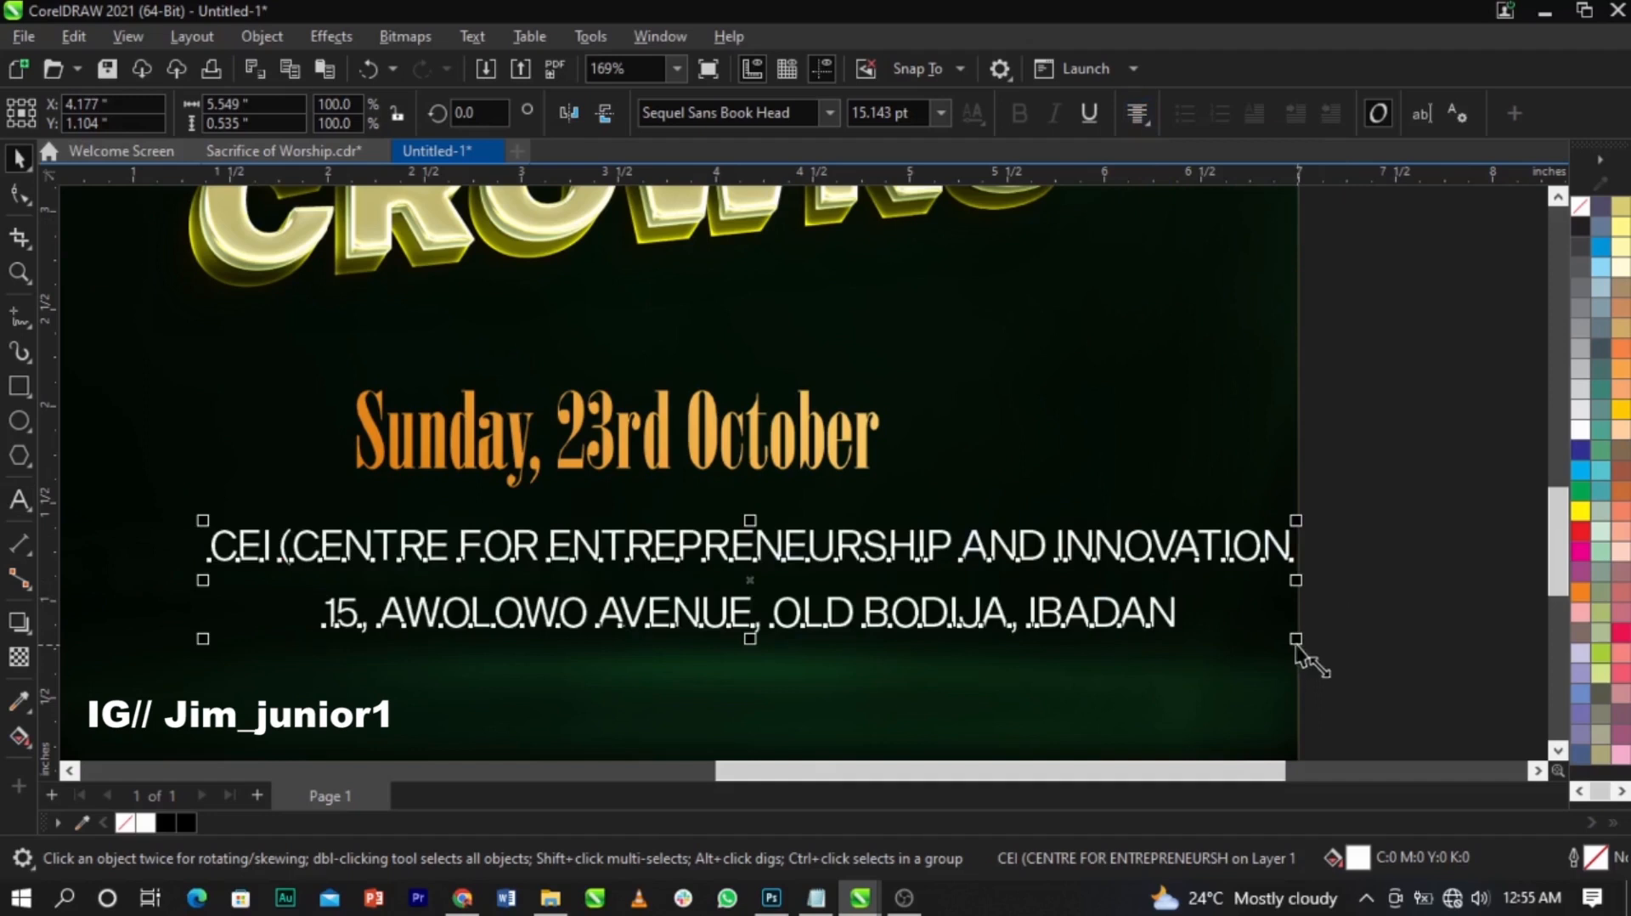
pyautogui.moveTo(1295, 639); pyautogui.dragTo(919, 638)
pyautogui.scroll(3, 757, 546)
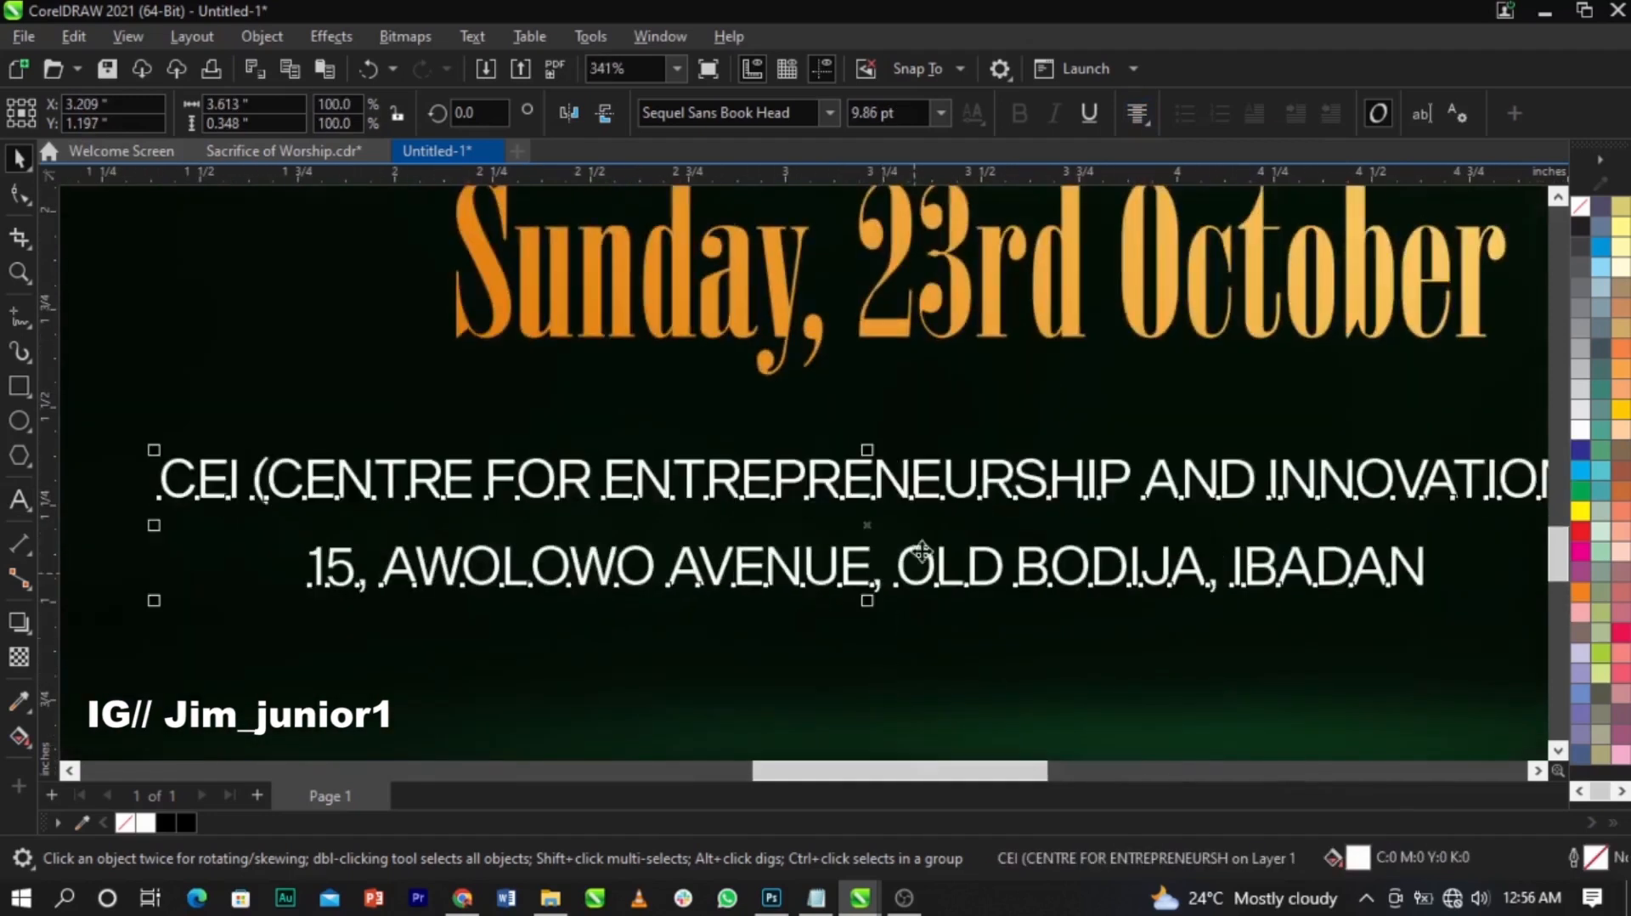
pyautogui.click(19, 194)
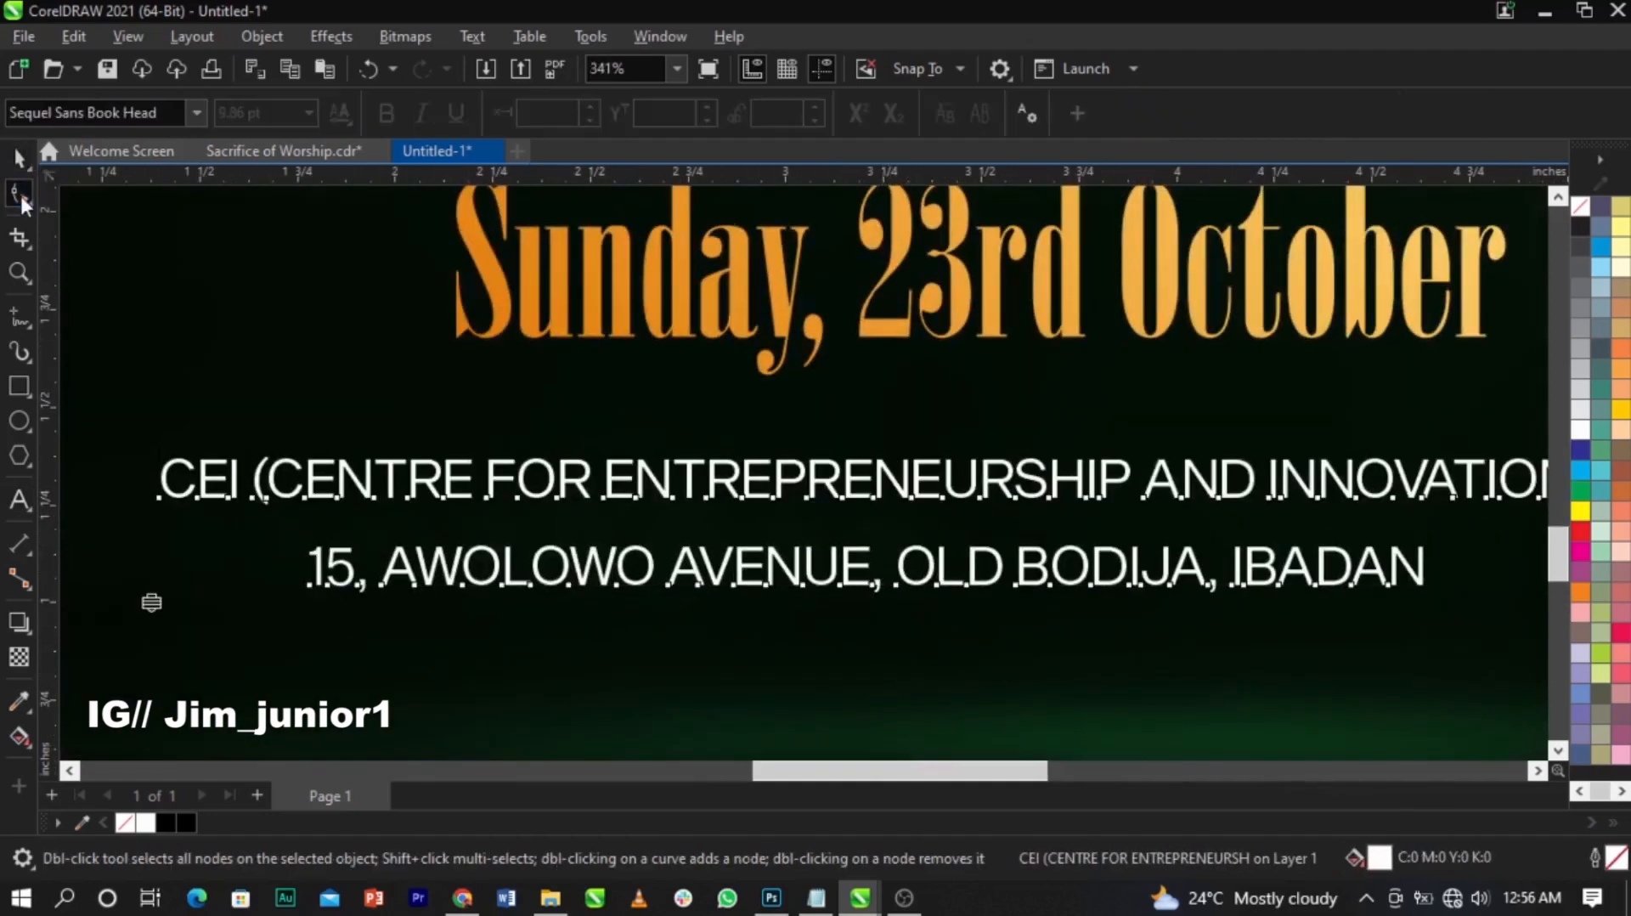
pyautogui.moveTo(154, 602); pyautogui.dragTo(153, 582)
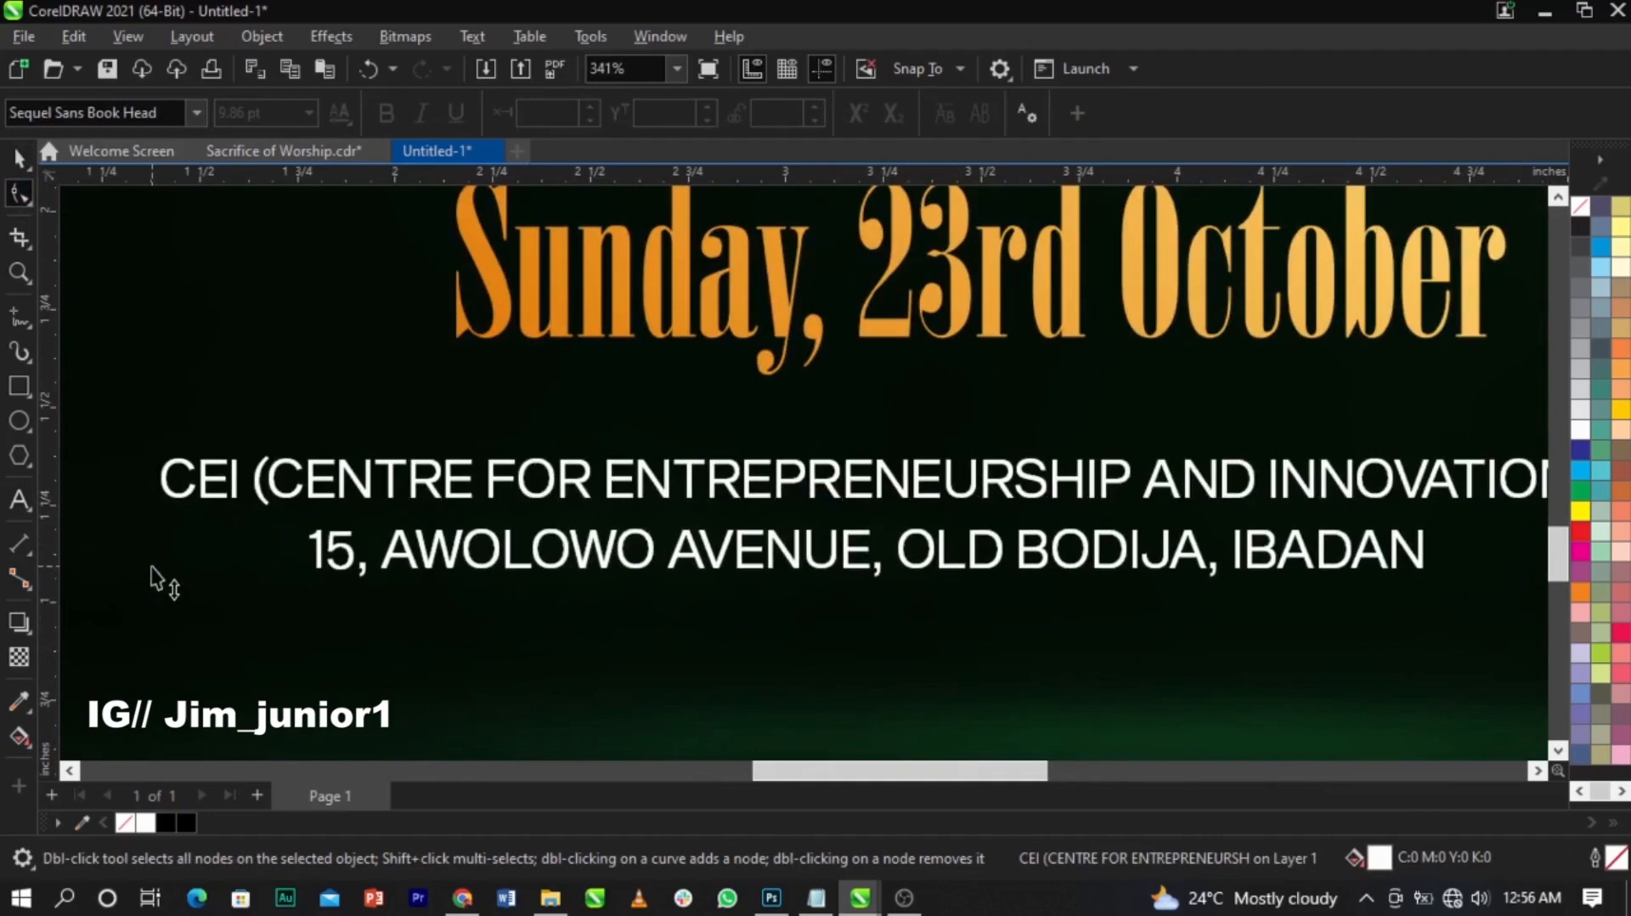
# Step: Move the venue text close under the date, center it horizontally on the flyer background, and enlarge it to about 4 inches wide
pyautogui.press('space')
pyautogui.scroll(-1, 492, 517)
pyautogui.moveTo(767, 503); pyautogui.dragTo(811, 477)
pyautogui.keyDown('shift'); pyautogui.click(899, 425); pyautogui.keyUp('shift')
pyautogui.press('c')
pyautogui.click(1100, 503)
pyautogui.click(1061, 478)
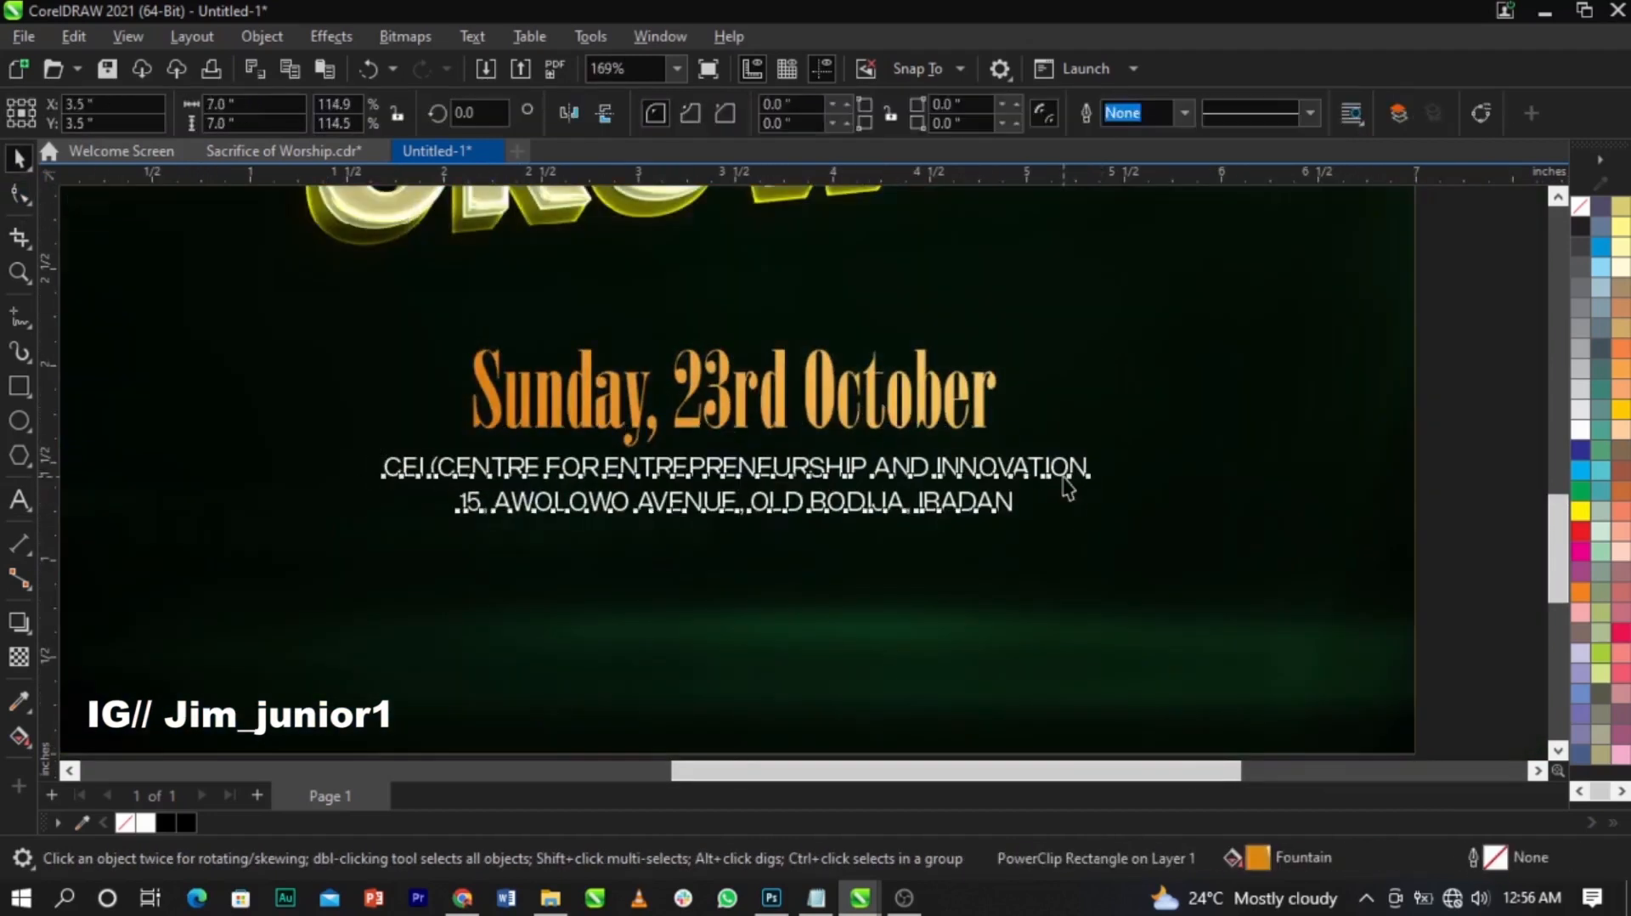
pyautogui.moveTo(1093, 523); pyautogui.dragTo(1135, 535)
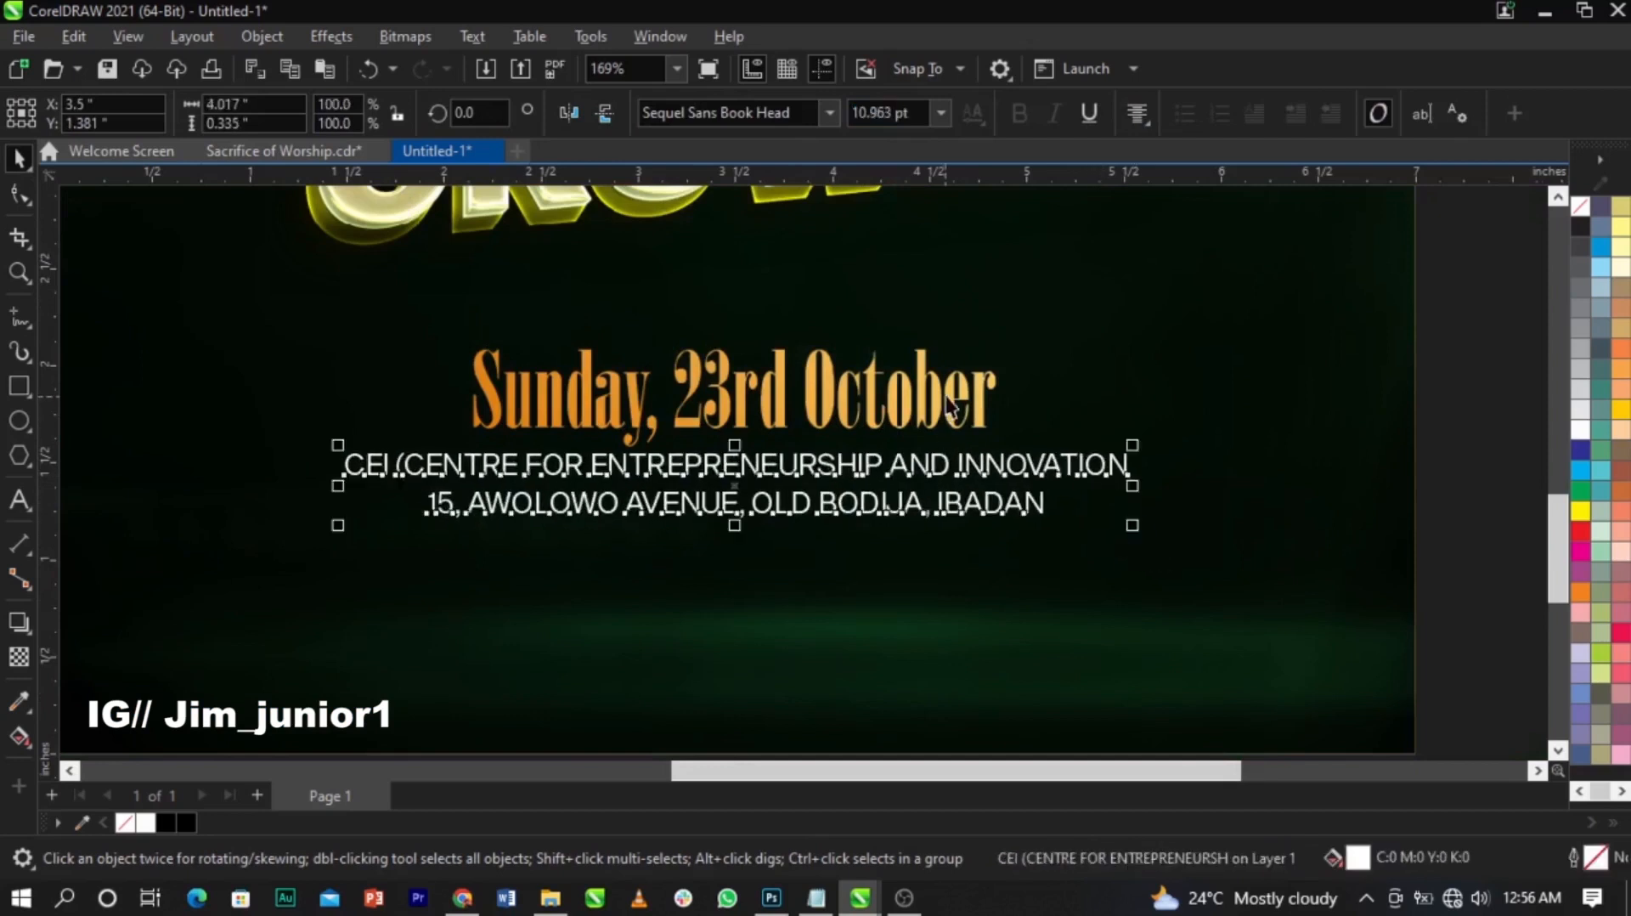
# Step: Nudge the date text slightly upward from the venue lines and select both texts together with the flyer background
pyautogui.click(946, 394)
pyautogui.scroll(1, 946, 394)
pyautogui.moveTo(946, 394); pyautogui.dragTo(946, 384)
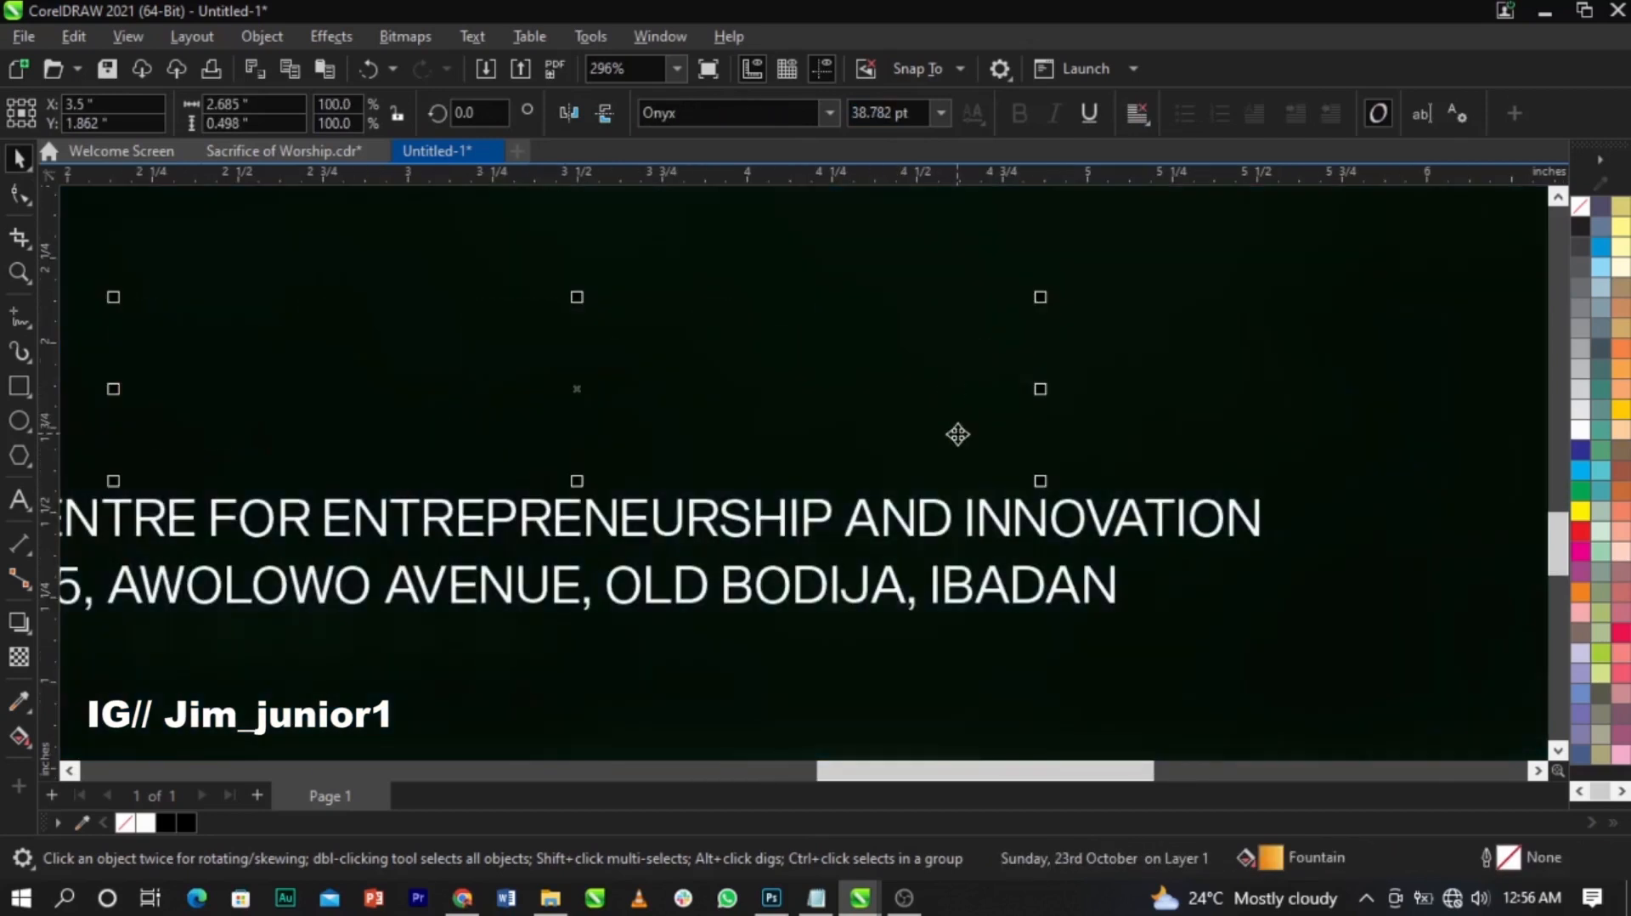
pyautogui.keyDown('shift'); pyautogui.click(973, 542); pyautogui.keyUp('shift')
pyautogui.keyDown('shift'); pyautogui.click(981, 661); pyautogui.keyUp('shift')
pyautogui.scroll(-3, 809, 437)
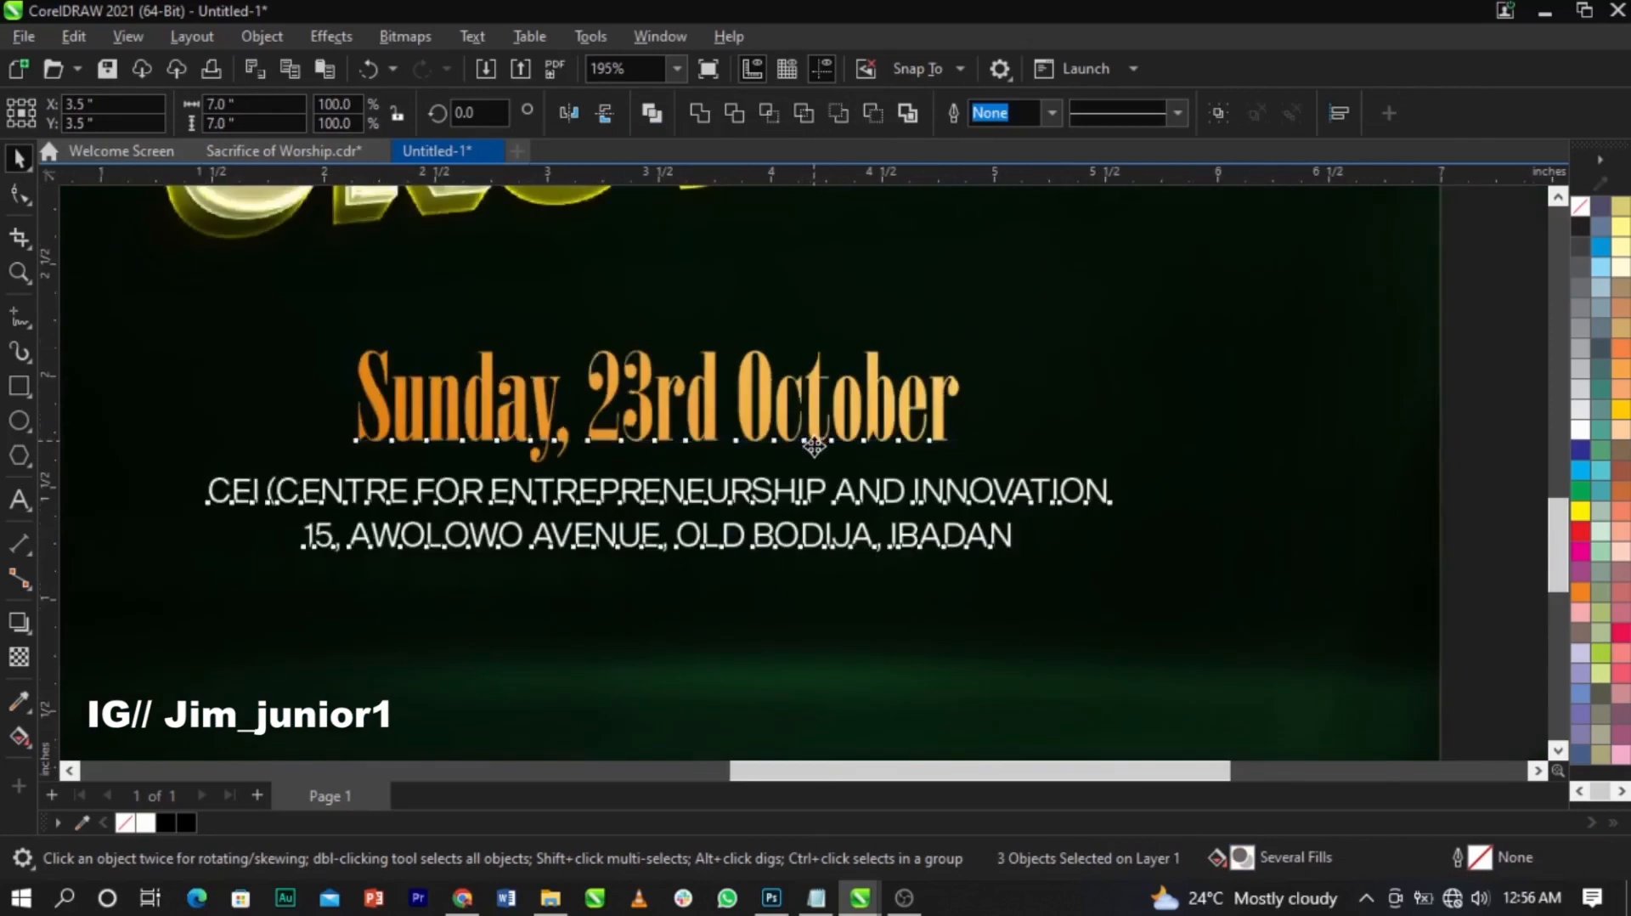
pyautogui.click(1329, 542)
# Step: Cut "4pm" from the event details and paste it as separate text in the flyer's lower-right corner
pyautogui.press('F4')
pyautogui.press('z')
pyautogui.moveTo(469, 288); pyautogui.dragTo(1113, 657)
pyautogui.press('space')
pyautogui.doubleClick(1148, 326)
pyautogui.moveTo(1164, 327); pyautogui.dragTo(1116, 331)
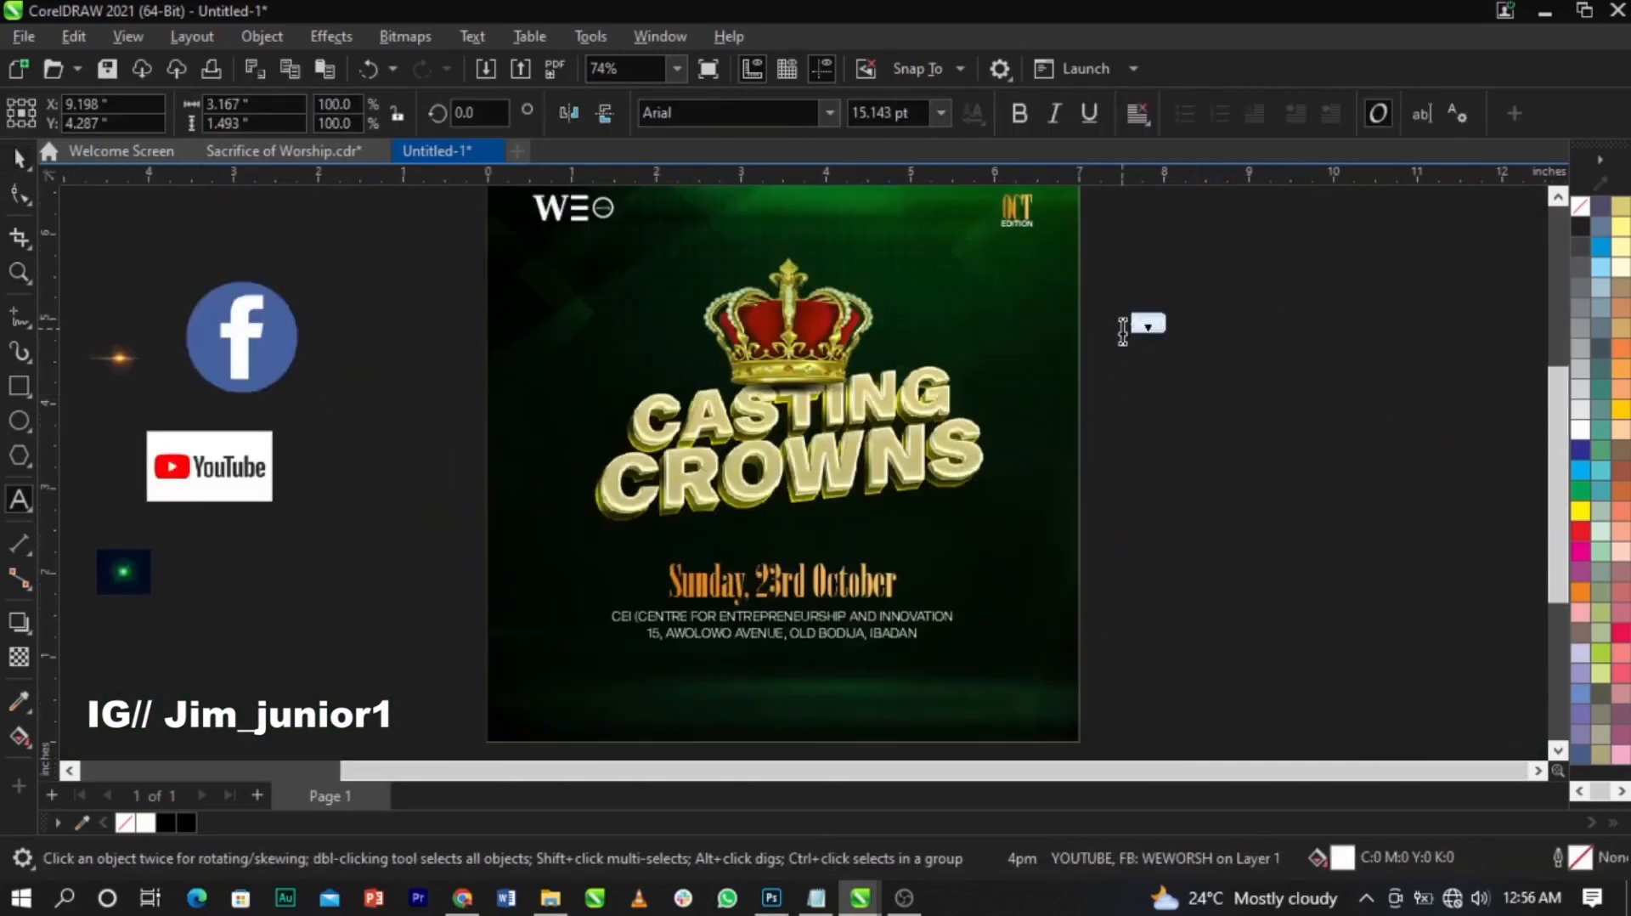
pyautogui.hotkey('ctrl', 'x')
pyautogui.click(998, 681)
pyautogui.hotkey('ctrl', 'v')
pyautogui.hotkey('ctrl', 'space')
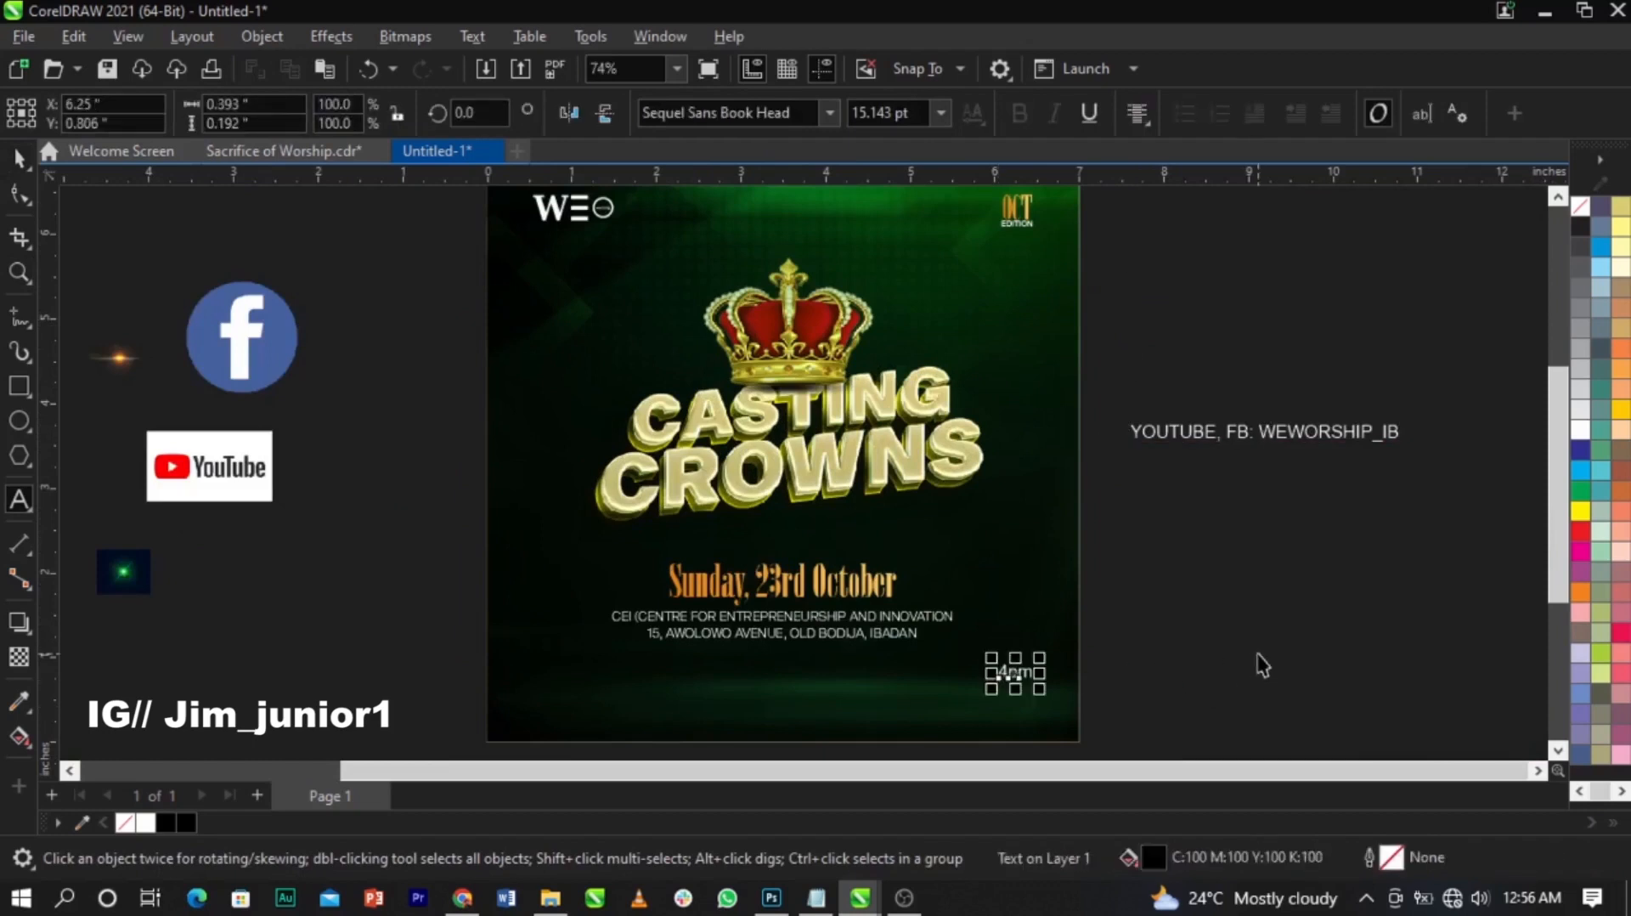
pyautogui.click(1259, 662)
# Step: Move the "4pm" text slightly downward and set its font to Onyx
pyautogui.press('F4')
pyautogui.press('z')
pyautogui.moveTo(746, 571); pyautogui.dragTo(1113, 718)
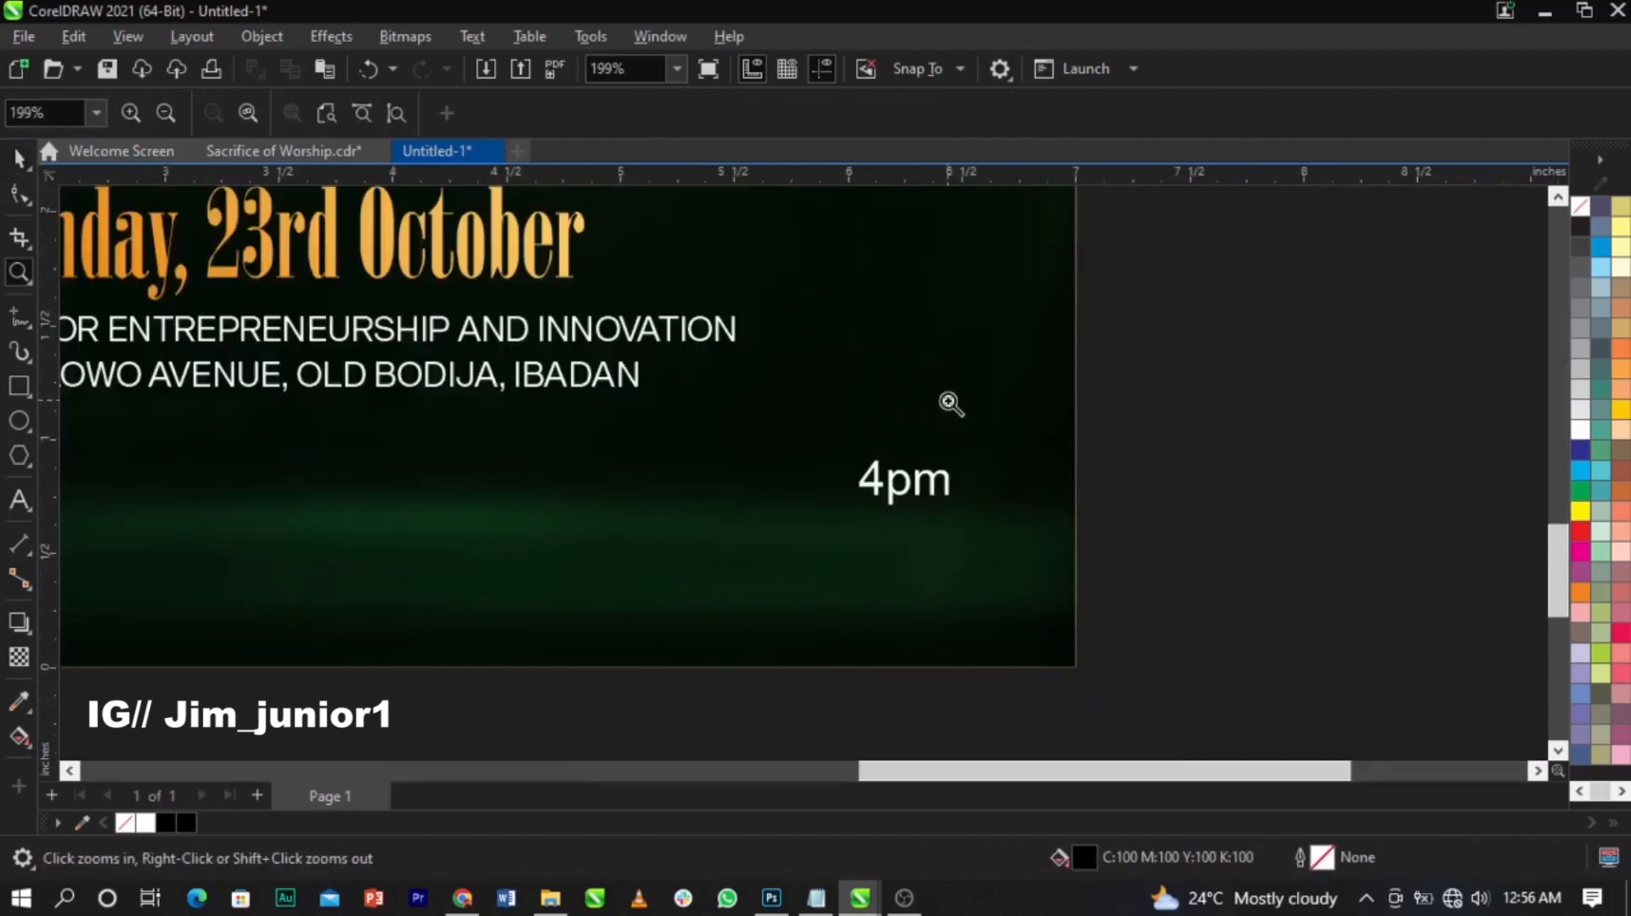
pyautogui.press('space')
pyautogui.click(937, 480)
pyautogui.scroll(-5, 931, 488)
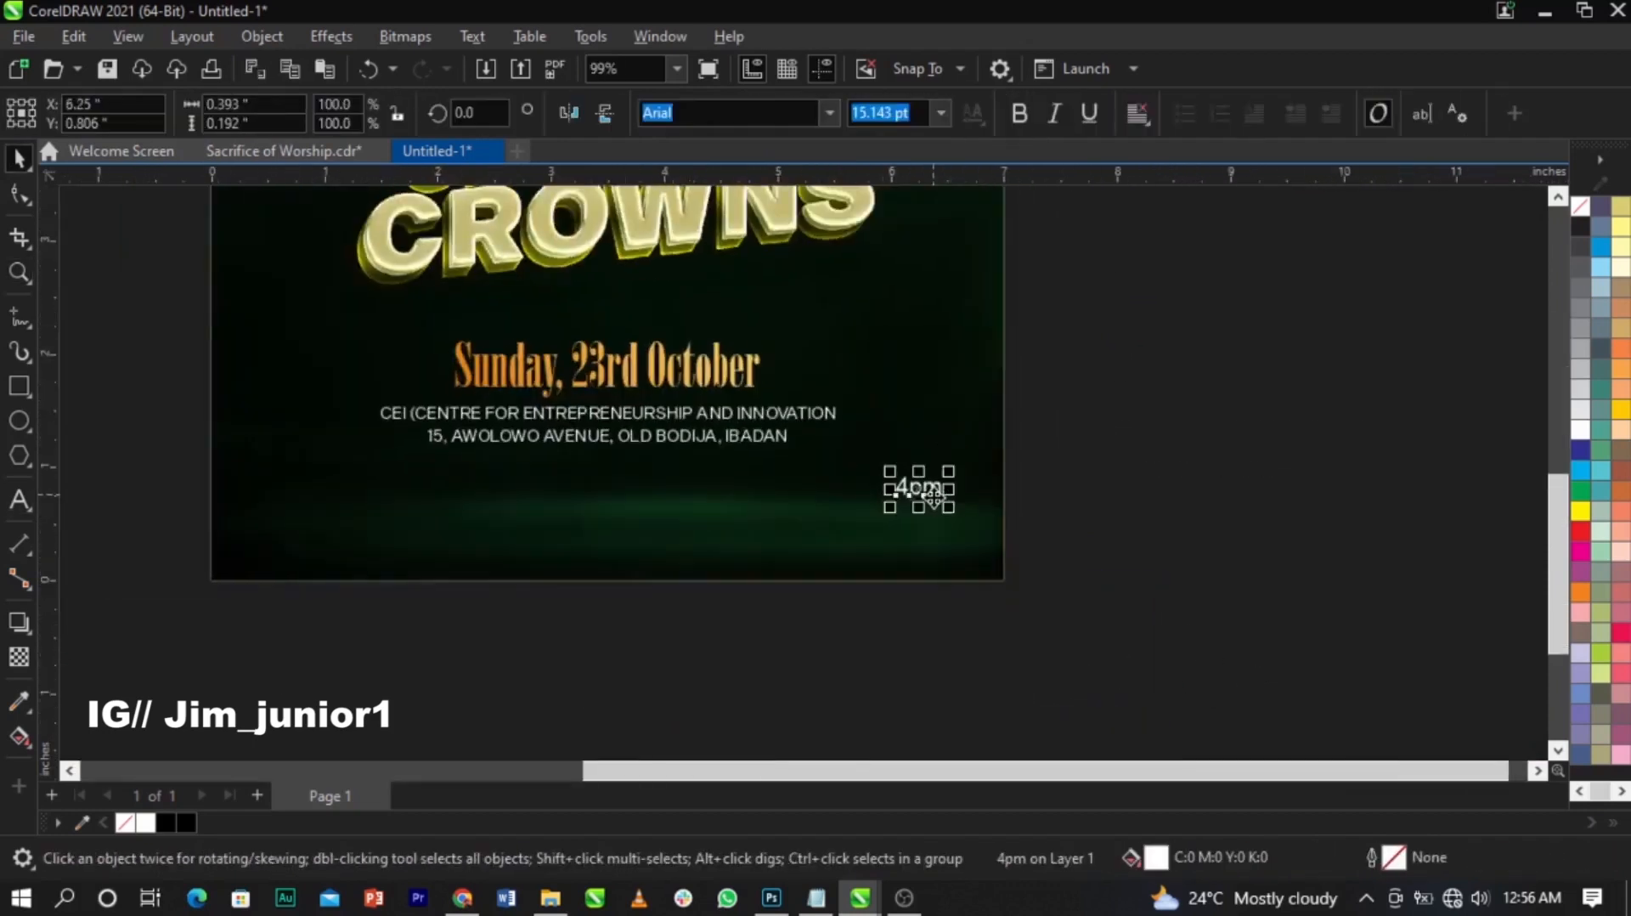
pyautogui.scroll(7, 934, 495)
pyautogui.moveTo(935, 483); pyautogui.dragTo(936, 539)
pyautogui.write('Onyx')
pyautogui.press('Return')
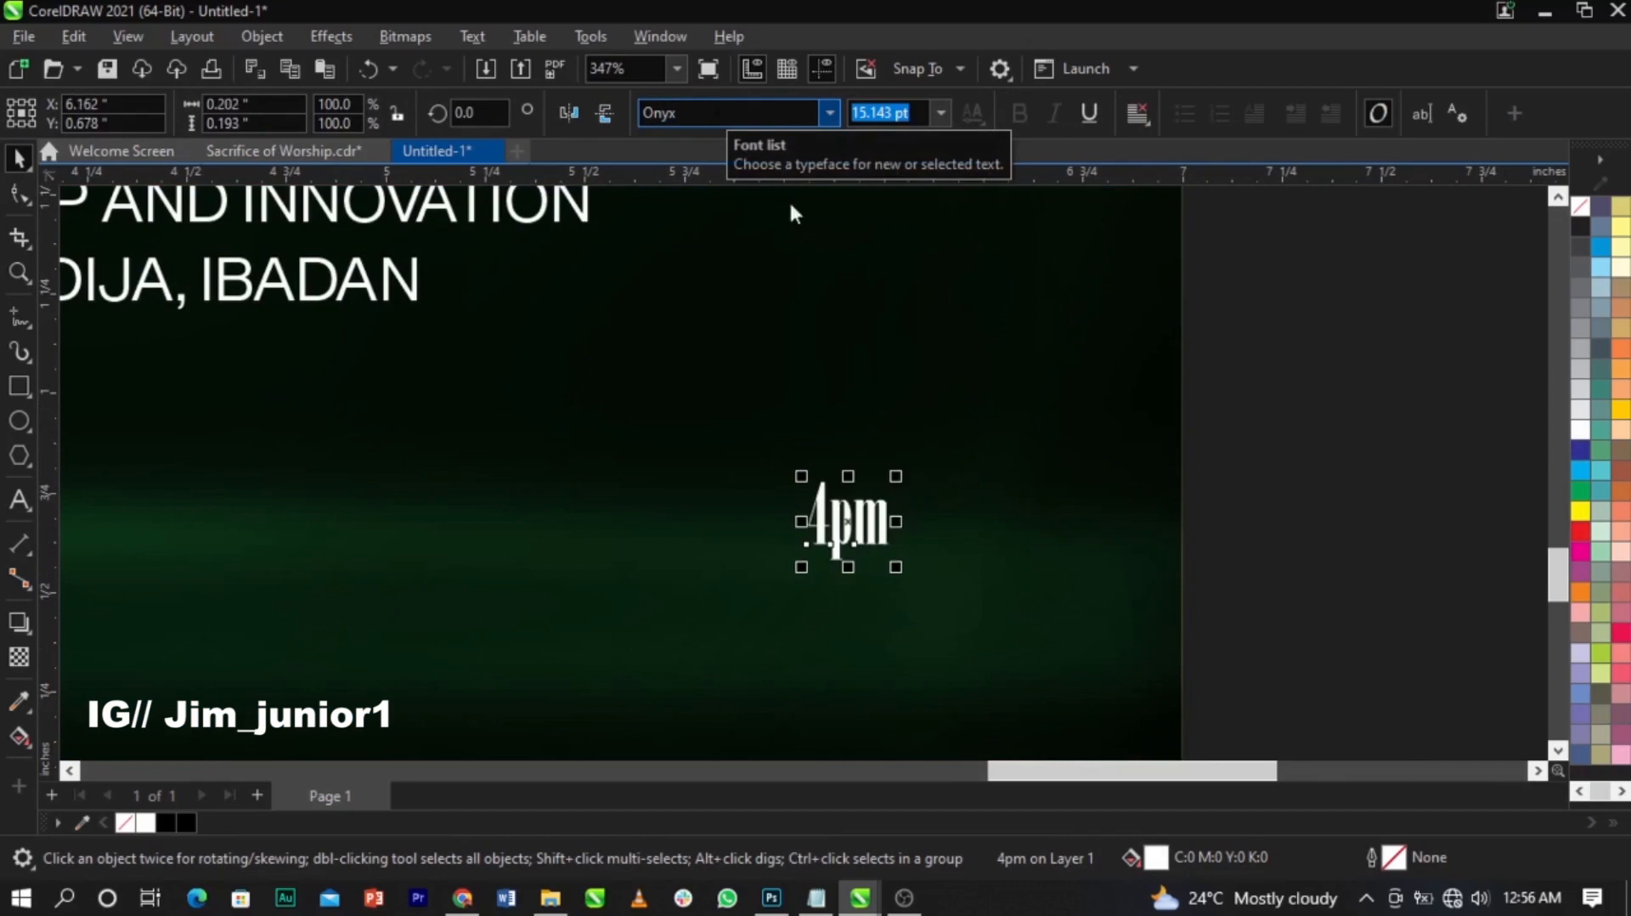
# Step: Enlarge the "4pm" text to about 0.28 inches wide and check its alignment with the "OCT EDITION" label
pyautogui.moveTo(895, 568); pyautogui.dragTo(936, 581)
pyautogui.scroll(-3, 935, 580)
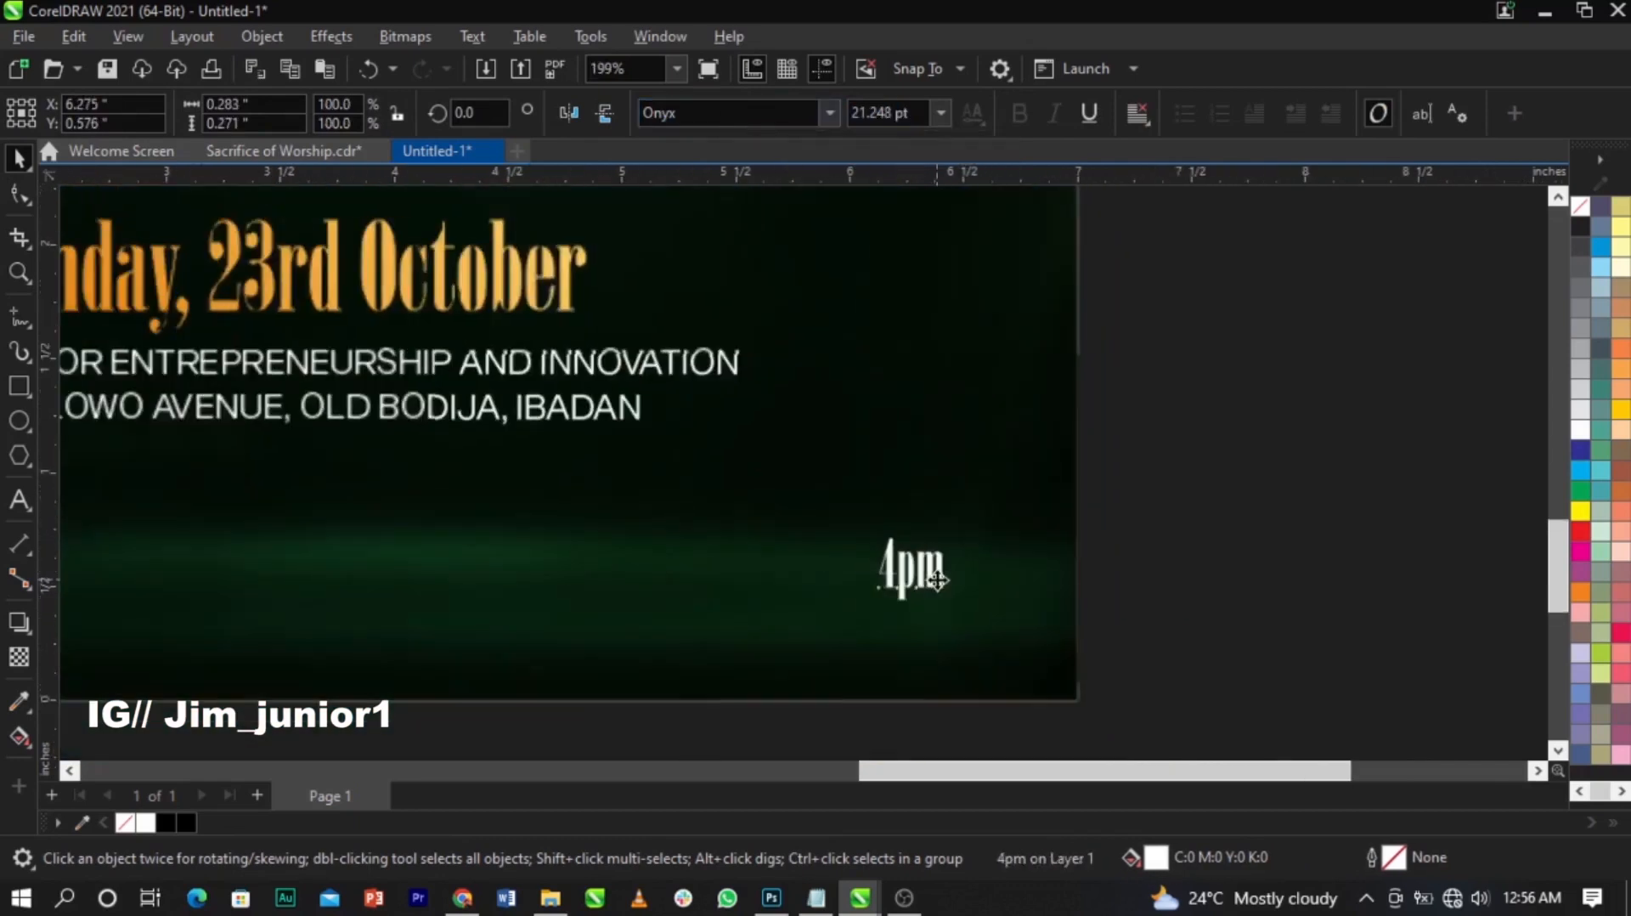
pyautogui.click(1183, 608)
pyautogui.scroll(-4, 1184, 608)
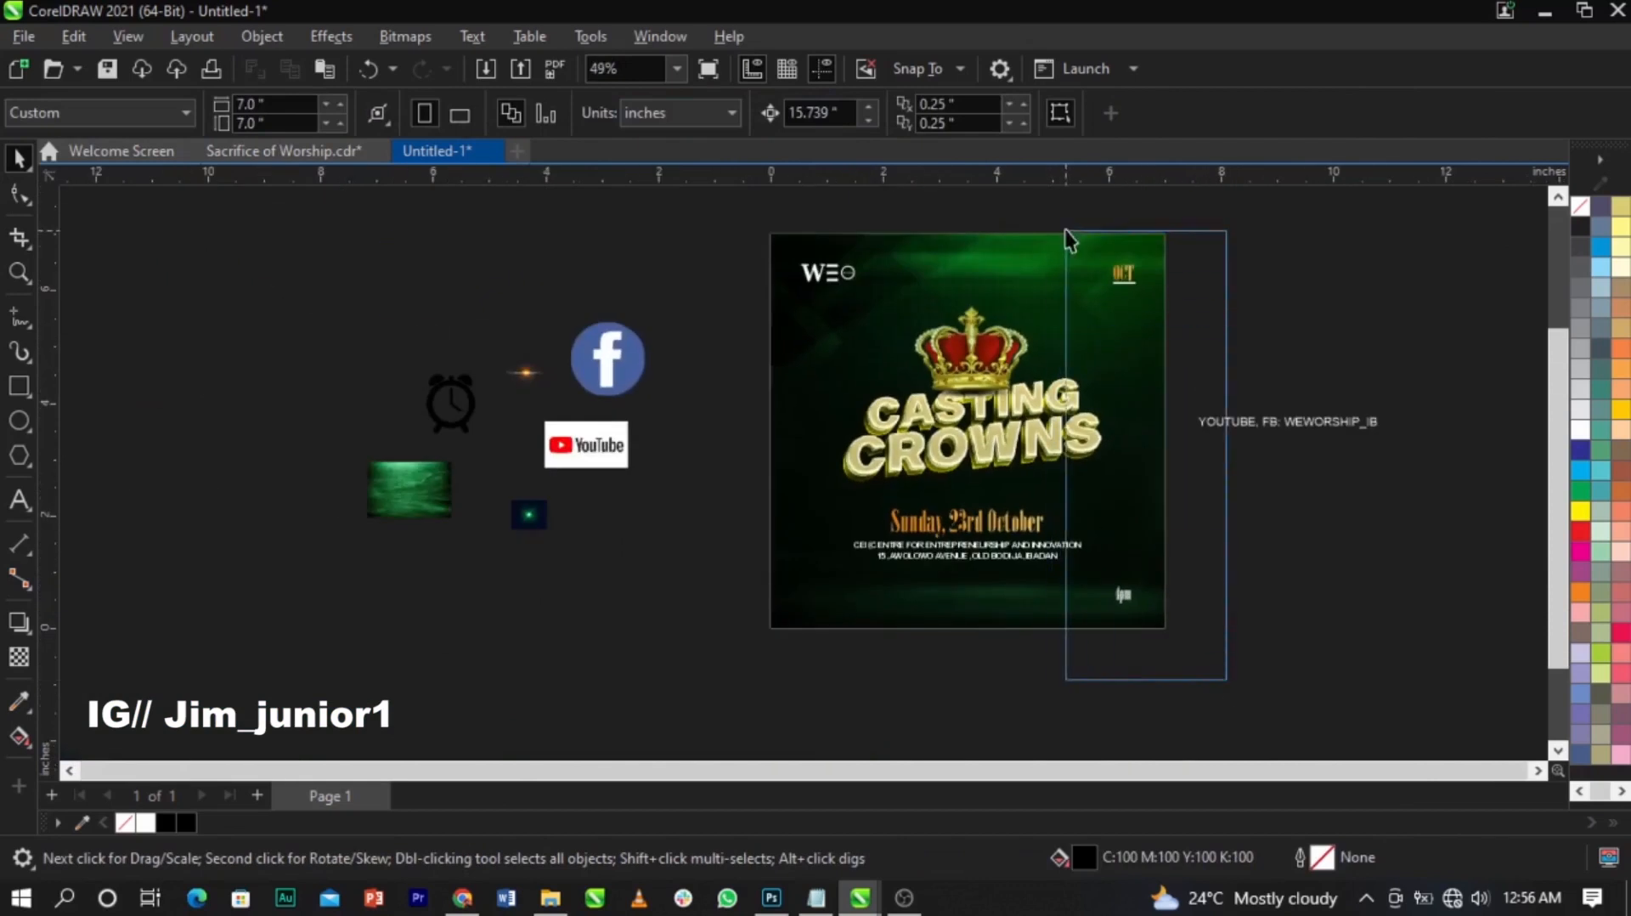
pyautogui.moveTo(1064, 229); pyautogui.dragTo(1064, 229)
pyautogui.moveTo(1205, 221); pyautogui.dragTo(1044, 690)
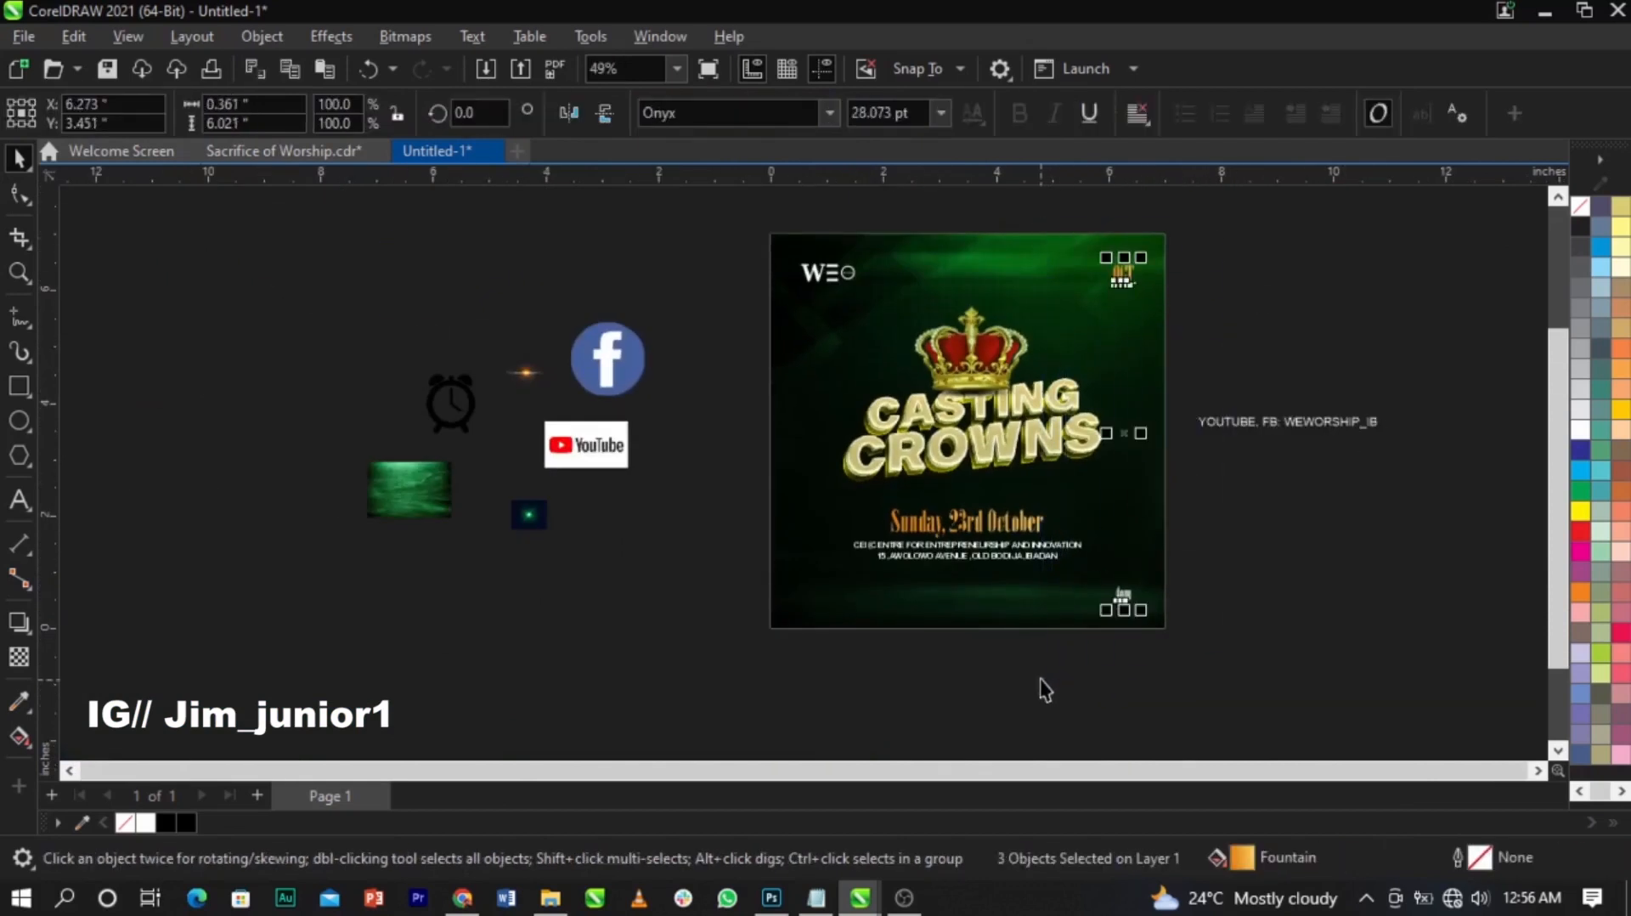
pyautogui.click(1268, 622)
# Step: Move the black alarm clock image just outside the flyer, beside the "4pm" text
pyautogui.click(456, 416)
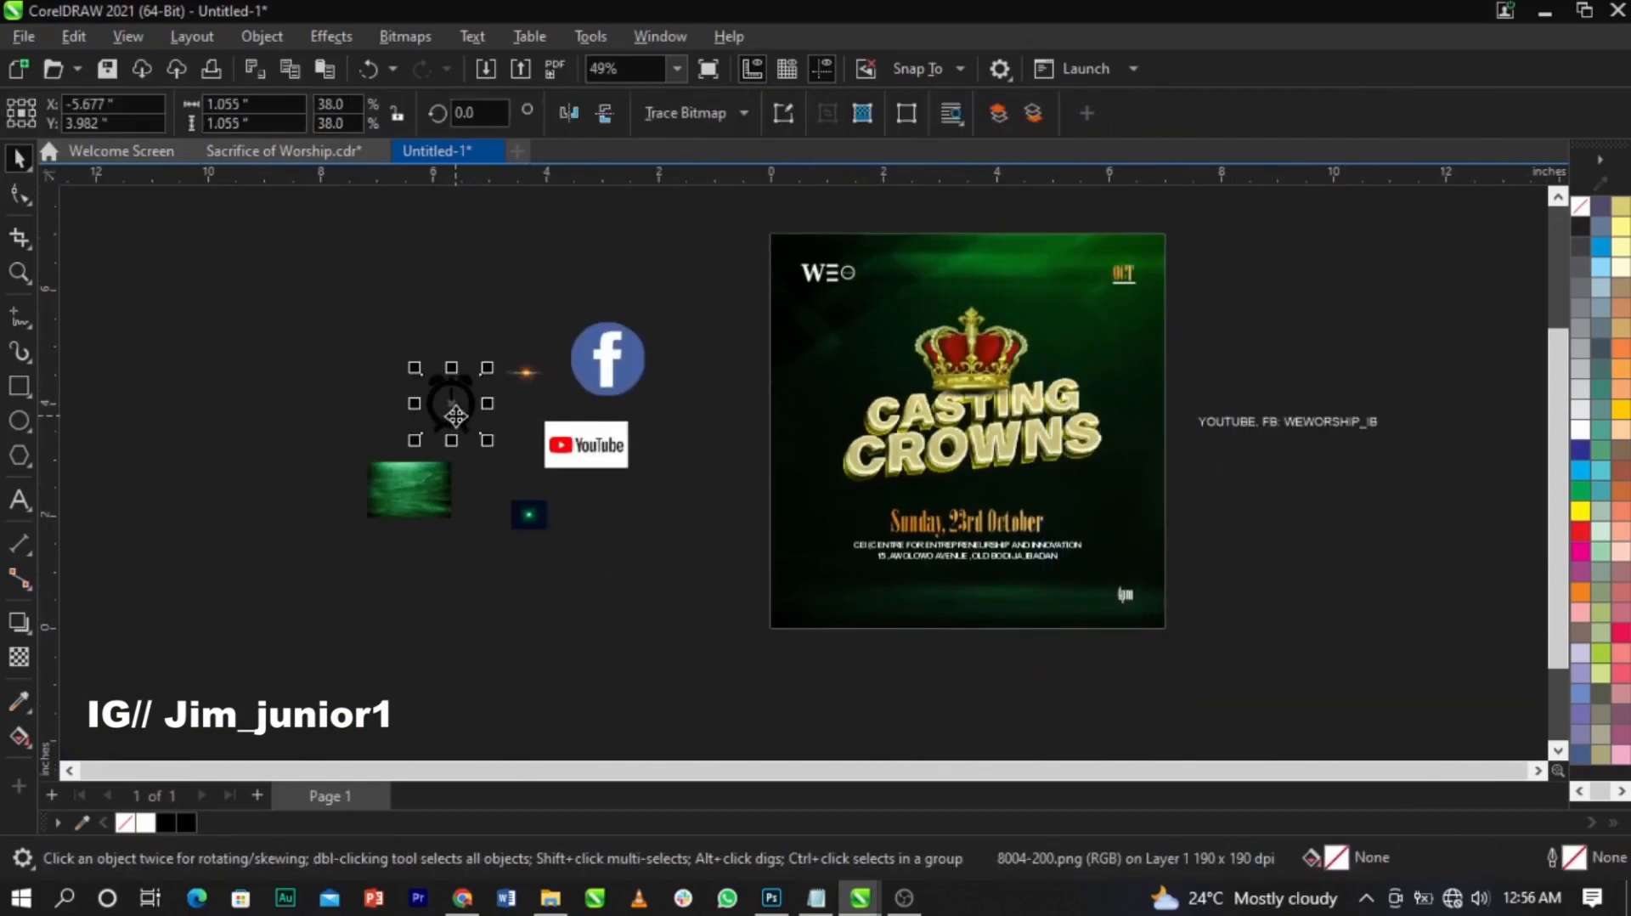
pyautogui.moveTo(486, 440)
pyautogui.mouseDown()
pyautogui.moveTo(1094, 642)
pyautogui.moveTo(1212, 604)
pyautogui.mouseUp()
pyautogui.press('z')
pyautogui.moveTo(1077, 546); pyautogui.dragTo(1274, 650)
pyautogui.press('space')
pyautogui.moveTo(843, 485); pyautogui.dragTo(977, 503)
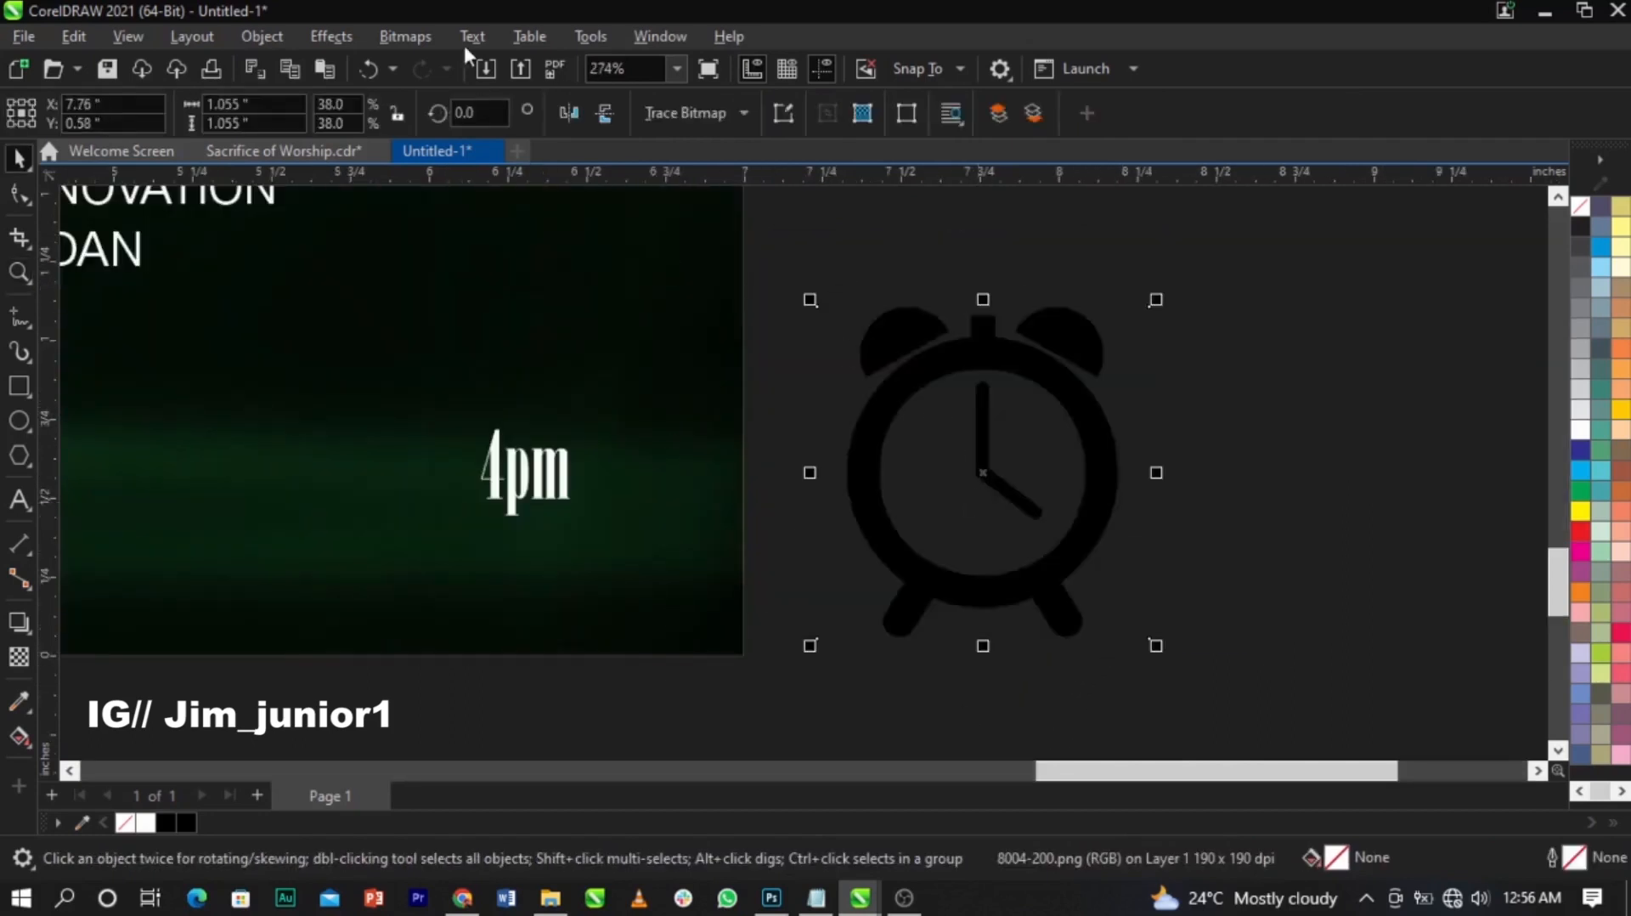
# Step: Convert the alarm clock image to a 300 dpi RGB Color (24-bit) bitmap with anti-aliasing and a transparent background
pyautogui.click(410, 35)
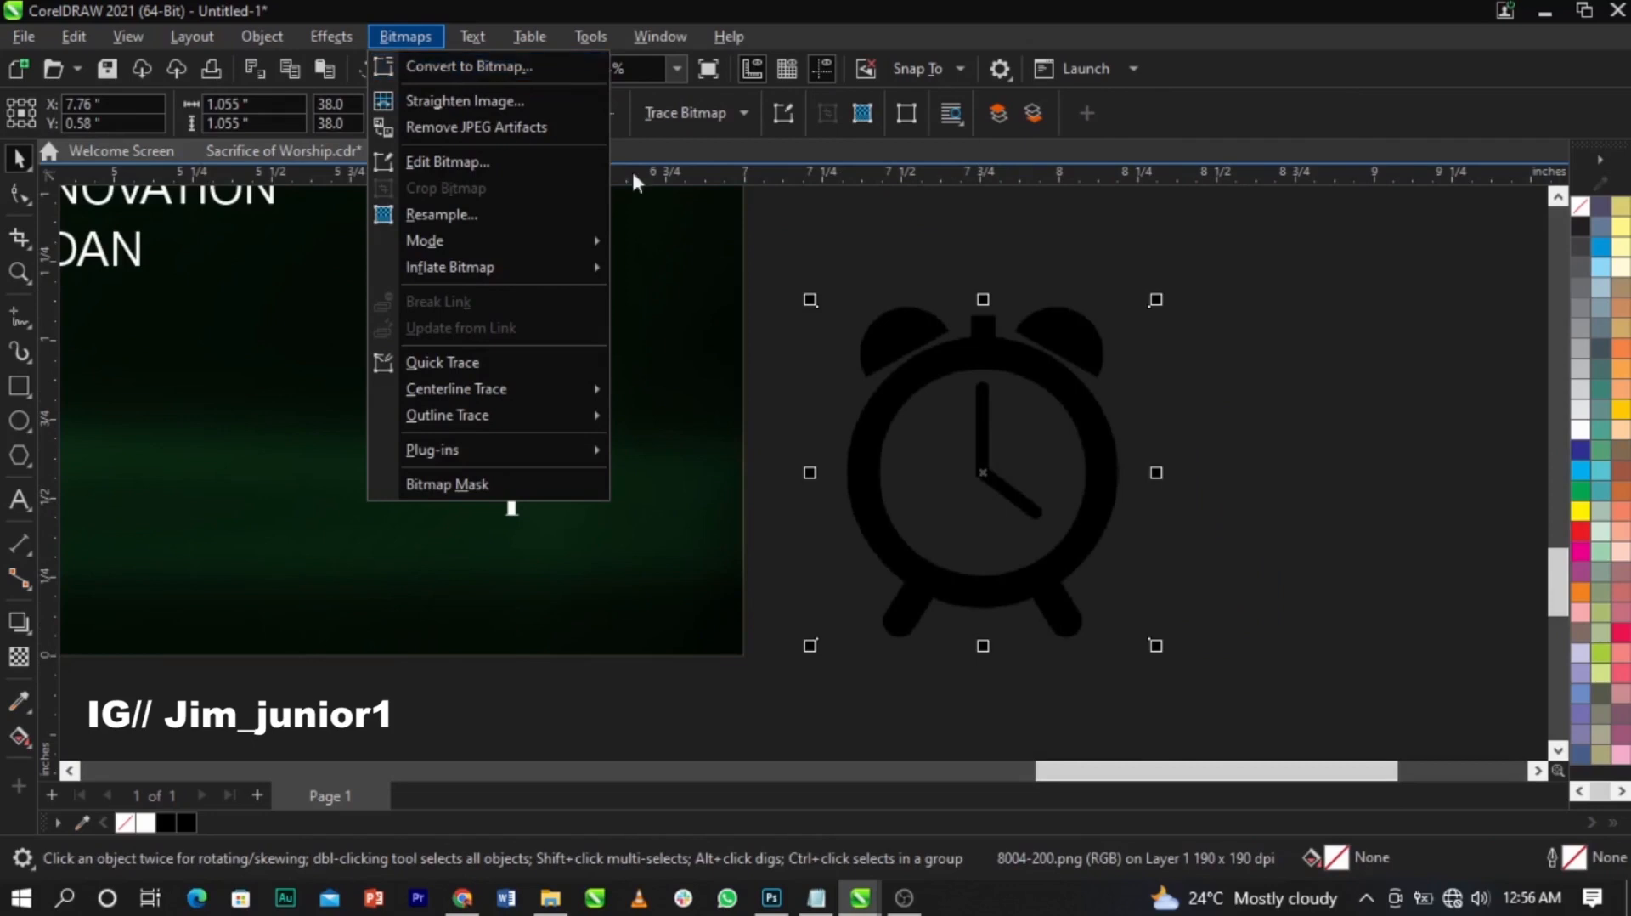
pyautogui.click(446, 68)
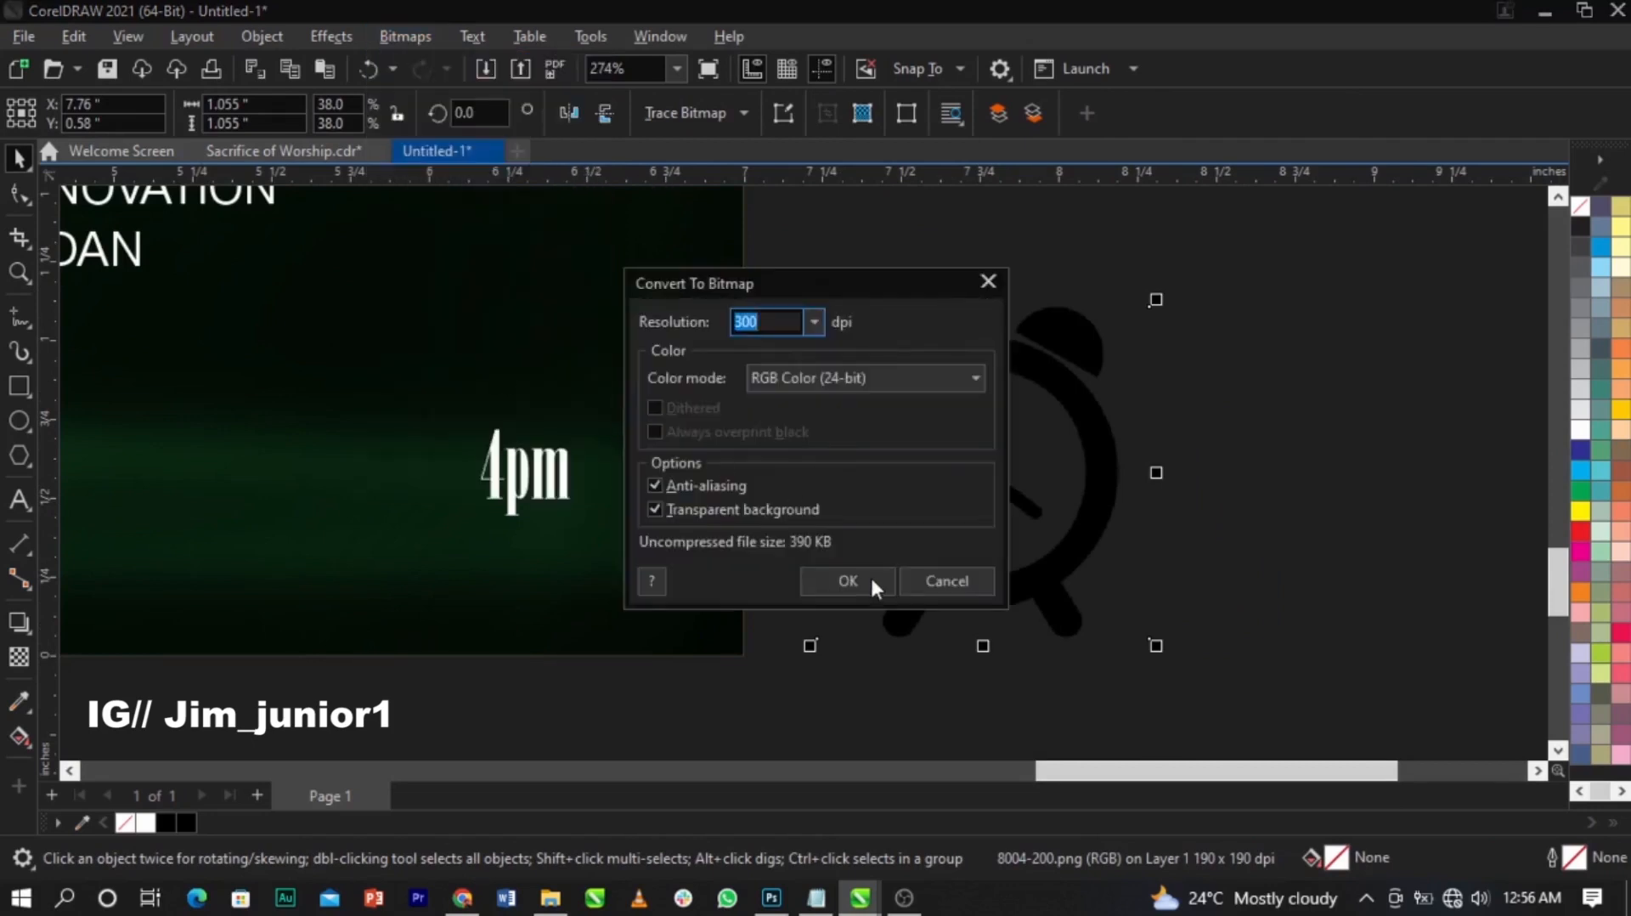
pyautogui.click(848, 580)
# Step: Change the alarm clock bitmap's color mode to 1-bit black and white
pyautogui.click(690, 109)
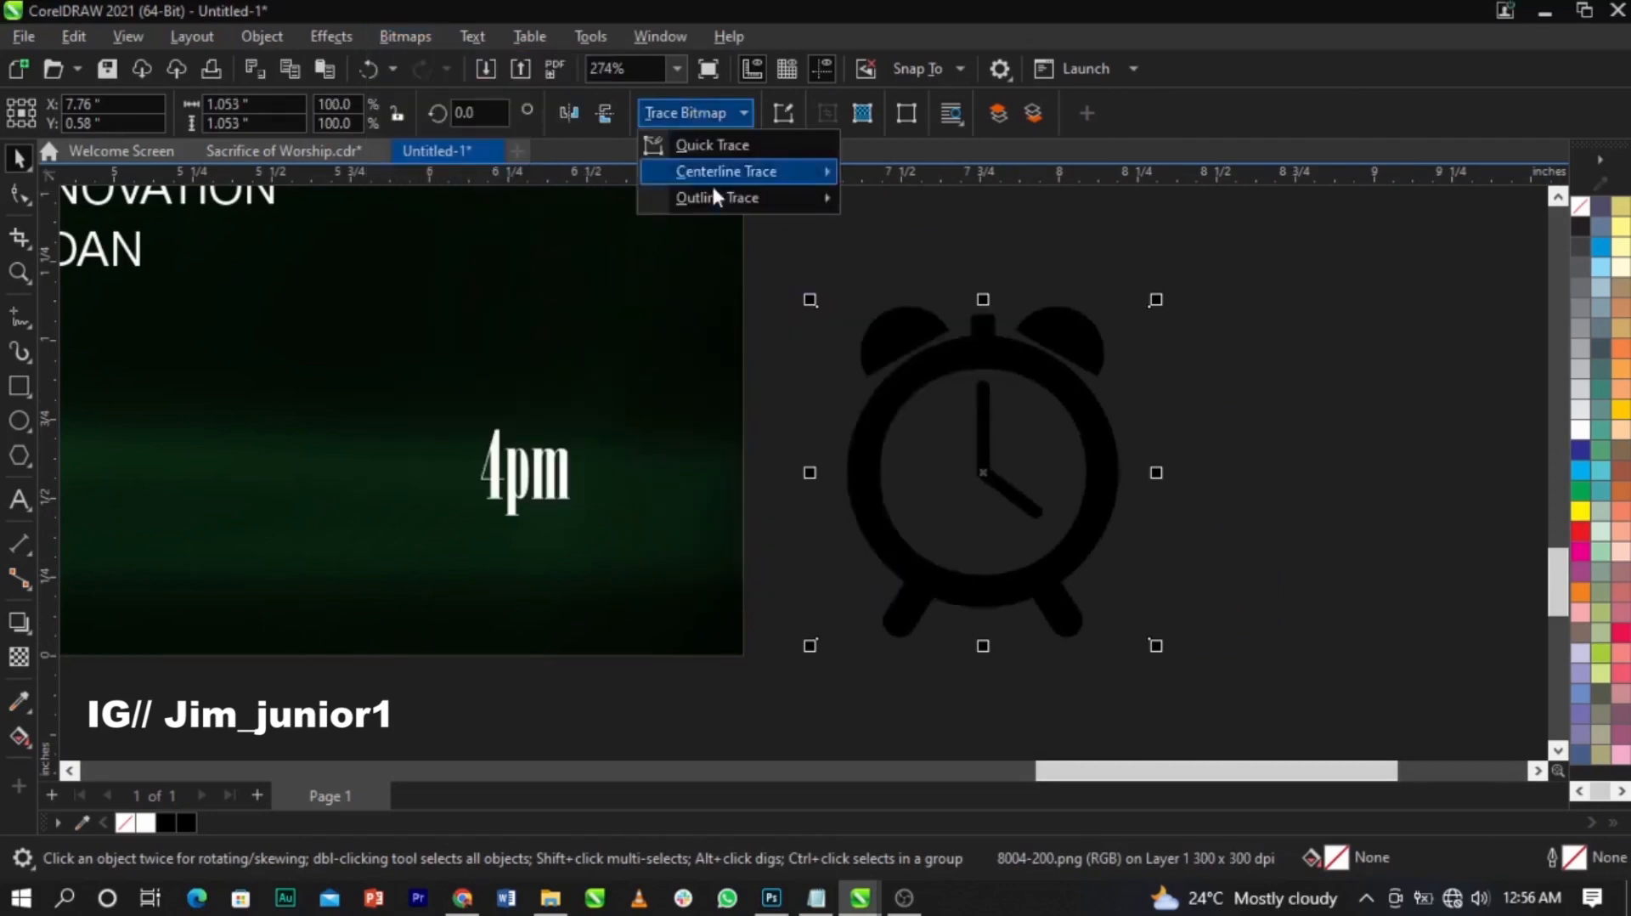
pyautogui.moveTo(712, 190)
pyautogui.click(399, 37)
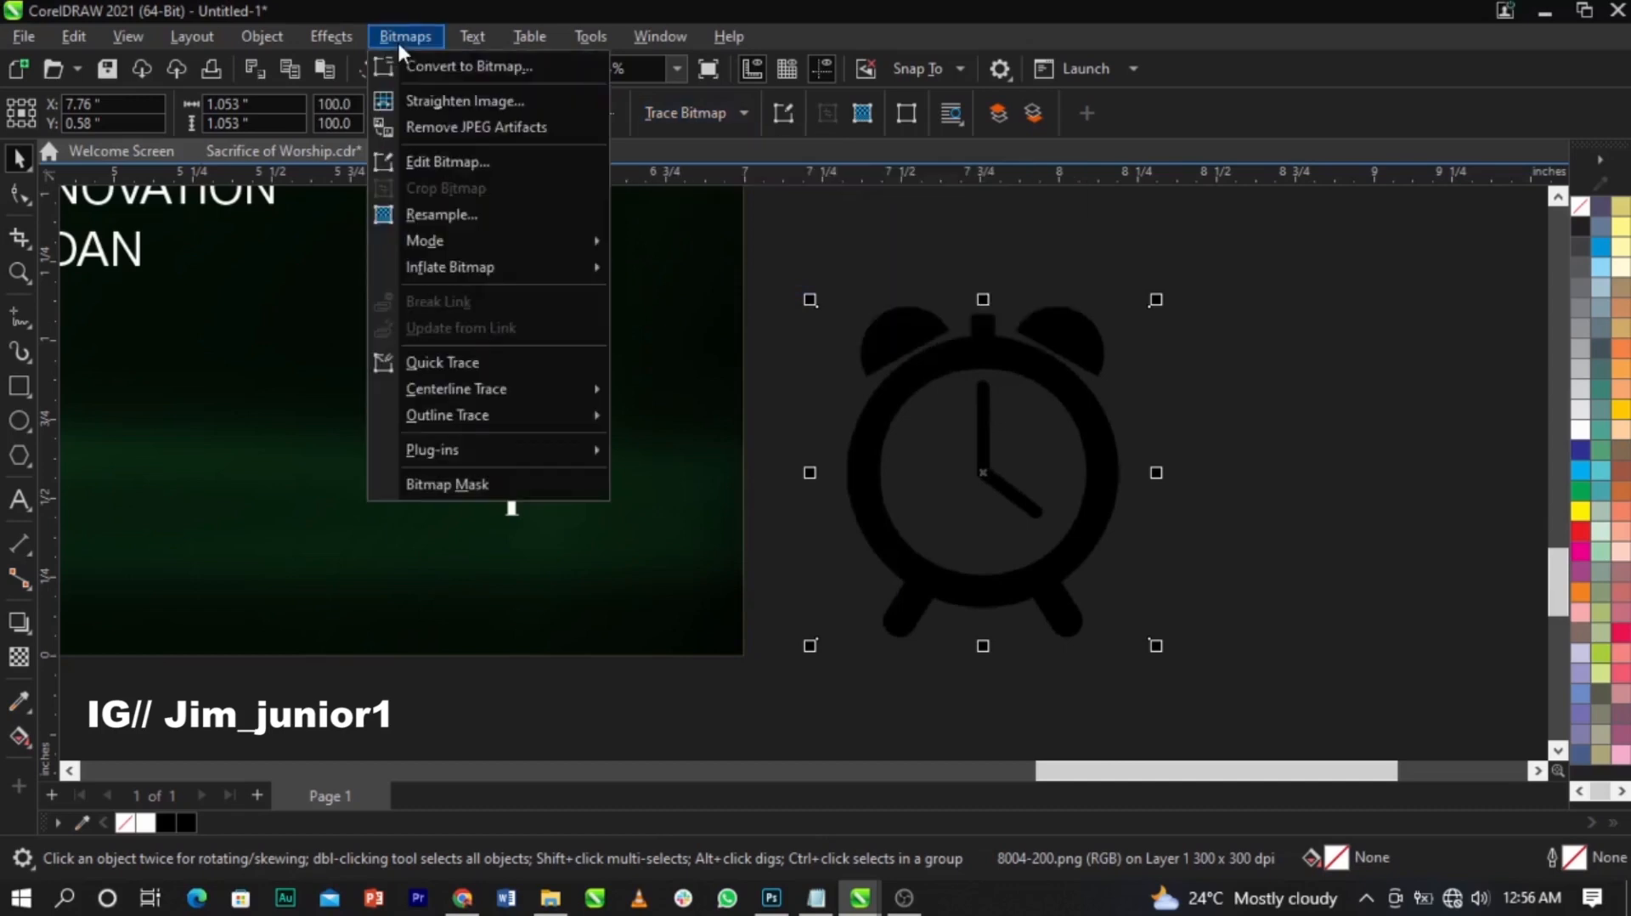
pyautogui.moveTo(457, 243)
pyautogui.click(737, 248)
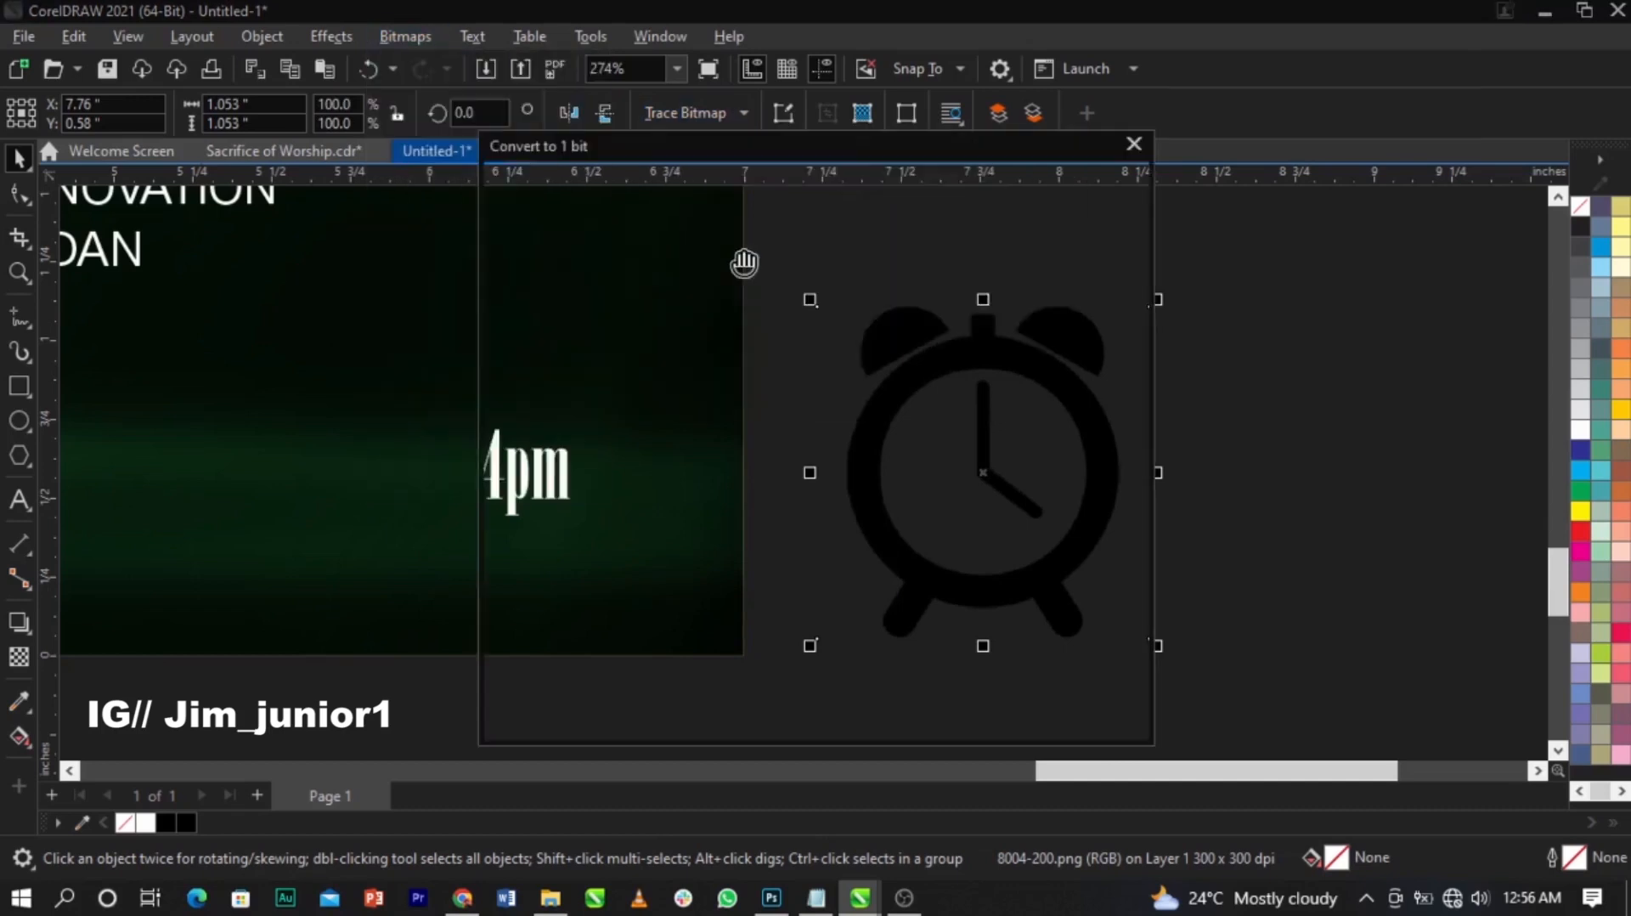
pyautogui.click(973, 720)
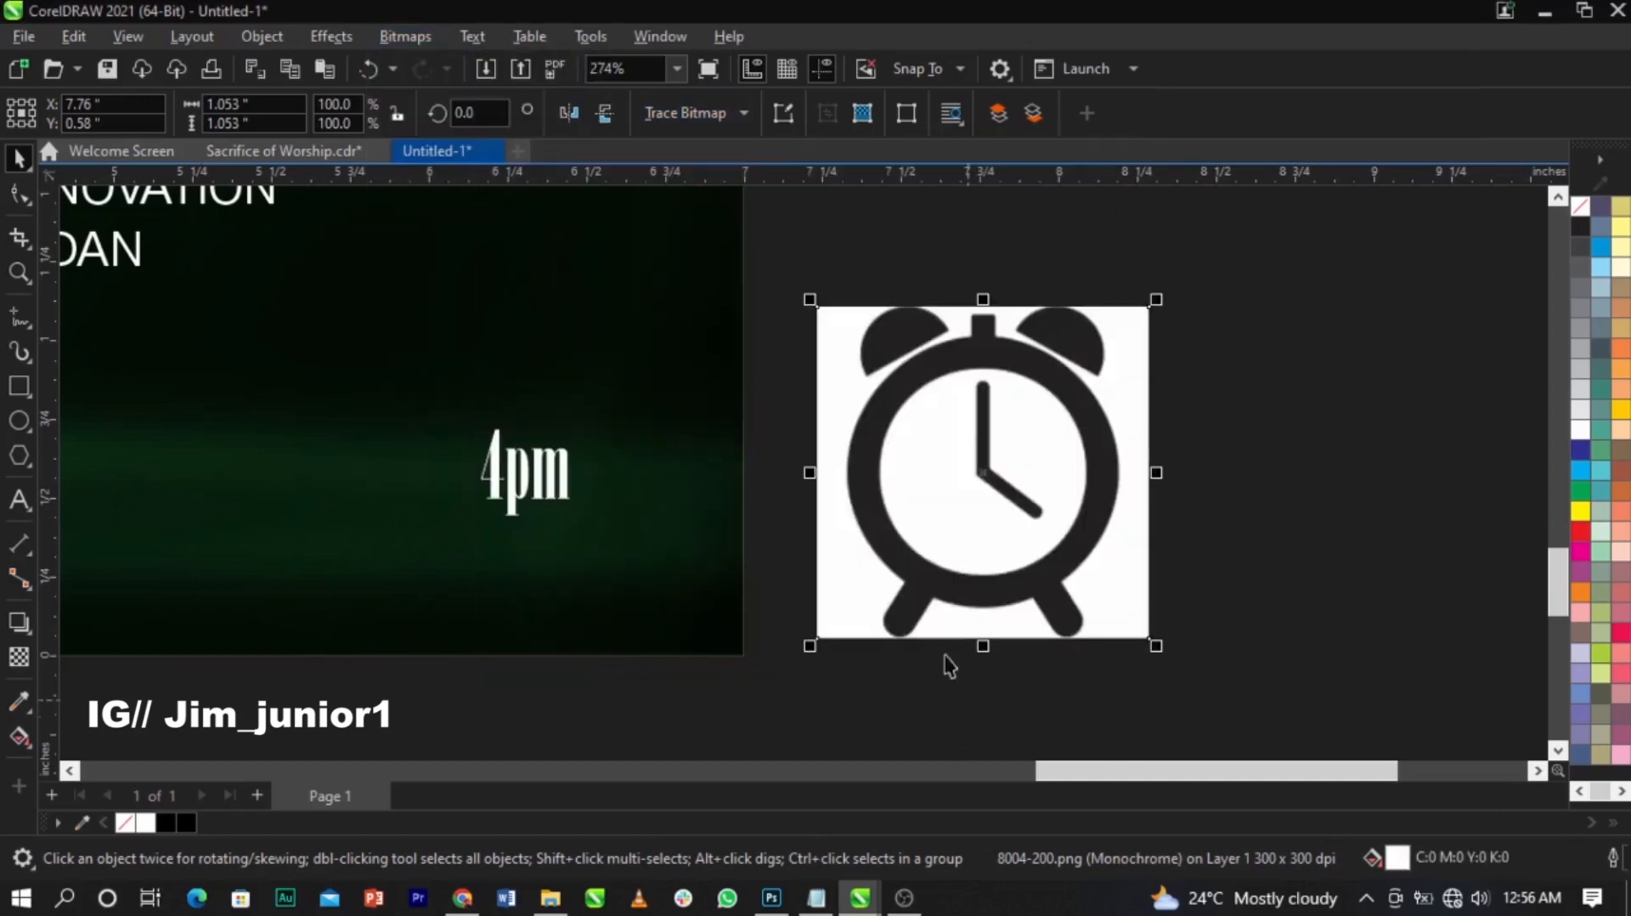
# Step: Trace the alarm clock as a line art outline with the background color removed, and delete the bitmap
pyautogui.click(678, 114)
pyautogui.moveTo(718, 198)
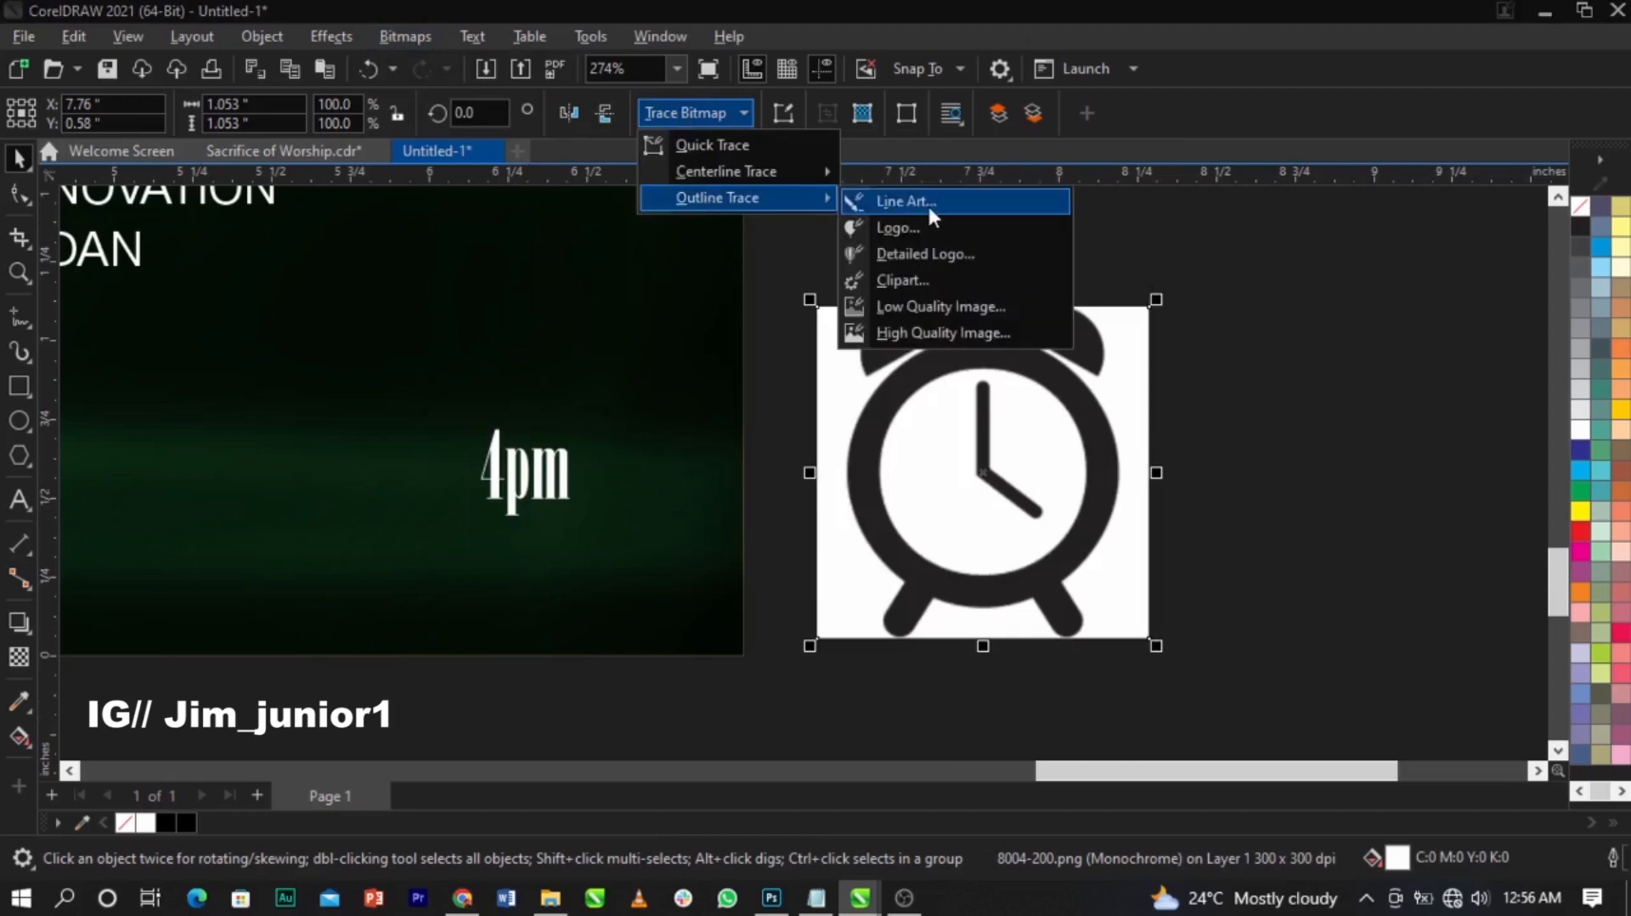
pyautogui.click(927, 202)
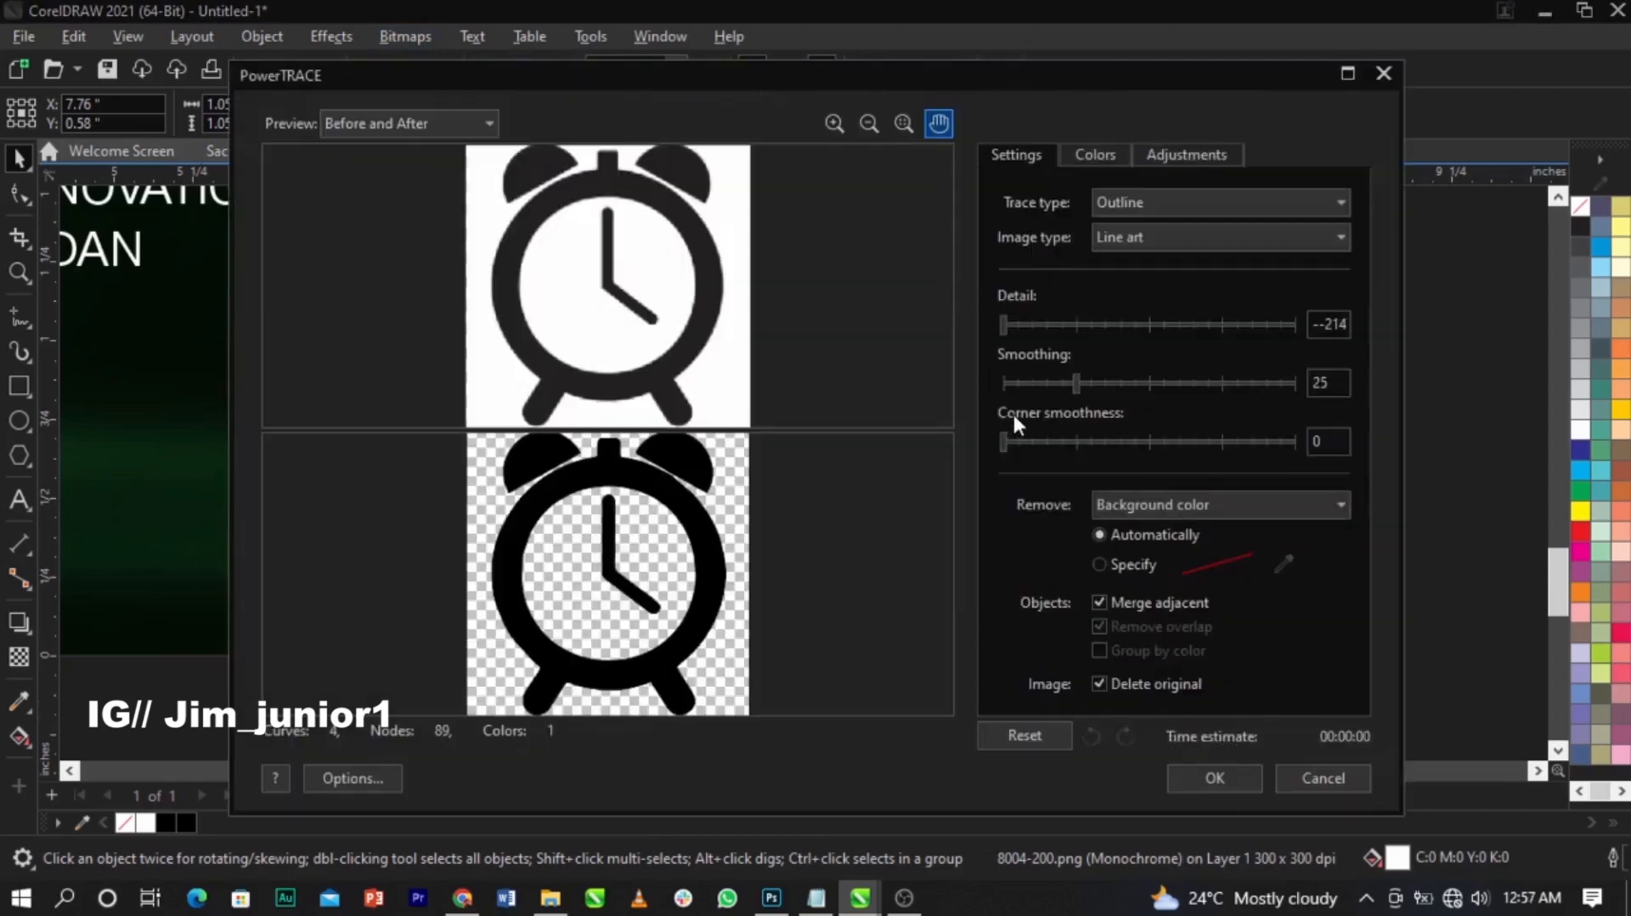
pyautogui.click(1250, 771)
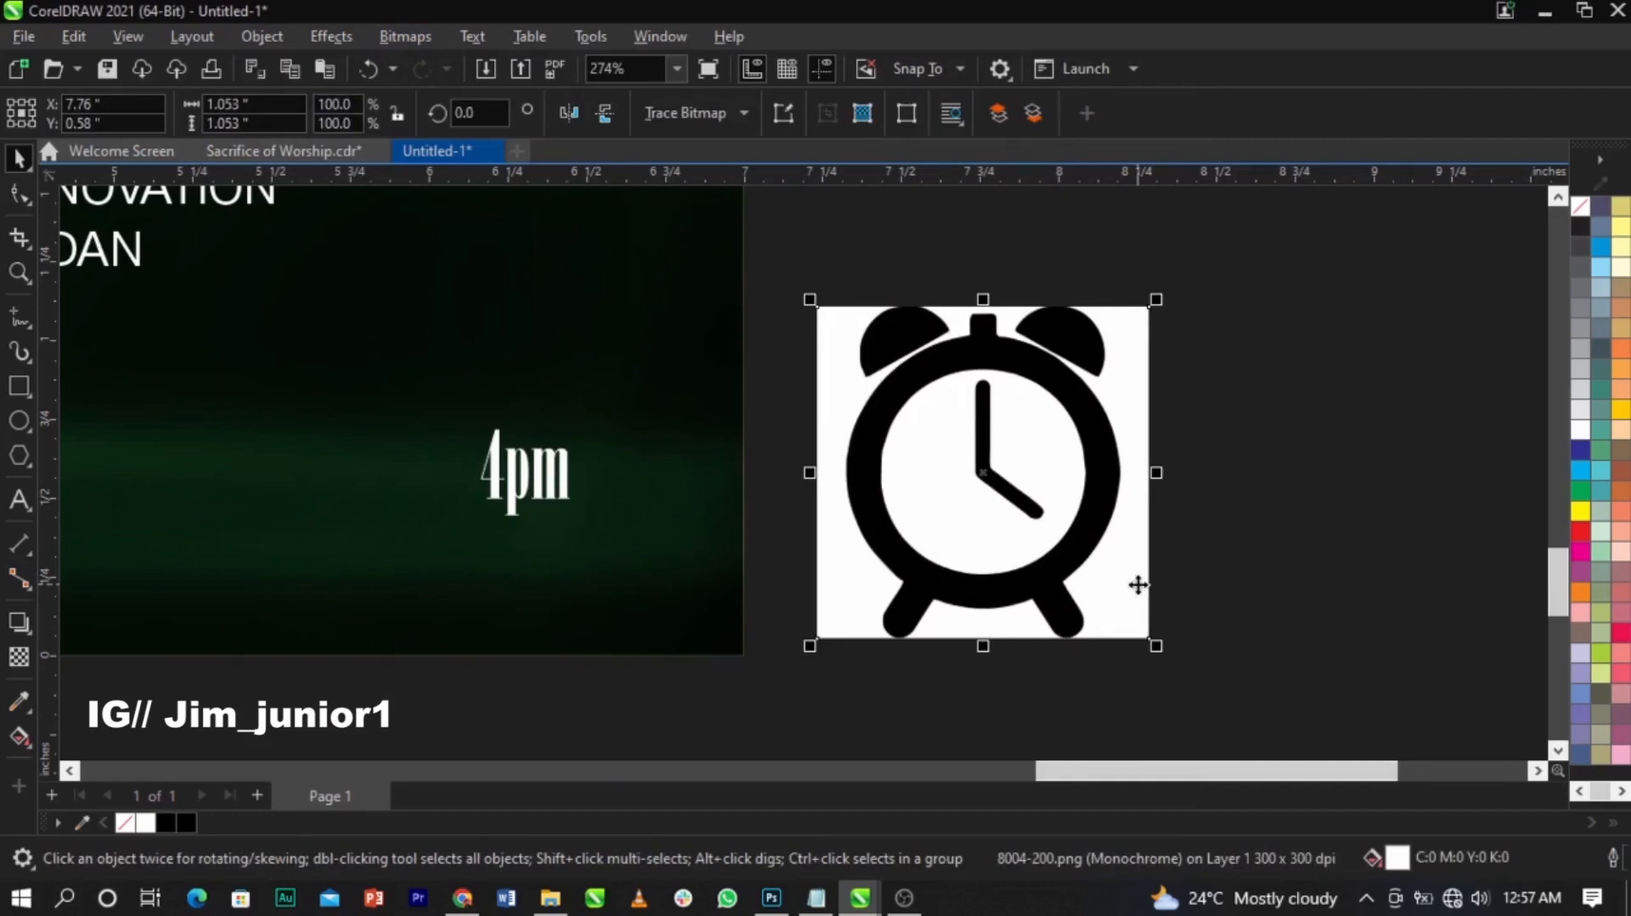
pyautogui.press('Delete')
# Step: Scale the traced clock down to about 0.15 inches wide and place it just left of the "4pm" text
pyautogui.click(1074, 546)
pyautogui.moveTo(1128, 658)
pyautogui.mouseDown()
pyautogui.moveTo(892, 570)
pyautogui.moveTo(909, 570)
pyautogui.mouseUp()
pyautogui.moveTo(869, 347)
pyautogui.mouseDown()
pyautogui.moveTo(480, 526)
pyautogui.moveTo(458, 496)
pyautogui.mouseUp()
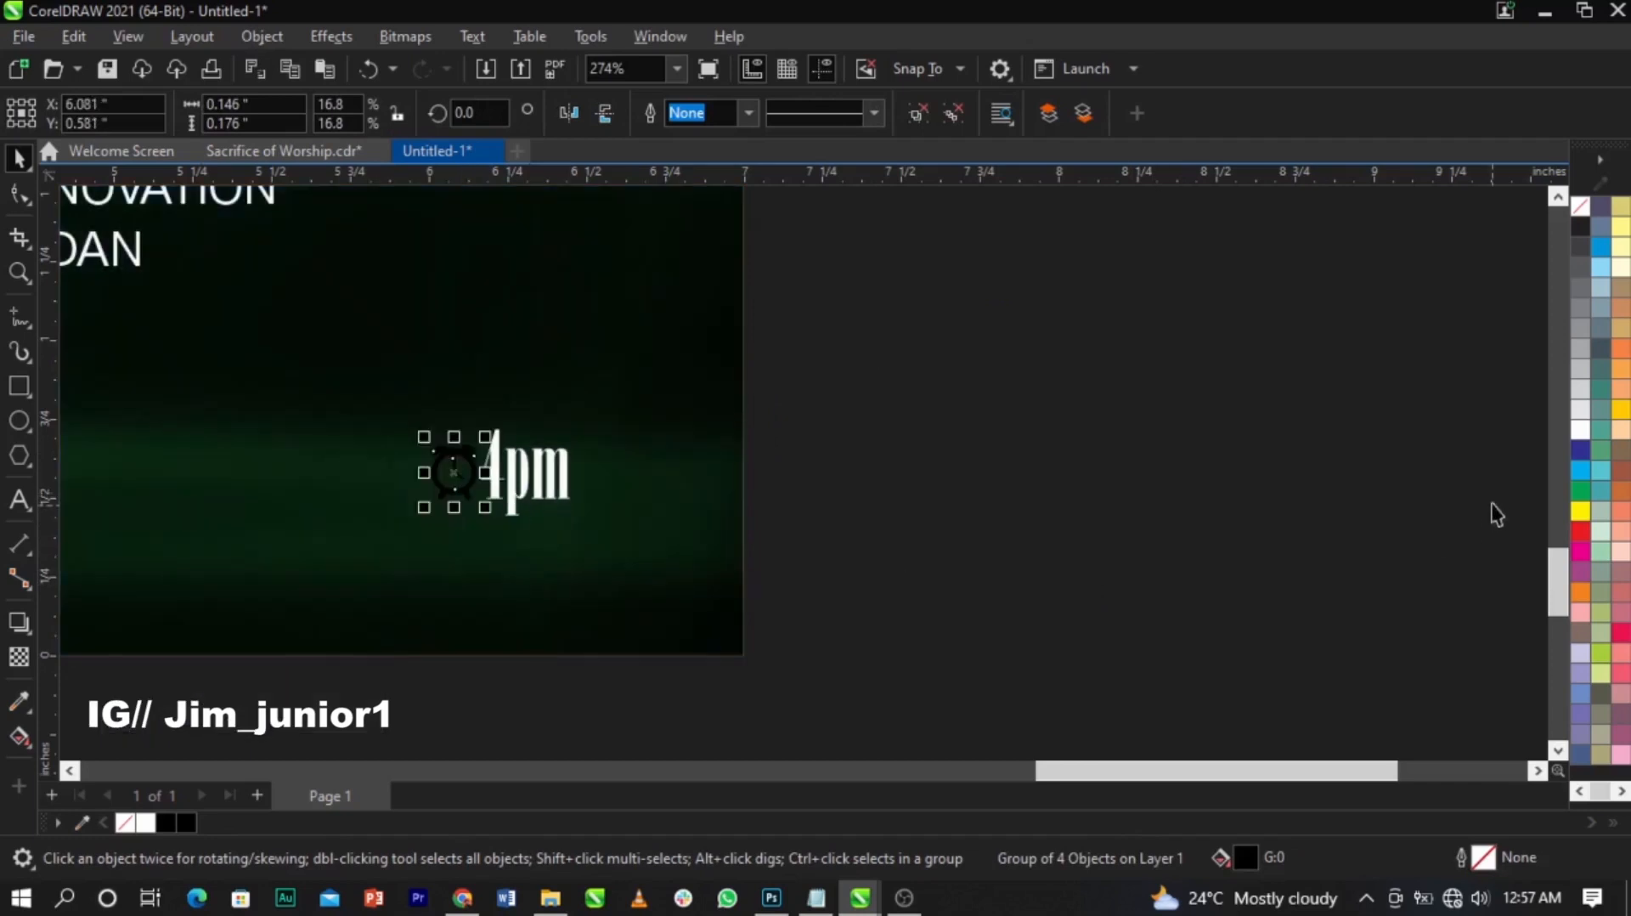
# Step: Fill the clock icon with white and reduce it to about 0.12 inches wide, leaving a gap before the "4pm" text
pyautogui.press('z')
pyautogui.moveTo(345, 423); pyautogui.dragTo(641, 550)
pyautogui.press('space')
pyautogui.click(677, 477)
pyautogui.click(695, 462)
pyautogui.moveTo(695, 462); pyautogui.dragTo(676, 451)
pyautogui.moveTo(720, 532); pyautogui.dragTo(699, 546)
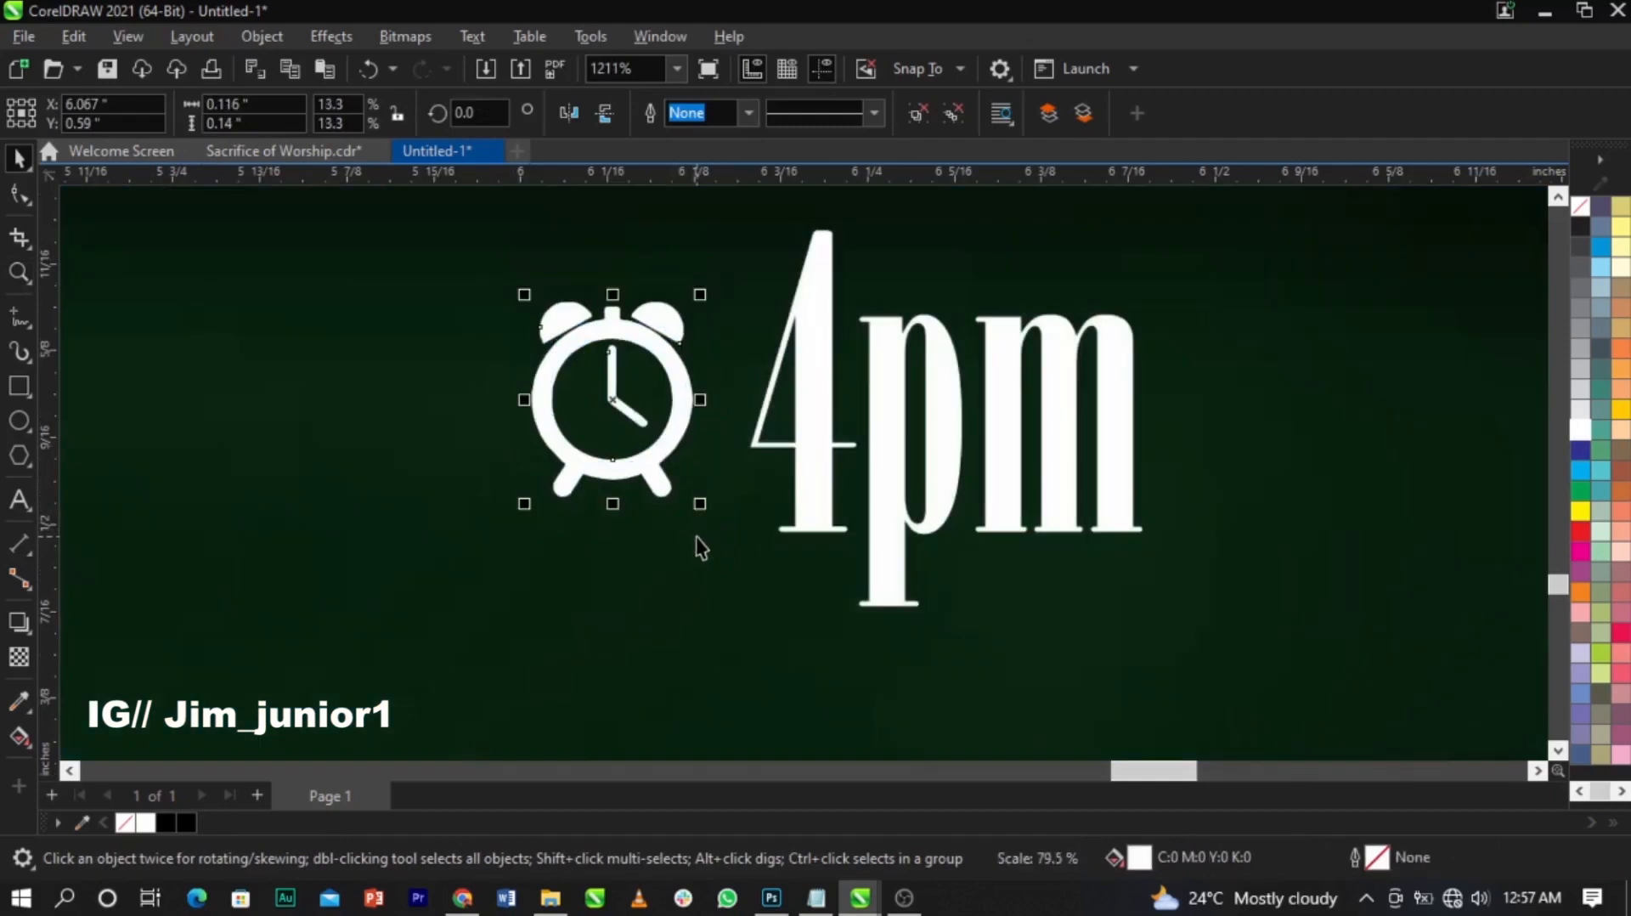
# Step: Align the clock icon vertically with the "4pm" text and move it slightly closer to the text
pyautogui.keyDown('shift'); pyautogui.click(804, 441); pyautogui.keyUp('shift')
pyautogui.press('e')
pyautogui.scroll(2, 519, 388)
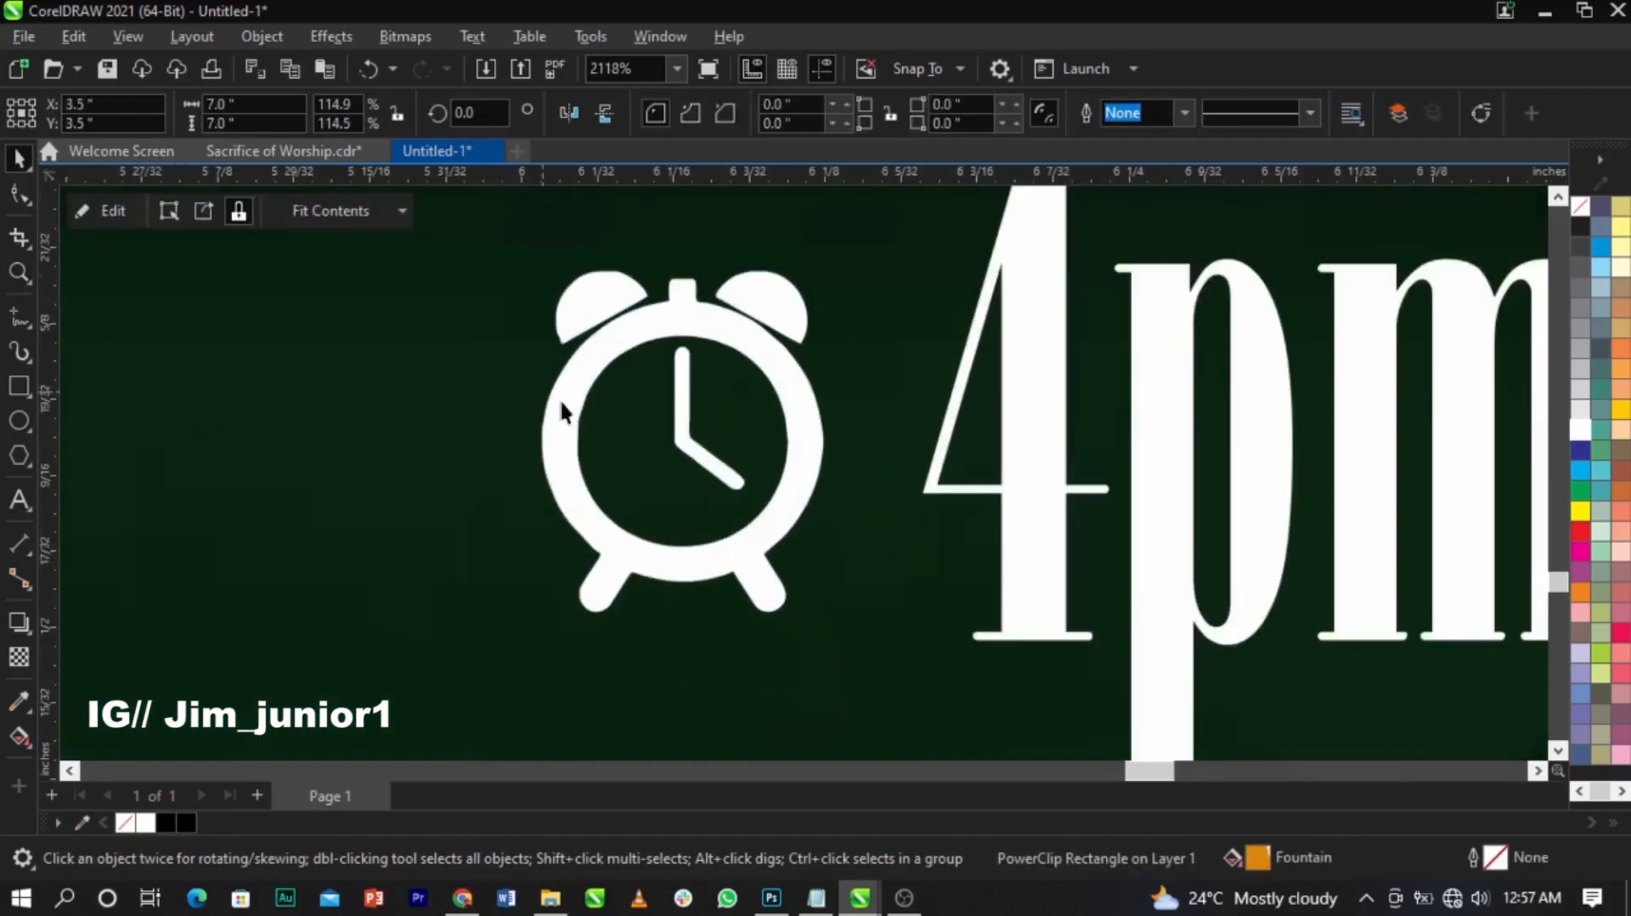
pyautogui.click(567, 397)
pyautogui.moveTo(579, 379); pyautogui.dragTo(601, 370)
pyautogui.scroll(-3, 600, 384)
pyautogui.scroll(3, 600, 383)
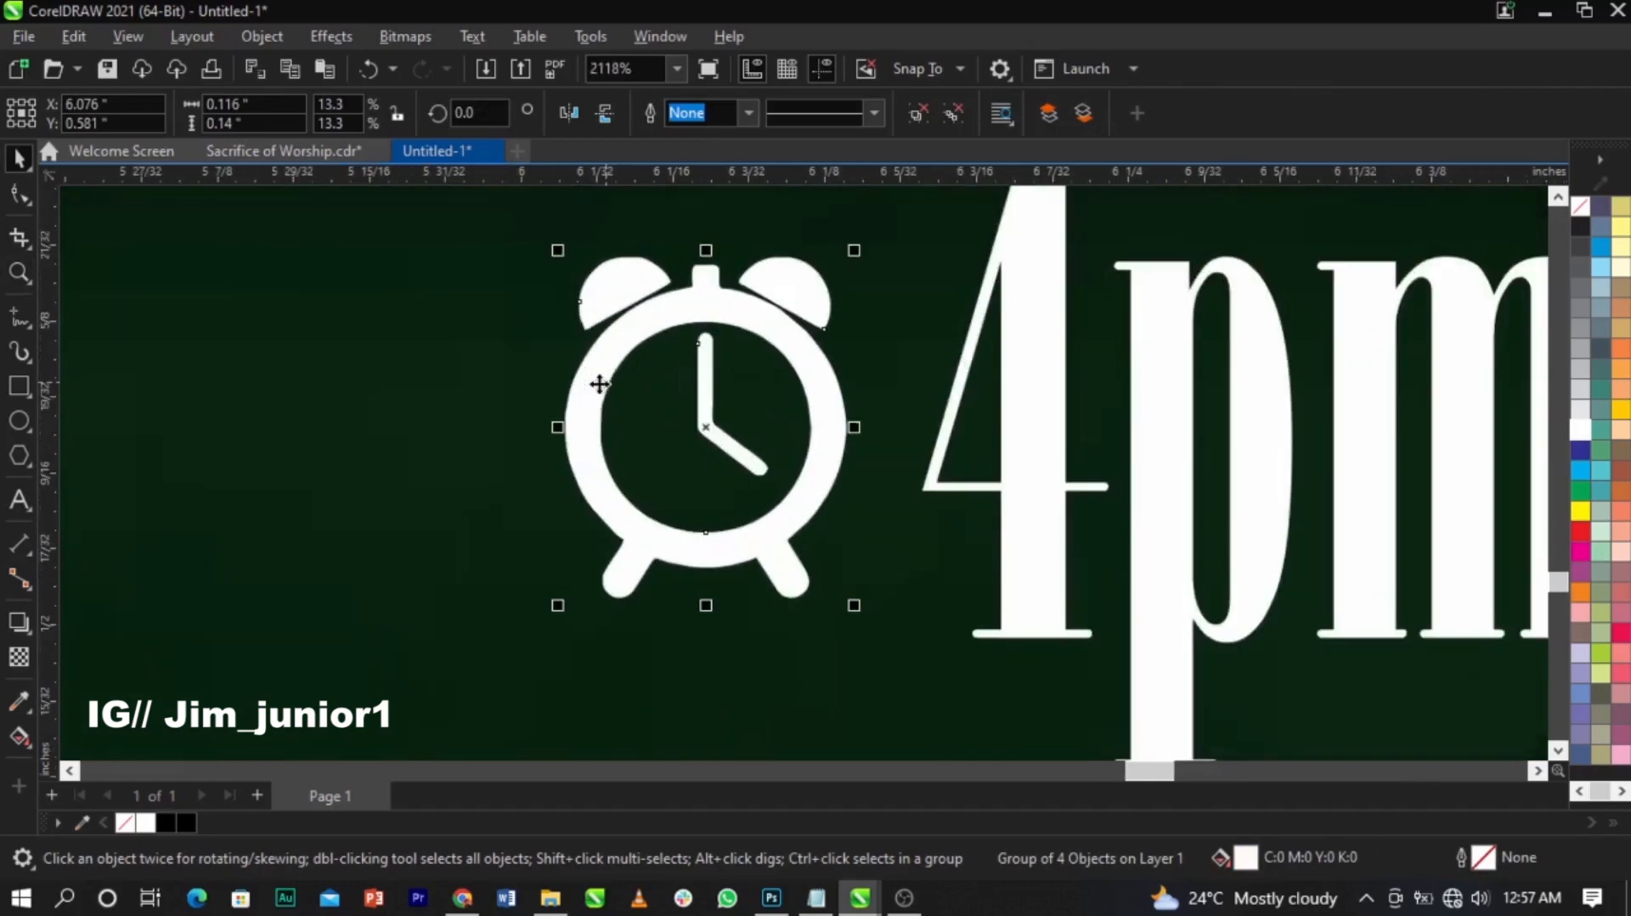
# Step: Draw a thin white bar about 0.094 by 0.007 inches centred below the clock icon and duplicate it above the clock
pyautogui.click(17, 389)
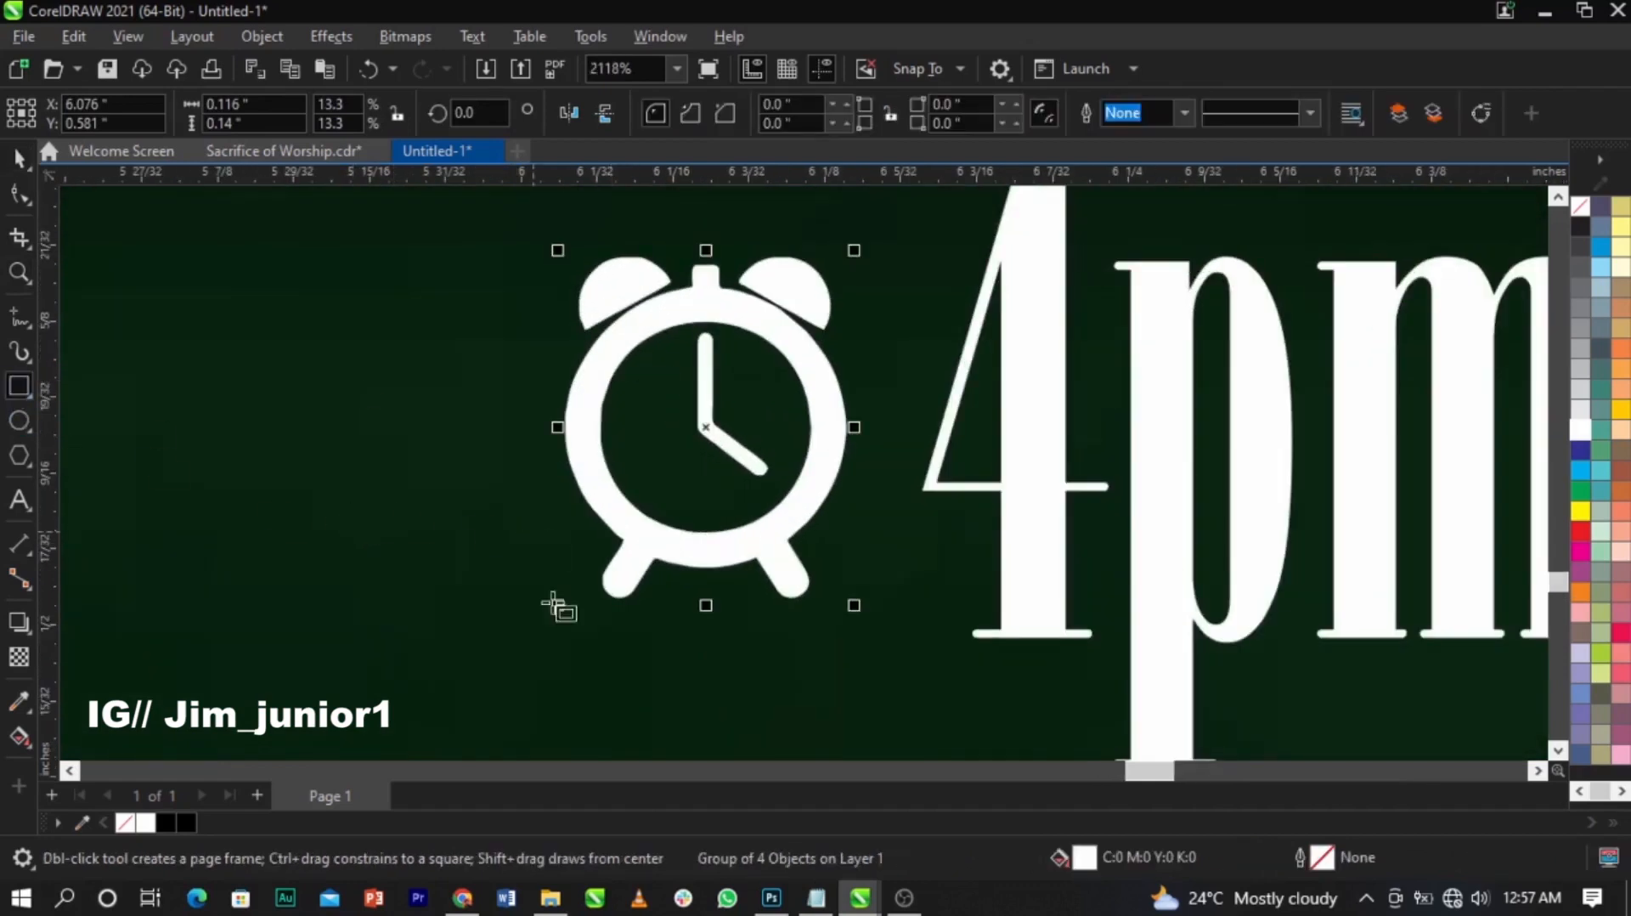
pyautogui.moveTo(594, 642); pyautogui.dragTo(787, 389)
pyautogui.press('space')
pyautogui.keyDown('shift'); pyautogui.click(787, 584); pyautogui.keyUp('shift')
pyautogui.press('c')
pyautogui.click(944, 606)
pyautogui.click(797, 652)
pyautogui.scroll(-1, 786, 652)
pyautogui.rightClick(787, 451)
pyautogui.press('Escape')
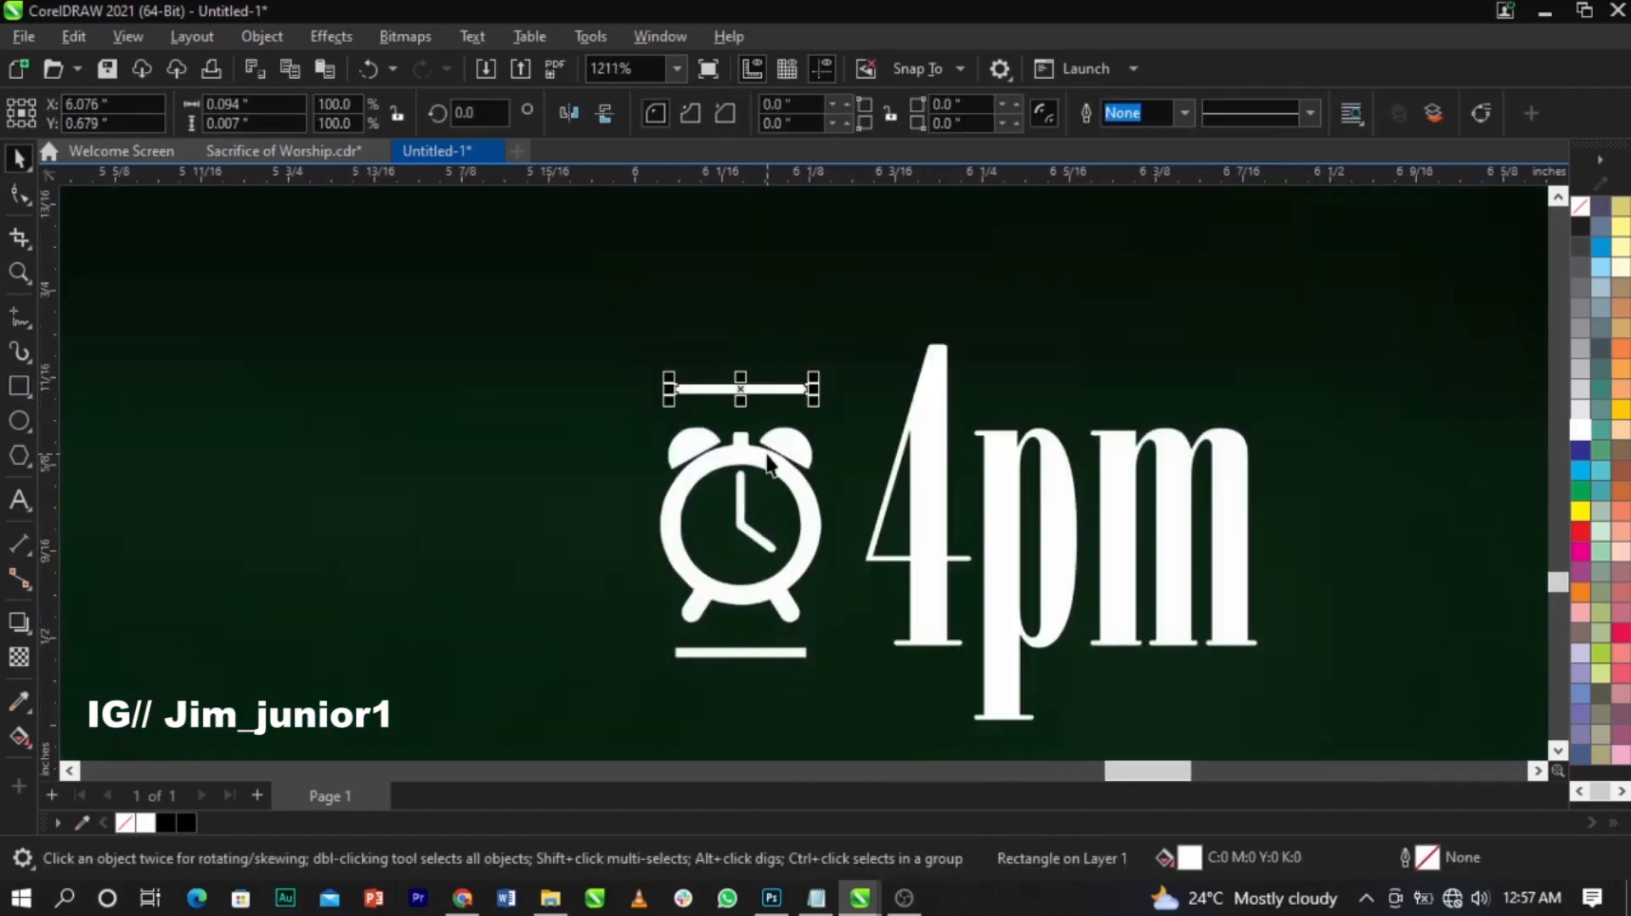
pyautogui.press('Tab')
pyautogui.doubleClick(770, 395)
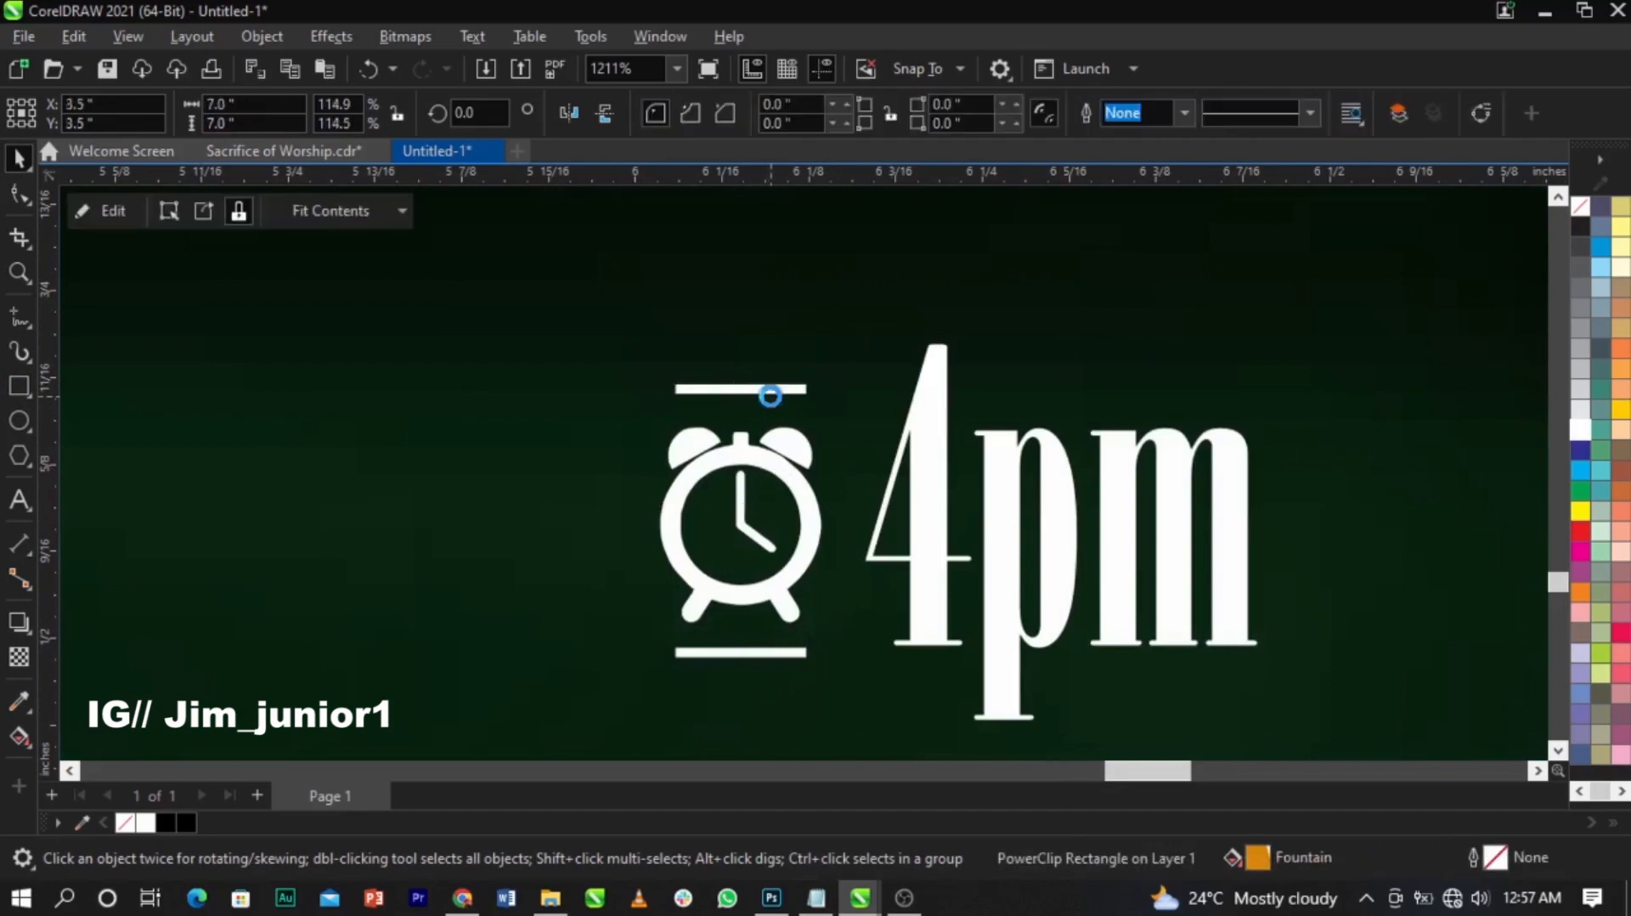
pyautogui.scroll(1, 770, 395)
pyautogui.hotkey('ctrl', 'z')
pyautogui.click(788, 385)
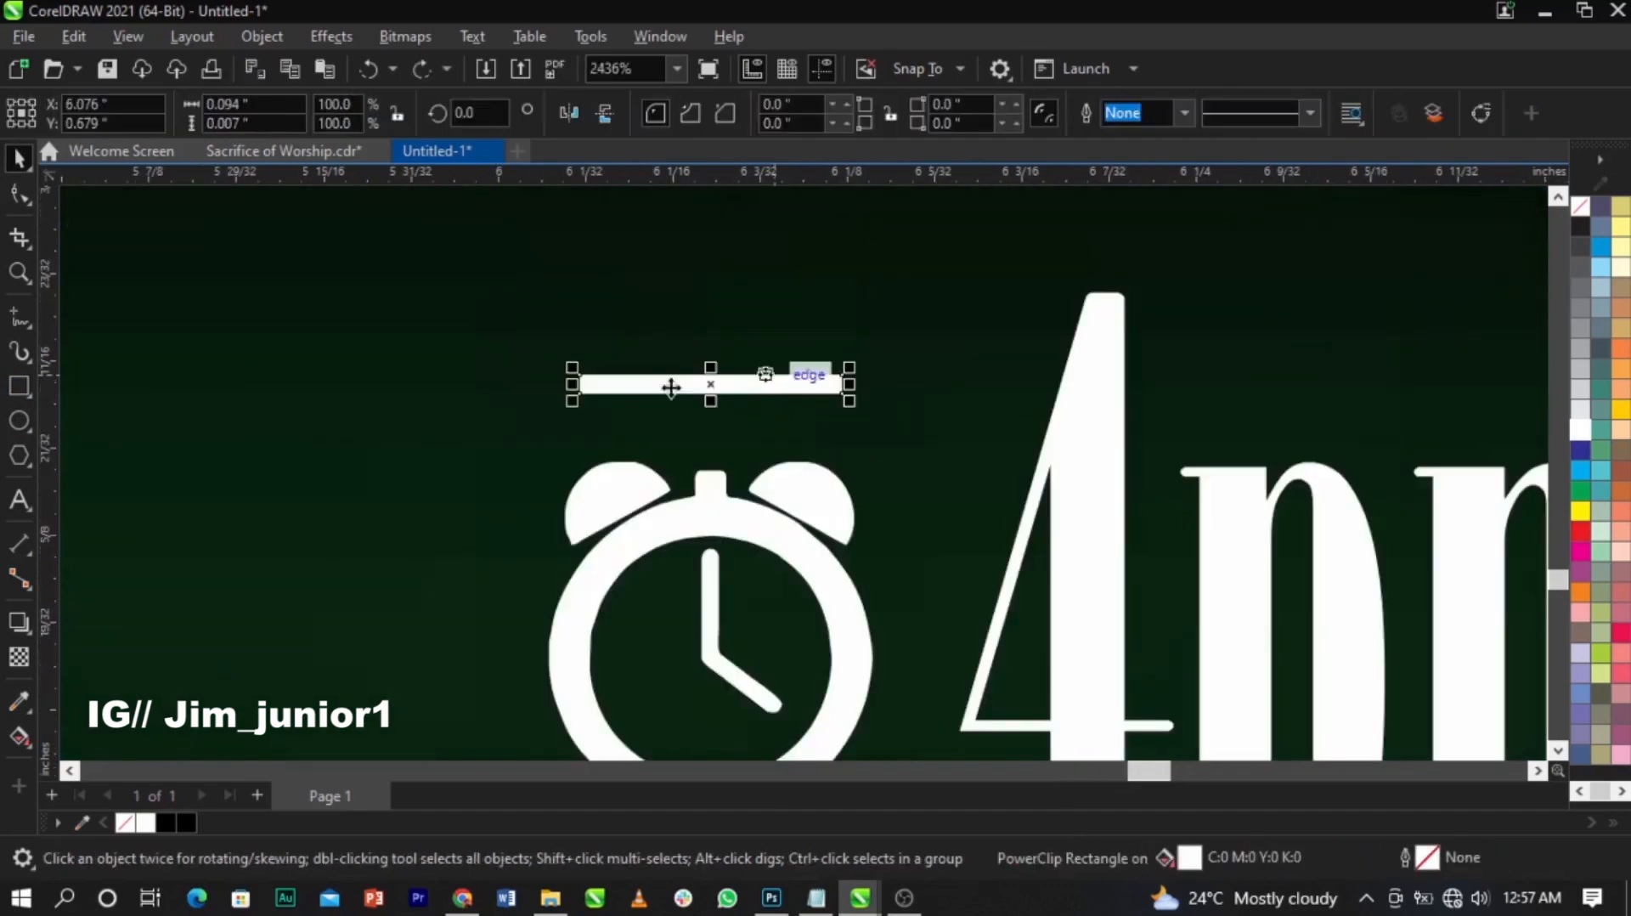
pyautogui.scroll(-5, 654, 385)
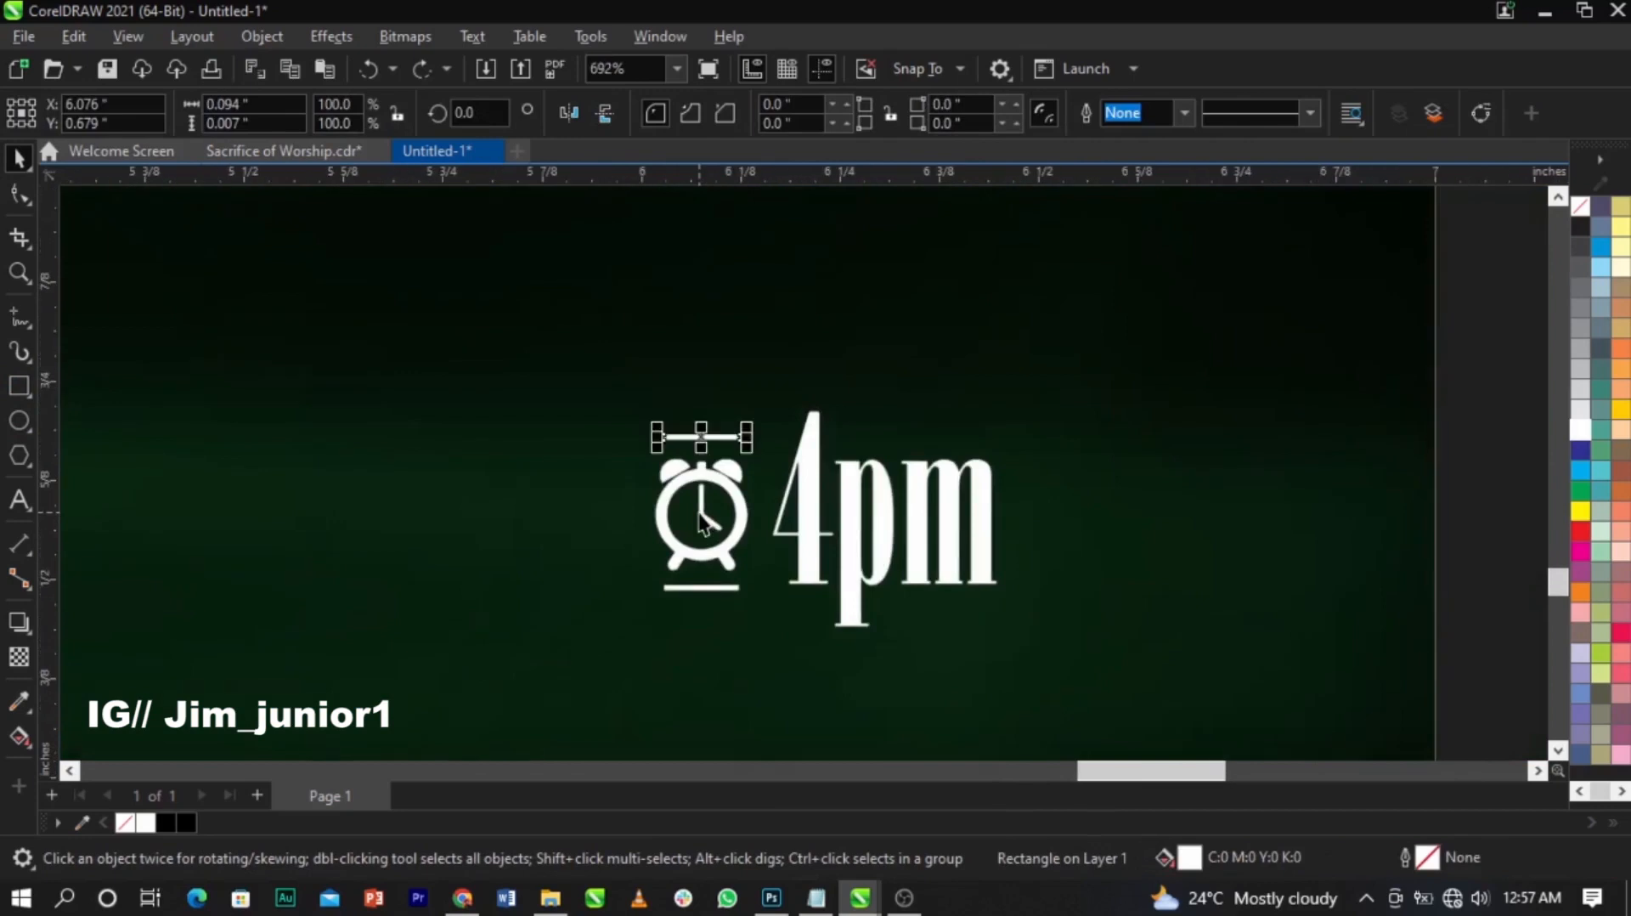
pyautogui.click(1240, 538)
# Step: Copy the "YOUTUBE, FB: WEWORSHIP_IB" text from beside the page and remove the original text there
pyautogui.scroll(-6, 1240, 538)
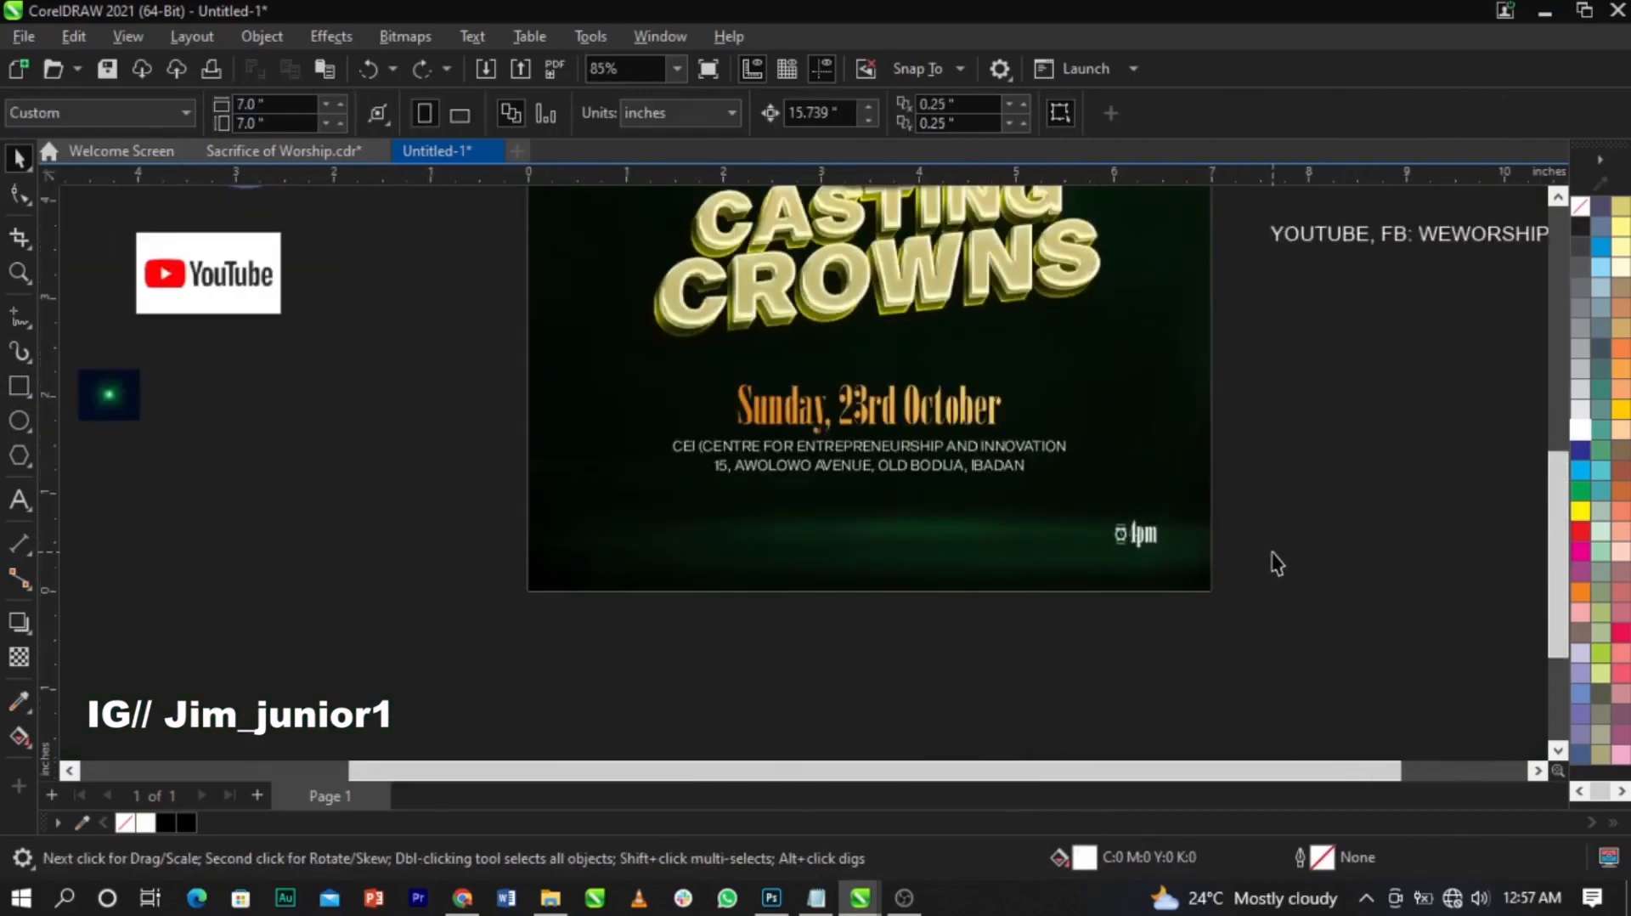
pyautogui.scroll(1, 1052, 494)
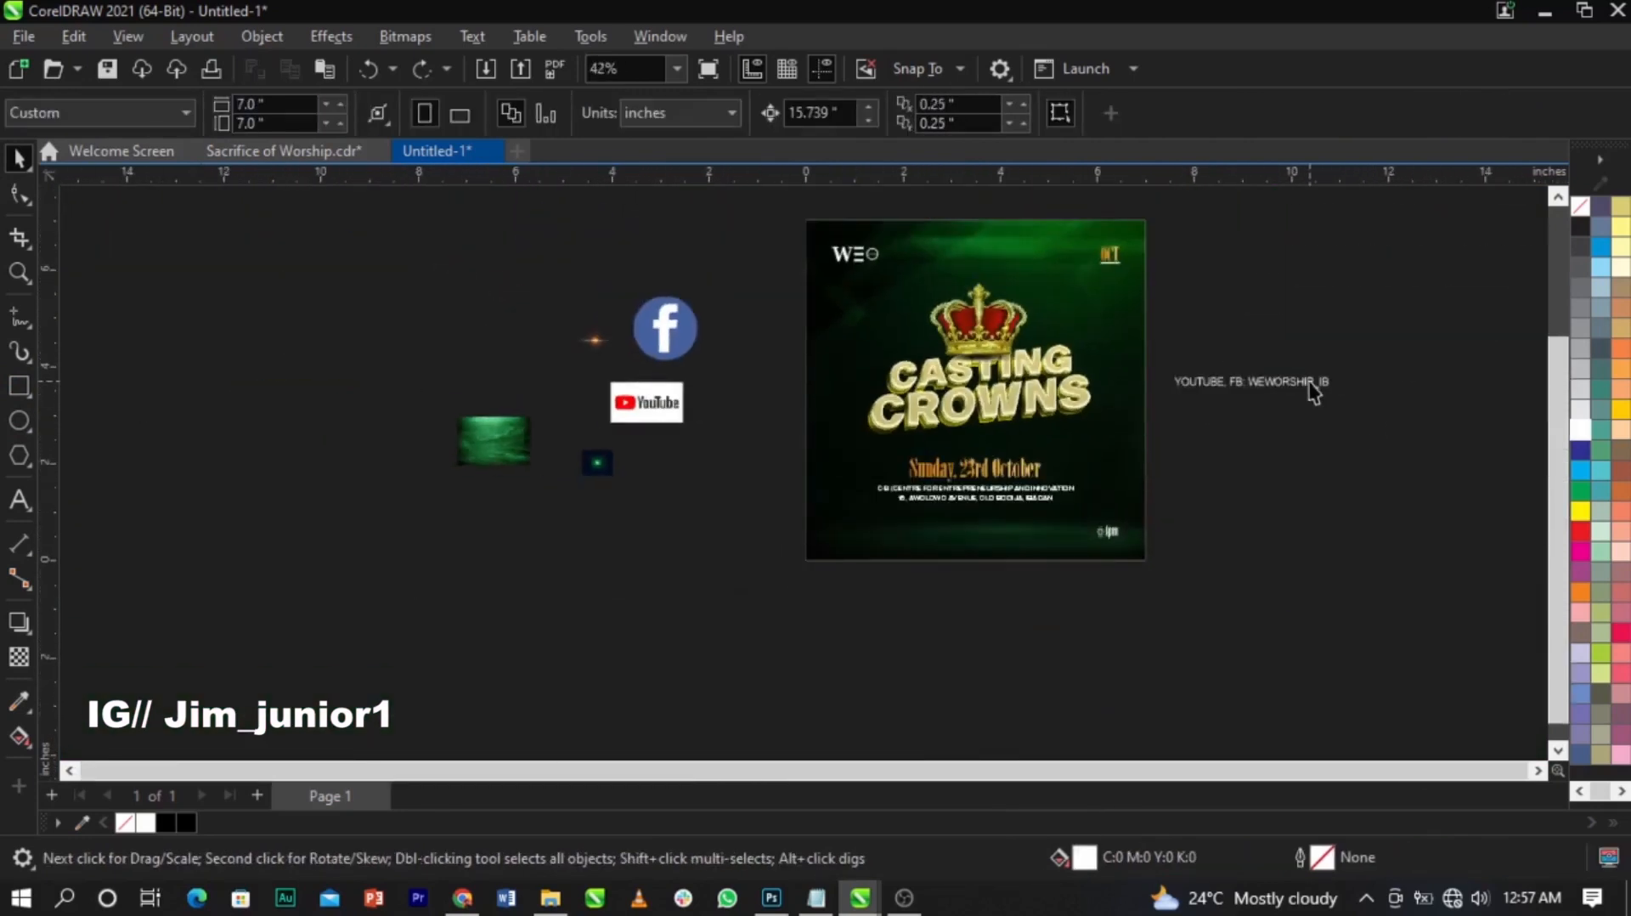
pyautogui.click(1312, 391)
pyautogui.press('F8')
pyautogui.moveTo(1181, 376); pyautogui.dragTo(1397, 406)
pyautogui.hotkey('ctrl', 'c')
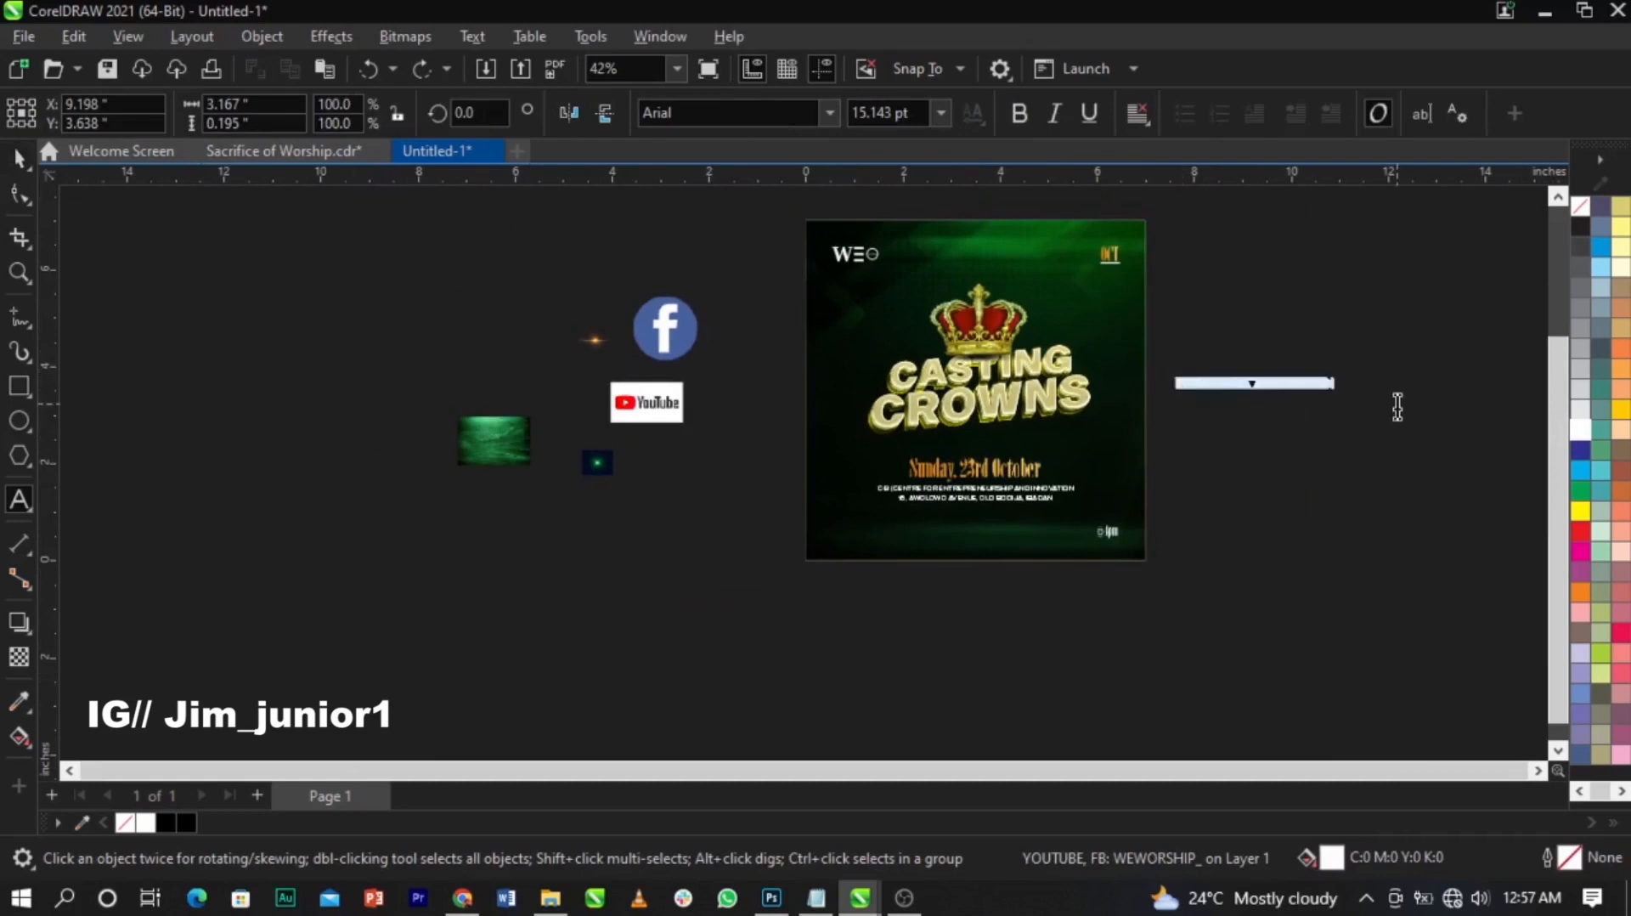
pyautogui.press('Delete')
pyautogui.hotkey('ctrl', 'space')
pyautogui.moveTo(1397, 549); pyautogui.dragTo(1133, 204)
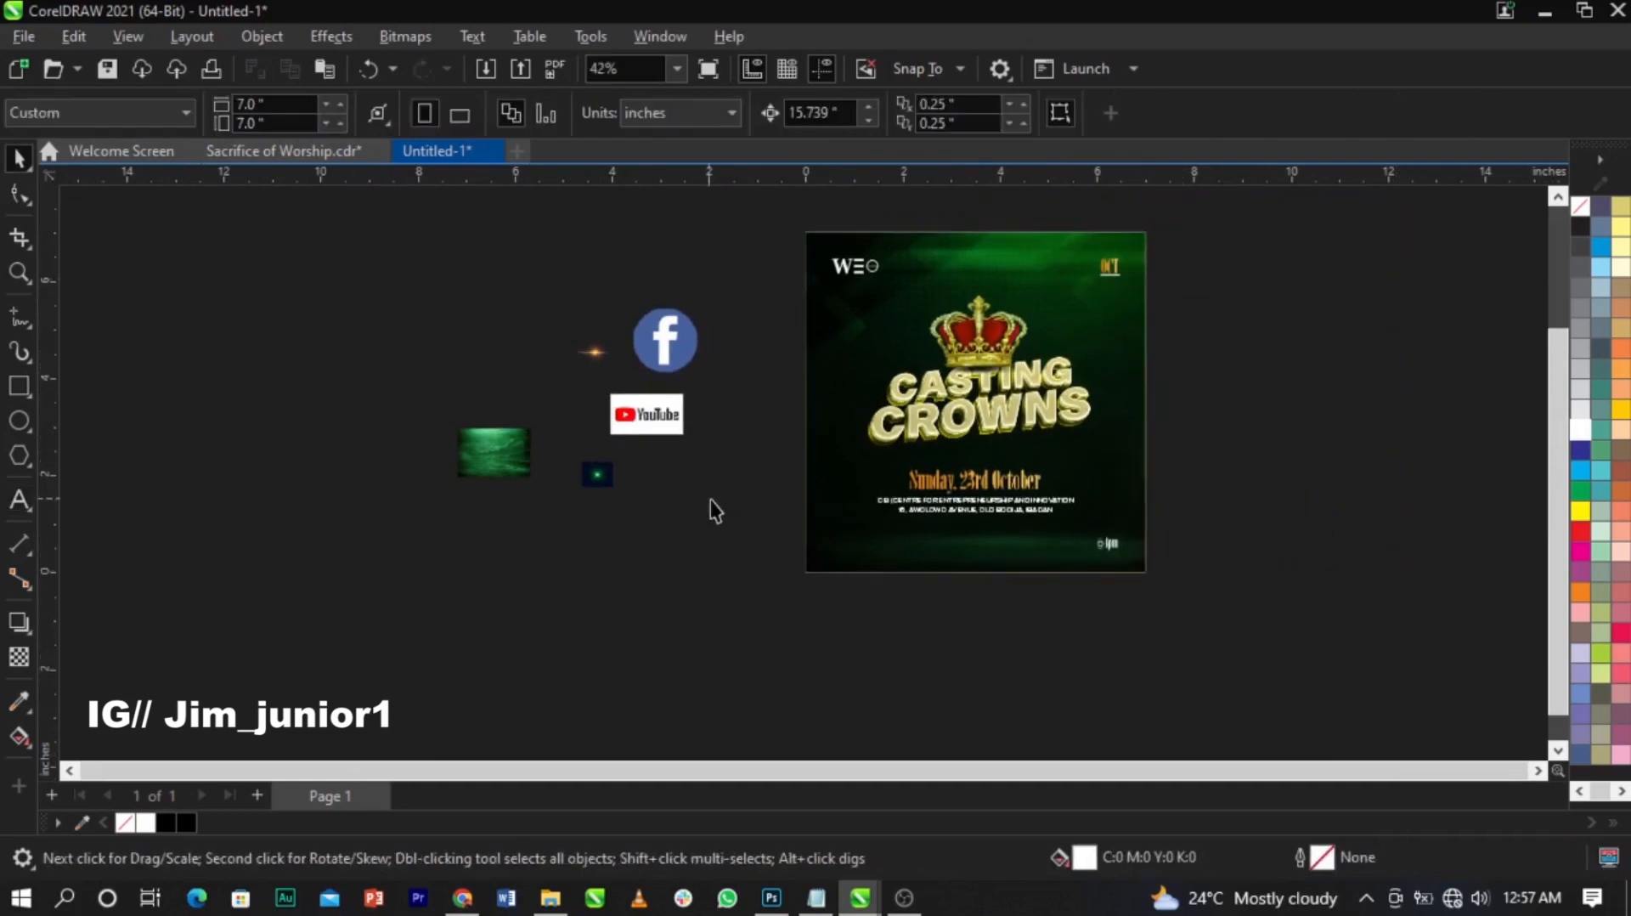
# Step: Paste the social media text as new text in the flyer's lower-left area and scale it to about 1.77 inches wide
pyautogui.click(28, 505)
pyautogui.scroll(1, 886, 564)
pyautogui.click(852, 549)
pyautogui.hotkey('ctrl', 'v')
pyautogui.press('F2')
pyautogui.moveTo(720, 506); pyautogui.dragTo(1200, 600)
pyautogui.hotkey('ctrl', 'space')
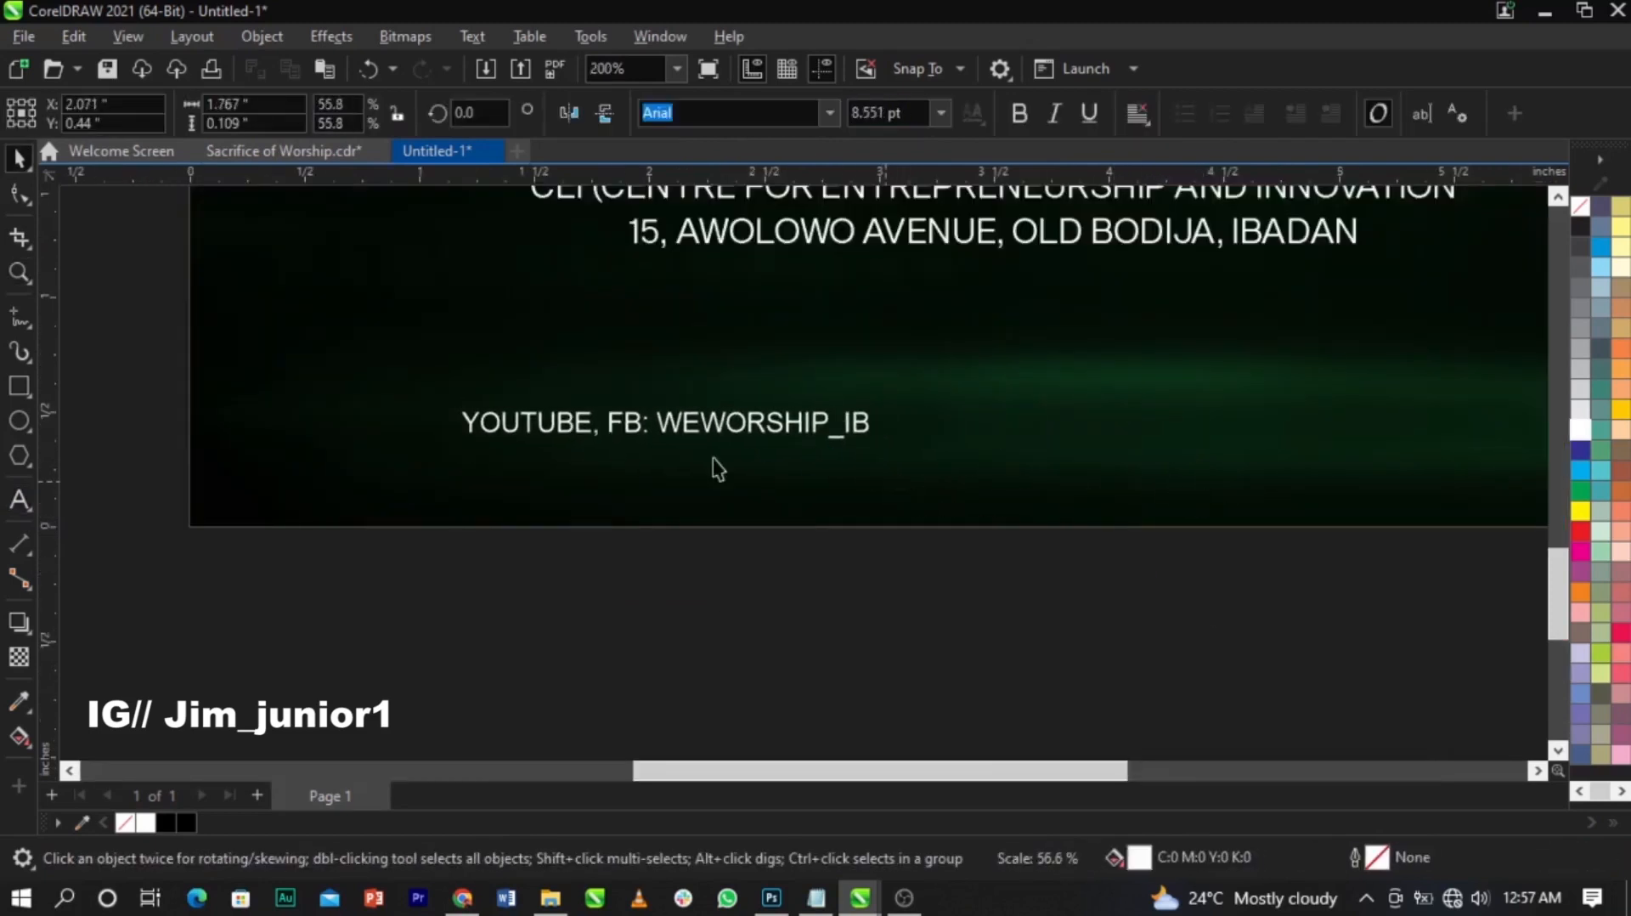
pyautogui.scroll(2, 718, 469)
pyautogui.click(605, 401)
pyautogui.click(593, 402)
pyautogui.click(592, 380)
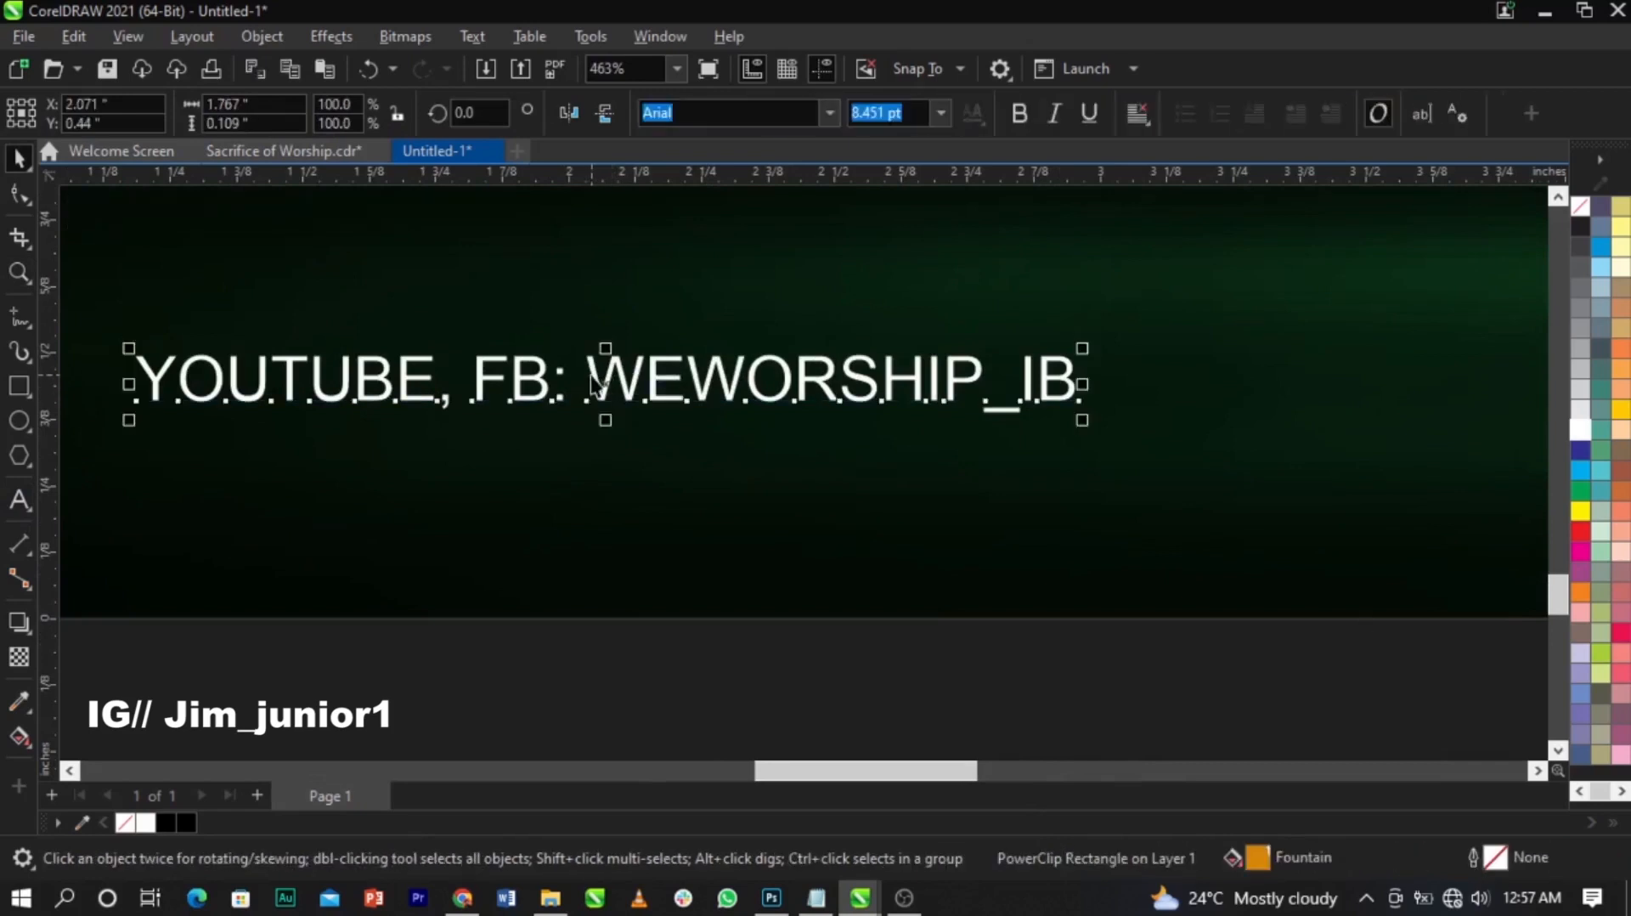
pyautogui.doubleClick(592, 380)
pyautogui.moveTo(588, 380); pyautogui.dragTo(127, 382)
pyautogui.press('BackSpace')
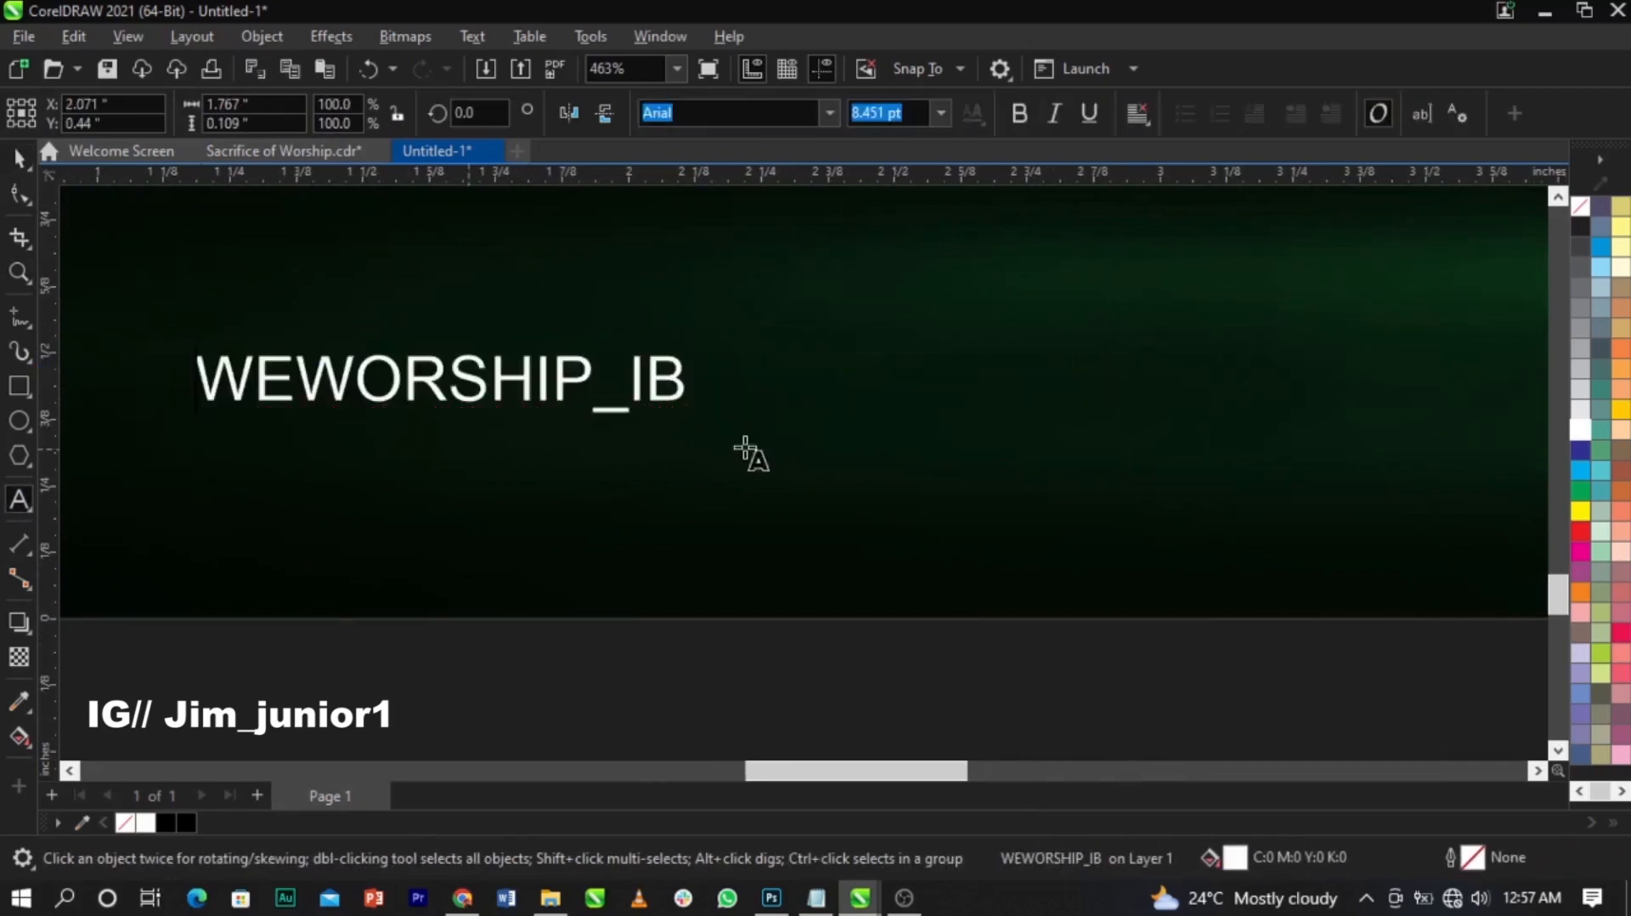
pyautogui.scroll(-3, 744, 450)
pyautogui.hotkey('ctrl', 'space')
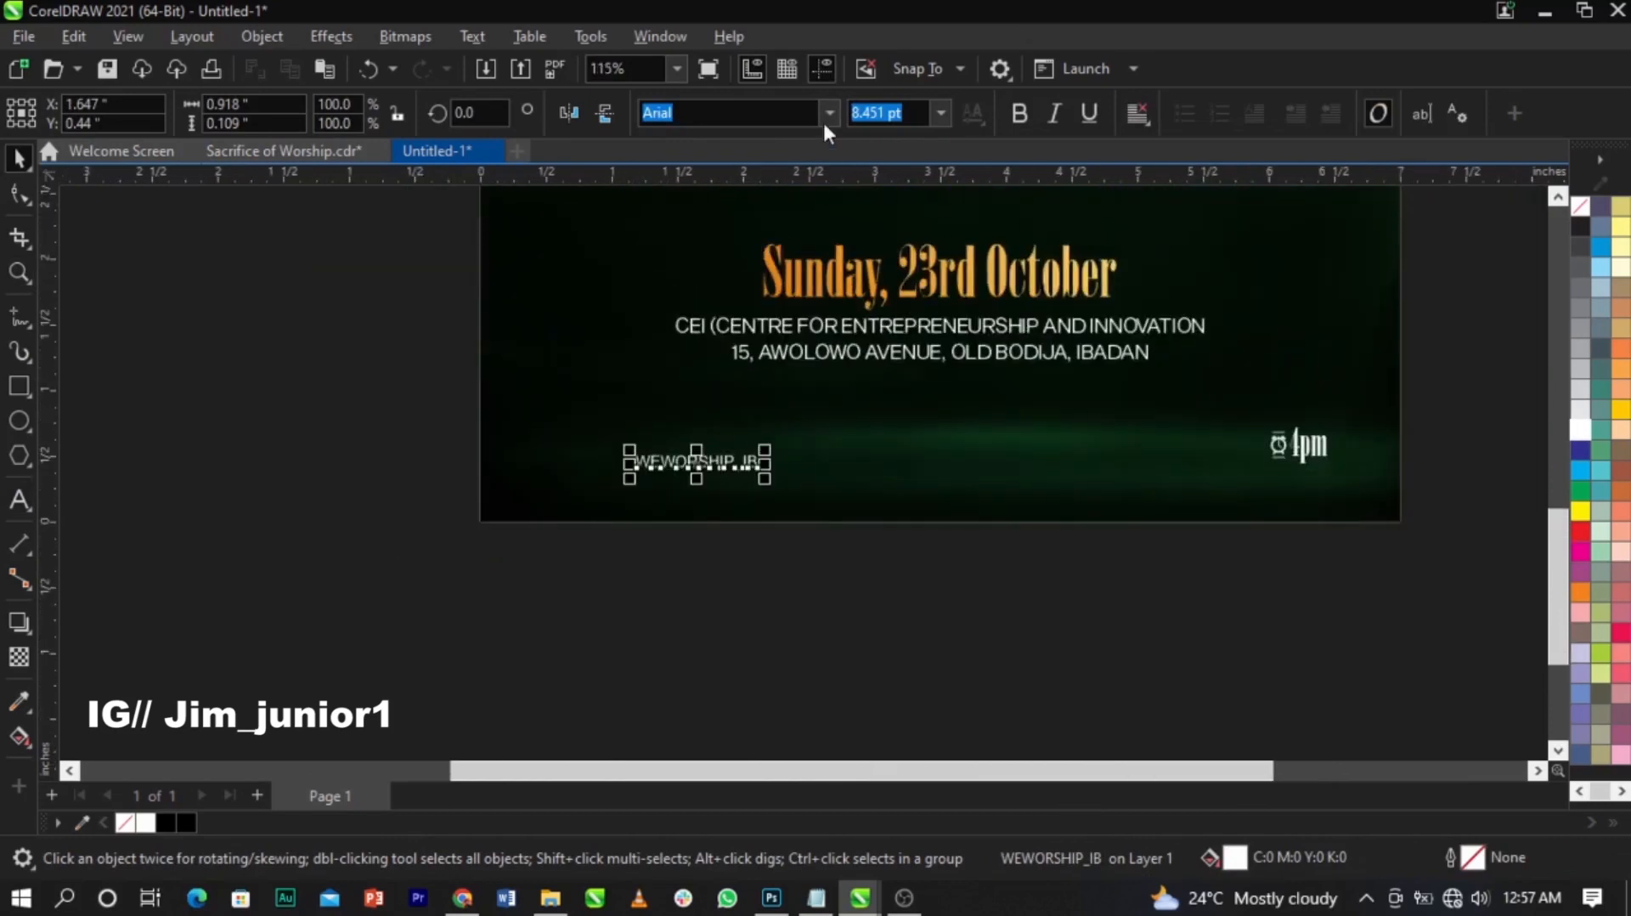
# Step: Change the "WEWORSHIP_IB" text's font to Sequel Sans Book Head
pyautogui.click(825, 121)
pyautogui.click(808, 223)
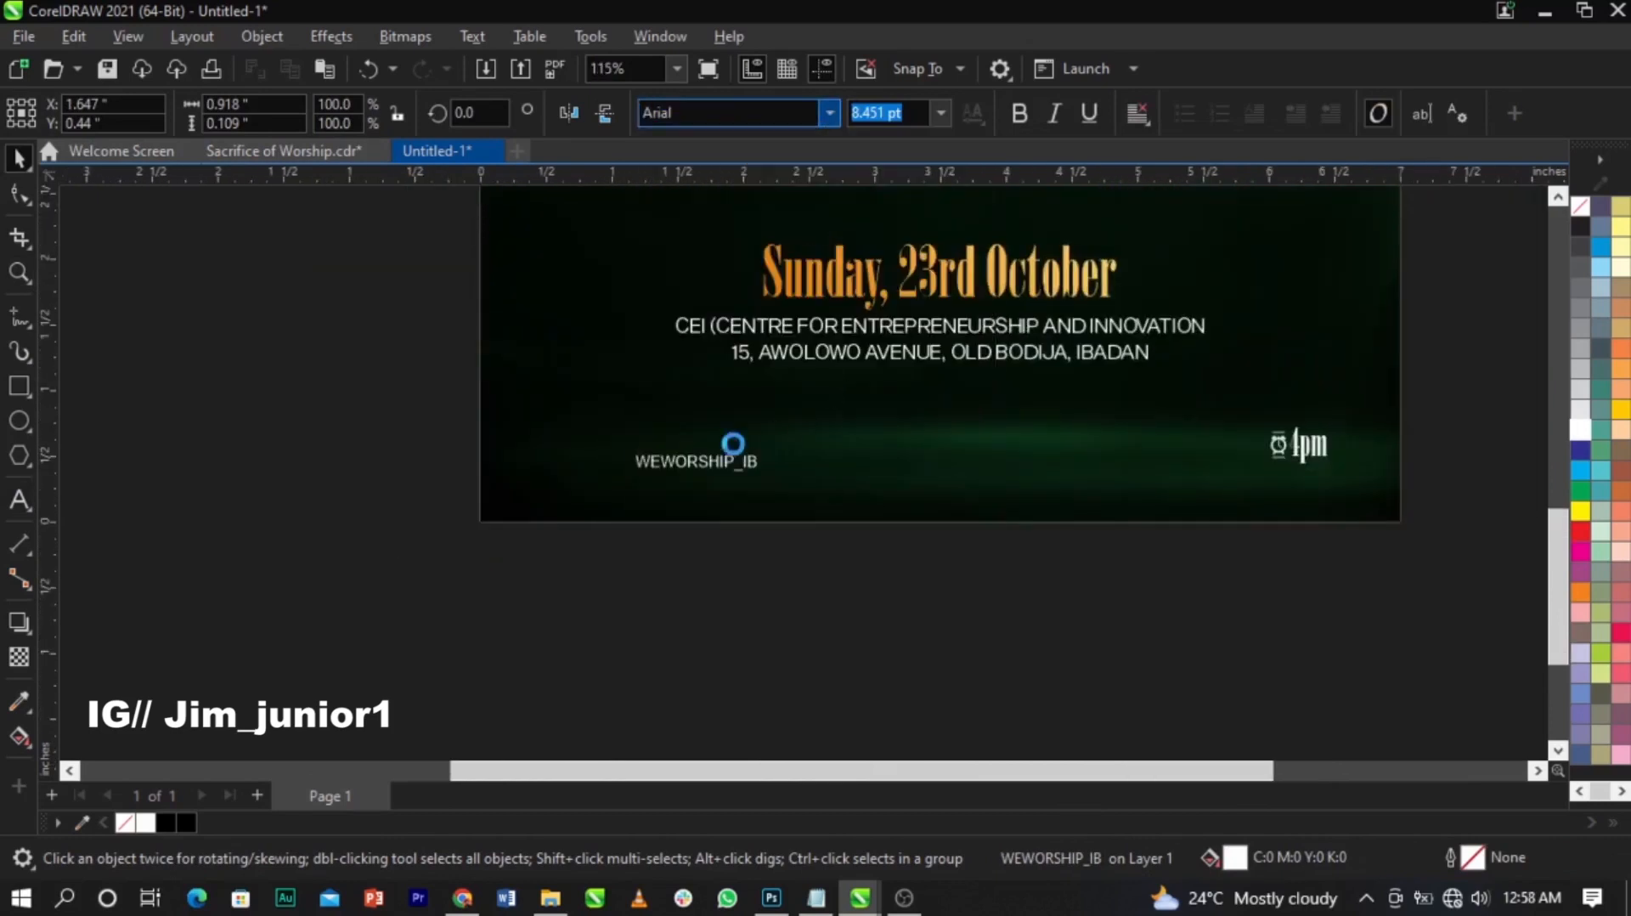
pyautogui.moveTo(731, 460); pyautogui.dragTo(793, 437)
# Step: Move the YouTube logo beside the flyer's lower-left corner and convert it to a 1-bit Line Art bitmap with threshold 171
pyautogui.scroll(2, 706, 464)
pyautogui.scroll(-4, 793, 437)
pyautogui.moveTo(467, 252); pyautogui.dragTo(661, 477)
pyautogui.scroll(3, 659, 476)
pyautogui.click(407, 36)
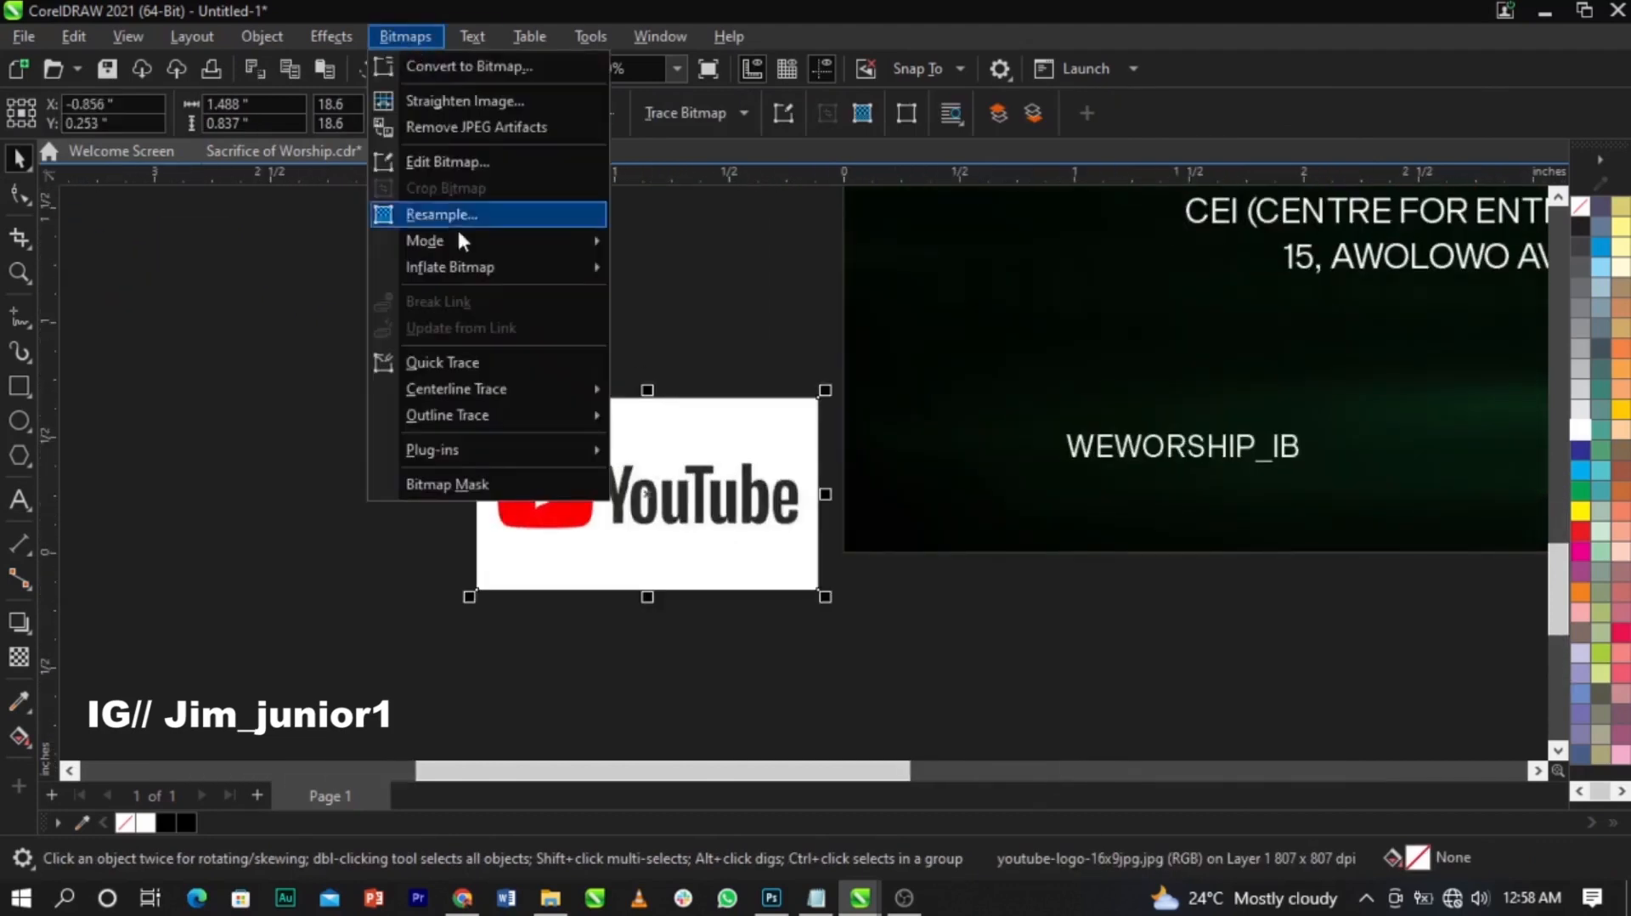
pyautogui.click(660, 241)
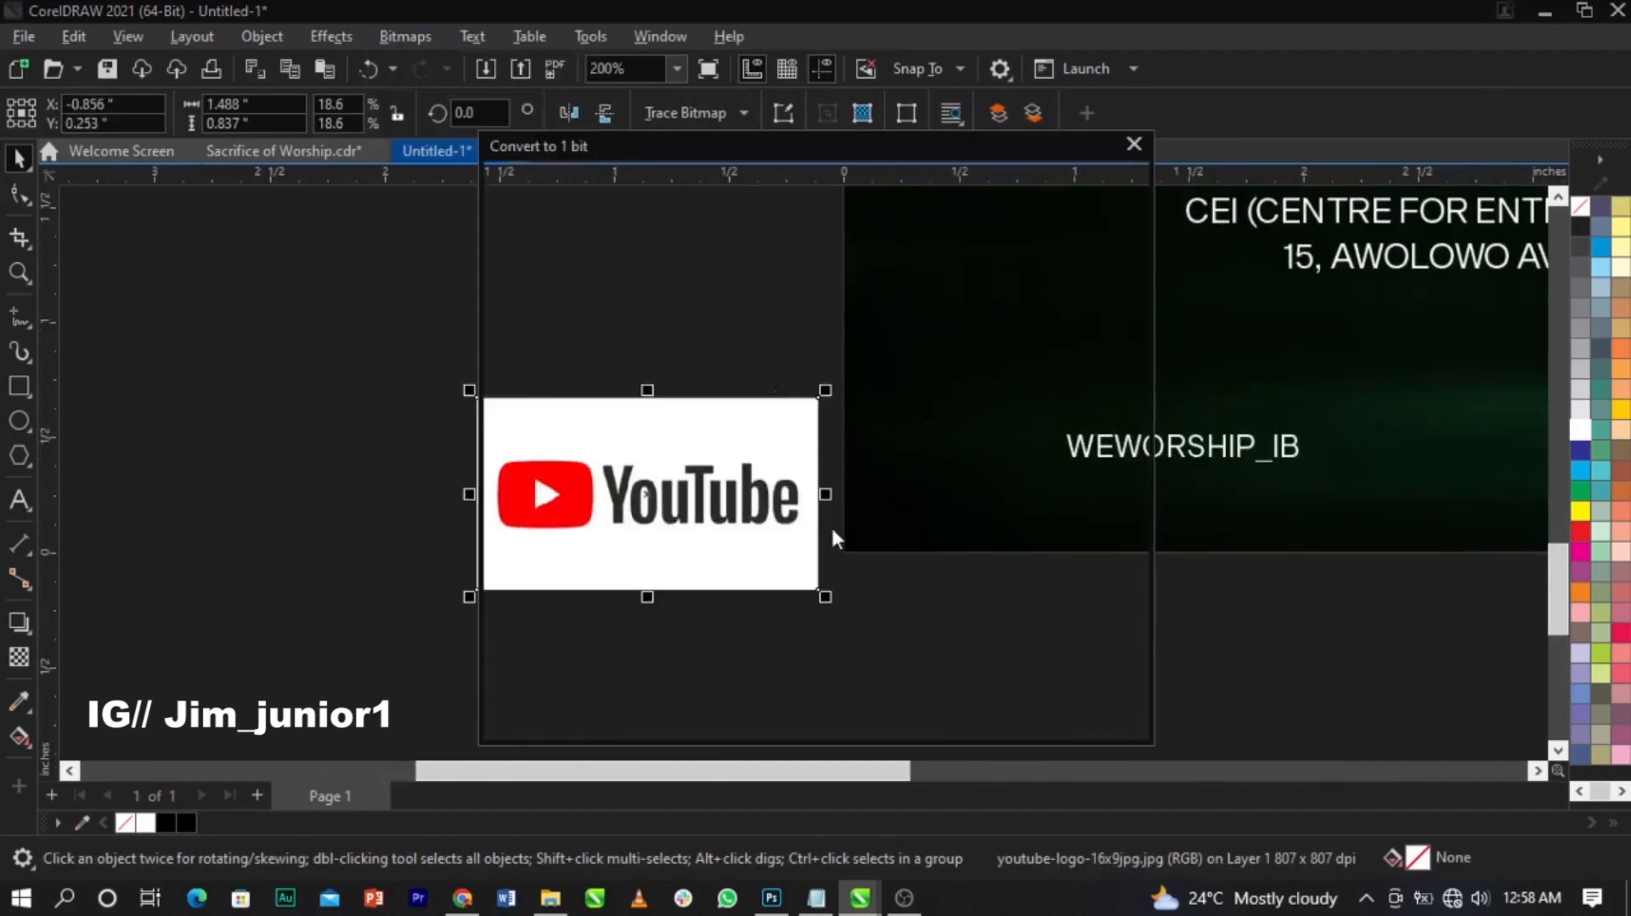
pyautogui.moveTo(801, 637); pyautogui.dragTo(916, 638)
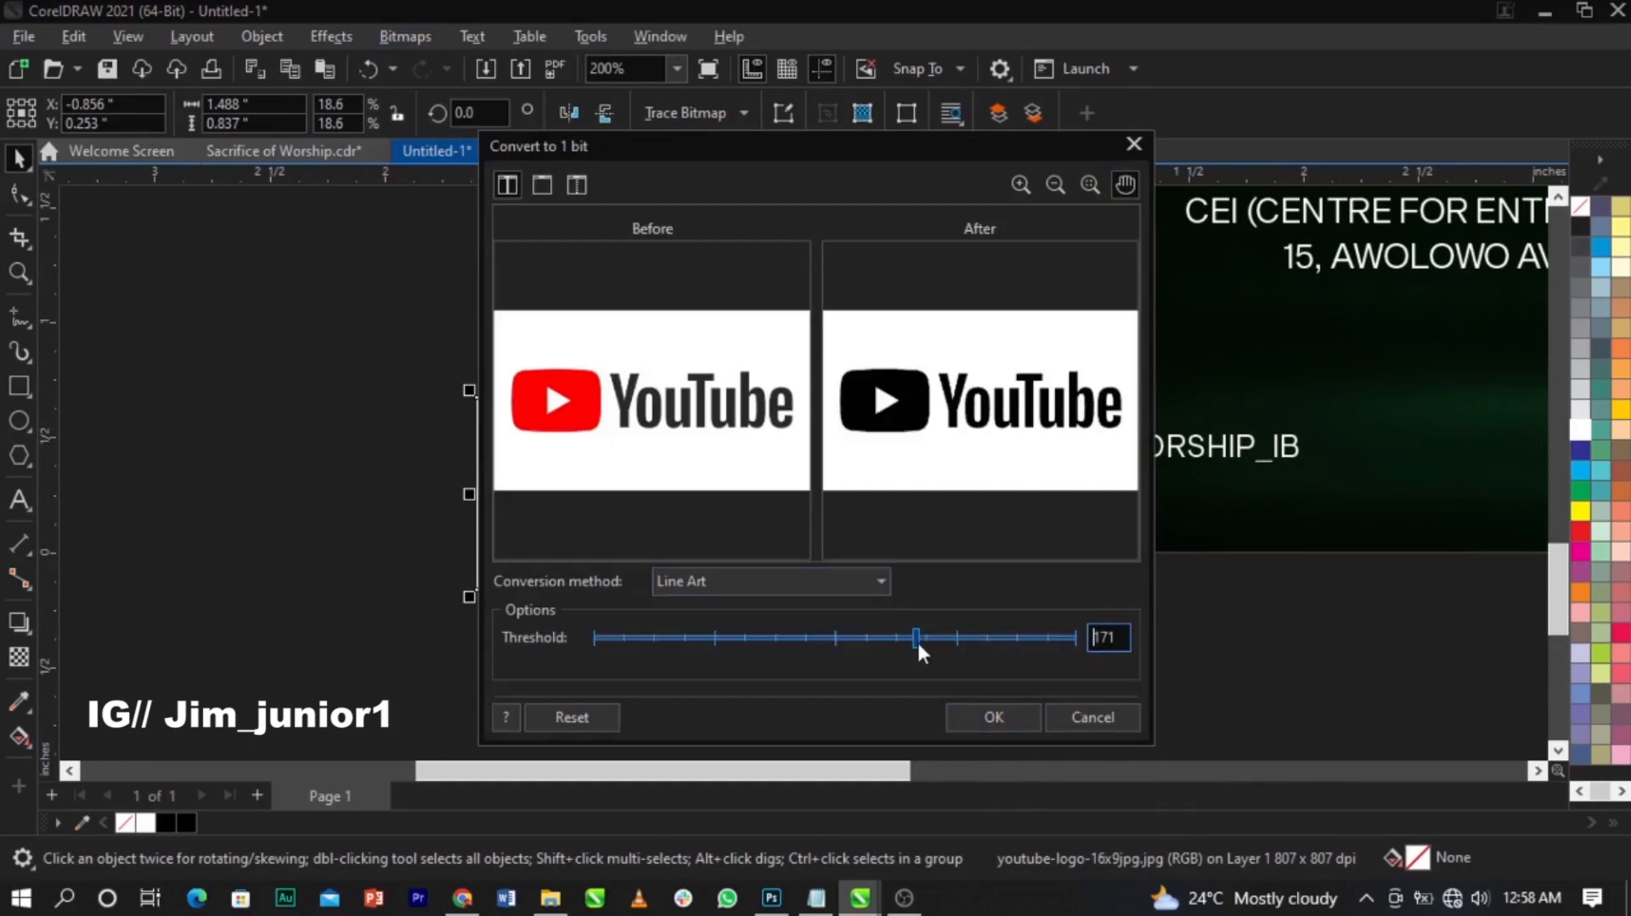
pyautogui.click(985, 716)
# Step: Outline-trace the YouTube logo as line art with the background color removed, and delete the leftover bitmap
pyautogui.click(678, 125)
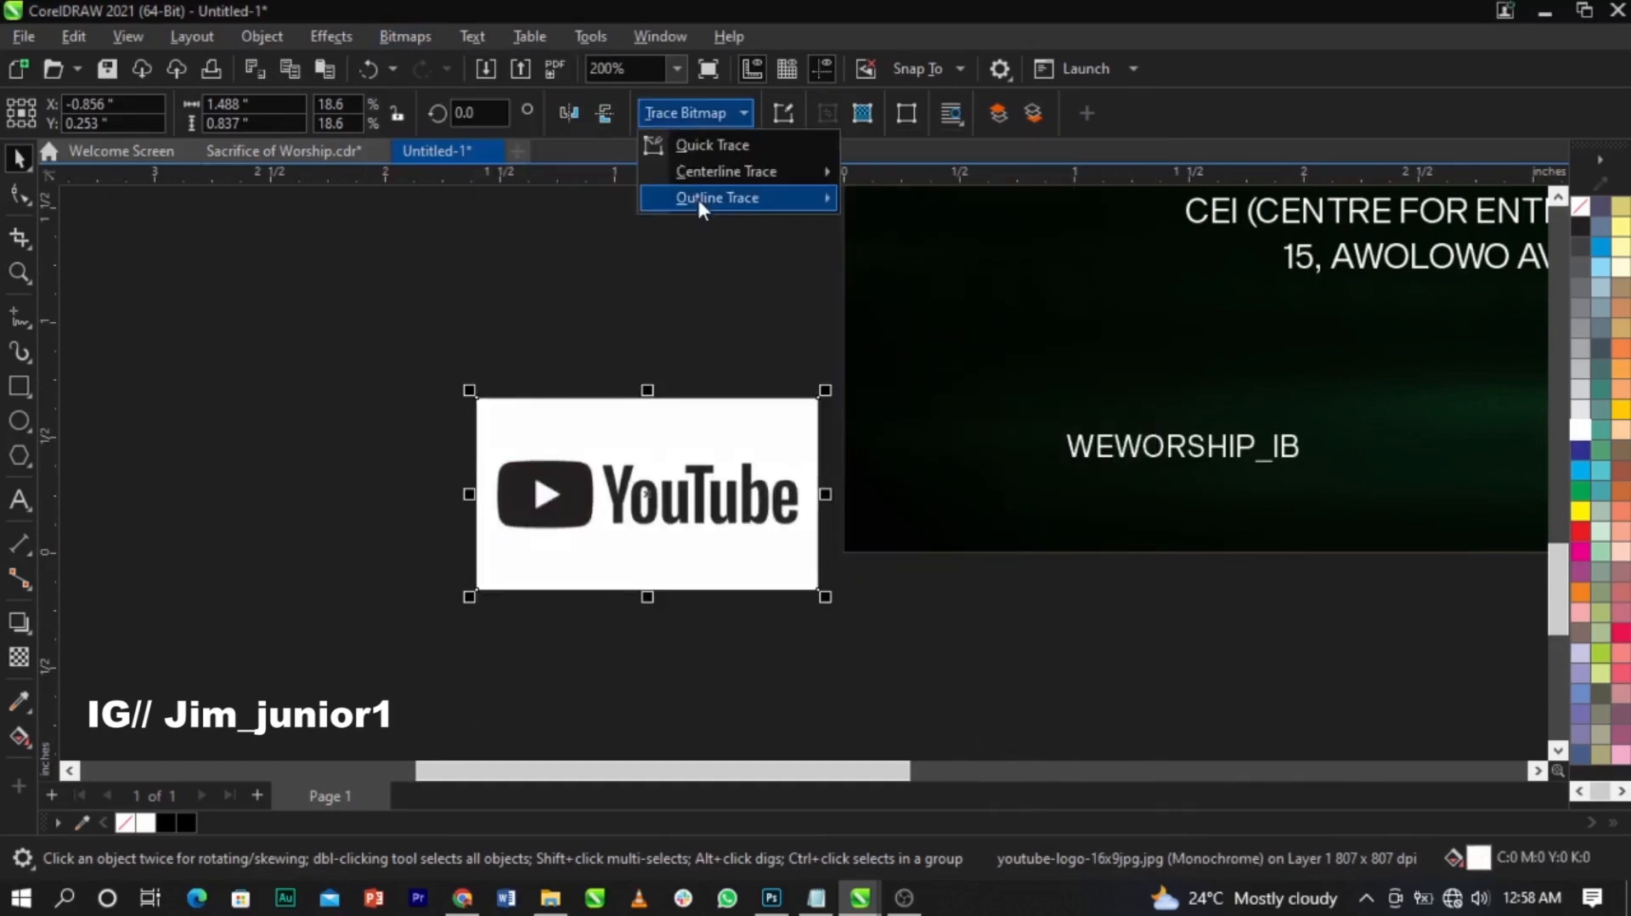
pyautogui.moveTo(697, 196)
pyautogui.click(900, 205)
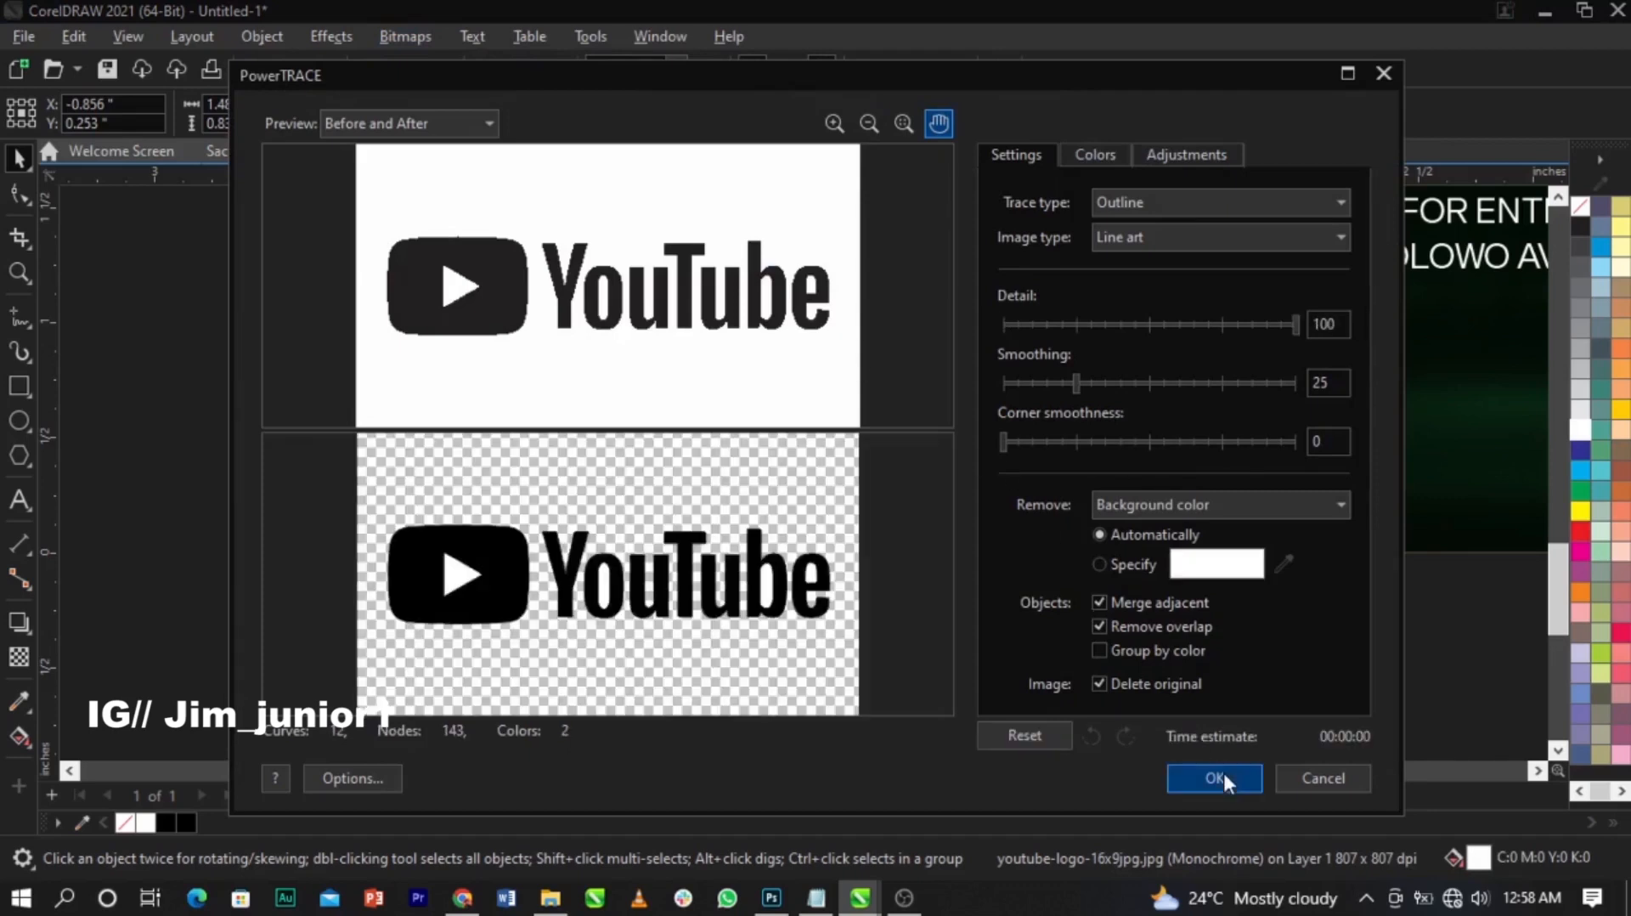
pyautogui.click(1221, 778)
pyautogui.click(603, 445)
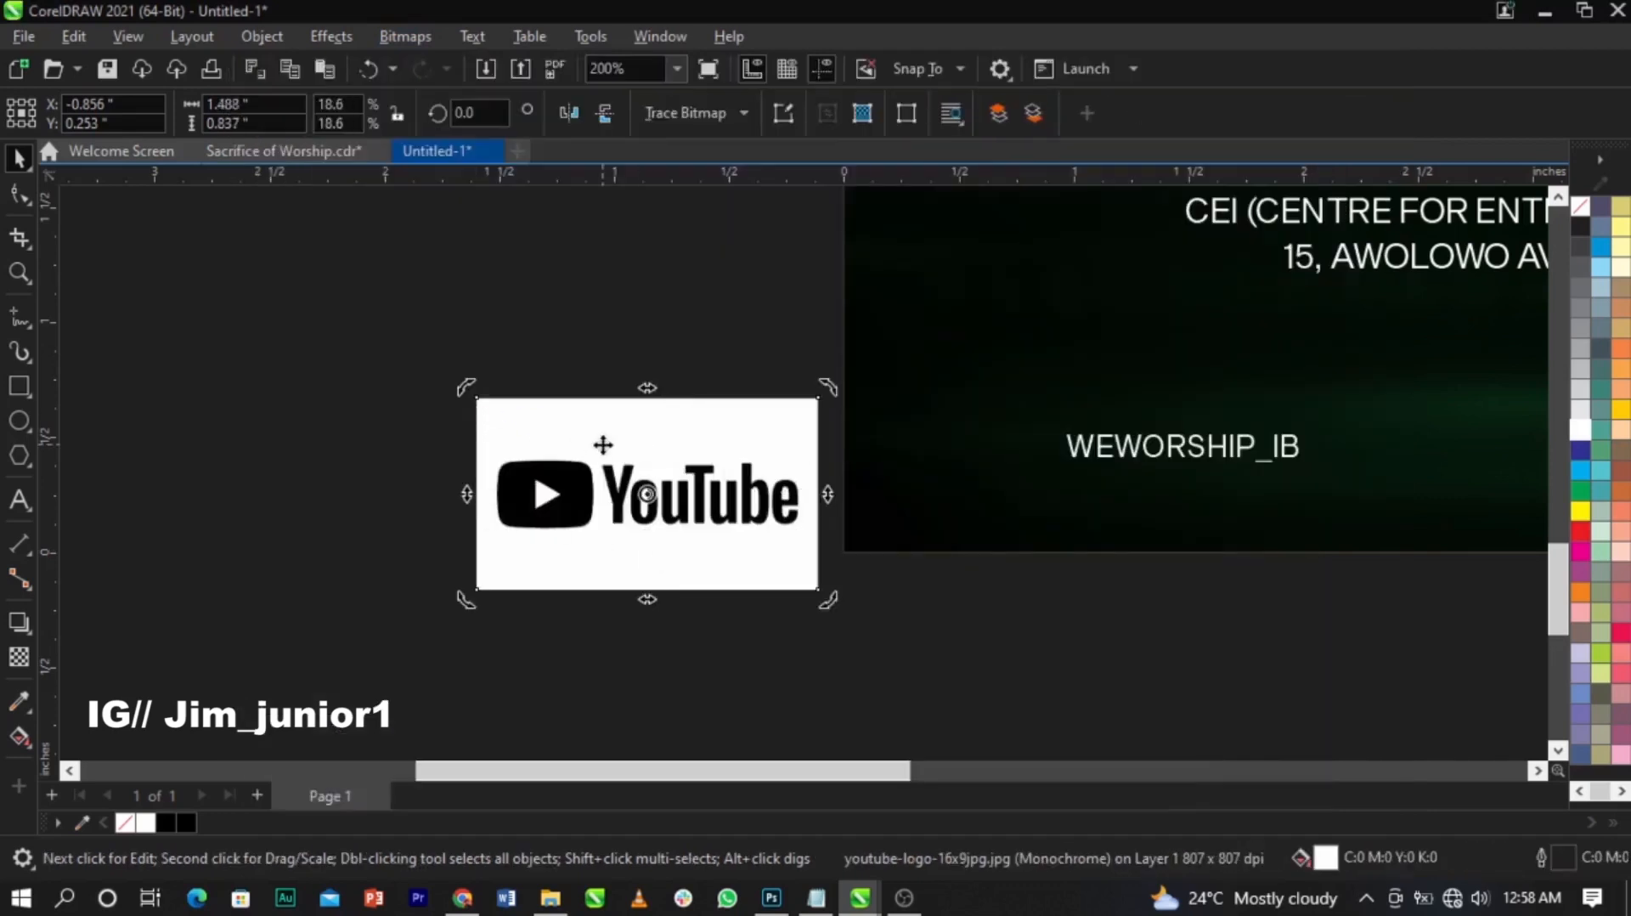
pyautogui.press('Delete')
# Step: Ungroup the traced YouTube logo and delete the white play triangle inside its badge
pyautogui.click(553, 501)
pyautogui.scroll(3, 554, 501)
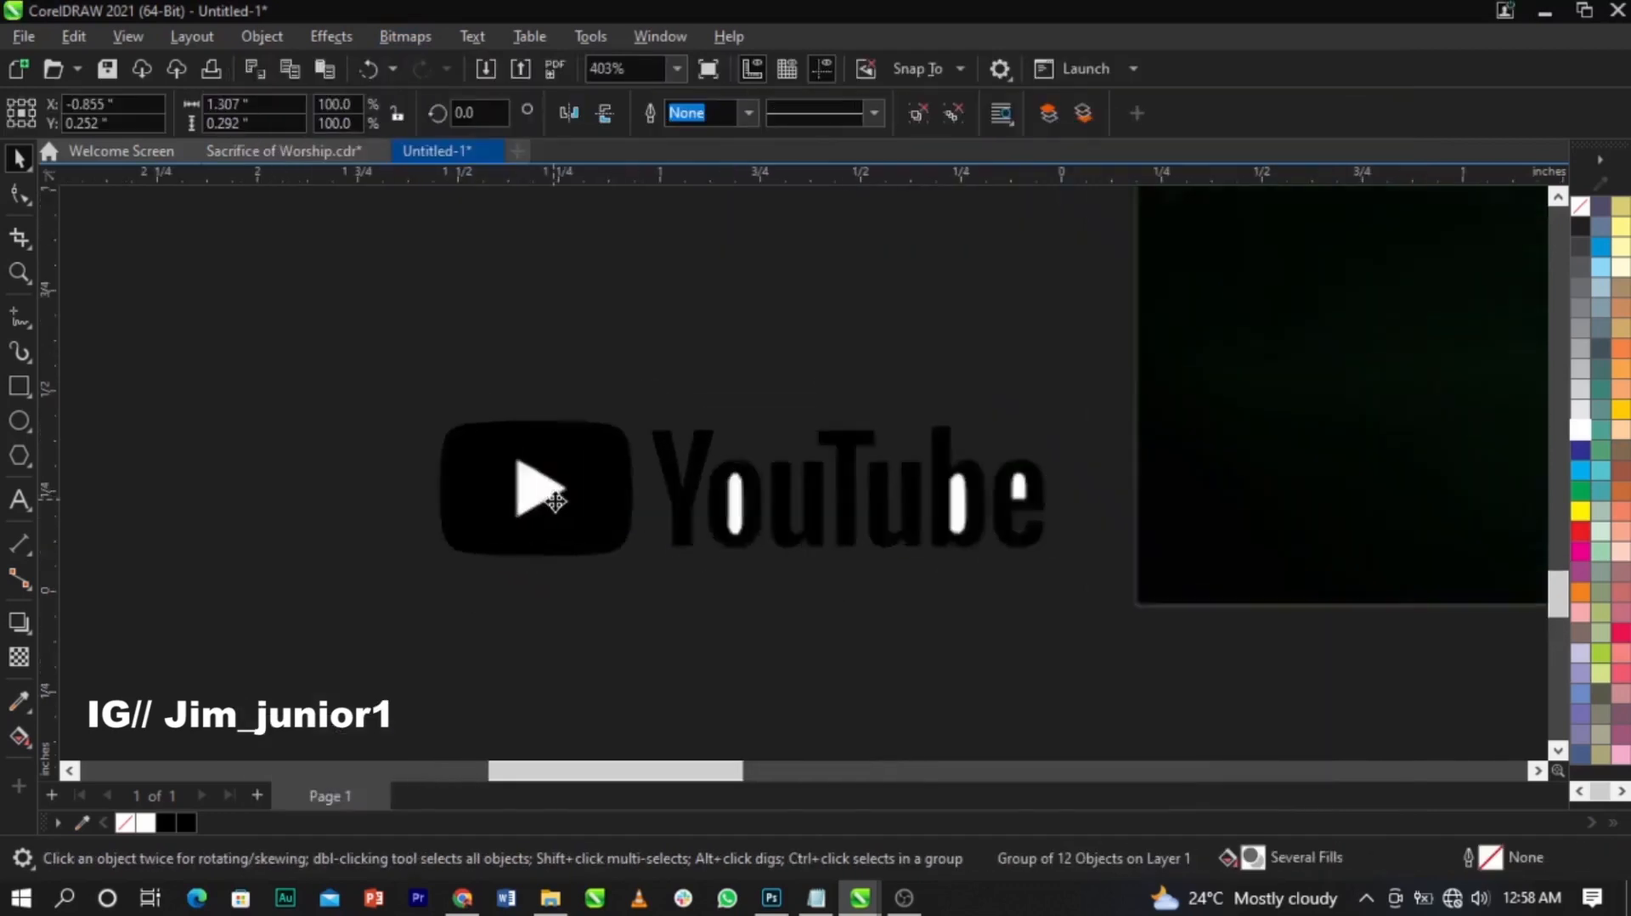
pyautogui.click(917, 119)
pyautogui.click(632, 361)
pyautogui.click(551, 487)
pyautogui.press('Delete')
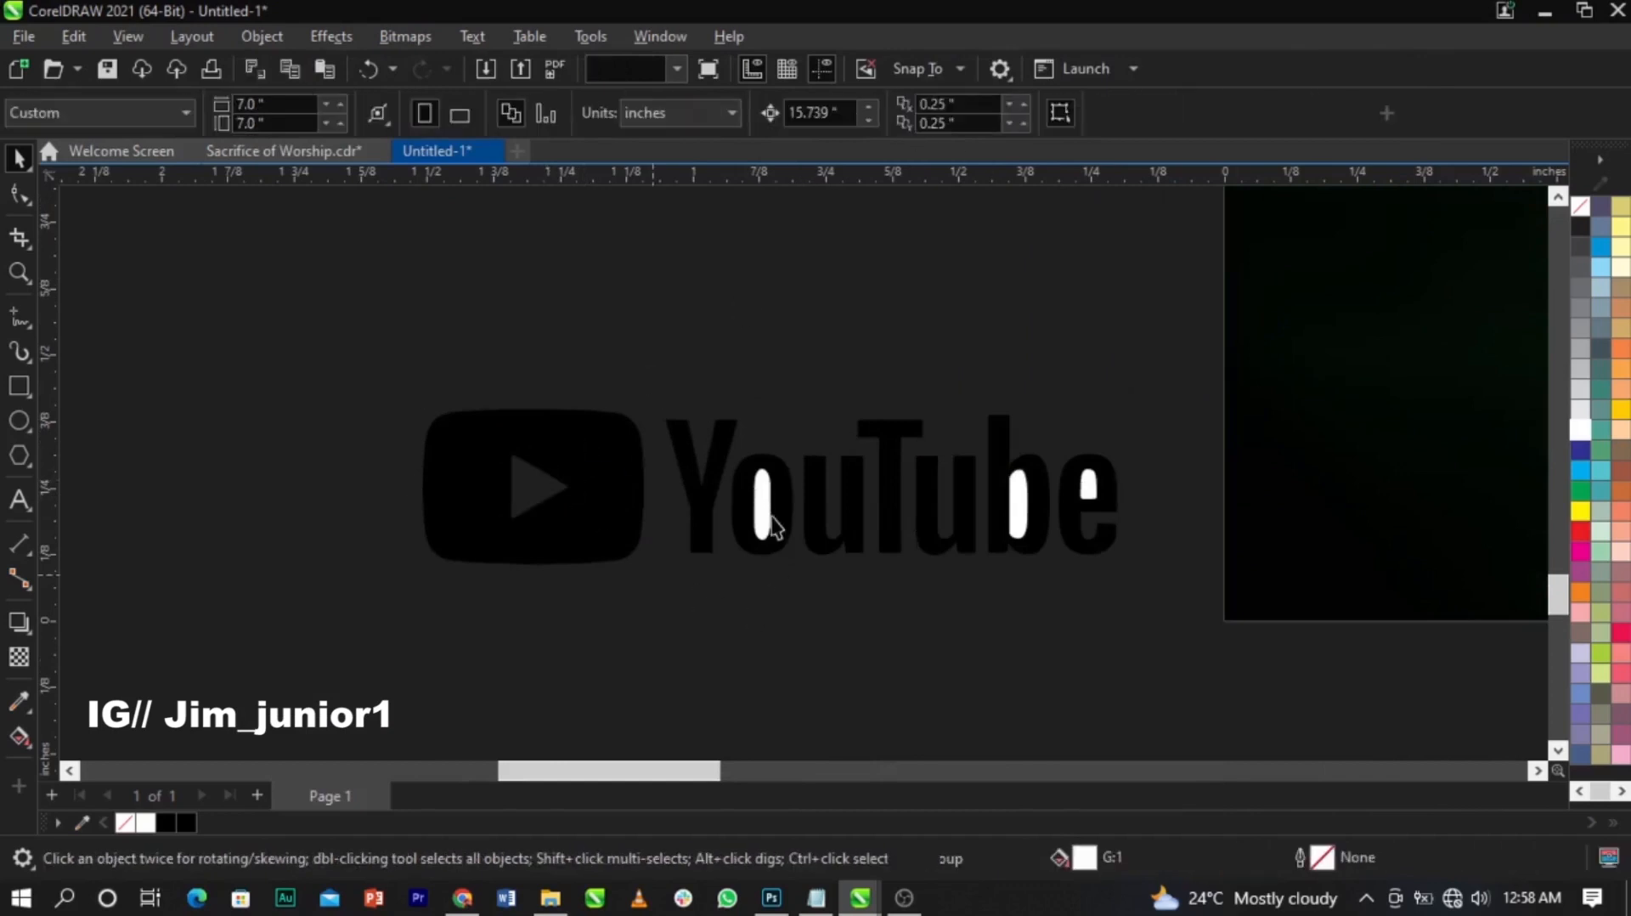
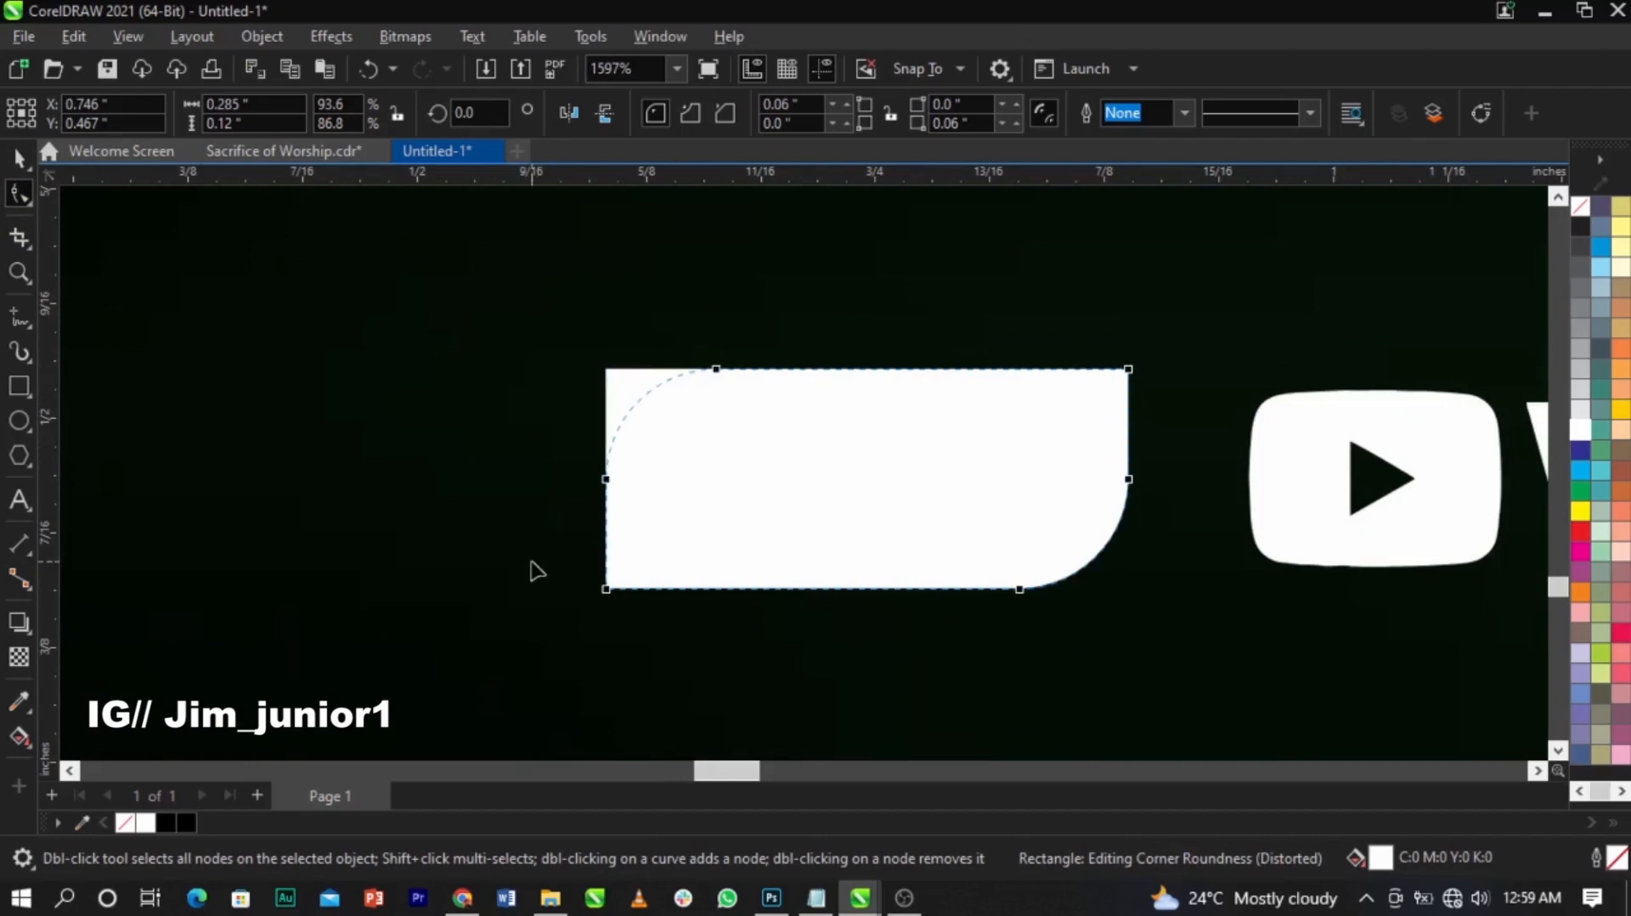
# Step: Fill the rectangle with two rounded corners red, and fill a duplicate on top of it white
pyautogui.click(1579, 532)
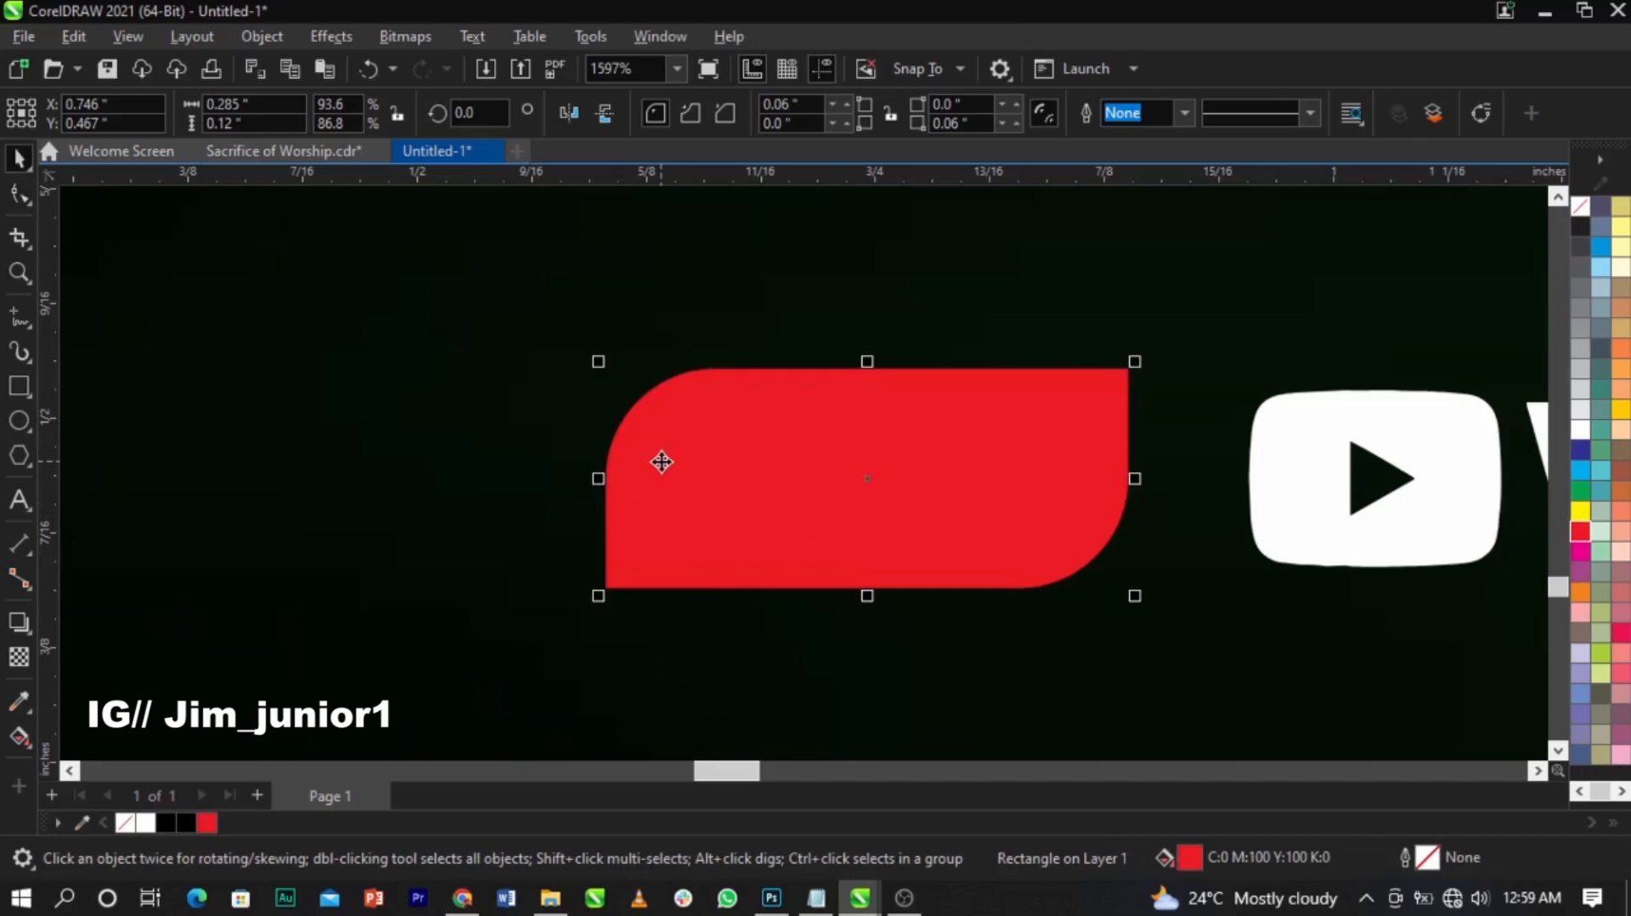
pyautogui.click(1580, 437)
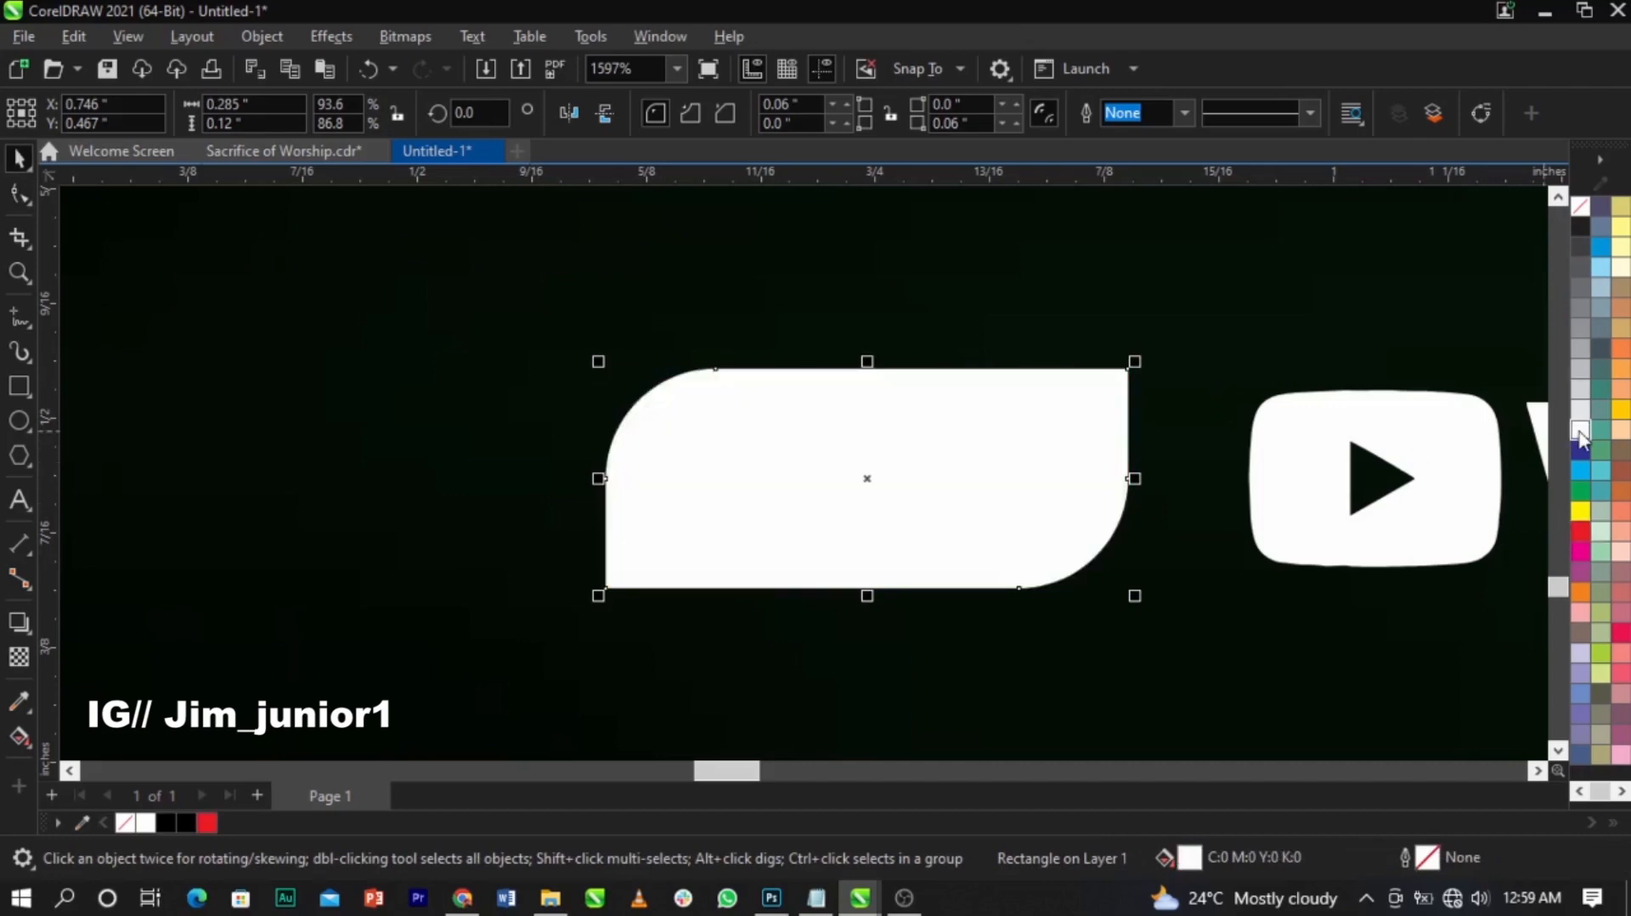
pyautogui.hotkey('ctrl', 'z')
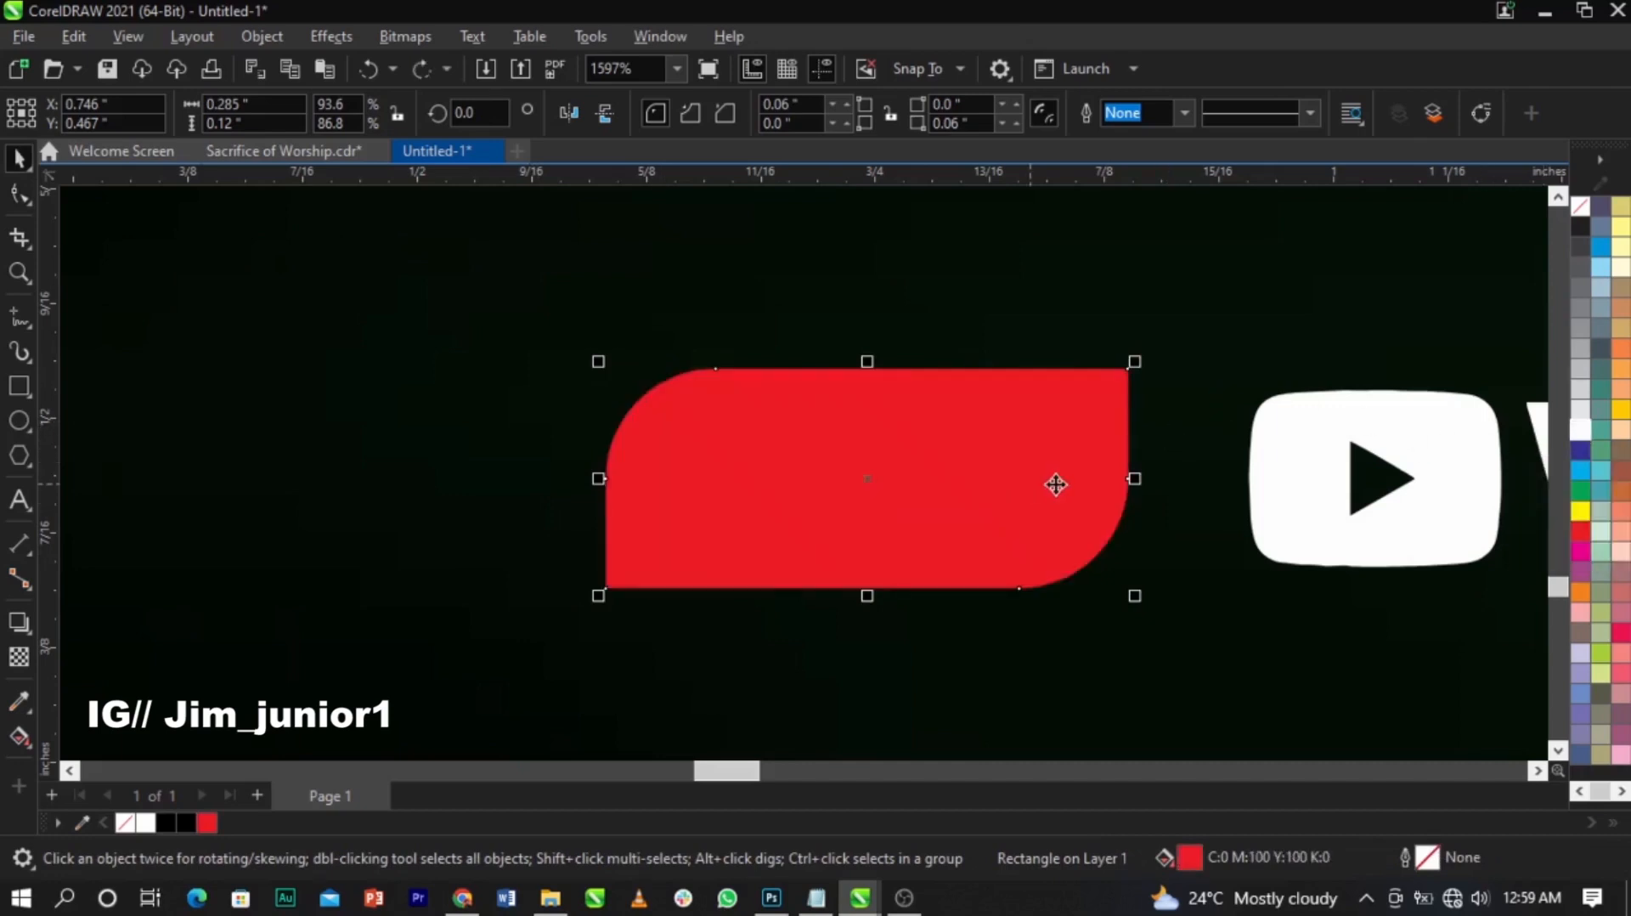
pyautogui.click(1579, 434)
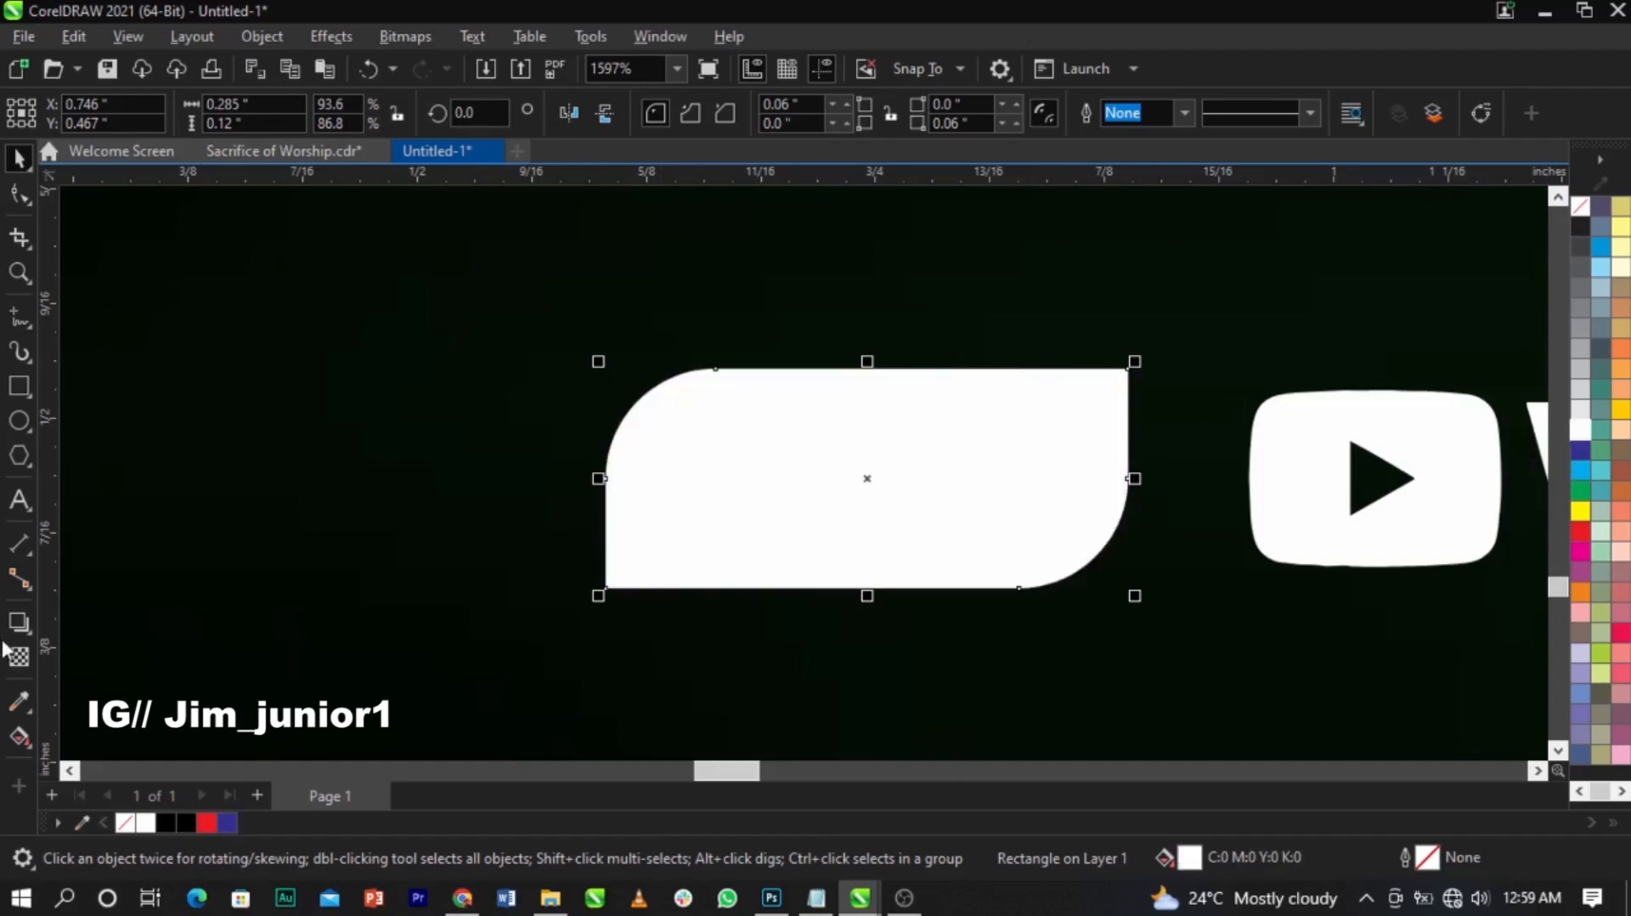
# Step: Fade the white copy downward from its top edge with a fountain transparency and shrink it to about 0.26 by 0.109 inches
pyautogui.click(16, 666)
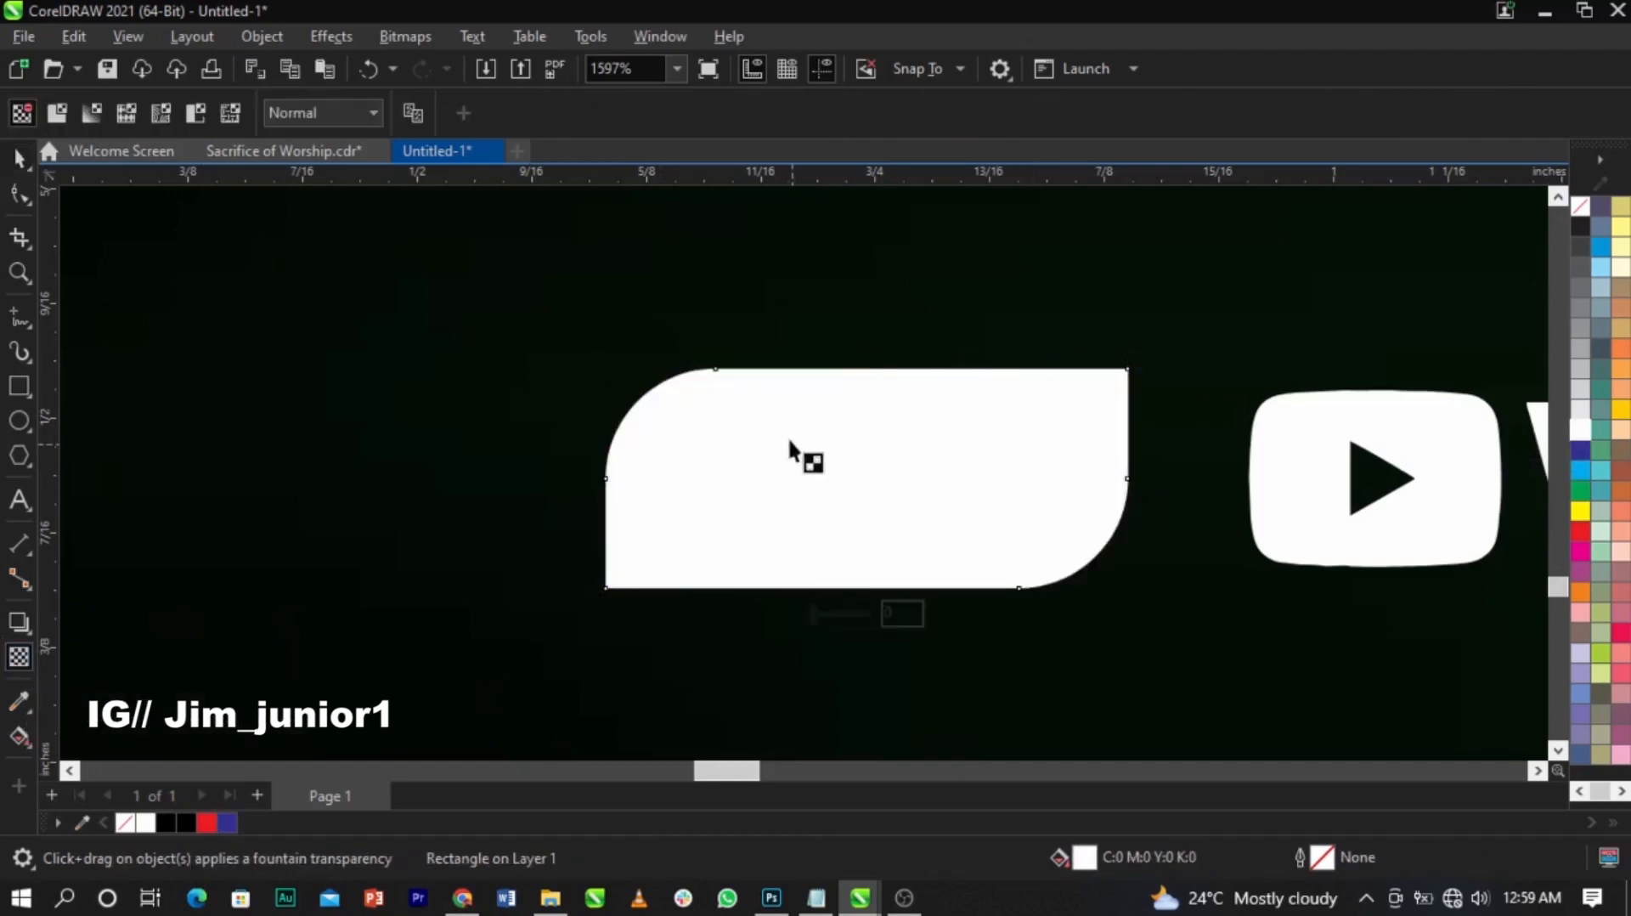
pyautogui.moveTo(884, 376); pyautogui.dragTo(884, 431)
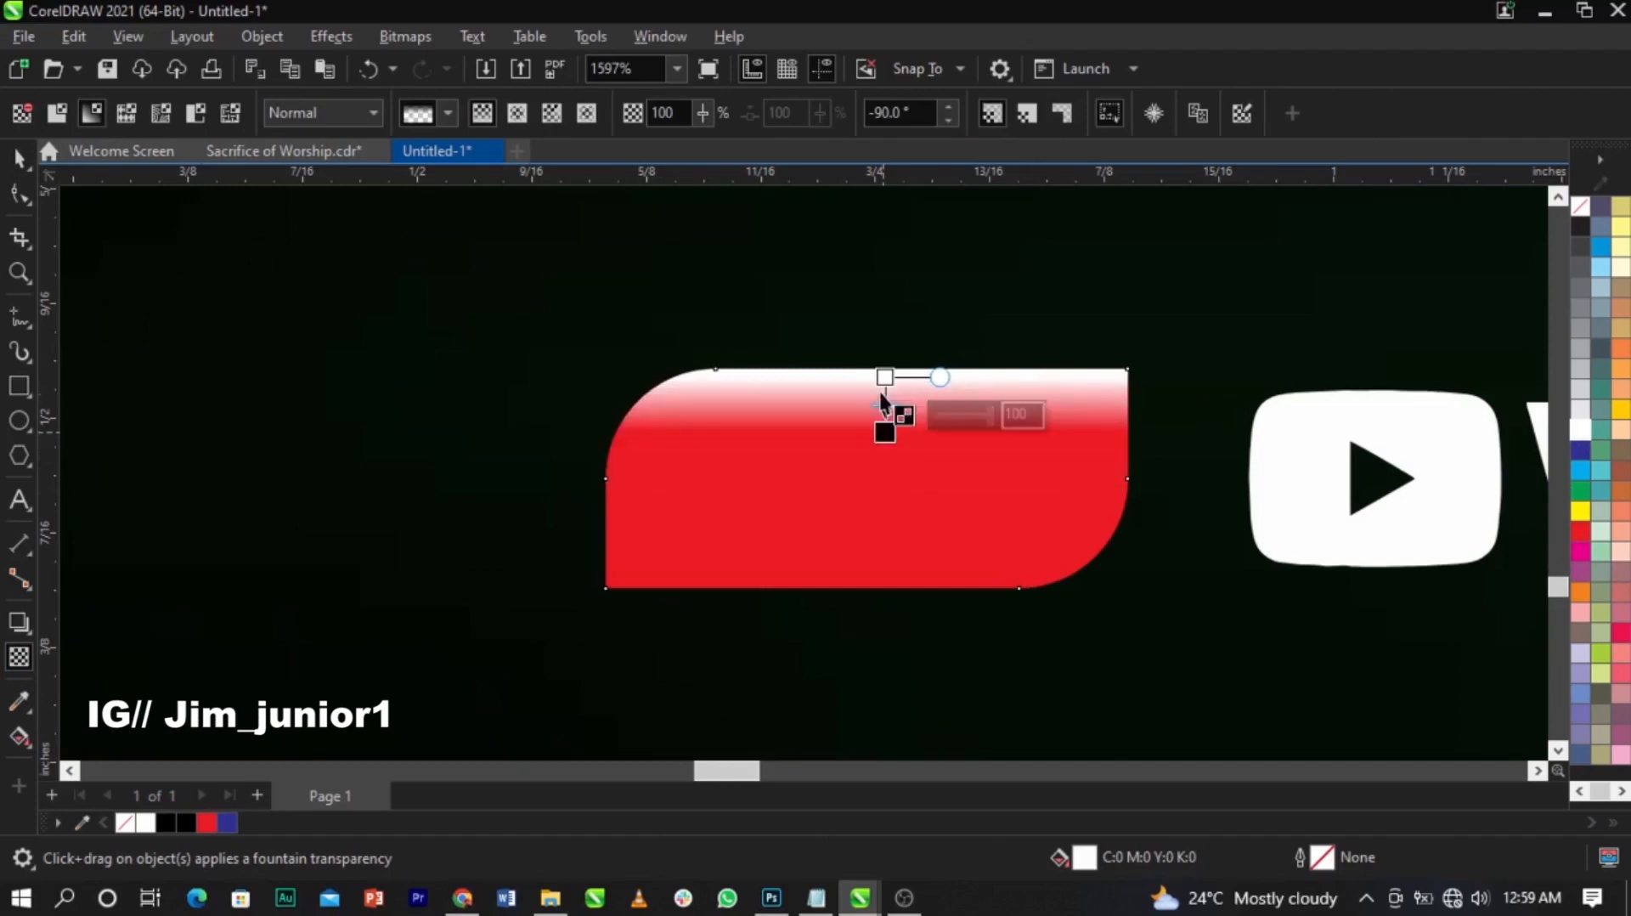
pyautogui.moveTo(885, 376); pyautogui.dragTo(884, 355)
pyautogui.moveTo(884, 432); pyautogui.dragTo(884, 411)
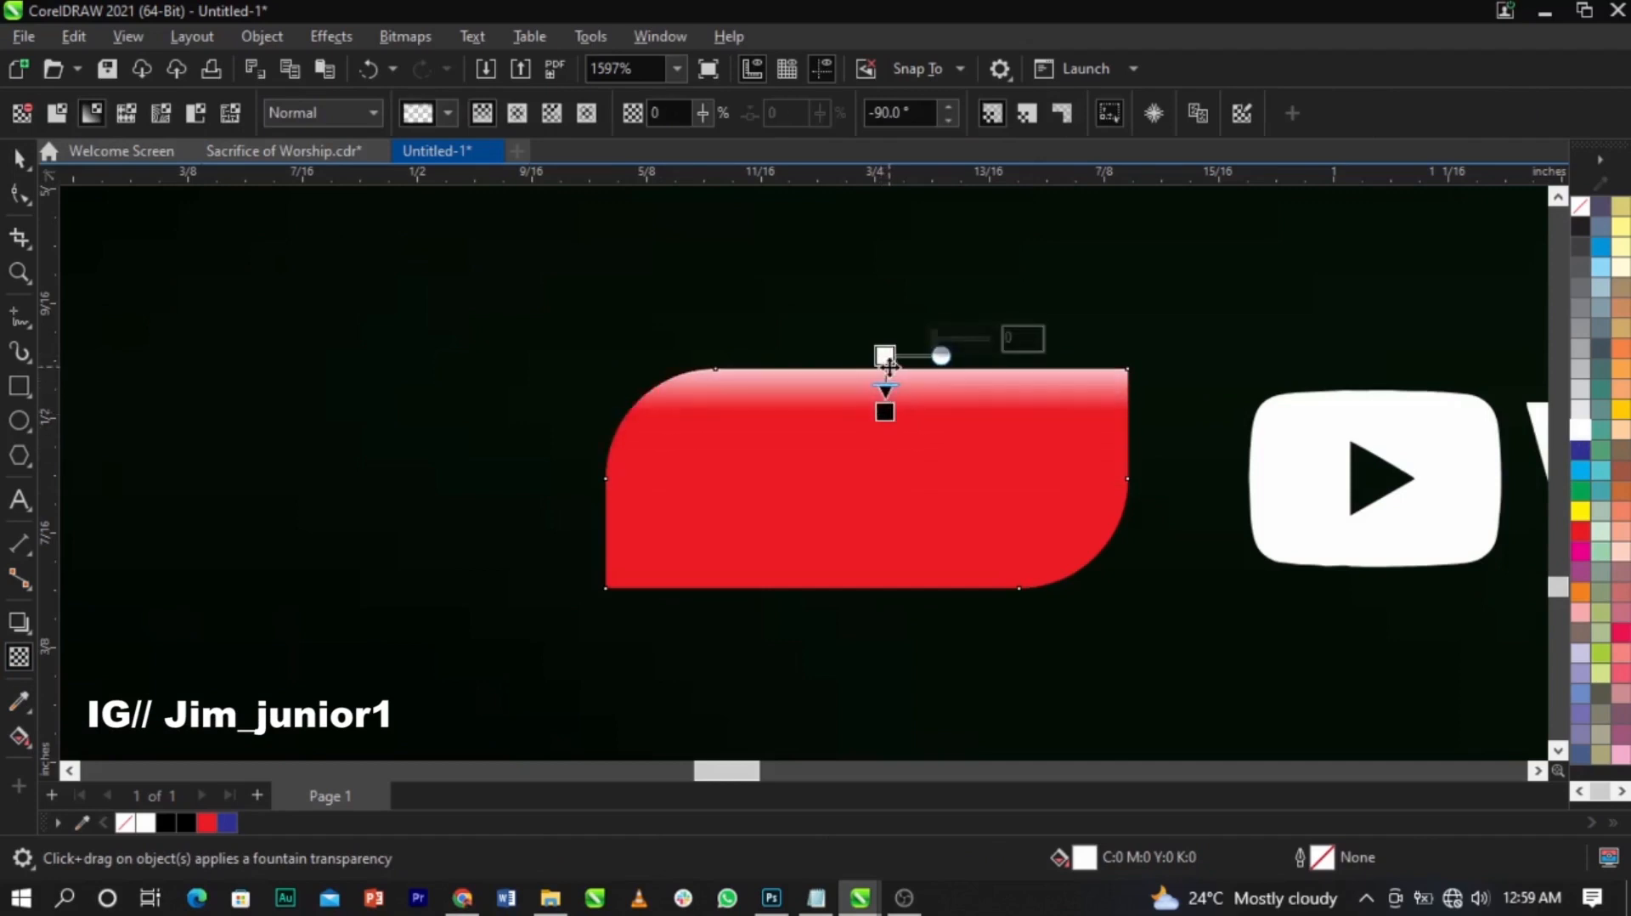
pyautogui.moveTo(884, 355); pyautogui.dragTo(884, 367)
pyautogui.press('space')
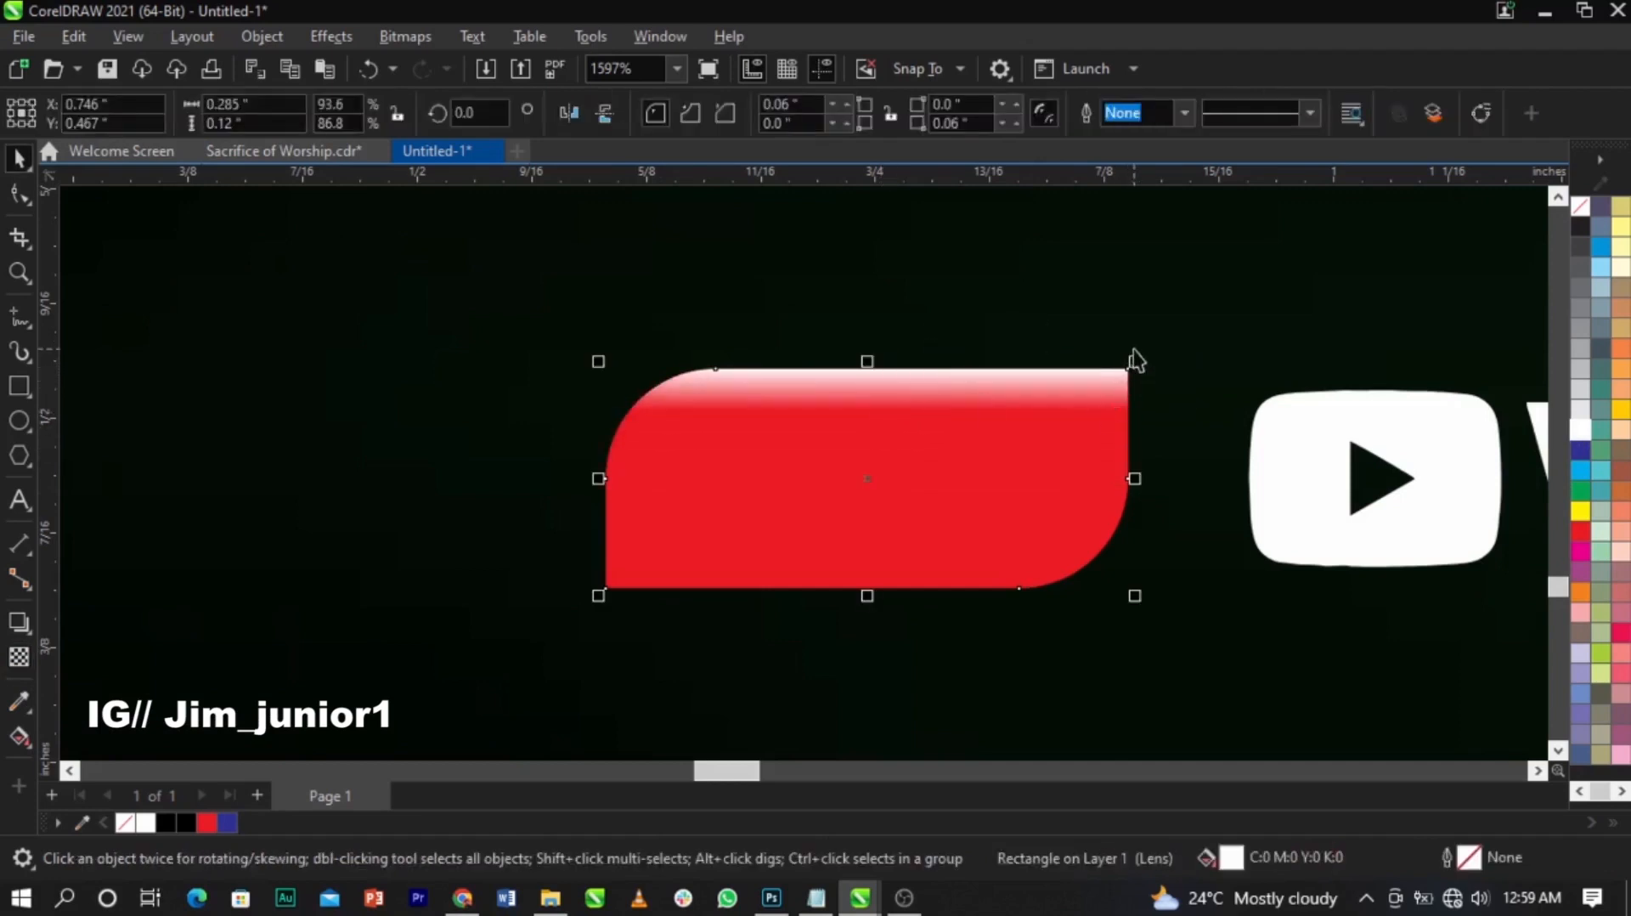
pyautogui.moveTo(1134, 360)
pyautogui.mouseDown()
pyautogui.moveTo(1157, 383)
pyautogui.moveTo(1142, 378)
pyautogui.mouseUp()
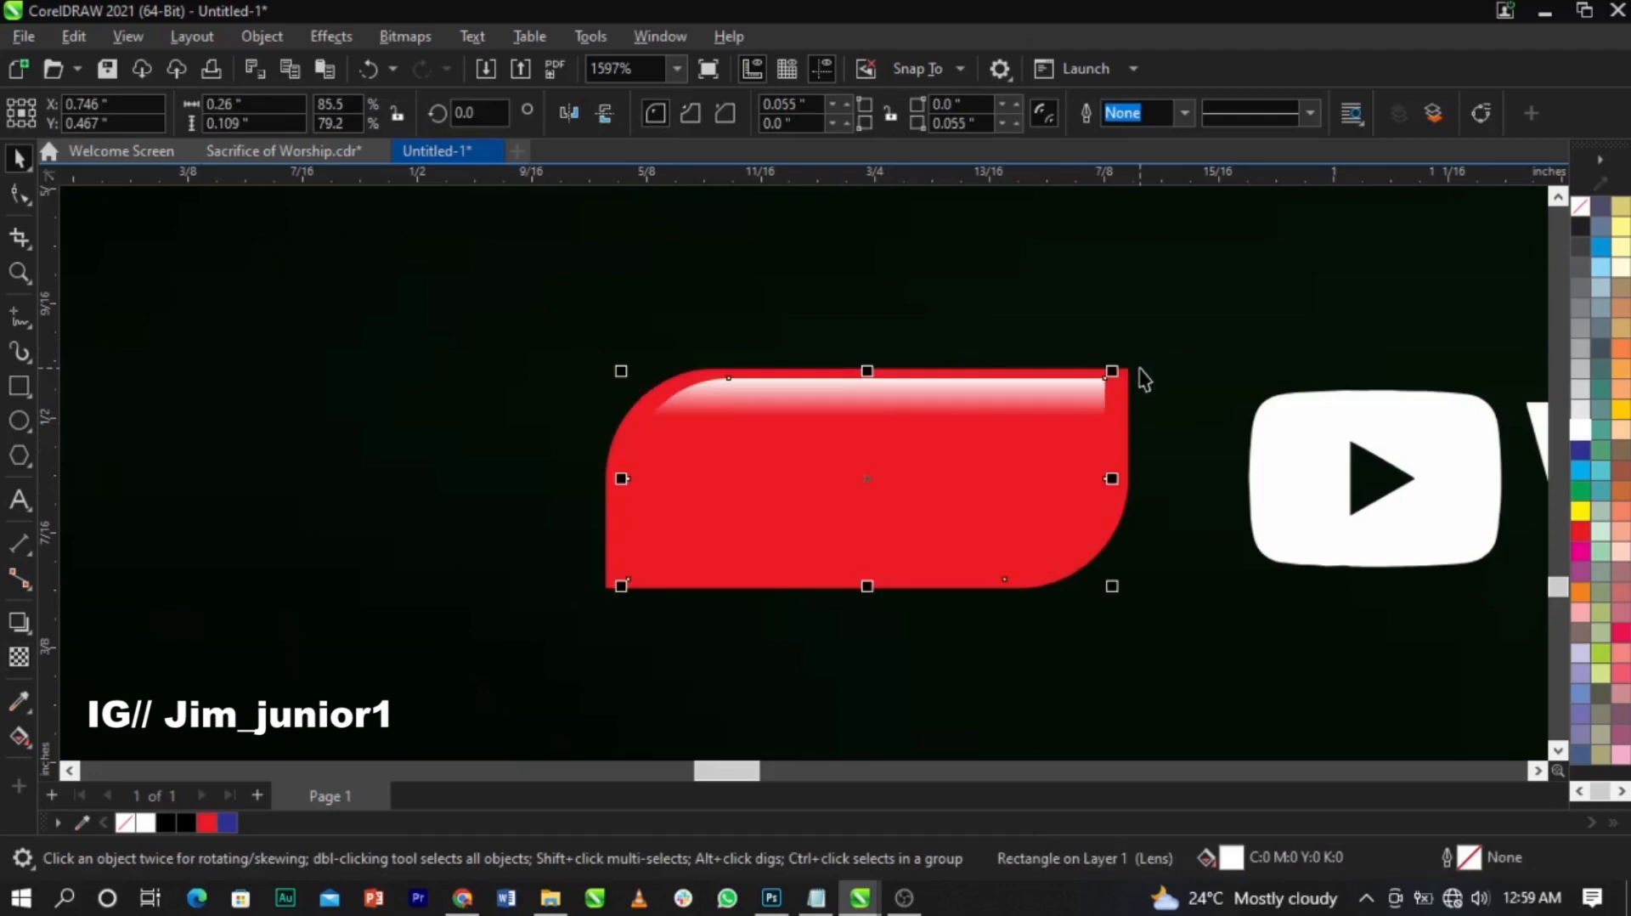
pyautogui.click(1160, 382)
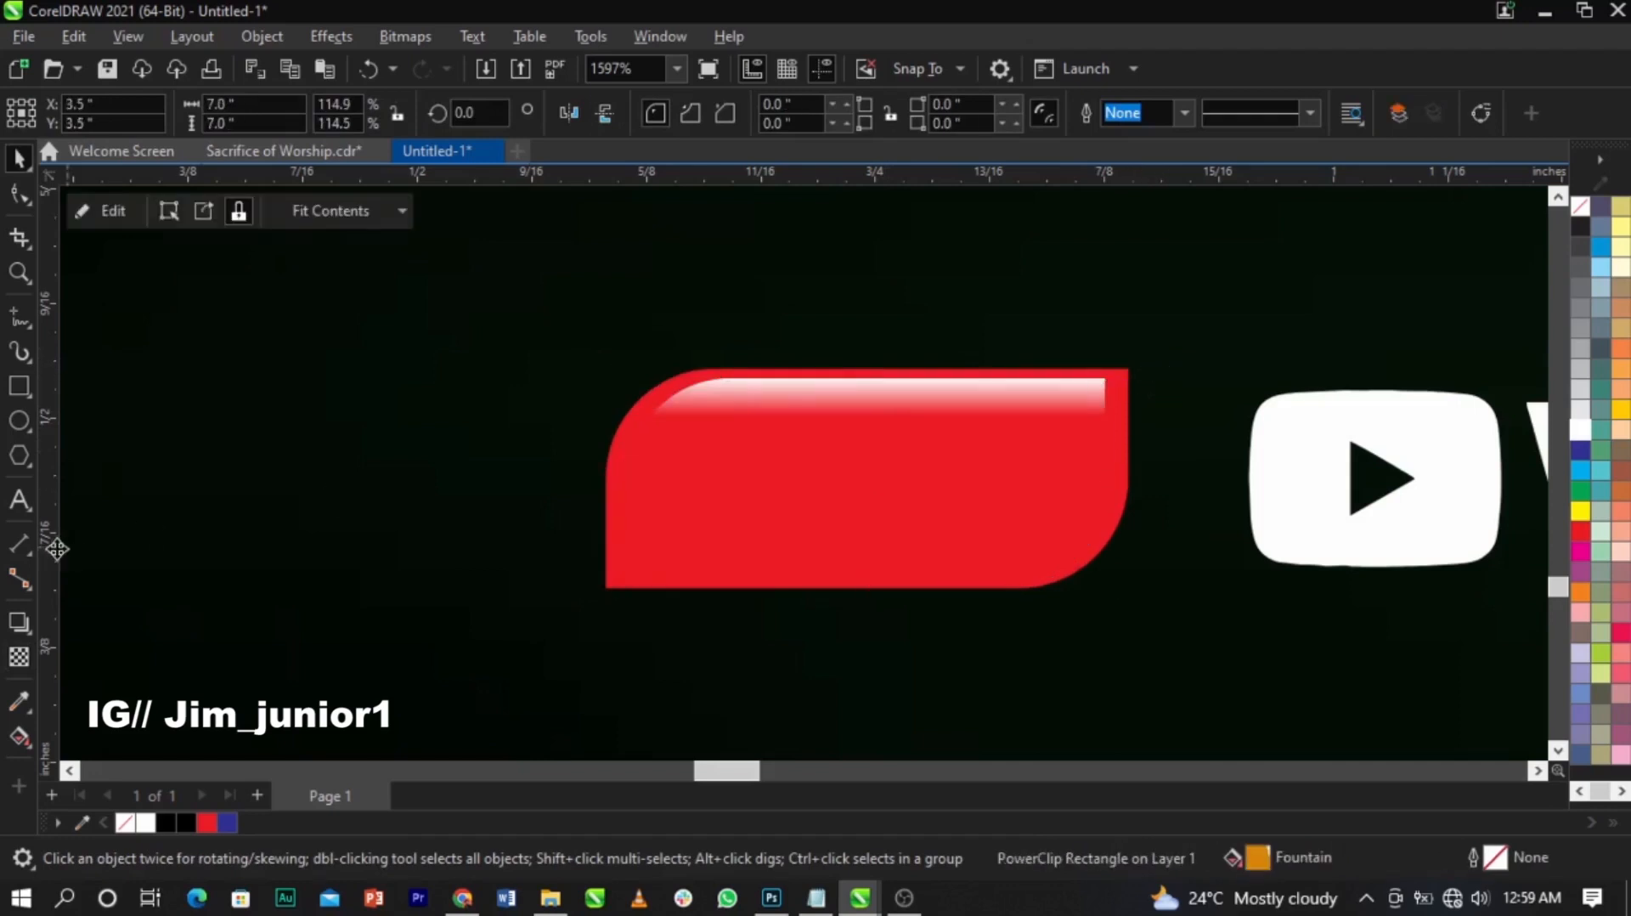
# Step: Duplicate the "WEWORSHIP_IB" text above the red shape and change the copy to "LIVE"
pyautogui.scroll(-2, 166, 504)
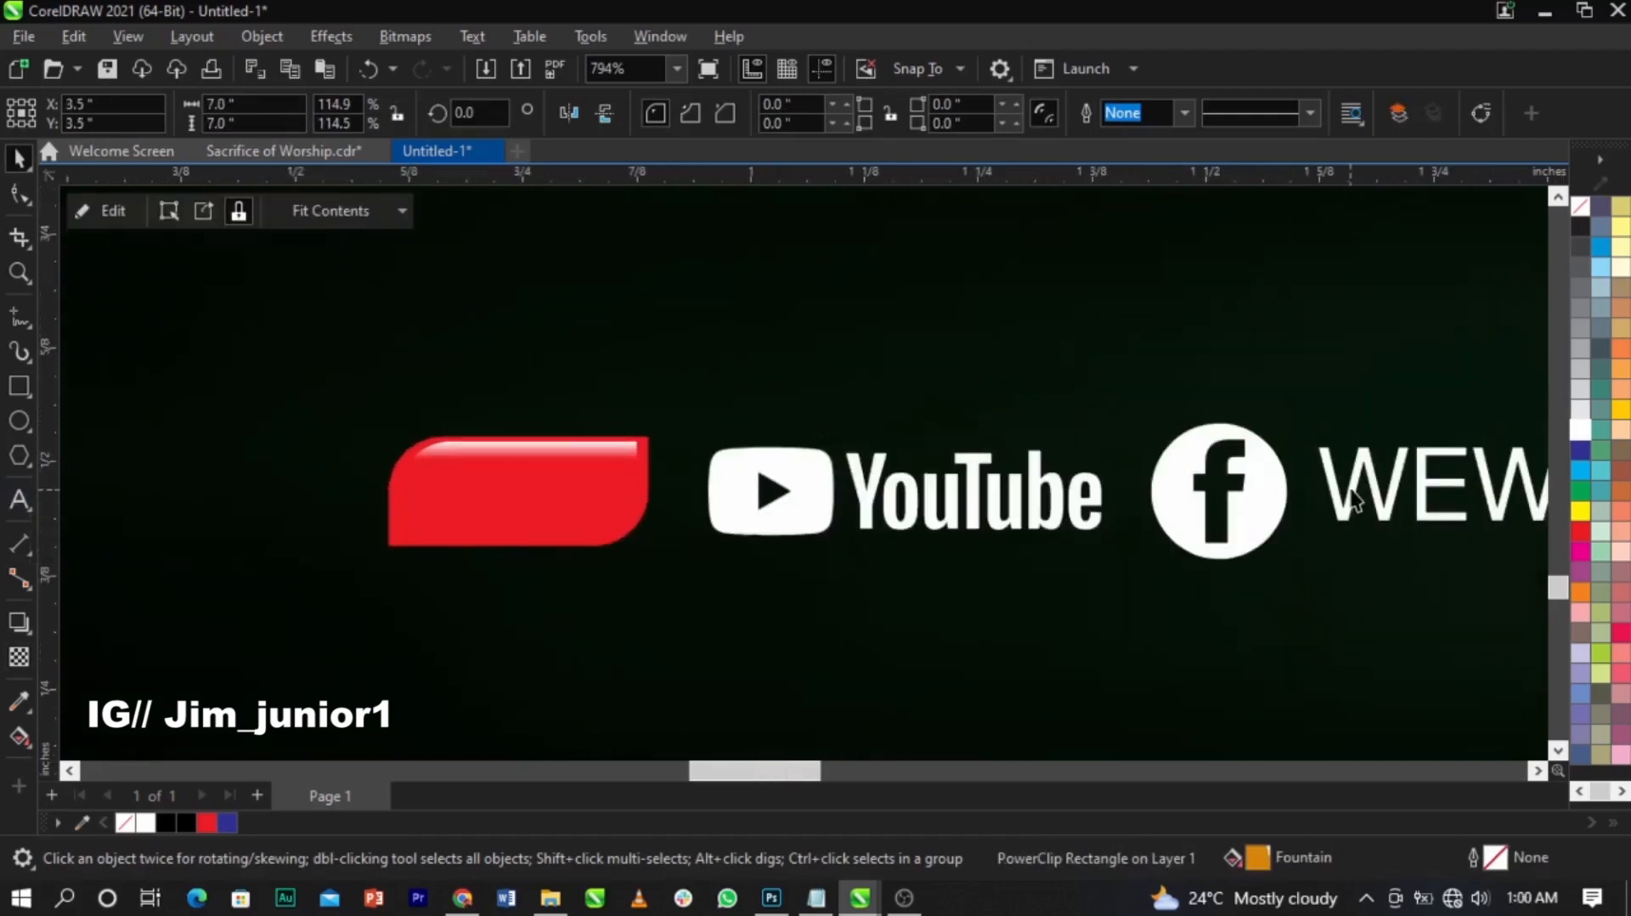
pyautogui.click(1382, 493)
pyautogui.moveTo(1382, 505); pyautogui.dragTo(273, 327)
pyautogui.doubleClick(273, 327)
pyautogui.hotkey('ctrl', 'a')
pyautogui.write('LIVE')
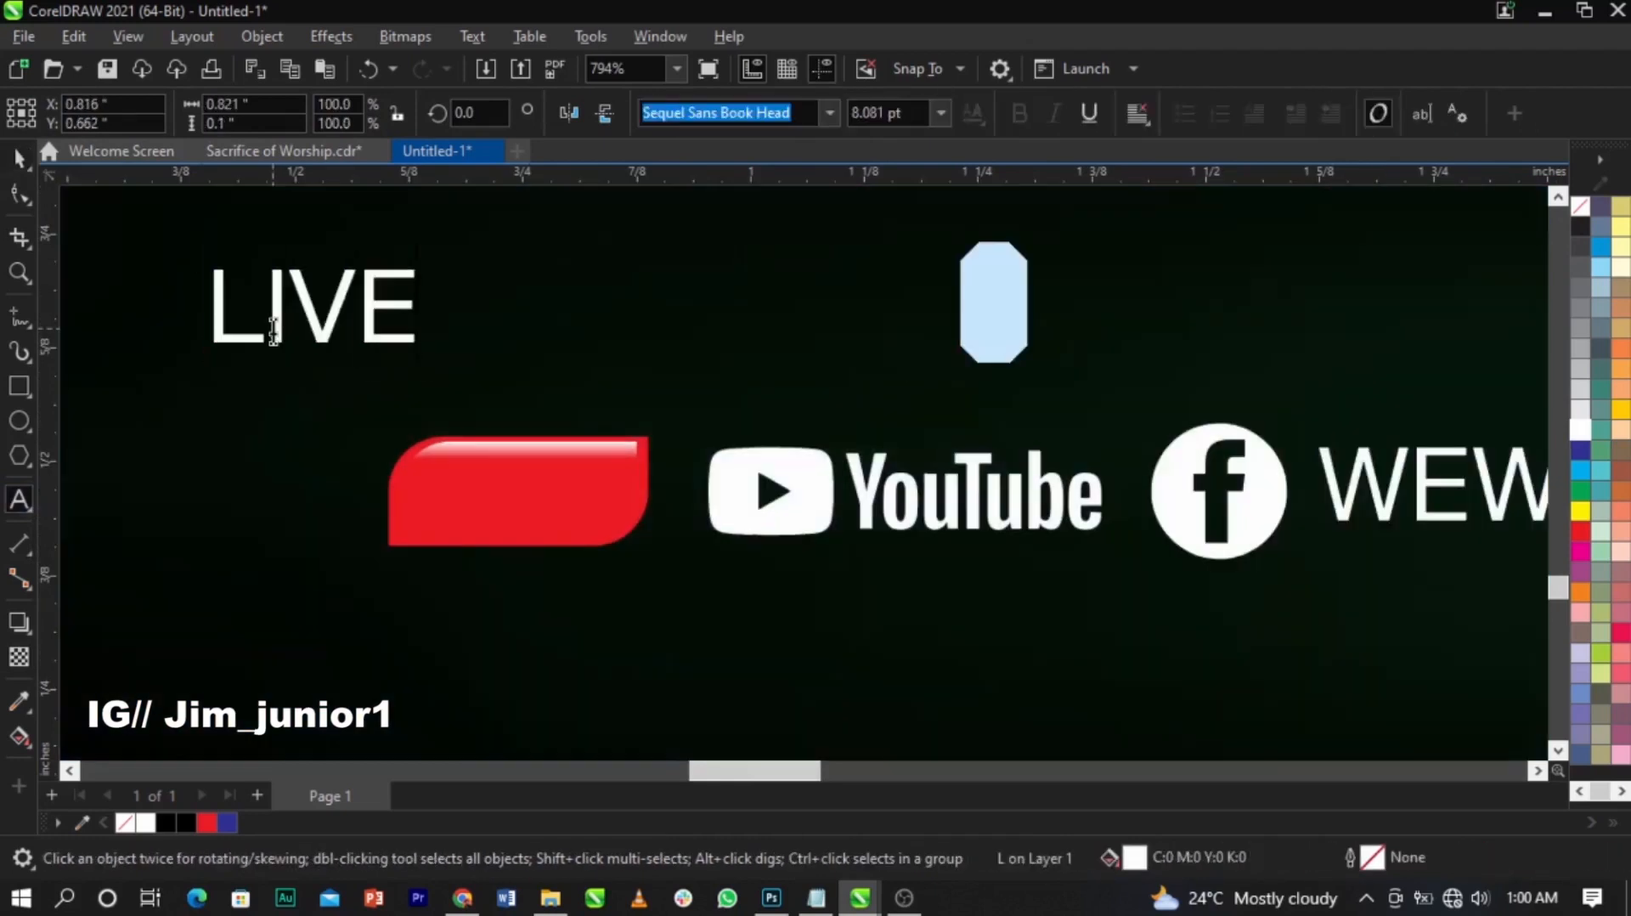
# Step: Centre the "LIVE" text on the red rounded shape and shrink it to about 0.151 by 0.055 inches
pyautogui.keyDown('shift'); pyautogui.click(533, 488); pyautogui.keyUp('shift')
pyautogui.press('c')
pyautogui.press('e')
pyautogui.click(586, 561)
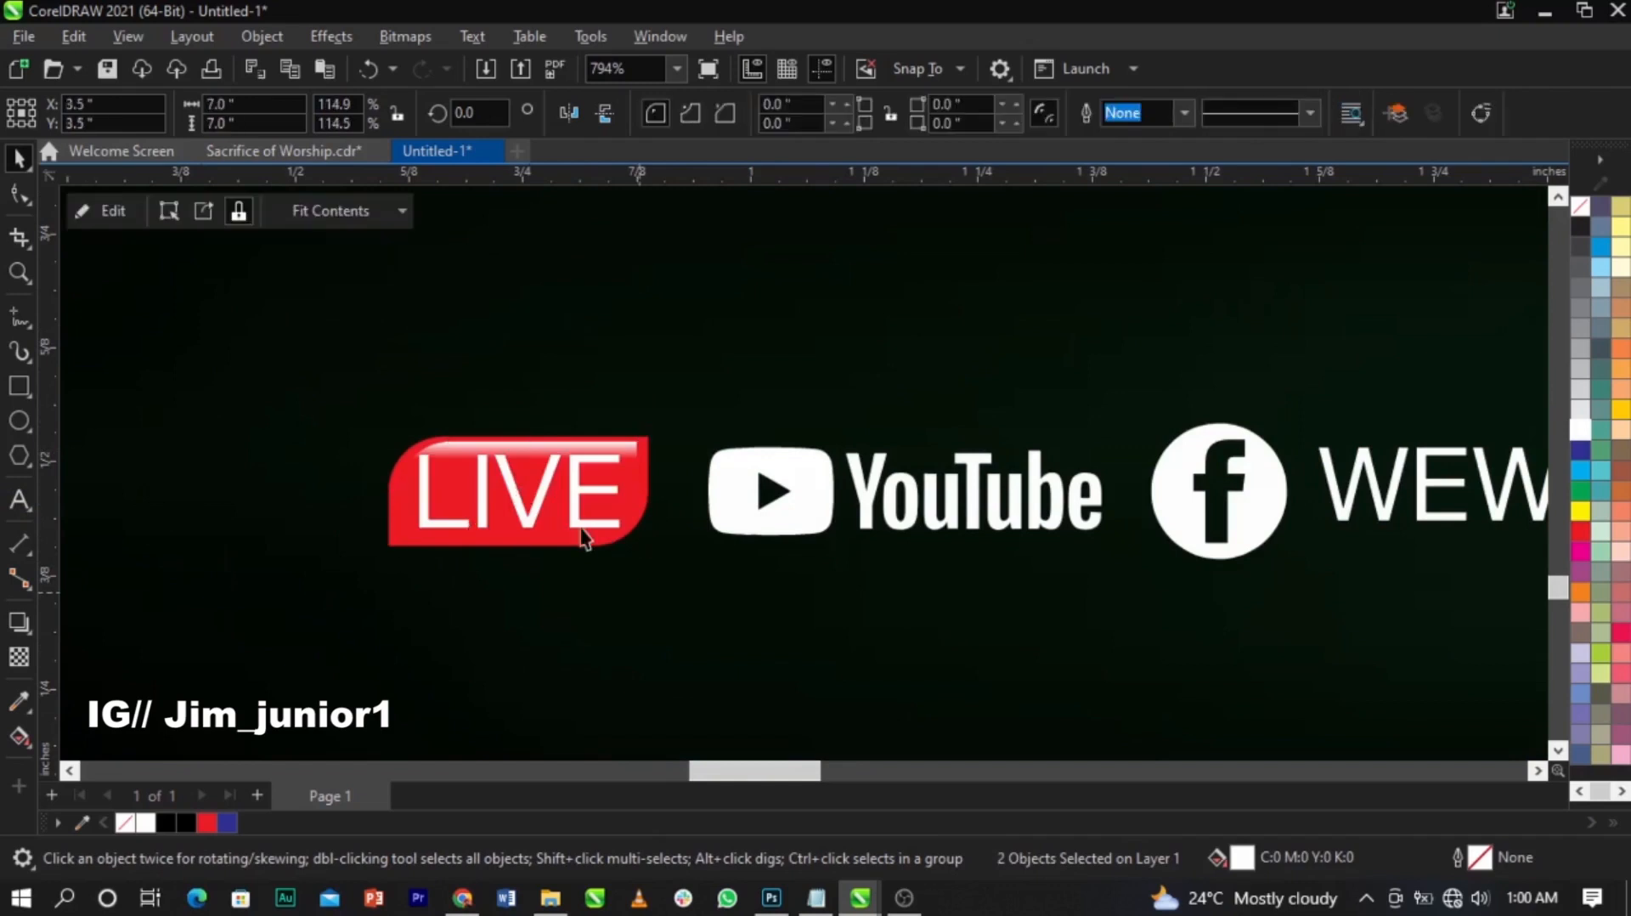
pyautogui.click(584, 523)
pyautogui.moveTo(626, 535); pyautogui.dragTo(600, 548)
pyautogui.scroll(1, 553, 527)
pyautogui.scroll(1, 553, 527)
pyautogui.scroll(-5, 554, 527)
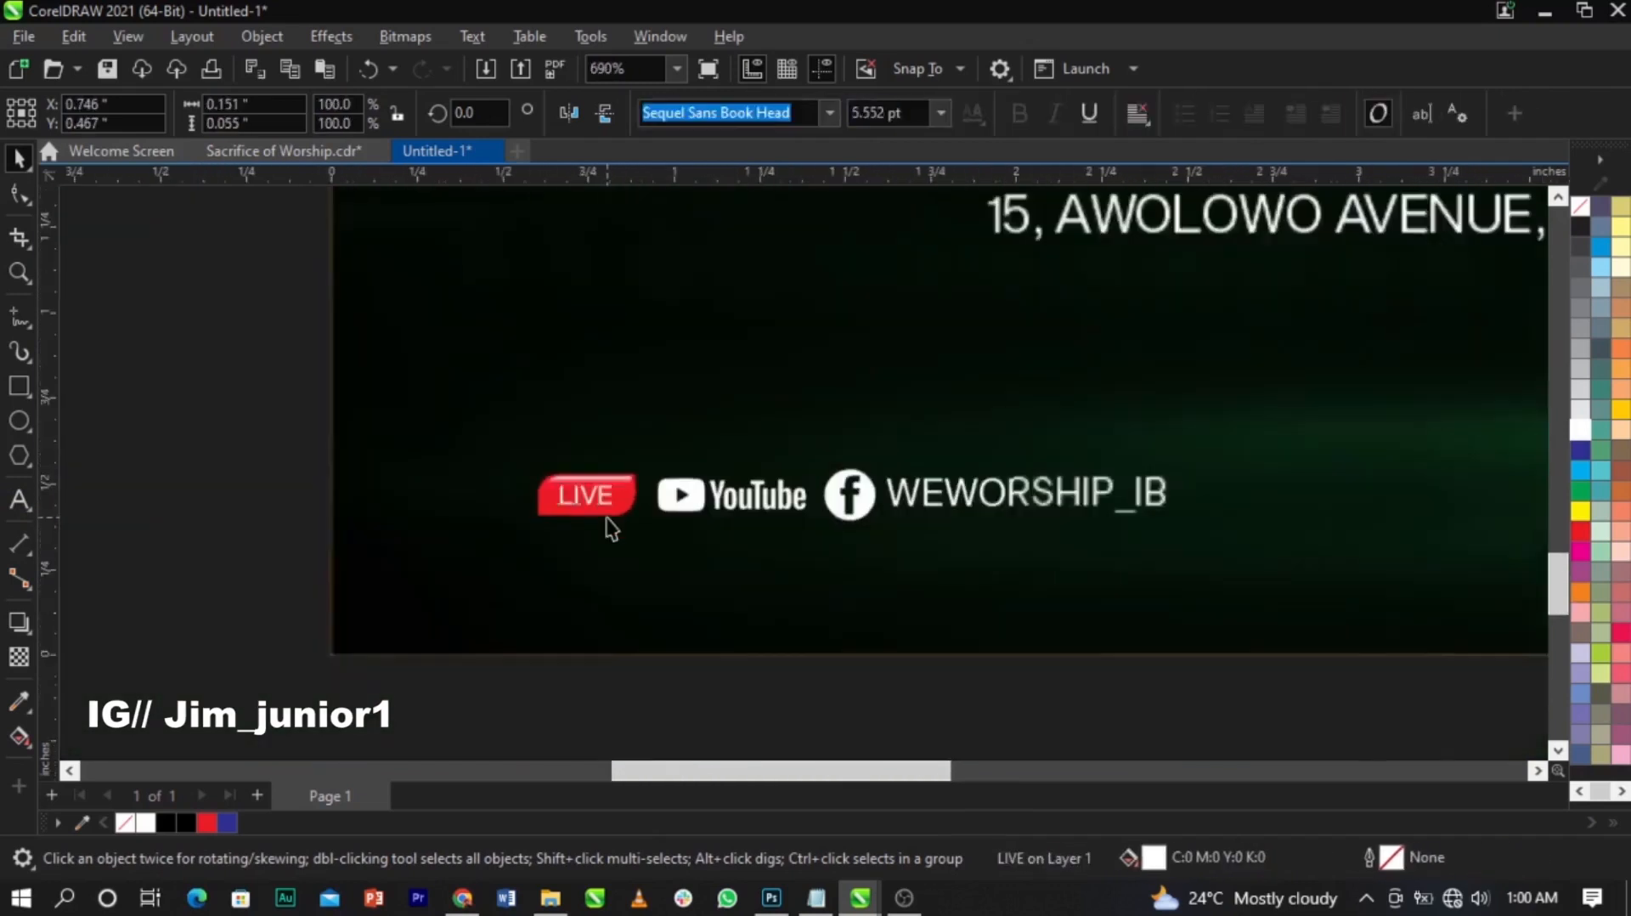
# Step: Group the LIVE badge, YouTube logo, Facebook icon and handle, and left-align the group with the WEO logo
pyautogui.moveTo(284, 491); pyautogui.dragTo(1003, 572)
pyautogui.hotkey('ctrl', 'g')
pyautogui.scroll(-3, 558, 674)
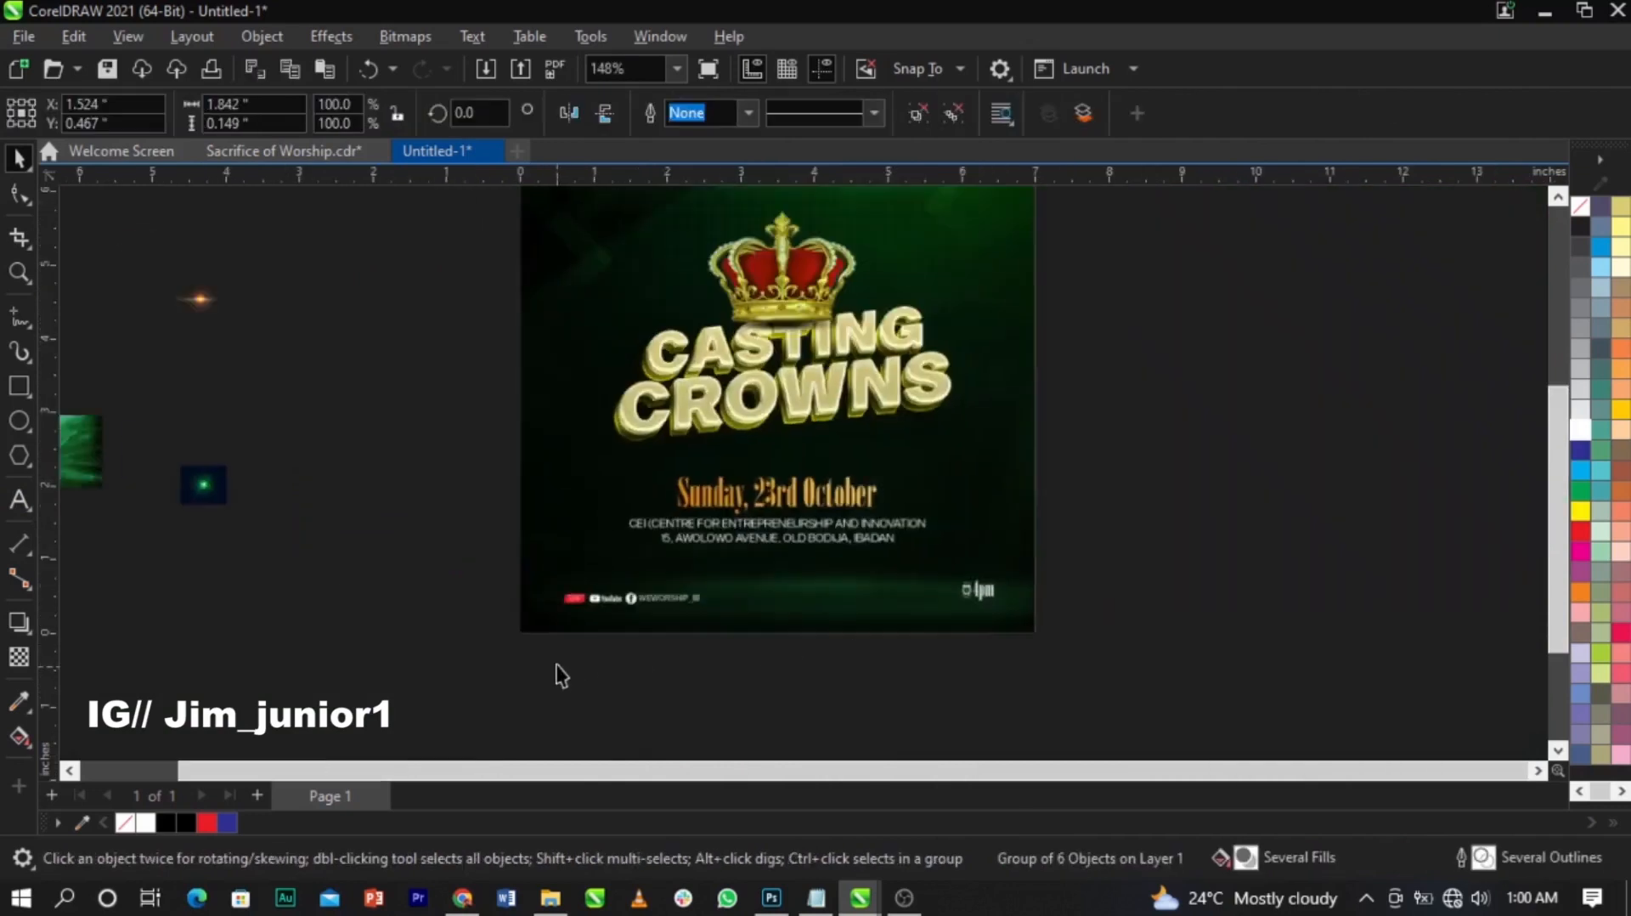
pyautogui.keyDown('shift'); pyautogui.click(583, 347); pyautogui.keyUp('shift')
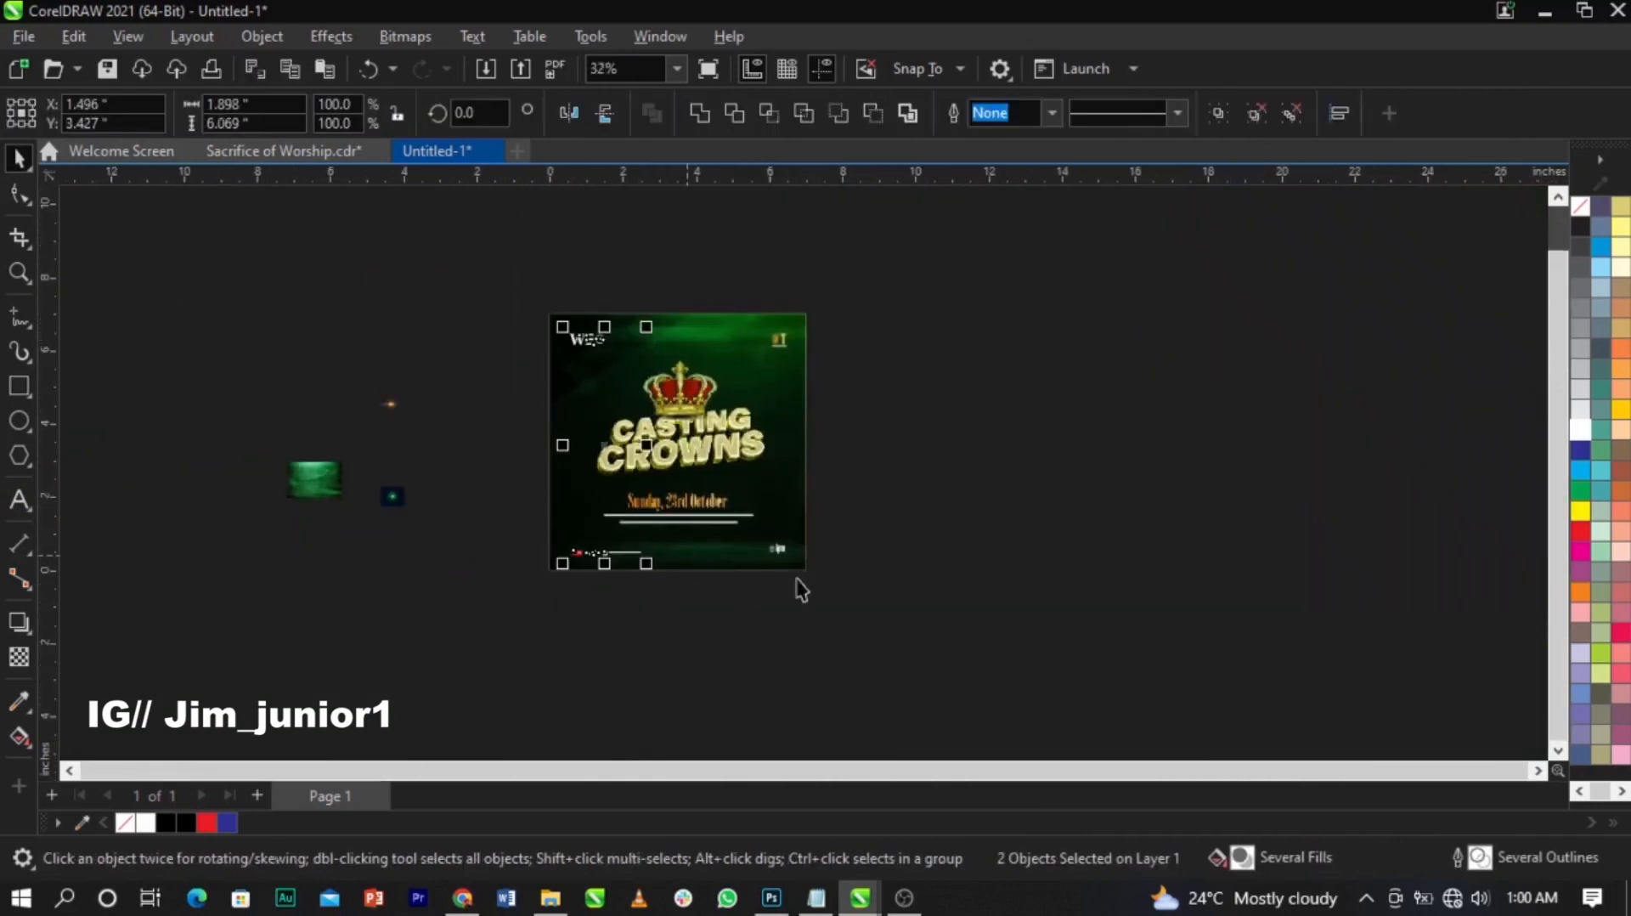
pyautogui.click(416, 356)
pyautogui.press('z')
pyautogui.moveTo(265, 298); pyautogui.dragTo(1095, 593)
pyautogui.press('space')
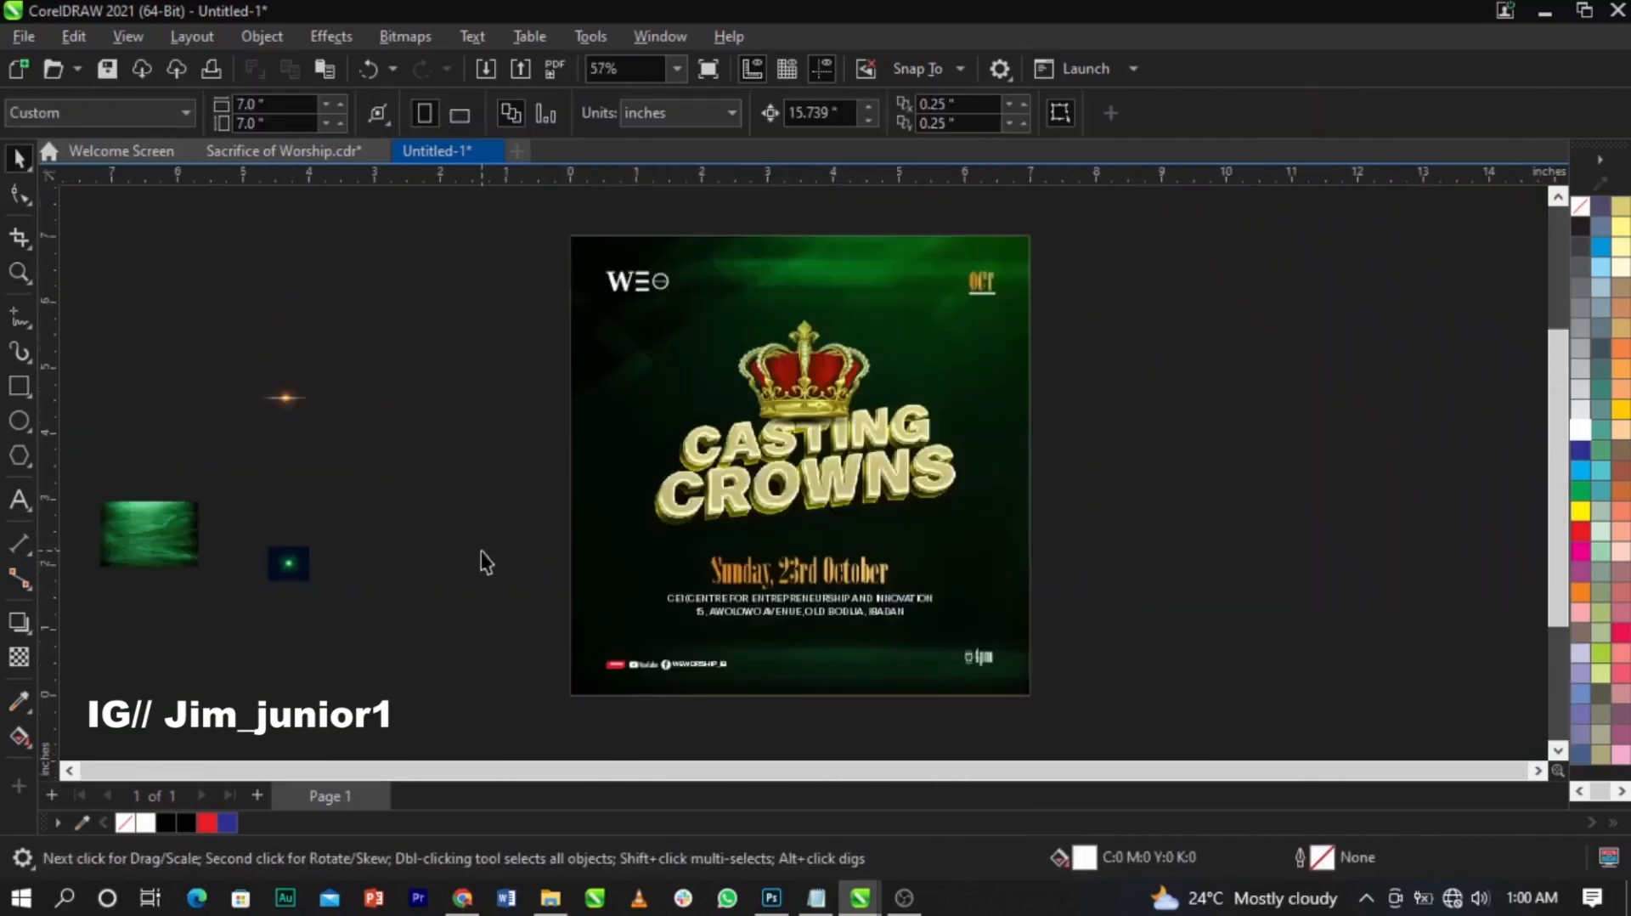
# Step: Move the orange lens flare and the dark blue image with the green light closer to the flyer's left side
pyautogui.scroll(1, 892, 535)
pyautogui.scroll(-2, 1115, 528)
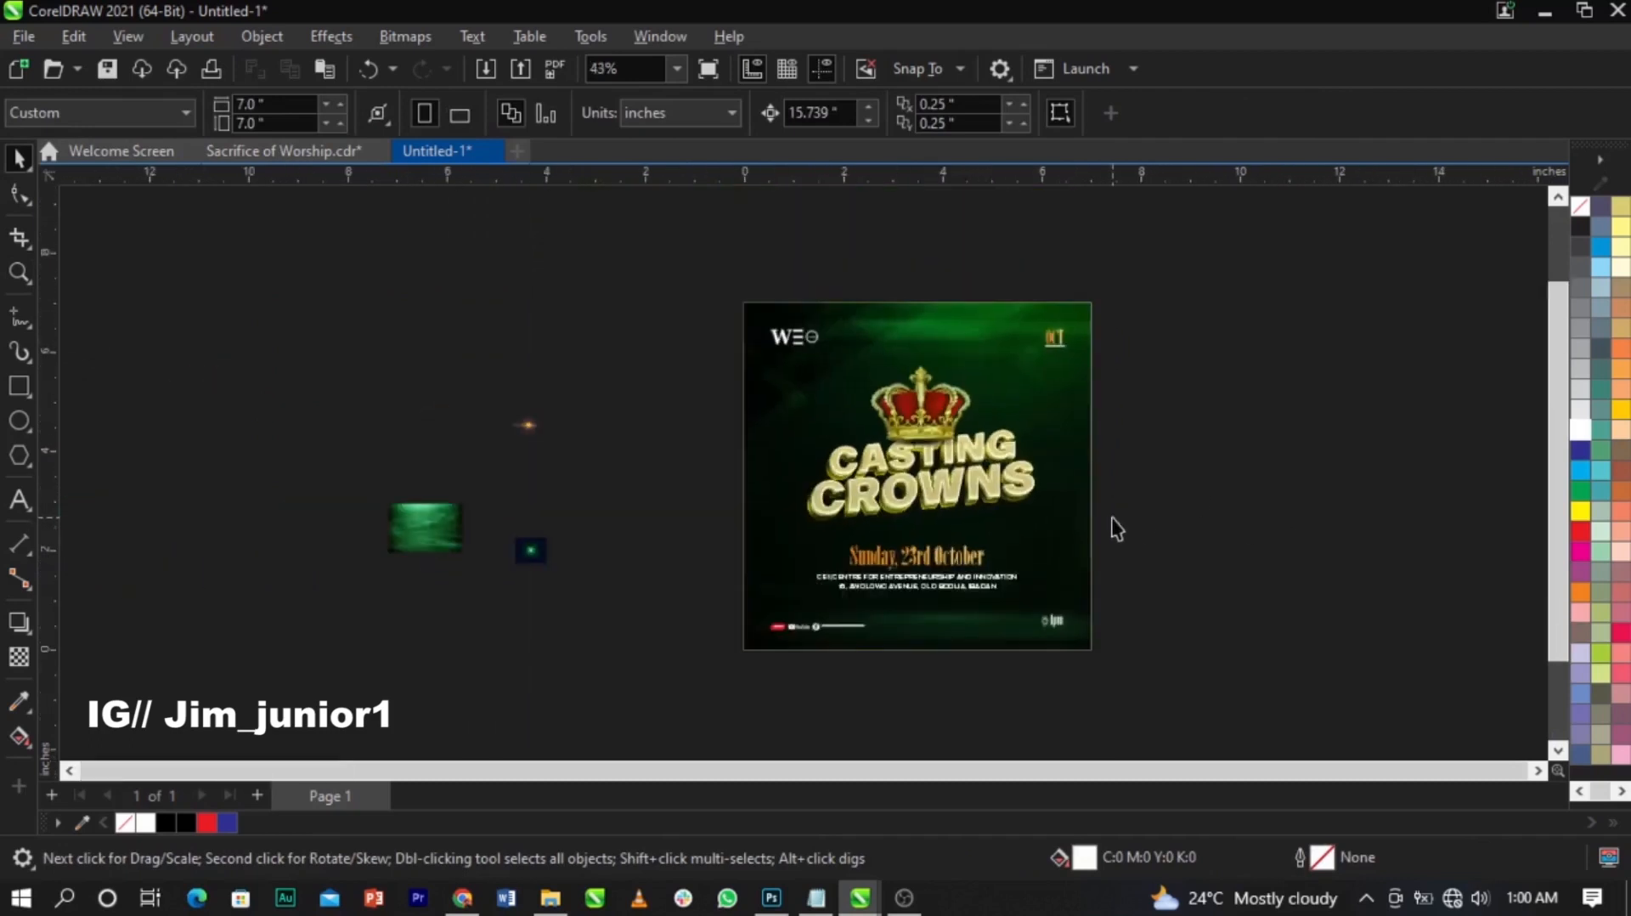
pyautogui.click(535, 423)
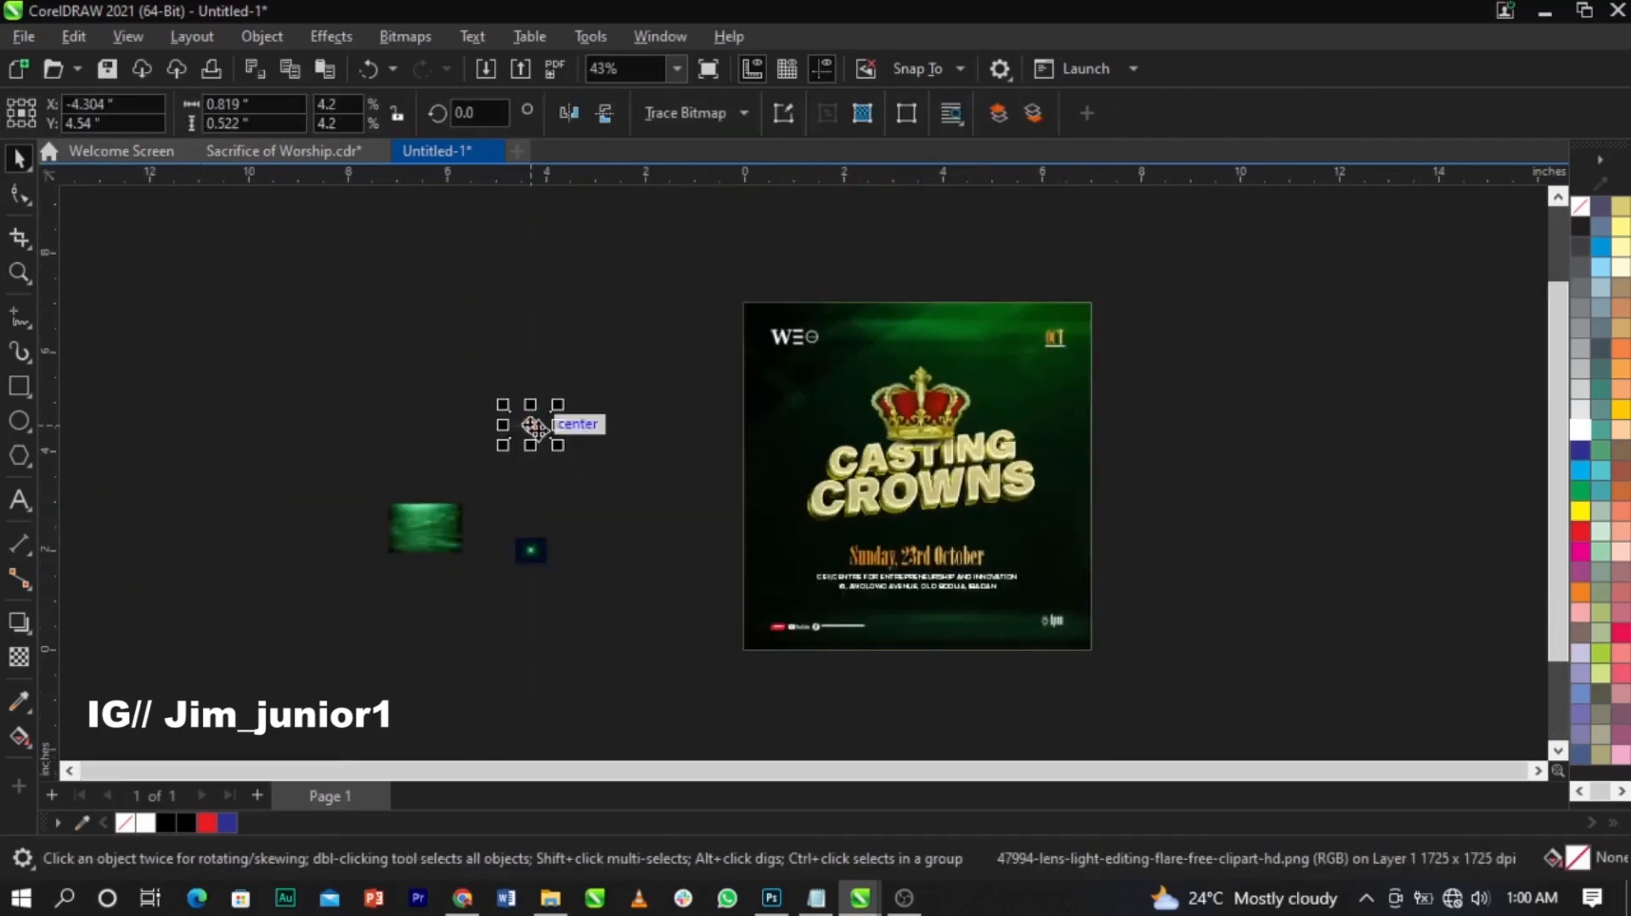
pyautogui.moveTo(535, 423); pyautogui.dragTo(670, 482)
pyautogui.moveTo(531, 551); pyautogui.dragTo(664, 507)
pyautogui.click(1303, 741)
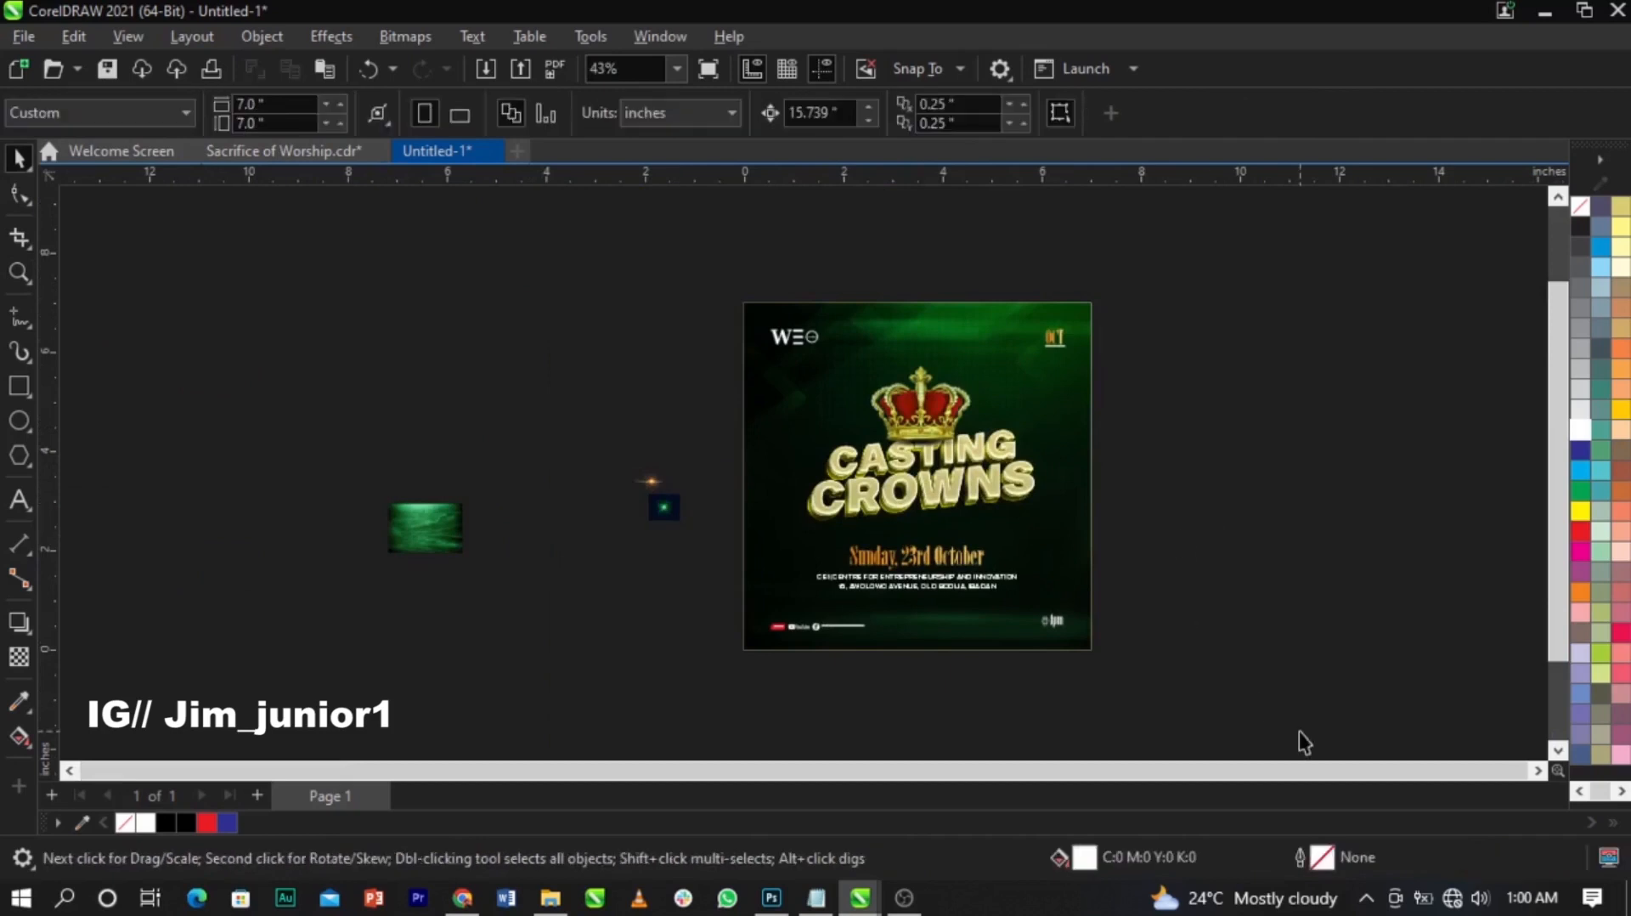
pyautogui.press('F4')
pyautogui.scroll(-2, 971, 574)
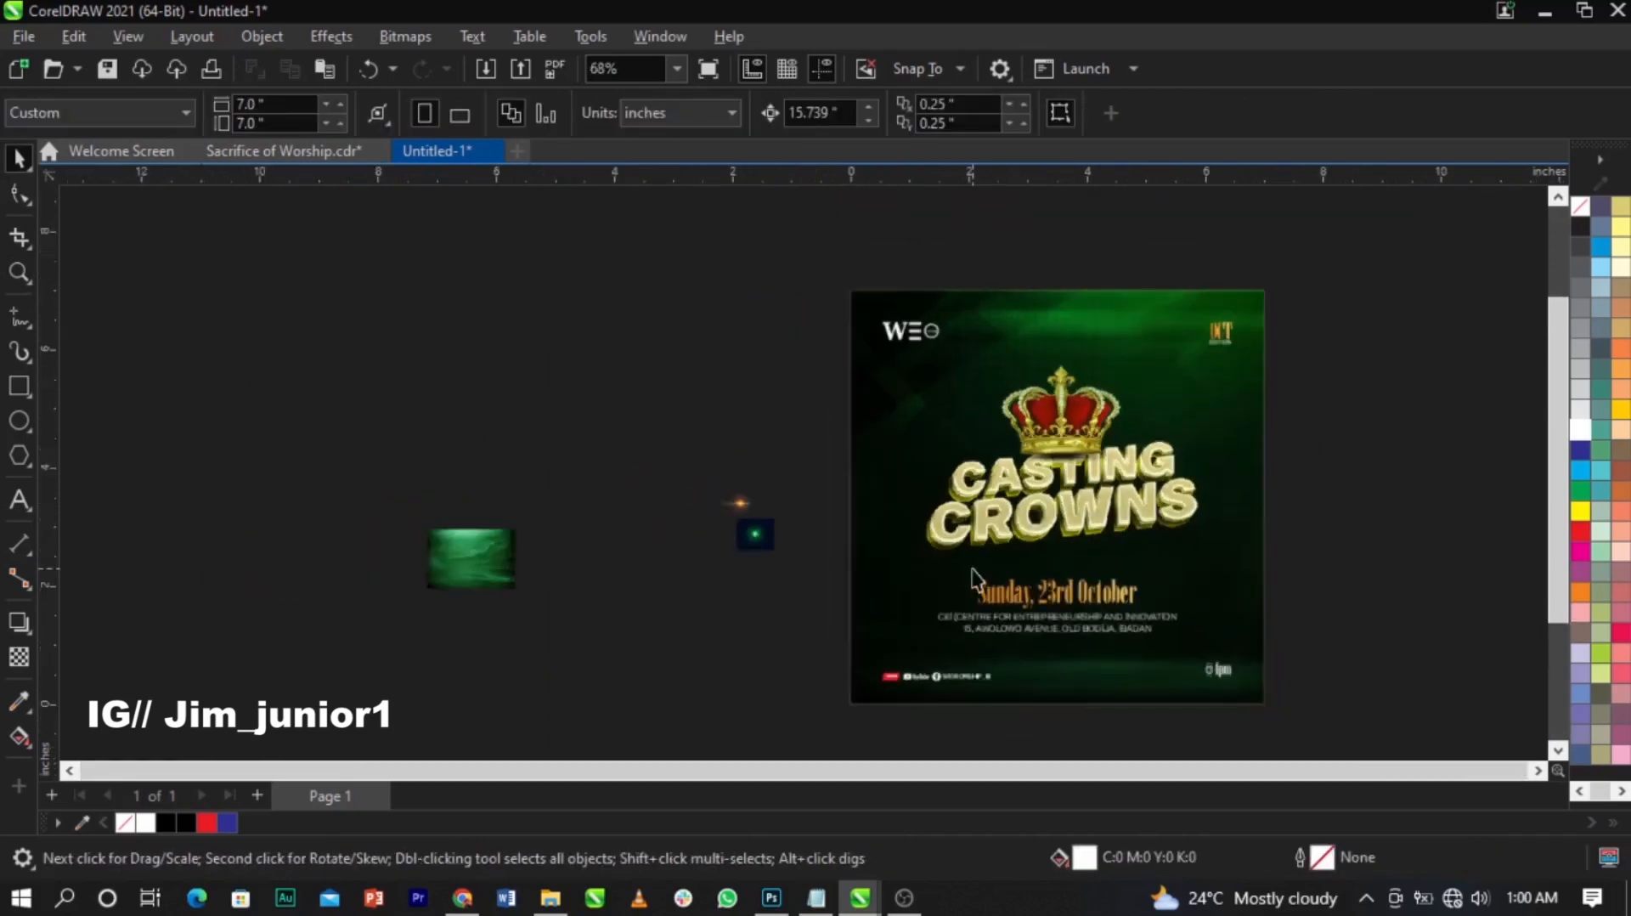
pyautogui.scroll(2, 1225, 522)
pyautogui.scroll(-1, 999, 465)
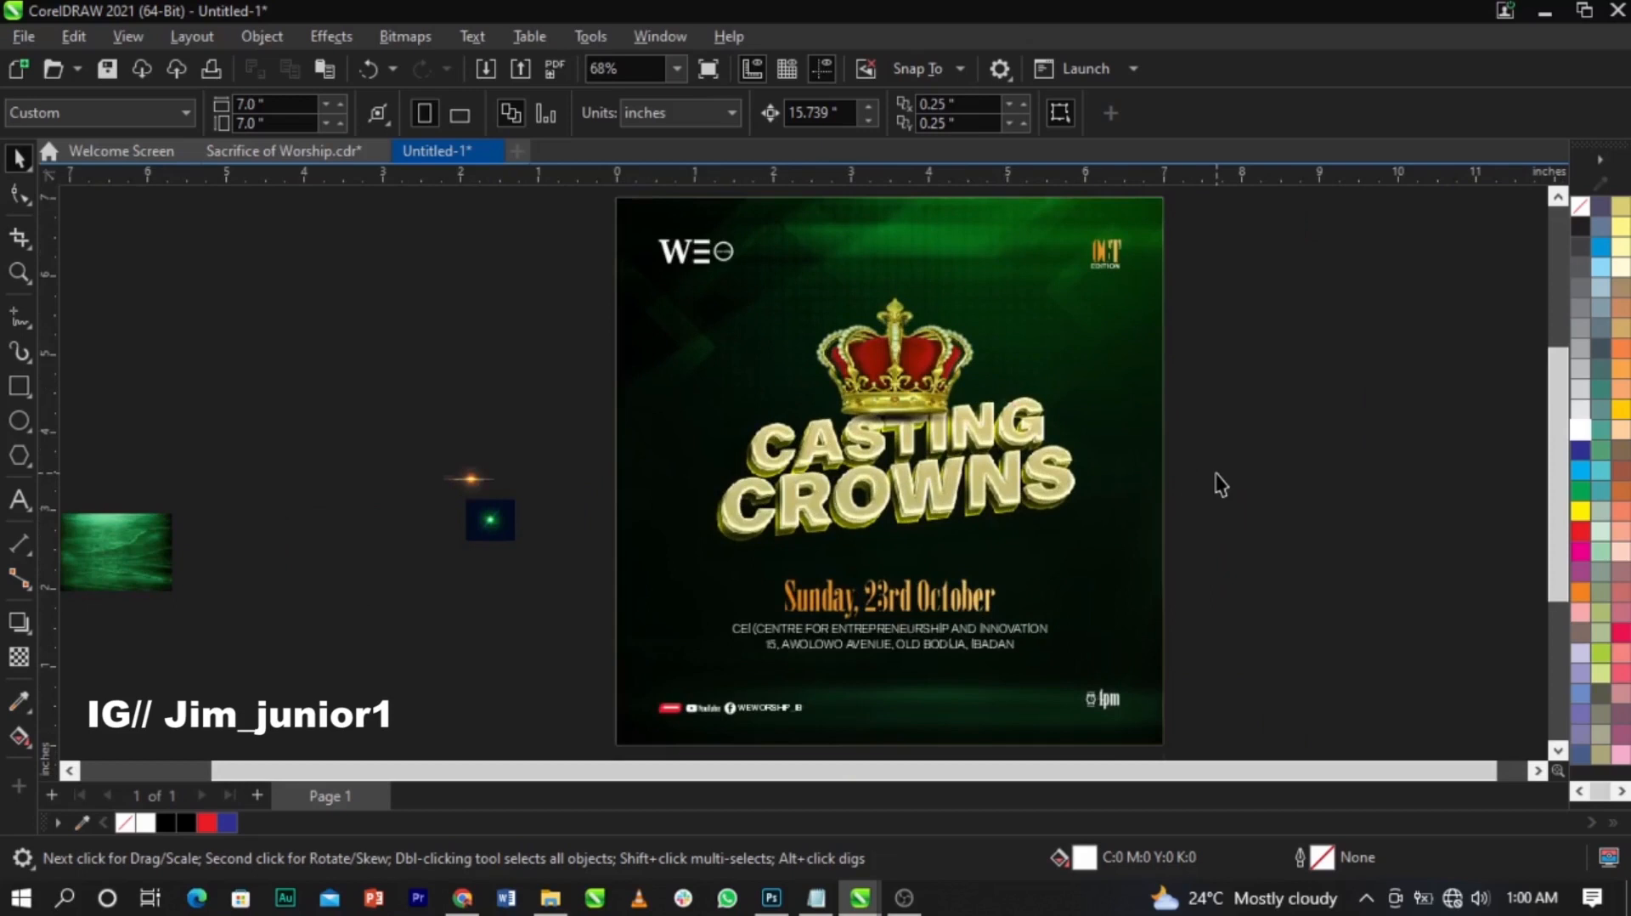
# Step: Connect the computer to an available Wi-Fi network
pyautogui.click(1452, 897)
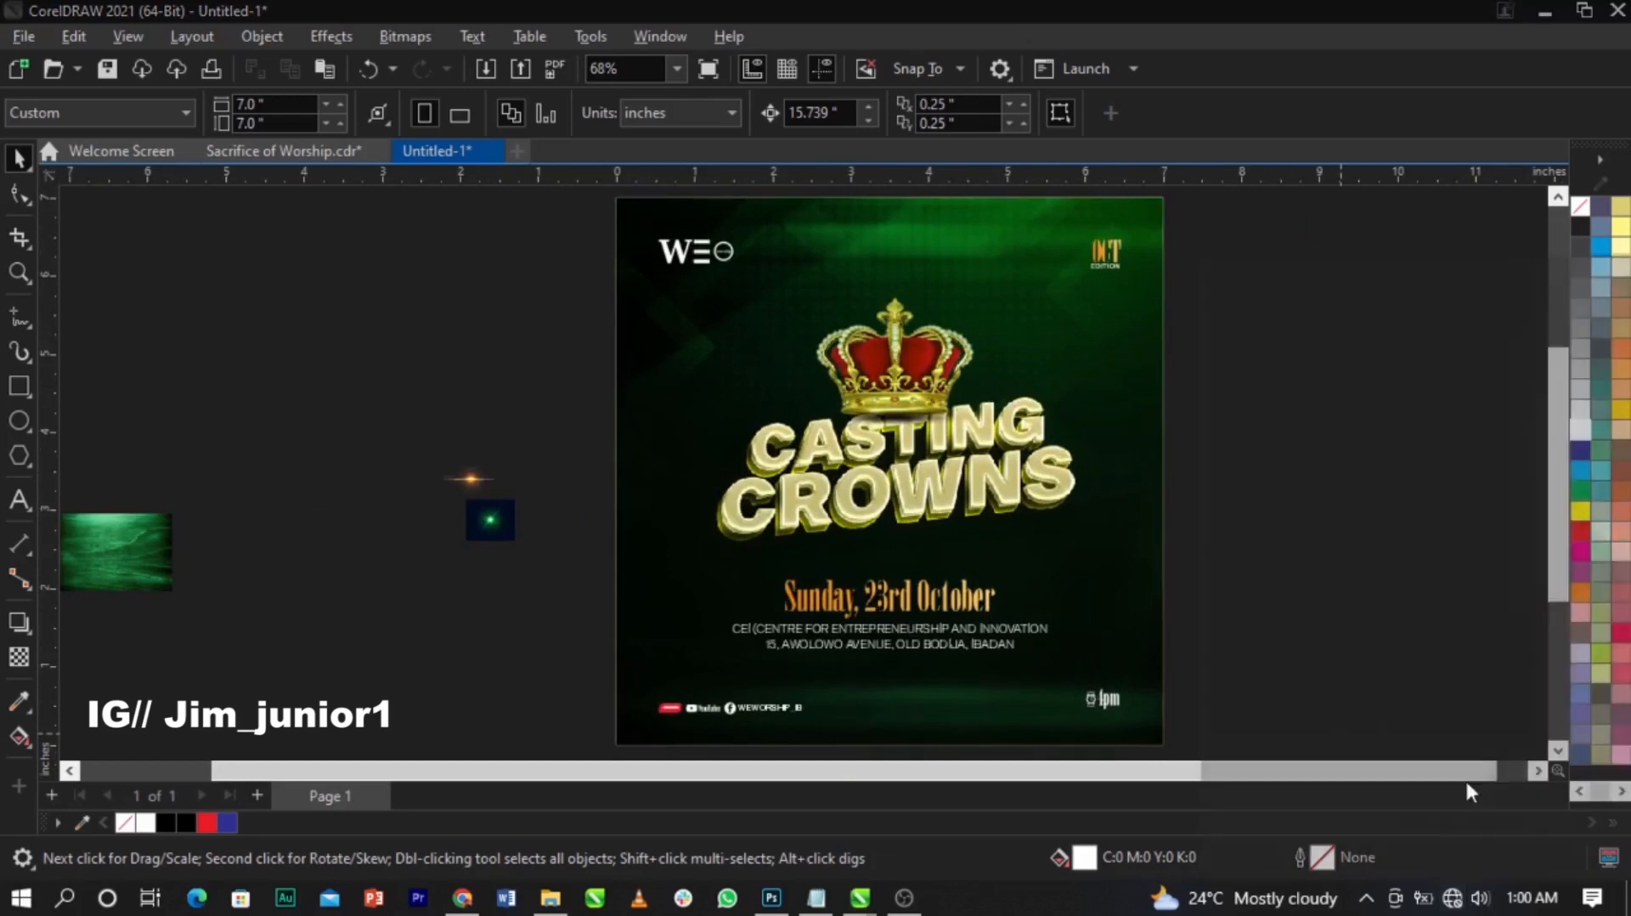
pyautogui.click(1383, 288)
pyautogui.click(1500, 385)
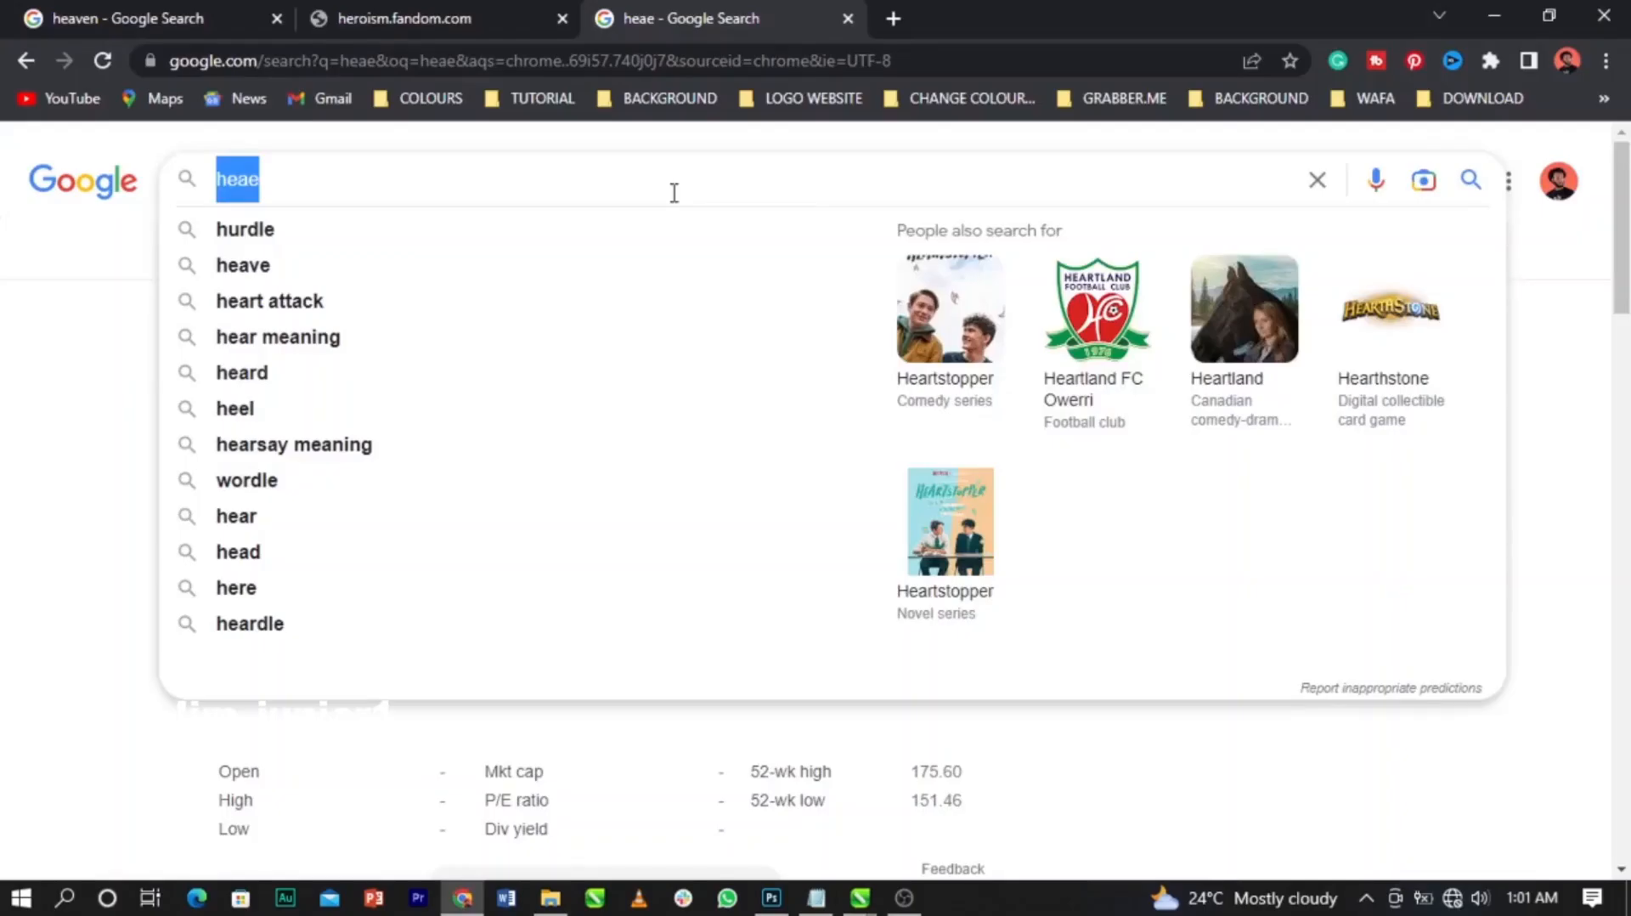
# Step: In Chrome, search Google for "heaven" and show the image results
pyautogui.write('heaven')
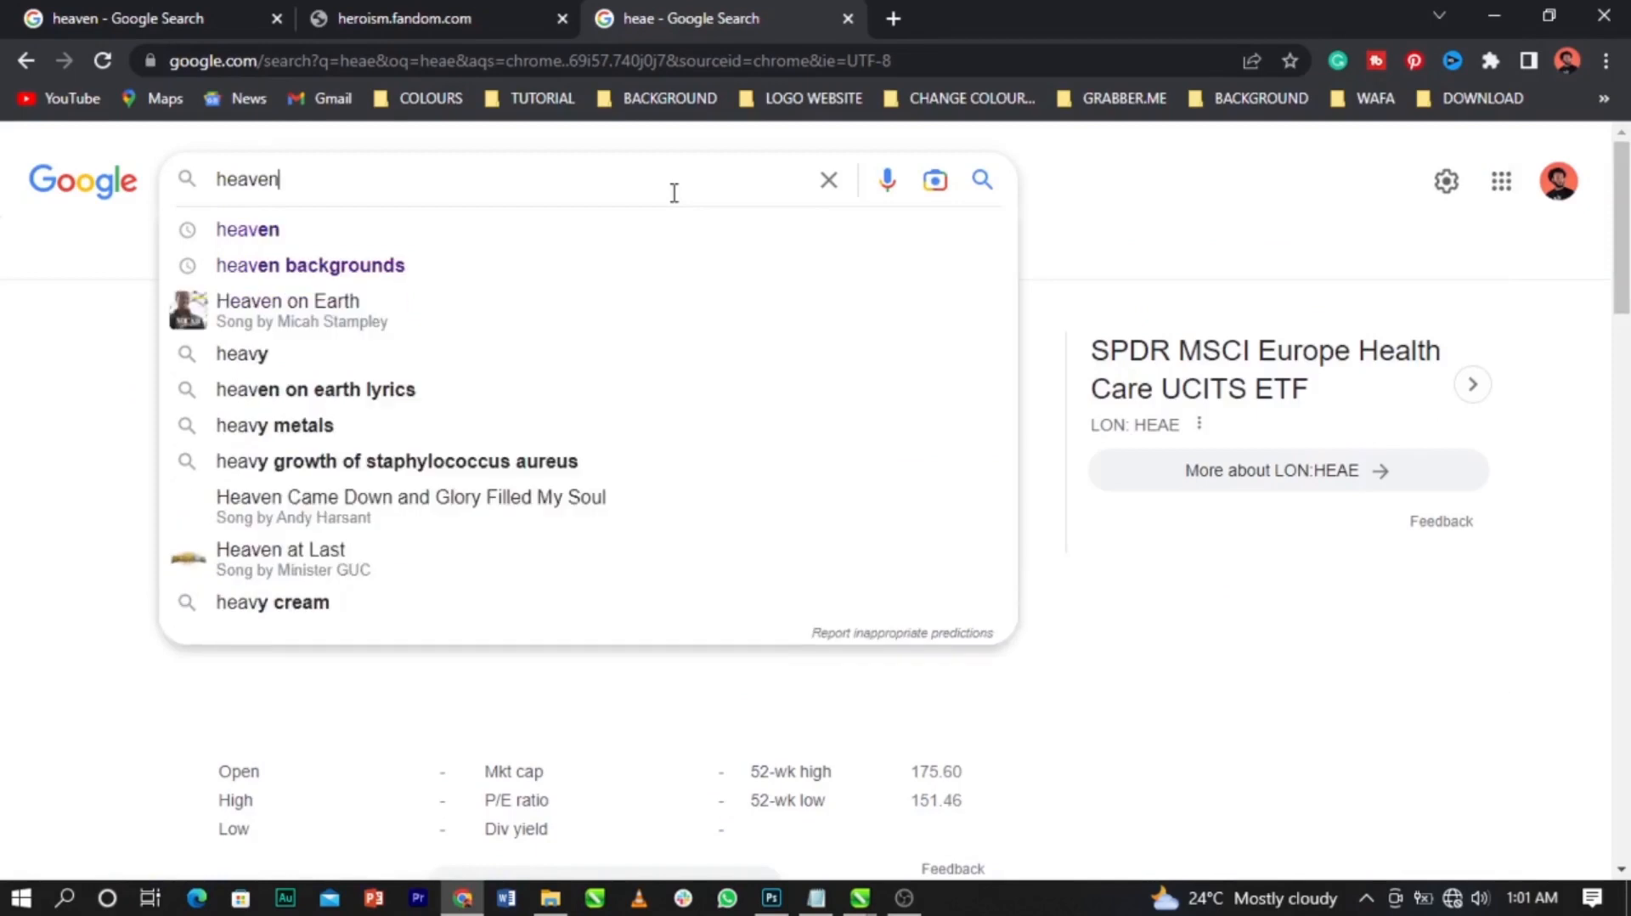
pyautogui.press('Return')
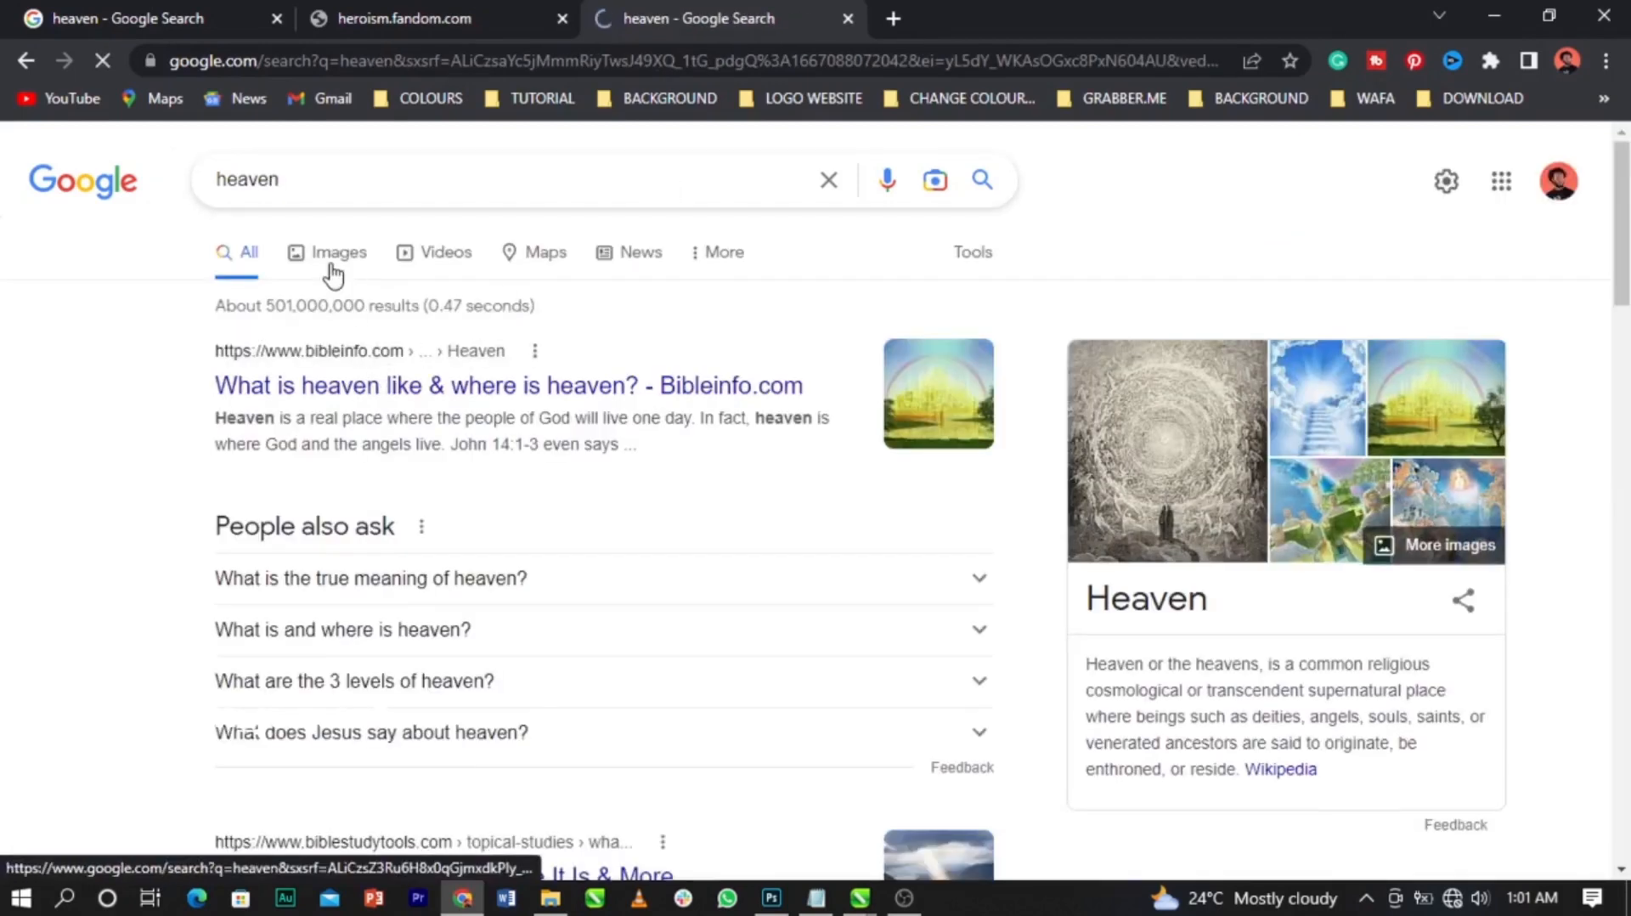
pyautogui.click(335, 258)
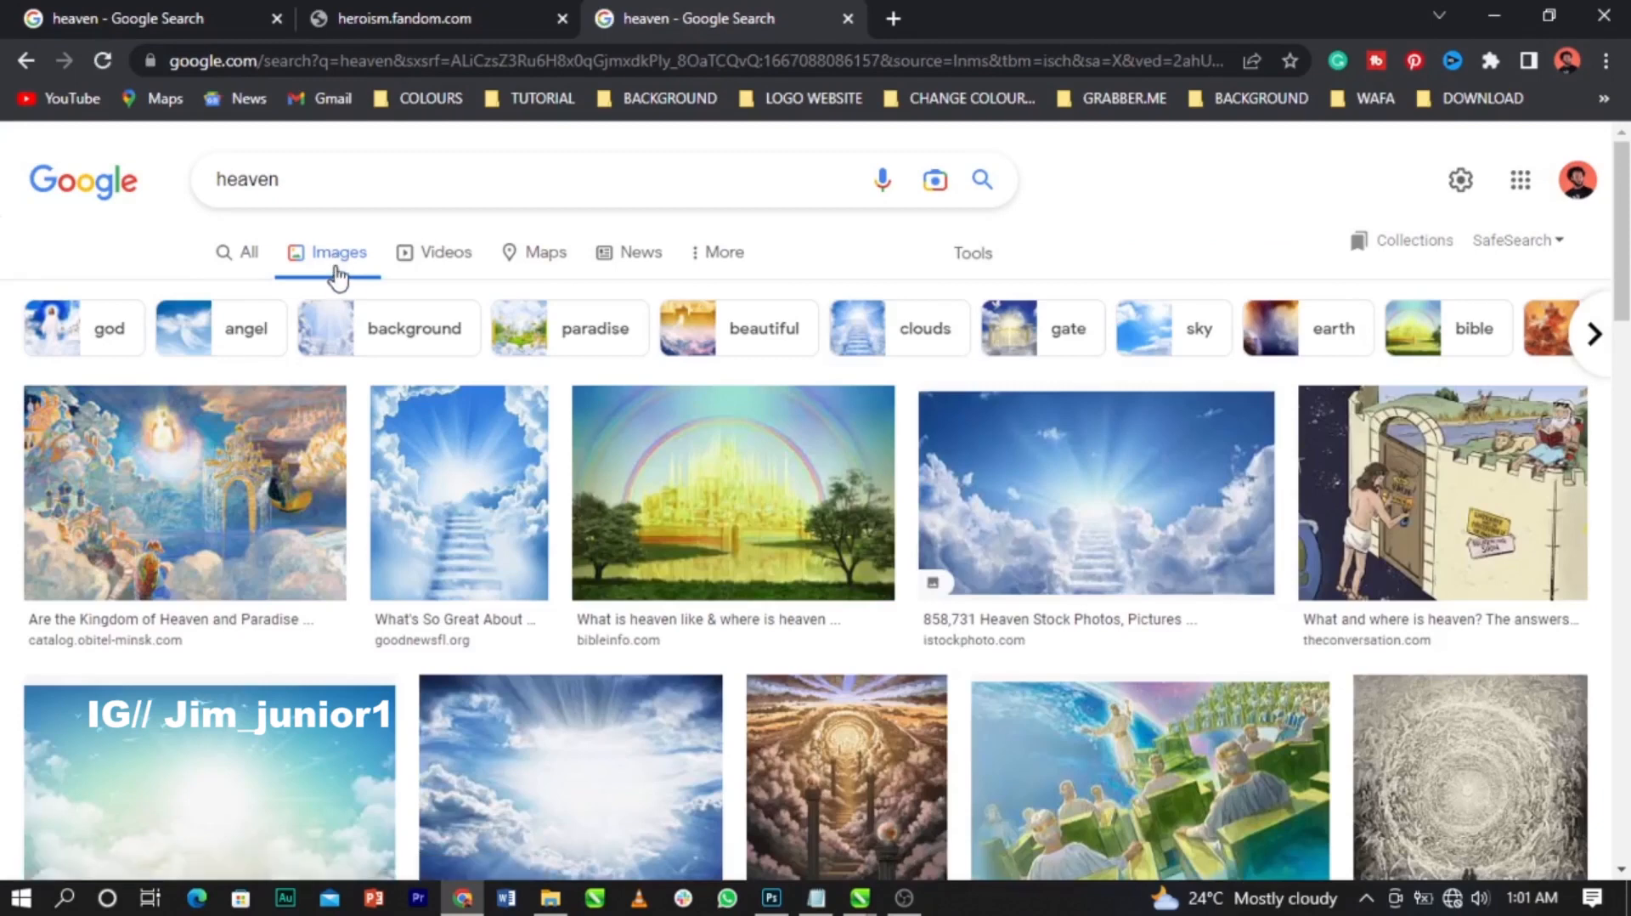
# Step: Look through the "heaven" image results for a picture of clouds and light suited to the flyer
pyautogui.scroll(-10, 353, 280)
pyautogui.scroll(-5, 353, 284)
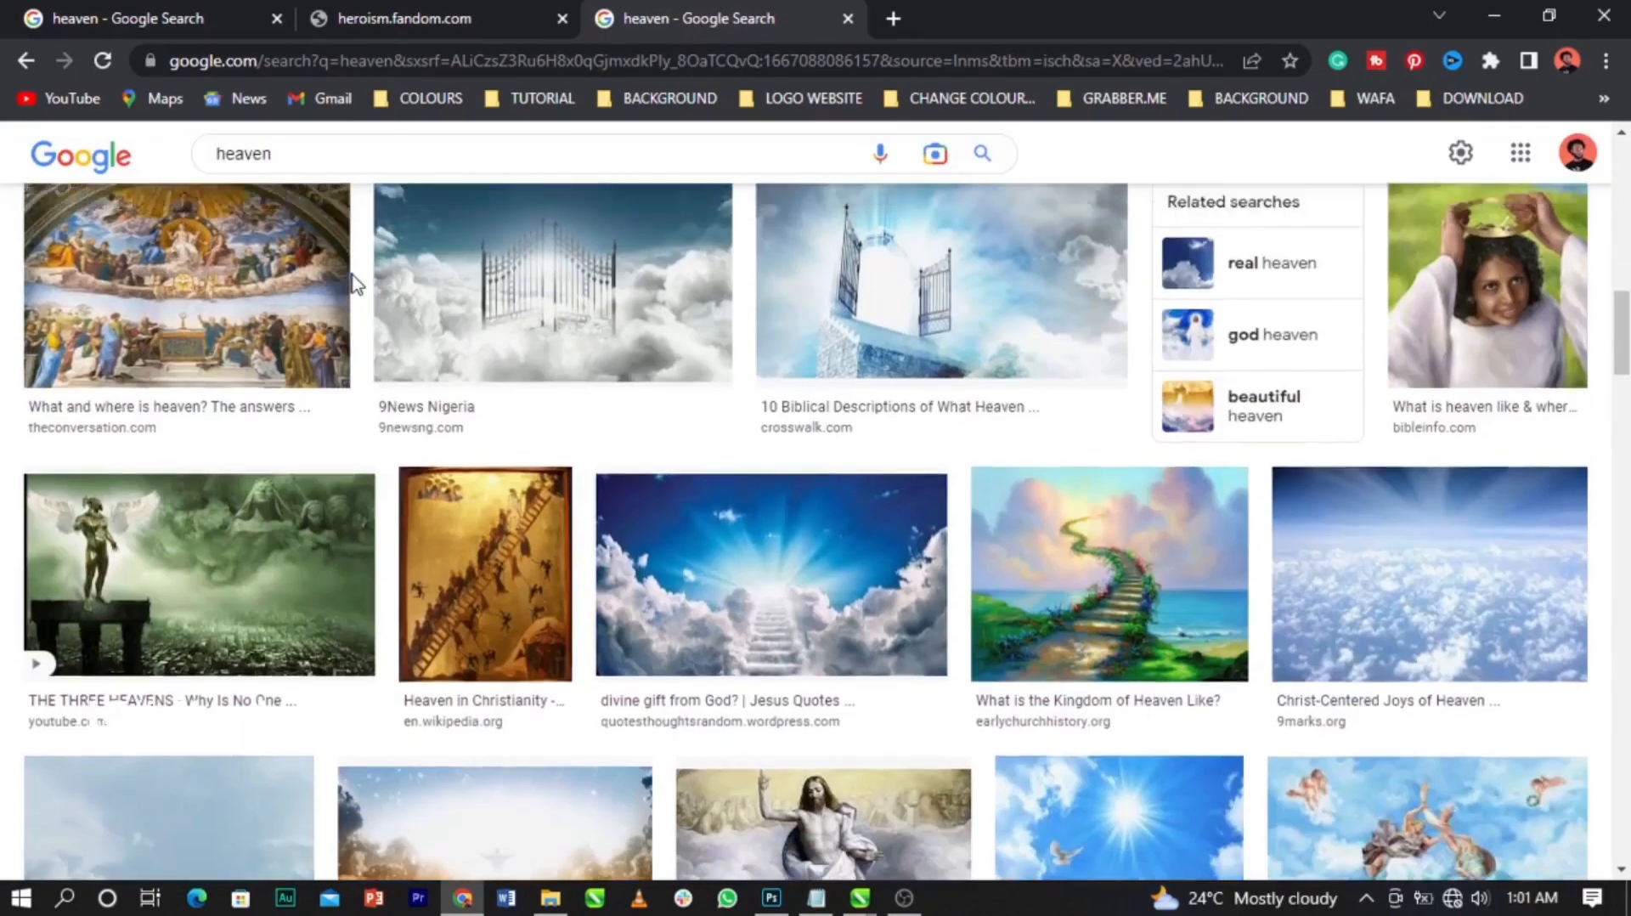
pyautogui.scroll(5, 353, 284)
pyautogui.scroll(-20, 355, 285)
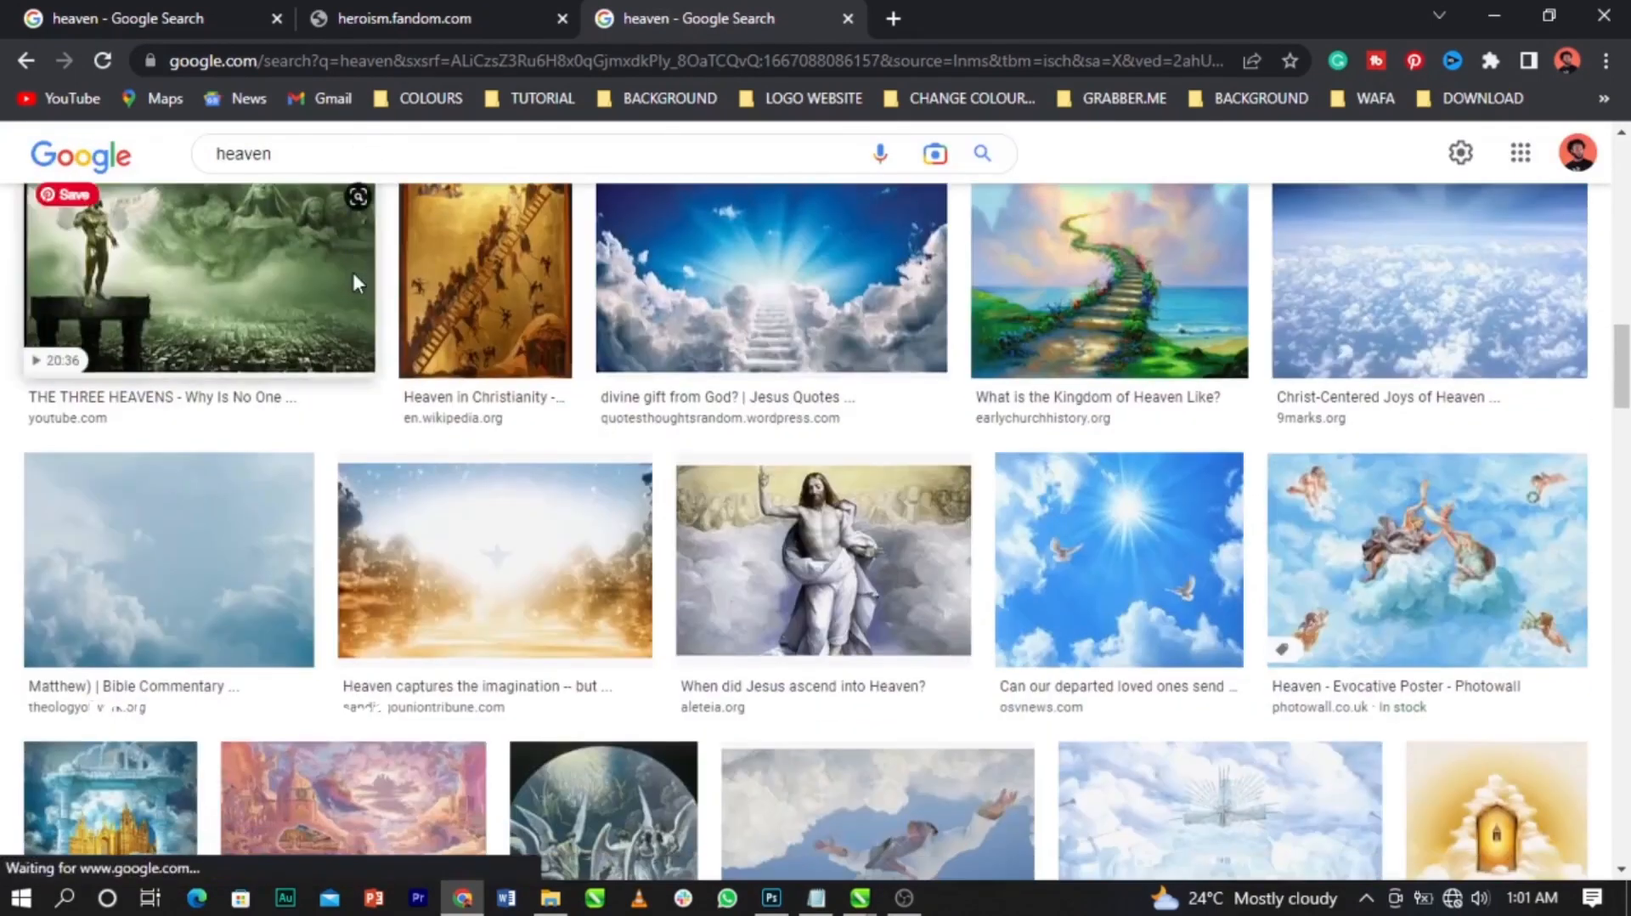
pyautogui.scroll(-6, 355, 285)
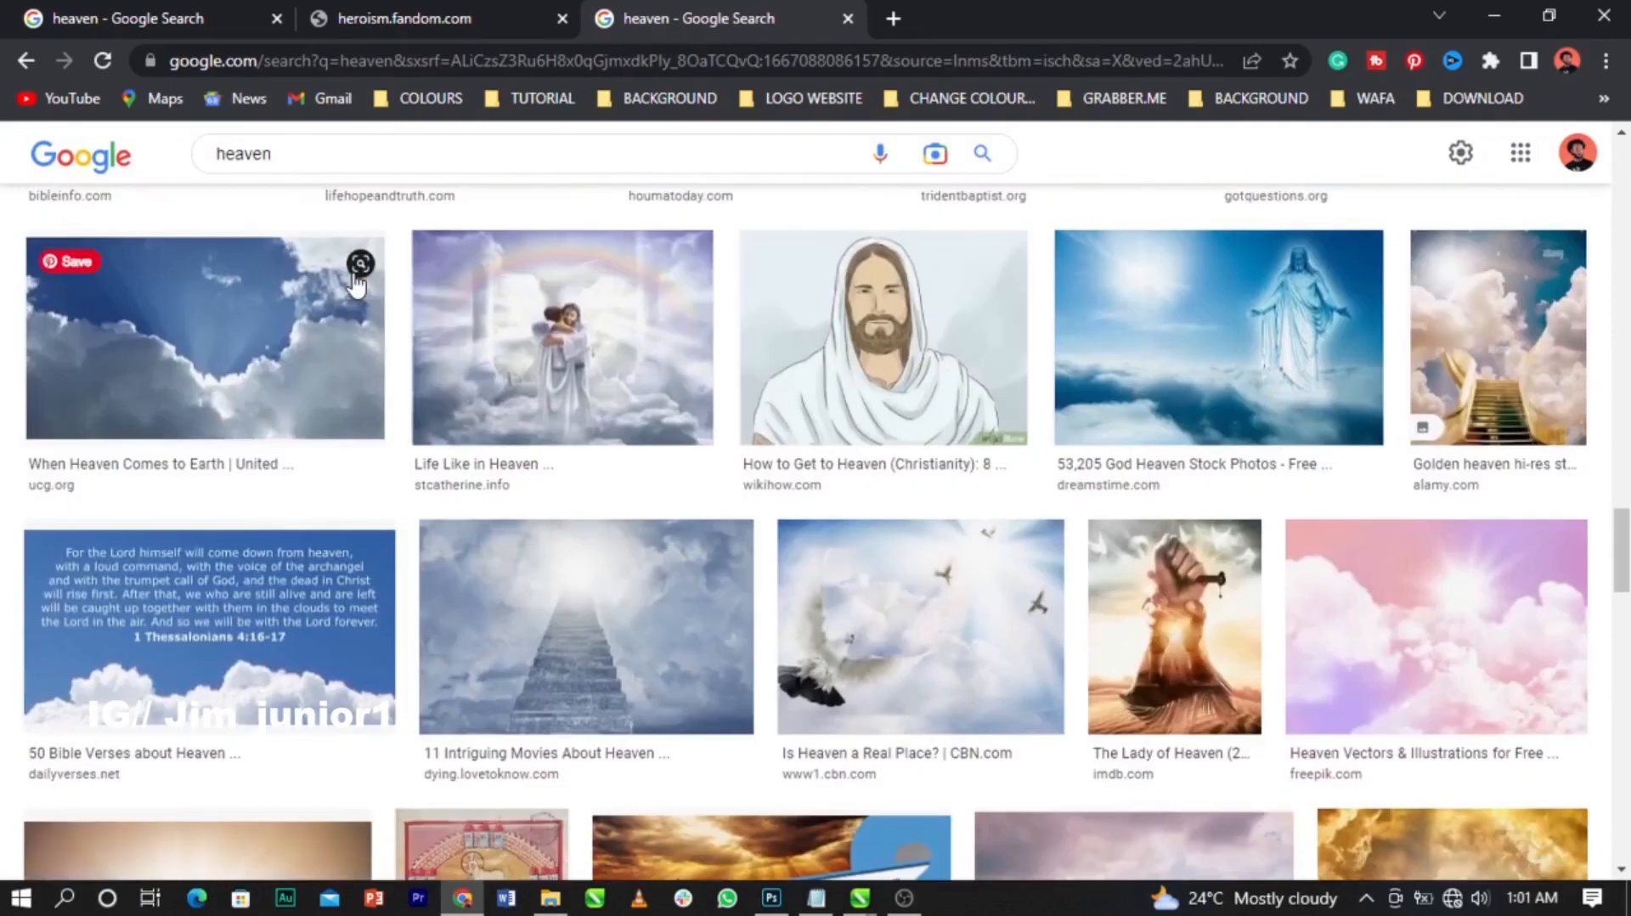
pyautogui.scroll(15, 357, 285)
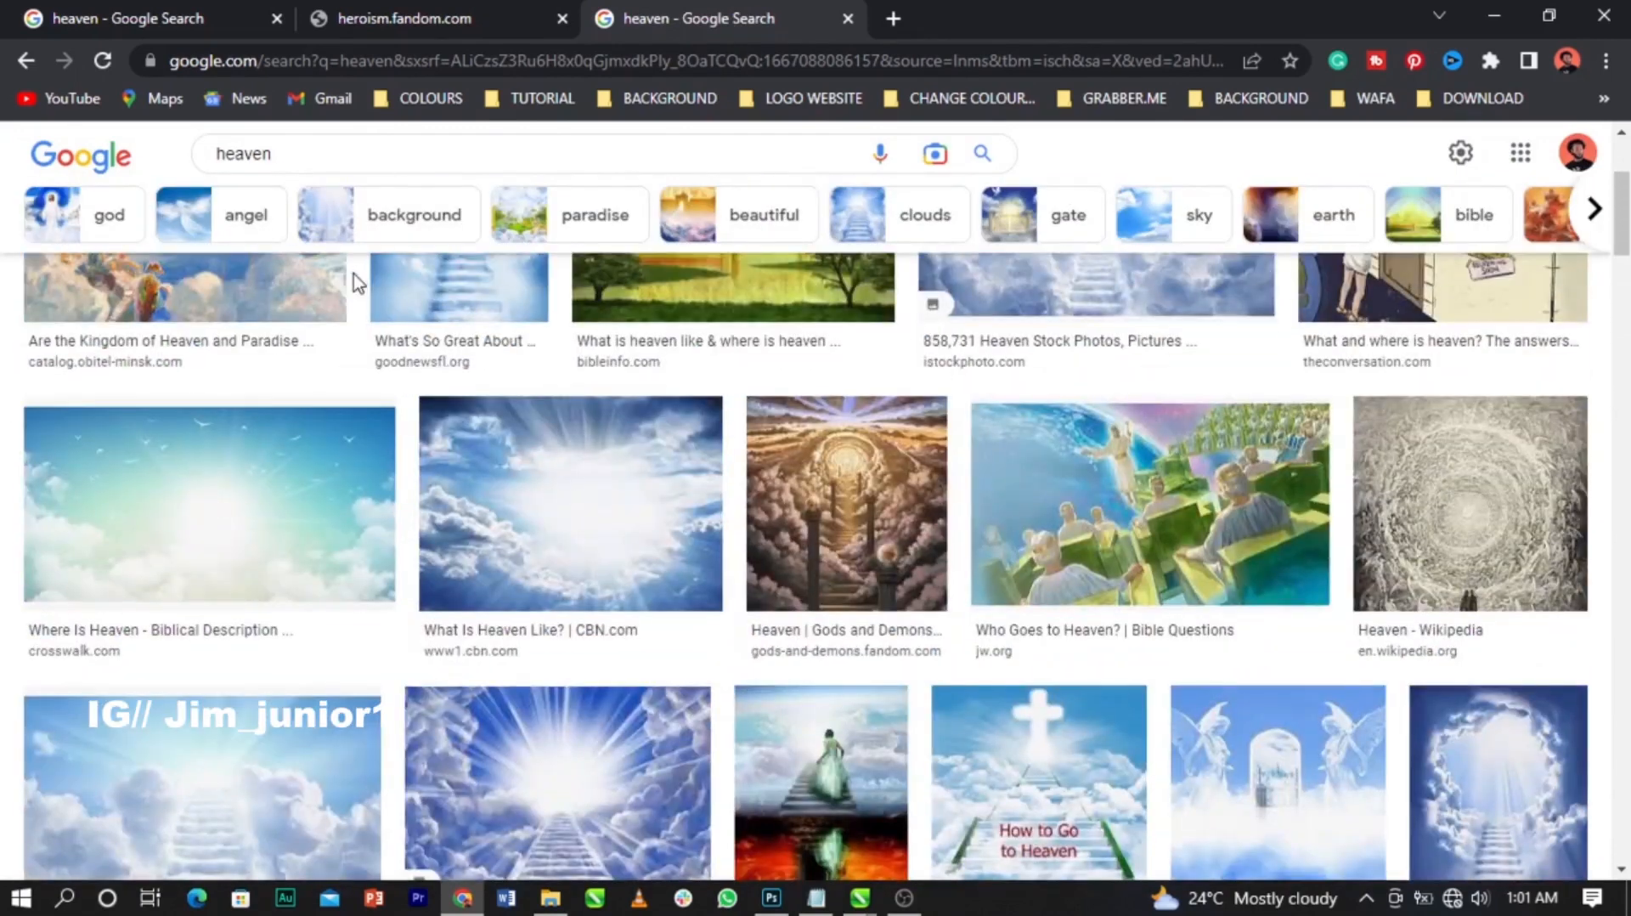
pyautogui.scroll(3, 354, 274)
pyautogui.scroll(-10, 355, 285)
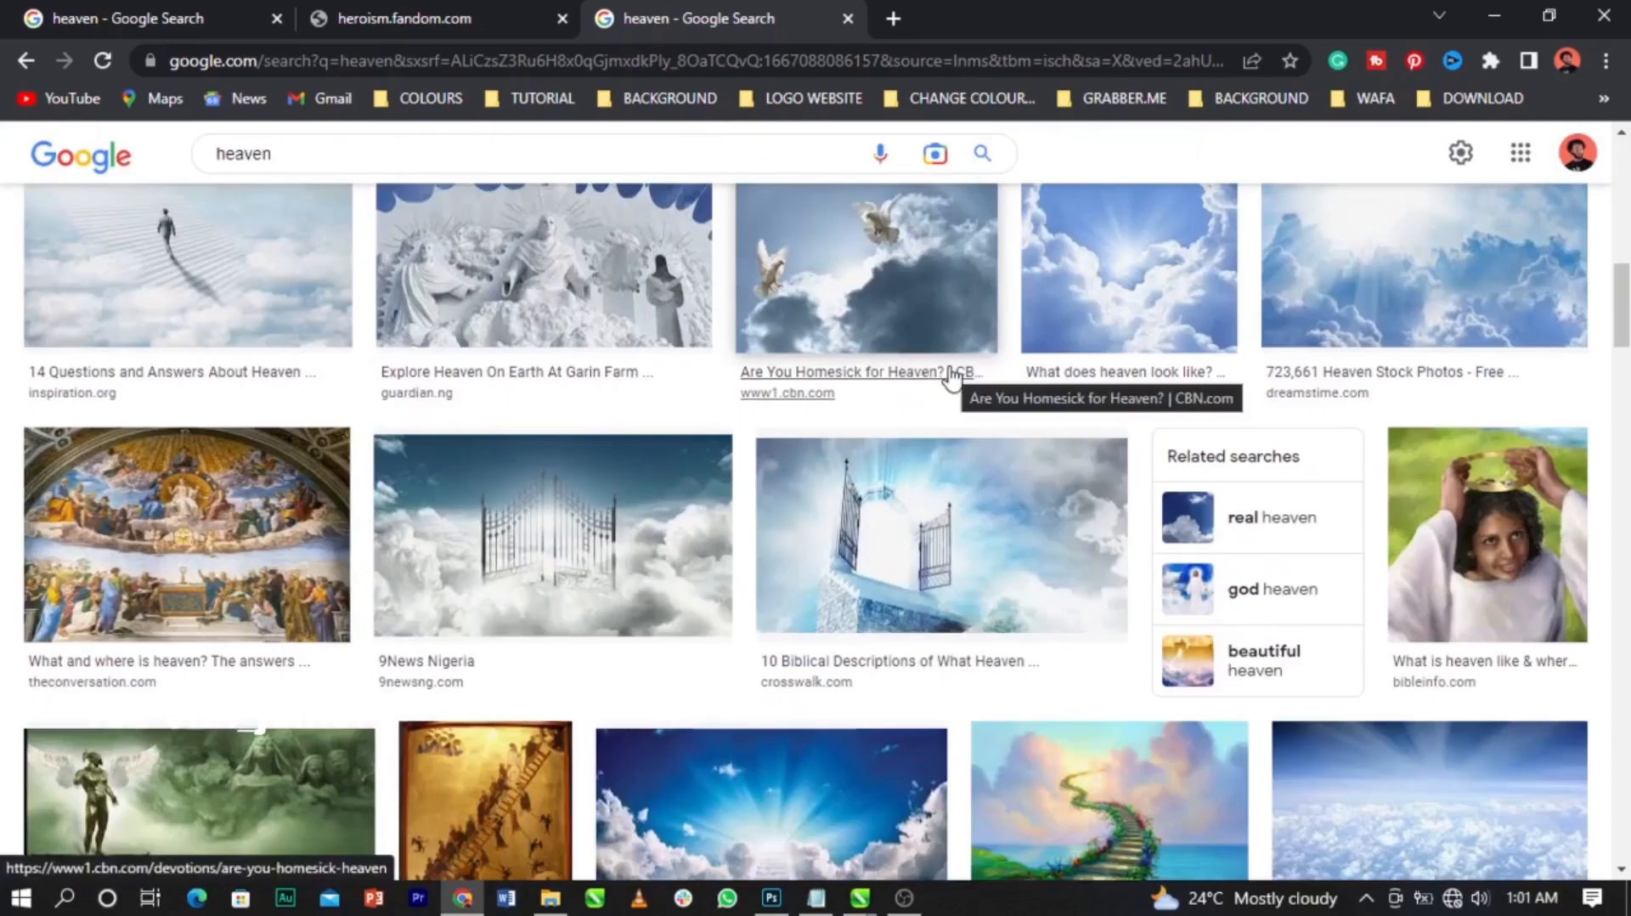
pyautogui.scroll(-12, 951, 378)
pyautogui.scroll(-10, 951, 377)
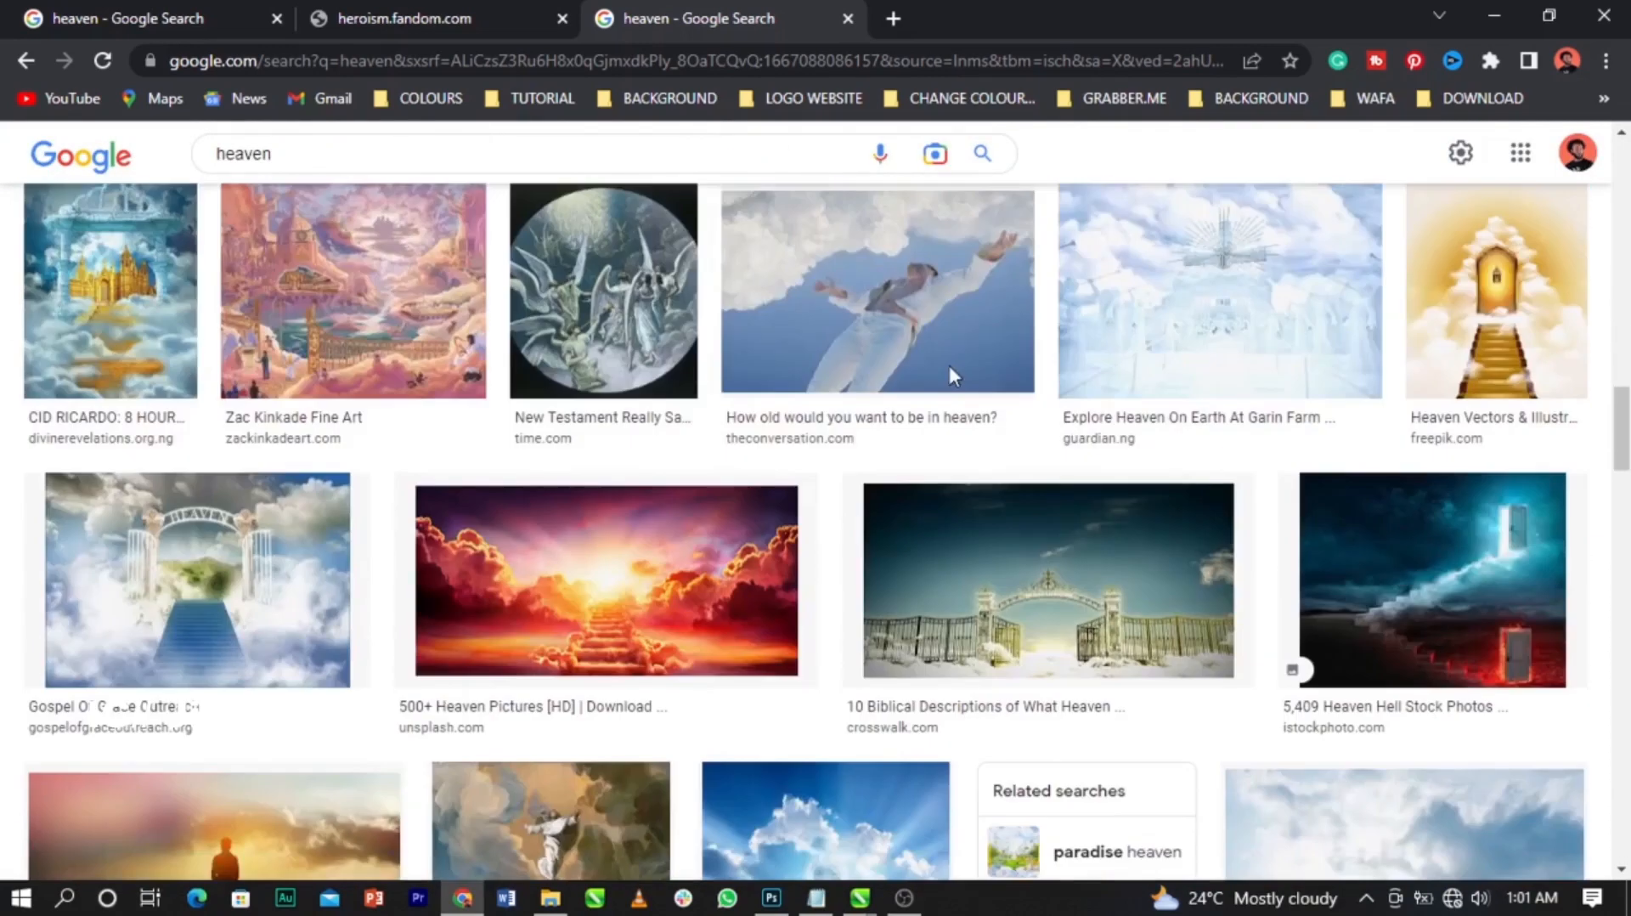
pyautogui.scroll(-12, 951, 376)
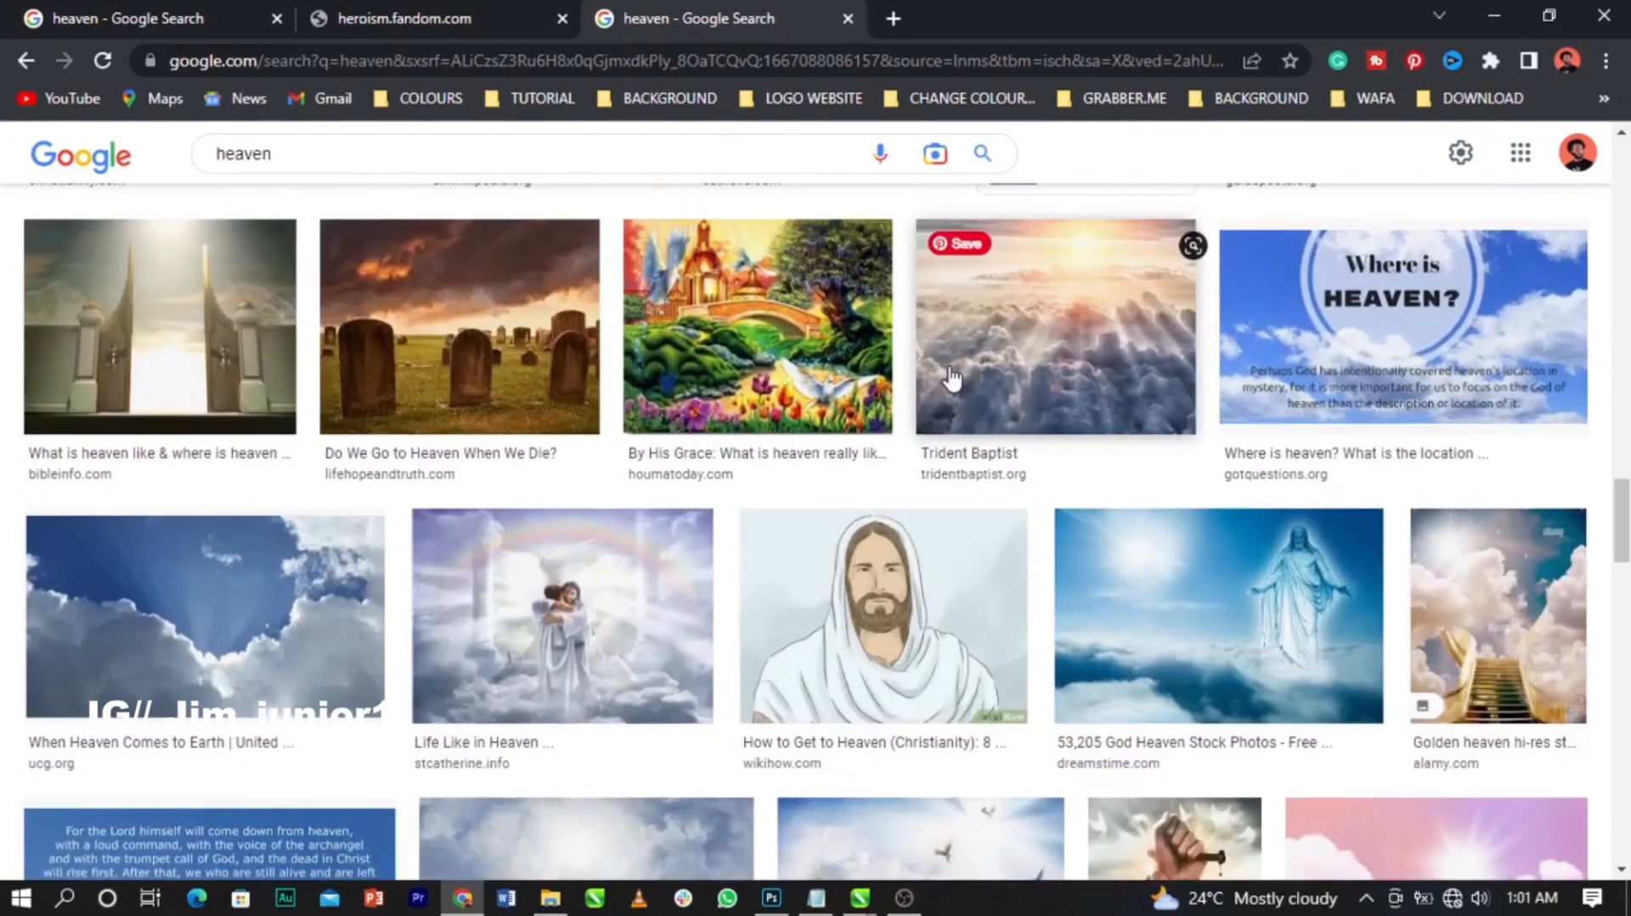
pyautogui.scroll(-12, 952, 377)
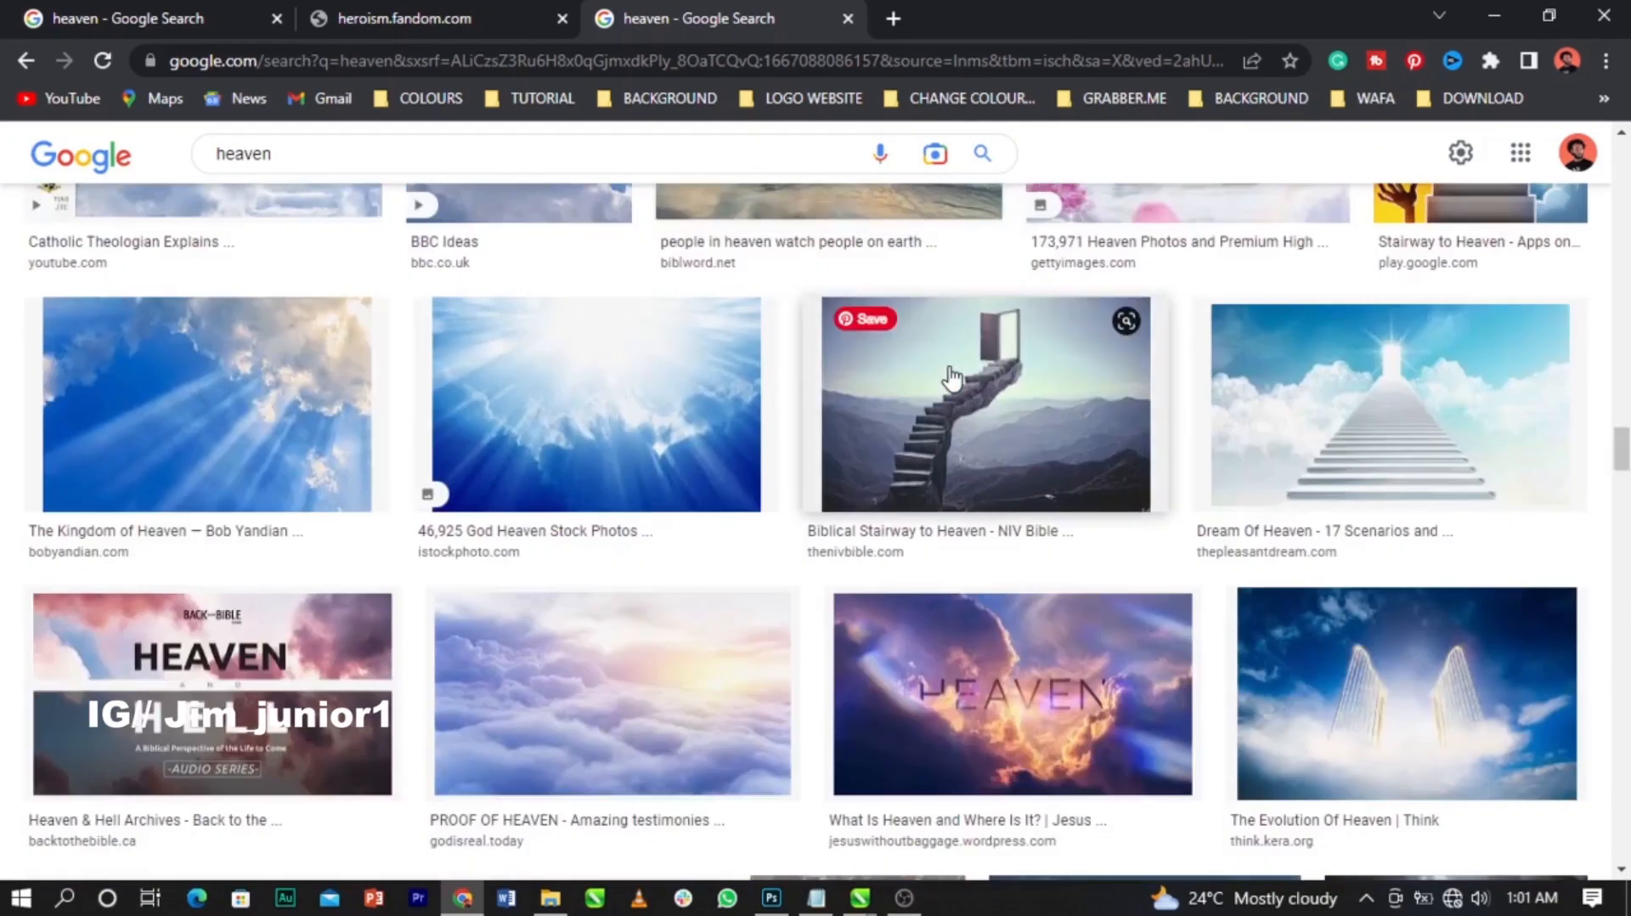
pyautogui.scroll(-14, 951, 376)
pyautogui.scroll(-14, 951, 376)
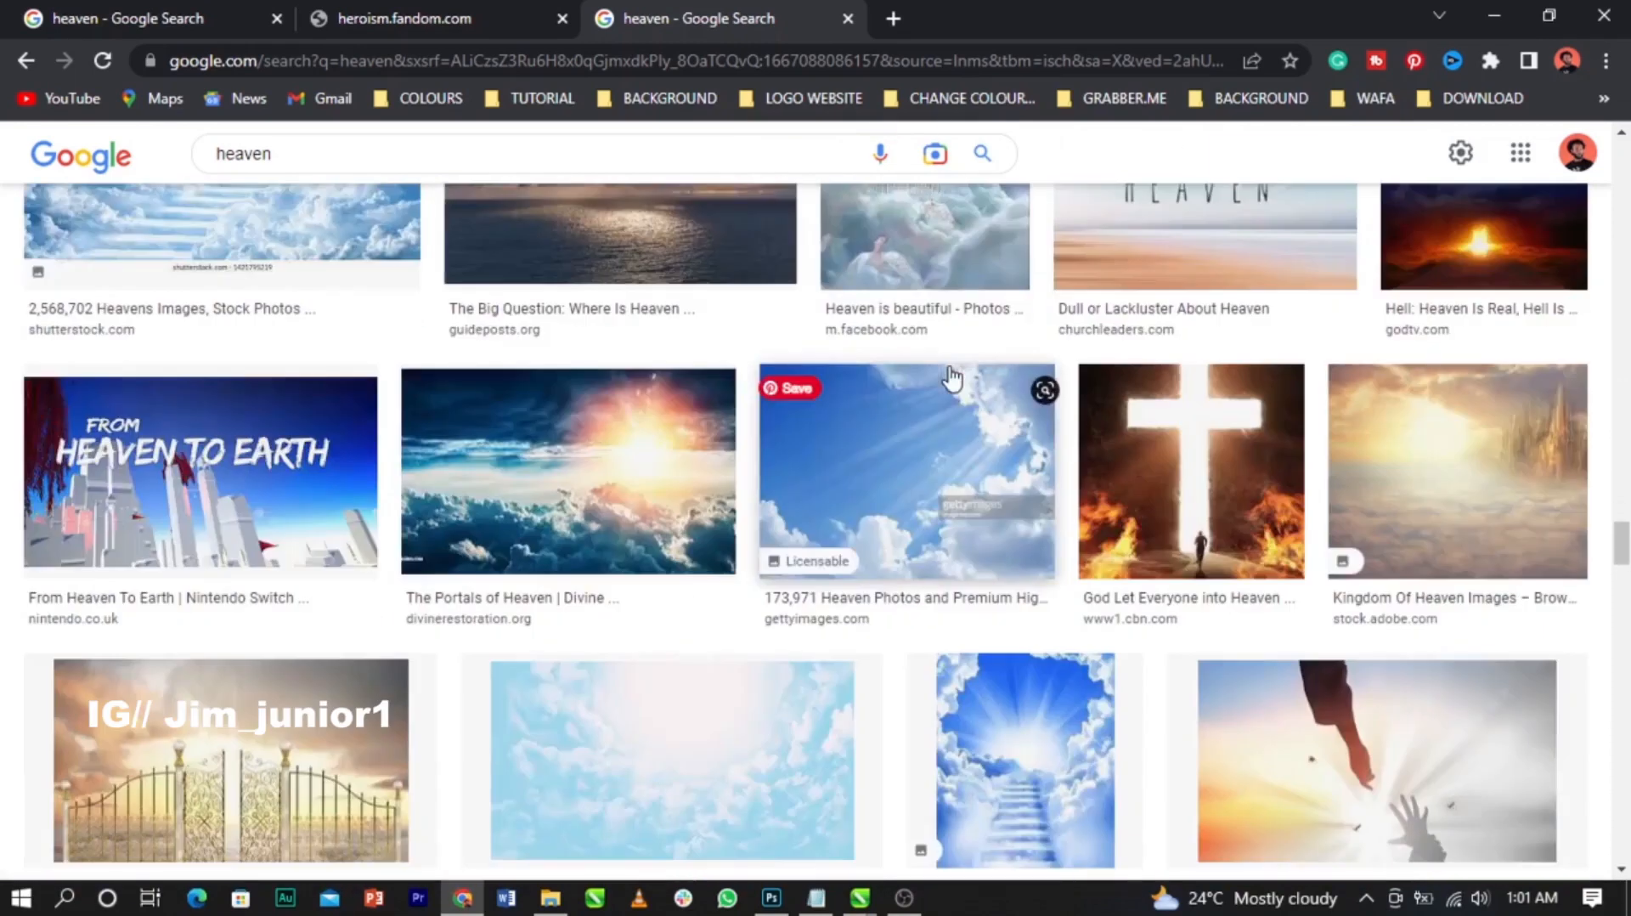
pyautogui.scroll(-14, 952, 376)
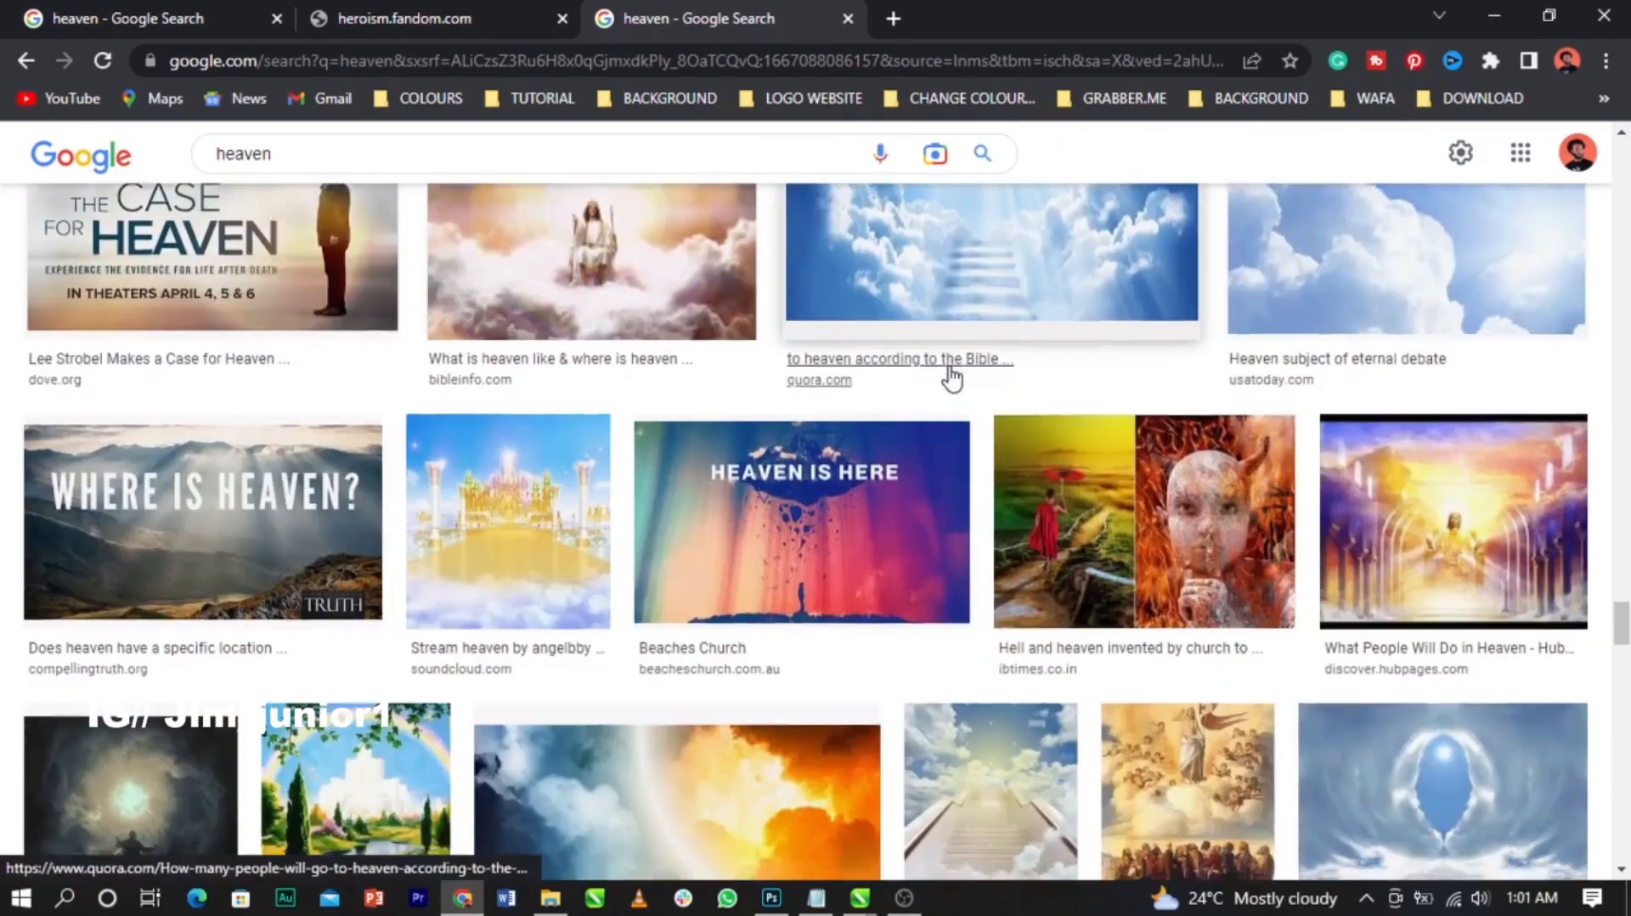
pyautogui.scroll(-14, 951, 376)
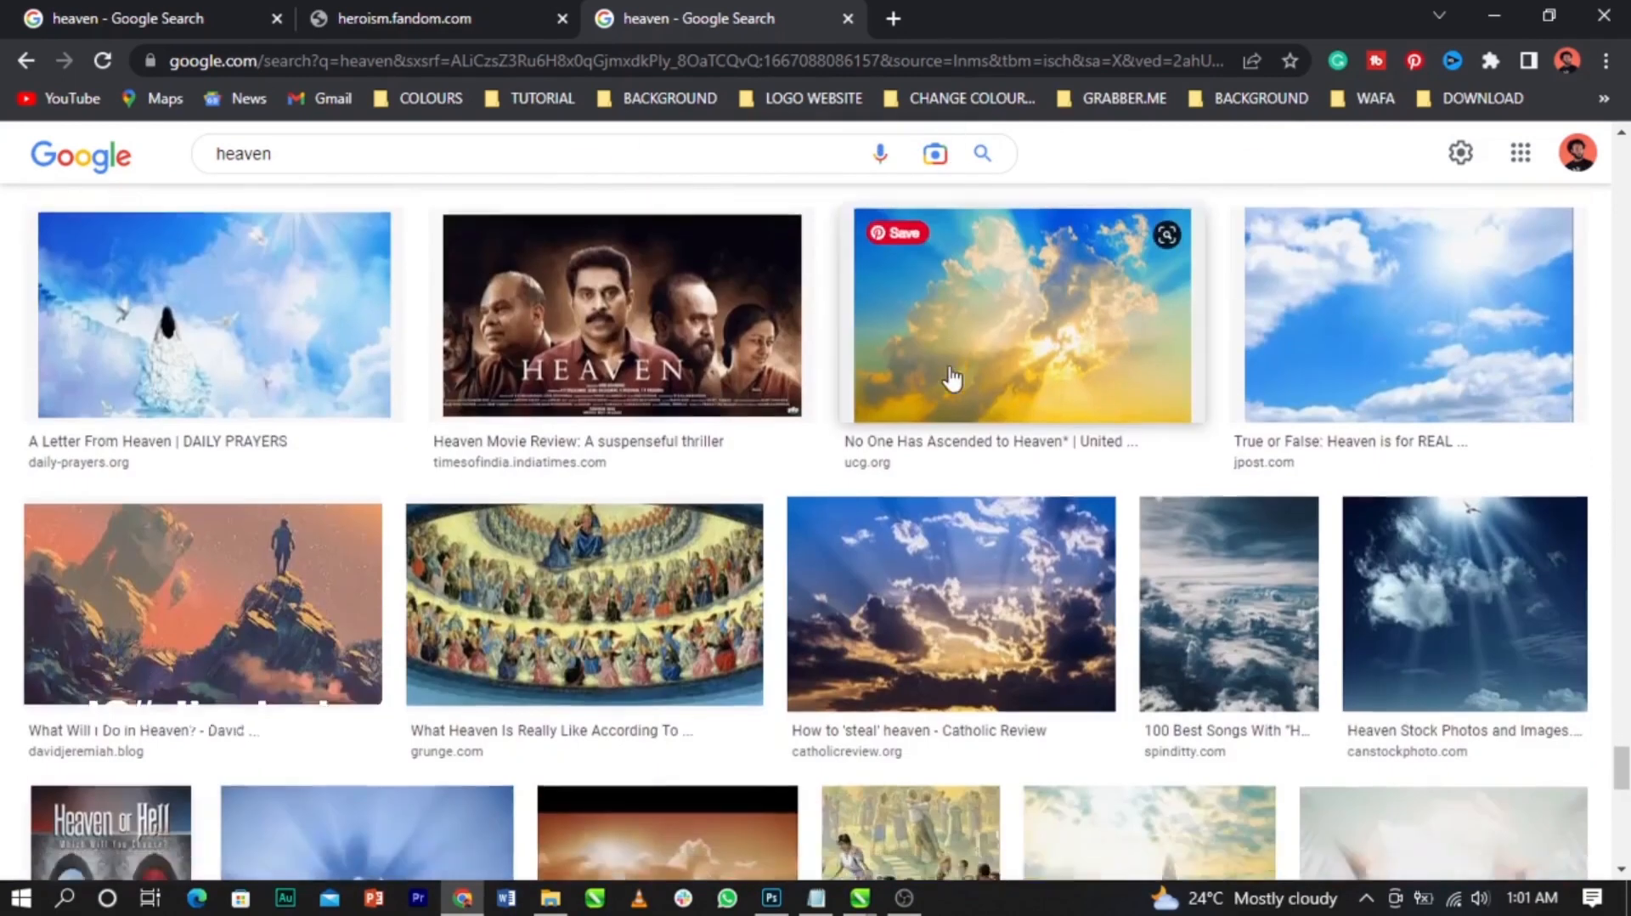
pyautogui.scroll(-8, 951, 376)
# Step: Search for "heaven" images again and open the preview of Heroism Wiki's "Heaven (theology)" picture with the cloud-framed stairway
pyautogui.click(626, 73)
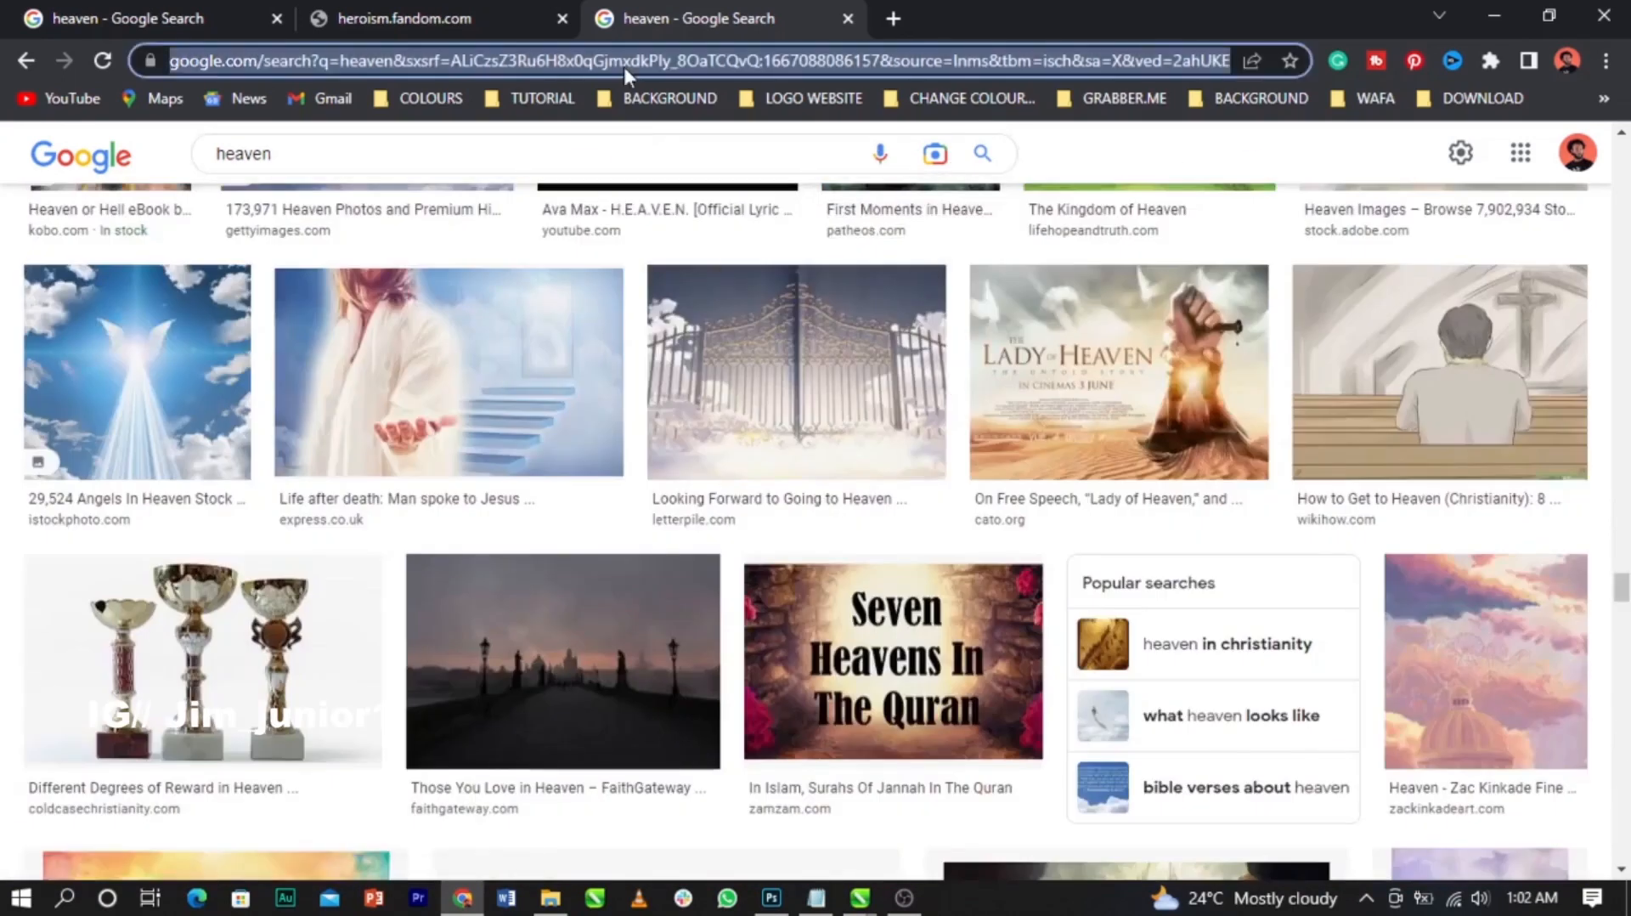
pyautogui.write('heaven')
pyautogui.press('Return')
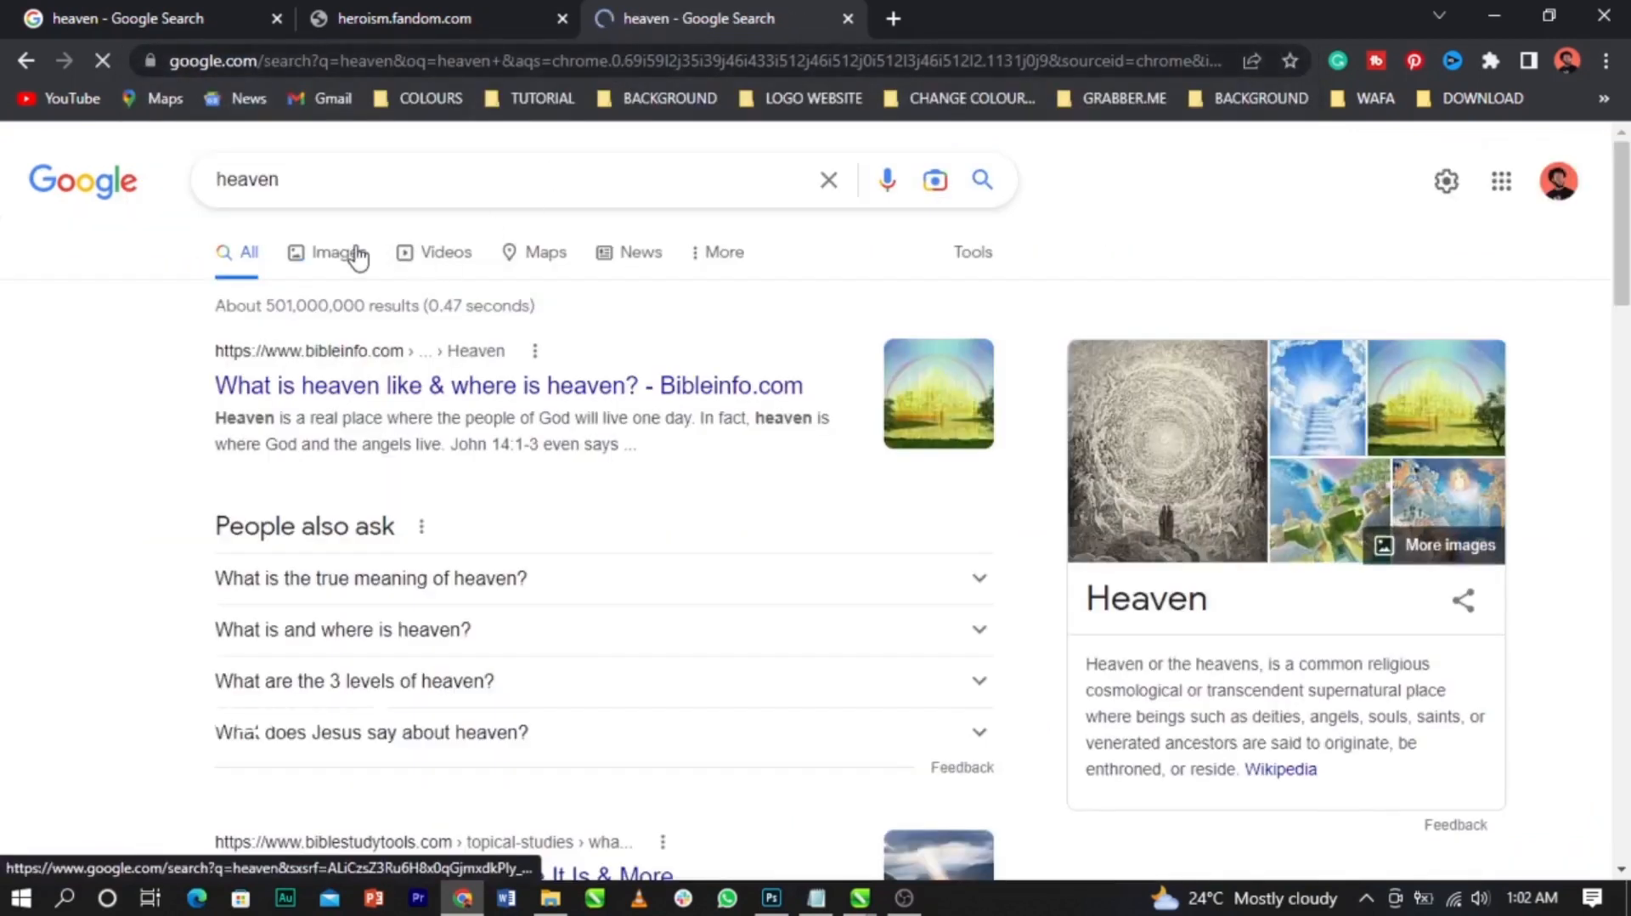
pyautogui.click(355, 252)
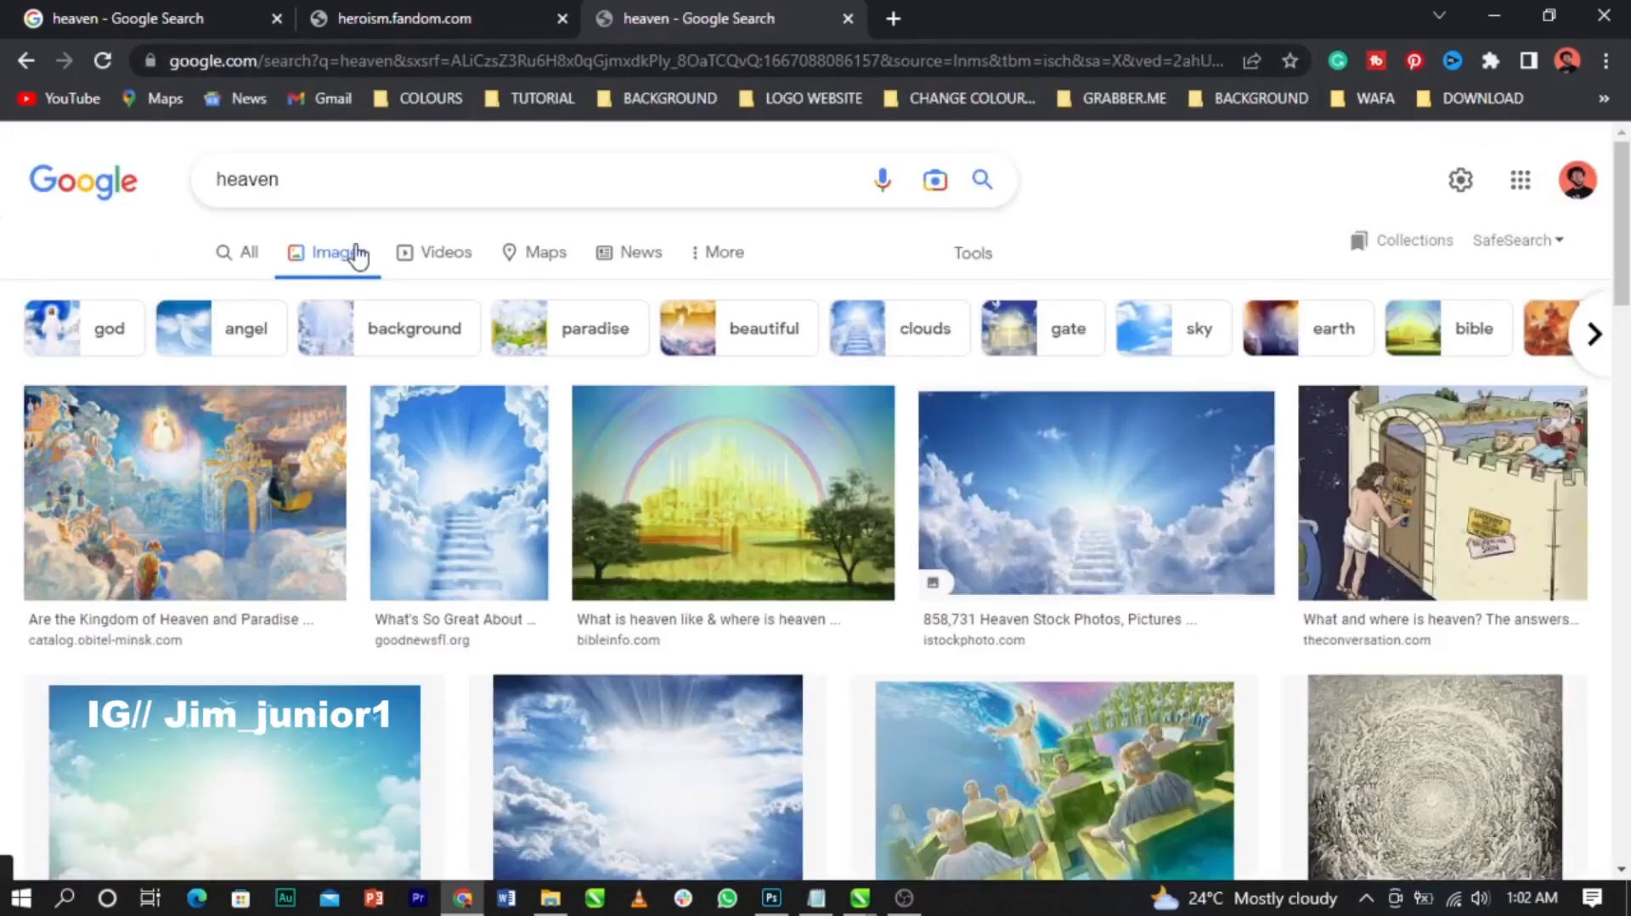
pyautogui.scroll(-5, 357, 254)
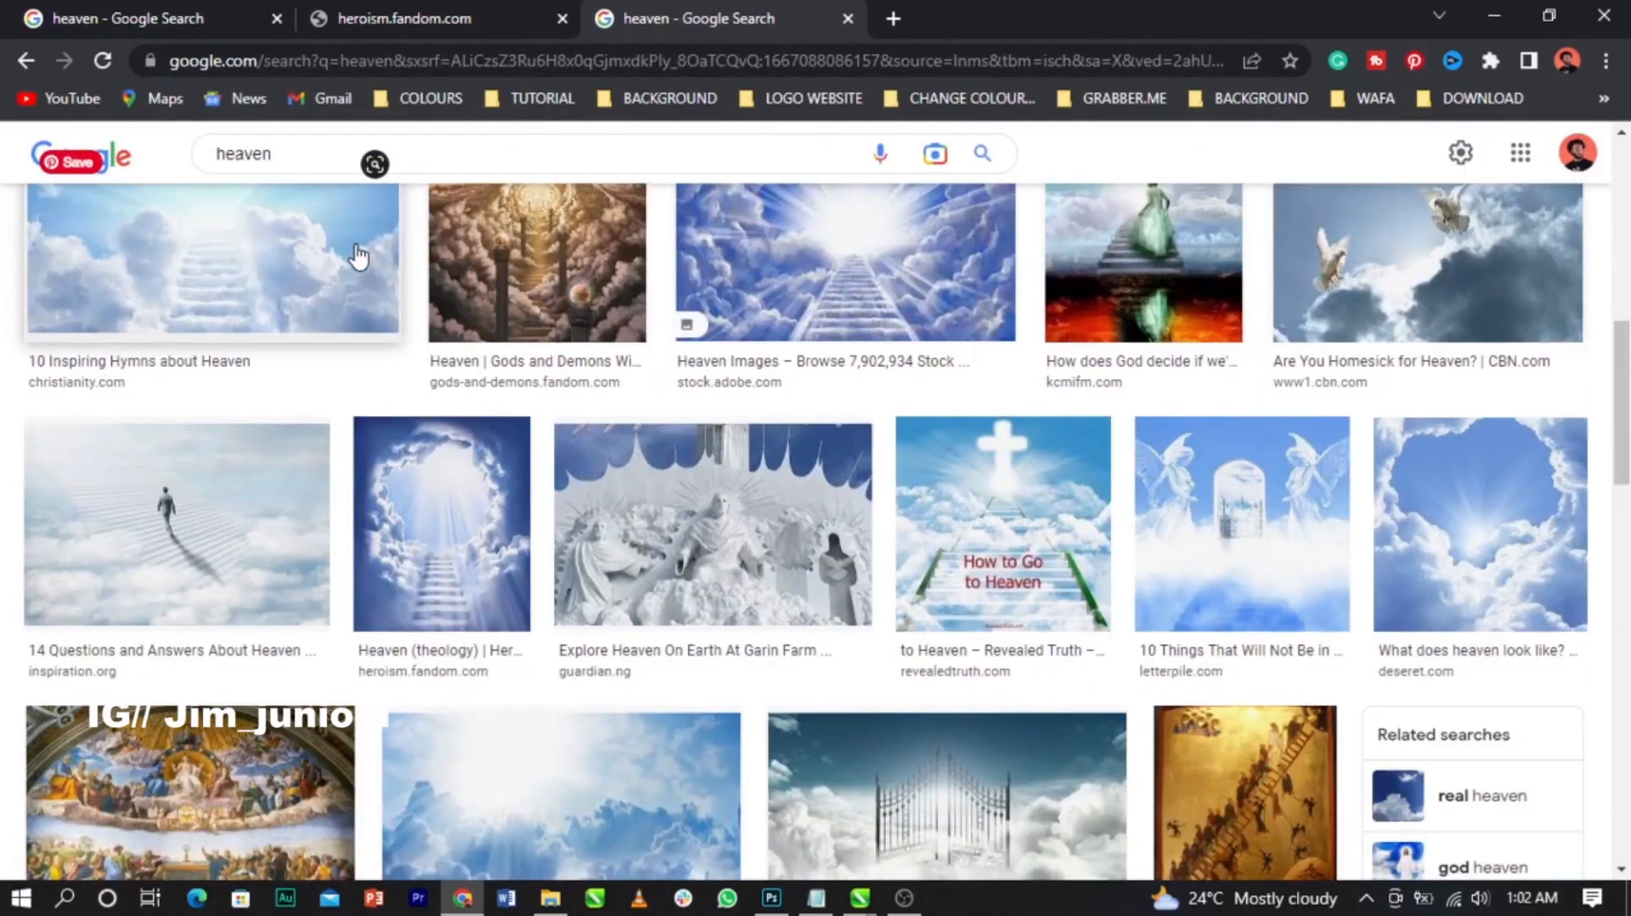
pyautogui.click(443, 573)
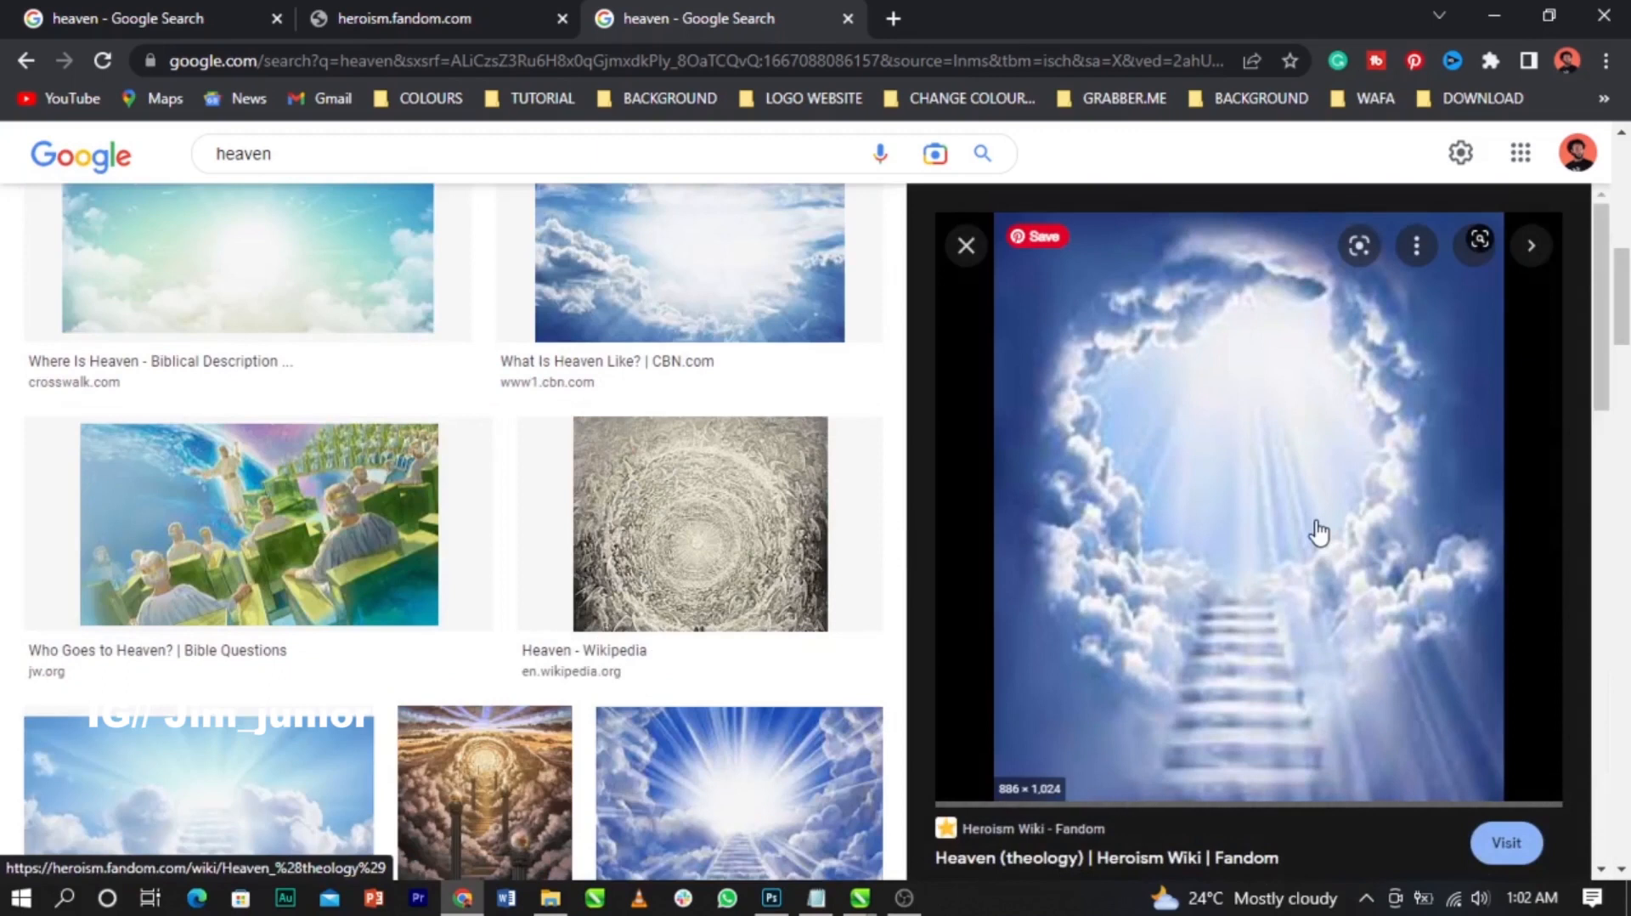
# Step: Open the cloud stairway picture's source link in a new tab and copy the picture from the preview
pyautogui.rightClick(1349, 463)
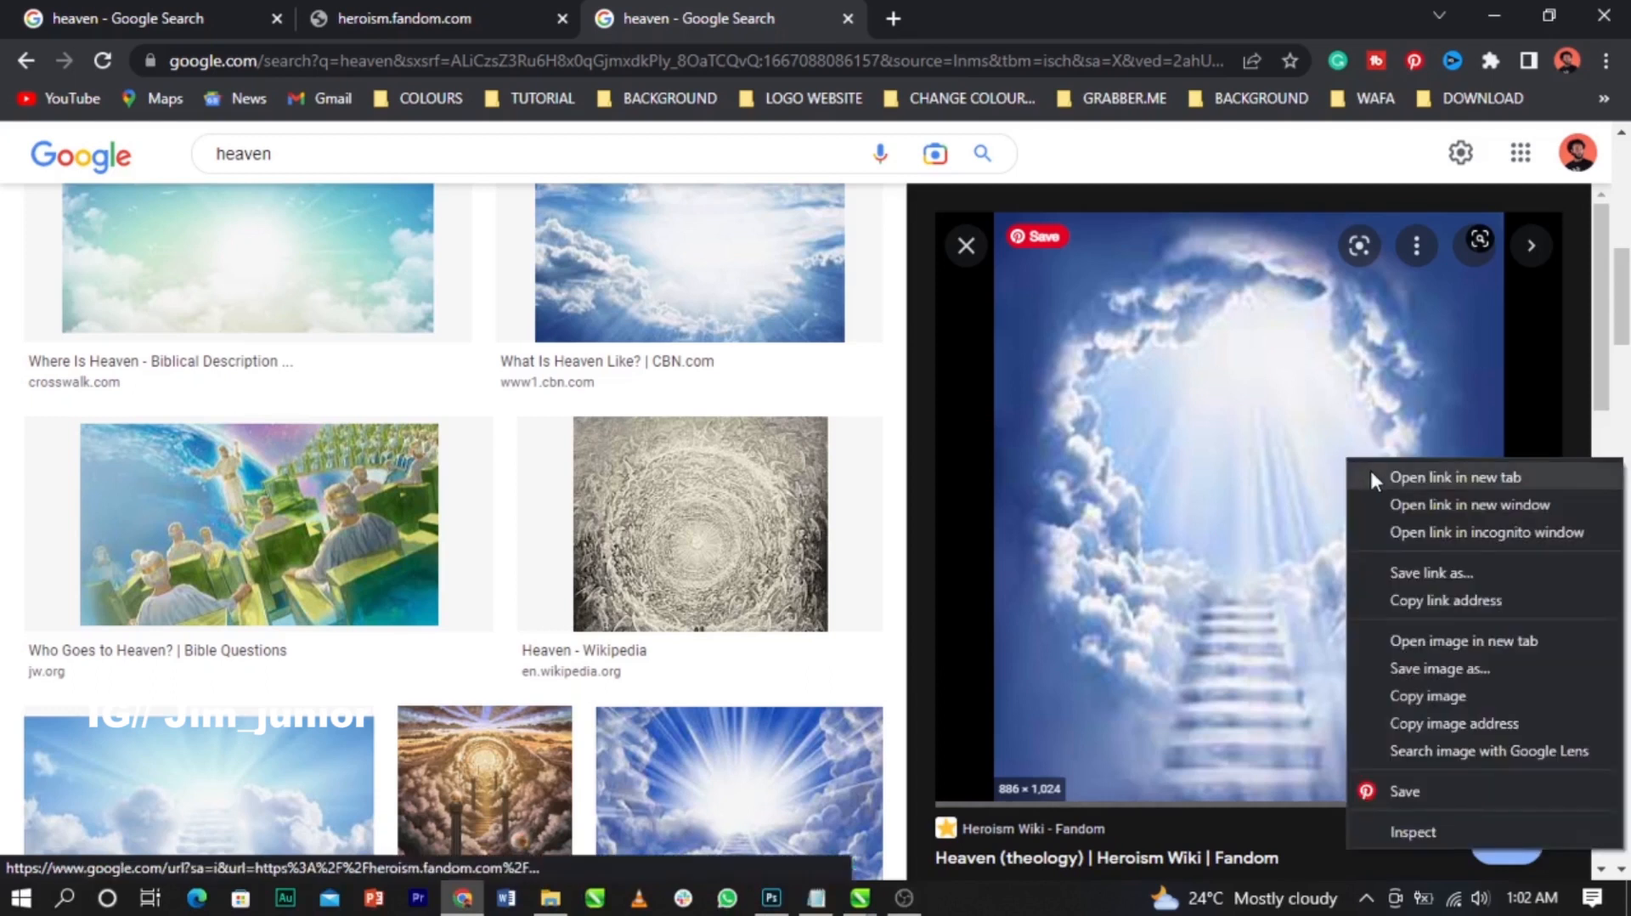
pyautogui.click(1371, 476)
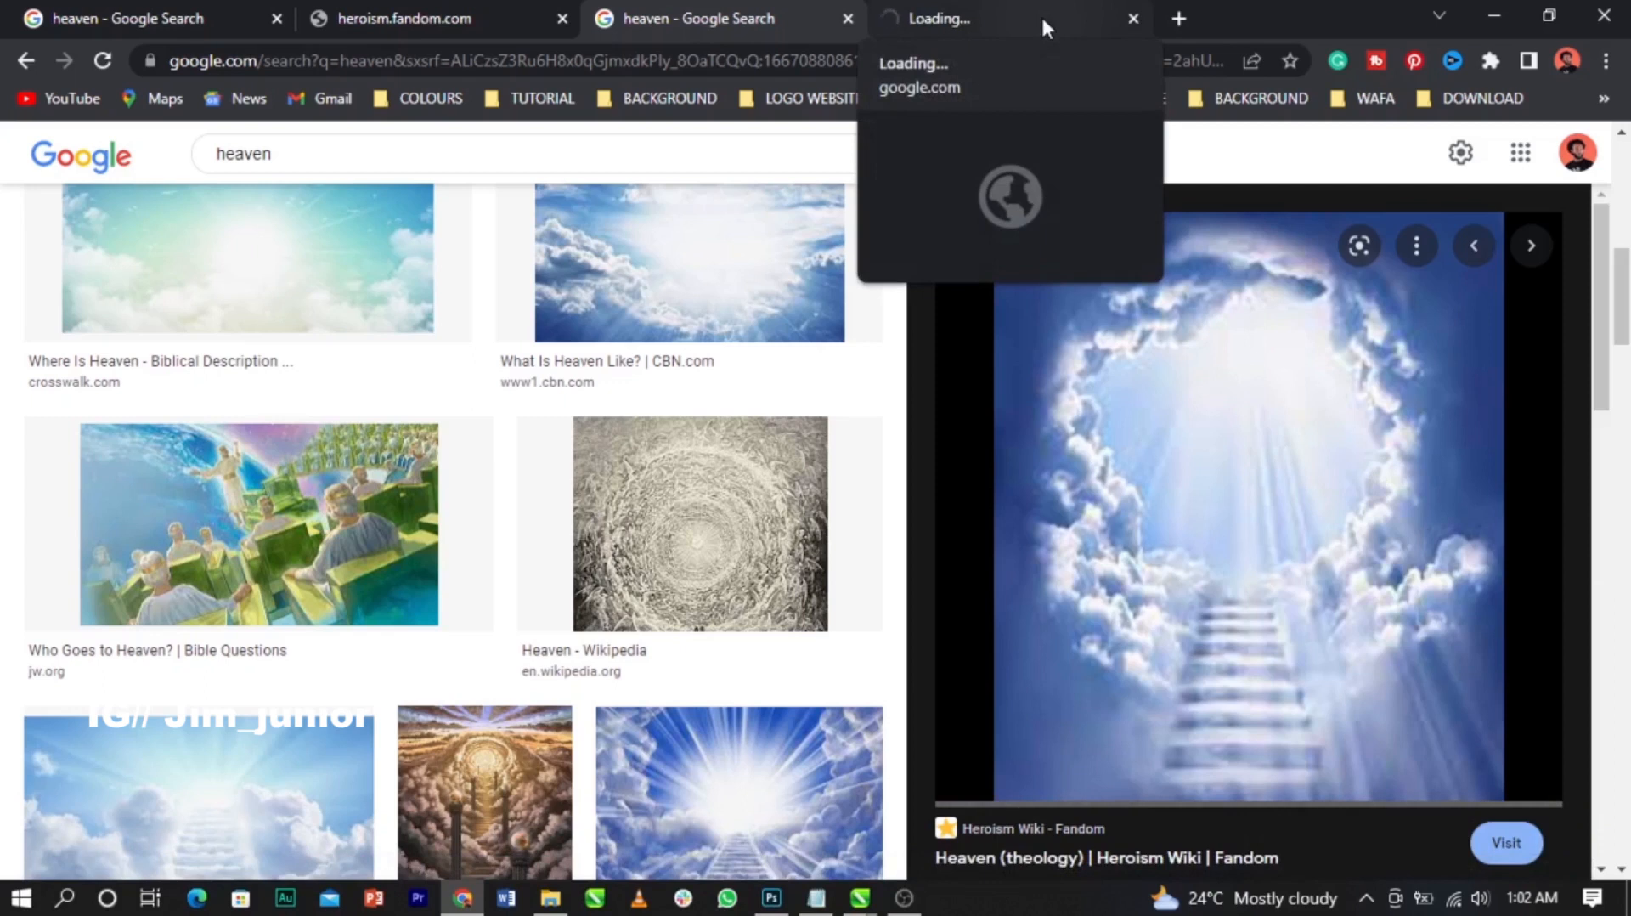
pyautogui.rightClick(1248, 367)
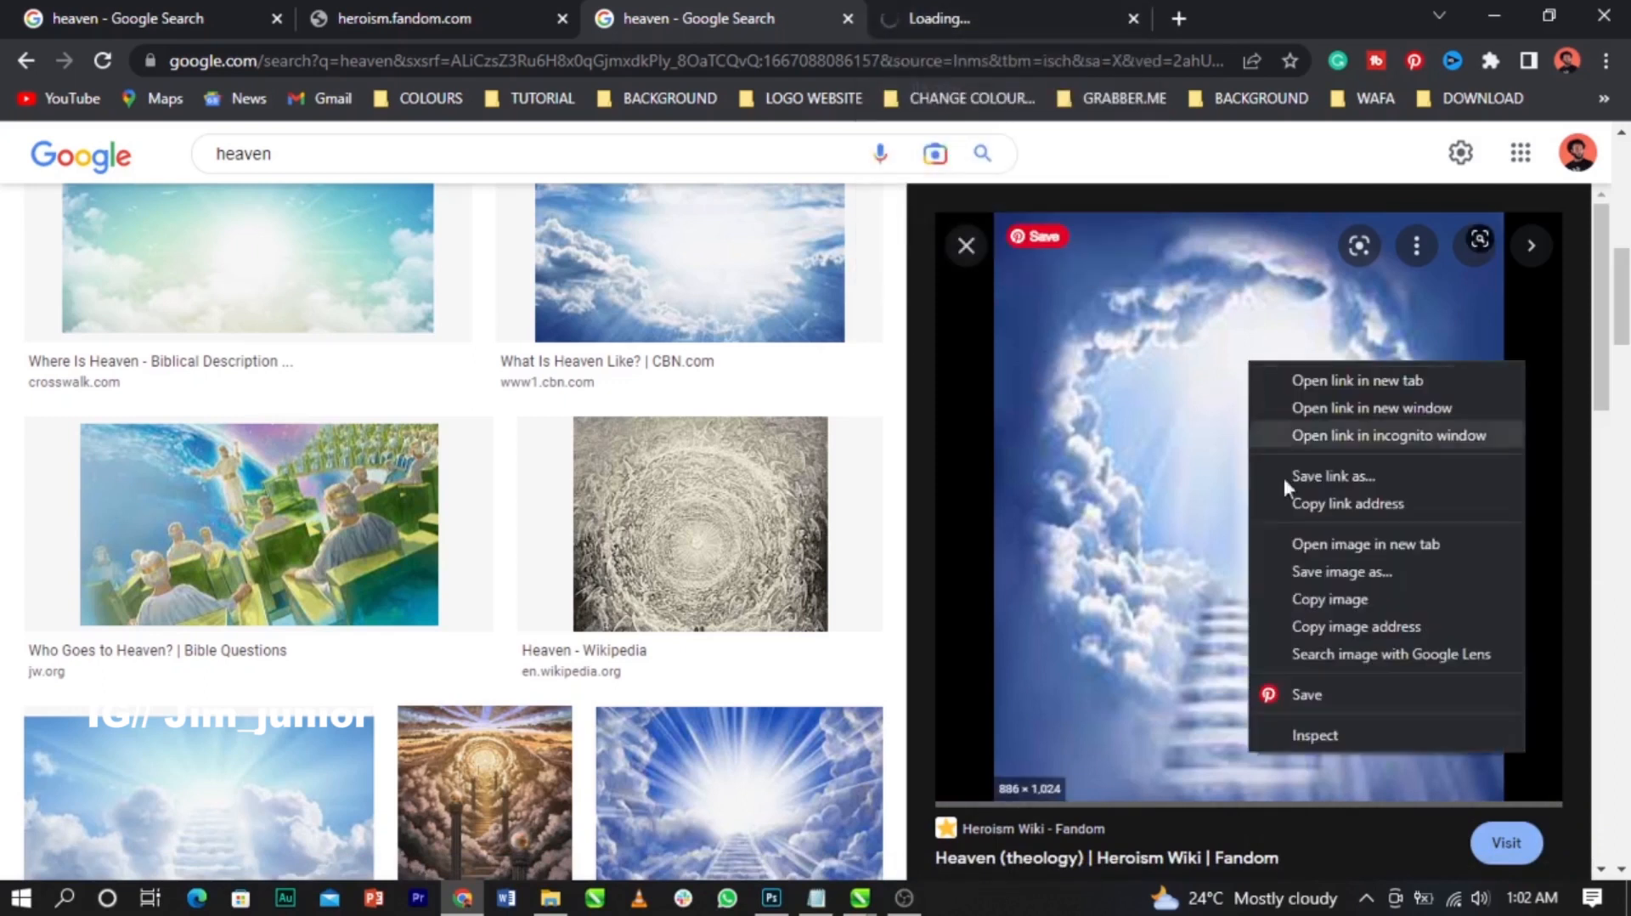
pyautogui.click(1292, 604)
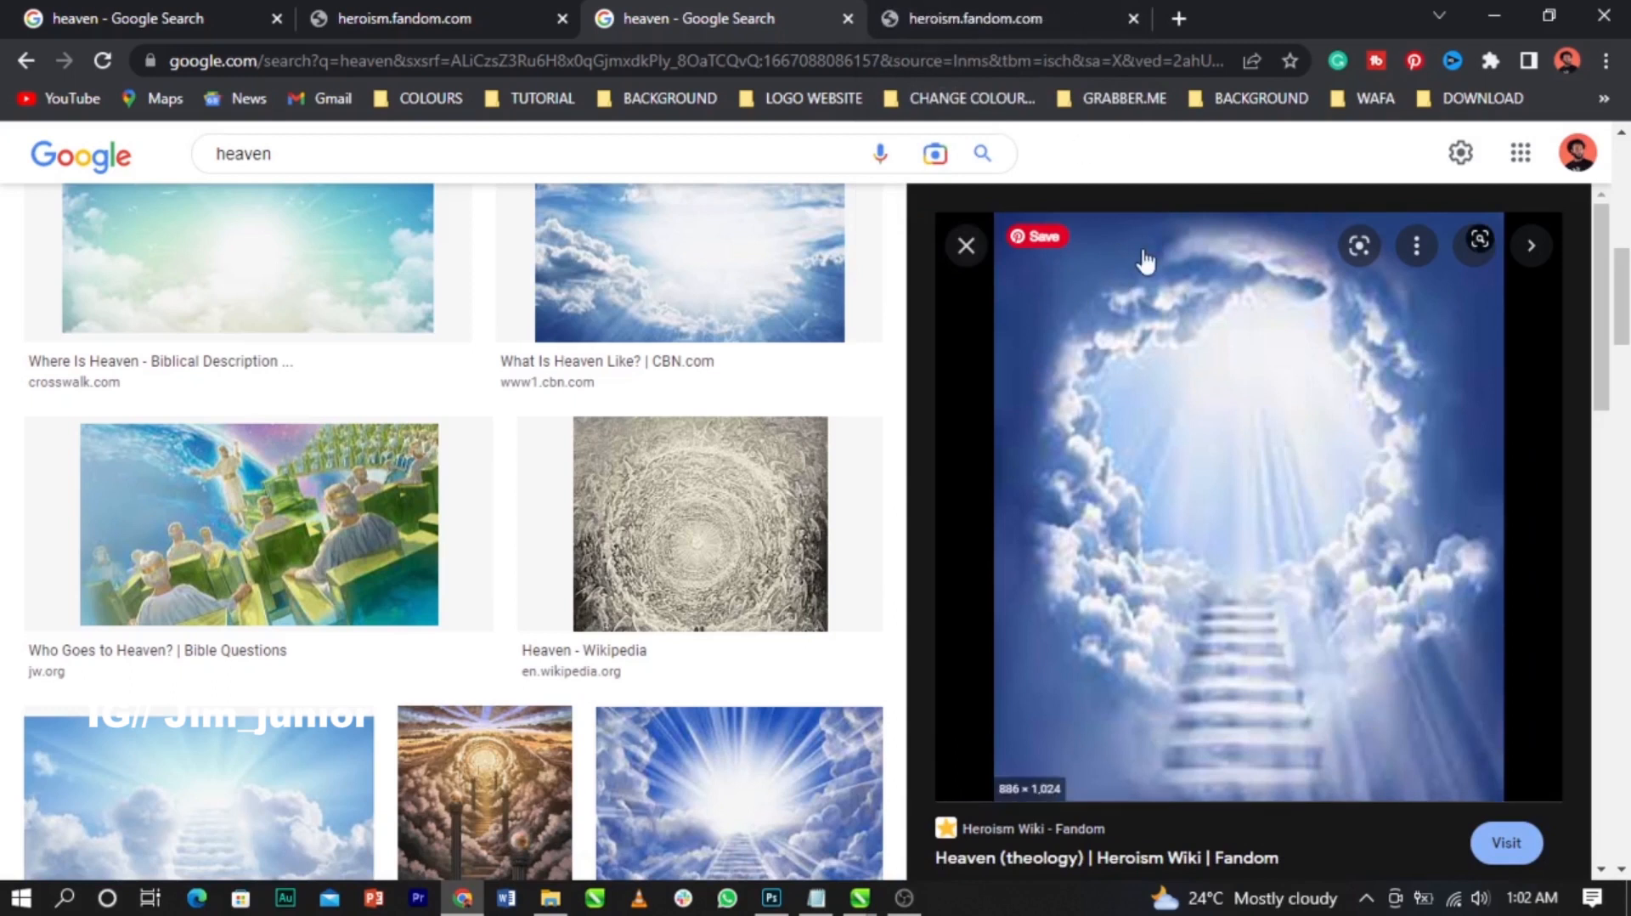
# Step: Switch to CorelDRAW, paste the copied cloud stairway picture inside the flyer background's PowerClip, and enlarge it to about 4.35 by 5.02 inches near the page top
pyautogui.click(1055, 16)
pyautogui.click(685, 15)
pyautogui.click(1491, 12)
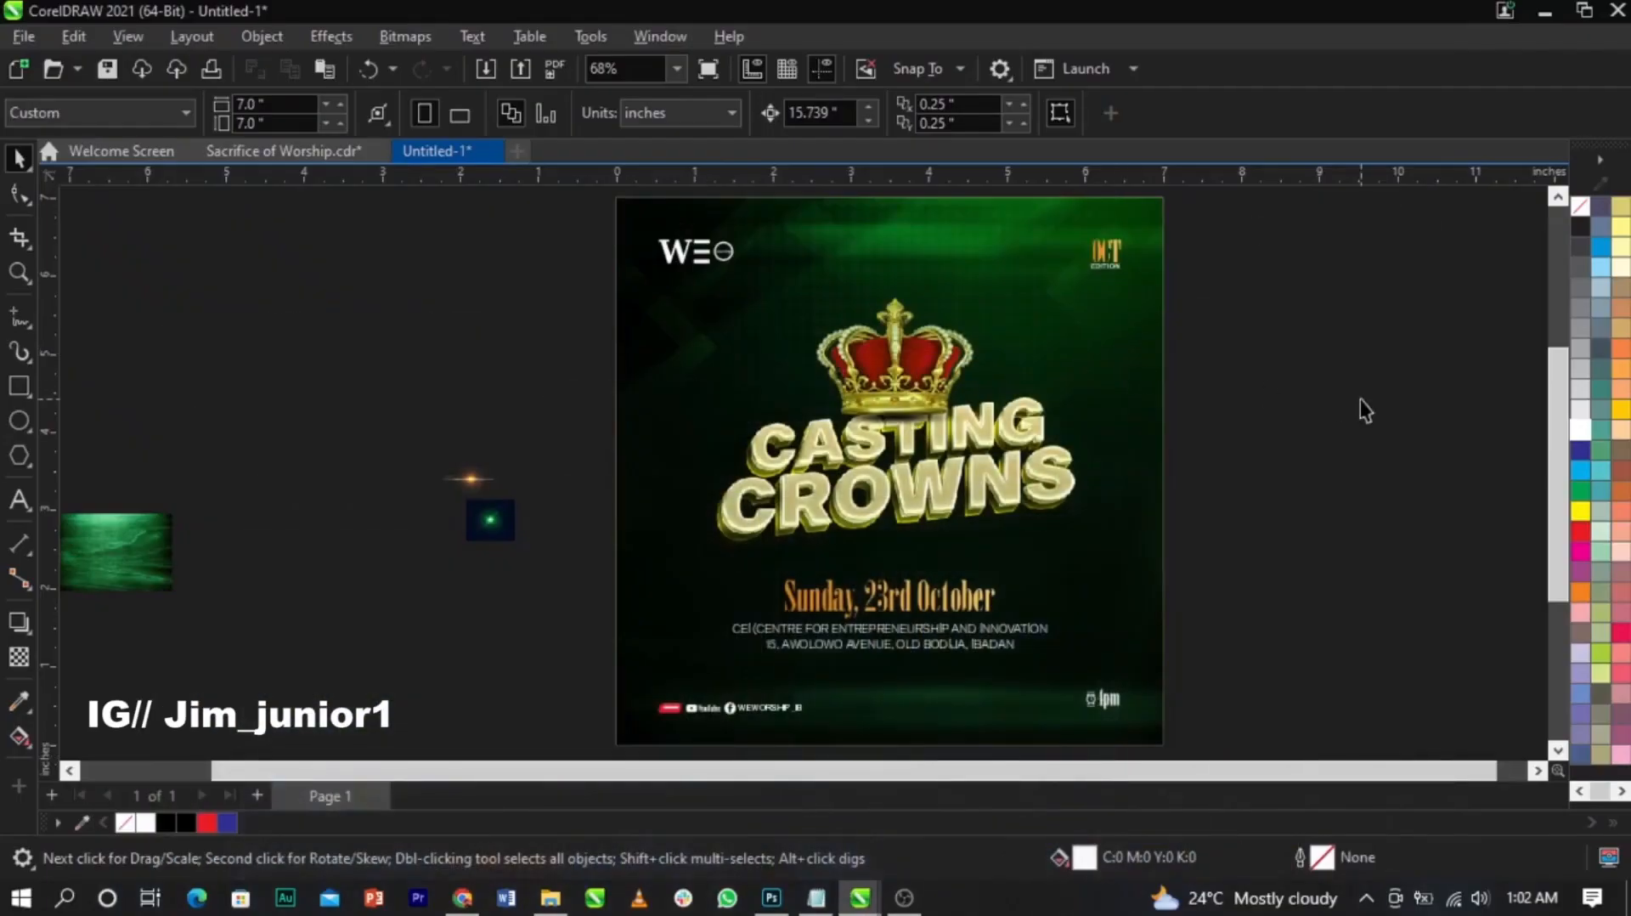
pyautogui.hotkey('ctrl', 'v')
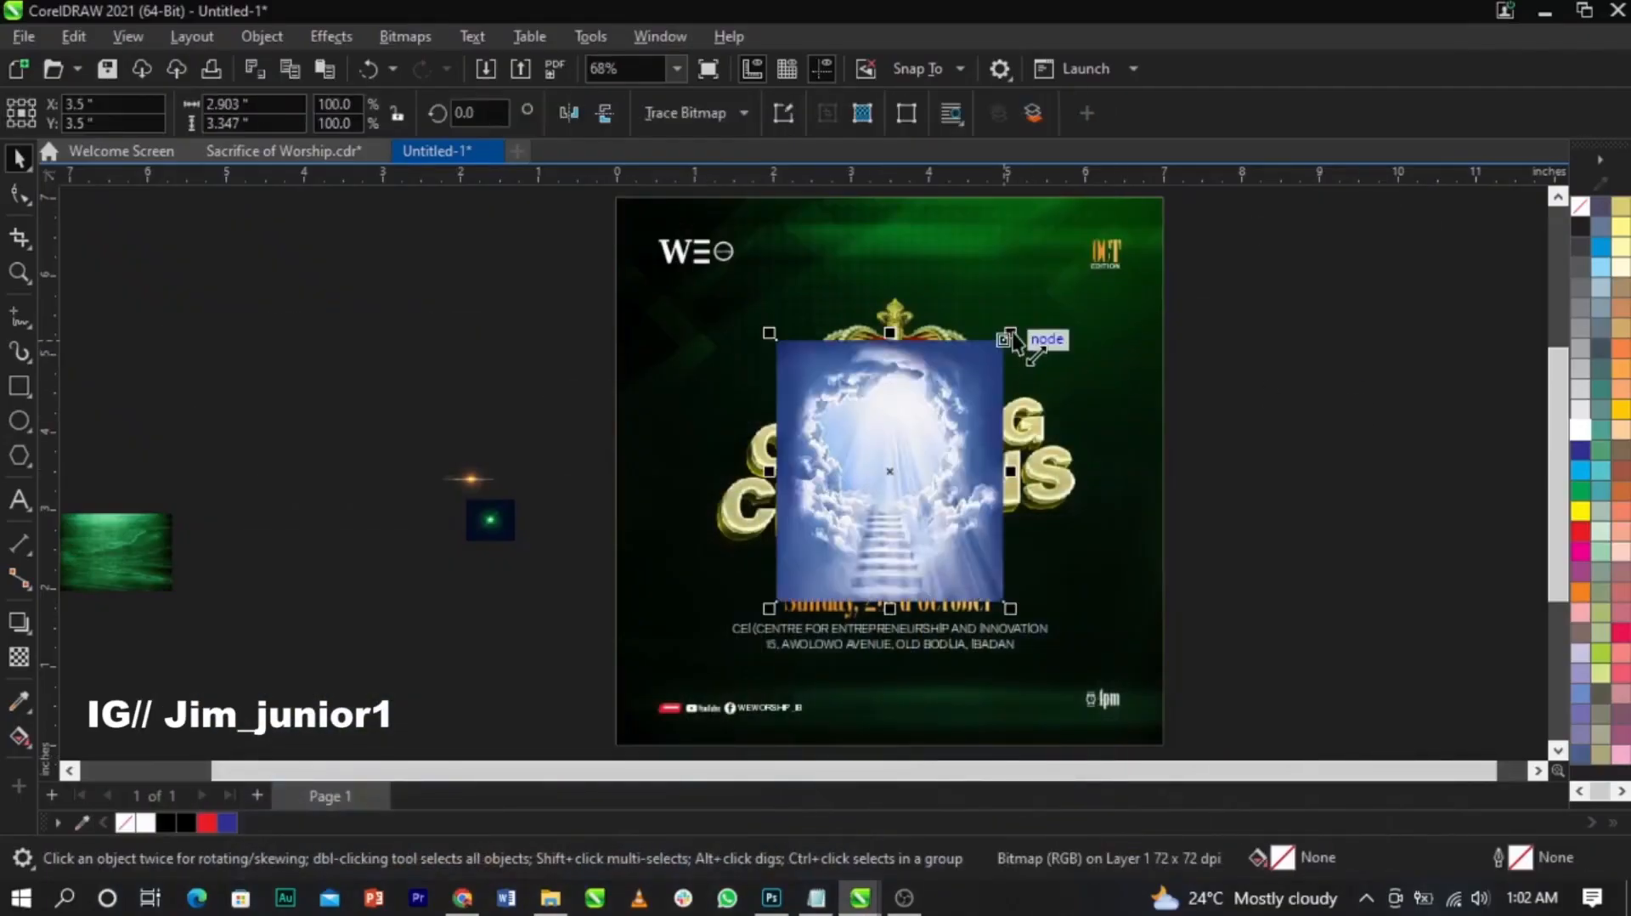
pyautogui.hotkey('ctrl', 'x')
pyautogui.doubleClick(1068, 319)
pyautogui.hotkey('ctrl', 'v')
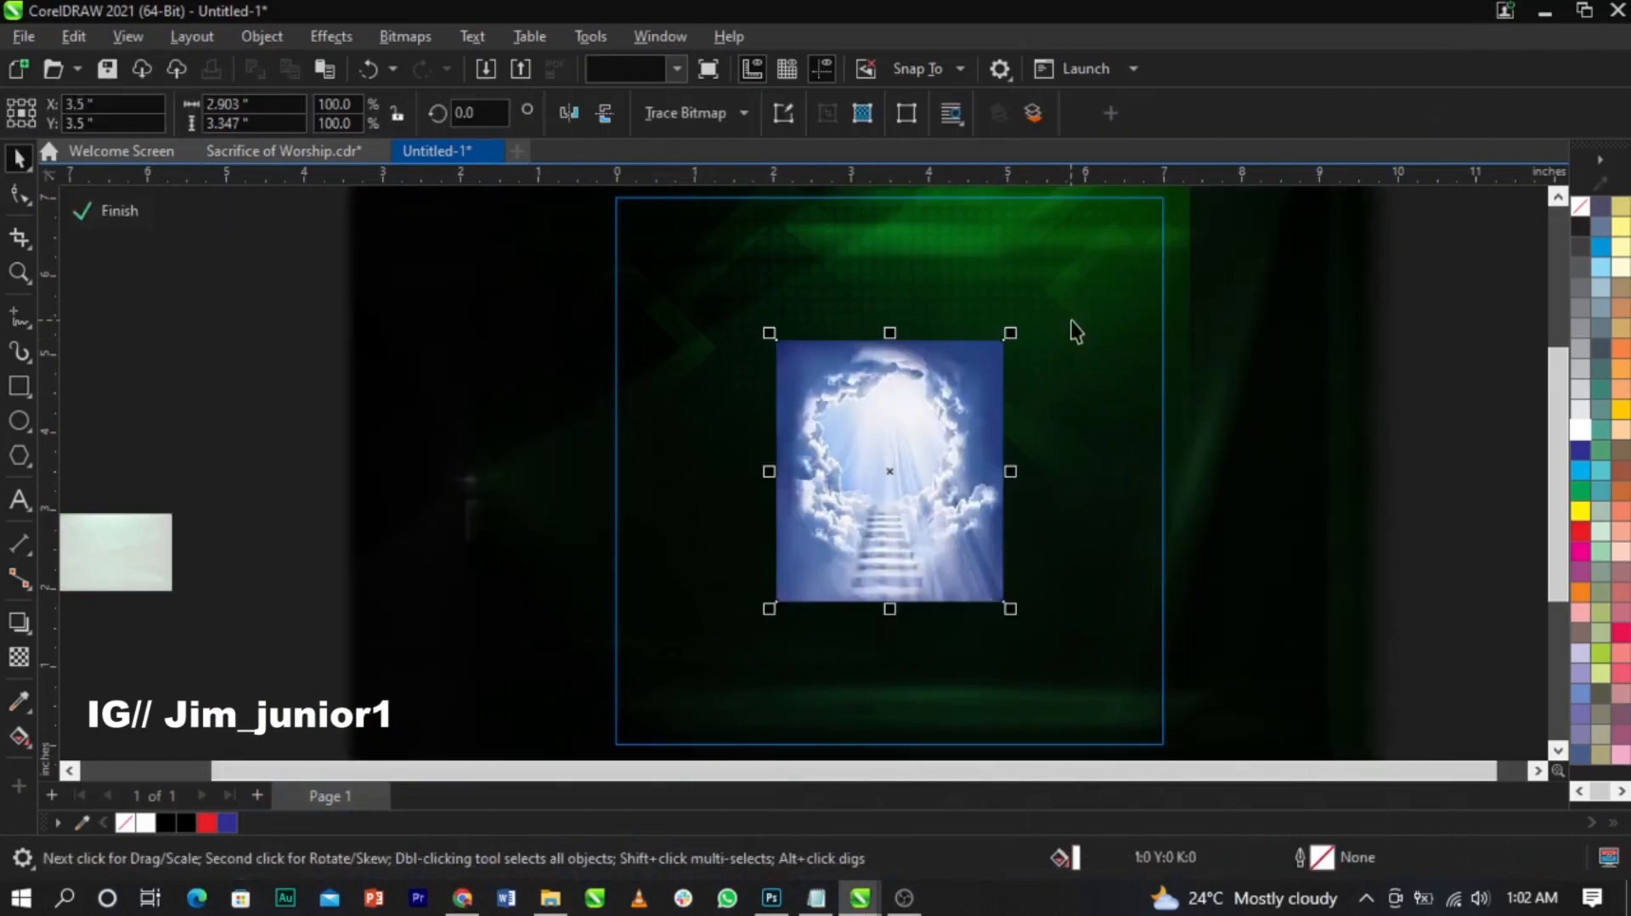
pyautogui.moveTo(1010, 333); pyautogui.dragTo(1072, 270)
pyautogui.moveTo(969, 459); pyautogui.dragTo(983, 372)
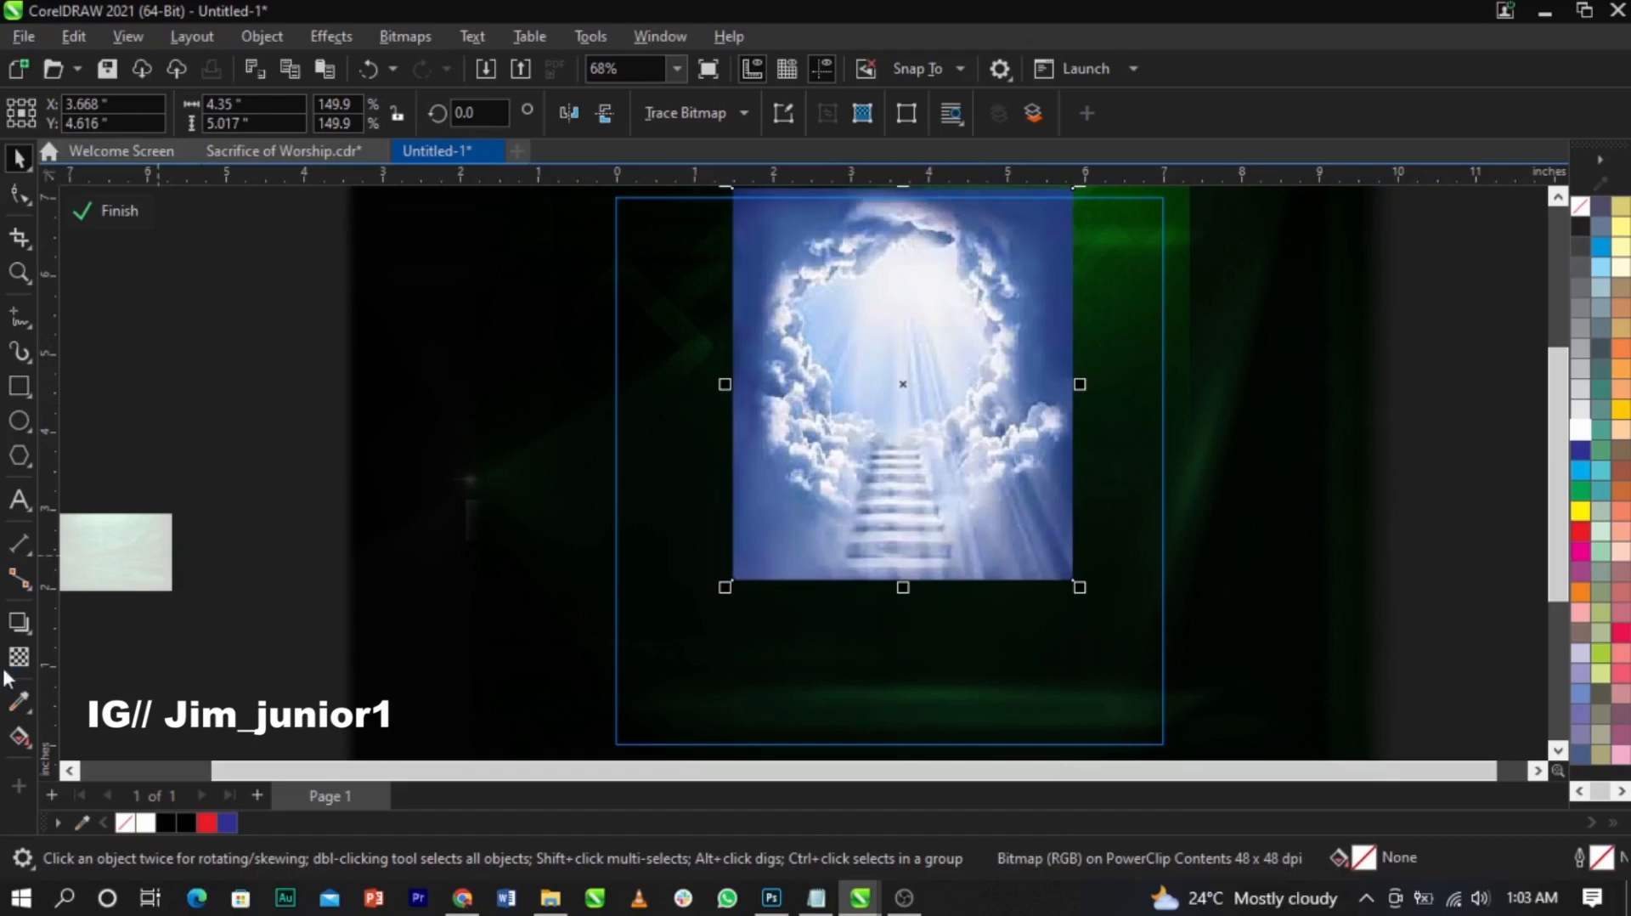
# Step: Fade the bottom edge of the cloud picture with a linear fountain transparency and convert the result to a bitmap
pyautogui.click(19, 656)
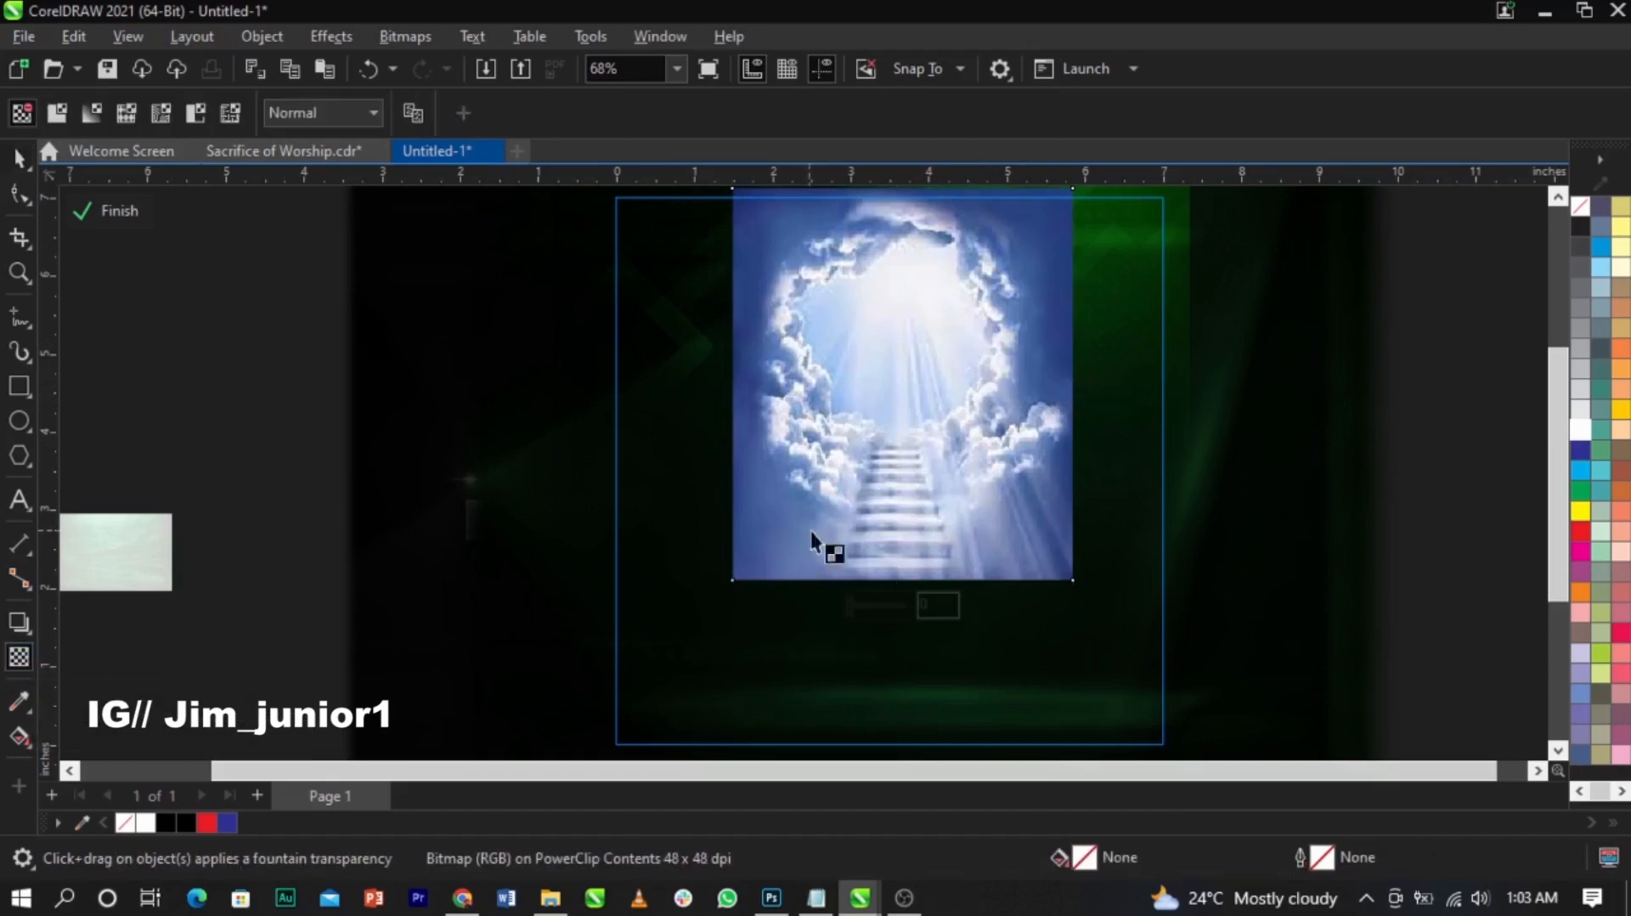
pyautogui.moveTo(890, 439); pyautogui.dragTo(890, 569)
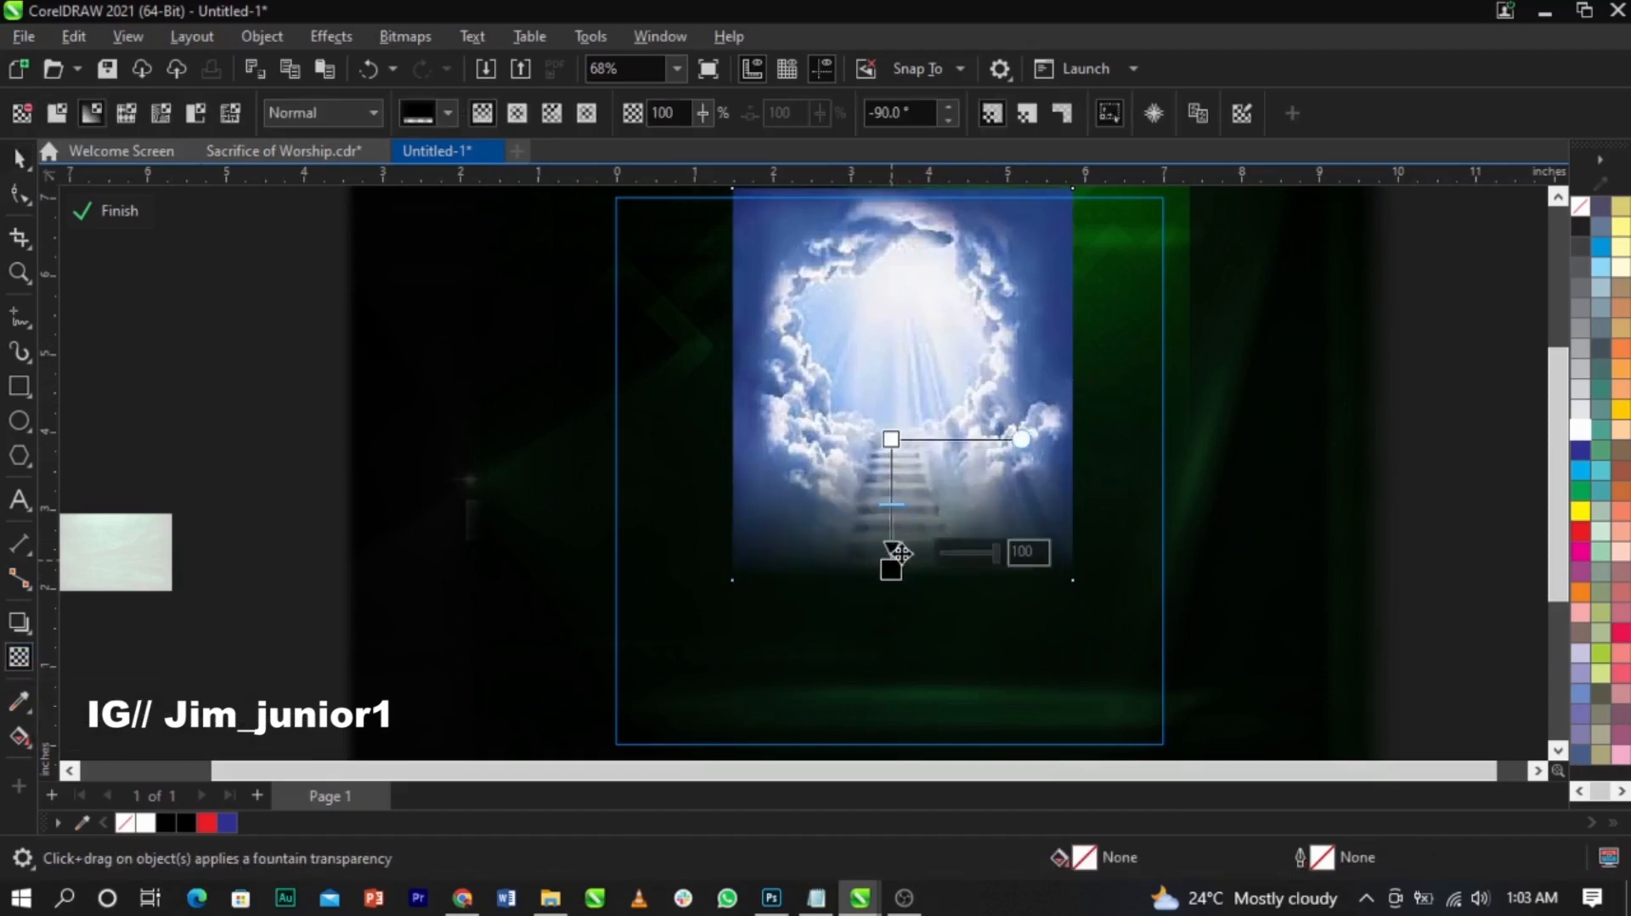
pyautogui.click(411, 38)
pyautogui.click(425, 58)
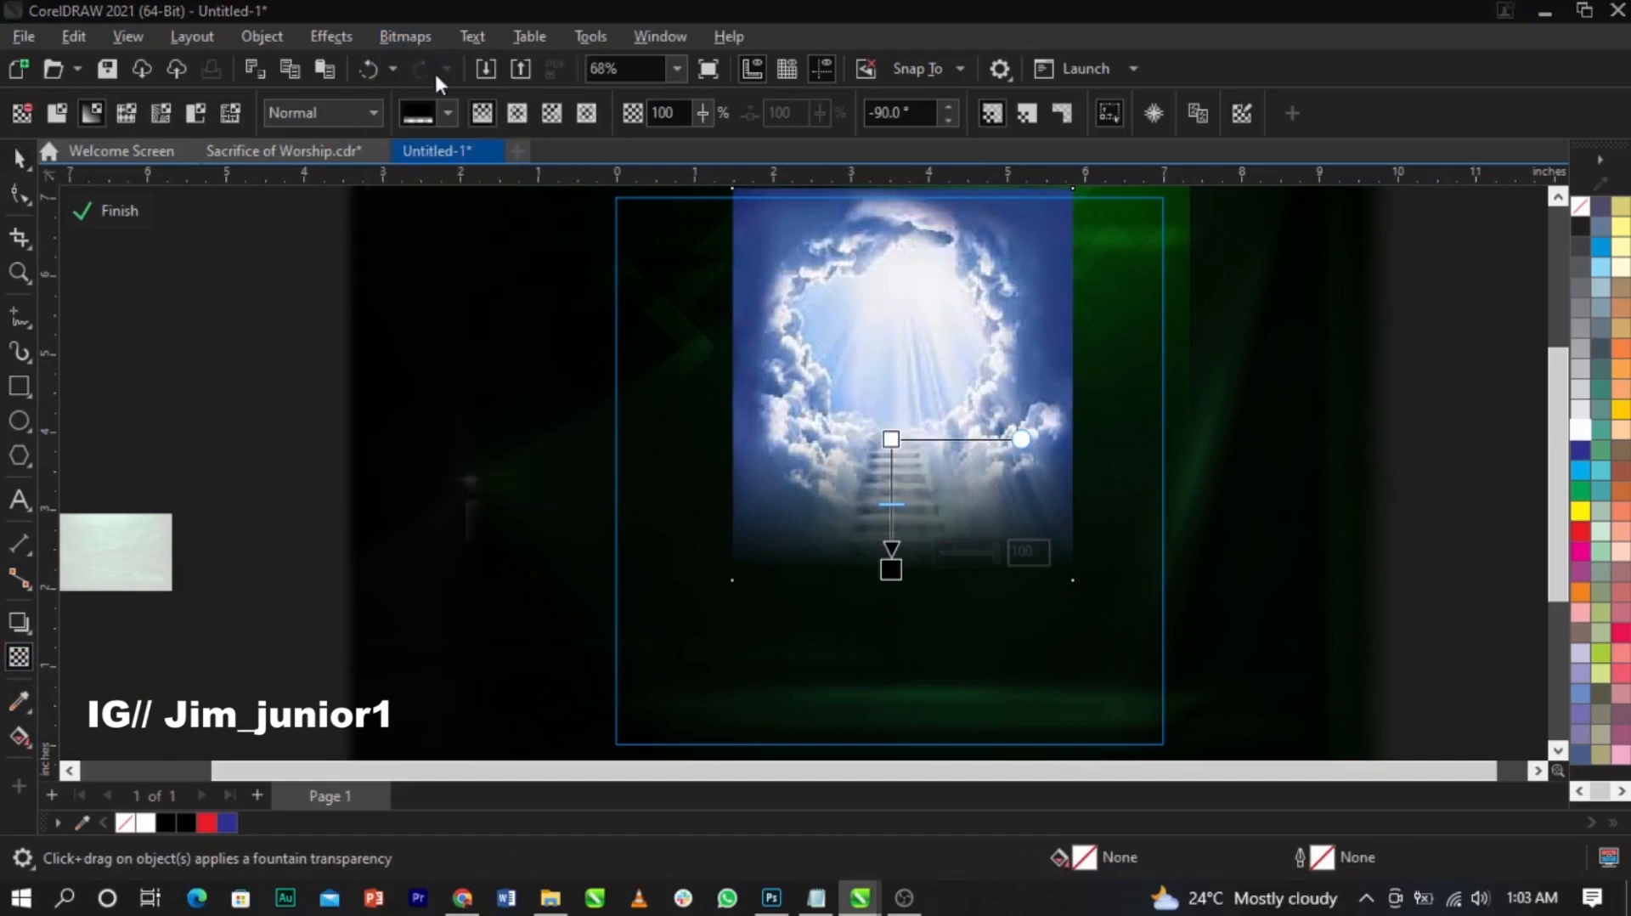
pyautogui.click(845, 579)
# Step: Fade the right and left edges of the cloud picture with linear transparencies, converting it to a bitmap after each fade
pyautogui.moveTo(955, 375); pyautogui.dragTo(1071, 375)
pyautogui.click(416, 41)
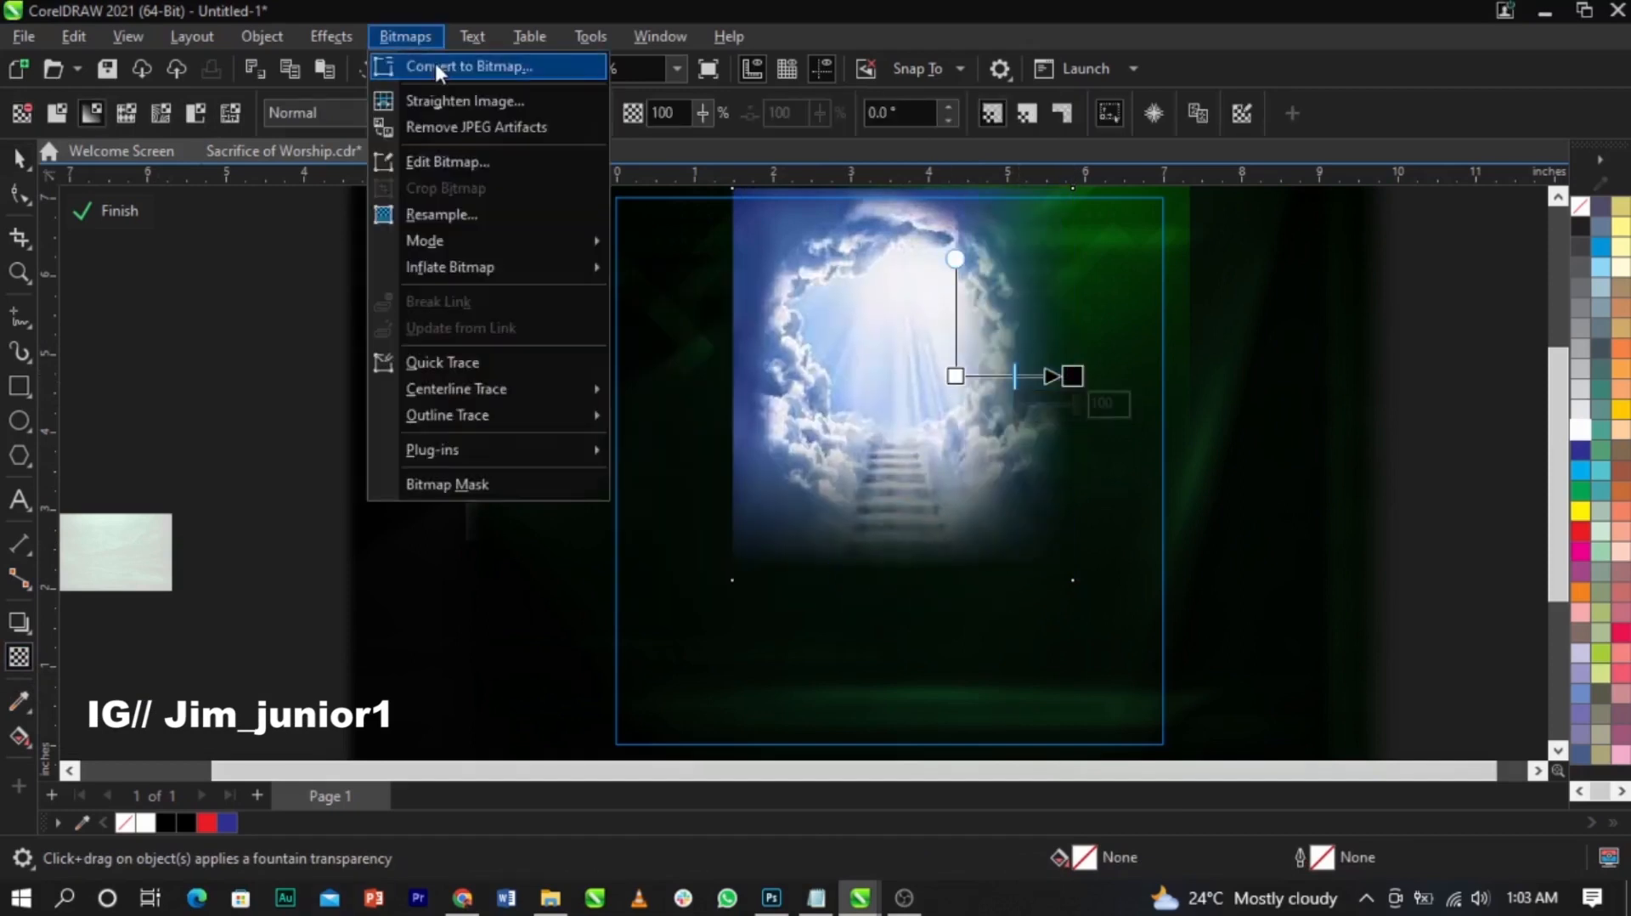
pyautogui.click(435, 60)
pyautogui.click(847, 581)
pyautogui.moveTo(822, 387); pyautogui.dragTo(744, 387)
pyautogui.click(416, 37)
pyautogui.click(435, 60)
pyautogui.click(883, 581)
# Step: Apply another downward transparency over the lower stairs and convert the cloud picture to grayscale
pyautogui.moveTo(867, 474); pyautogui.dragTo(867, 560)
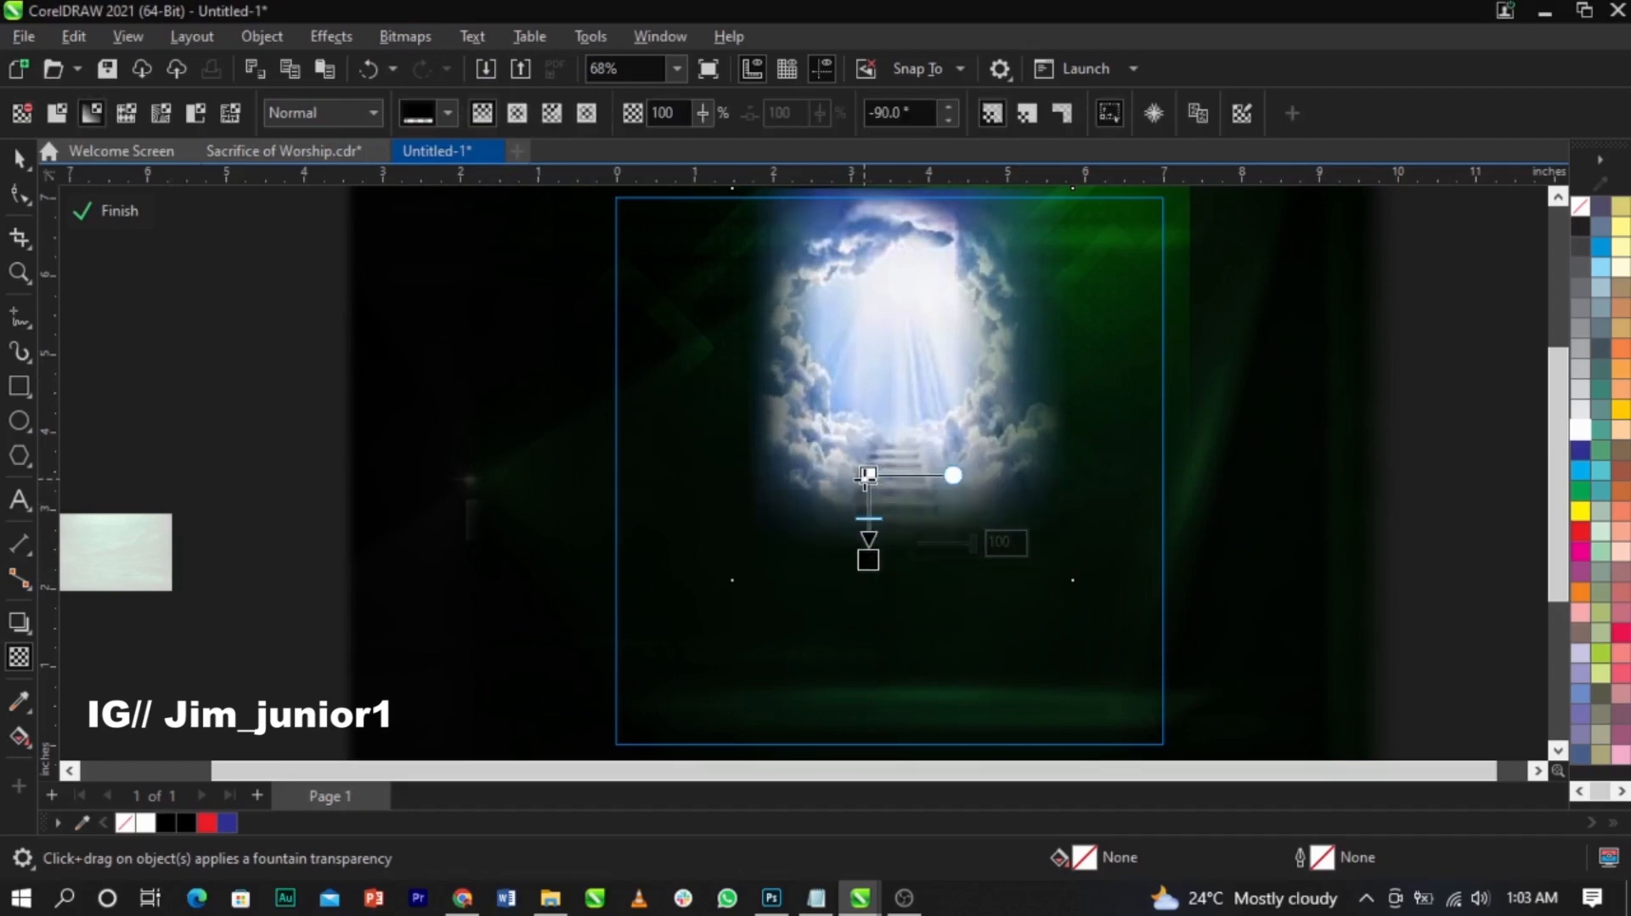
pyautogui.press('space')
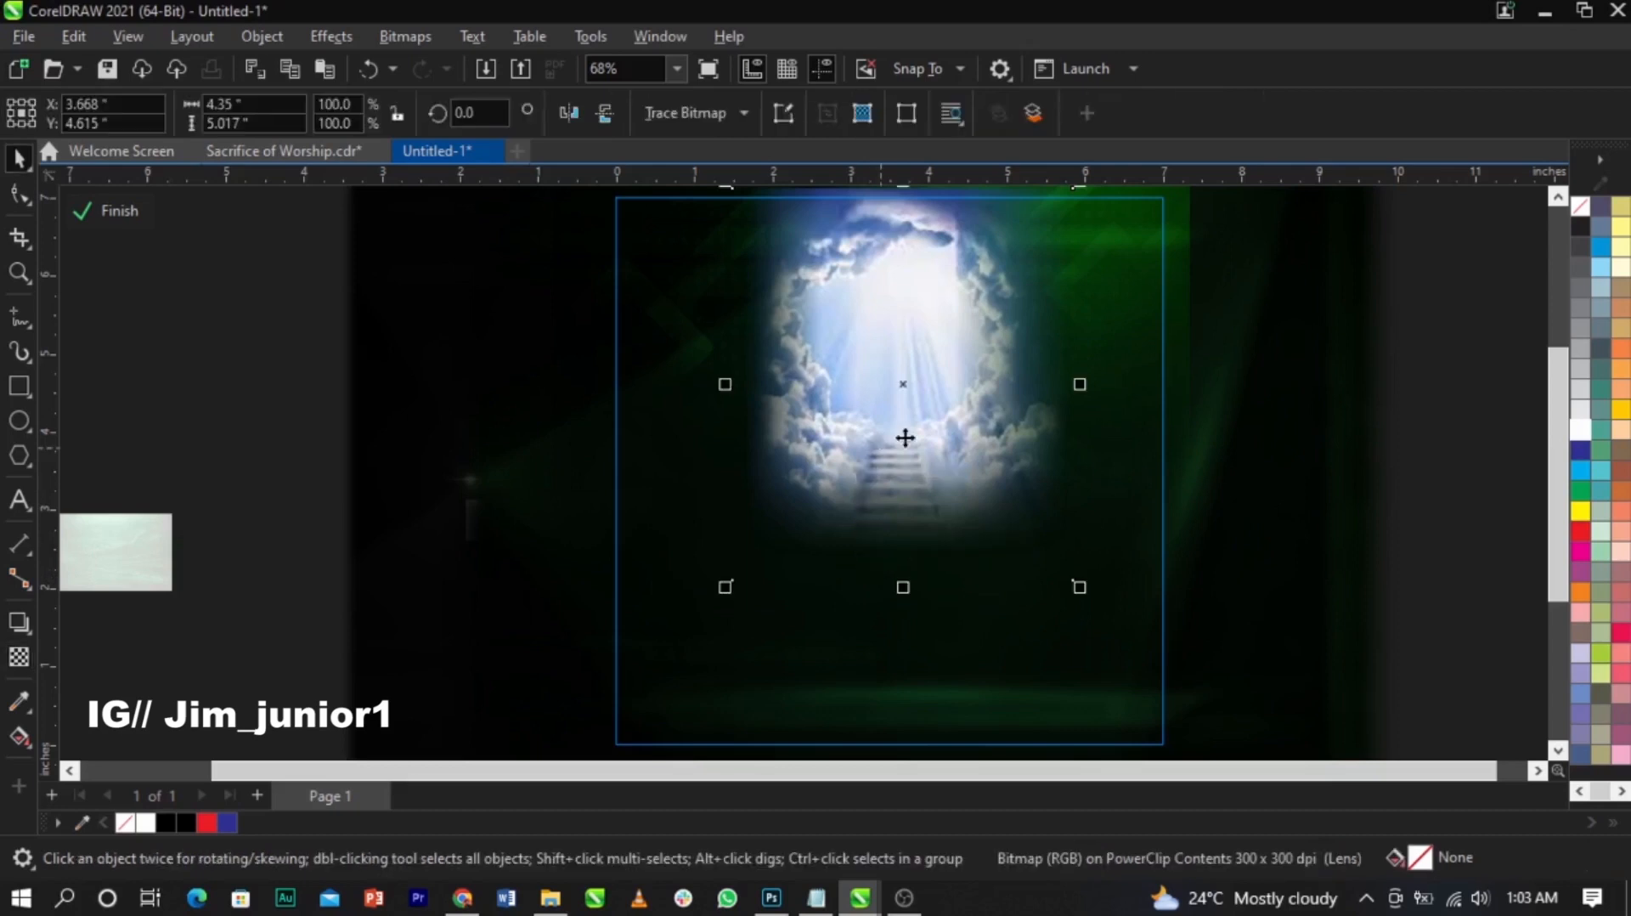
pyautogui.click(408, 38)
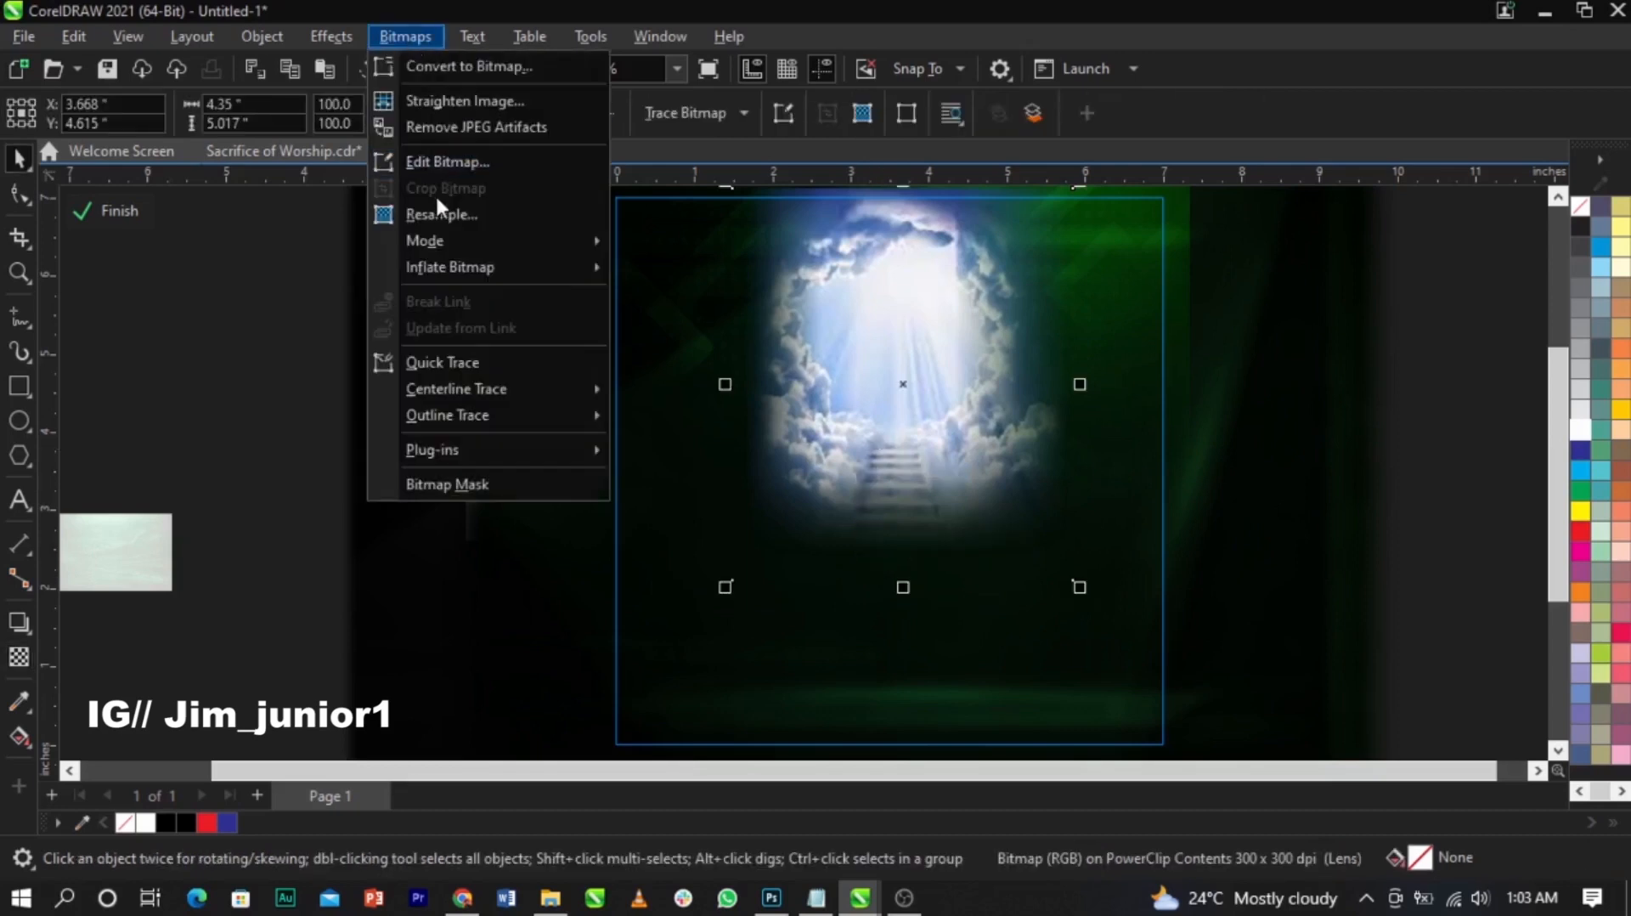
pyautogui.moveTo(465, 243)
pyautogui.click(675, 270)
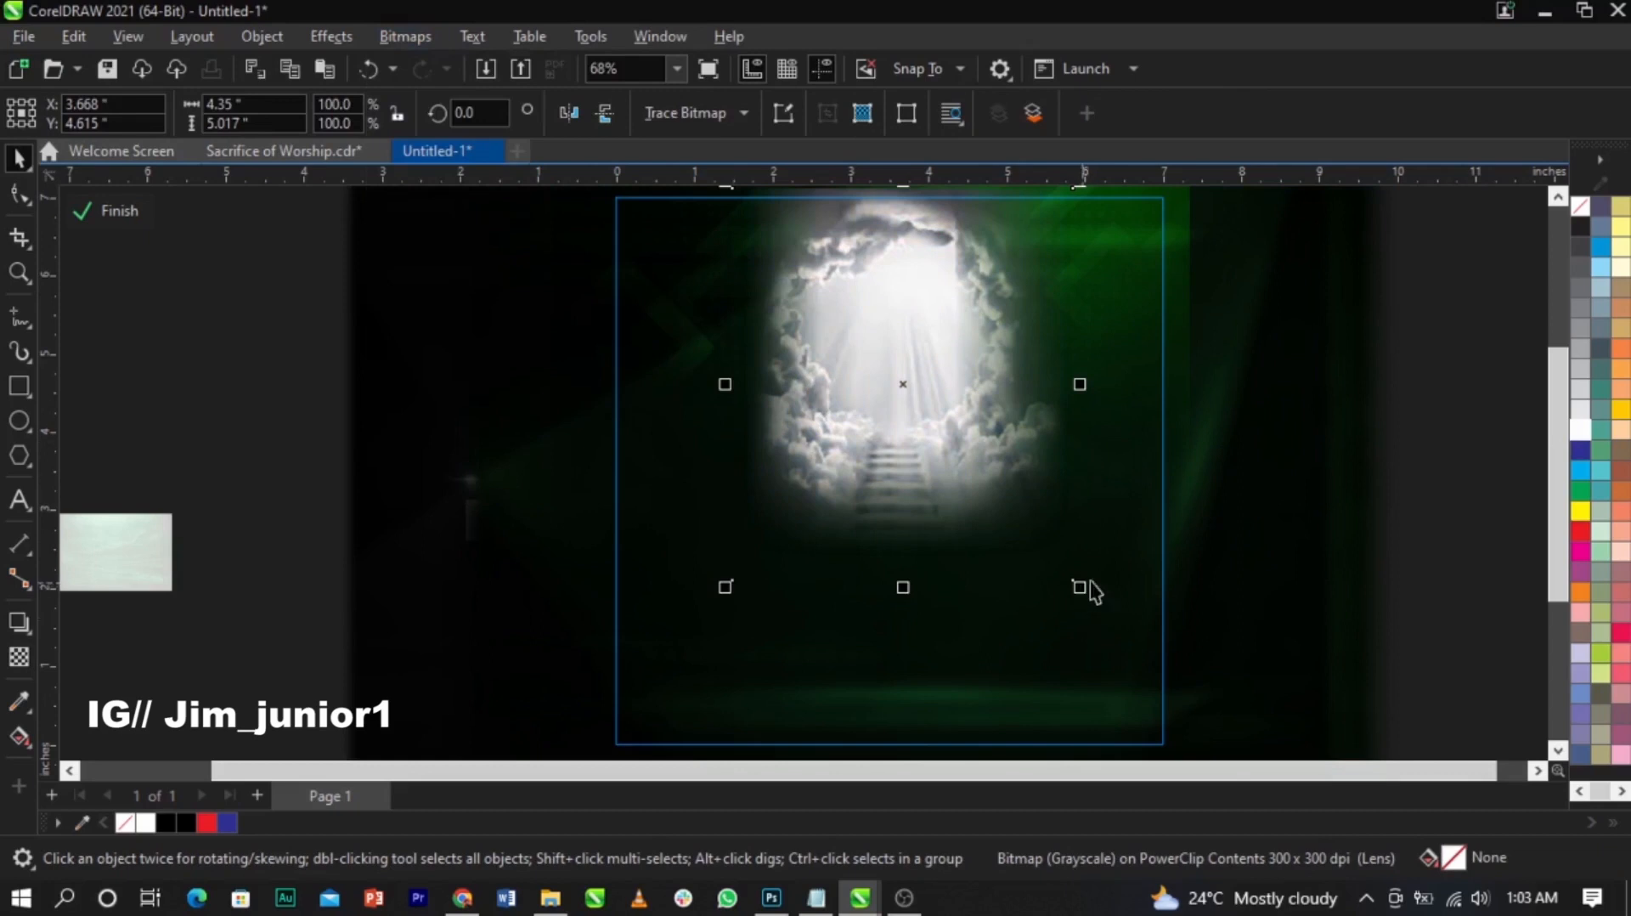
# Step: Try the Overlay and Screen merge modes on the cloud picture, and settle on Soft Light
pyautogui.click(17, 663)
pyautogui.click(331, 117)
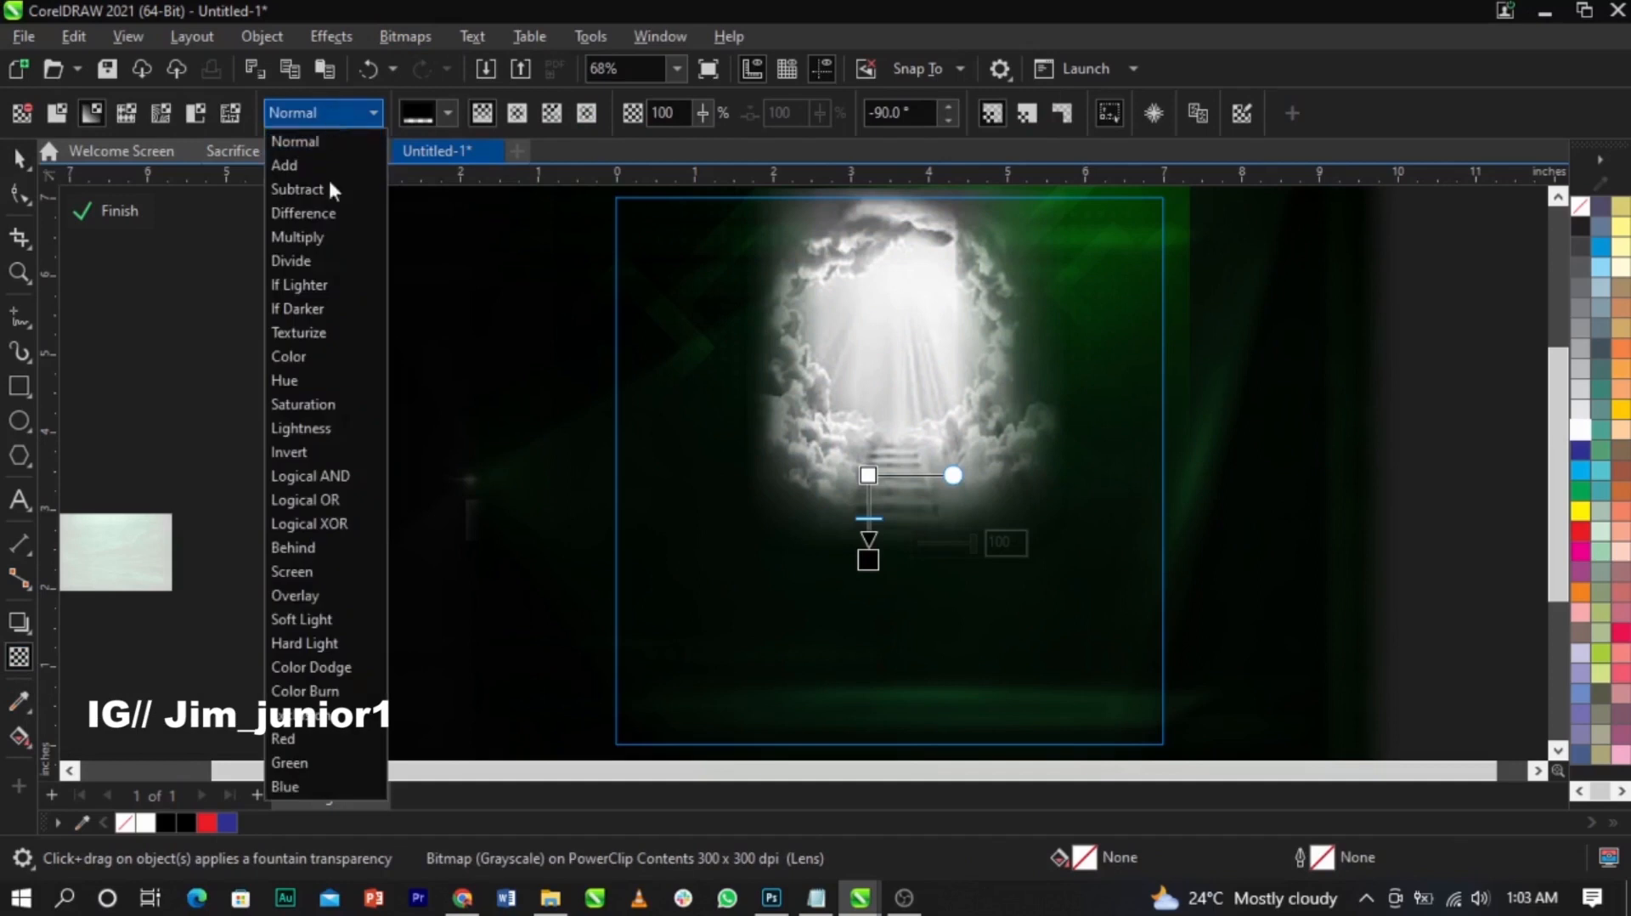
pyautogui.click(338, 586)
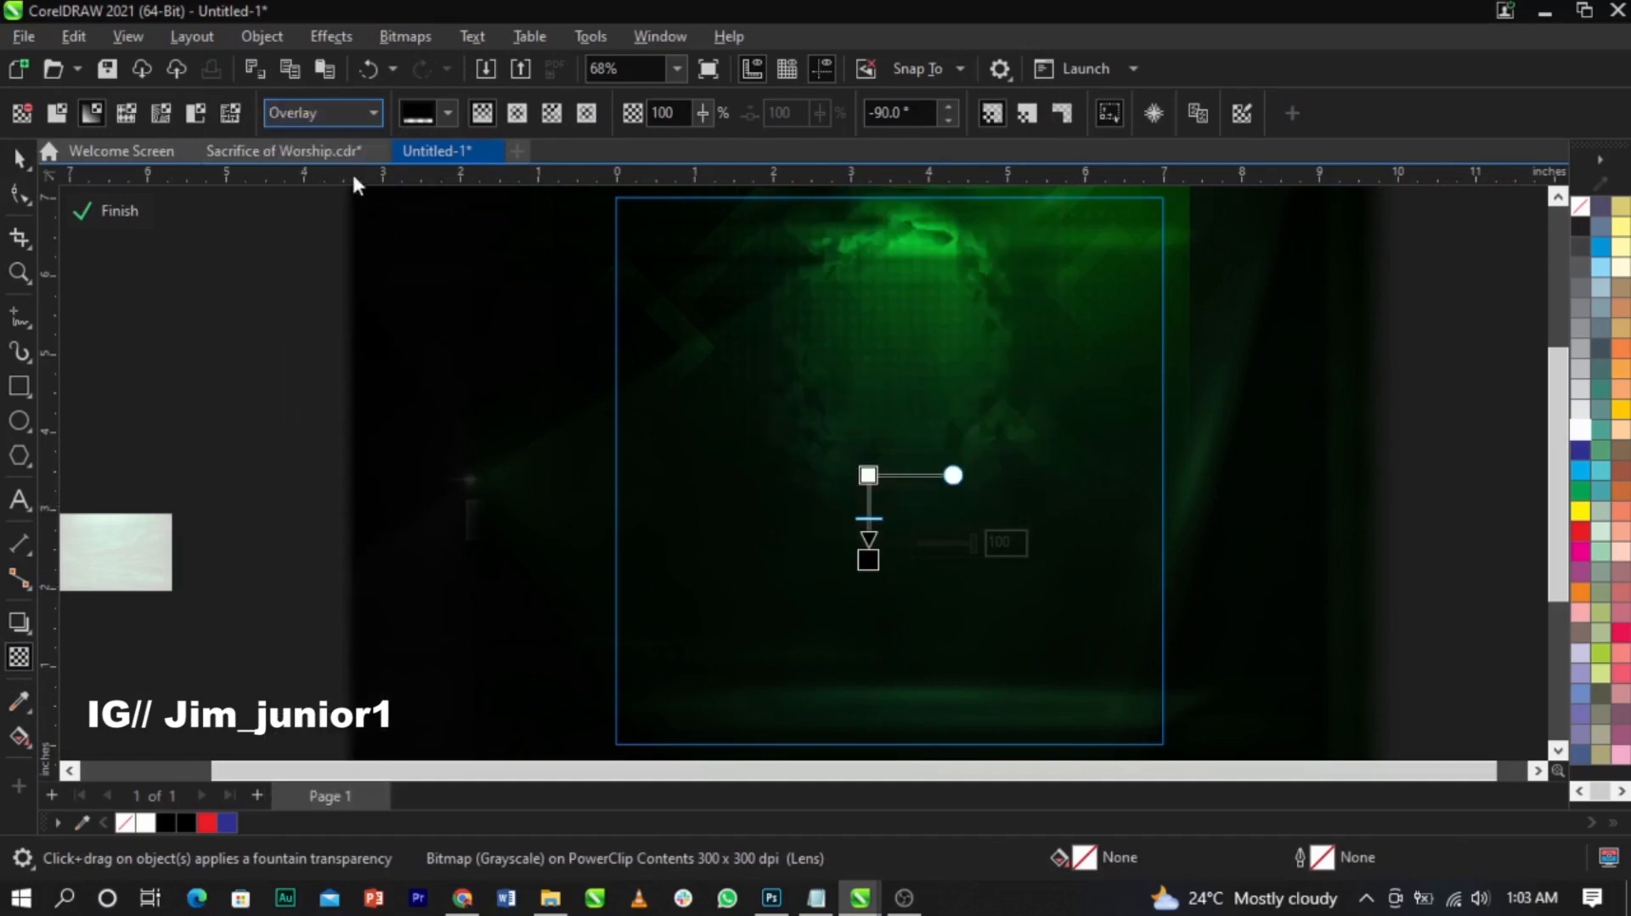
pyautogui.click(334, 114)
pyautogui.click(312, 569)
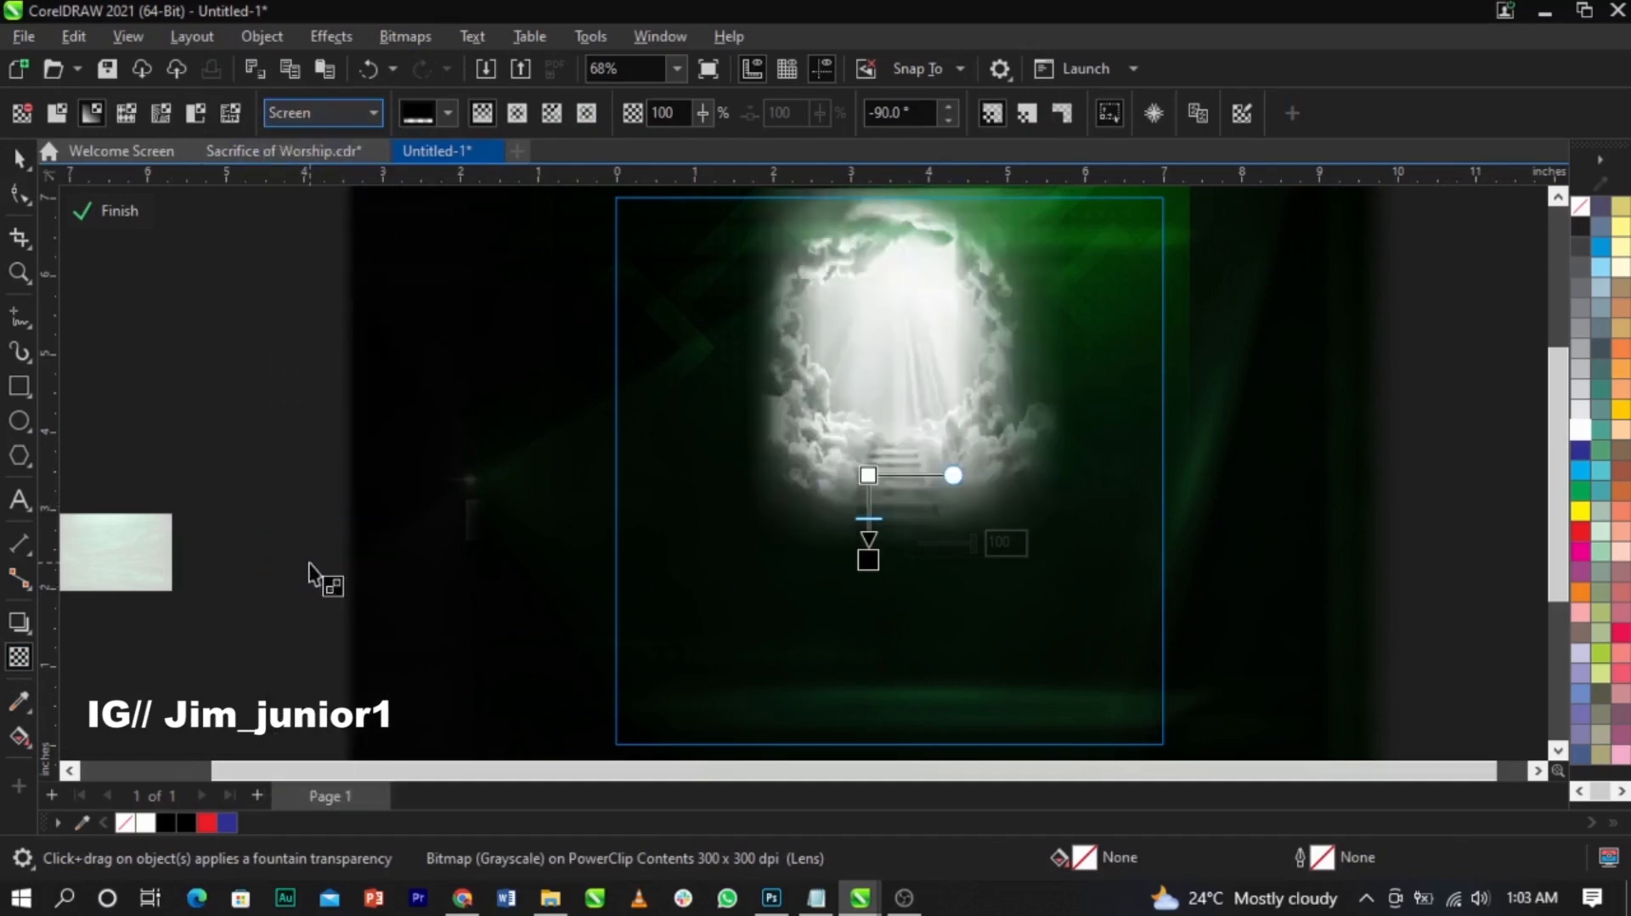
pyautogui.click(334, 114)
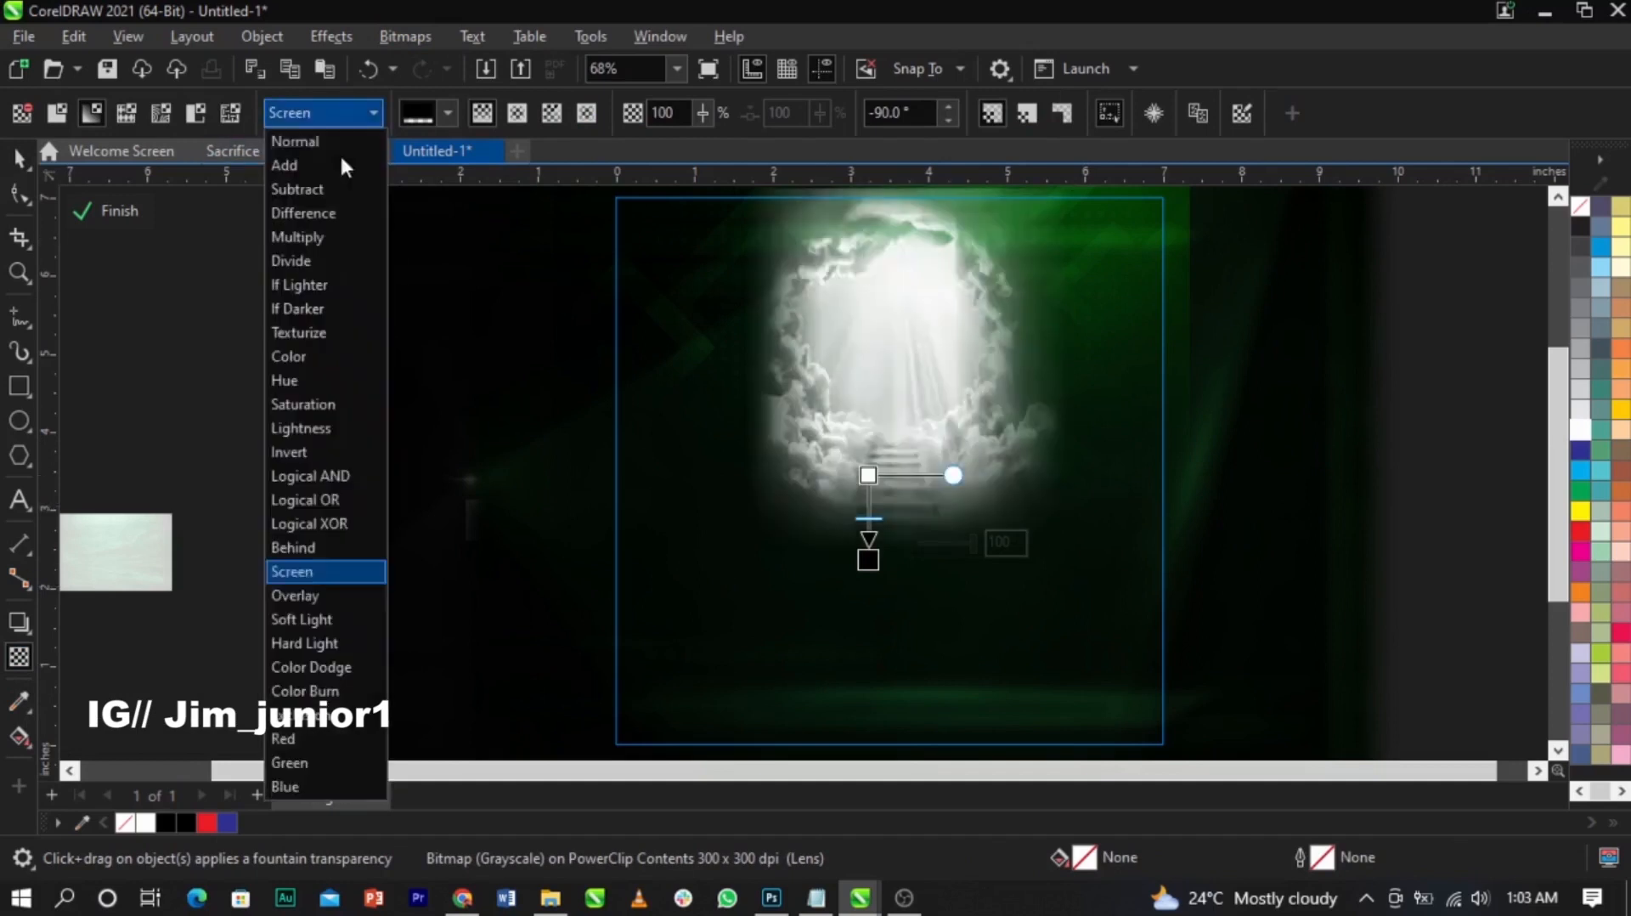
pyautogui.click(279, 618)
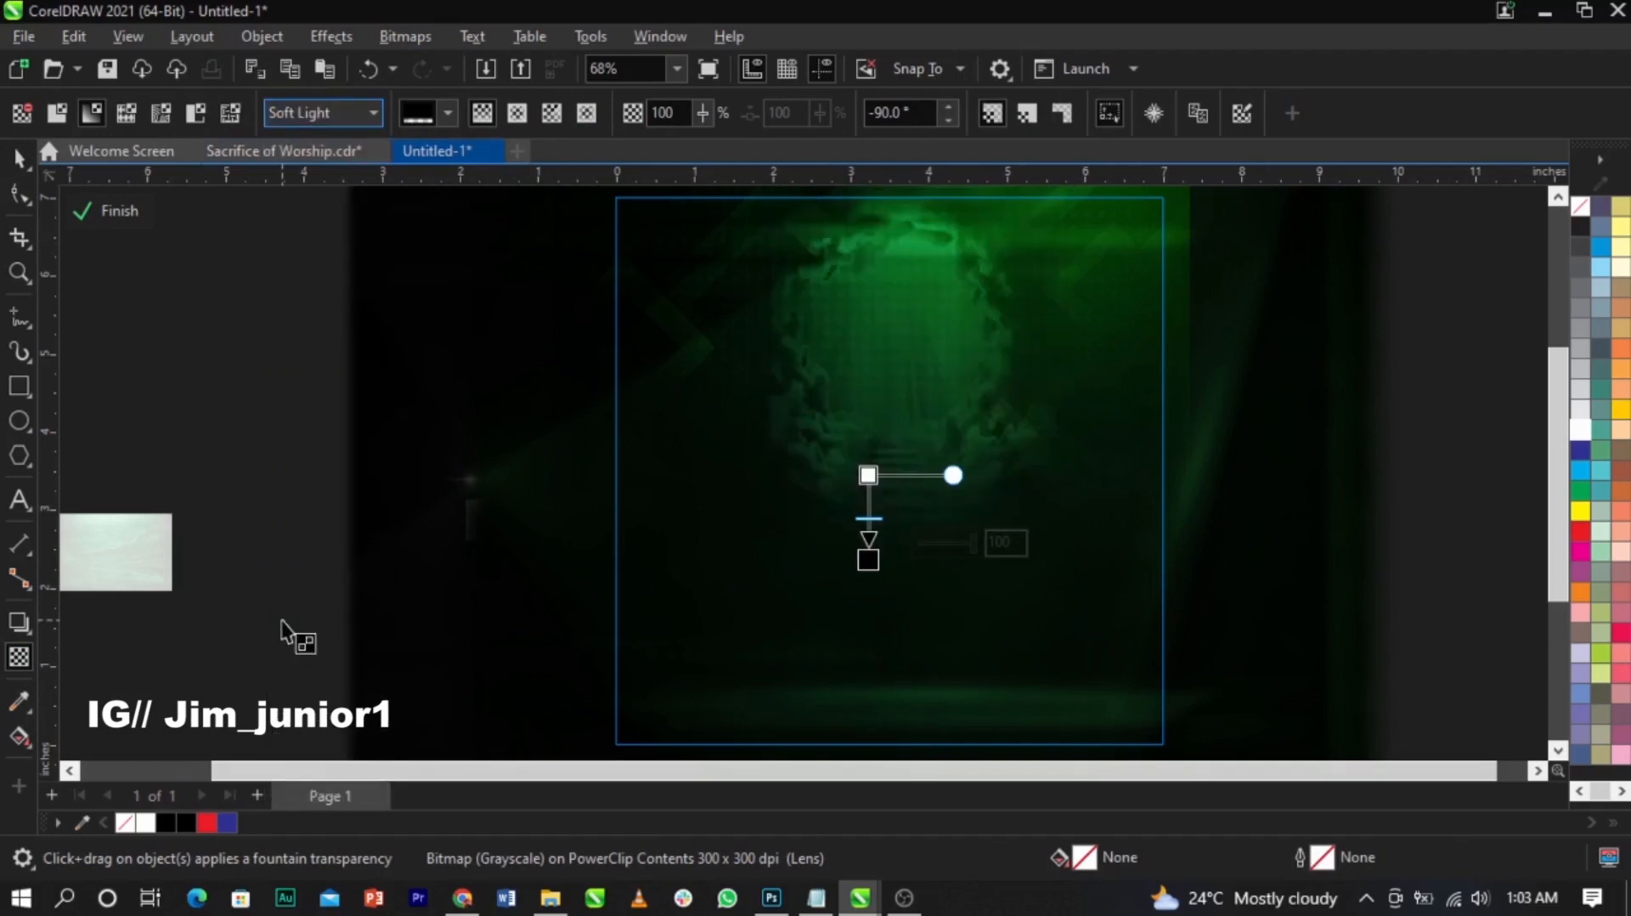
pyautogui.press('space')
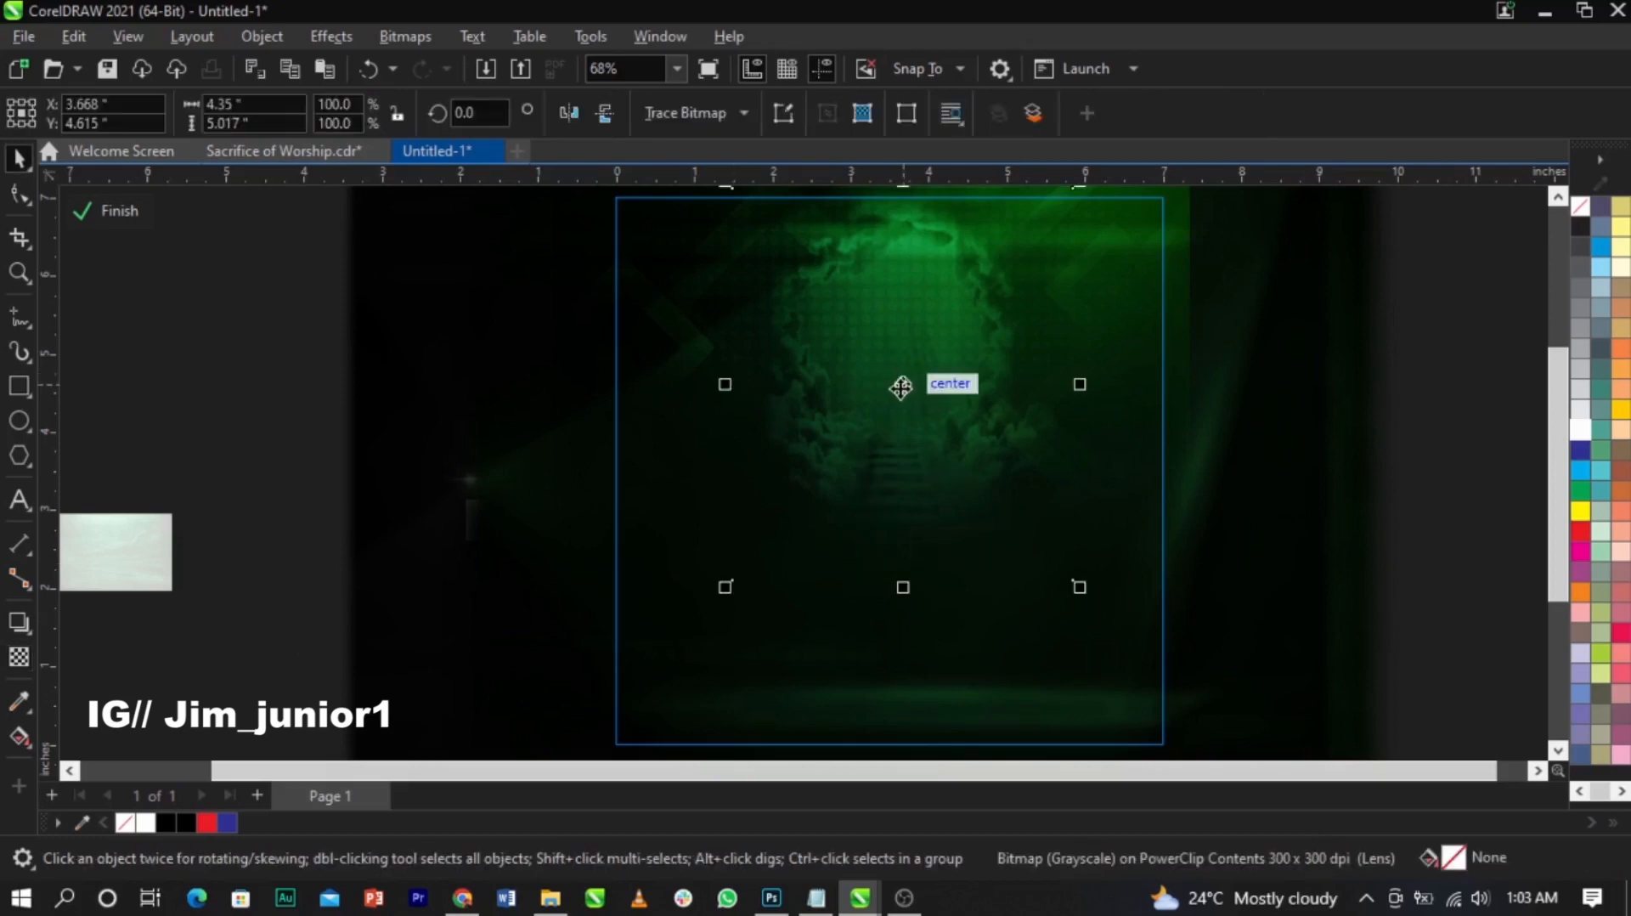
# Step: Enlarge the cloud picture to about 4.79 by 5.52 inches, shift it slightly down, and finish editing the PowerClip
pyautogui.scroll(2, 731, 404)
pyautogui.scroll(-3, 848, 375)
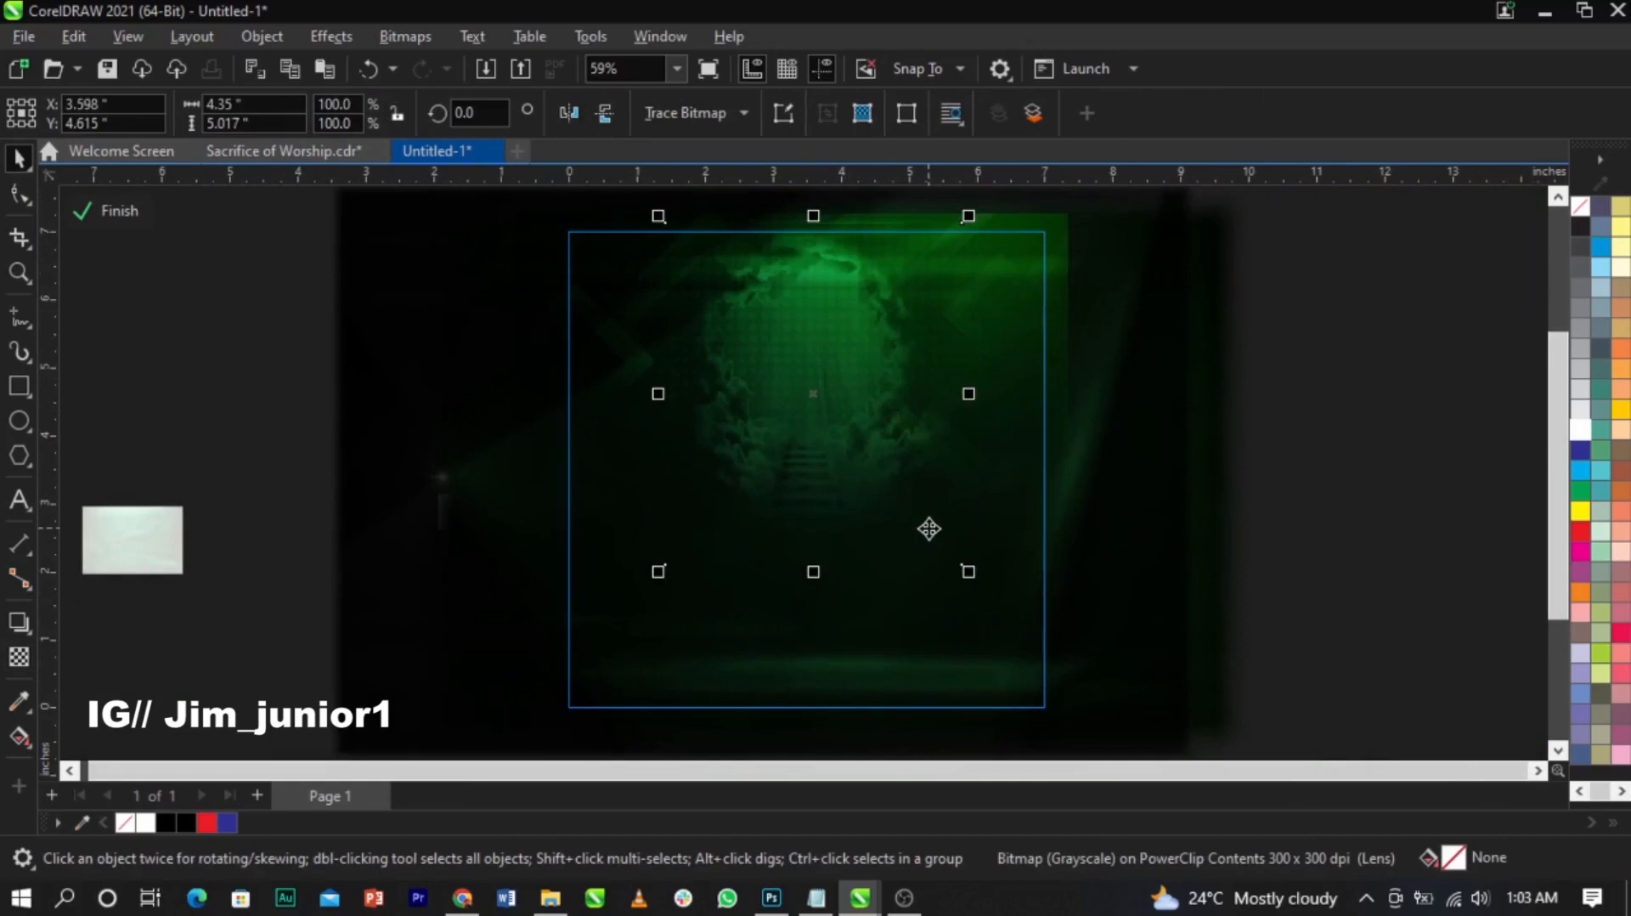
pyautogui.moveTo(968, 570); pyautogui.dragTo(1000, 606)
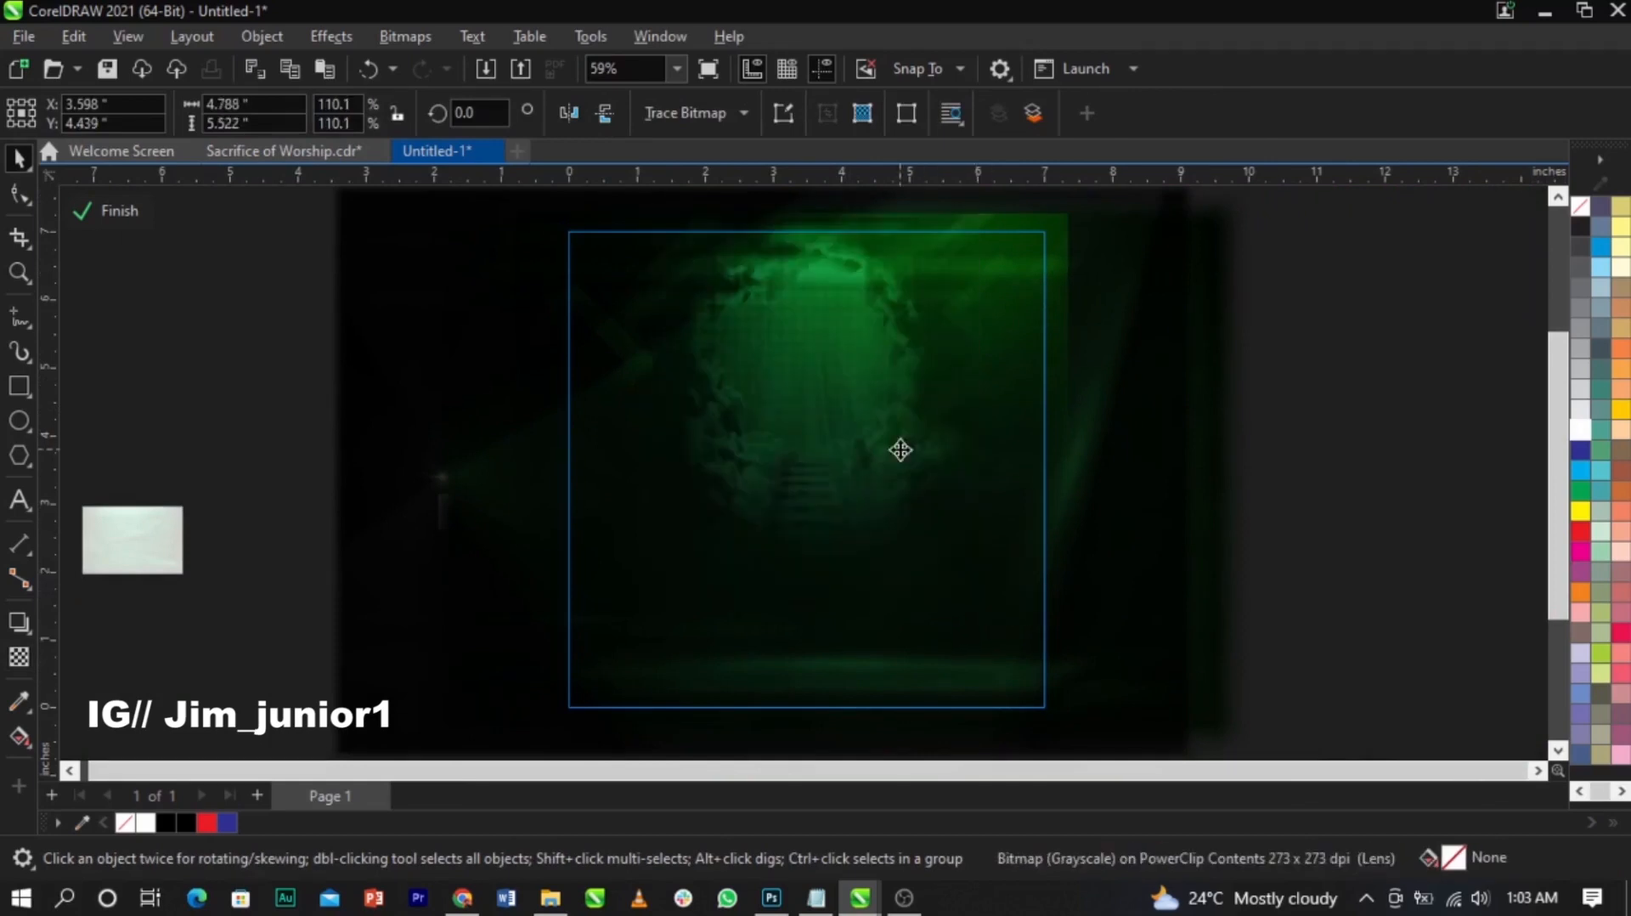
pyautogui.moveTo(900, 450); pyautogui.dragTo(901, 455)
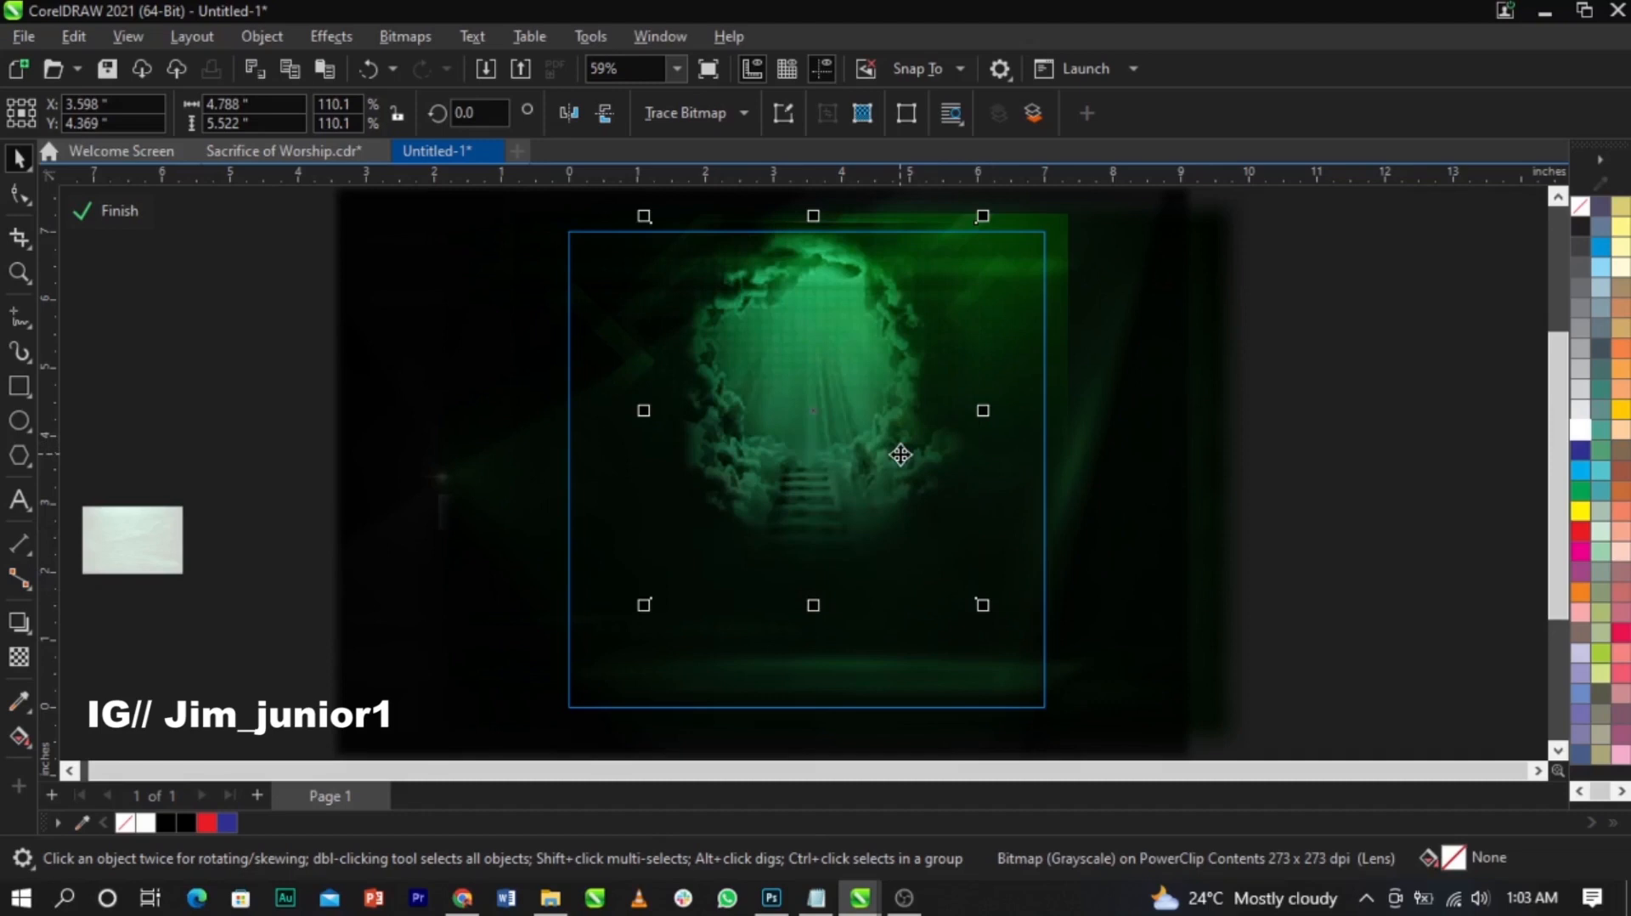
pyautogui.keyDown('ctrl'); pyautogui.click(1411, 475); pyautogui.keyUp('ctrl')
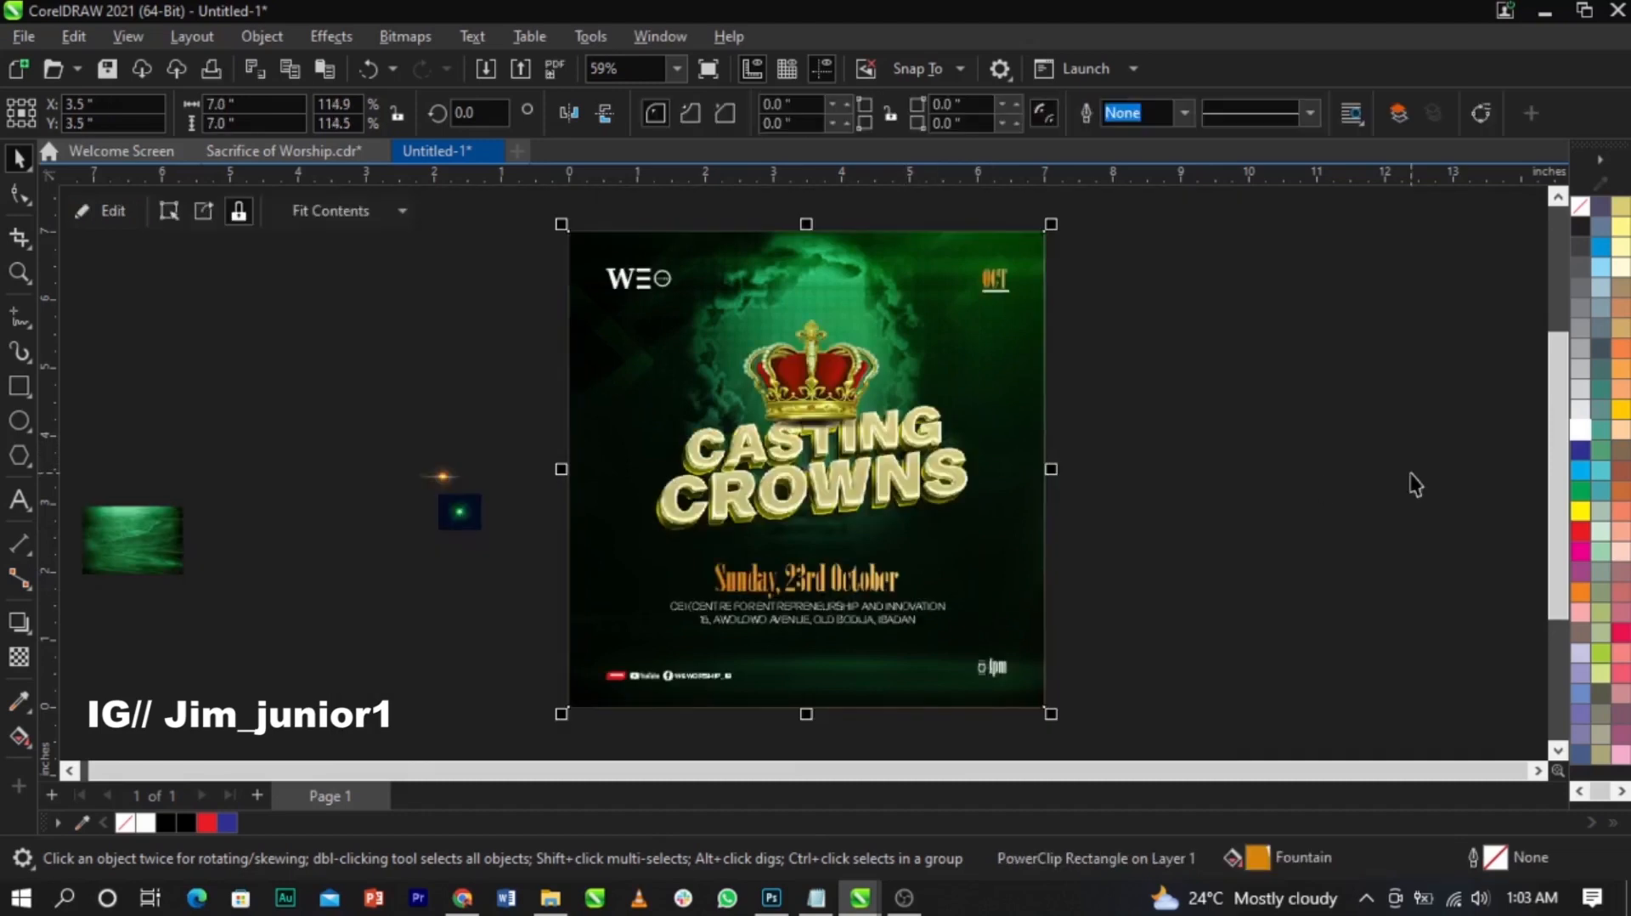
pyautogui.click(1411, 475)
pyautogui.scroll(-1, 1247, 467)
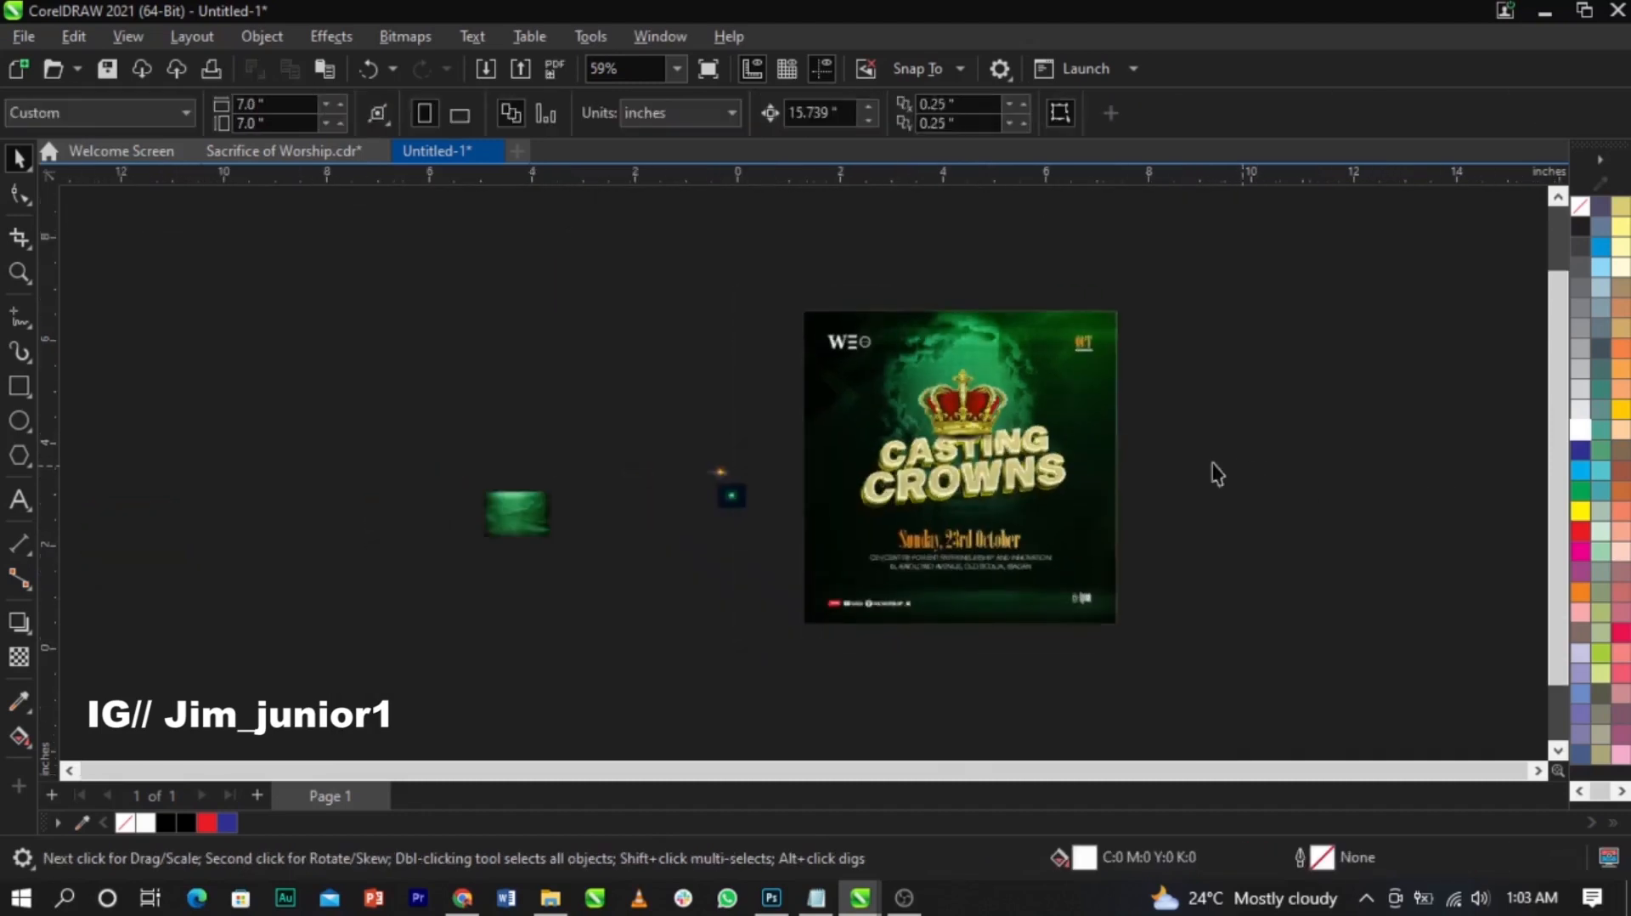
pyautogui.scroll(2, 917, 422)
pyautogui.scroll(-1, 777, 378)
pyautogui.scroll(1, 834, 508)
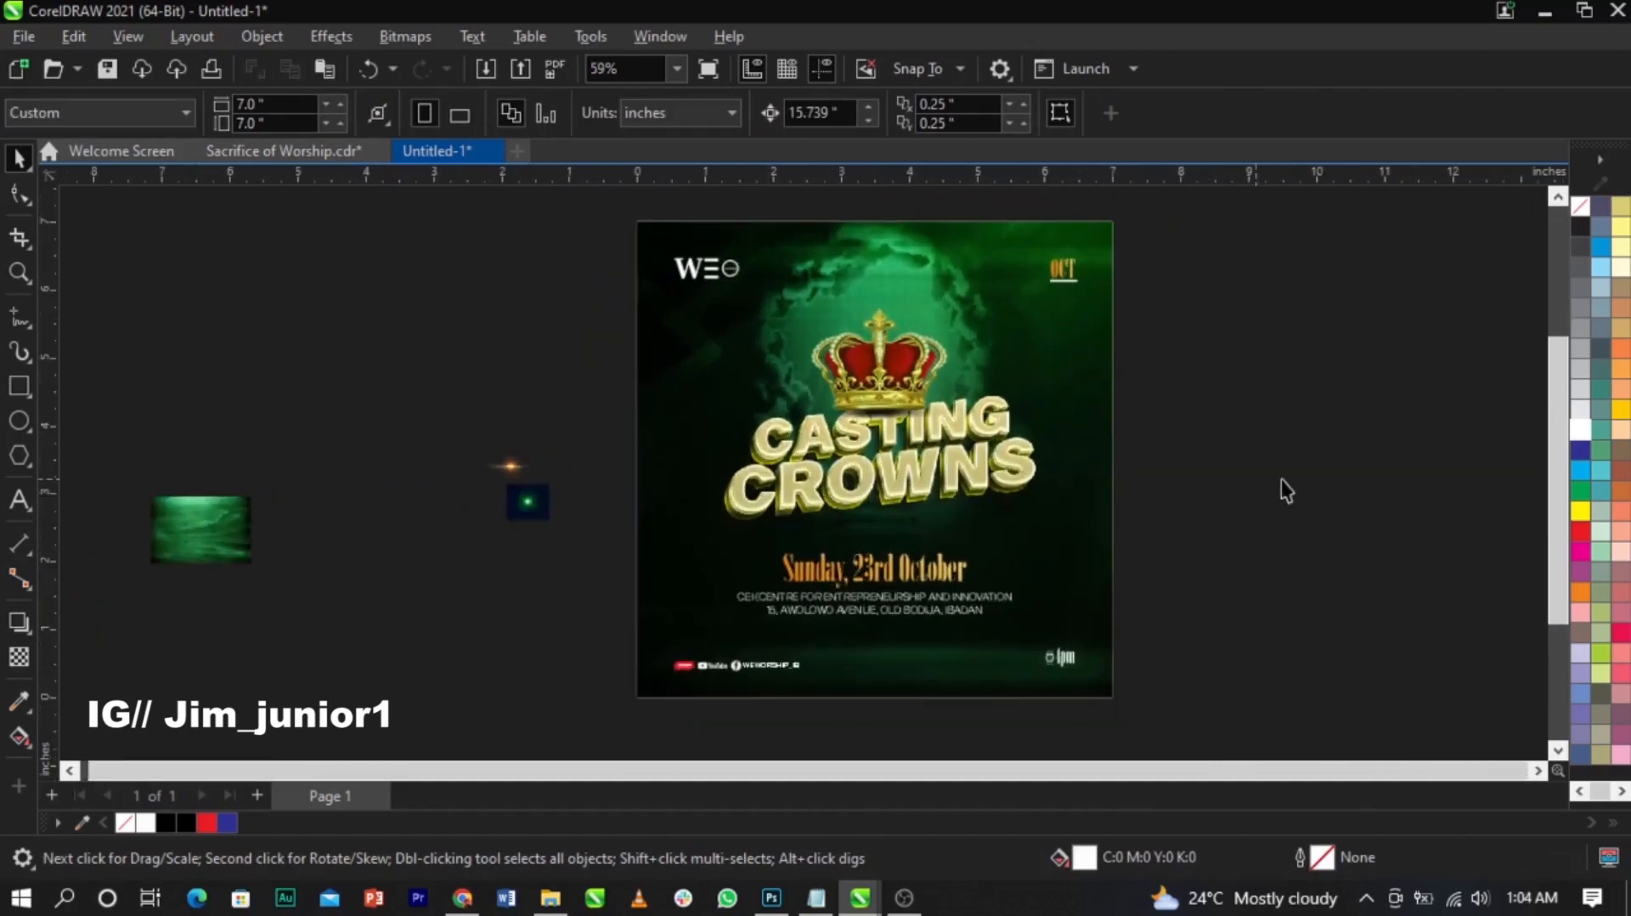
# Step: Move the green texture image closer to the flyer, just above the two lens flares beside the page
pyautogui.moveTo(248, 552); pyautogui.dragTo(565, 436)
pyautogui.click(1181, 501)
pyautogui.press('F2')
pyautogui.moveTo(455, 353); pyautogui.dragTo(1286, 600)
pyautogui.scroll(-1, 719, 490)
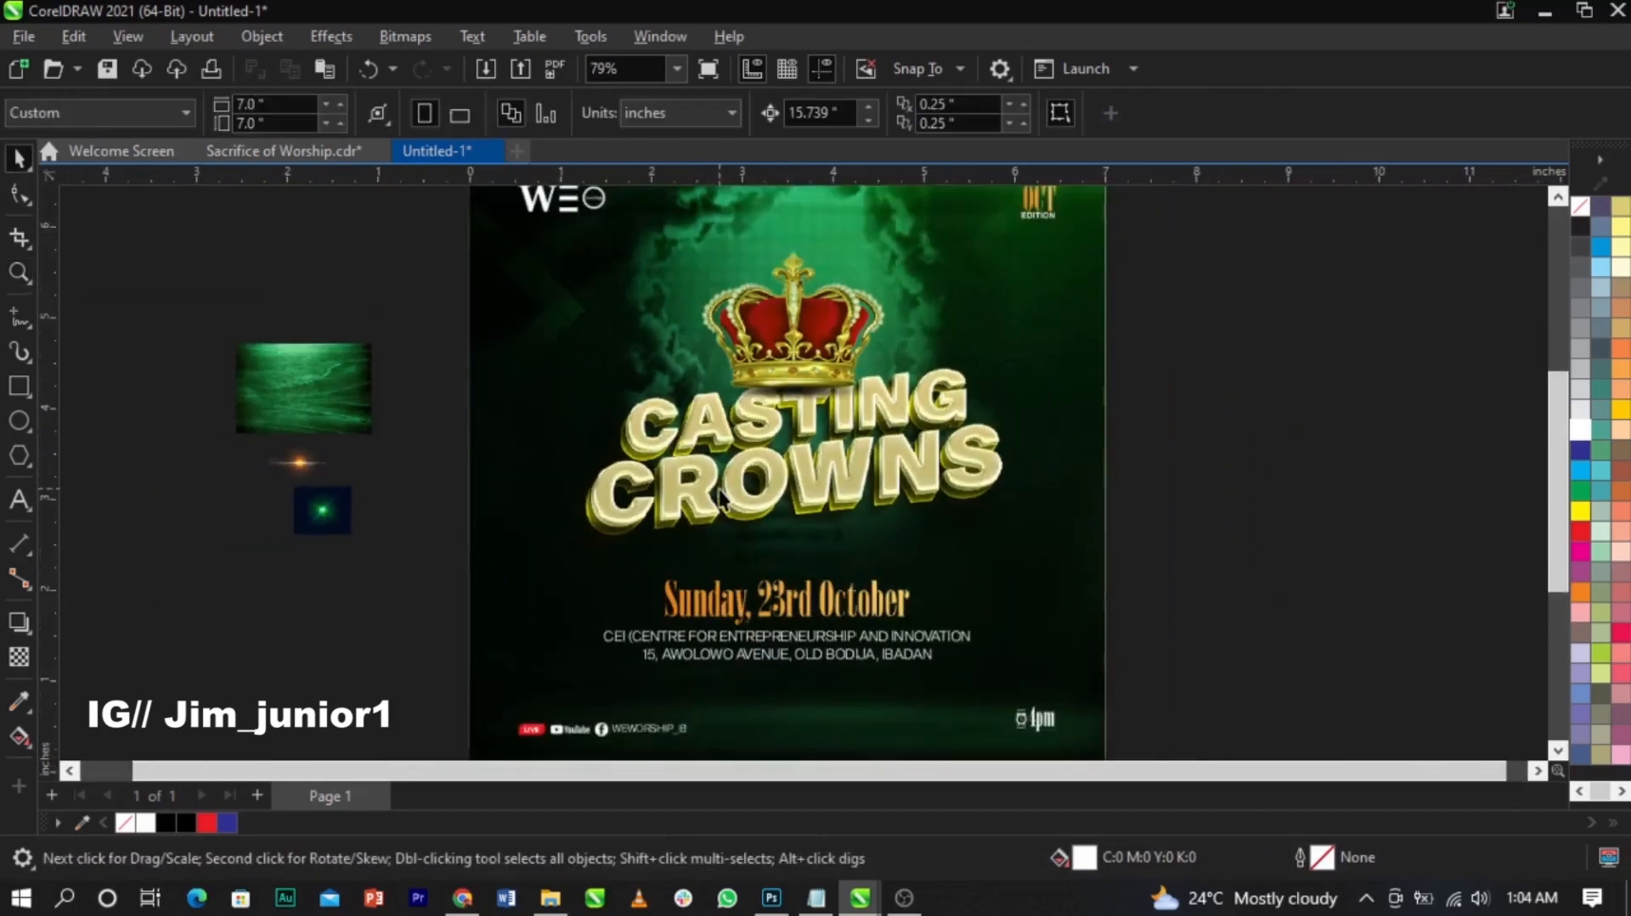
pyautogui.scroll(1, 719, 497)
# Step: Move the green lens flare onto the flyer's right edge beside the title, enlarged to about 2.12 by 1.77 inches
pyautogui.click(263, 541)
pyautogui.moveTo(315, 473); pyautogui.dragTo(384, 442)
pyautogui.moveTo(325, 519)
pyautogui.mouseDown()
pyautogui.moveTo(1067, 583)
pyautogui.moveTo(1130, 466)
pyautogui.mouseUp()
pyautogui.press('F2')
pyautogui.moveTo(752, 329); pyautogui.dragTo(1359, 586)
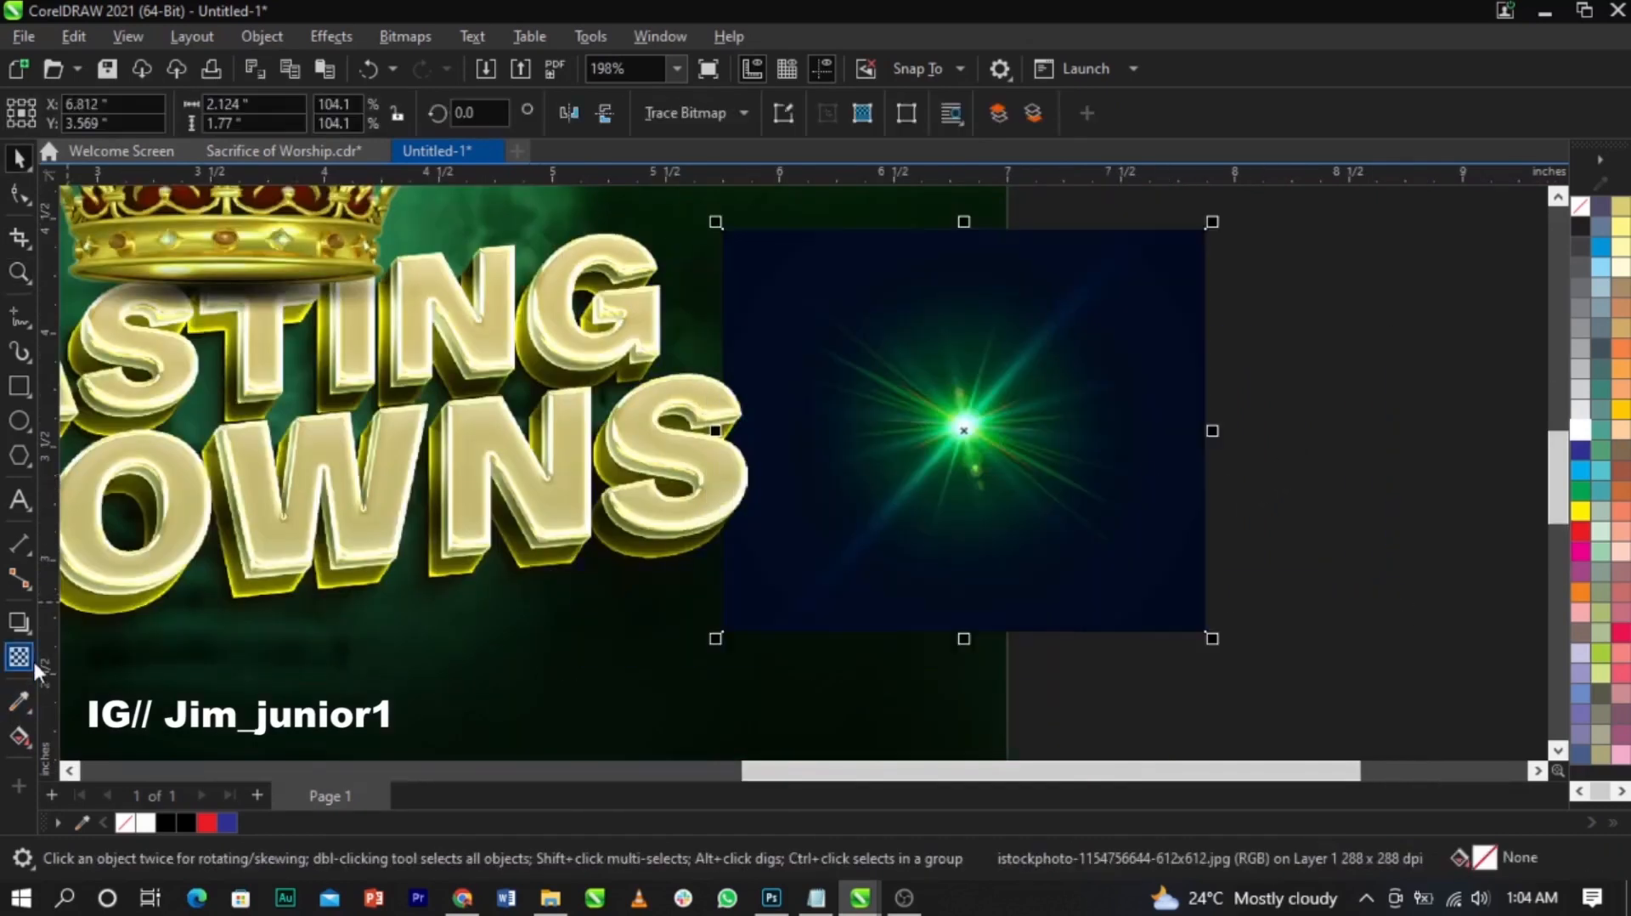
# Step: Fade the bottom and top edges of the green flare with linear transparencies, converting it to a 300 dpi bitmap after each fade
pyautogui.click(19, 656)
pyautogui.moveTo(992, 509); pyautogui.dragTo(991, 609)
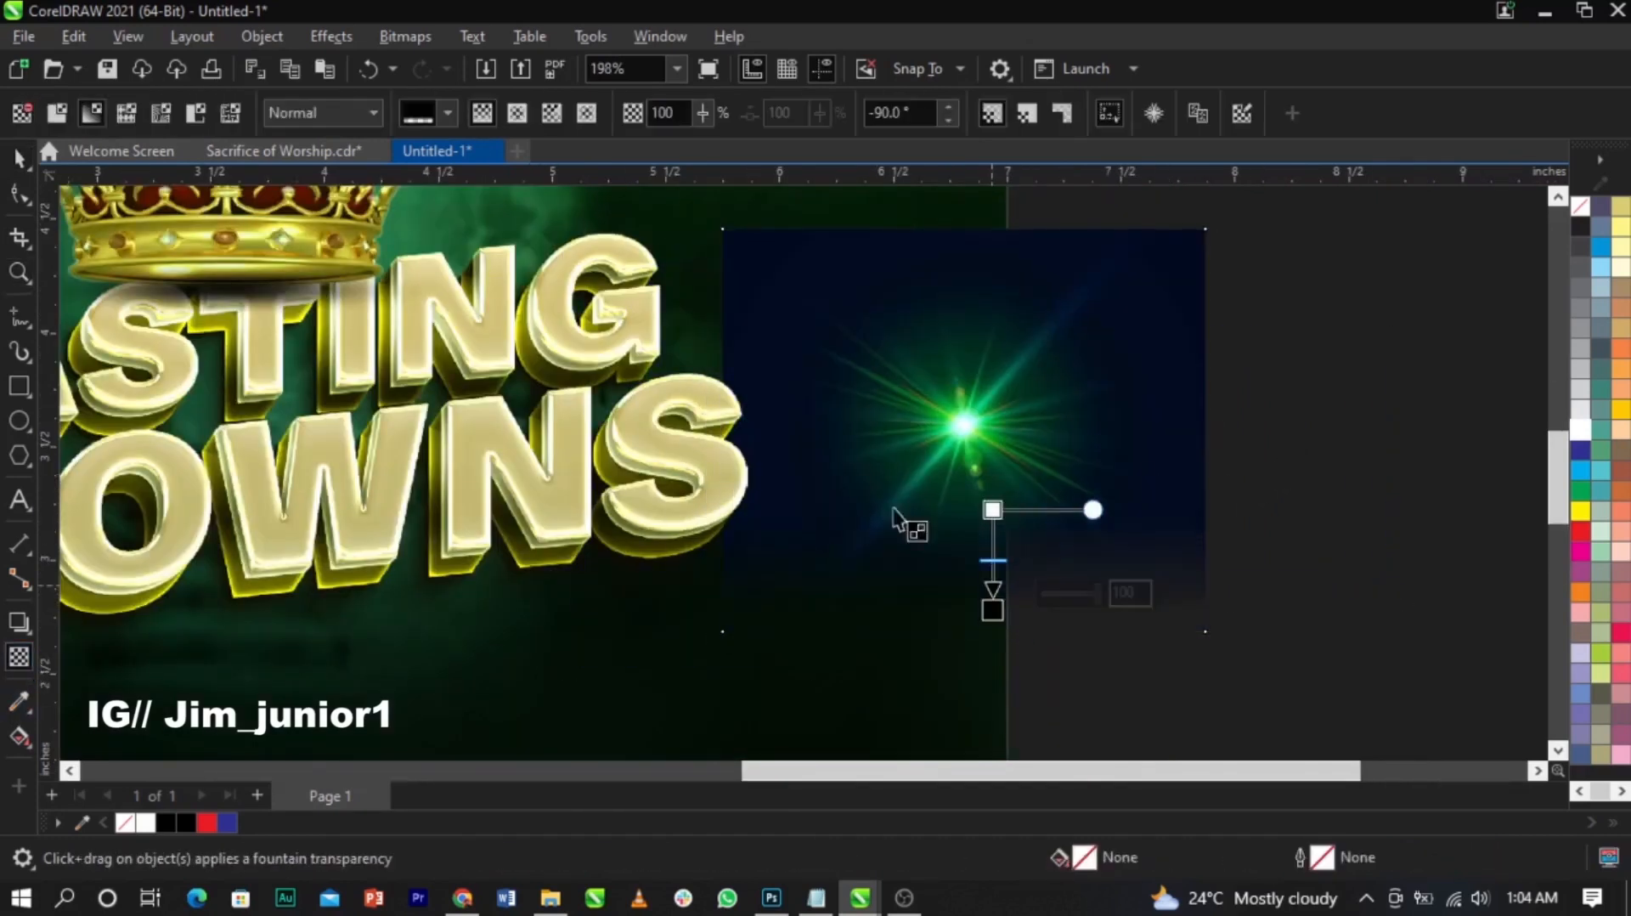
pyautogui.click(417, 37)
pyautogui.click(458, 62)
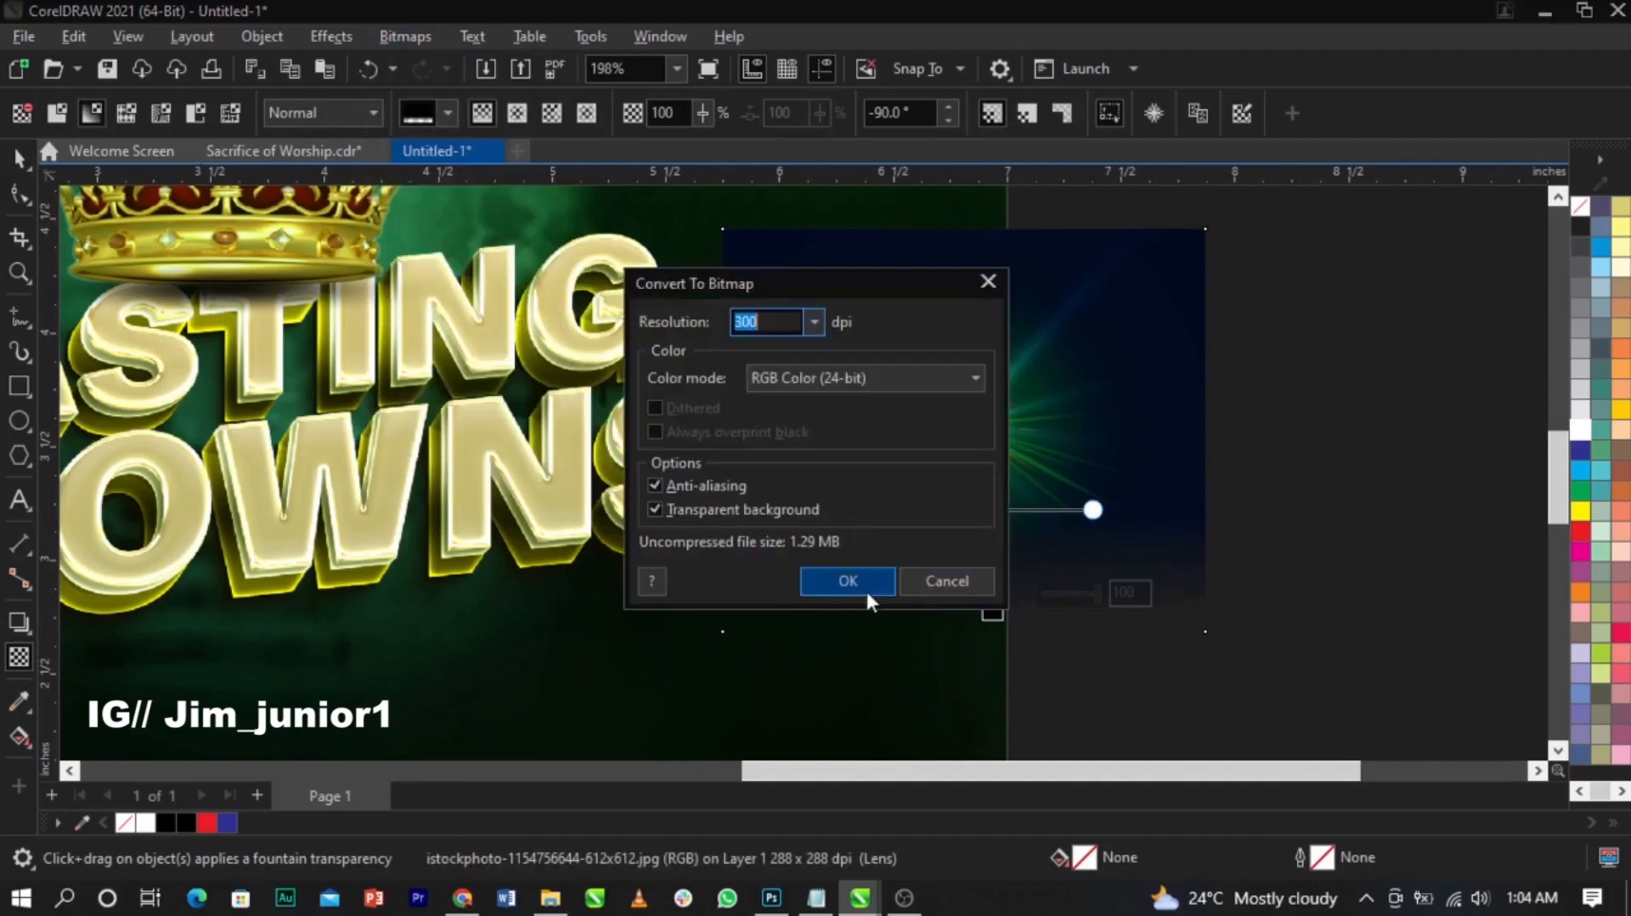
pyautogui.click(863, 591)
pyautogui.moveTo(970, 361); pyautogui.dragTo(970, 228)
pyautogui.click(405, 36)
pyautogui.click(463, 62)
pyautogui.click(870, 584)
# Step: Fade the right and left edges of the green flare with linear transparencies, converting it to a bitmap after each fade
pyautogui.moveTo(1009, 424); pyautogui.dragTo(1188, 424)
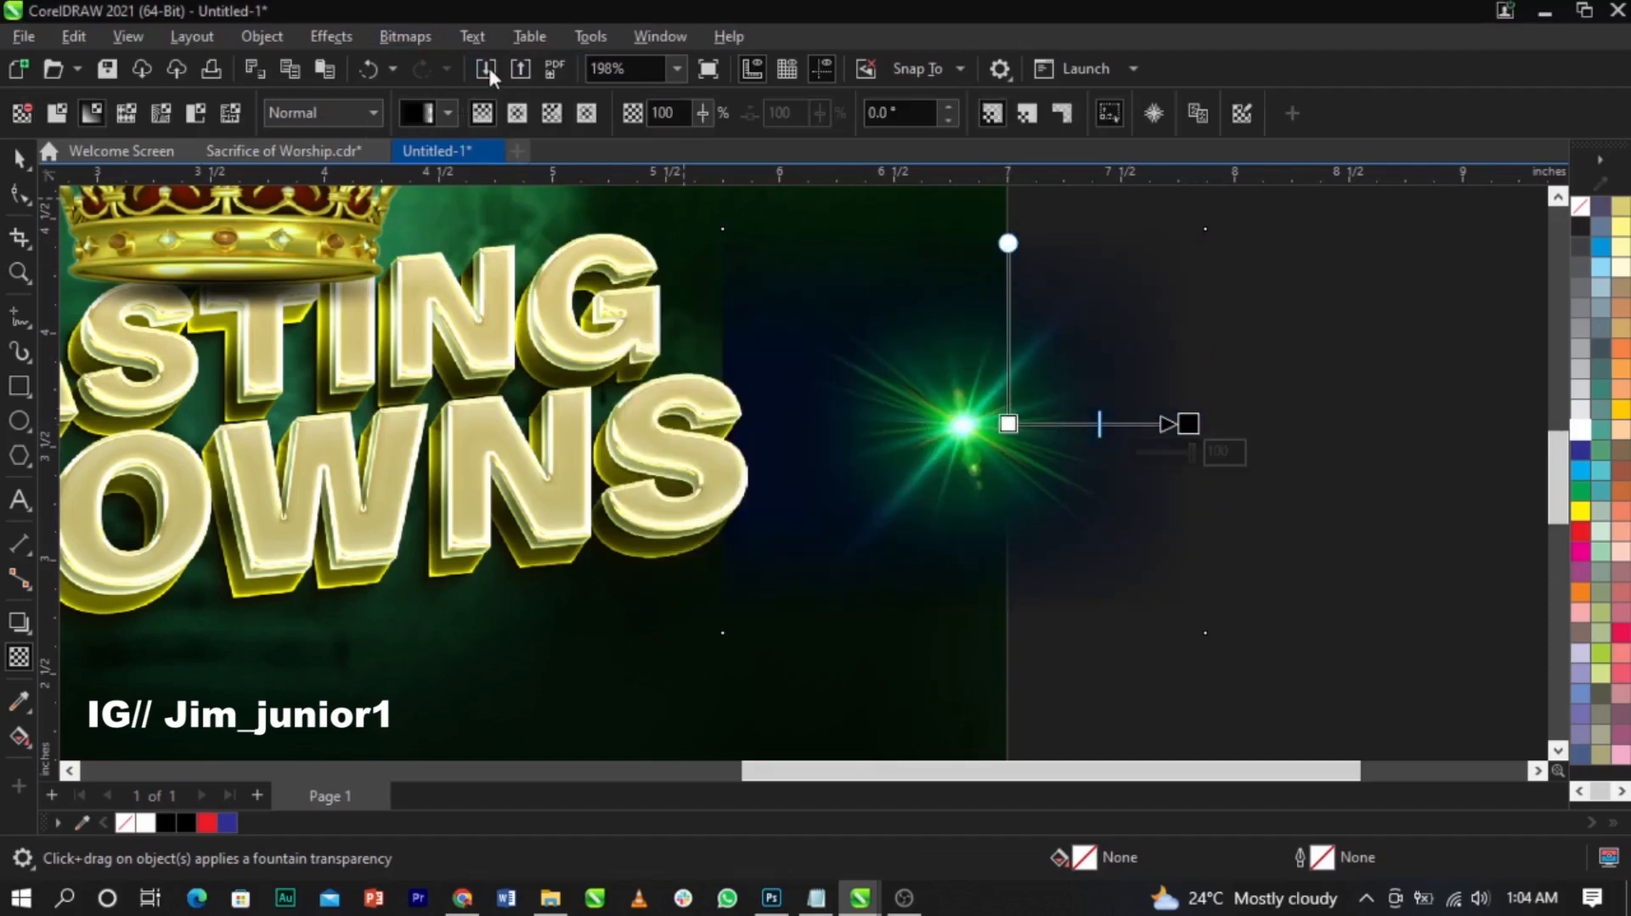
pyautogui.click(433, 35)
pyautogui.click(463, 62)
pyautogui.click(857, 583)
pyautogui.moveTo(861, 424); pyautogui.dragTo(747, 425)
pyautogui.click(403, 36)
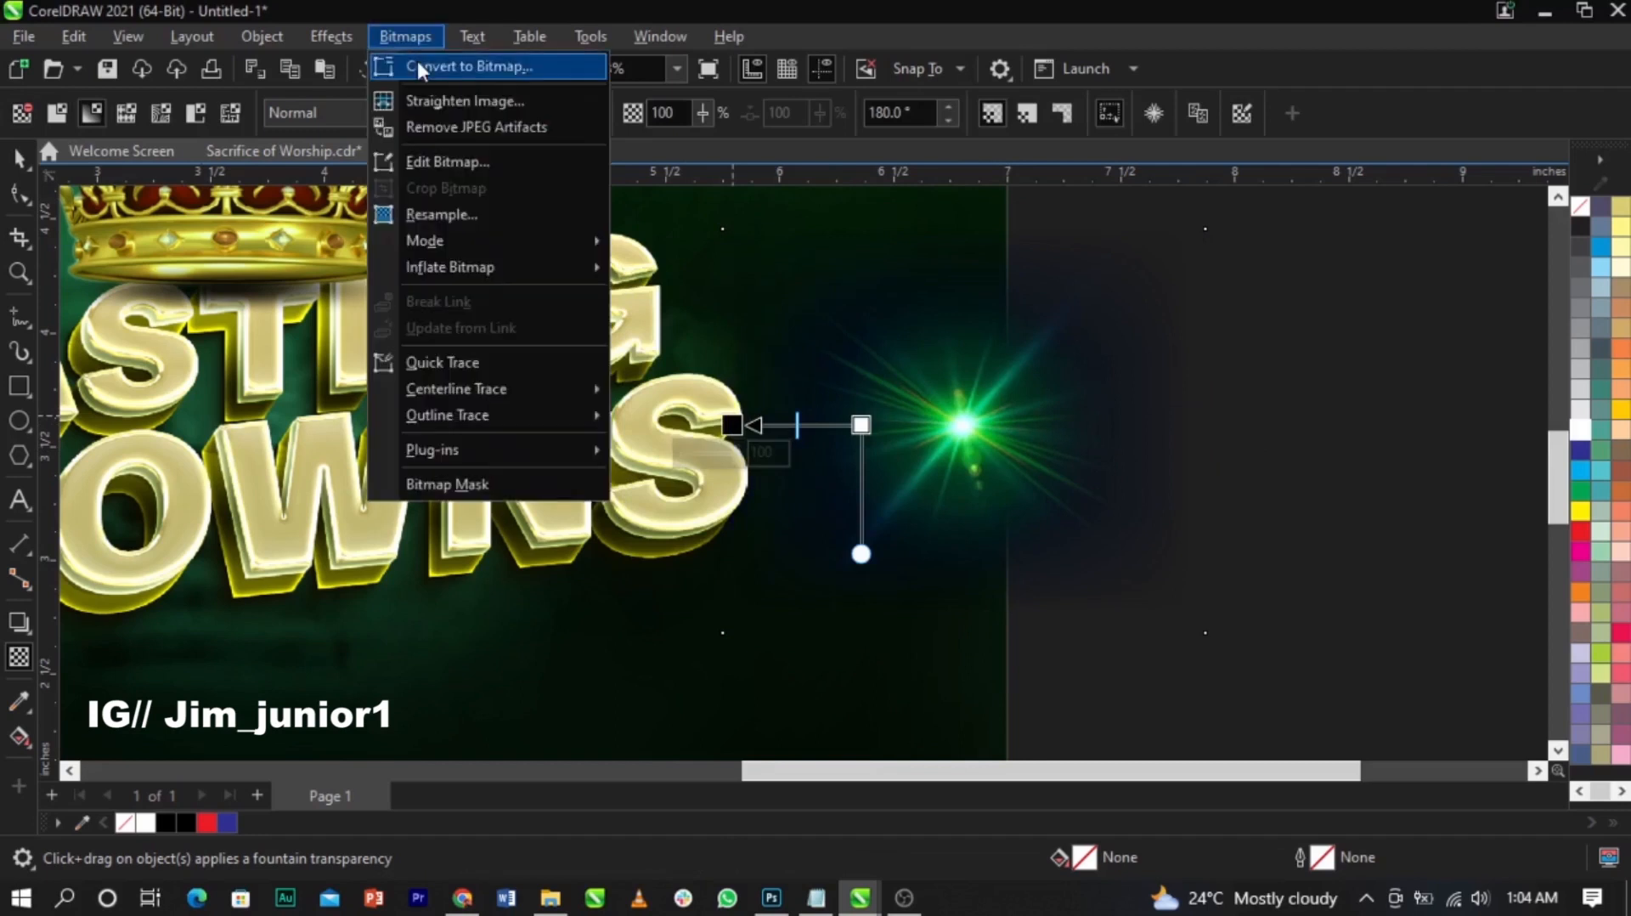
pyautogui.click(463, 62)
pyautogui.click(813, 578)
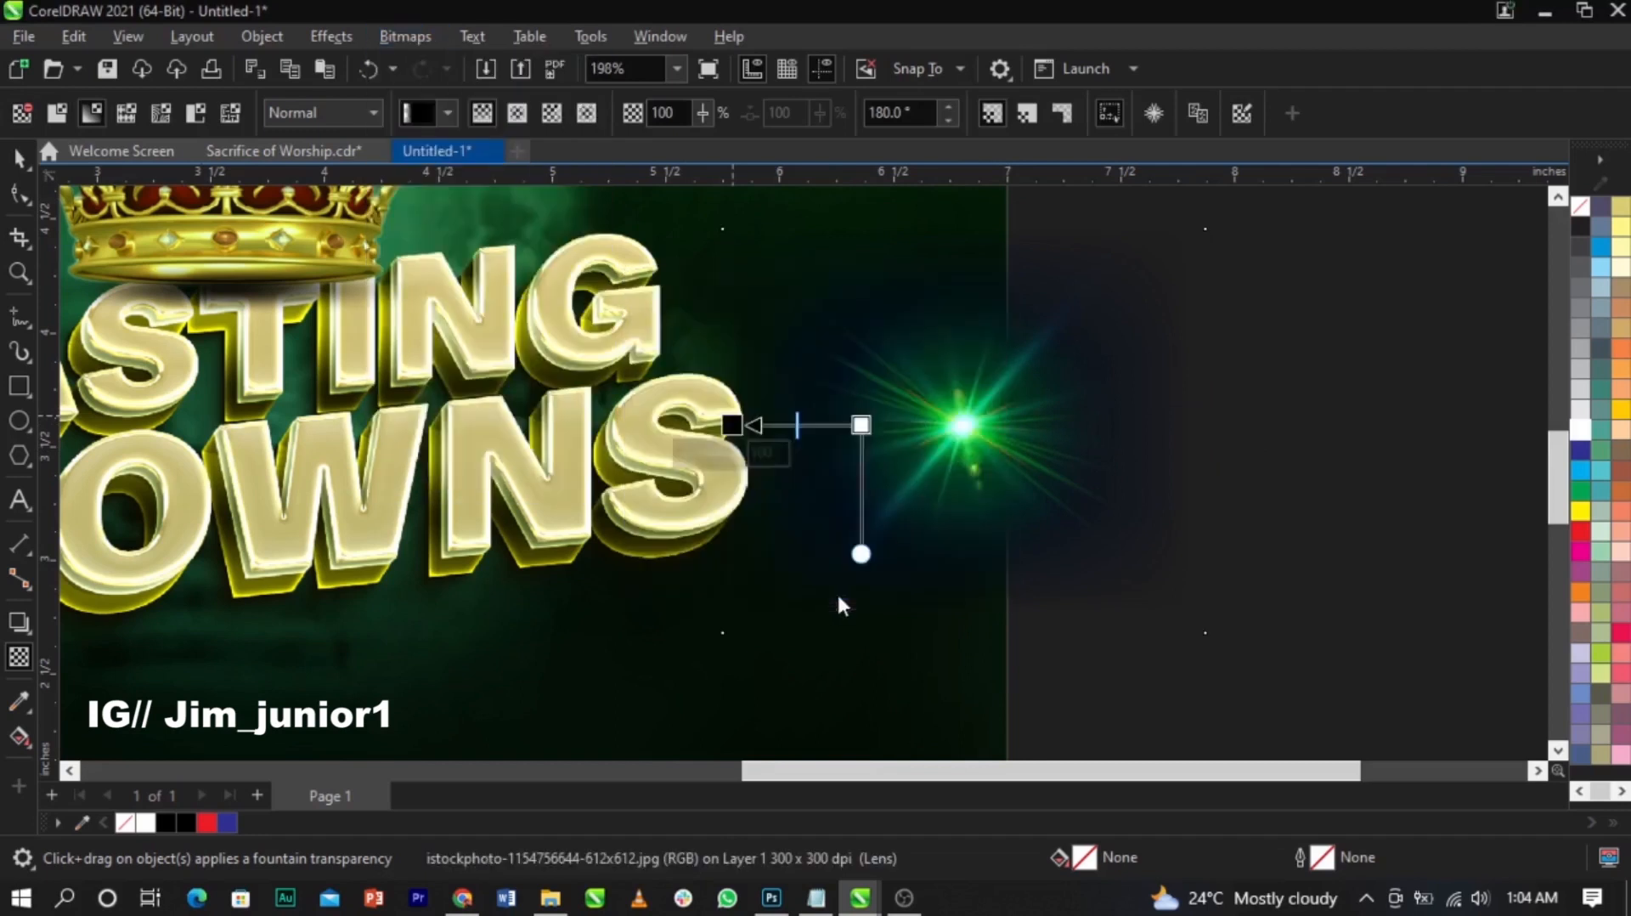
# Step: Set the green flare's merge mode to Screen and place it where the G of CASTING meets the S of CROWNS
pyautogui.click(313, 113)
pyautogui.click(313, 565)
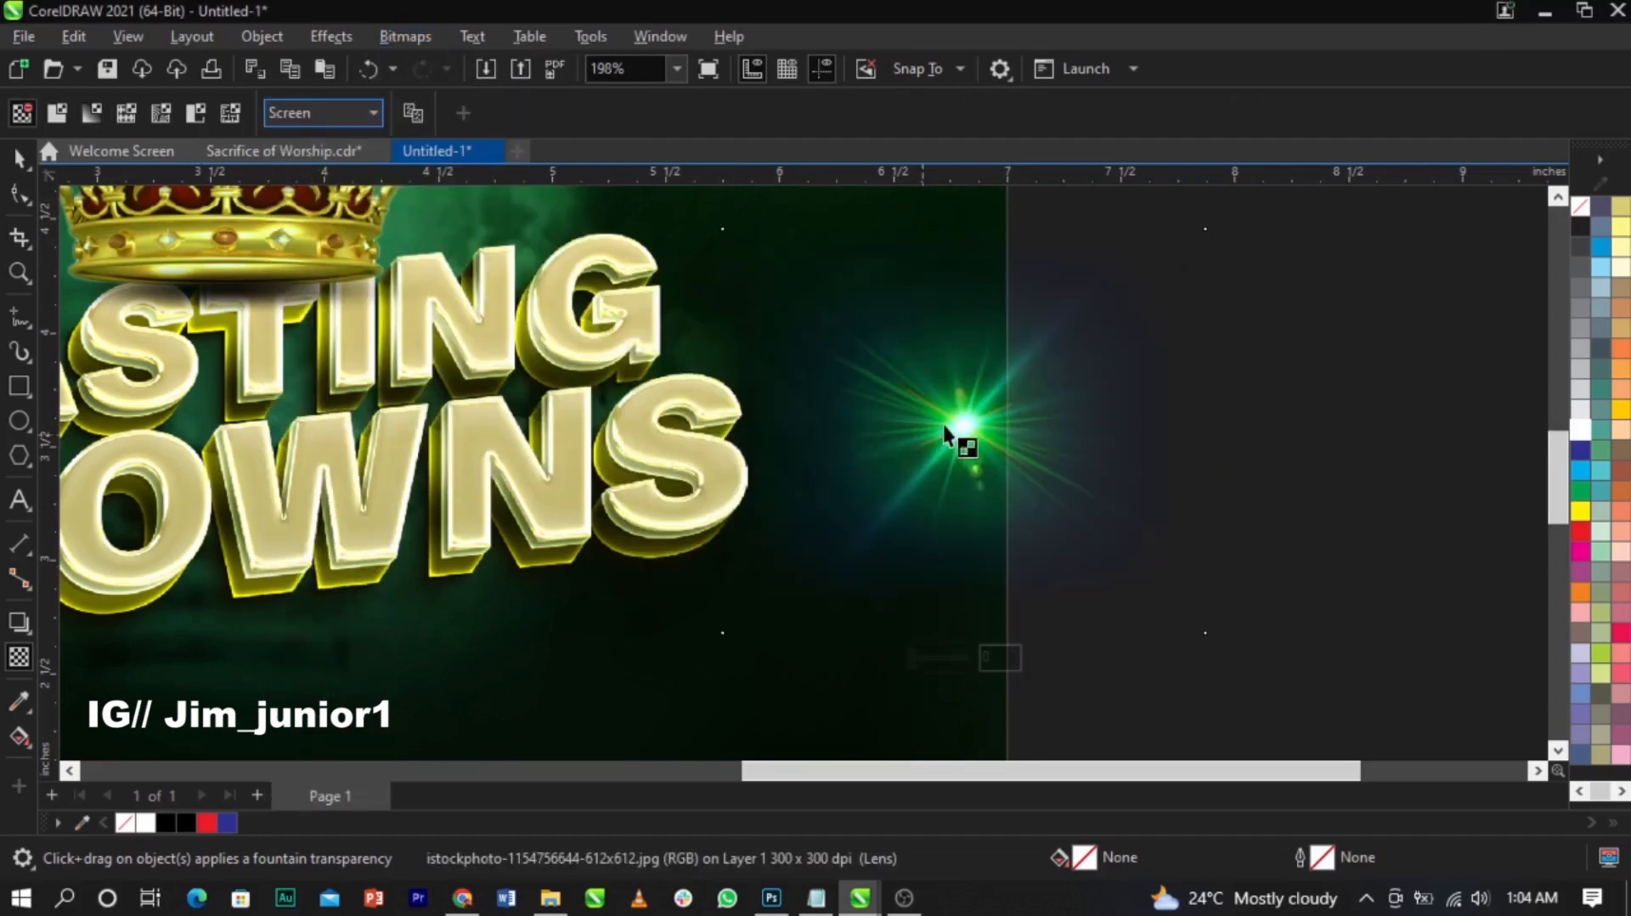
pyautogui.press('space')
pyautogui.moveTo(1057, 428); pyautogui.dragTo(805, 394)
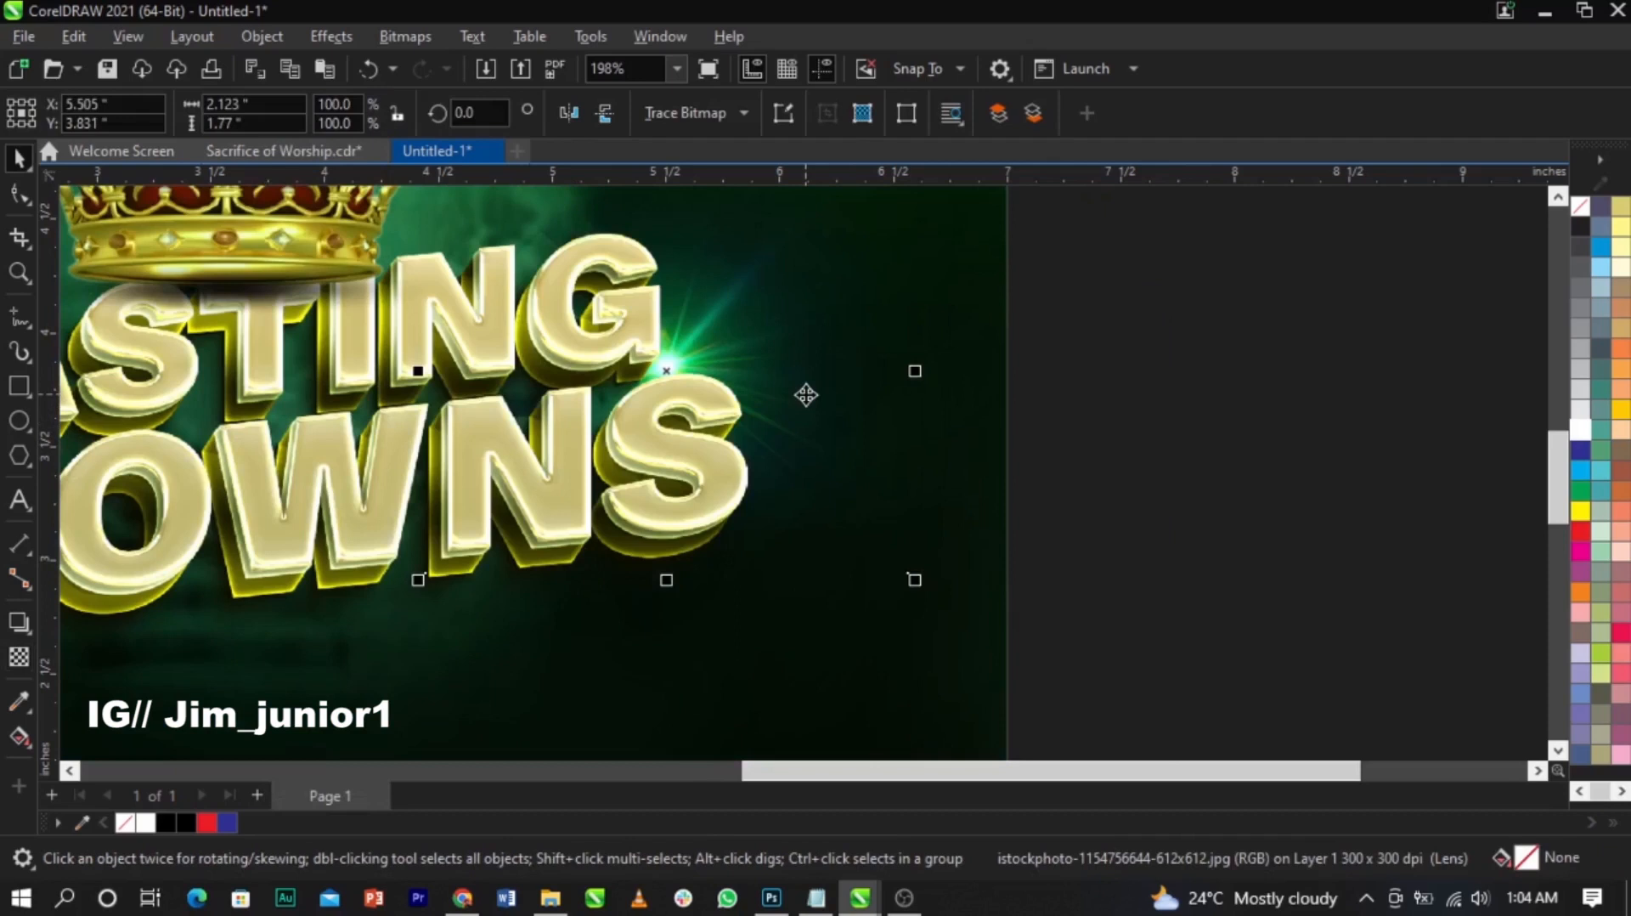
# Step: Shrink the green flare to about 1.62 by 1.35 inches and reposition it on the upper edge of the S in CROWNS
pyautogui.moveTo(914, 580); pyautogui.dragTo(862, 548)
pyautogui.scroll(-1, 1099, 501)
pyautogui.scroll(2, 785, 379)
pyautogui.moveTo(784, 416); pyautogui.dragTo(793, 455)
pyautogui.scroll(-1, 990, 449)
# Step: Place a copy of the green flare at the right end of the crown's base
pyautogui.scroll(-3, 830, 415)
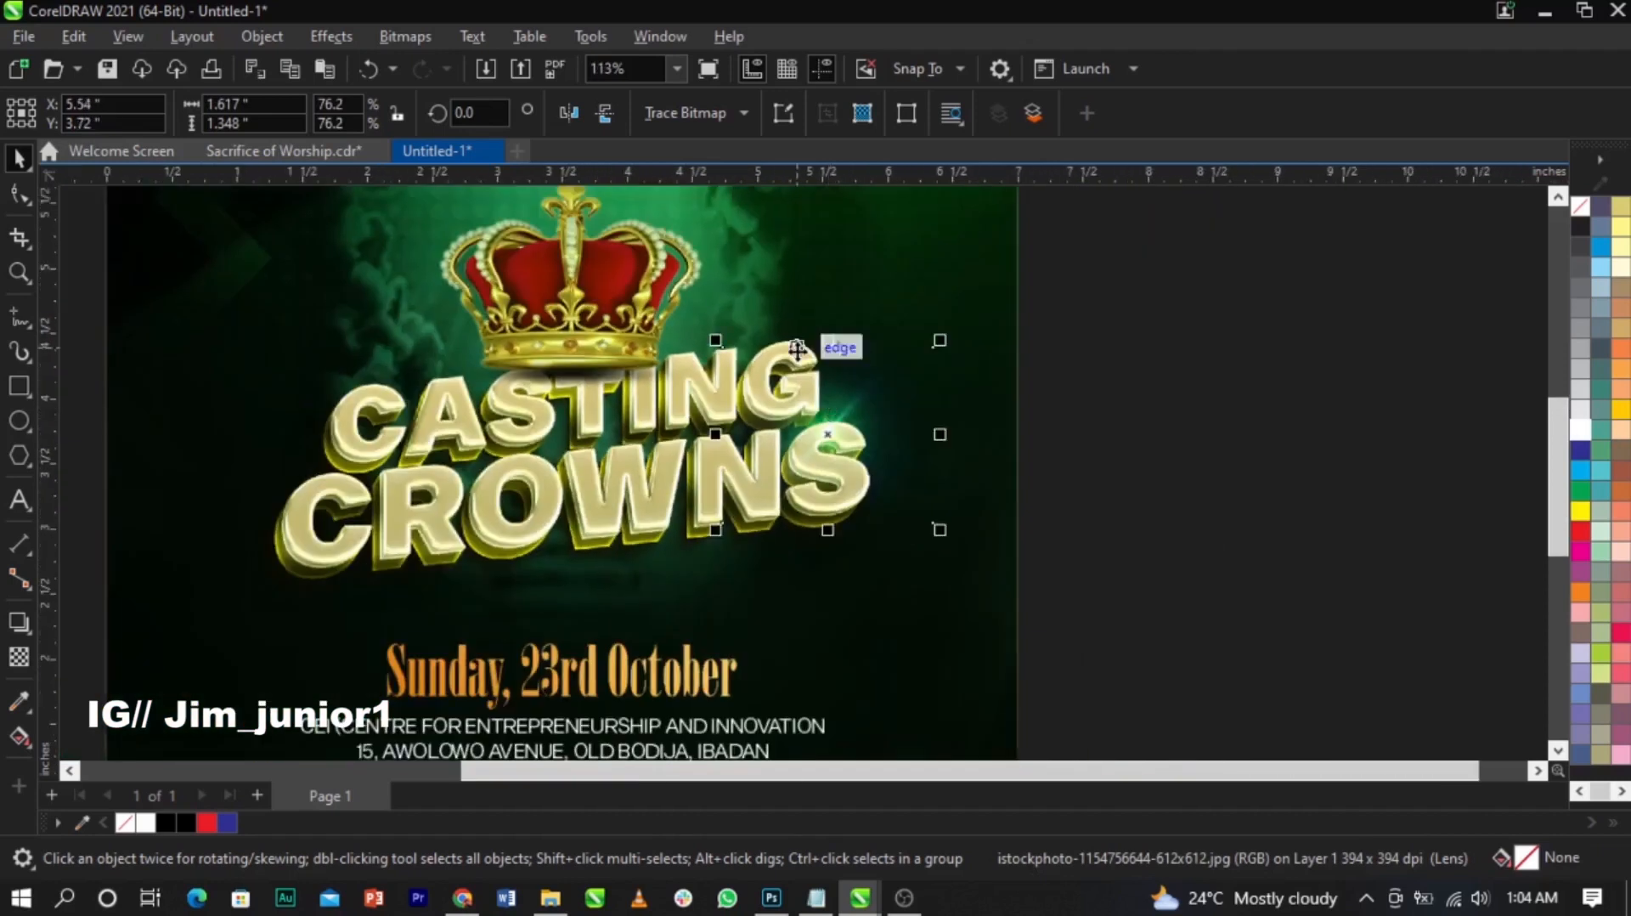
pyautogui.scroll(2, 801, 345)
pyautogui.moveTo(900, 499); pyautogui.dragTo(592, 388)
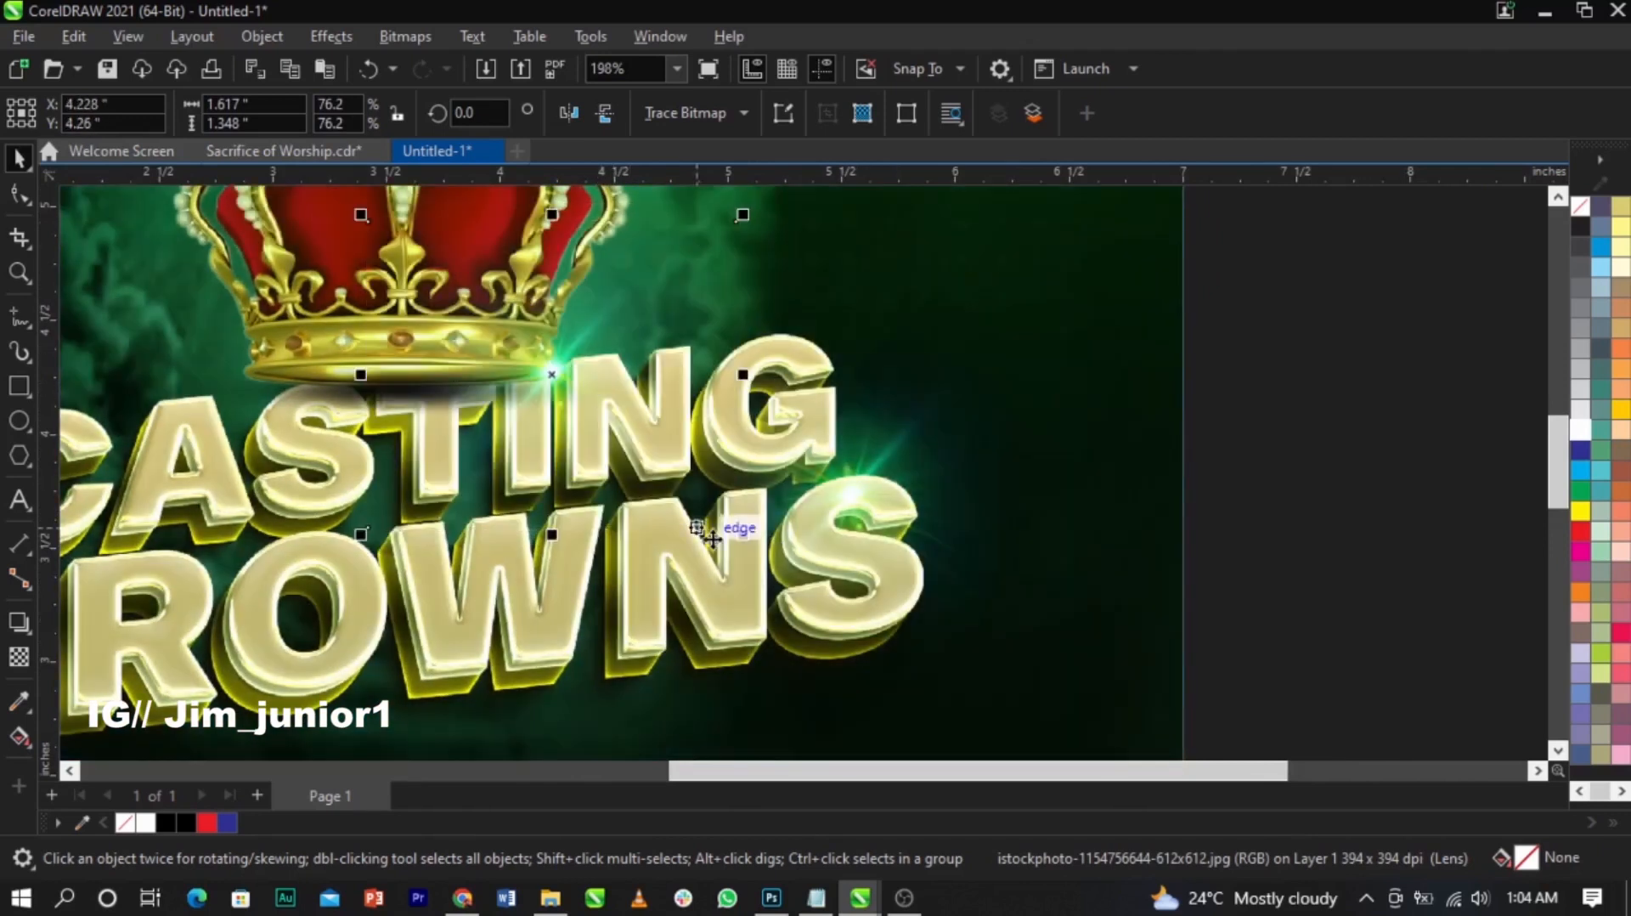
# Step: Move the orange lens flare from outside the page onto the S of CASTING
pyautogui.scroll(-1, 742, 544)
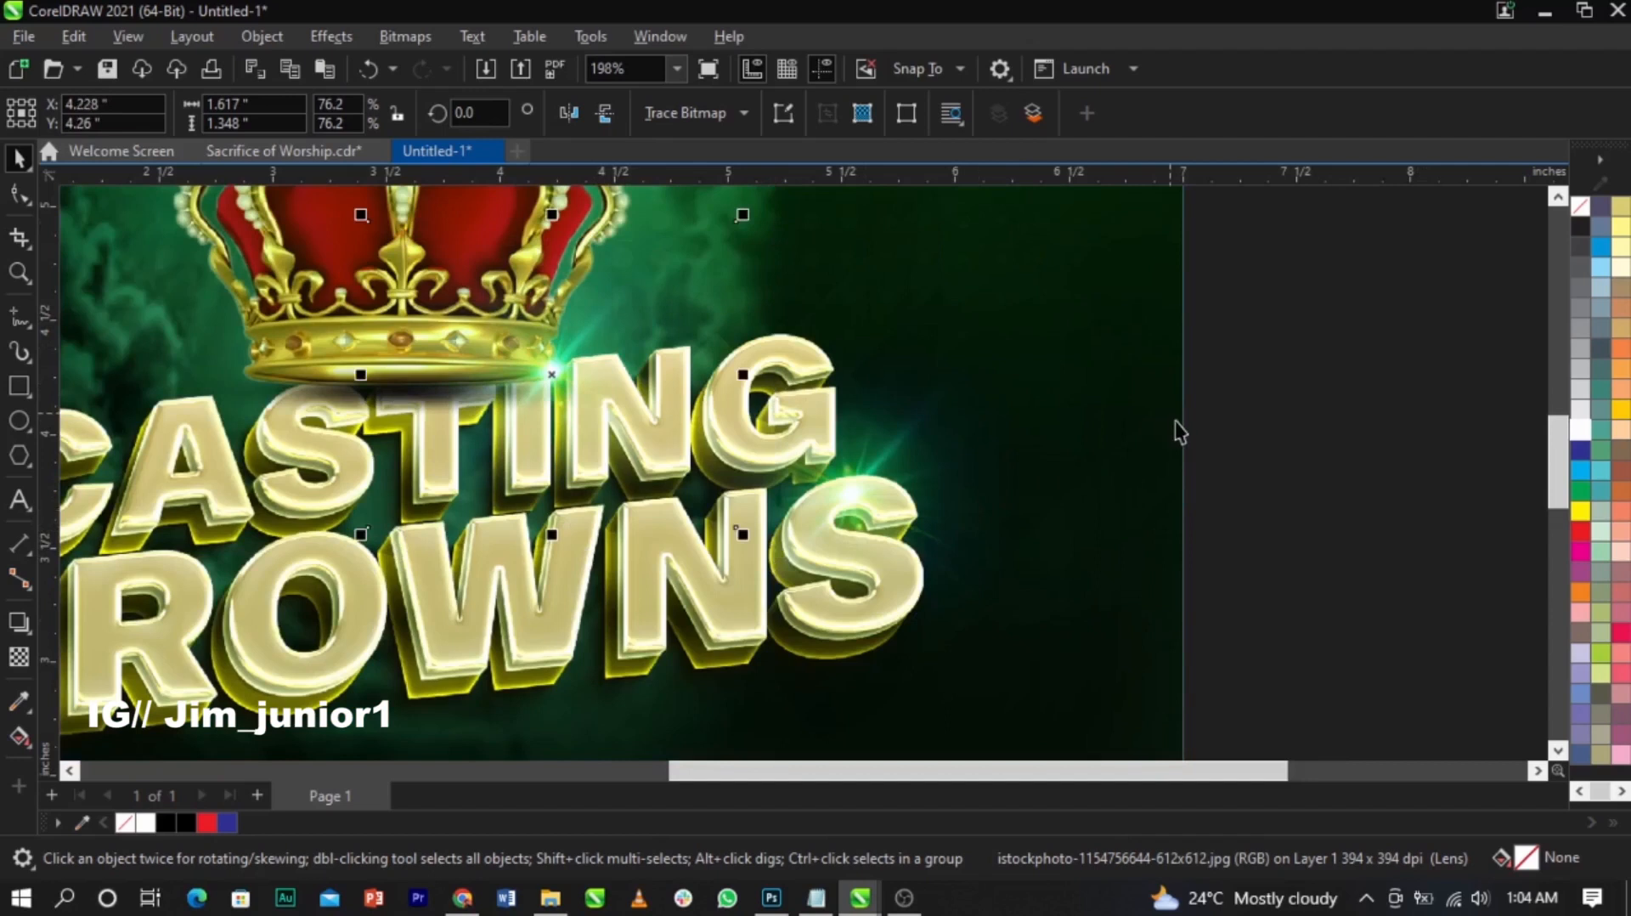
pyautogui.click(1358, 469)
pyautogui.scroll(-3, 981, 467)
pyautogui.scroll(-2, 472, 492)
pyautogui.moveTo(472, 492); pyautogui.dragTo(1008, 327)
pyautogui.scroll(3, 839, 445)
pyautogui.scroll(1, 884, 367)
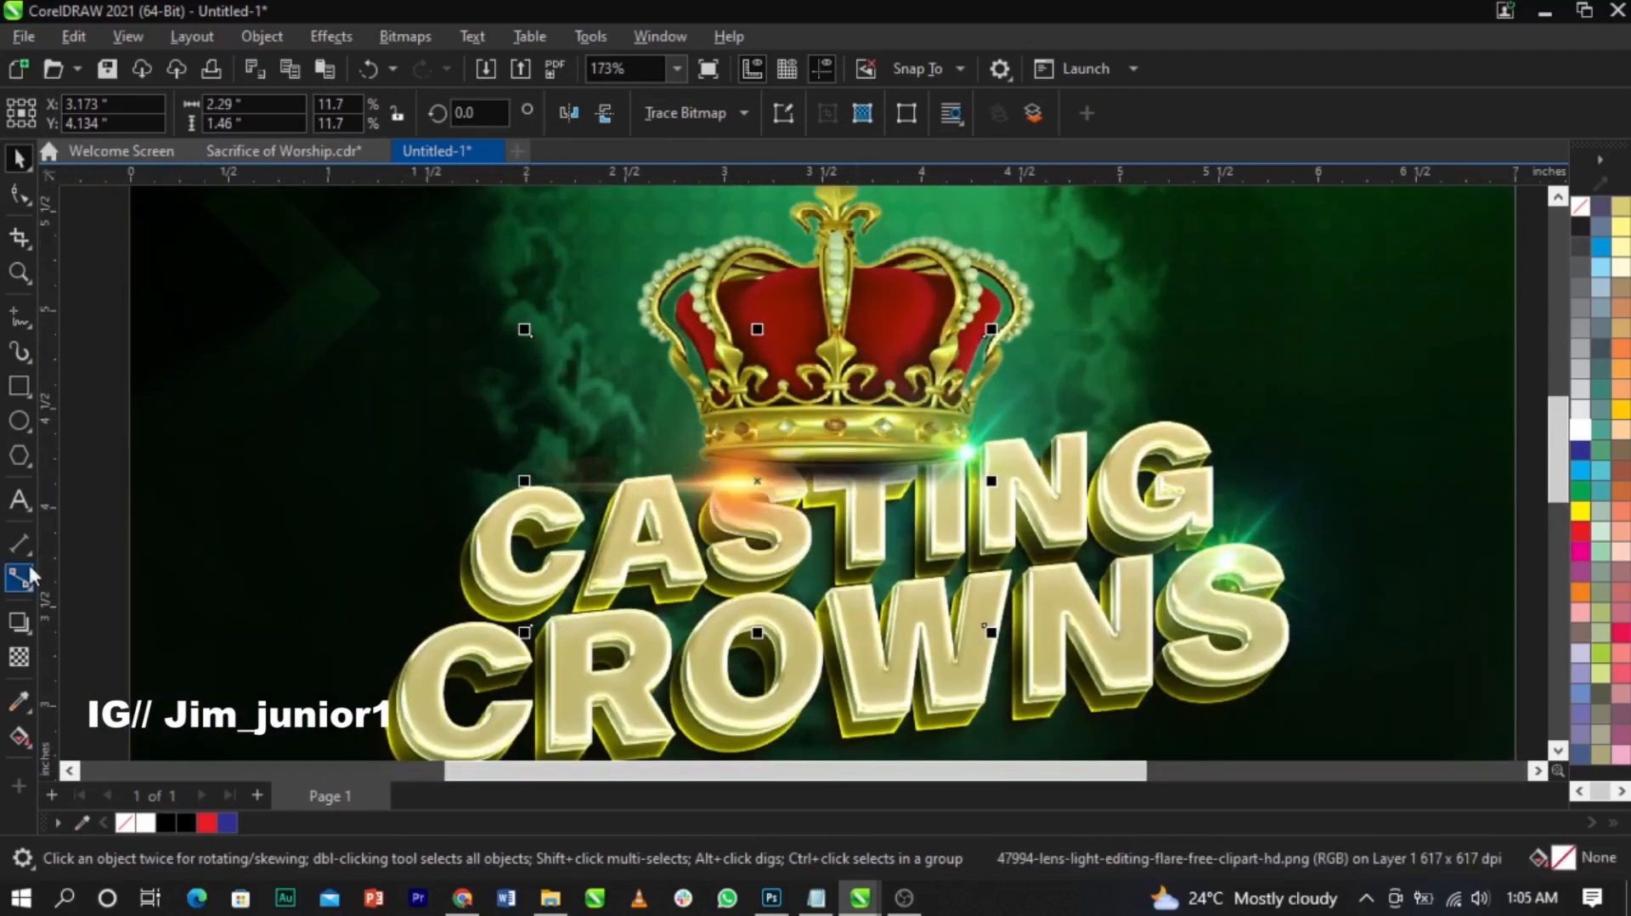
# Step: Fade the orange flare's left side with a linear transparency and set its merge mode to Screen
pyautogui.click(20, 659)
pyautogui.moveTo(672, 480); pyautogui.dragTo(586, 491)
pyautogui.click(349, 112)
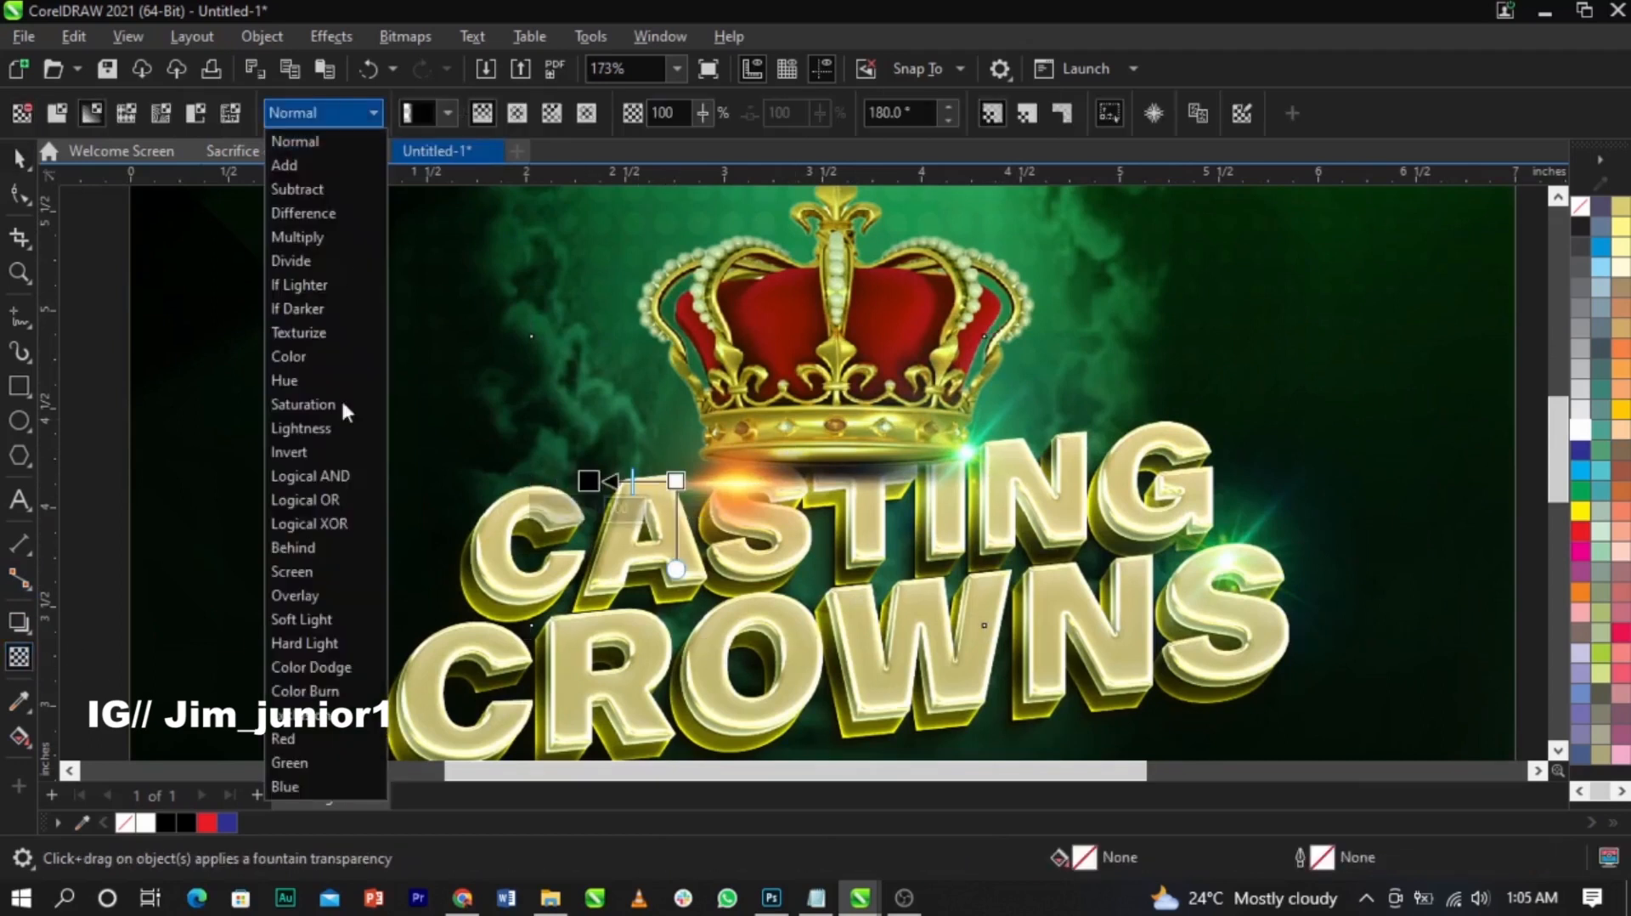
pyautogui.click(345, 571)
pyautogui.press('space')
# Step: Enlarge the orange flare to about 3.10 by 1.98 inches and centre it on the crown's base
pyautogui.moveTo(790, 493); pyautogui.dragTo(863, 437)
pyautogui.moveTo(1084, 592); pyautogui.dragTo(1161, 635)
pyautogui.moveTo(856, 437); pyautogui.dragTo(884, 435)
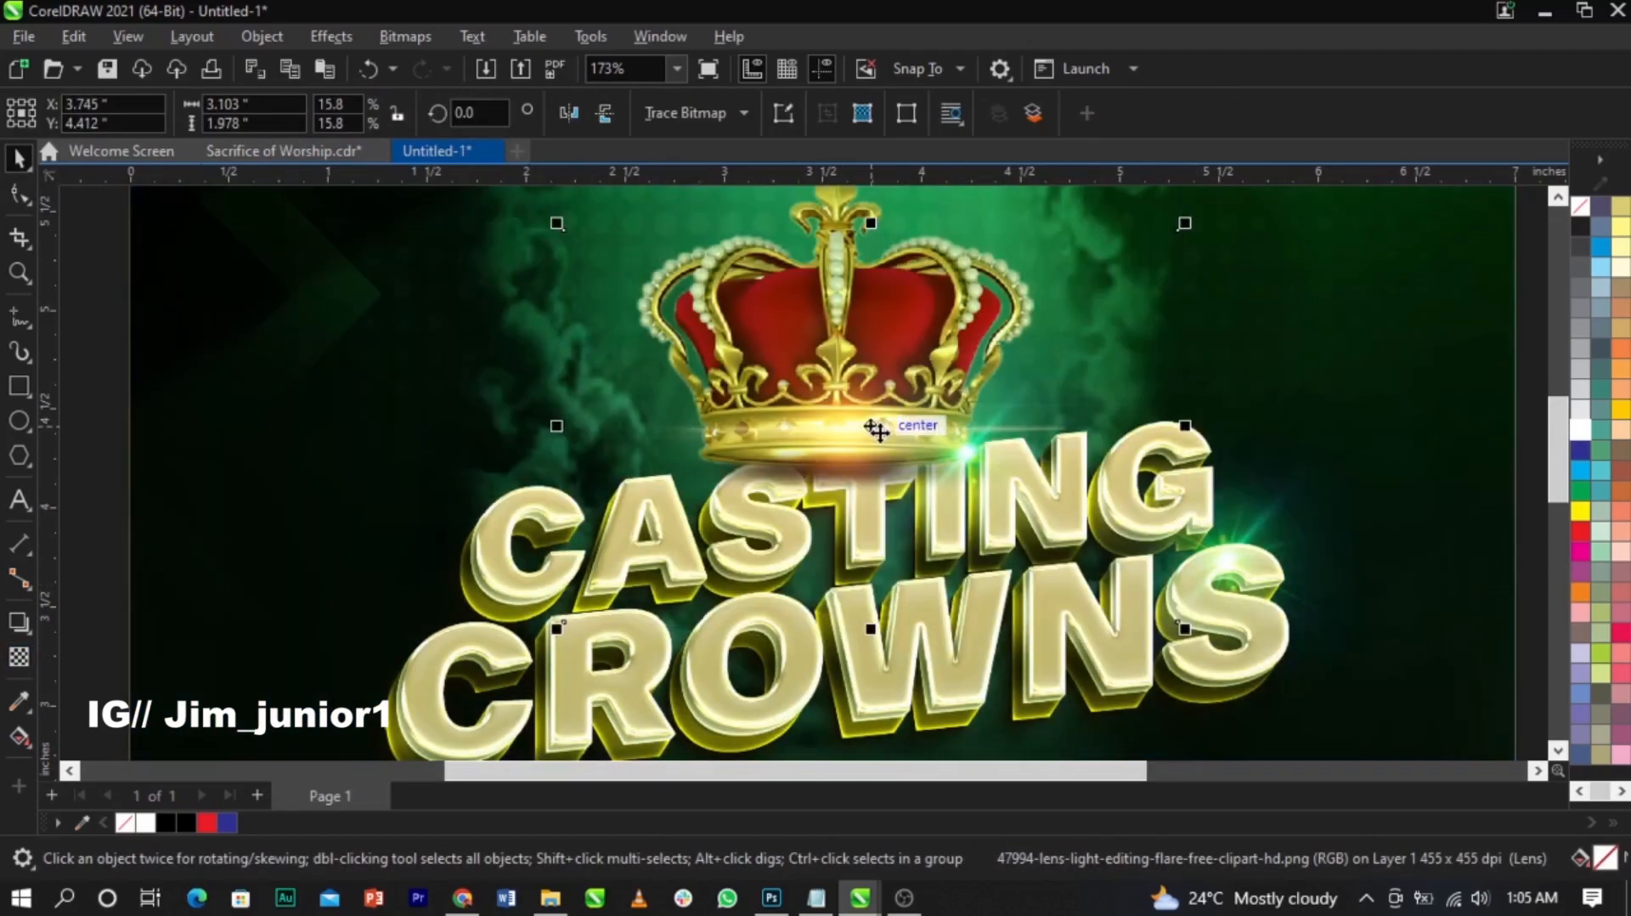
# Step: Place a copy of the orange flare between CASTING and CROWNS, enlarged to about 3.42 by 2.18 inches
pyautogui.moveTo(884, 435); pyautogui.dragTo(785, 599)
pyautogui.moveTo(1082, 403); pyautogui.dragTo(1142, 373)
pyautogui.moveTo(891, 563); pyautogui.dragTo(851, 578)
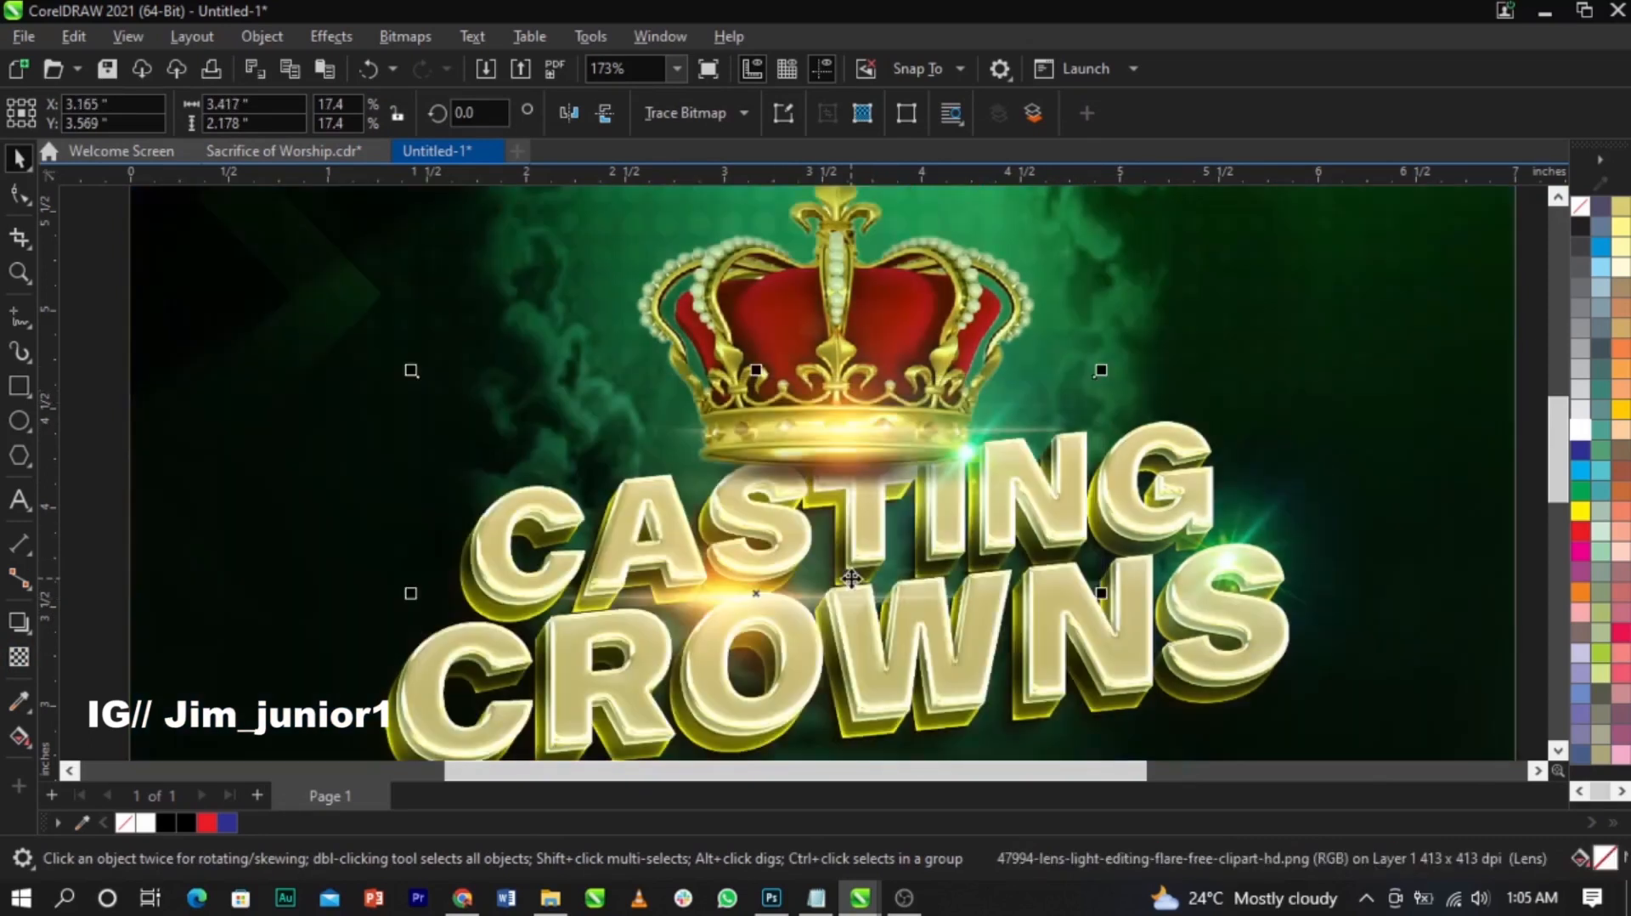
# Step: Skew the lower orange flare vertically by about 3.7 degrees to follow the title's slant
pyautogui.click(851, 578)
pyautogui.scroll(-2, 1055, 590)
pyautogui.moveTo(1026, 570); pyautogui.dragTo(1012, 525)
pyautogui.hotkey('ctrl', 'z')
pyautogui.hotkey('ctrl', 'z')
pyautogui.click(711, 583)
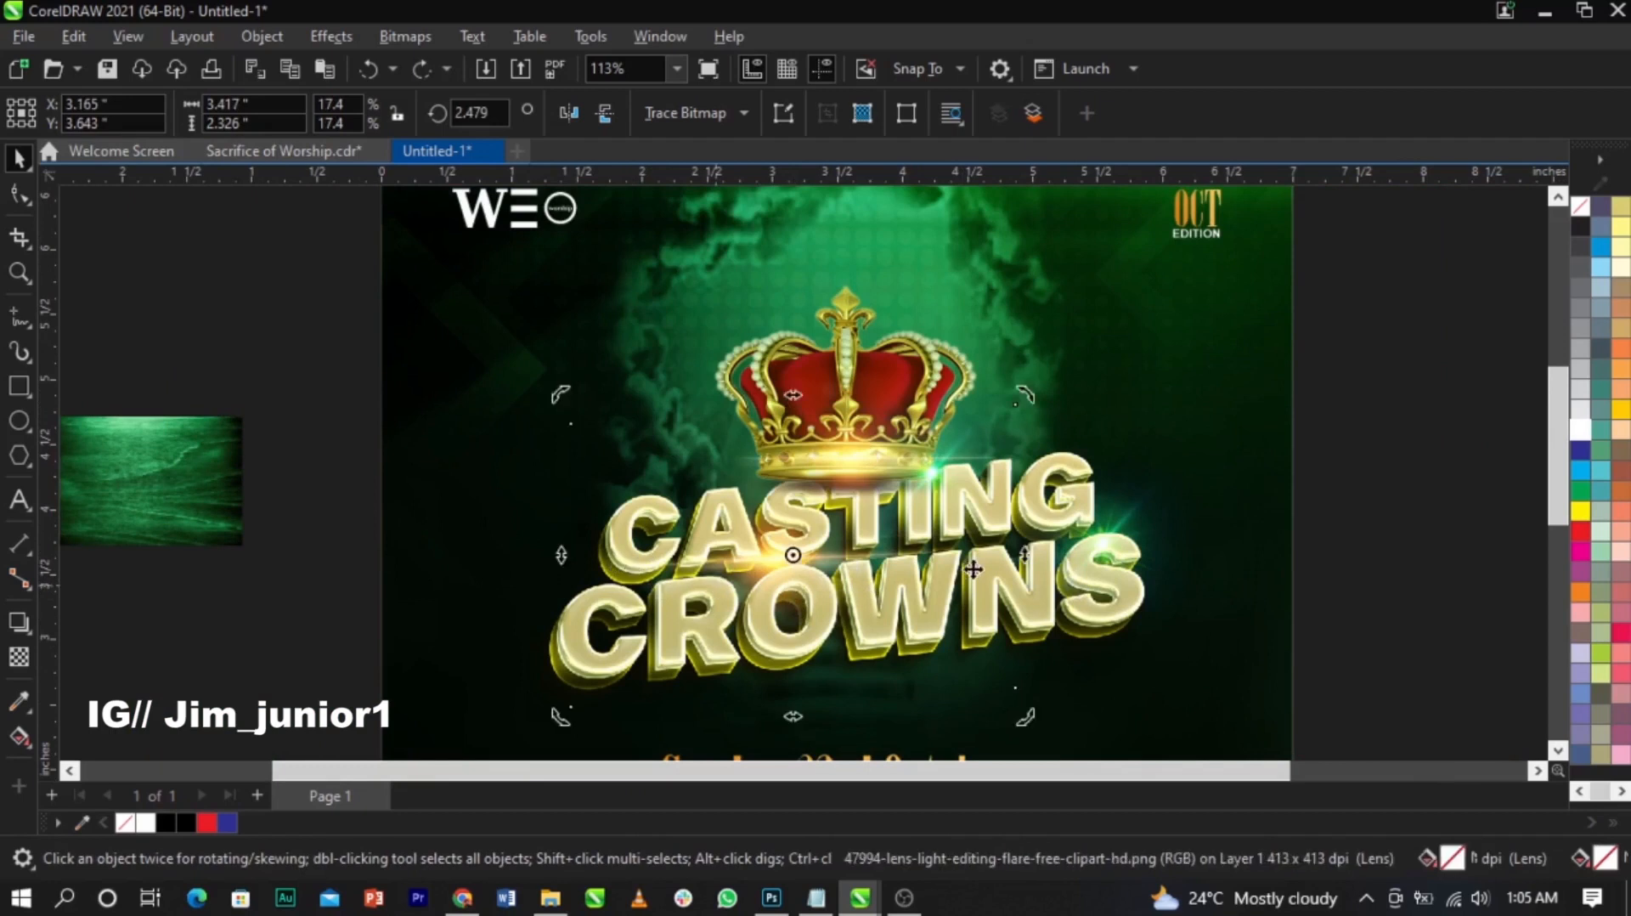
pyautogui.moveTo(1022, 558); pyautogui.dragTo(1021, 550)
# Step: Reposition the skewed orange flare along the upper edge of the O in CROWNS
pyautogui.scroll(1, 783, 586)
pyautogui.click(746, 552)
pyautogui.moveTo(651, 550); pyautogui.dragTo(653, 566)
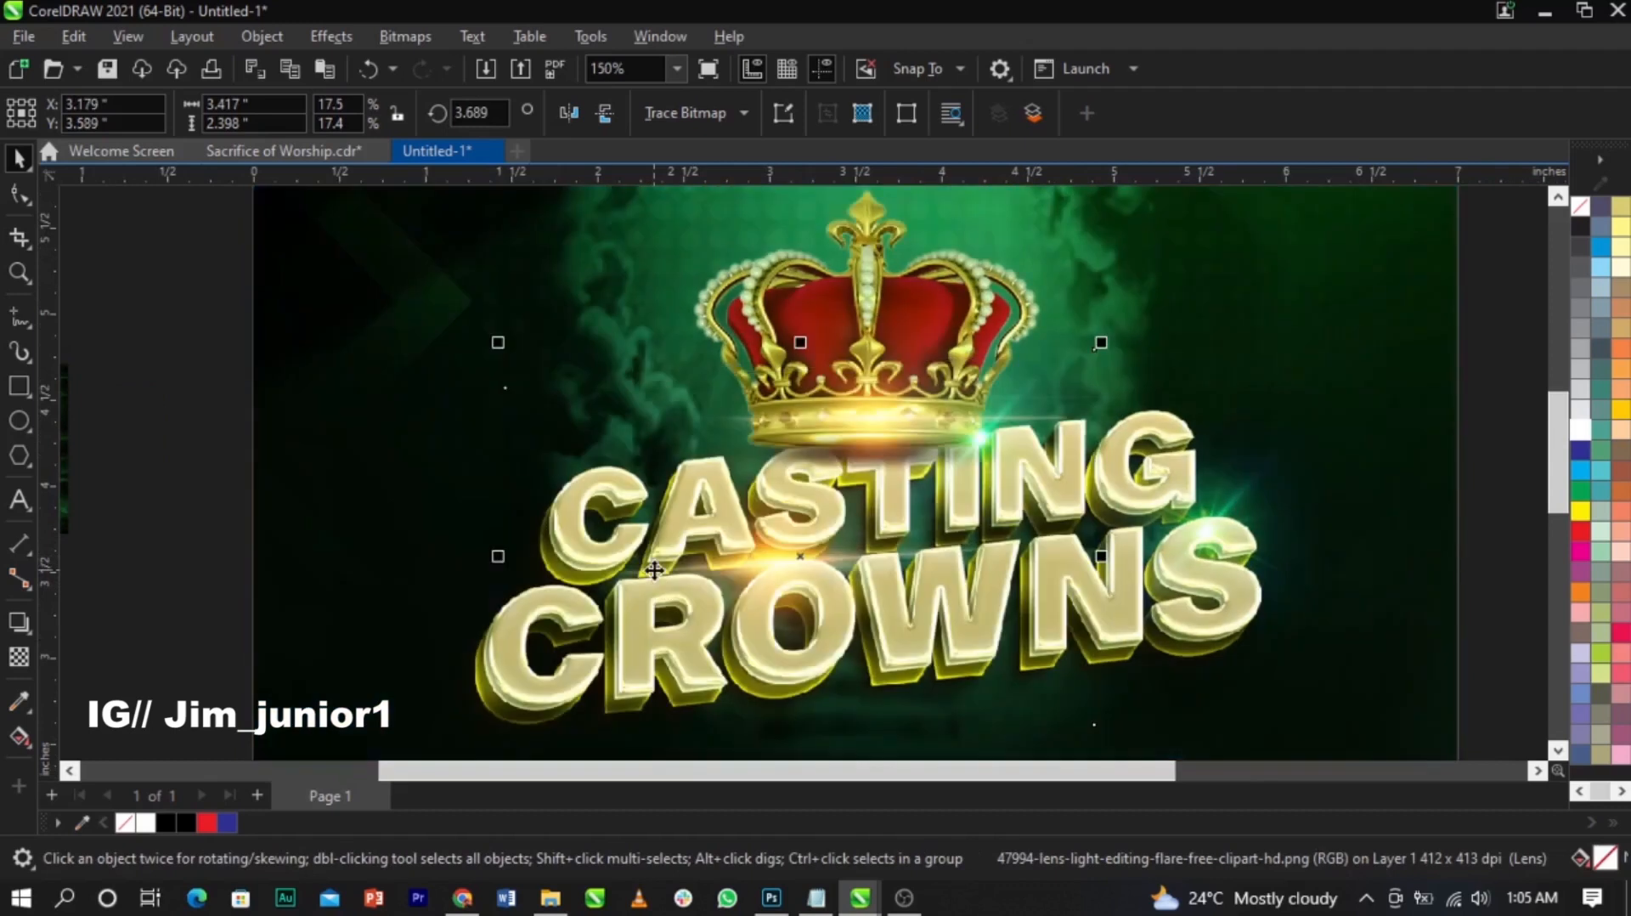
pyautogui.moveTo(654, 569)
pyautogui.mouseDown()
pyautogui.moveTo(651, 596)
pyautogui.moveTo(658, 578)
pyautogui.mouseUp()
pyautogui.scroll(-2, 749, 500)
pyautogui.click(1260, 548)
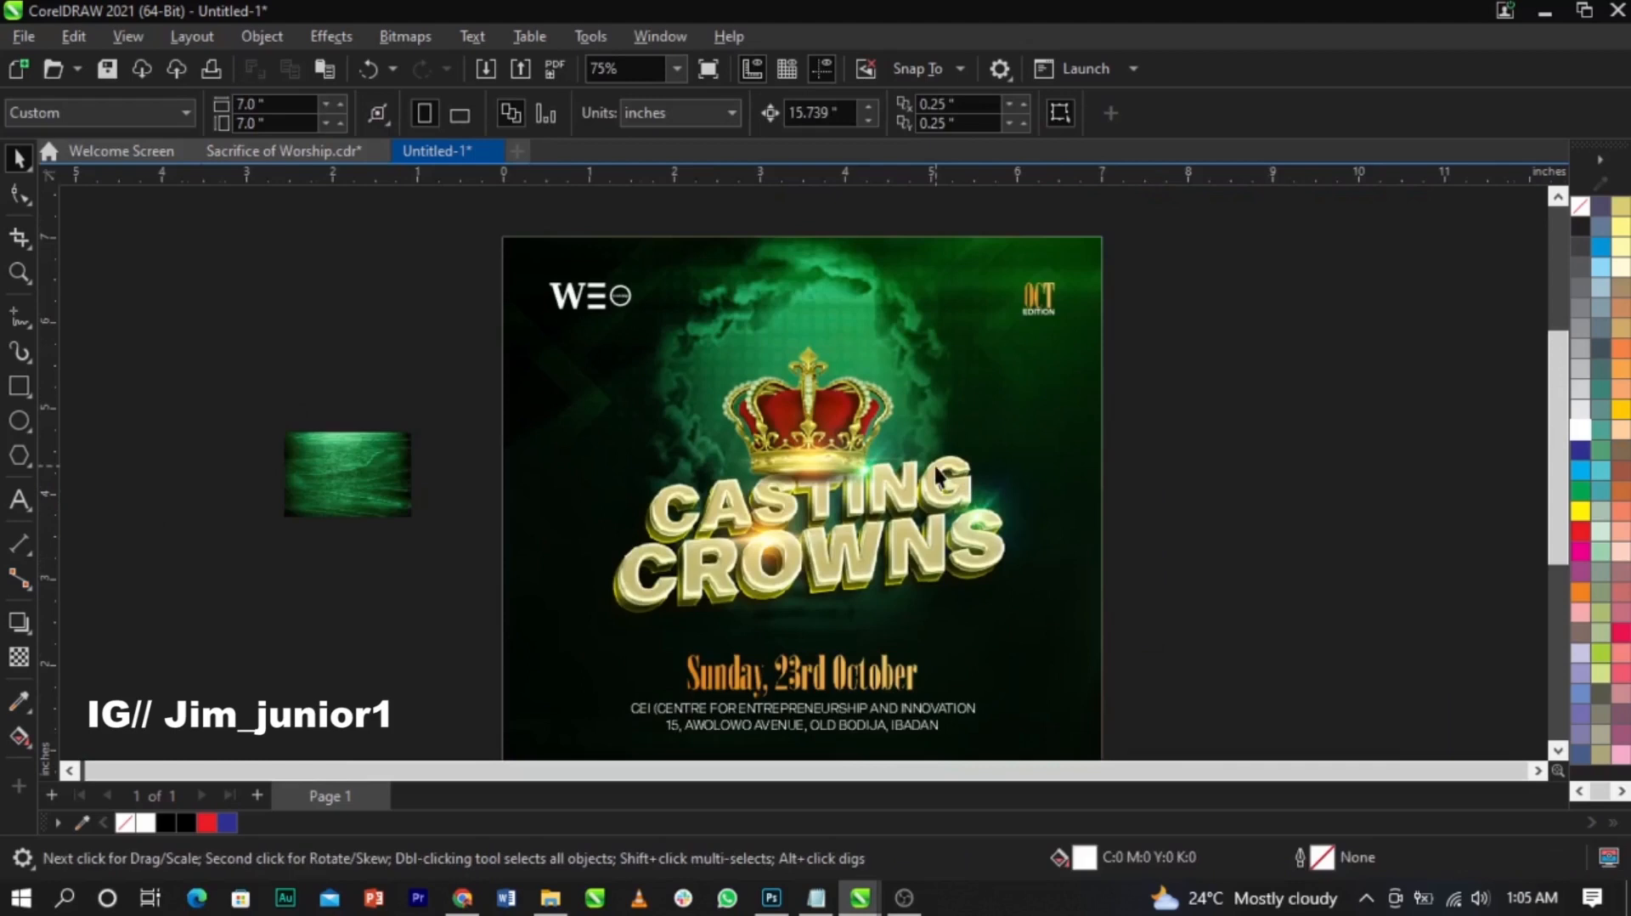
# Step: Move the green texture picture into the background's PowerClip and enlarge it to about 8.36 by 5.57 inches over the upper background
pyautogui.scroll(-2, 935, 466)
pyautogui.press('F2')
pyautogui.moveTo(619, 321); pyautogui.dragTo(1099, 700)
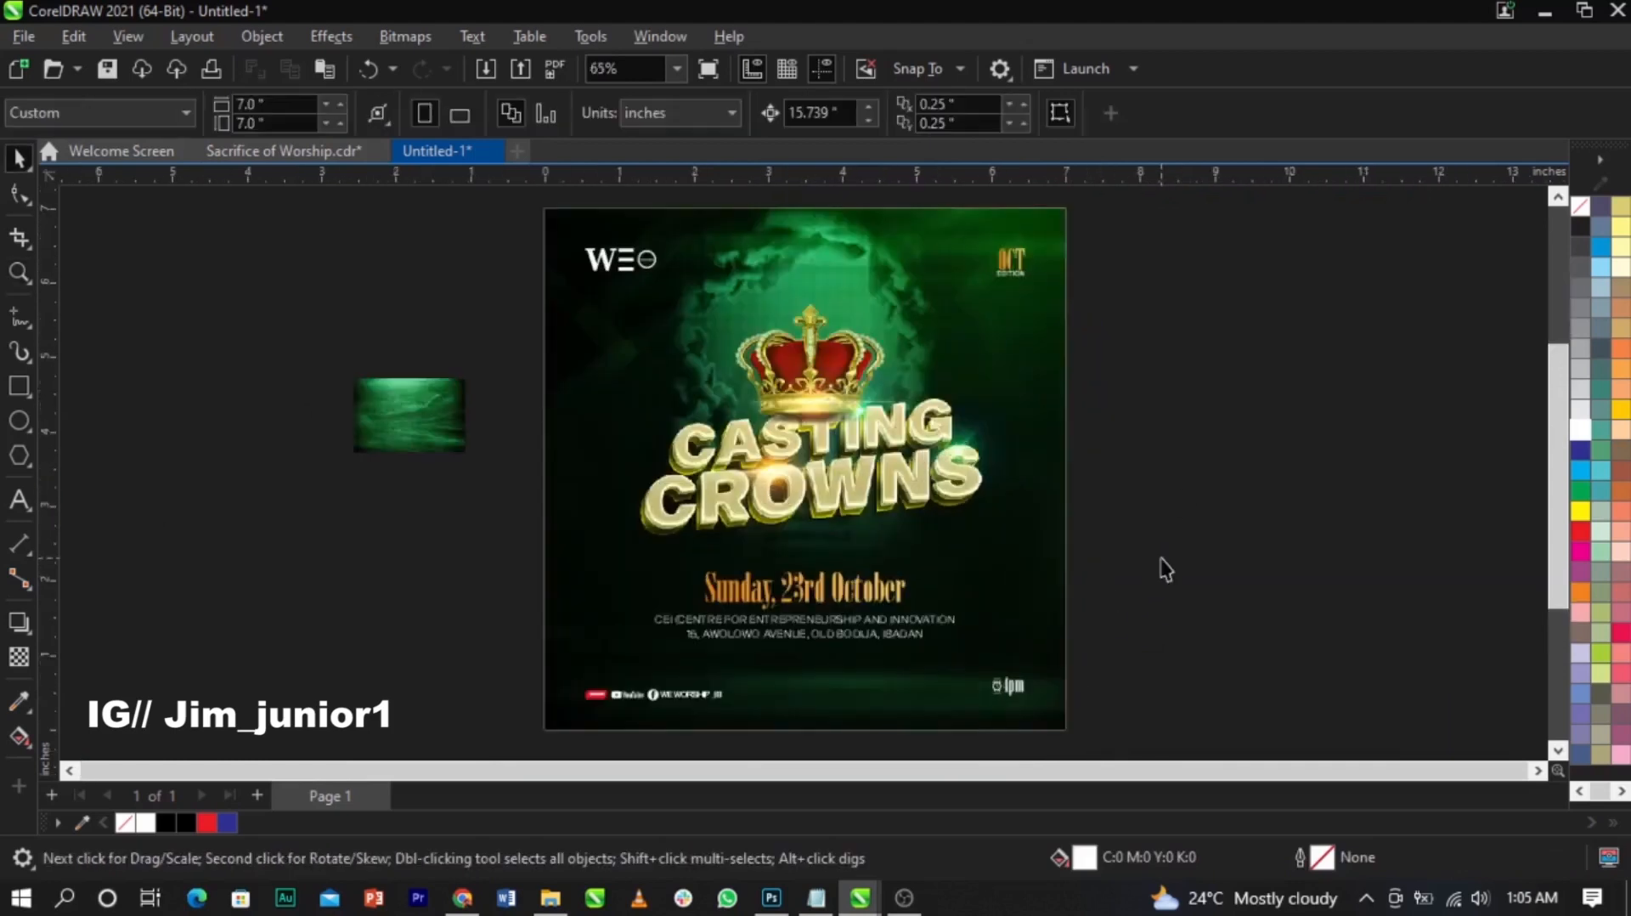
pyautogui.click(454, 463)
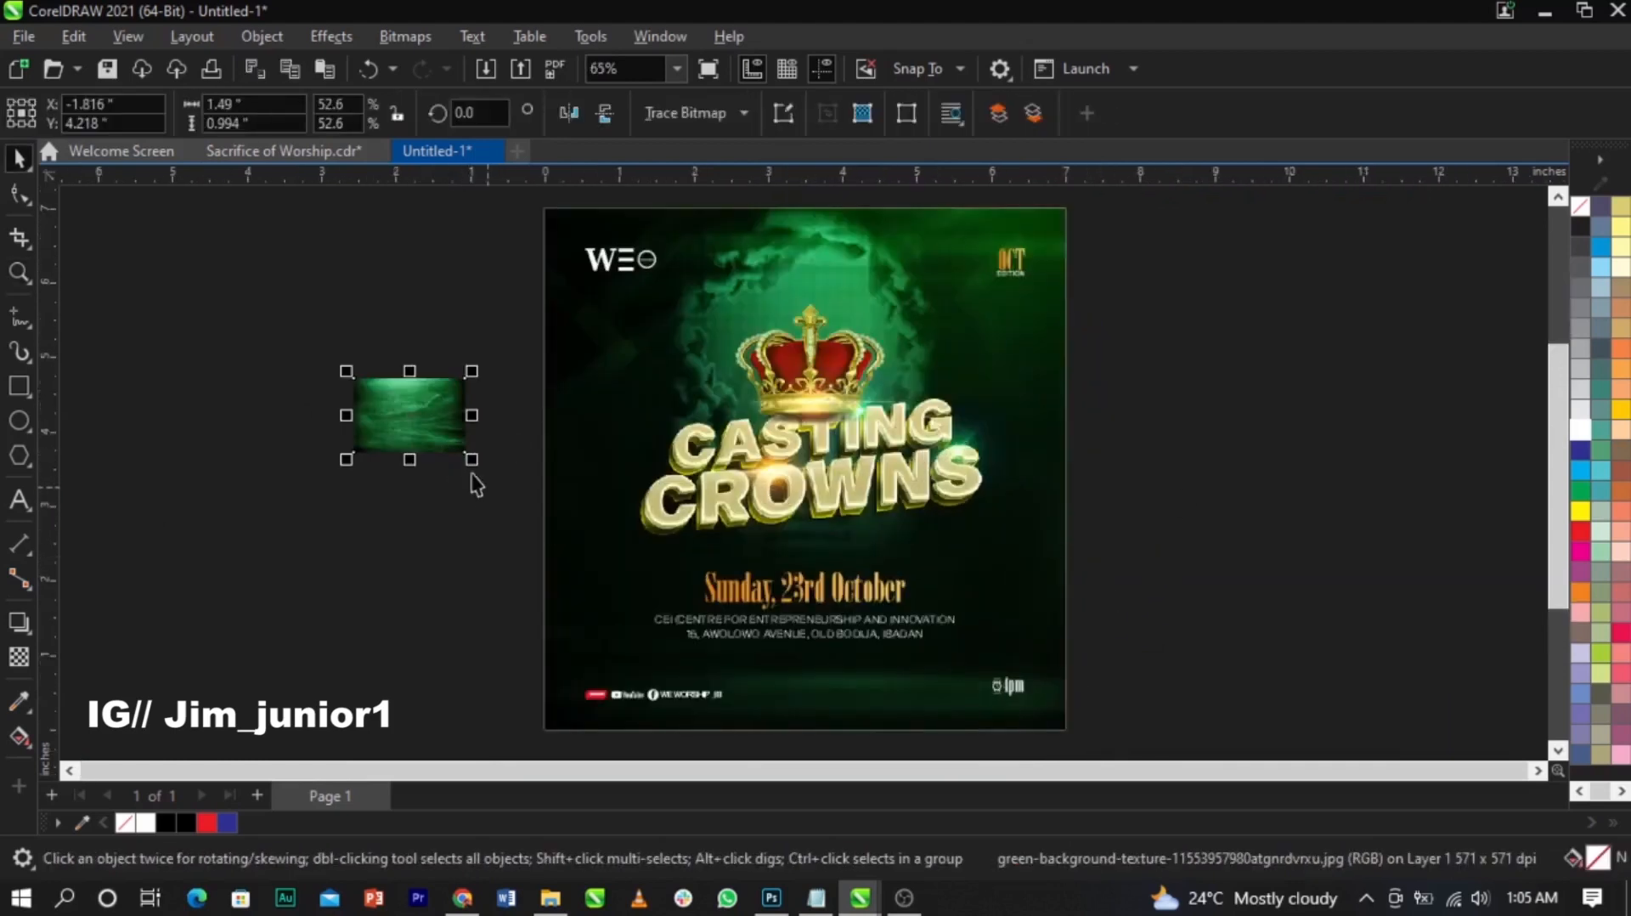
pyautogui.hotkey('ctrl', 'x')
pyautogui.keyDown('ctrl'); pyautogui.click(1056, 586); pyautogui.keyUp('ctrl')
pyautogui.hotkey('ctrl', 'v')
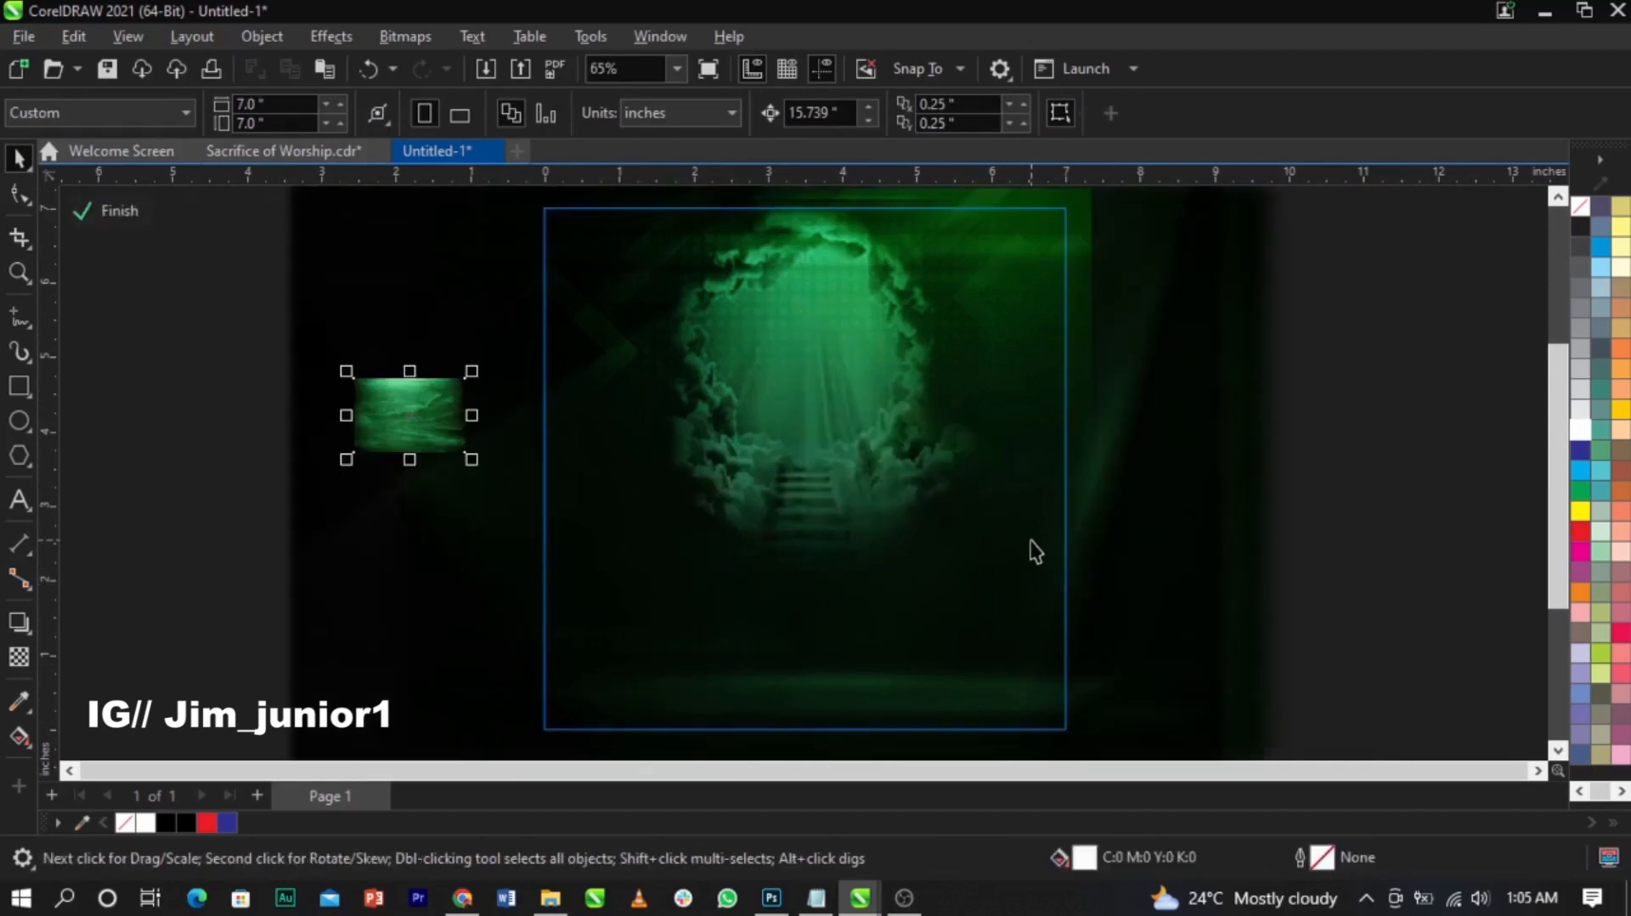
pyautogui.moveTo(473, 461); pyautogui.dragTo(772, 630)
pyautogui.moveTo(496, 489); pyautogui.dragTo(872, 481)
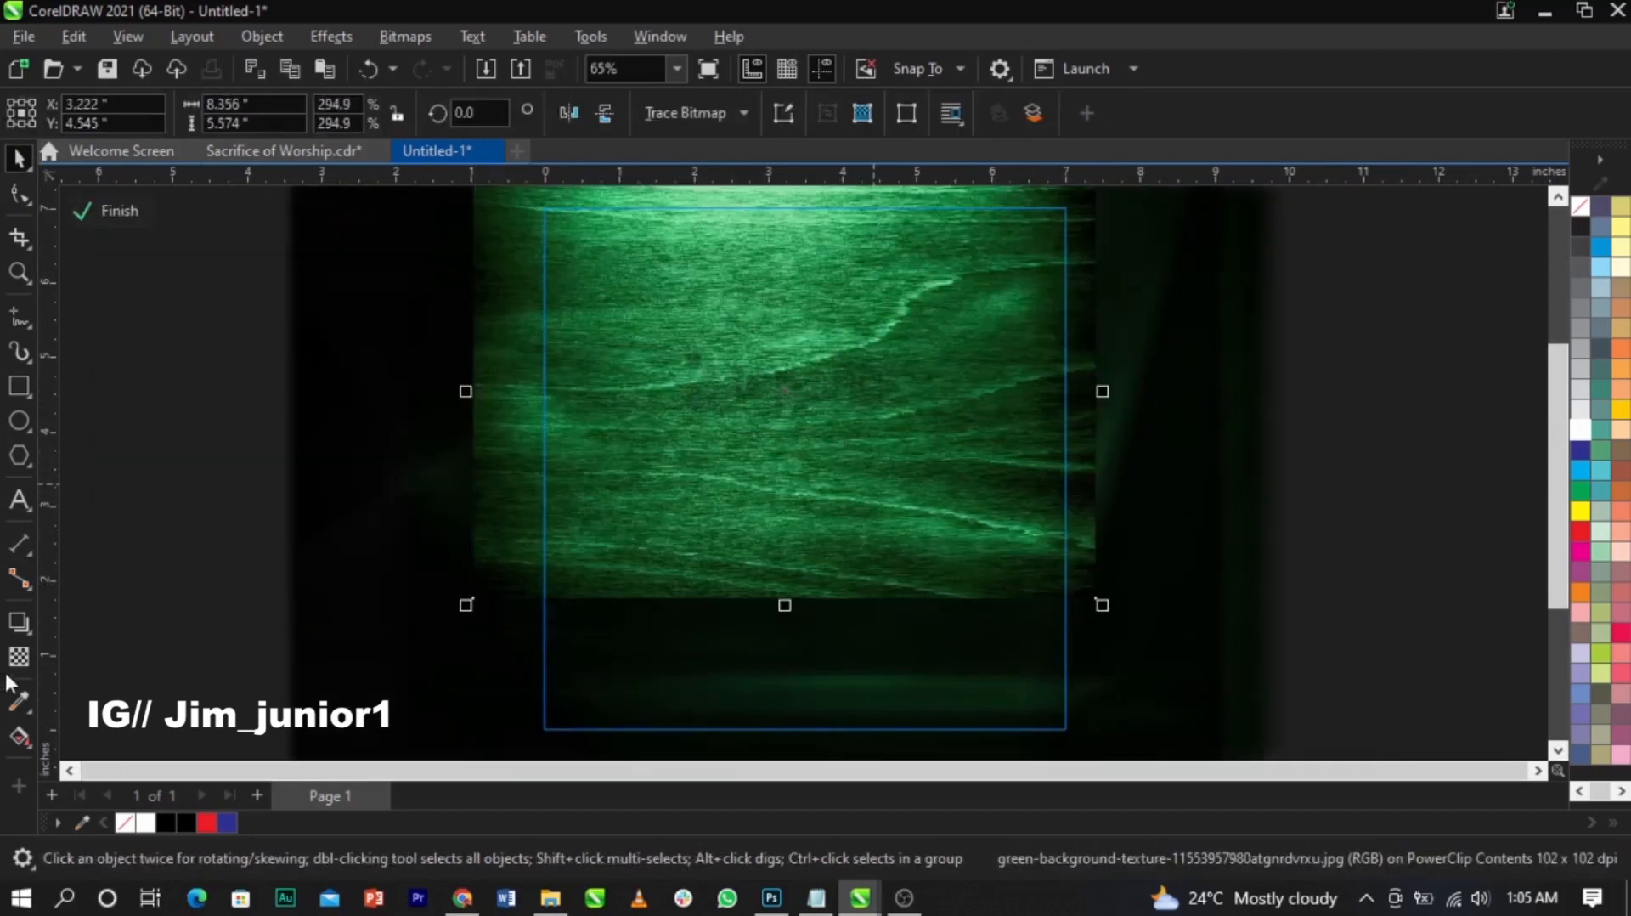
# Step: Fade the green texture's lower part with a downward linear transparency and set its merge mode to Overlay
pyautogui.click(18, 657)
pyautogui.moveTo(821, 389); pyautogui.dragTo(808, 564)
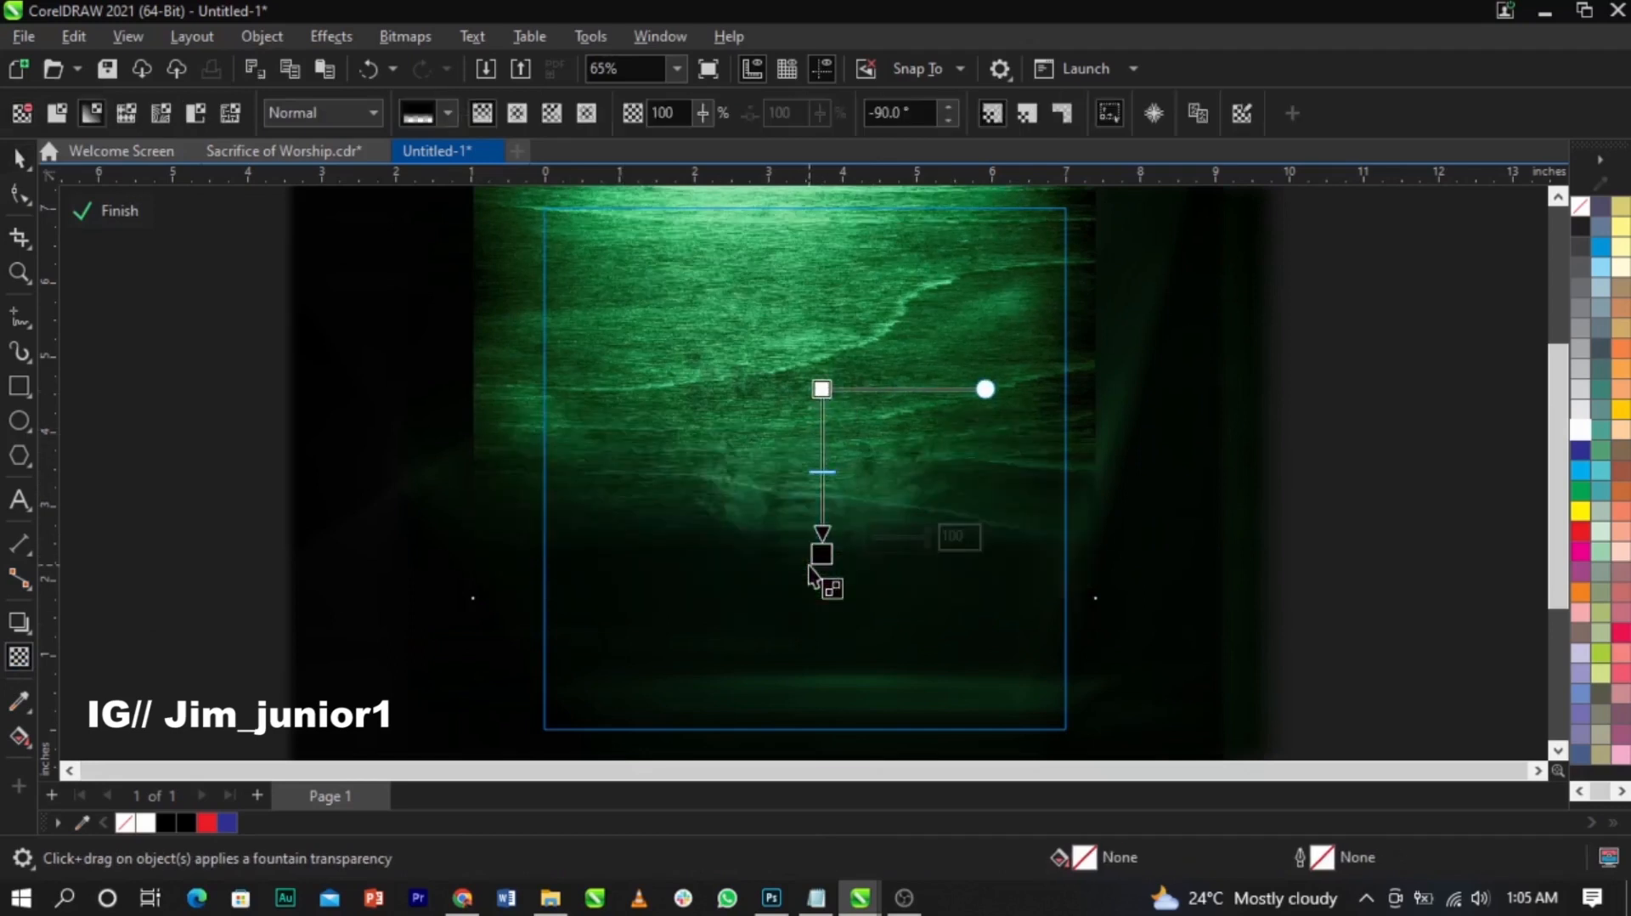
pyautogui.click(340, 113)
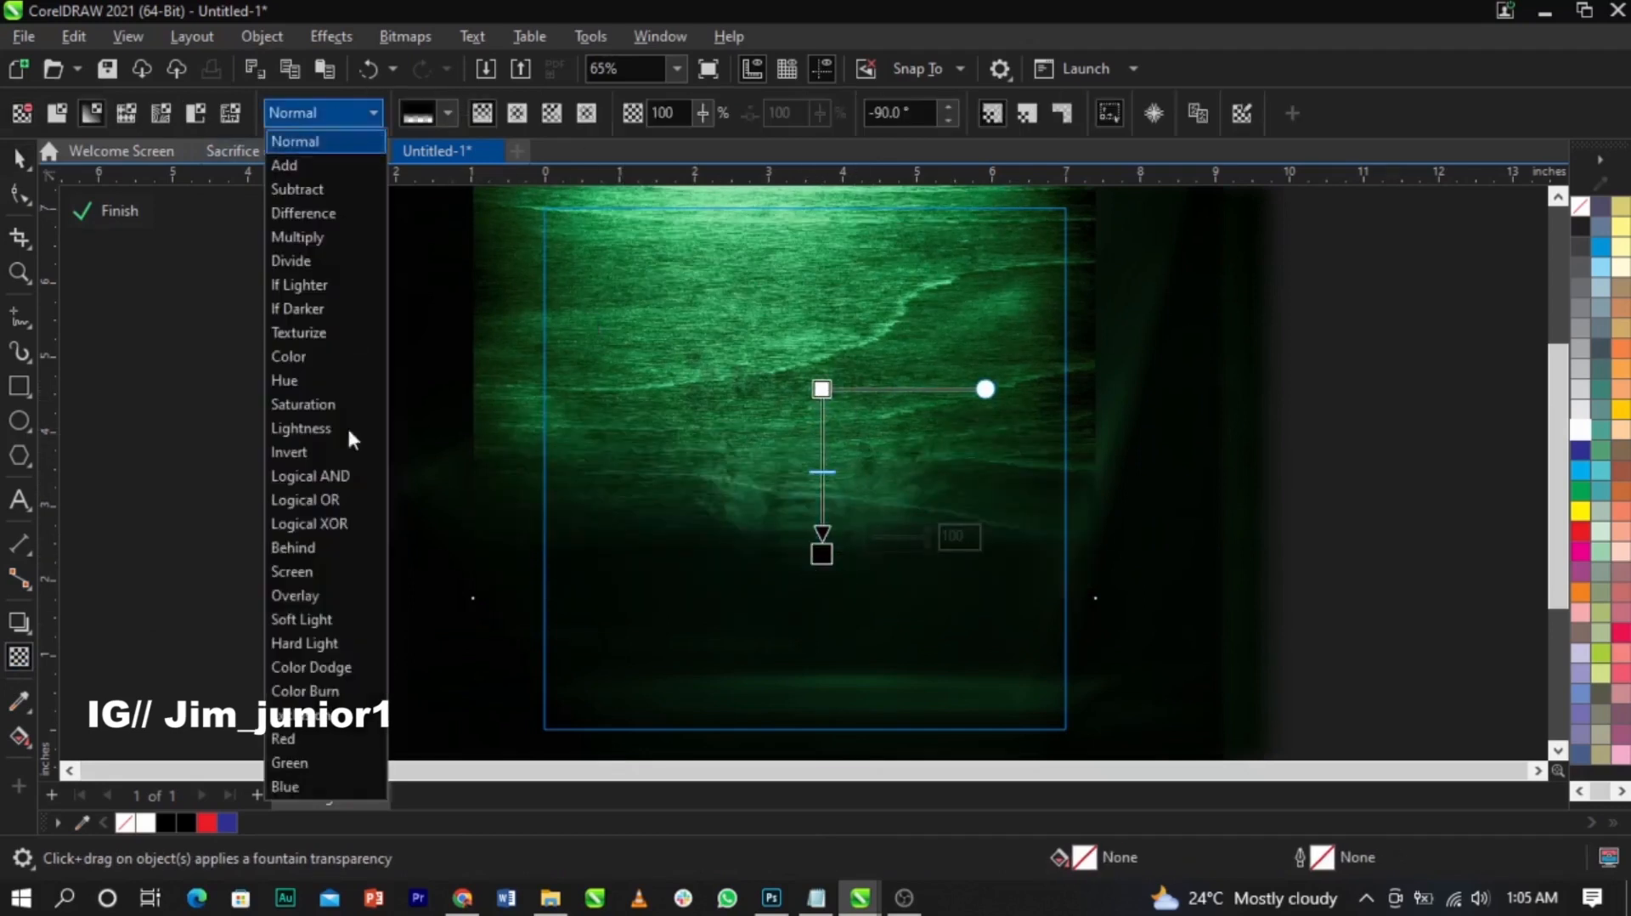
pyautogui.click(333, 596)
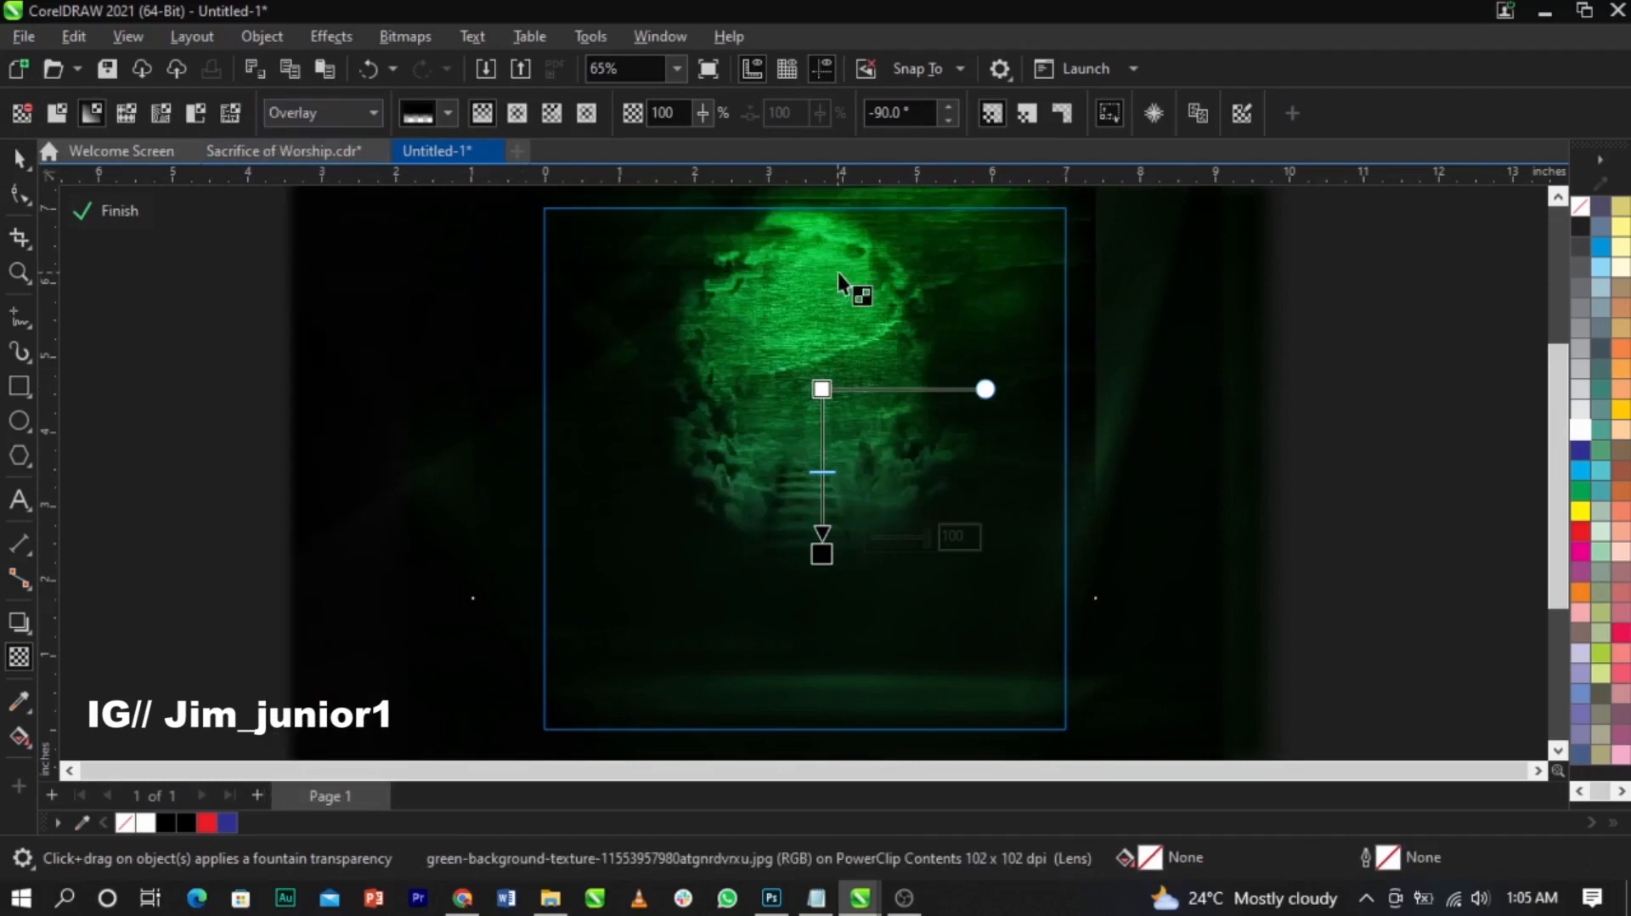
# Step: Adjust the green texture's position over the heaven picture within the background
pyautogui.press('space')
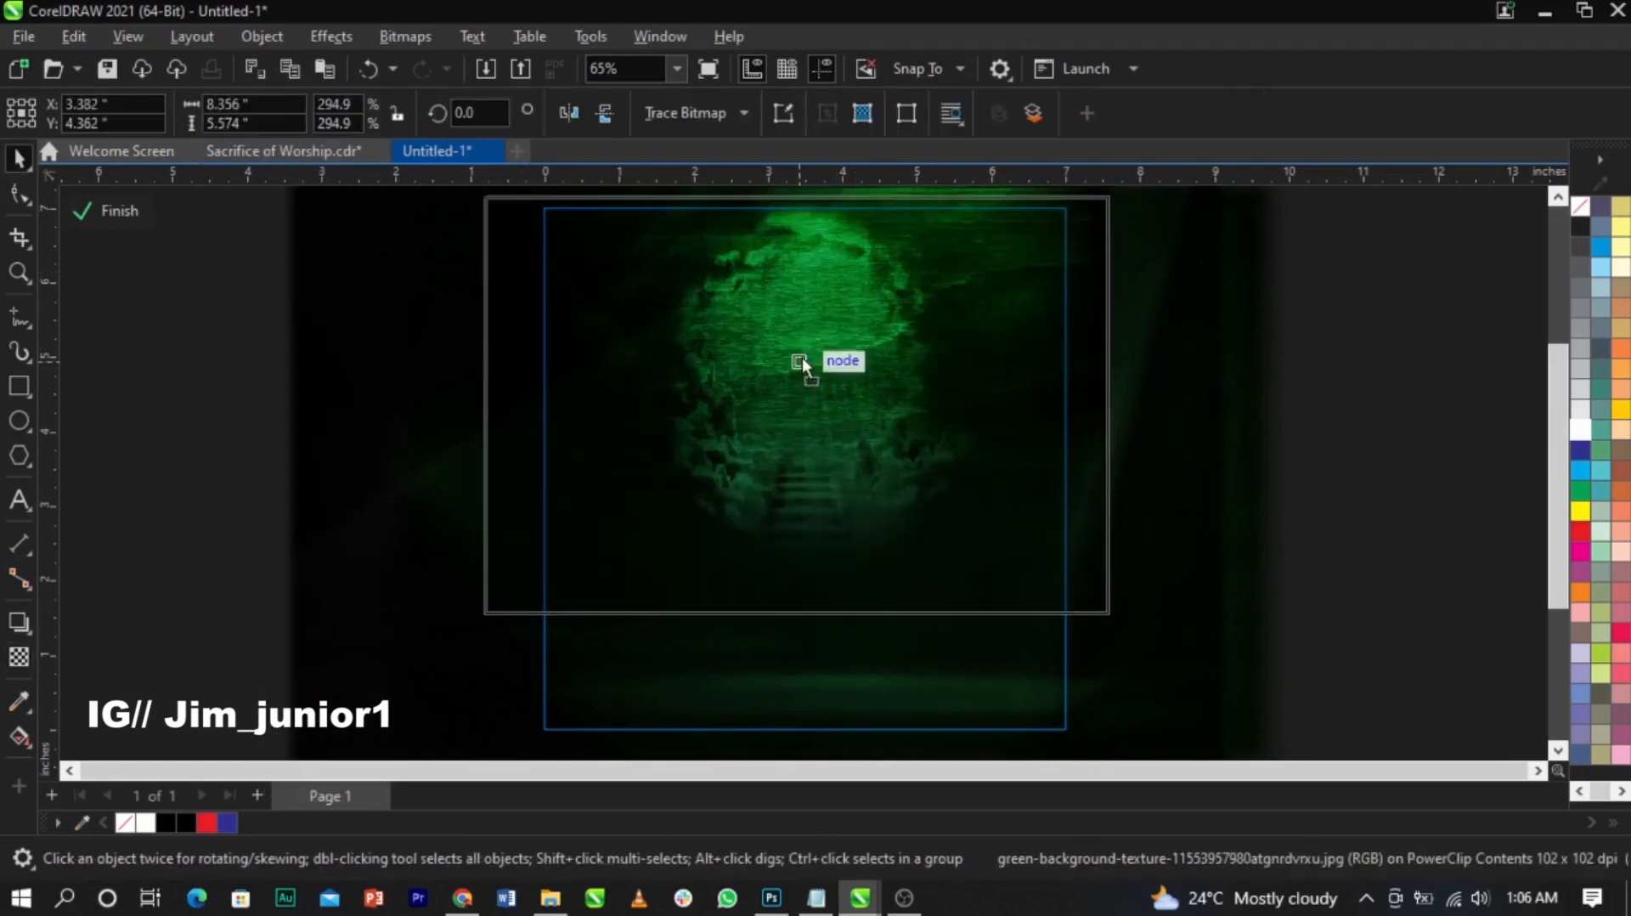
pyautogui.moveTo(803, 358); pyautogui.dragTo(800, 359)
pyautogui.scroll(5, 847, 331)
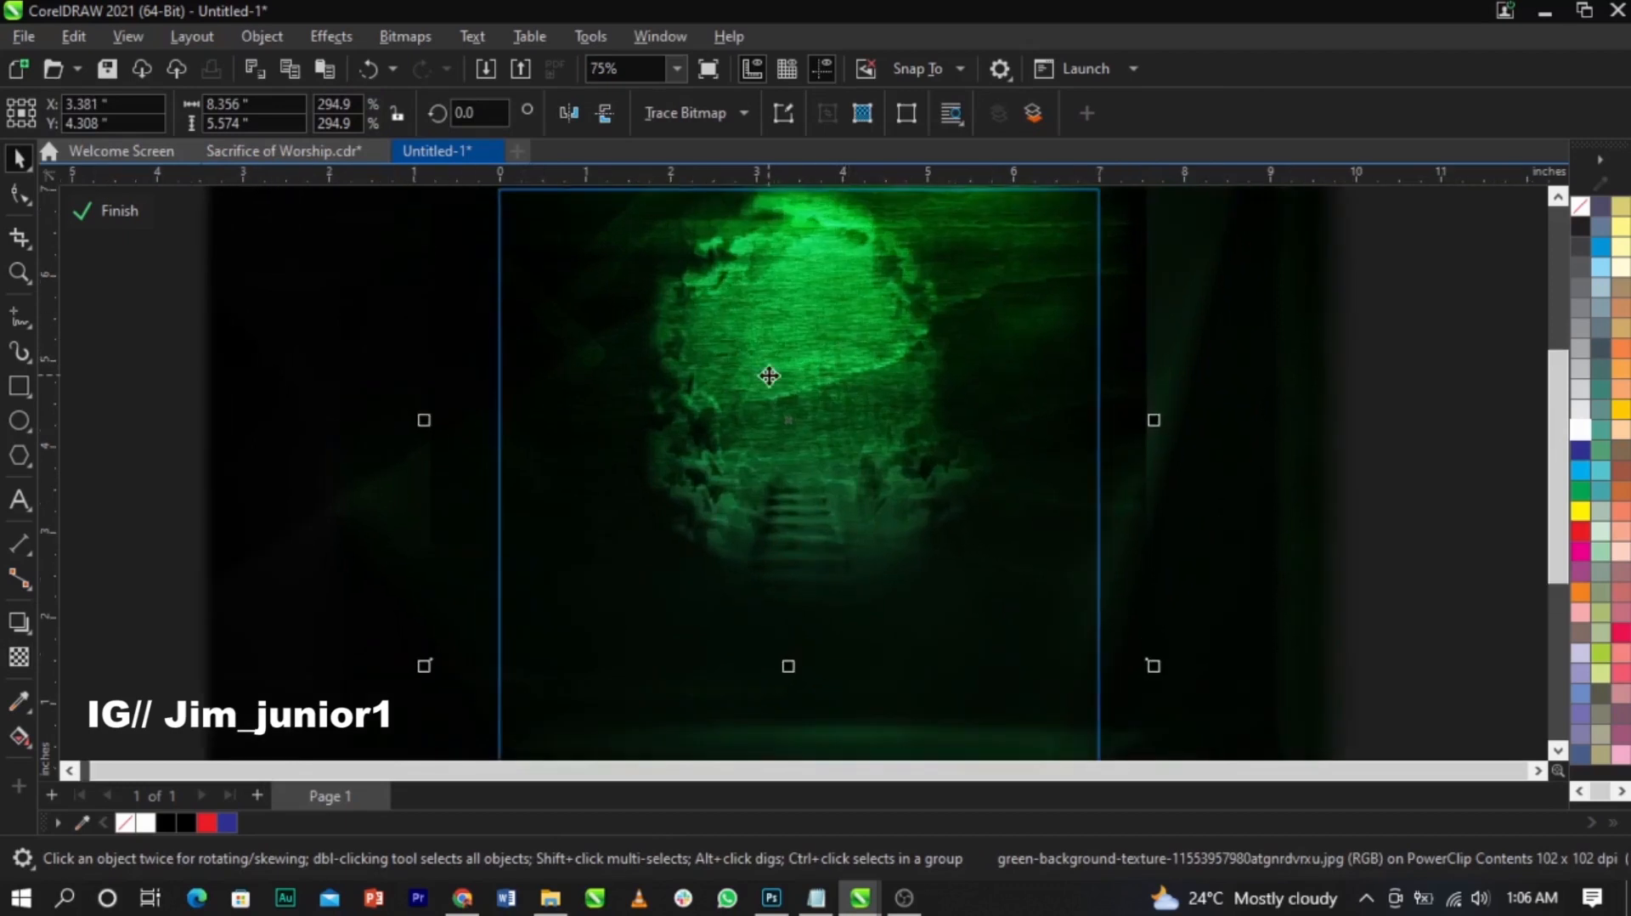
pyautogui.scroll(-3, 745, 402)
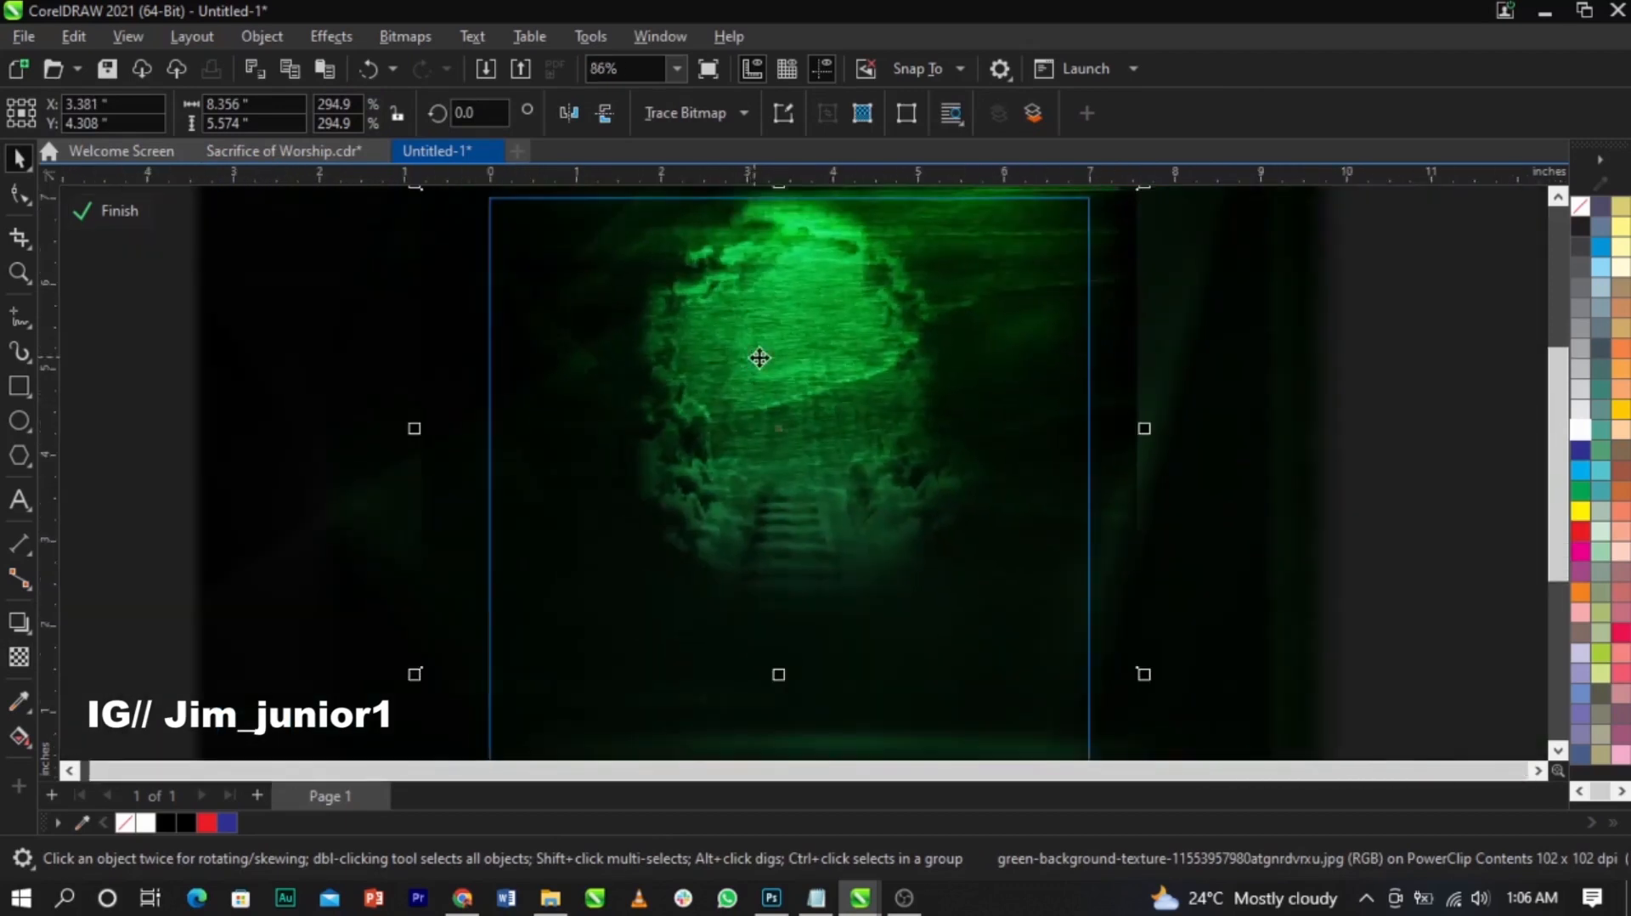
pyautogui.scroll(4, 760, 342)
pyautogui.moveTo(983, 358); pyautogui.dragTo(993, 347)
pyautogui.scroll(-2, 938, 337)
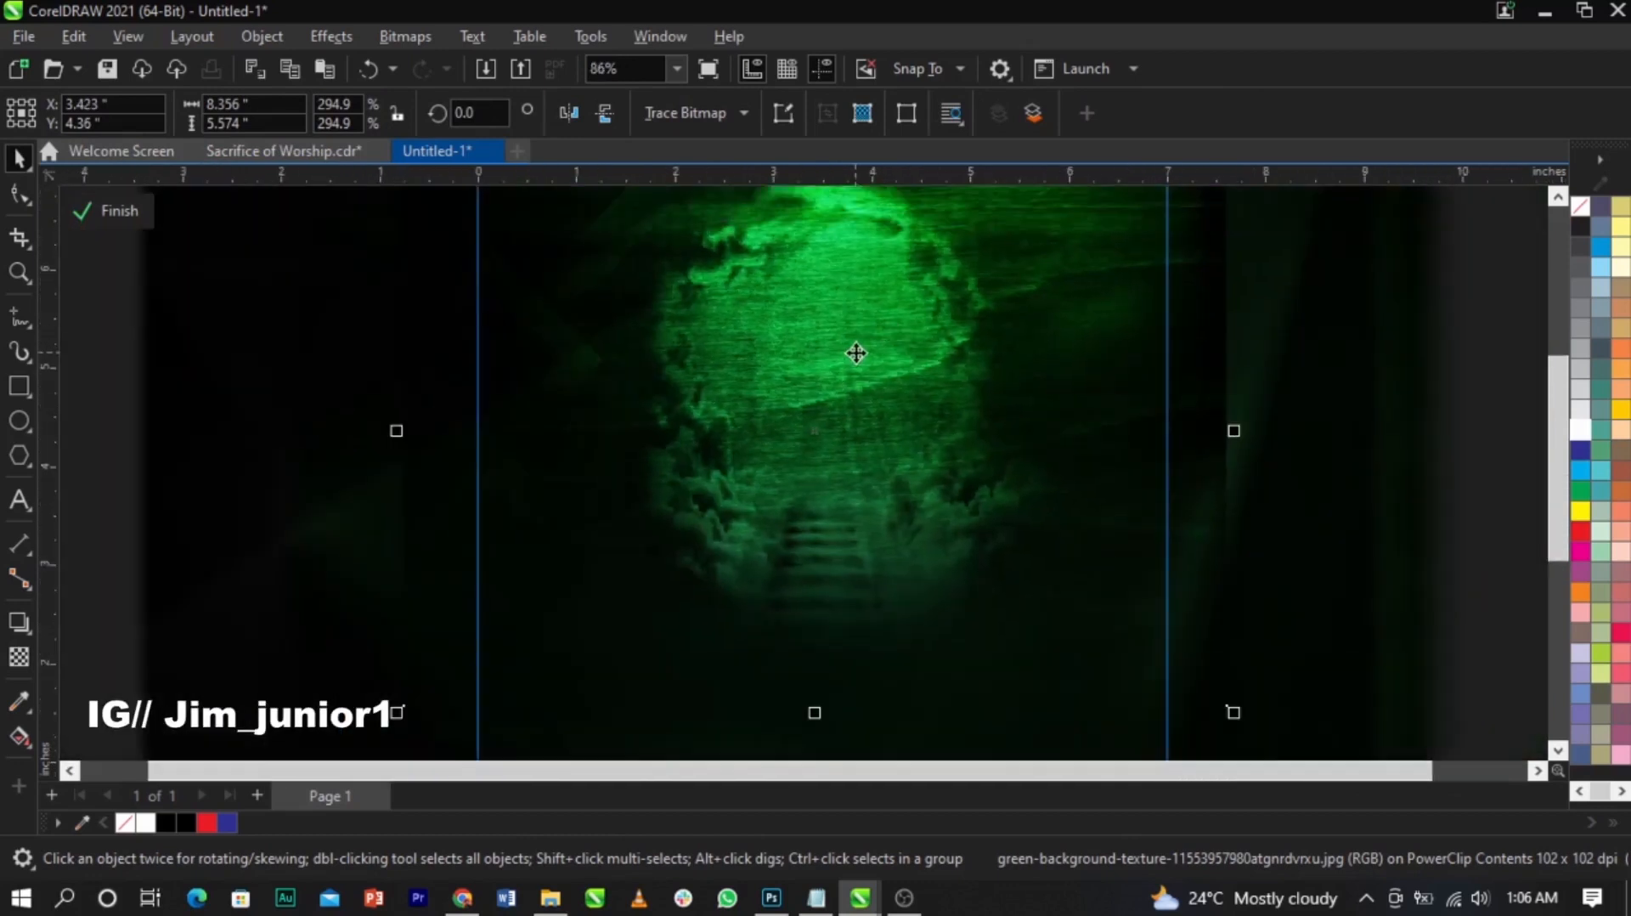
pyautogui.scroll(-2, 901, 473)
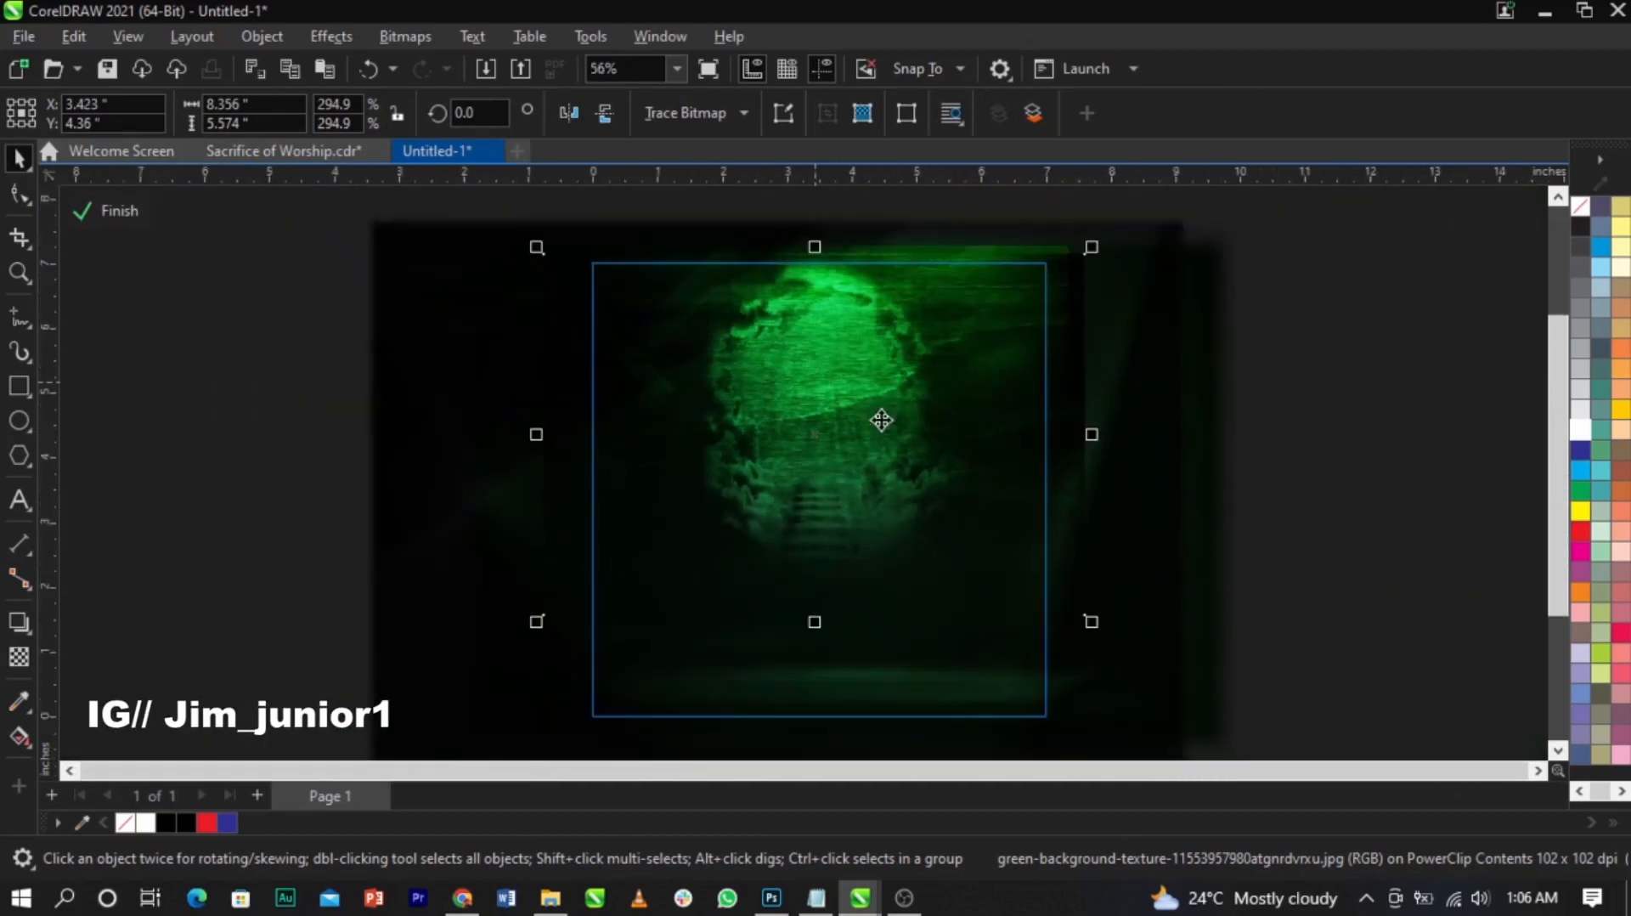
# Step: Finish editing the background's PowerClip contents and show the whole flyer
pyautogui.click(1315, 501)
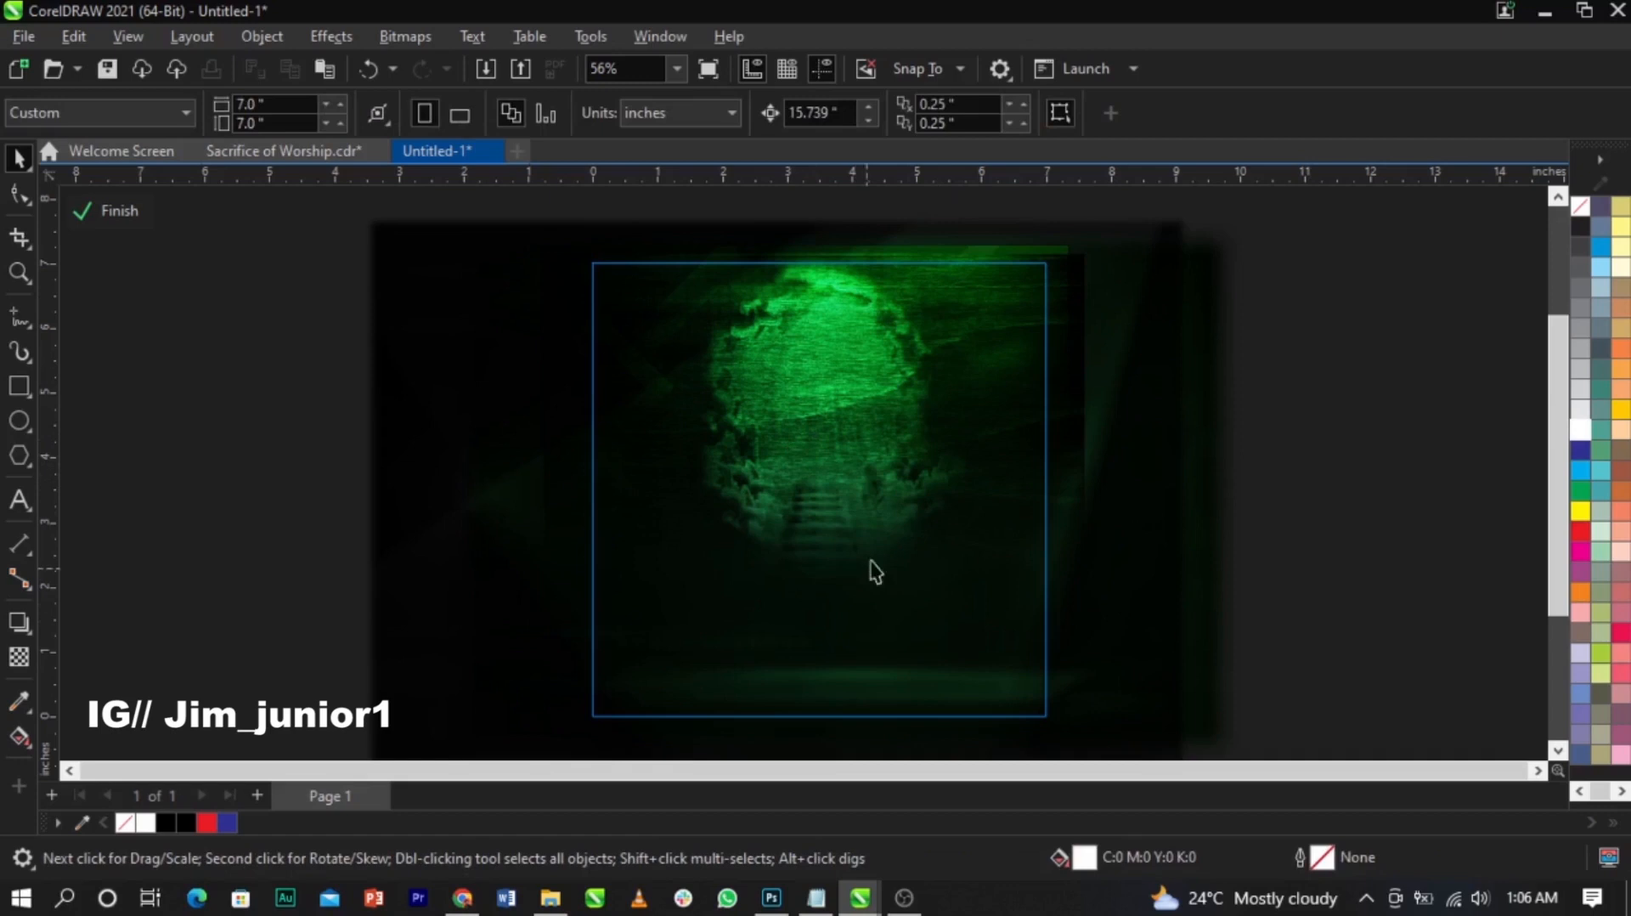
pyautogui.click(117, 211)
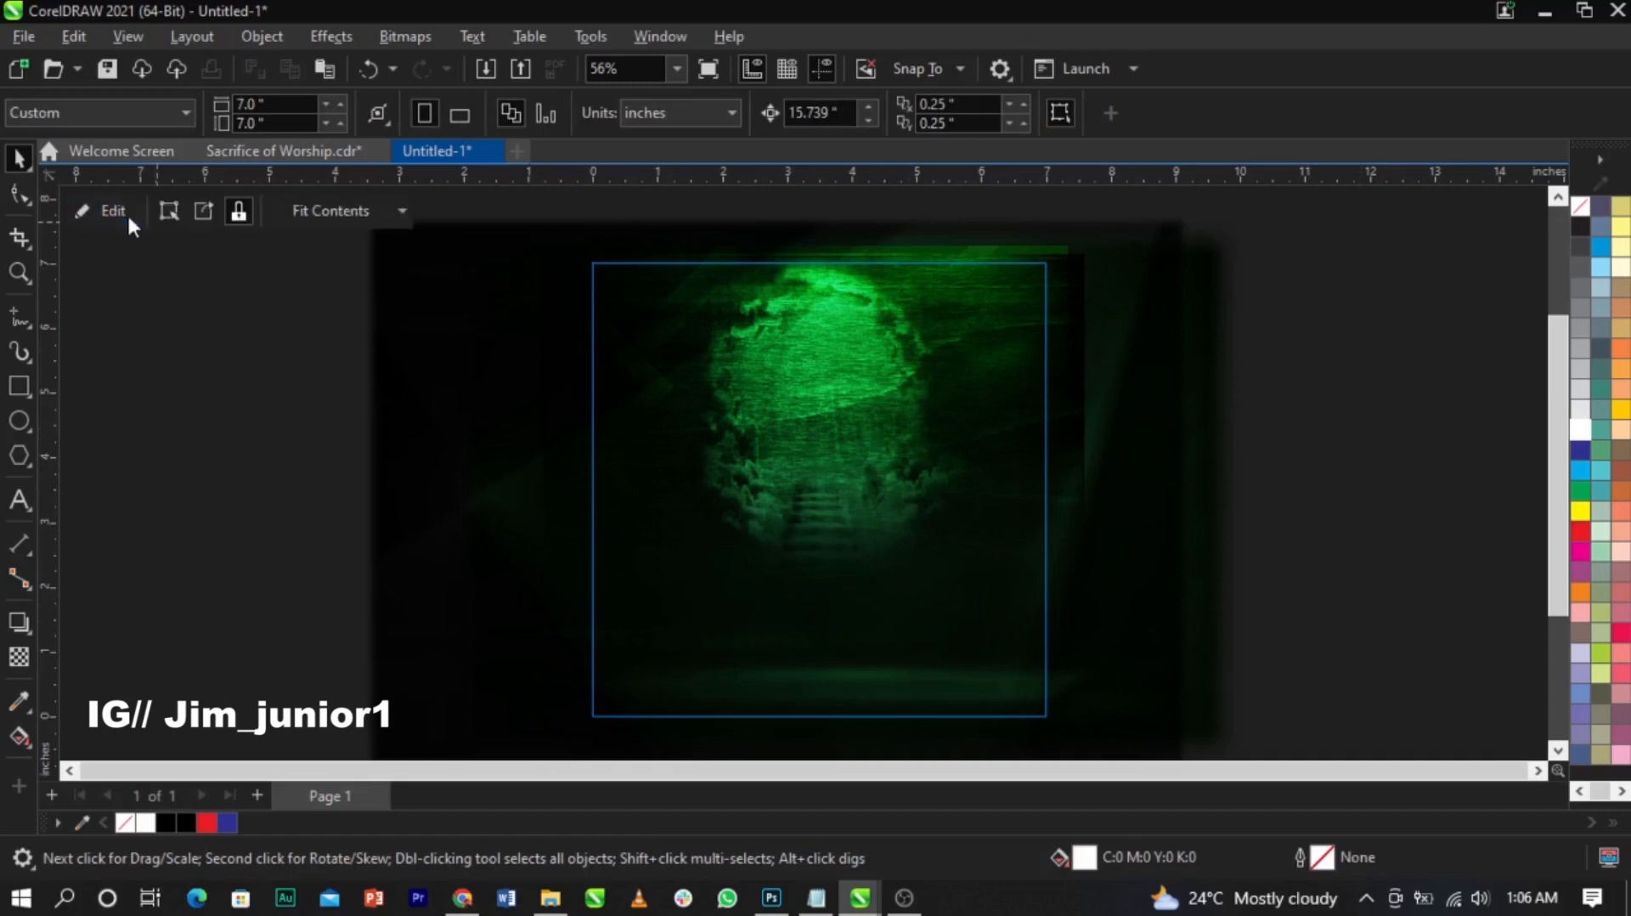
pyautogui.hotkey('shift', 'F2')
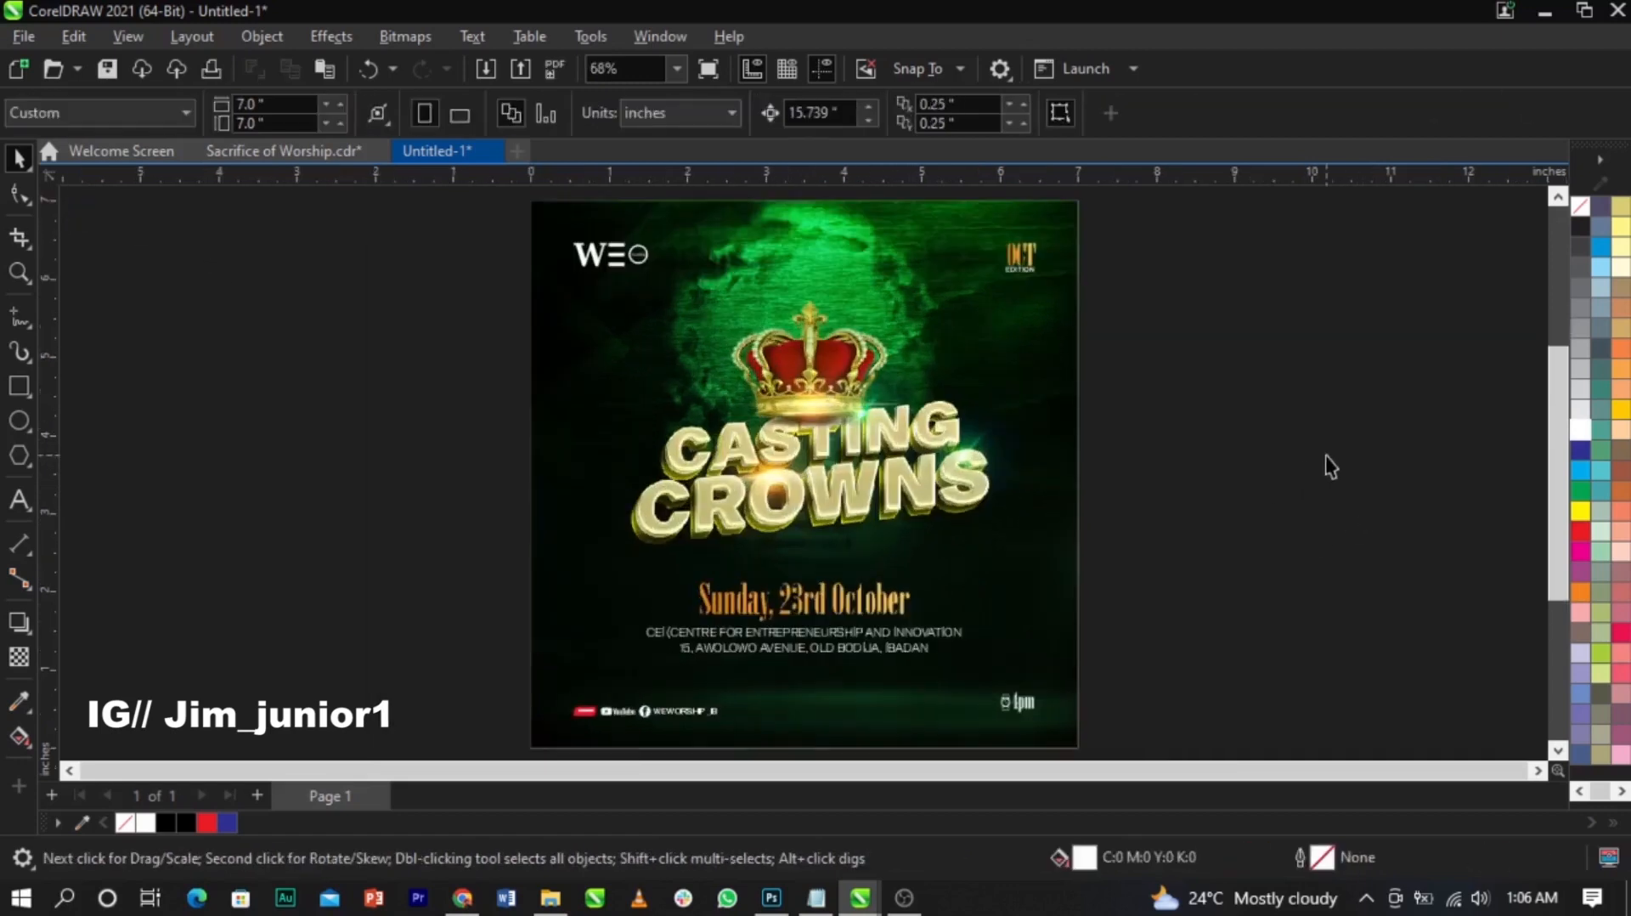